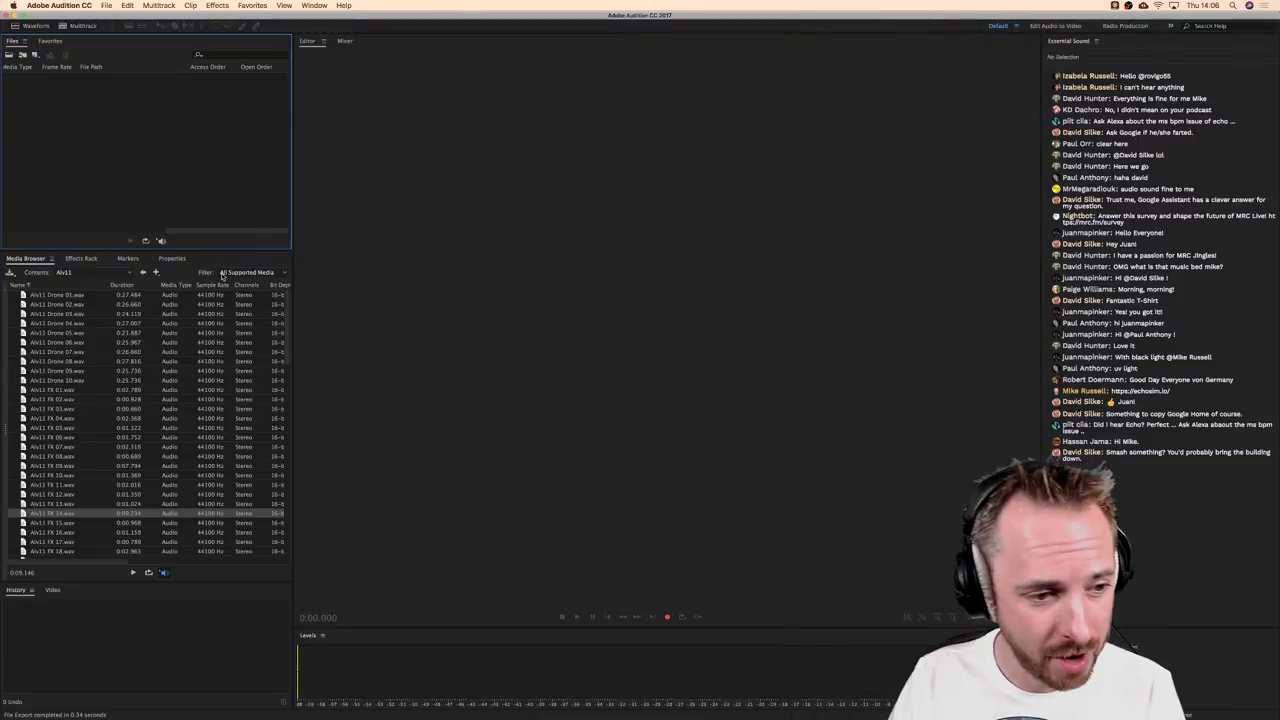
Step: Map both default stereo input channels to Soundcraft Signature 12 MTK: Analogue 9 in the audio channel mapping preferences
left_click(399, 169)
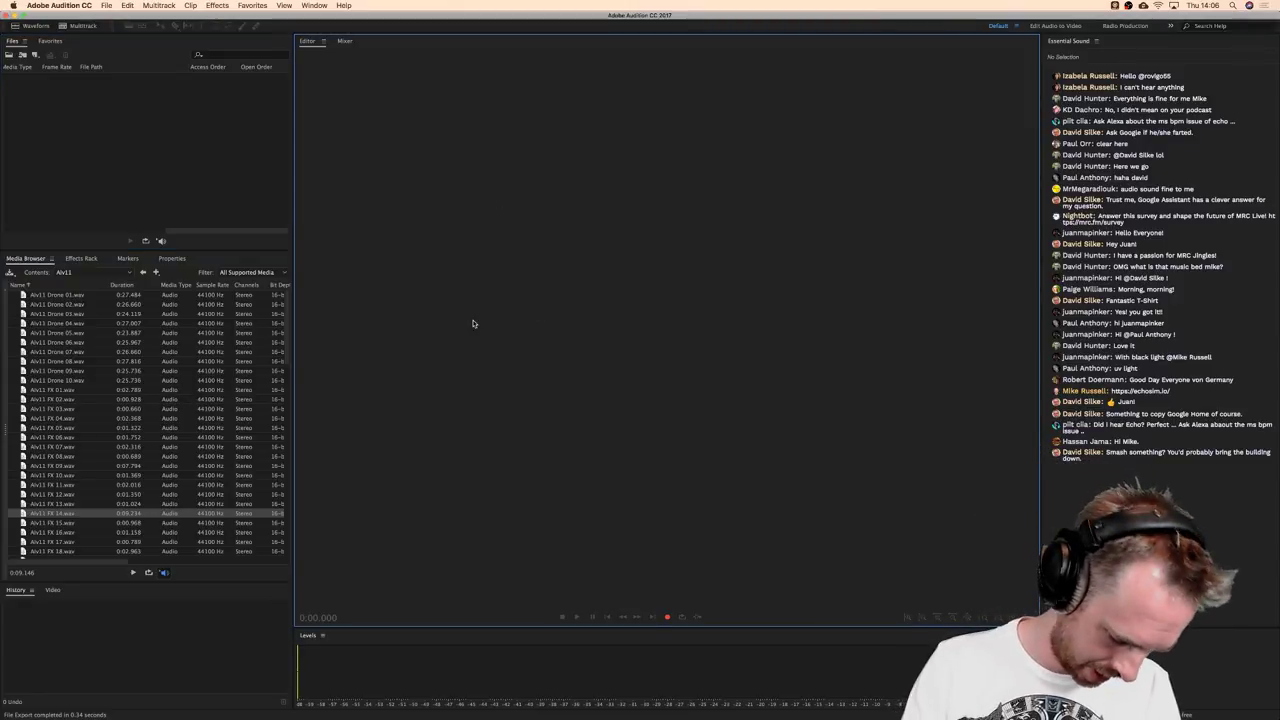
key("super+comma")
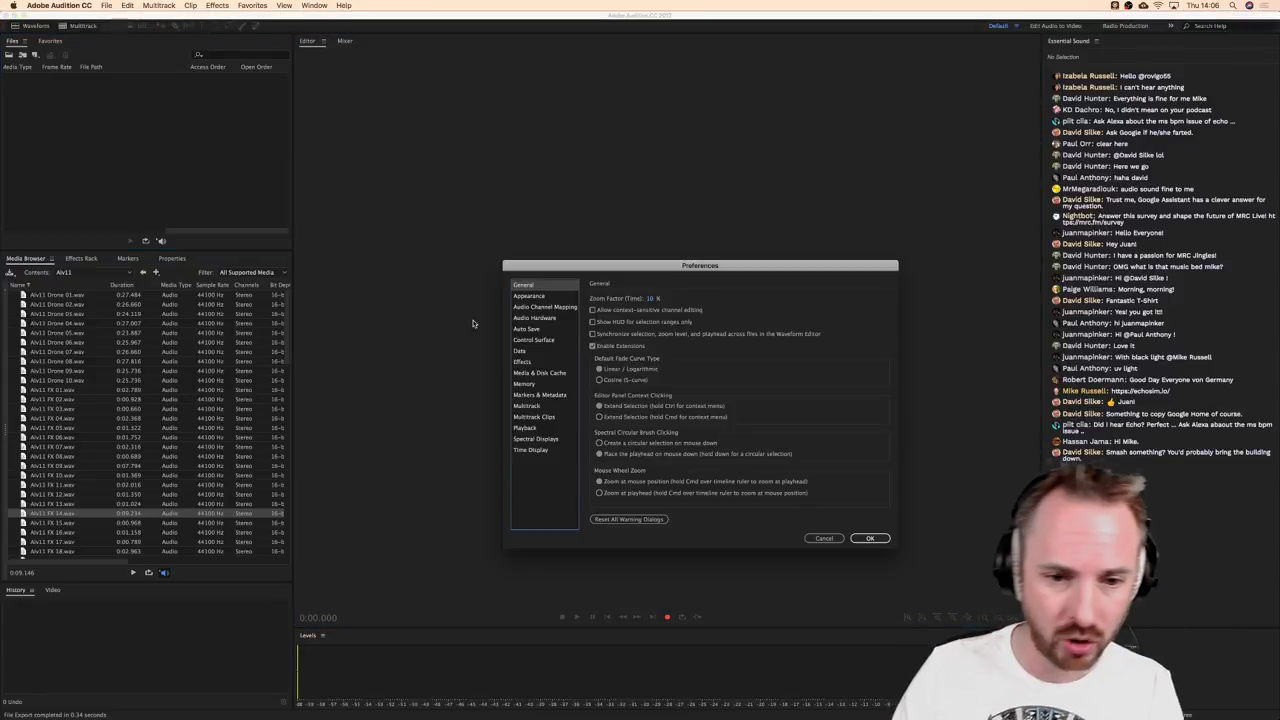
left_click(560, 307)
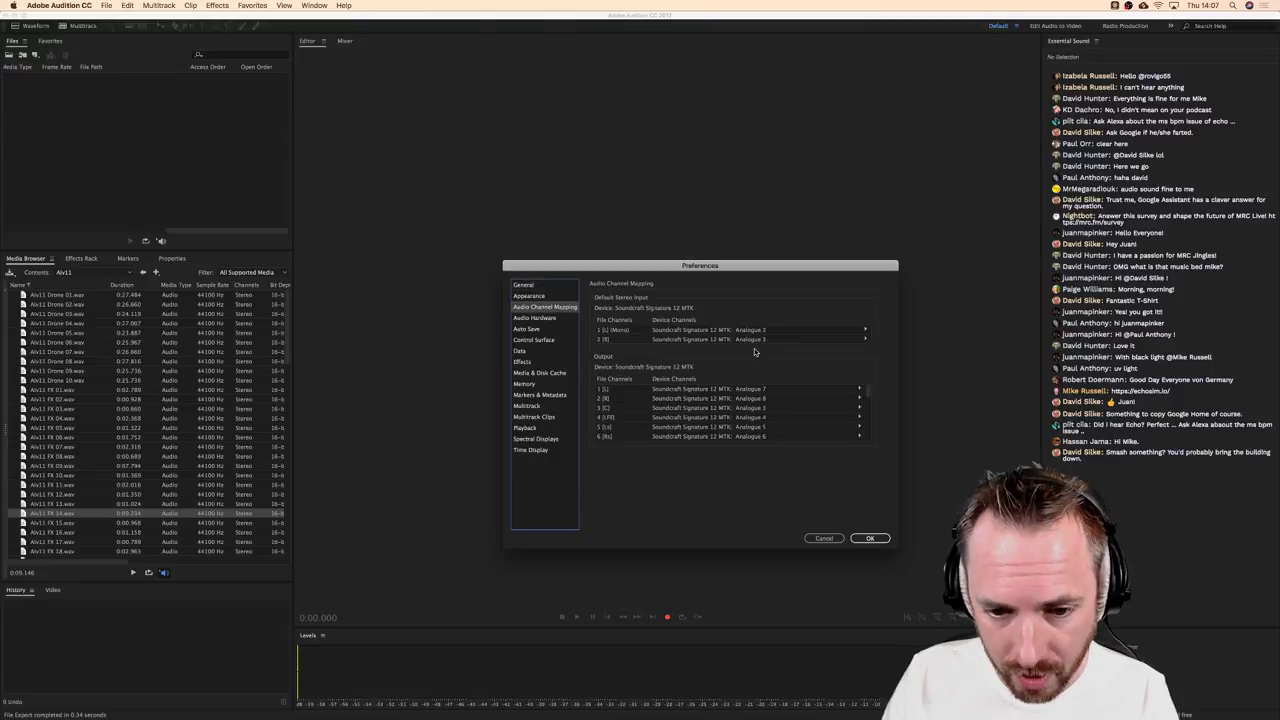
left_click(864, 331)
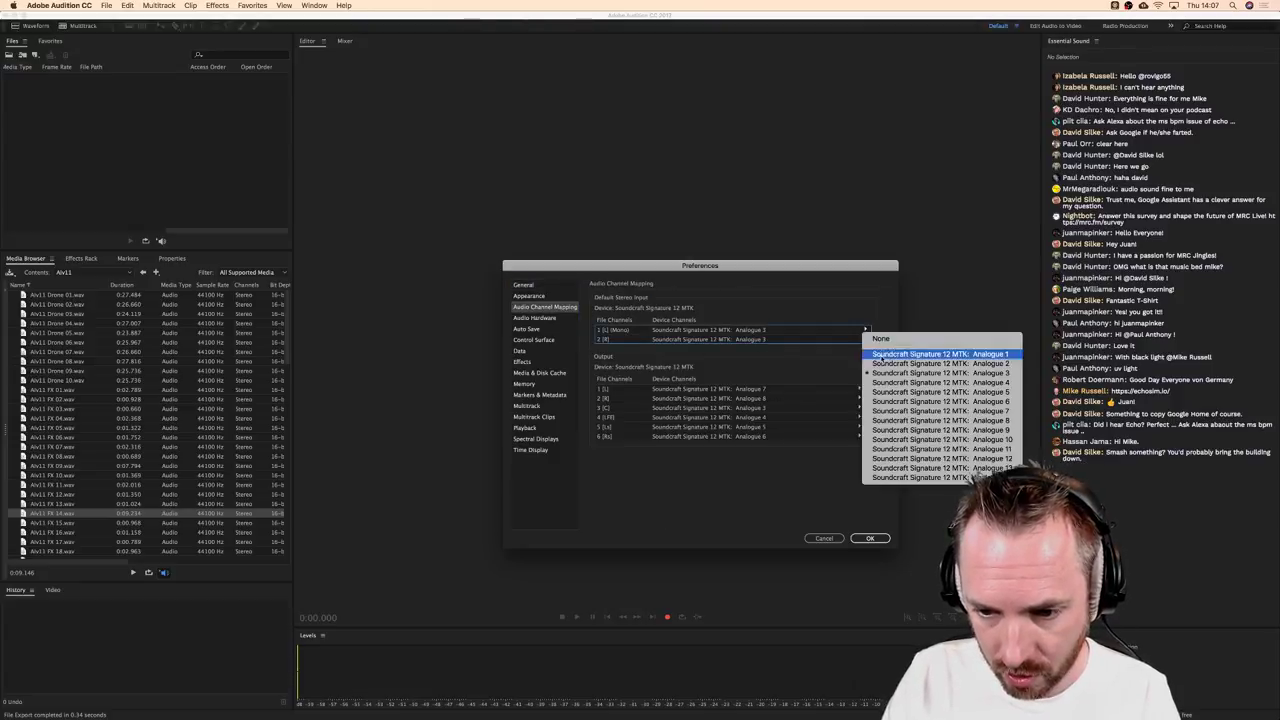
left_click(900, 430)
left_click(864, 339)
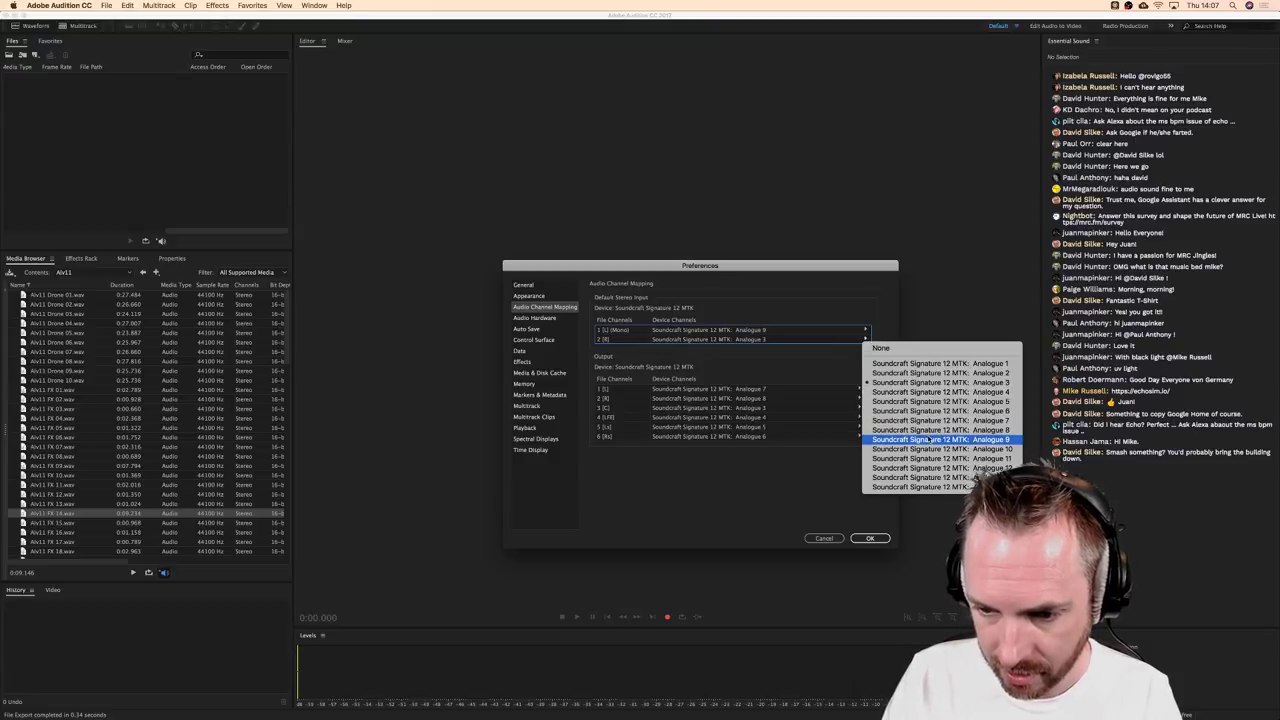
left_click(900, 440)
left_click(865, 339)
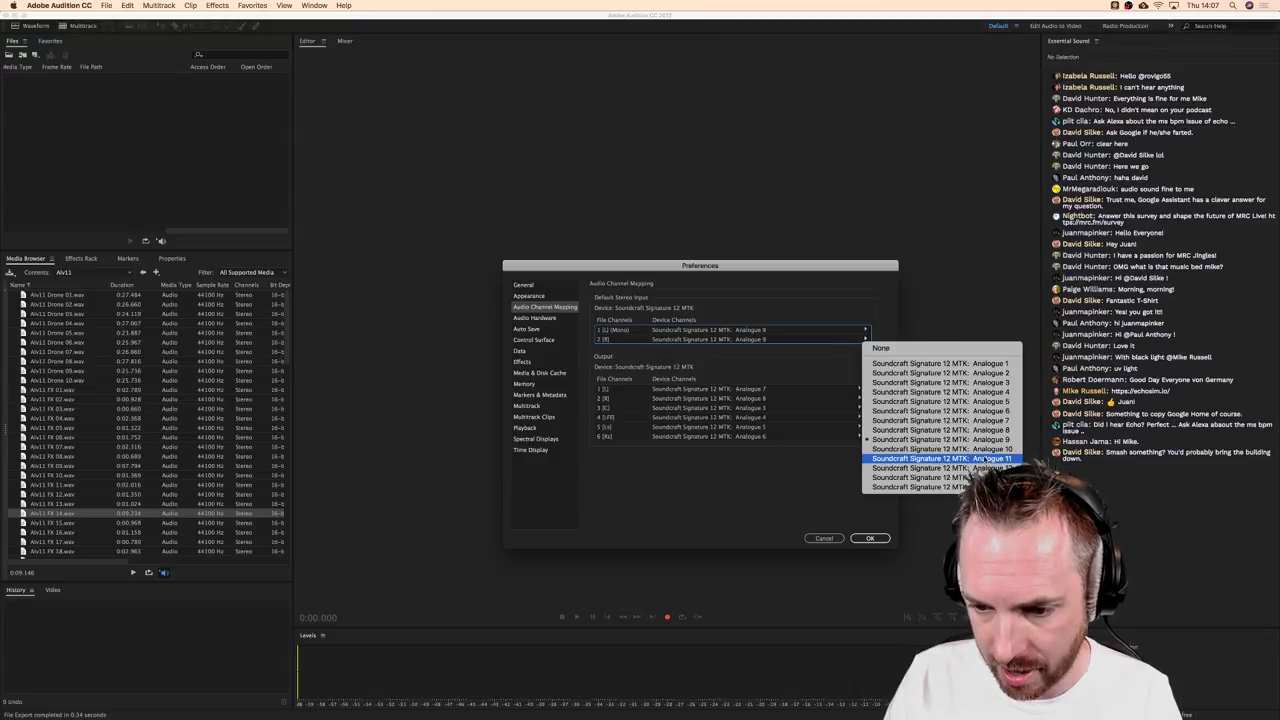
left_click(940, 439)
left_click(900, 521)
left_click(869, 538)
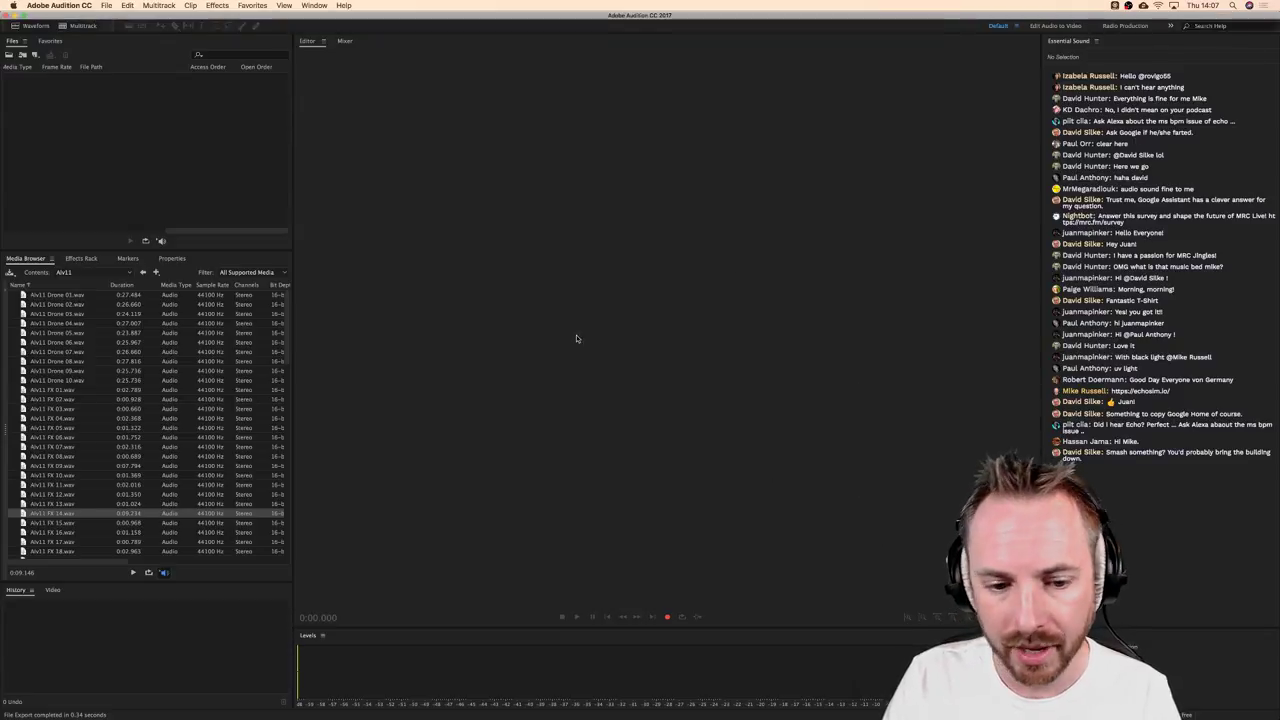
Step: Create a 44100 Hz stereo, 32-bit float audio file named Kicks and start recording into it
key("super+shift+n")
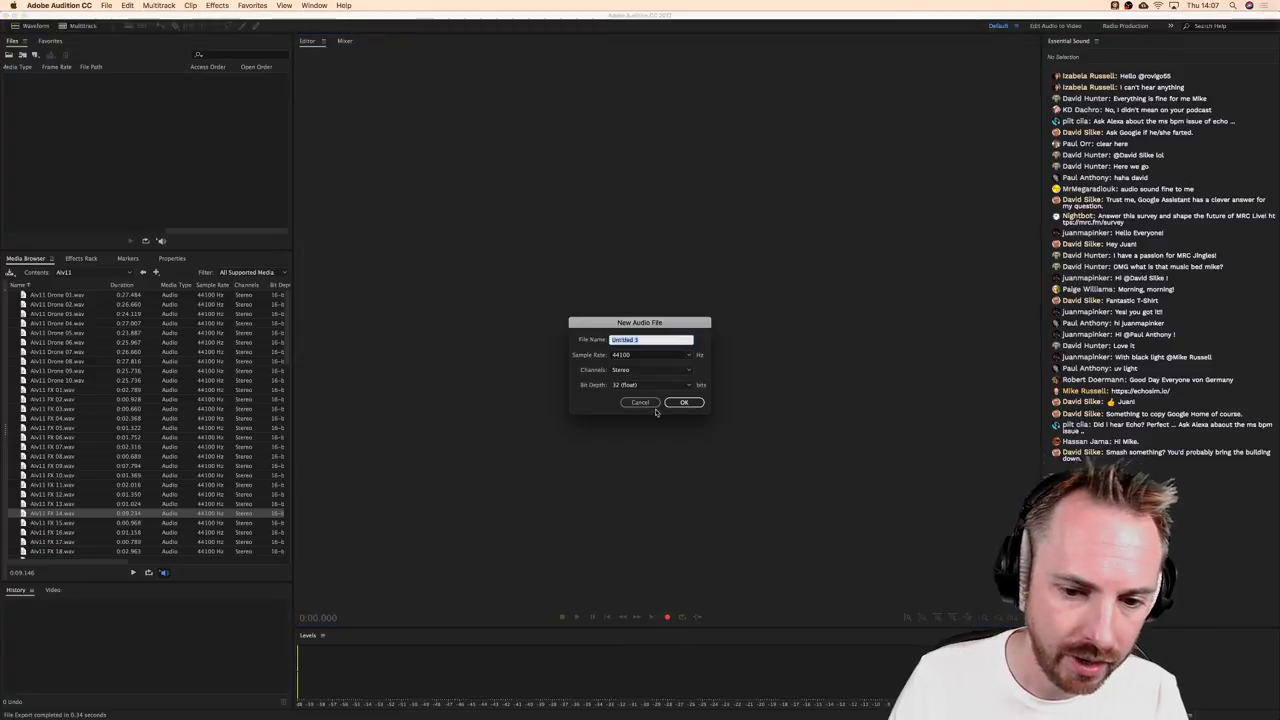
type("K")
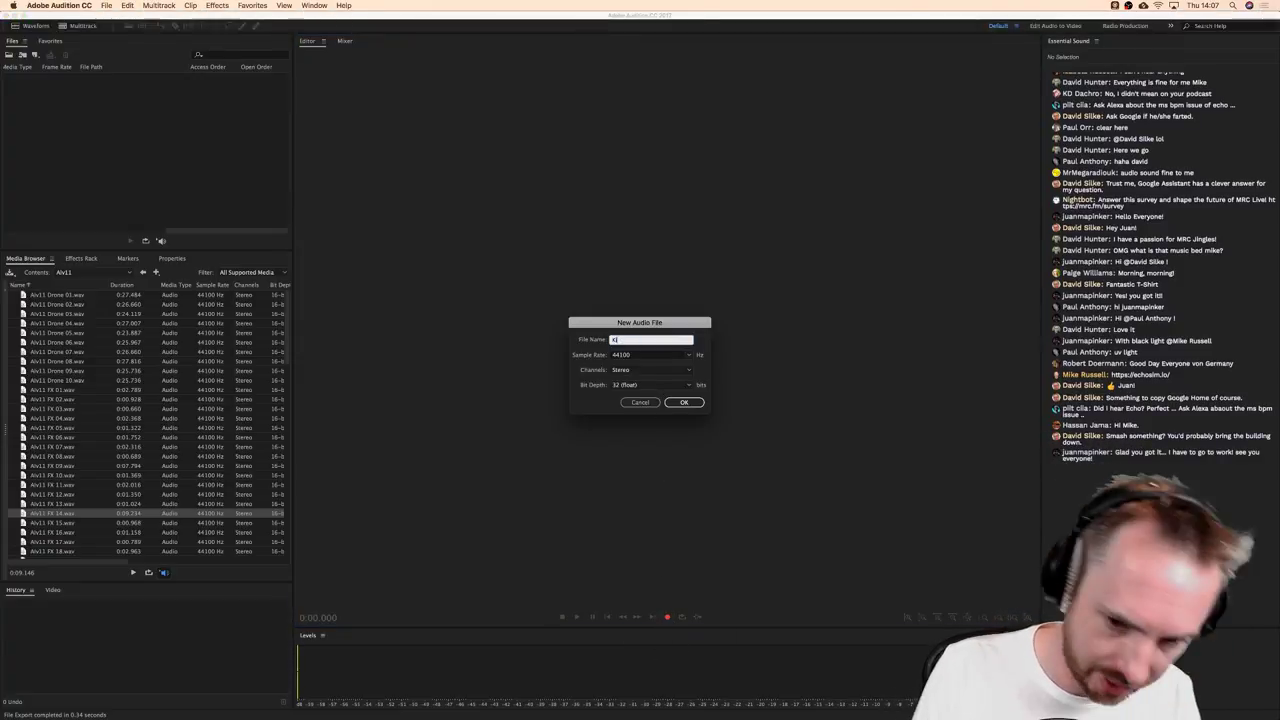
type("icks")
key("Return")
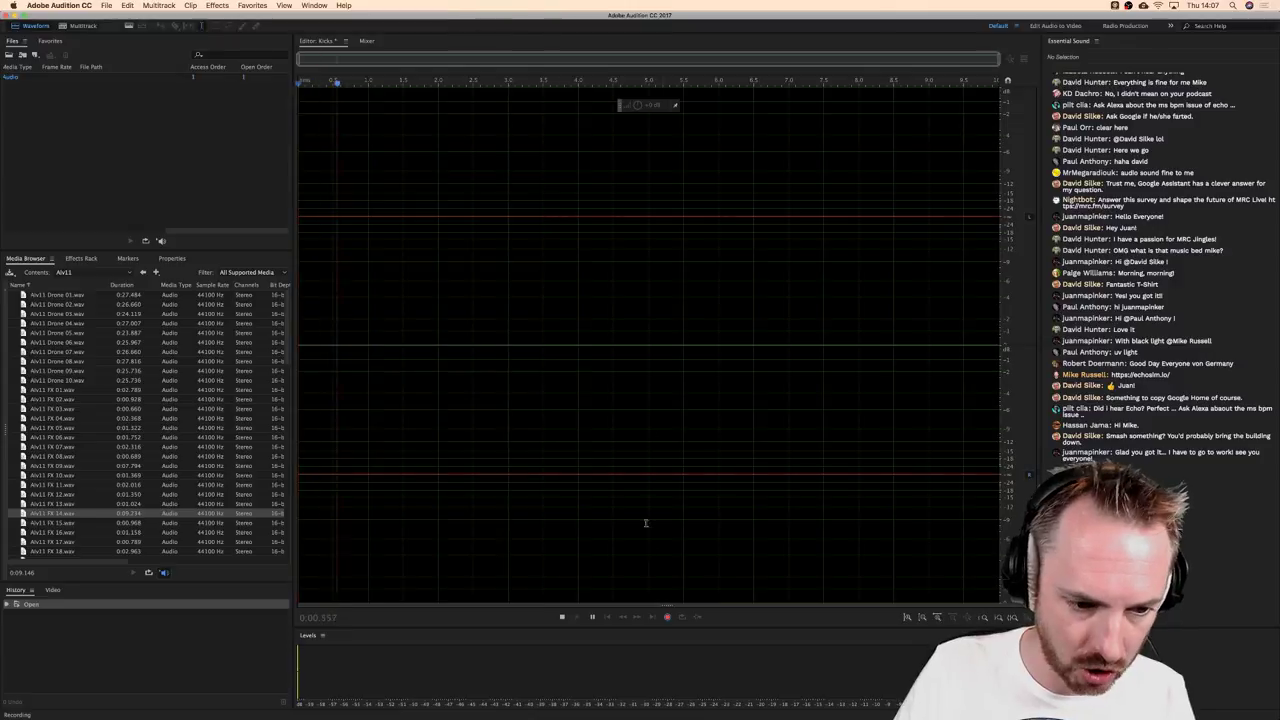
Step: Switch to Logic Pro X and browse the sound library back to the Electronic Drum Kit category
mouse_move(700, 712)
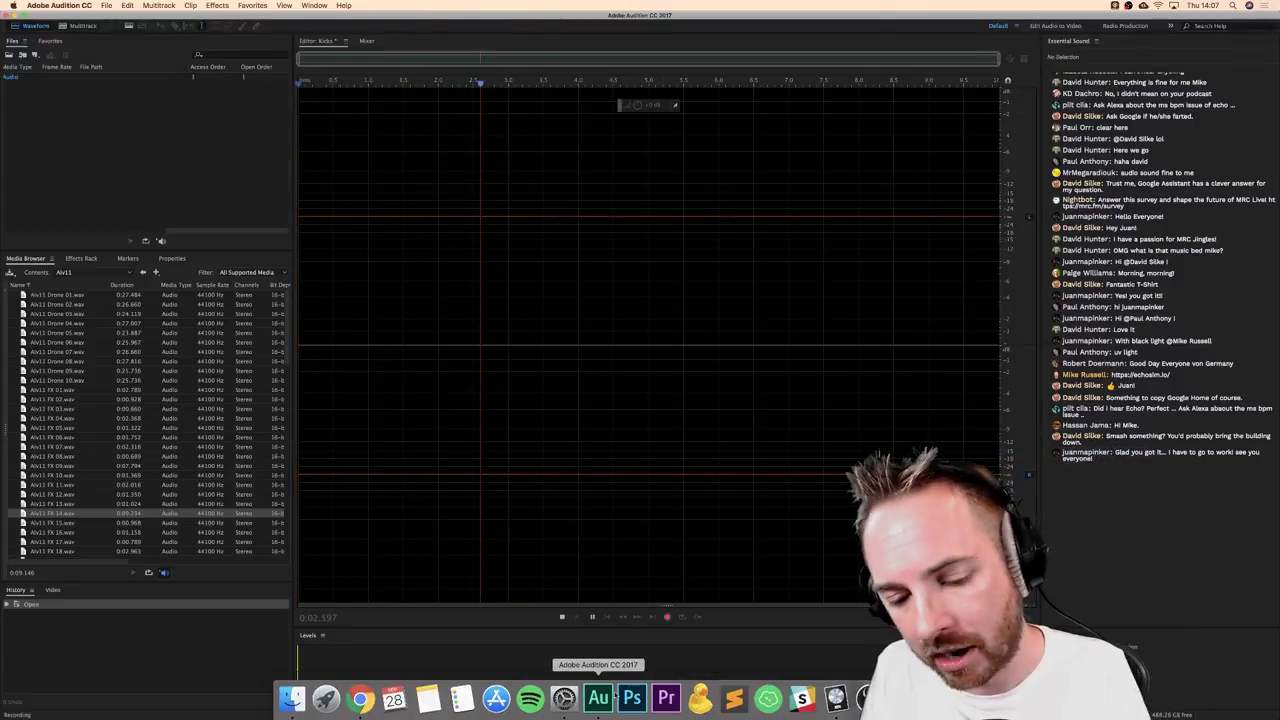
left_click(836, 697)
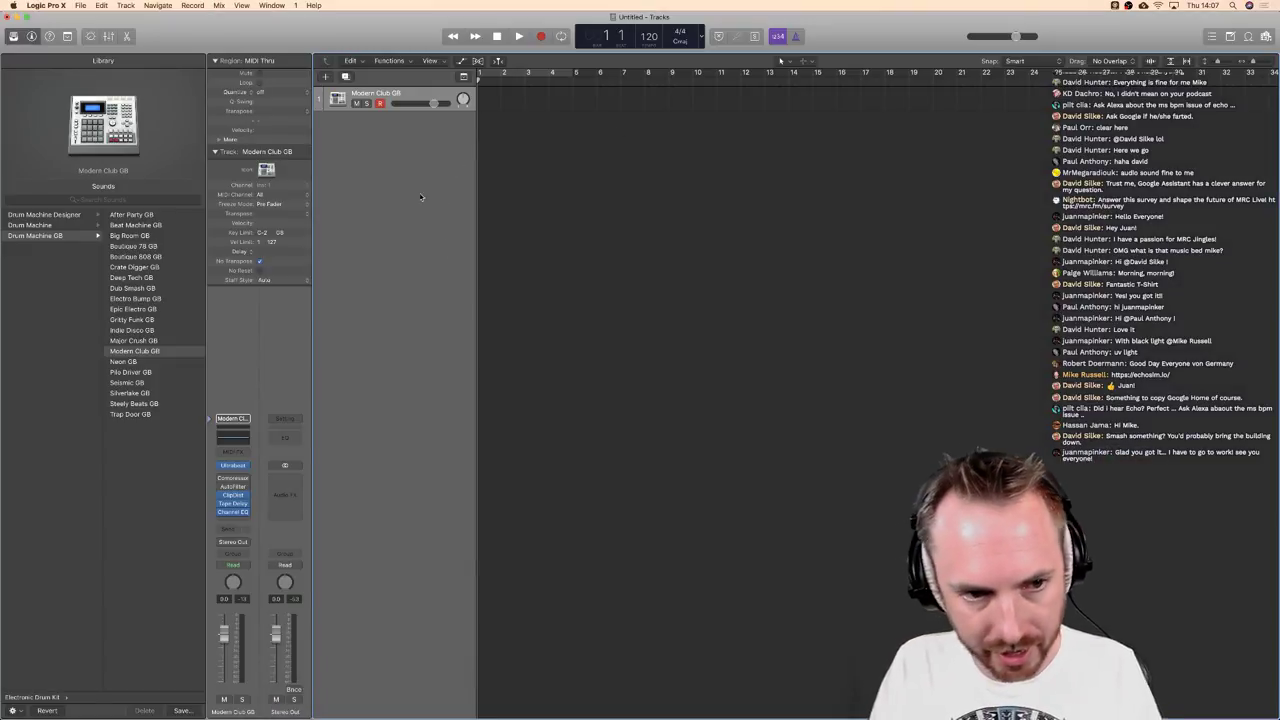
scroll(127, 261, "left", 3)
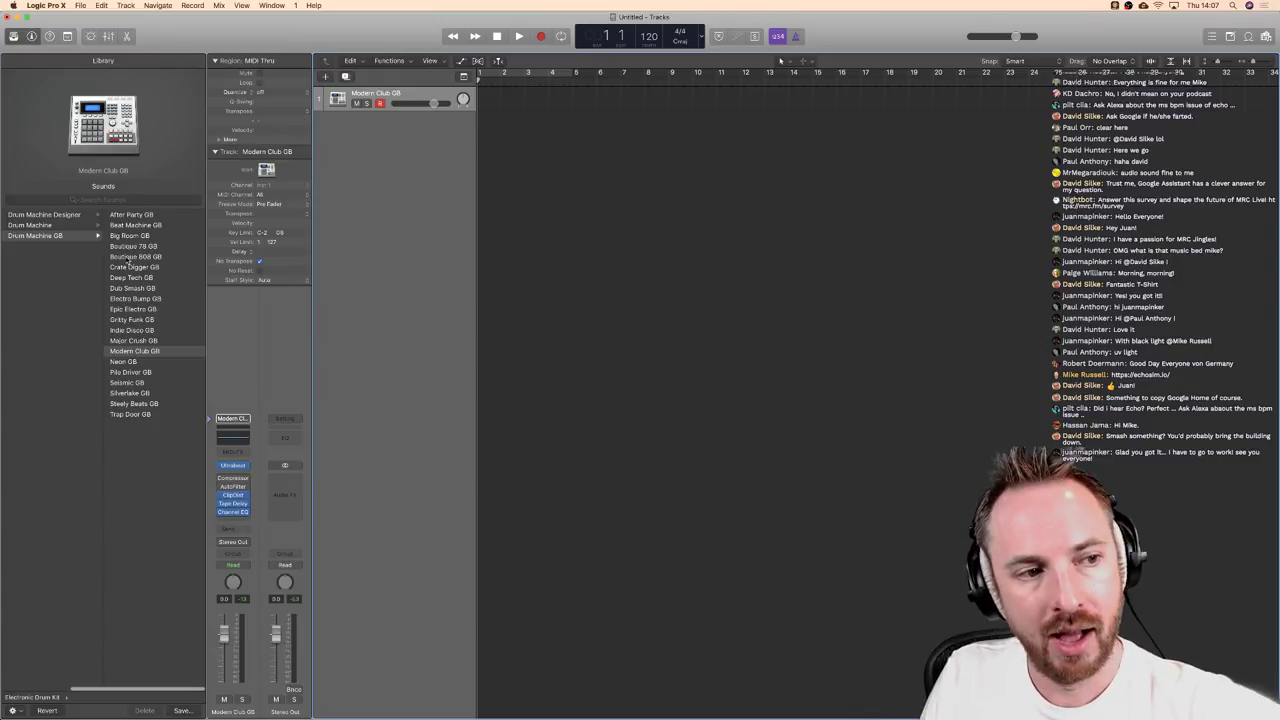
scroll(127, 261, "left", 5)
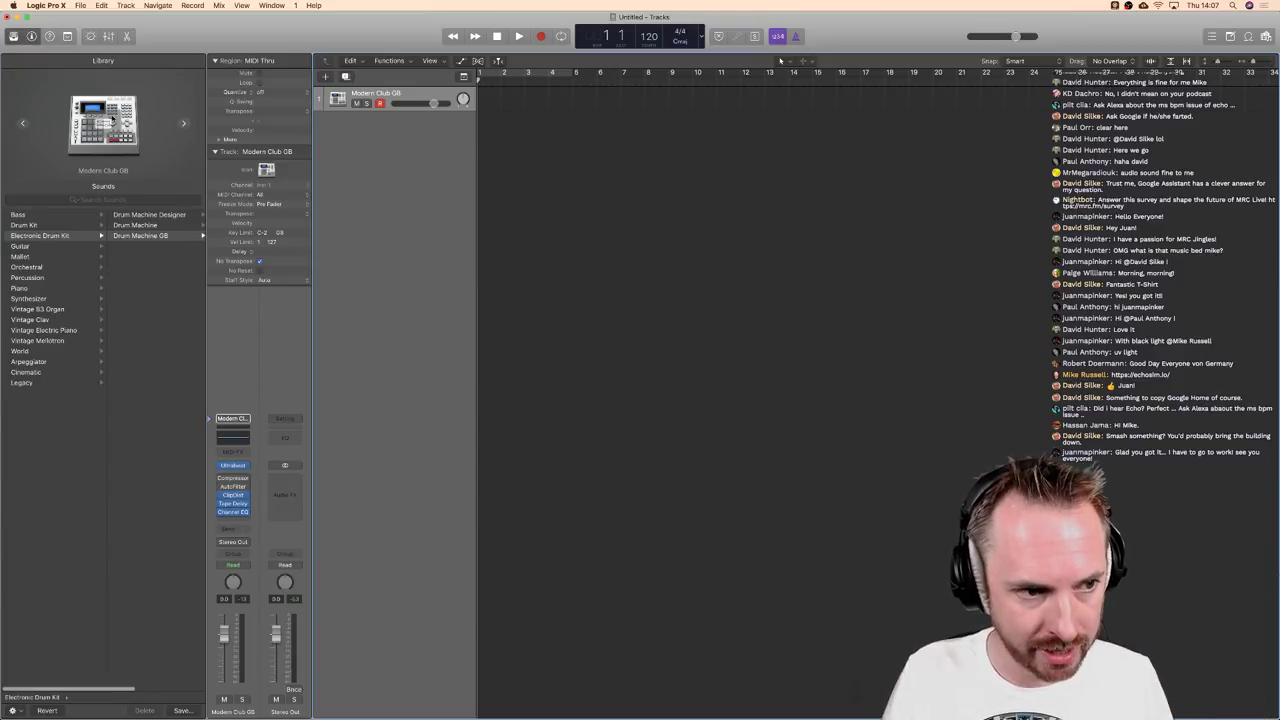
left_click(22, 238)
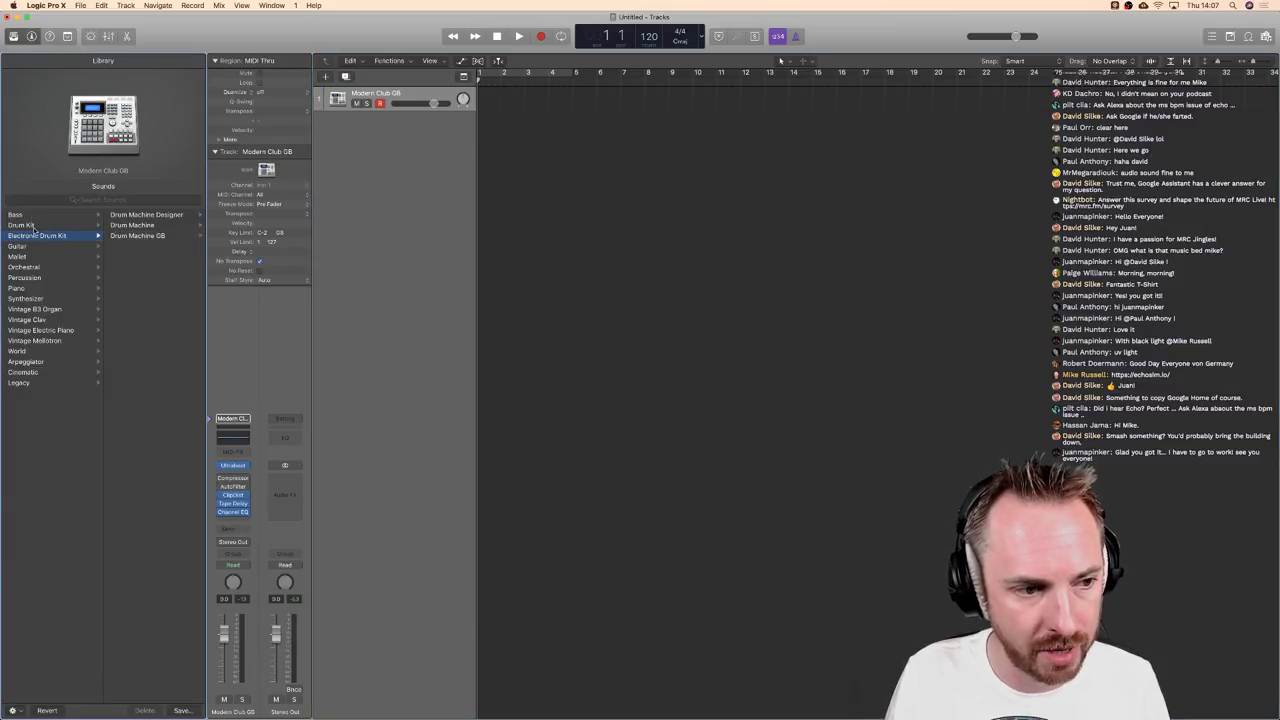
left_click(36, 226)
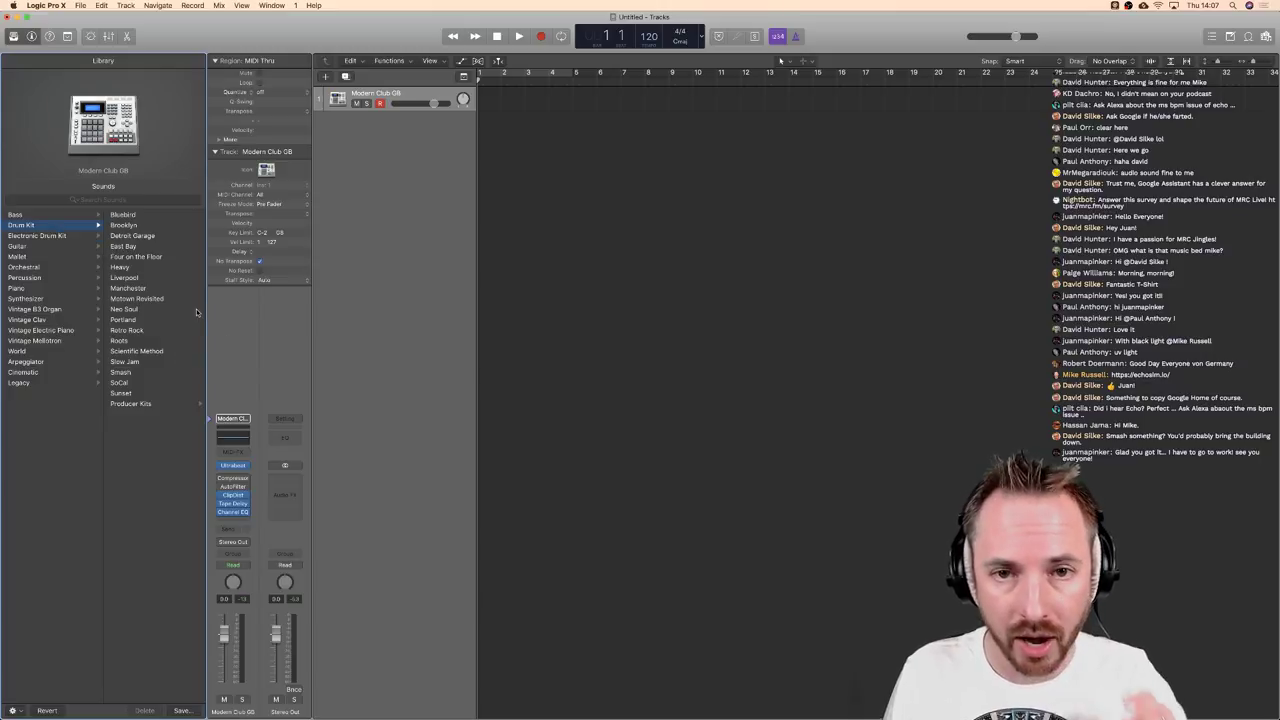
left_click(60, 236)
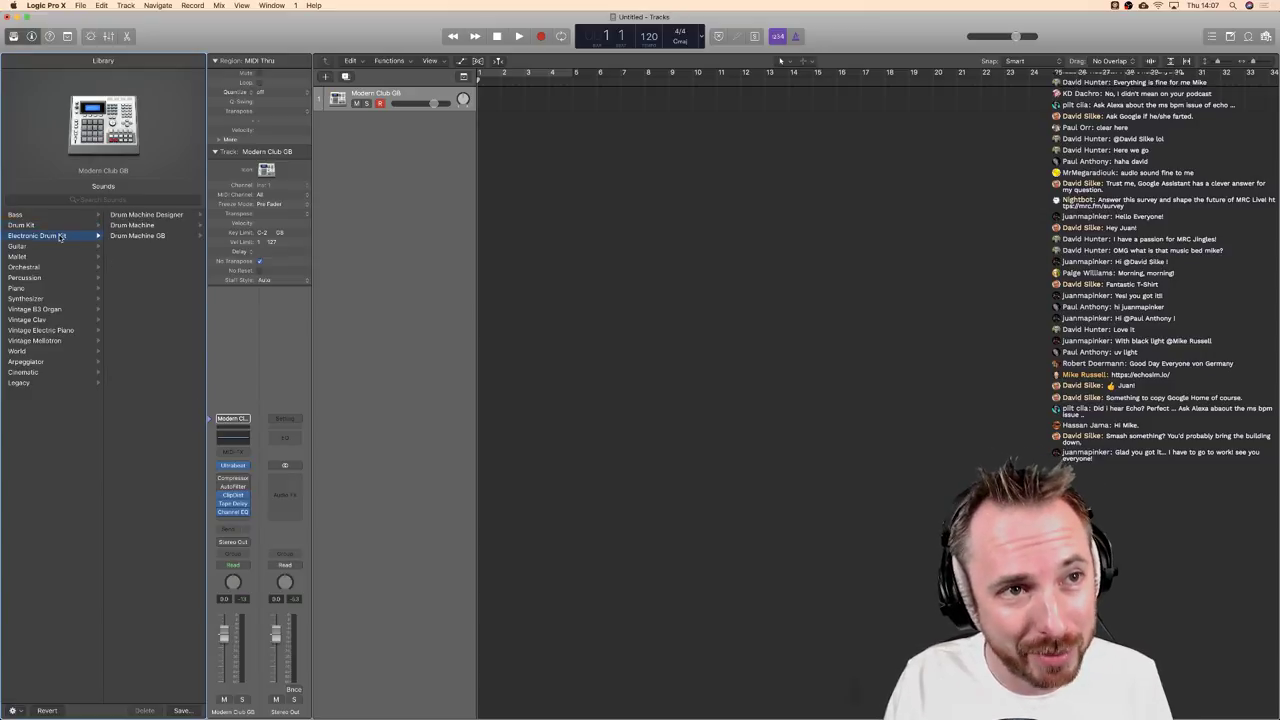
Step: Load the After Party kit from Drum Machine Designer, view its drum pads and mix controls, and close that view
left_click(130, 216)
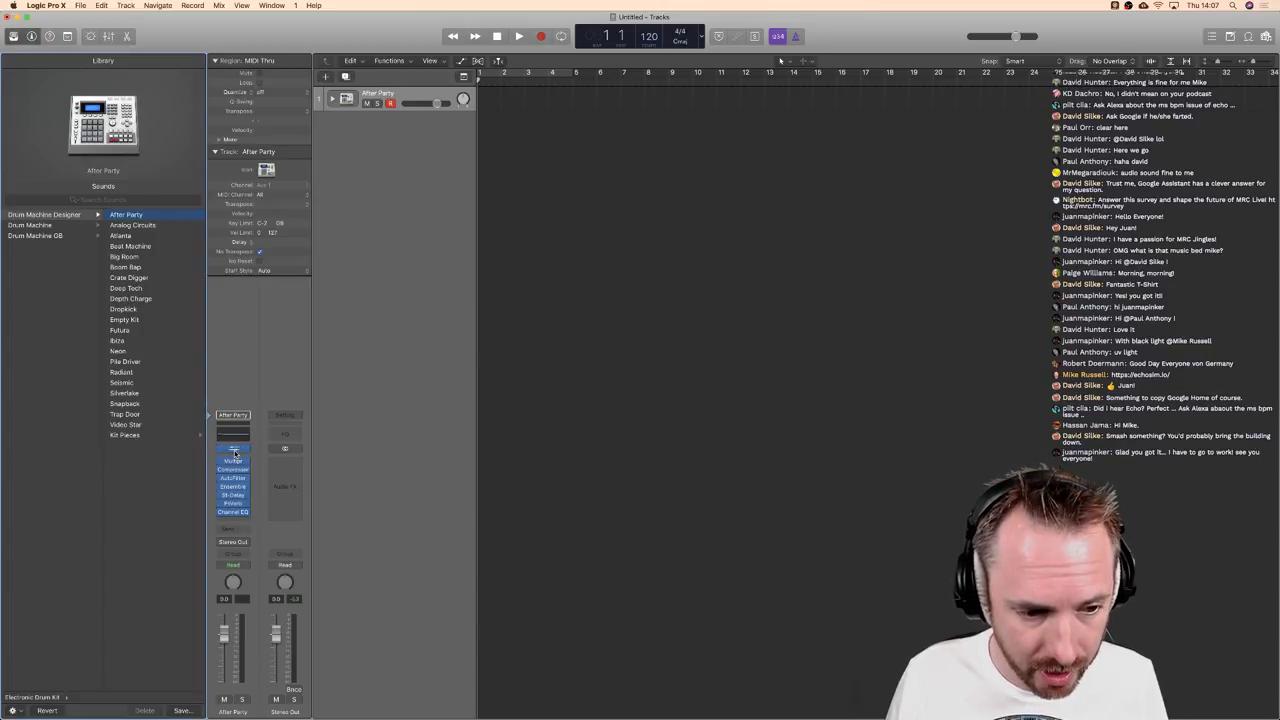
left_click(235, 453)
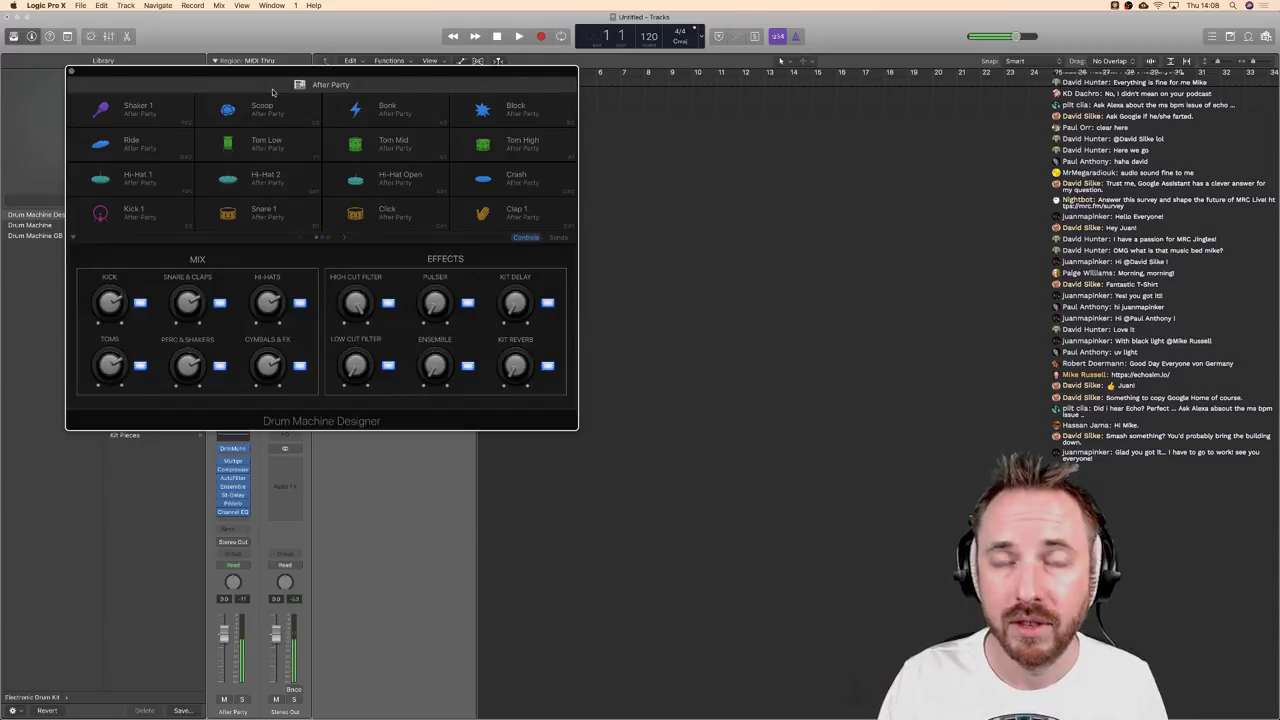
left_click(71, 72)
Step: Load and audition the Drum Machine Designer kits Analog Circuits, Atlanta, Beat Machine, Big Room and Boom Bap one after another
left_click(150, 226)
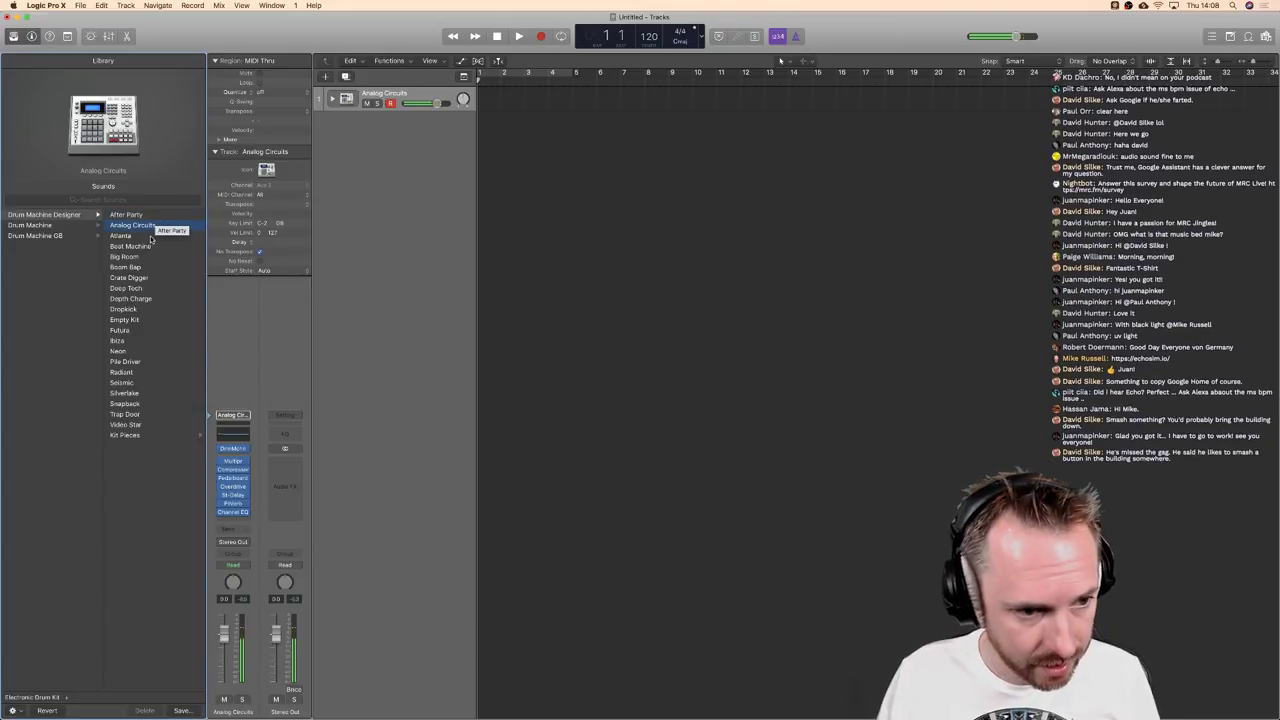
left_click(135, 236)
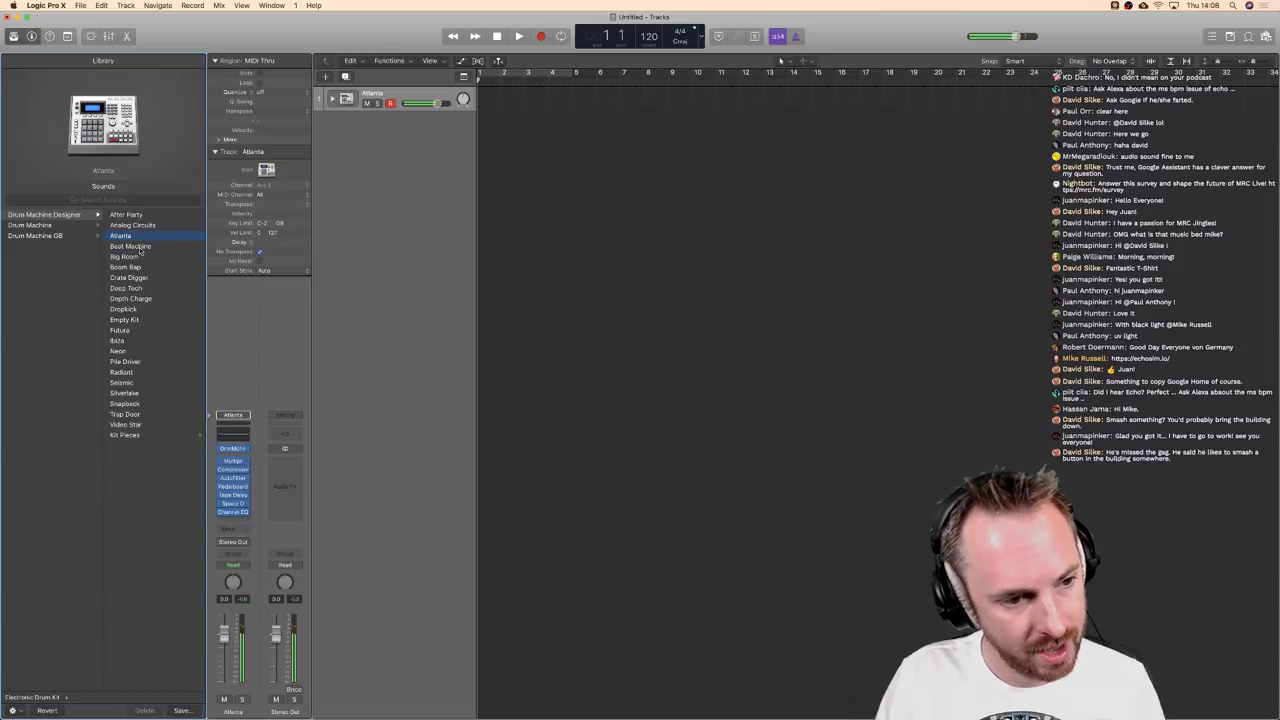
left_click(139, 247)
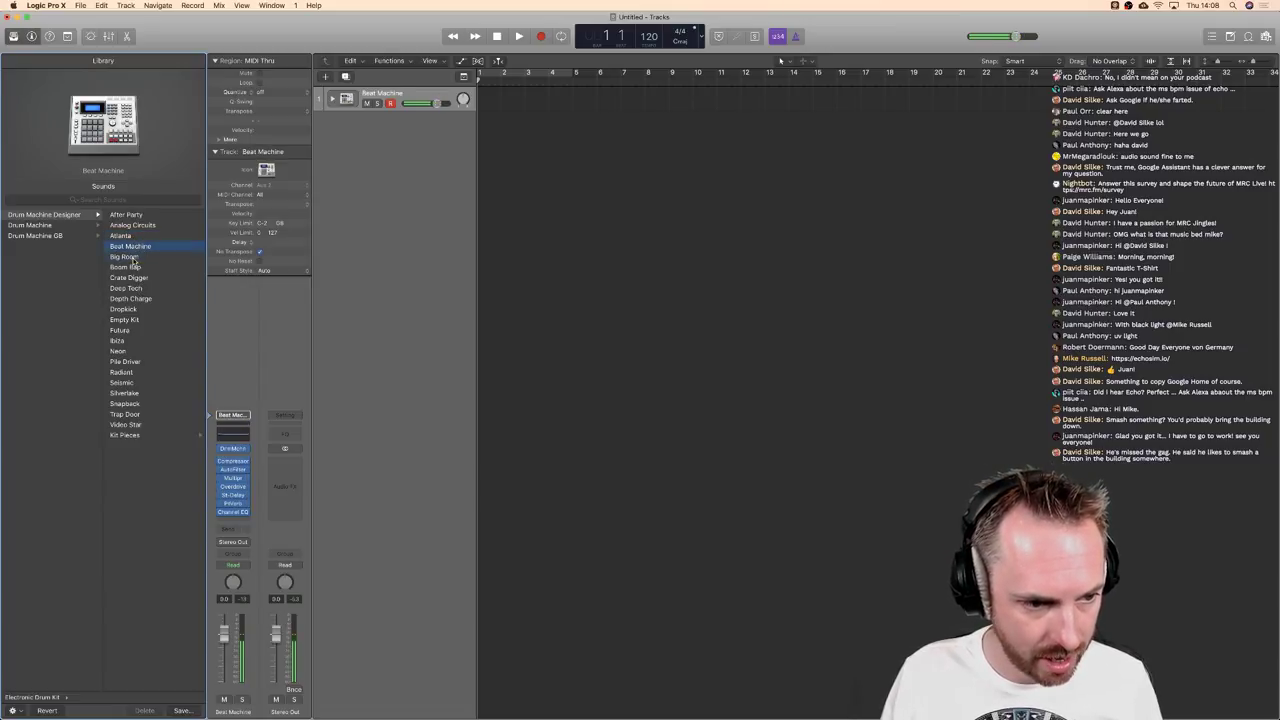
left_click(130, 257)
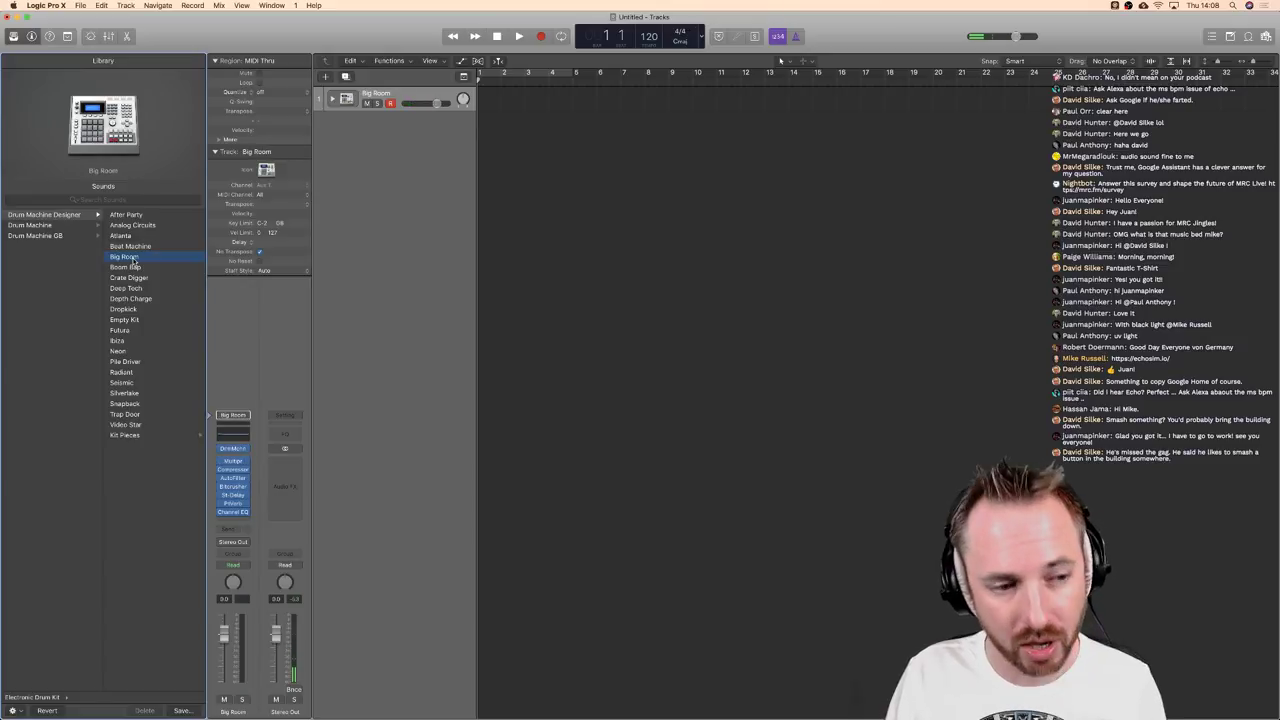
left_click(131, 268)
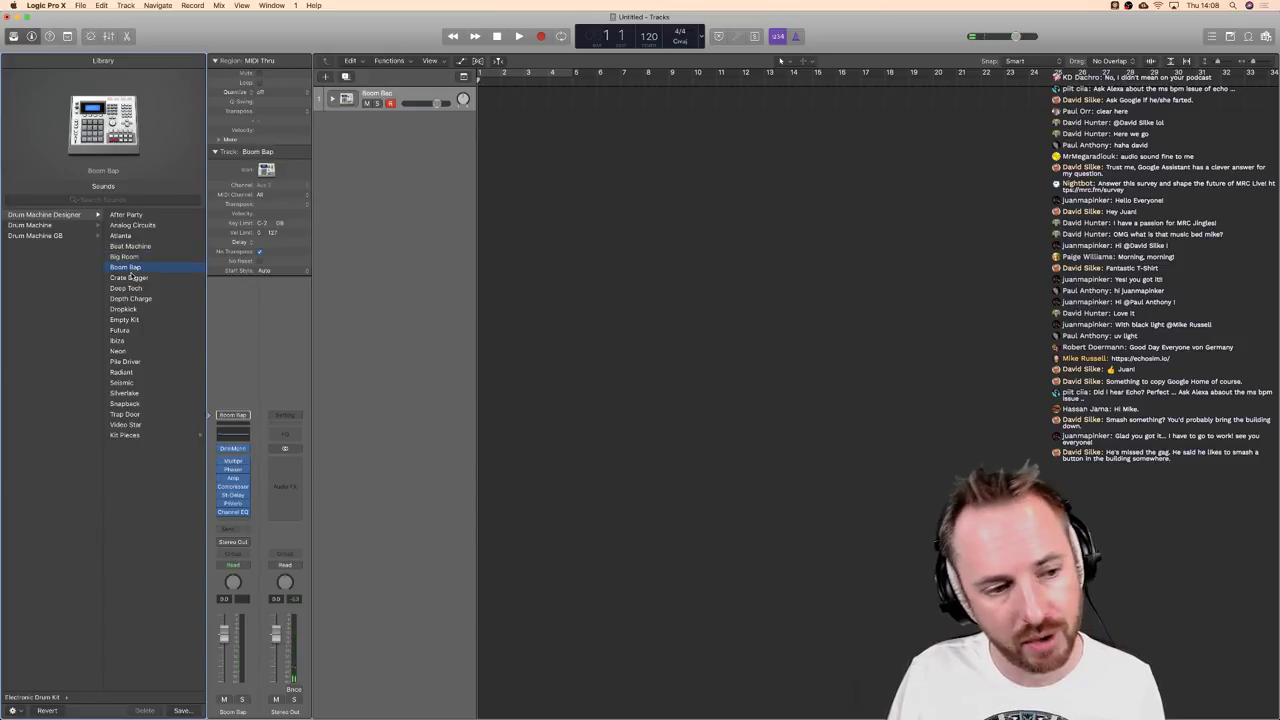
Step: Load and audition the Crate Digger, Deep Tech, Dropkick, Snapback and Silverlake kits one after another
left_click(130, 278)
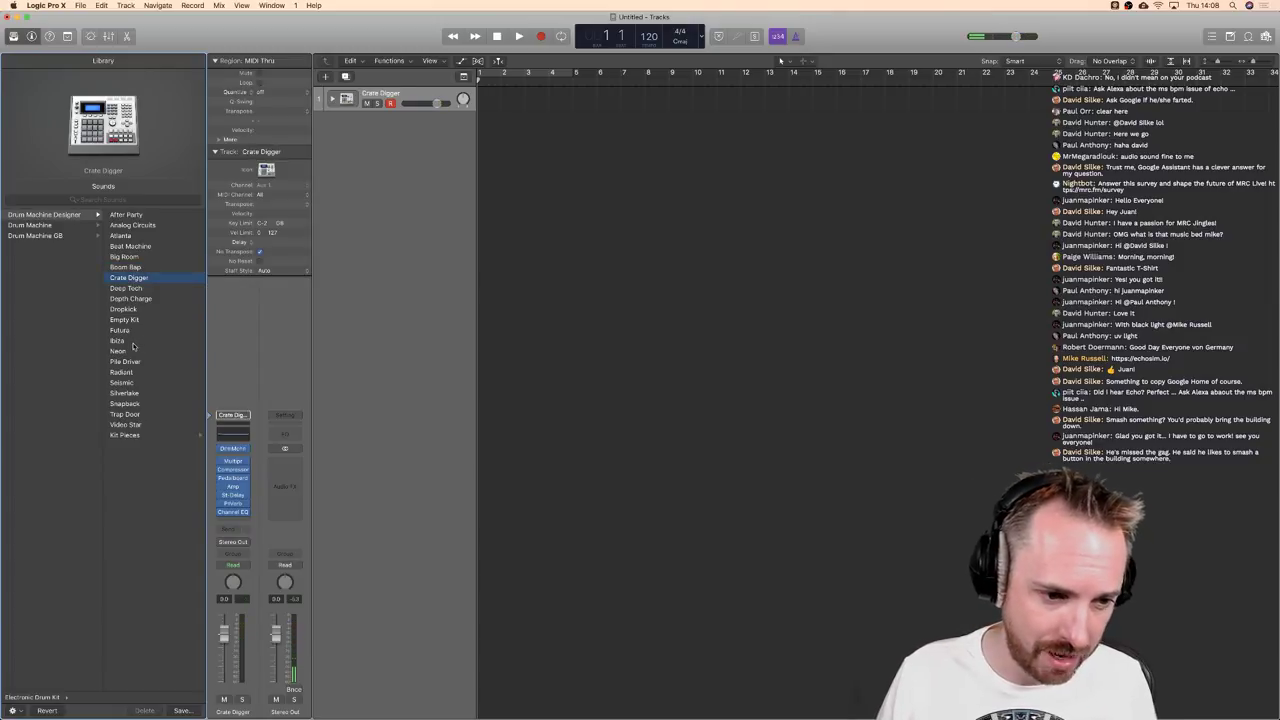
left_click(127, 288)
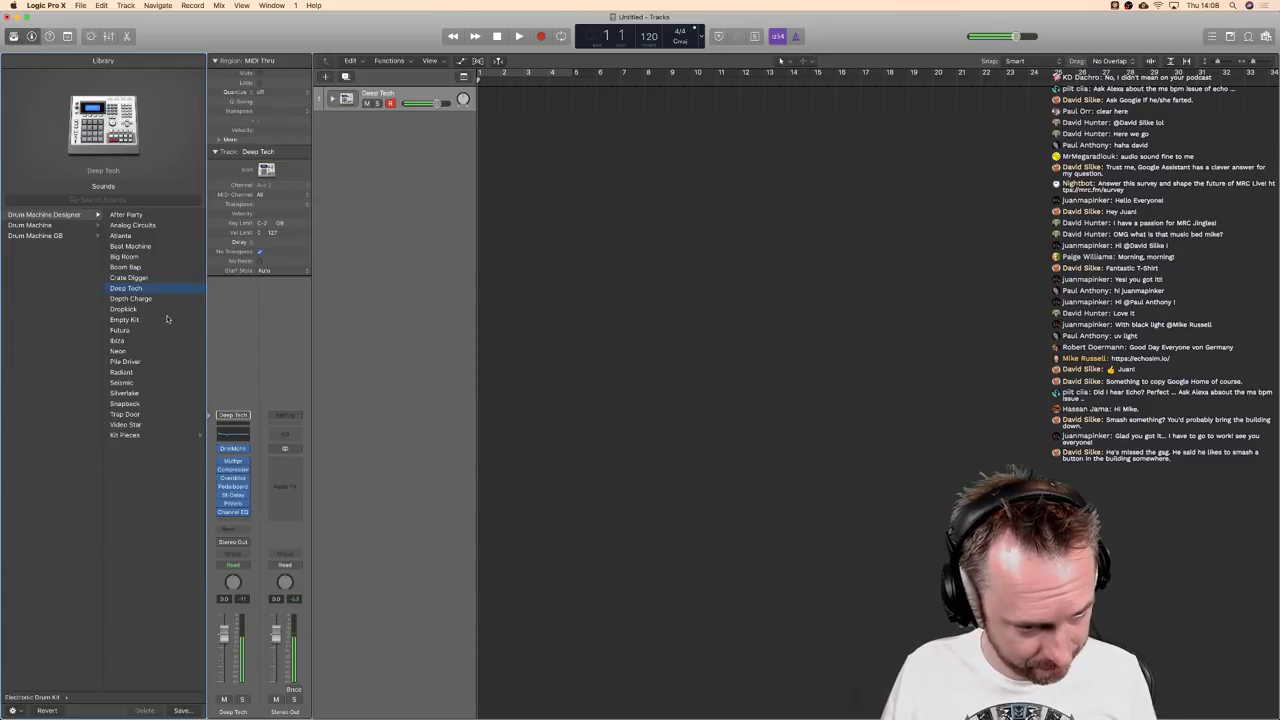
left_click(124, 310)
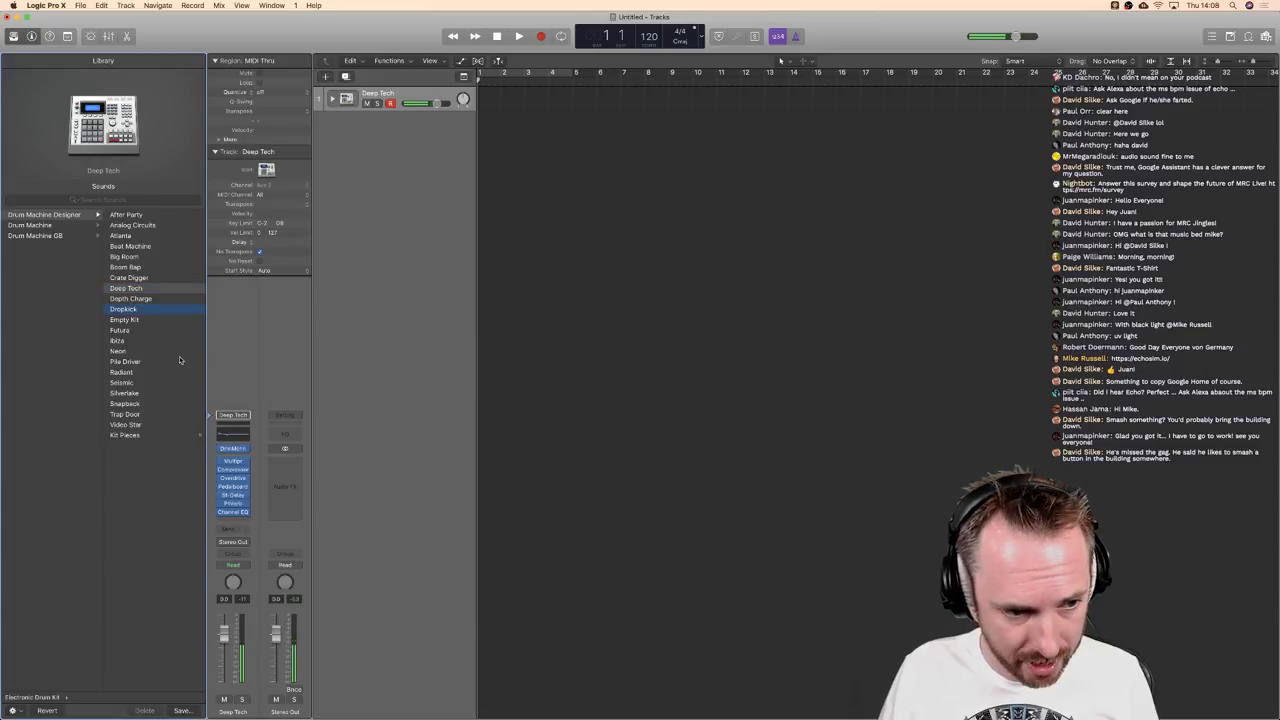
left_click(135, 404)
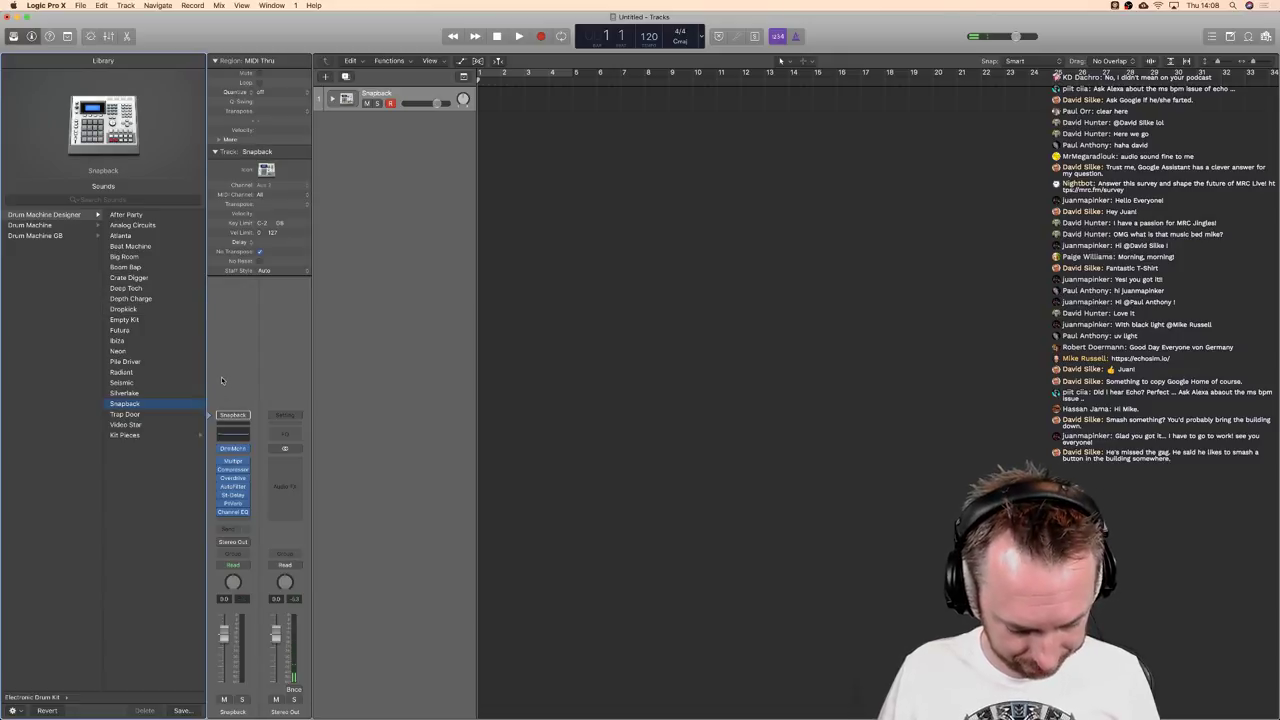
left_click(142, 394)
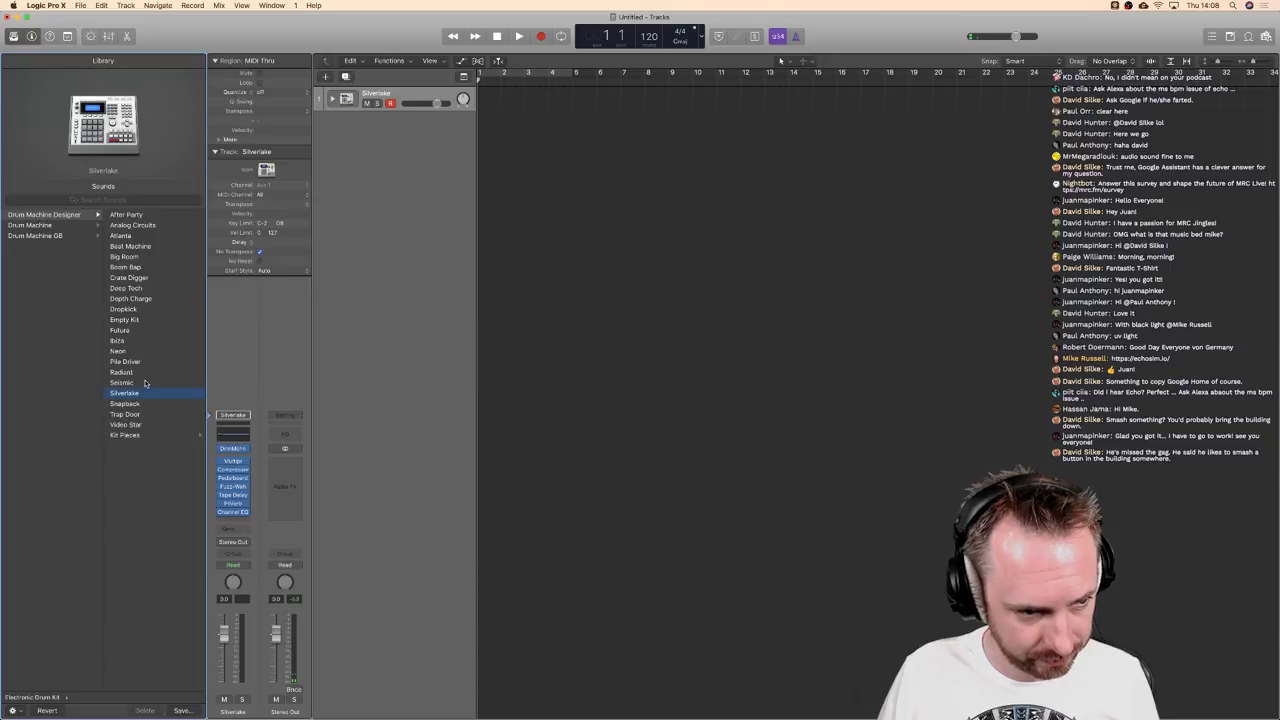
Step: Load and audition the Drum Machine kits Electro Bump, Epic Electro, Dub Smash, Classic UK Hip Hop and Indie Disco one after another
left_click(42, 226)
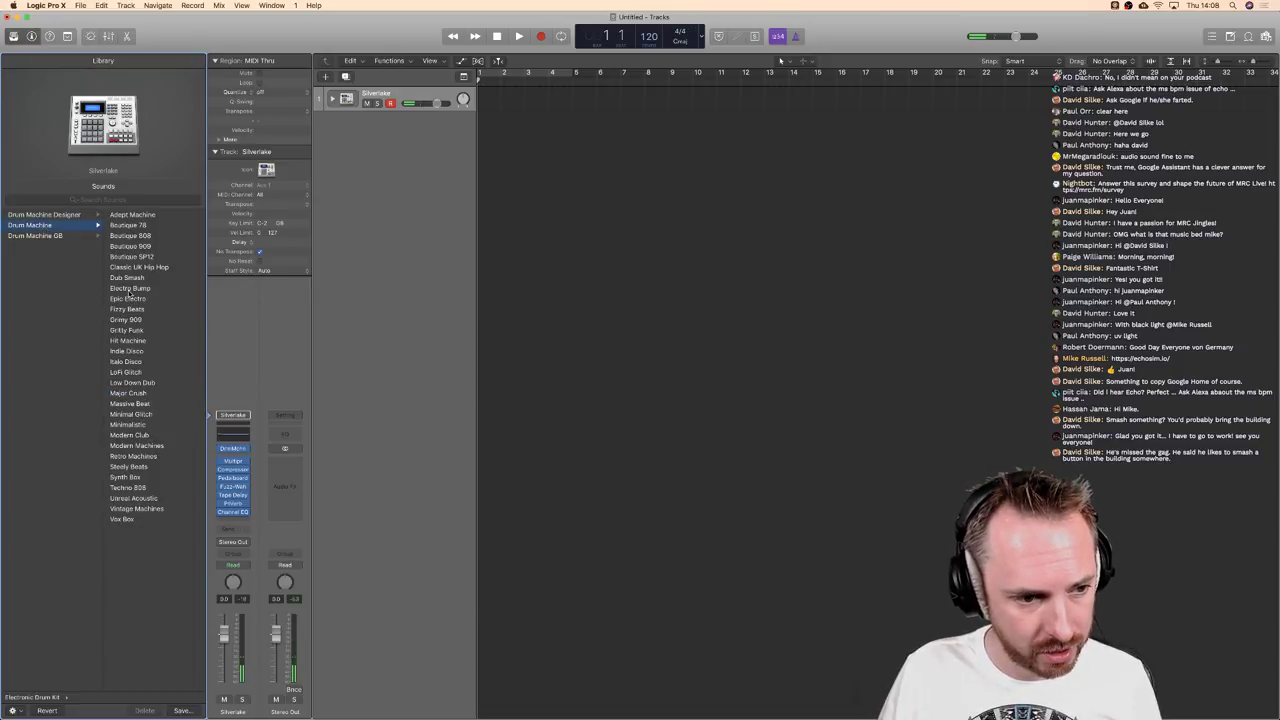
left_click(130, 289)
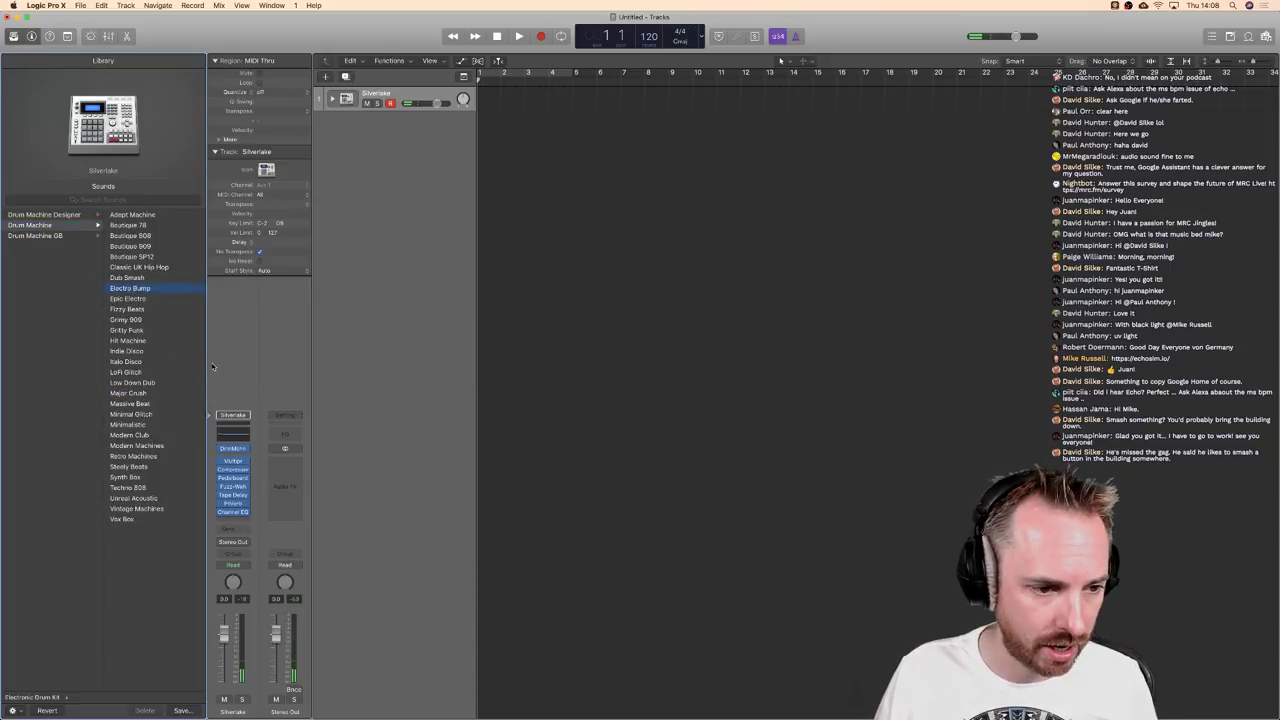
left_click(126, 294)
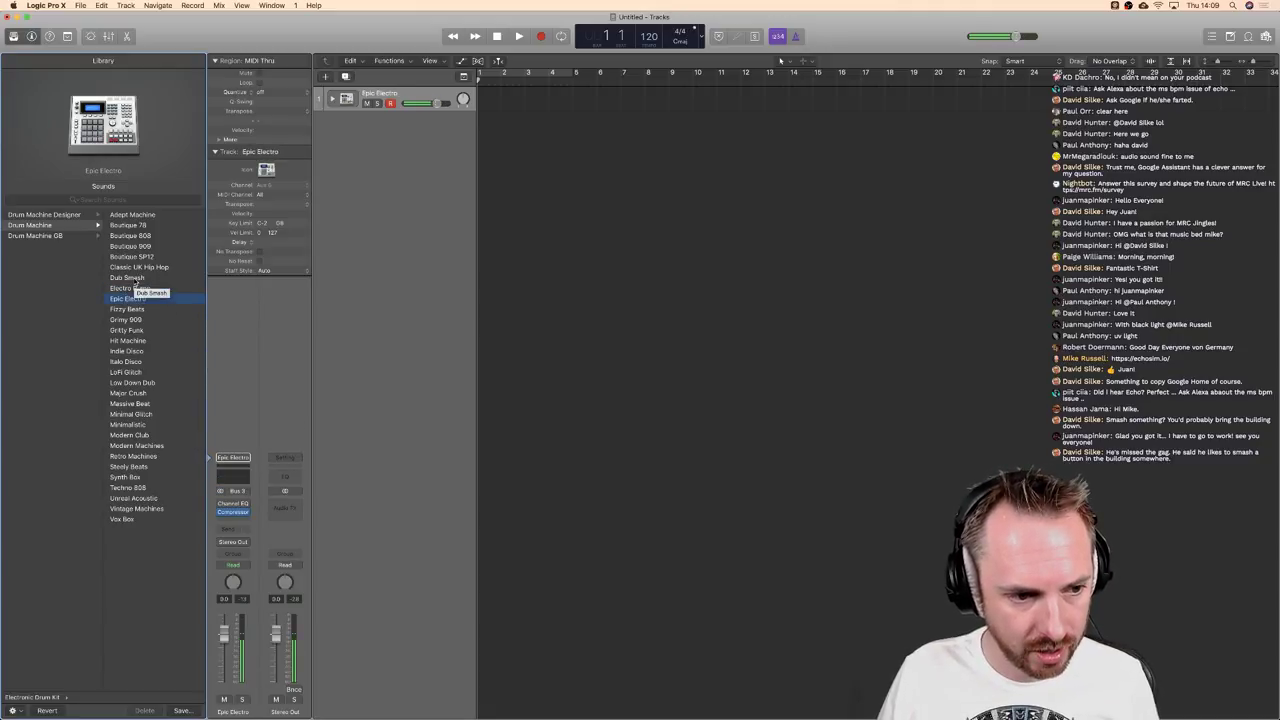
left_click(130, 278)
left_click(146, 268)
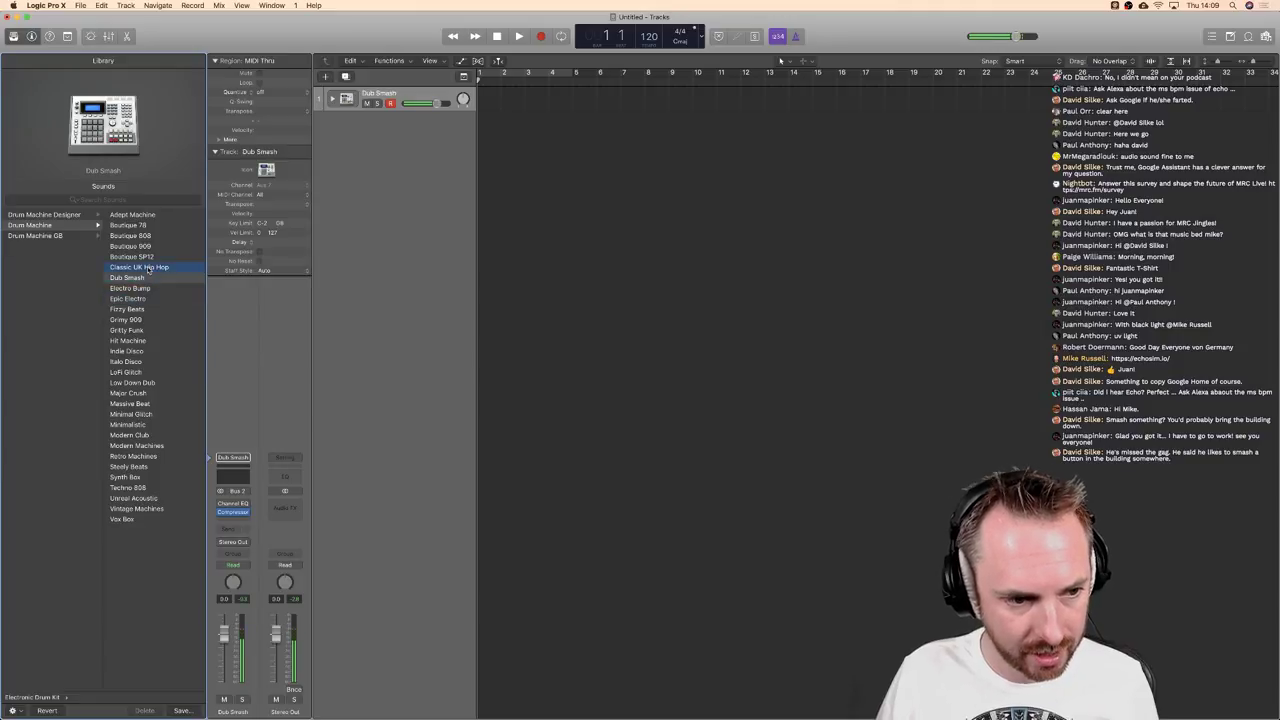
left_click(130, 351)
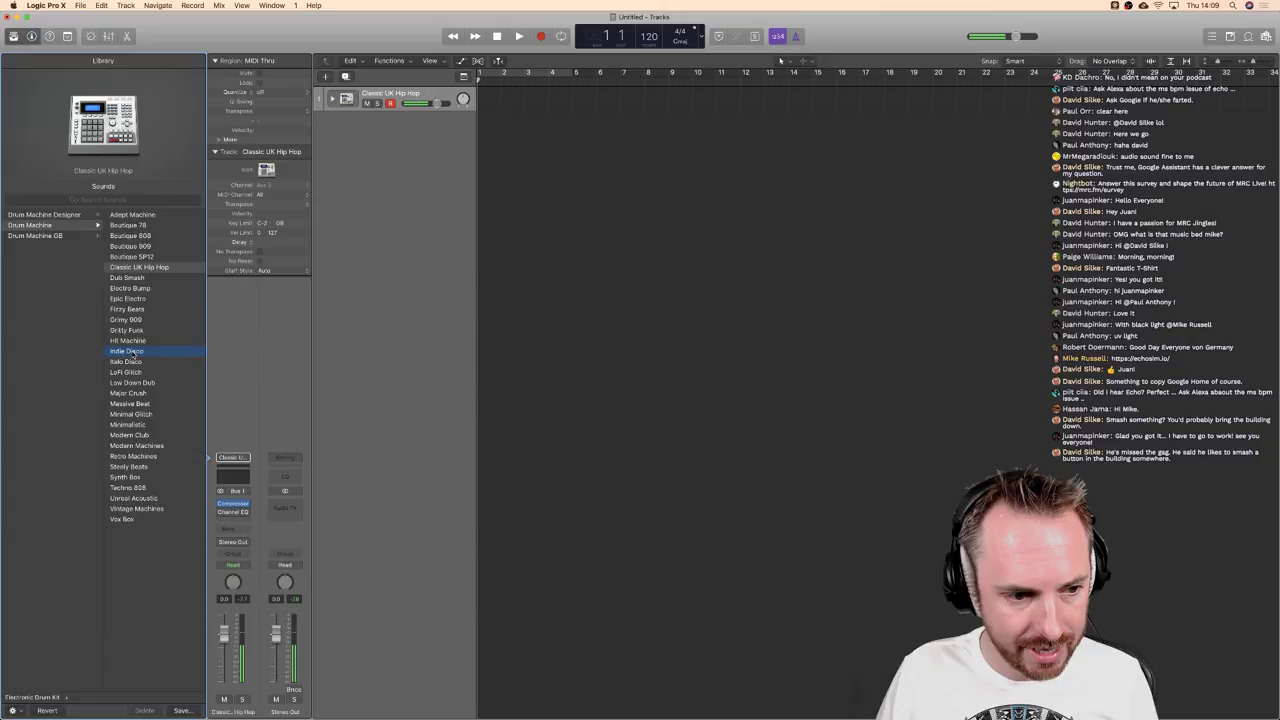
Step: Load and audition the Gritty Funk GB and Seismic GB kits from the Drum Machine GB category
left_click(53, 237)
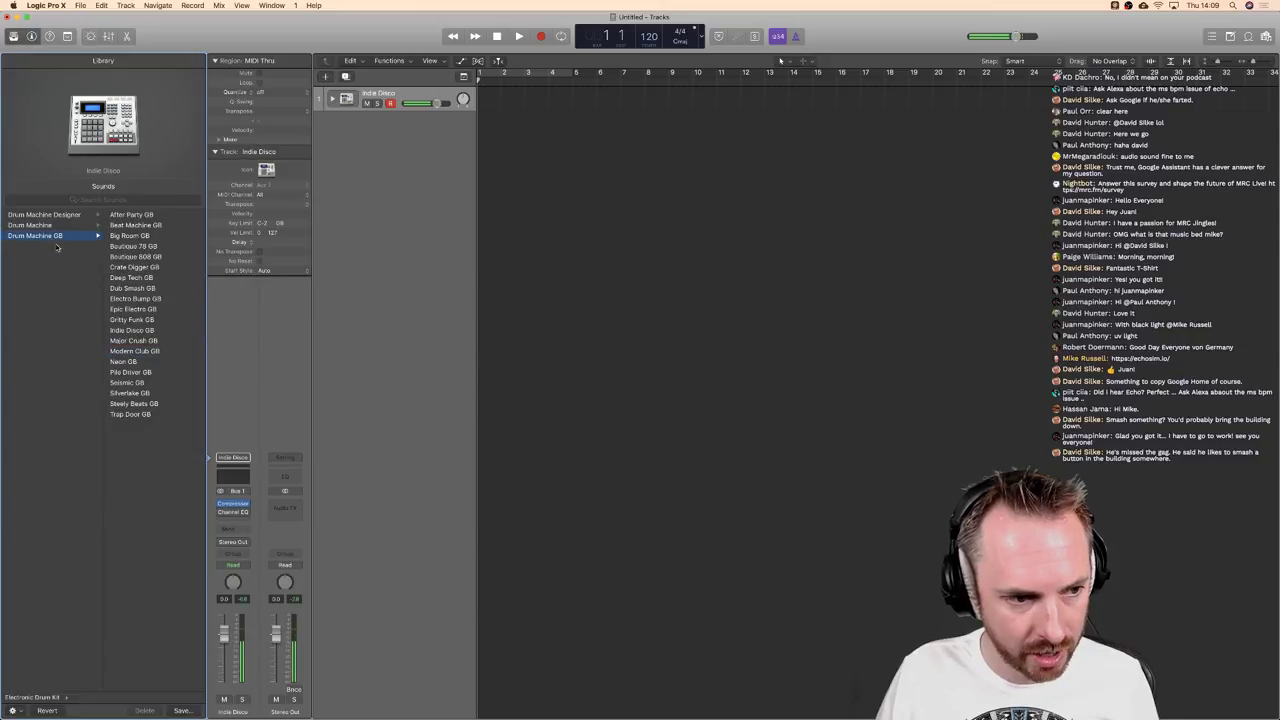
left_click(135, 320)
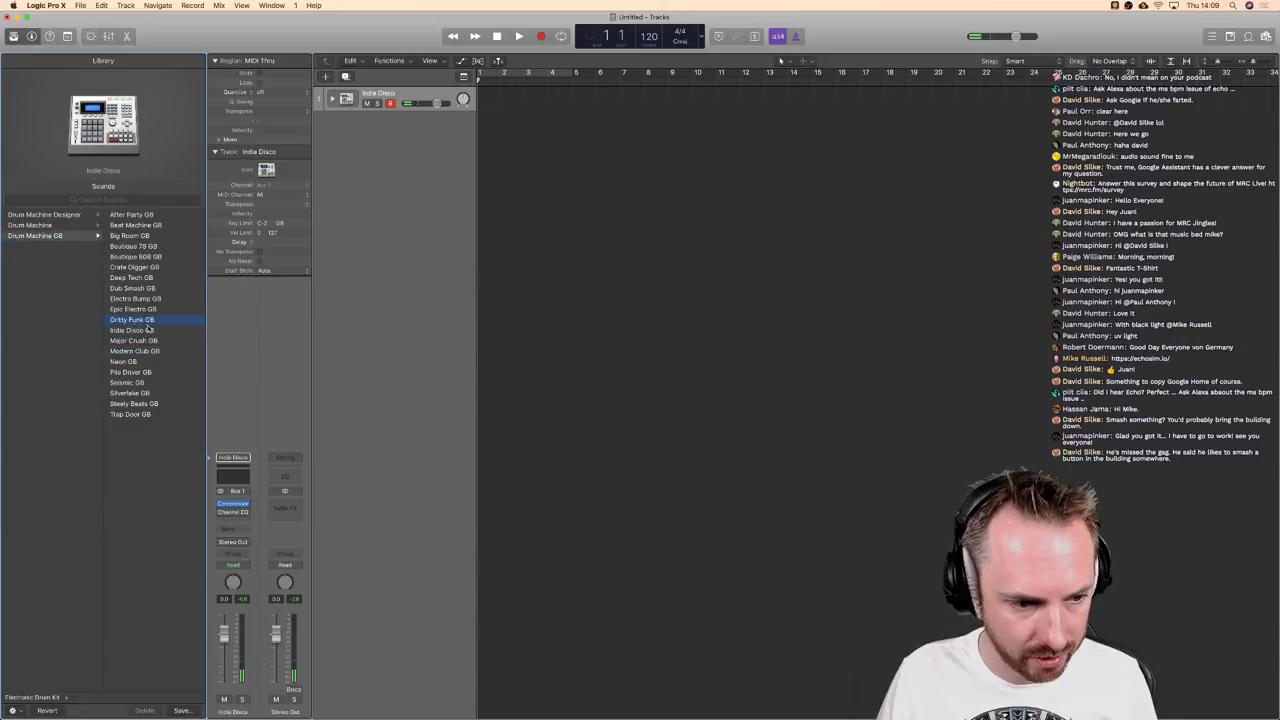
left_click(128, 383)
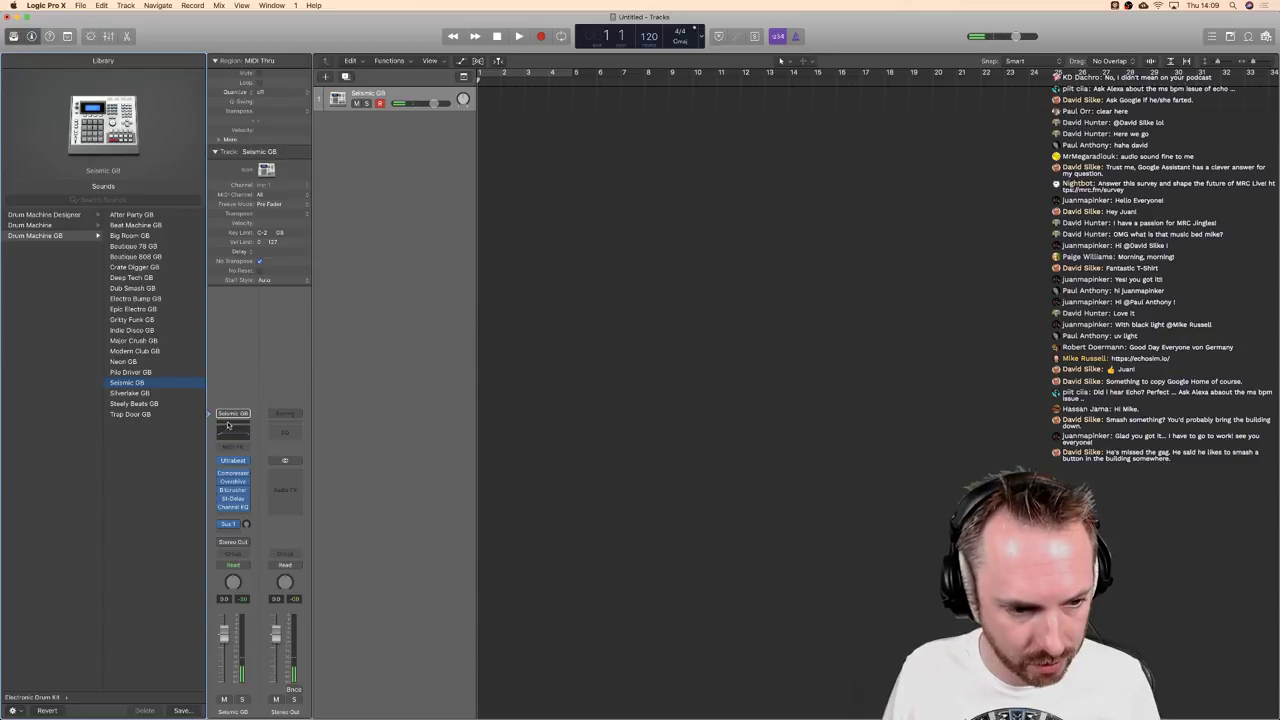
Step: Open the Seismic GB kit's Ultrabeat instrument, trigger its lowest drum voice, and move the plug-in window clear of the Library
left_click(232, 460)
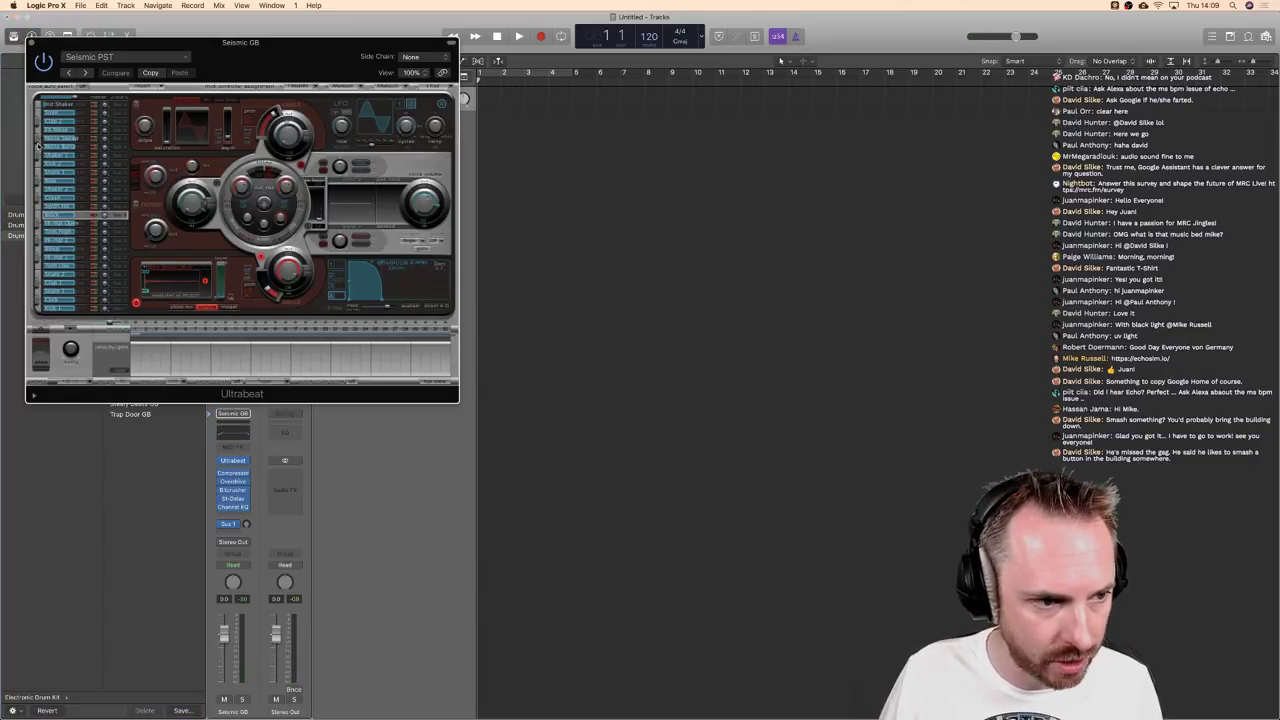
left_click(38, 310)
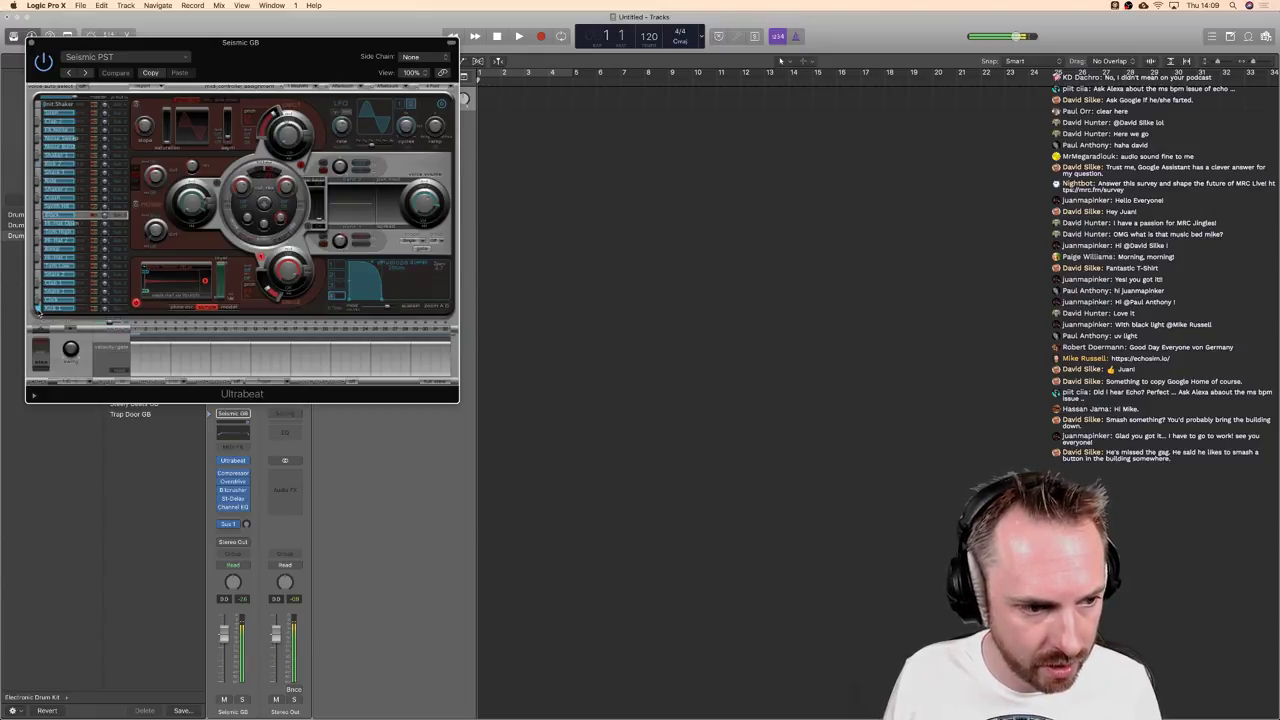
left_click_drag(205, 42, 491, 115)
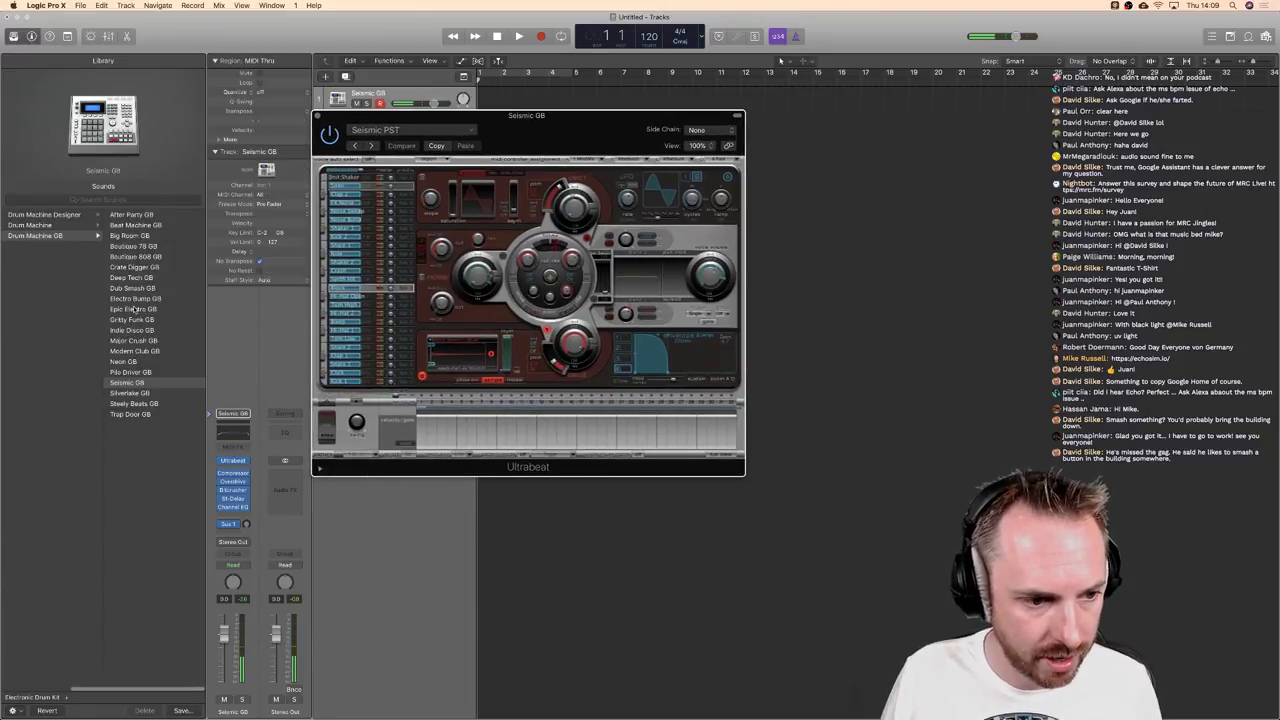
Step: Load the Epic Electro GB, Steely Beats GB and Trap Door GB kits in turn, triggering Ultrabeat's lowest drum voice for each
left_click(134, 309)
left_click(323, 381)
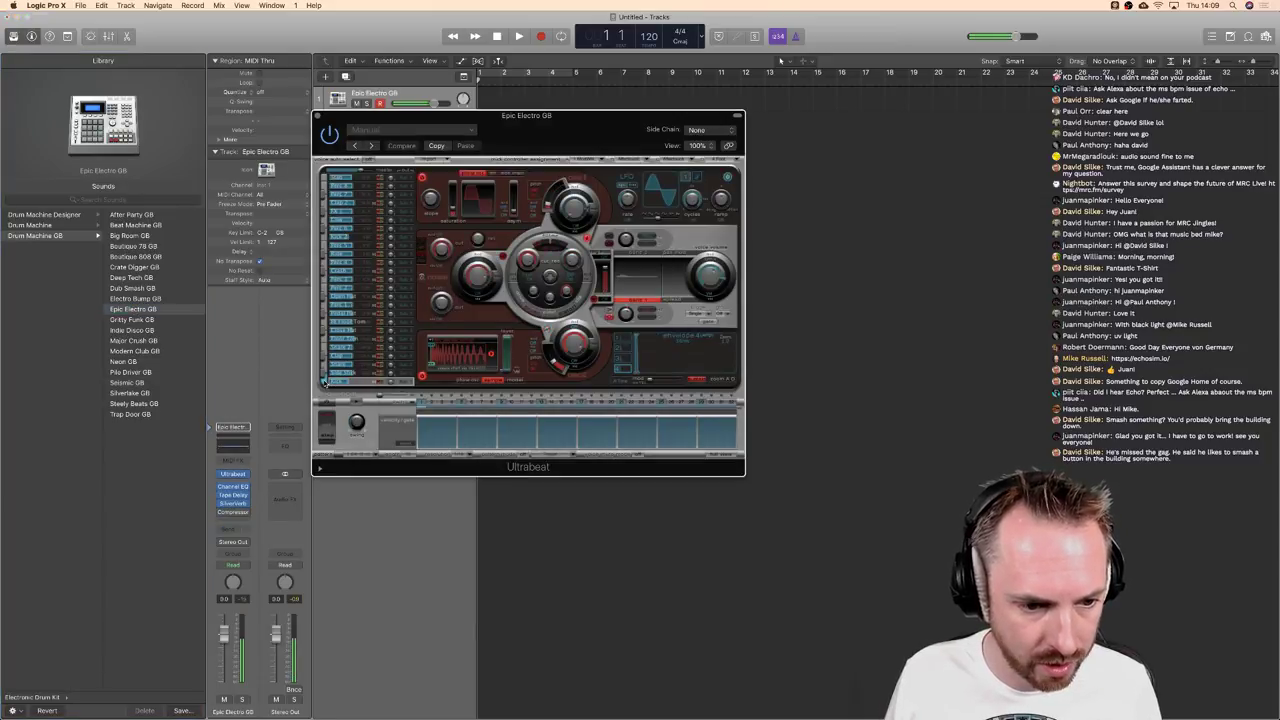
left_click(157, 403)
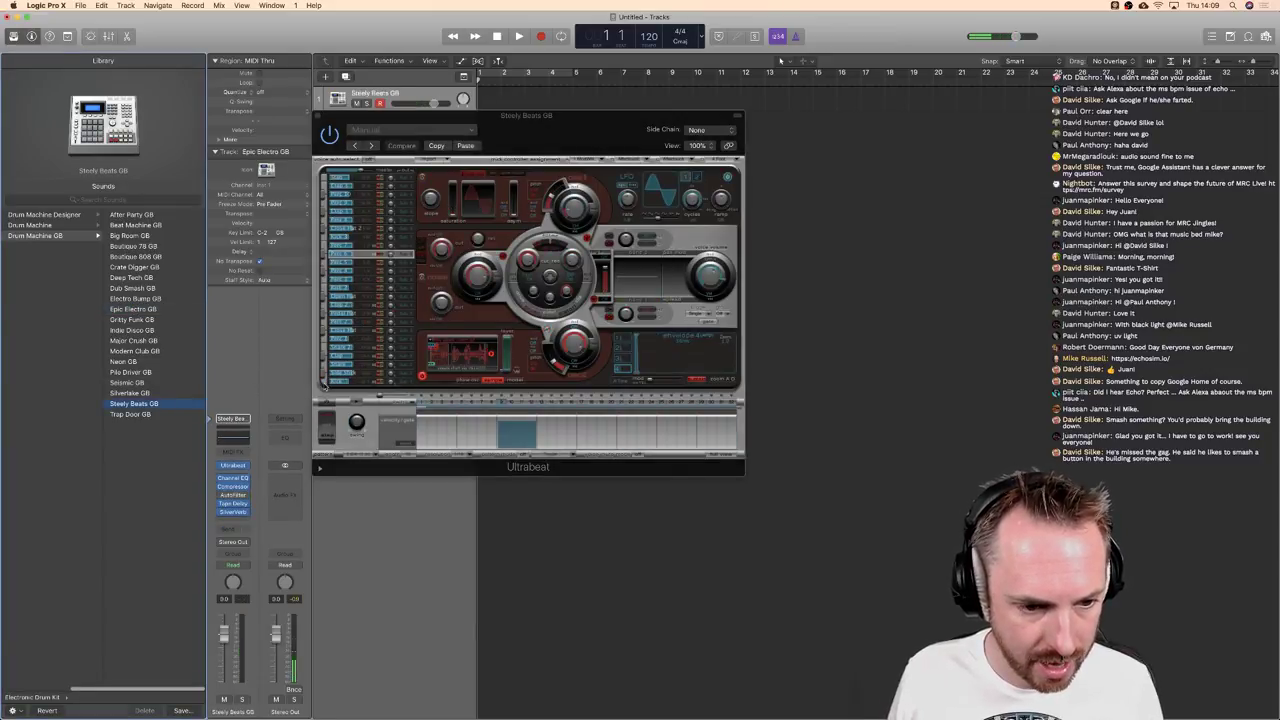
left_click(323, 382)
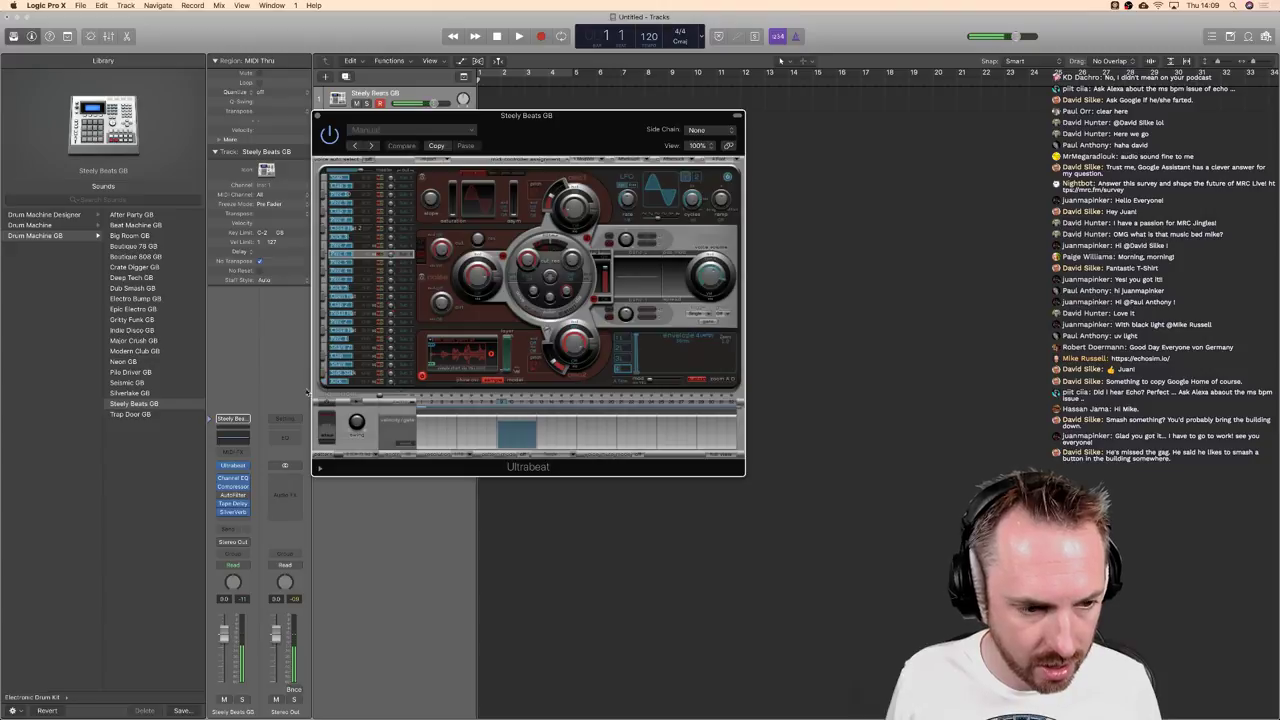
key("Down")
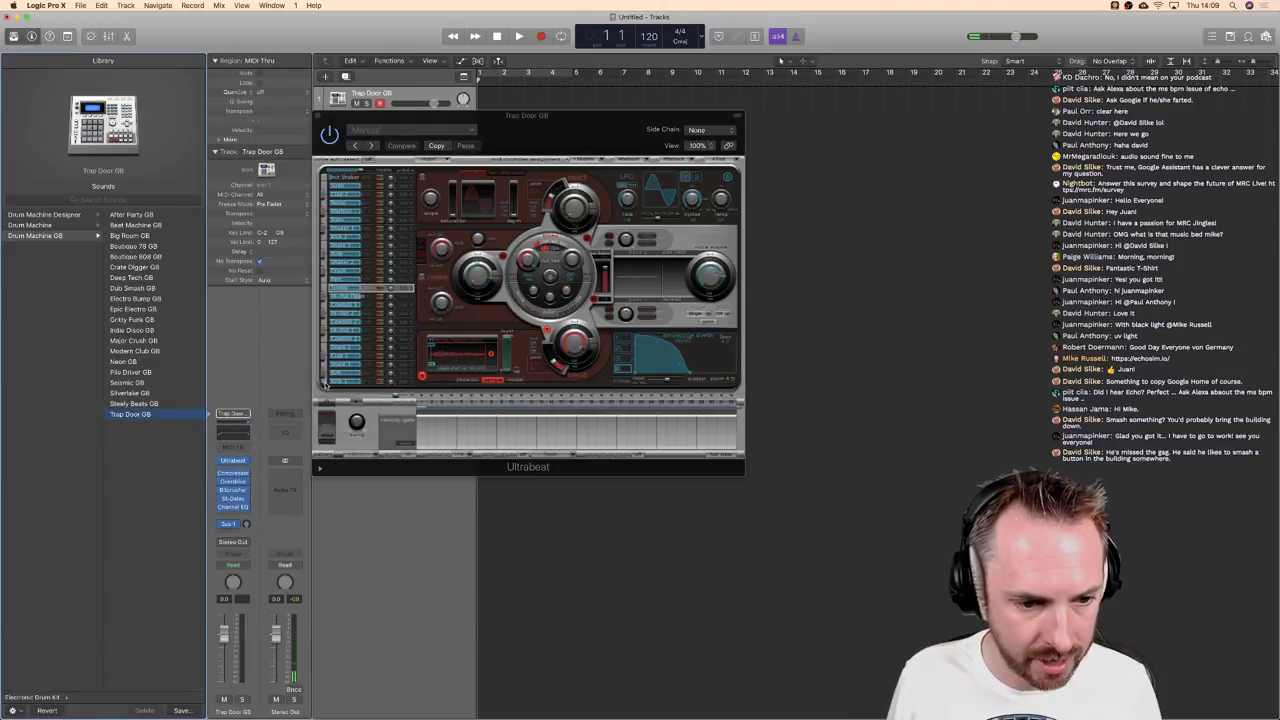
left_click(324, 383)
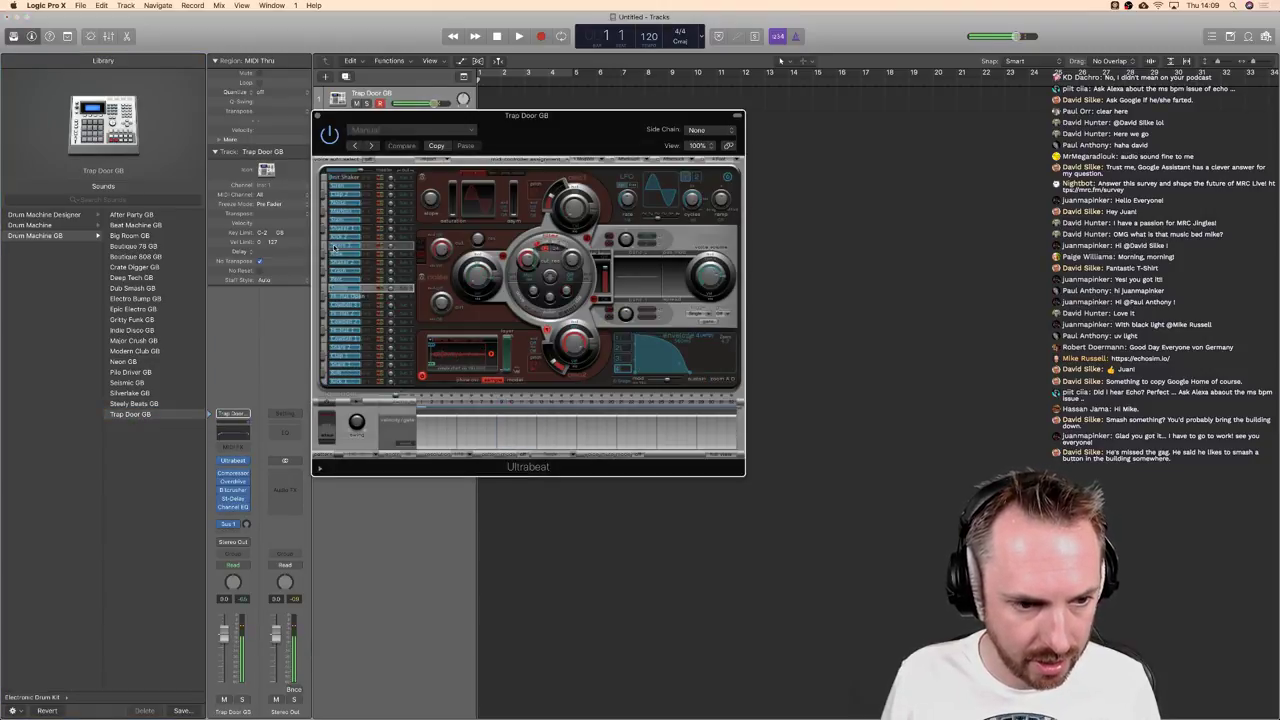
Step: Close Ultrabeat, load the Bluebird kit from the Drum Kit category, and open its Drum Kit Designer instrument beside the Library
scroll(60, 250, "left", 5)
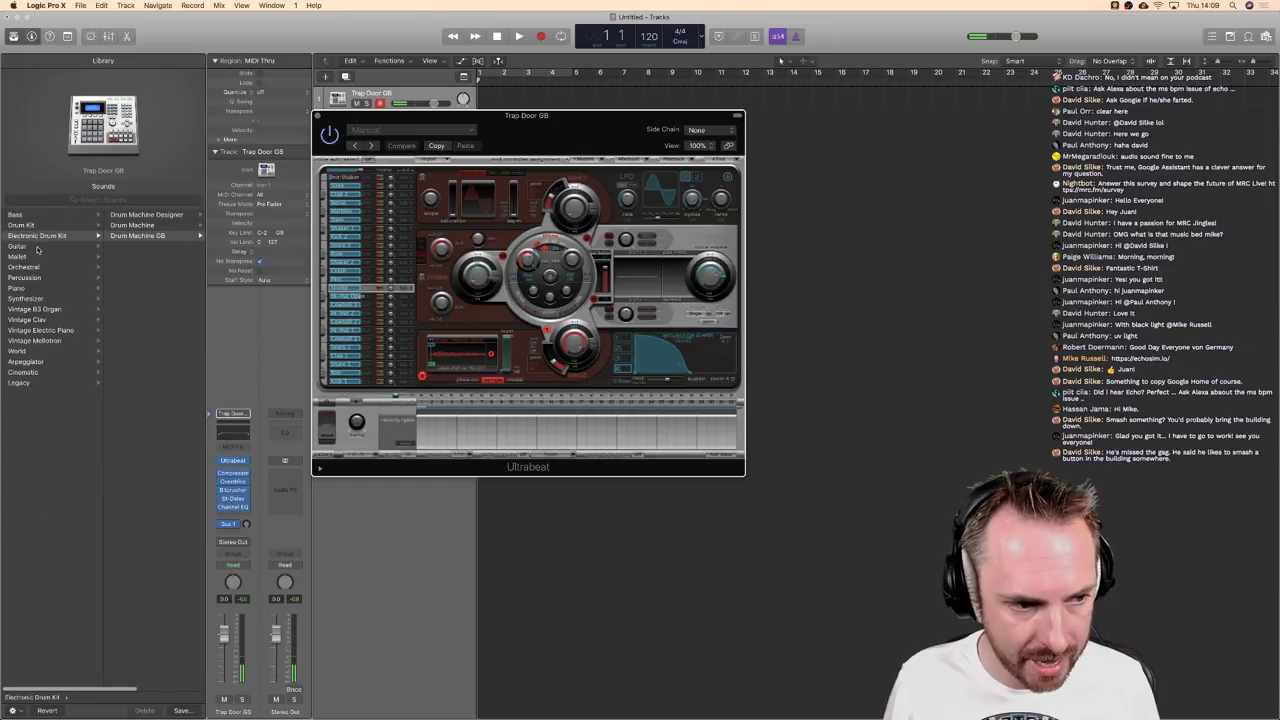
left_click(24, 225)
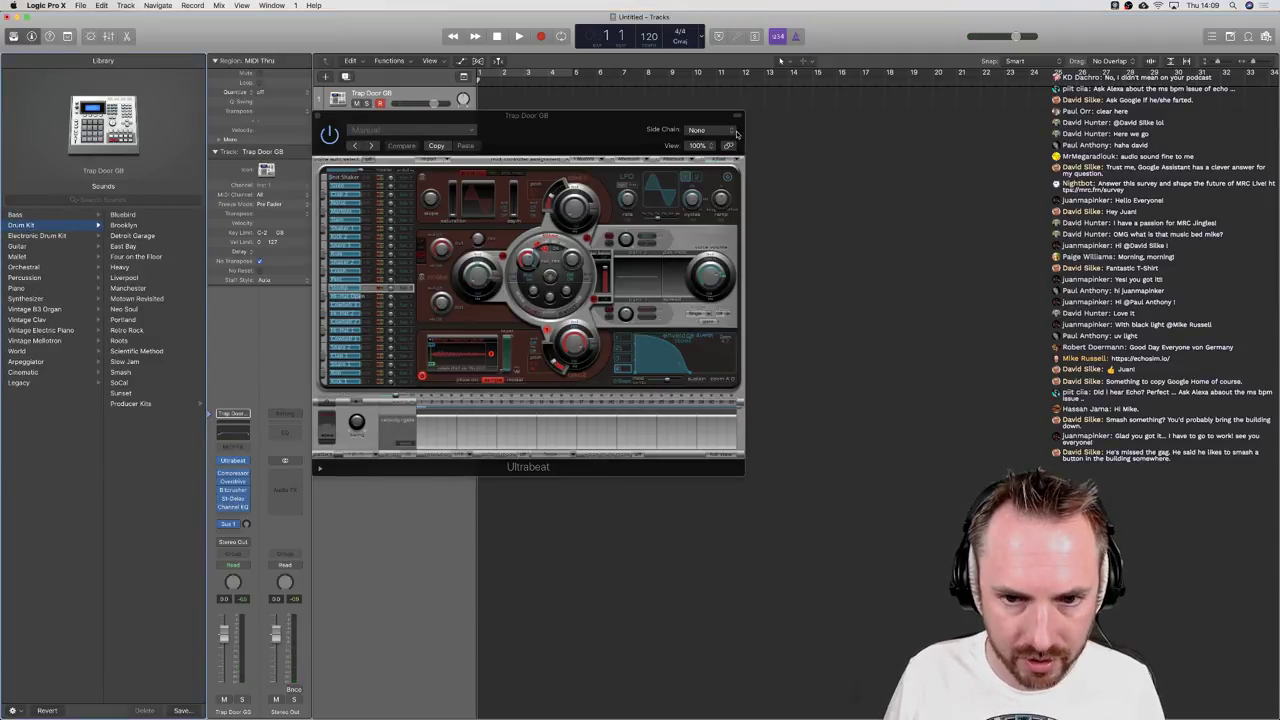
left_click(320, 116)
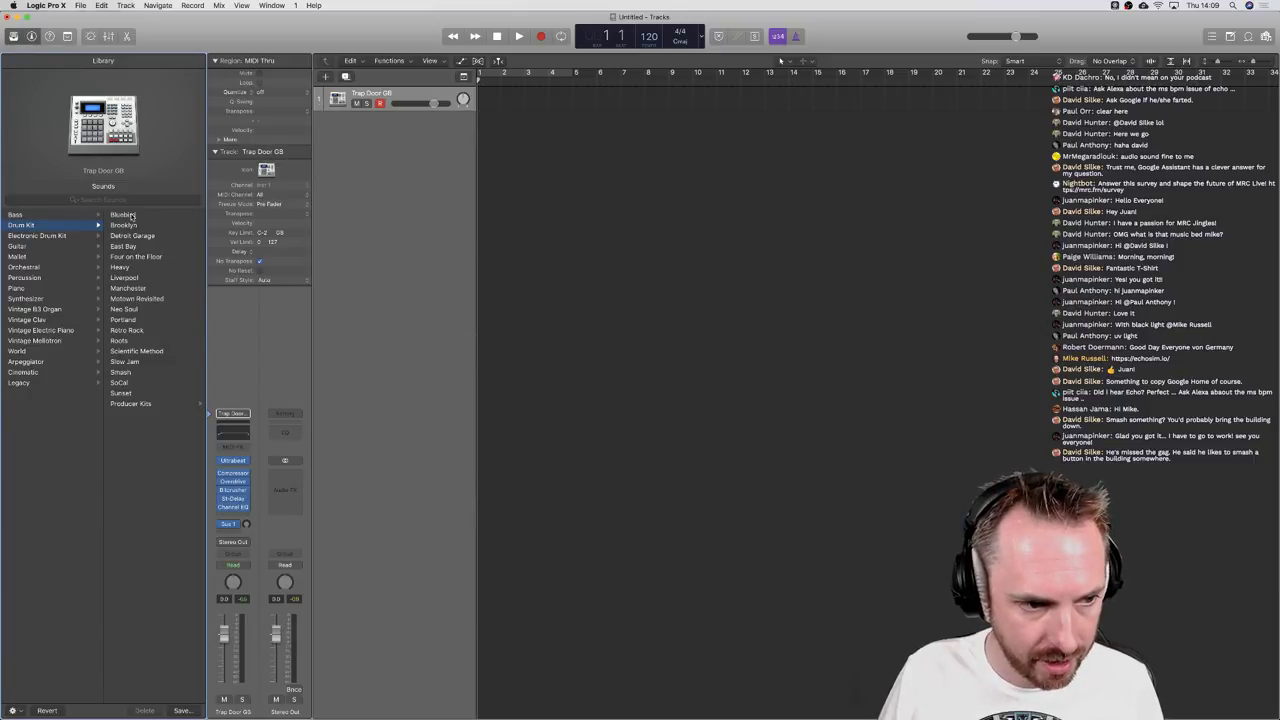
left_click(126, 215)
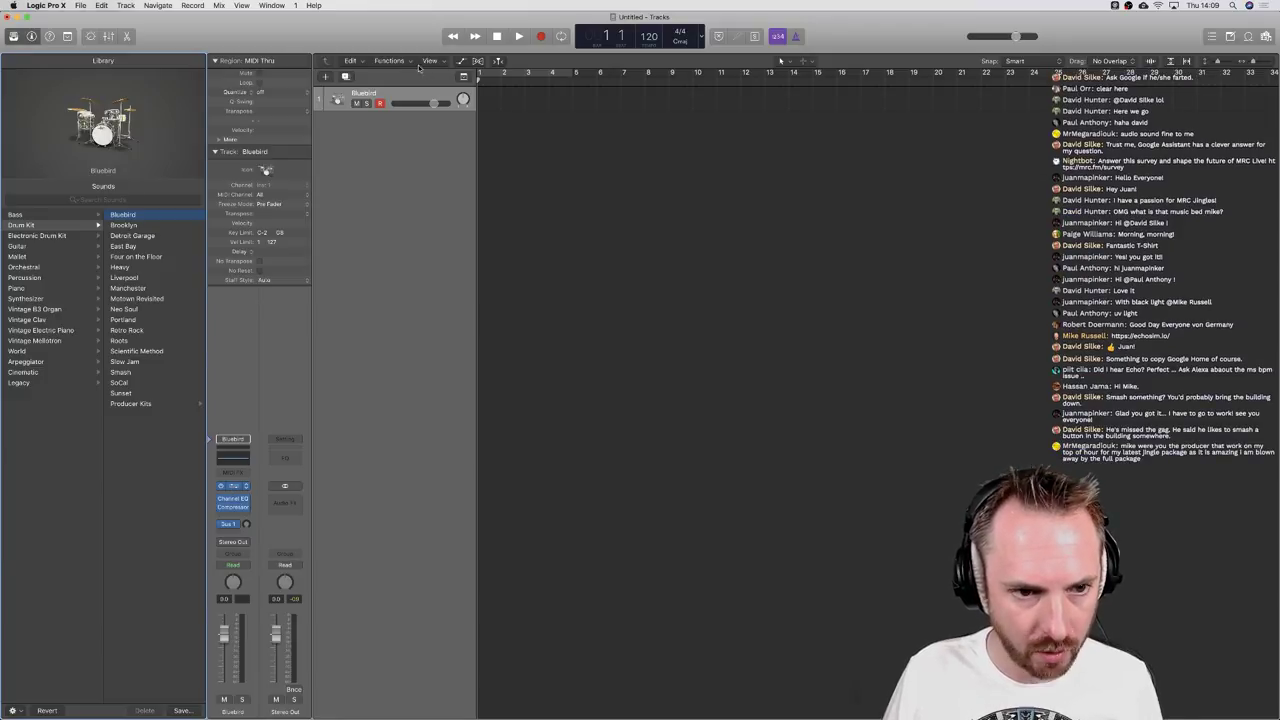
left_click(233, 486)
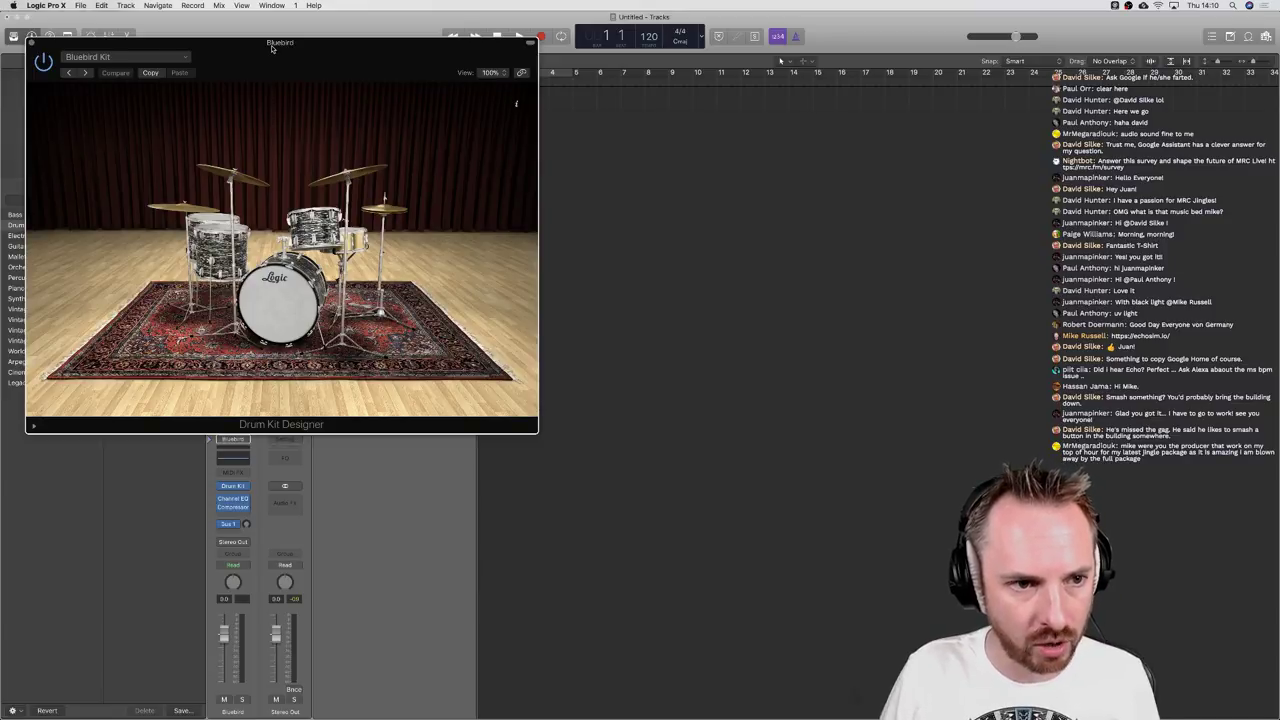
left_click_drag(271, 47, 424, 86)
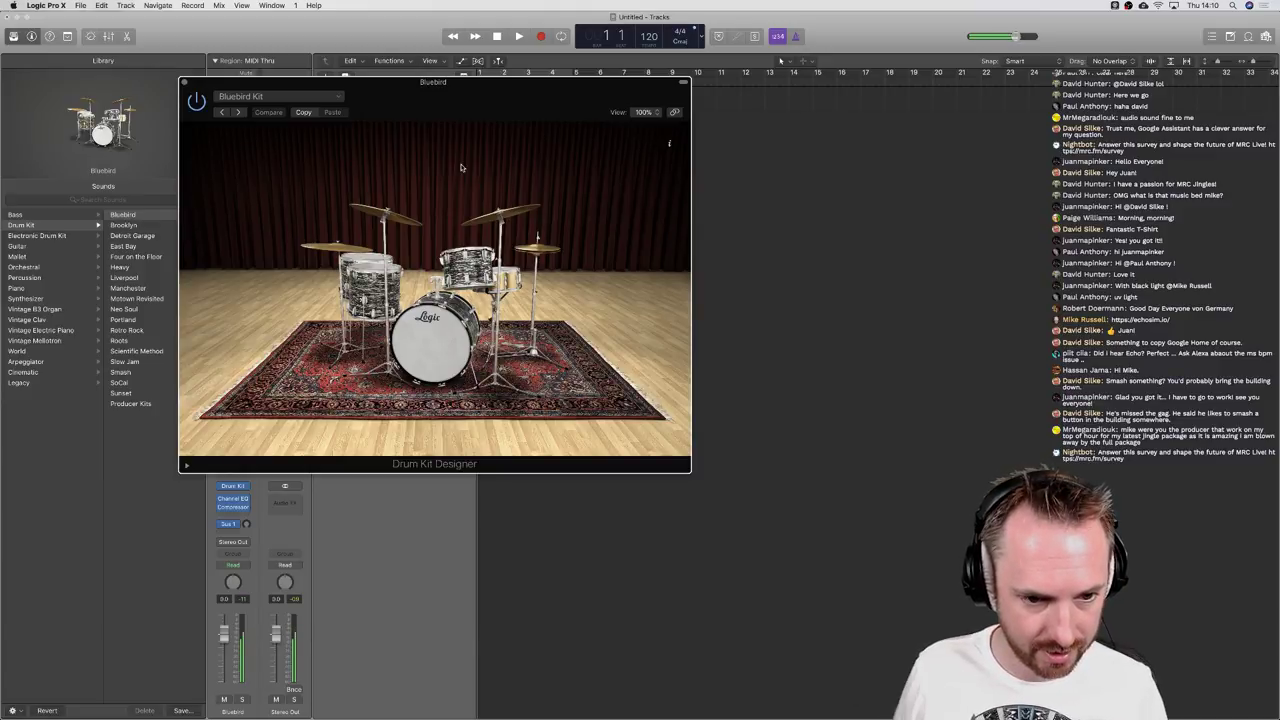
Step: Load and audition the Brooklyn, Detroit Garage, Four on the Floor and Manchester drum kits one after another
left_click(128, 225)
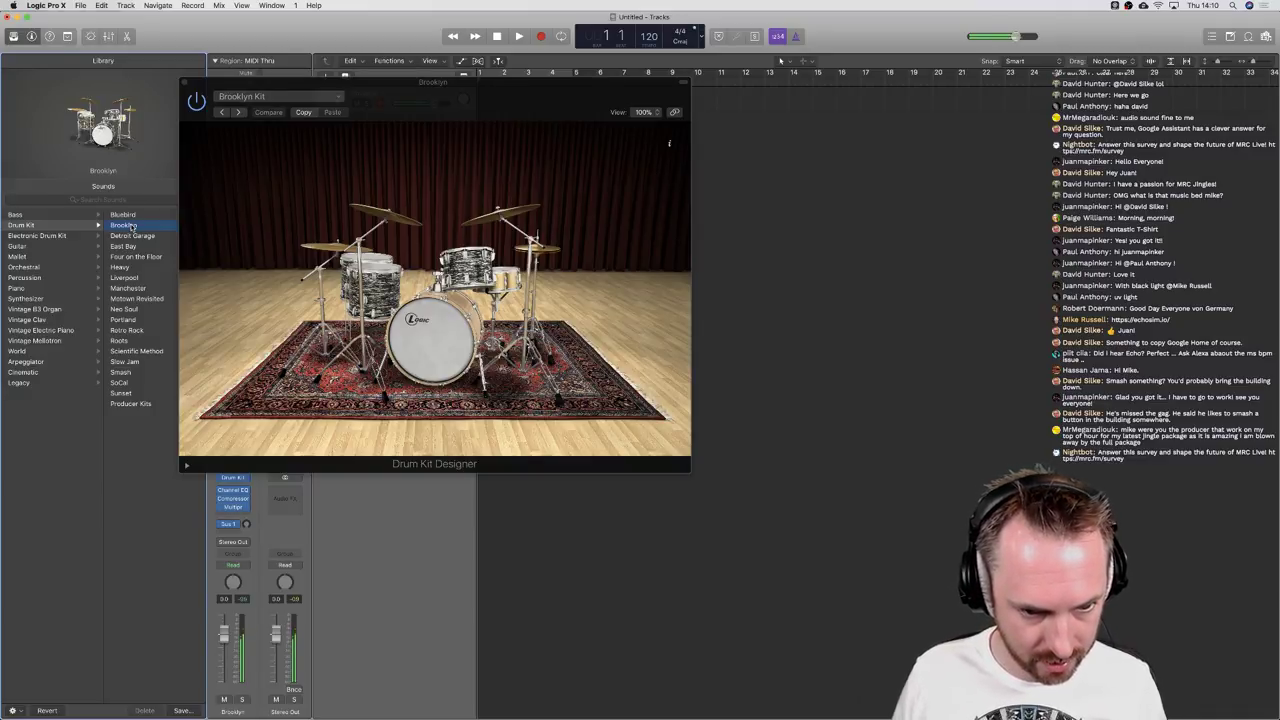
left_click(123, 237)
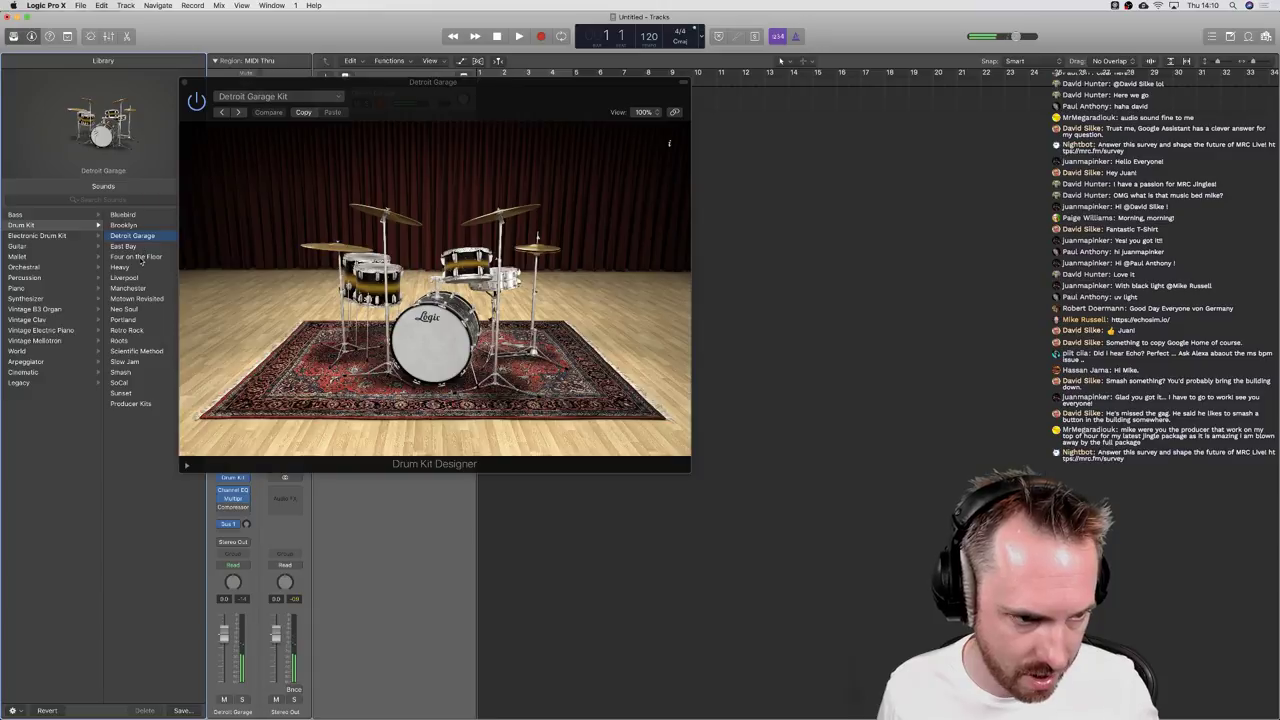
left_click(140, 257)
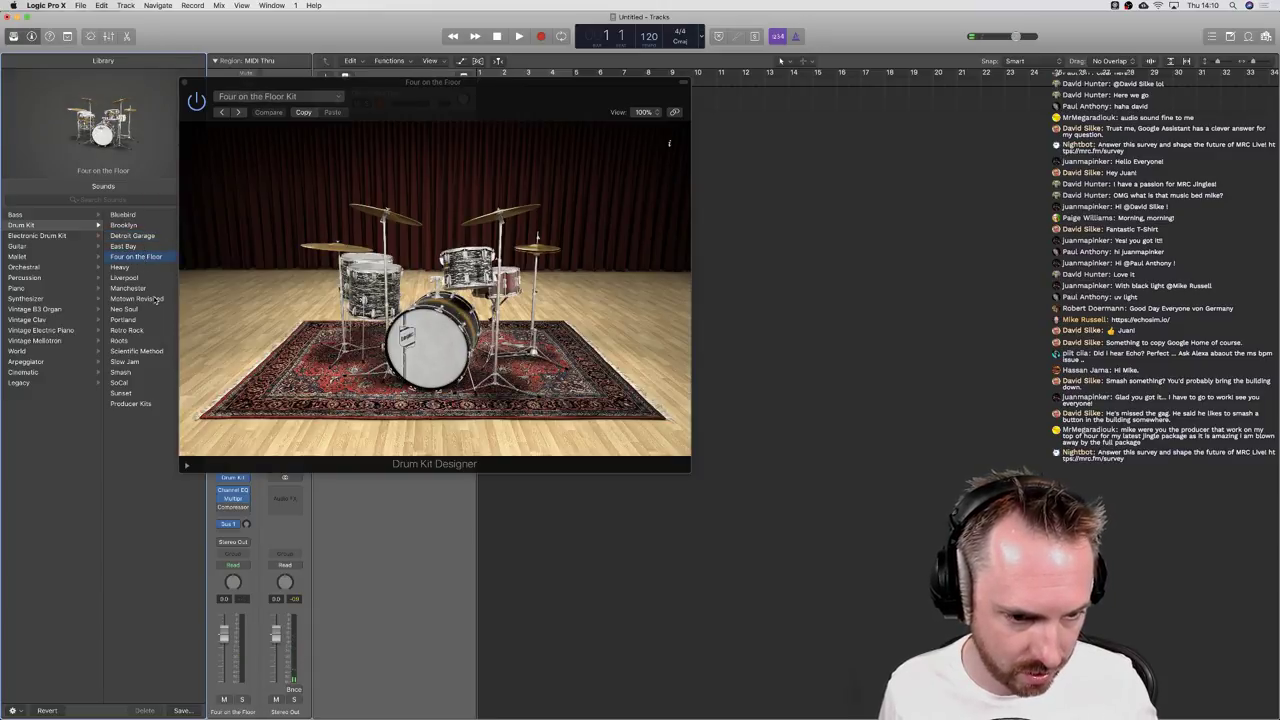
left_click(140, 289)
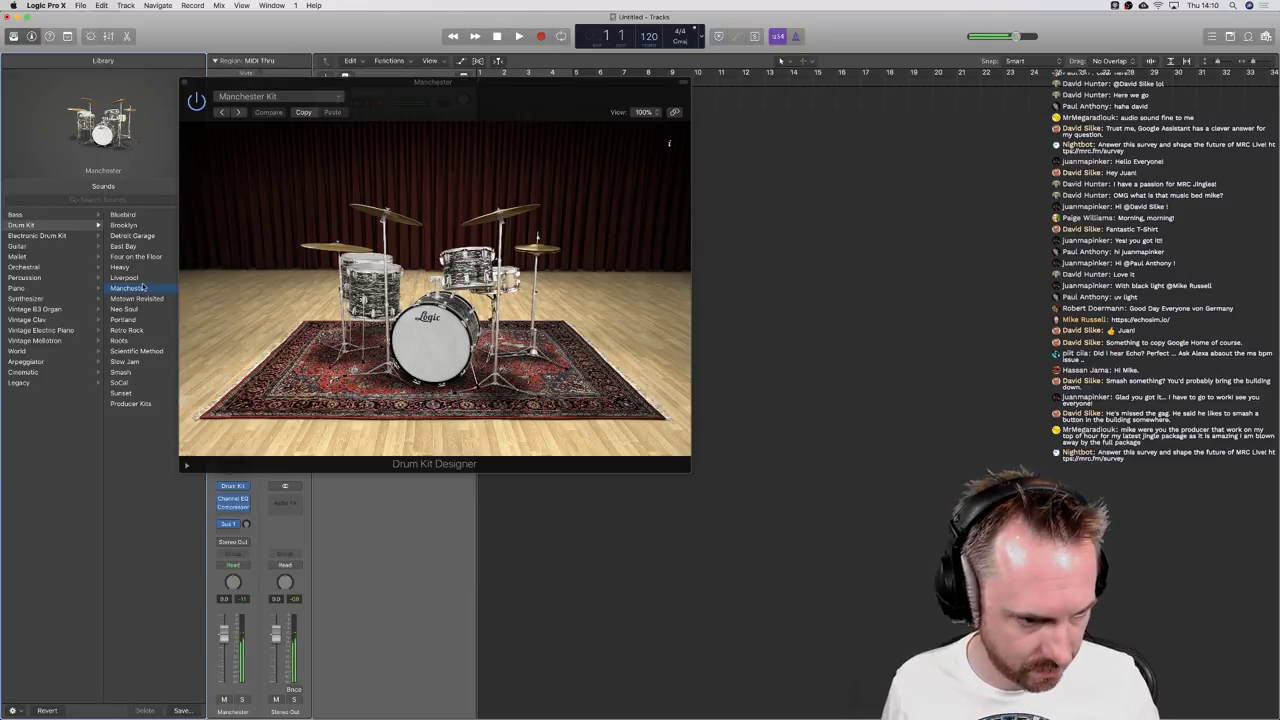
Step: Load and audition the Liverpool and Roots drum kits and the French Connection+ kit from Producer Kits
left_click(141, 279)
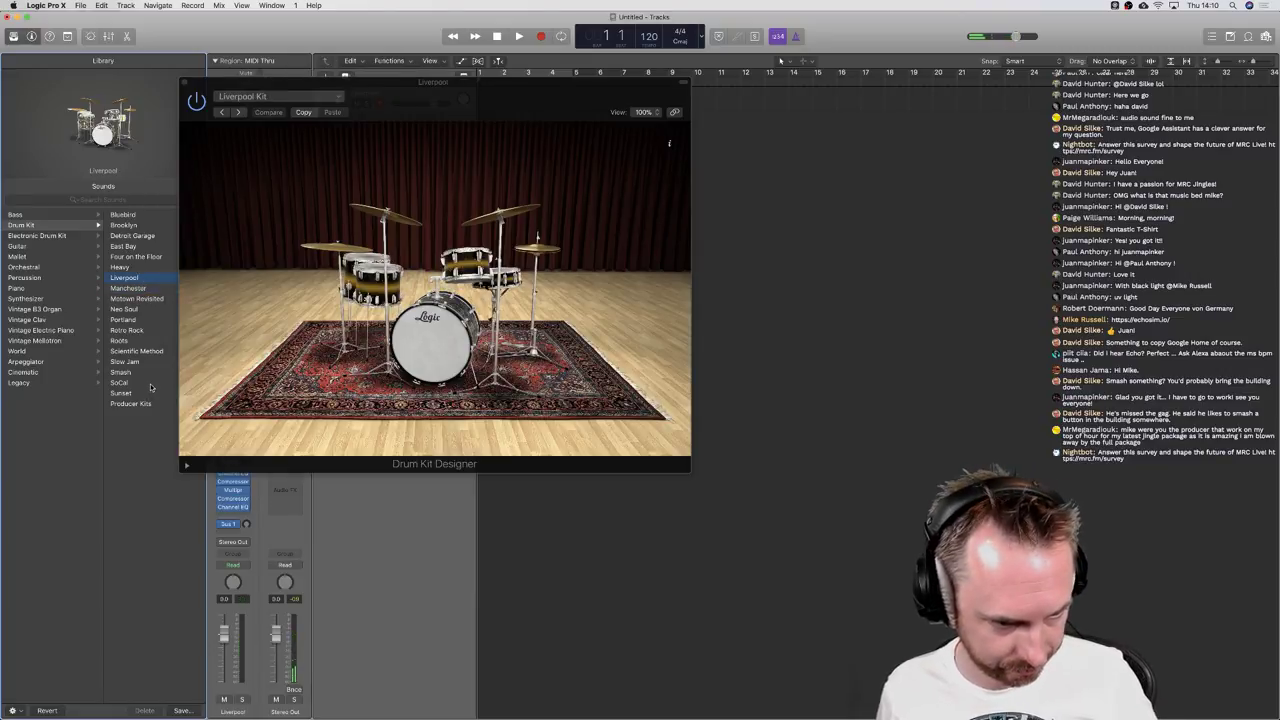
left_click(126, 342)
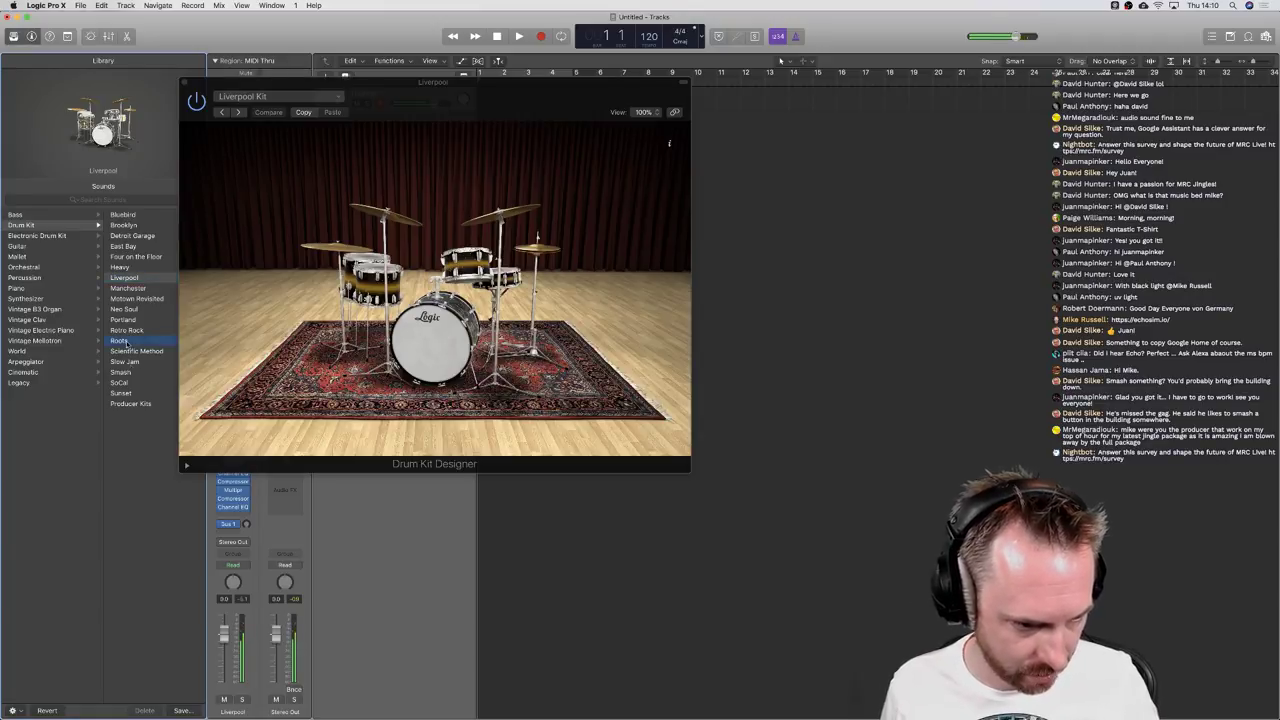
left_click(138, 403)
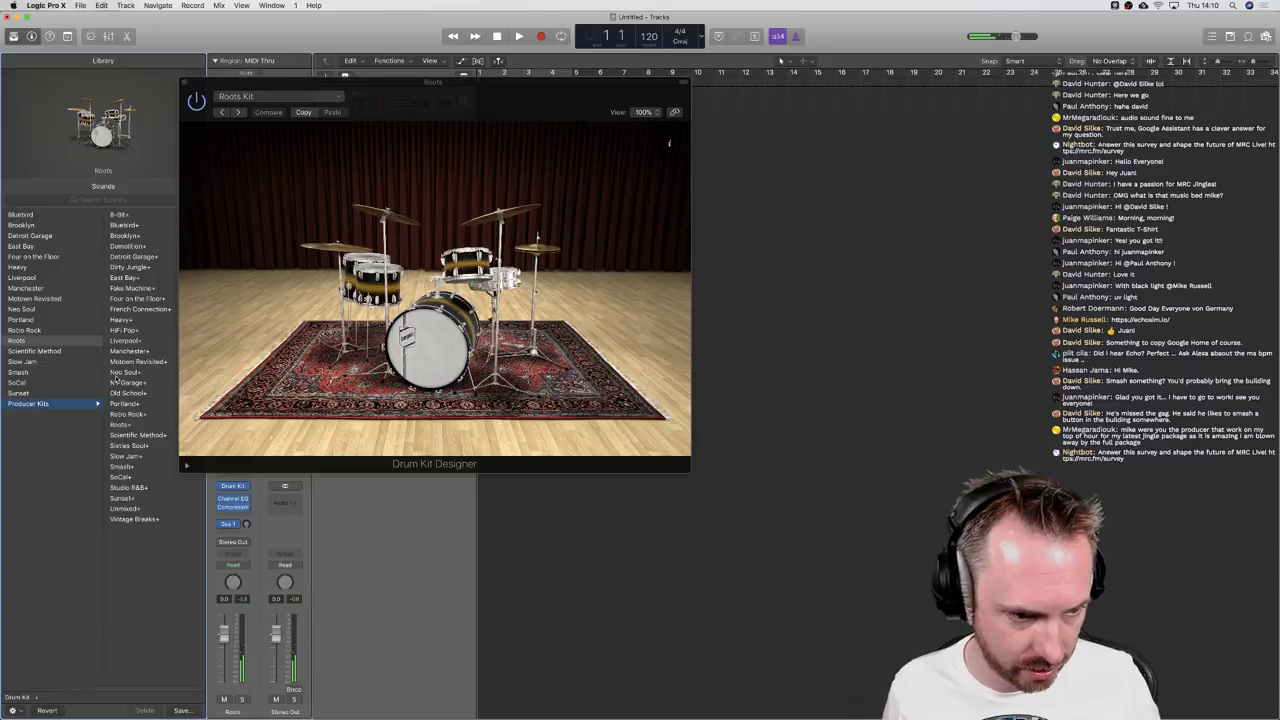
left_click(146, 311)
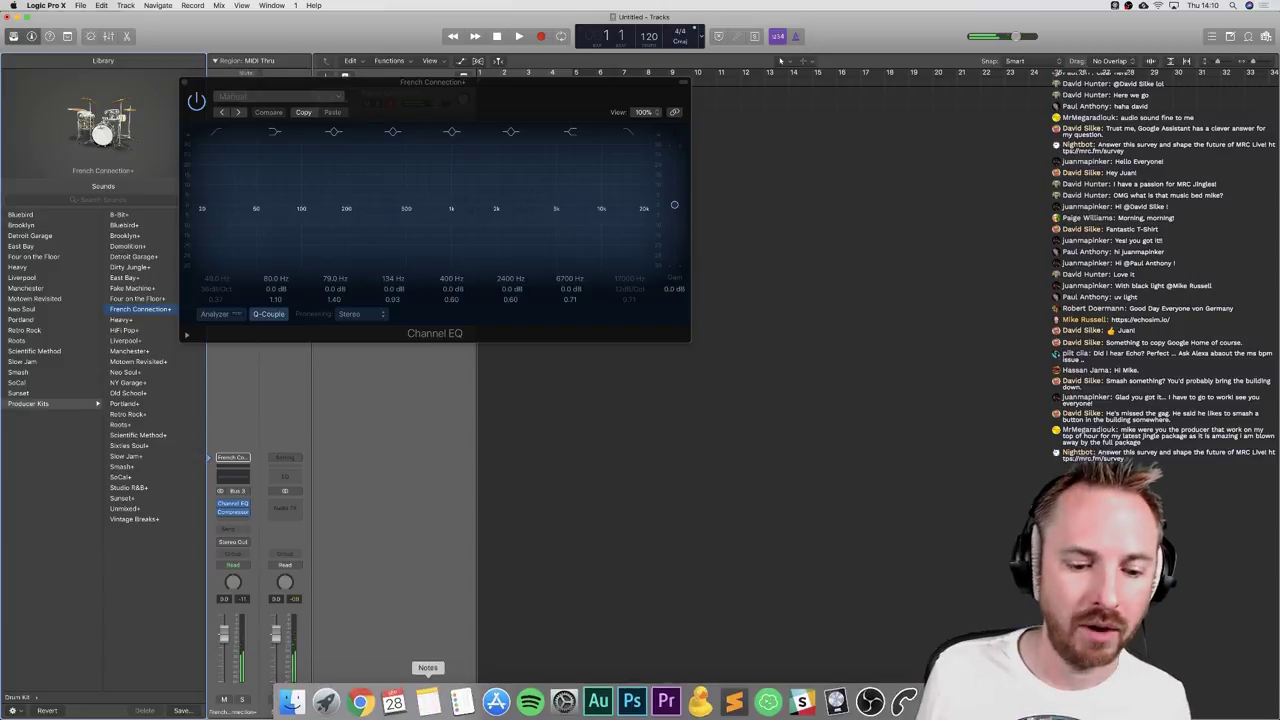
Step: Switch to Adobe Audition and stop recording the Kicks file
left_click(585, 695)
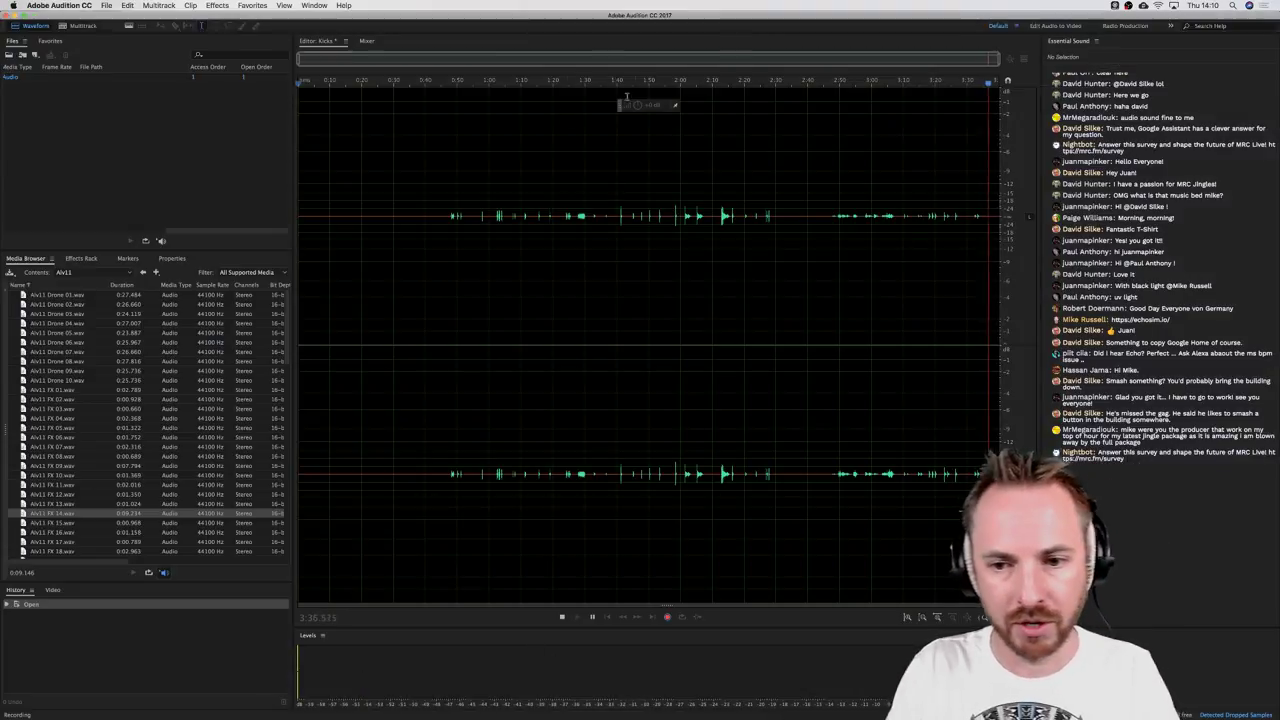
left_click(659, 216)
key("space")
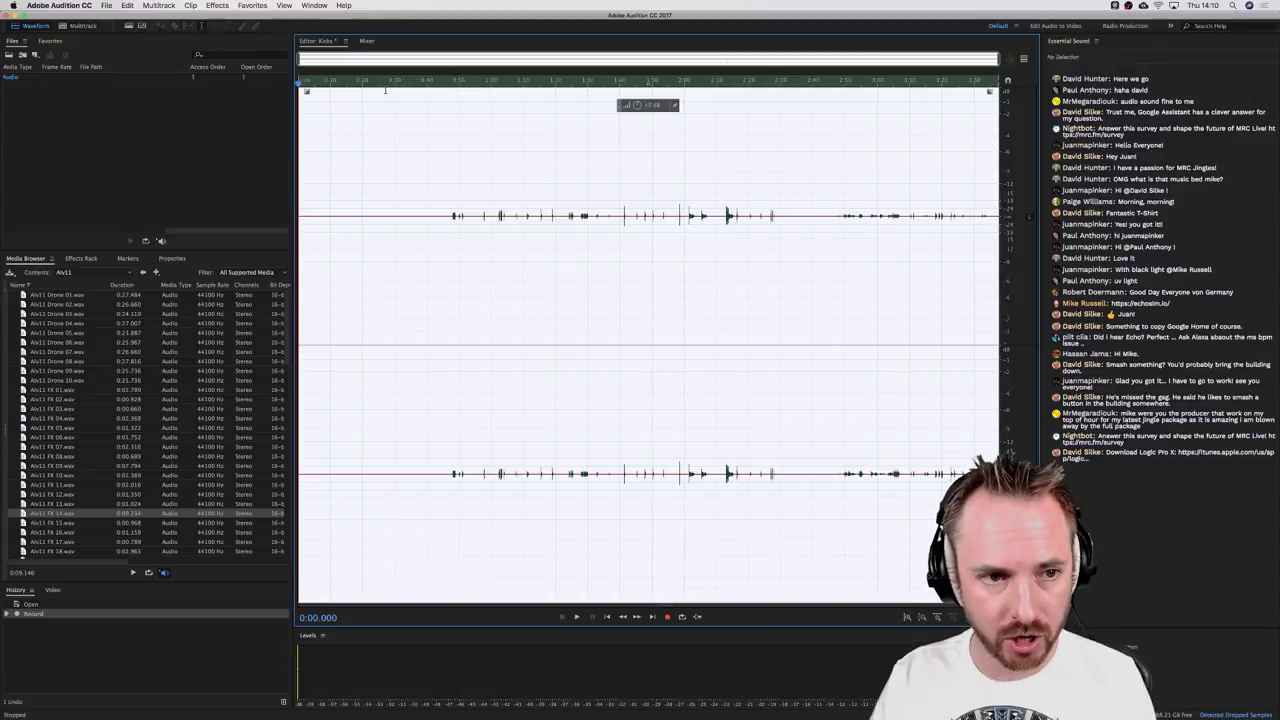
Step: Show the spectral frequency display and normalize the entire Kicks recording to -0.1 dB
left_click(396, 143)
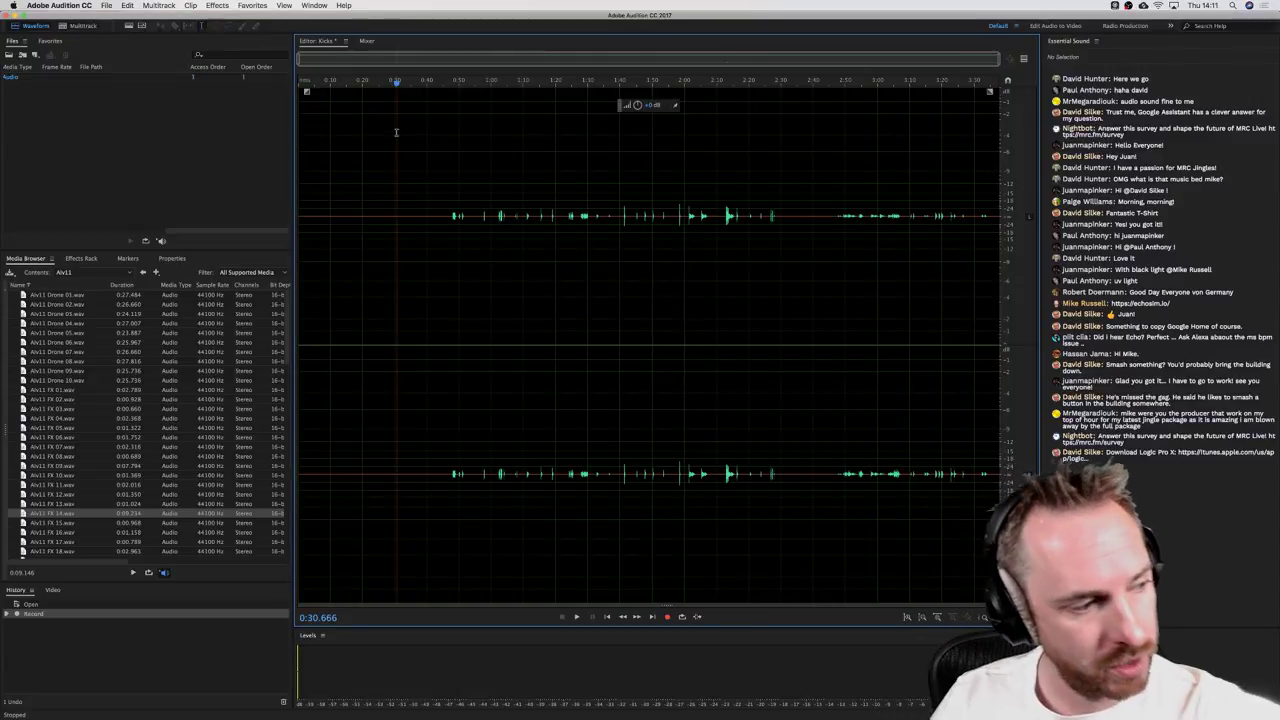
key("shift+d")
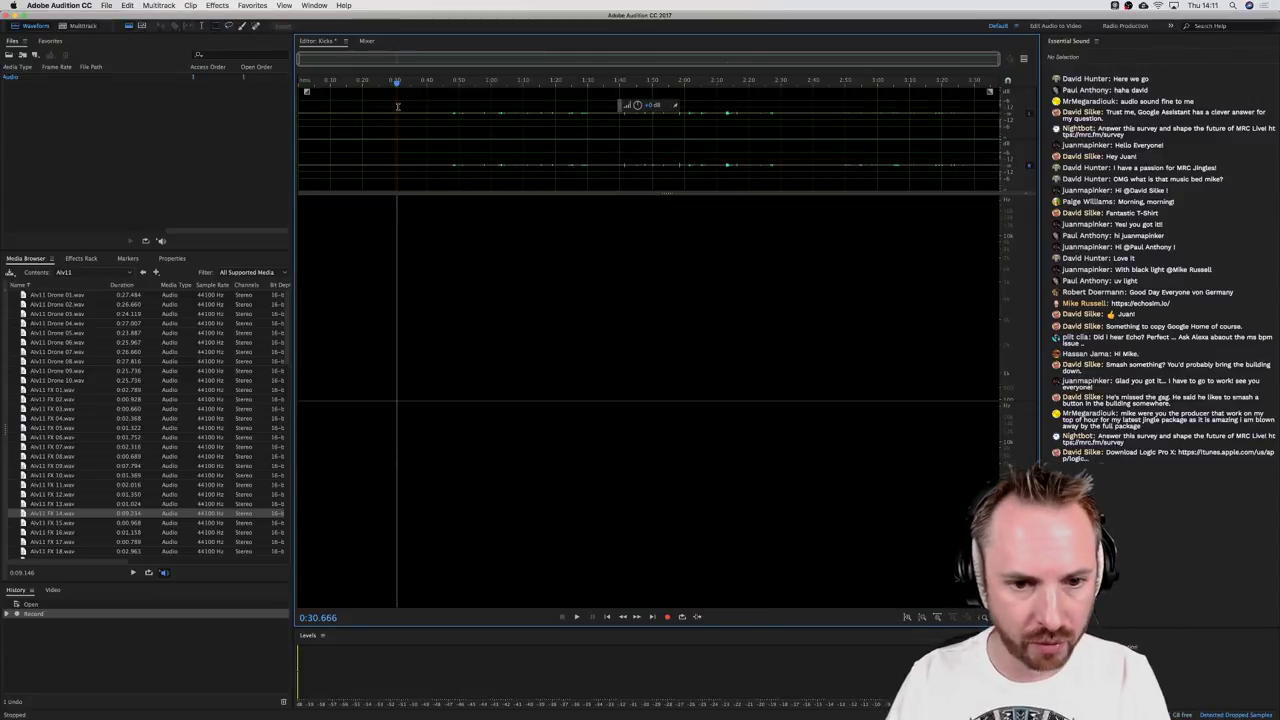
double_click(550, 124)
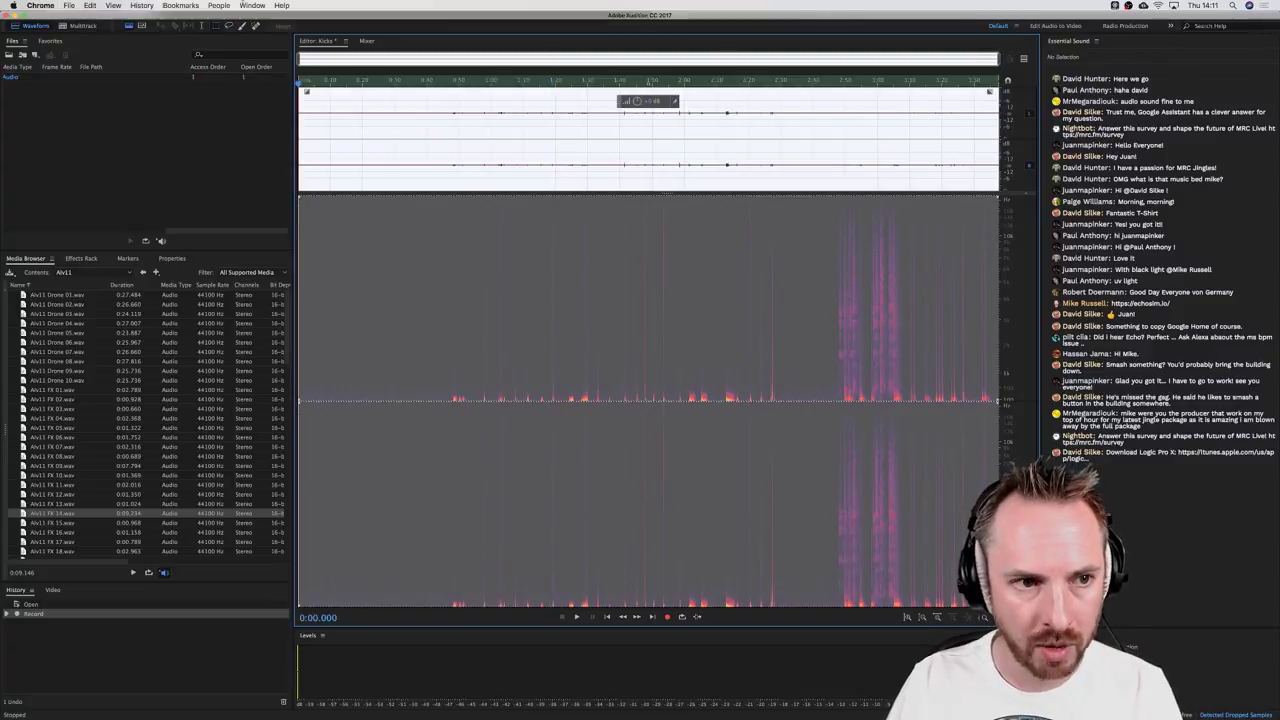
left_click(253, 5)
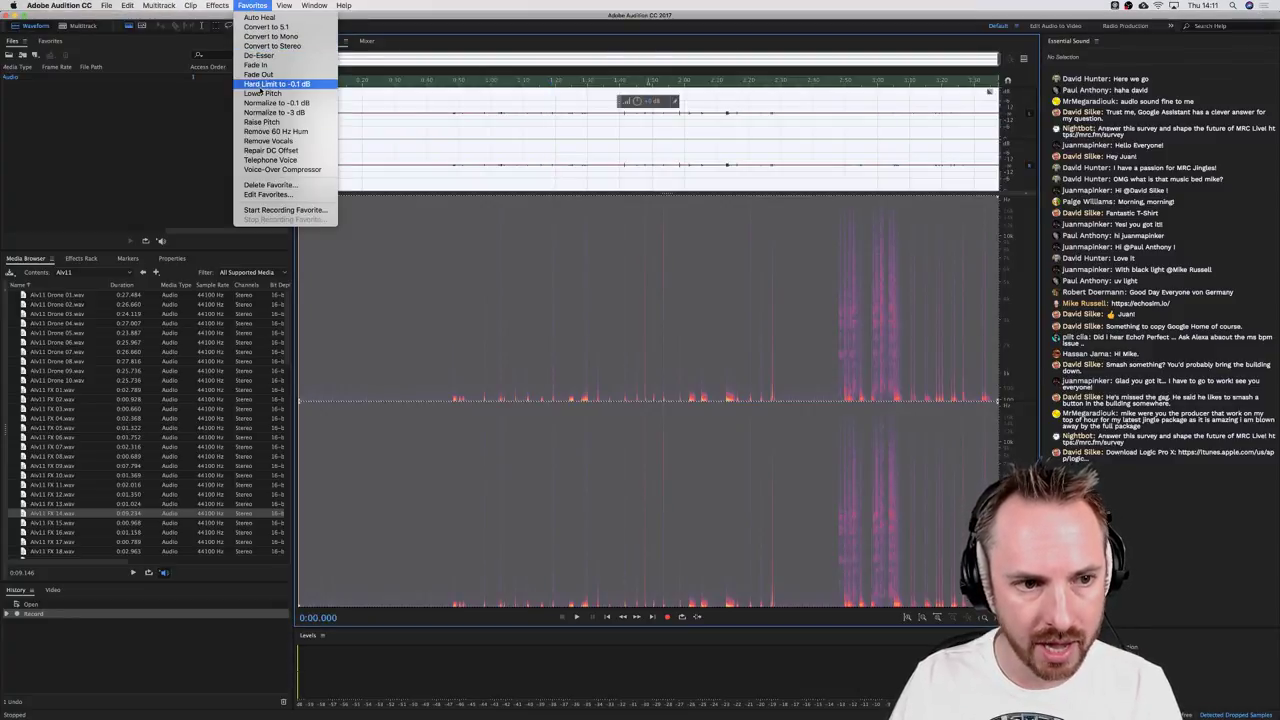
left_click(268, 102)
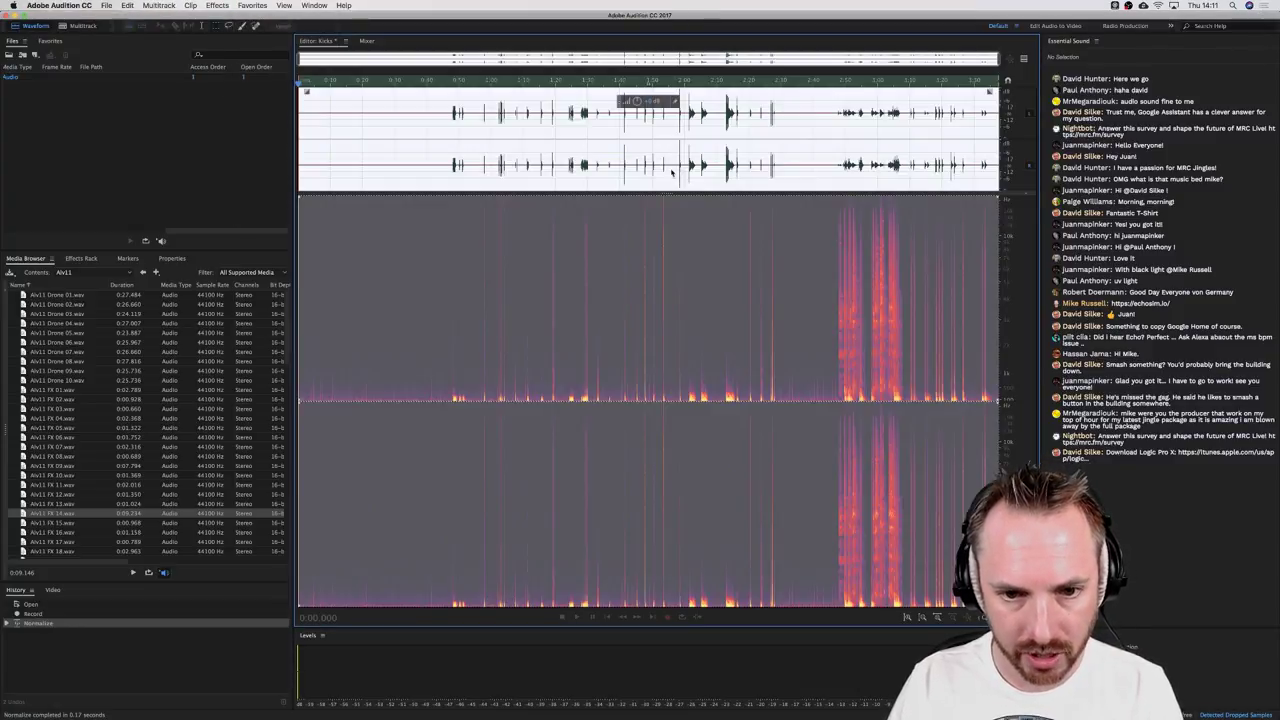
Step: Magnify the first recorded kick sounds and play the recording from about 0:51
left_click(527, 172)
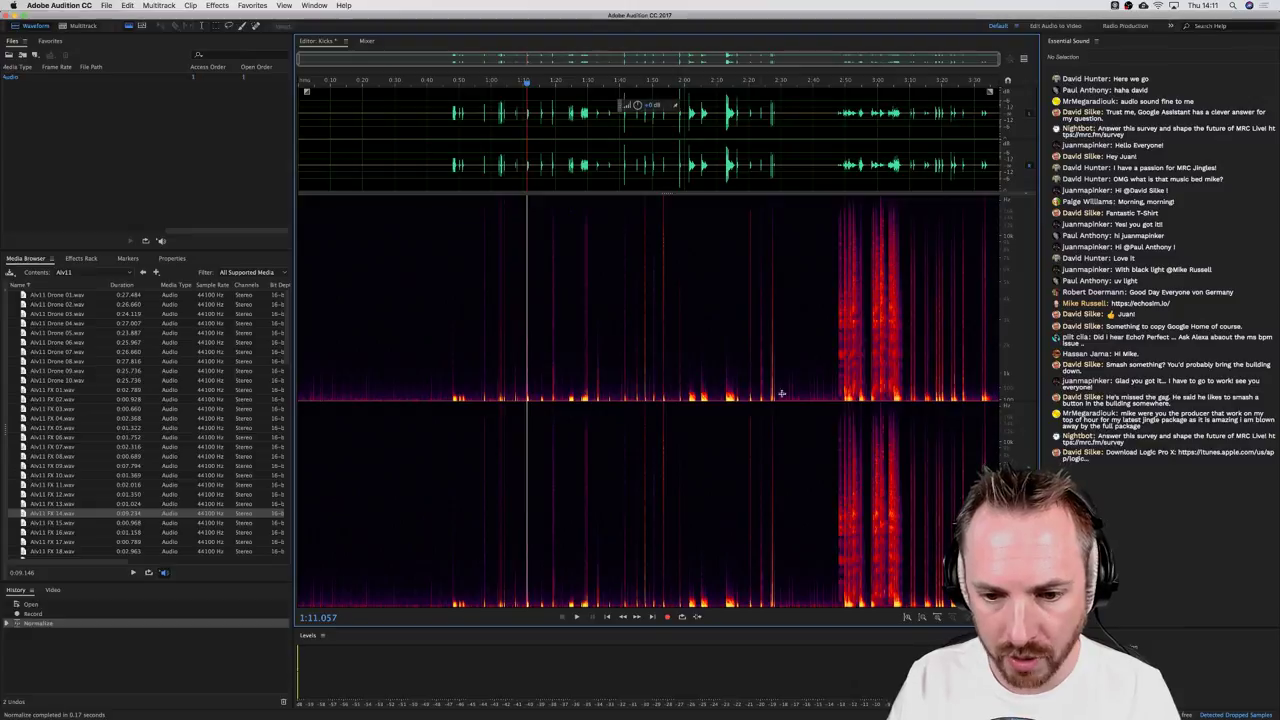
left_click(451, 144)
scroll(464, 79, "up", 5)
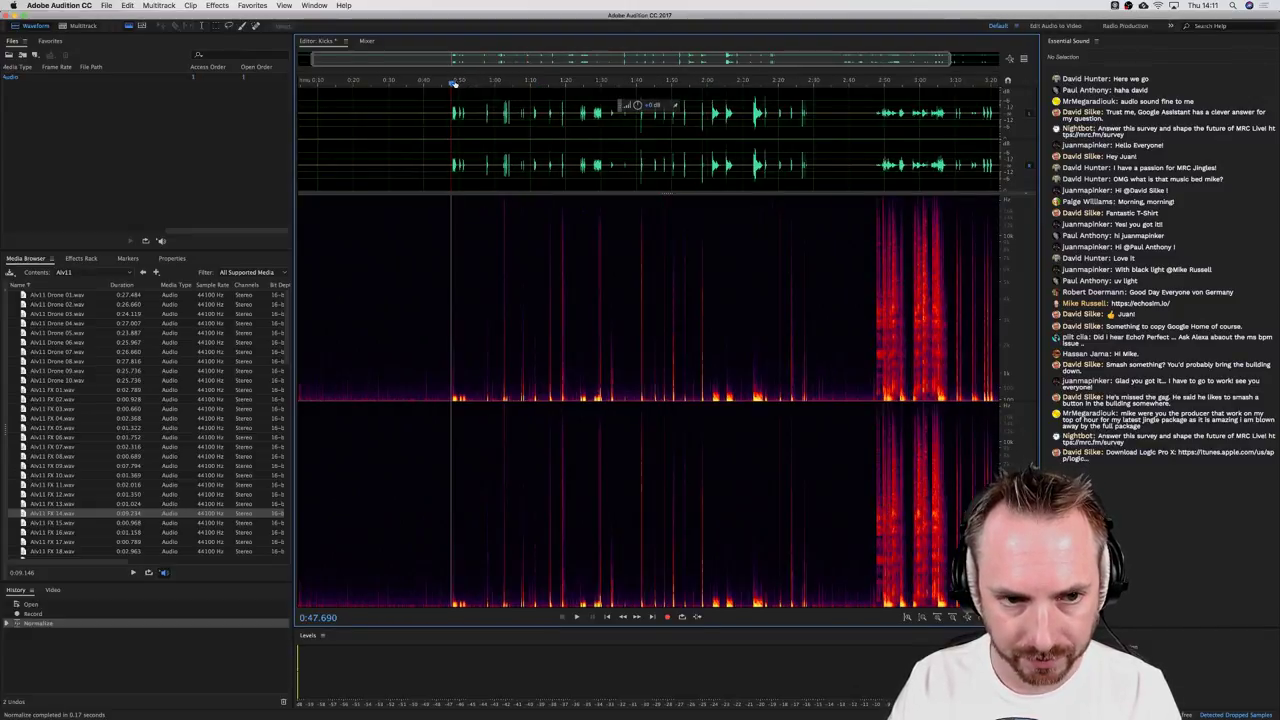
left_click(475, 114)
key("space")
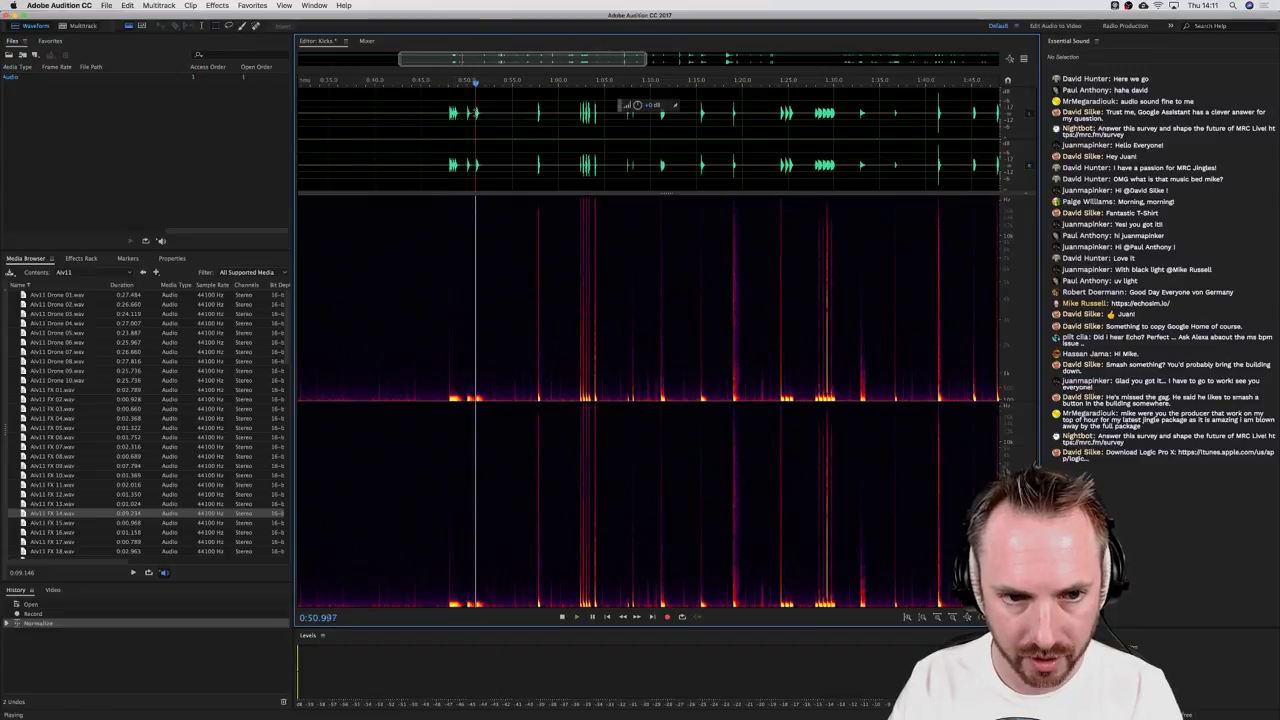
Step: Stop playback and delete all the audio before the kick at about 0:51, so the recording starts on that hit
left_click_drag(475, 114, 1, 115)
key("space")
left_click_drag(298, 140, 110, 109)
key("Delete")
left_click(314, 114)
key("Delete")
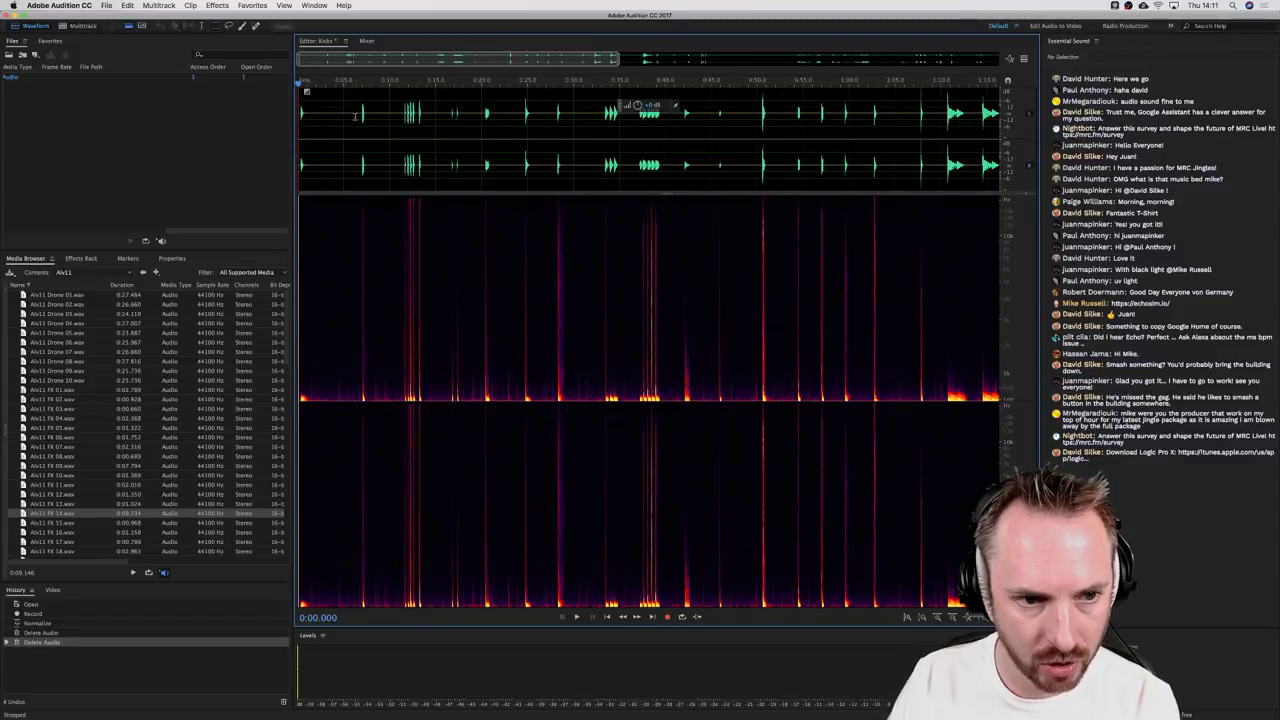
Step: Delete the repeated kick hits between about 0:05 and 0:15, and play the shortened recording from about 0:15
left_click_drag(347, 118, 409, 115)
key("Delete")
key("Delete")
key("Delete")
left_click(421, 115)
key("Delete")
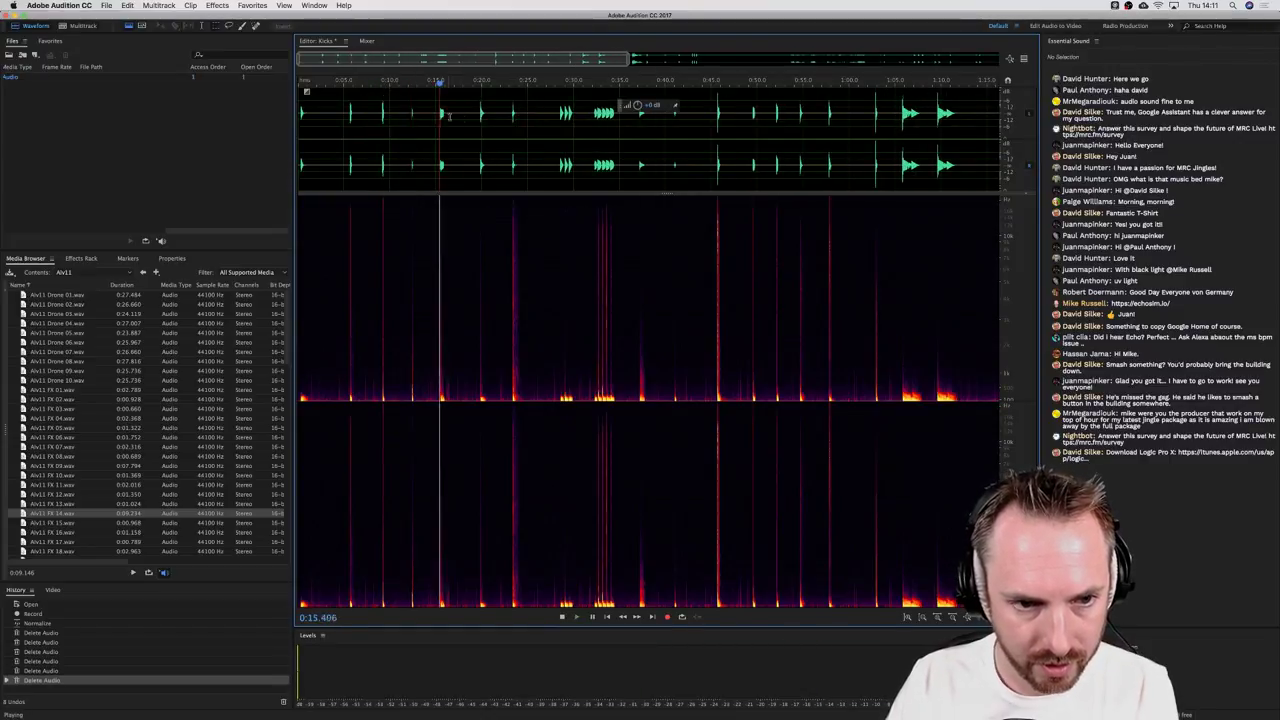
key("space")
key("space")
left_click(479, 116)
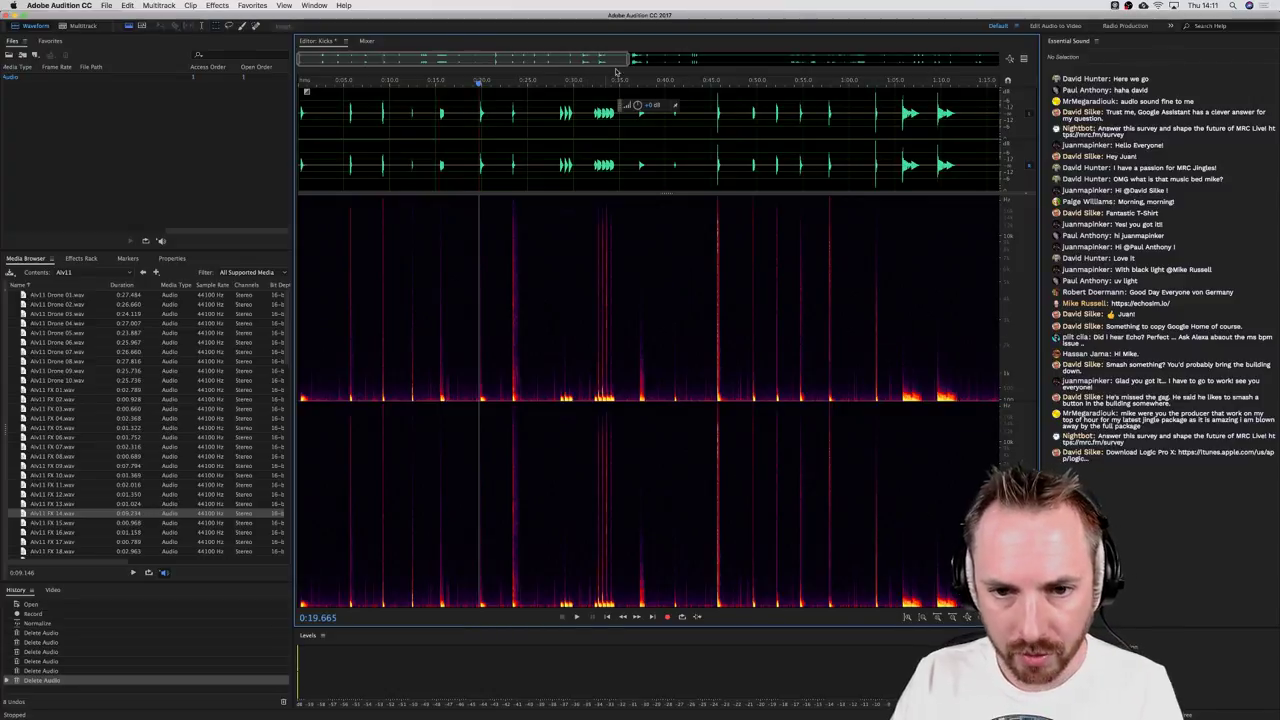
scroll(633, 85, "down", 5)
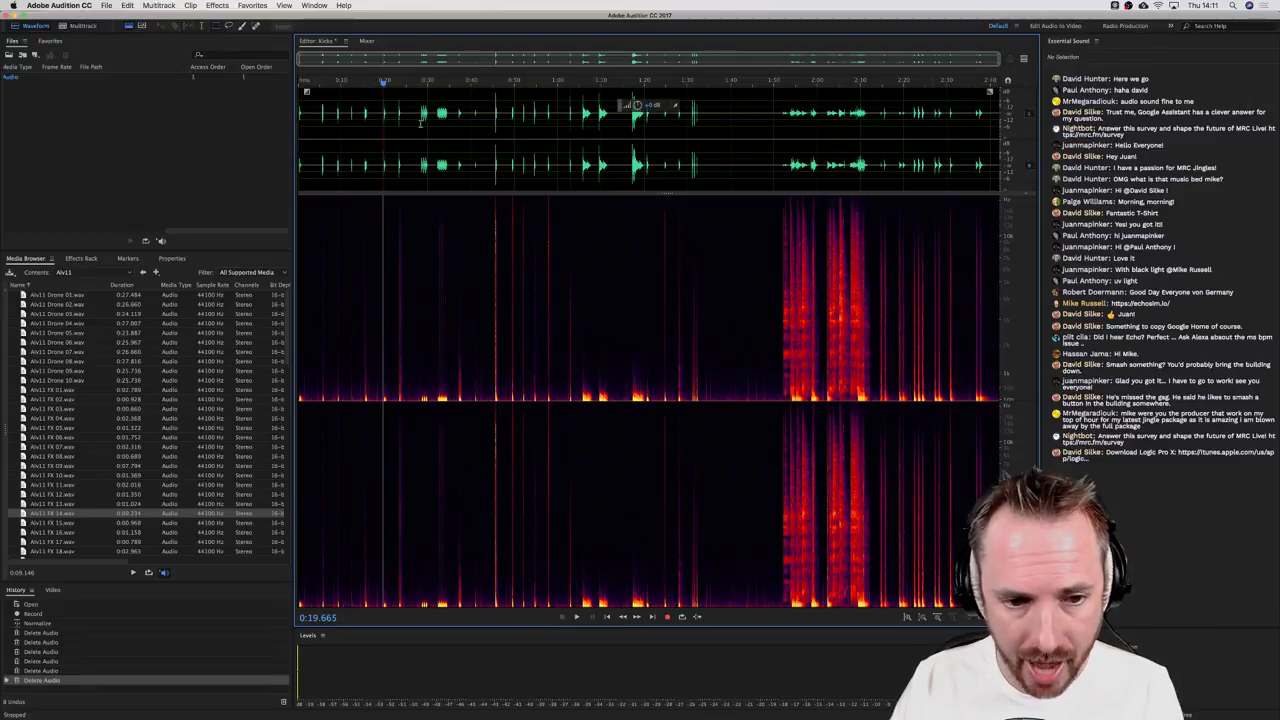
Step: Create a new multitrack session named Explosions with no template, at 44100 Hz, 32-bit float and a stereo master
left_click(66, 27)
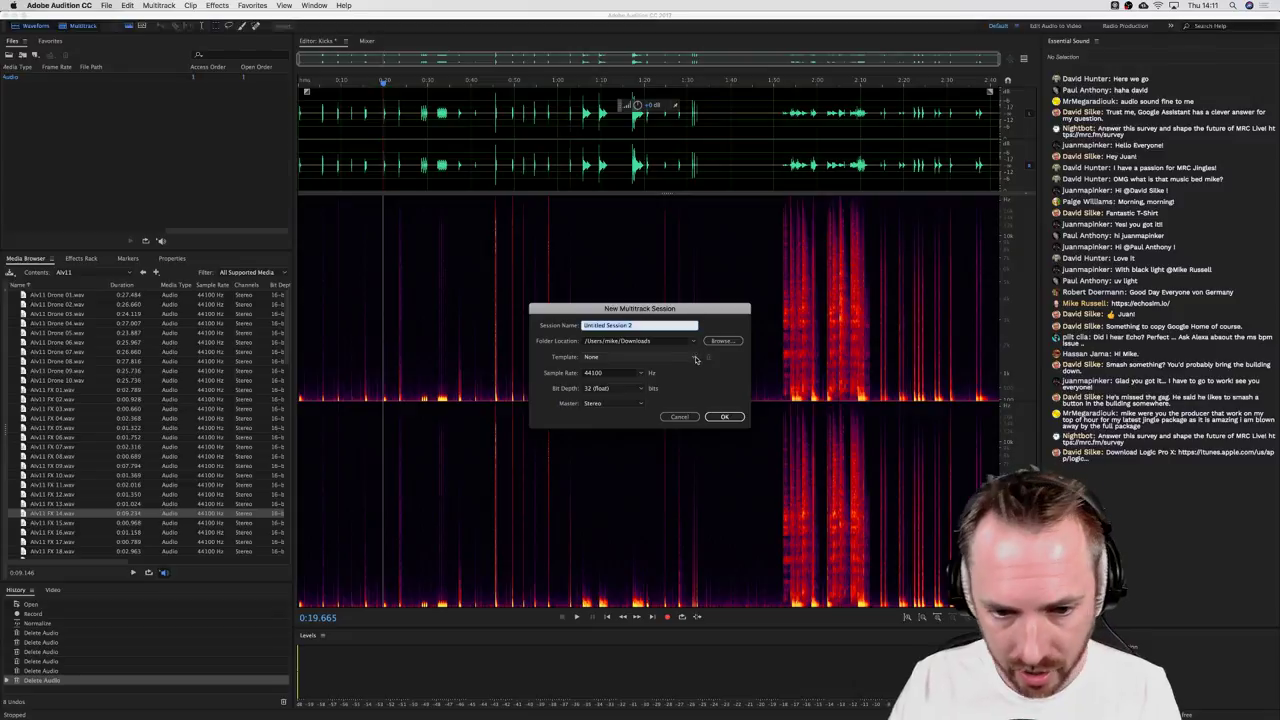
type("Ex")
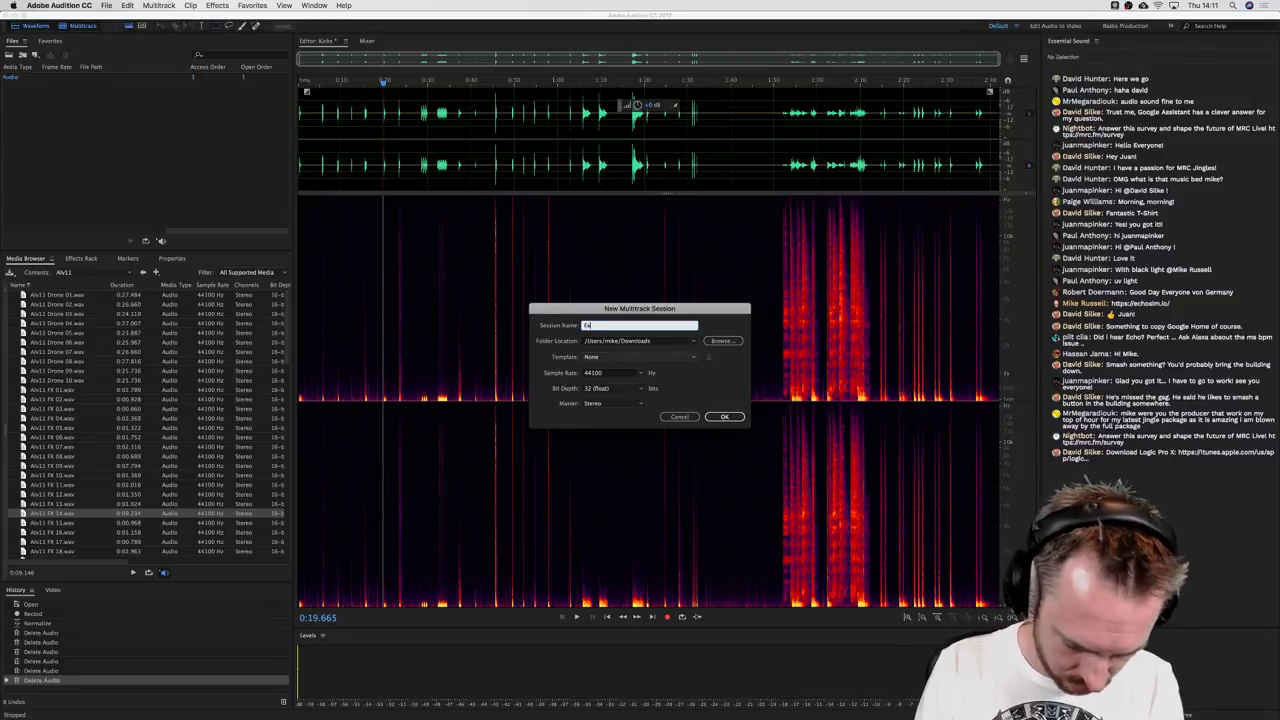
type("plosions")
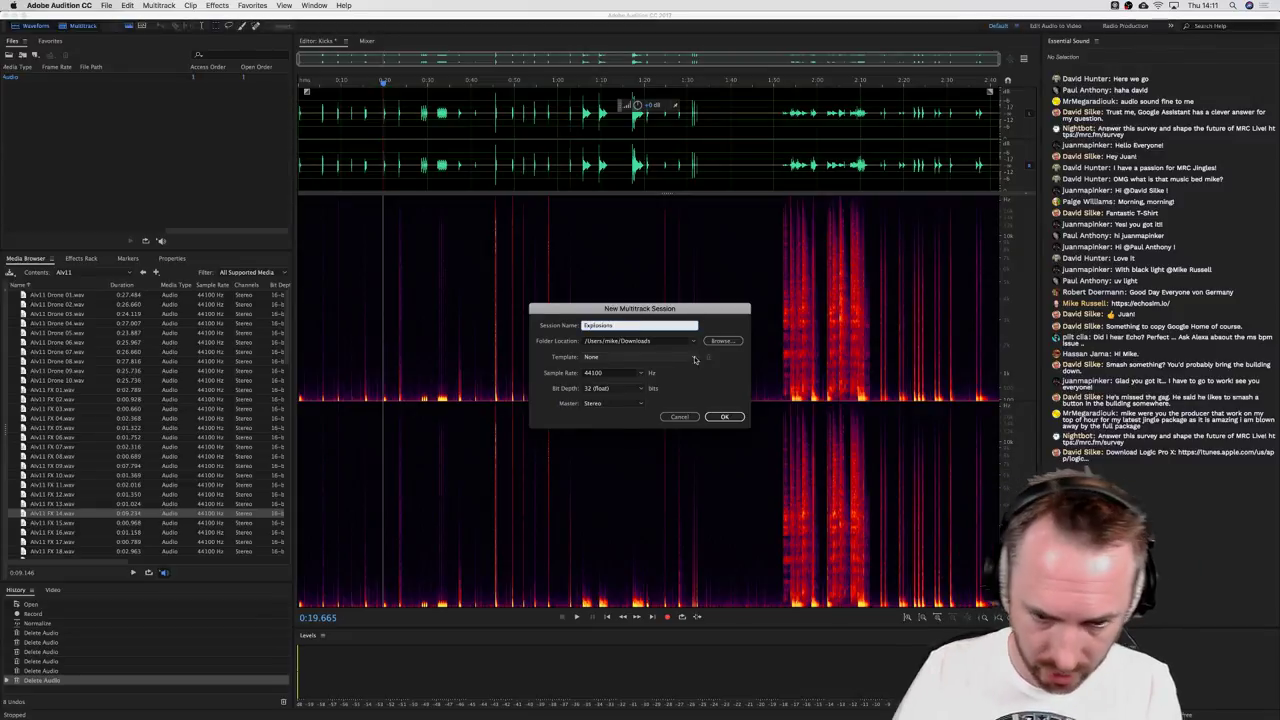
left_click(641, 358)
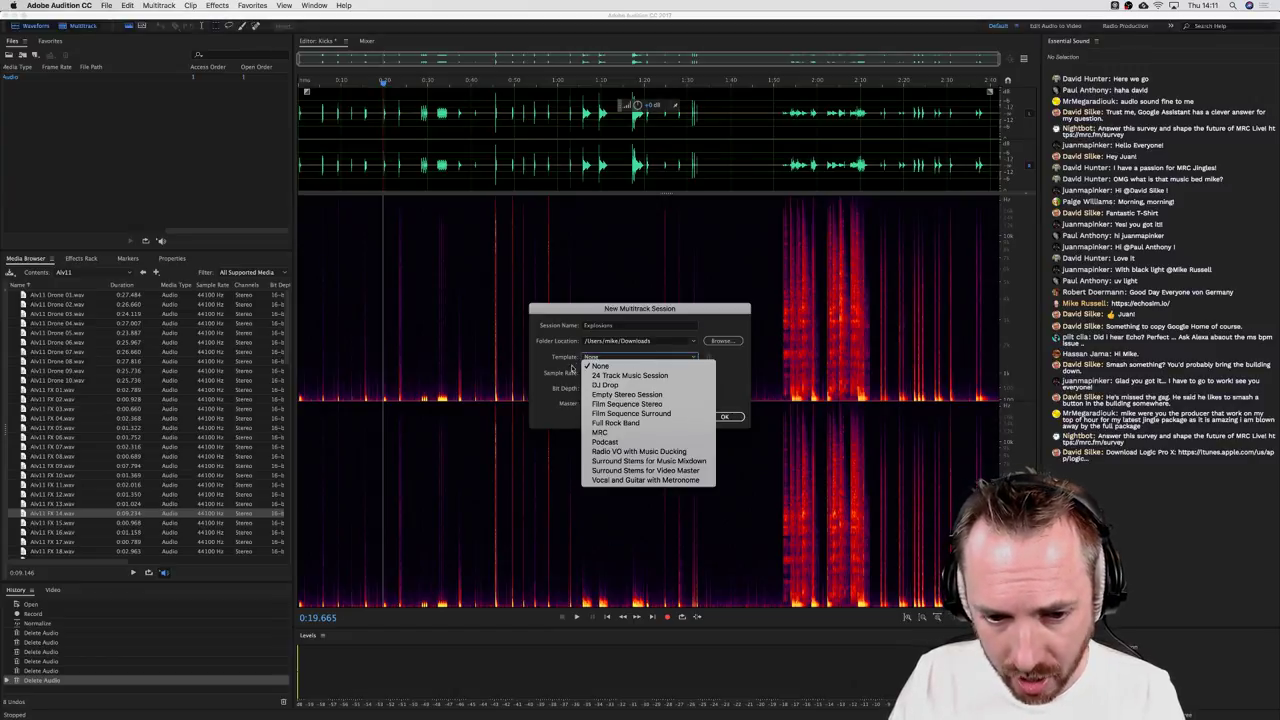
left_click(740, 385)
left_click(724, 416)
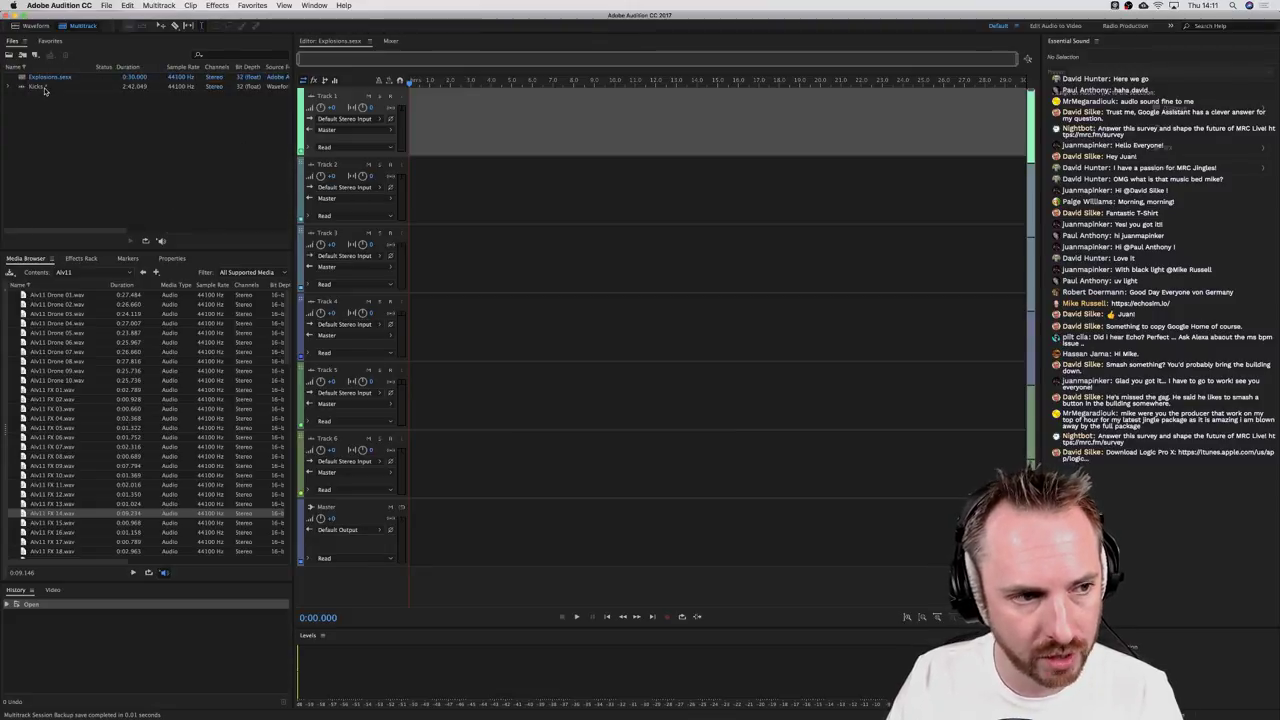
Step: Add the Kicks recording to Track 1 of the Explosions session and place the playhead near its start
left_click_drag(50, 88, 377, 120)
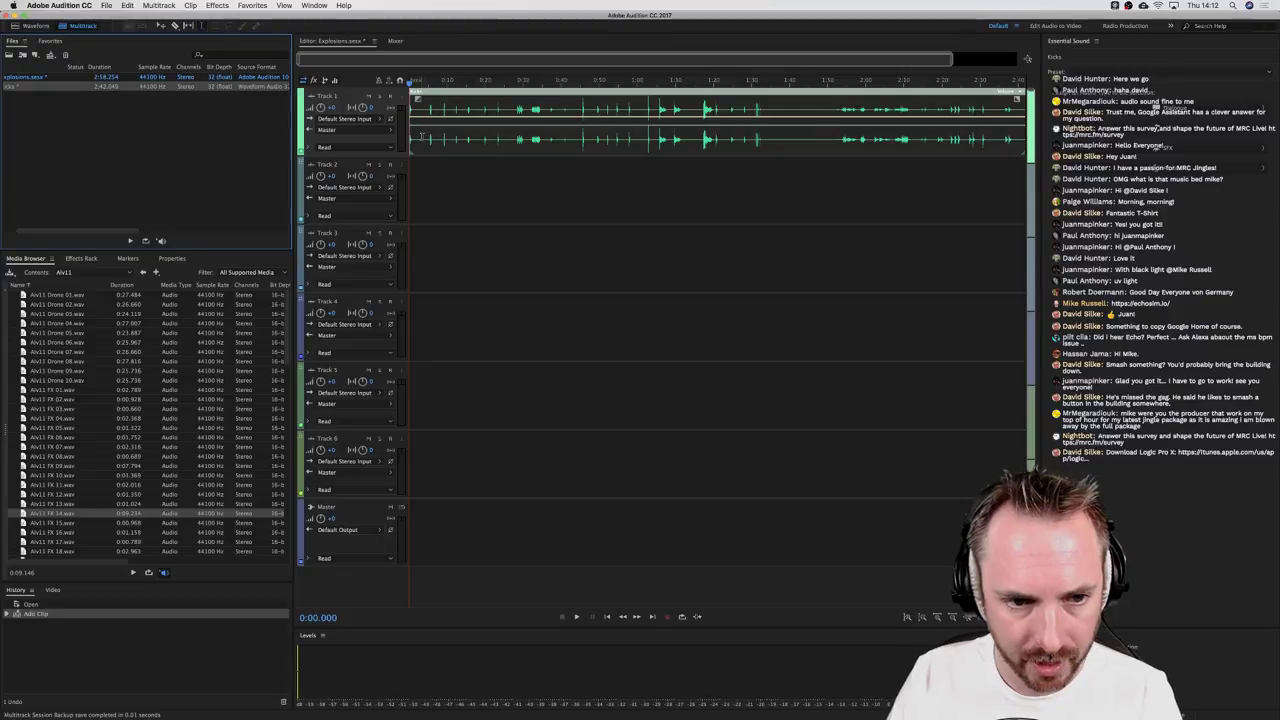
left_click(424, 136)
left_click(428, 136)
scroll(410, 84, "up", 3)
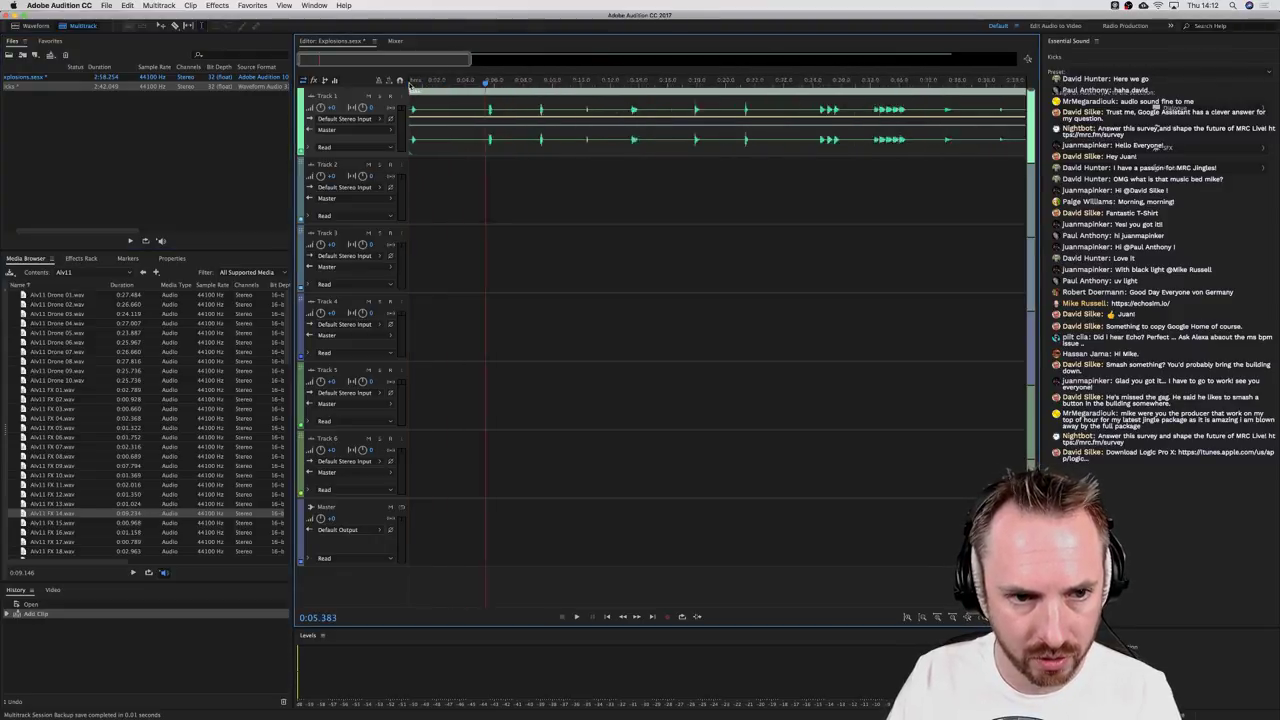
scroll(413, 86, "up", 2)
left_click(413, 86)
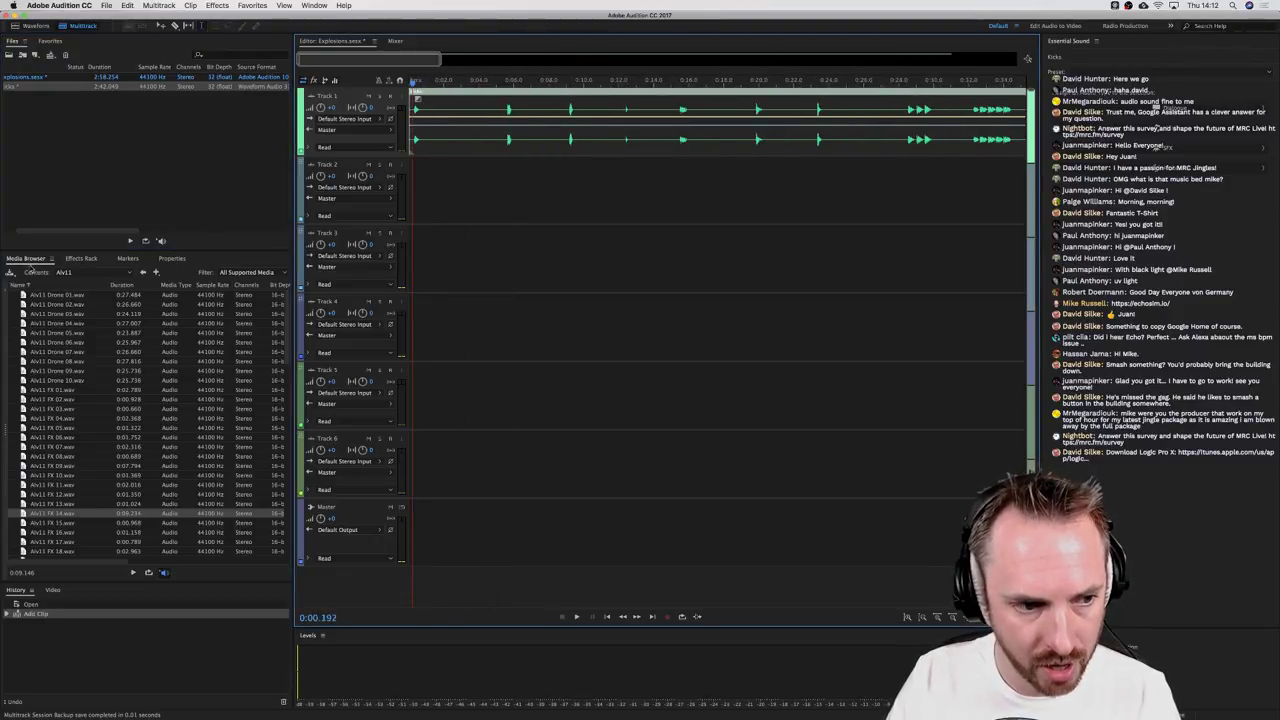
Step: Insert the Waves H-Reverb Stereo VST3 effect in the first track effect slot of Track 1
left_click(81, 258)
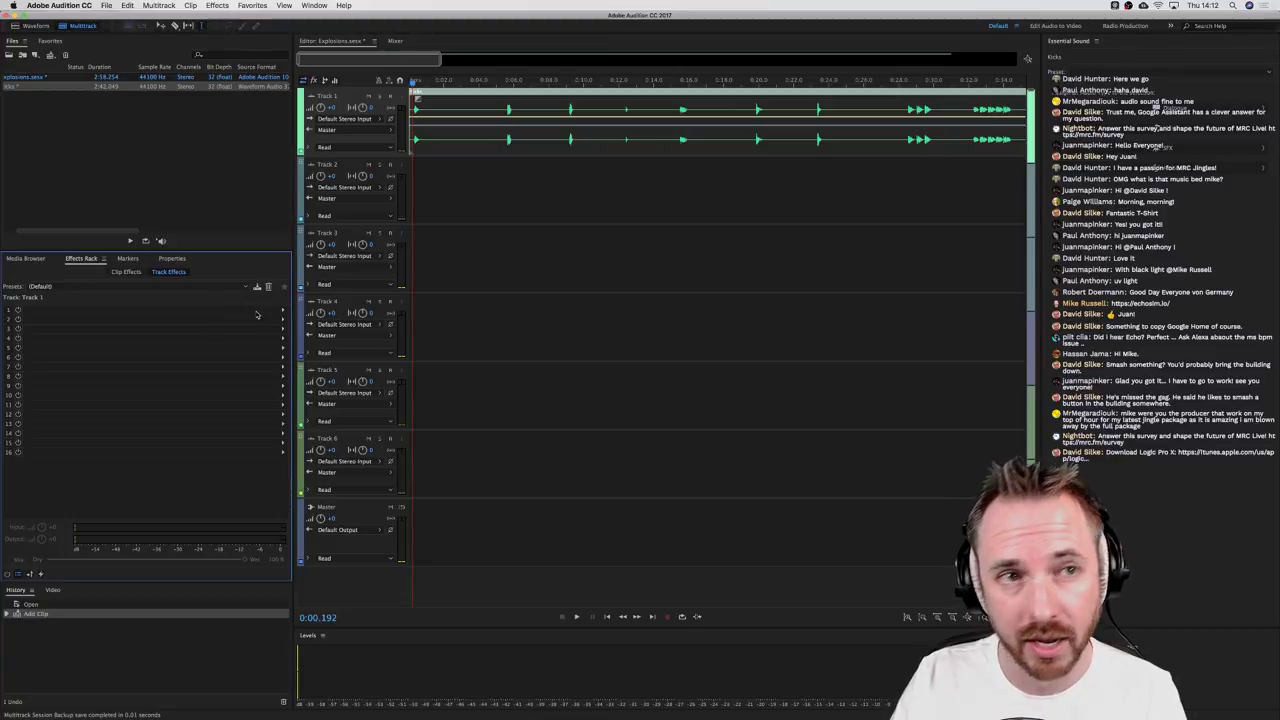
left_click(284, 310)
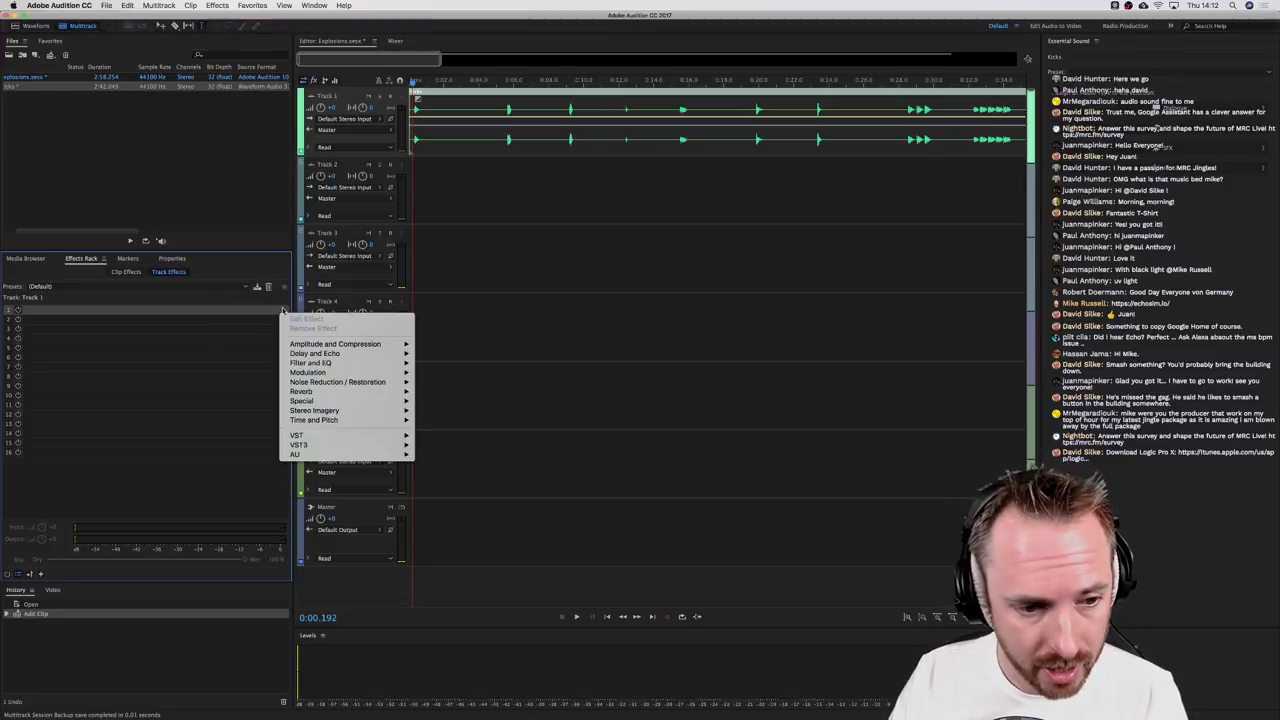
mouse_move(323, 444)
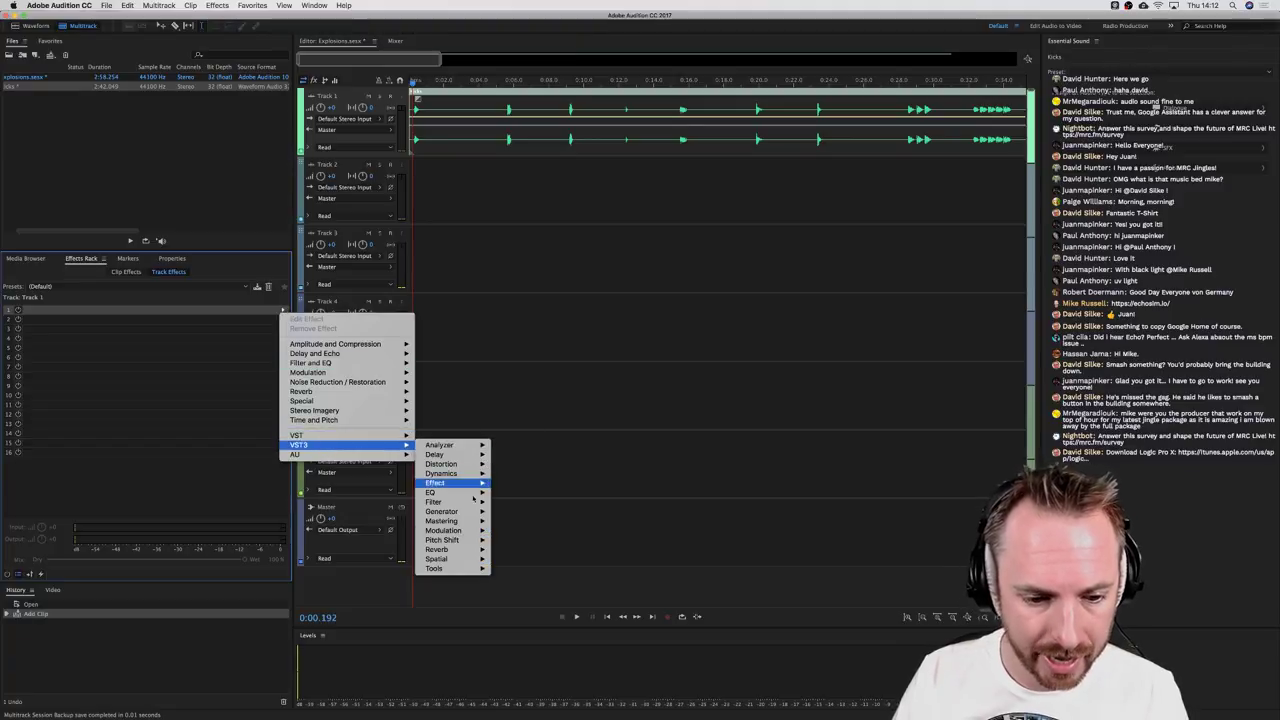
mouse_move(471, 550)
mouse_move(515, 549)
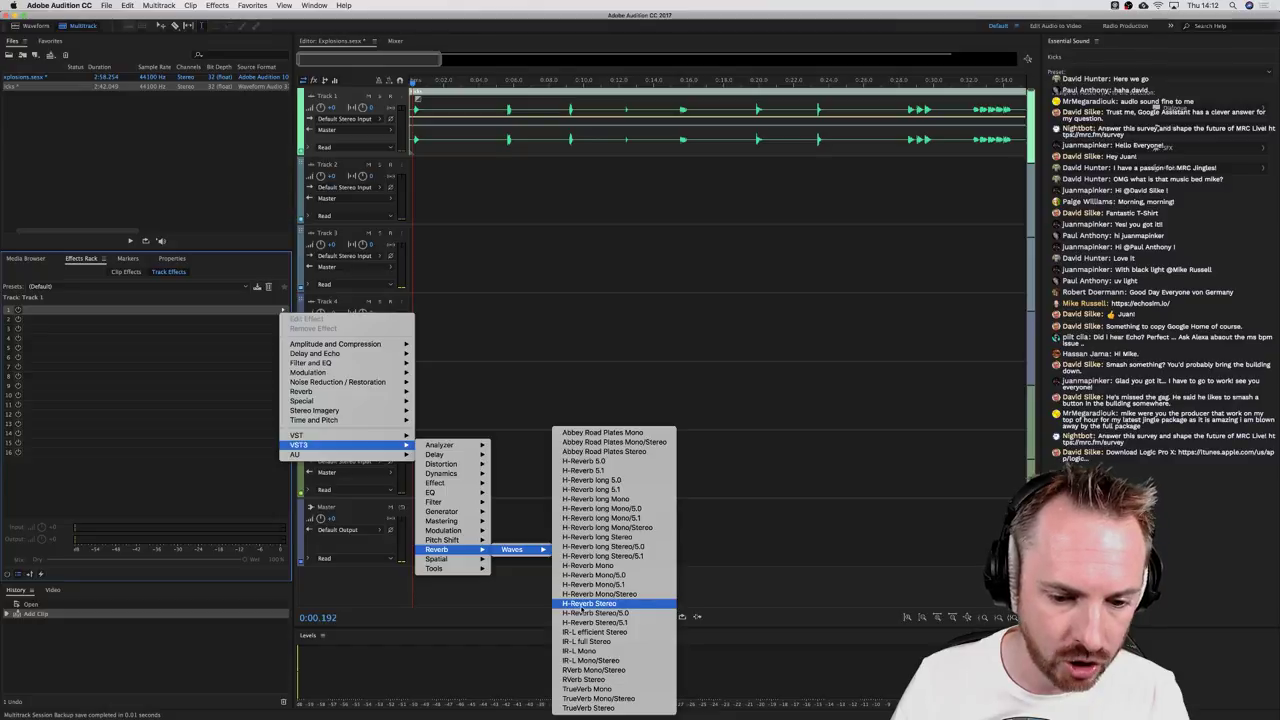
left_click(578, 606)
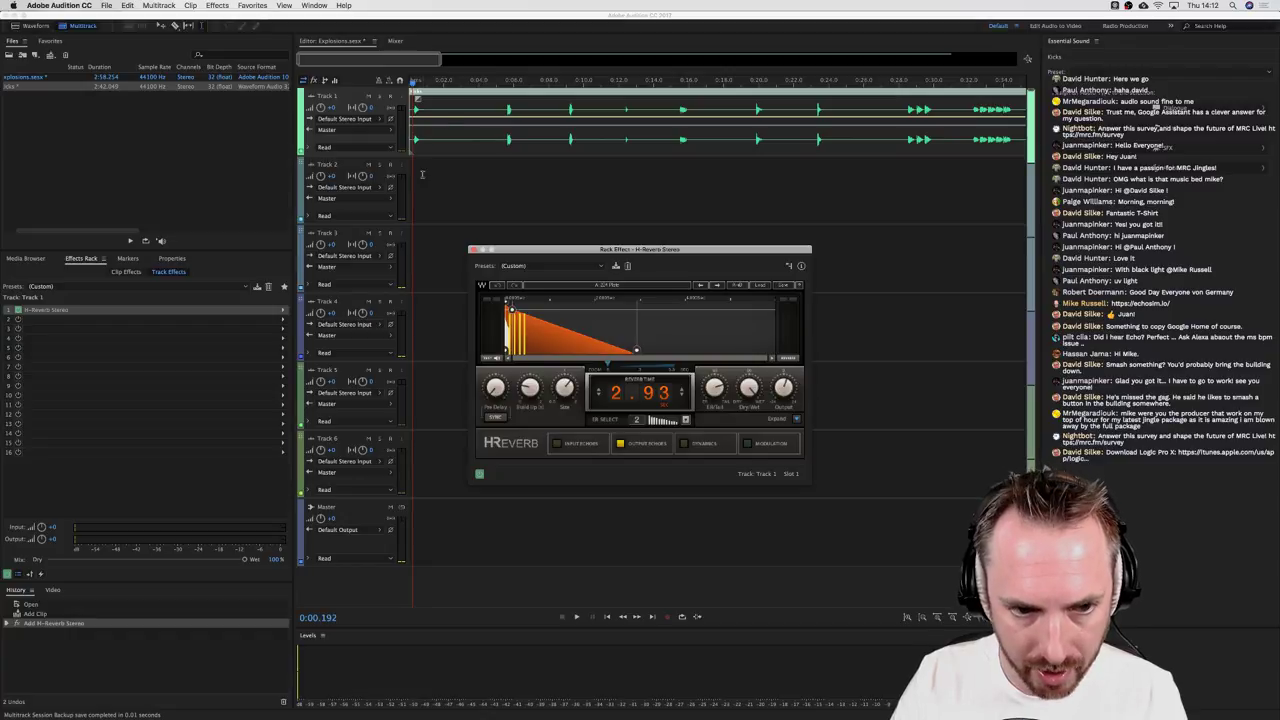
Step: Play the reverberated kicks from the start of Track 1 and from about 1:06
key("space")
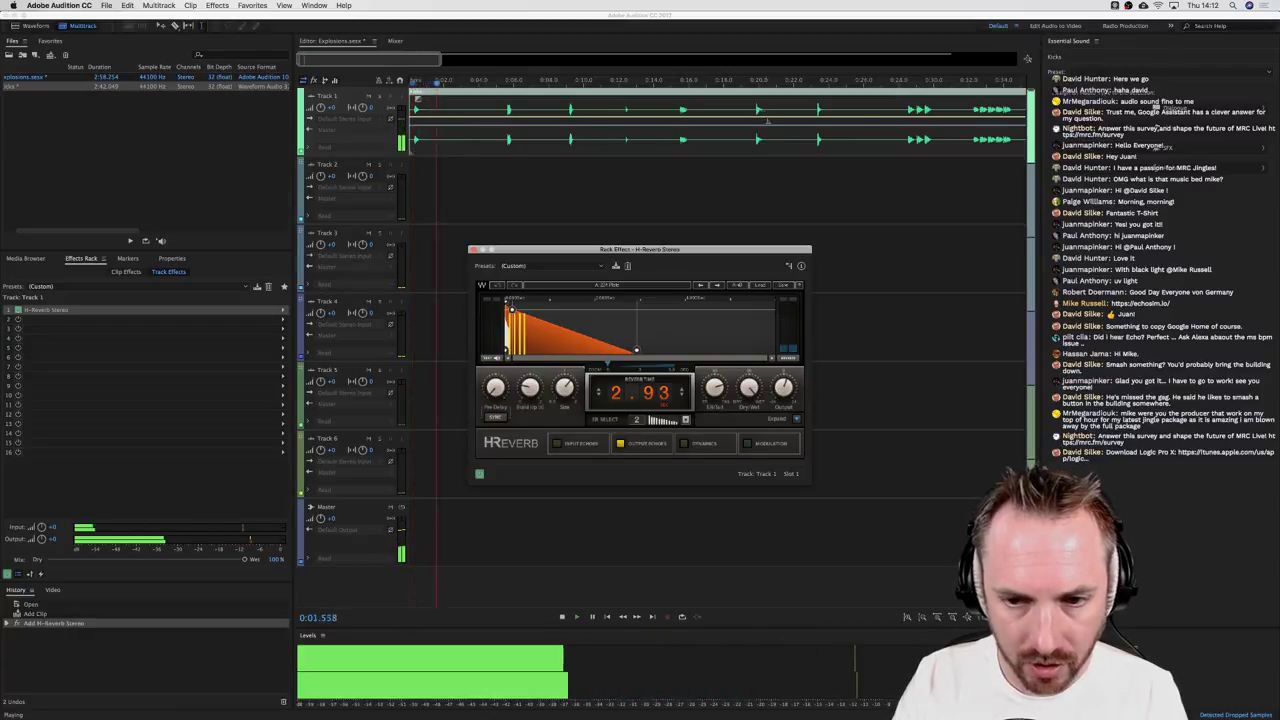
key("space")
scroll(830, 82, "down", 5)
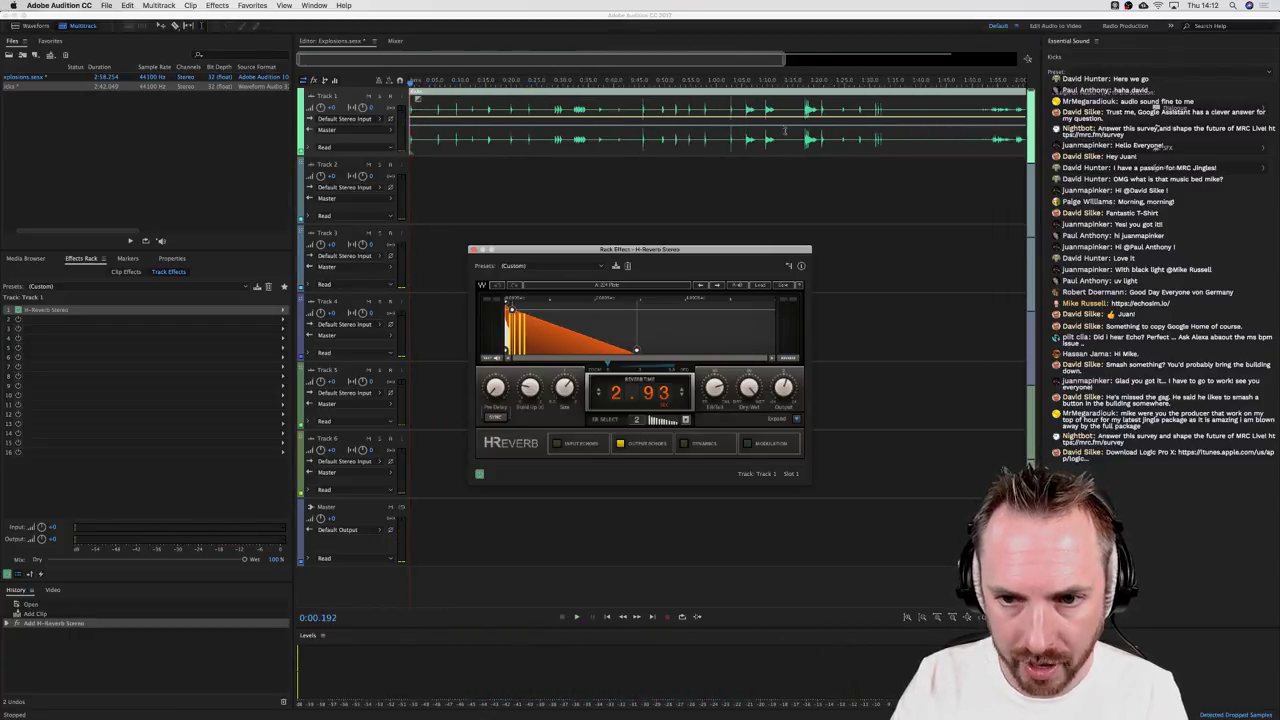
left_click(745, 142)
key("space")
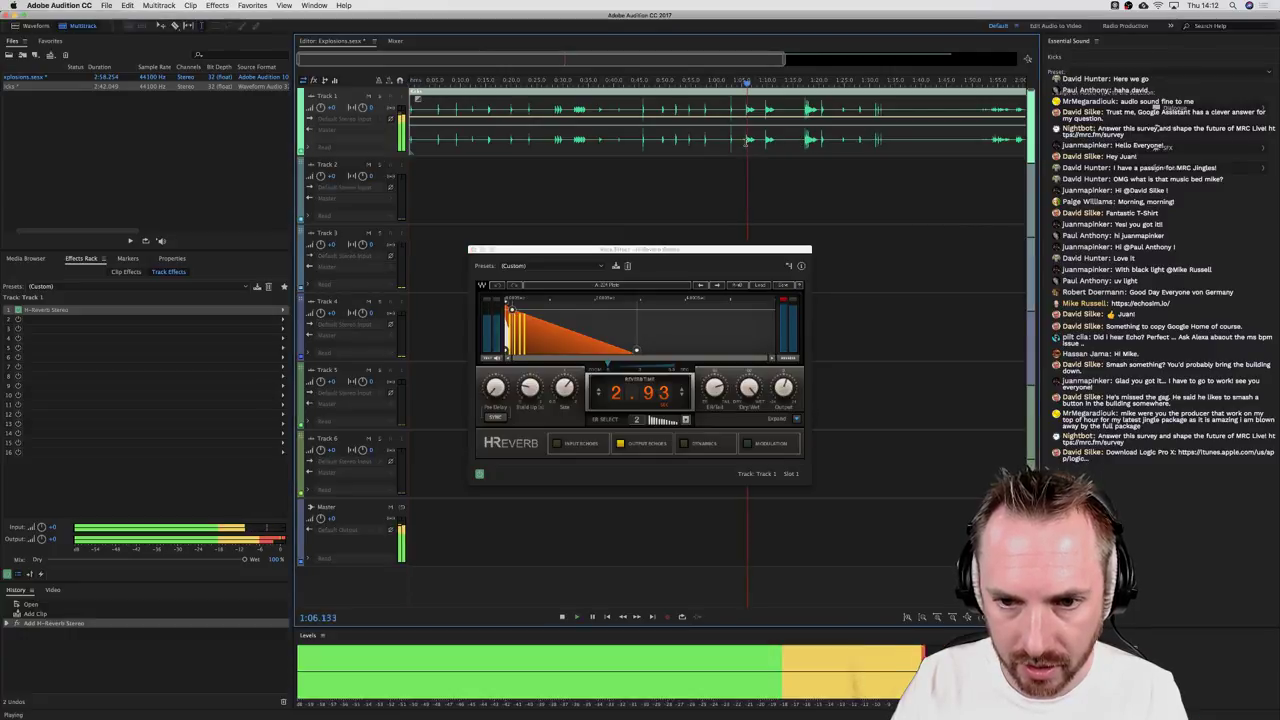
scroll(747, 82, "up", 5)
scroll(750, 82, "down", 5)
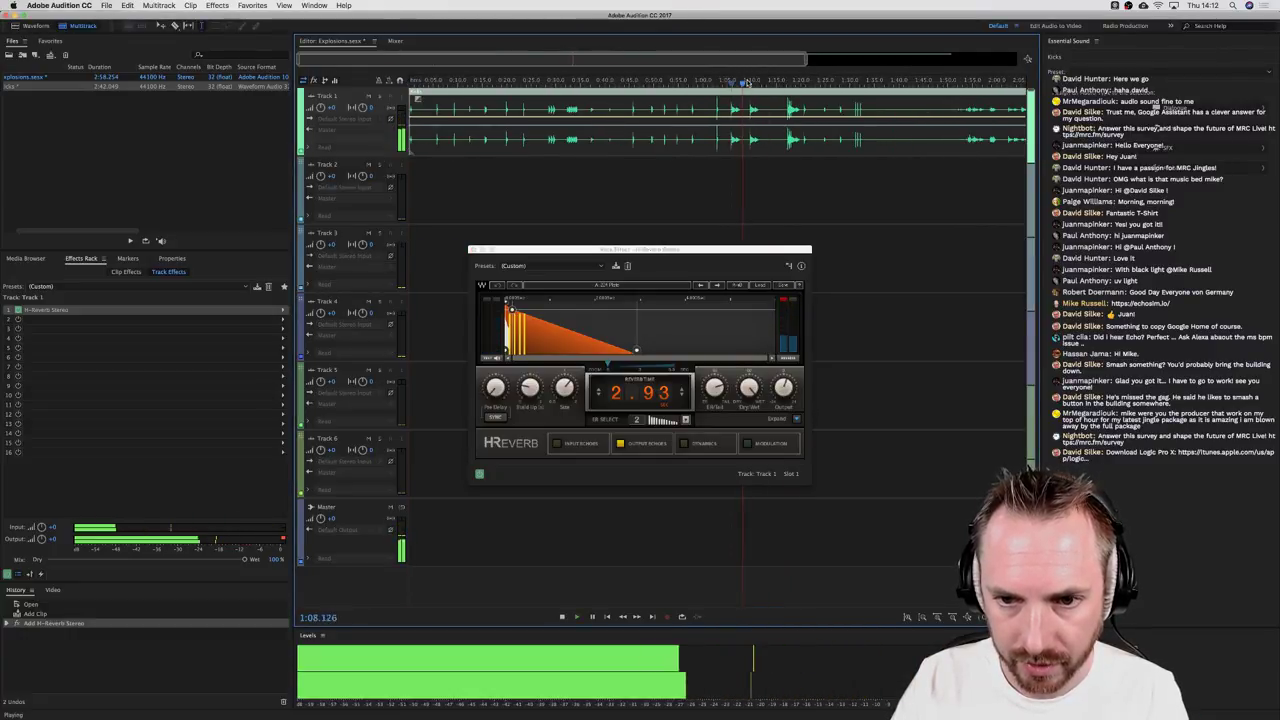
key("space")
key("space")
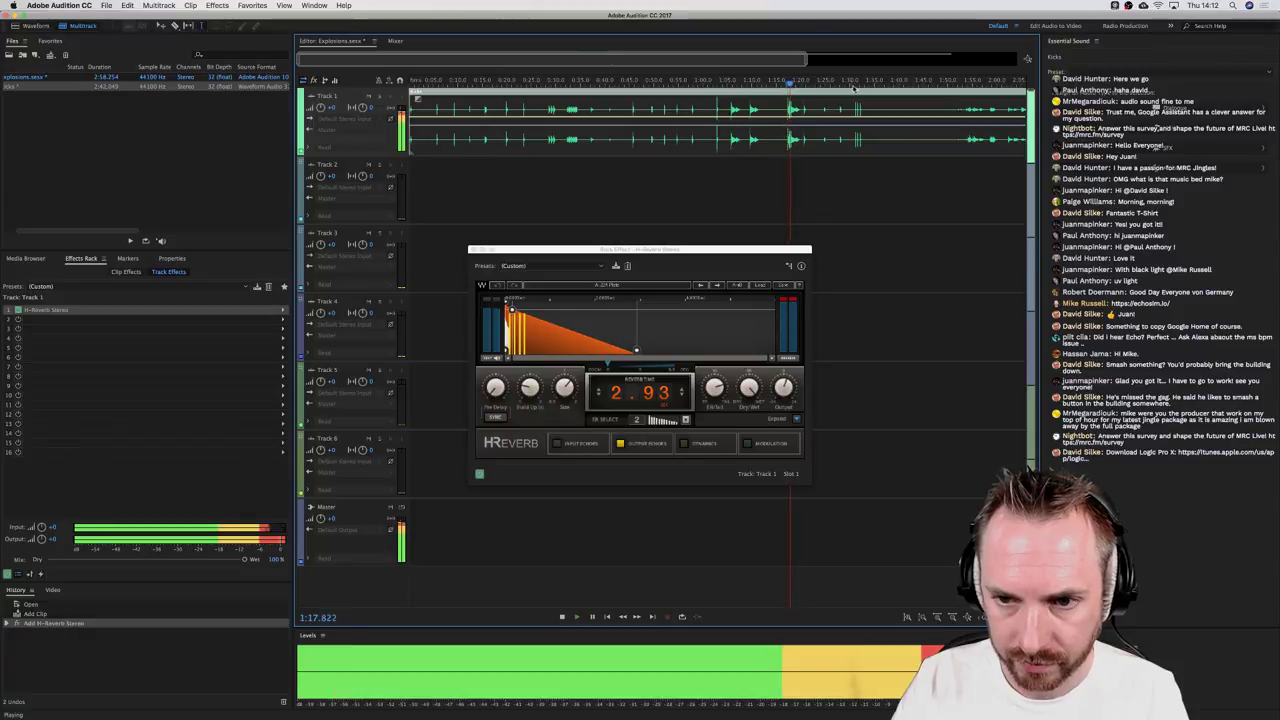
Step: Audition and compare the reverberated kicks at about 1:28 and 1:32 on Track 1
left_click(854, 87)
scroll(854, 87, "up", 4)
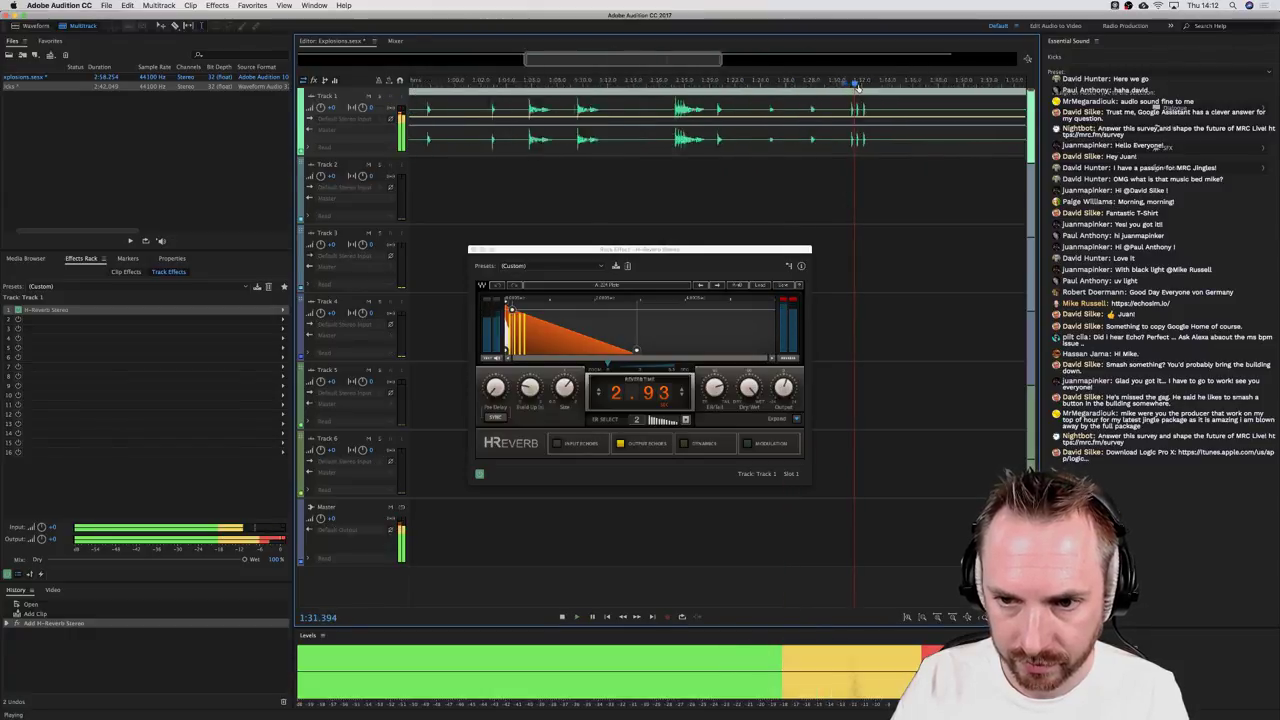
left_click(866, 108)
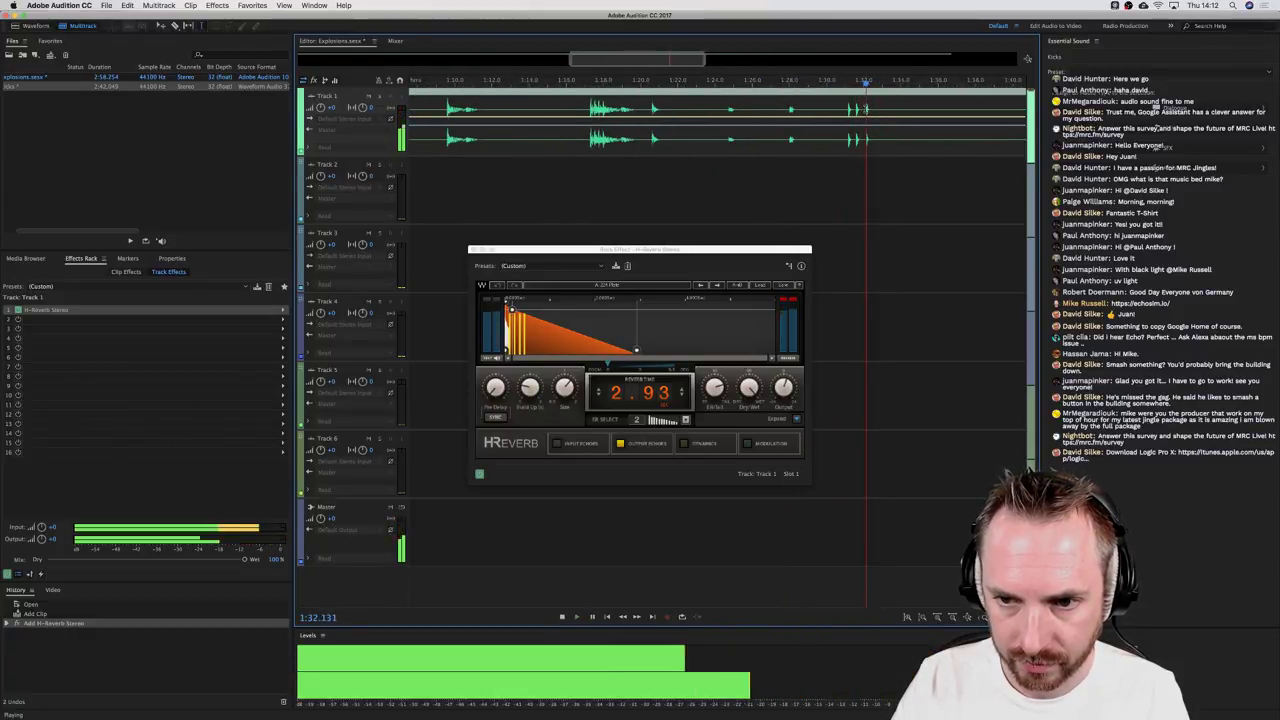
key("space")
key("space")
key("space")
left_click(788, 107)
key("space")
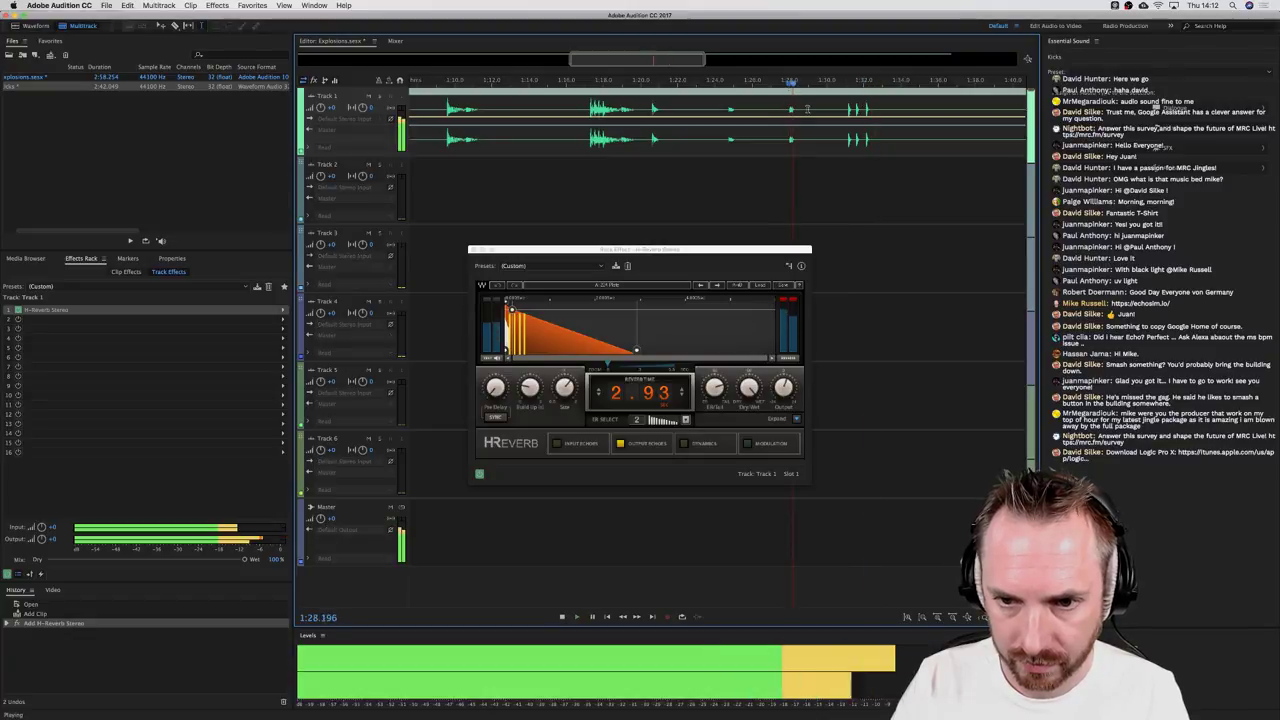
key("space")
left_click(866, 109)
key("space")
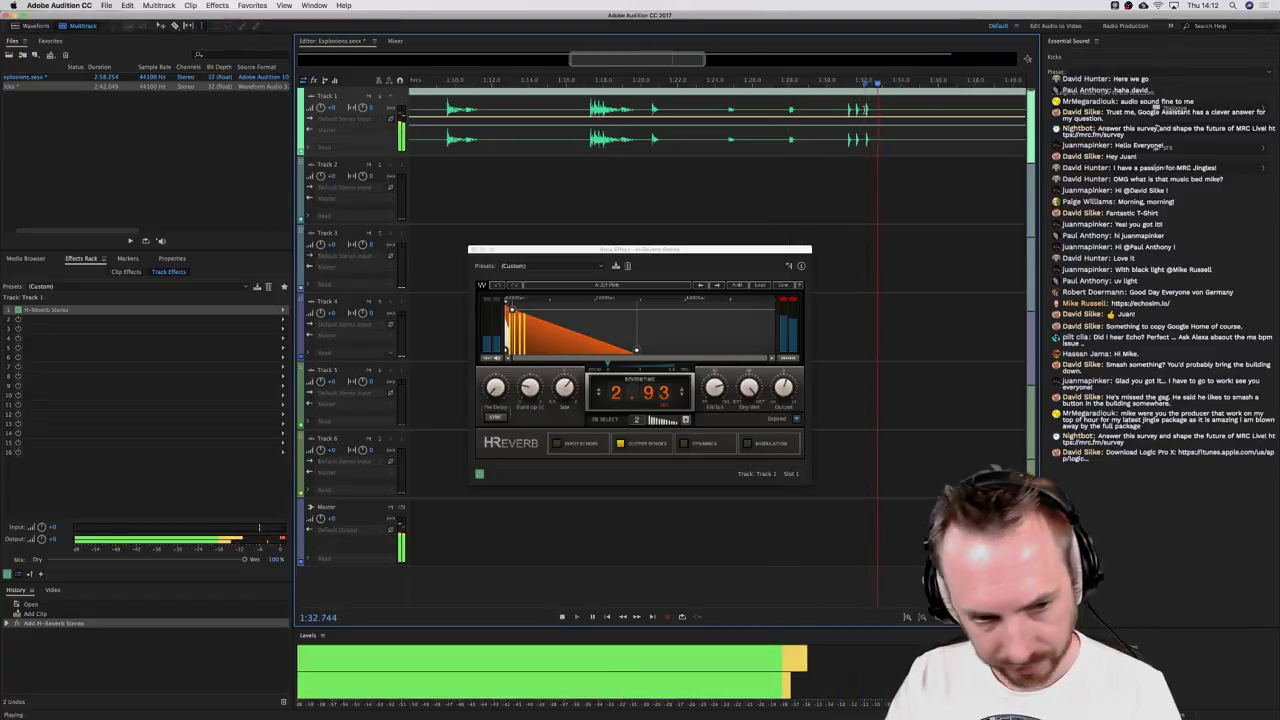
key("space")
key("space")
key("space")
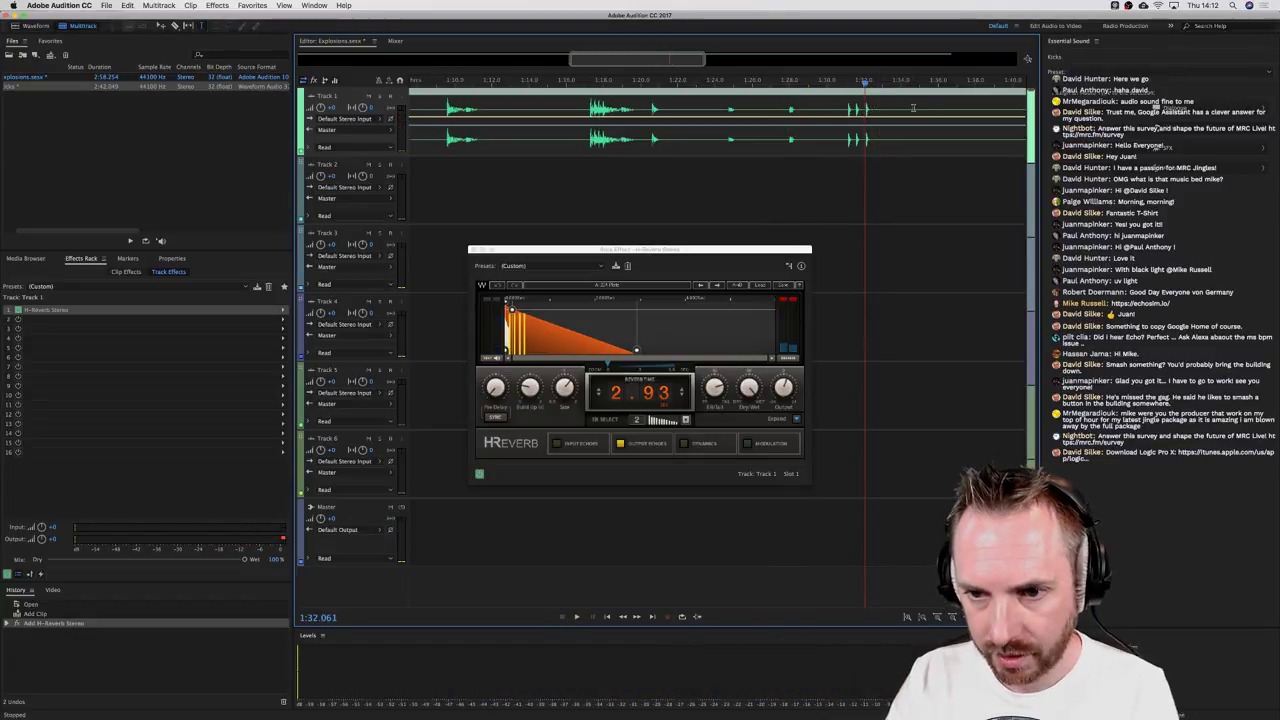
Step: Isolate the kick at about 1:32 on Track 1 and move it to Track 2 beneath the kick at about 1:28
key("Delete")
left_click_drag(877, 108, 794, 205)
key("Delete")
left_click(867, 167)
Step: Isolate the kick at about 1:25 on Track 1 and move it to Track 3 beneath the Track 2 clip
left_click(727, 145)
left_click_drag(739, 142, 757, 142)
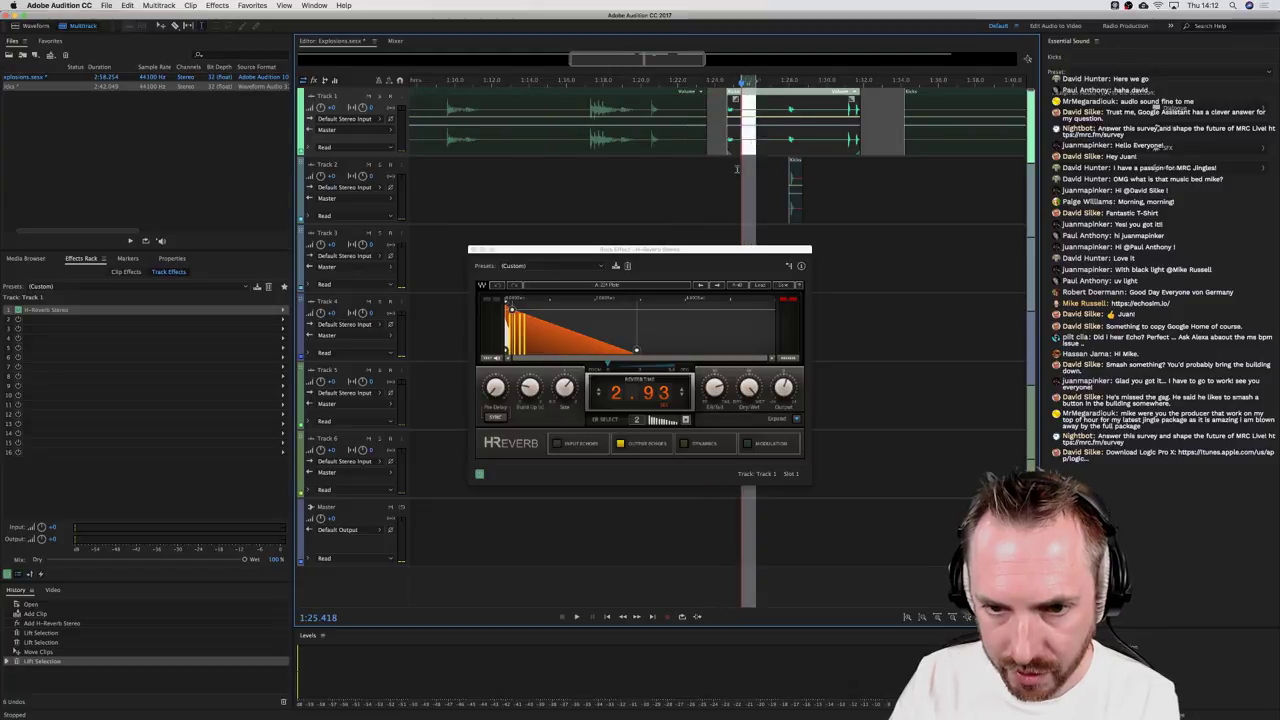
key("Delete")
left_click_drag(731, 93, 790, 243)
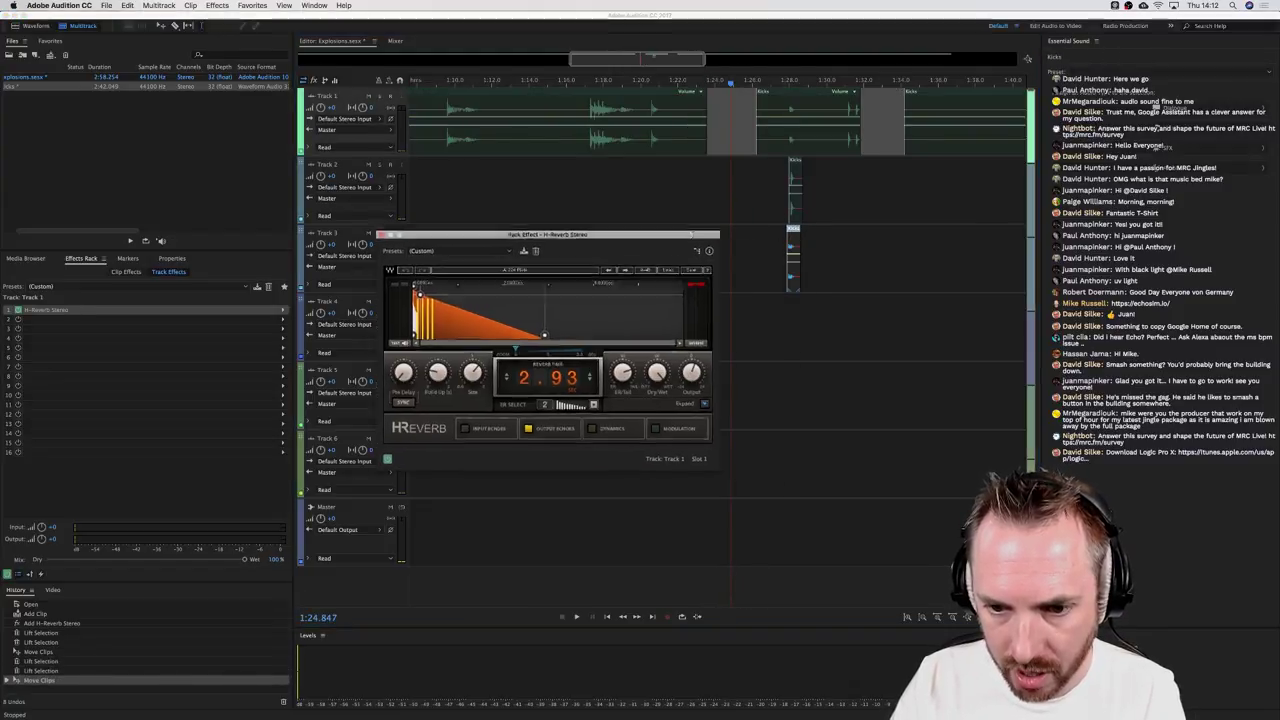
Step: Align the Track 3 kick with the clip on Track 2 and the kick on Track 1, and play the layered hit
scroll(789, 87, "up", 5)
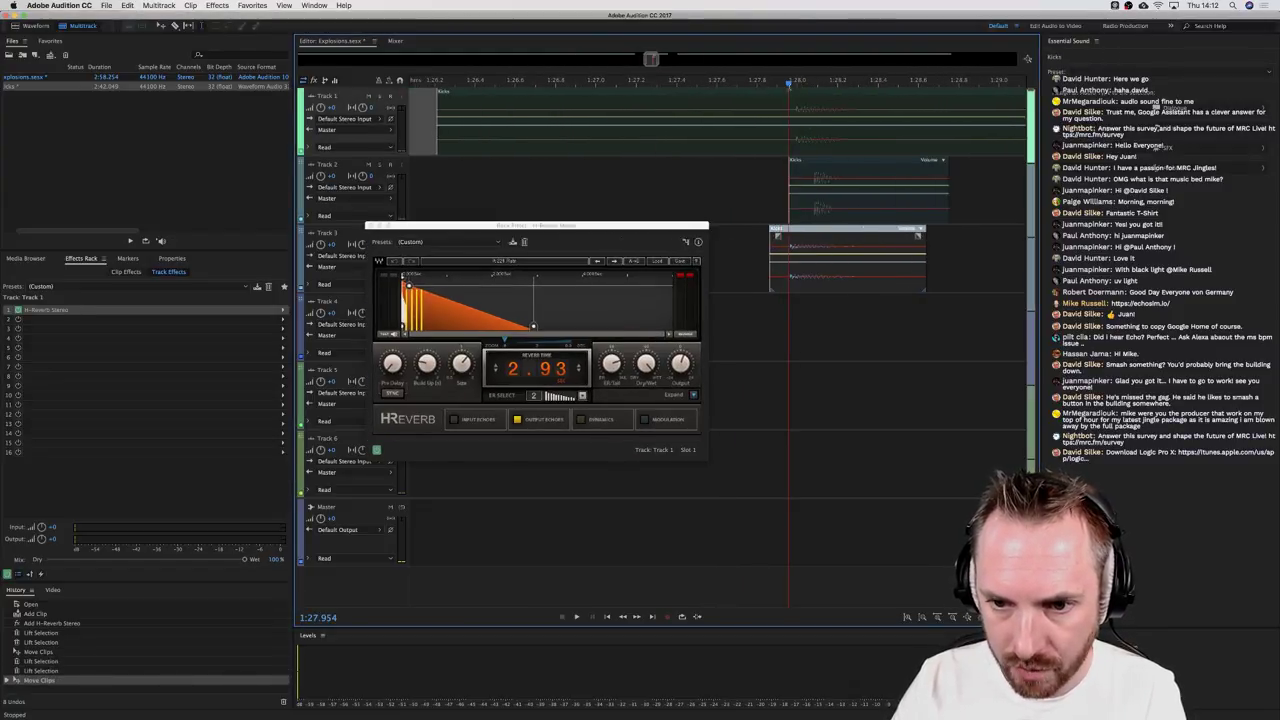
left_click_drag(811, 144, 843, 242)
key("space")
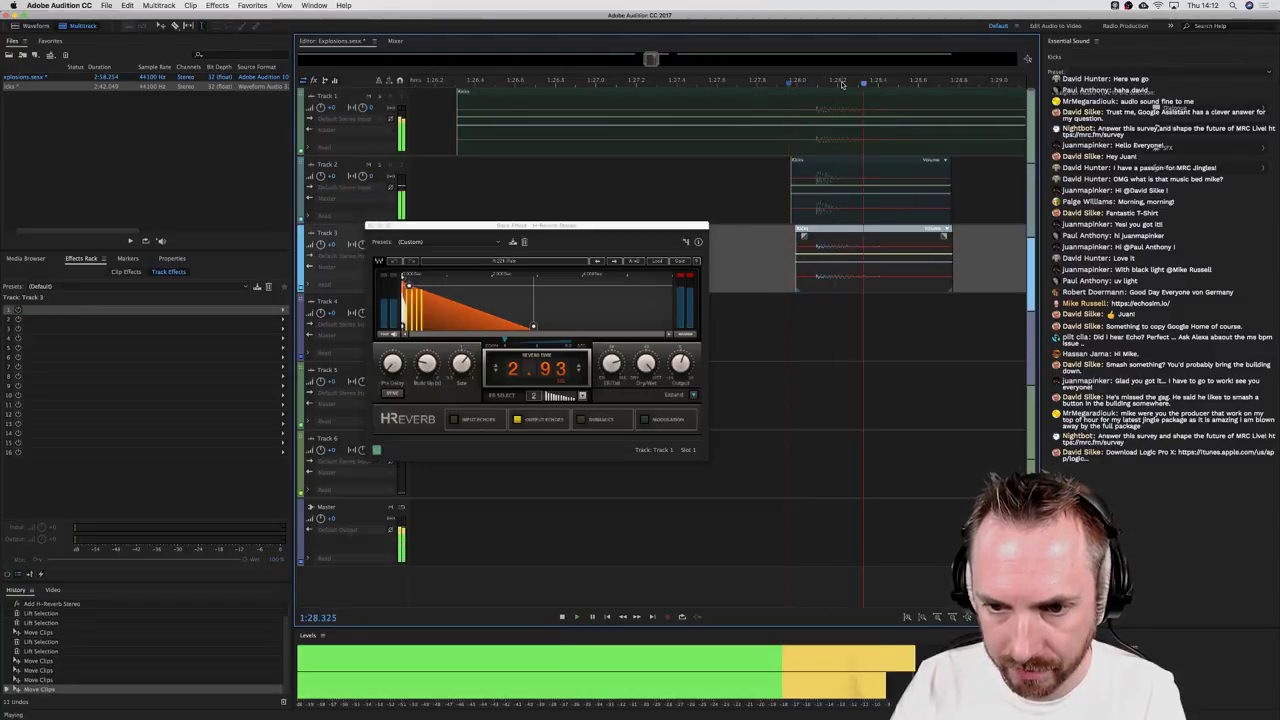
scroll(843, 84, "down", 5)
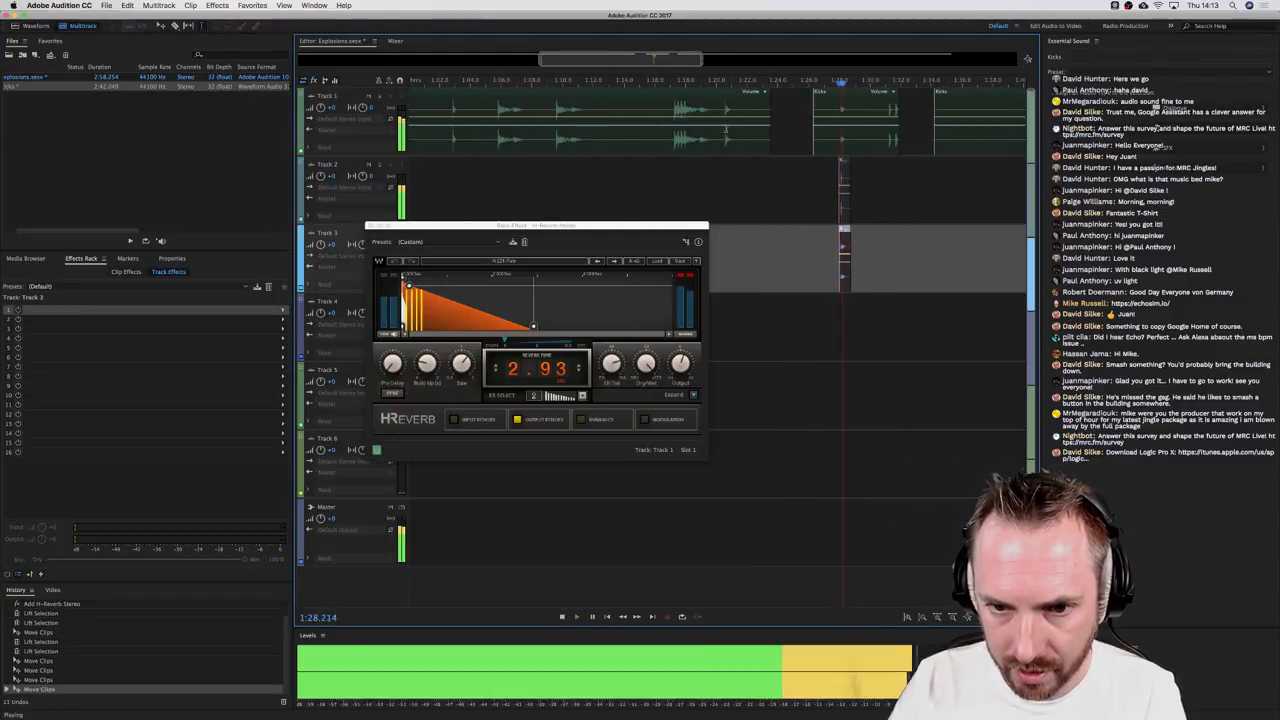
key("space")
Step: Isolate the kick at about 1:20 on Track 1 and move it to Track 4 beneath the other layered kicks
left_click_drag(725, 132, 790, 136)
key("Delete")
left_click(737, 174)
key("Delete")
left_click(847, 312)
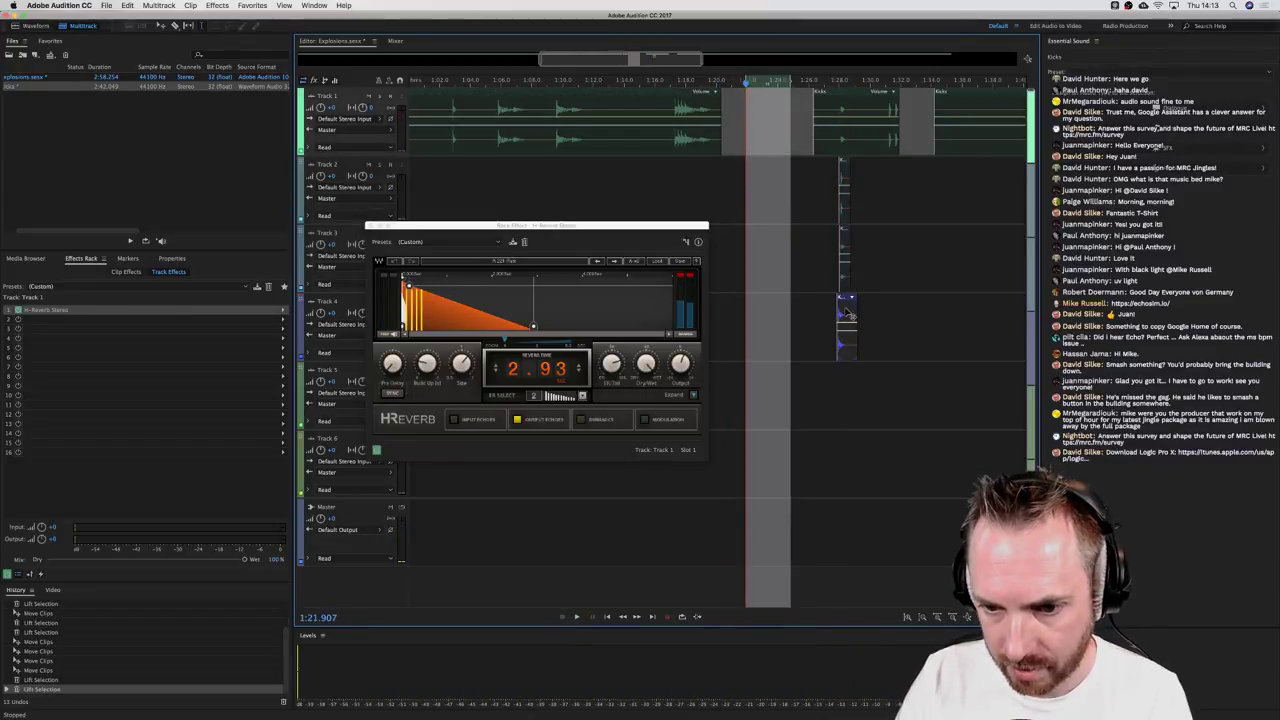
Step: Align the start of the Track 4 kick clip with the kick clips on Tracks 2 and 3
left_click(829, 277)
scroll(850, 78, "up", 5)
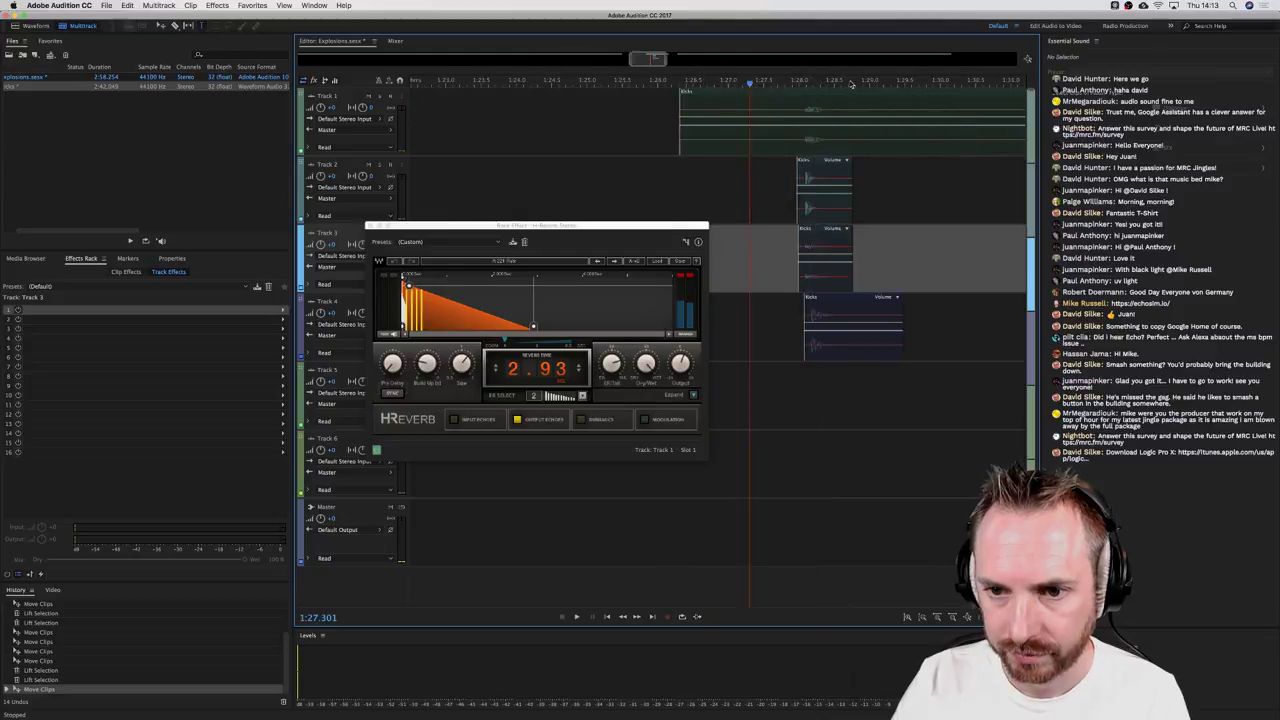
left_click_drag(770, 316, 754, 318)
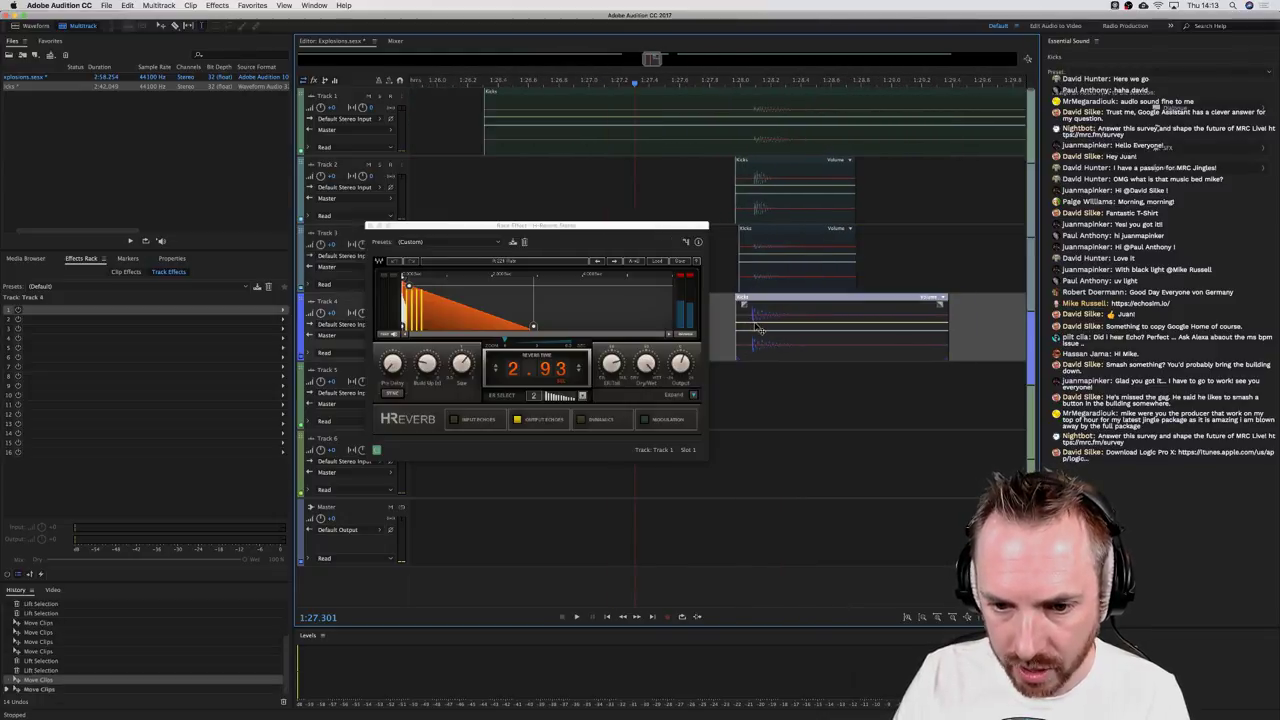
Step: Play the layered hit, and copy the kick at about 1:09 on Track 1 onto Track 5 beneath the other layered kicks
key("space")
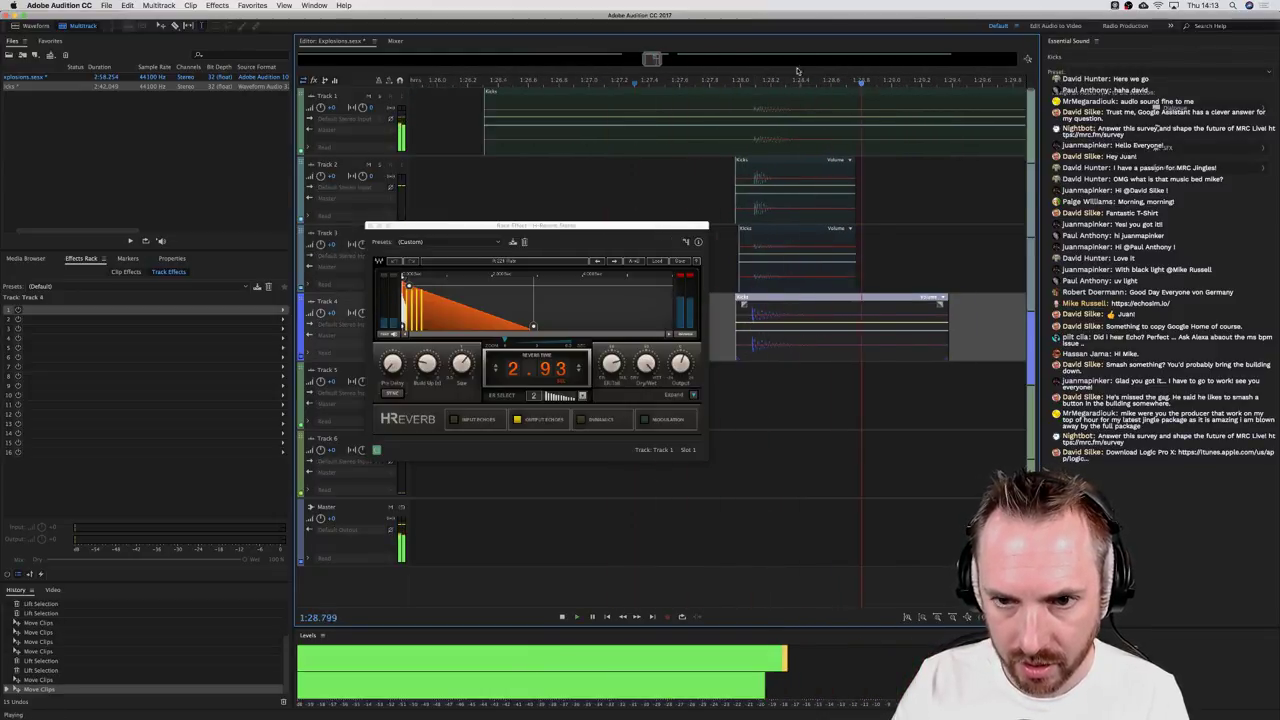
key("space")
scroll(789, 78, "down", 5)
scroll(789, 78, "down", 1)
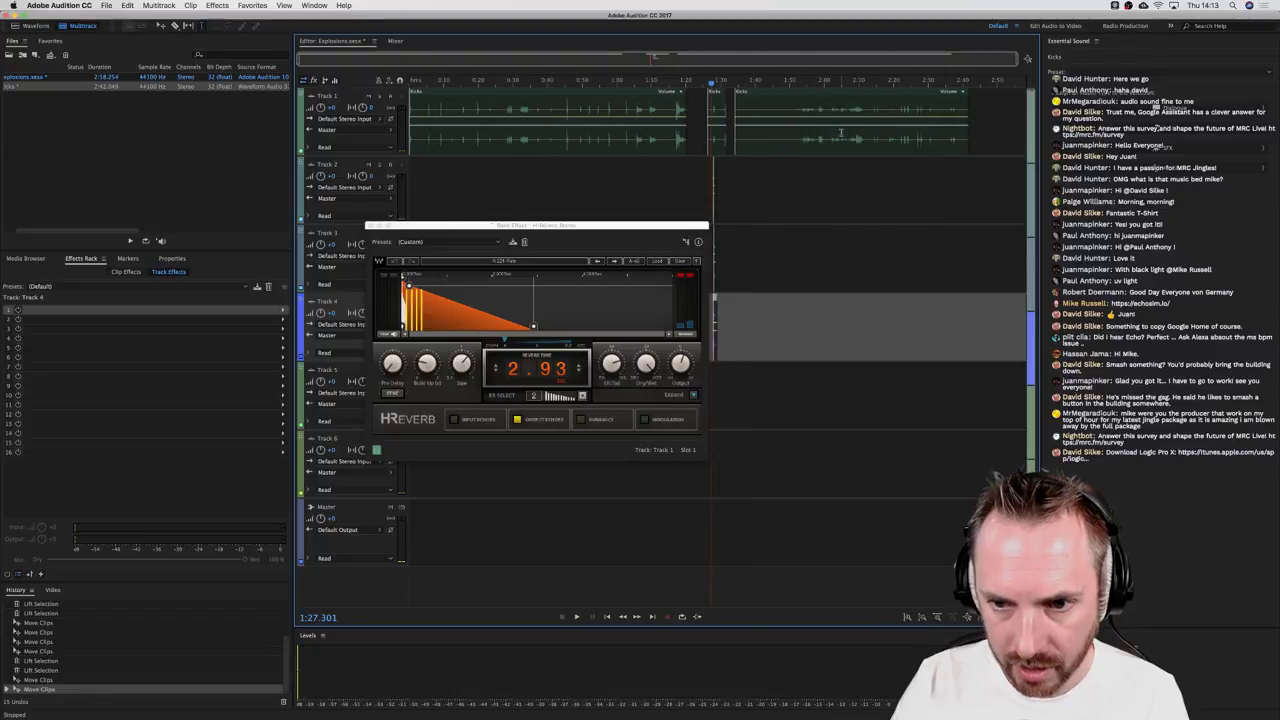
left_click(643, 135)
key("space")
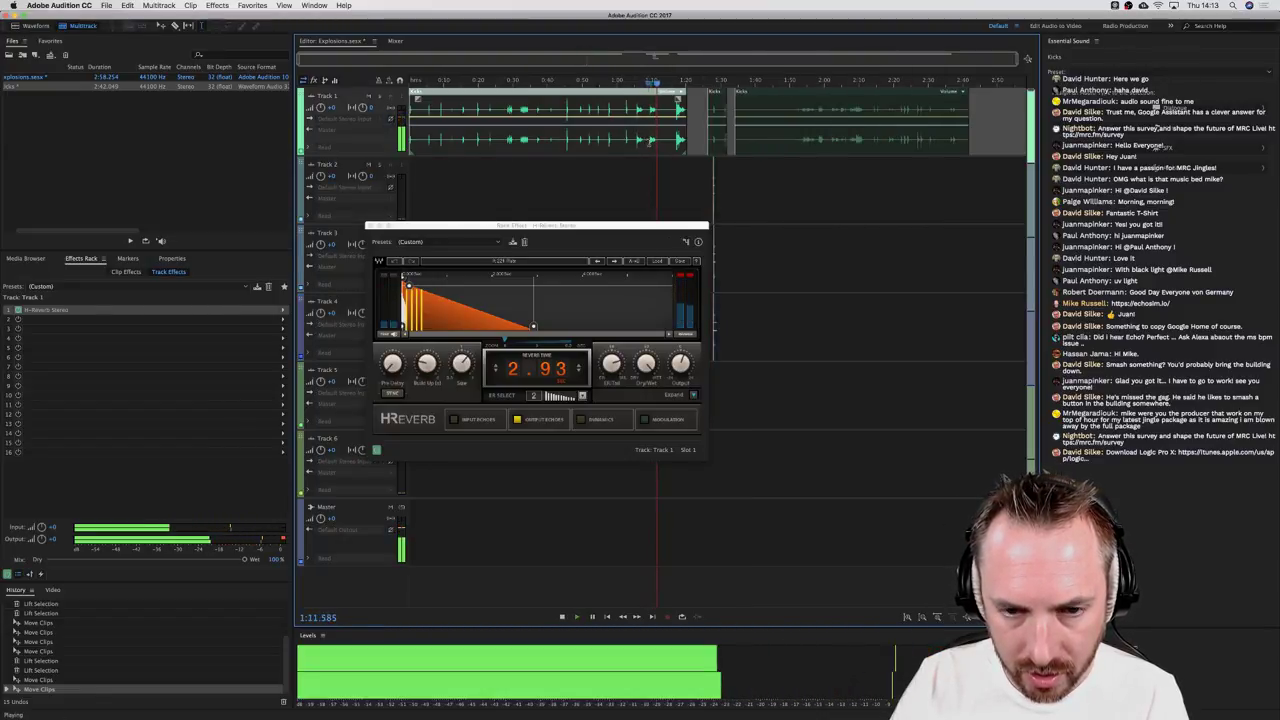
key("space")
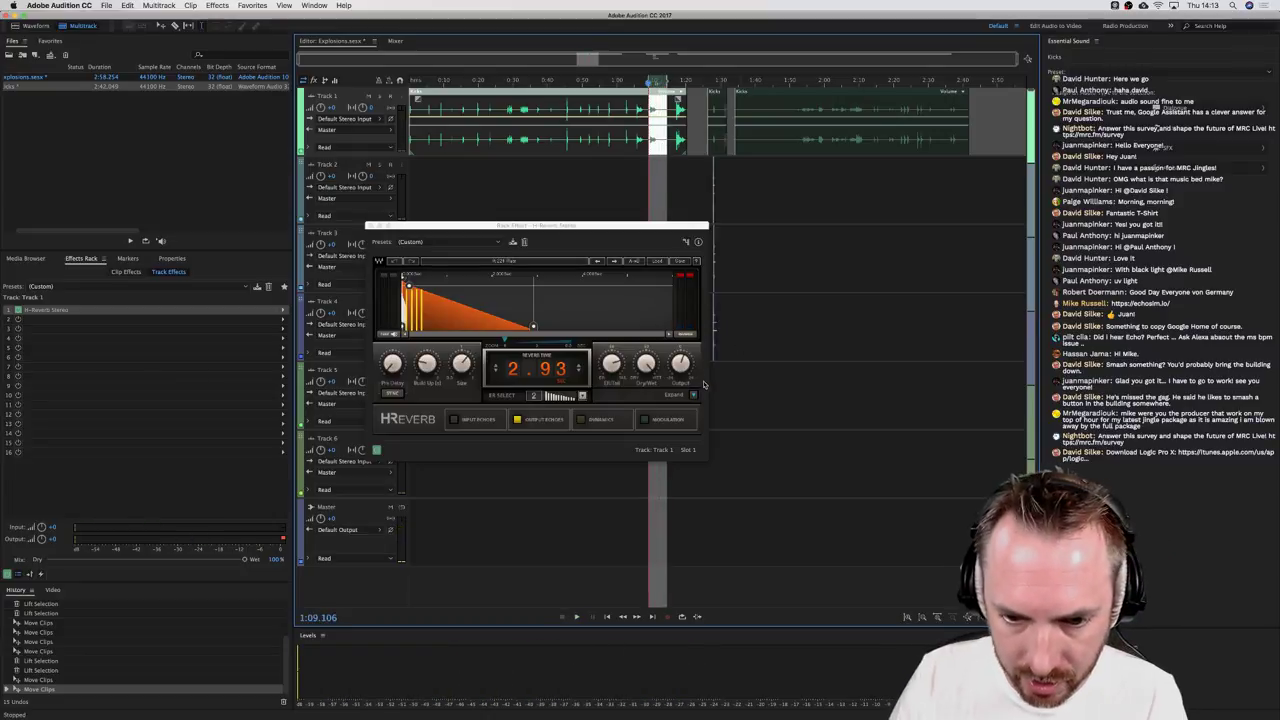
left_click(711, 380)
key("cmd+v")
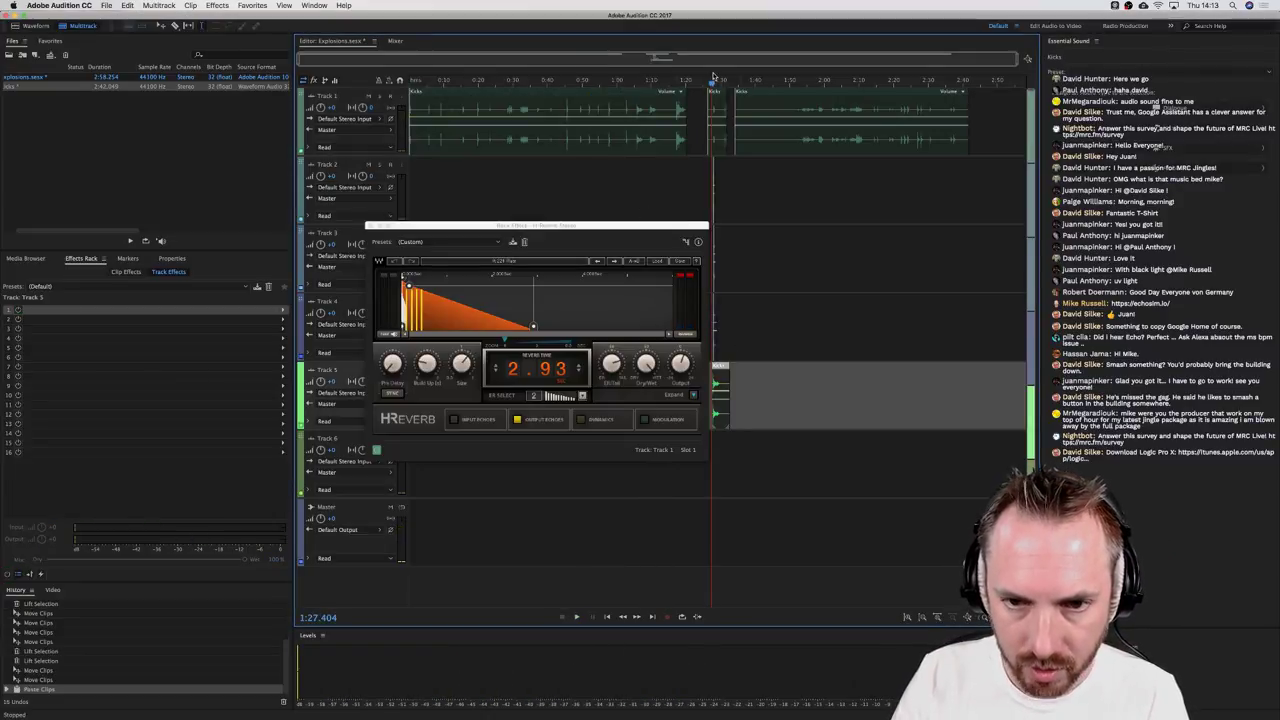
Step: Delete the extra kicks after about 1:30.1 from the middle Track 1 clip
scroll(714, 77, "up", 5)
left_click_drag(791, 136, 875, 136)
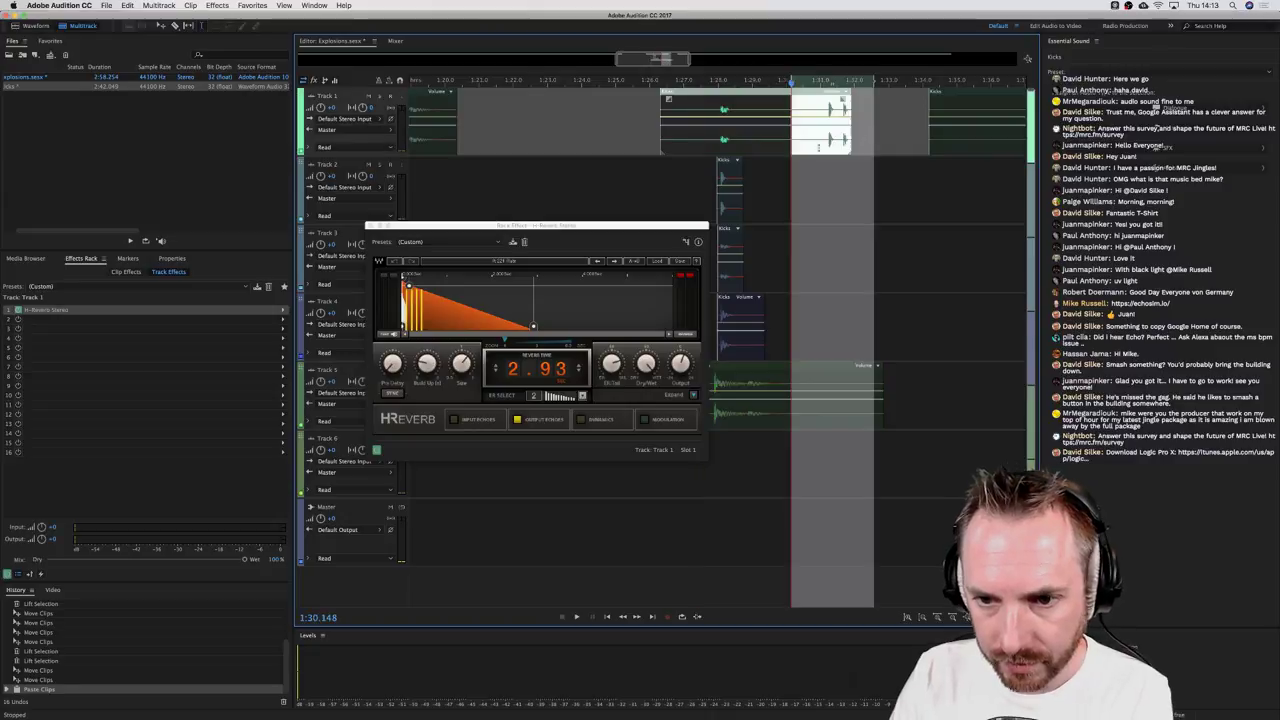
key("Delete")
Step: Fine-align the kick clips on Tracks 2 to 5 with the kick on Track 1, and play the layered hit
left_click(718, 116)
scroll(717, 85, "up", 4)
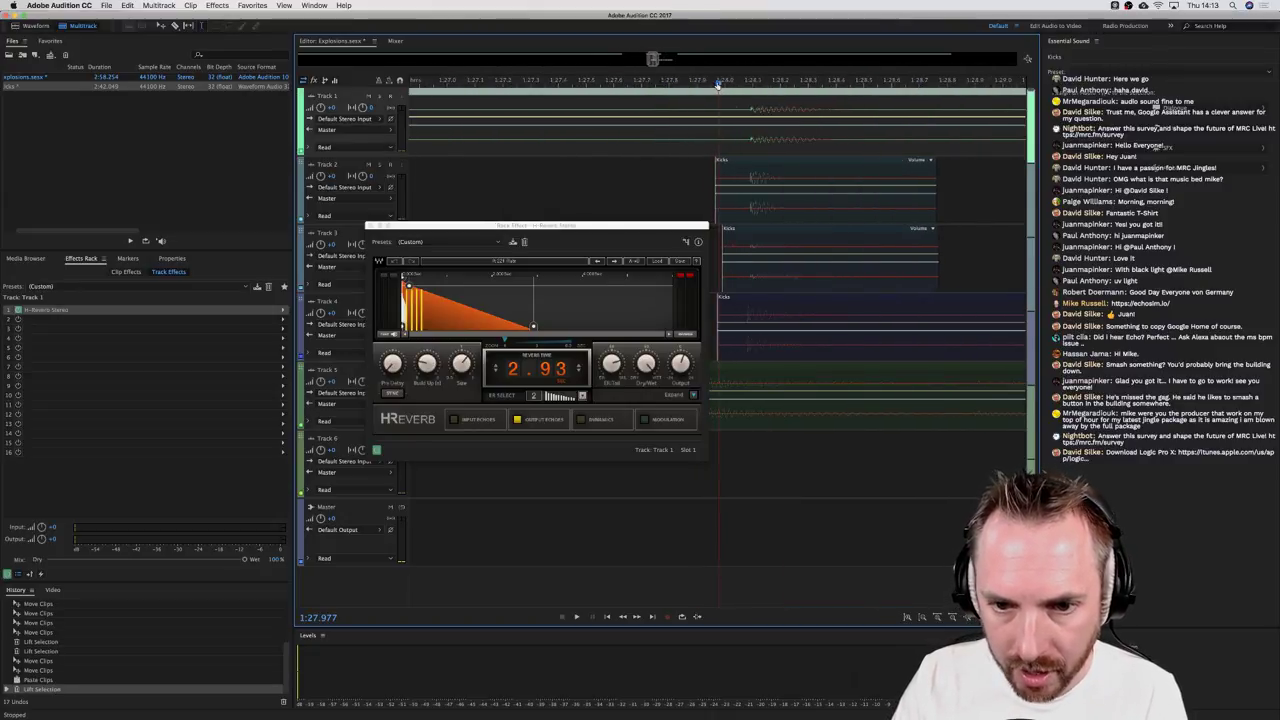
left_click_drag(762, 168, 764, 172)
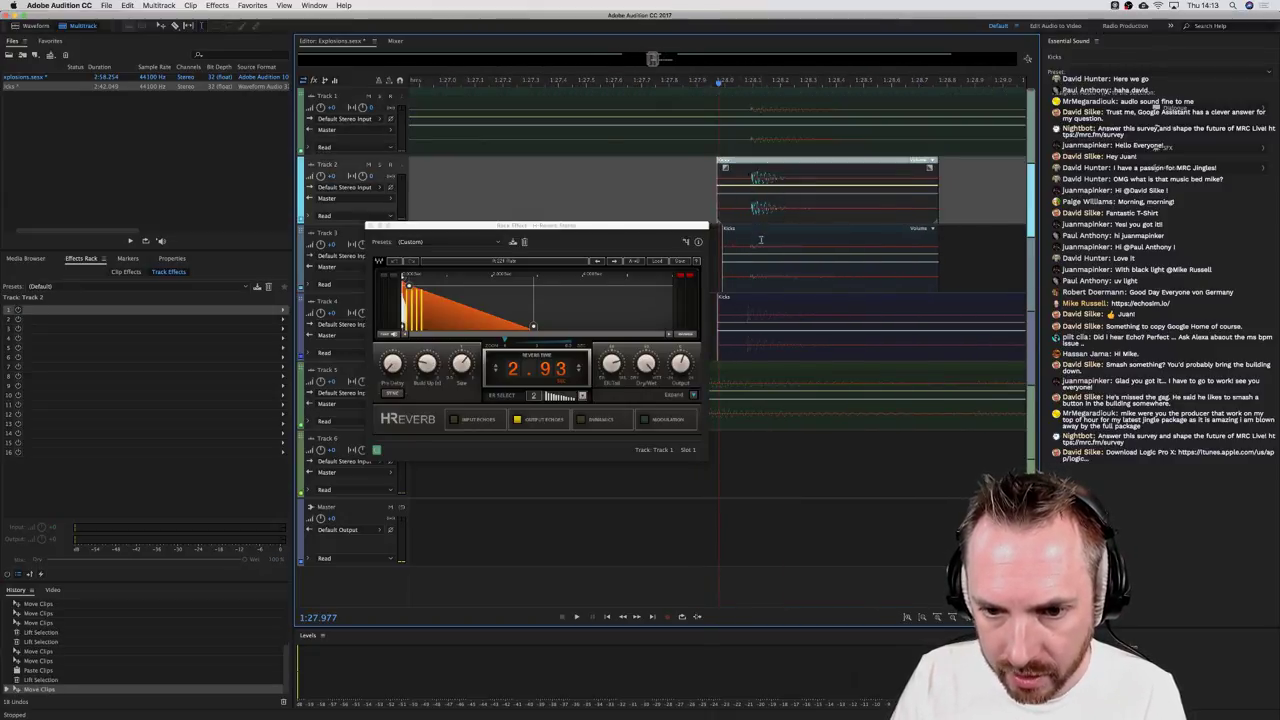
left_click_drag(762, 245, 782, 383)
key("space")
key("space")
key("space")
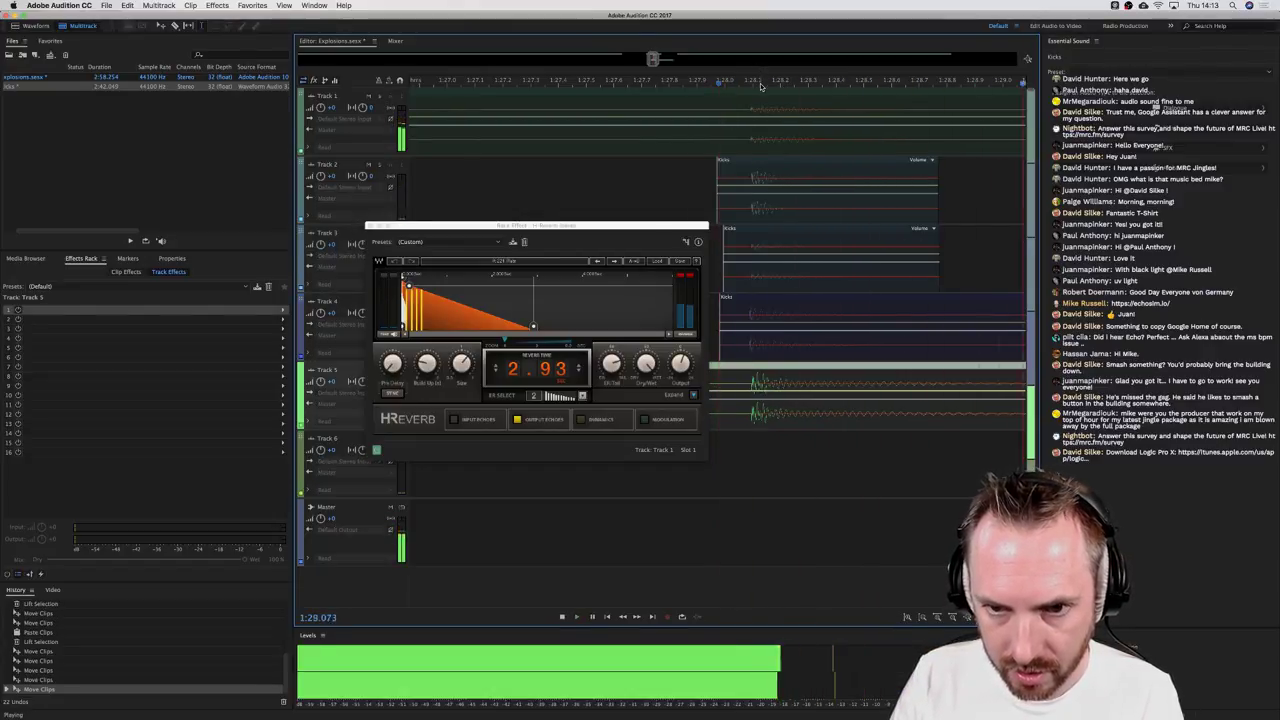
scroll(760, 85, "down", 5)
key("space")
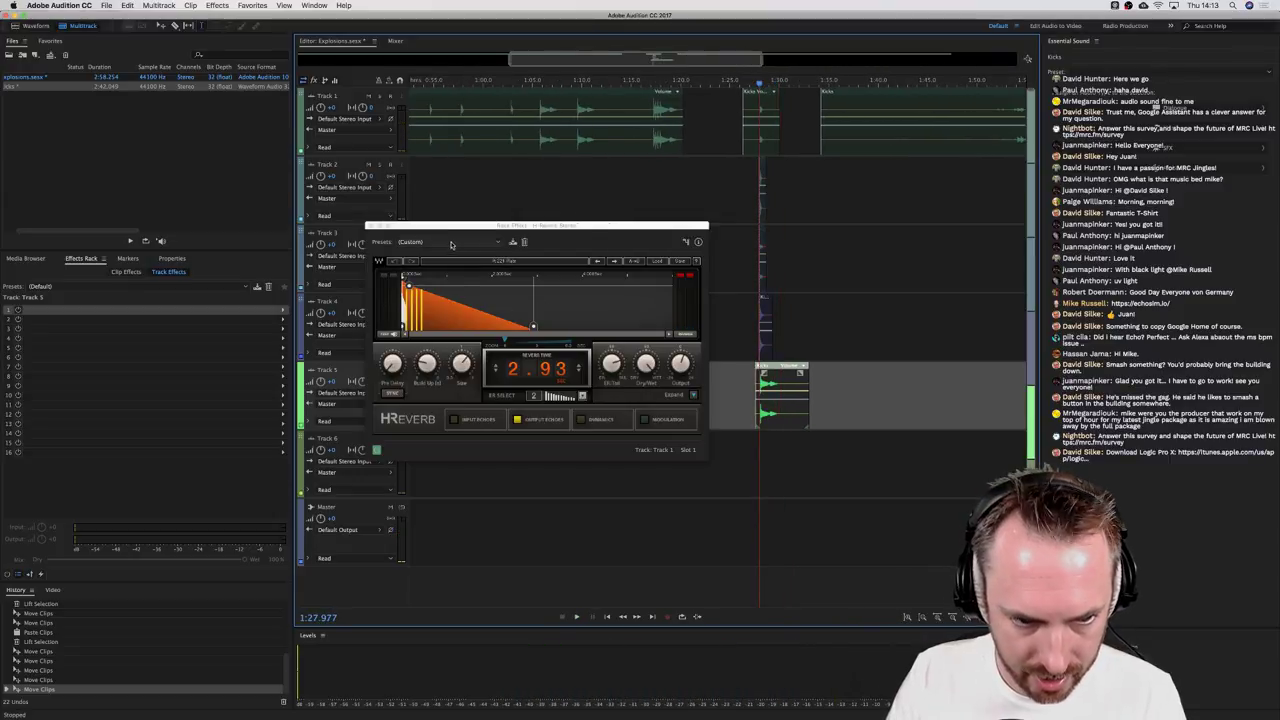
Step: Try the 480 Fat Plate preset in Track 1's H-Reverb and play the layered hit
left_click(451, 244)
left_click(460, 470)
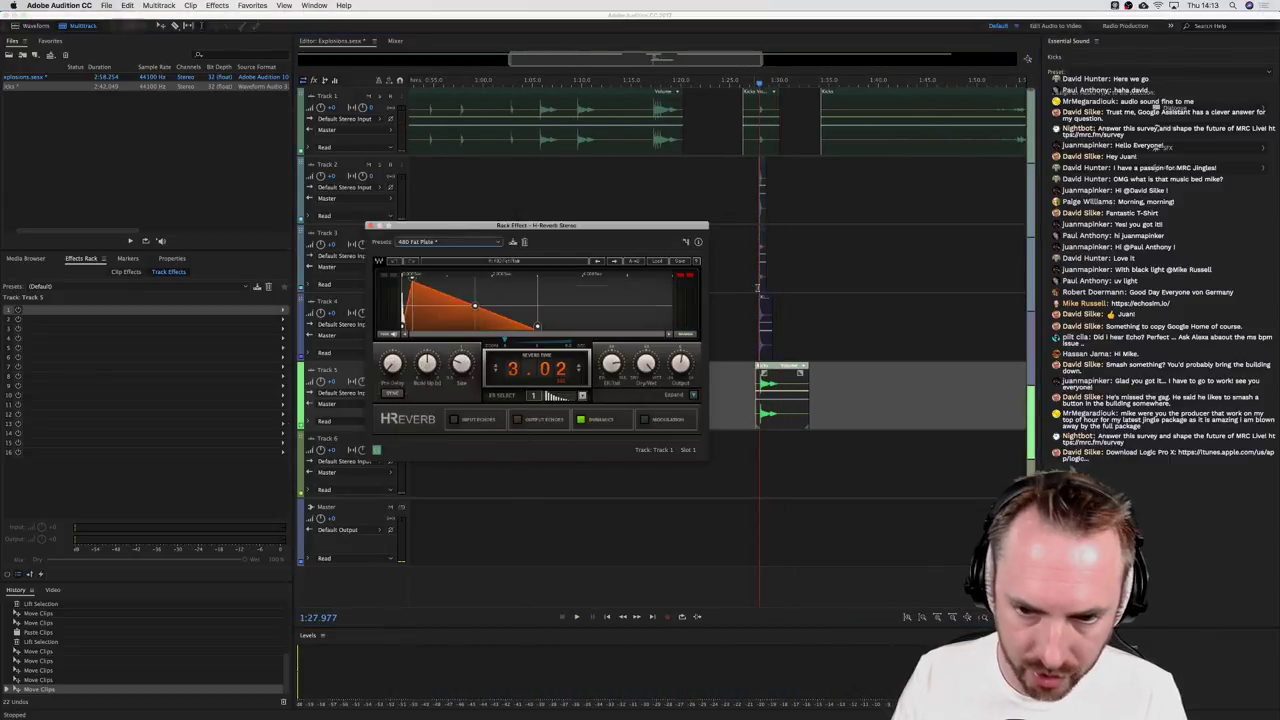
key("space")
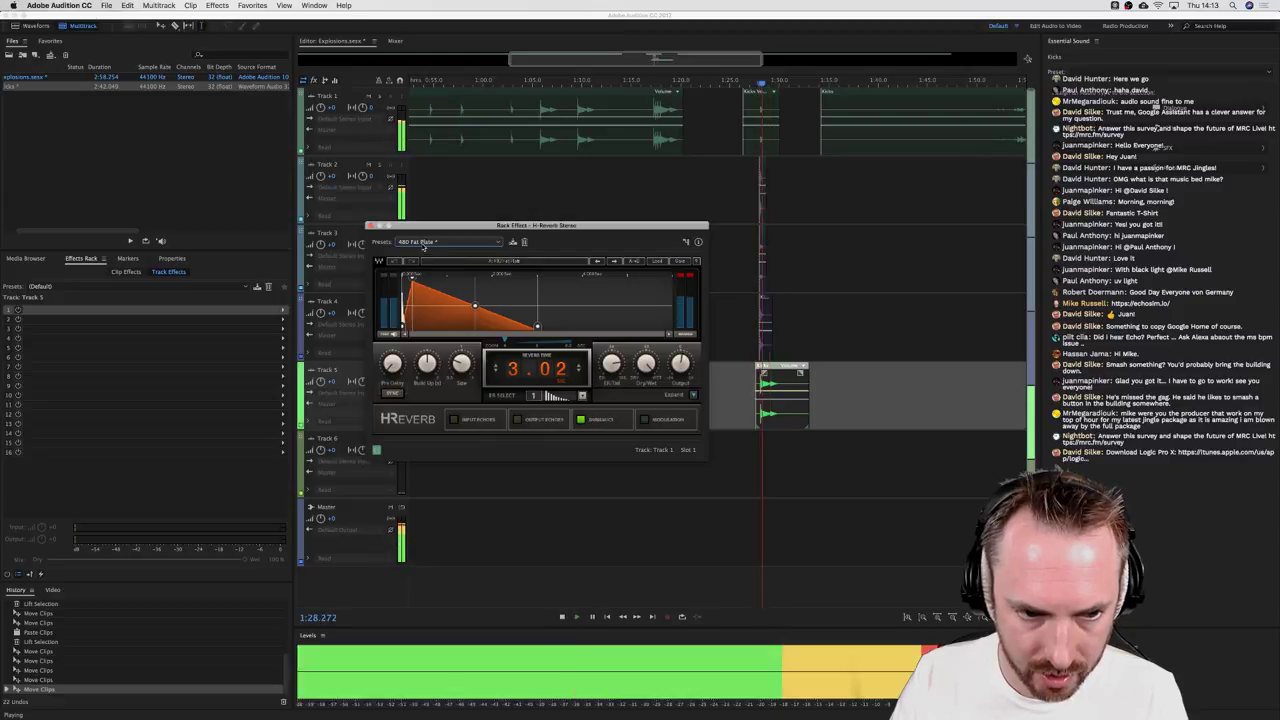
Step: Load the 5000 480 Hall preset in Track 1's H-Reverb and play the layered hit
left_click(425, 243)
left_click(487, 510)
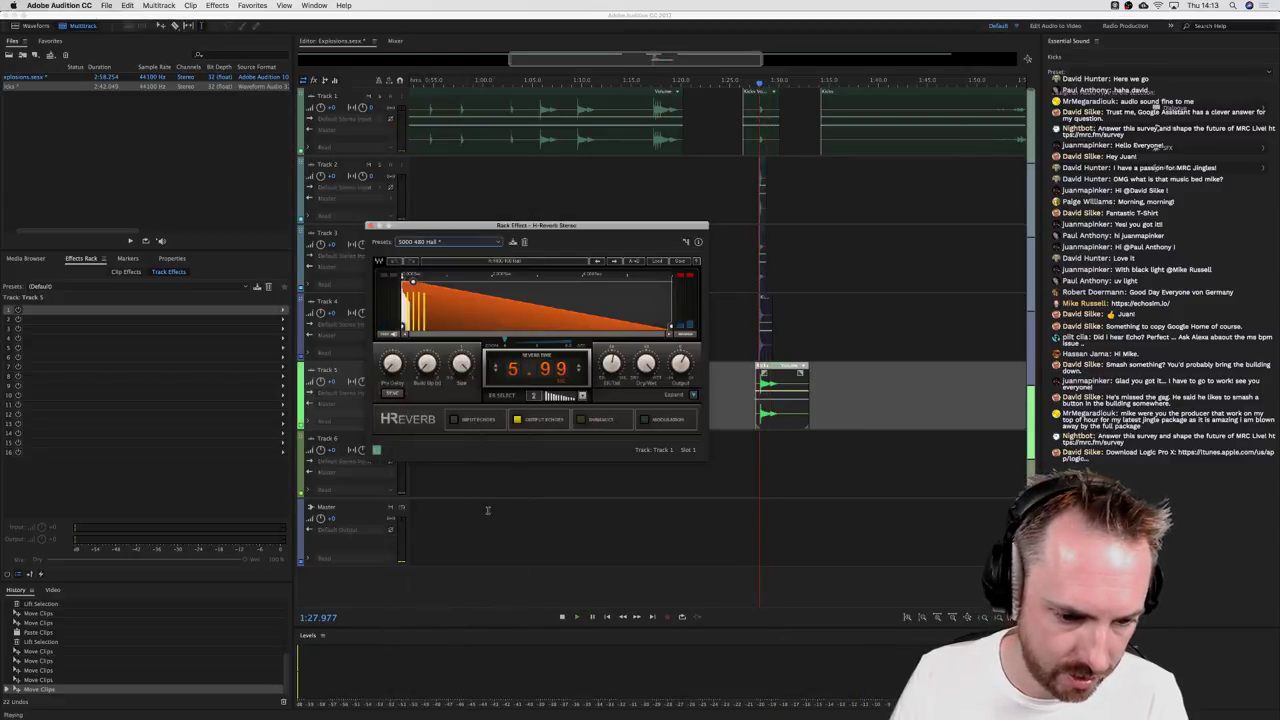
key("space")
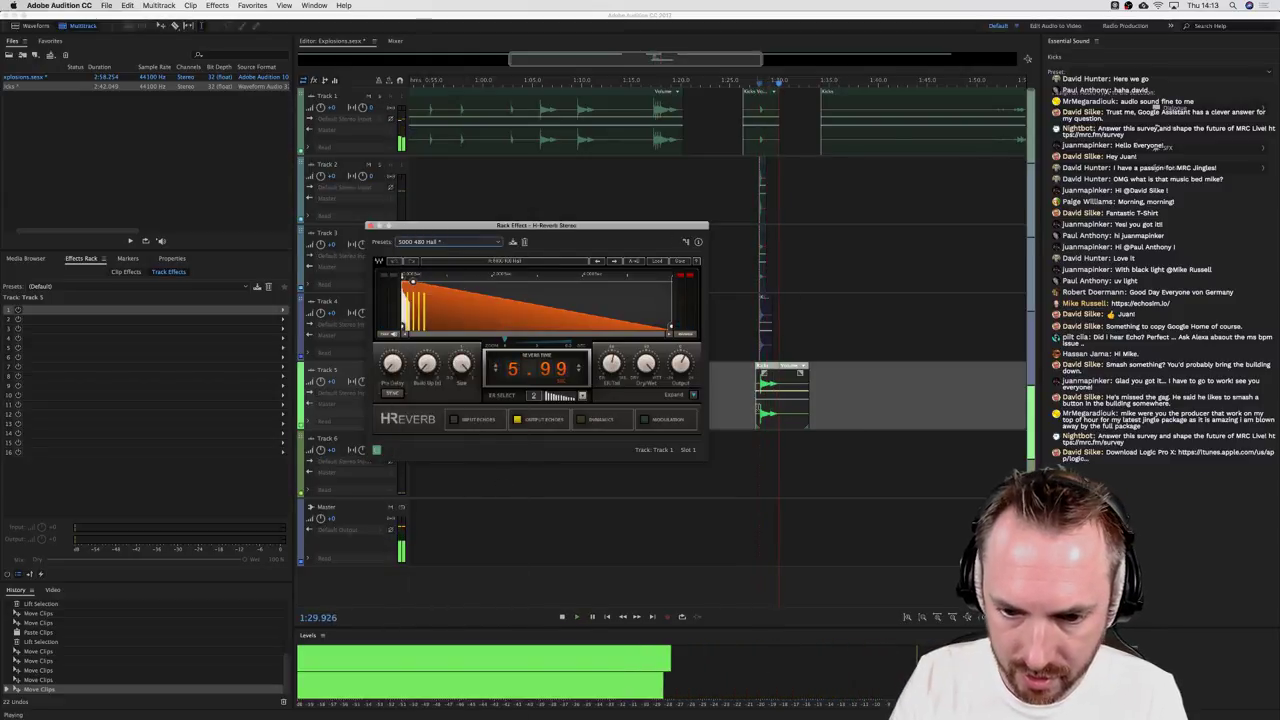
key("space")
Step: Add the Waves H-Reverb Stereo VST3 effect to the first effect slot of Track 5
left_click(748, 395)
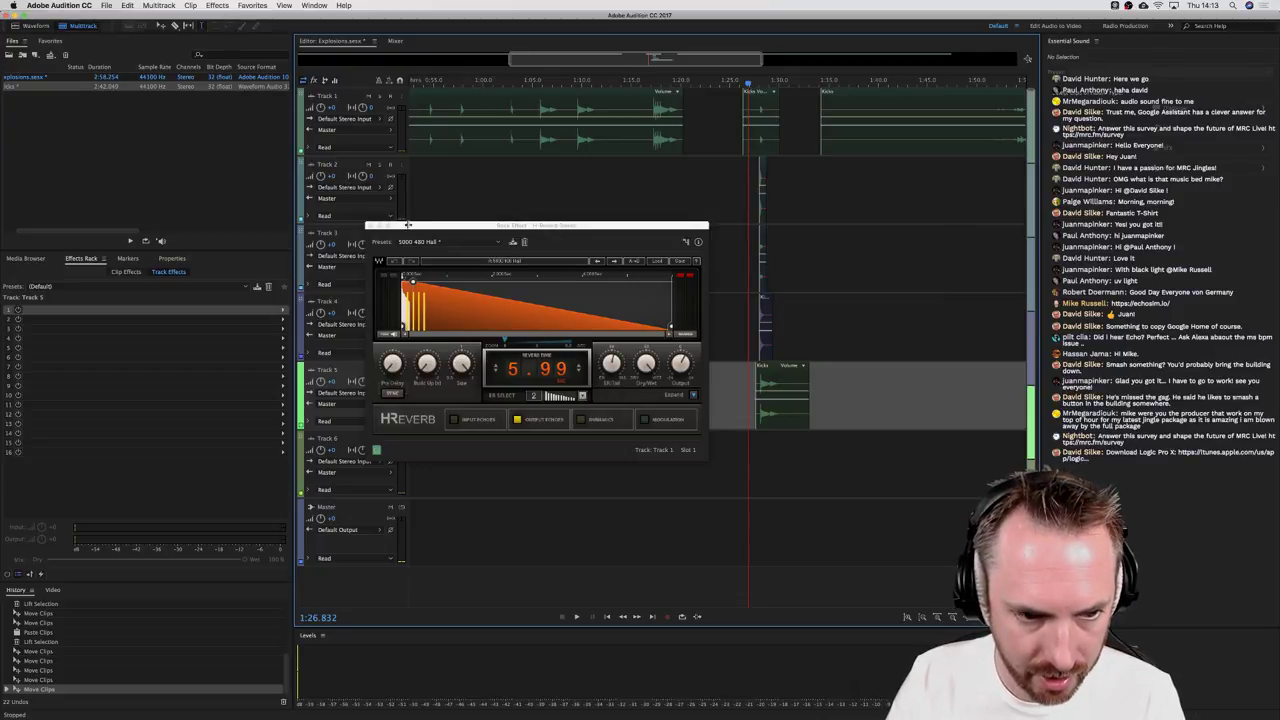
left_click_drag(407, 225, 529, 201)
left_click(270, 311)
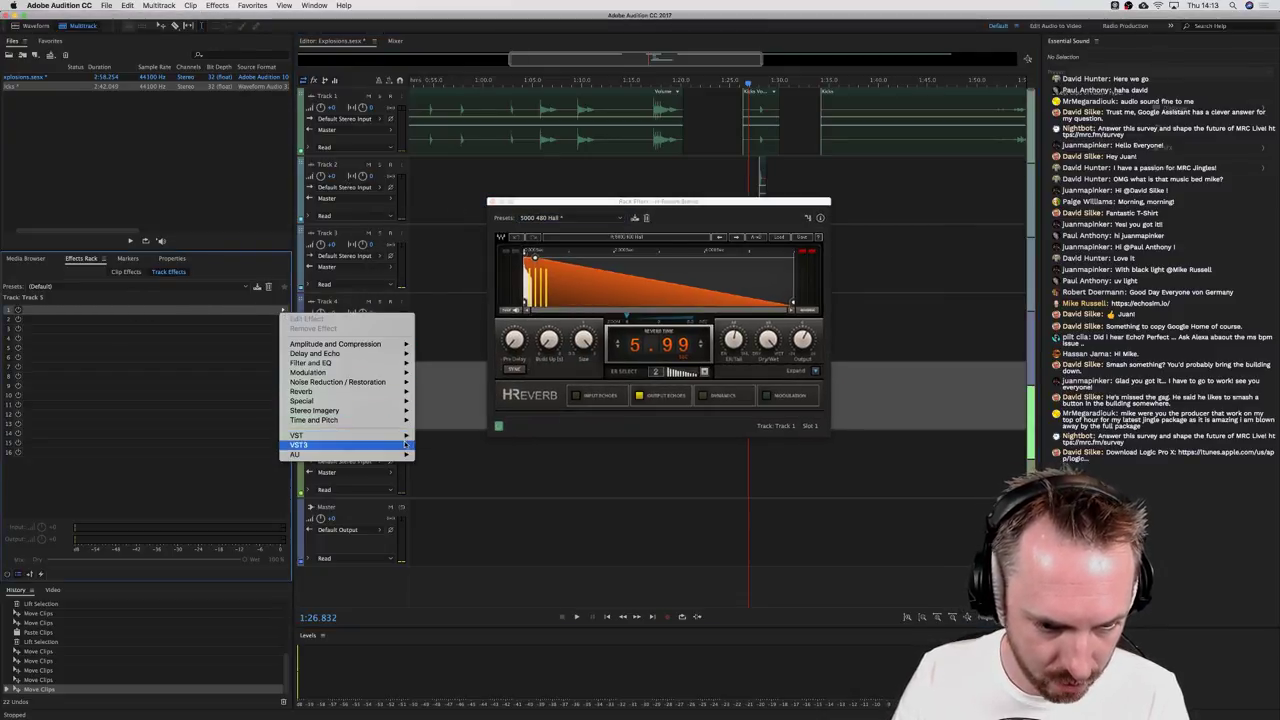
mouse_move(300, 444)
mouse_move(453, 550)
mouse_move(515, 549)
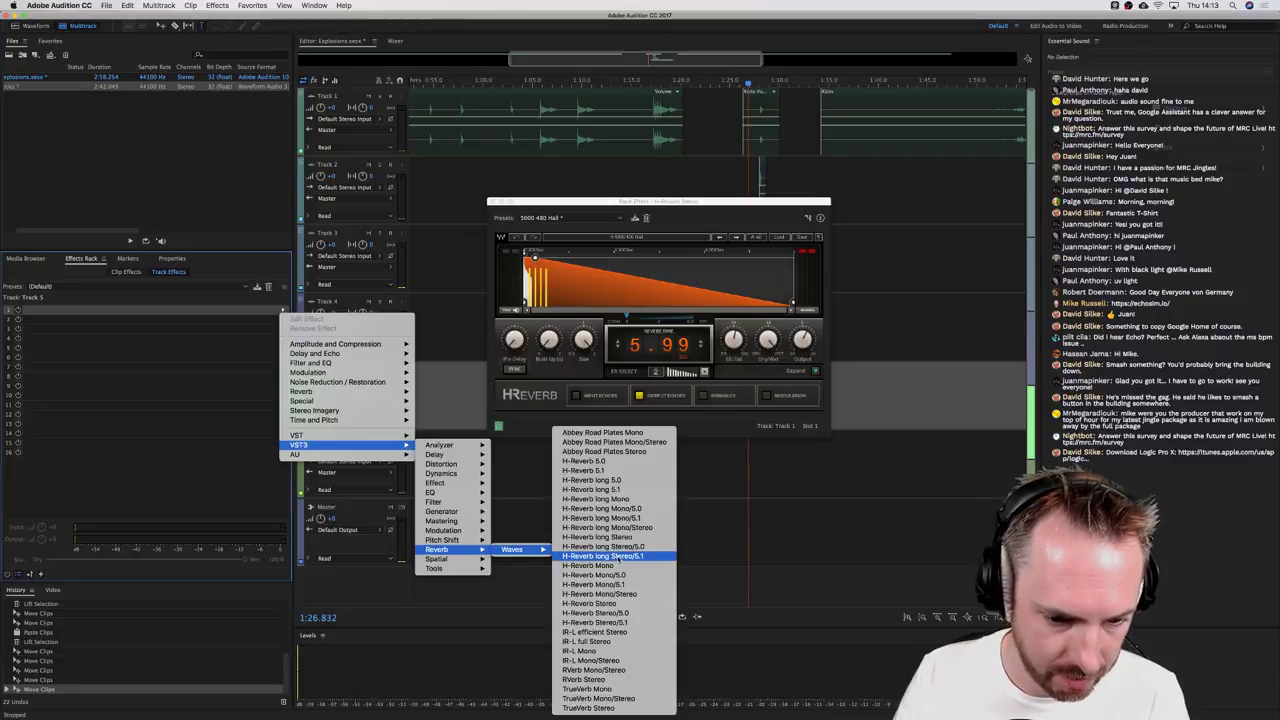
left_click(612, 603)
Step: Try the Gtr Skank preset in Track 5's H-Reverb and play Track 5 soloed
key("space")
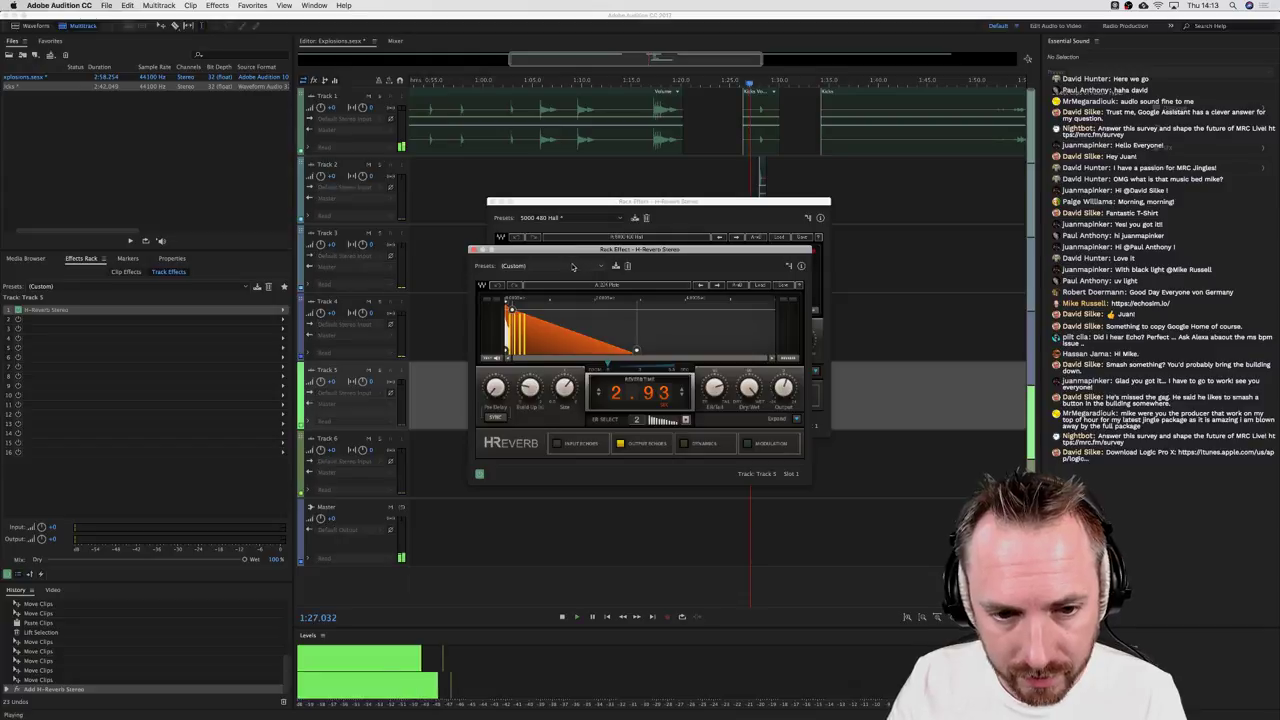
left_click(569, 268)
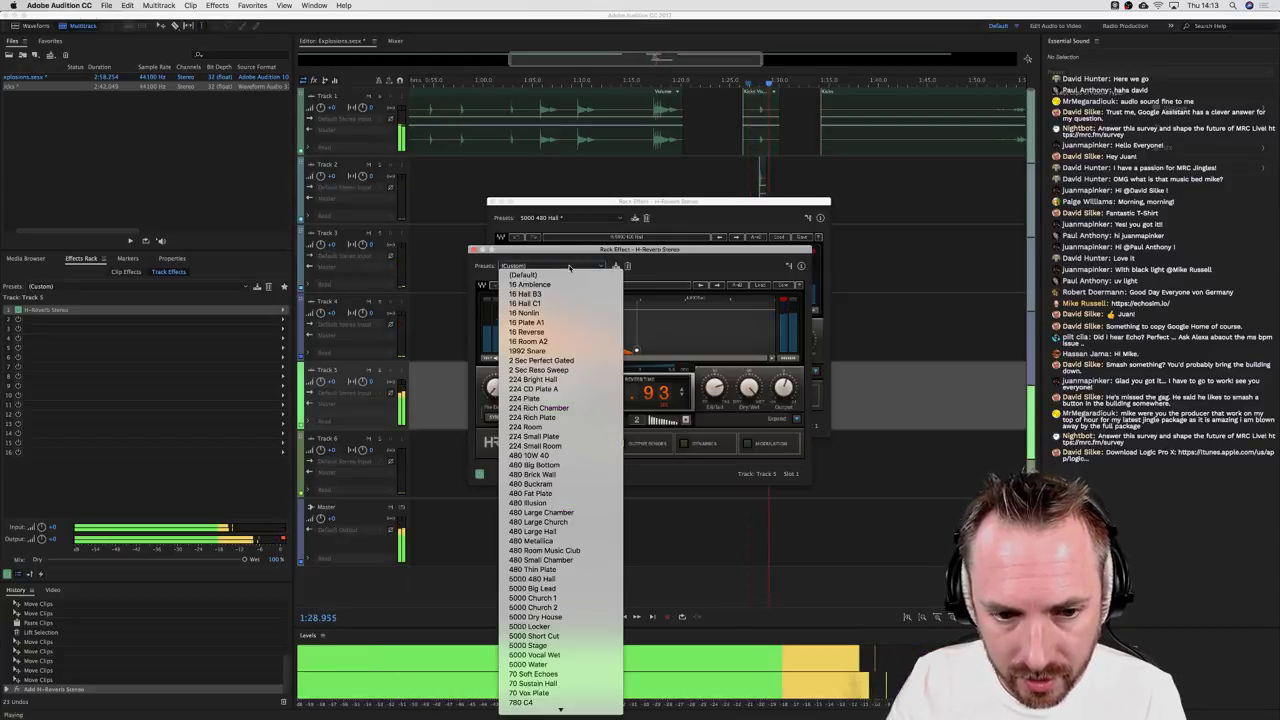
scroll(560, 560, "down", 3)
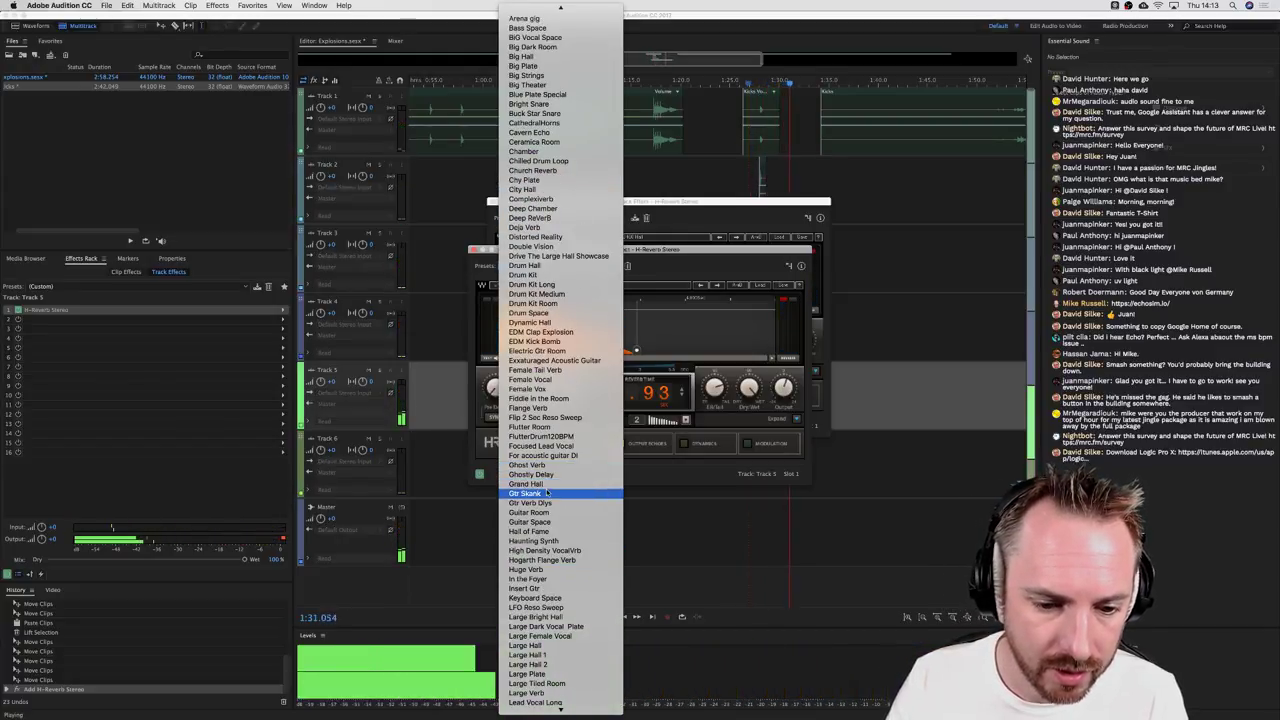
left_click(528, 493)
key("space")
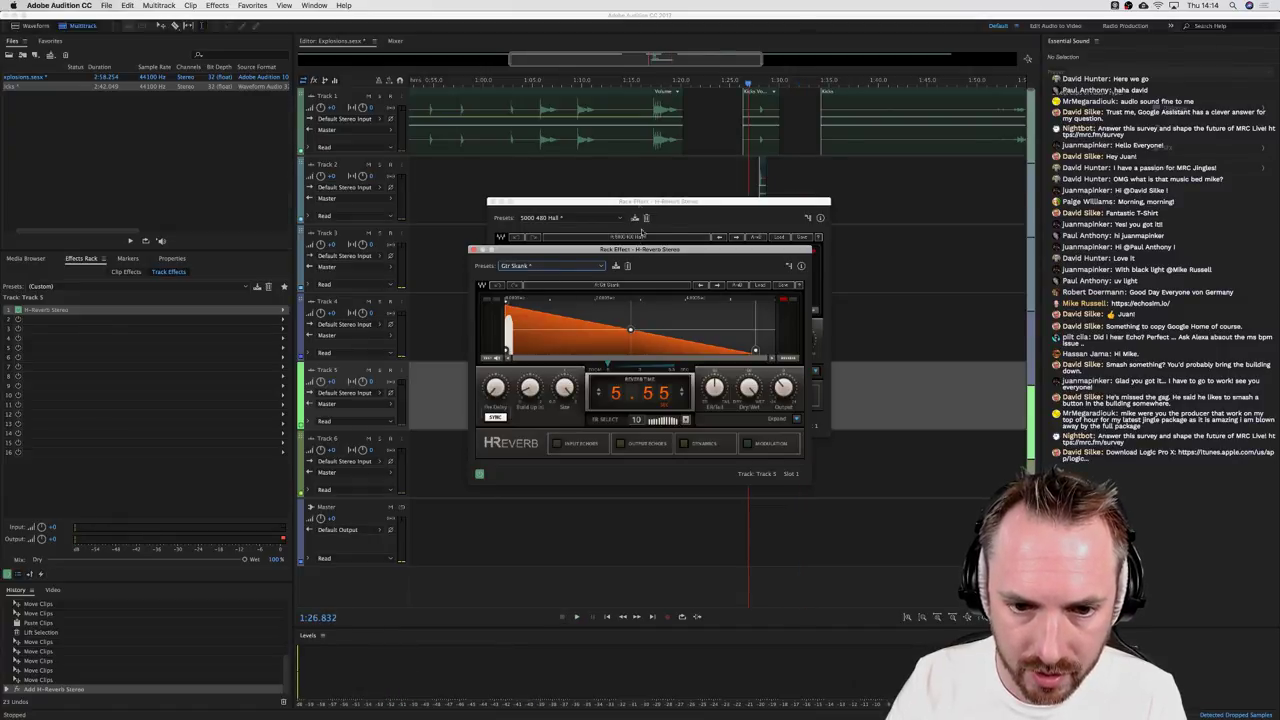
left_click(379, 372)
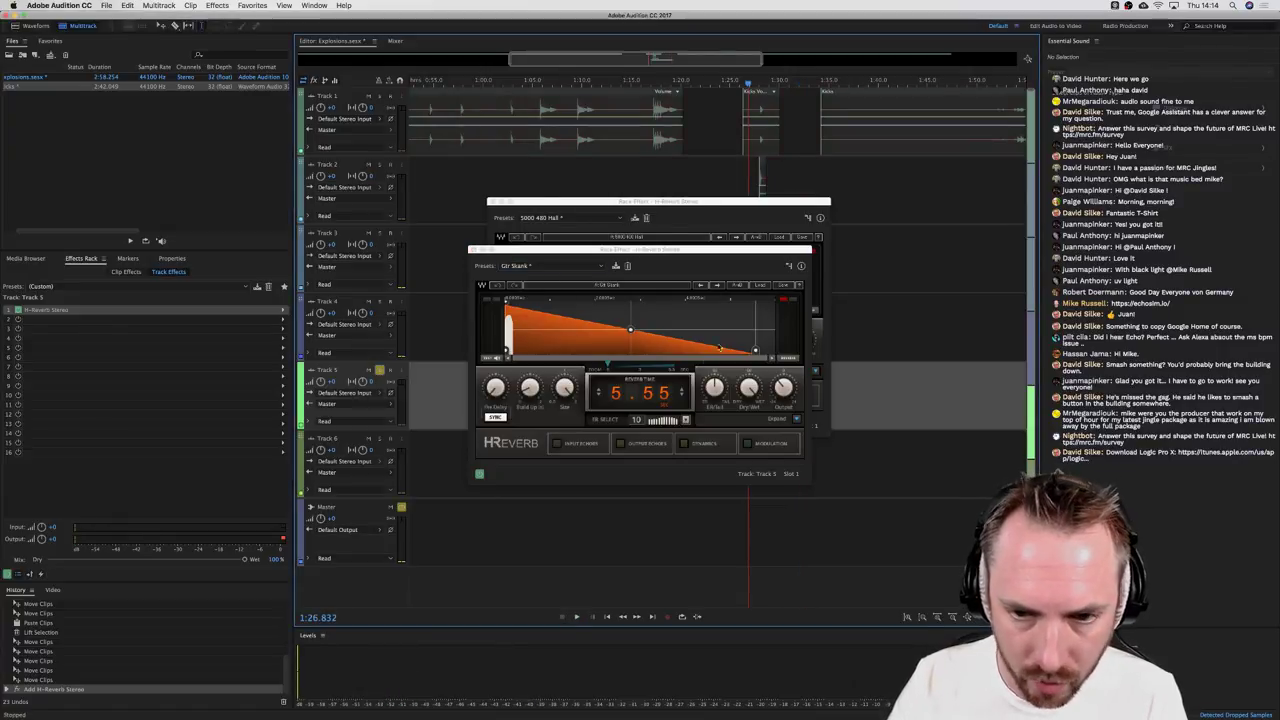
key("space")
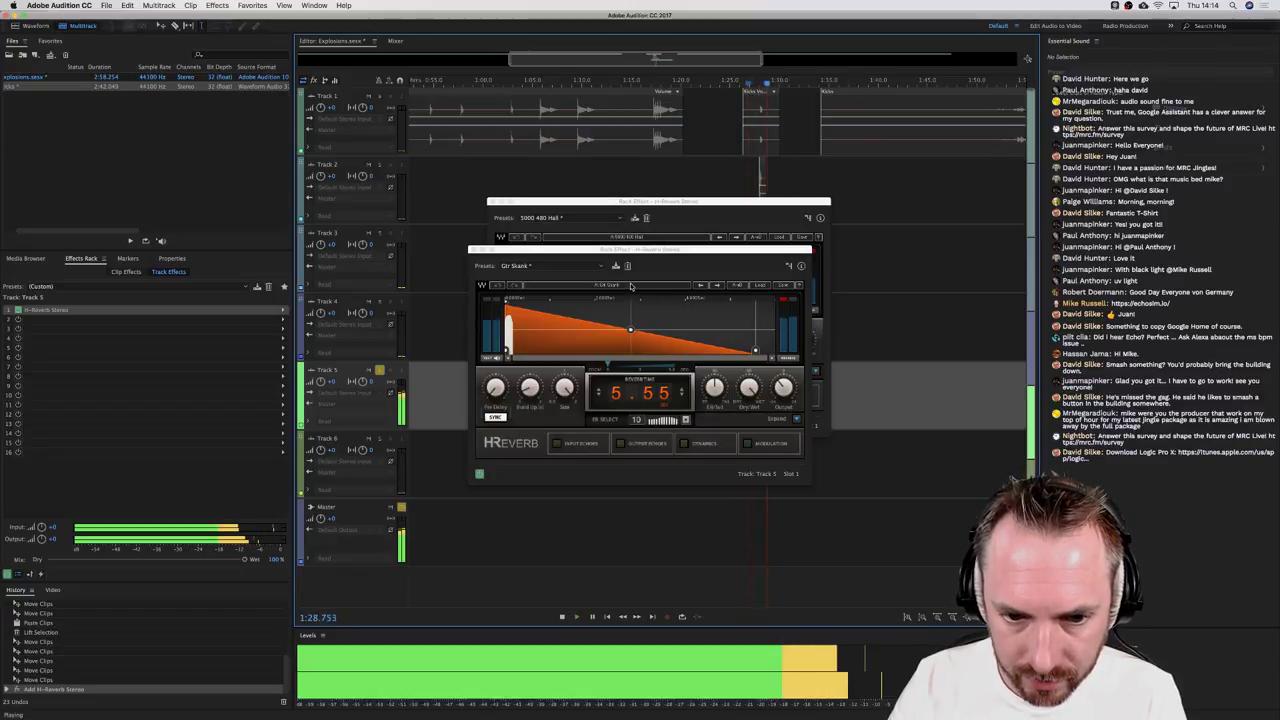
key("space")
Step: Load the Ambience preset in Track 5's H-Reverb, play the result and close the effect windows
left_click(555, 266)
scroll(561, 513, "down", 5)
left_click(561, 512)
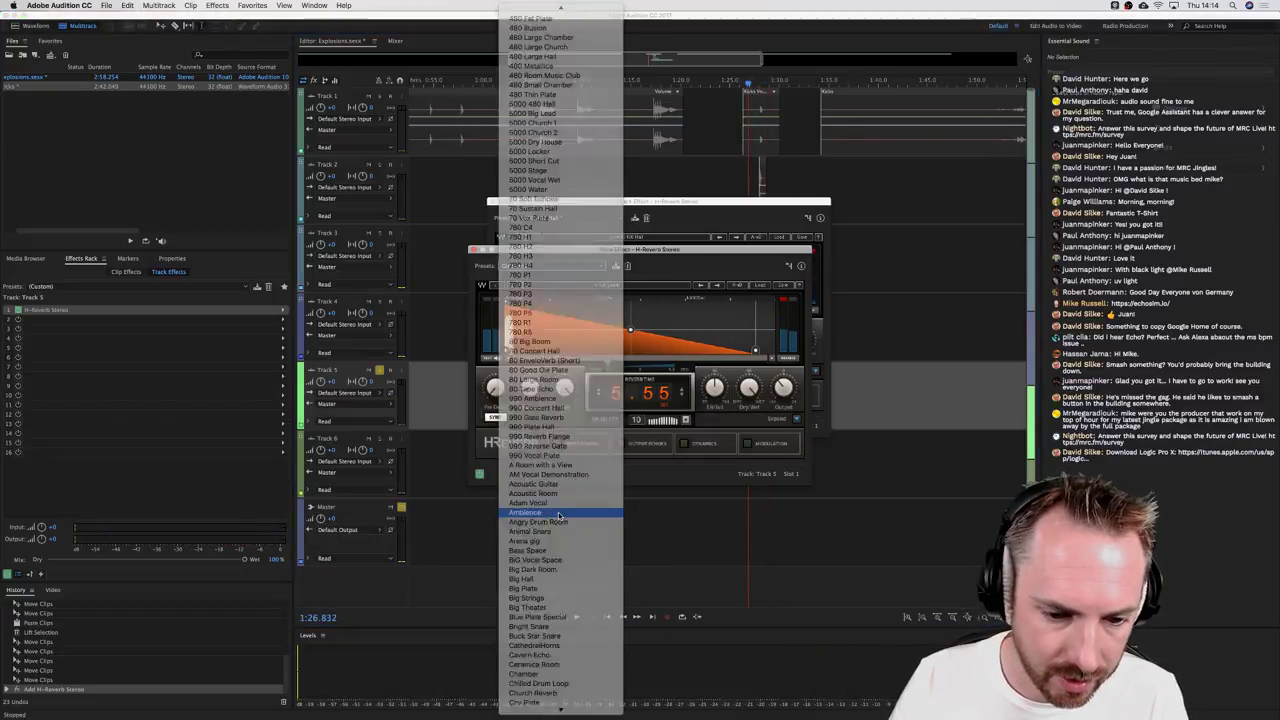
key("space")
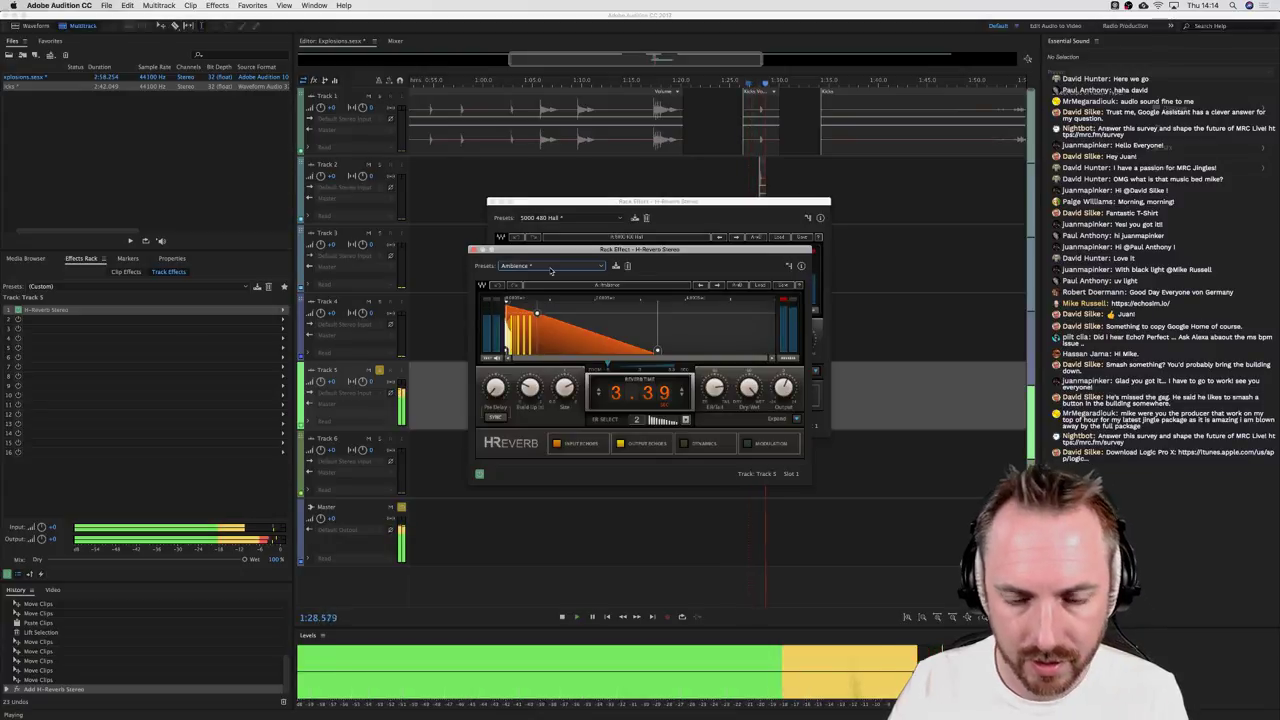
key("space")
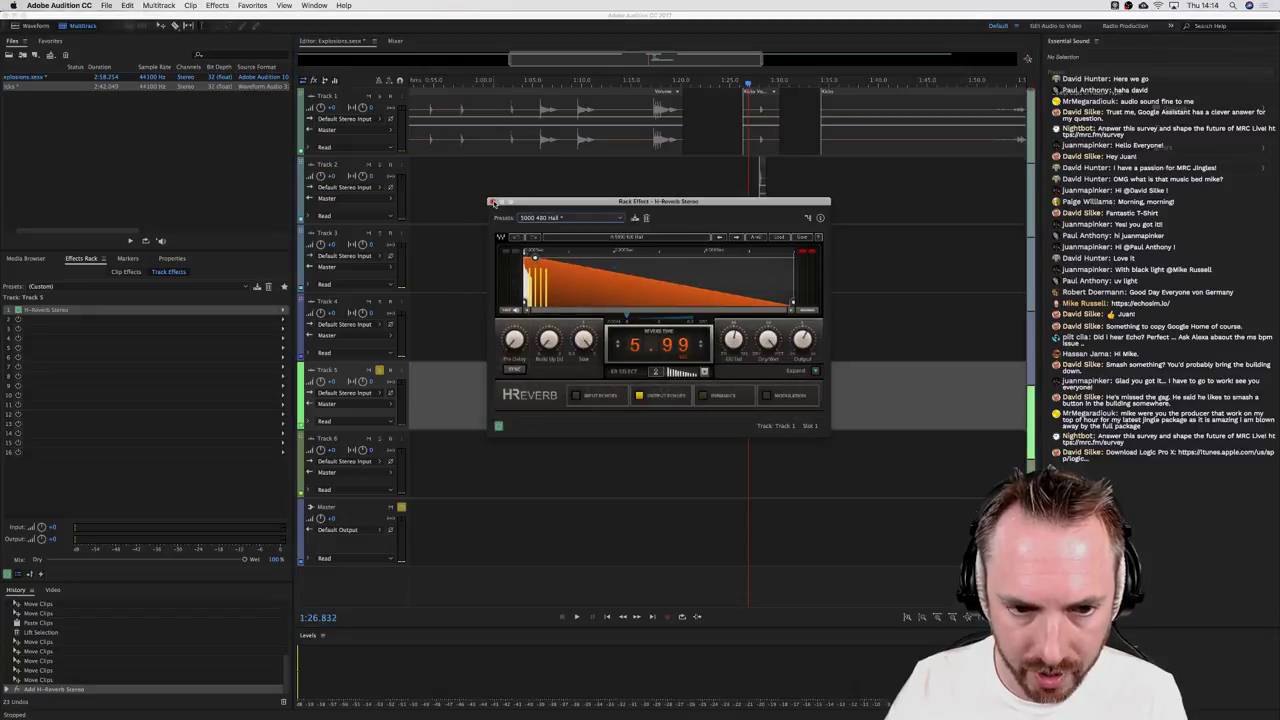
left_click(491, 202)
Step: Select about 3.7 seconds from 1:27.858 across the layered explosion, and play it with Track 5 unsoloed
left_click_drag(760, 137, 793, 137)
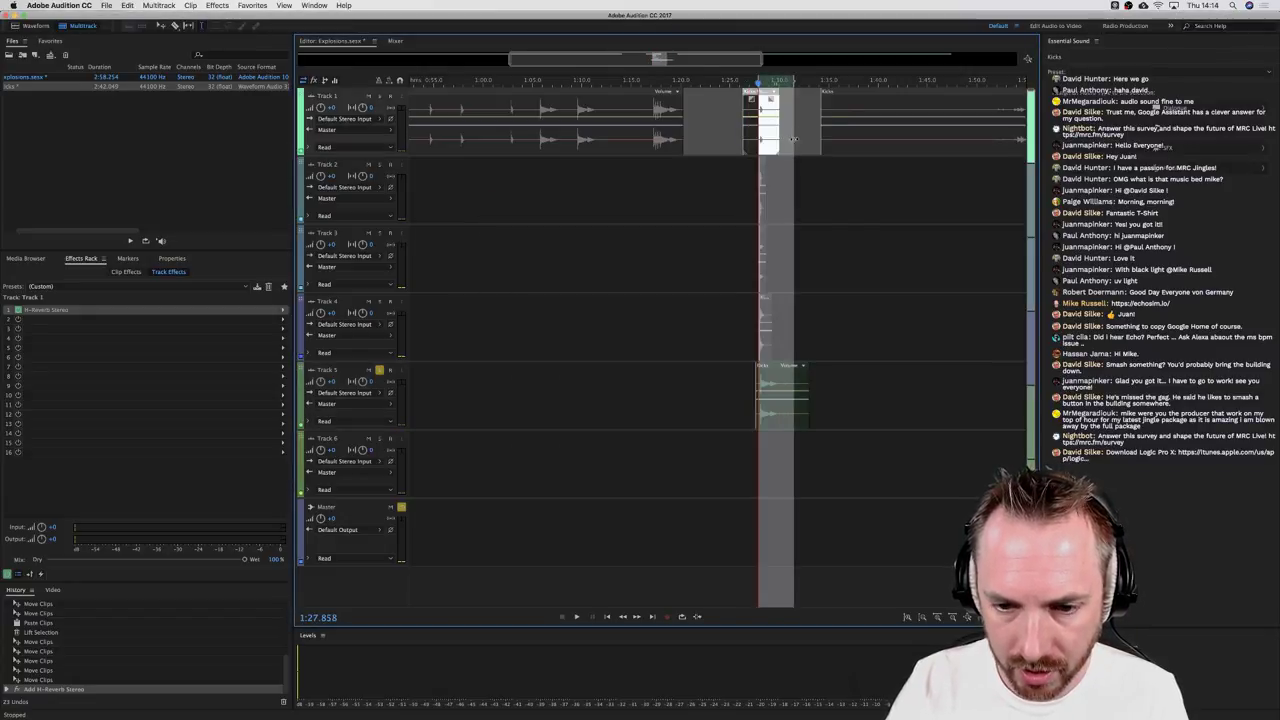
scroll(768, 80, "up", 5)
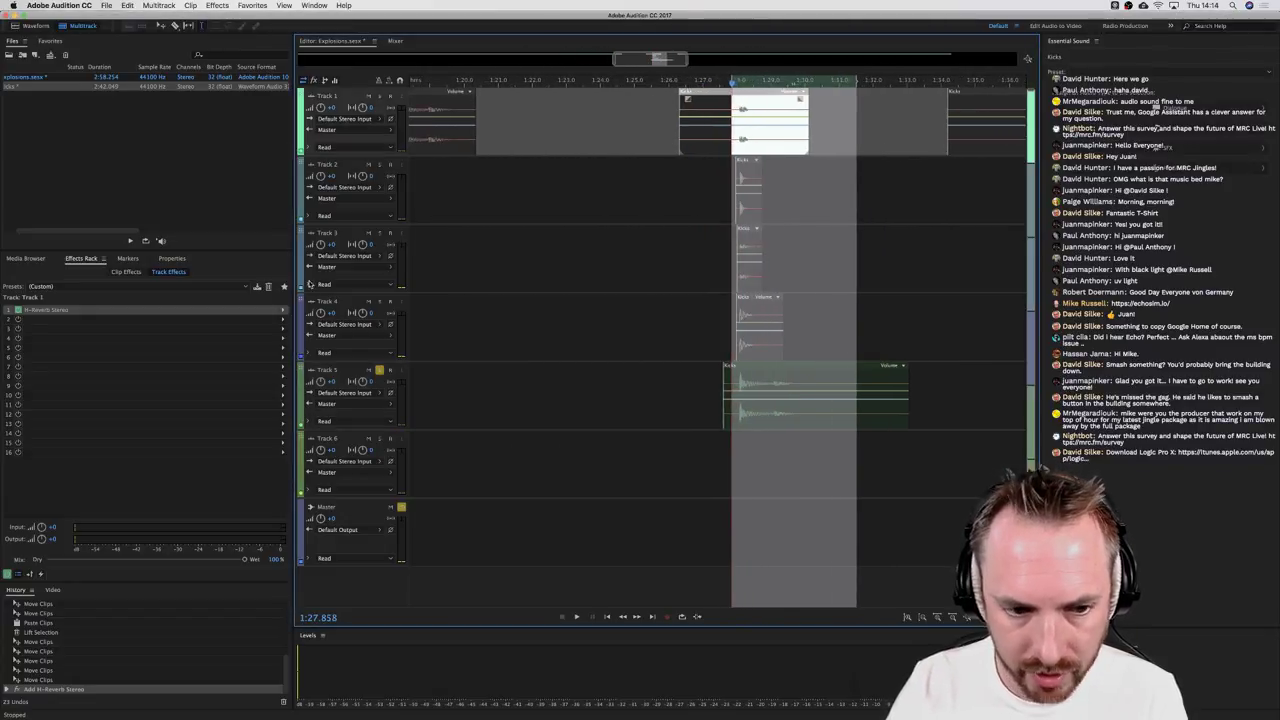
left_click(398, 368)
key("space")
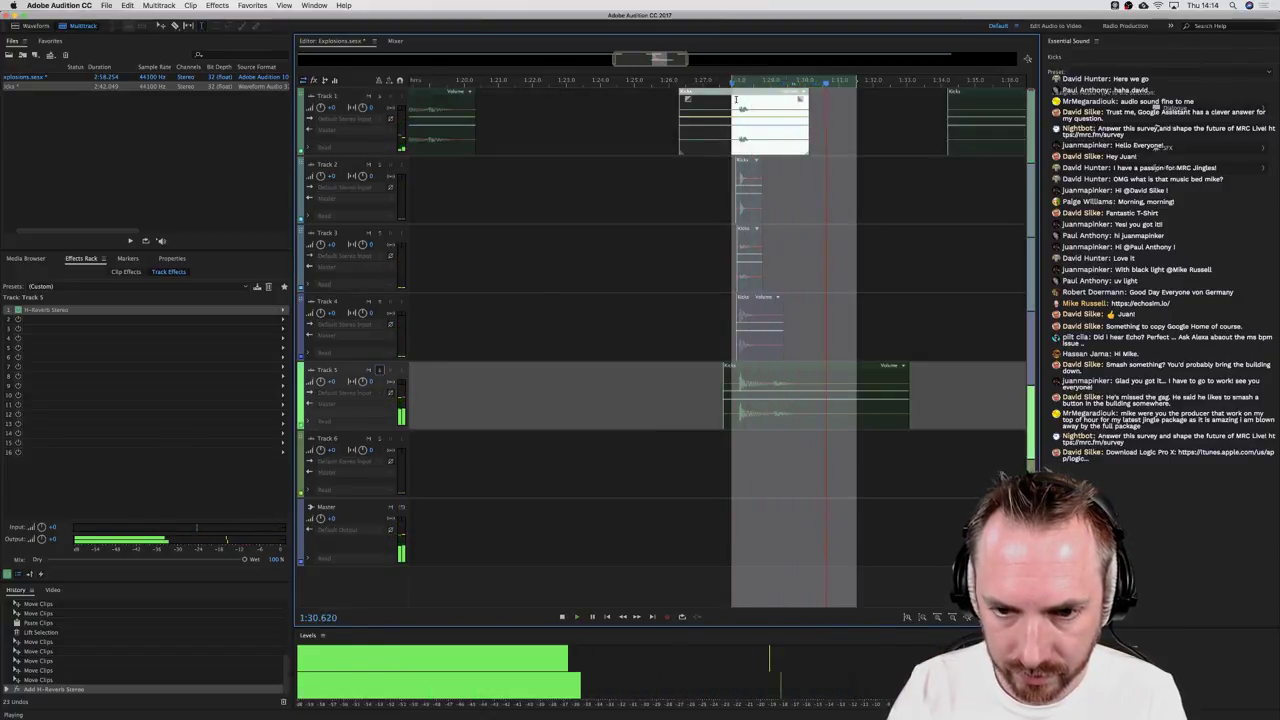
key("space")
Step: Mix down the selected time range of the session to a new file and play it
scroll(738, 92, "up", 3)
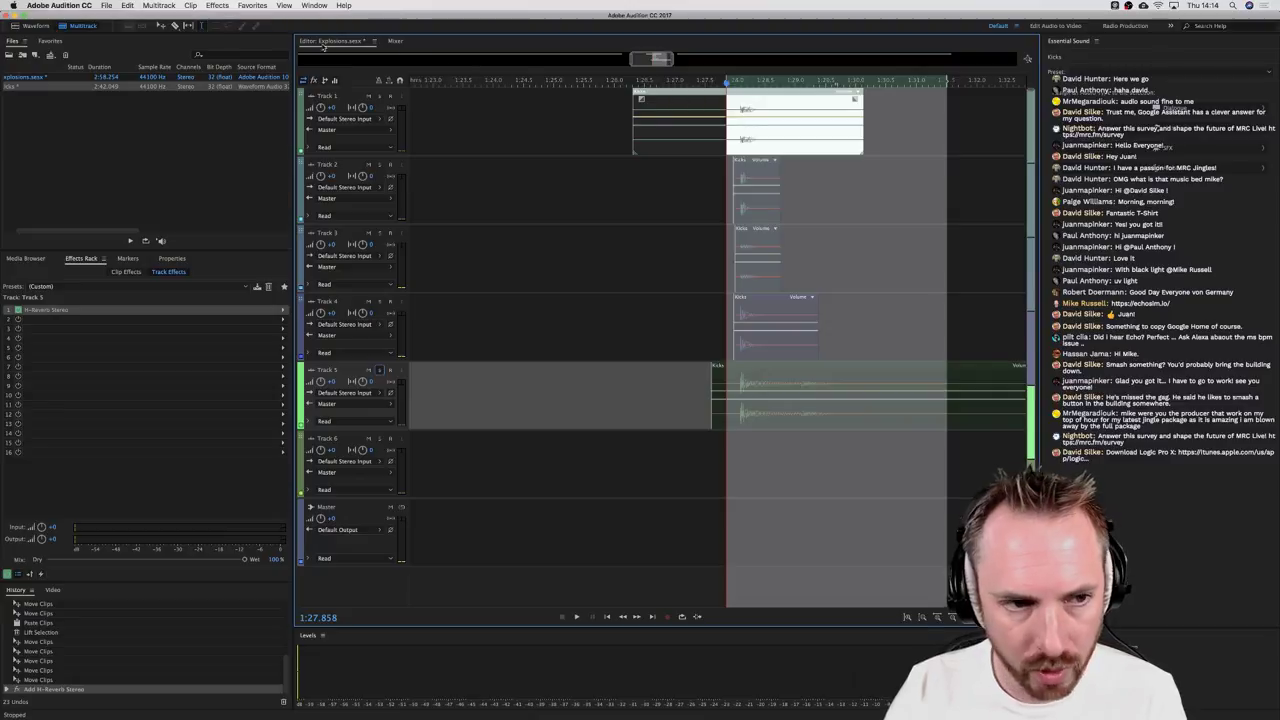
left_click(162, 6)
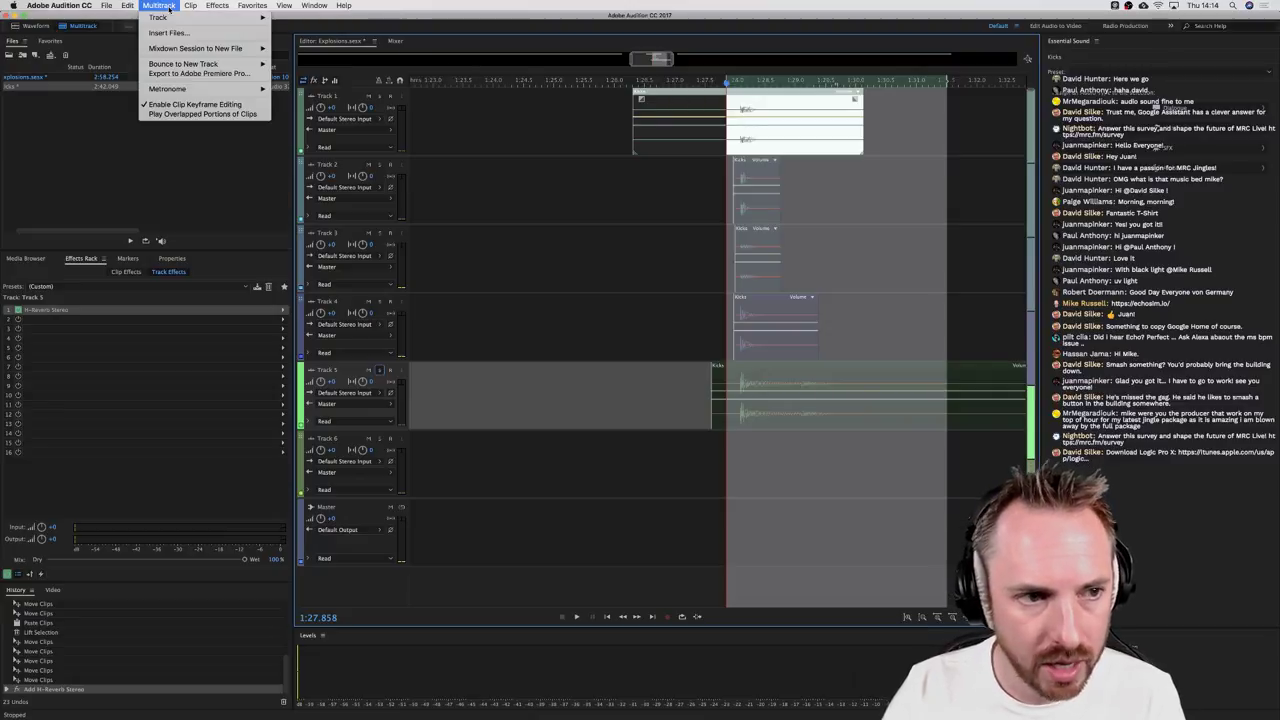
mouse_move(228, 50)
left_click(314, 48)
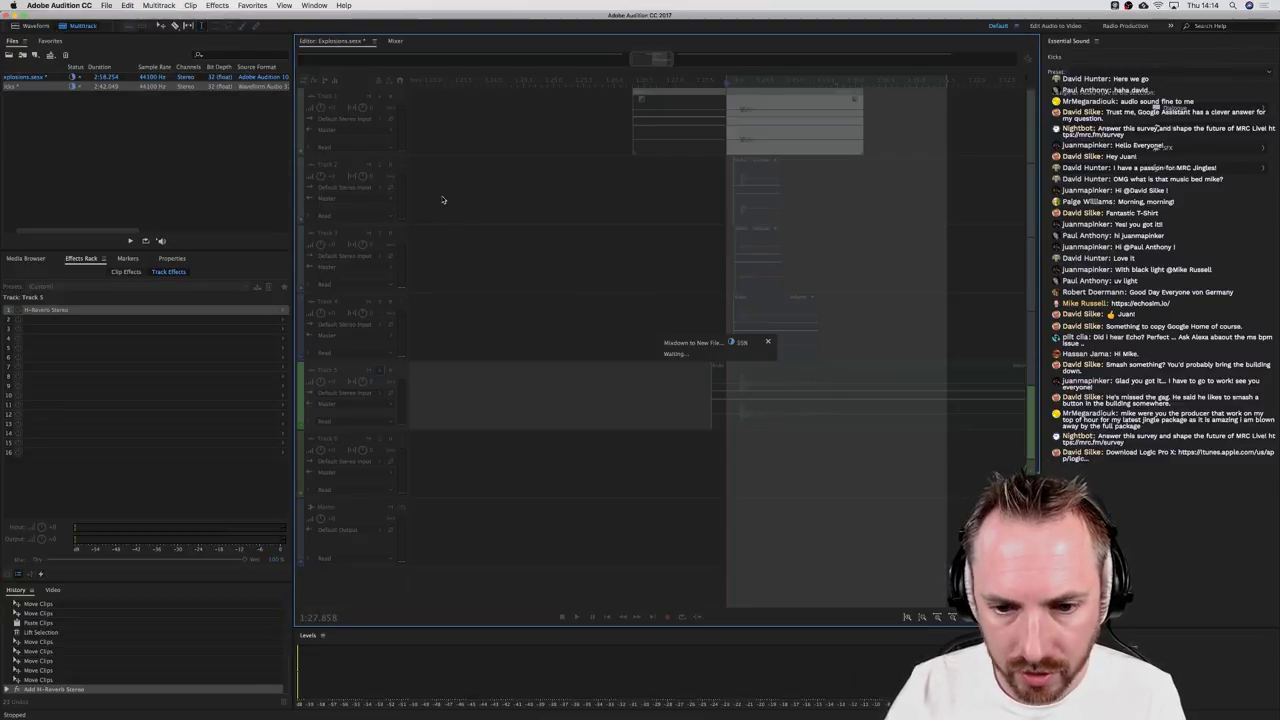
key("space")
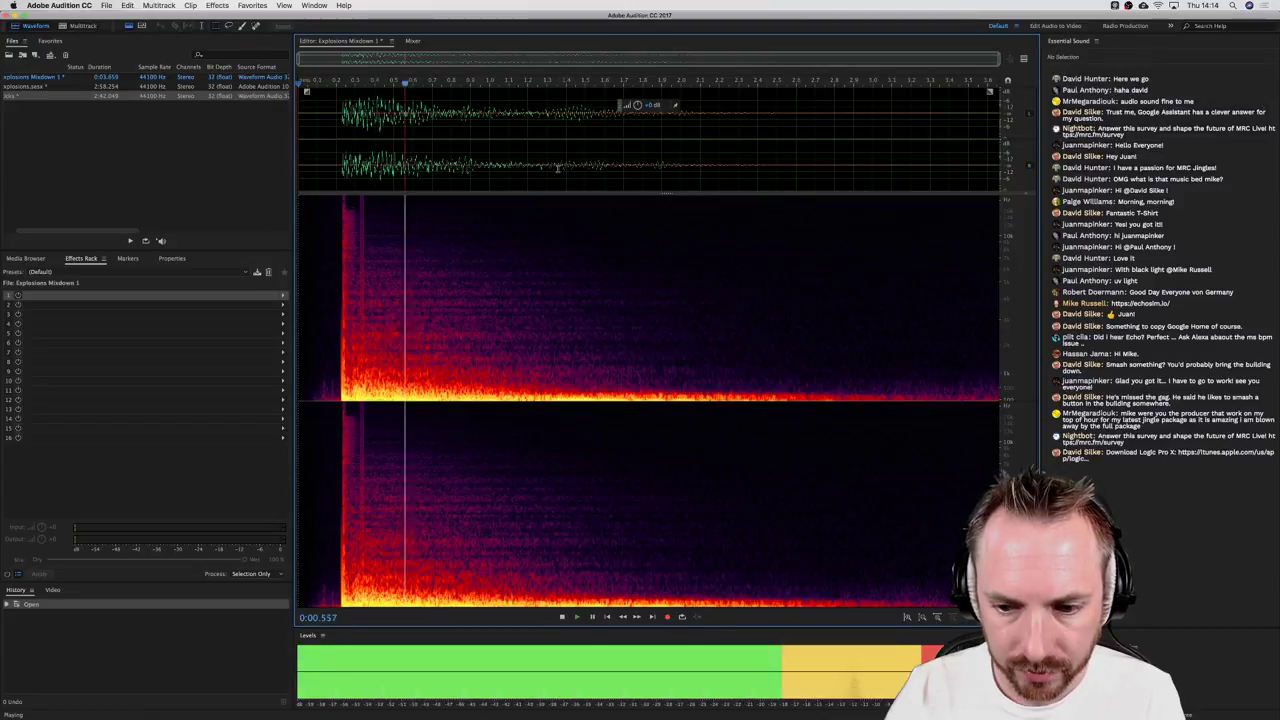
Step: Return to the multitrack session and move the last Track 1 clip further along the timeline, starting at about 1:41
left_click(82, 26)
scroll(795, 82, "down", 4)
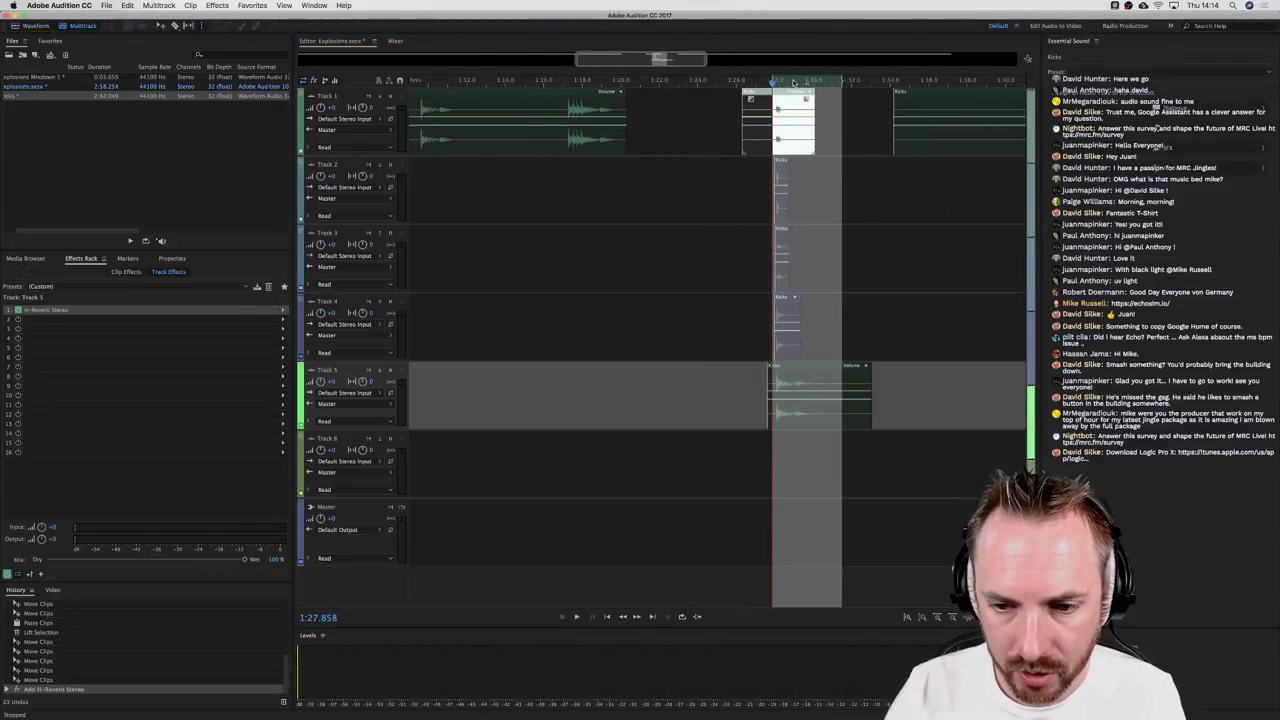
left_click(993, 138)
left_click_drag(989, 134, 993, 134)
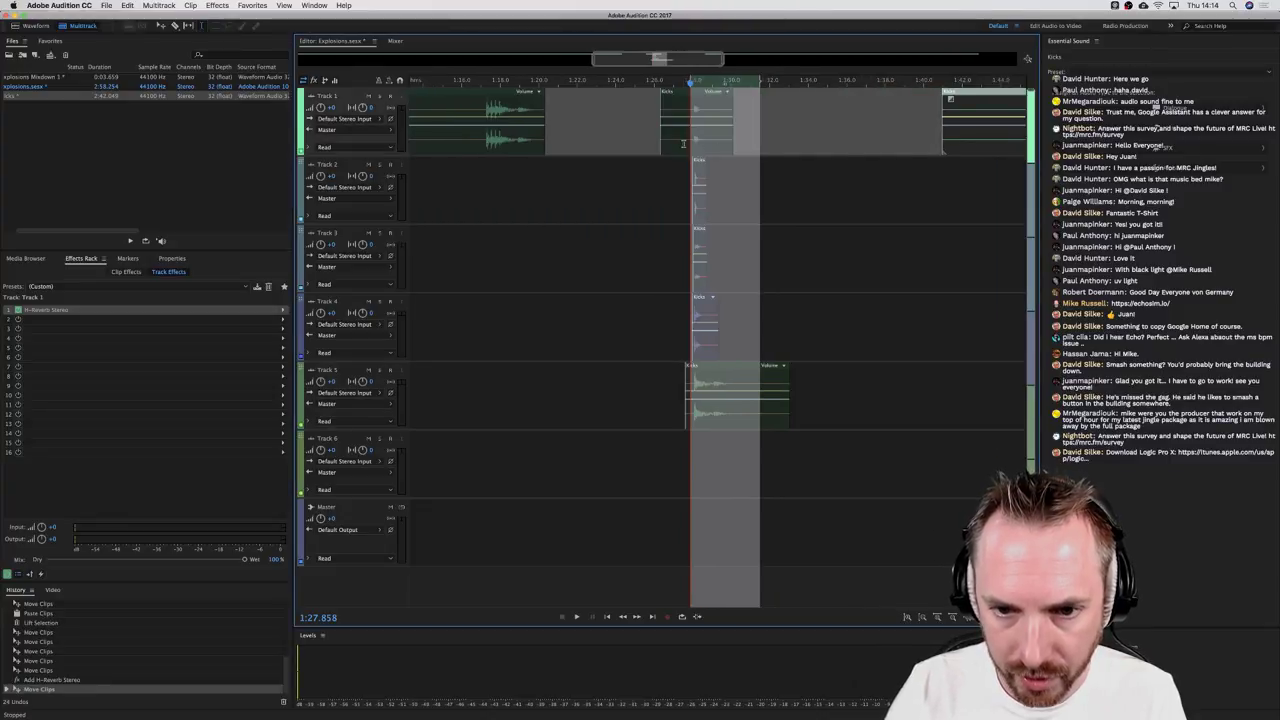
Step: Select a time range from 1:27.969 across the explosion, and pan Track 2 to about L10, Track 3 to about R42 and Track 4 to L40
left_click_drag(689, 141, 868, 146)
left_click(363, 199)
left_click(367, 248)
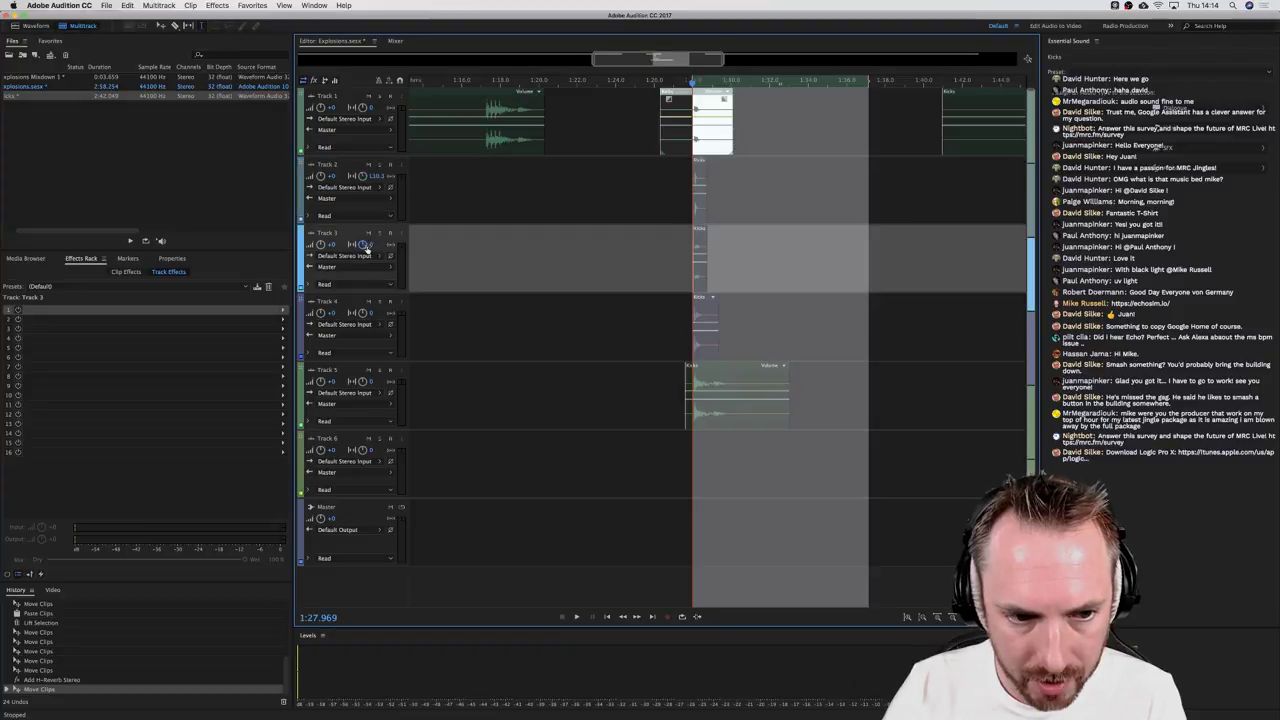
left_click_drag(362, 312, 345, 314)
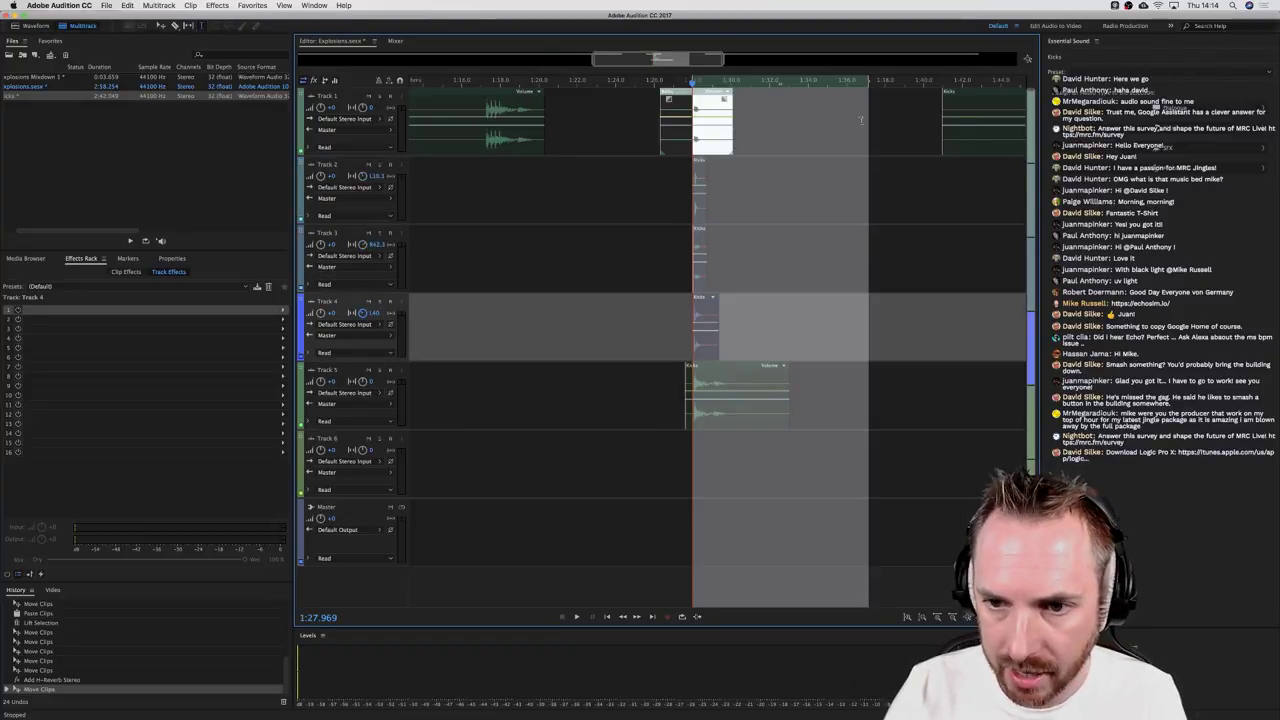
Step: Extend the time selection to just before the last Track 1 clip, and mix that range down to a new file
left_click_drag(869, 121, 938, 125)
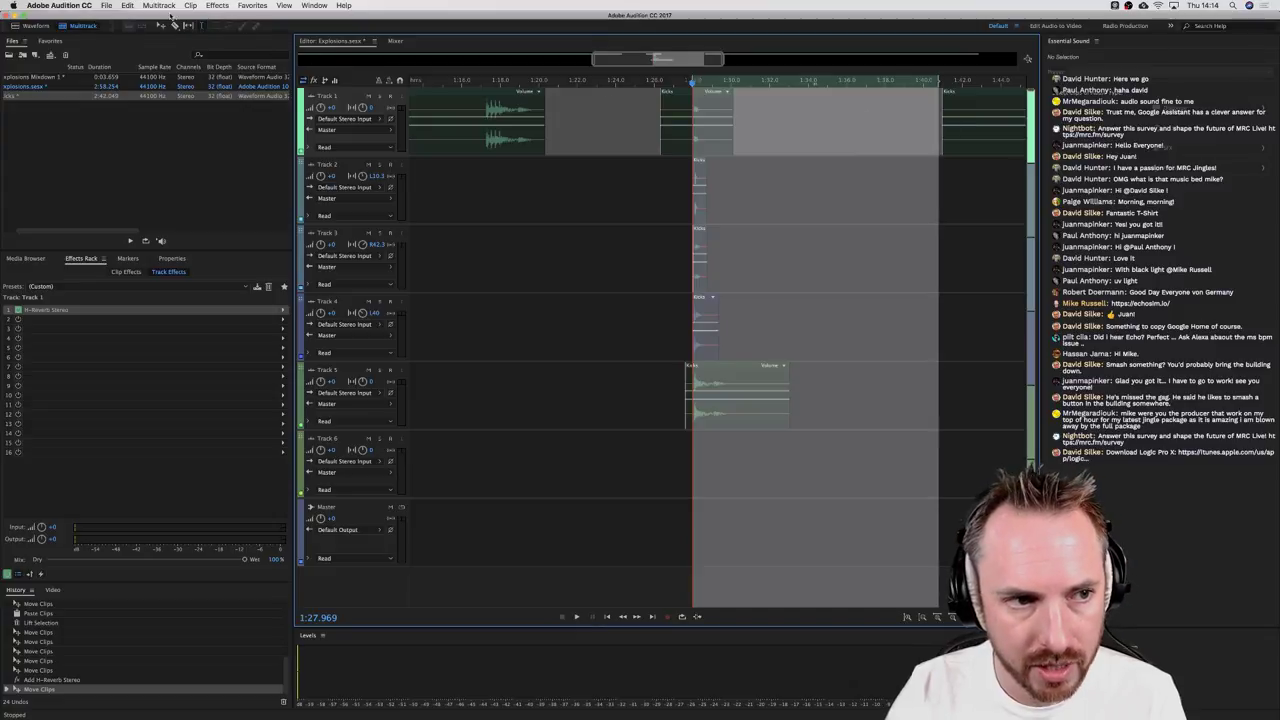
left_click(162, 6)
mouse_move(214, 49)
left_click(300, 49)
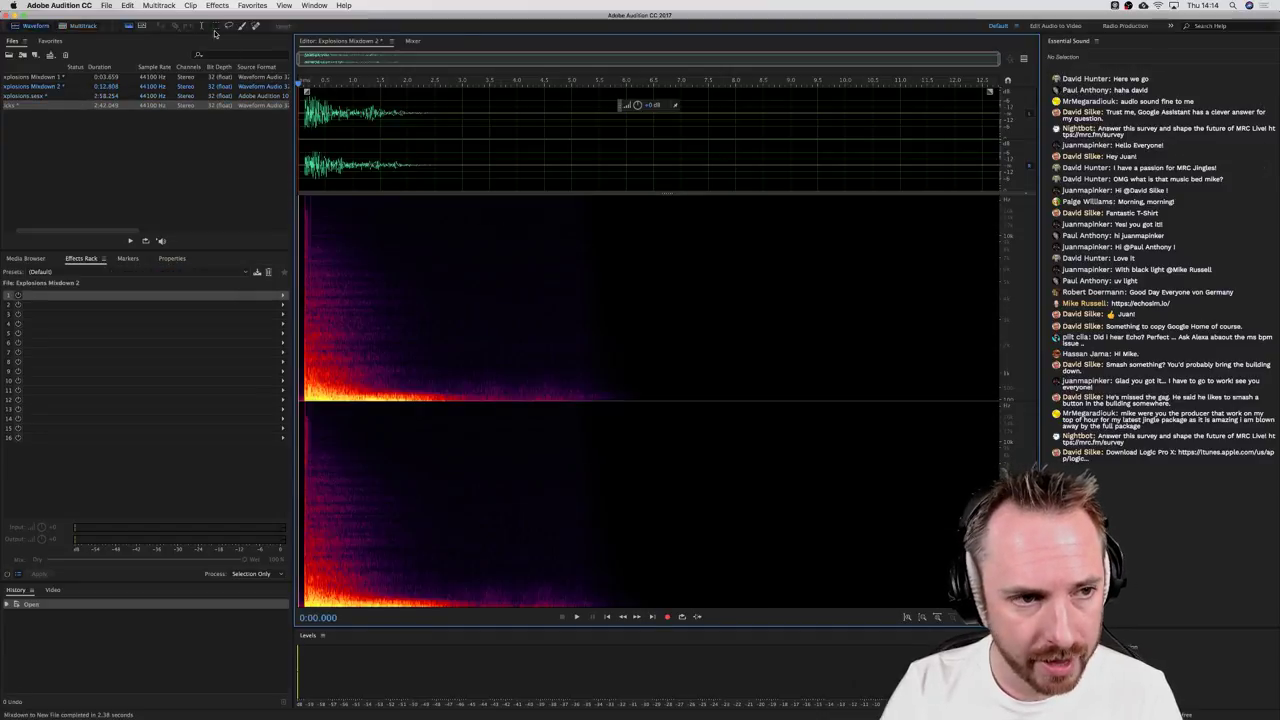
Step: Add a Distortion effect to the second explosion mixdown, load its GreenRoom-Angus preset and play the result
left_click(51, 299)
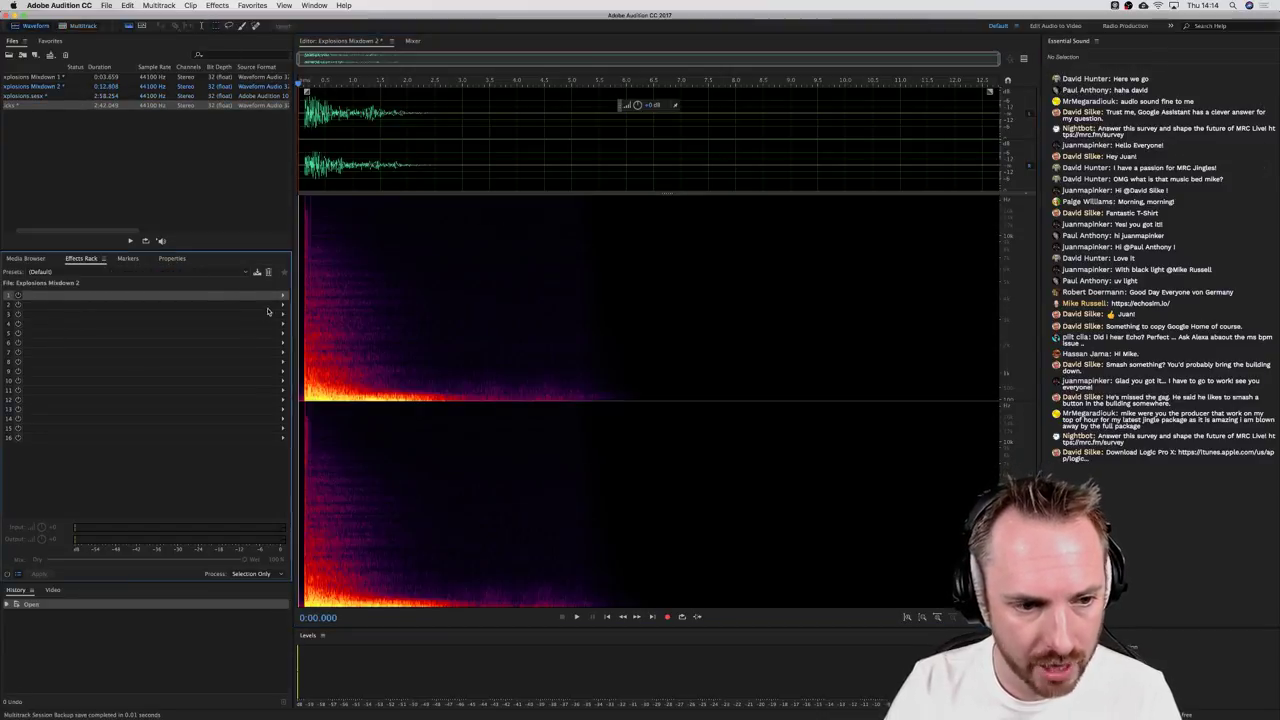
left_click(282, 298)
mouse_move(348, 380)
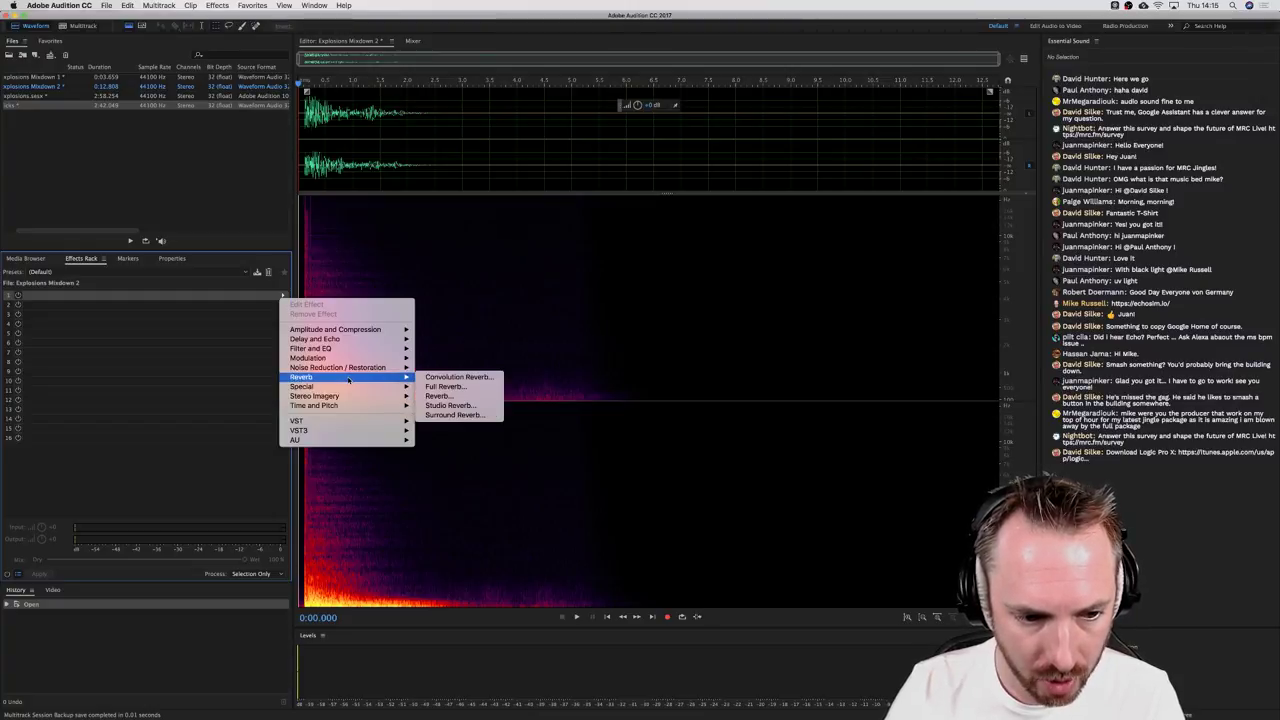
left_click(460, 389)
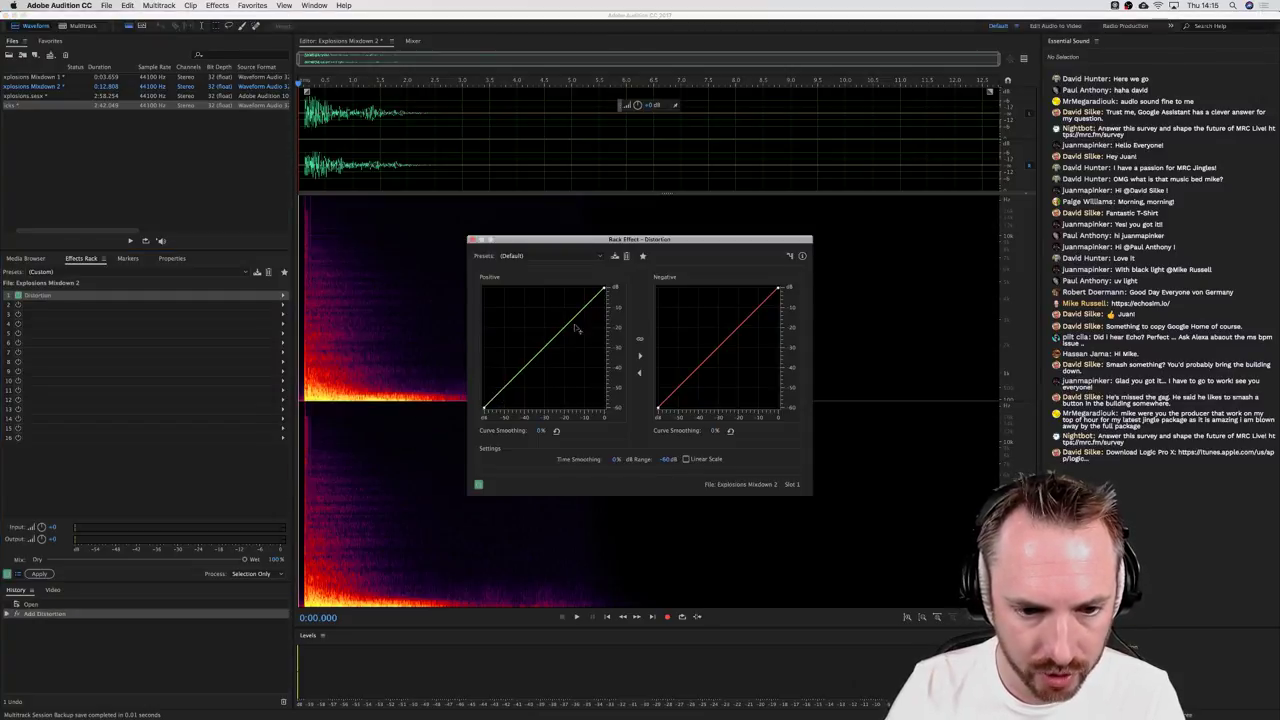
left_click(528, 256)
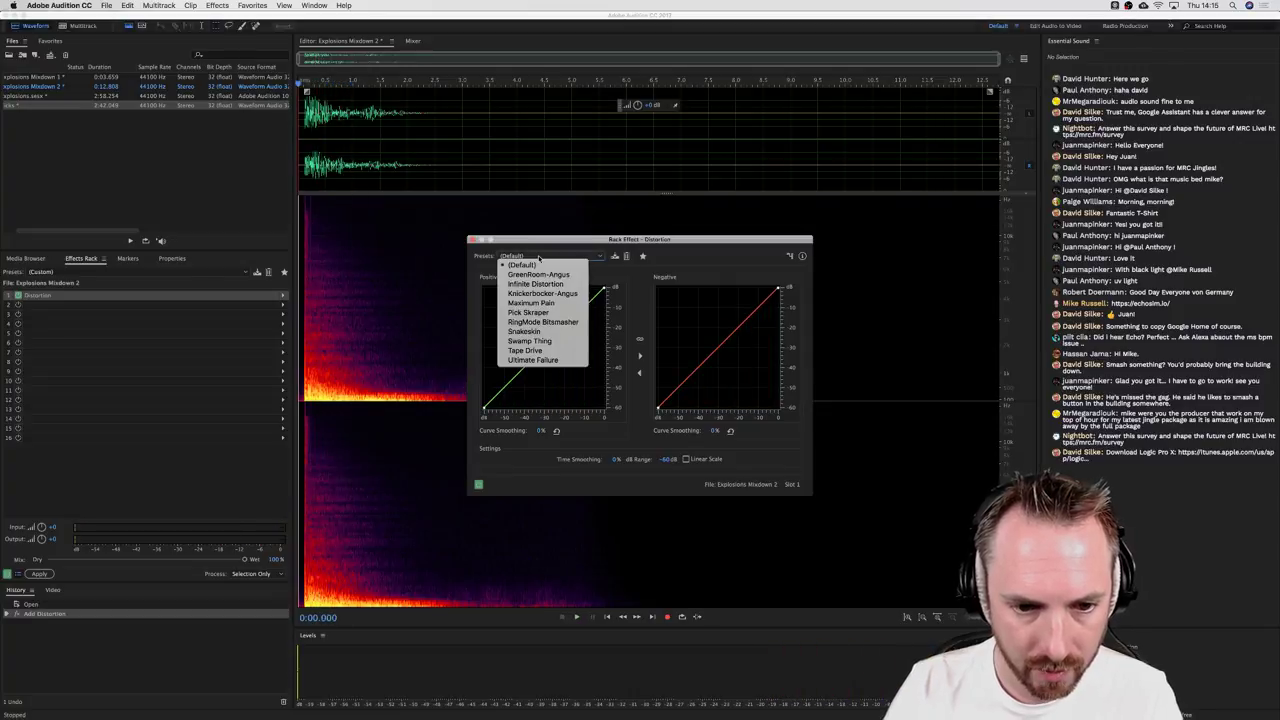
left_click(540, 274)
key("space")
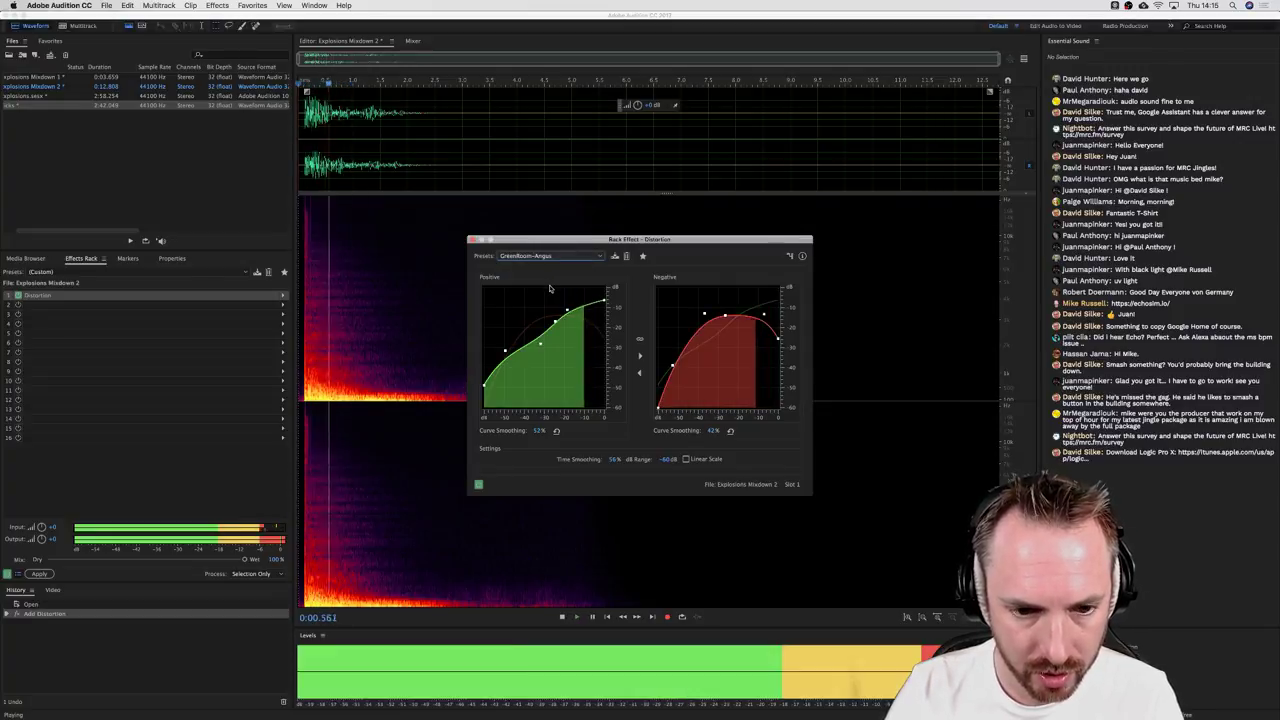
Step: Switch the Distortion effect to the Infinite Distortion preset and play the mixdown
left_click(552, 258)
left_click(535, 281)
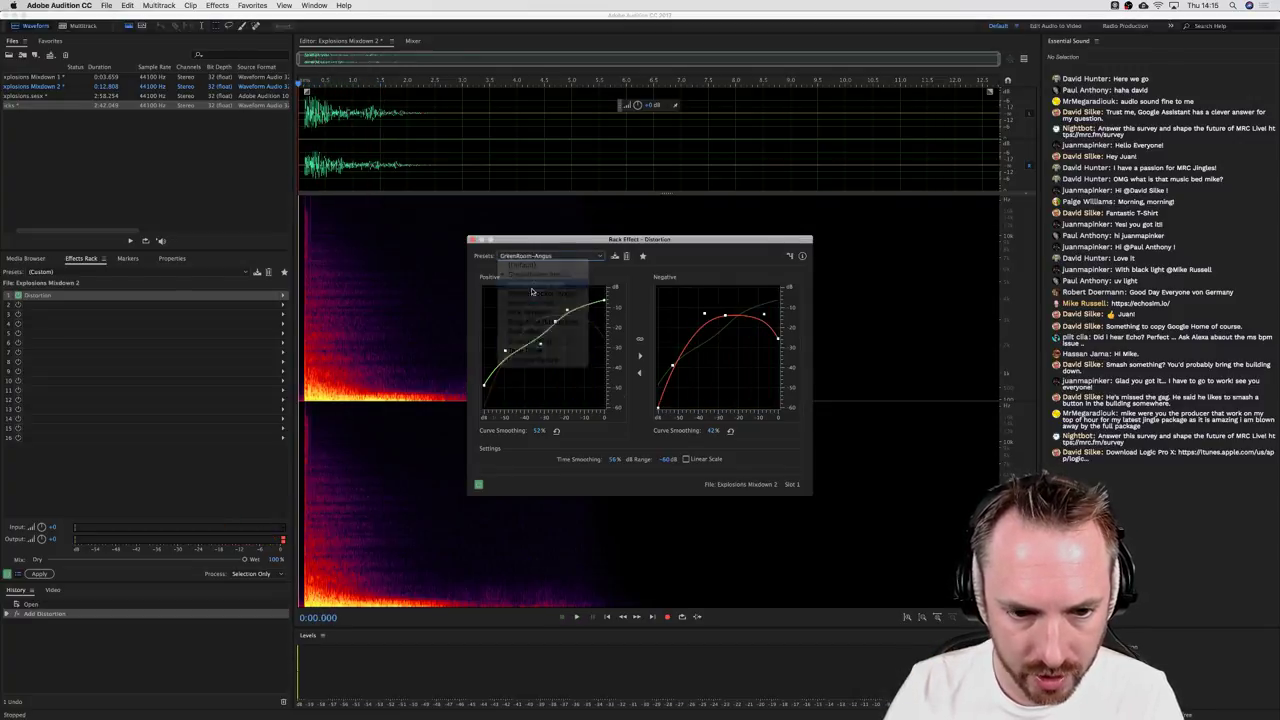
key("space")
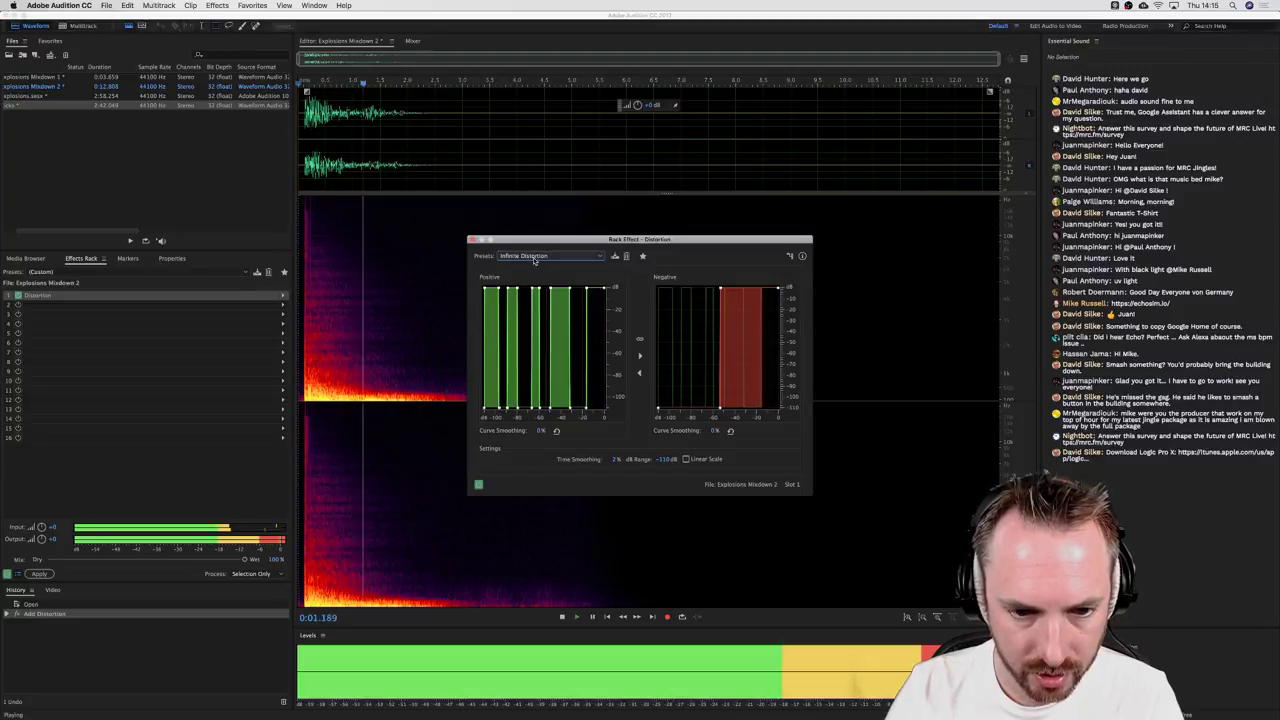
key("space")
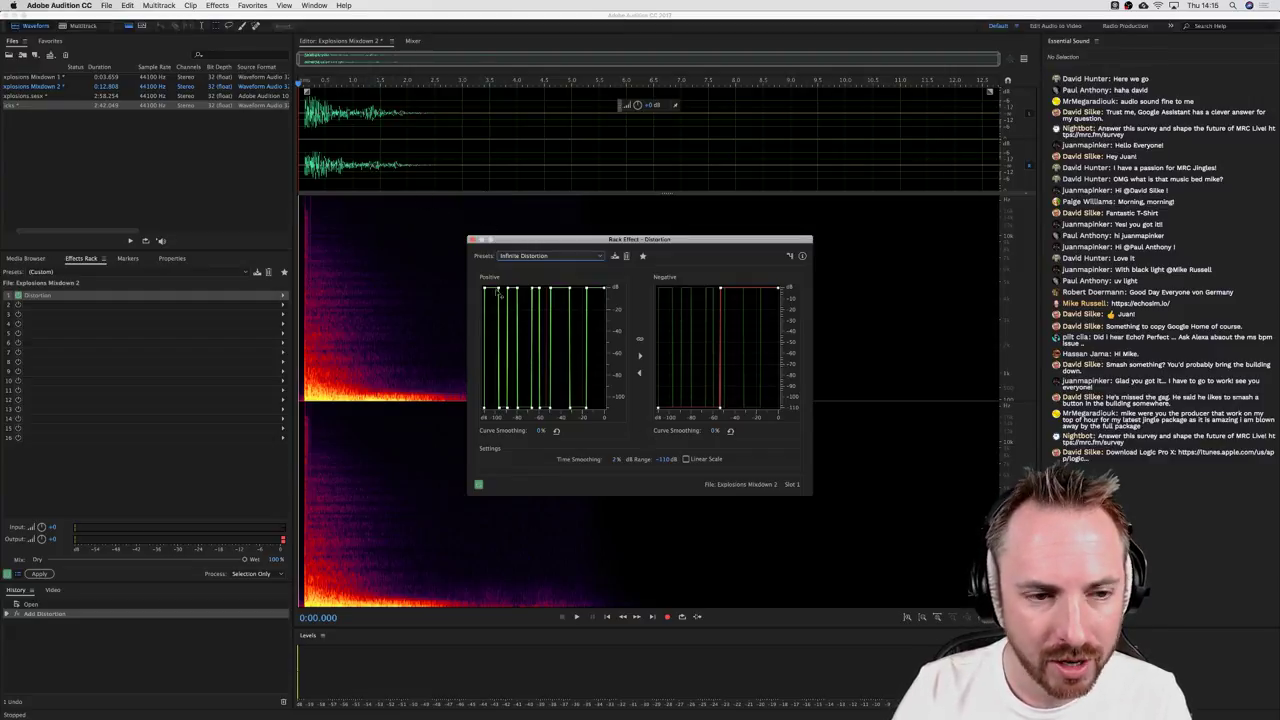
Step: Copy the entire second mixdown and paste it into a new audio file
key("super+a")
key("super+c")
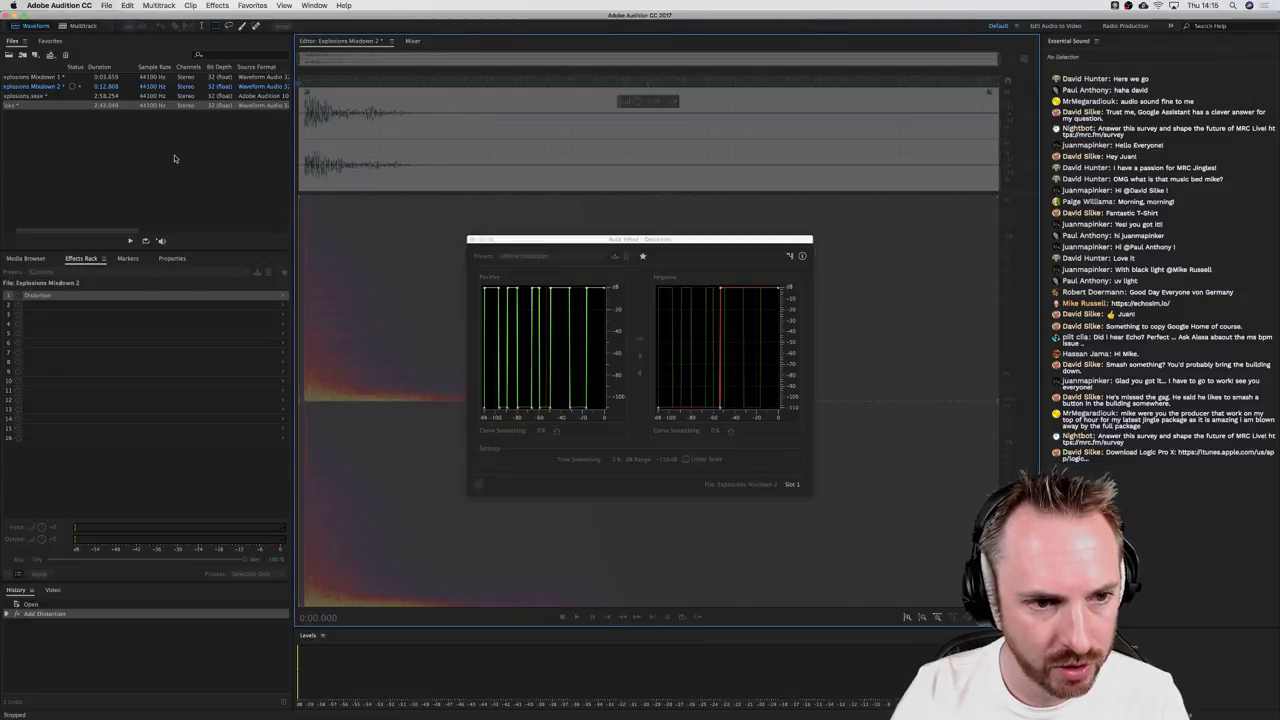
scroll(174, 158, "left", 2)
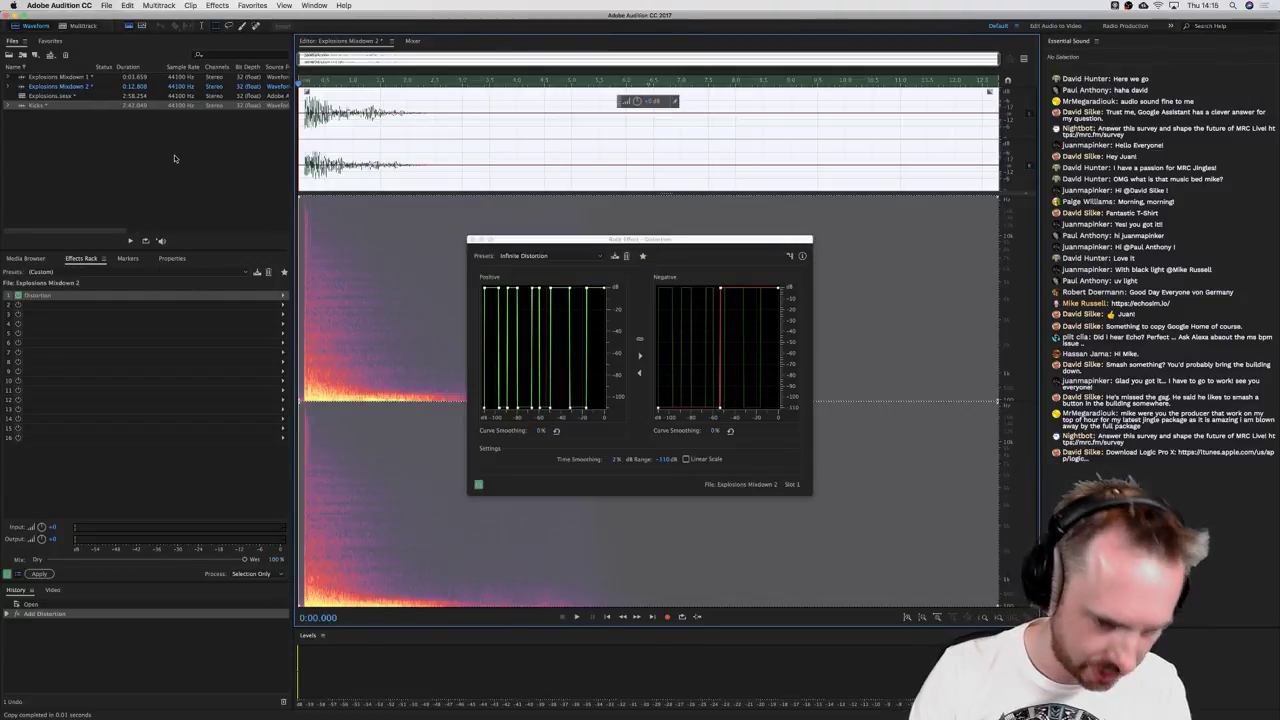
key("super+alt+v")
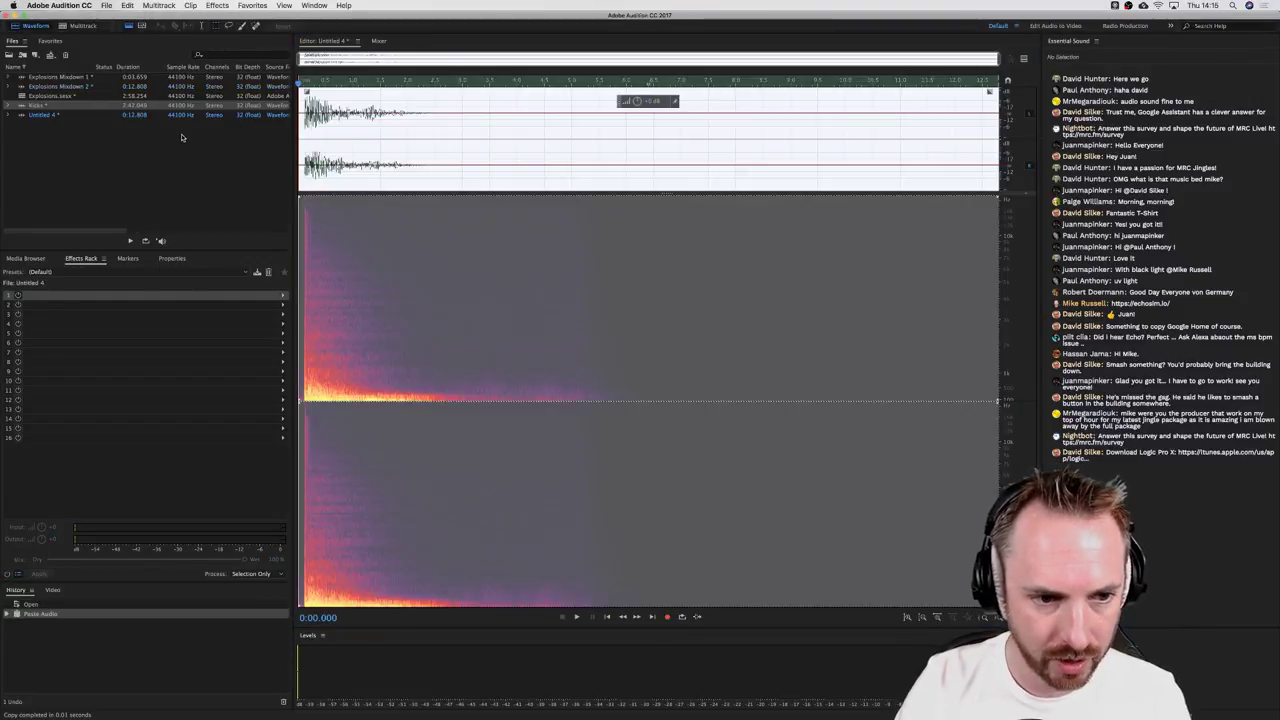
key("space")
key("space")
Step: Add a Distortion effect to the new file, load the Snakeskin preset and preview it
left_click(281, 295)
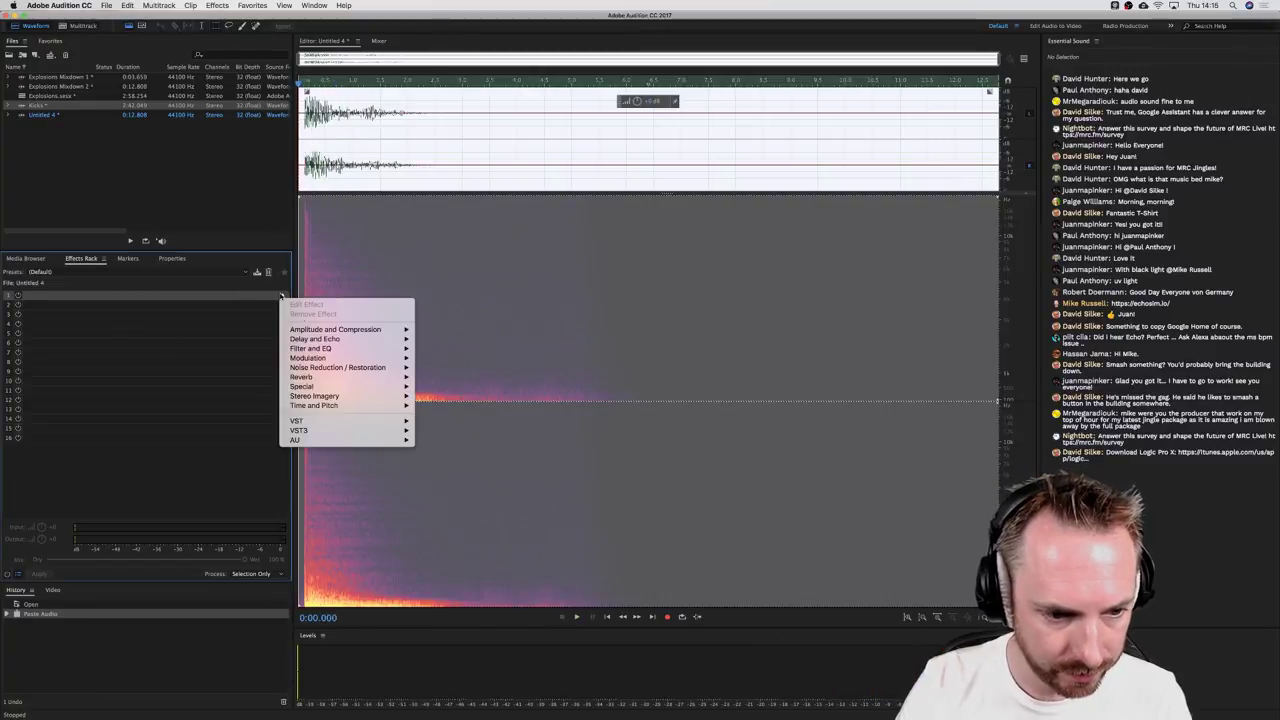
mouse_move(332, 388)
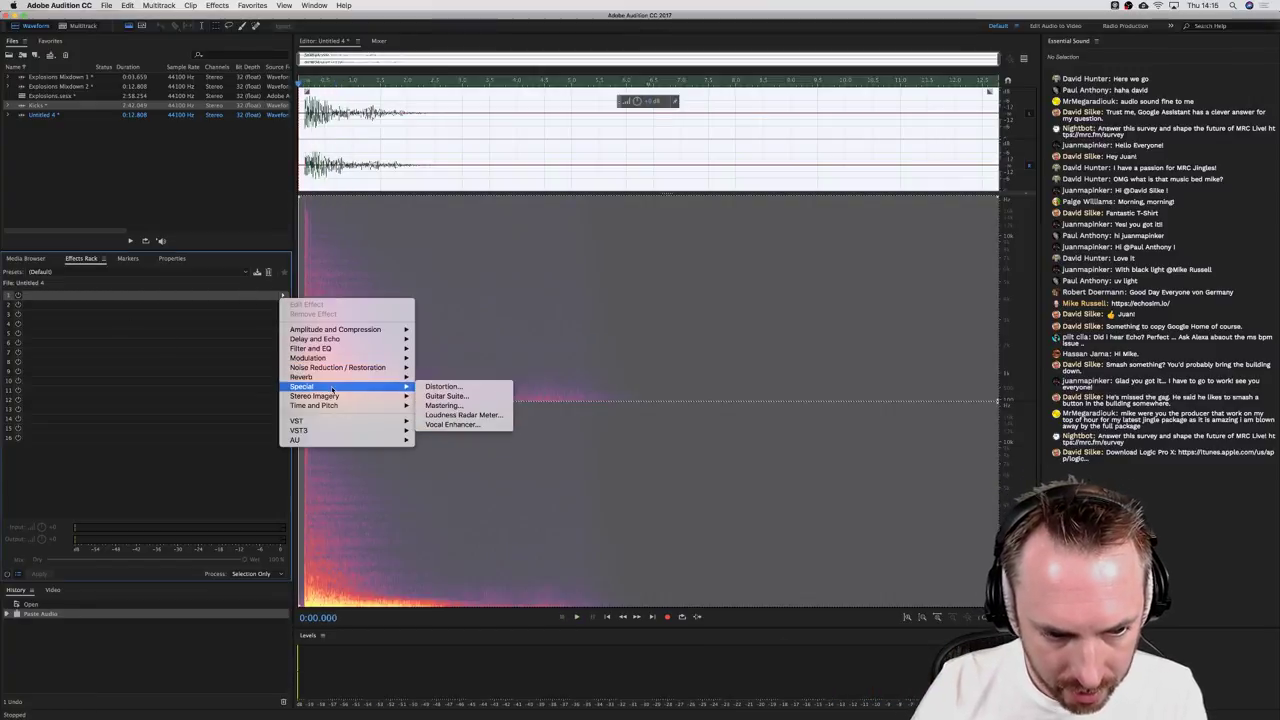
left_click(443, 386)
left_click(515, 259)
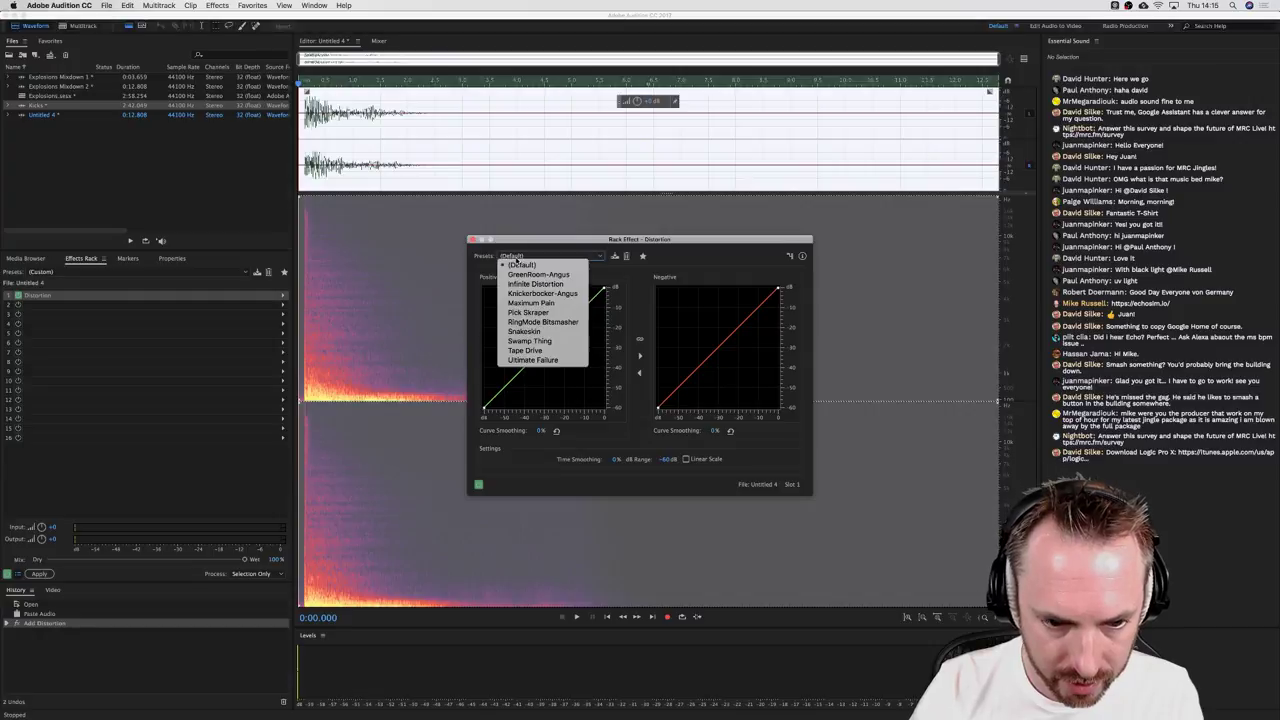
left_click(524, 331)
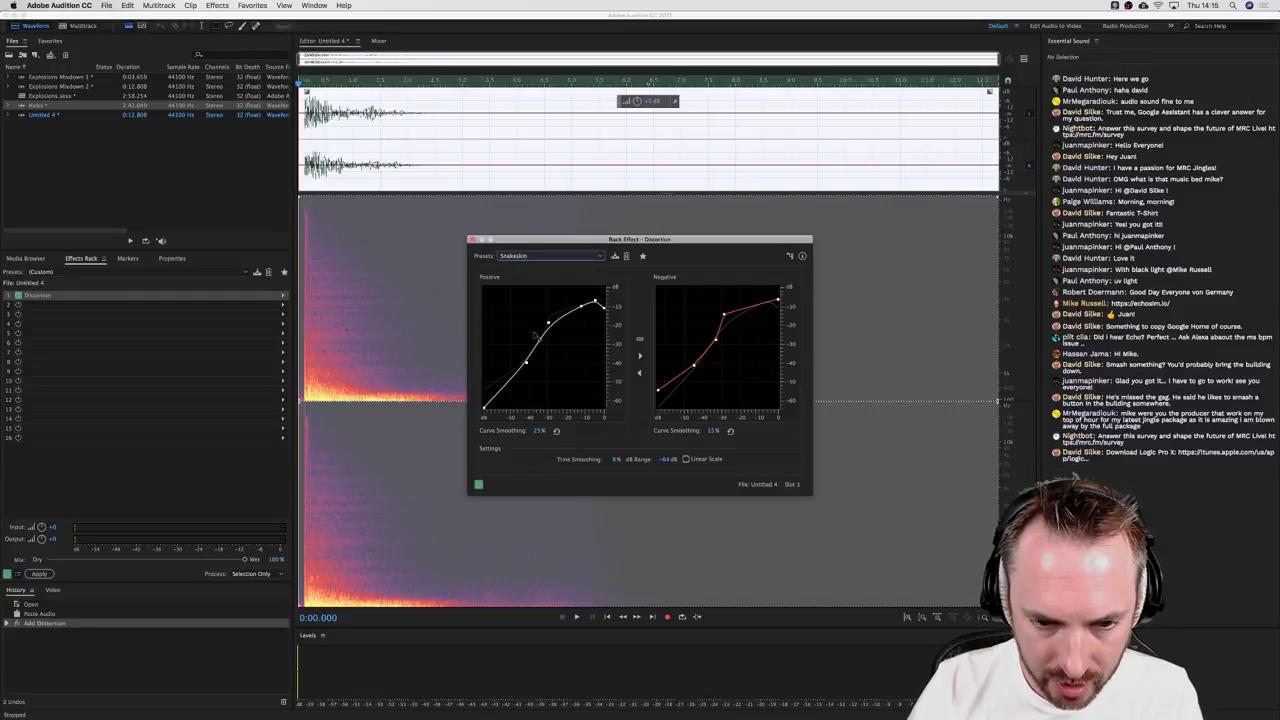
key("space")
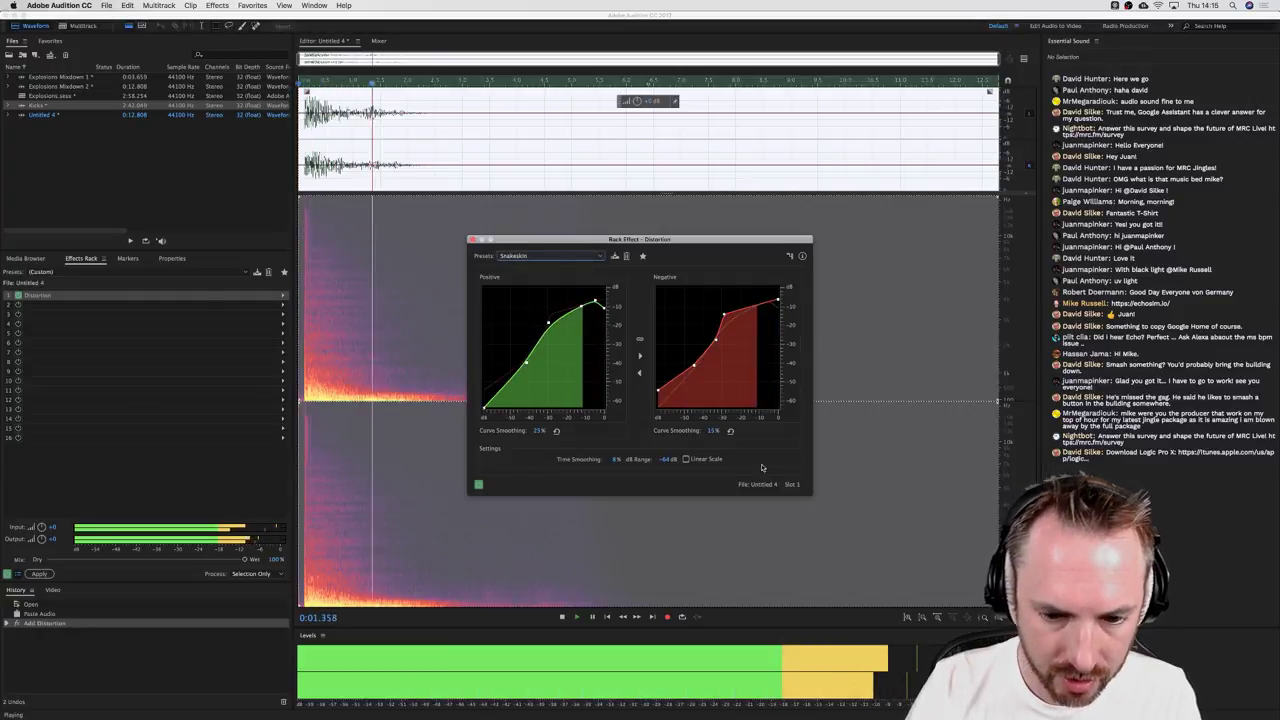
key("space")
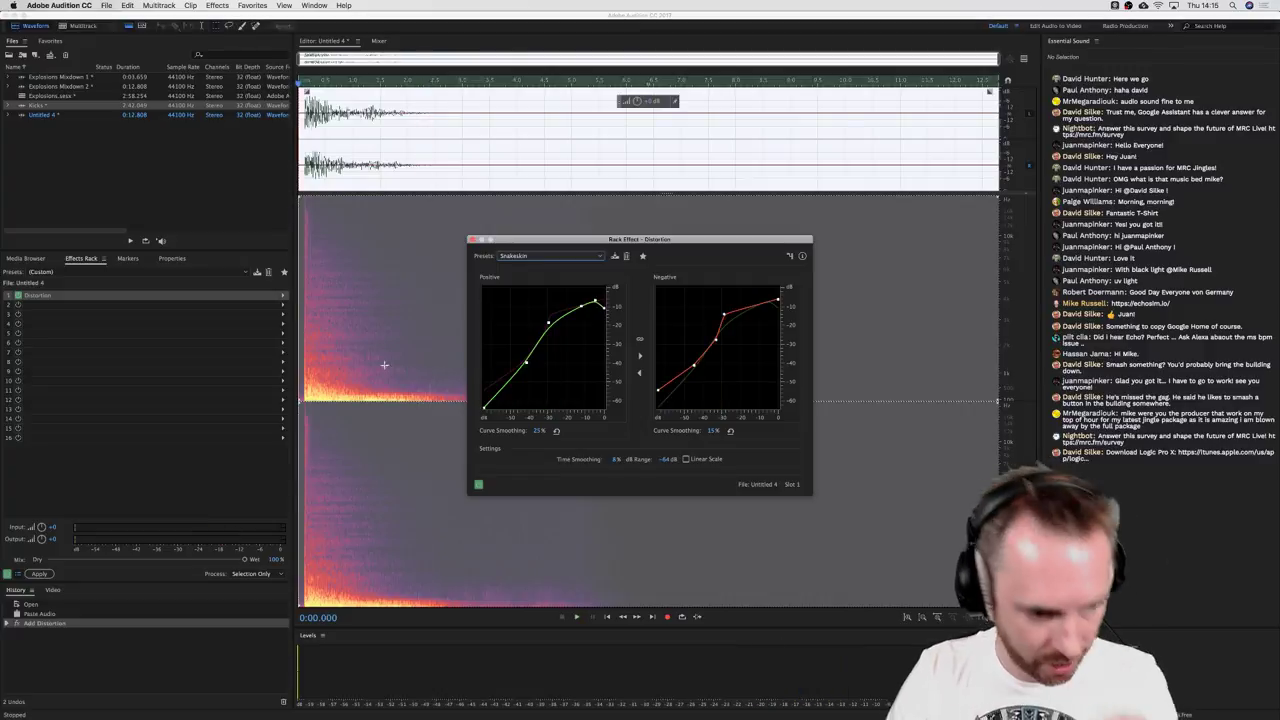
Step: Apply the effects rack permanently to the new file and play the distorted explosion
left_click(40, 573)
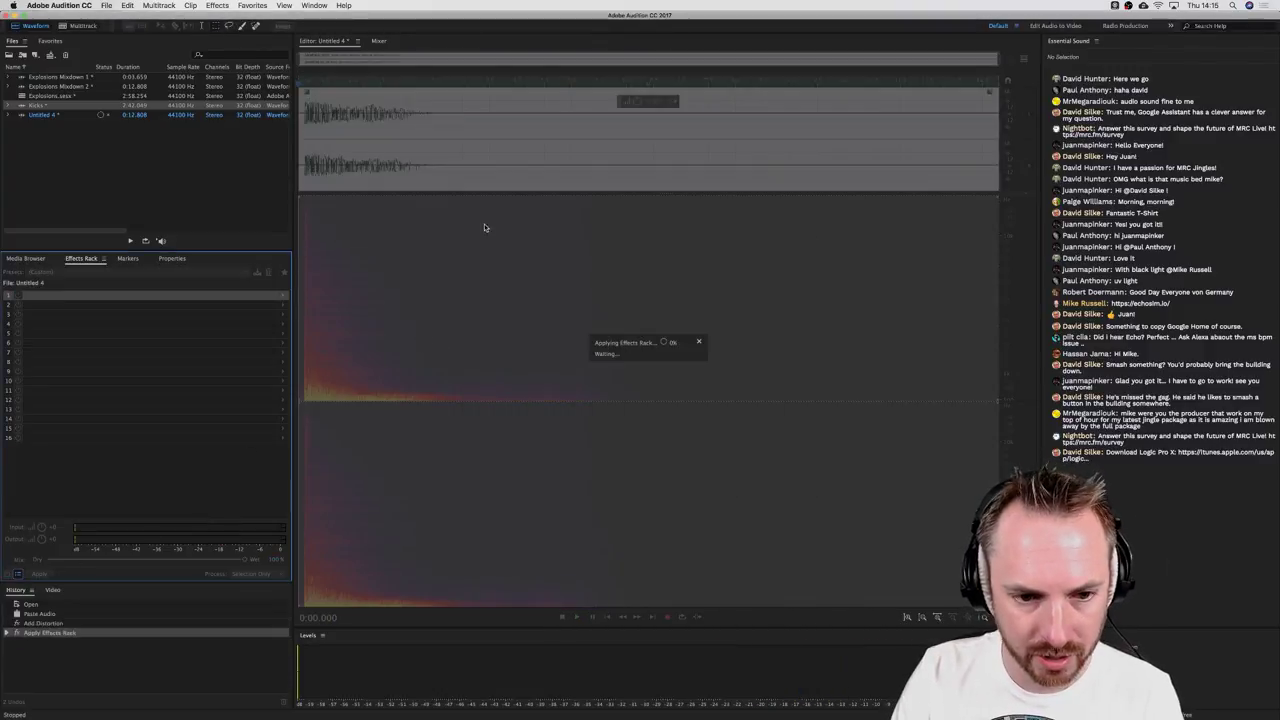
key("space")
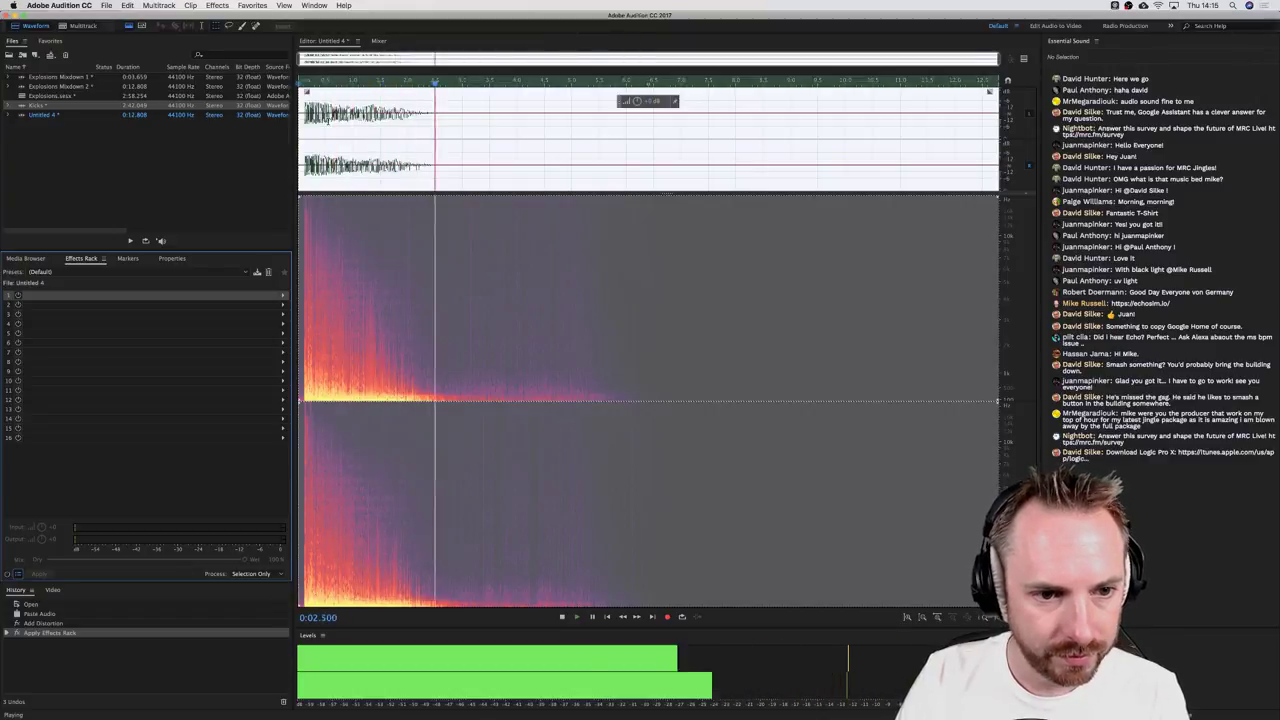
key("space")
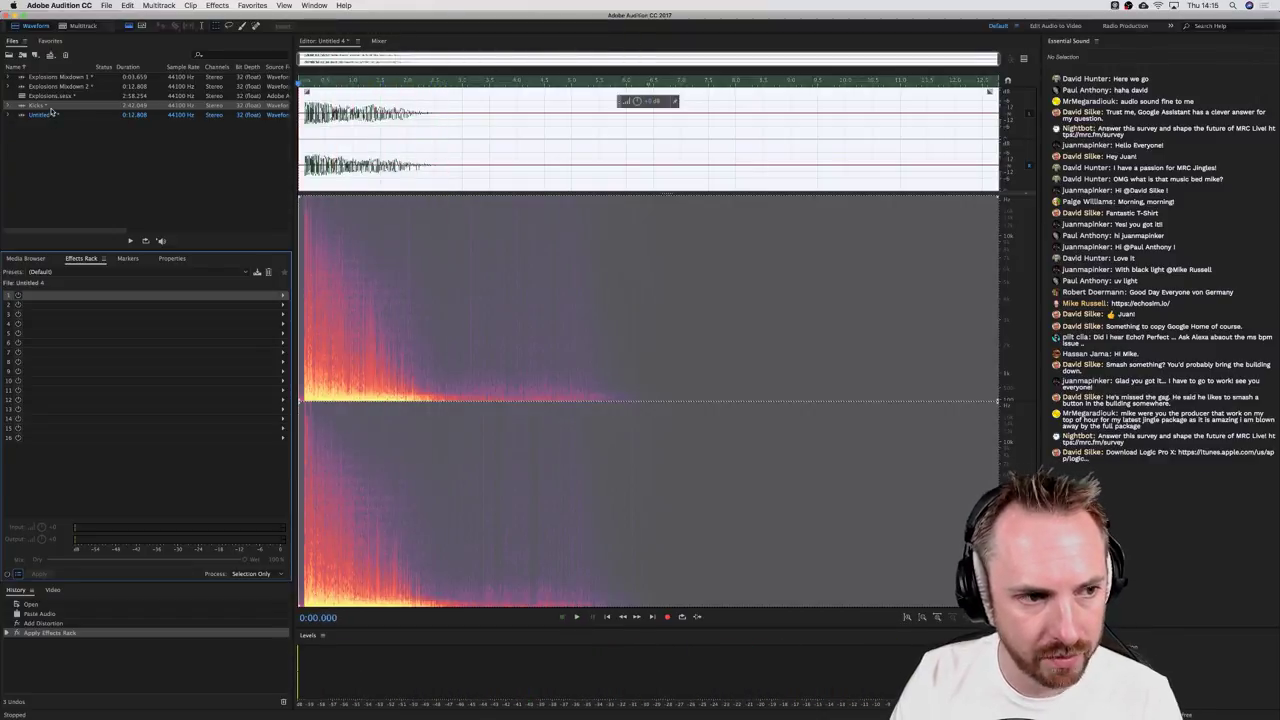
Step: Save the distorted explosion as E1.wav in a new Explosion FX folder inside Downloads, creating the folder
key("super+shift+s")
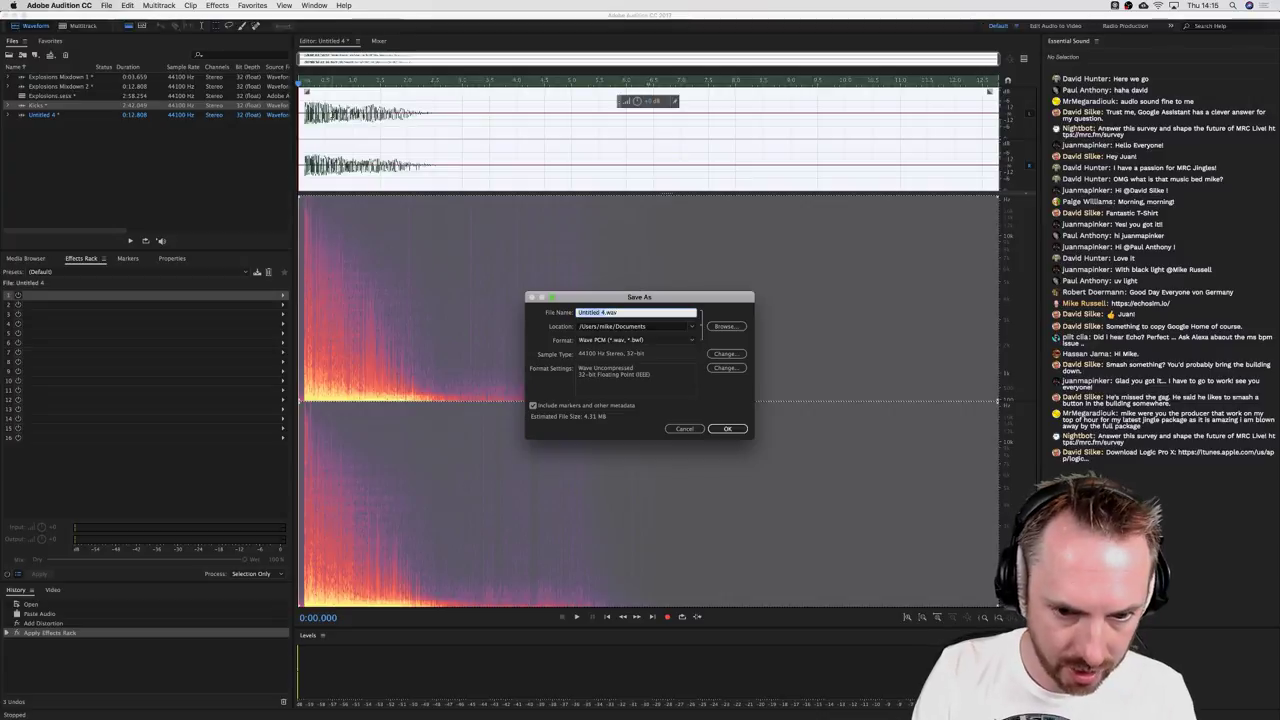
left_click(691, 329)
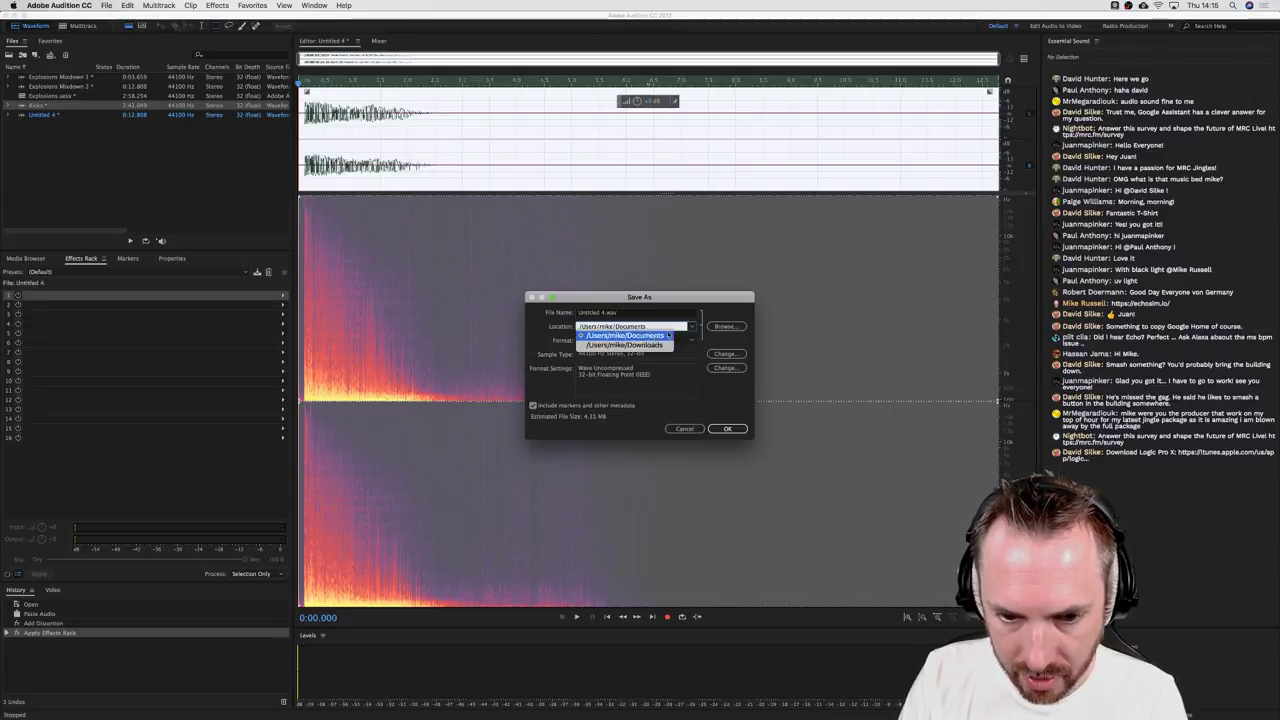
left_click(638, 318)
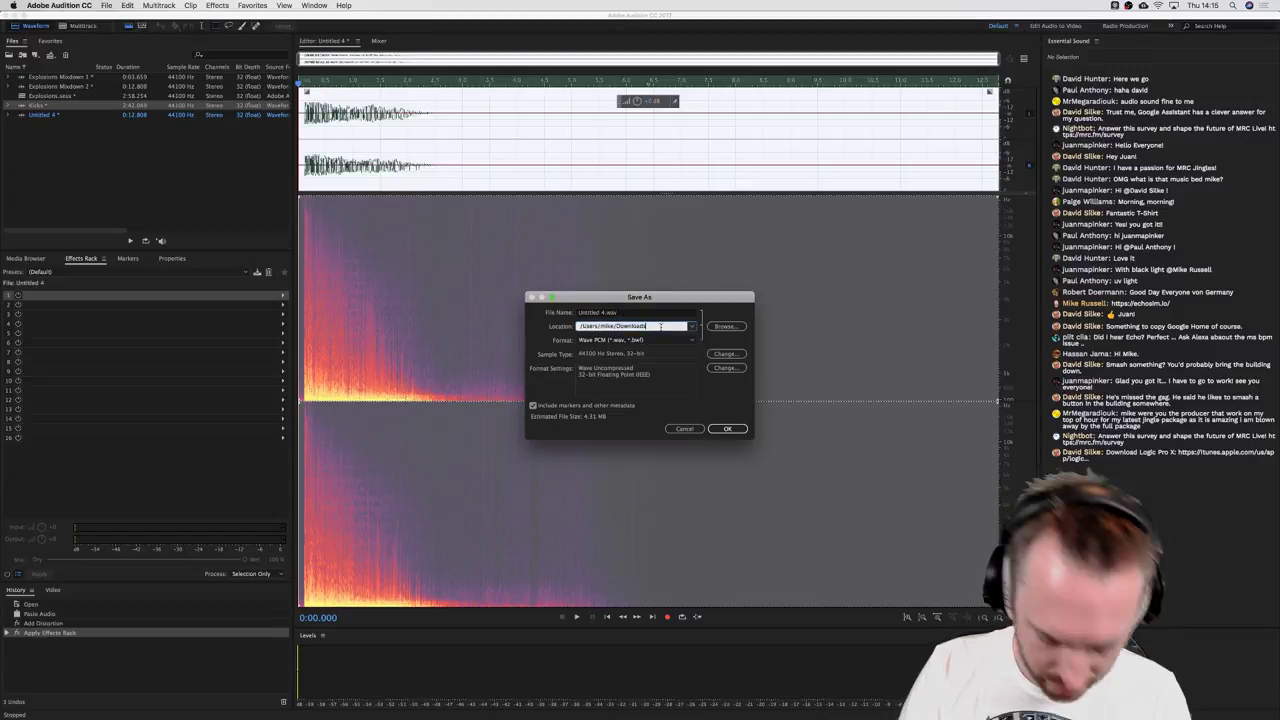
type("/Explosion FX")
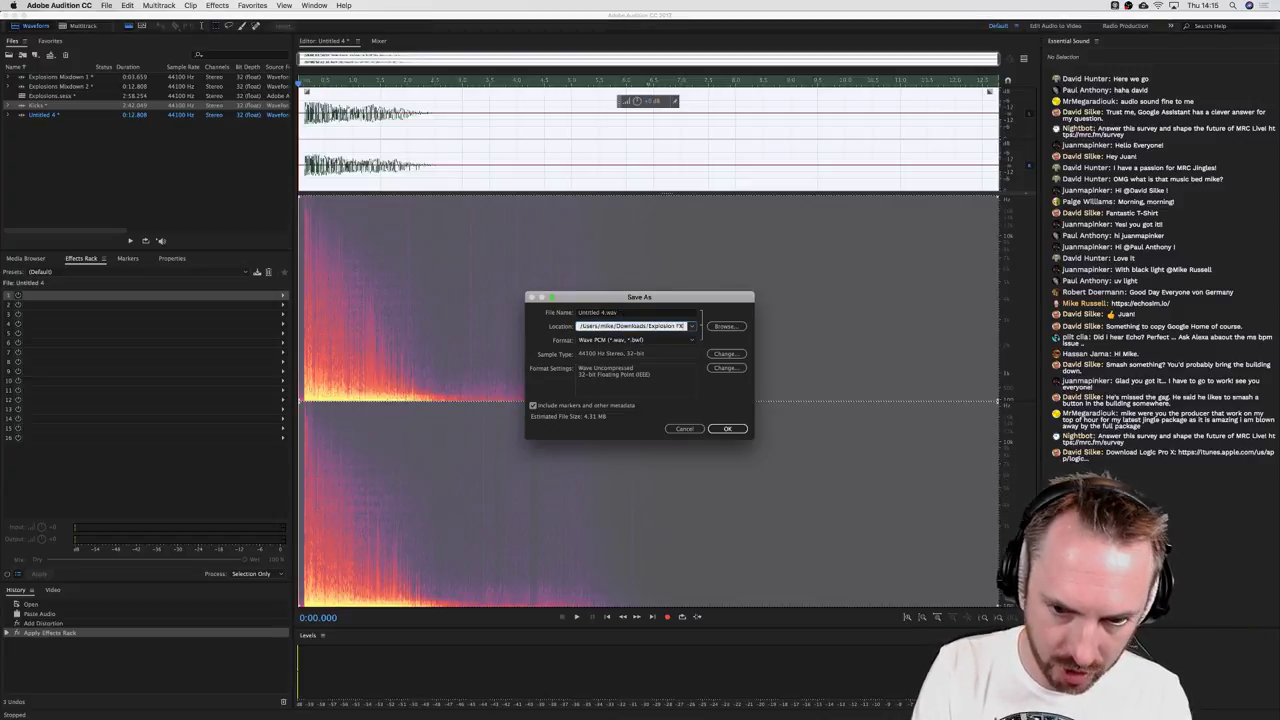
left_click(606, 313)
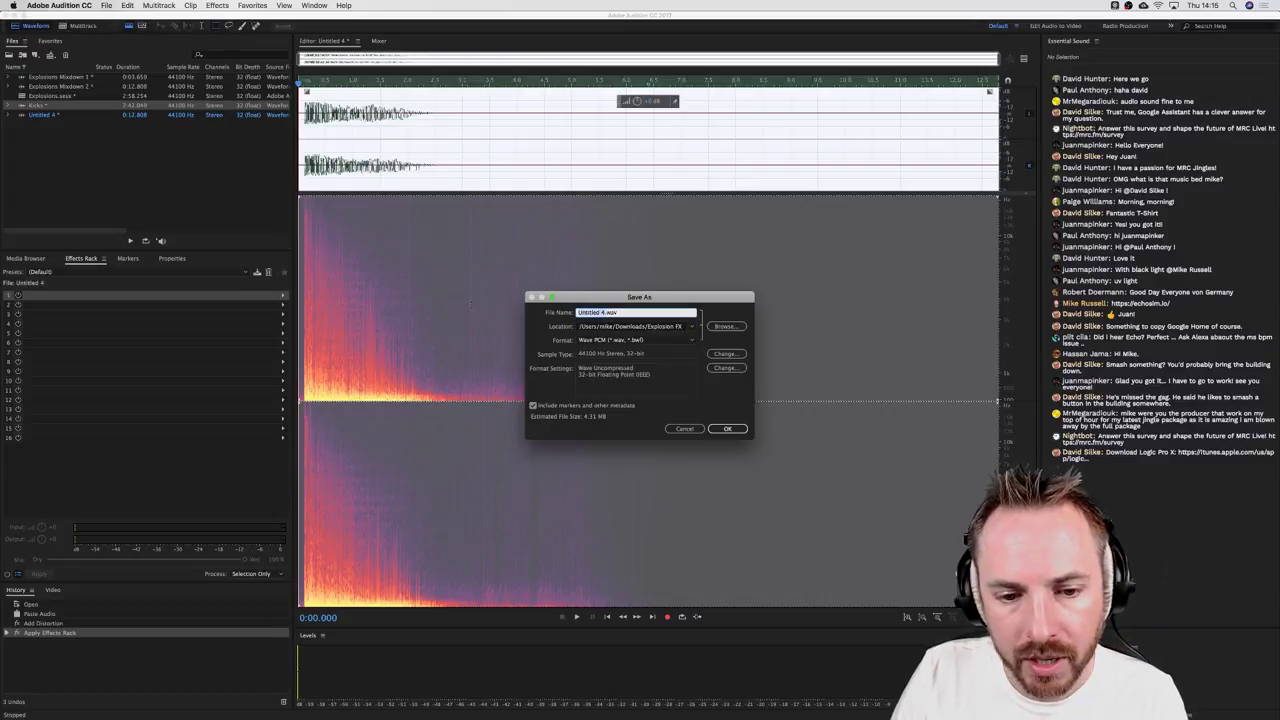
key("Return")
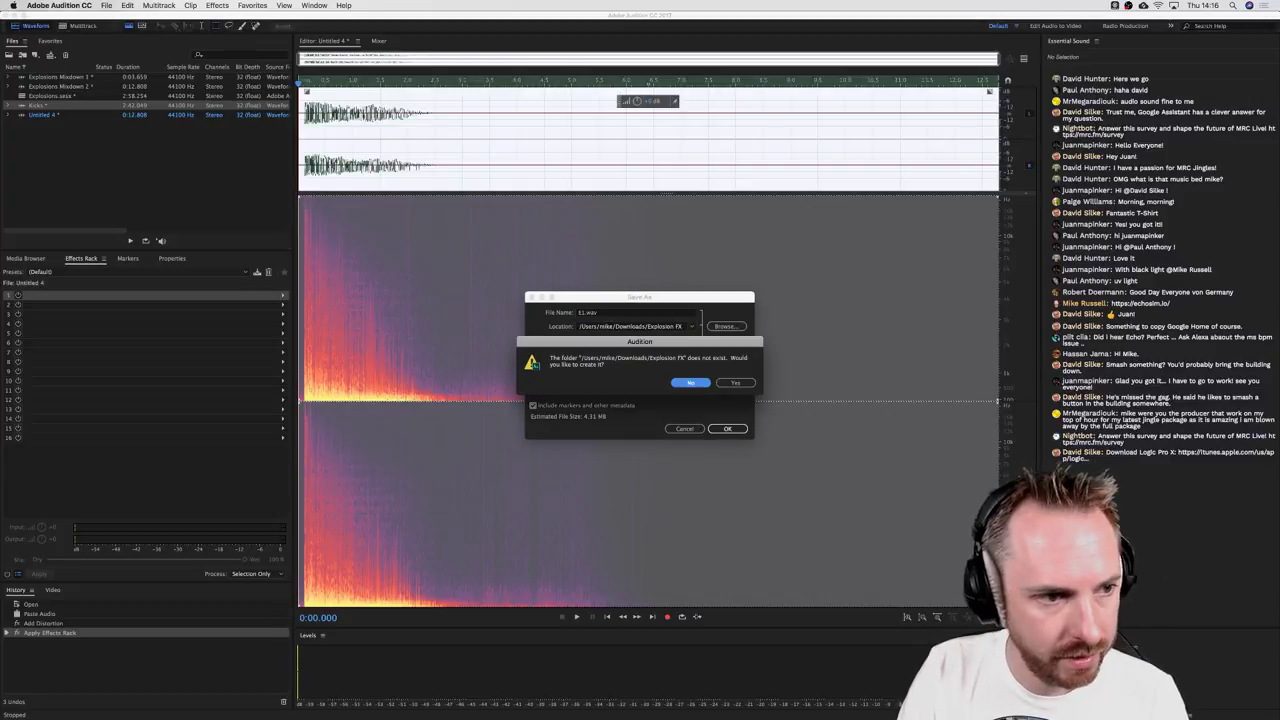
left_click(731, 386)
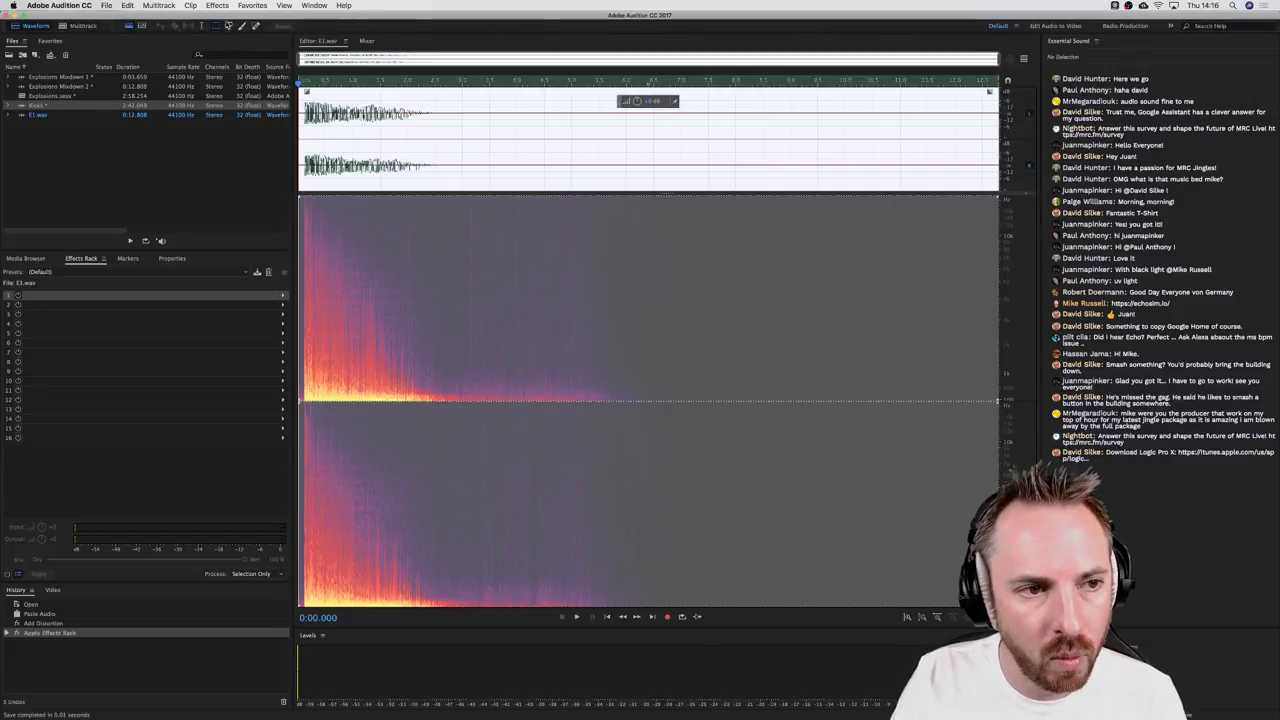
Step: Open Studio Reverb on E1.wav, set Dry to 100% and Wet to about 69%, and preview the sound
left_click(217, 5)
mouse_move(255, 177)
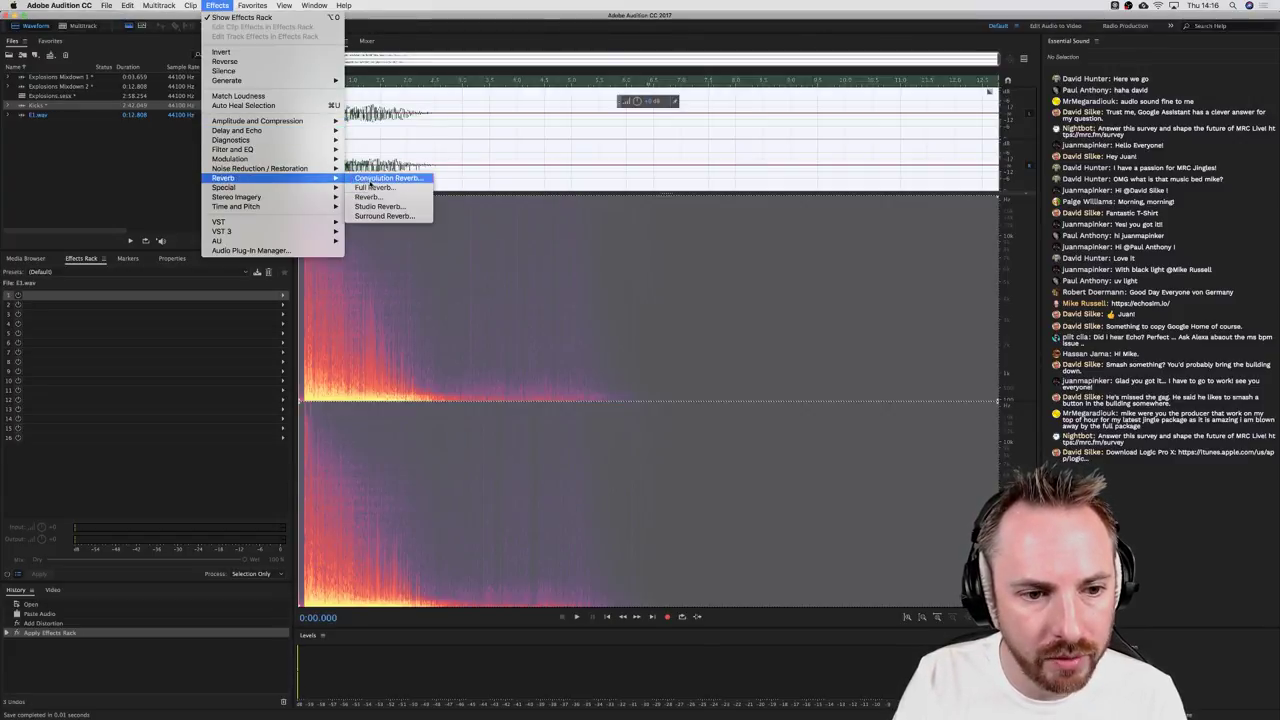
left_click(380, 206)
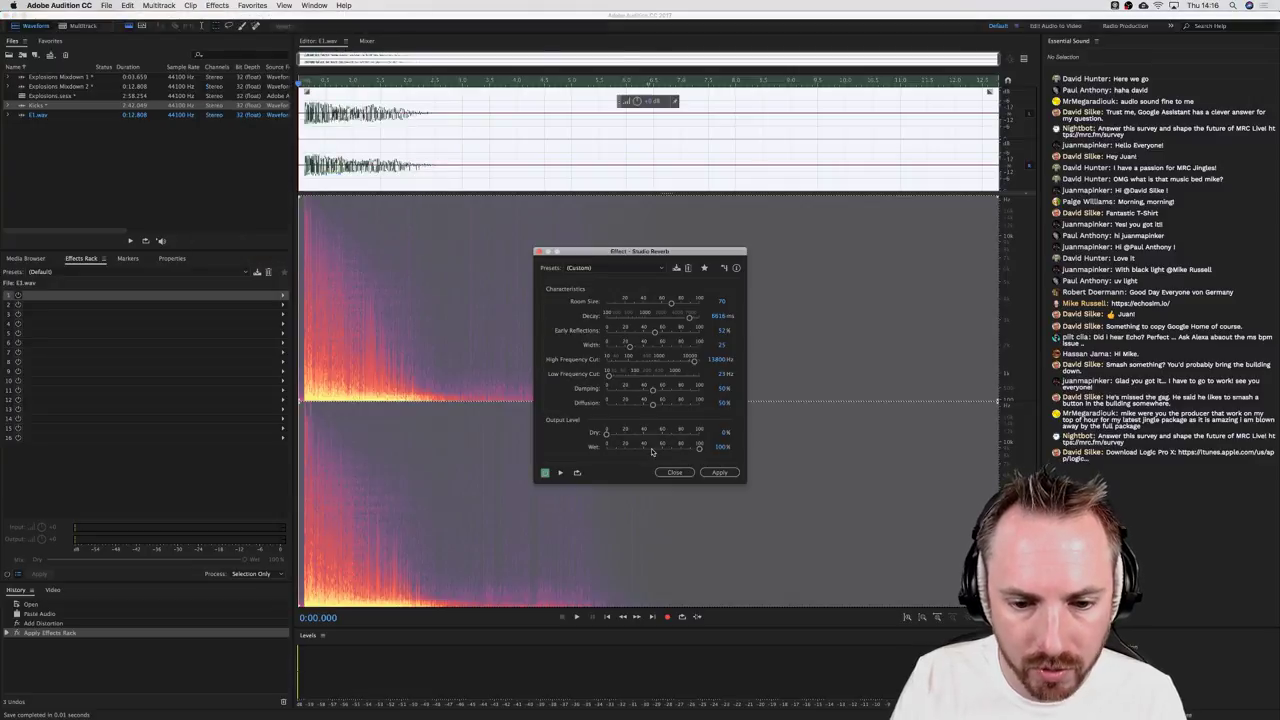
left_click_drag(647, 449, 677, 450)
key("space")
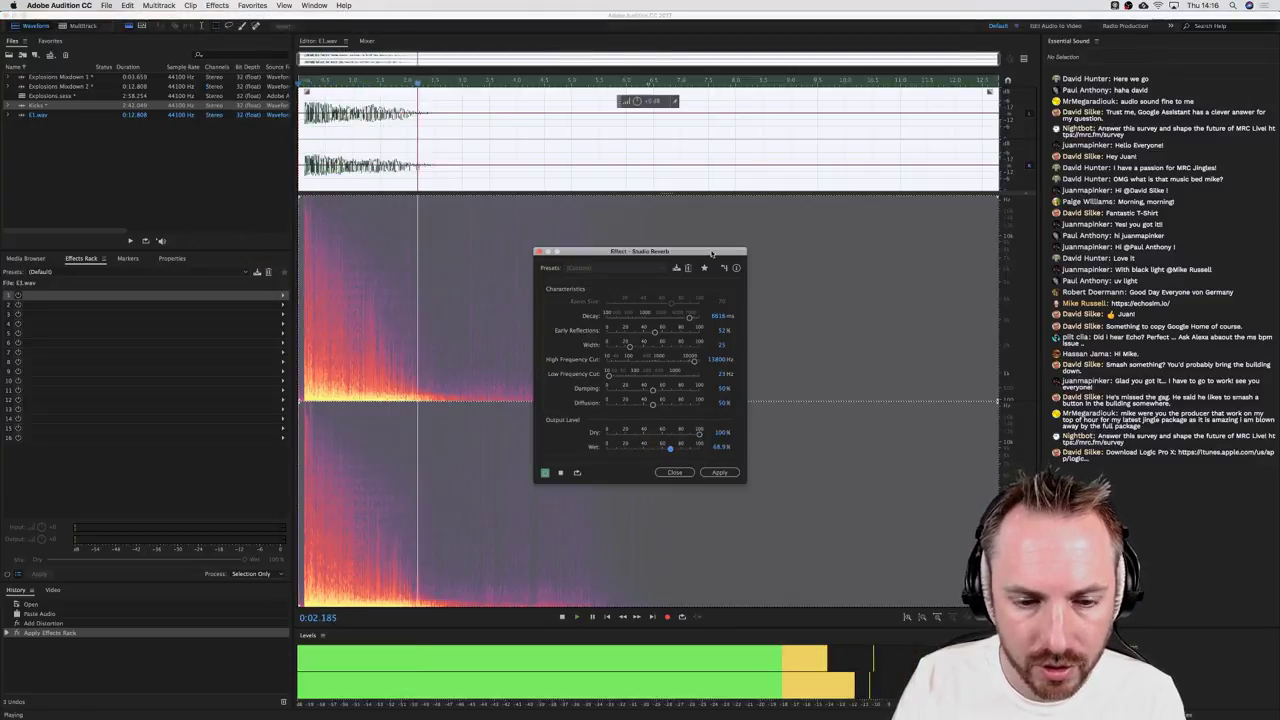
key("space")
Step: Set the reverb's High Frequency Cut to 20000 Hz and Low Frequency Cut to about 28 Hz, preview, and apply it
left_click_drag(695, 365, 700, 367)
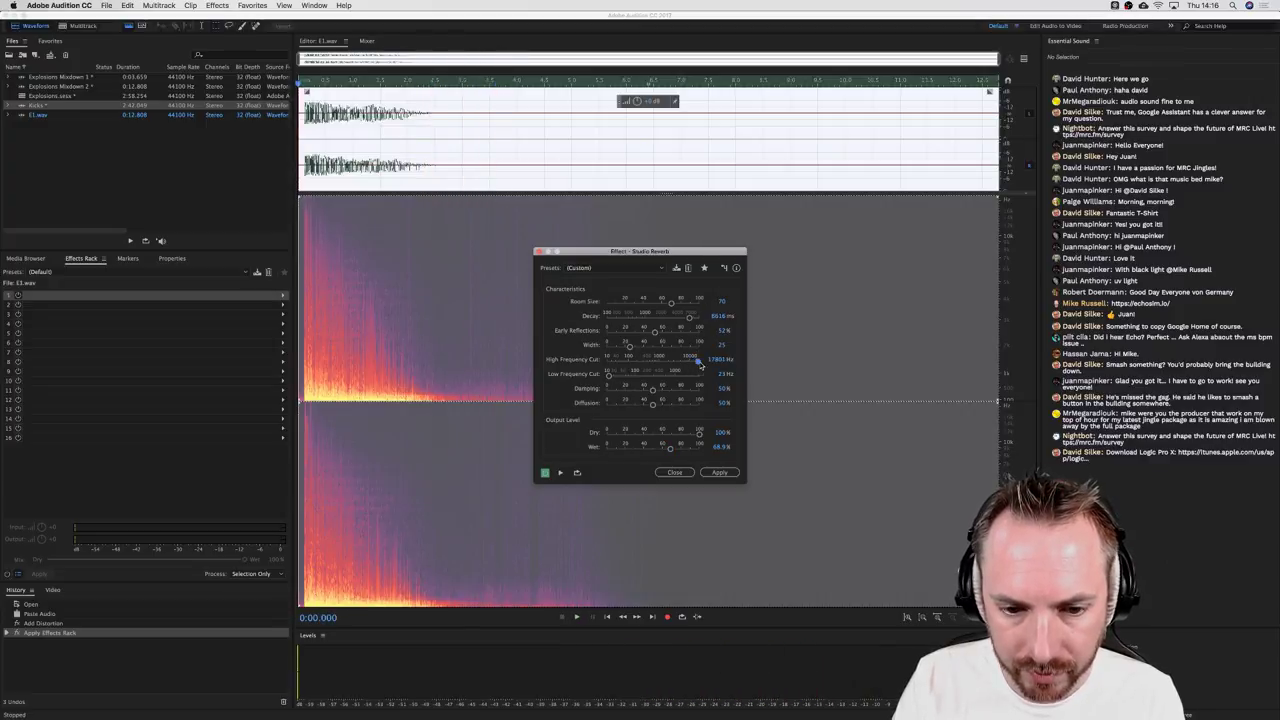
key("space")
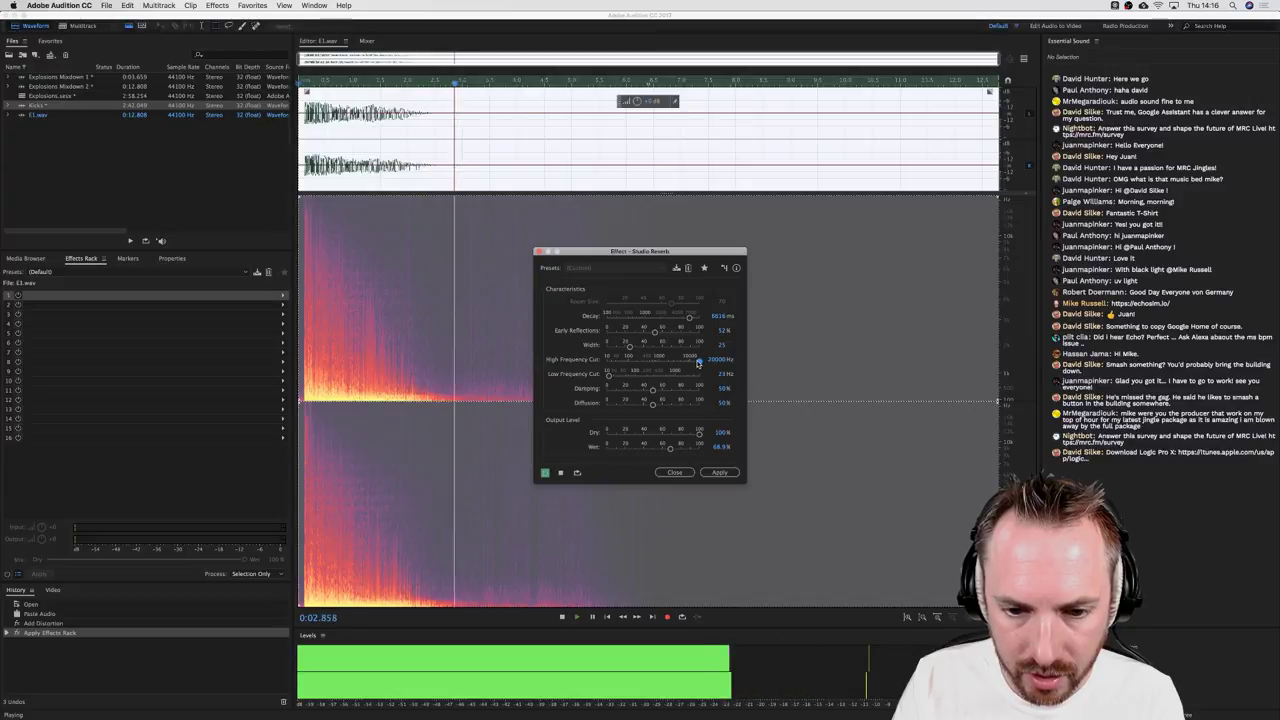
key("space")
key("space")
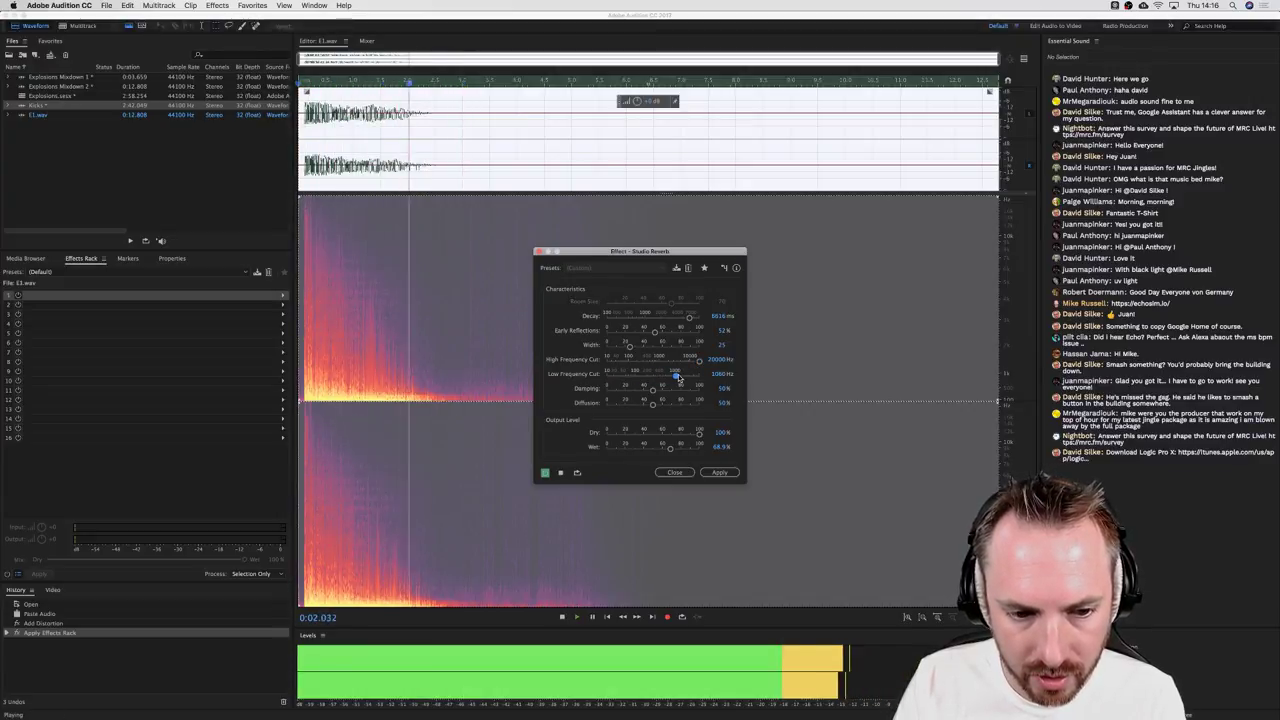
left_click_drag(679, 378, 612, 378)
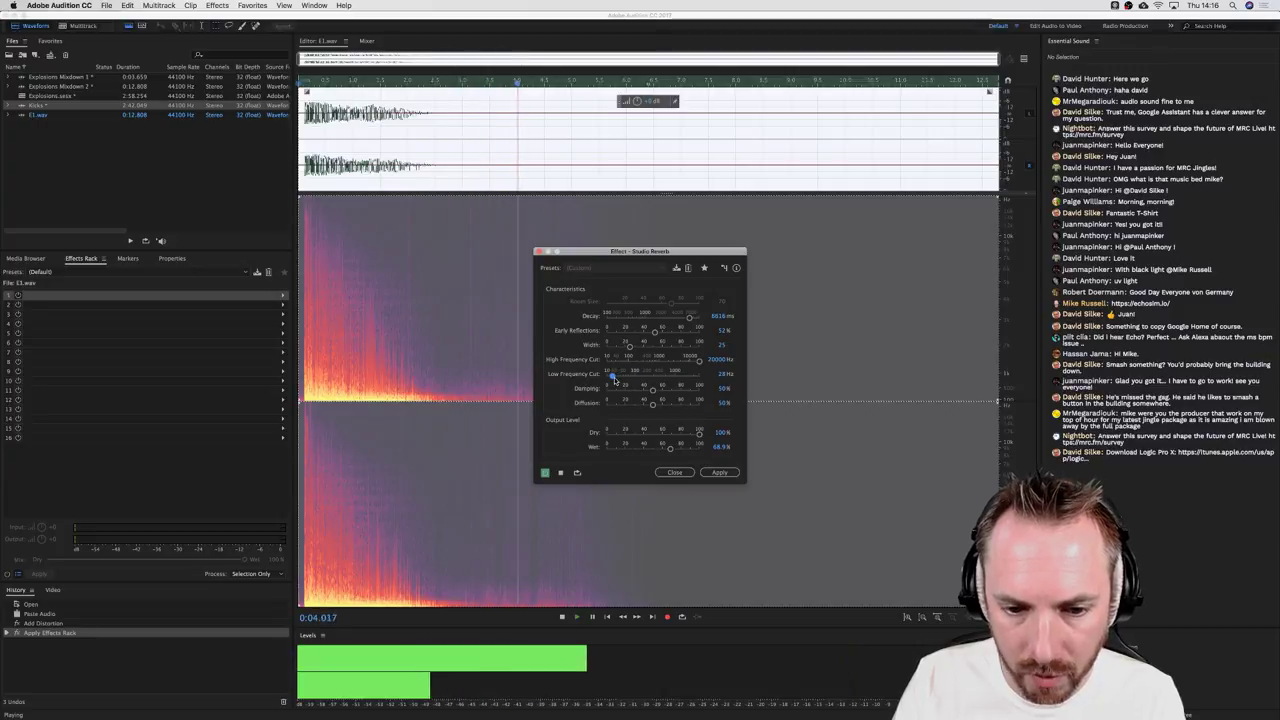
left_click(727, 472)
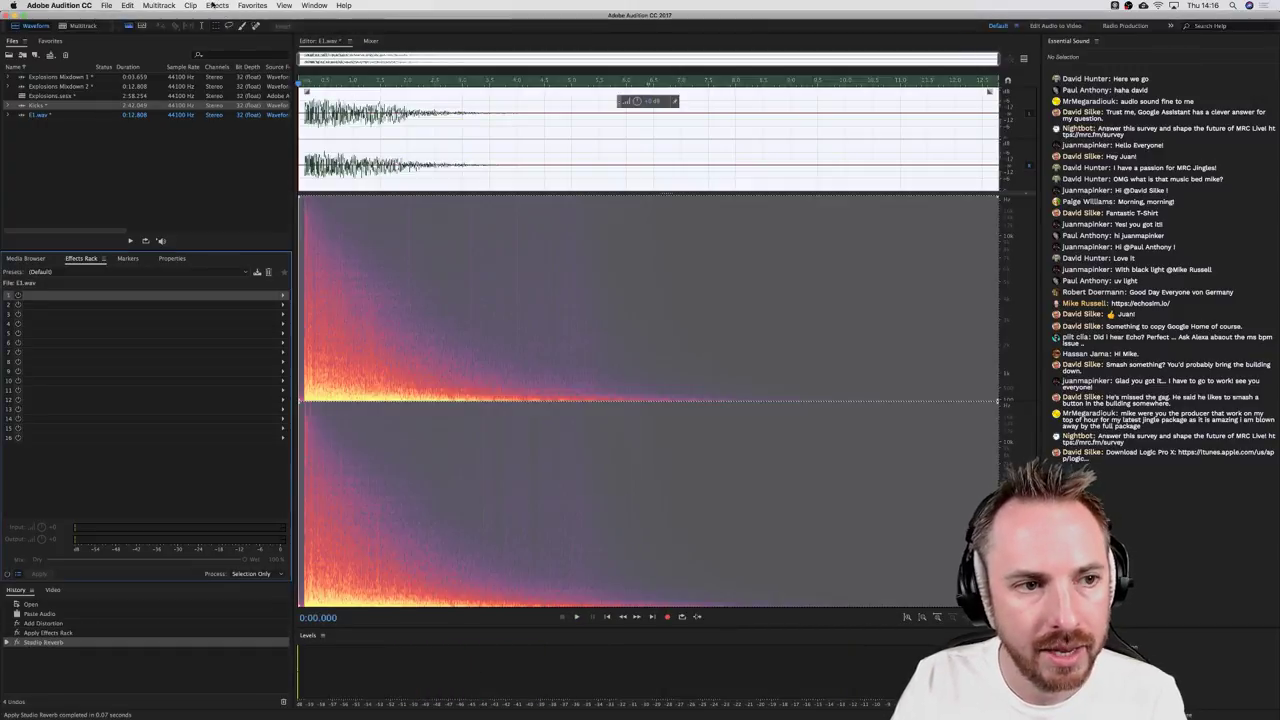
Step: Open the Mastering effect on E1.wav with the preview editor shown, set Loudness Maximizer to about 49%, and preview
left_click(212, 5)
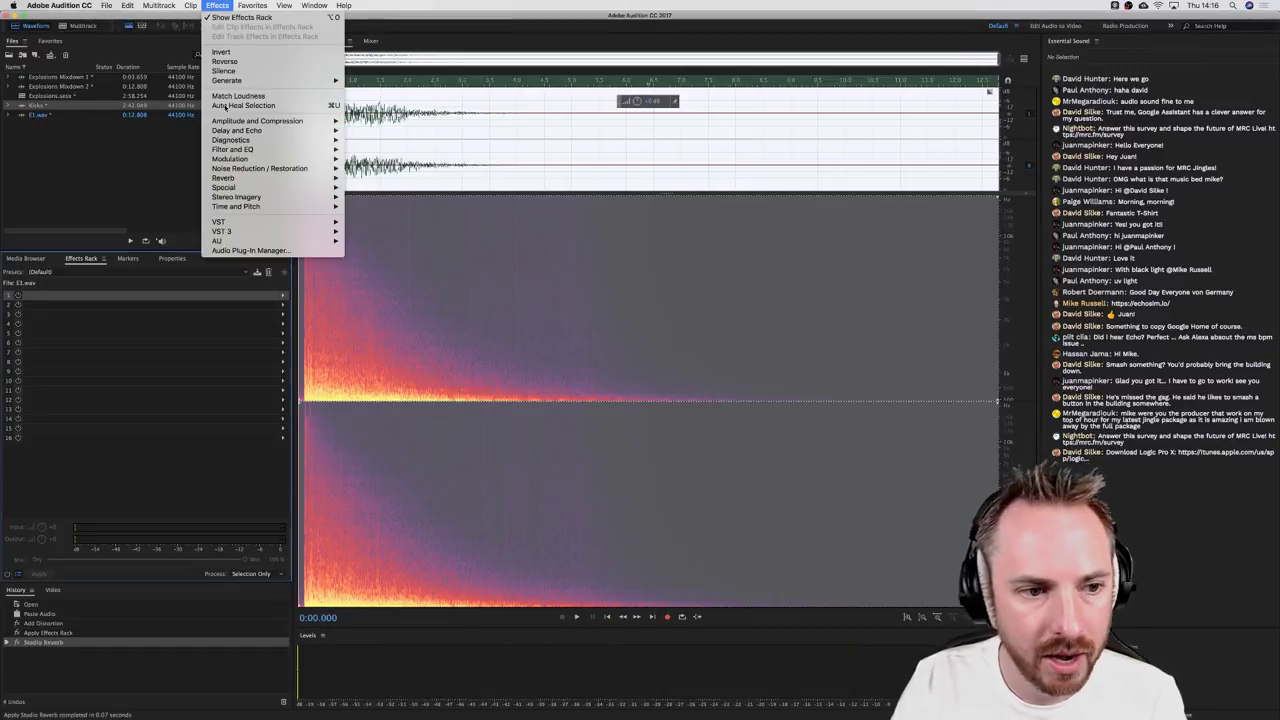
mouse_move(268, 189)
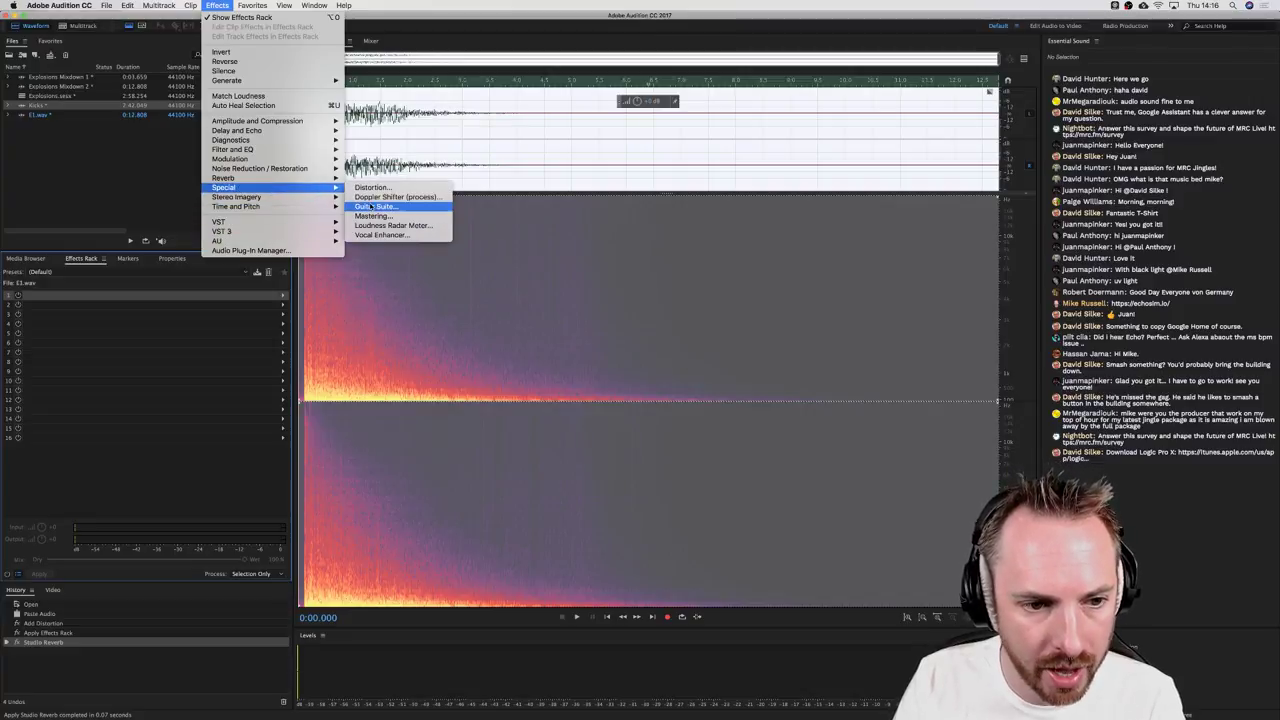
left_click(372, 215)
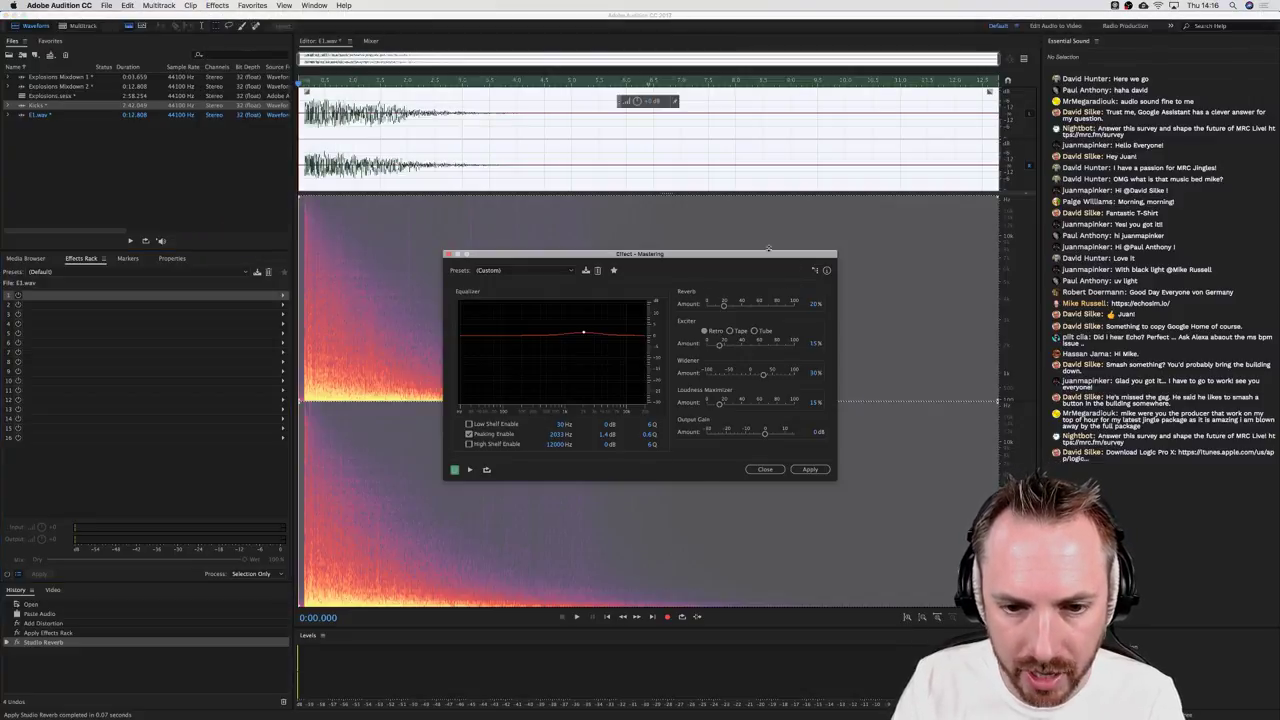
left_click(1023, 58)
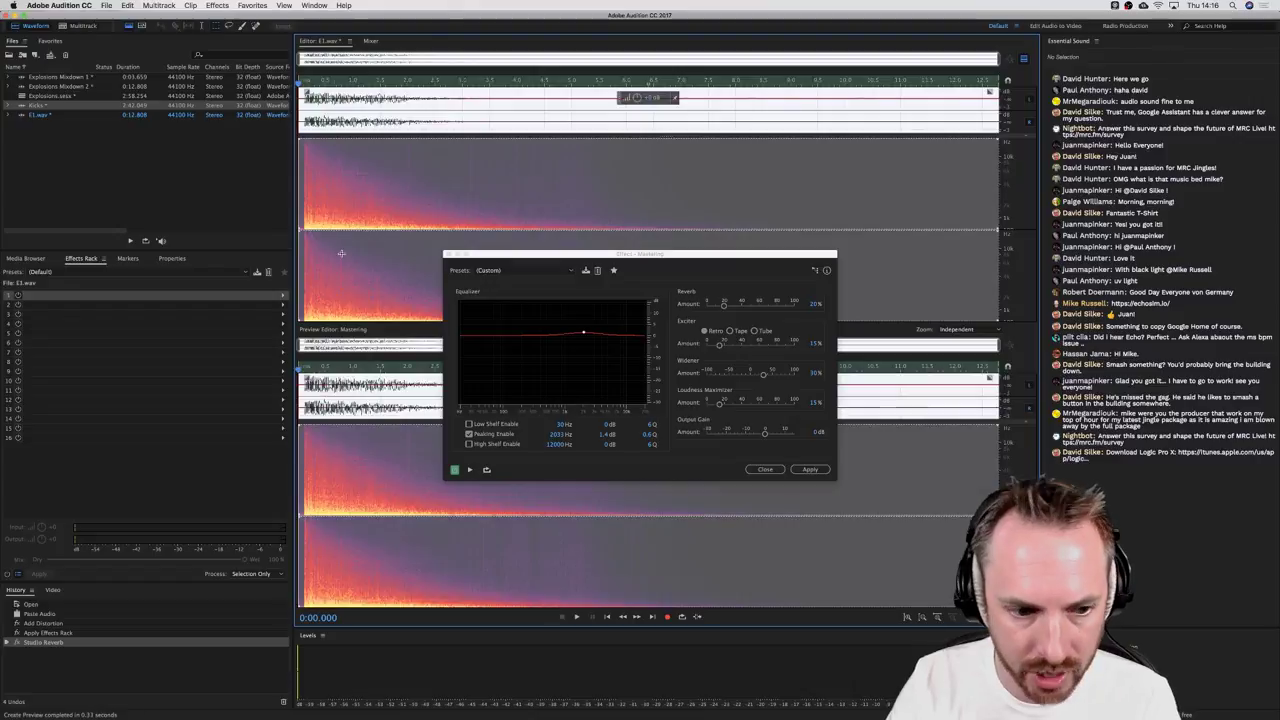
left_click_drag(730, 403, 751, 405)
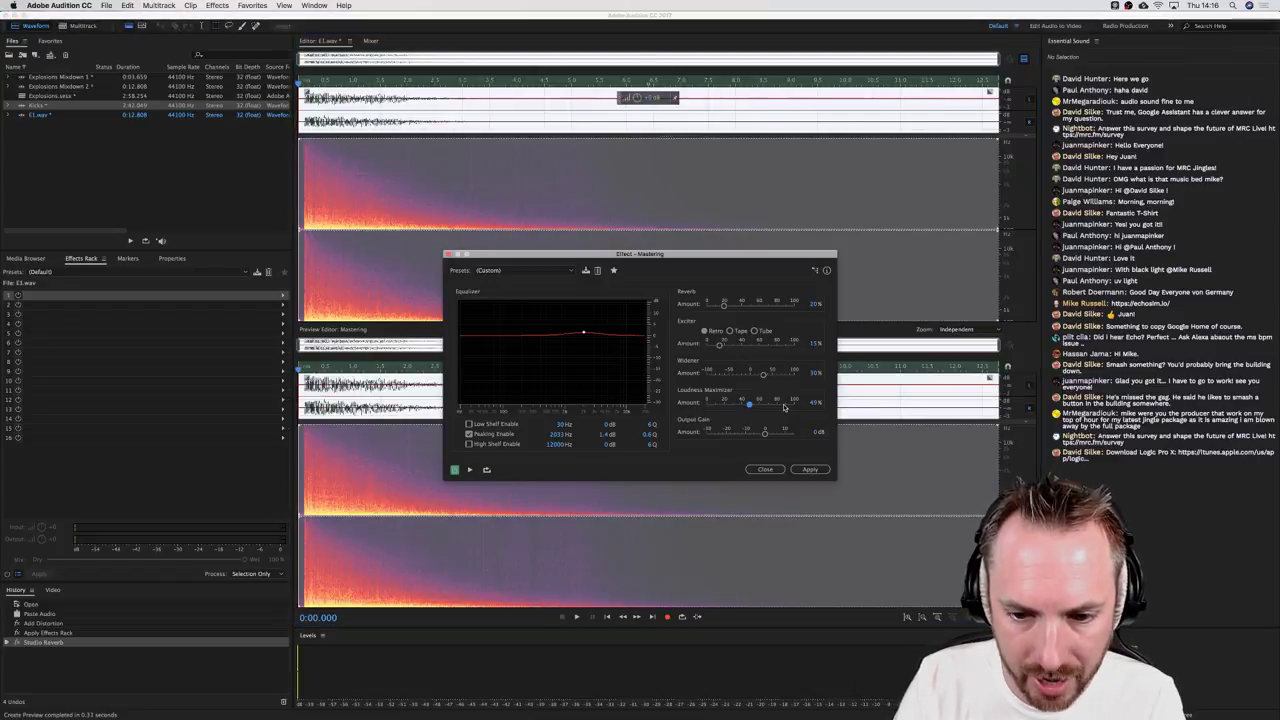
key("space")
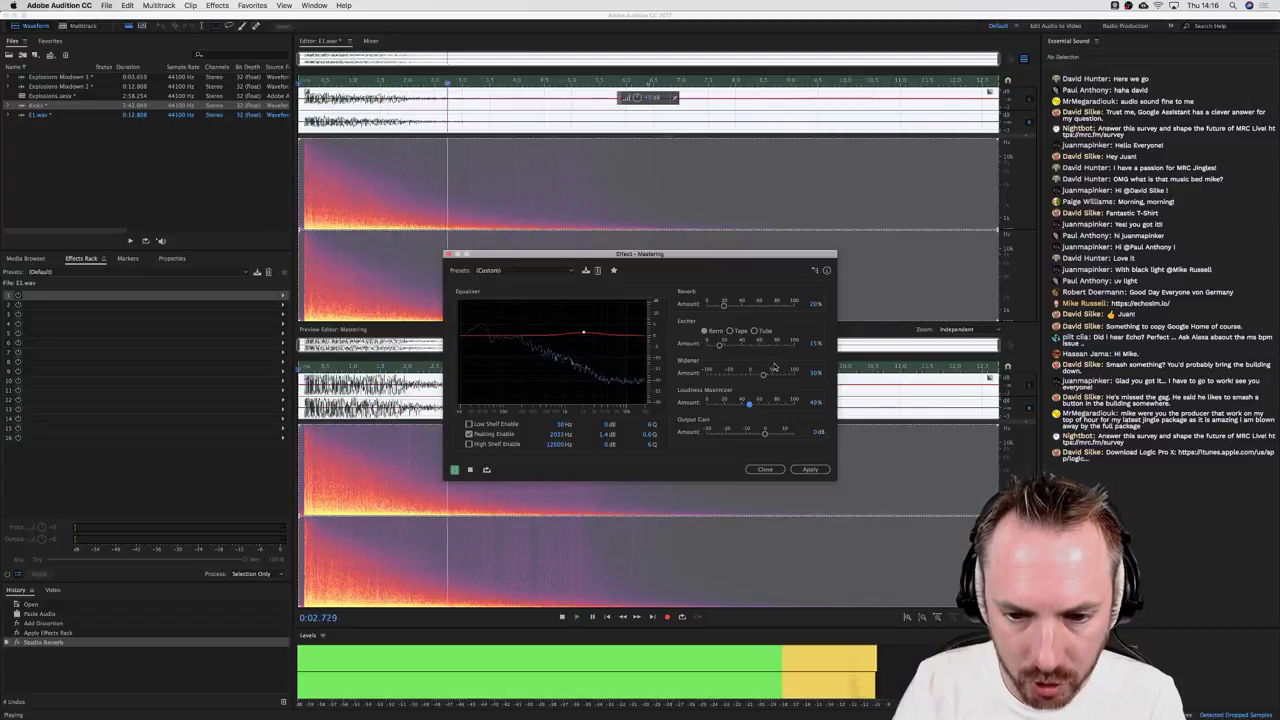
key("space")
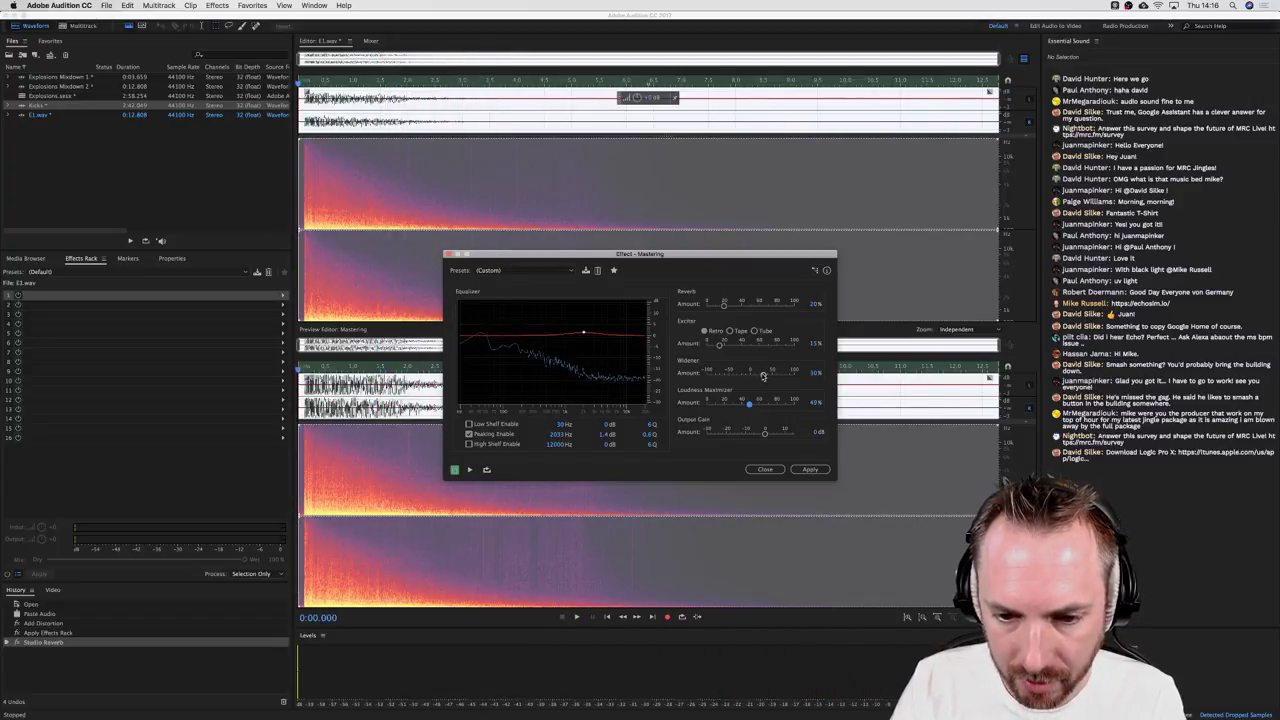
Step: Set the Mastering Widener to about 66% and the Exciter to about 33% while previewing the explosion
key("space")
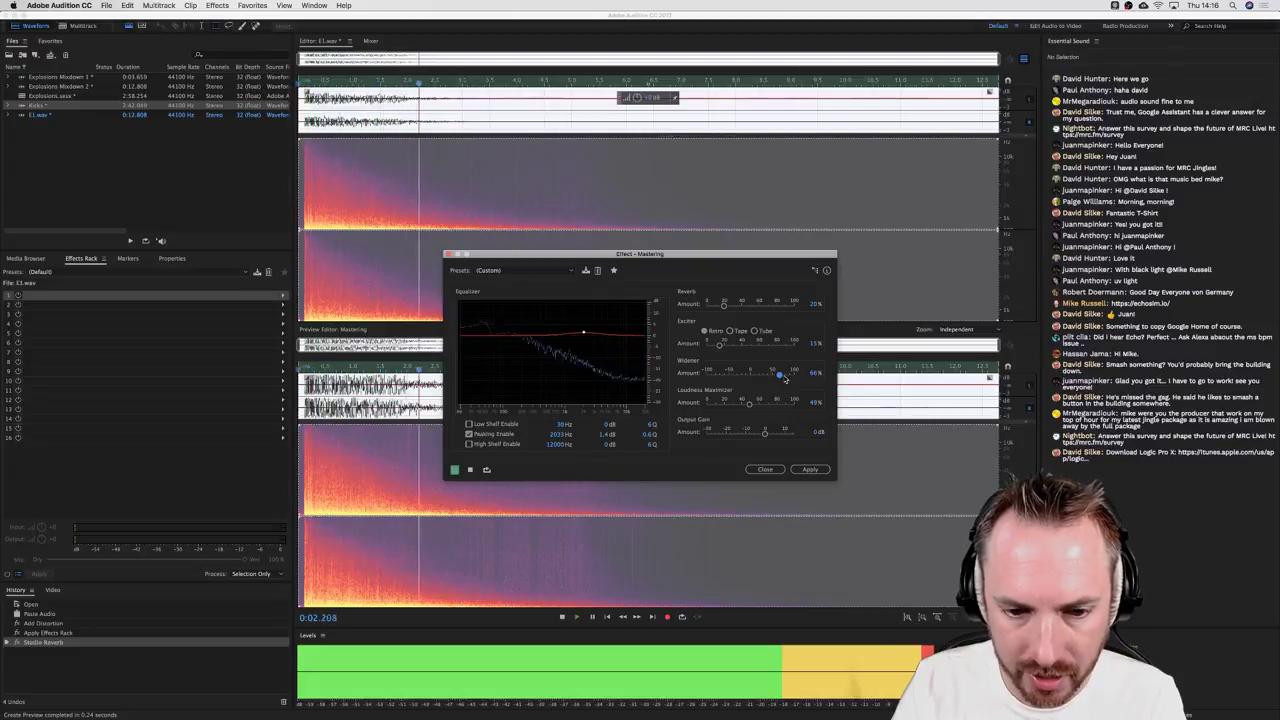
key("space")
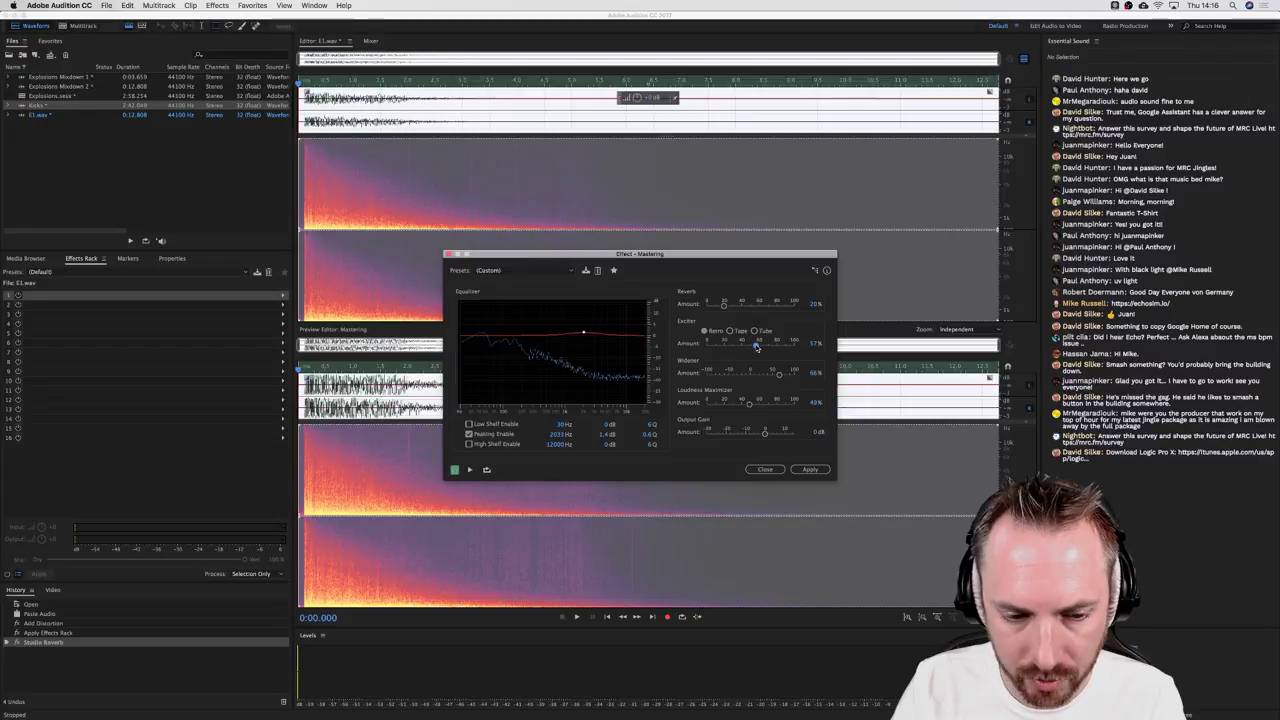
key("space")
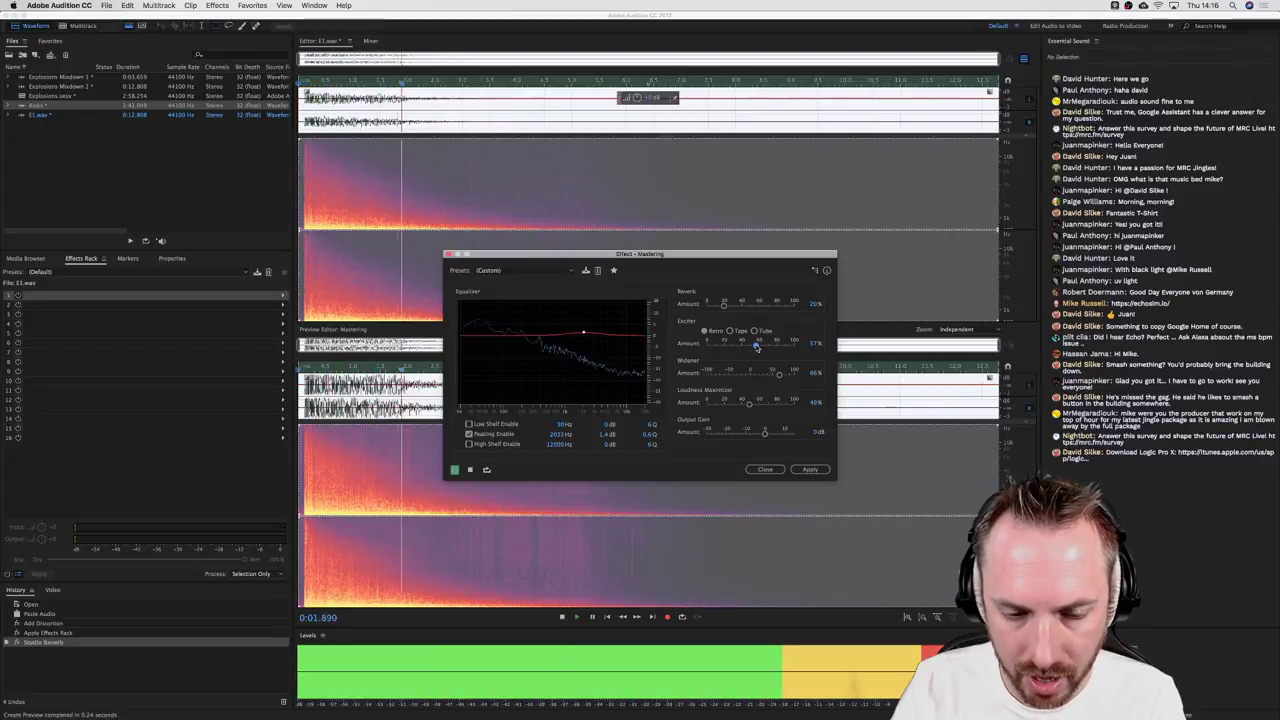
left_click_drag(757, 346, 751, 346)
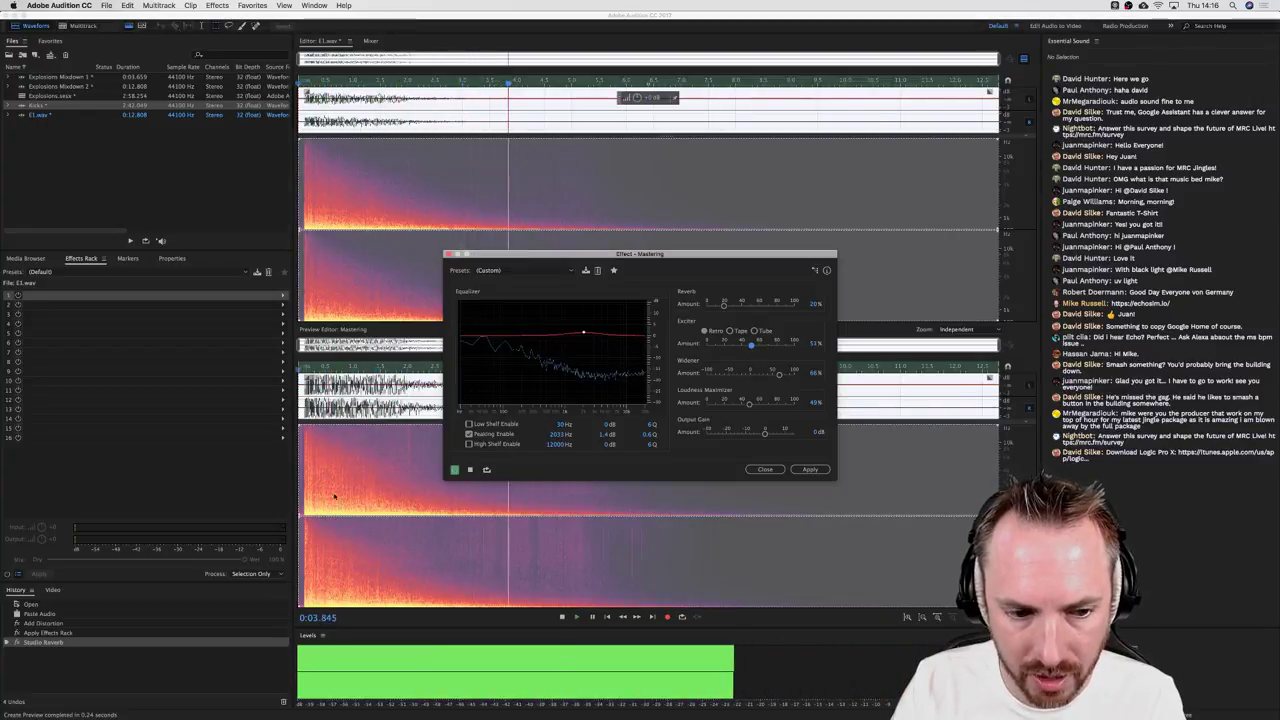
key("space")
key("space")
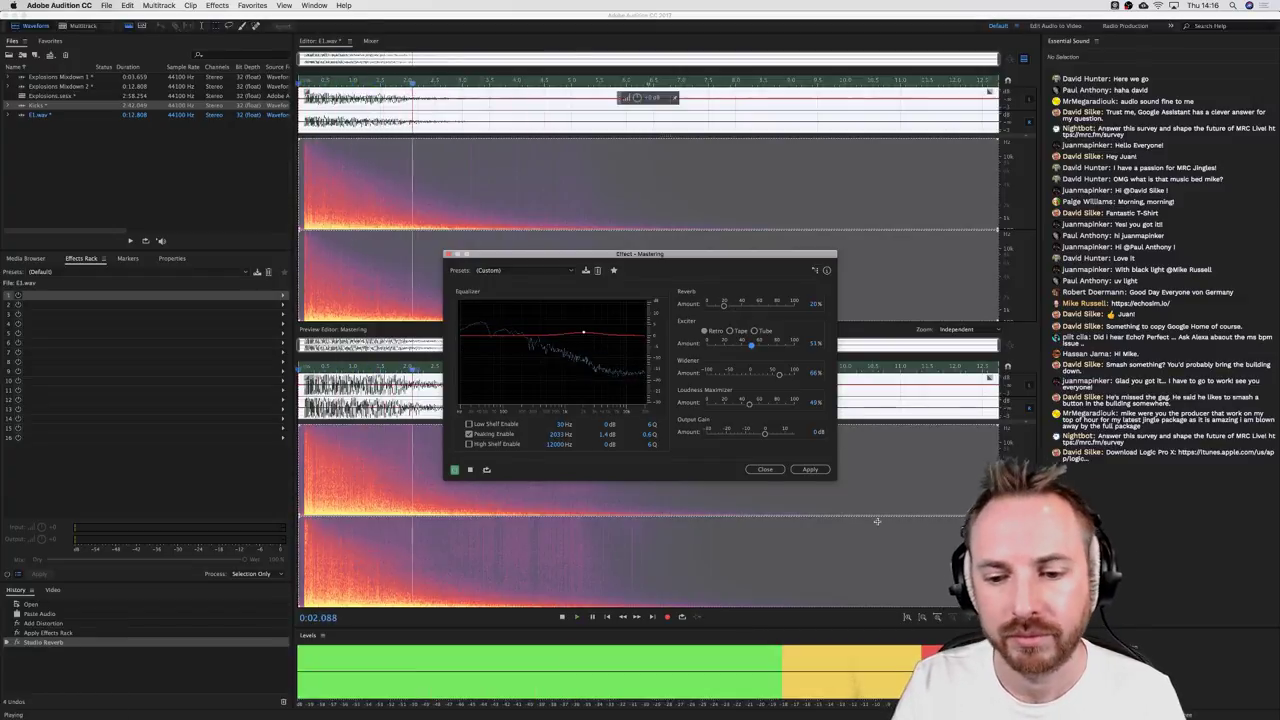
left_click_drag(742, 348, 736, 346)
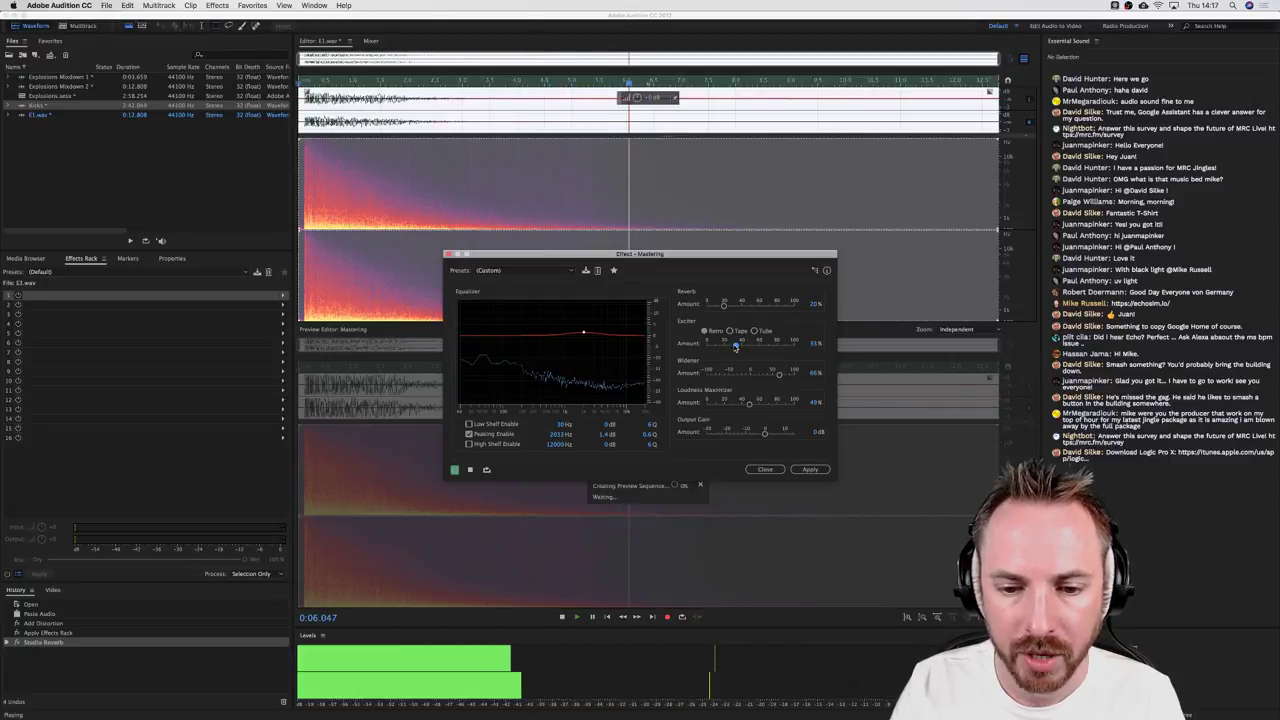
Step: Apply the Mastering effect to E1.wav, then delete the short silence at its start and save the file
left_click(812, 470)
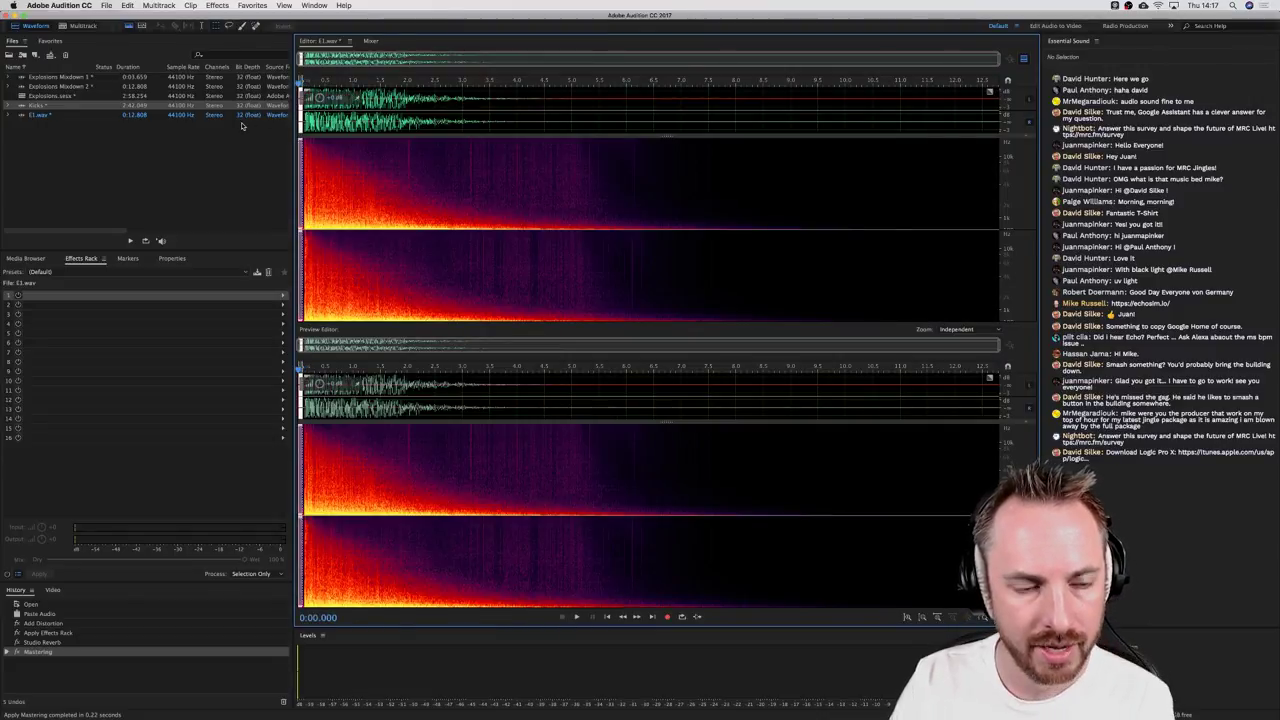
key("Delete")
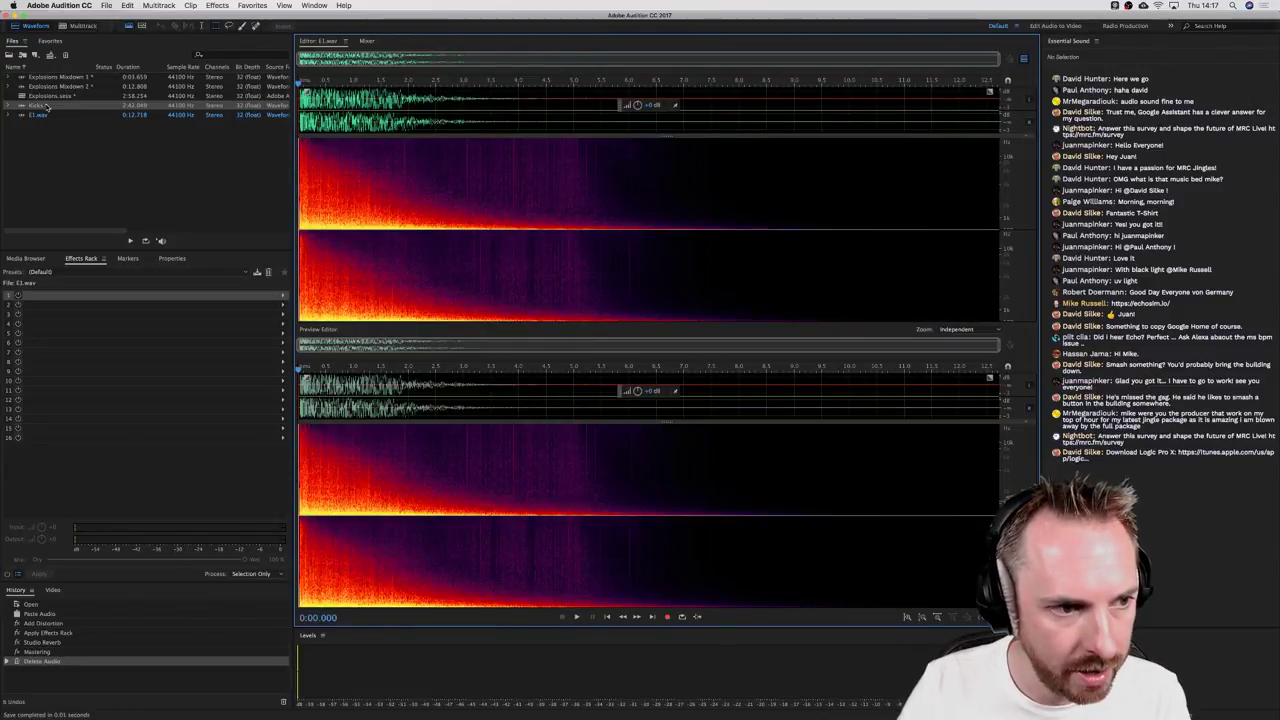
Step: Open Explosions Mixdown 2 and preview its Distortion effect with the Infinite Distortion preset
double_click(57, 92)
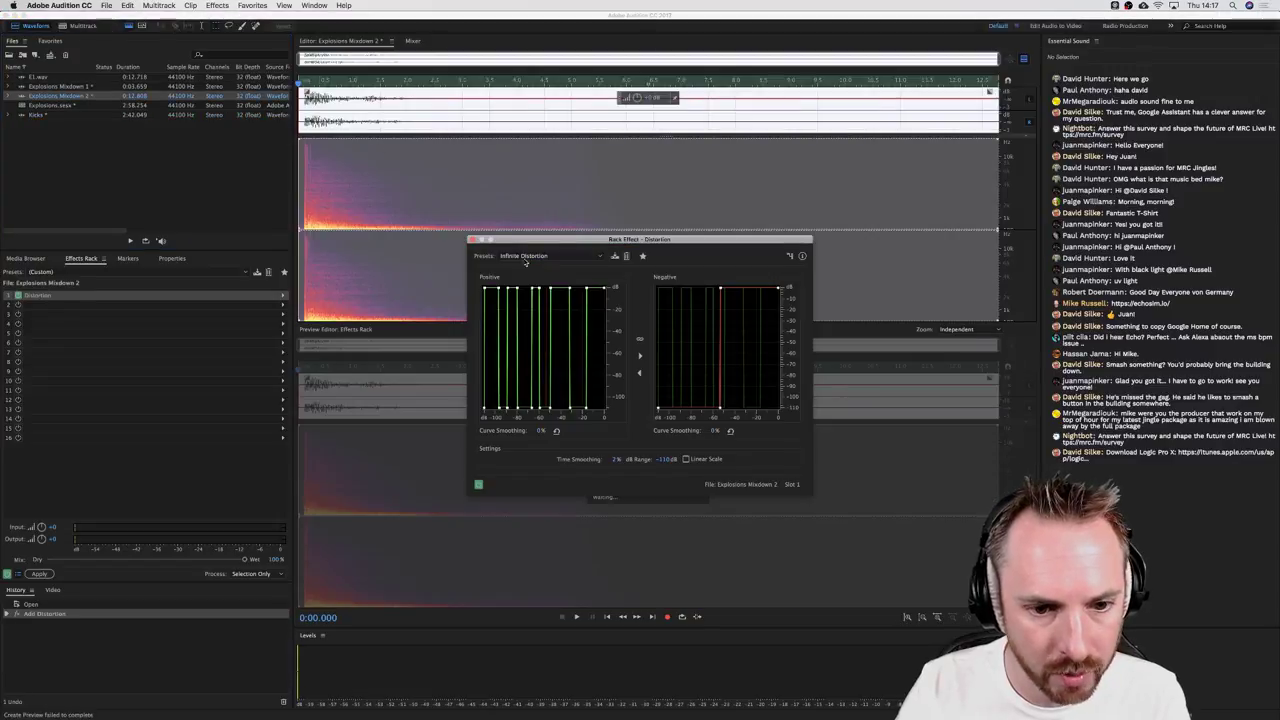
key("space")
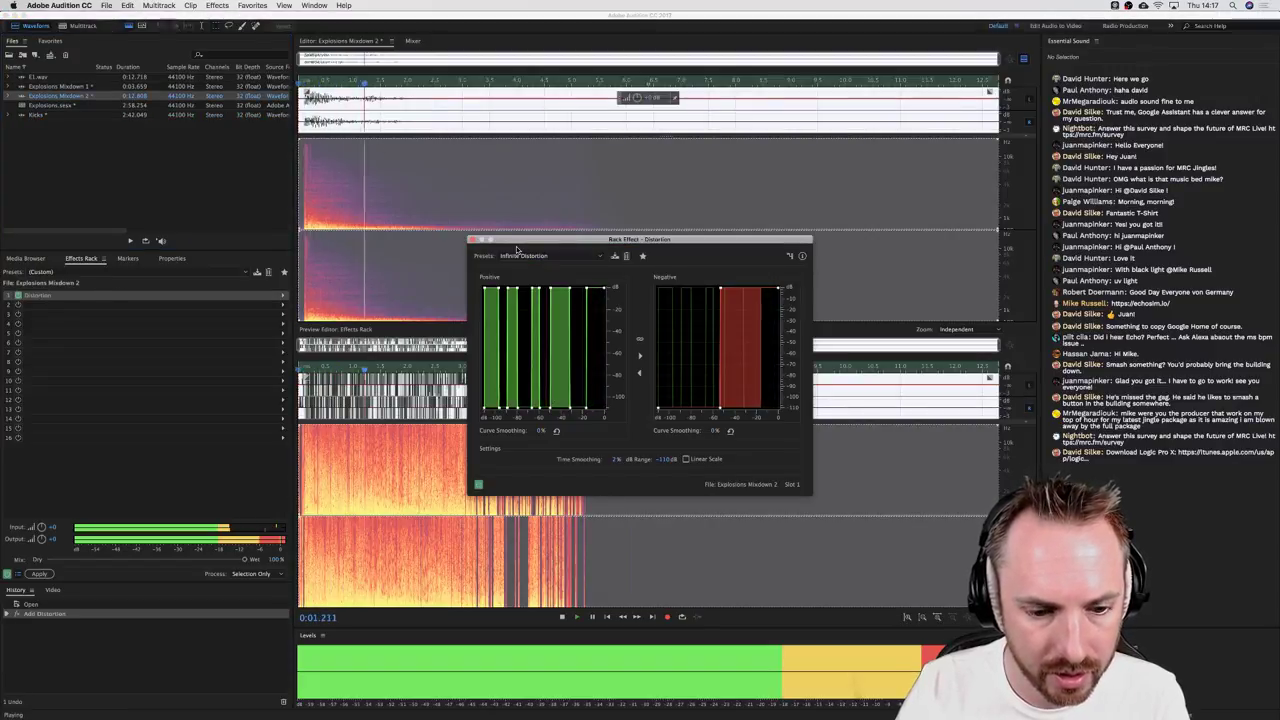
key("space")
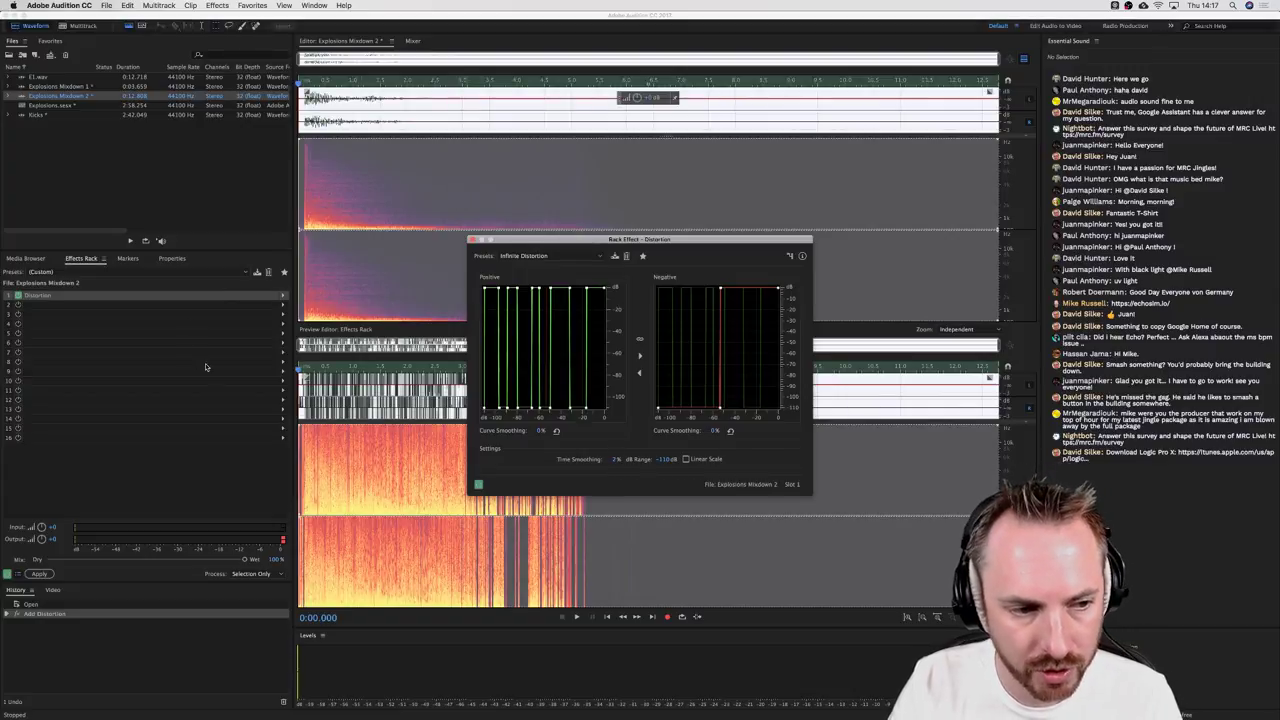
left_click(38, 576)
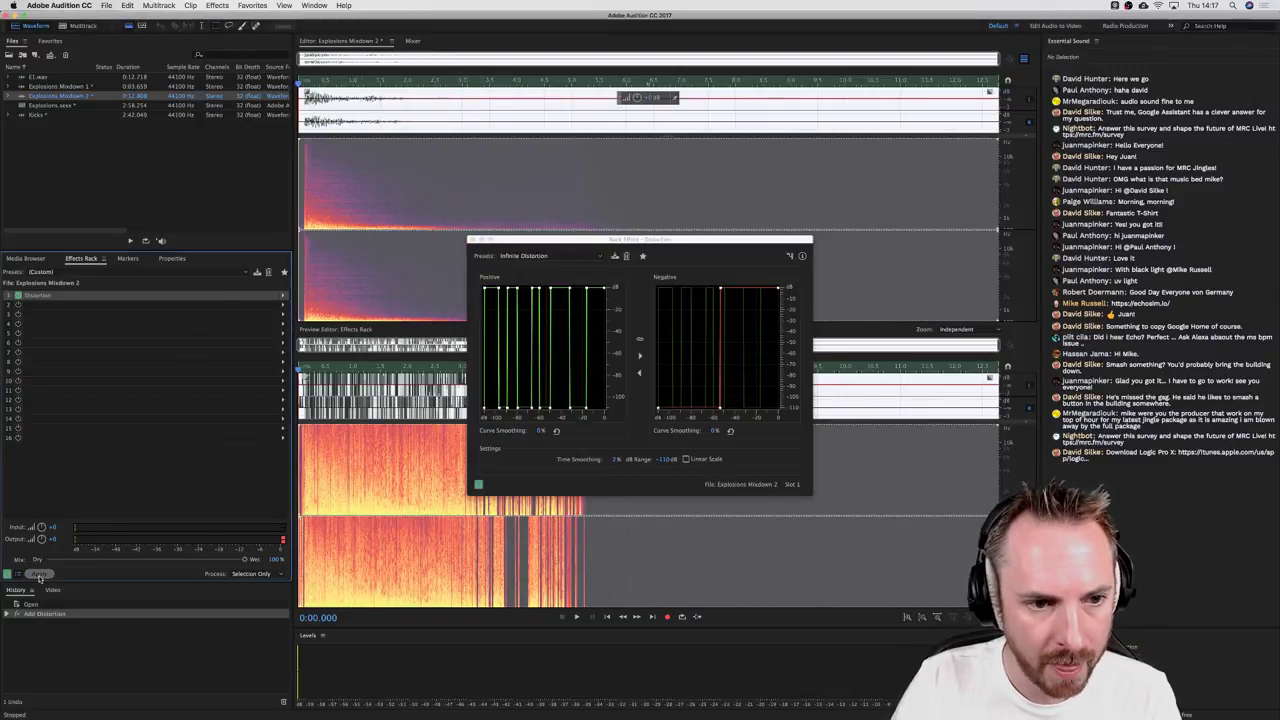
Step: Copy all of Explosions Mixdown 2 and paste it into a new audio file
double_click(349, 120)
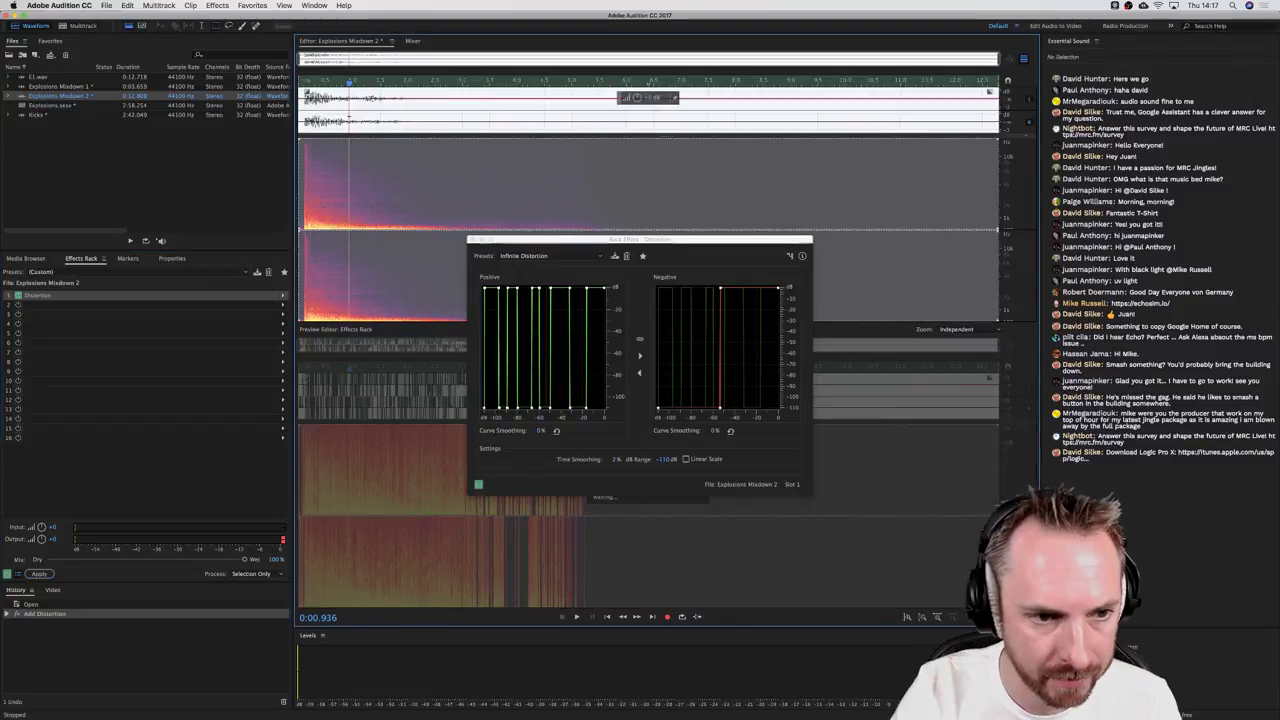
key("super+shift+n")
key("Return")
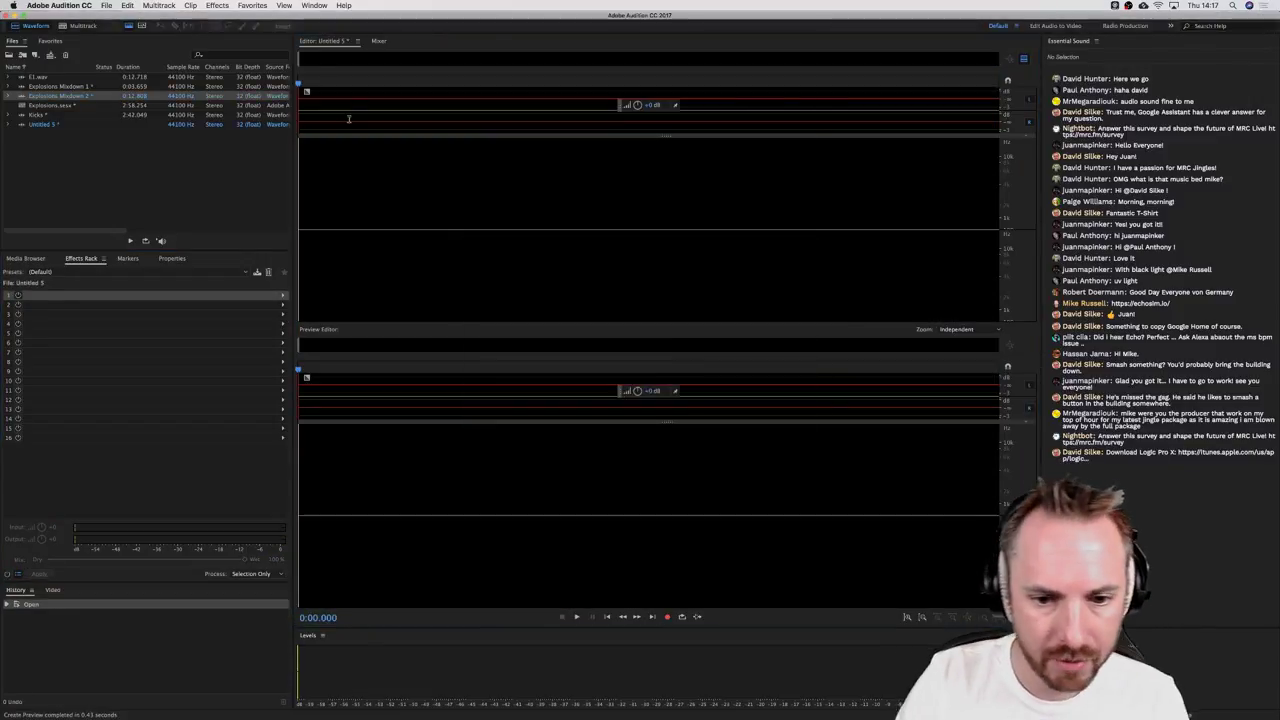
key("super+v")
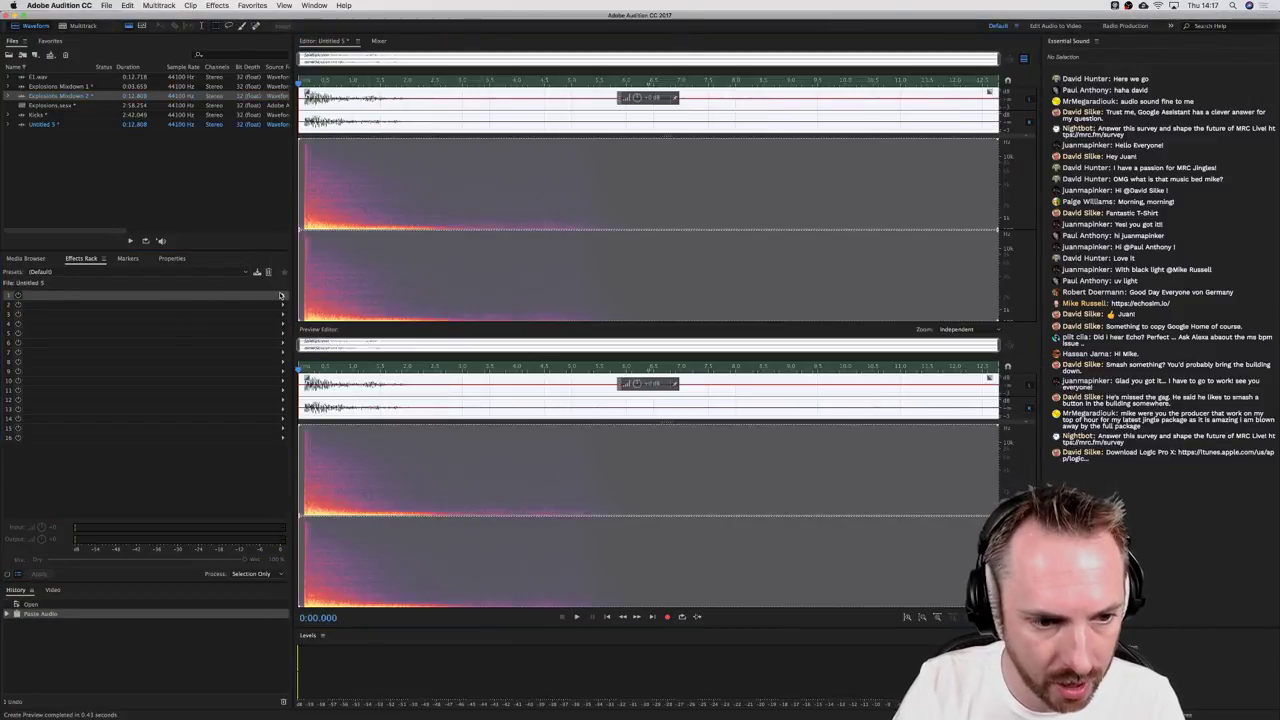
Step: Add a Distortion effect with the Infinite Distortion preset to the new file, apply the rack permanently and play the result
left_click(281, 295)
mouse_move(360, 386)
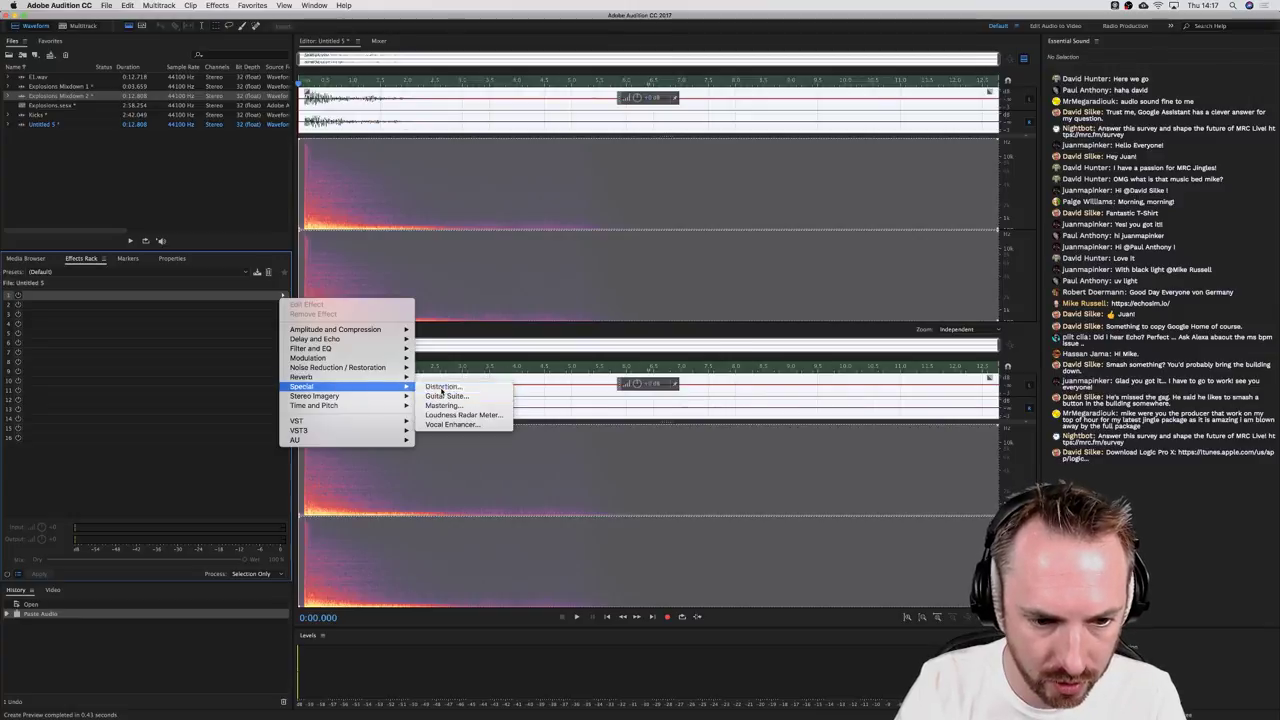
left_click(441, 388)
left_click(558, 257)
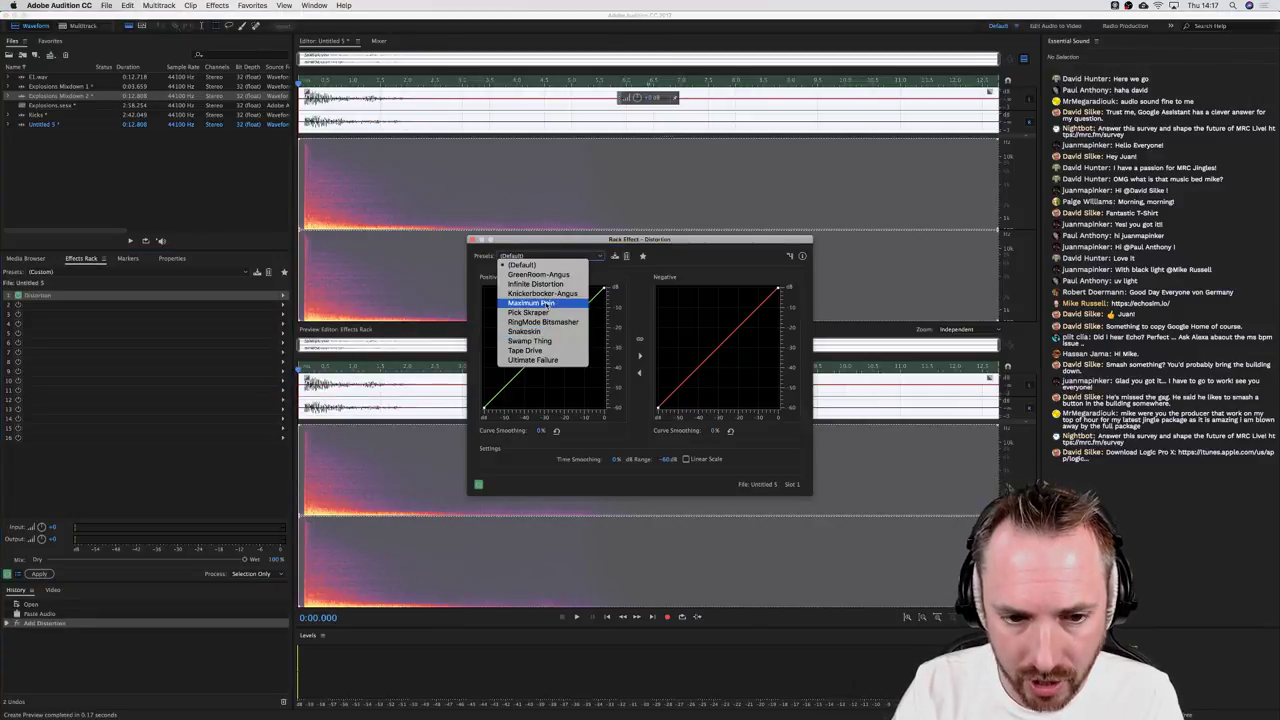
left_click(537, 285)
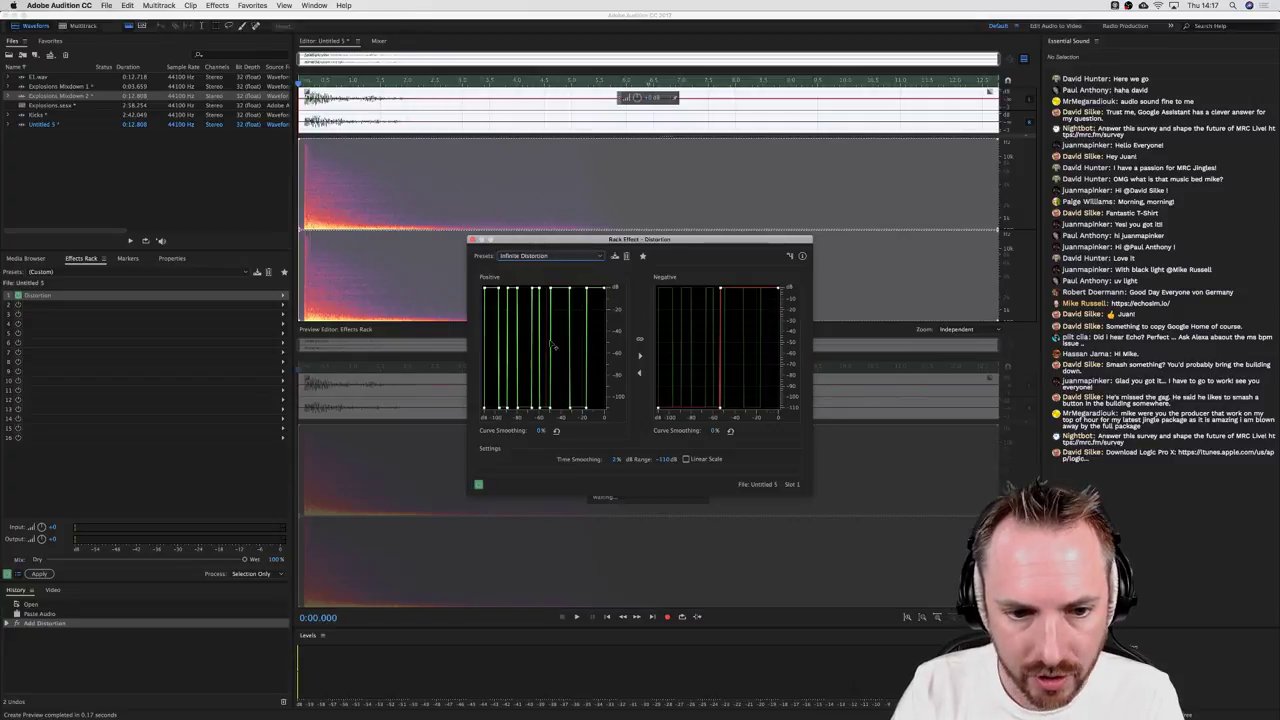
left_click(474, 241)
left_click(39, 573)
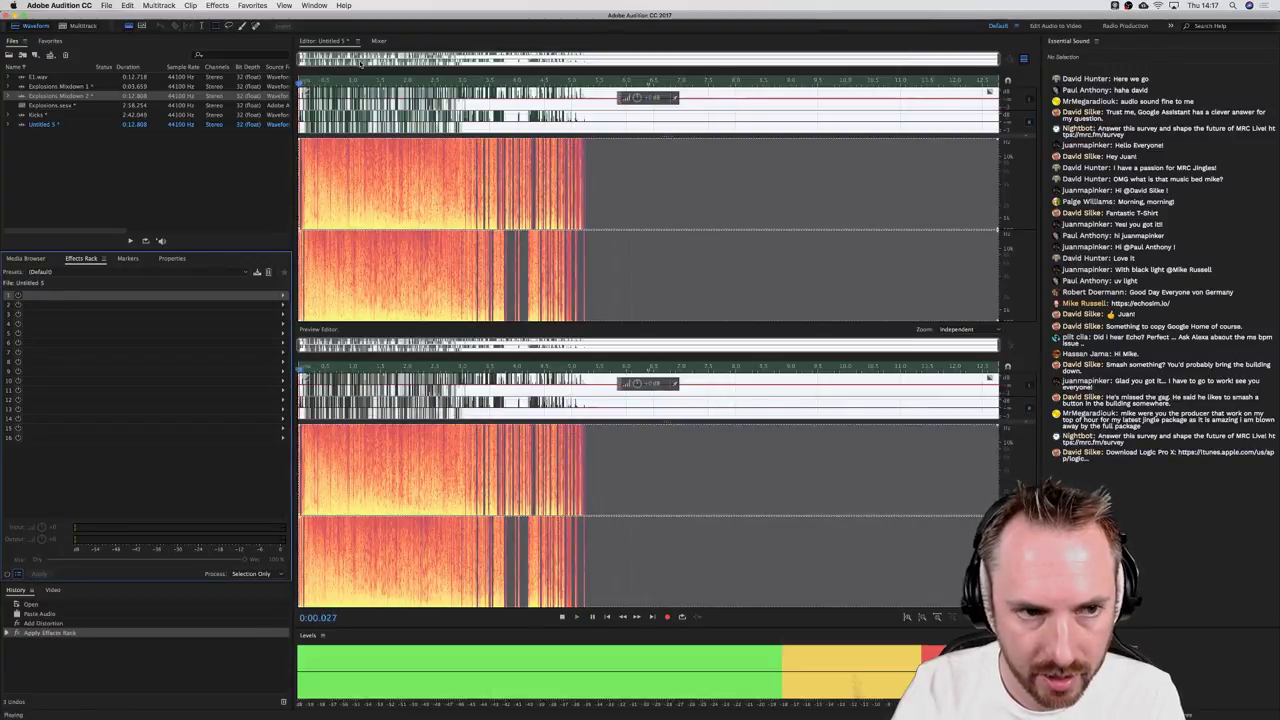
Step: Preview the Mastering effect on the whole file with the output gain lowered to -1 dB, and apply it
left_click(218, 6)
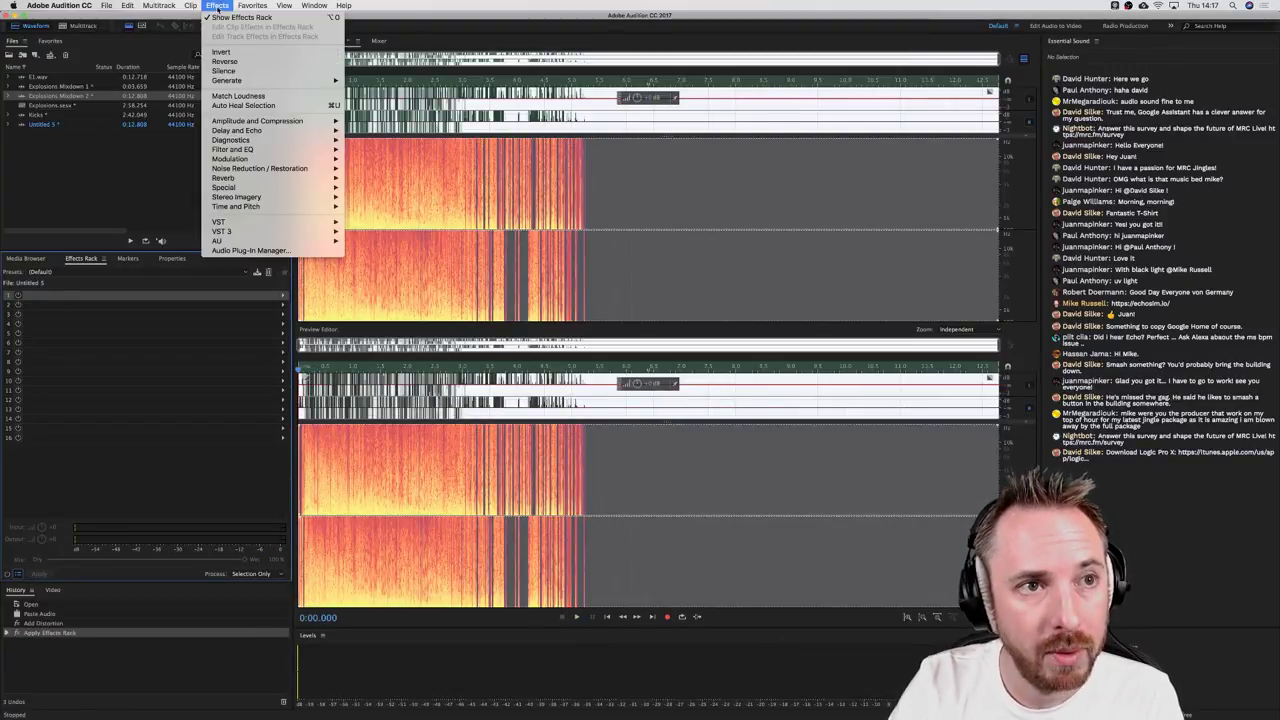
mouse_move(241, 187)
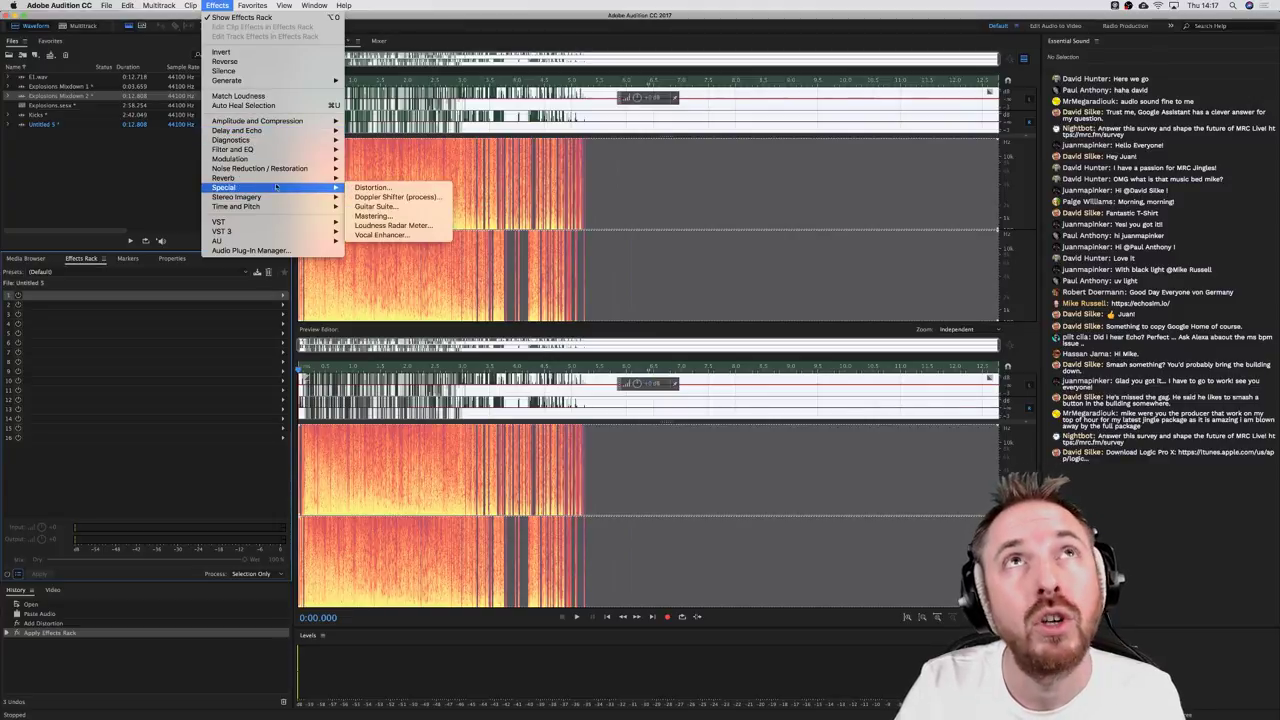
left_click(370, 216)
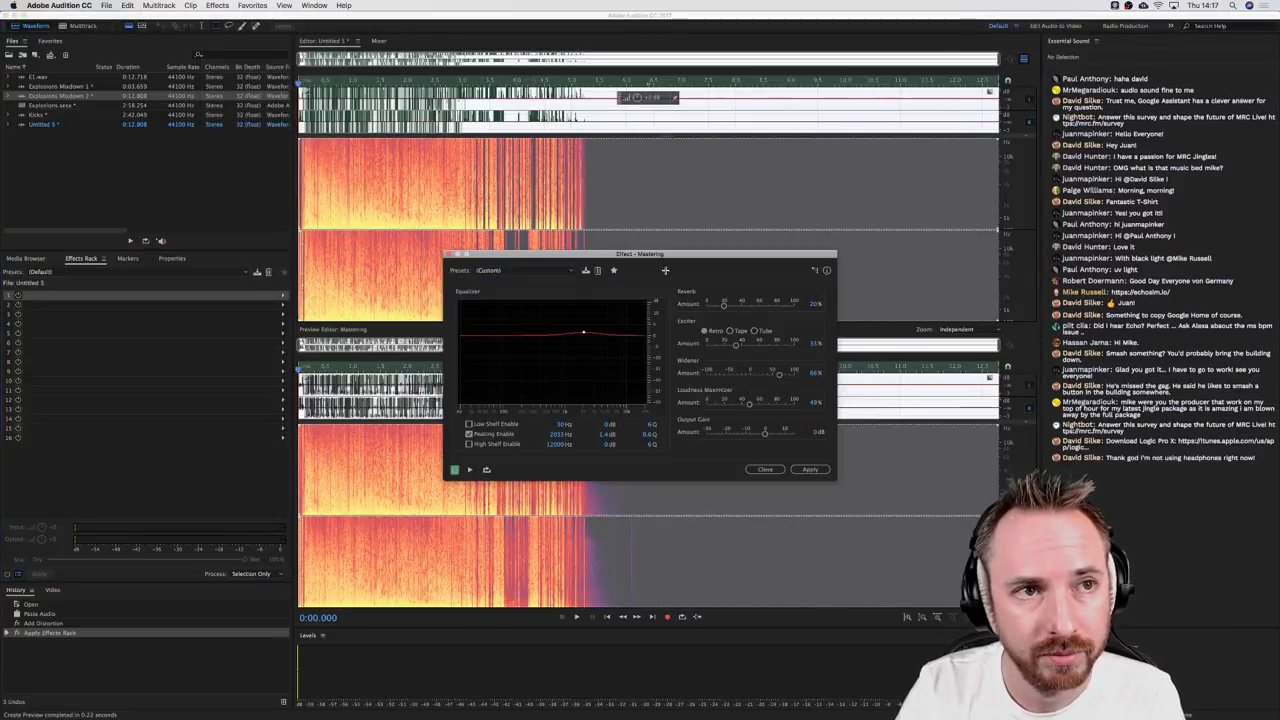
key("space")
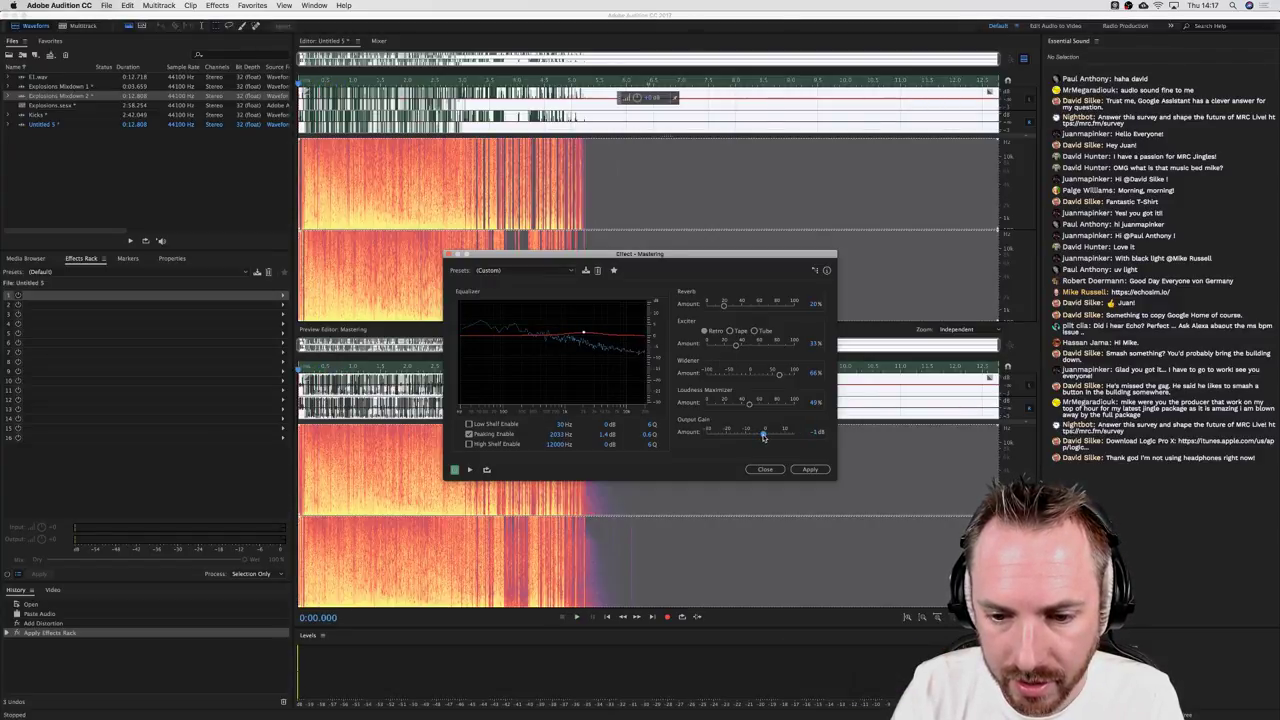
key("space")
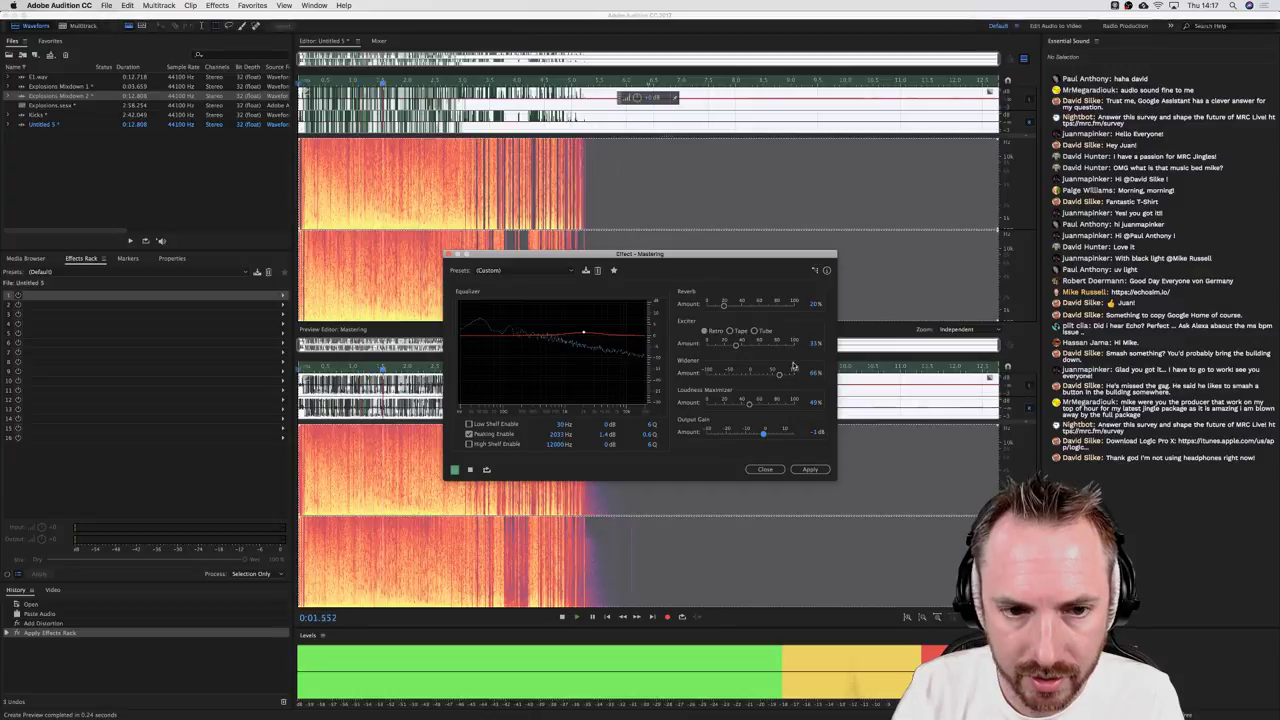
left_click(808, 470)
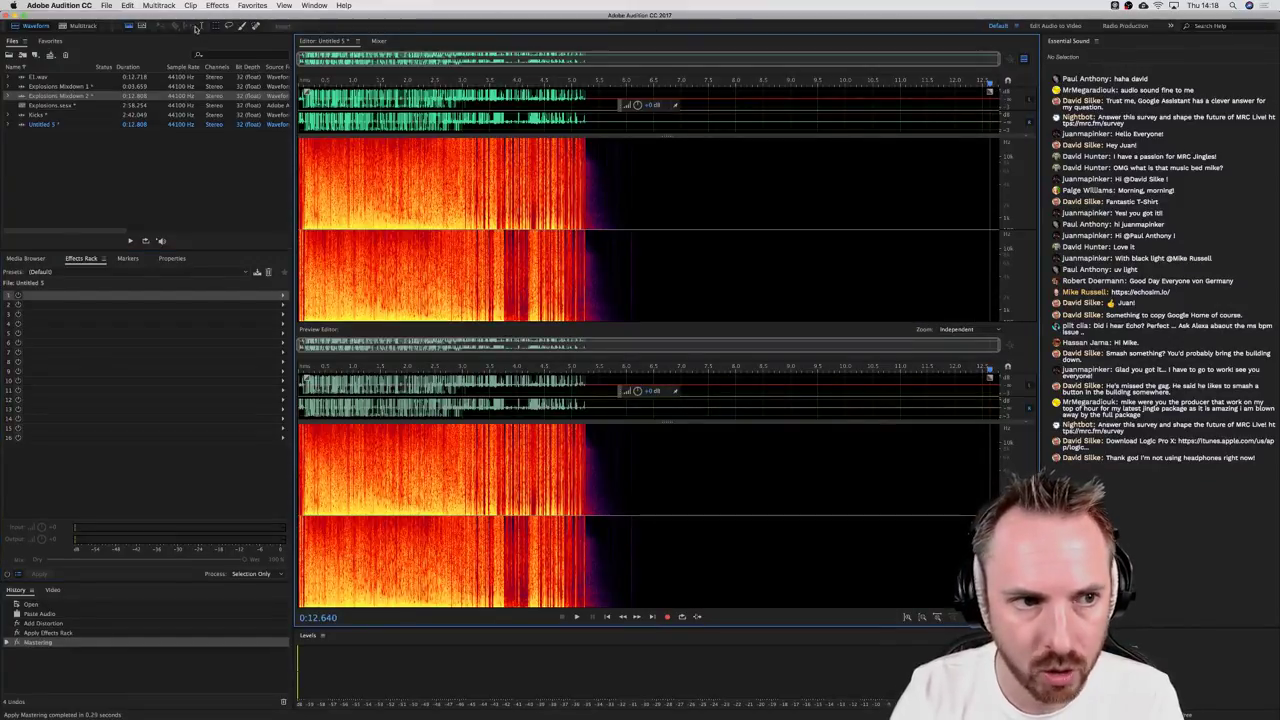
Step: Insert 10 seconds of silence at the end of the file
left_click(126, 6)
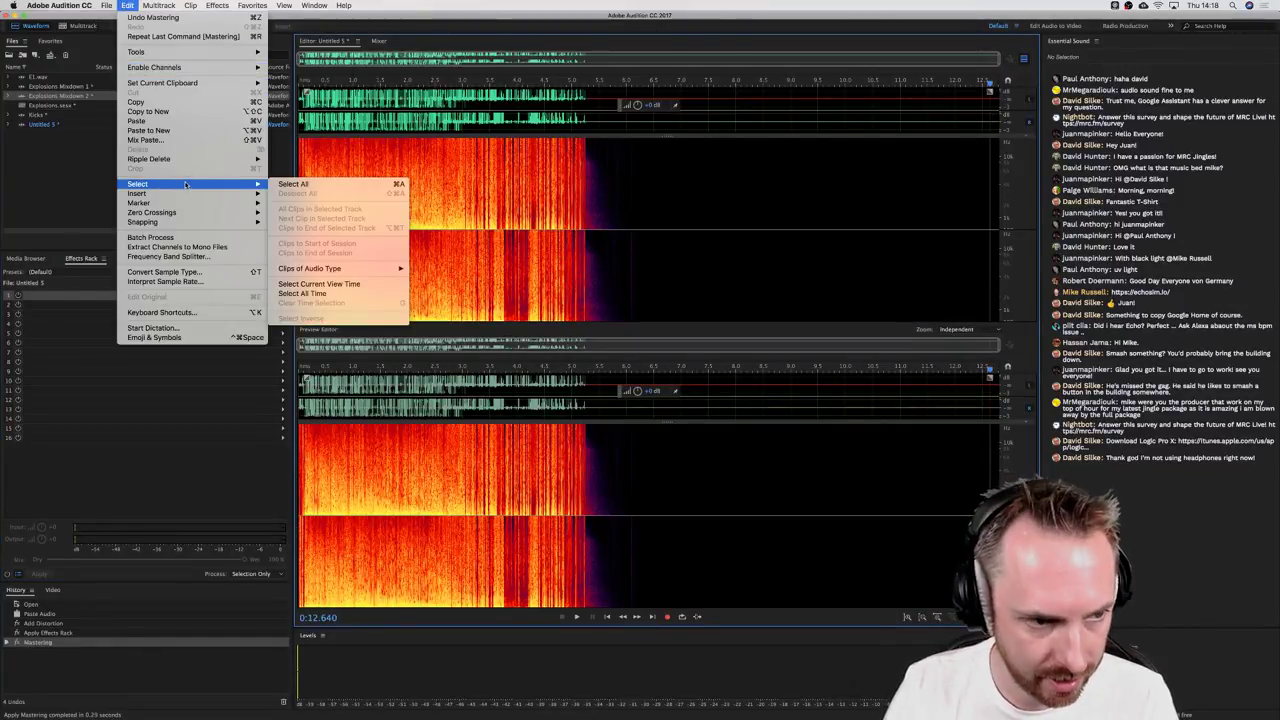
mouse_move(185, 194)
left_click(290, 217)
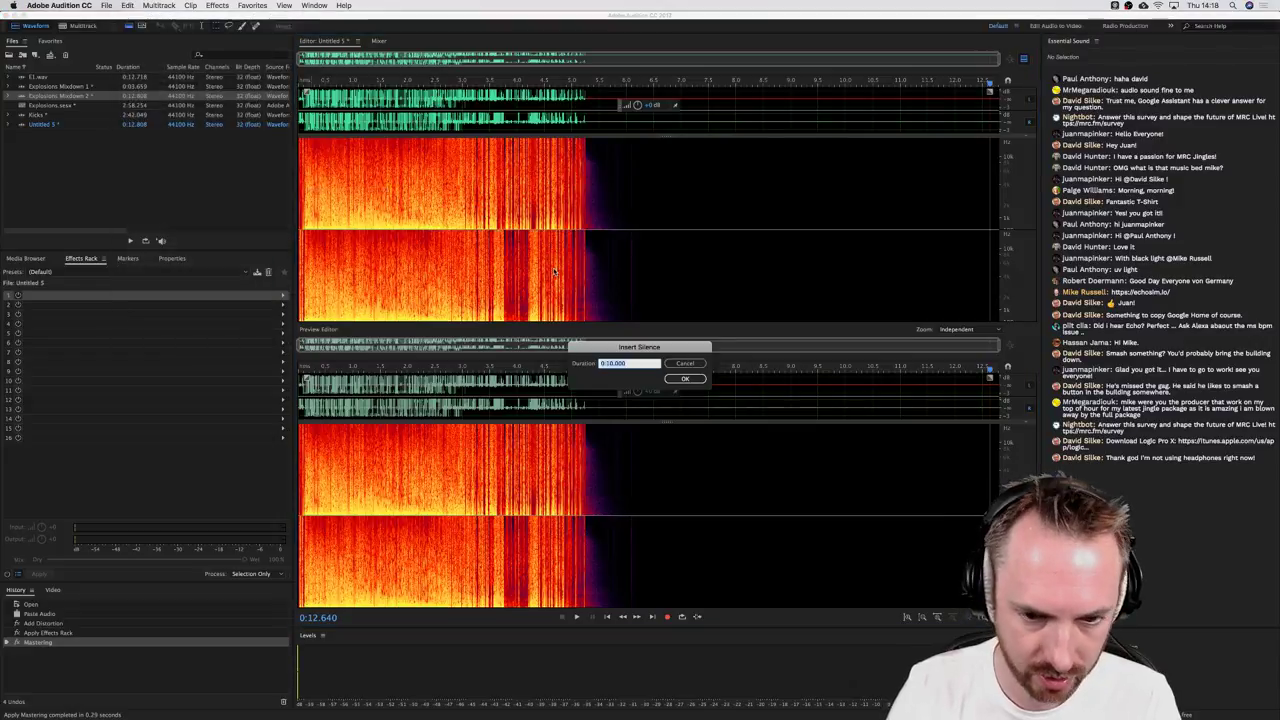
key("Return")
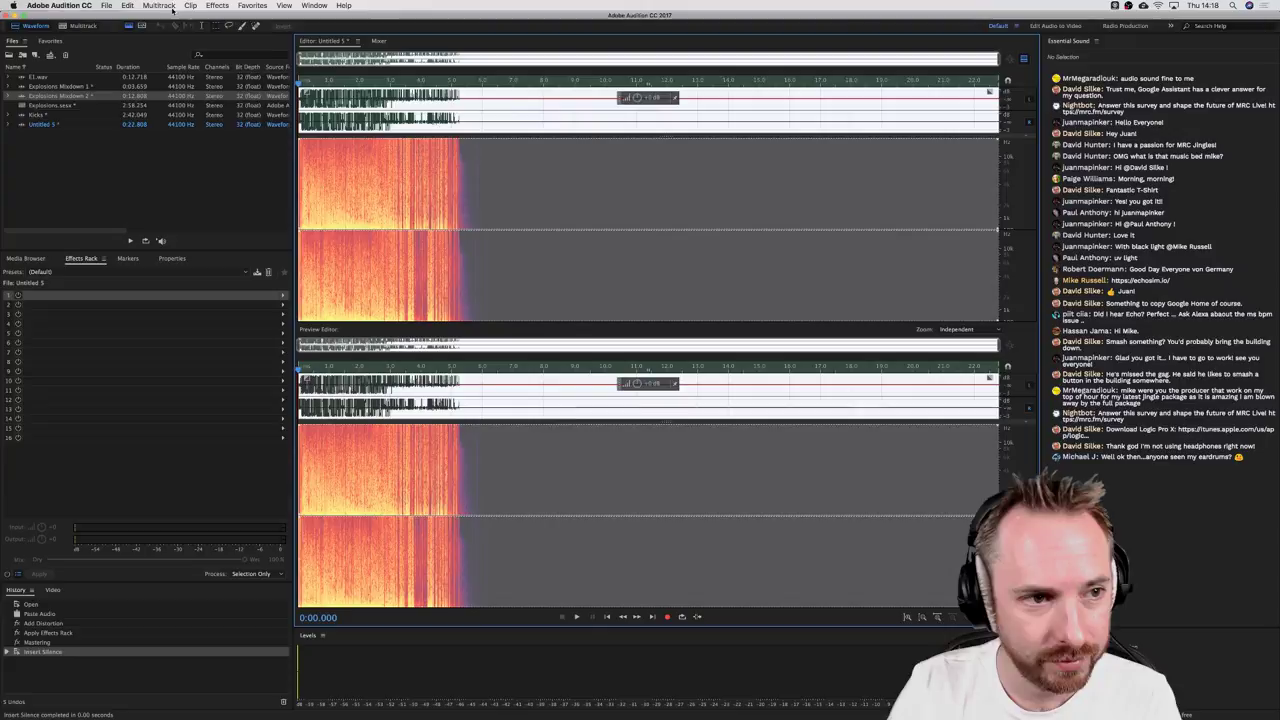
Step: Try Full Reverb on the whole file with the Default, Empty Living Room and Great Hall presets, and close it without applying
left_click(217, 6)
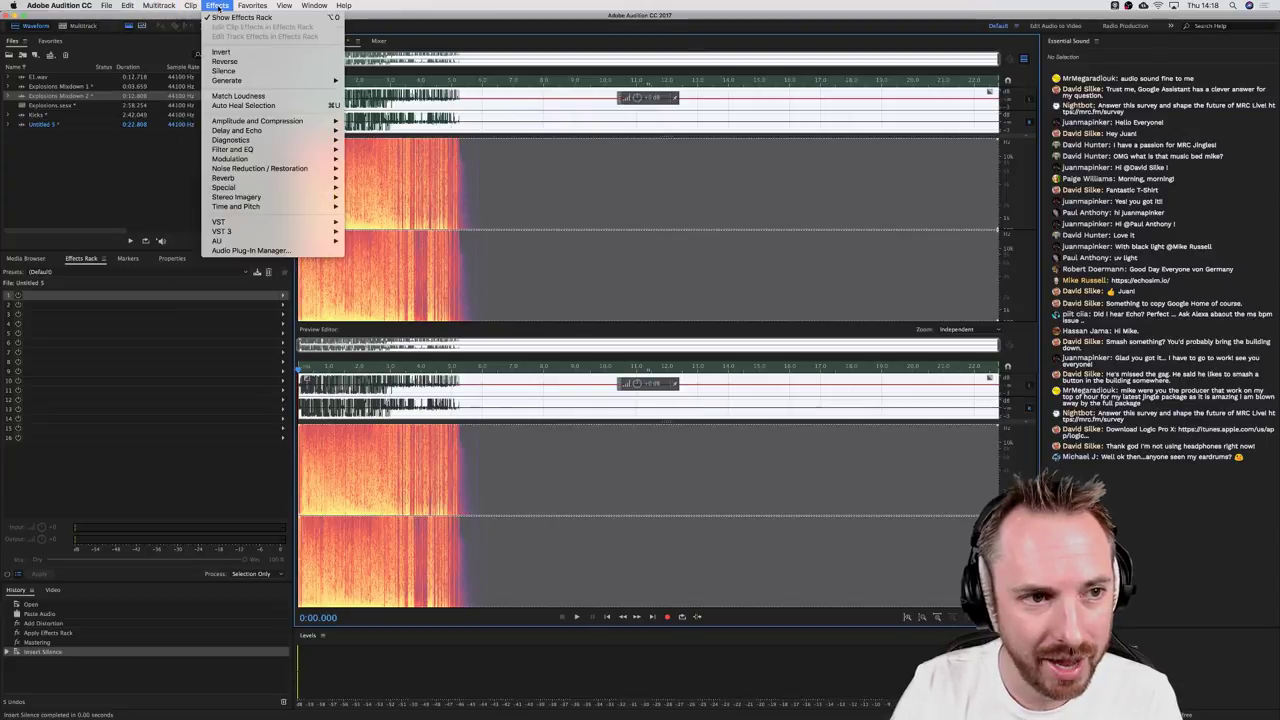
mouse_move(244, 180)
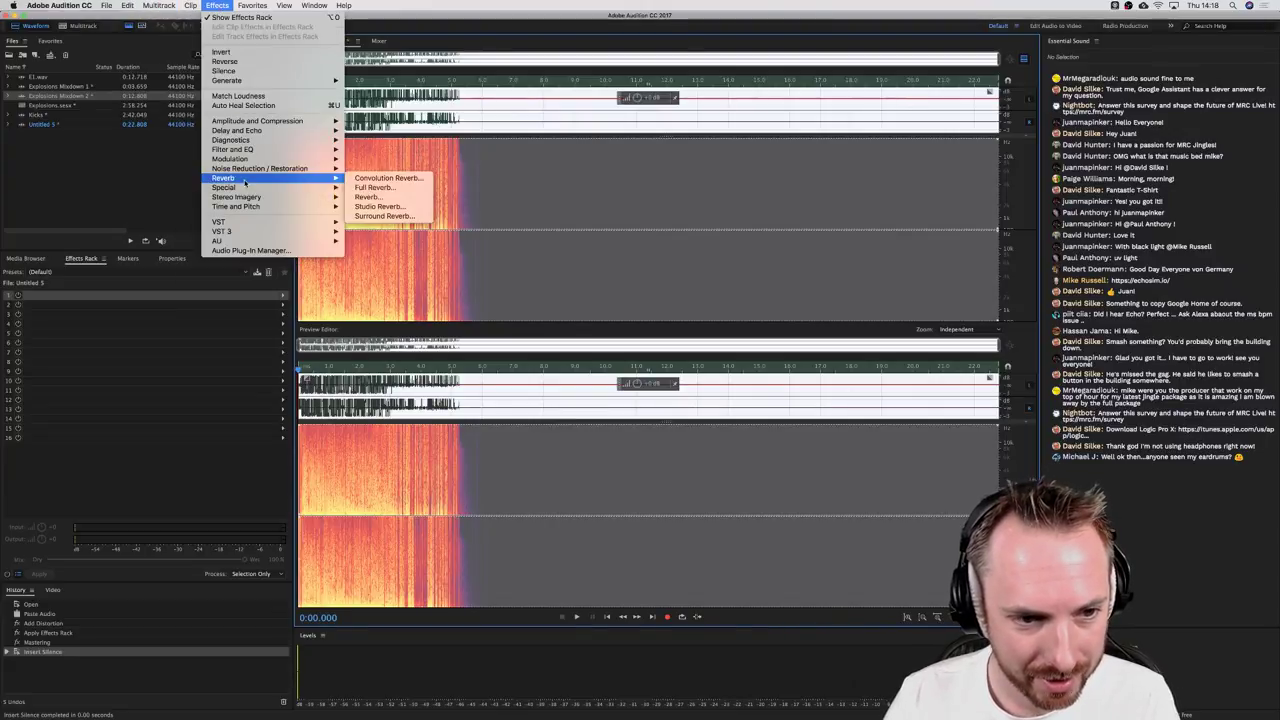
left_click(370, 187)
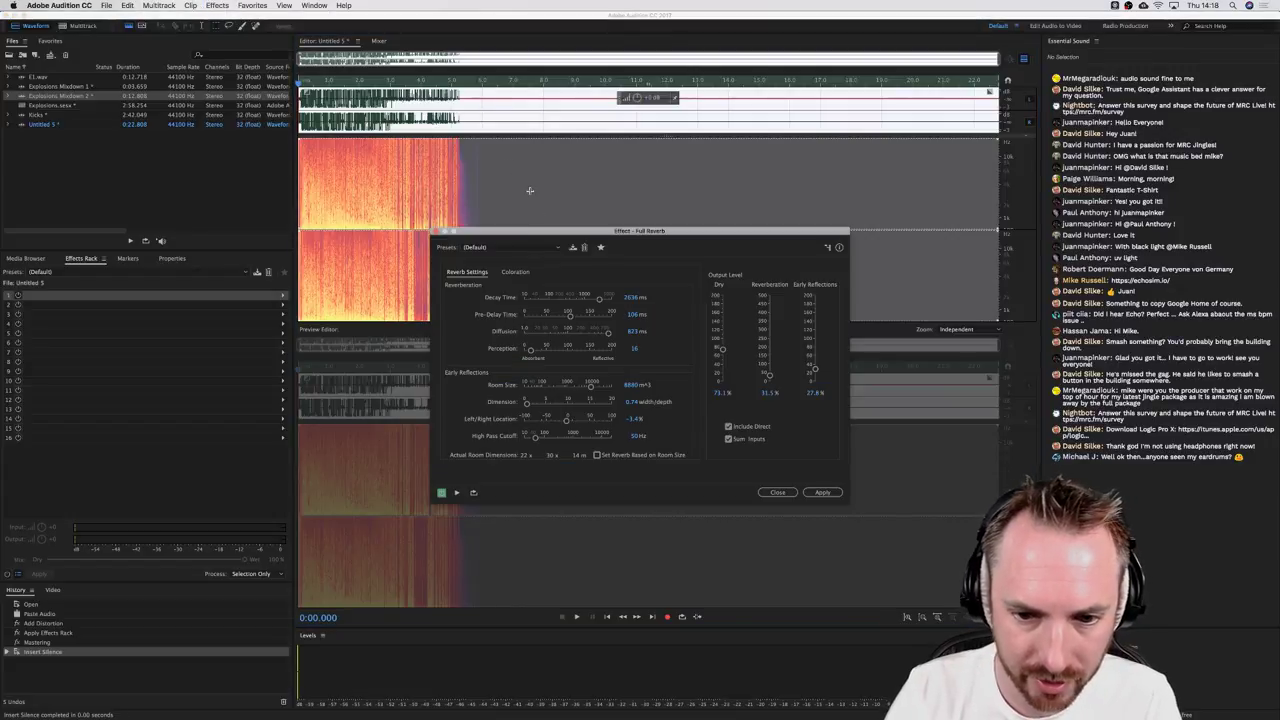
key("space")
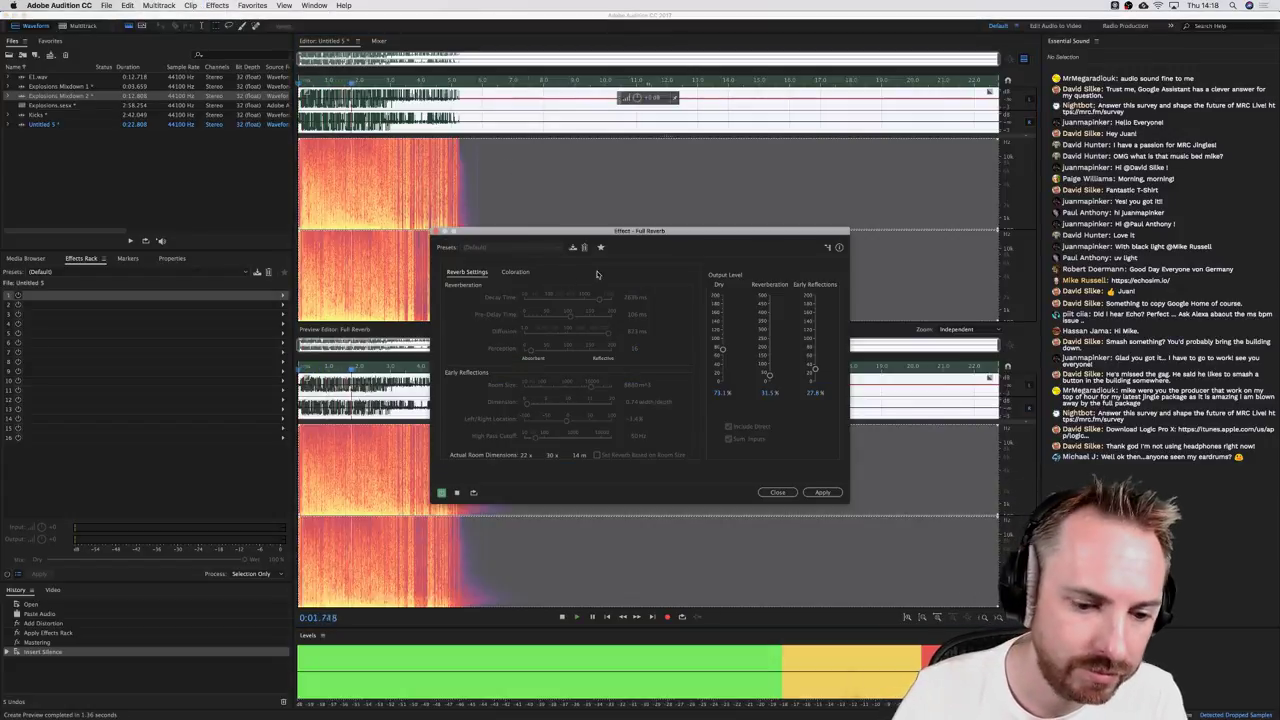
key("space")
left_click(531, 249)
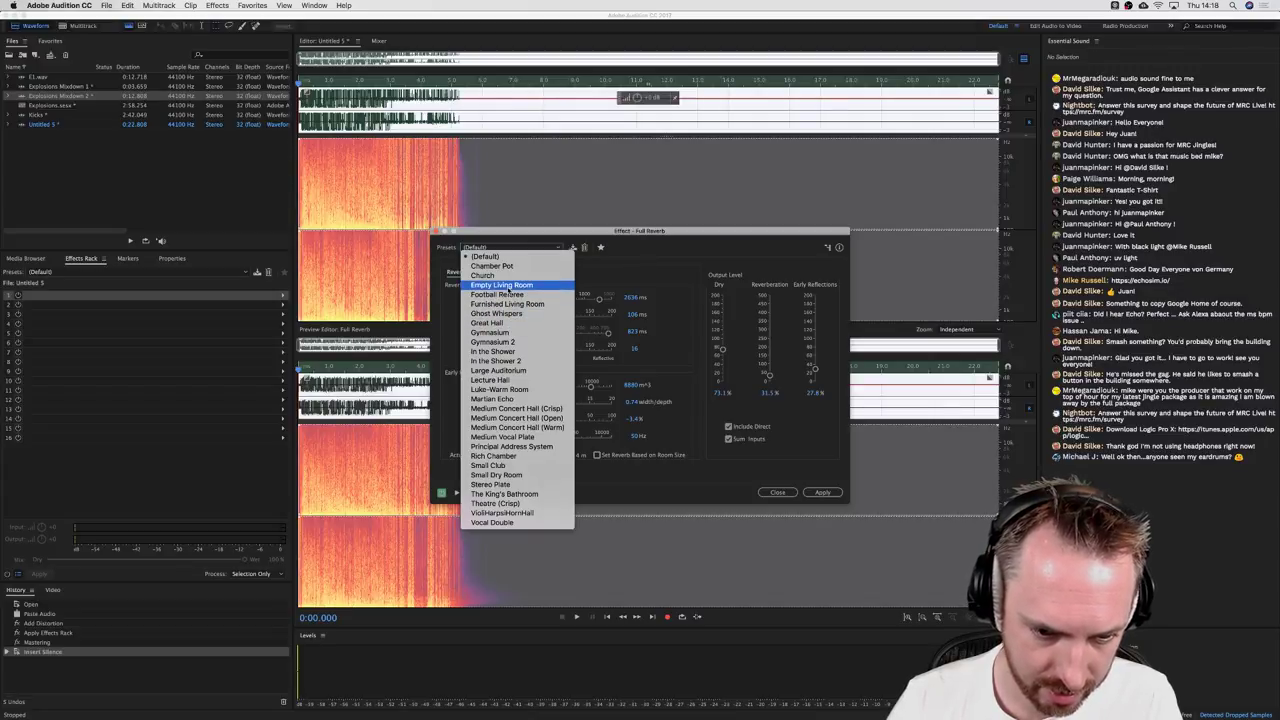
left_click(500, 286)
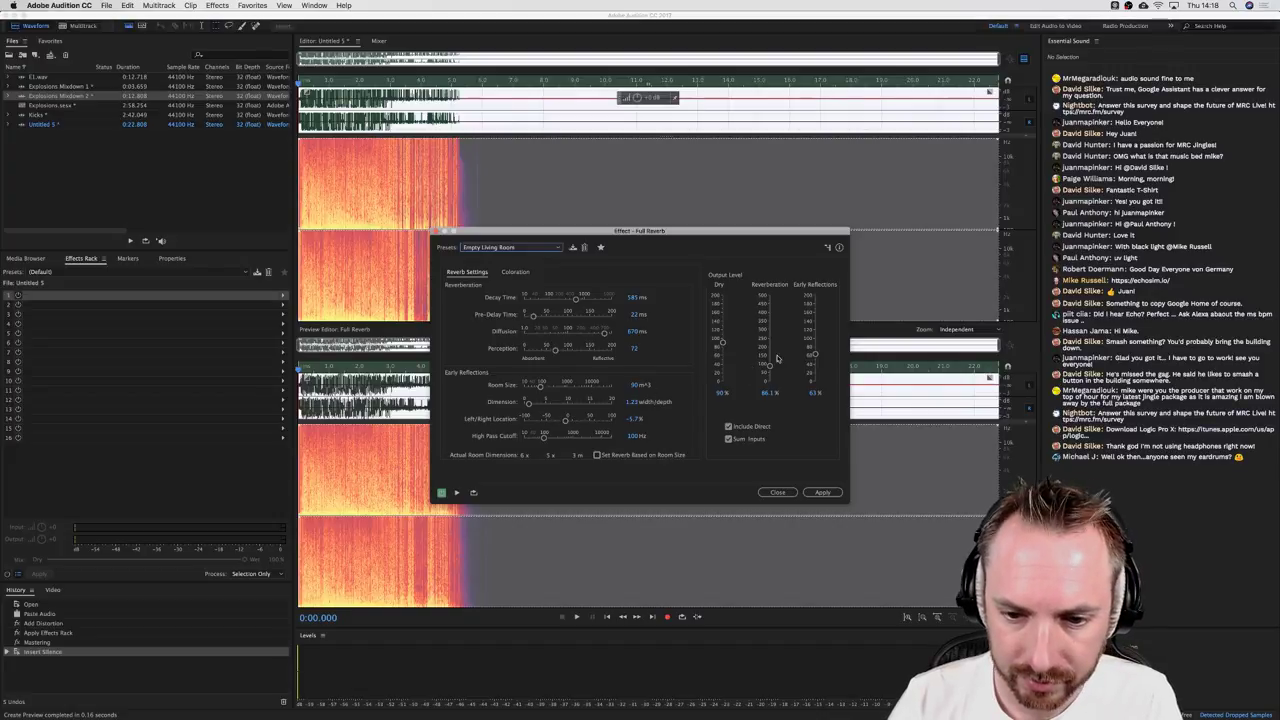
left_click(528, 251)
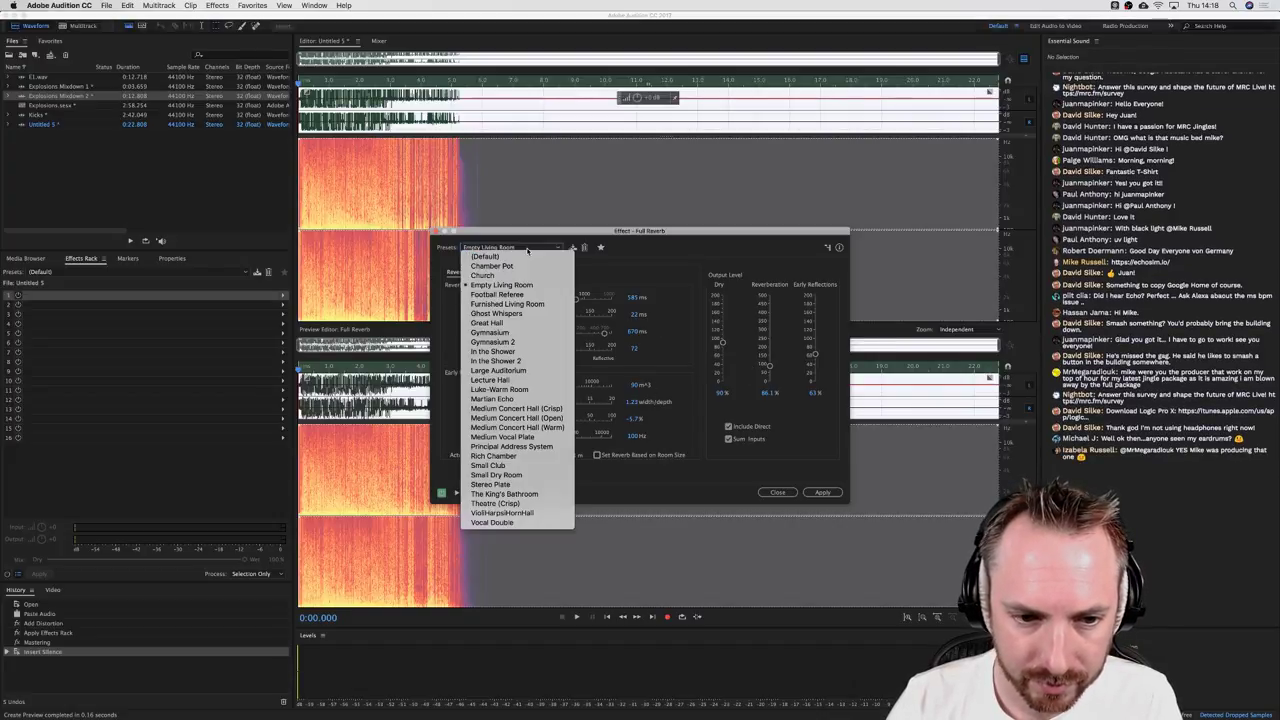
left_click(517, 323)
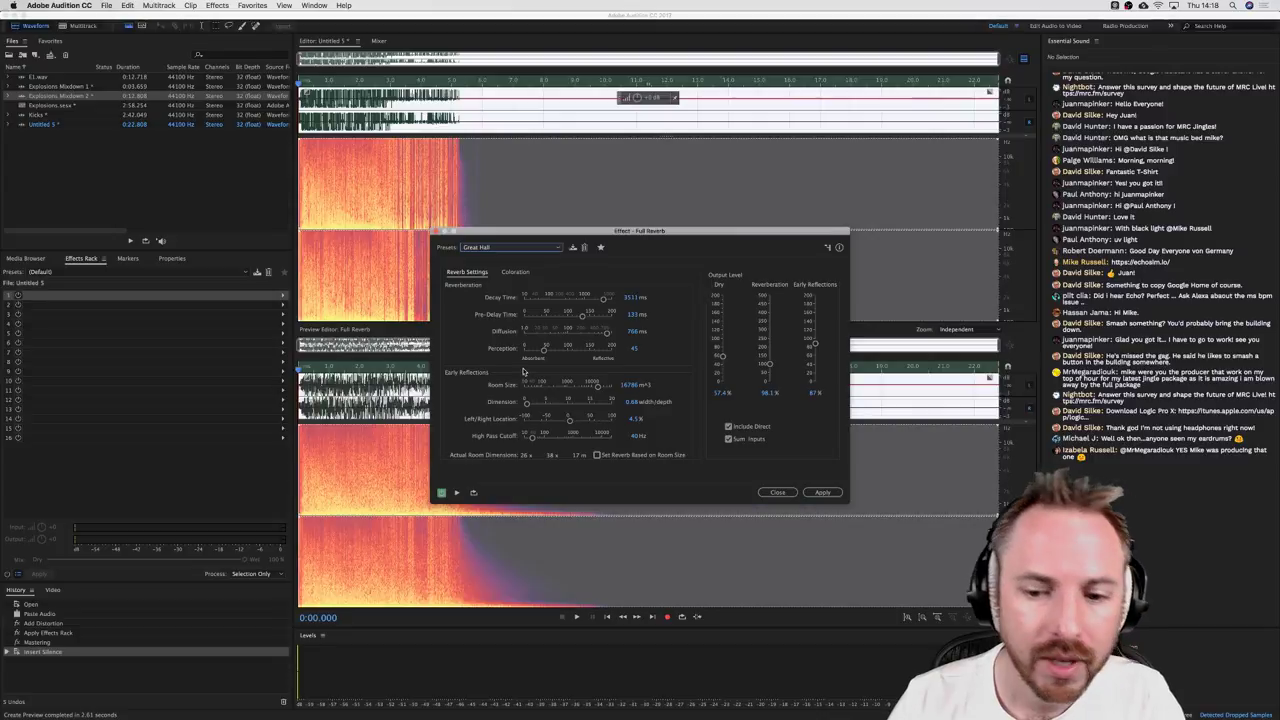
key("space")
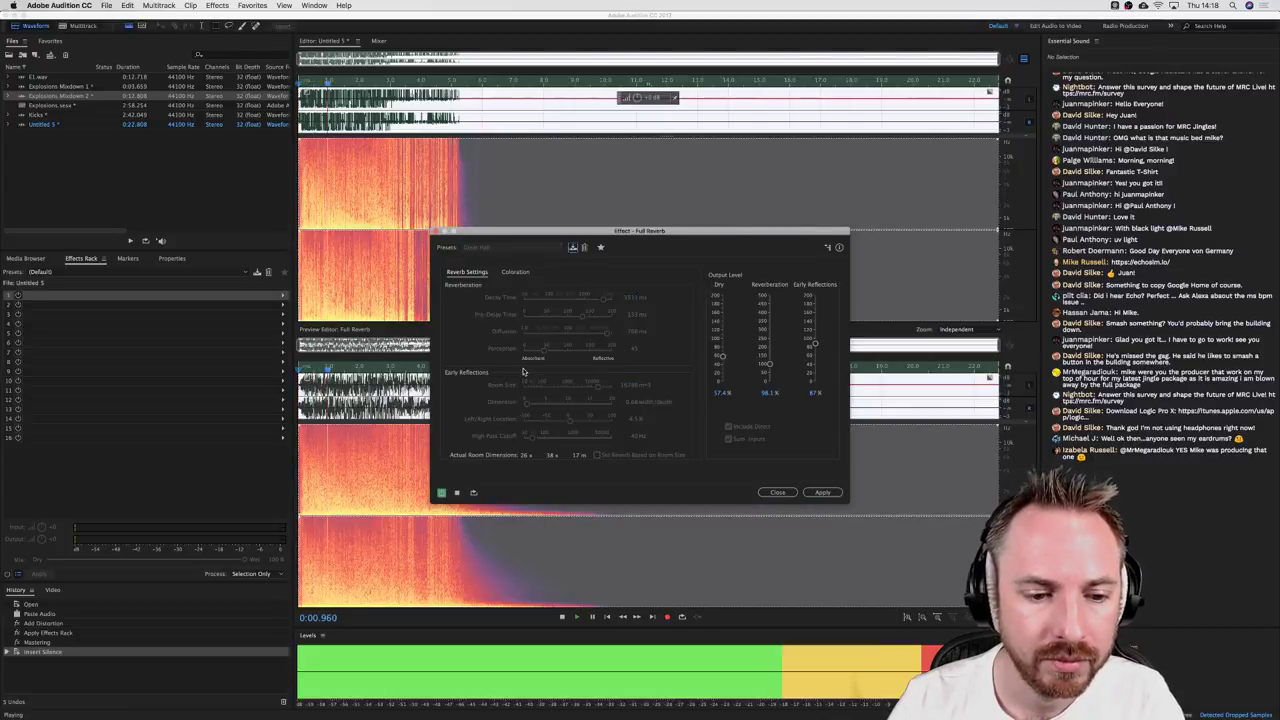
left_click(779, 493)
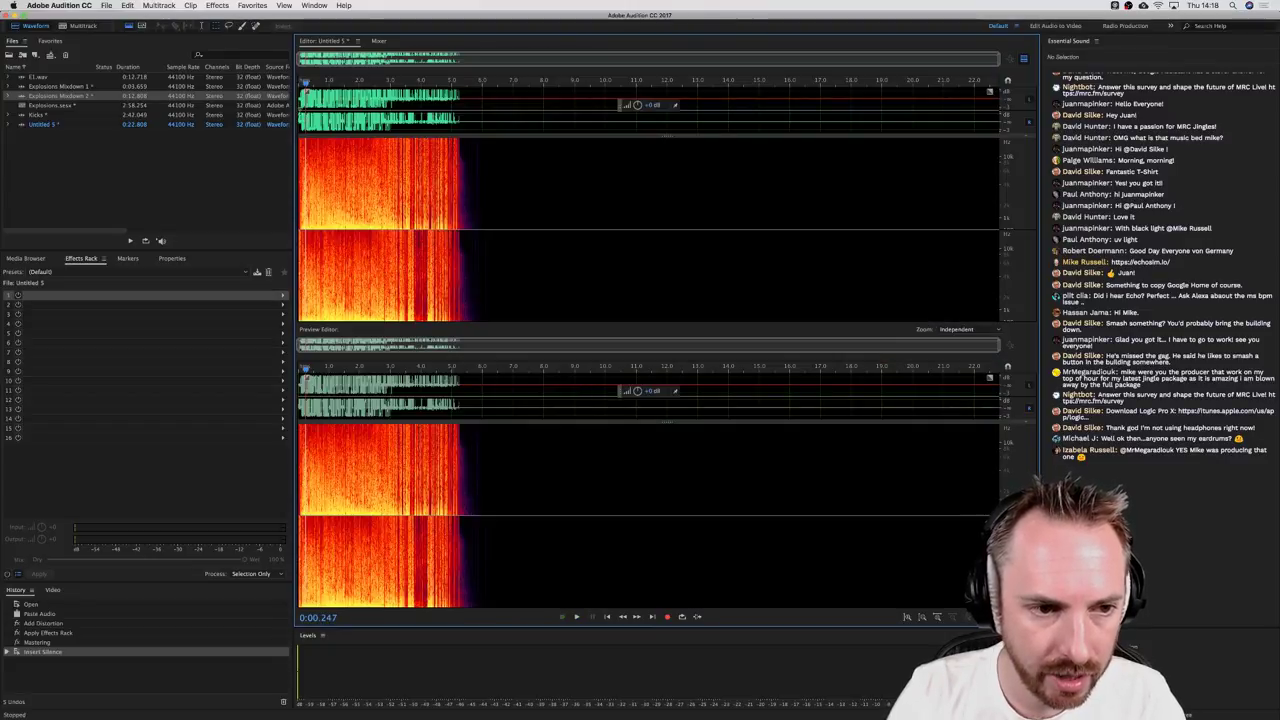
Step: Insert 10 seconds of silence at the very beginning of the file
key("Home")
left_click(212, 5)
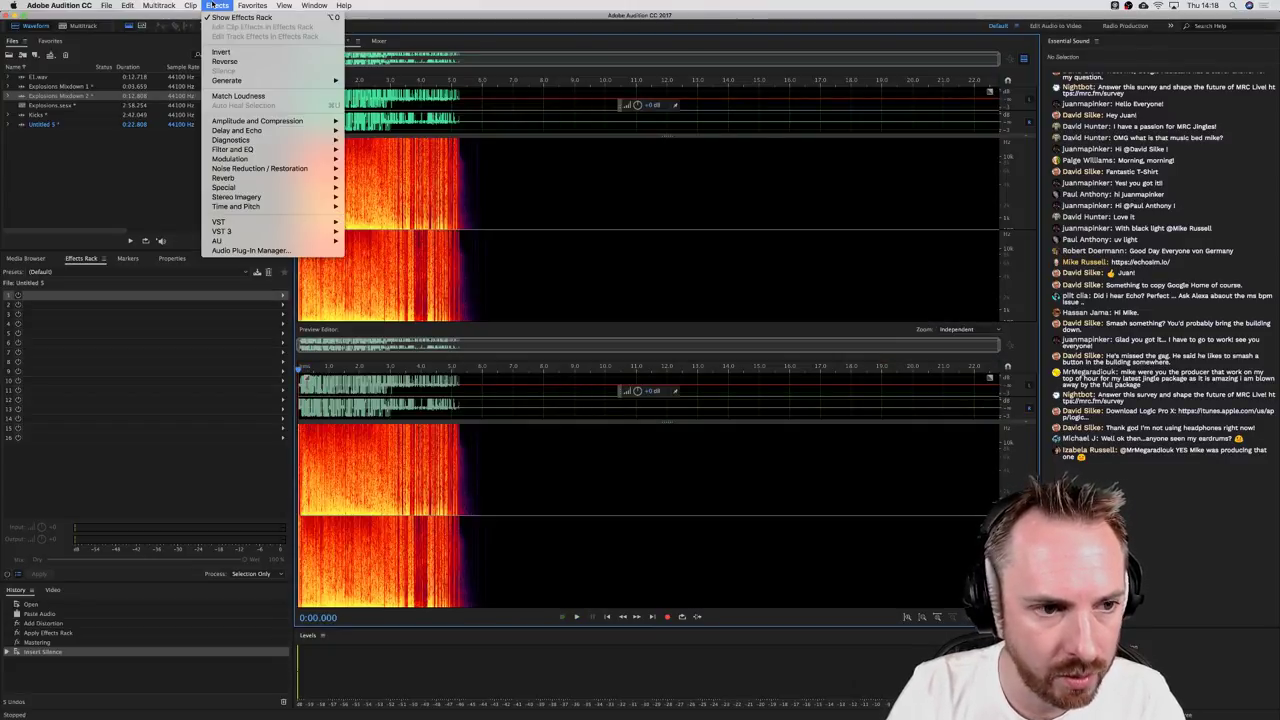
mouse_move(127, 5)
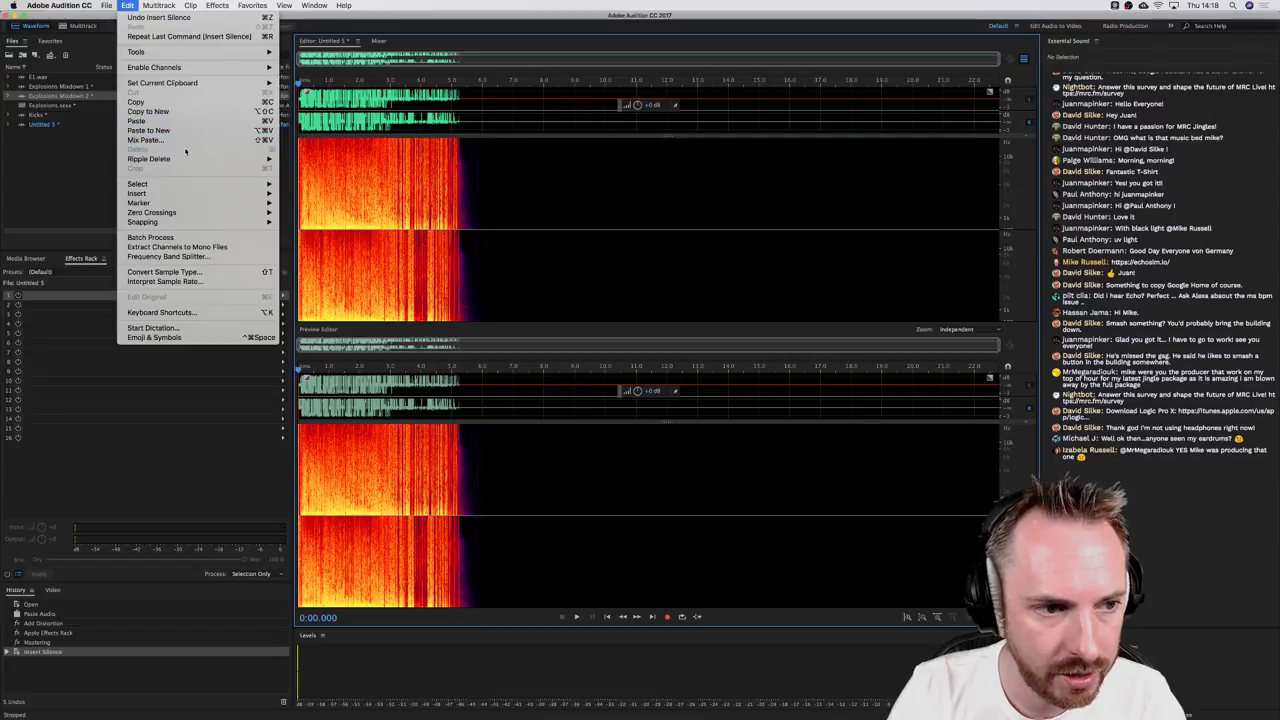
mouse_move(187, 193)
left_click(320, 218)
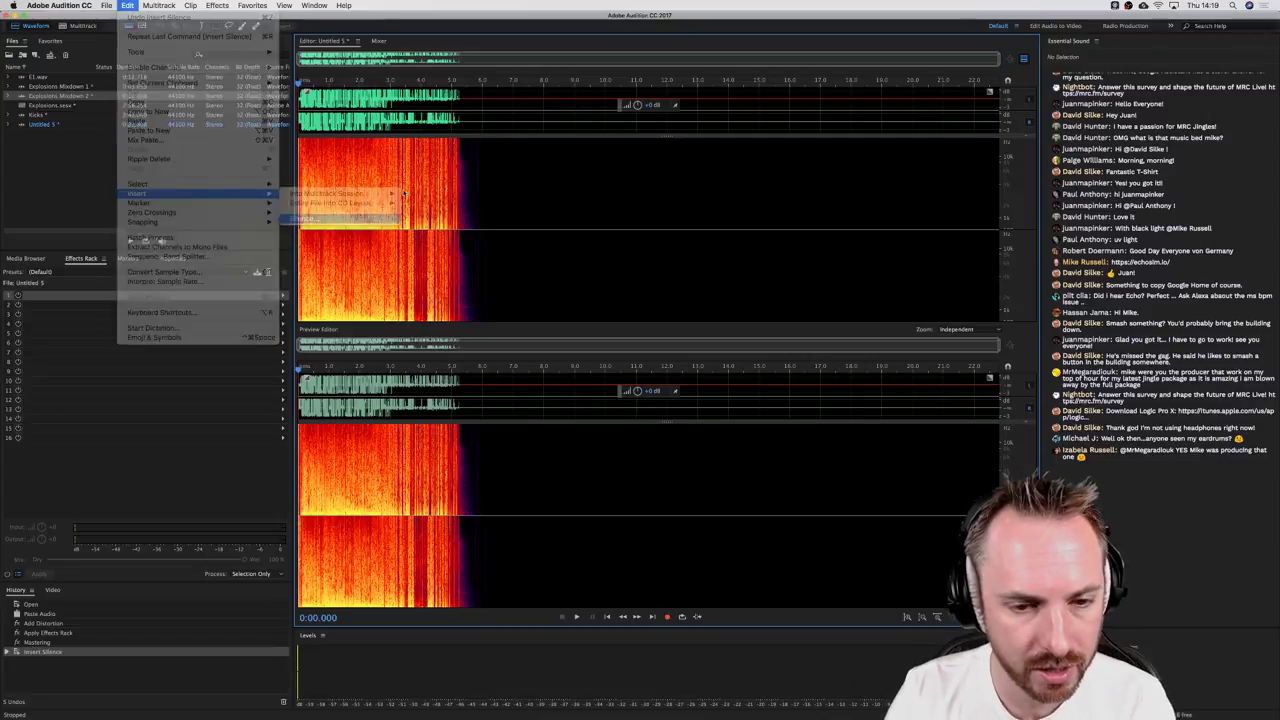
key("Return")
Step: Delete most of the silence at the start, leaving only a short gap just before the explosion
left_click(498, 114)
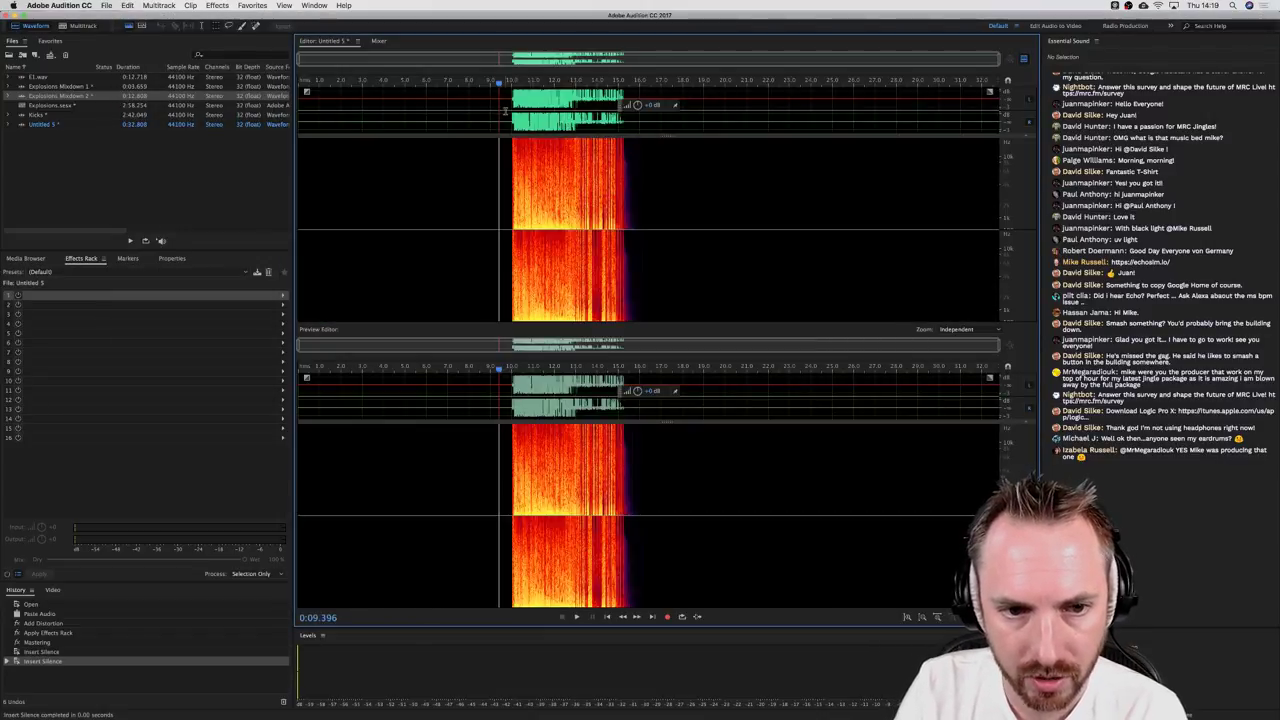
left_click_drag(505, 113, 126, 123)
key("Delete")
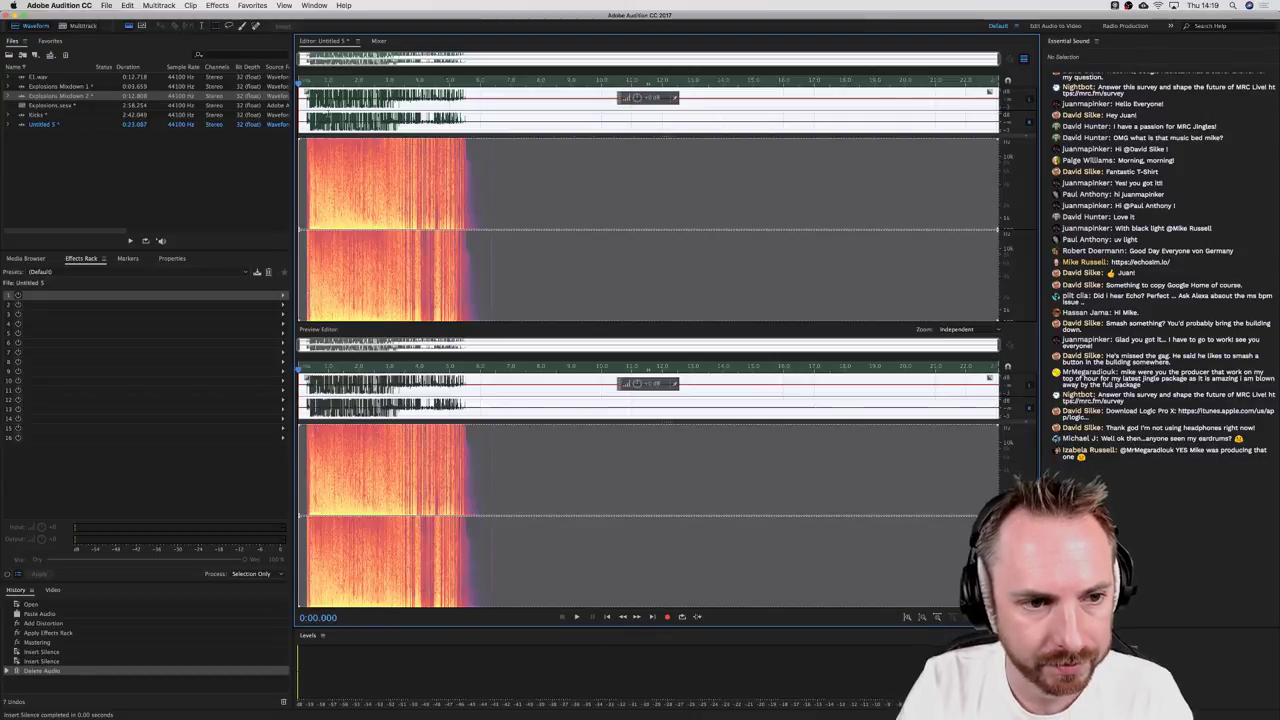
Step: Preview Analog Delay on the whole file and close the effect without applying it
left_click(218, 6)
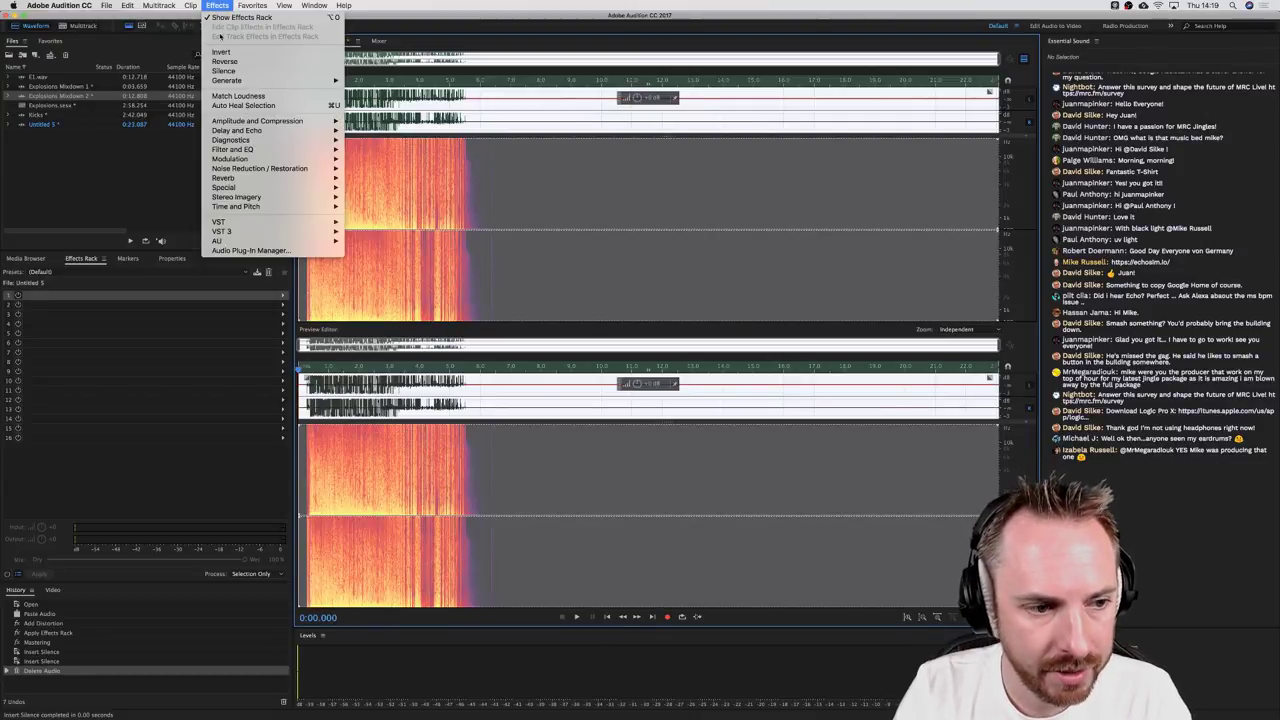
mouse_move(280, 131)
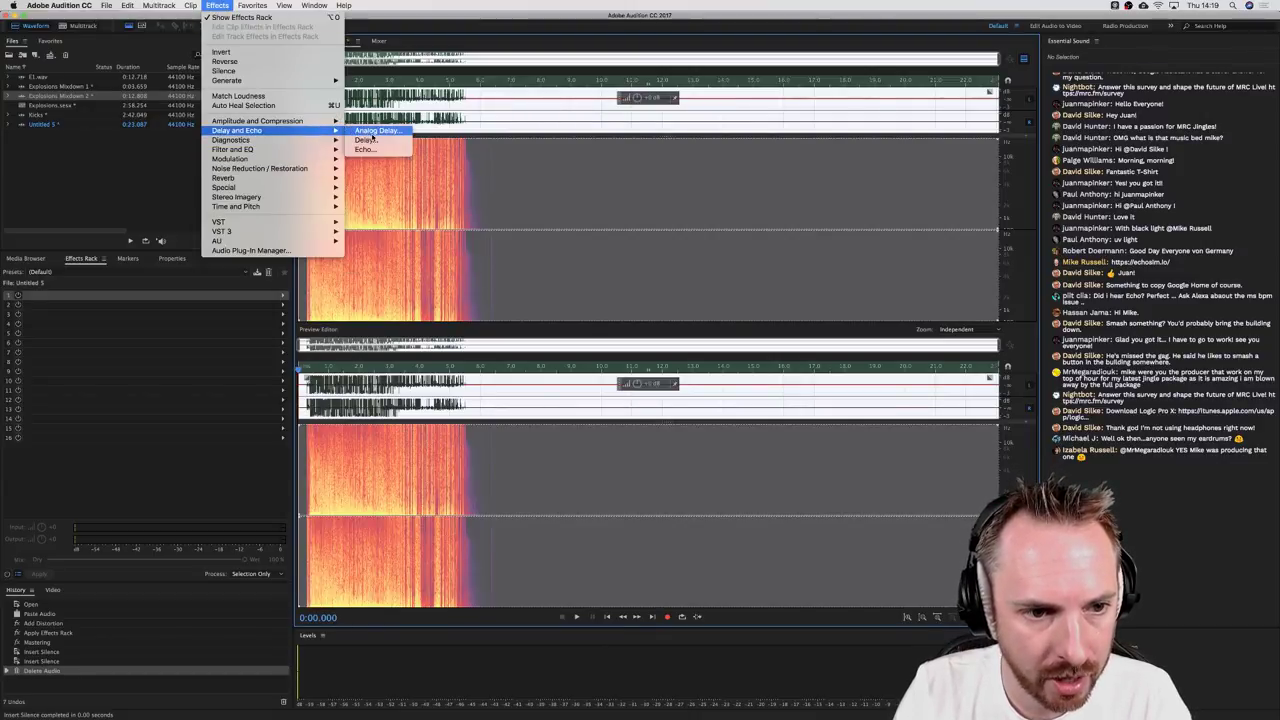
left_click(372, 132)
key("space")
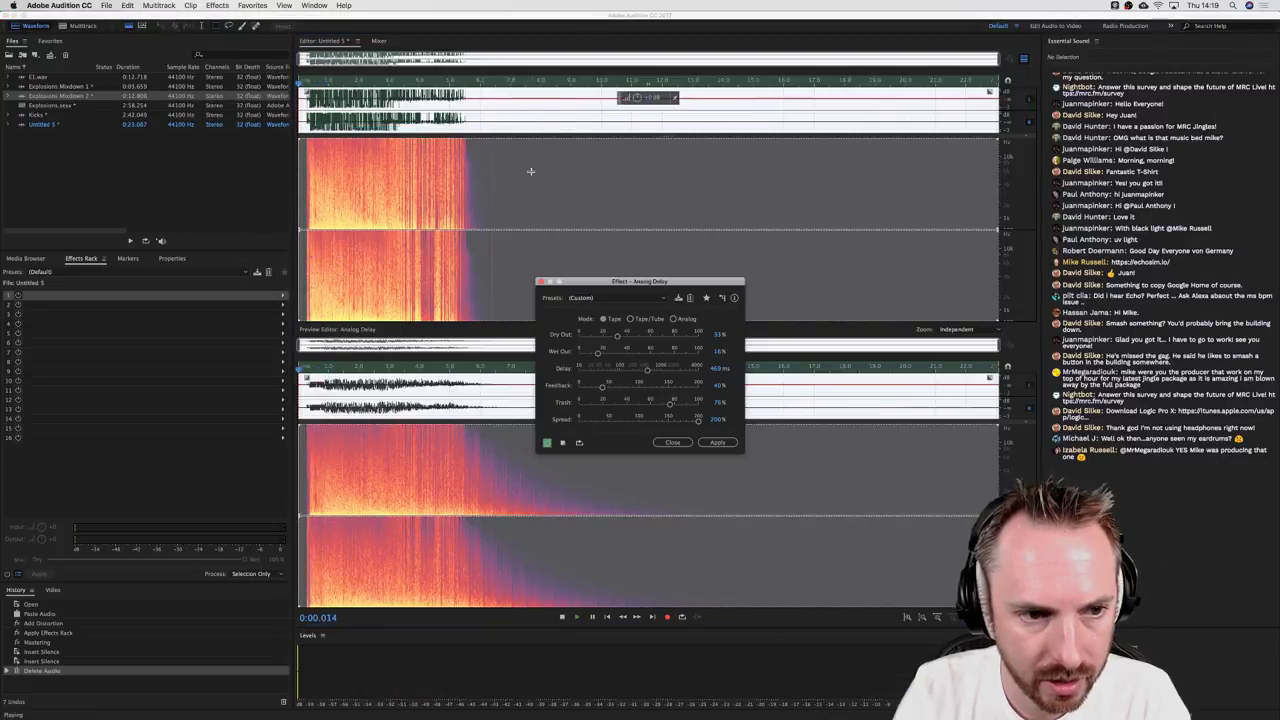
key("space")
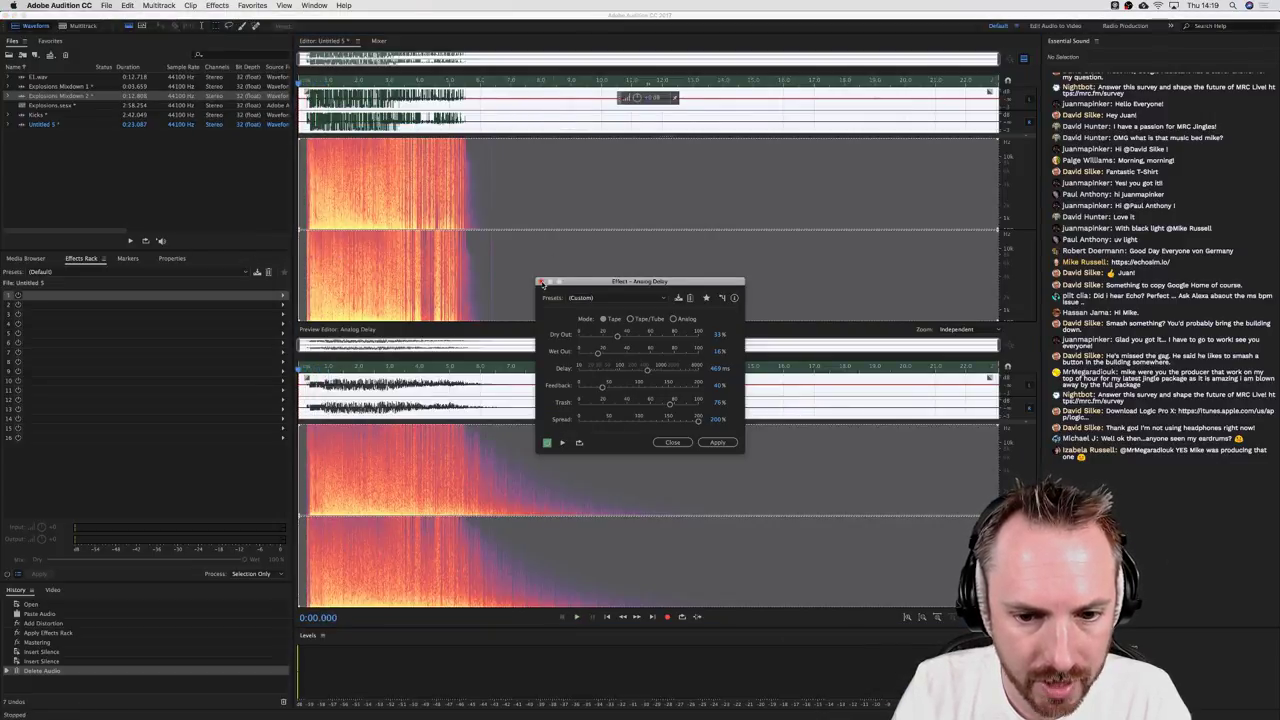
left_click(541, 283)
Step: Apply the Delay effect to the whole file with the left delay time at about -165 ms and the right at 43.72 ms
left_click(217, 5)
mouse_move(288, 122)
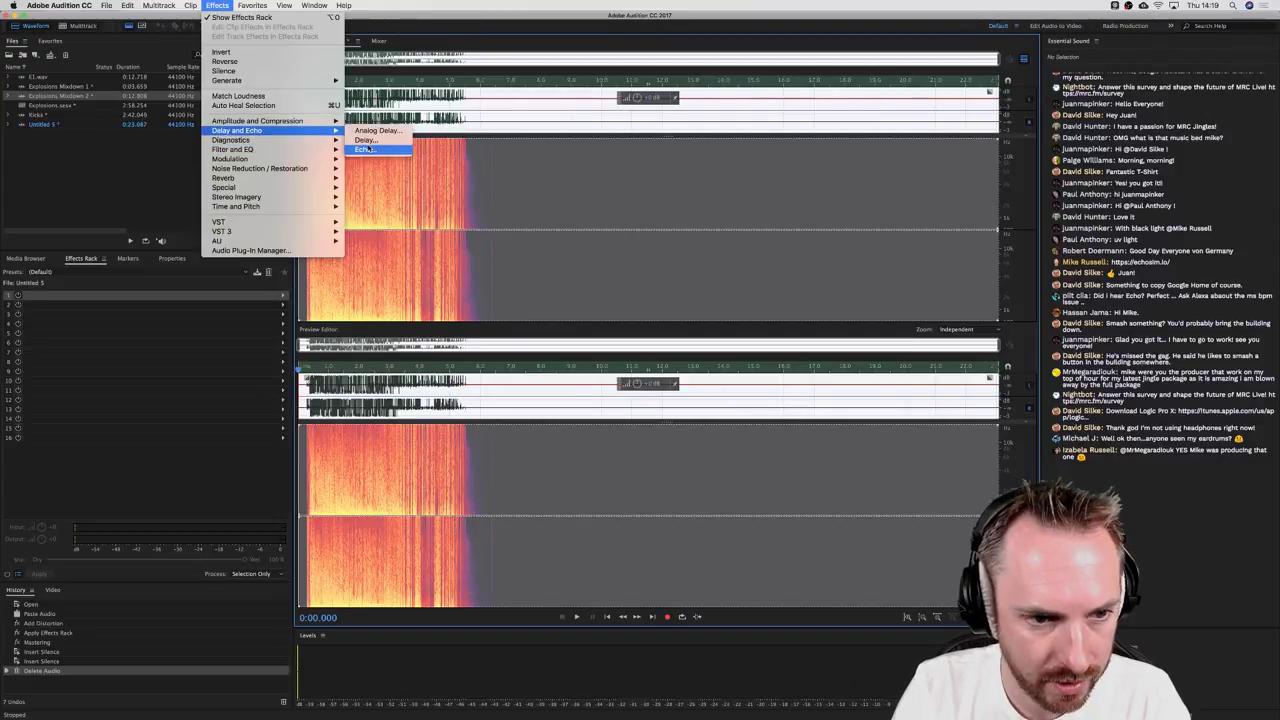
left_click(364, 141)
key("space")
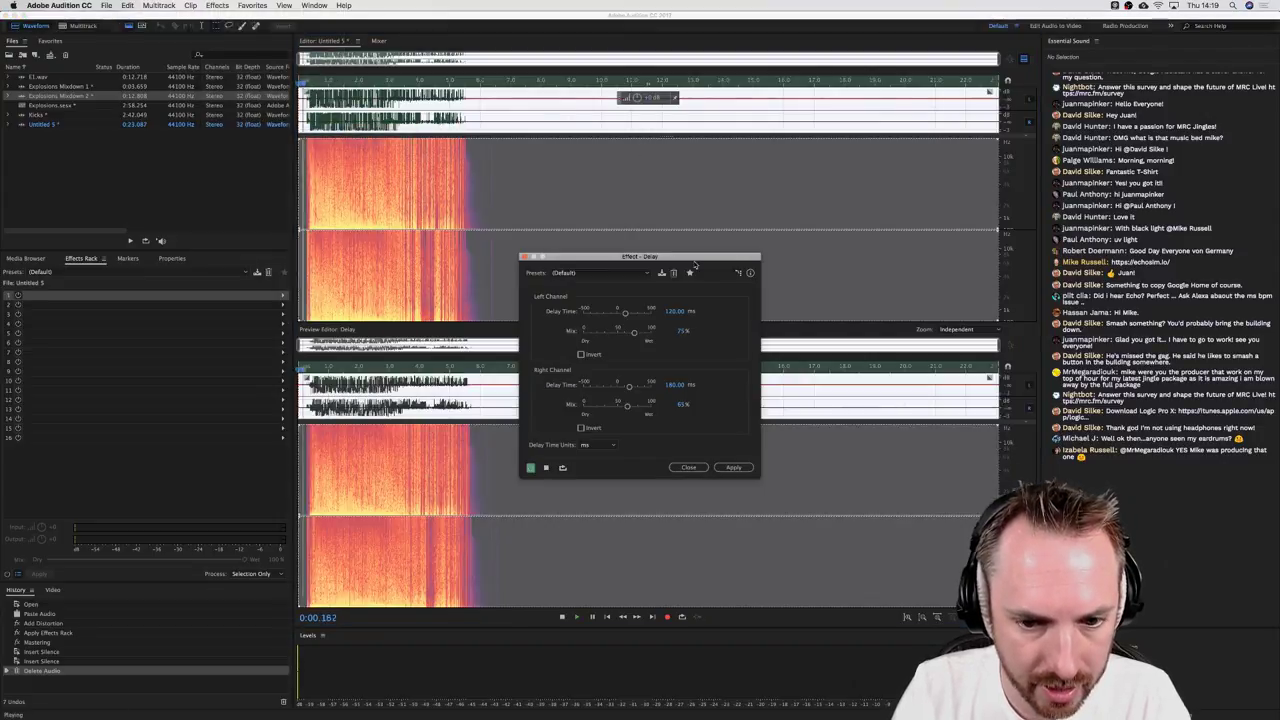
key("space")
key("space")
key("space")
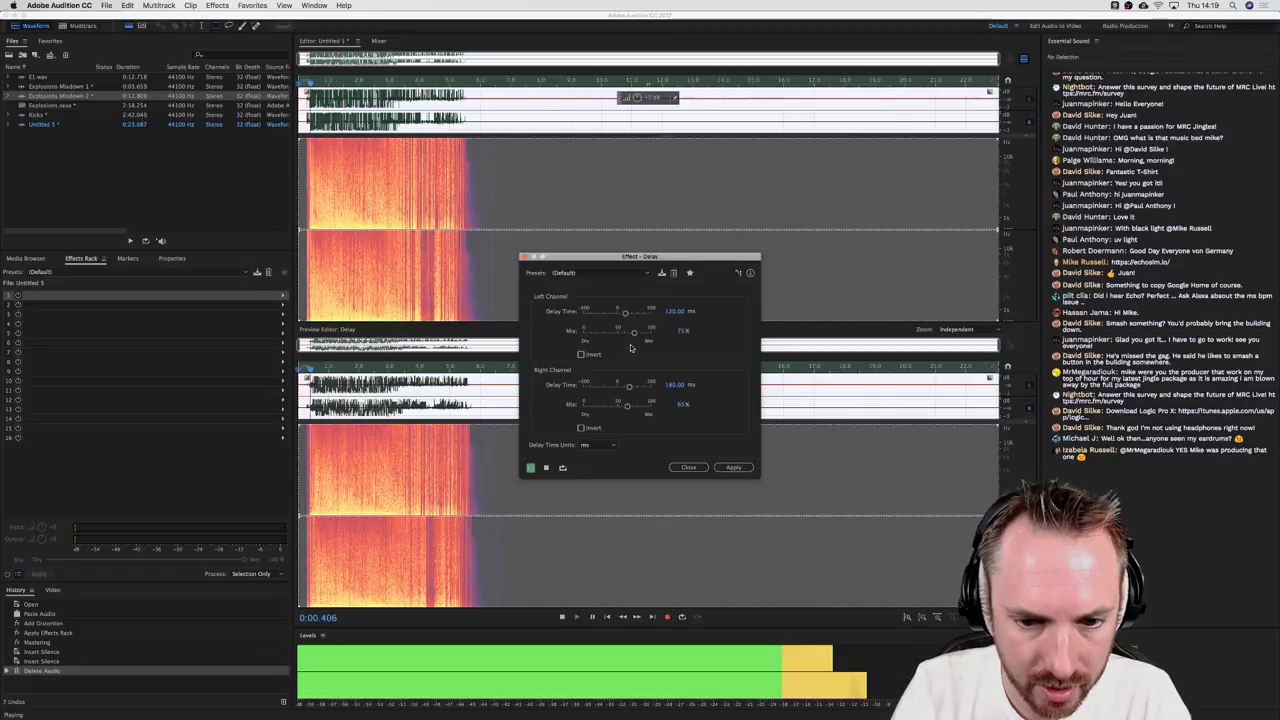
key("space")
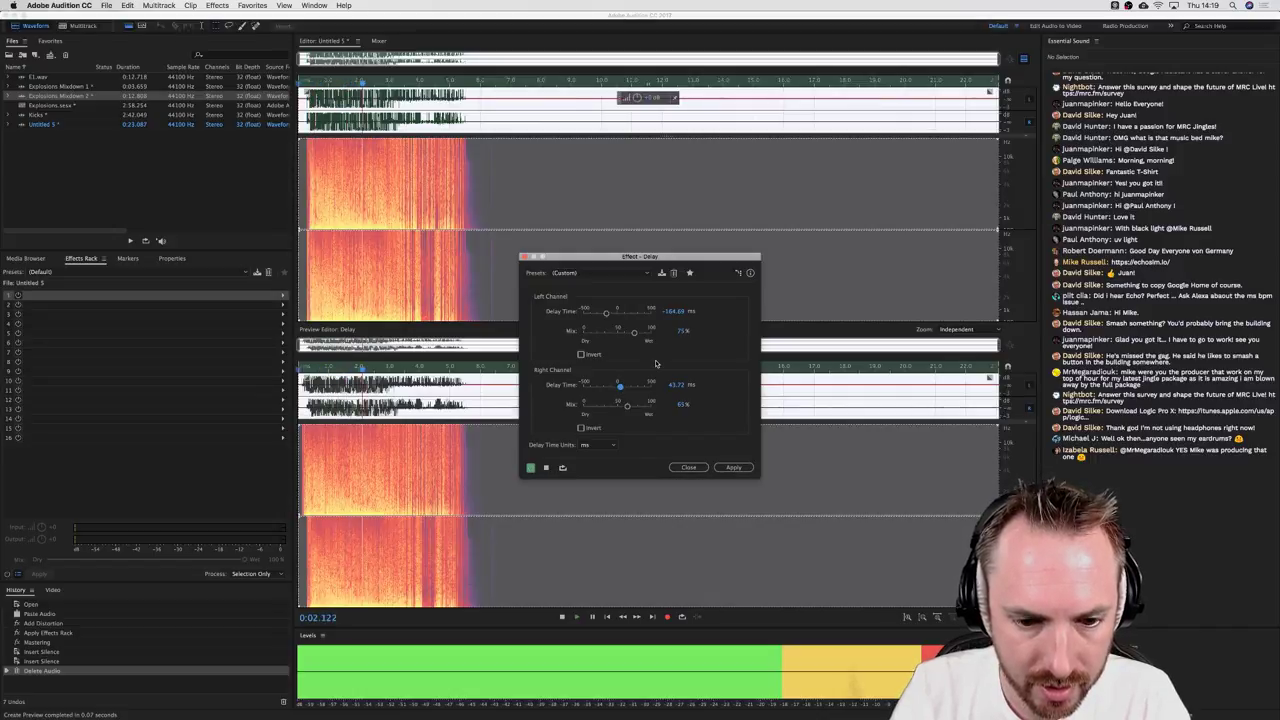
key("space")
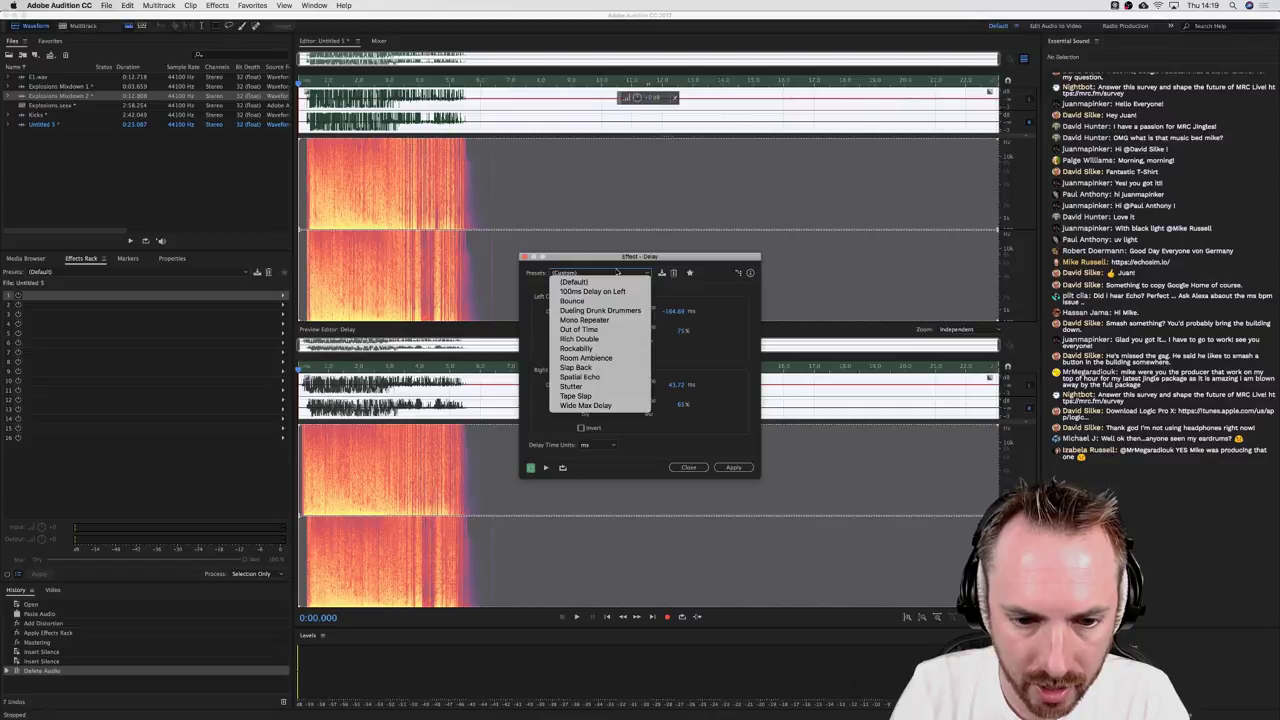
left_click(743, 316)
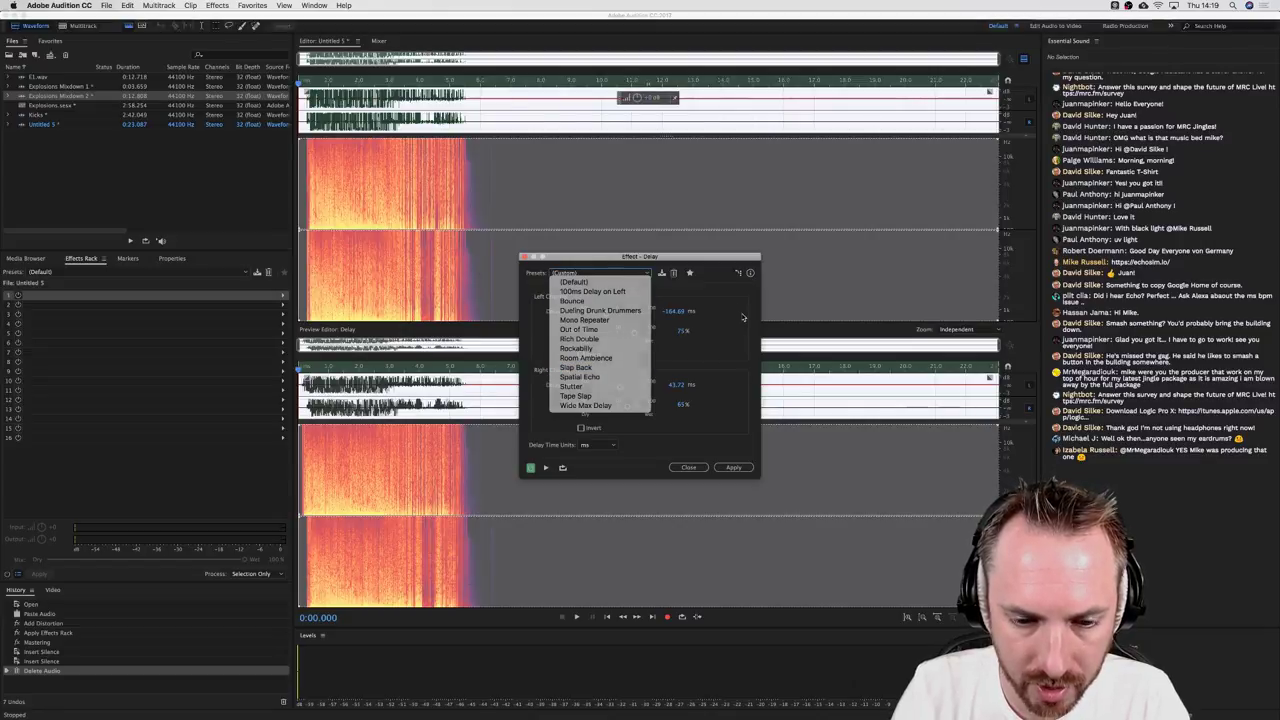
left_click(733, 467)
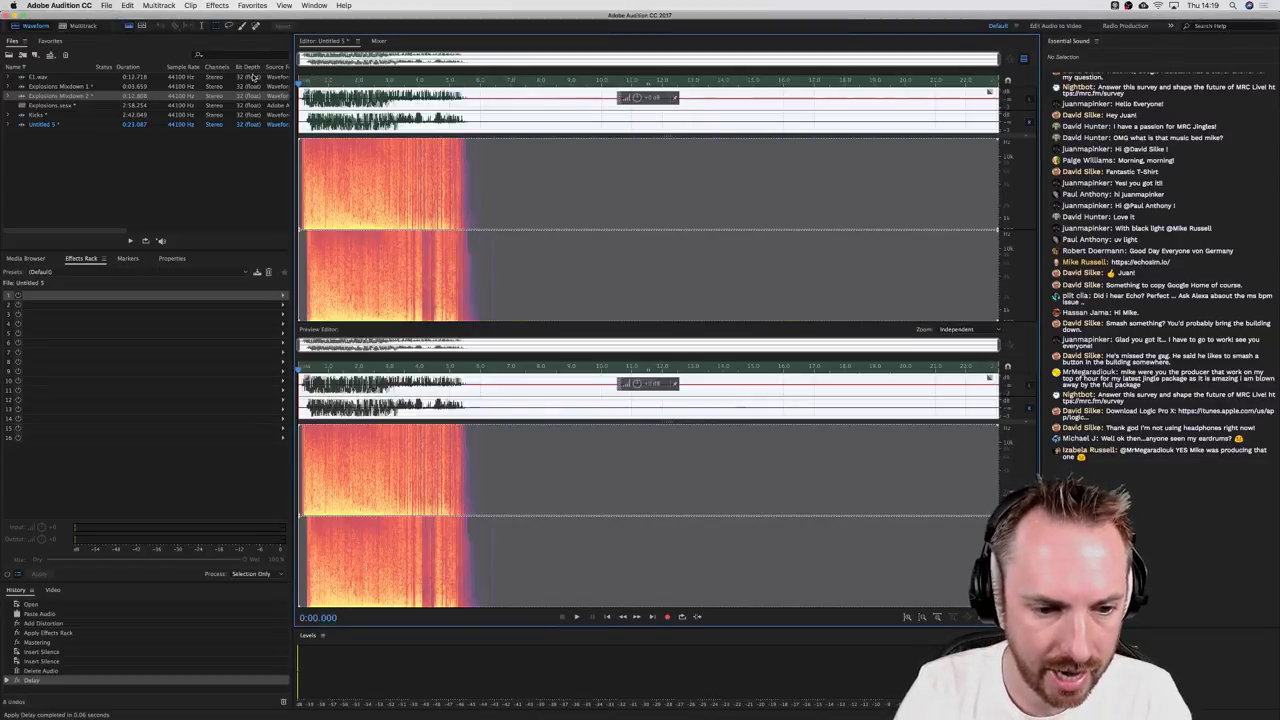
Step: Apply Full Reverb with the Great Hall preset to the whole explosion file
left_click(217, 5)
mouse_move(270, 177)
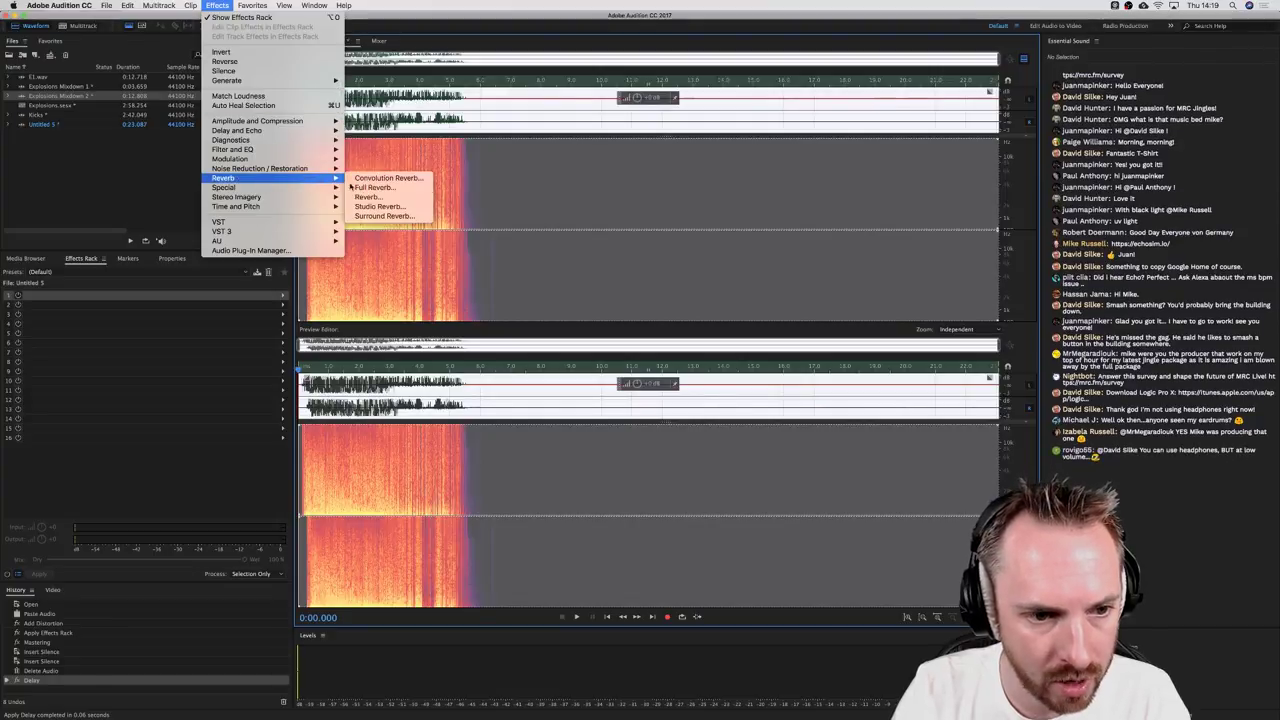
left_click(380, 188)
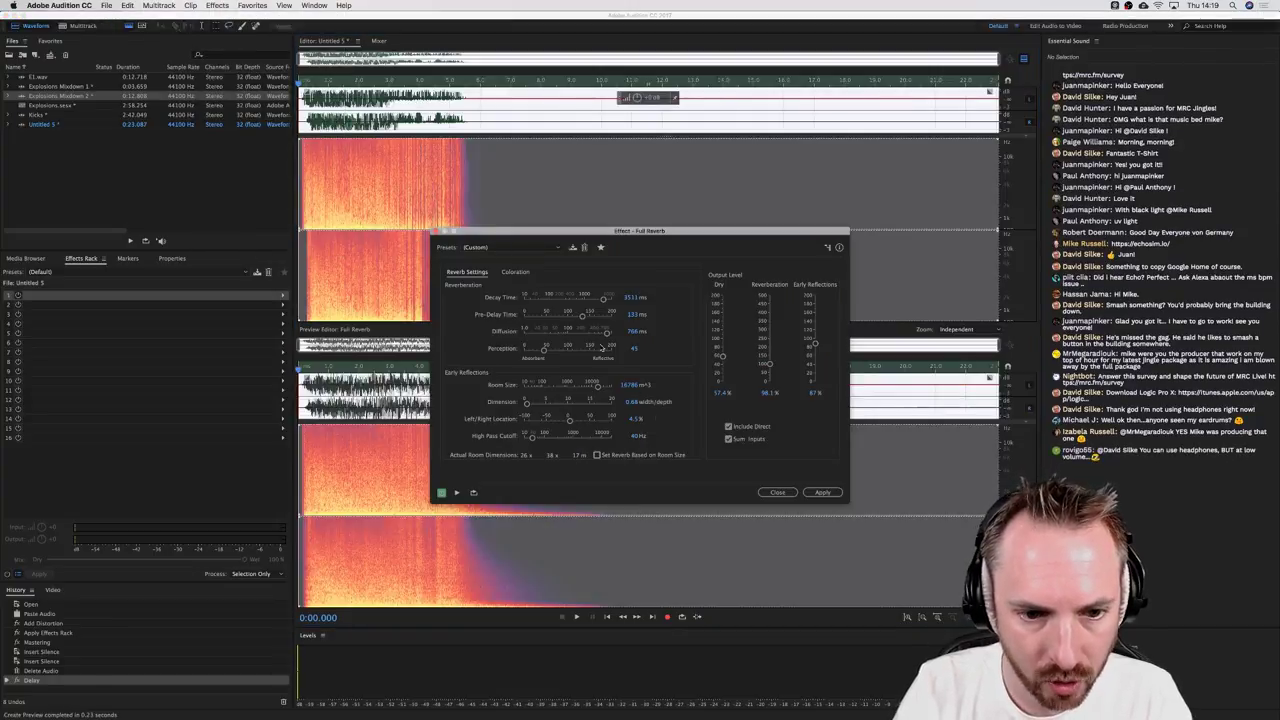
left_click(507, 250)
left_click(487, 322)
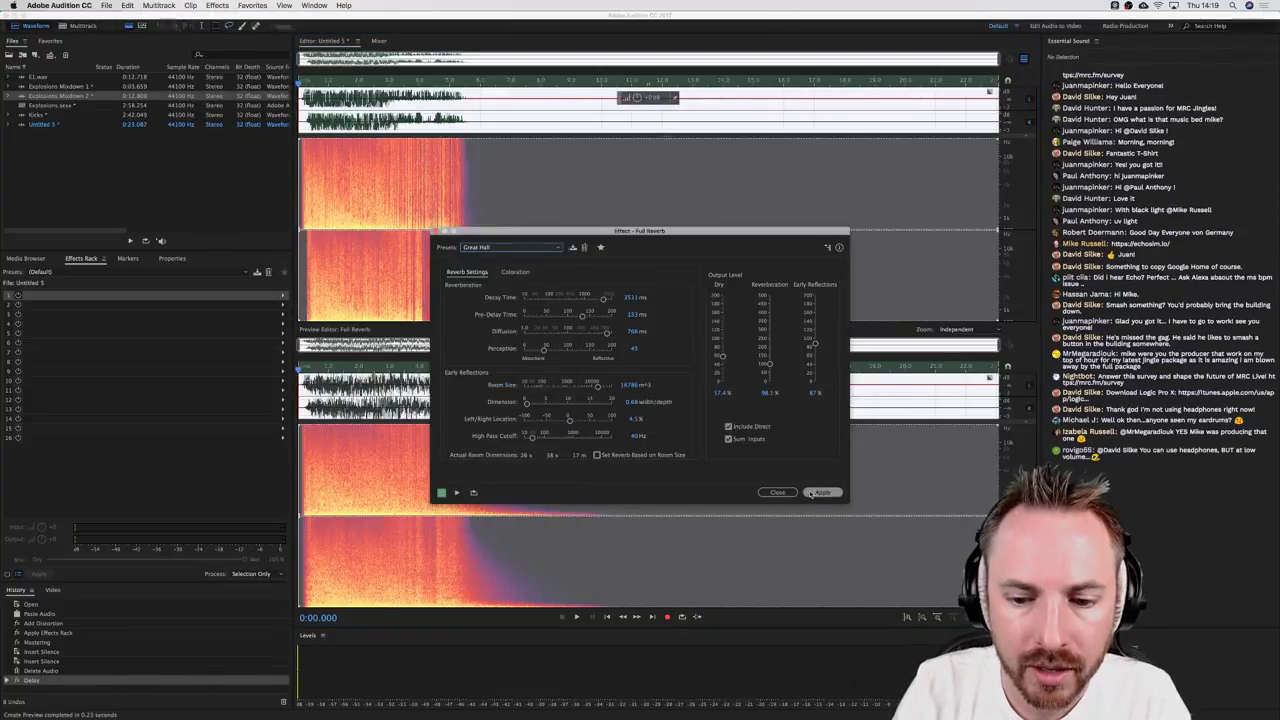
left_click(822, 492)
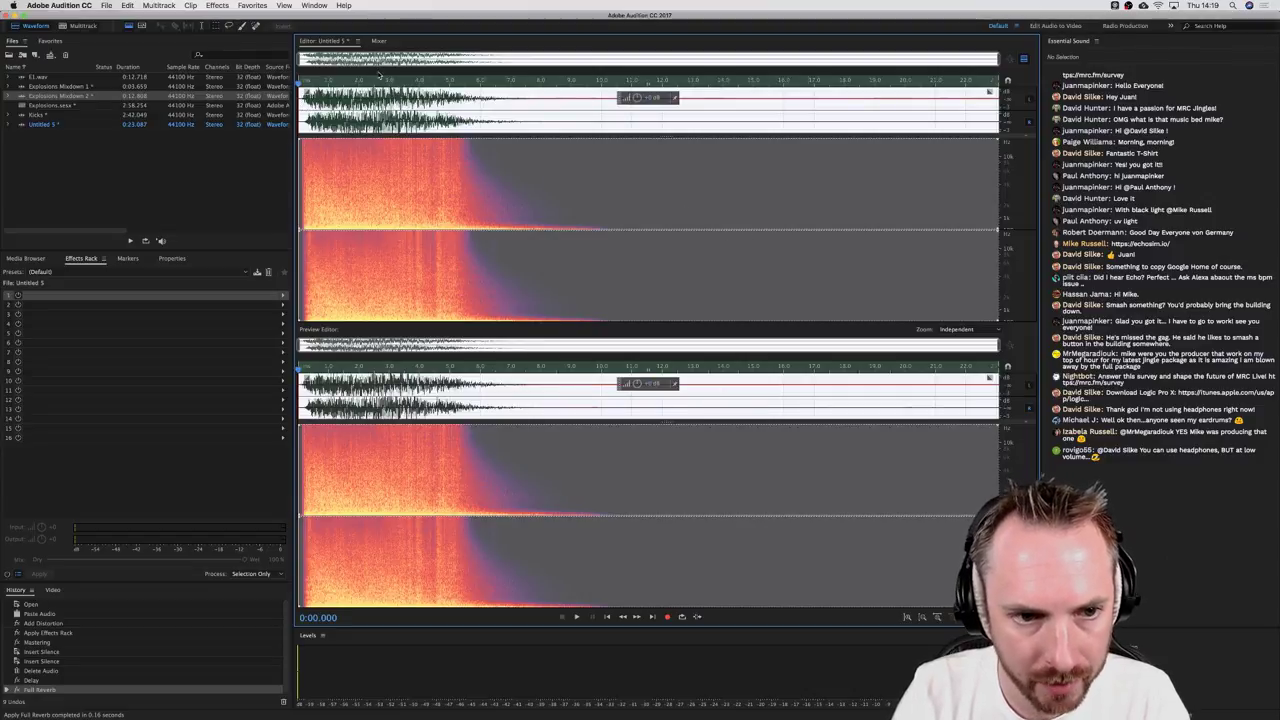
Step: Play back the reverberated explosion and undo the Full Reverb
key("space")
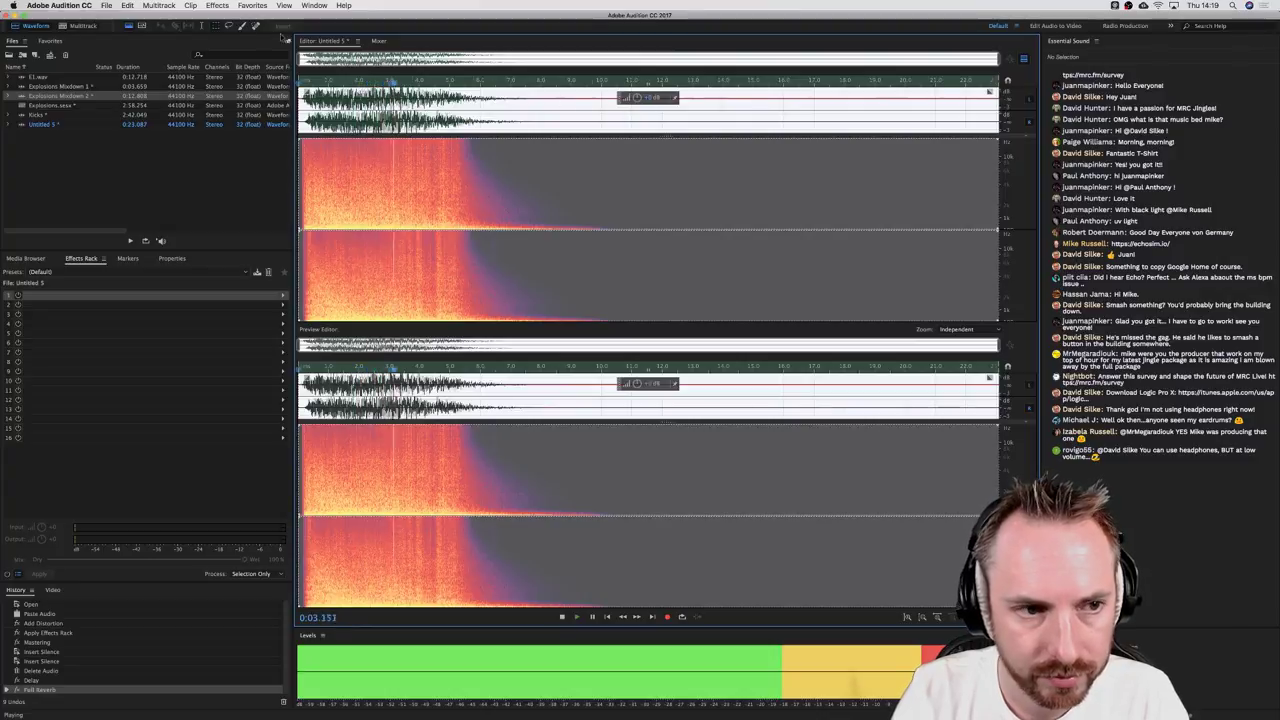
left_click(217, 6)
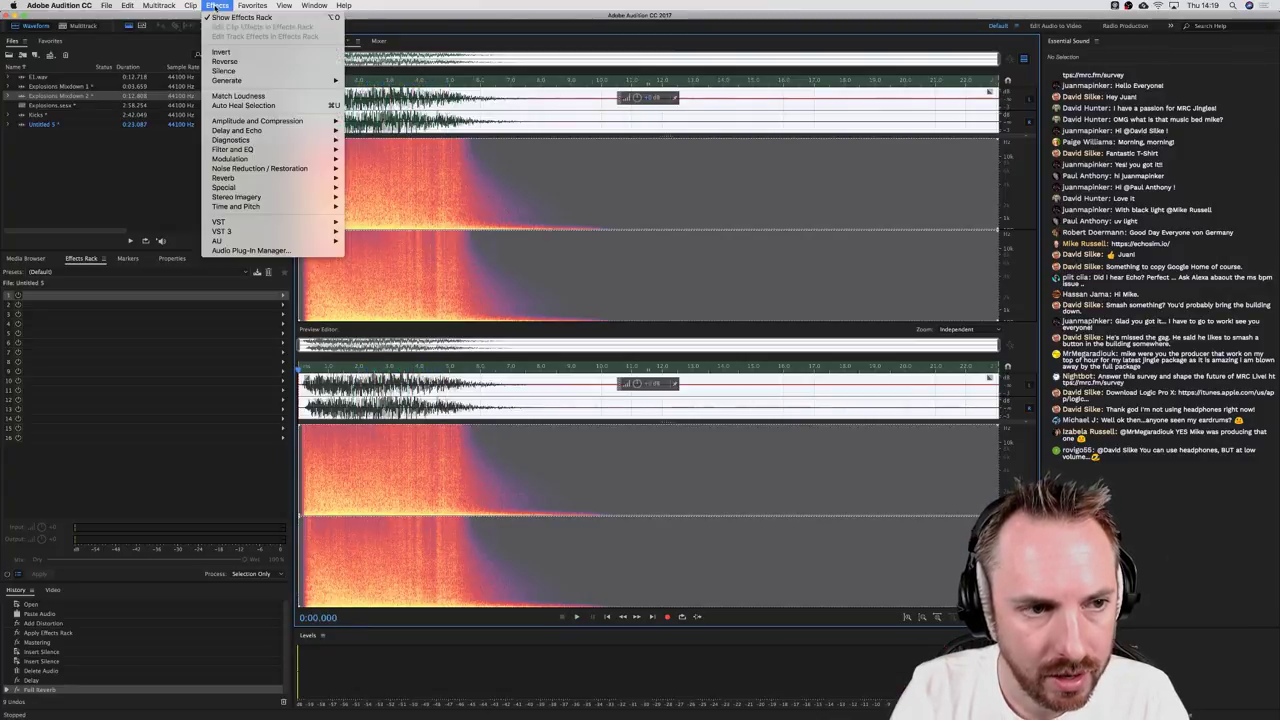
mouse_move(274, 177)
left_click(420, 116)
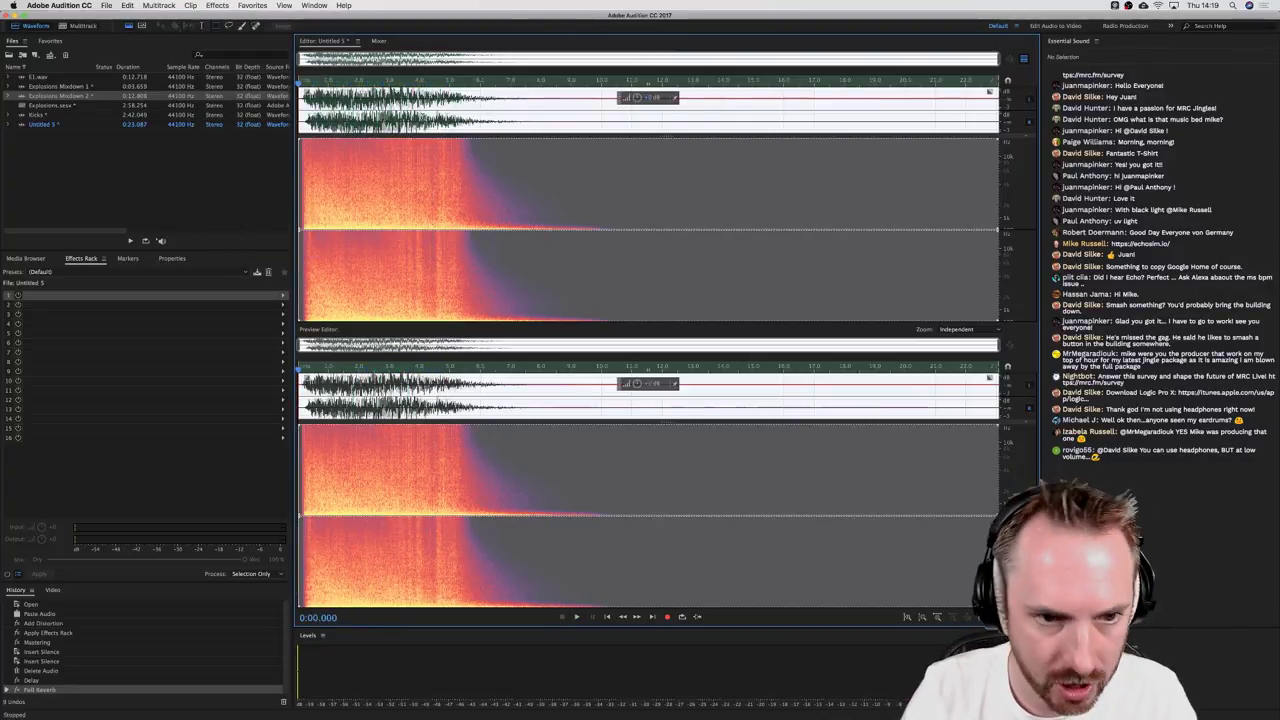
key("super+z")
Step: Cut the silence after the explosion, from about 6 seconds to the end of the file, to the clipboard
left_click(474, 93)
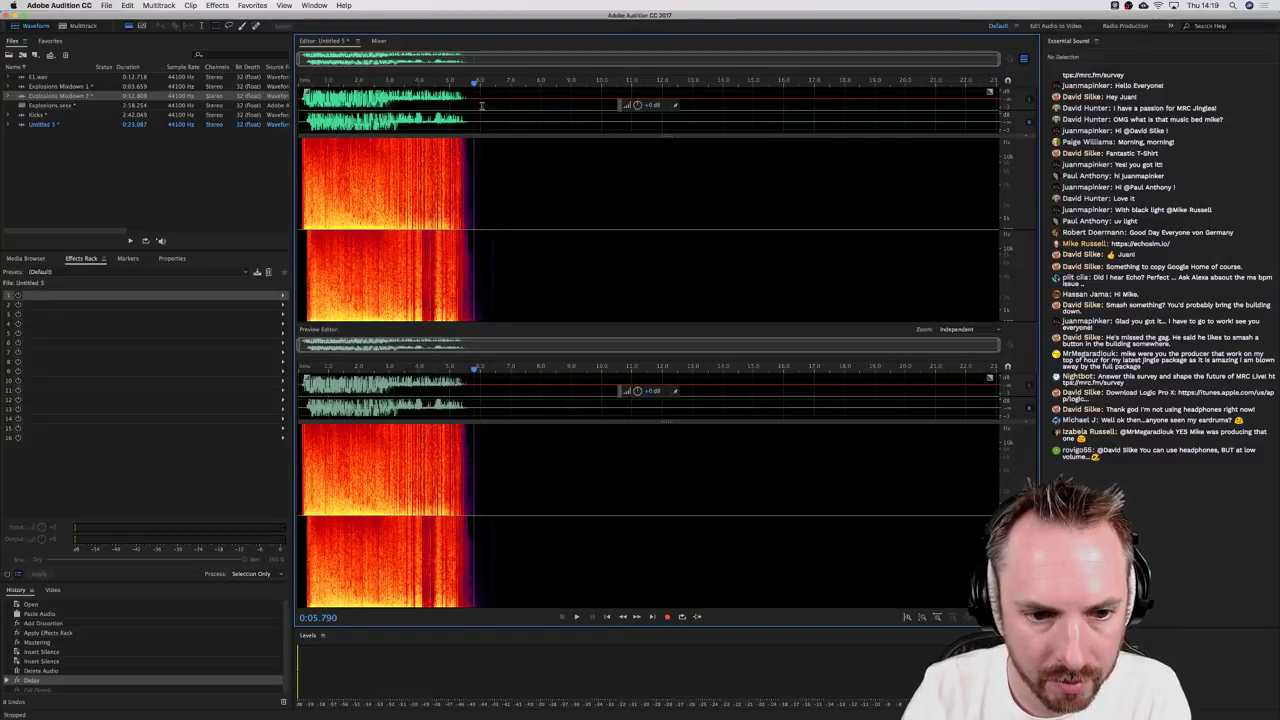
left_click_drag(481, 104, 995, 104)
key("Delete")
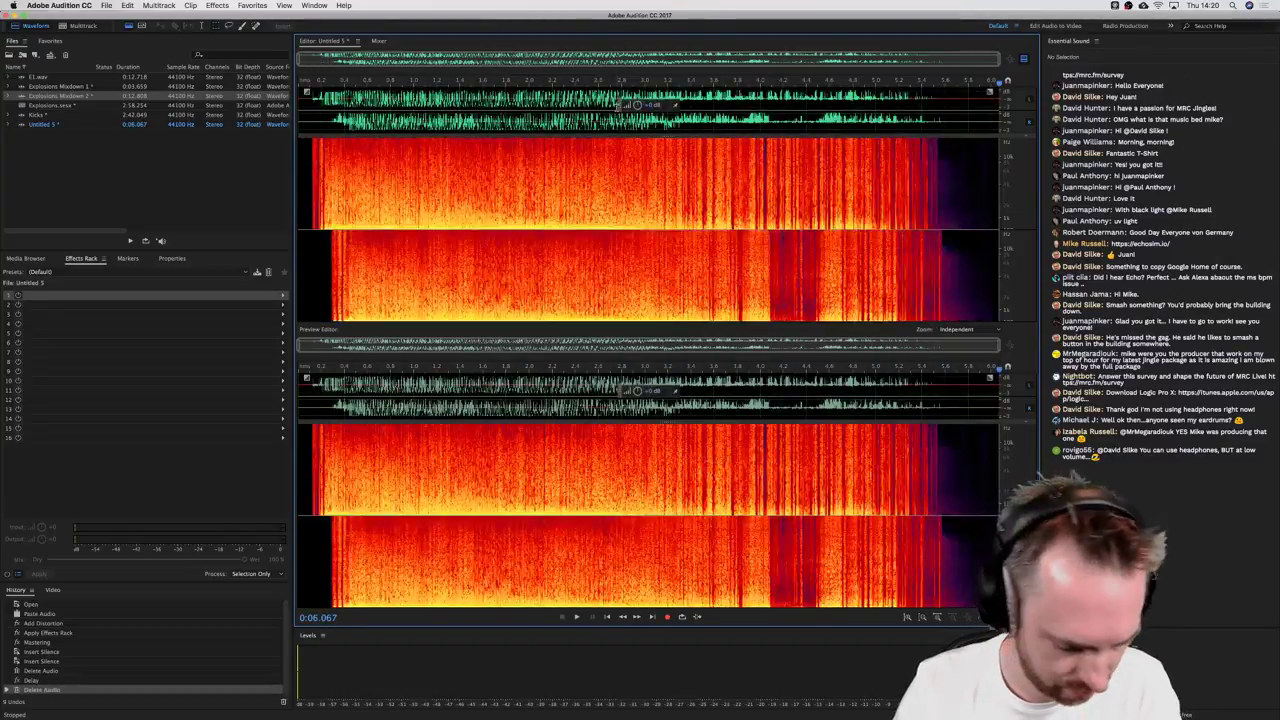
key("super+z")
key("super+x")
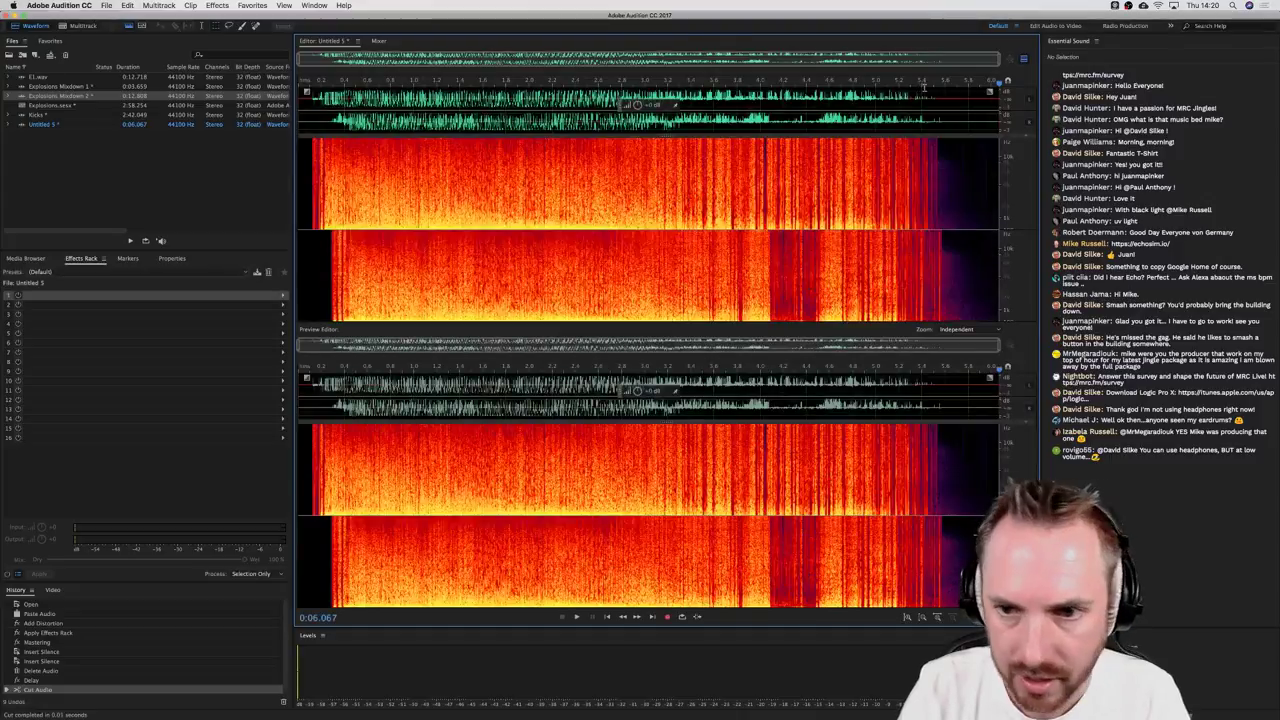
Step: Fade out the explosion from about 3.6 seconds to its end and paste the cut silence back after it
left_click_drag(988, 92, 715, 98)
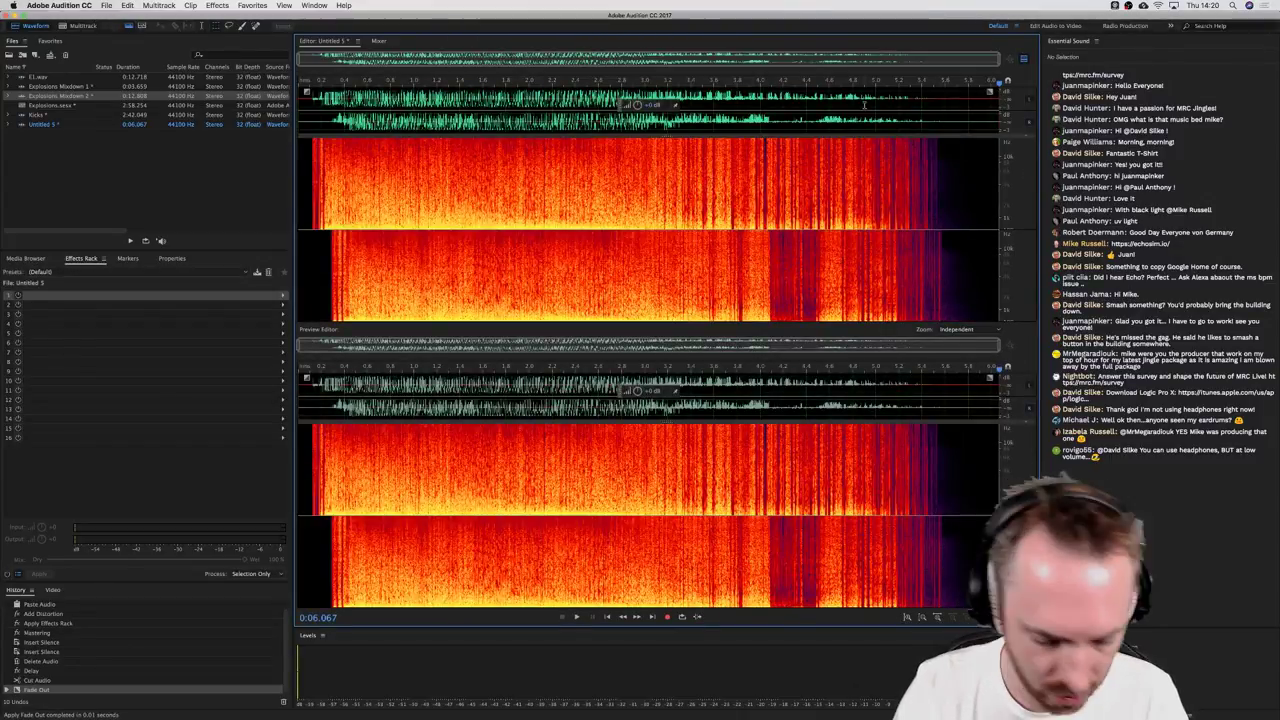
key("super+v")
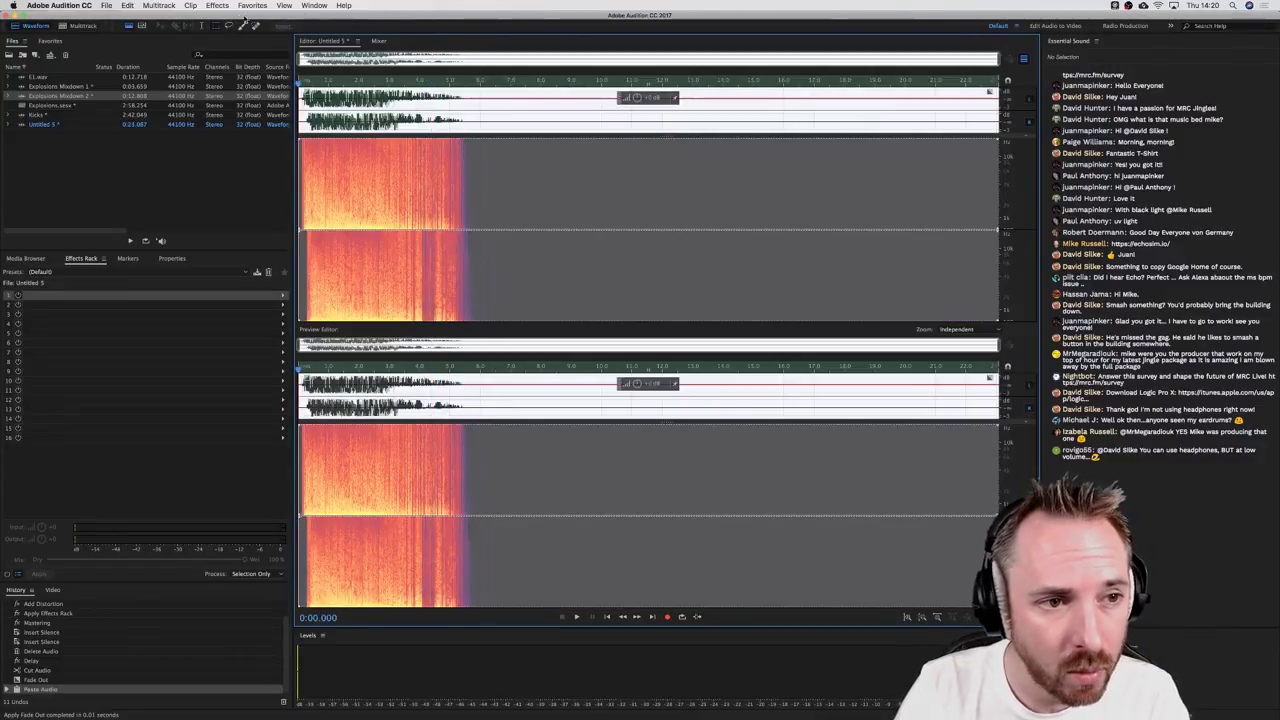
Step: Apply Full Reverb with the Great Hall preset to the whole faded file and play back the result
left_click(217, 5)
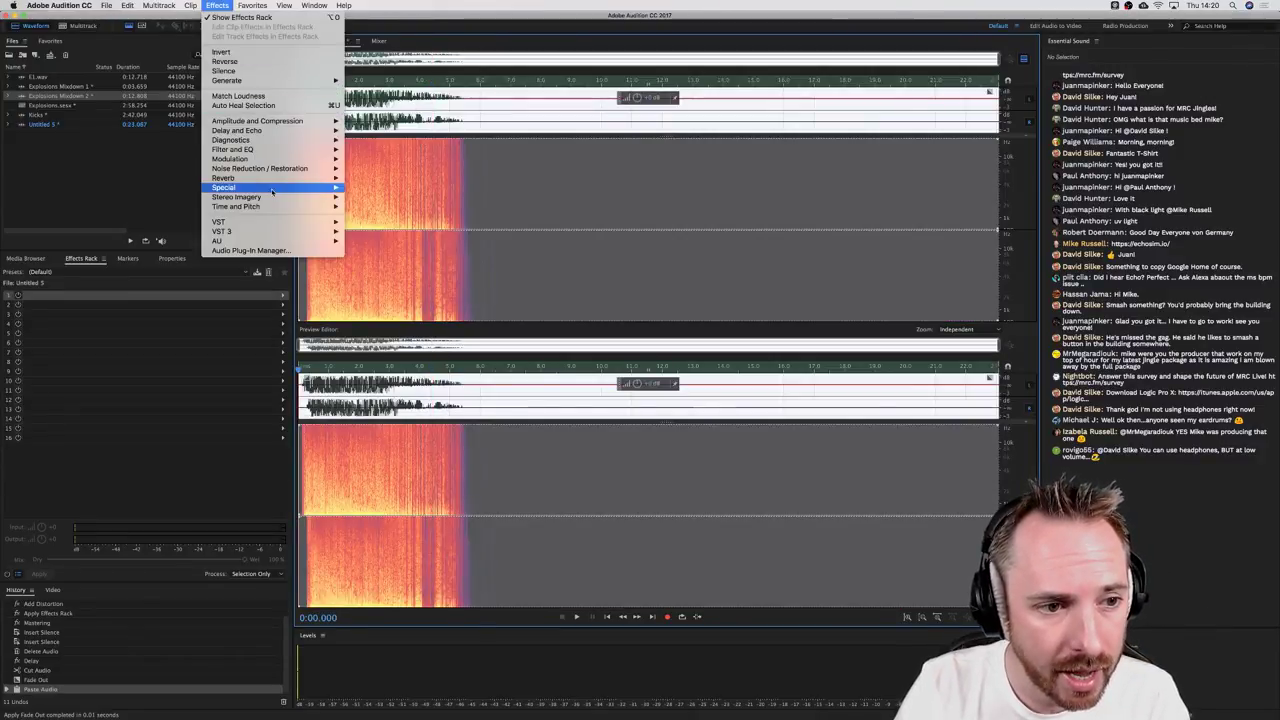
mouse_move(300, 178)
left_click(370, 188)
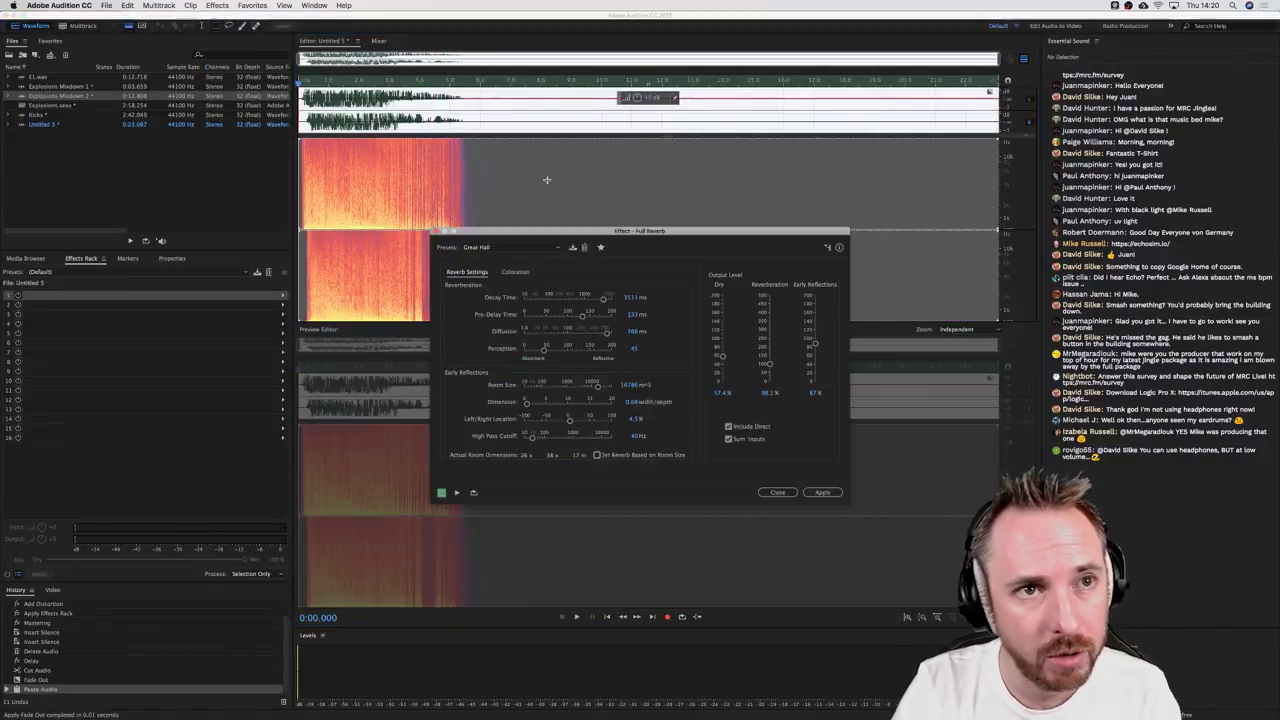
left_click(820, 493)
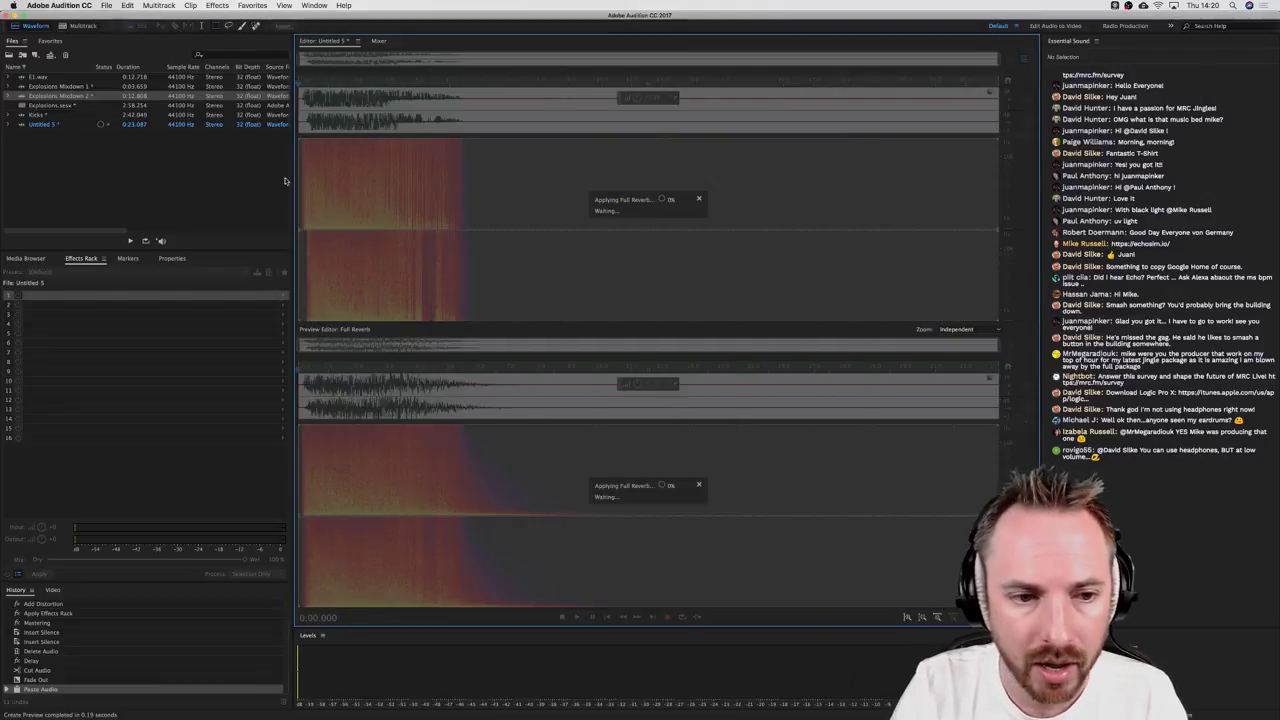
key("space")
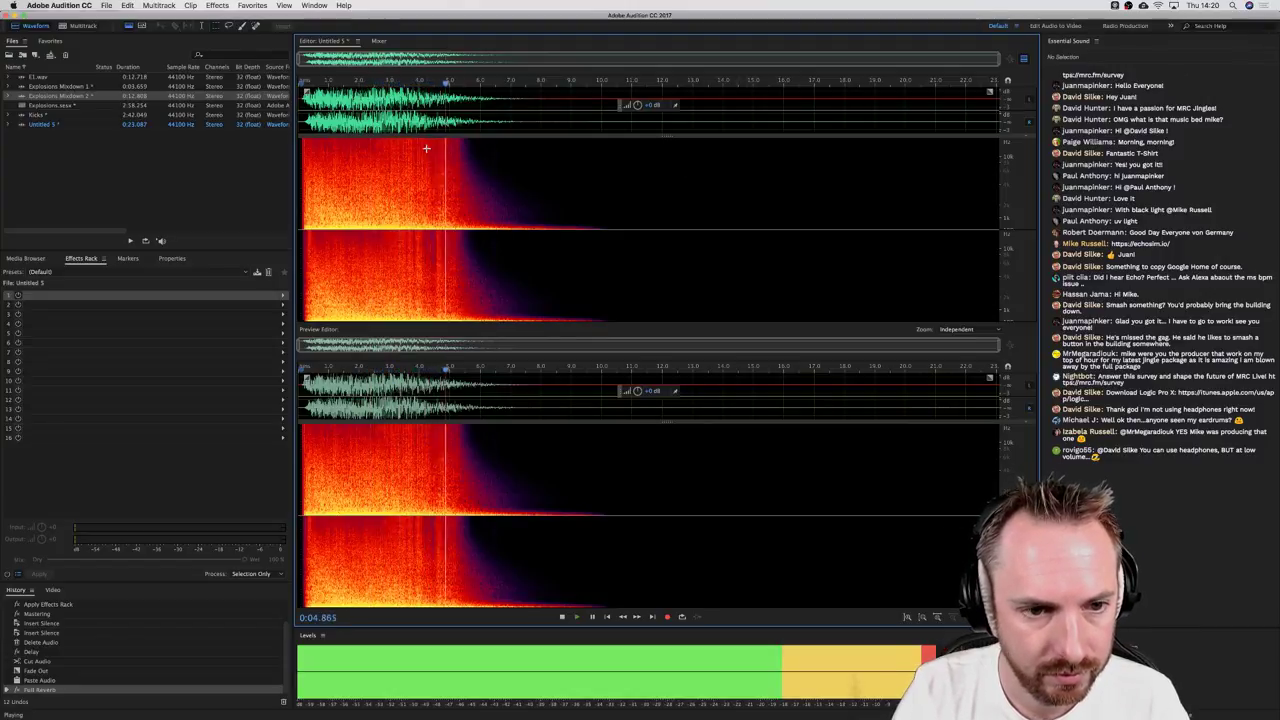
key("space")
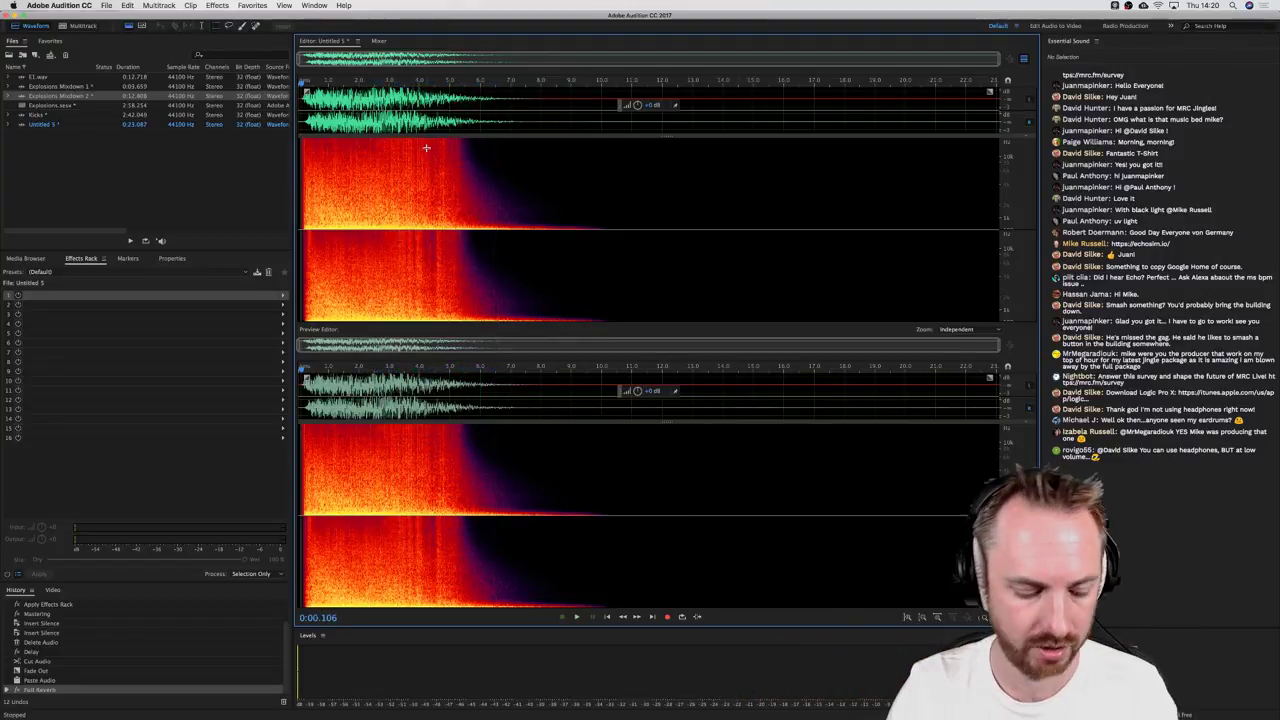
Step: Save the processed explosion as E2.wav in the Explosion FX folder and place the playhead at the start
key("super+shift+s")
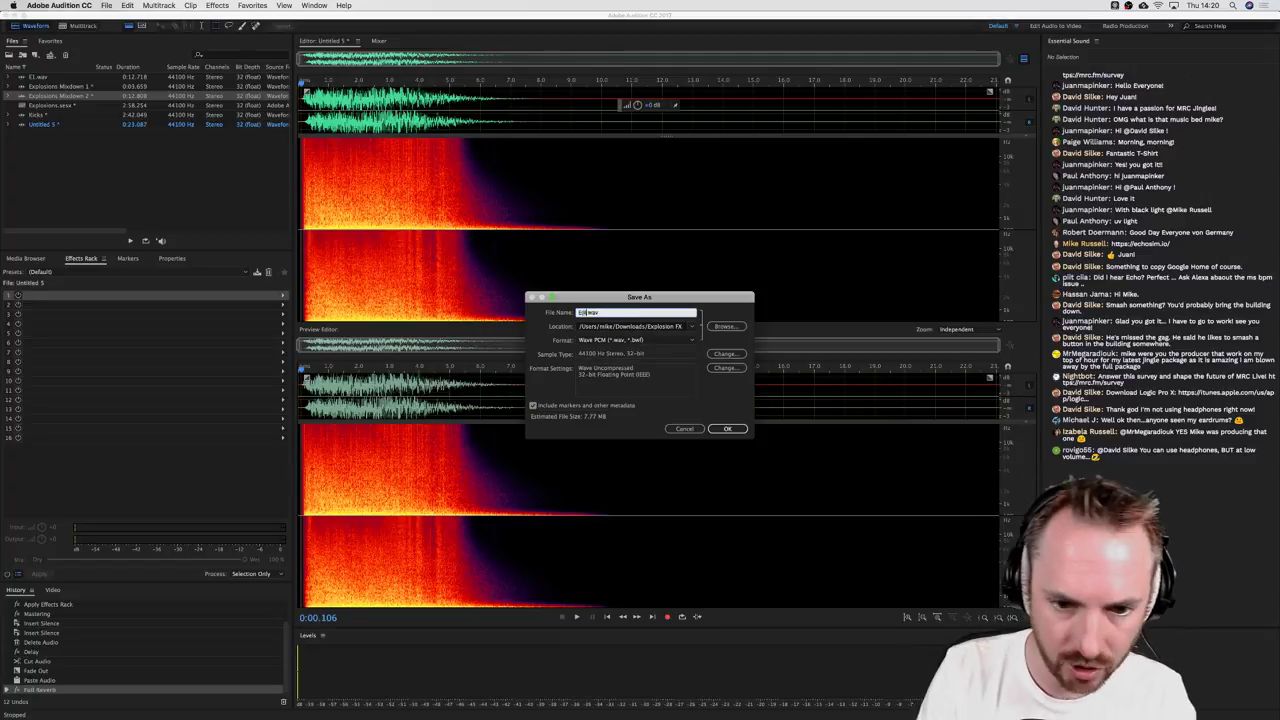
key("Return")
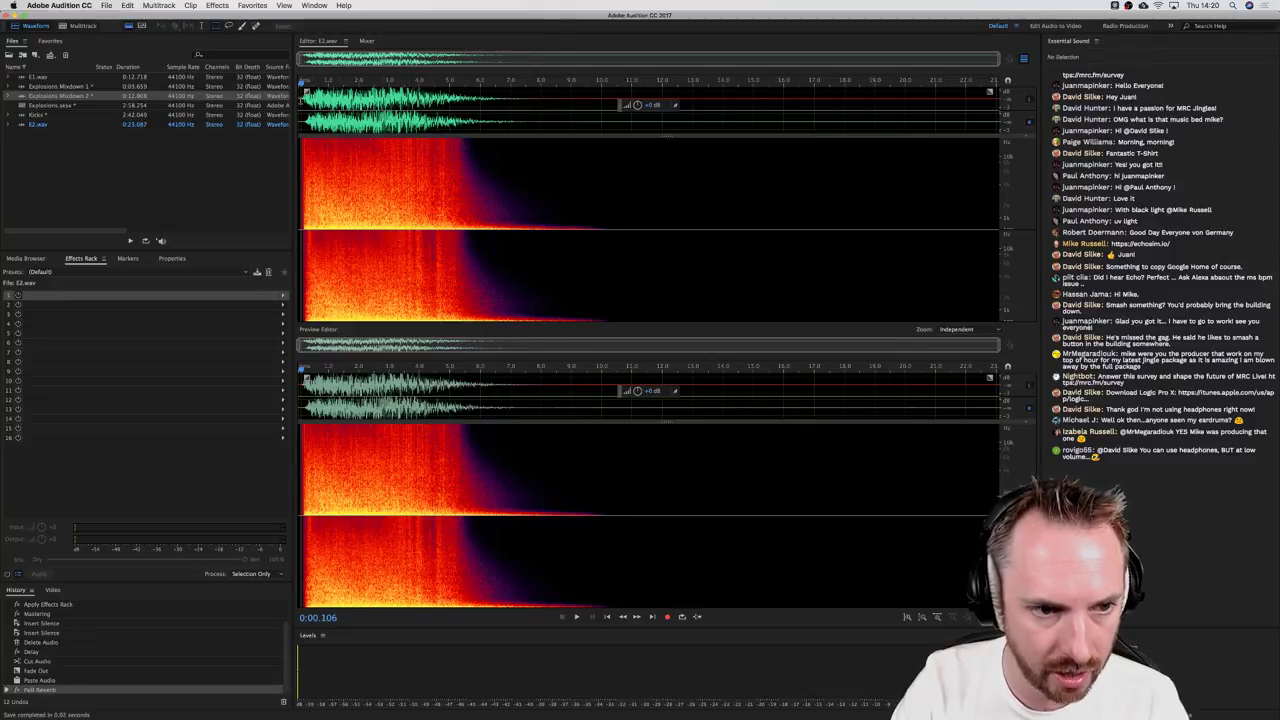
left_click(301, 101)
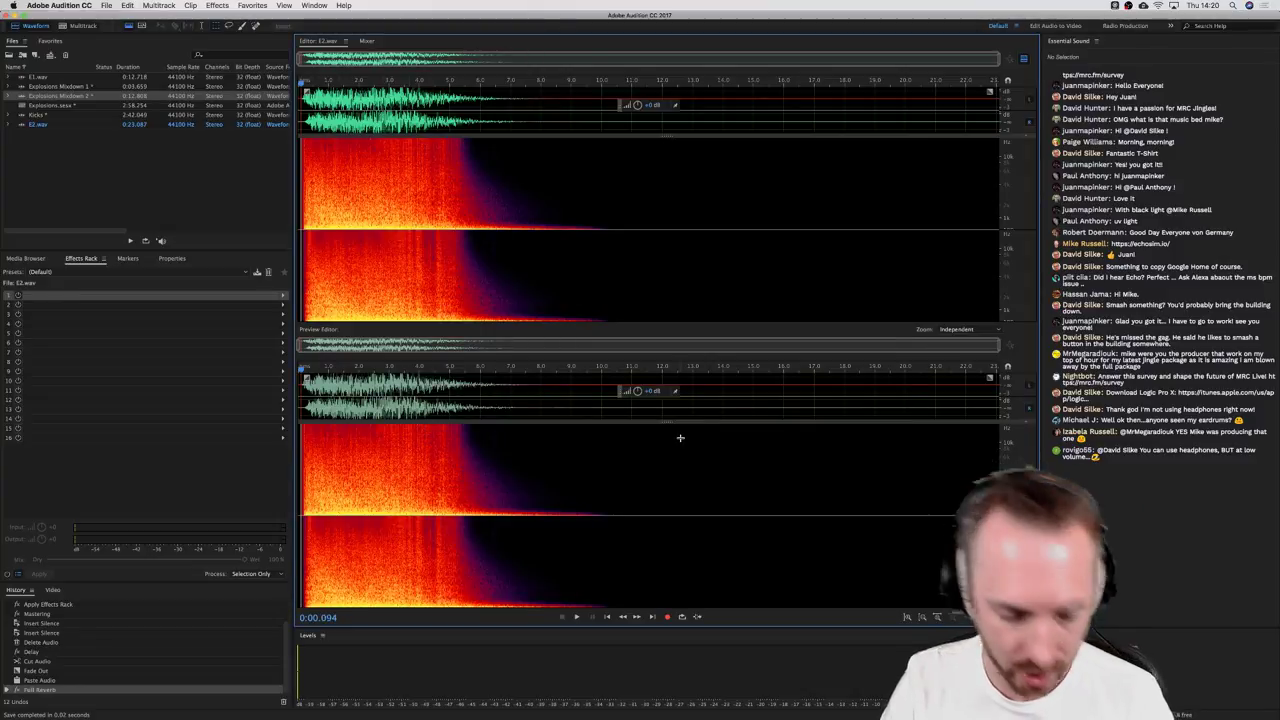
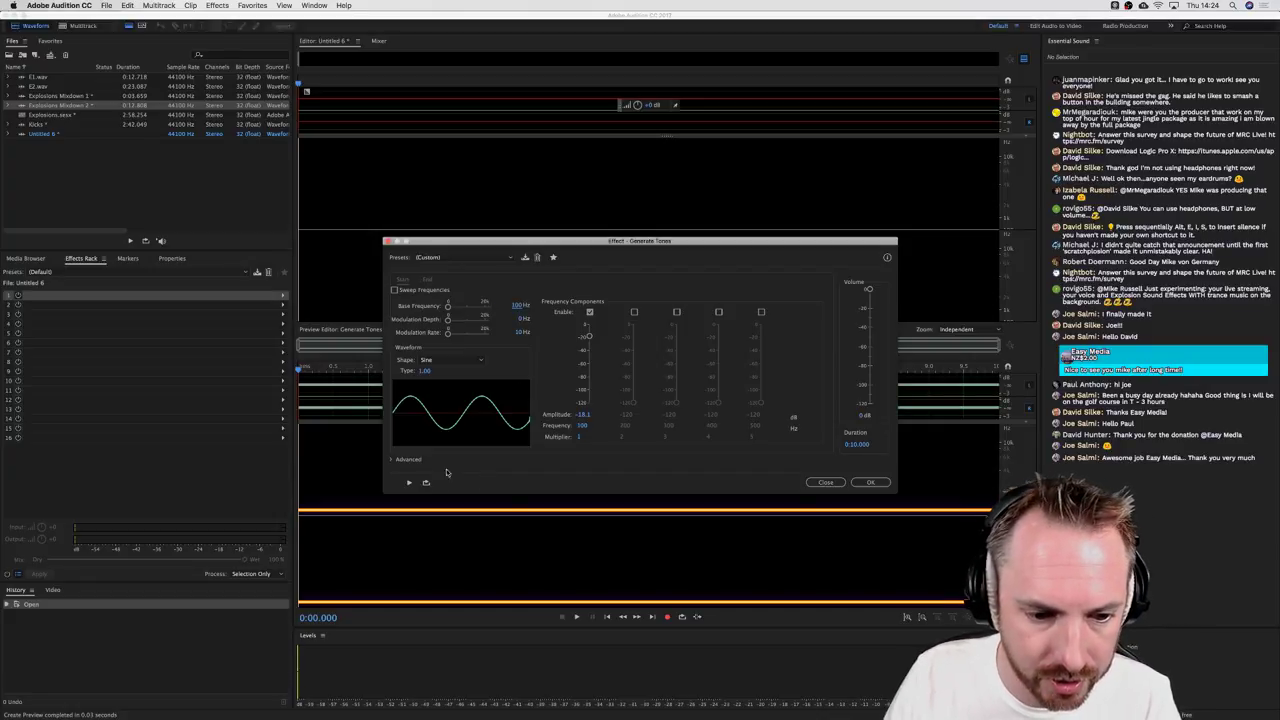
Step: Preview the sine tone, set the waveform shape to Square, and generate the 100 Hz tone for 10 seconds
left_click(409, 483)
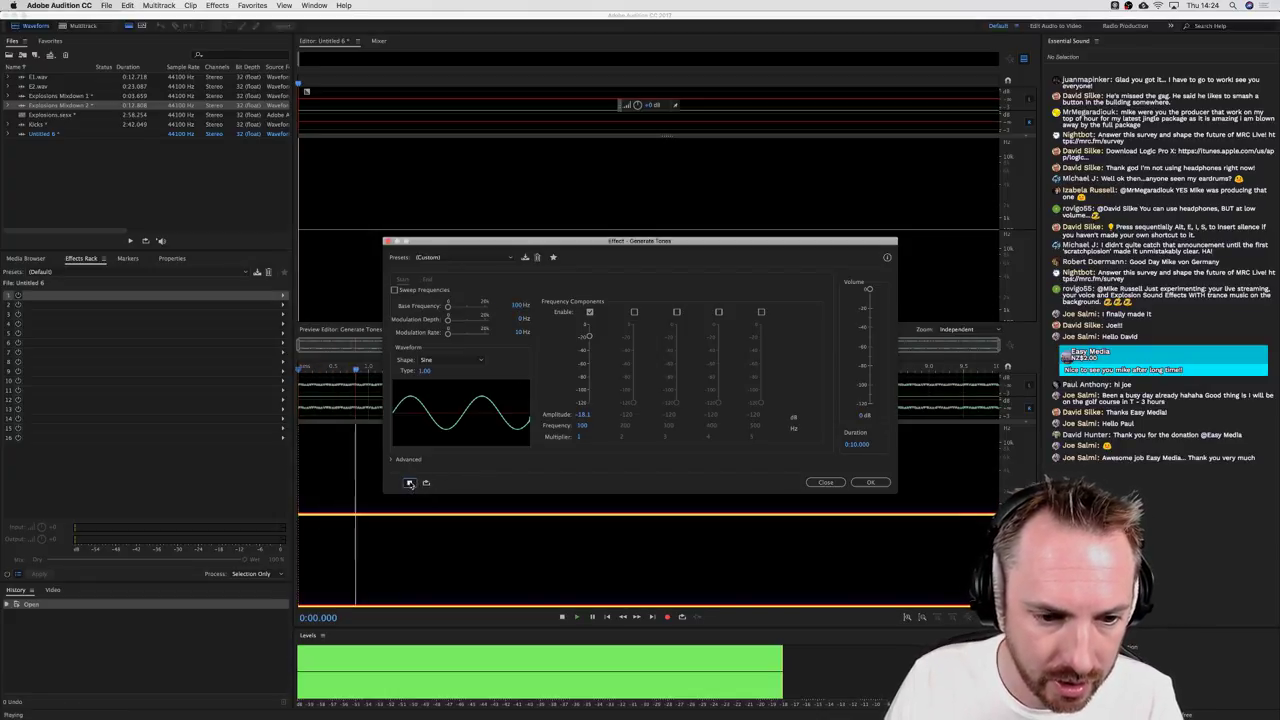
left_click(409, 482)
left_click(437, 360)
left_click(440, 388)
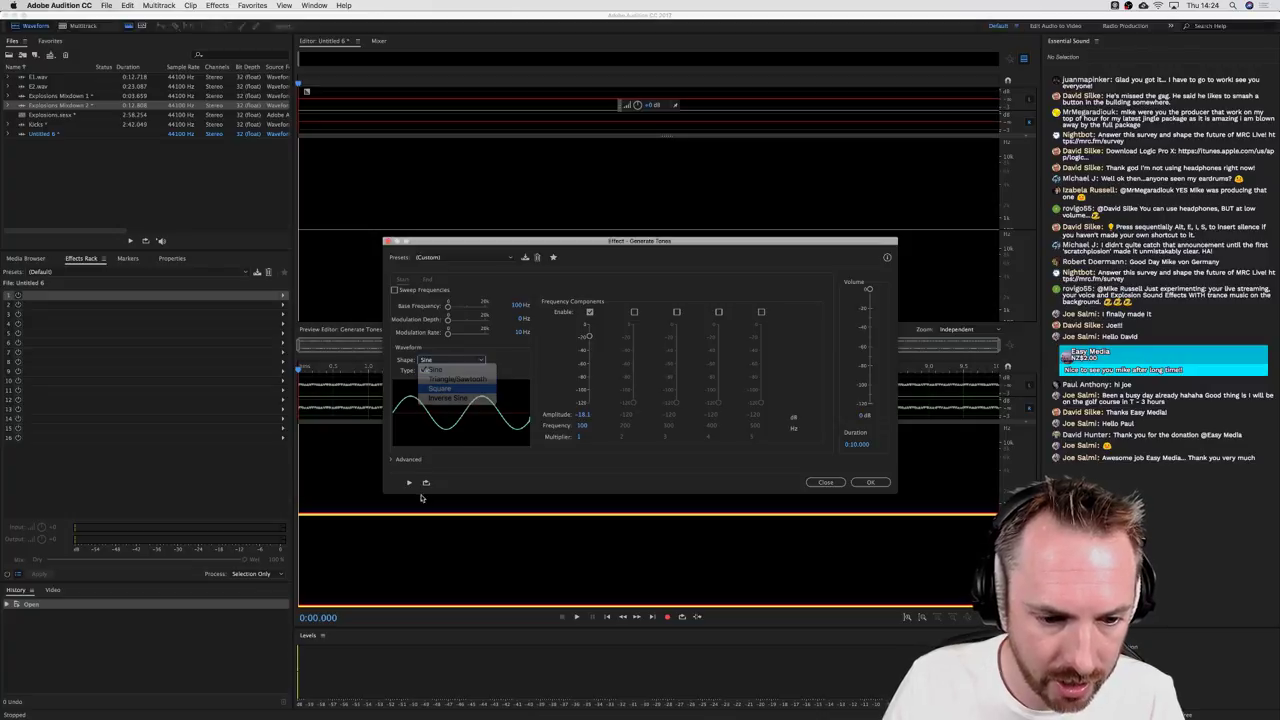
key("Return")
left_click(409, 483)
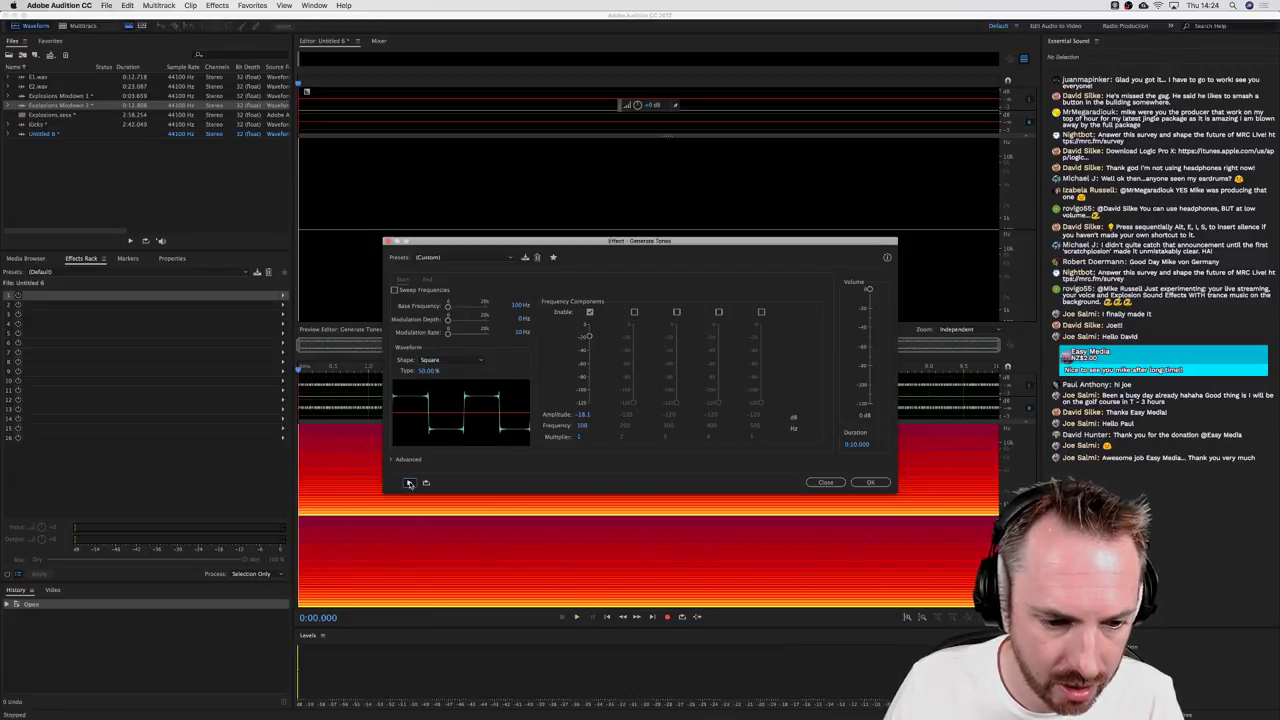
left_click(409, 483)
left_click(409, 483)
left_click(409, 483)
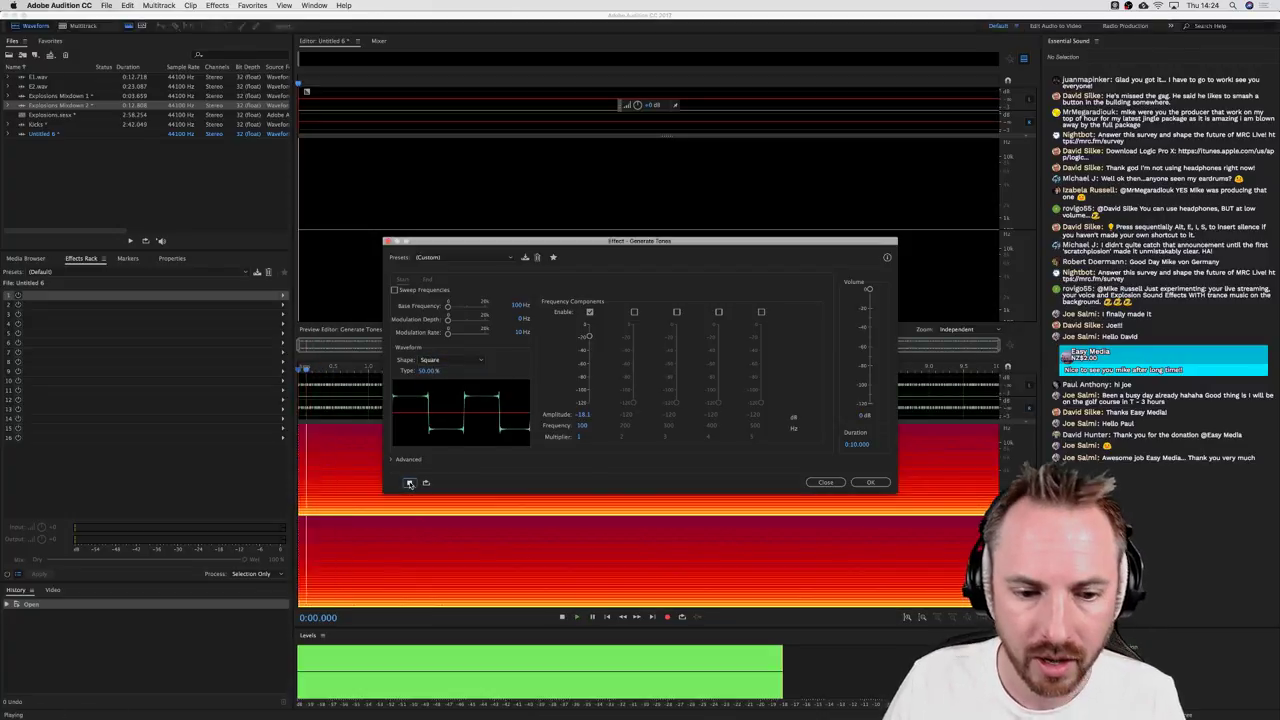
left_click(409, 483)
left_click(868, 483)
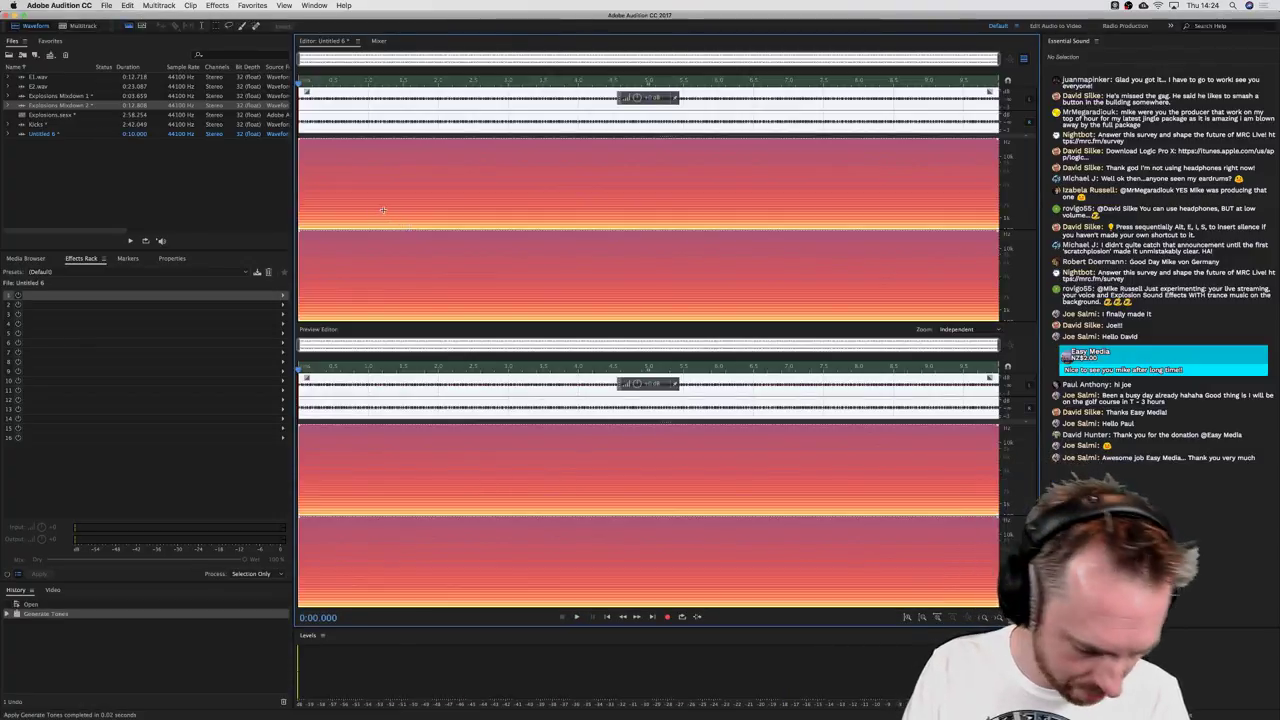
Step: Create a new audio file and generate a 10-second square-wave tone in it with a base frequency of about 85 Hz
key("super+shift+n")
key("Return")
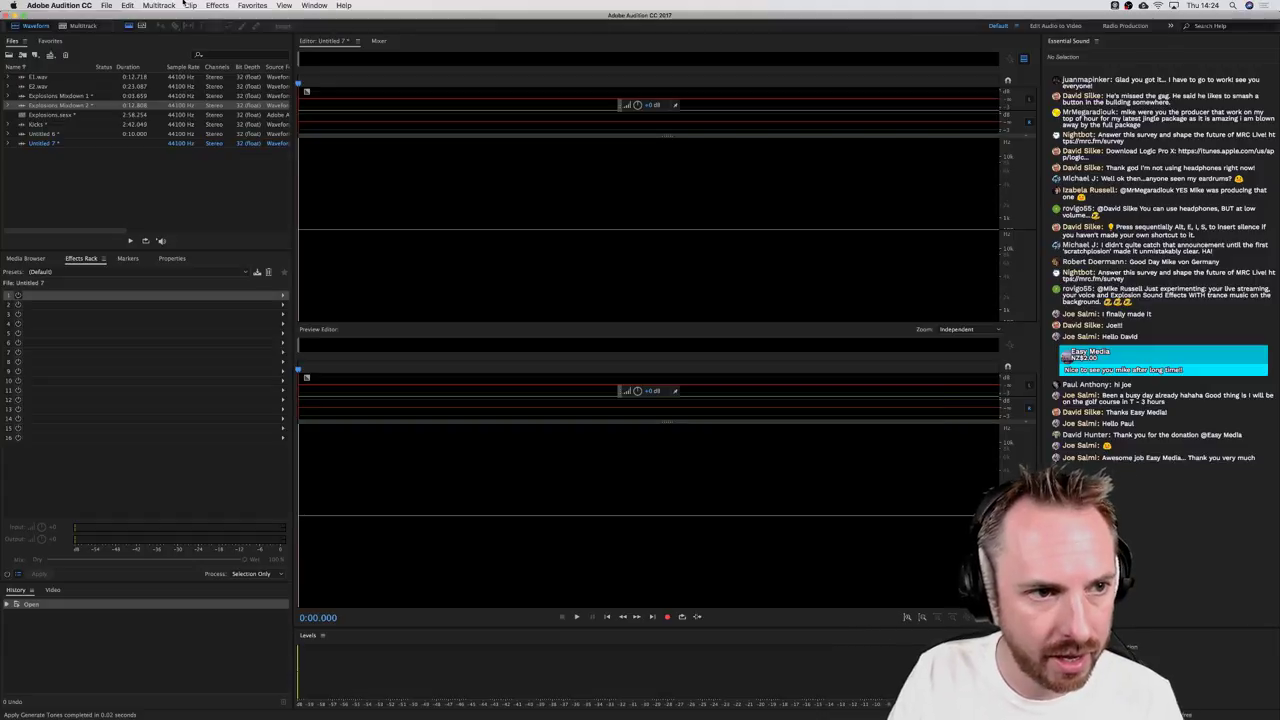
left_click(217, 5)
mouse_move(276, 82)
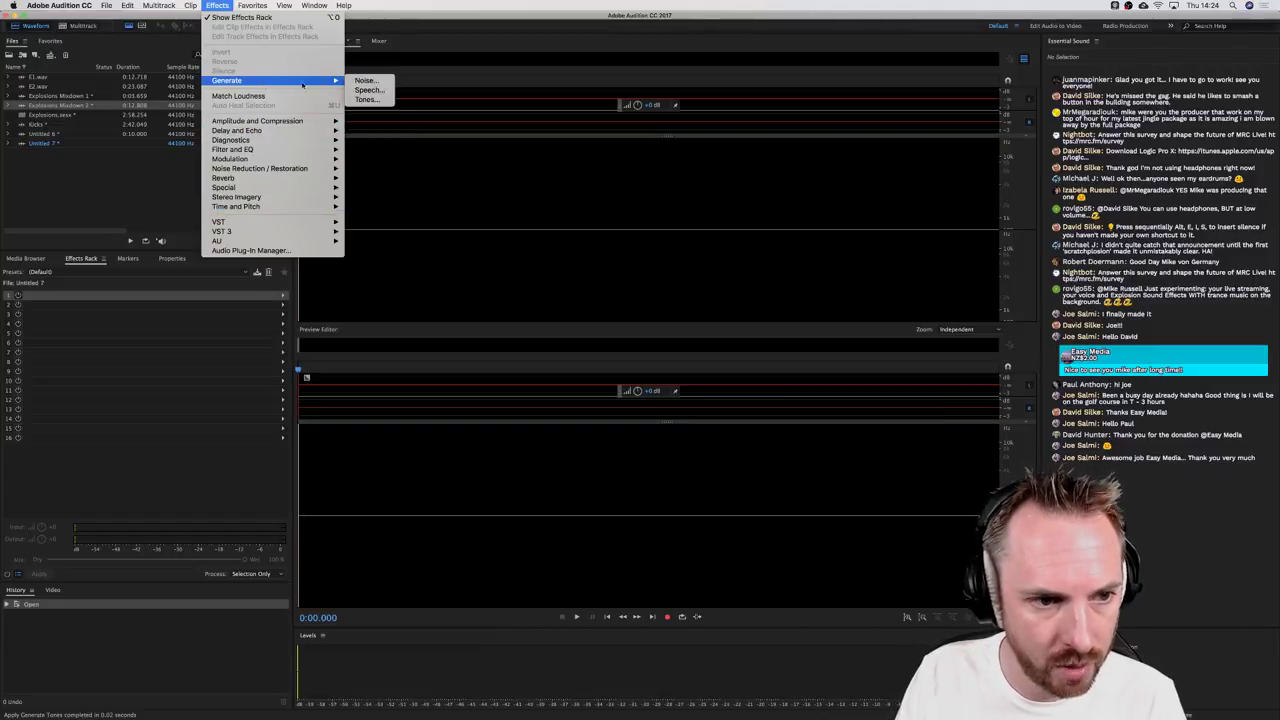
left_click(358, 99)
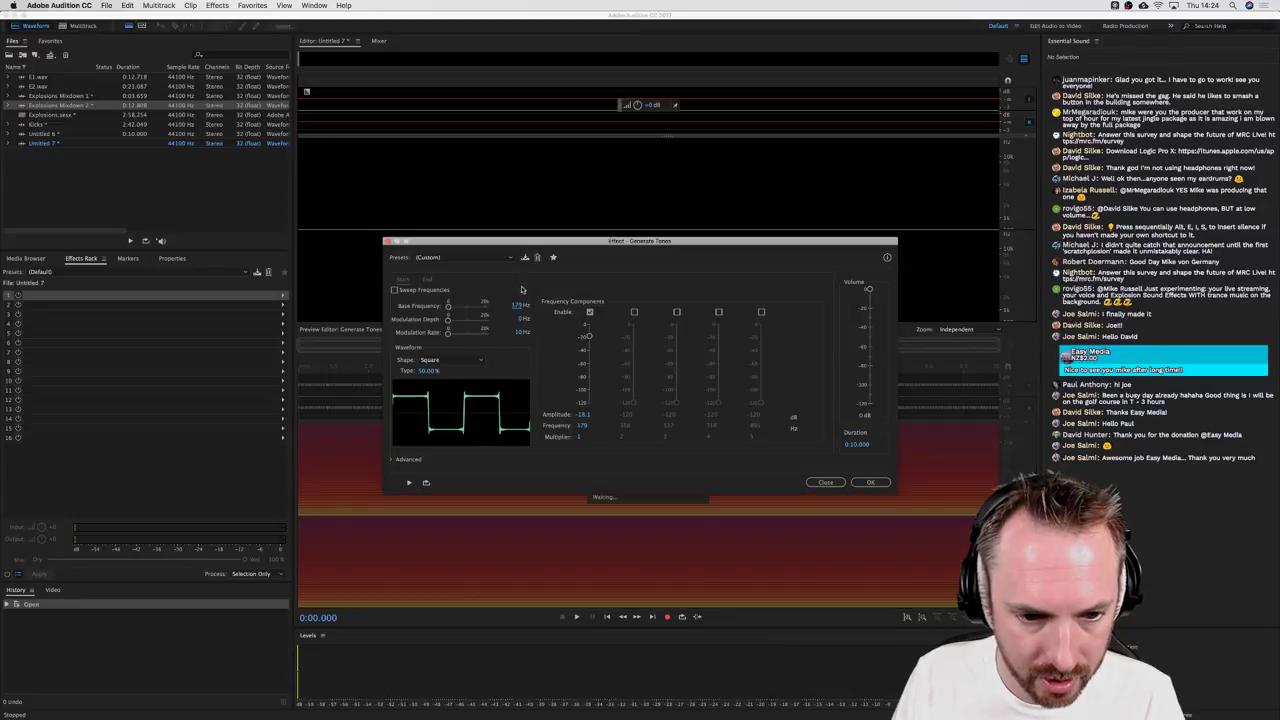
key("space")
key("space")
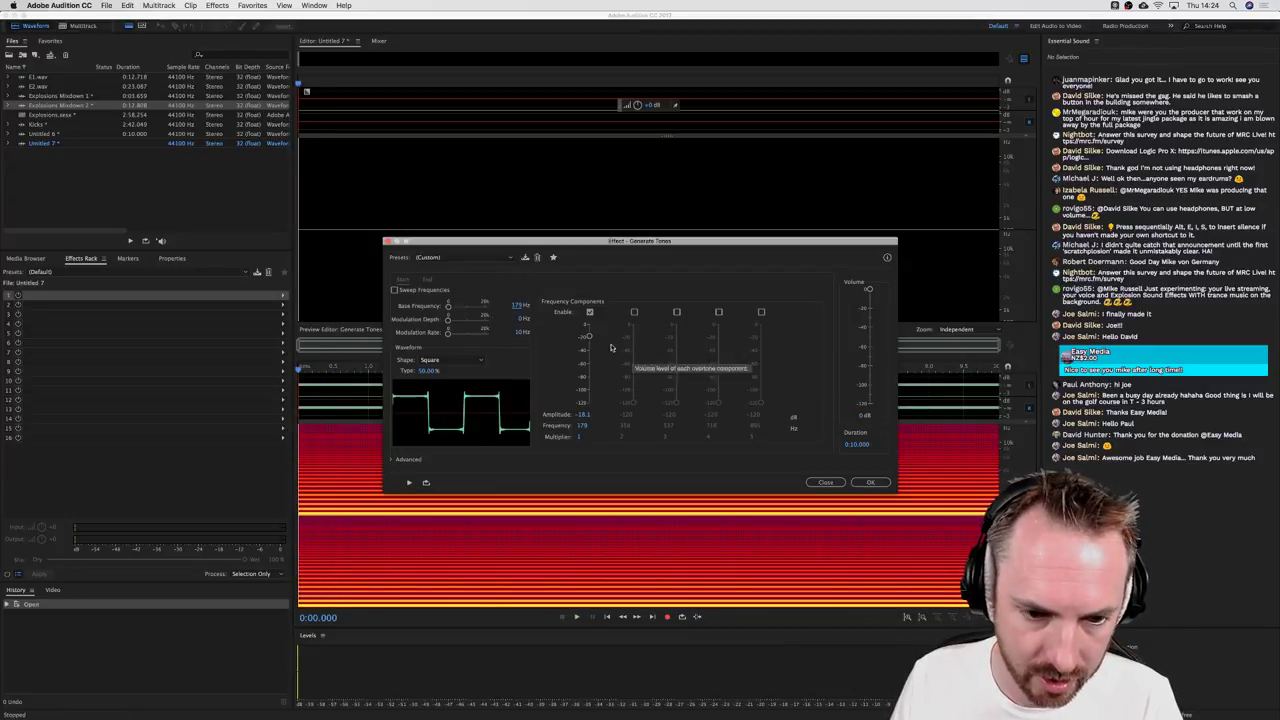
left_click_drag(516, 306, 516, 321)
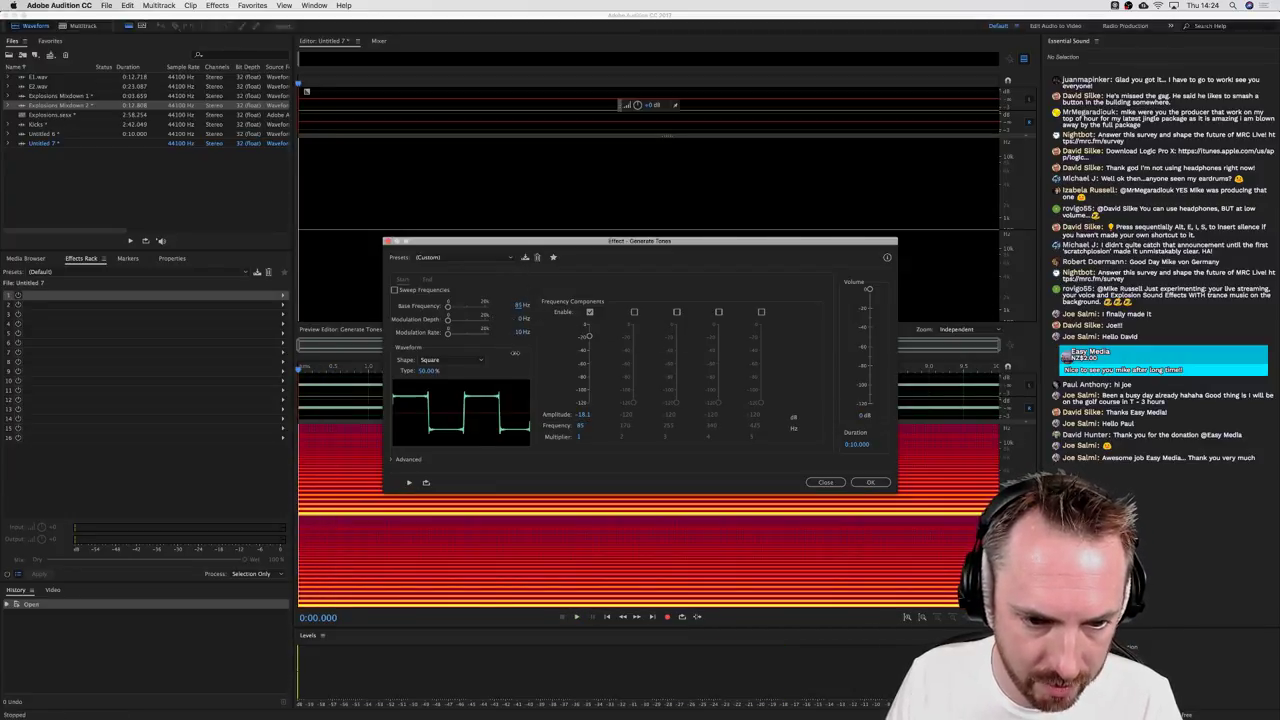
key("space")
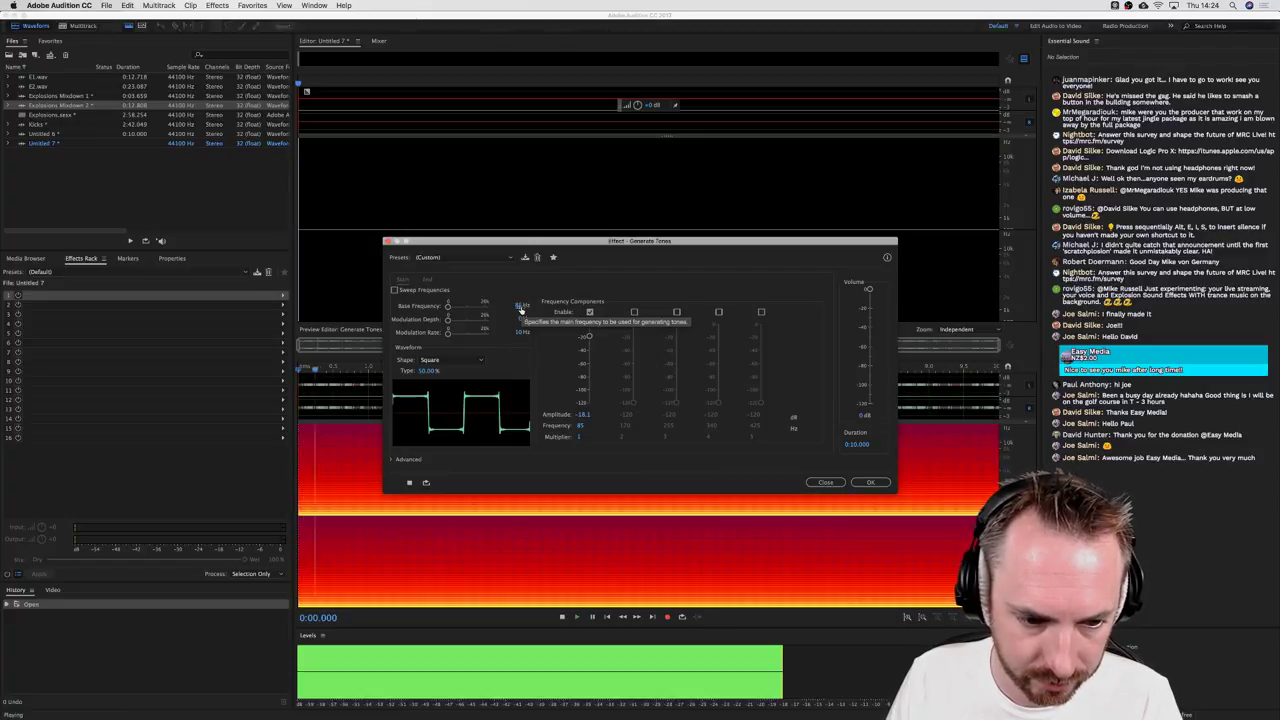
key("space")
left_click(870, 483)
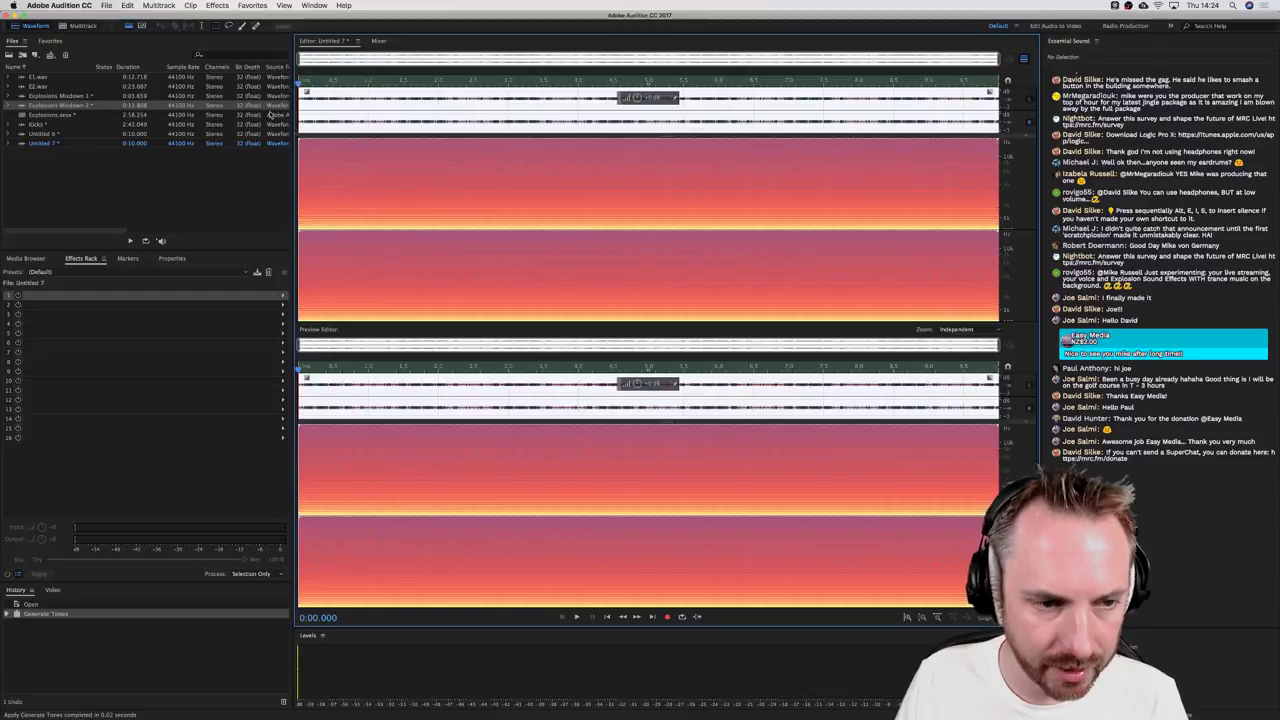
Step: Create another new audio file, start Generate Tones for it, set the waveform shape to Triangle/Sawtooth and preview it
key("super+shift+n")
key("Return")
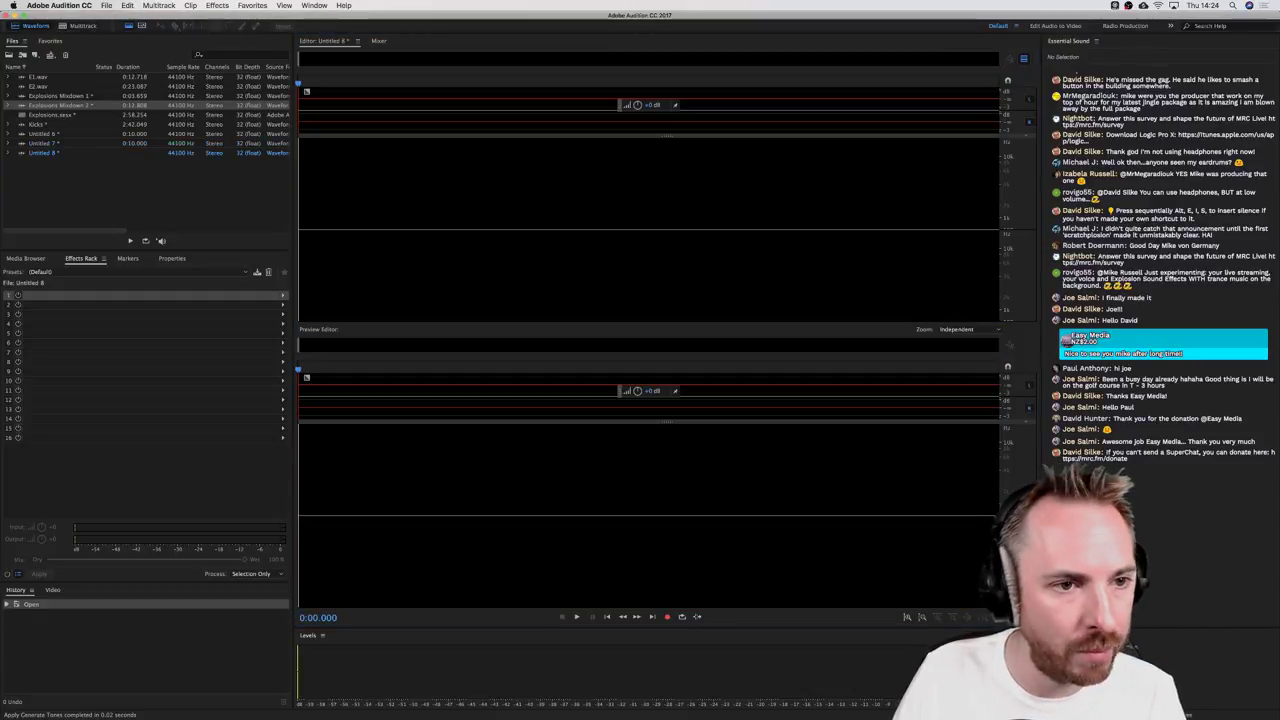
left_click(217, 5)
mouse_move(336, 82)
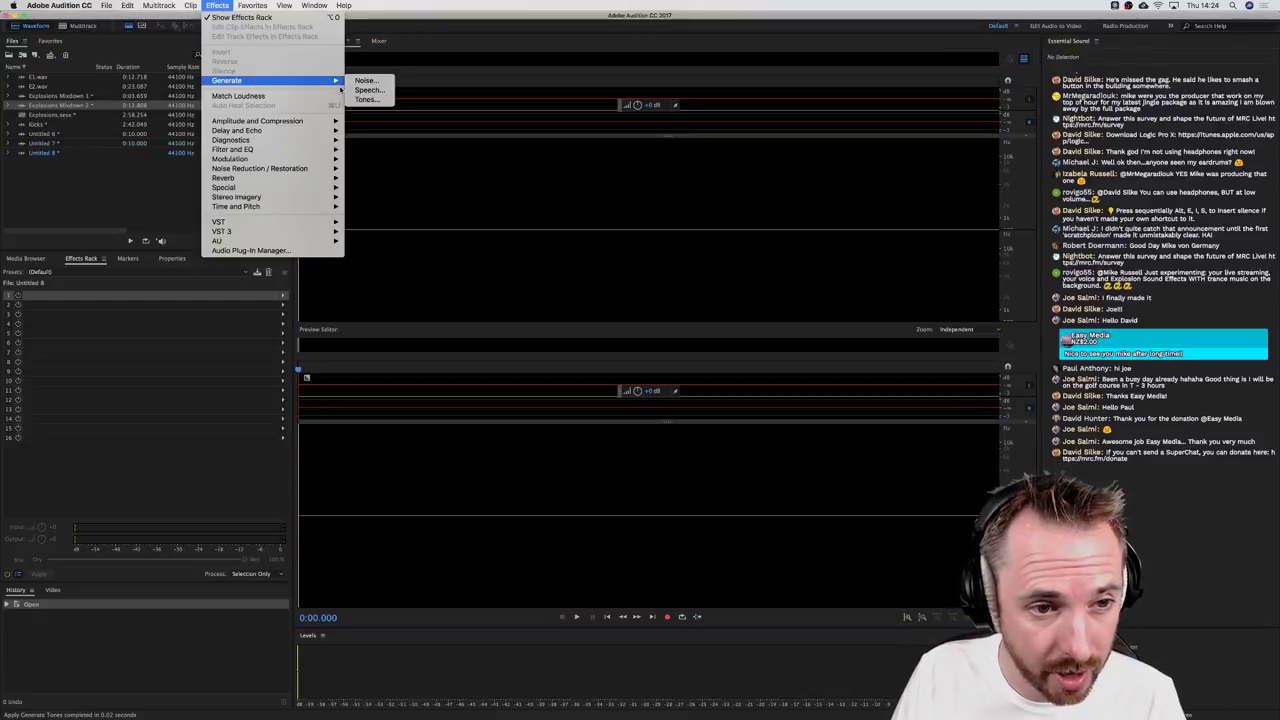
left_click(370, 101)
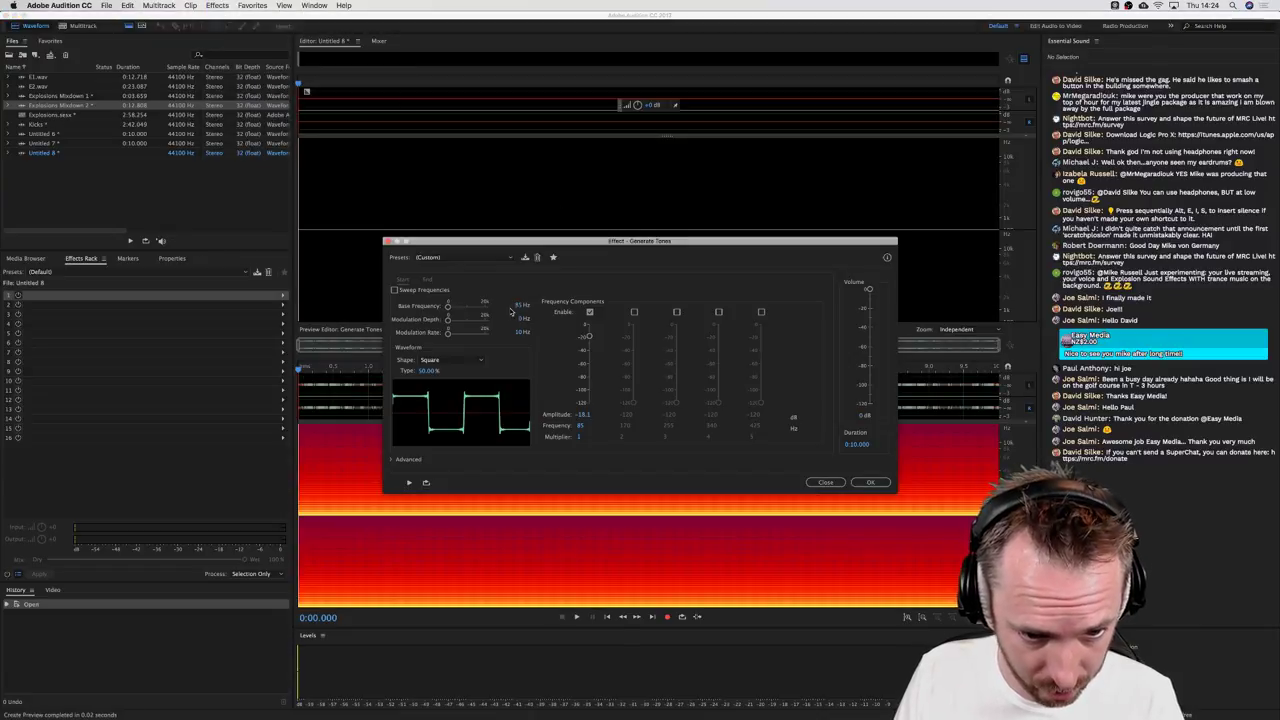
left_click(433, 362)
left_click(465, 391)
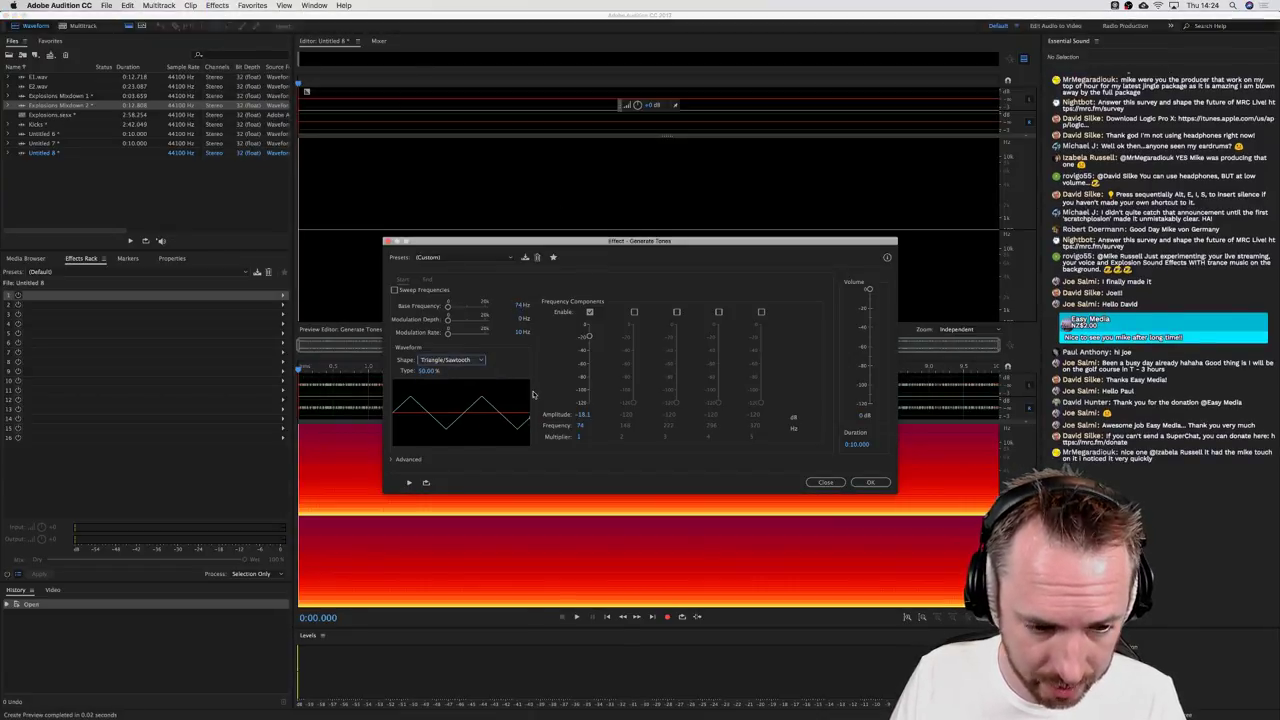
key("space")
key("space")
key("space")
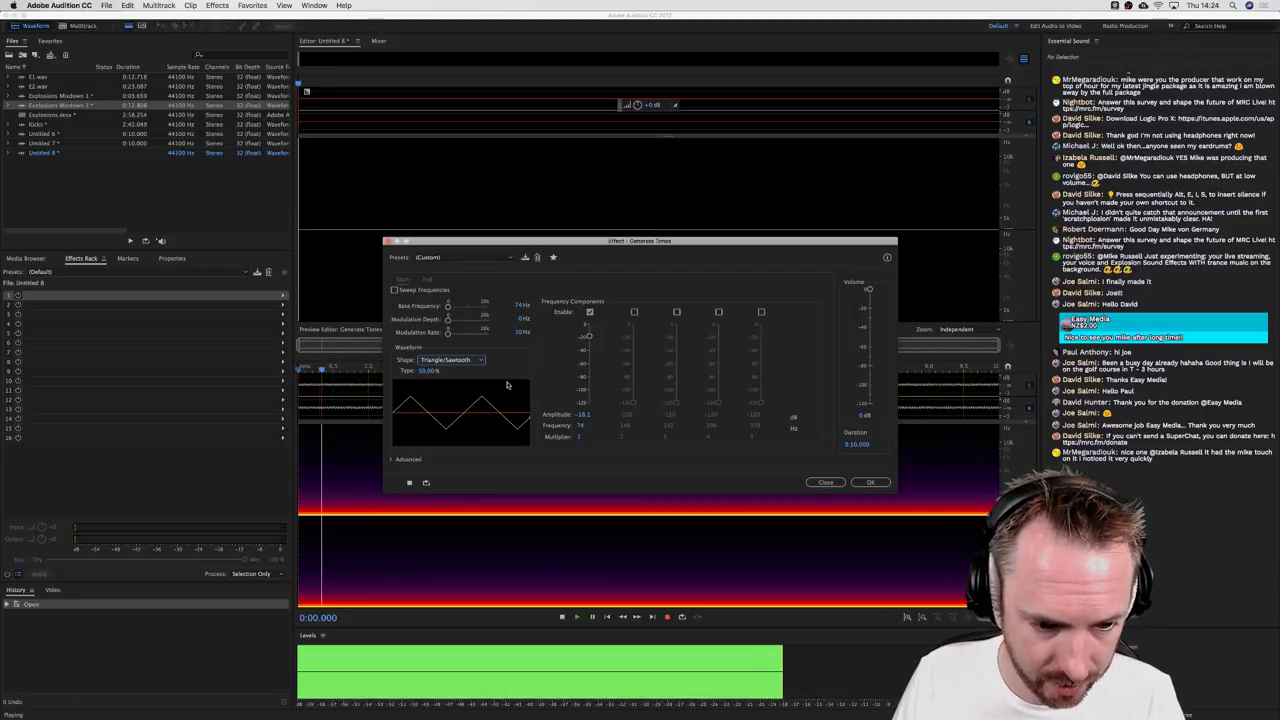
Step: Set the tone's modulation depth to about 6218 Hz and its modulation rate to about 570 Hz, previewing the sound
left_click_drag(448, 319, 459, 319)
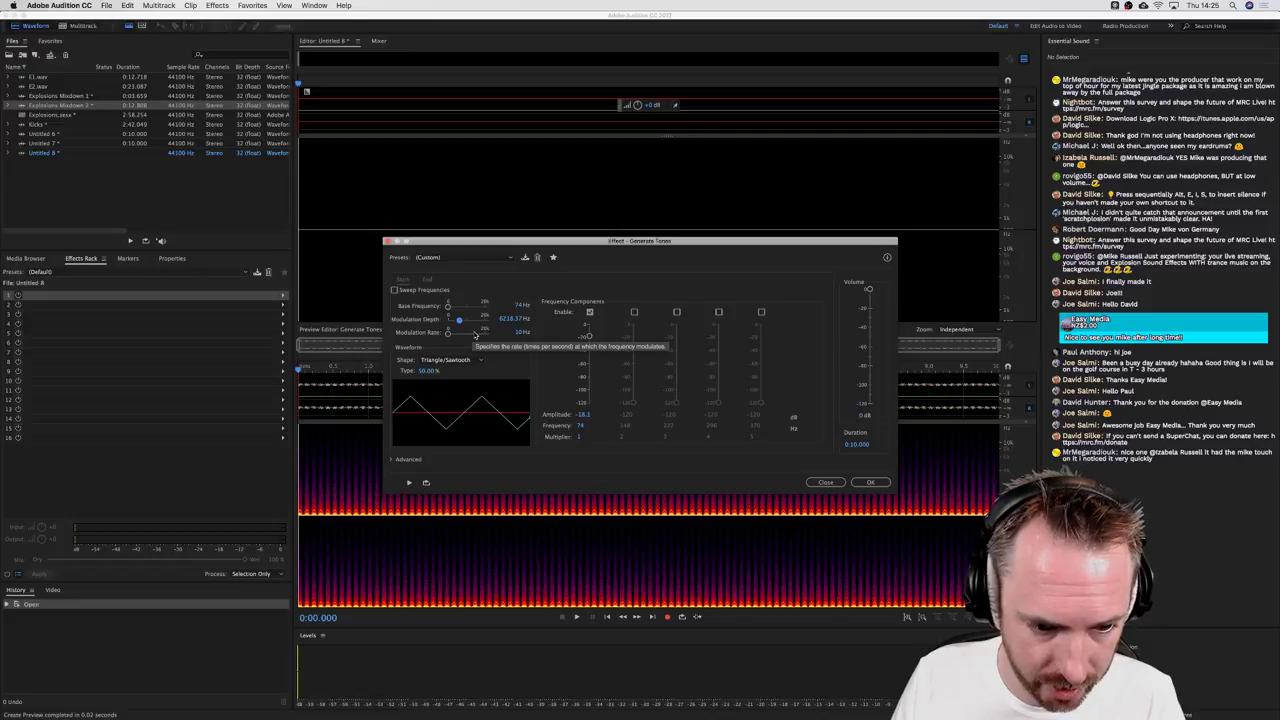
key("space")
left_click(474, 333)
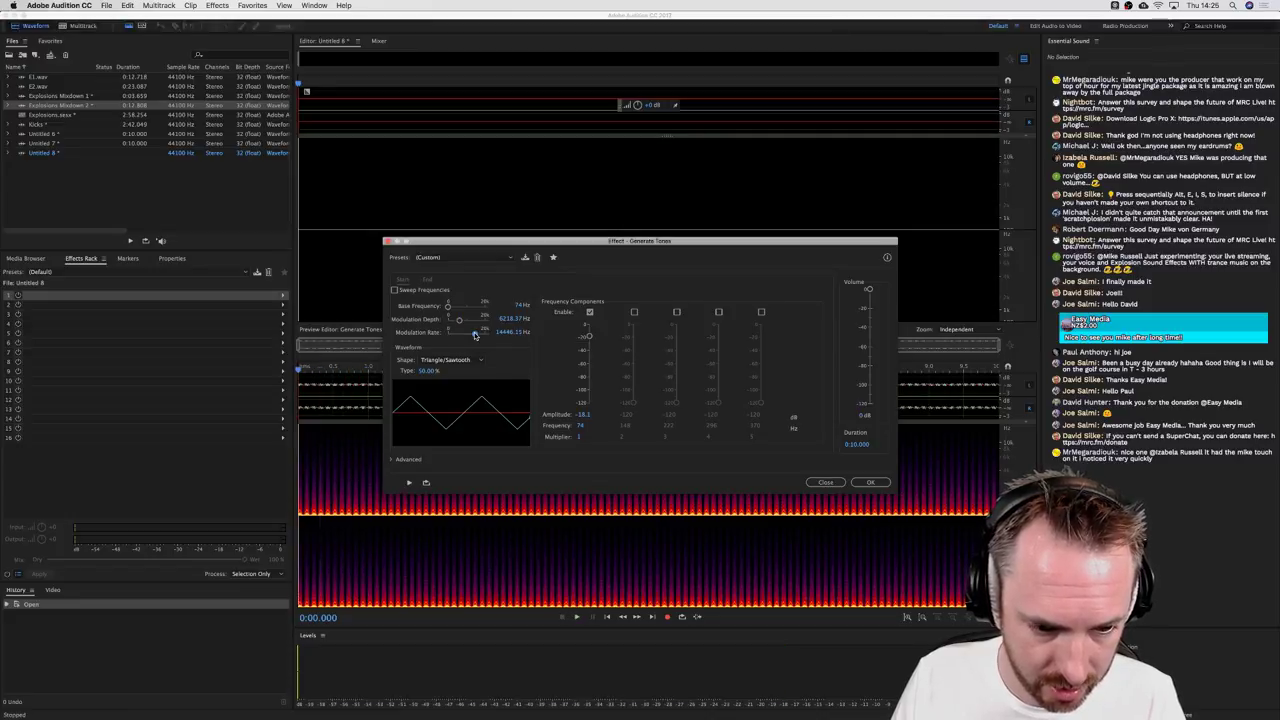
left_click(459, 334)
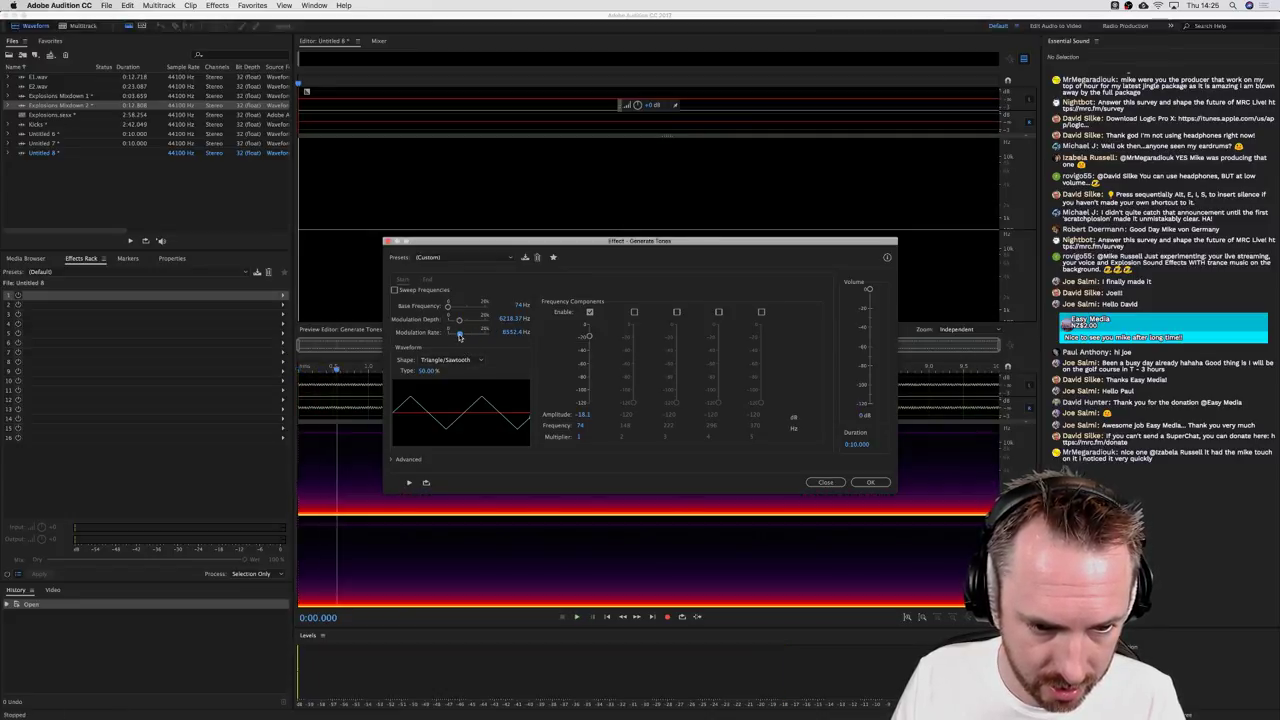
left_click_drag(459, 334, 454, 334)
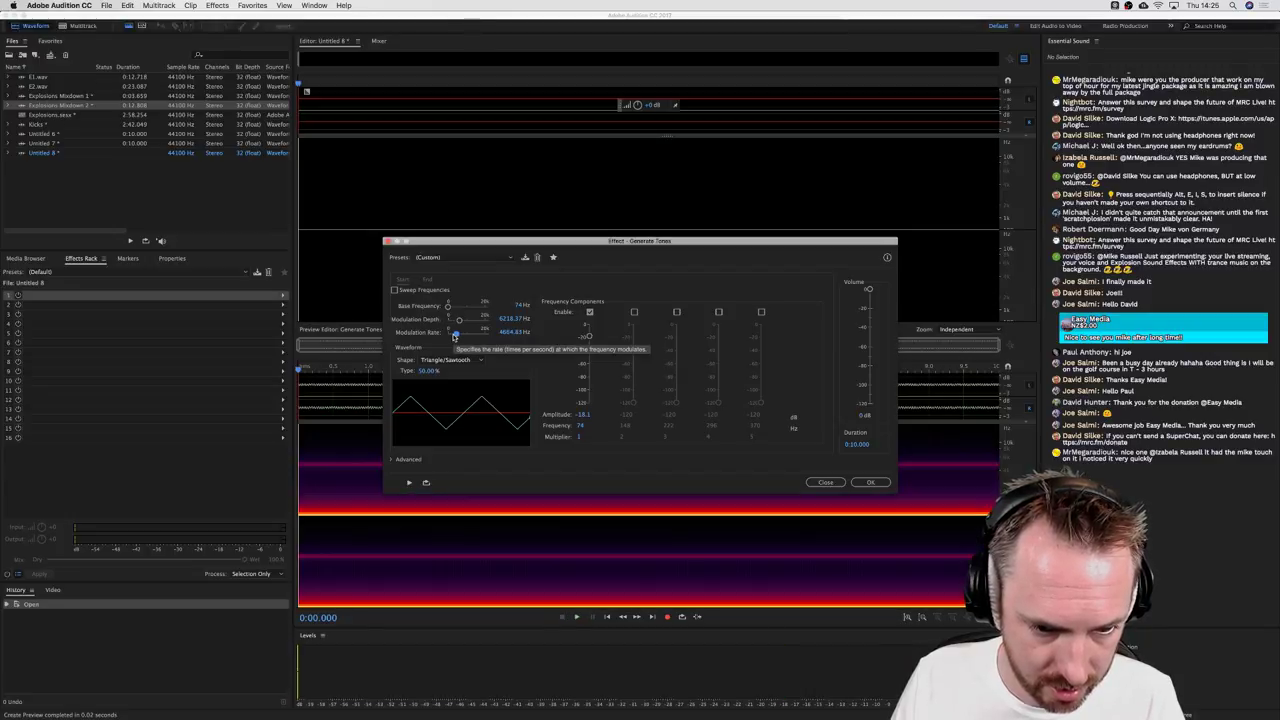
left_click(449, 334)
key("space")
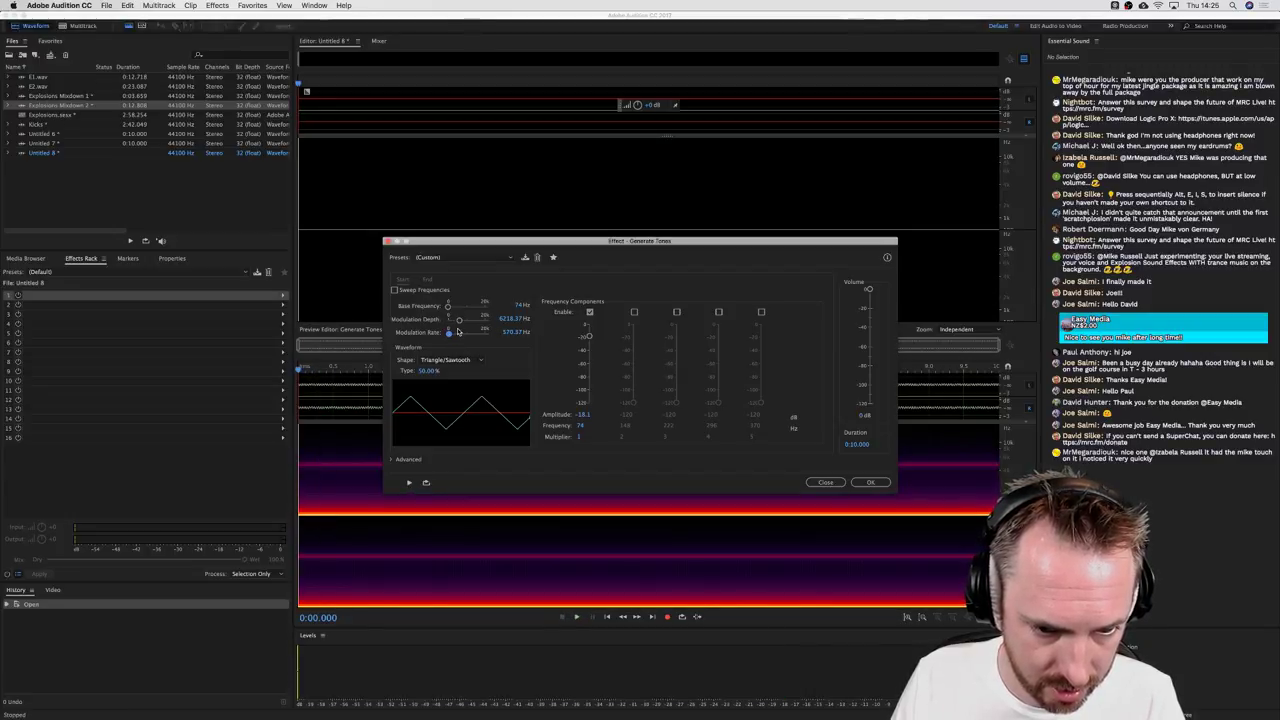
Step: Set the base frequency to about 33.6 Hz, preview it and generate the modulated 10-second triangle tone
left_click(453, 307)
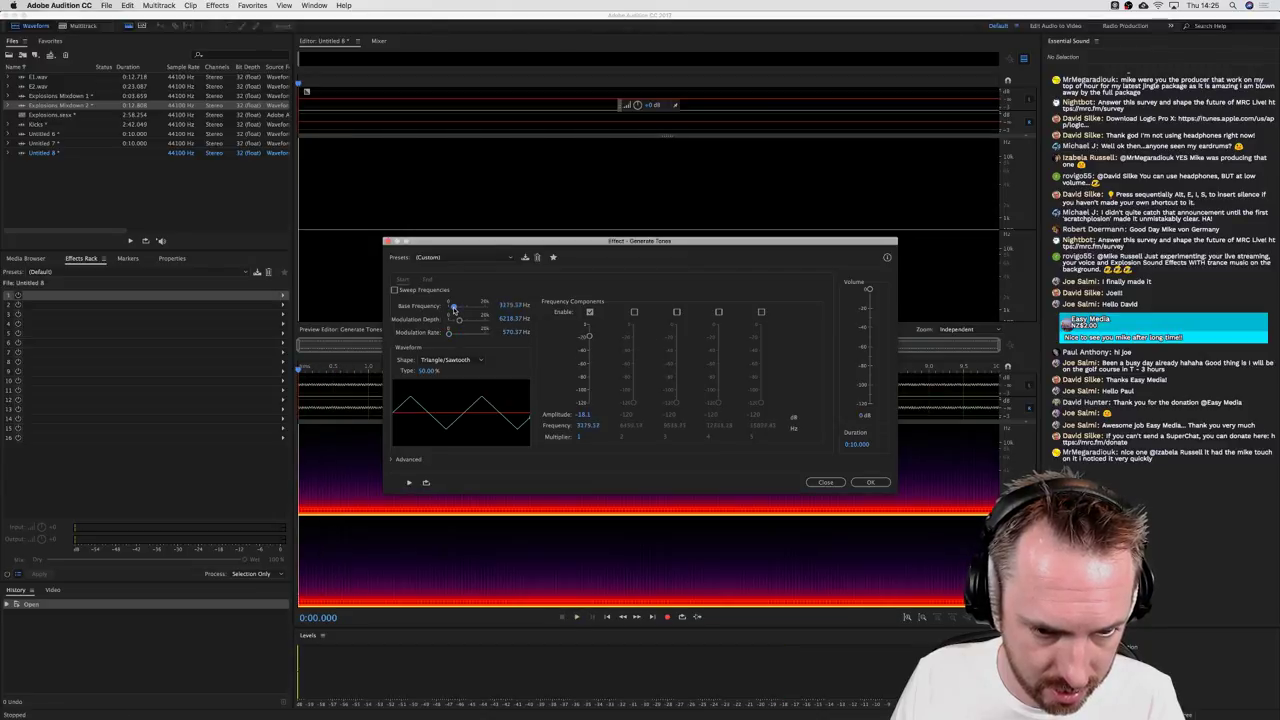
left_click(452, 308)
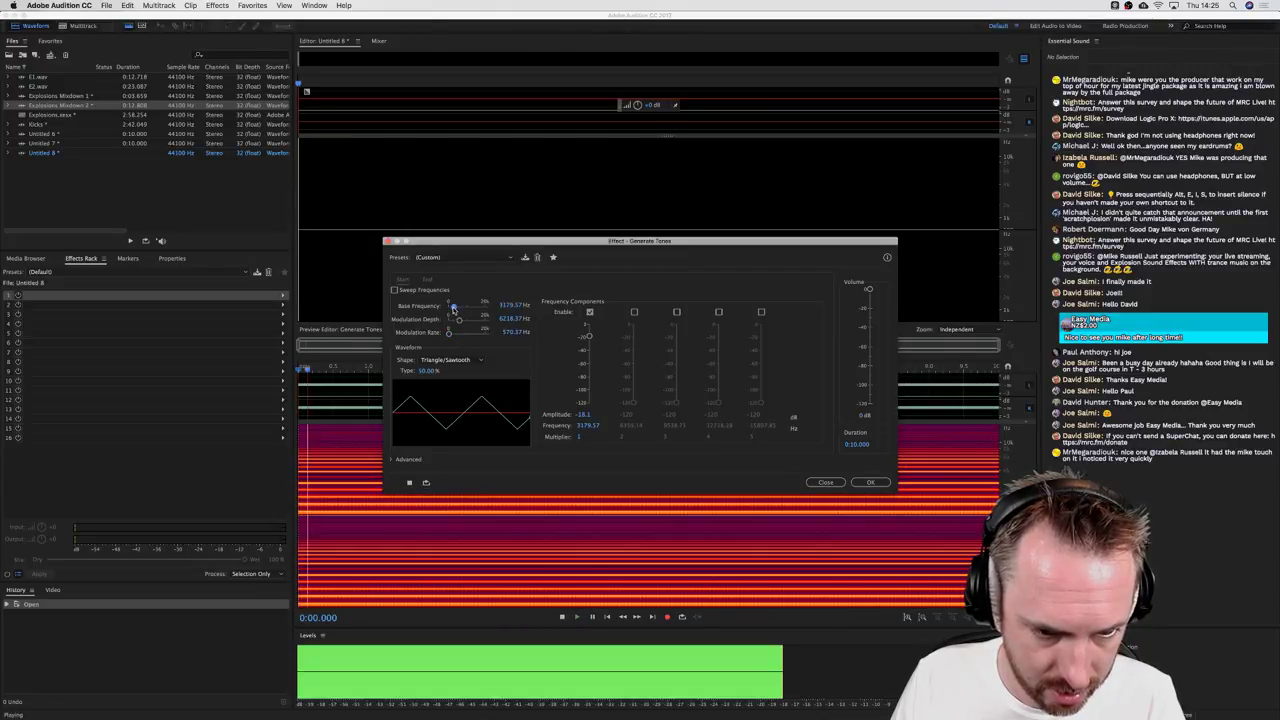
left_click(448, 310)
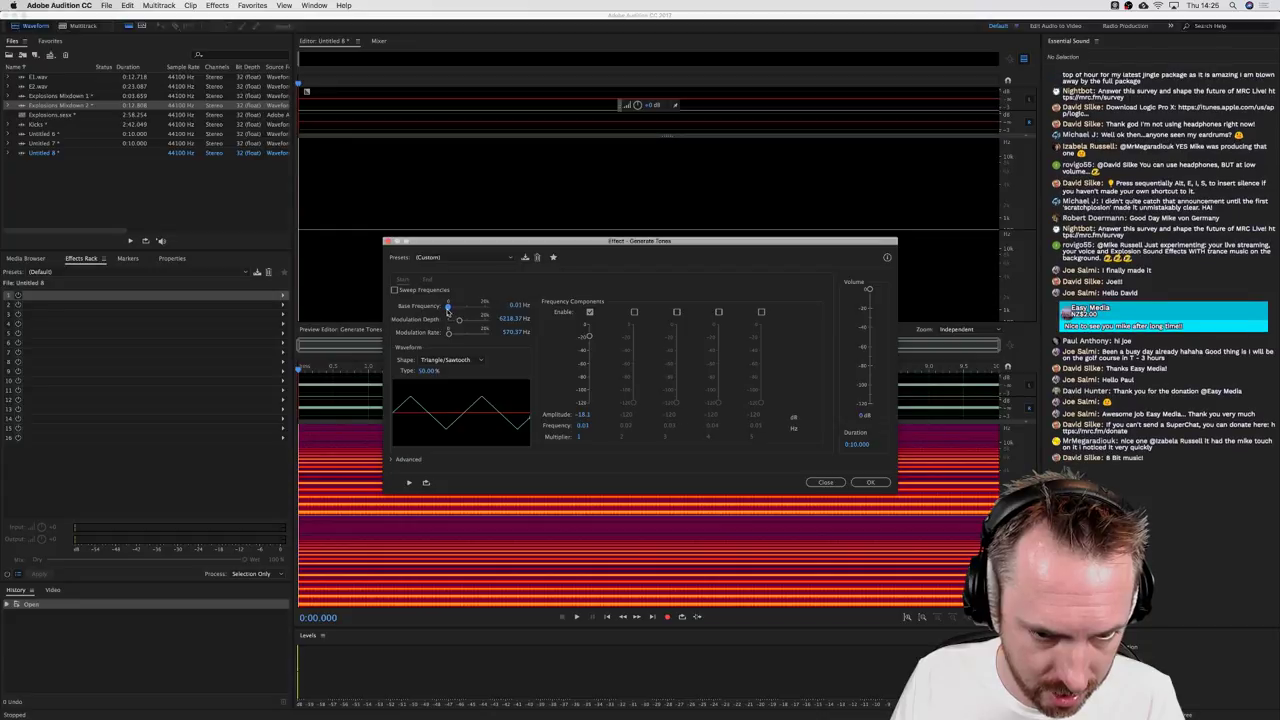
key("space")
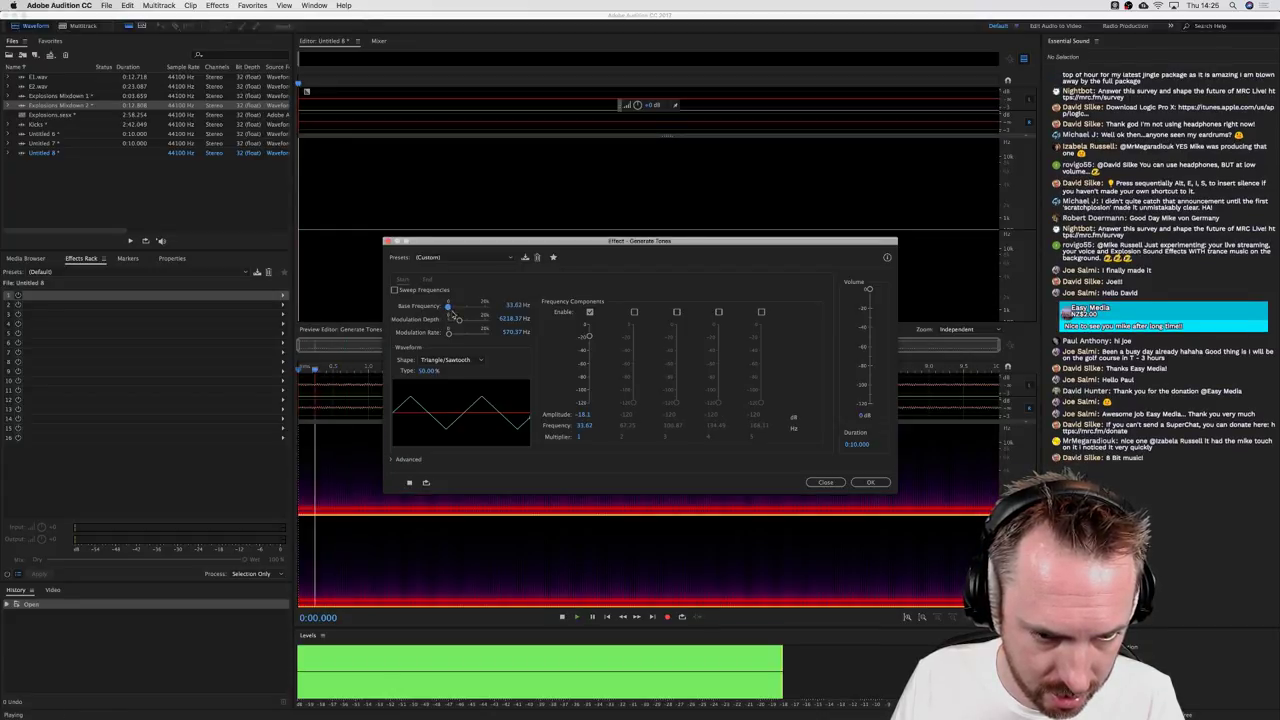
left_click(876, 485)
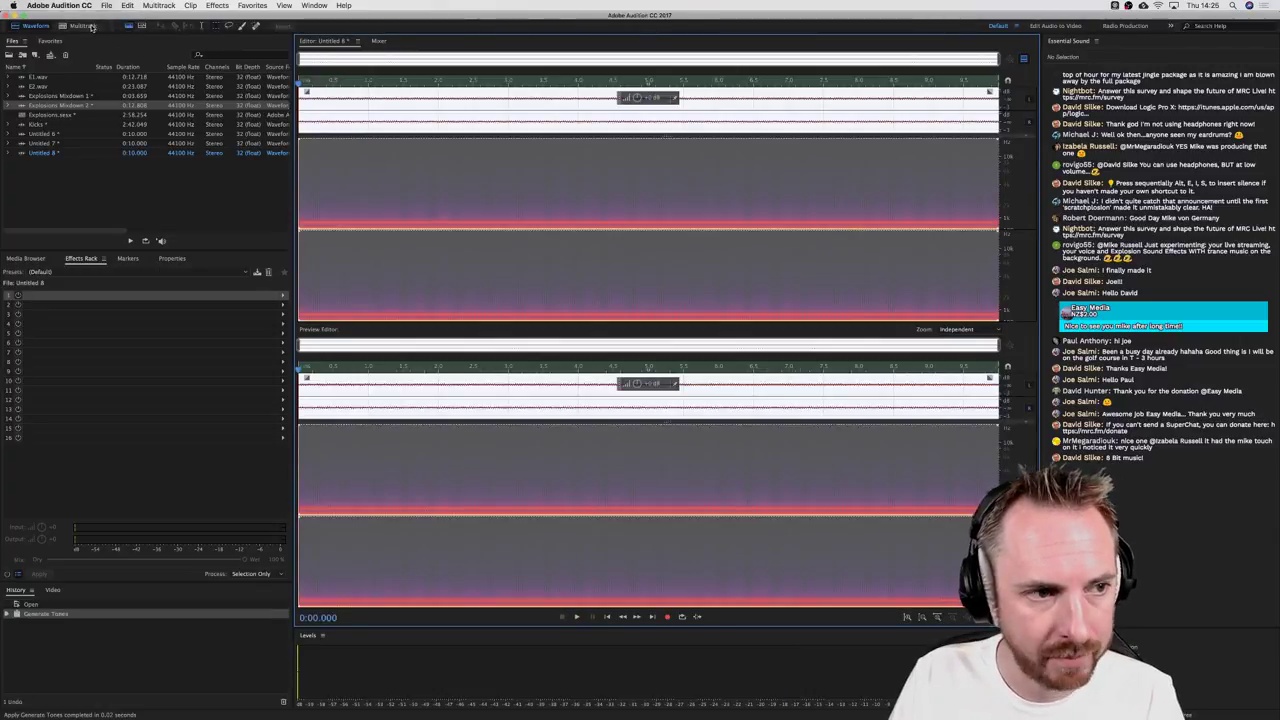
Step: Insert the three generated tone files into the Explosions.sesx session after the last kicks clip, each on its own track
left_click(89, 26)
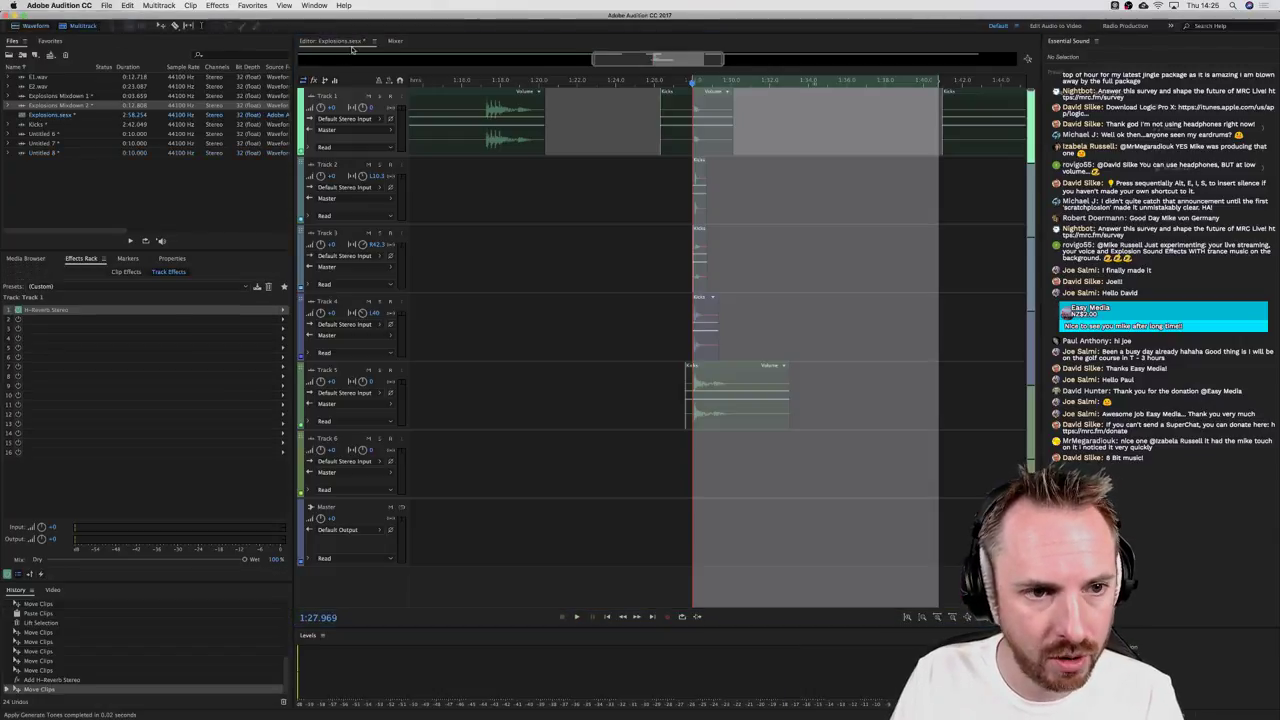
scroll(429, 76, "down", 5)
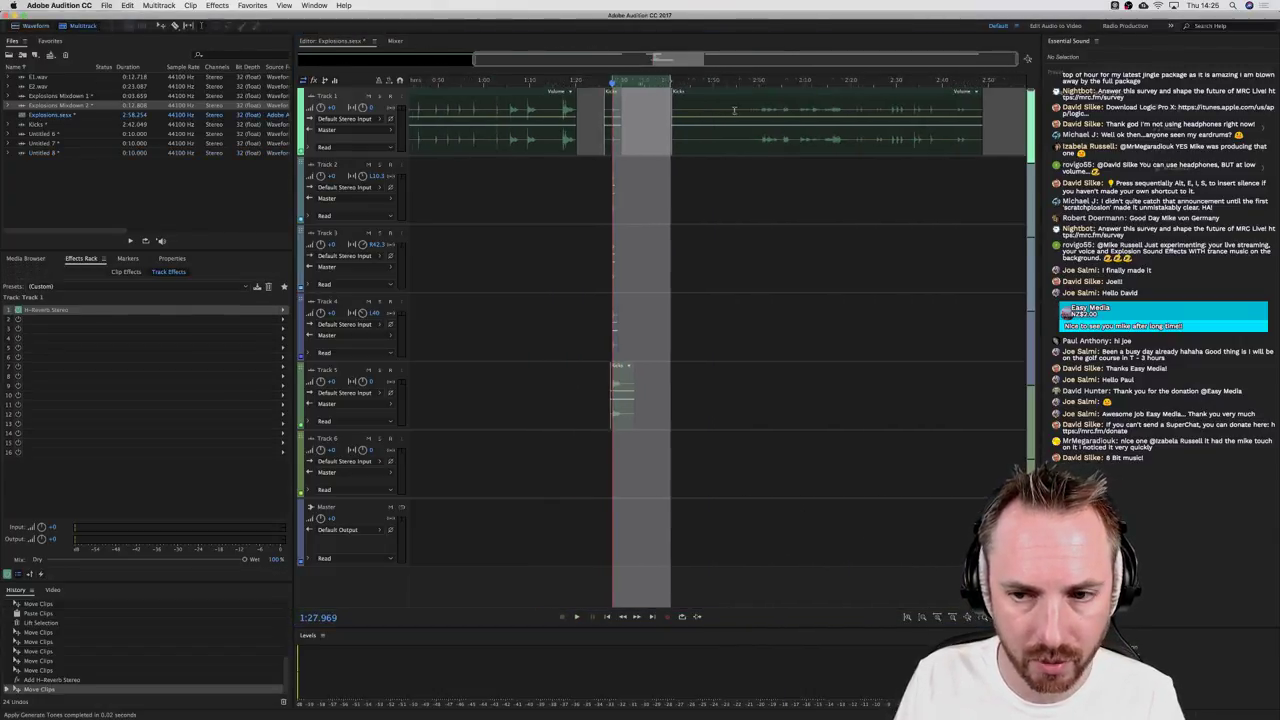
left_click_drag(53, 164, 1000, 149)
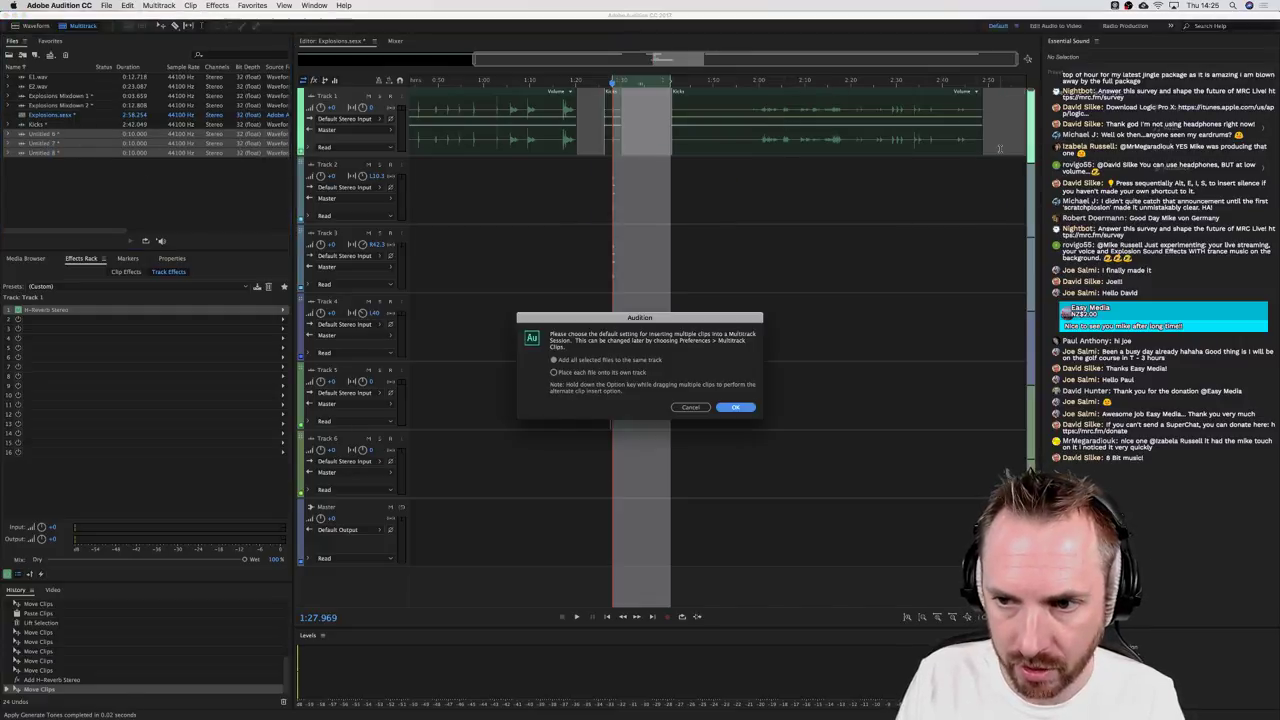
left_click(746, 408)
left_click(919, 119)
left_click(911, 112)
key("space")
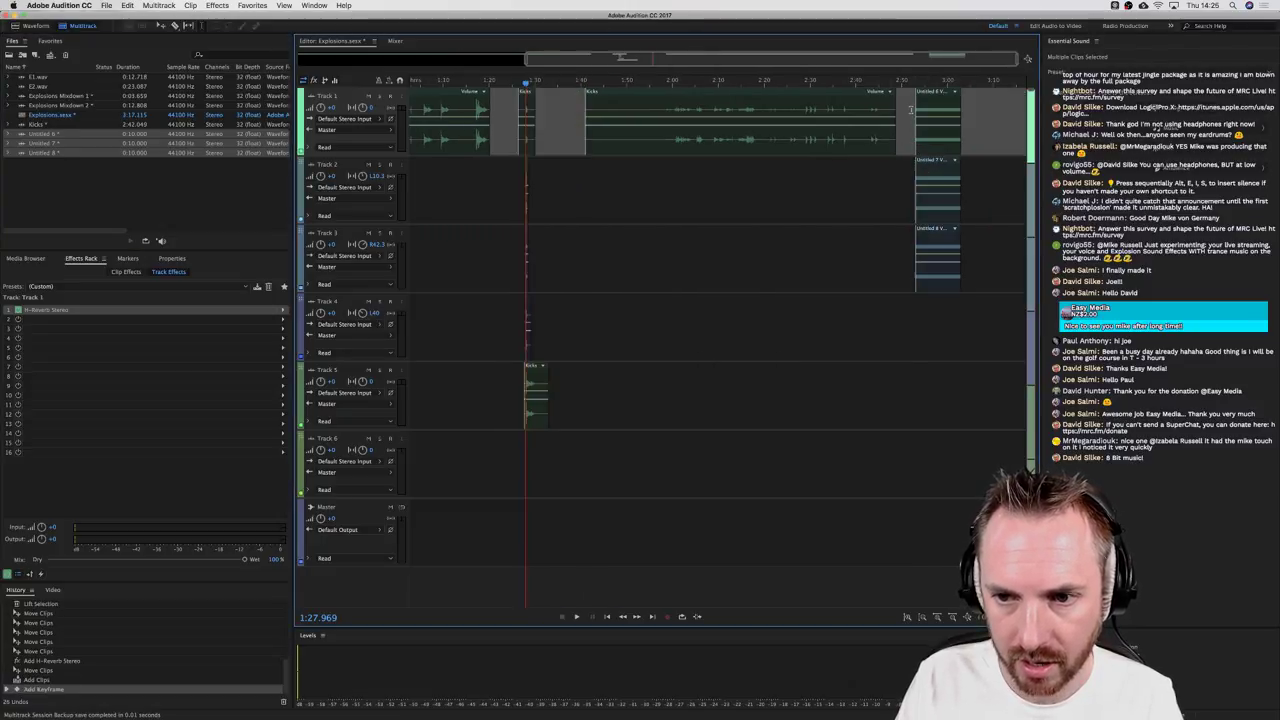
Step: Add a very short fade-in to the start of all three tone clips on Tracks 1 to 3
scroll(936, 82, "up", 1)
scroll(936, 84, "up", 5)
key("space")
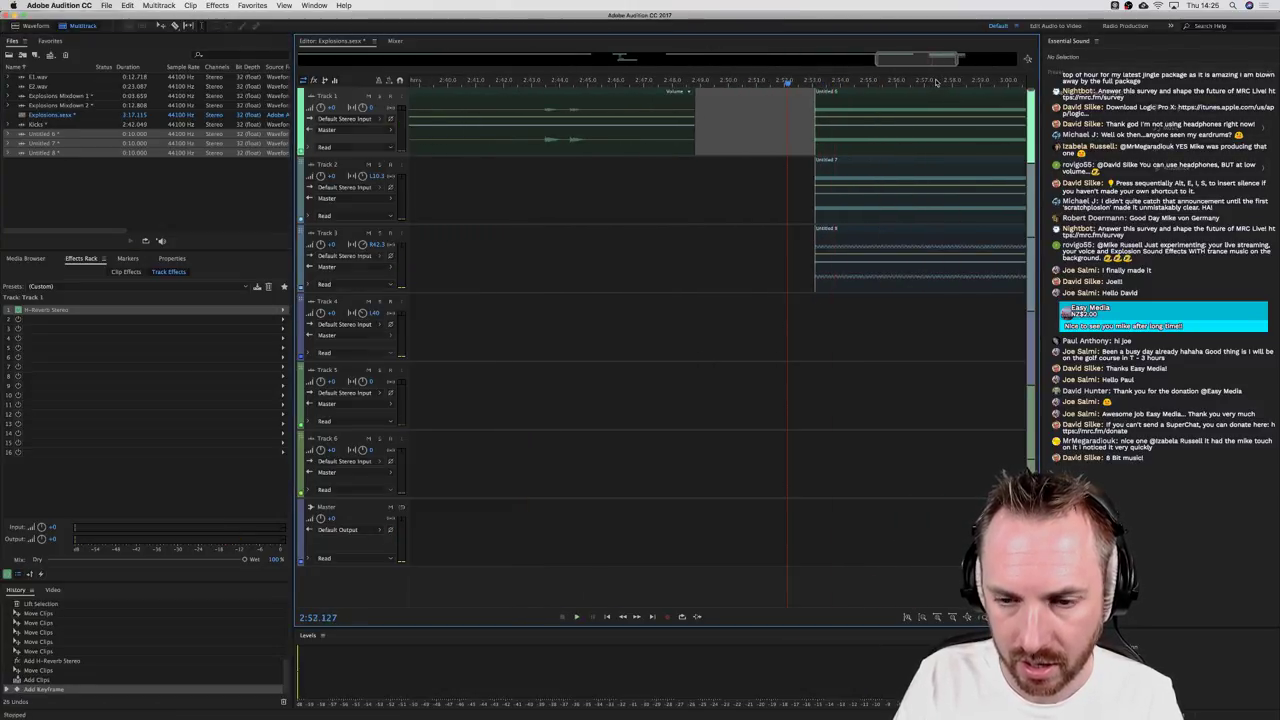
scroll(707, 83, "up", 2)
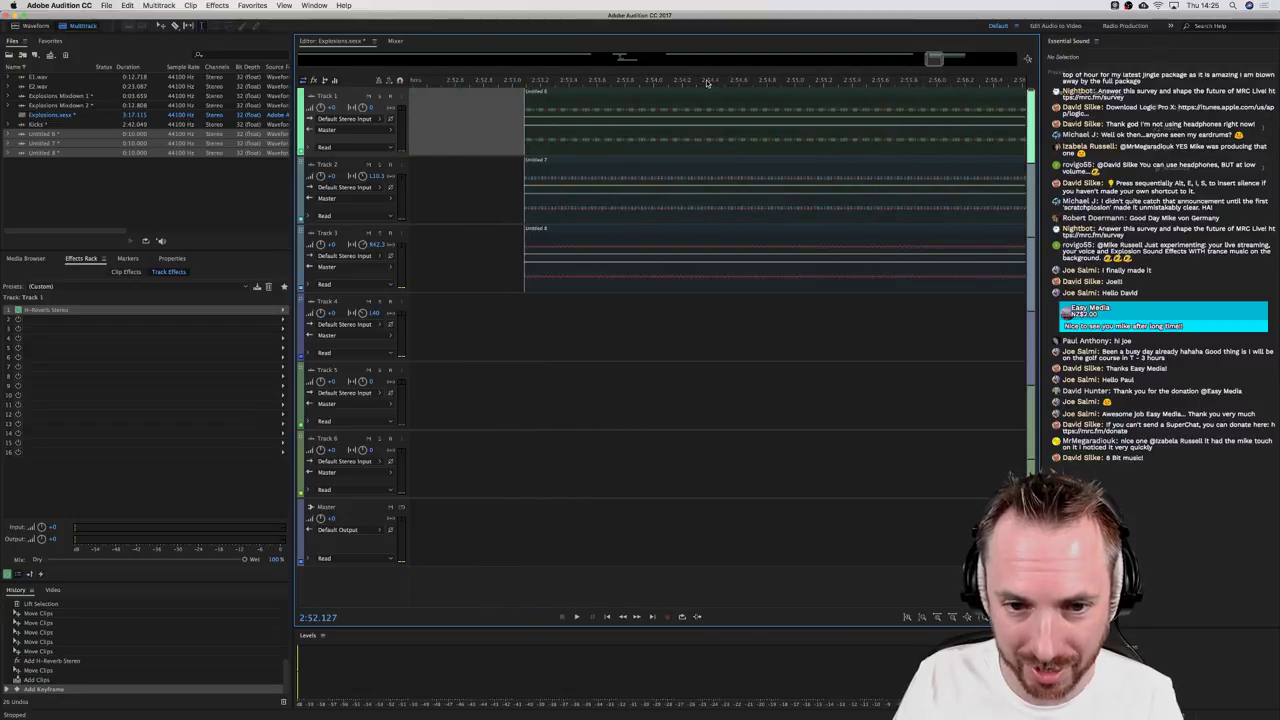
left_click_drag(549, 137, 691, 260)
left_click_drag(535, 100, 538, 94)
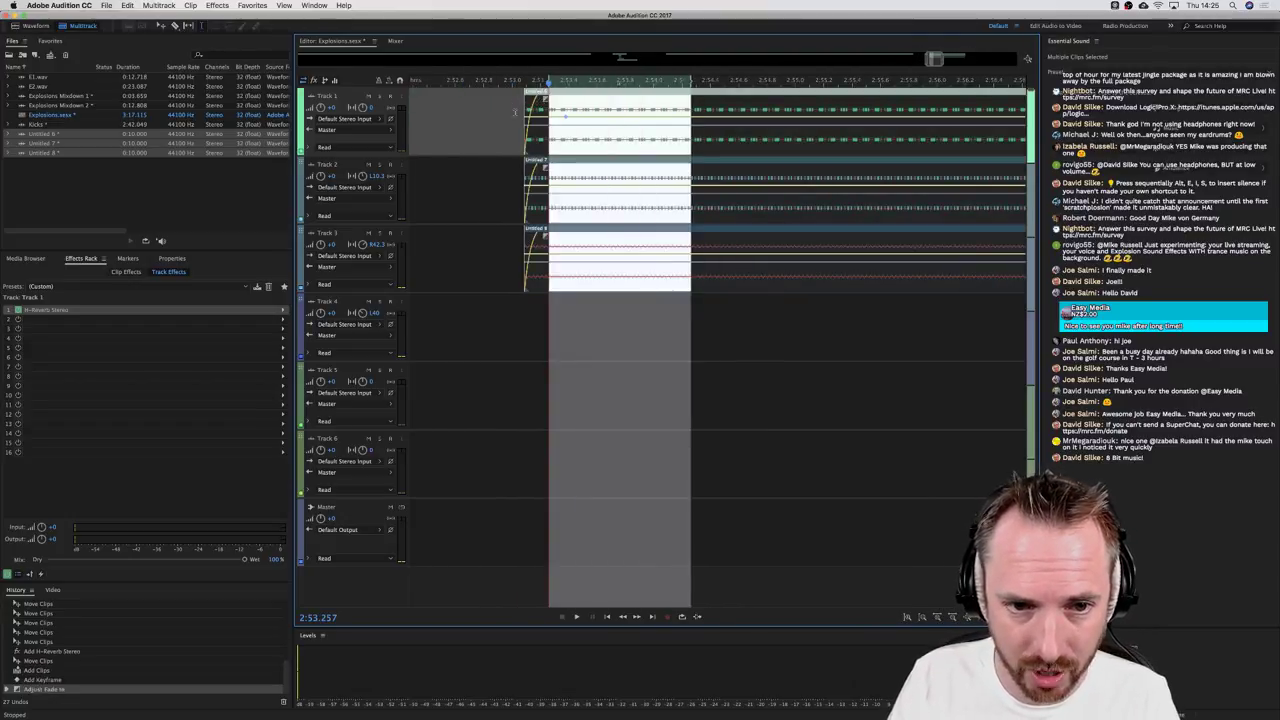
Step: Play back the layered tones from just before the clips start to check the fade-in
left_click(512, 114)
key("space")
key("space")
Step: Play back the layered tones from a slightly earlier point before the clips to check their start
key("space")
left_click(516, 185)
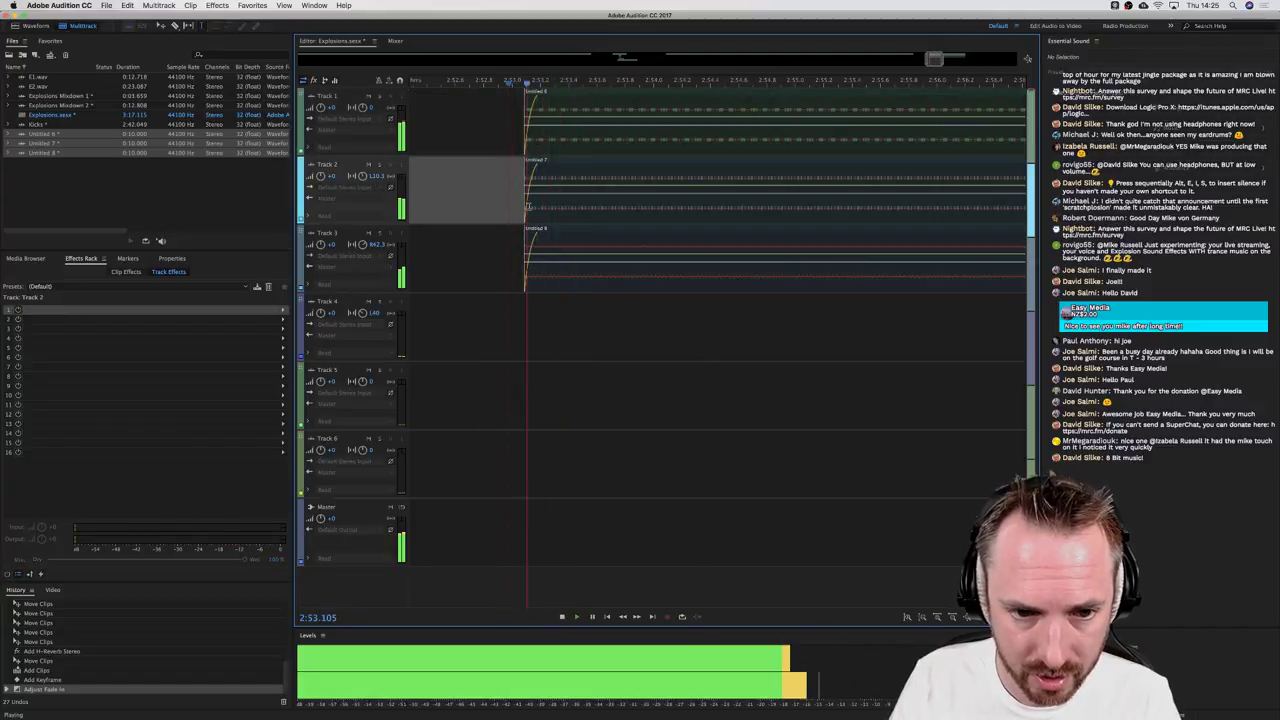
key("space")
left_click(494, 145)
key("space")
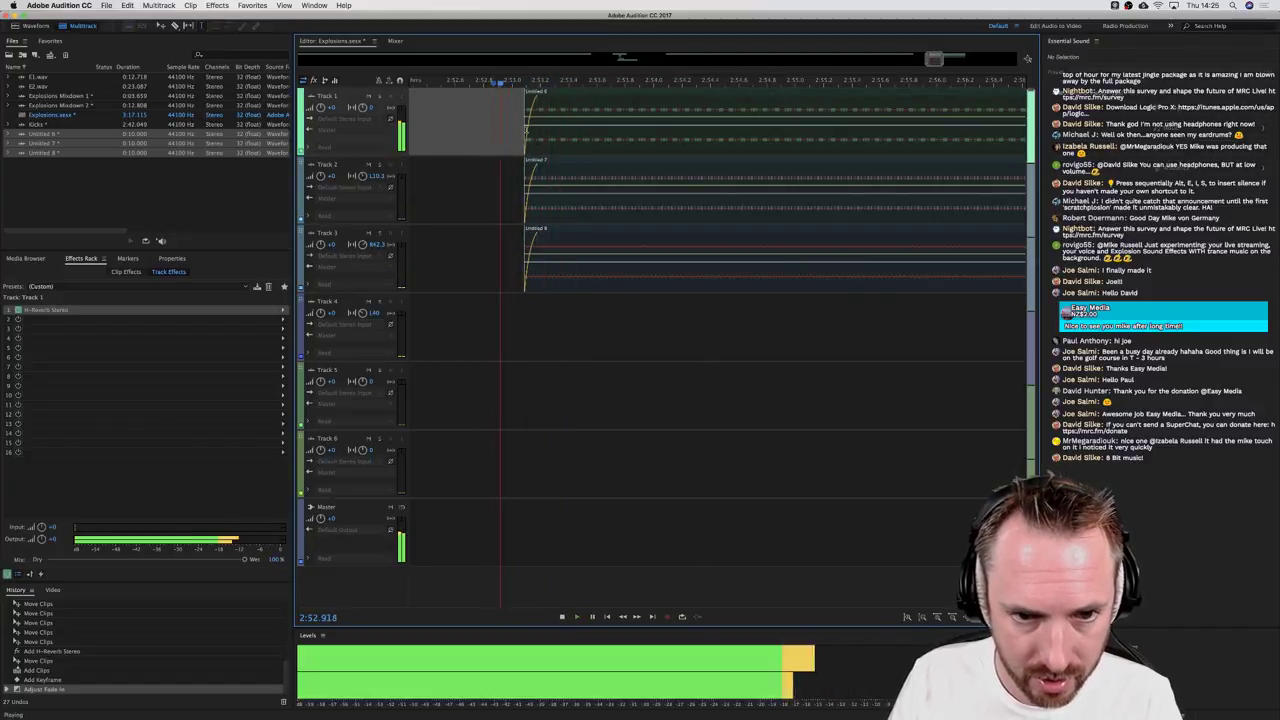
key("space")
key("space")
key("space")
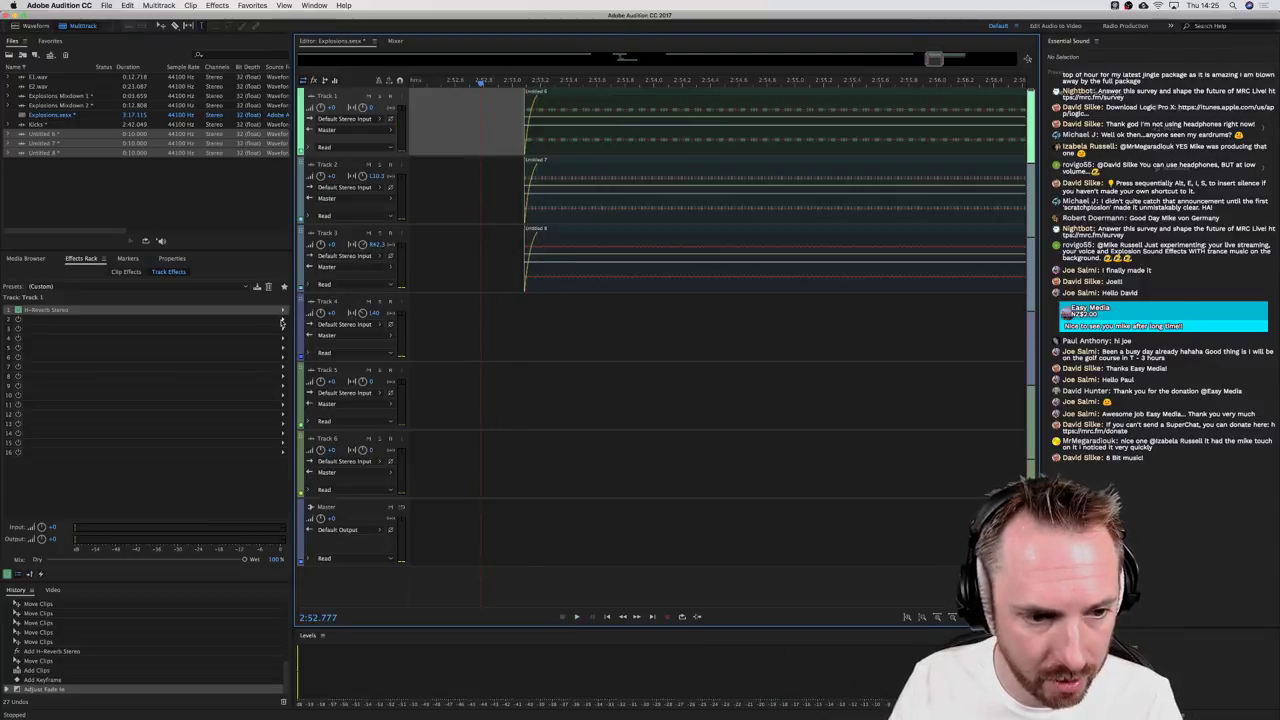
Step: Add the Guitar Suite effect to the second effect slot of Track 2 and close its settings
left_click(504, 211)
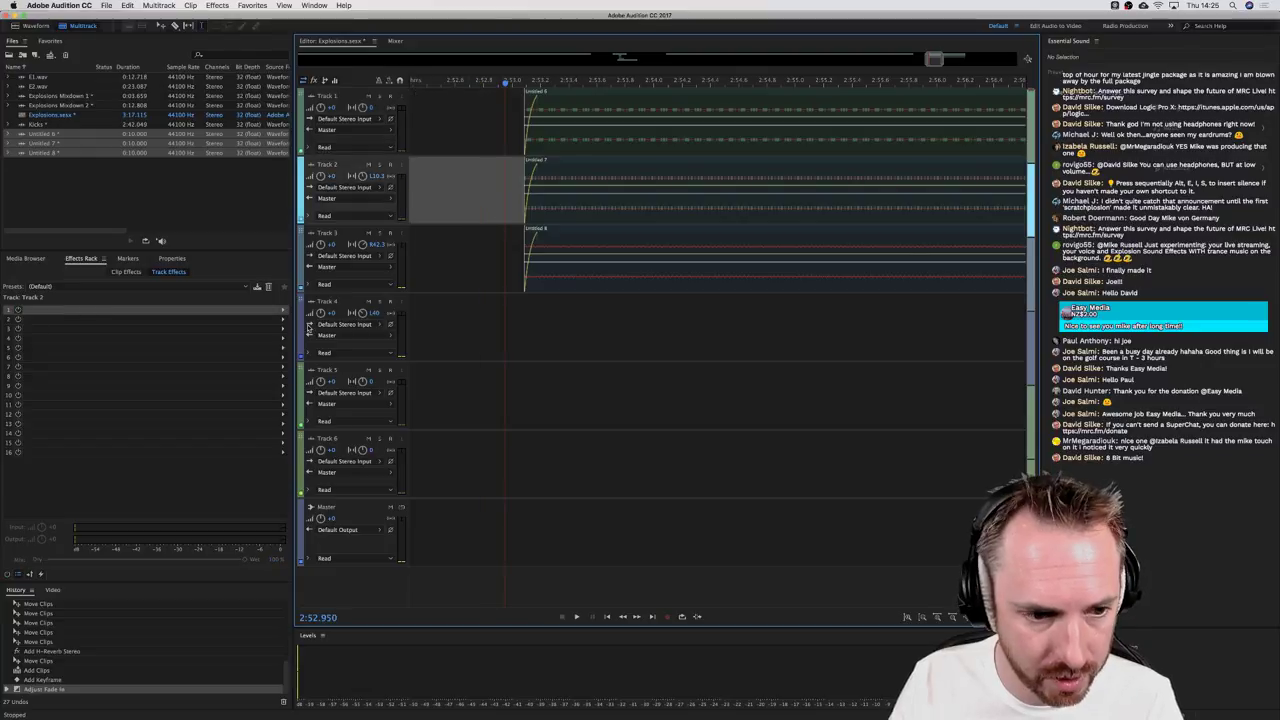
left_click(284, 319)
mouse_move(393, 411)
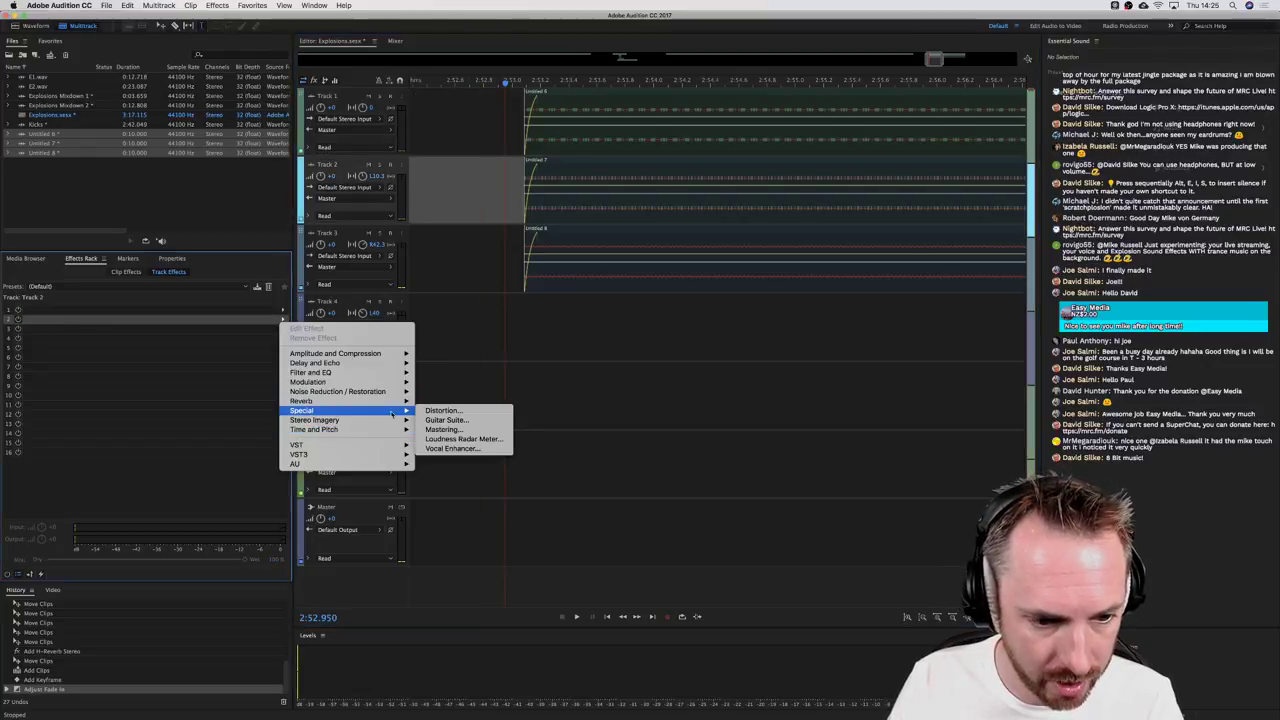
left_click(446, 420)
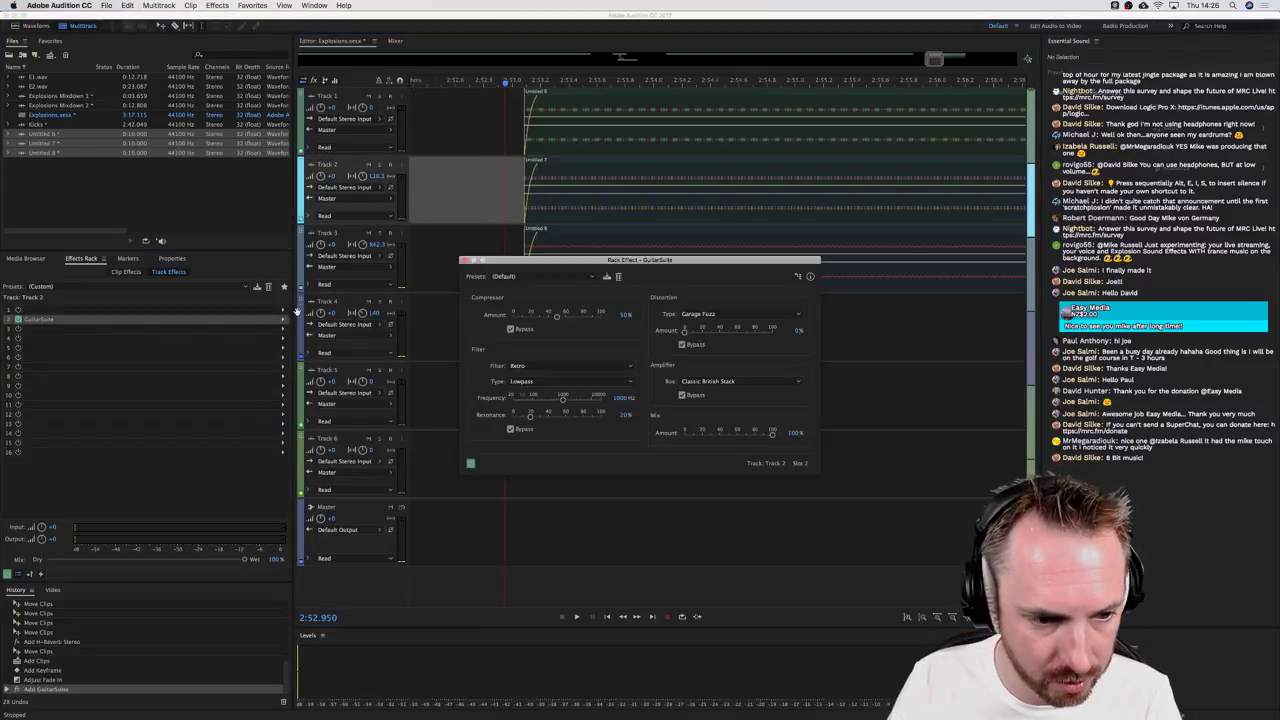
left_click(464, 260)
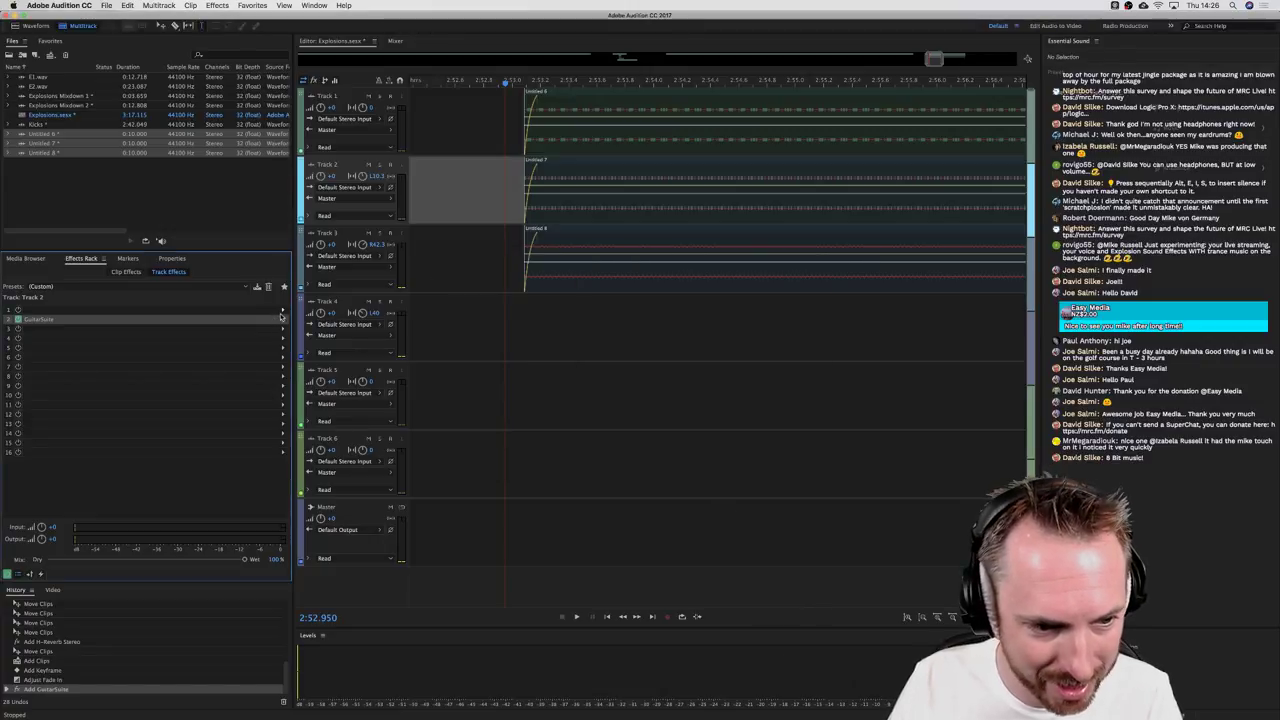
Step: Replace Guitar Suite on Track 2 with Distortion using the Swamp Thing preset, and solo the track to preview it
left_click(284, 319)
mouse_move(395, 411)
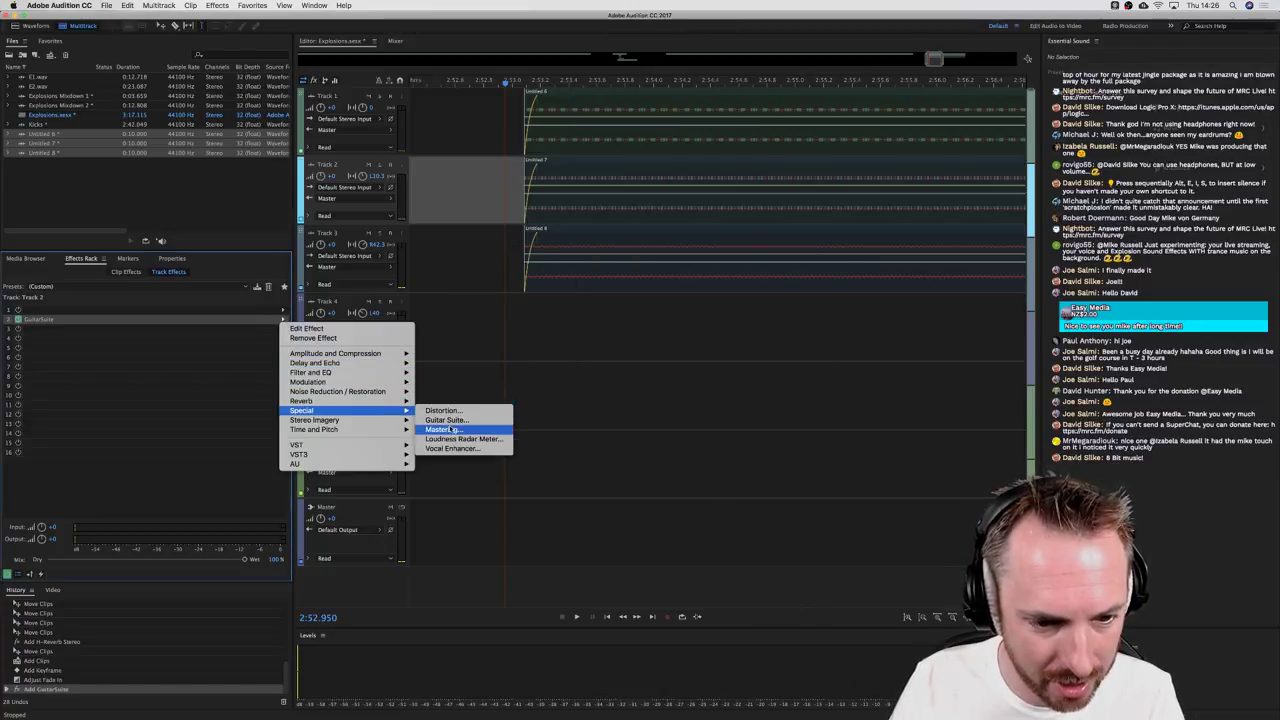
left_click(443, 410)
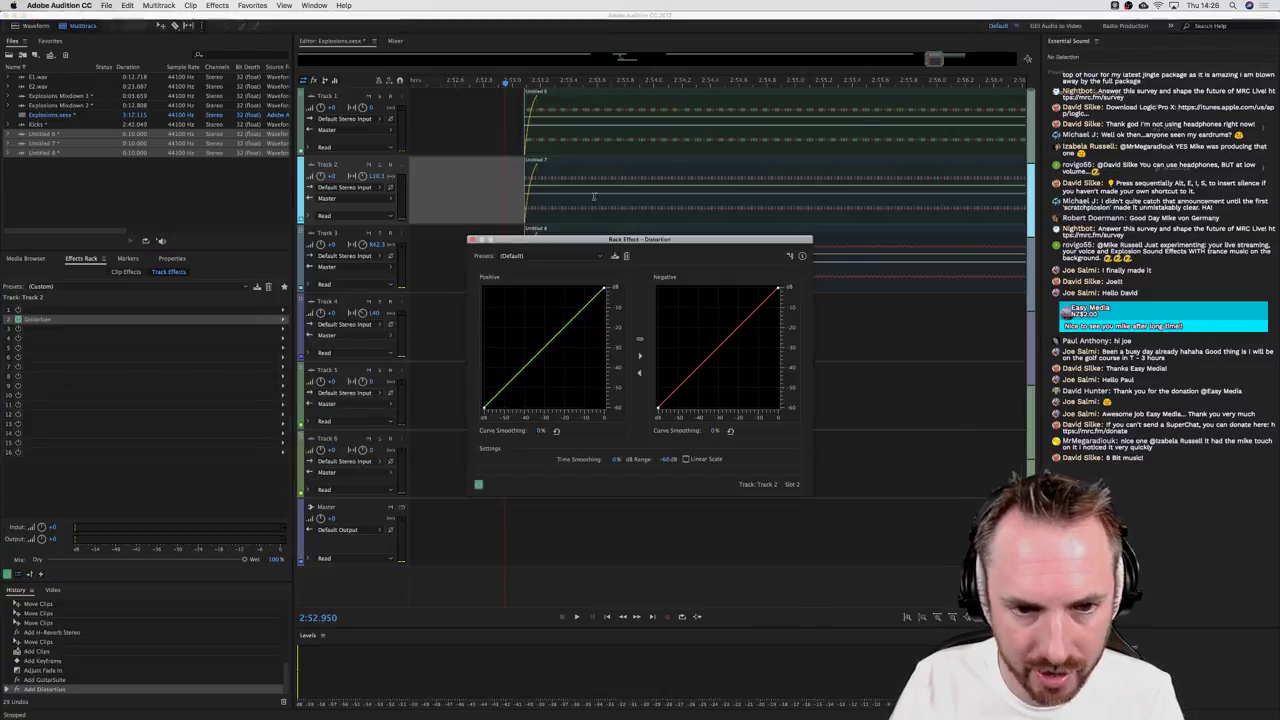
left_click(537, 257)
left_click(533, 342)
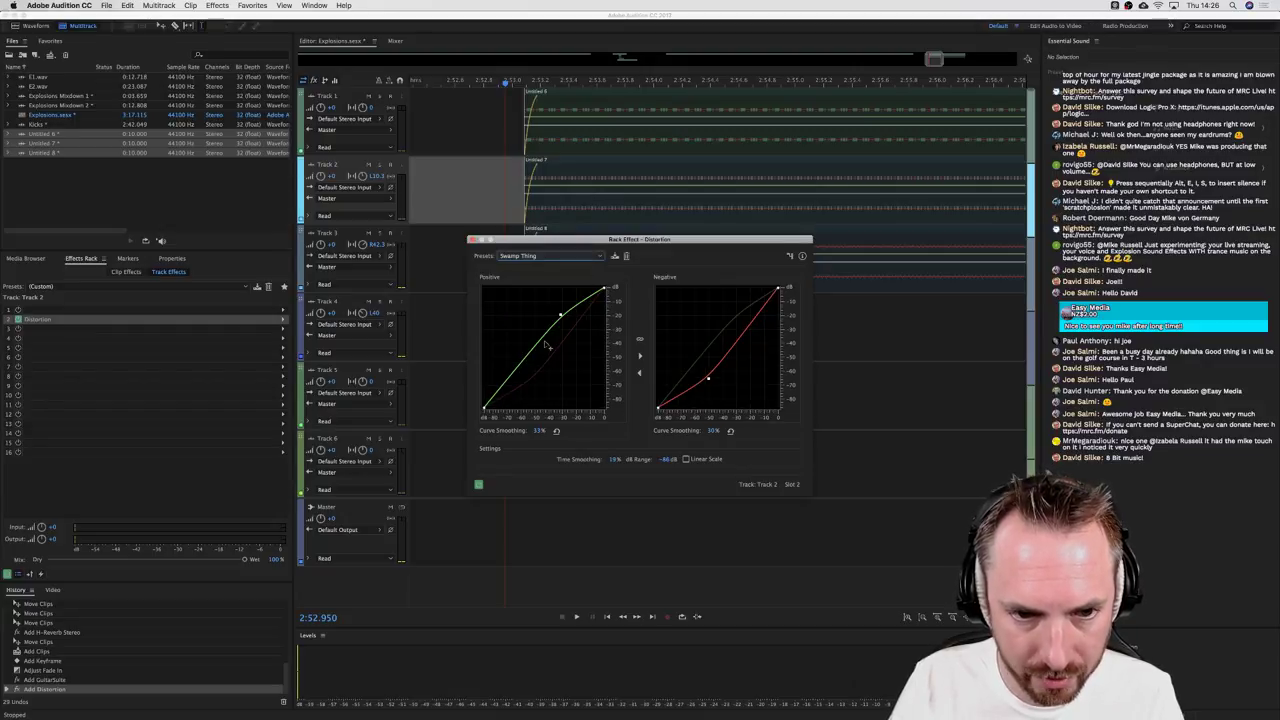
left_click(379, 164)
key("space")
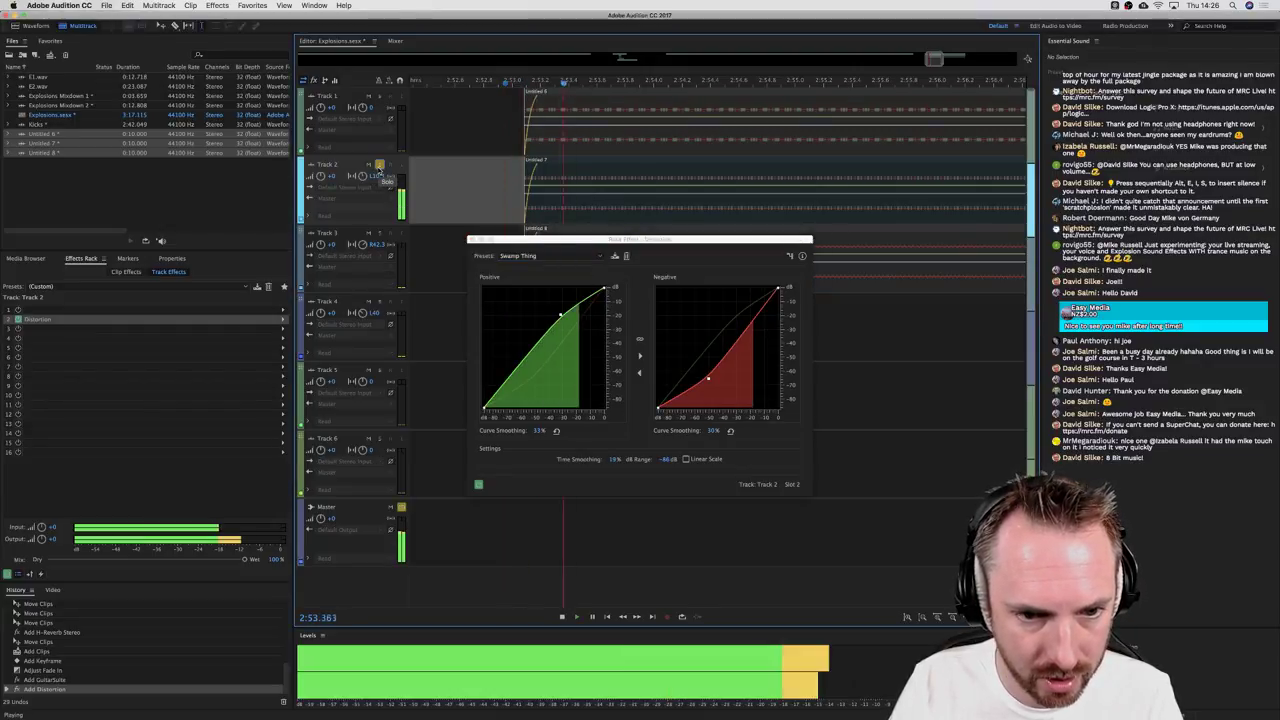
Step: Raise the Distortion's positive curve at the low and middle levels, bend its loud end down, and preview the sound
left_click_drag(561, 316, 530, 297)
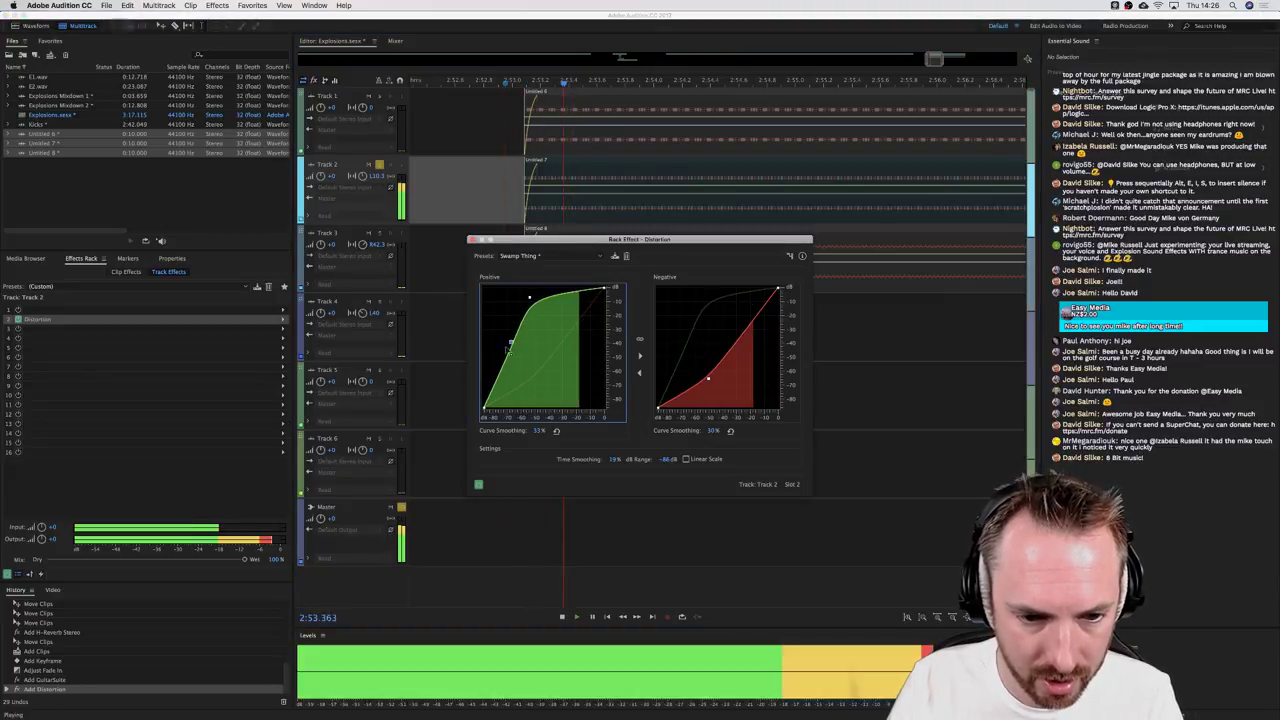
left_click(562, 288)
key("space")
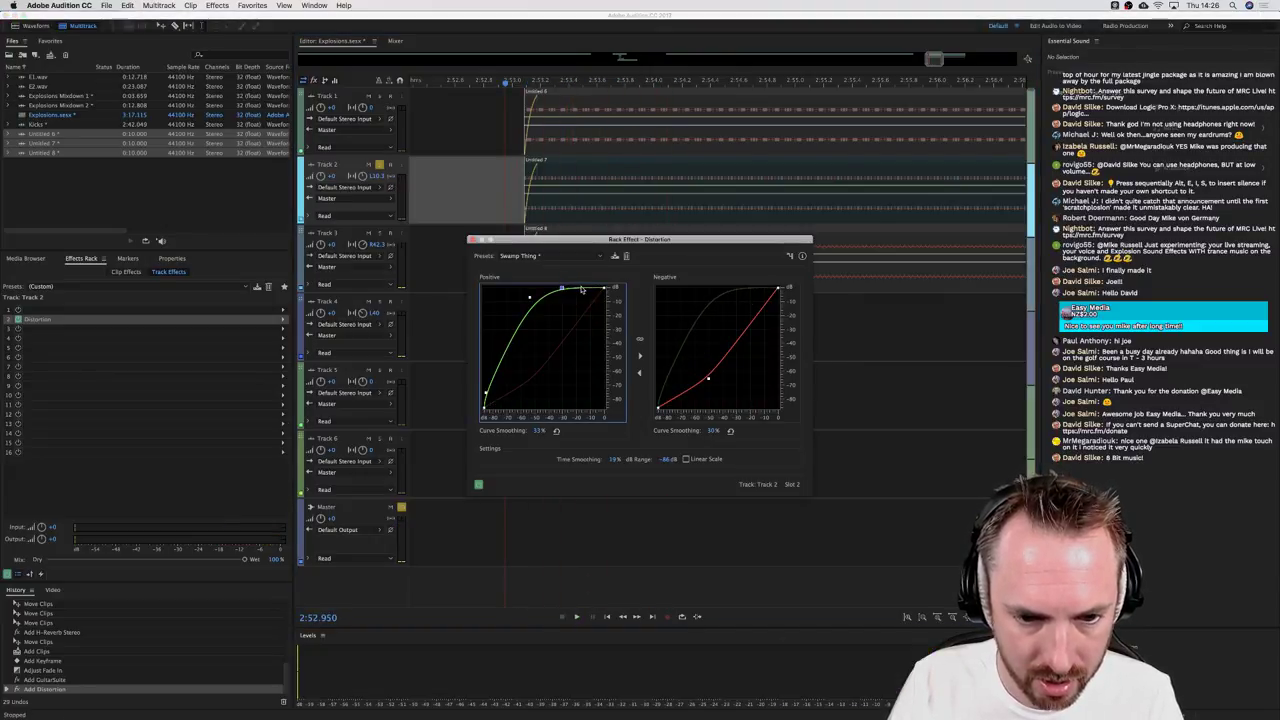
key("space")
key("space")
left_click_drag(604, 289, 563, 347)
key("space")
key("space")
key("space")
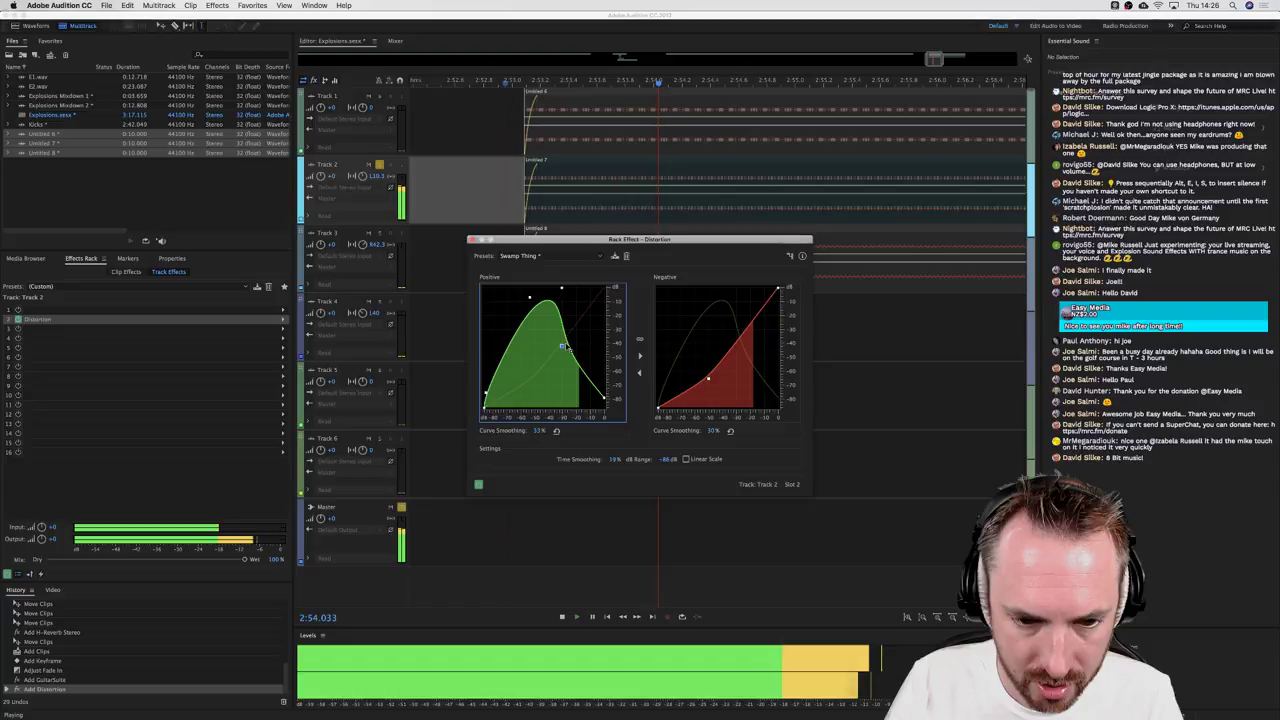
key("space")
Step: Apply the Infinite Distortion preset to Track 2's Distortion effect and preview it
left_click(550, 256)
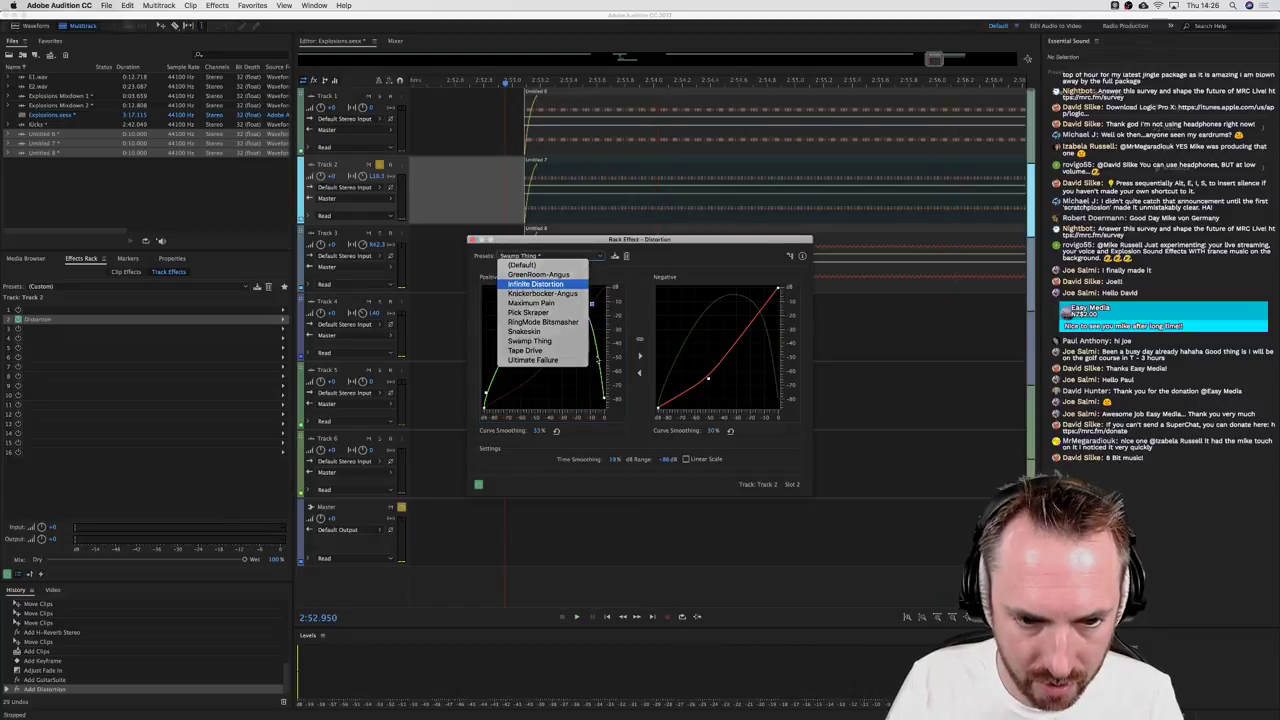
left_click(551, 283)
key("space")
Step: Pull two peaks of the positive distortion curve down from the upper edge, previewing the tone after each change
key("space")
key("space")
key("space")
left_click_drag(539, 288, 532, 343)
key("space")
key("space")
key("space")
key("space")
left_click_drag(517, 288, 514, 364)
Step: Reshape the negative distortion curve into a lowered slope with two mid-level points, preview it and close the Distortion settings
key("space")
key("space")
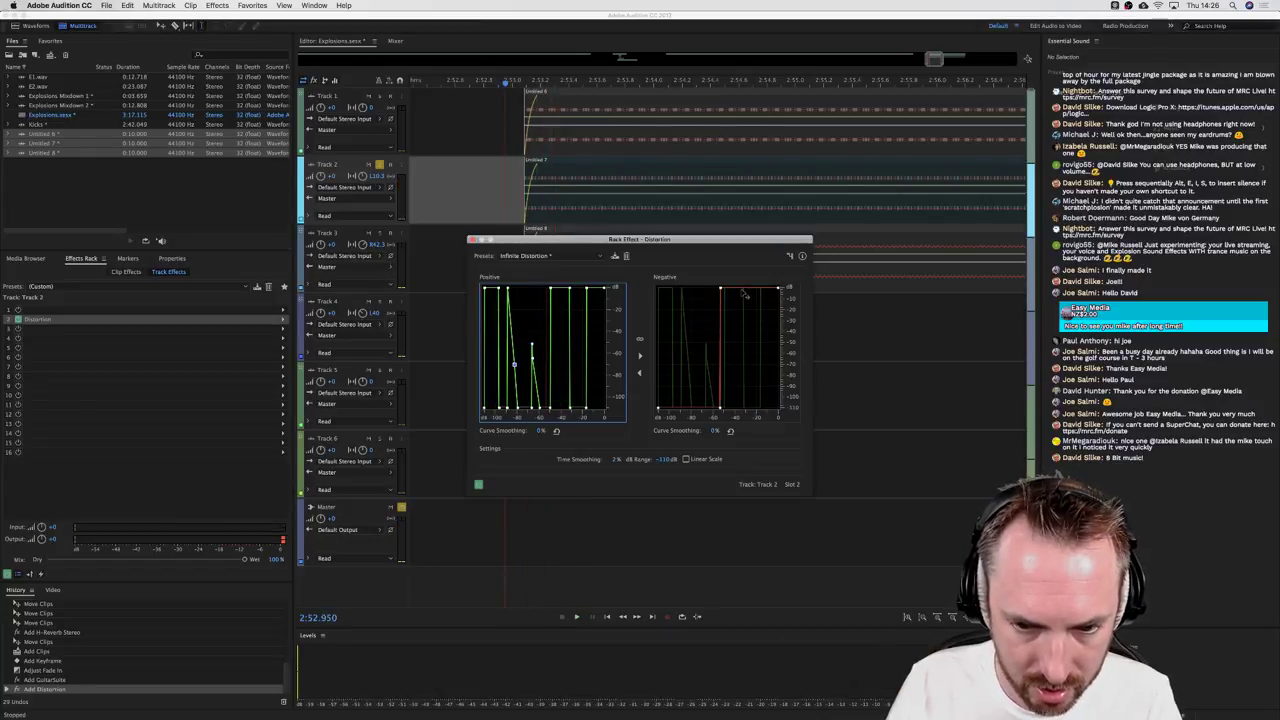
left_click_drag(723, 292, 687, 332)
key("space")
key("space")
key("space")
key("space")
key("space")
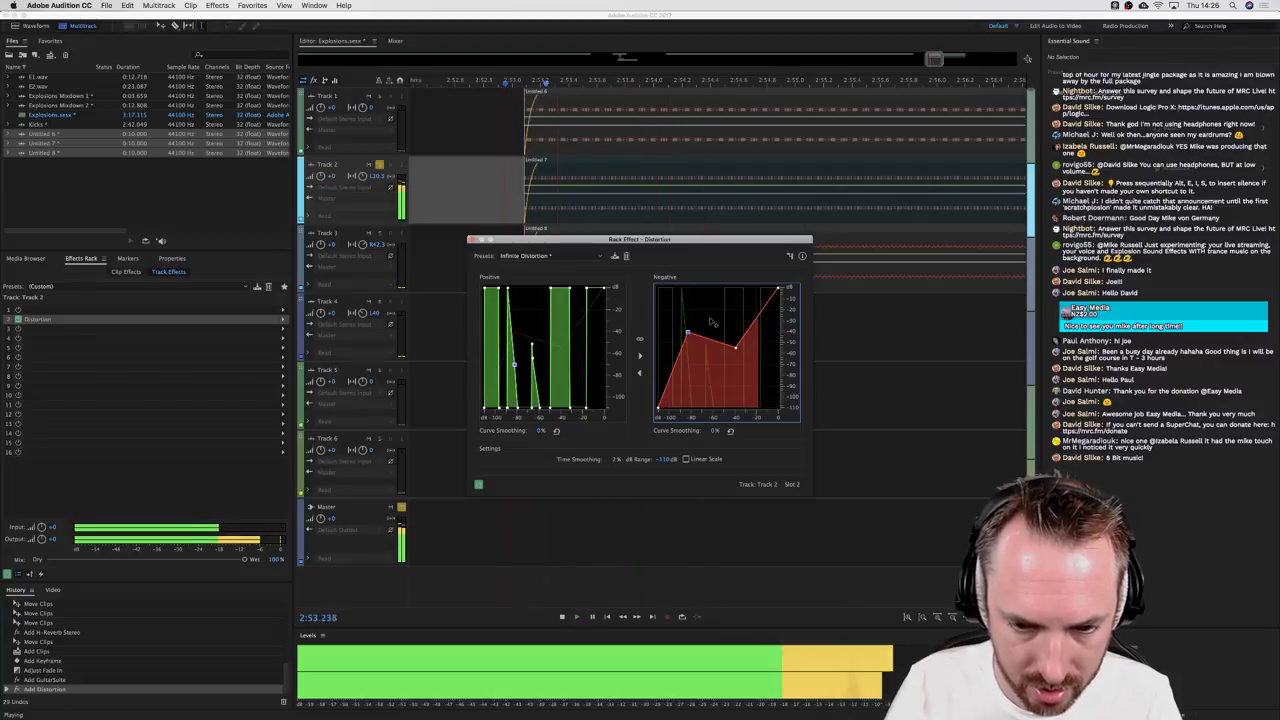
key("space")
key("space")
key("space")
Step: Play back the distorted tone on Track 2 and turn off the track's solo
key("space")
left_click(473, 239)
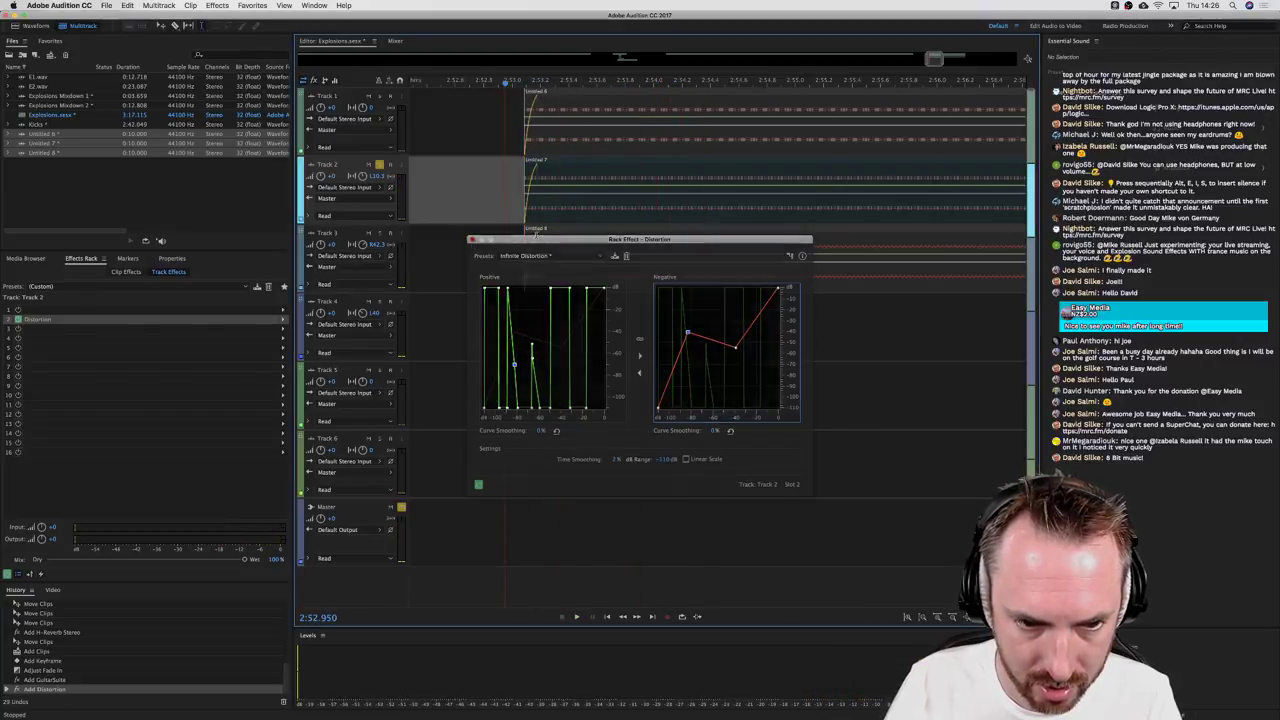
key("space")
key("space")
key("space")
key("space")
Step: Solo Track 3 and play its tone from just before the clip starts
key("space")
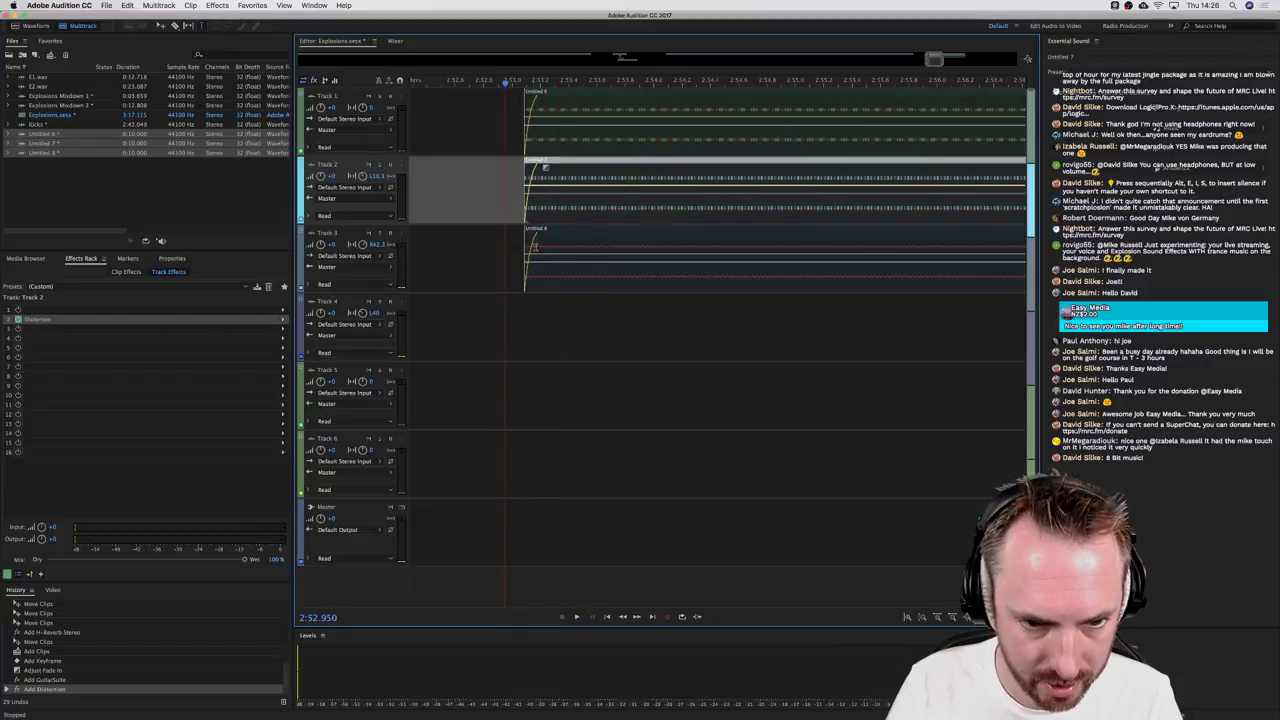
left_click(555, 283)
key("space")
key("space")
key("space")
key("space")
key("space")
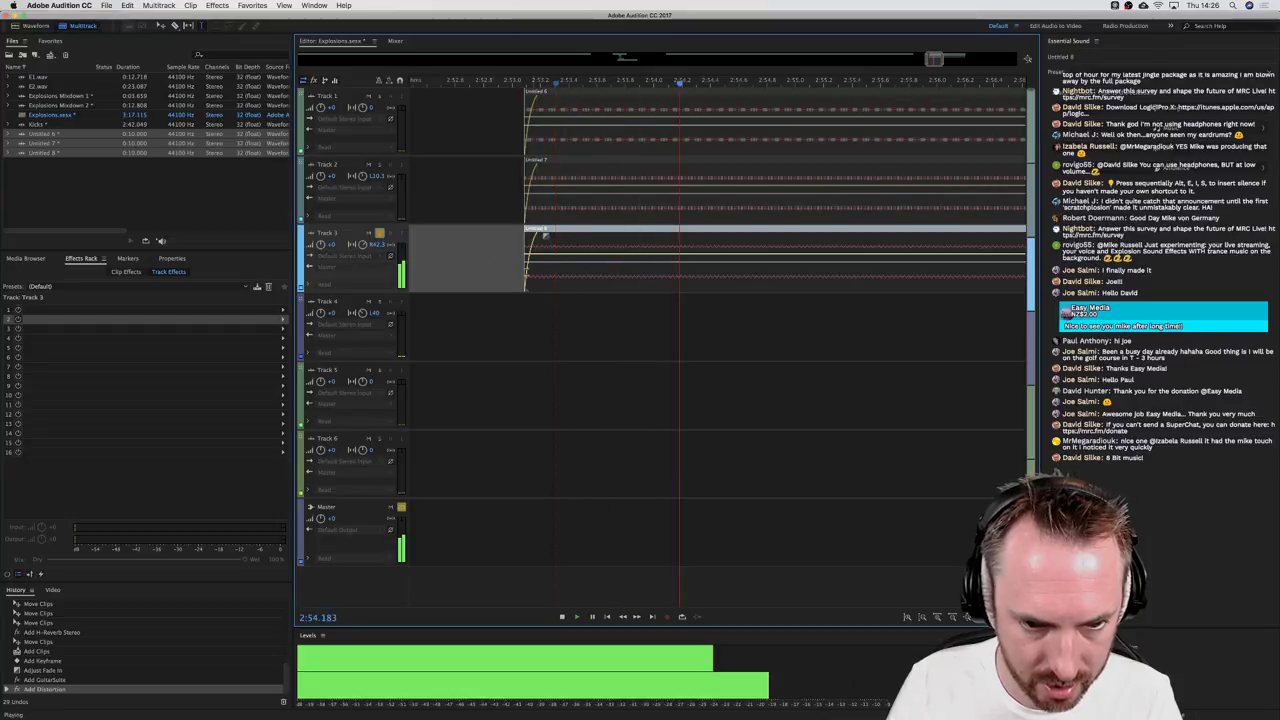
key("space")
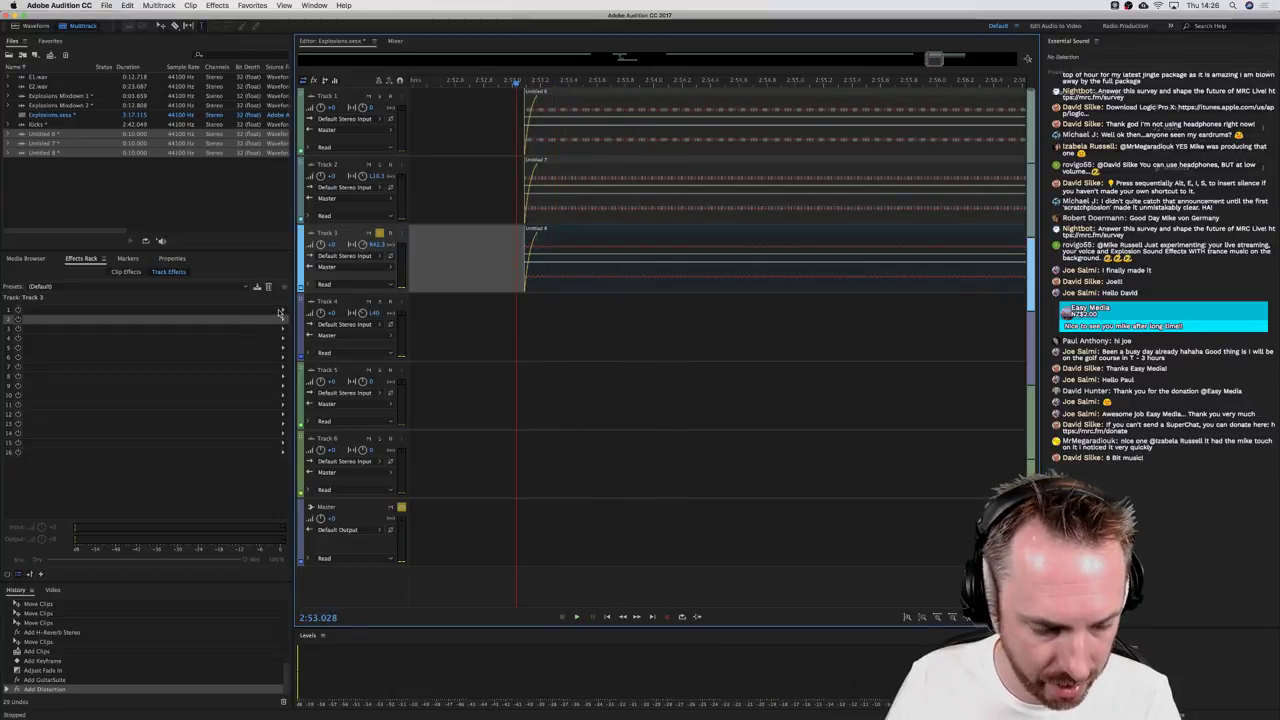
Step: Add the MeldaProduction MBitFun VST3 distortion to the first effect slot of Track 3 and preview it
left_click(282, 311)
mouse_move(375, 447)
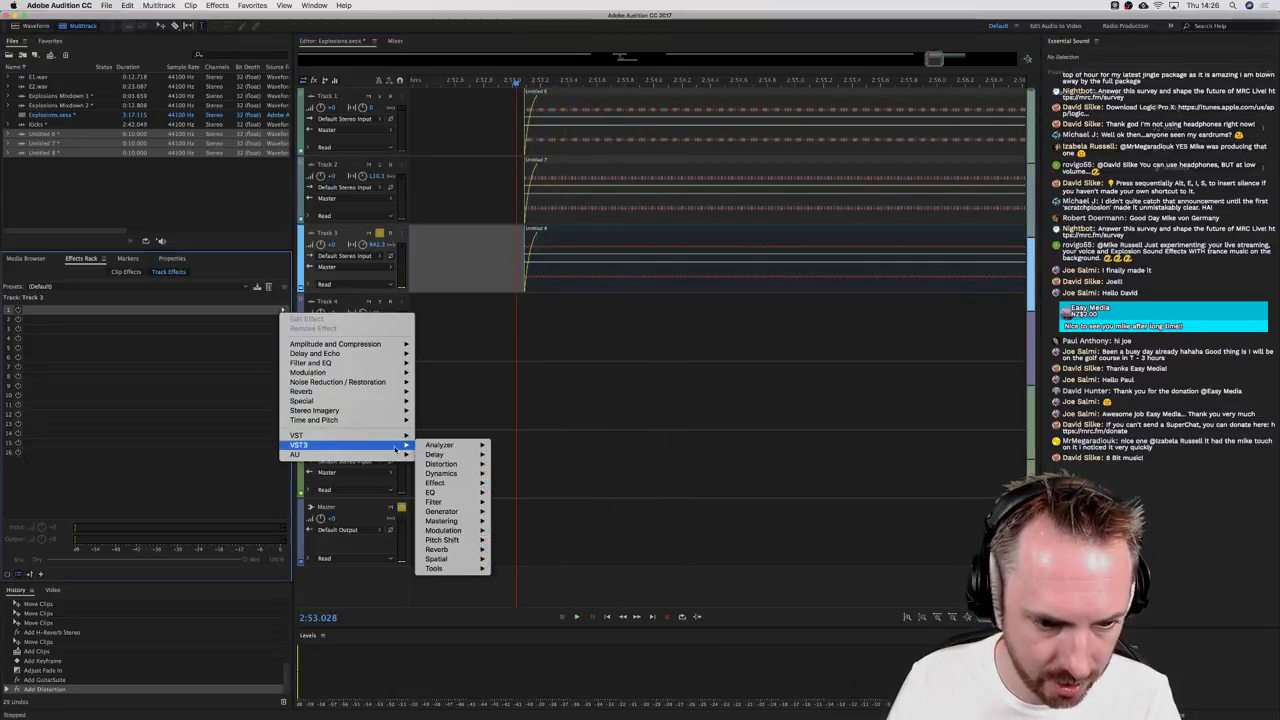
mouse_move(447, 466)
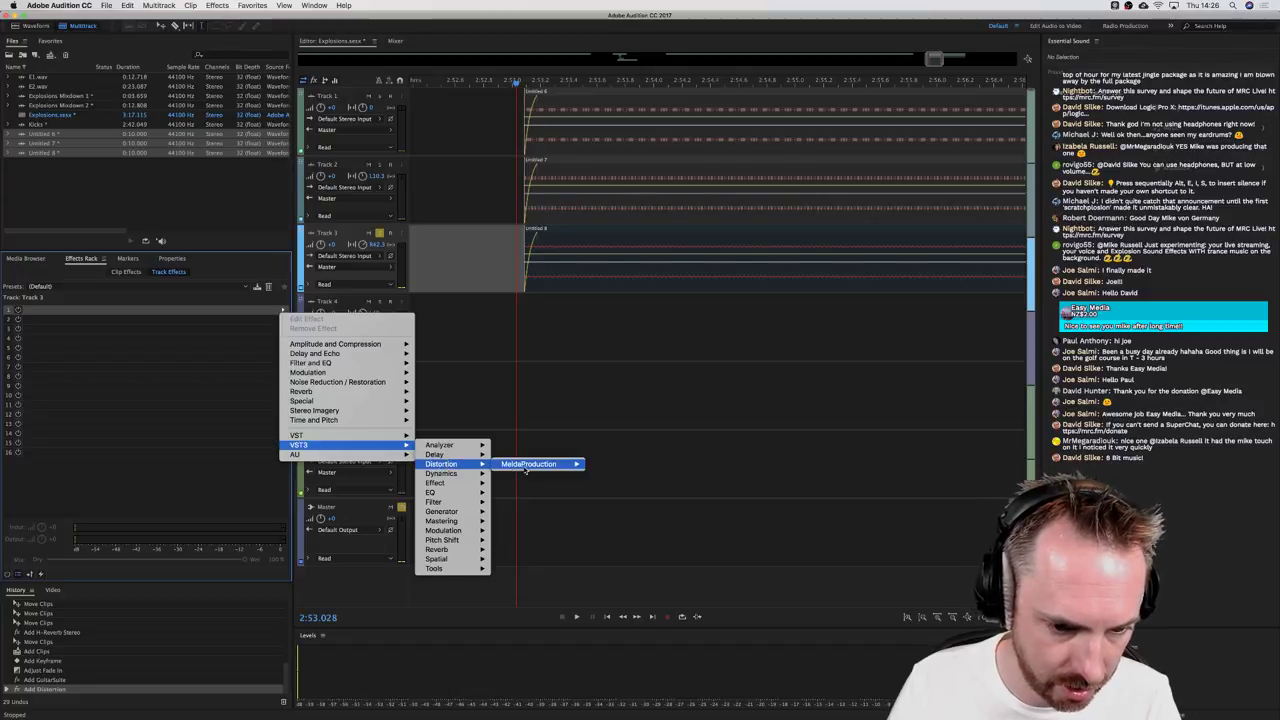
mouse_move(540, 468)
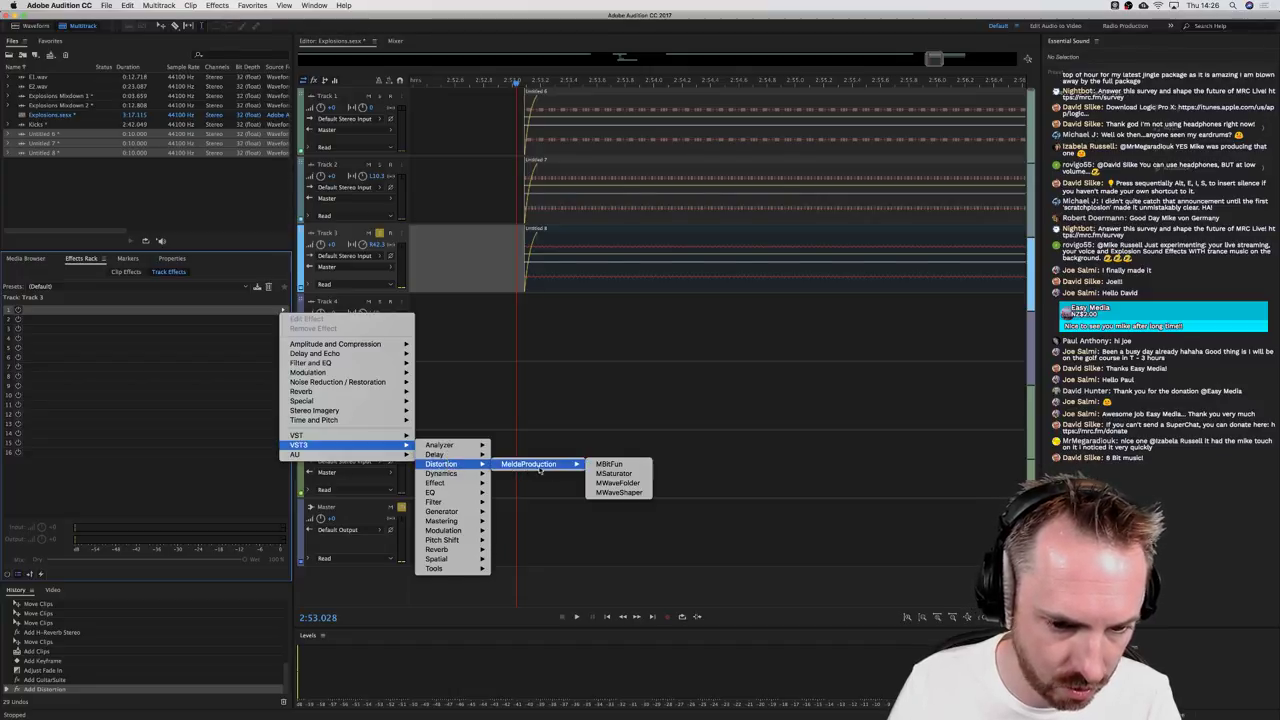
left_click(612, 465)
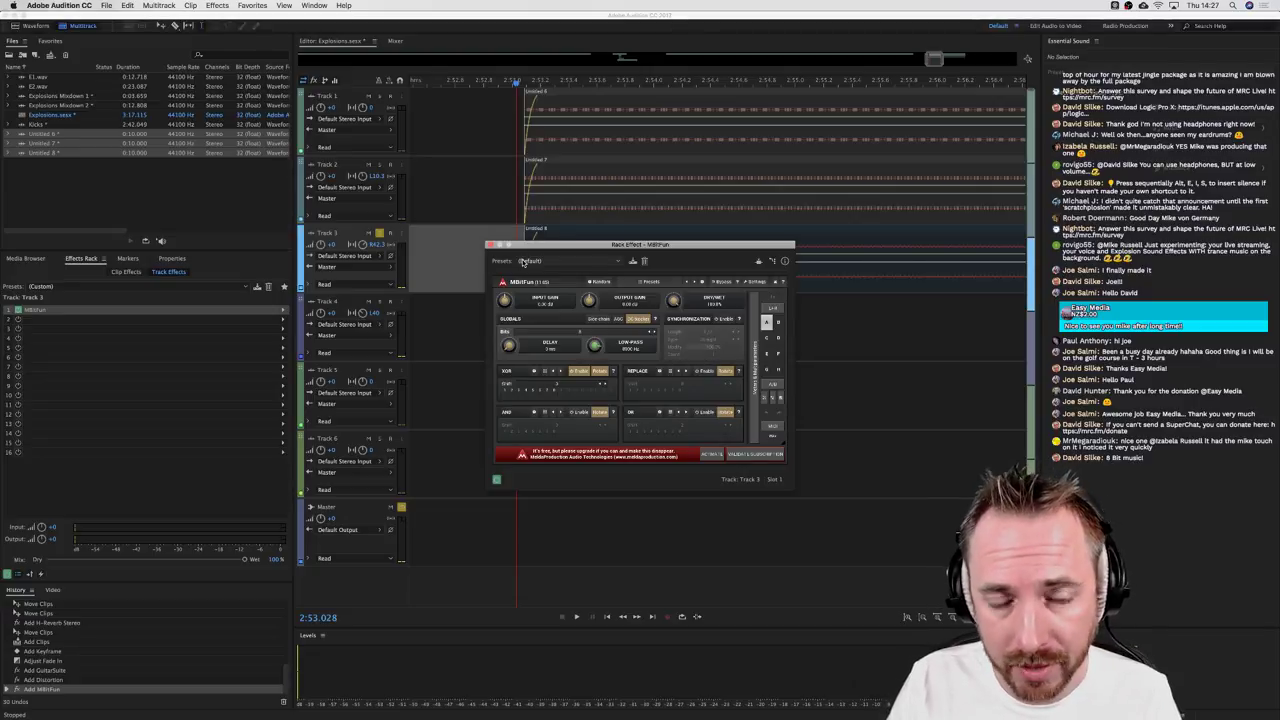
key("space")
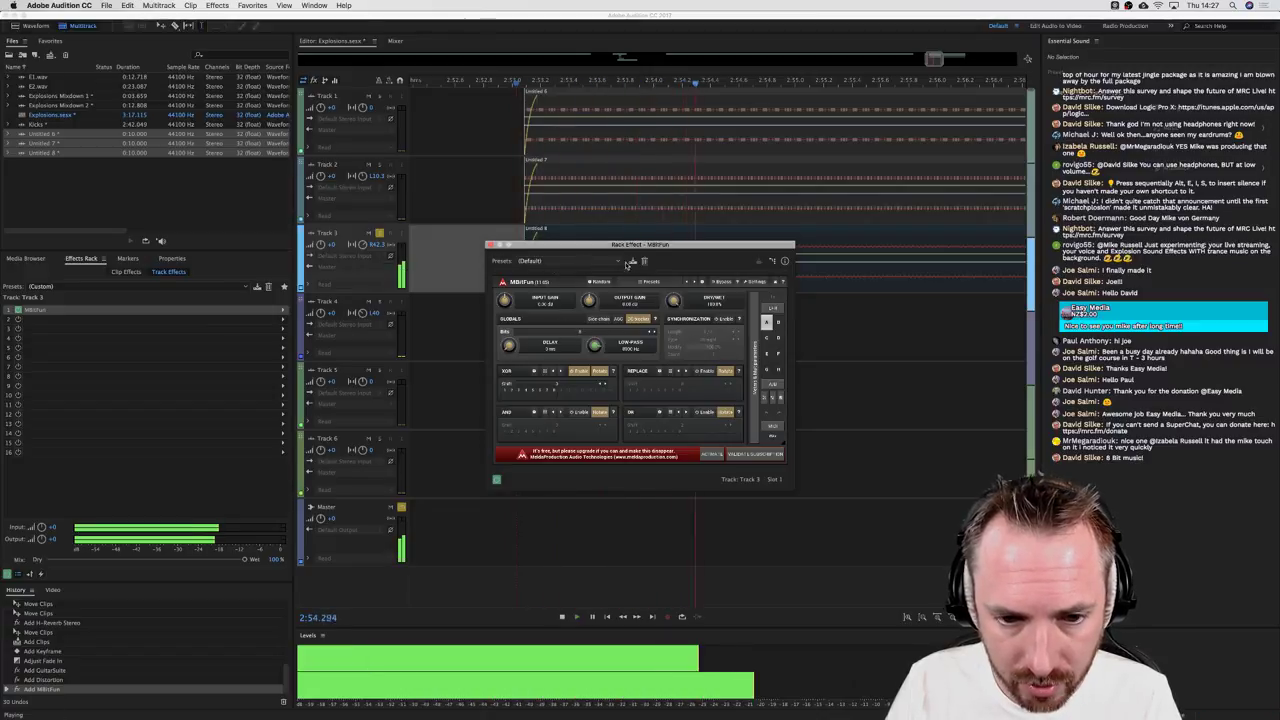
key("space")
Step: Preview MBitFun preset 107 and another numbered preset on Track 3, and restore the default preset
left_click(614, 262)
left_click(539, 372)
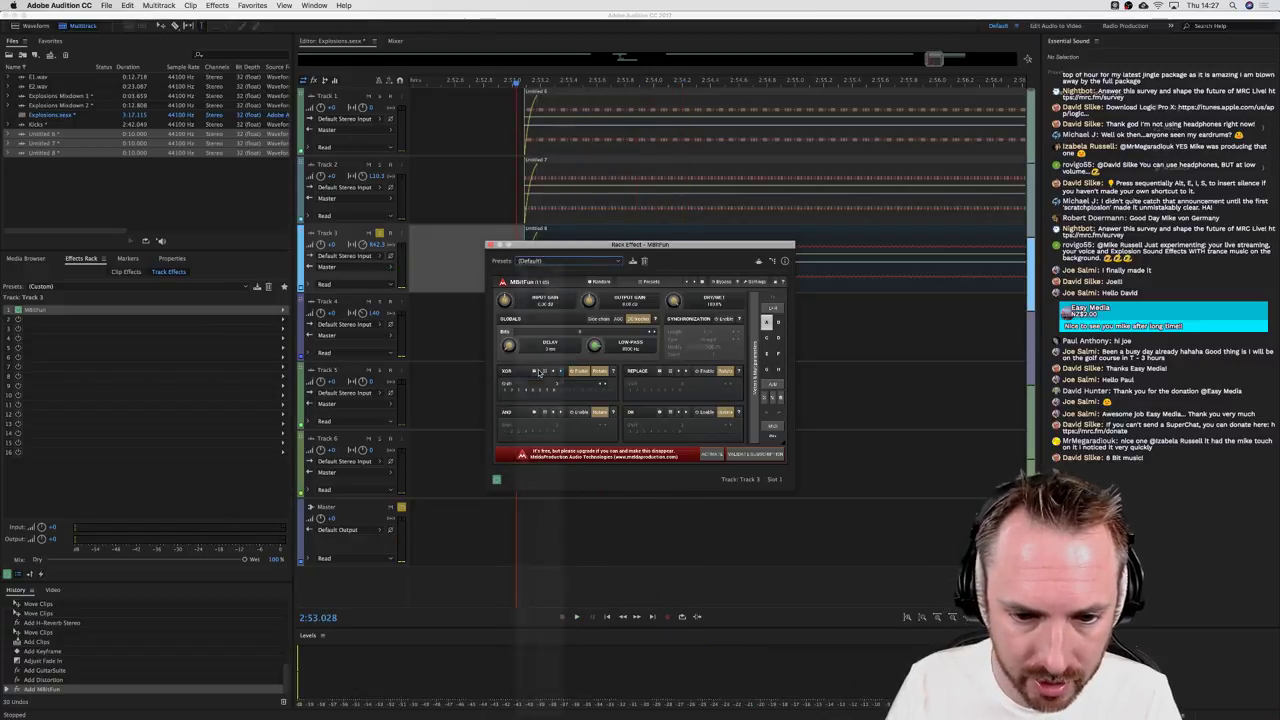
key("space")
key("space")
left_click(546, 263)
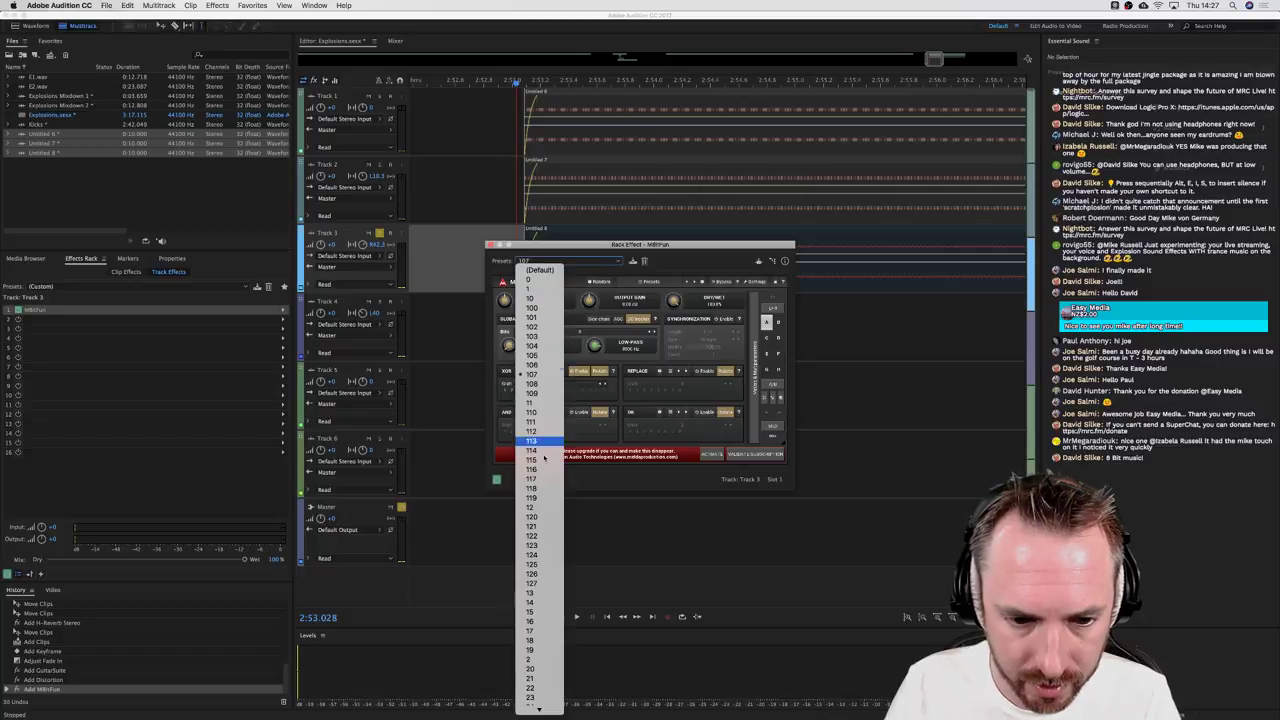
left_click(549, 505)
key("space")
key("space")
left_click(546, 263)
left_click(545, 268)
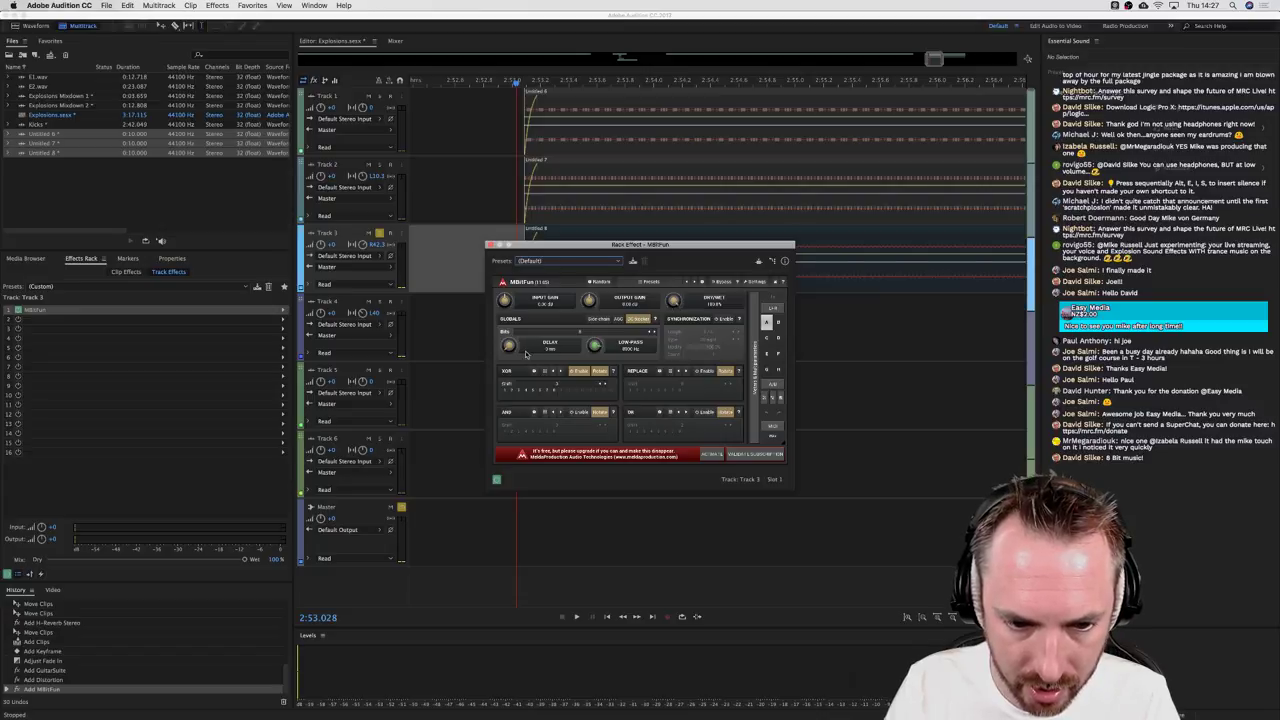
Step: Lower MBitFun's low-pass frequency and increase its delay, previewing the tone after each adjustment
left_click_drag(594, 347, 596, 340)
key("space")
key("space")
key("space")
key("space")
key("space")
key("space")
key("space")
key("space")
left_click_drag(508, 347, 510, 321)
key("space")
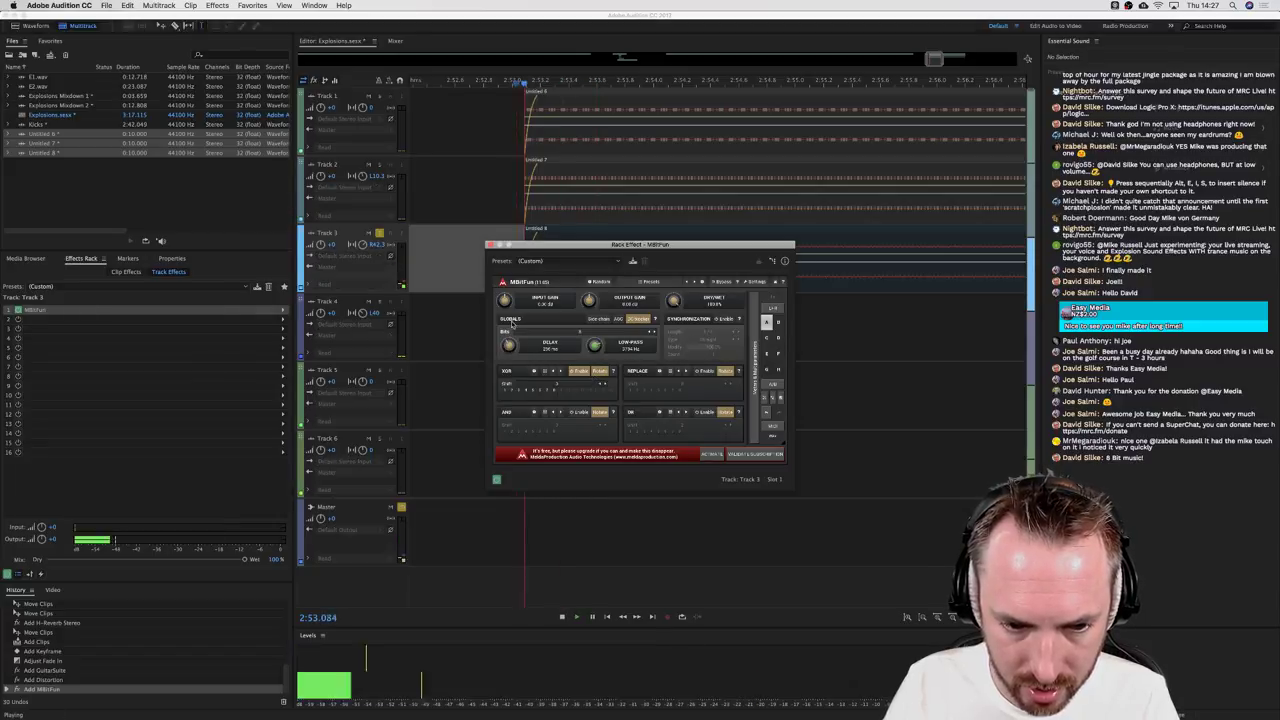
key("space")
Step: Replace MBitFun on Track 3 with the MeldaProduction MSaturator VST3 effect and preview it
left_click(282, 312)
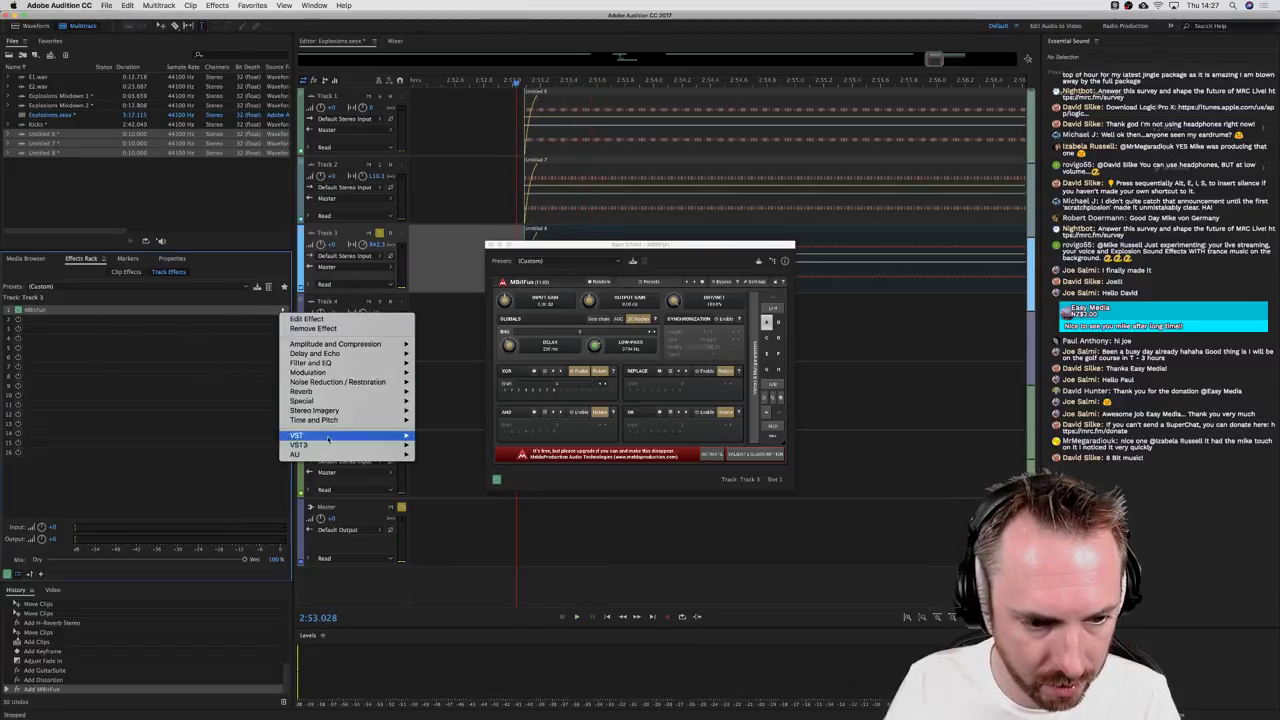
mouse_move(400, 444)
mouse_move(458, 474)
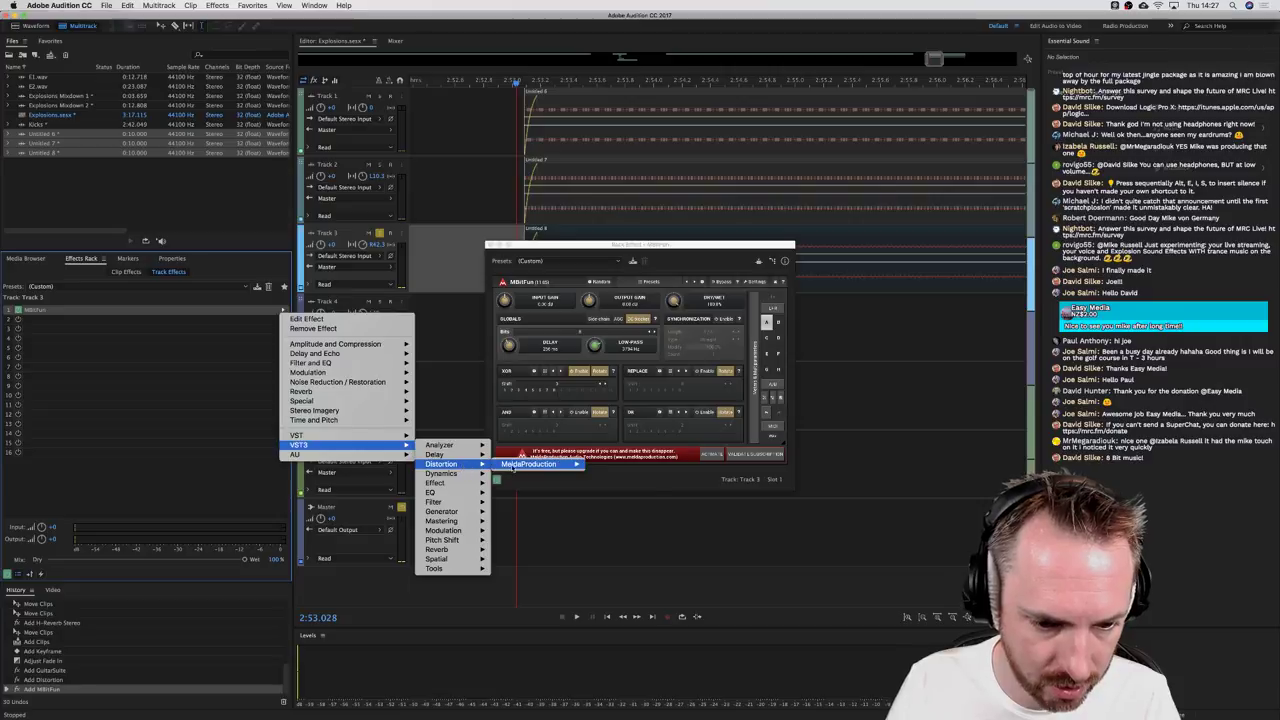
mouse_move(550, 473)
left_click(612, 472)
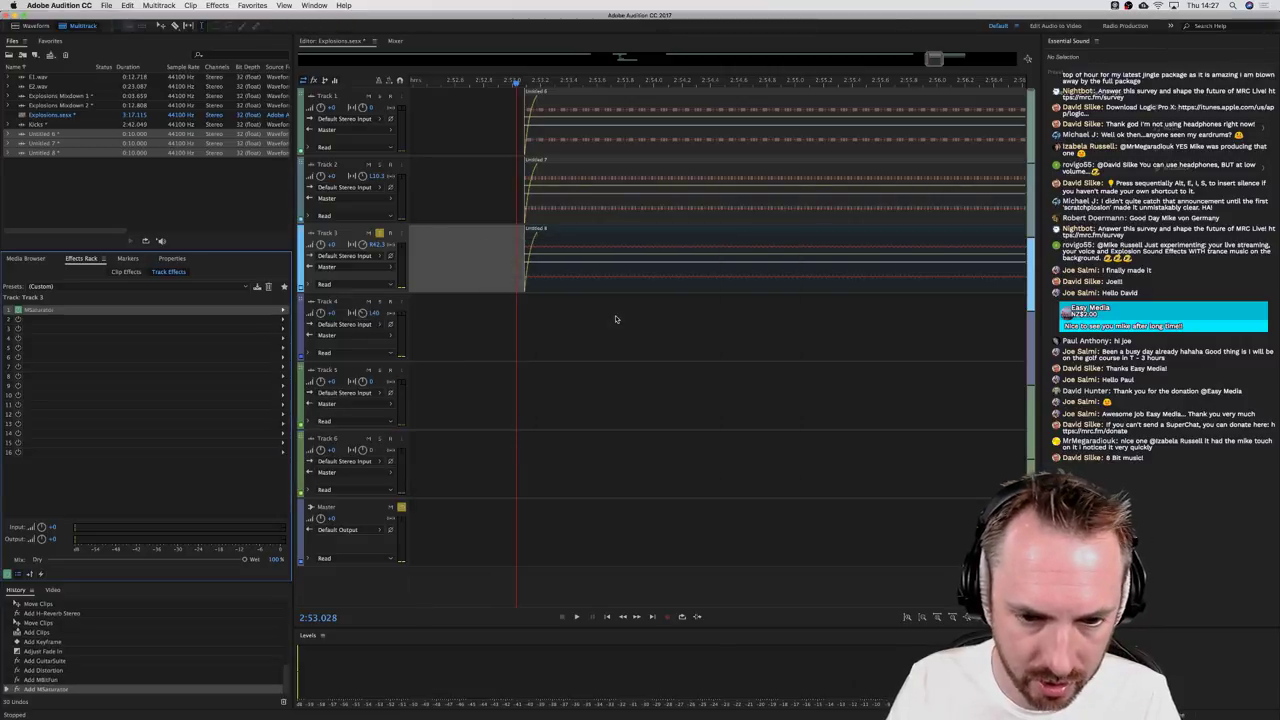
key("space")
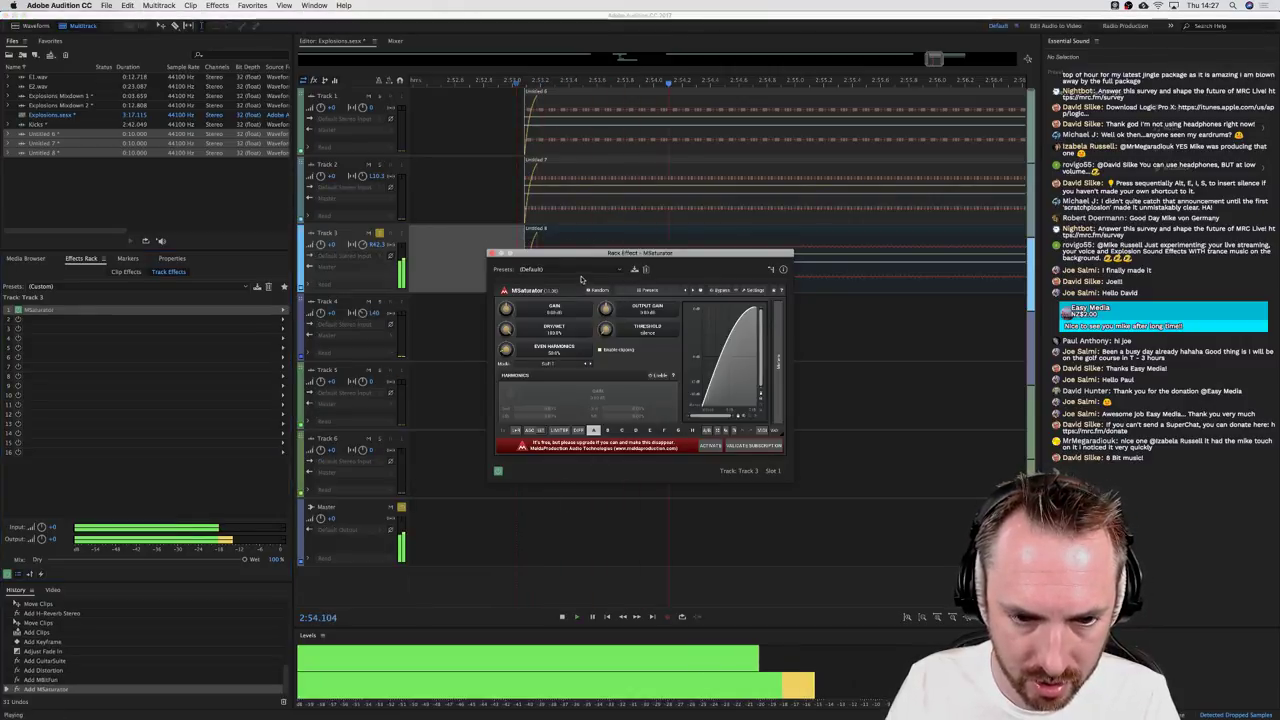
key("space")
Step: Browse MSaturator's presets, switch to a different one, and preview it on Track 3
left_click(579, 271)
left_click(604, 269)
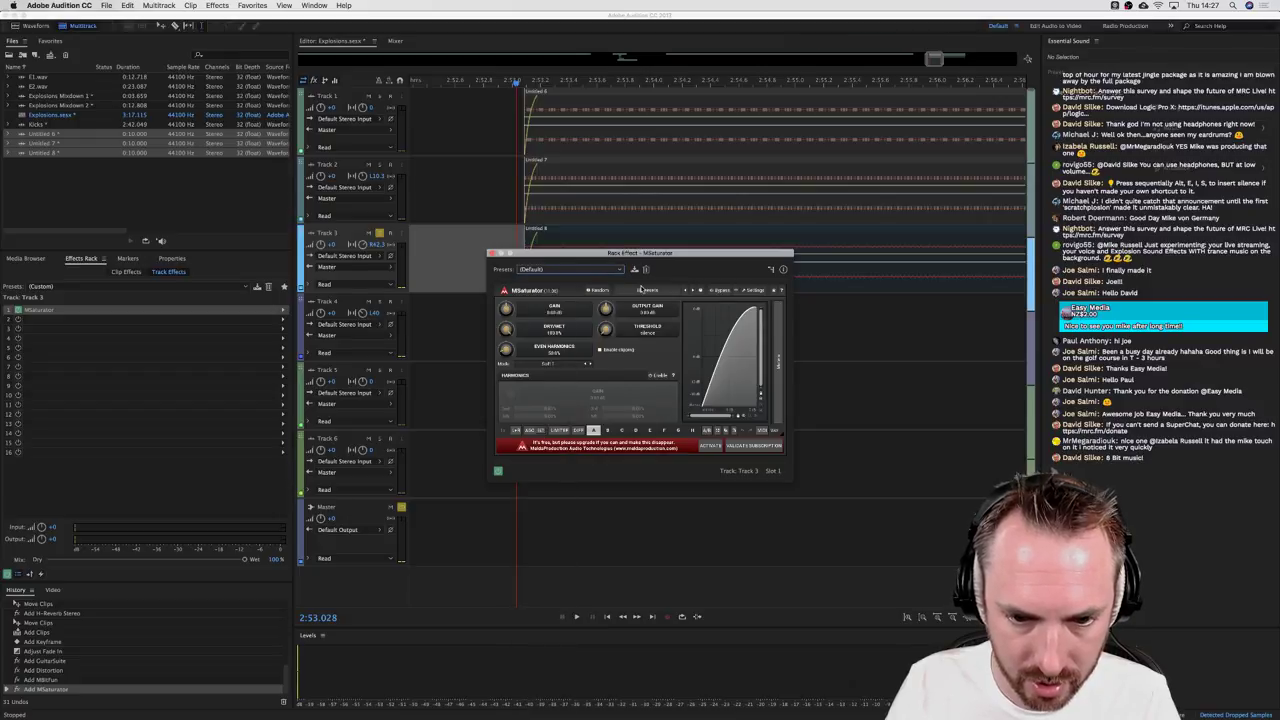
left_click(629, 313)
left_click_drag(621, 264, 955, 272)
left_click(485, 211)
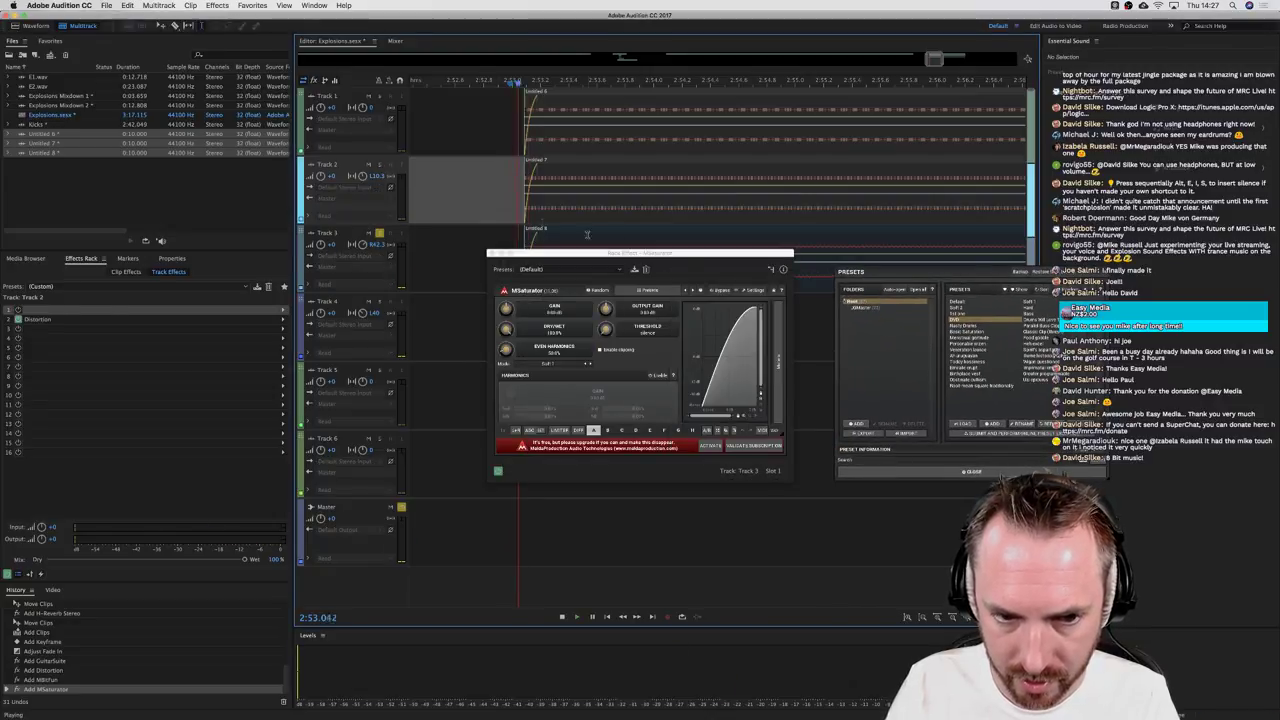
left_click(698, 291)
left_click(490, 211)
key("space")
left_click(699, 290)
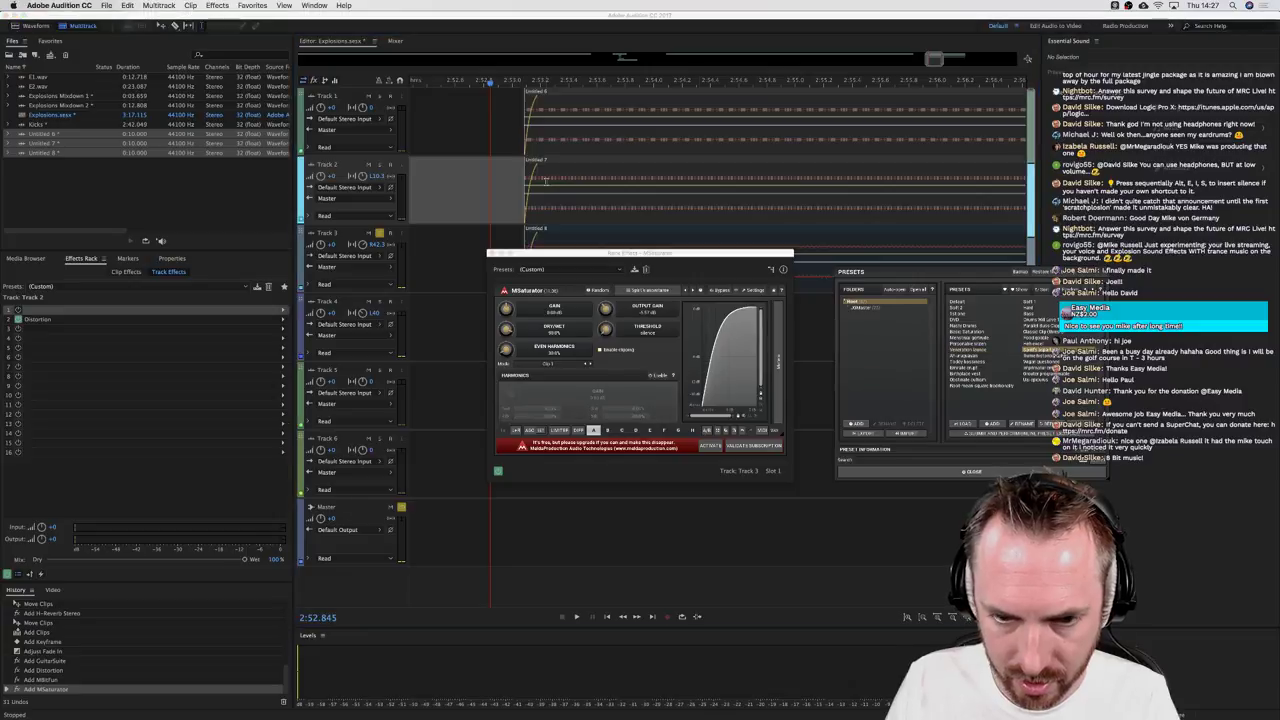
left_click(519, 229)
key("space")
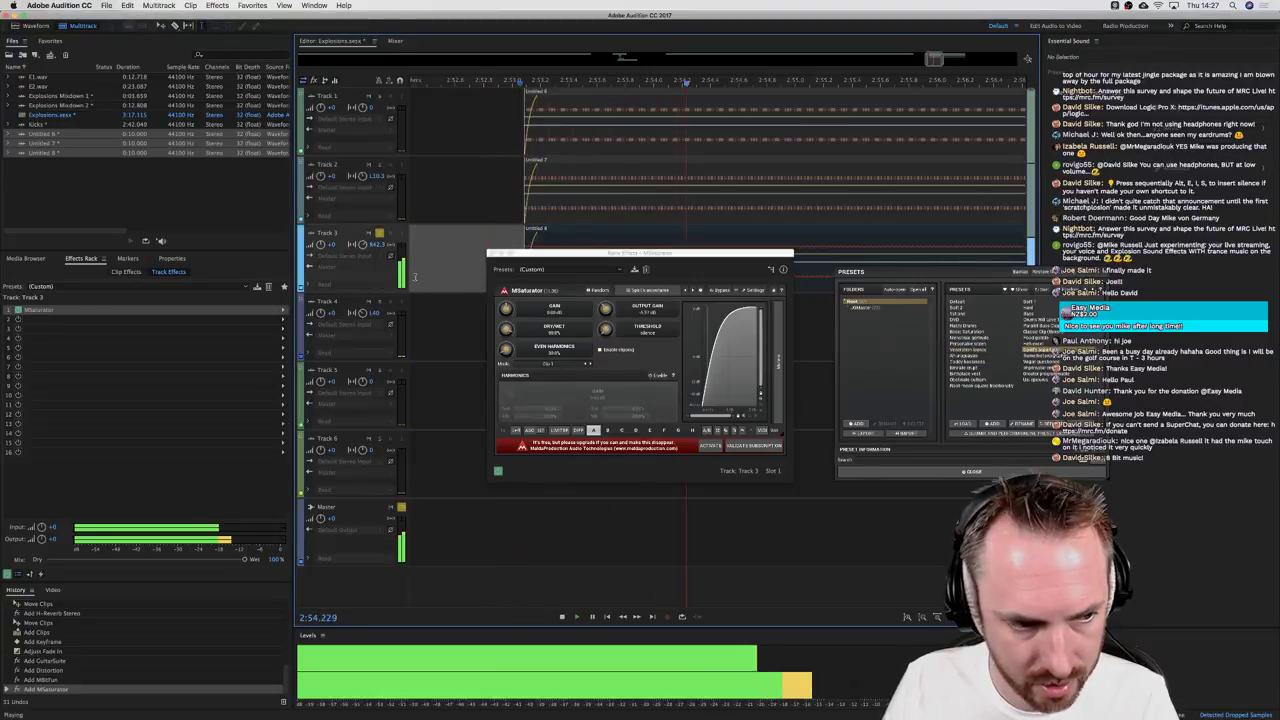
key("space")
Step: Replace MSaturator in the first effect slot of Track 3 with Apple's AUDistortion AU effect and preview it
left_click(285, 311)
mouse_move(398, 455)
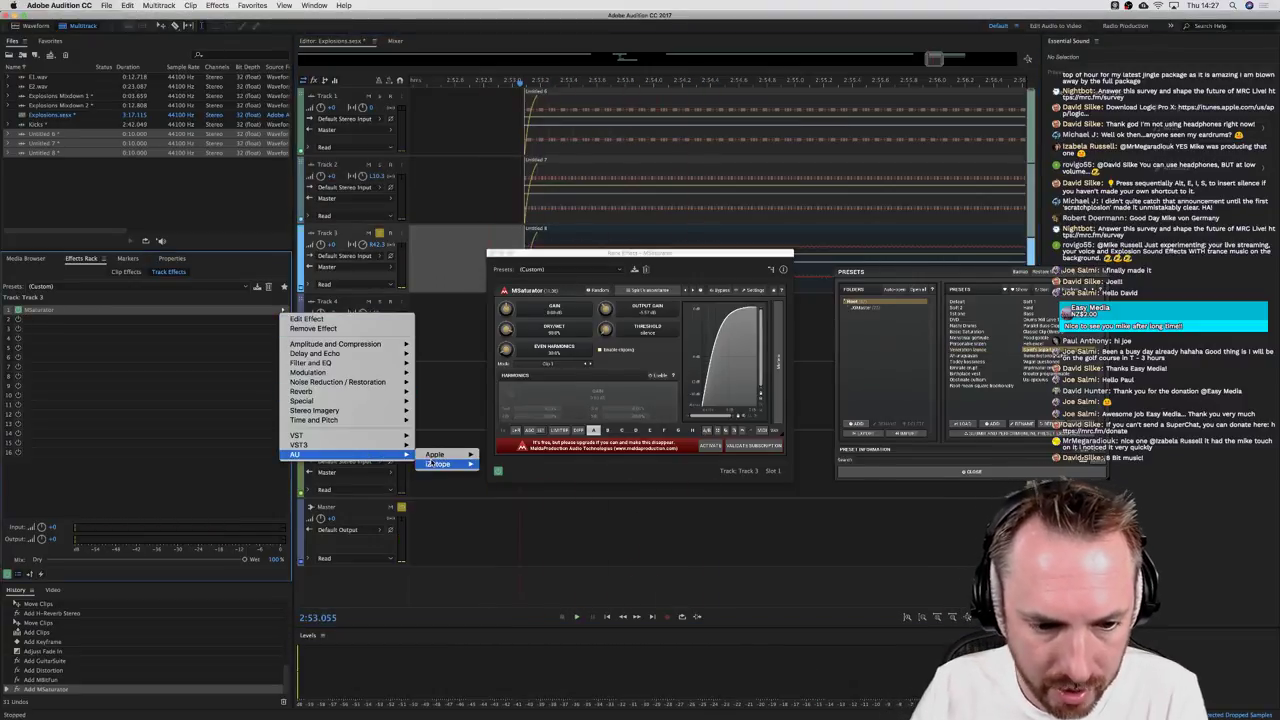
mouse_move(440, 454)
left_click(505, 474)
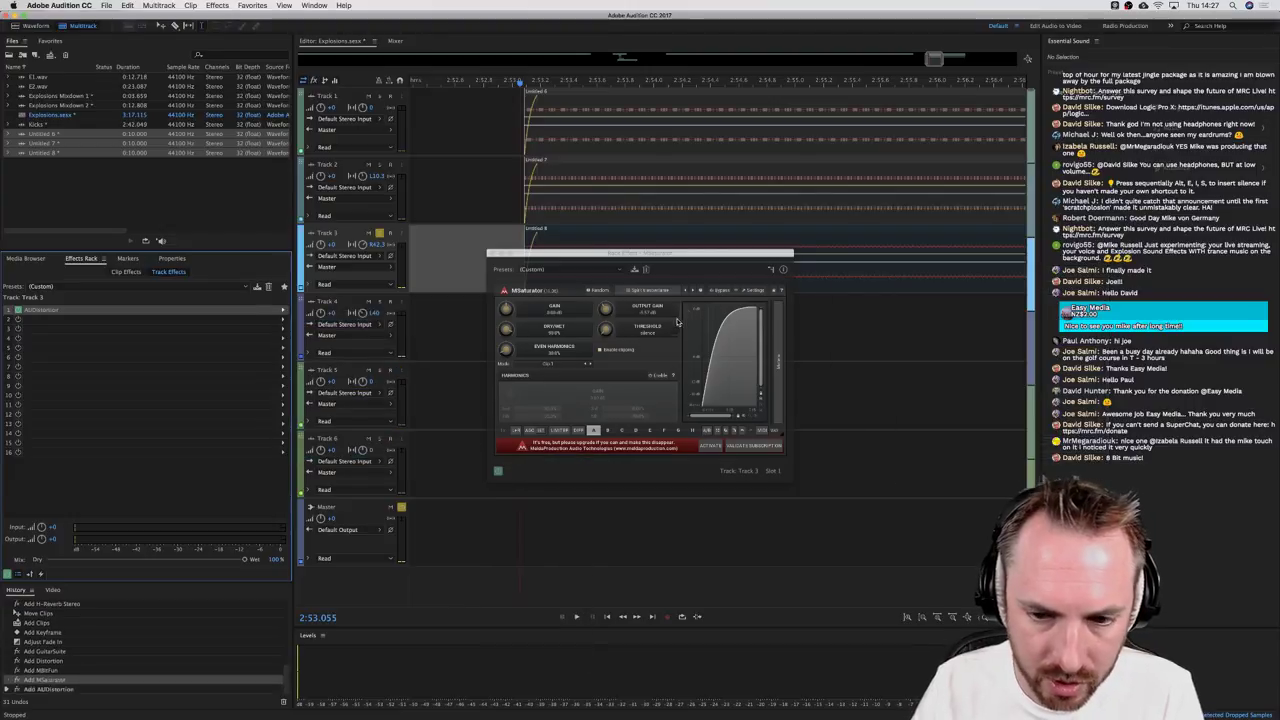
key("space")
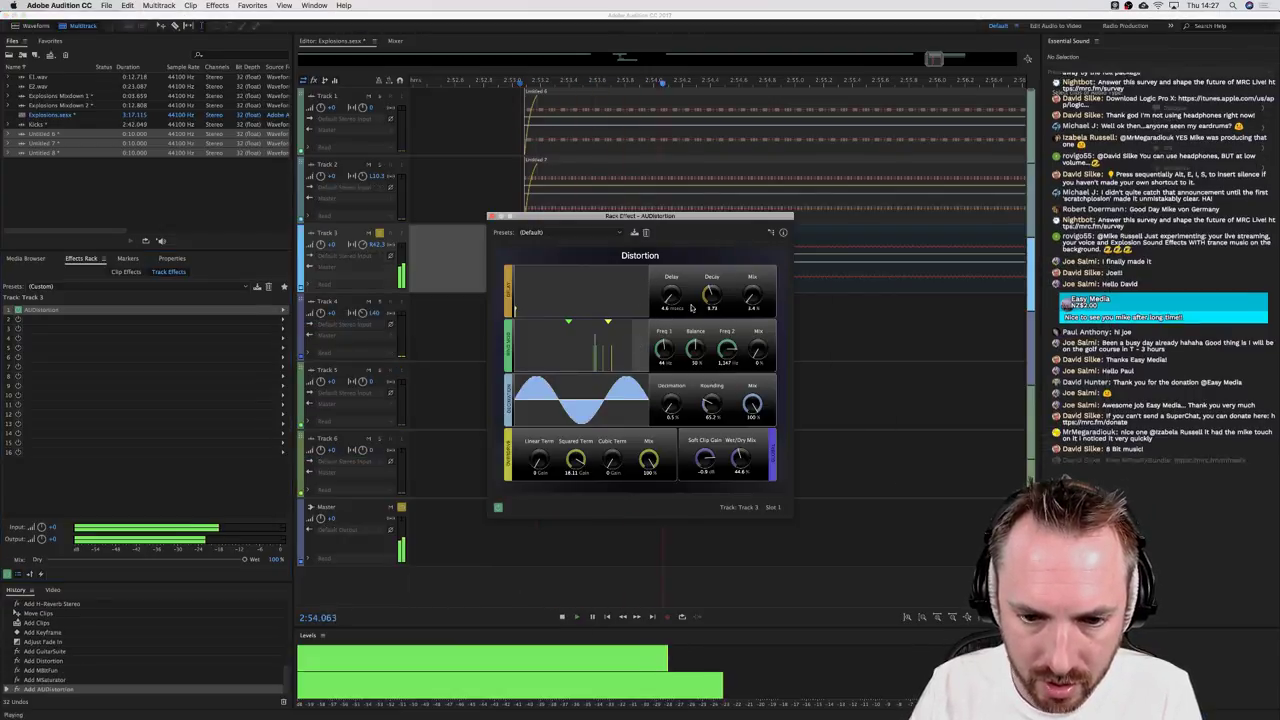
Step: Raise AUDistortion's Decimation to about 8 % and preview Track 3
key("space")
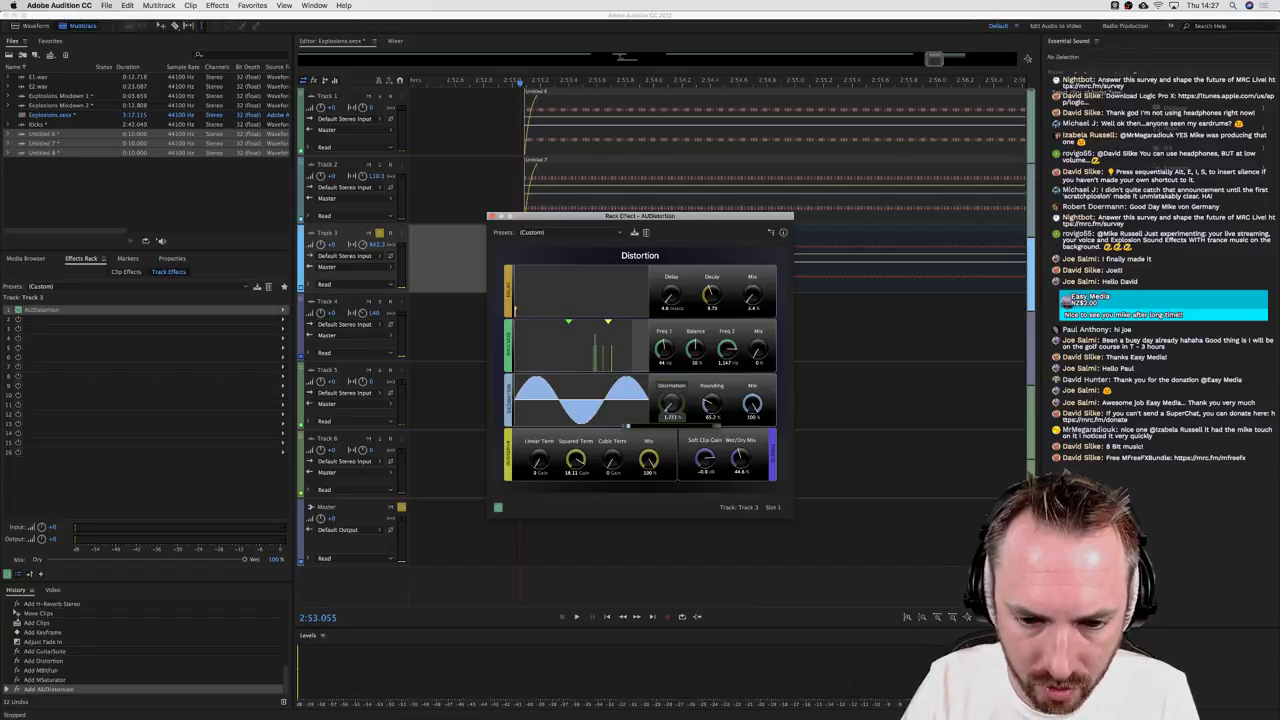
key("space")
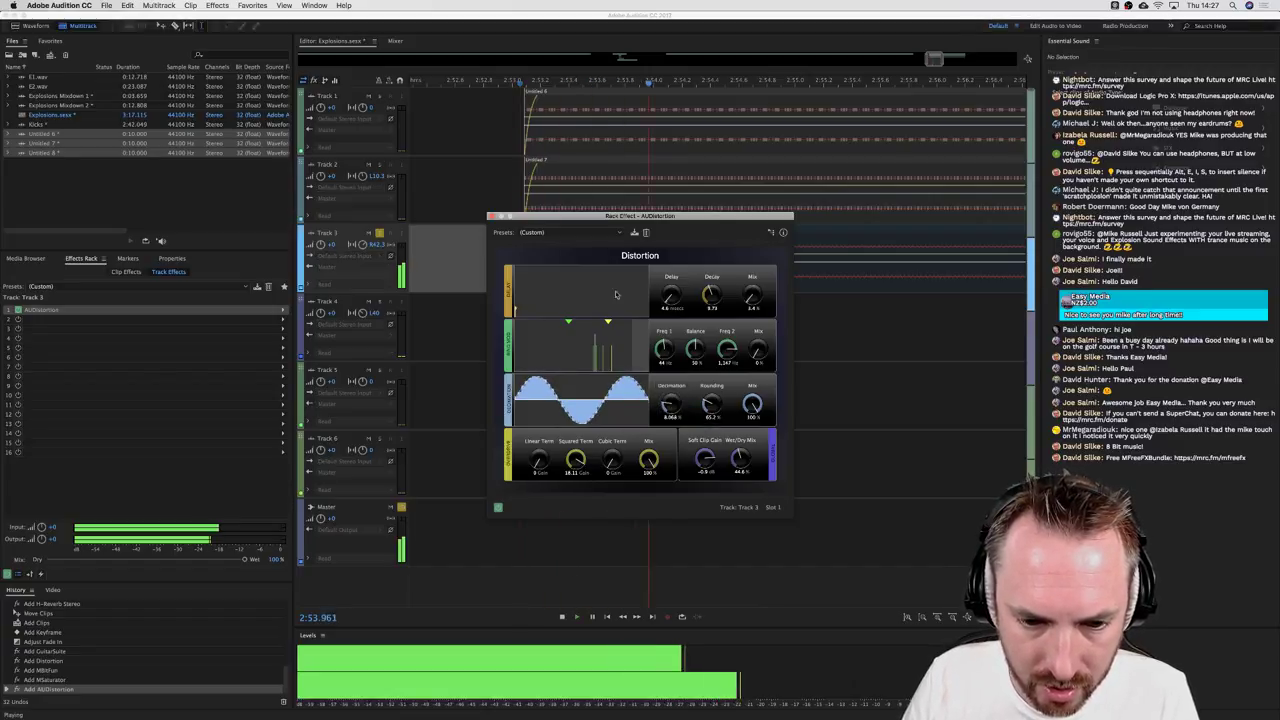
key("space")
Step: Turn off solo on Track 3, close the AUDistortion window, and preview the three layered tracks together
left_click(379, 233)
key("space")
key("space")
left_click(491, 217)
key("space")
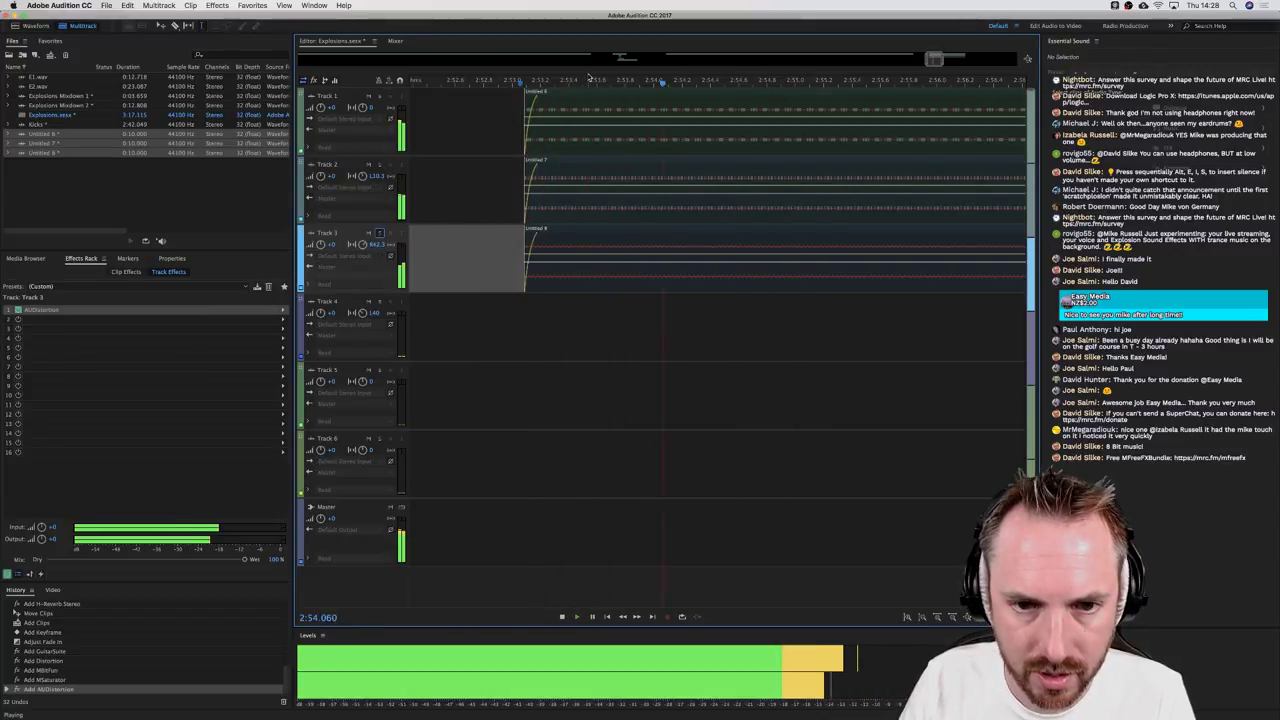
key("space")
scroll(587, 78, "down", 3)
scroll(587, 78, "down", 2)
left_click(598, 110)
key("space")
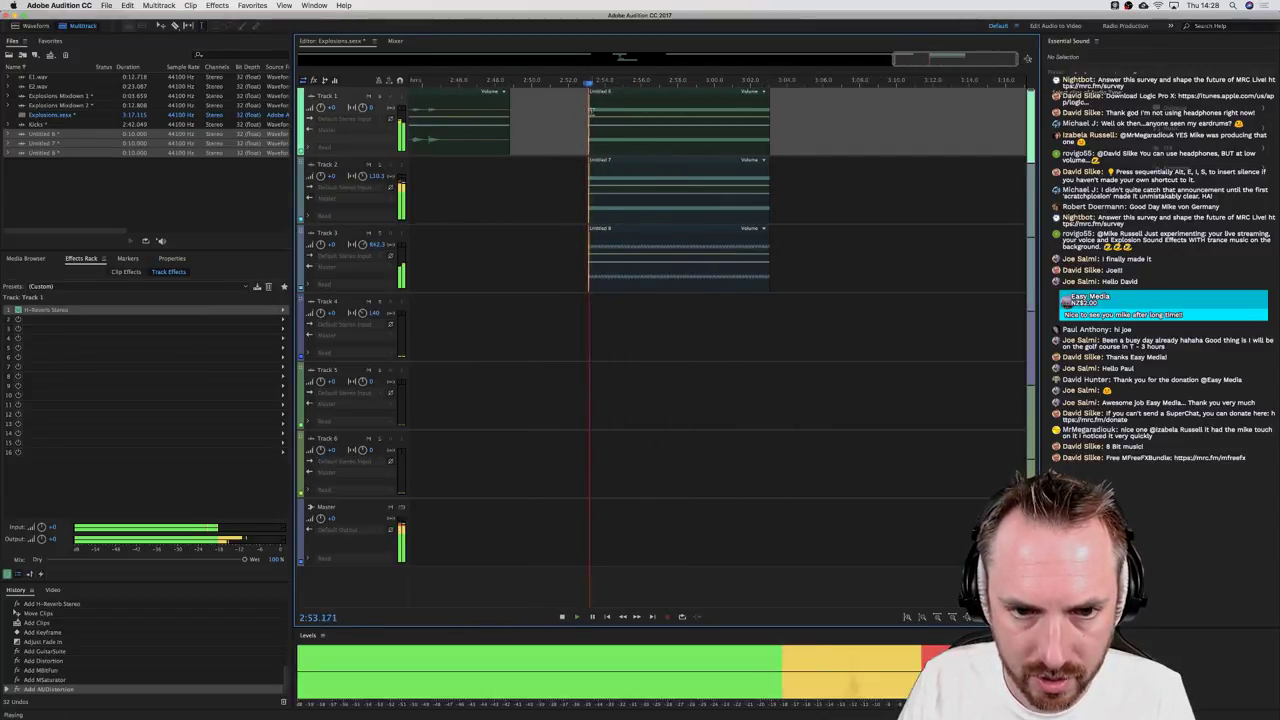
key("space")
Step: Select about 12 seconds from 2:52.889 around the three layered clips and mix down that time selection to a new file
left_click(598, 120)
left_click_drag(583, 114, 802, 110)
left_click(158, 5)
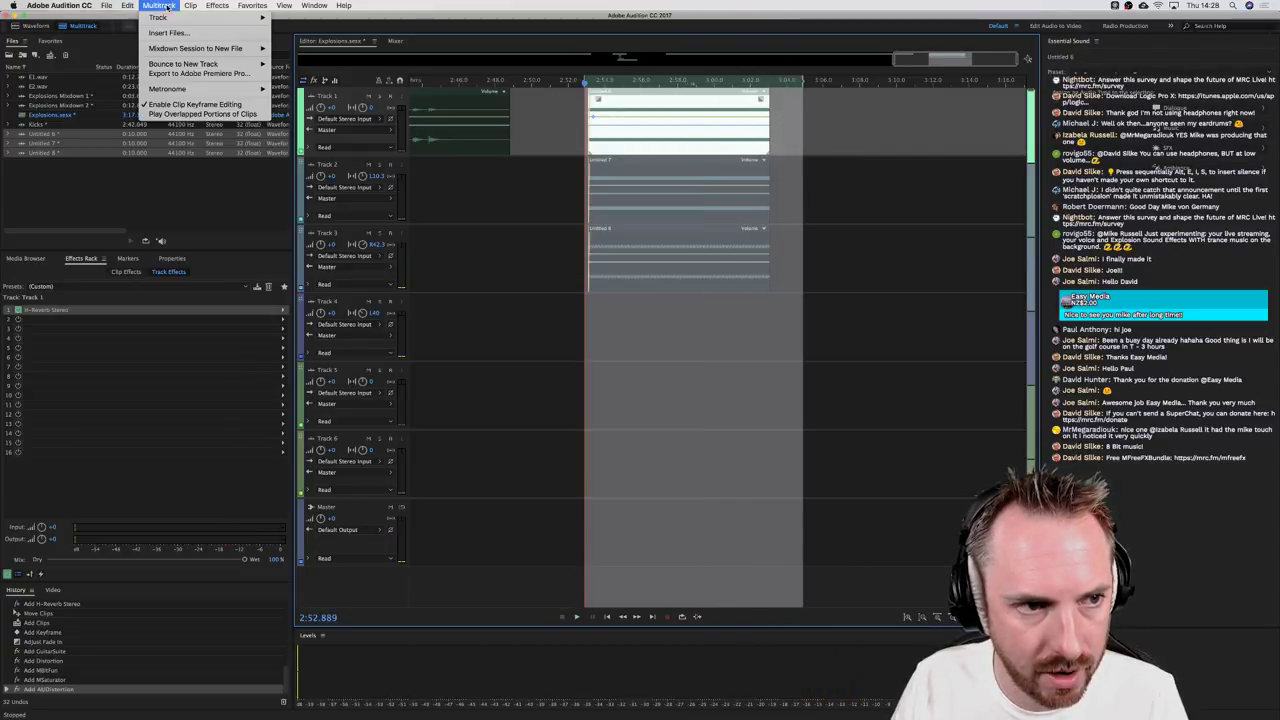
mouse_move(188, 49)
left_click(287, 48)
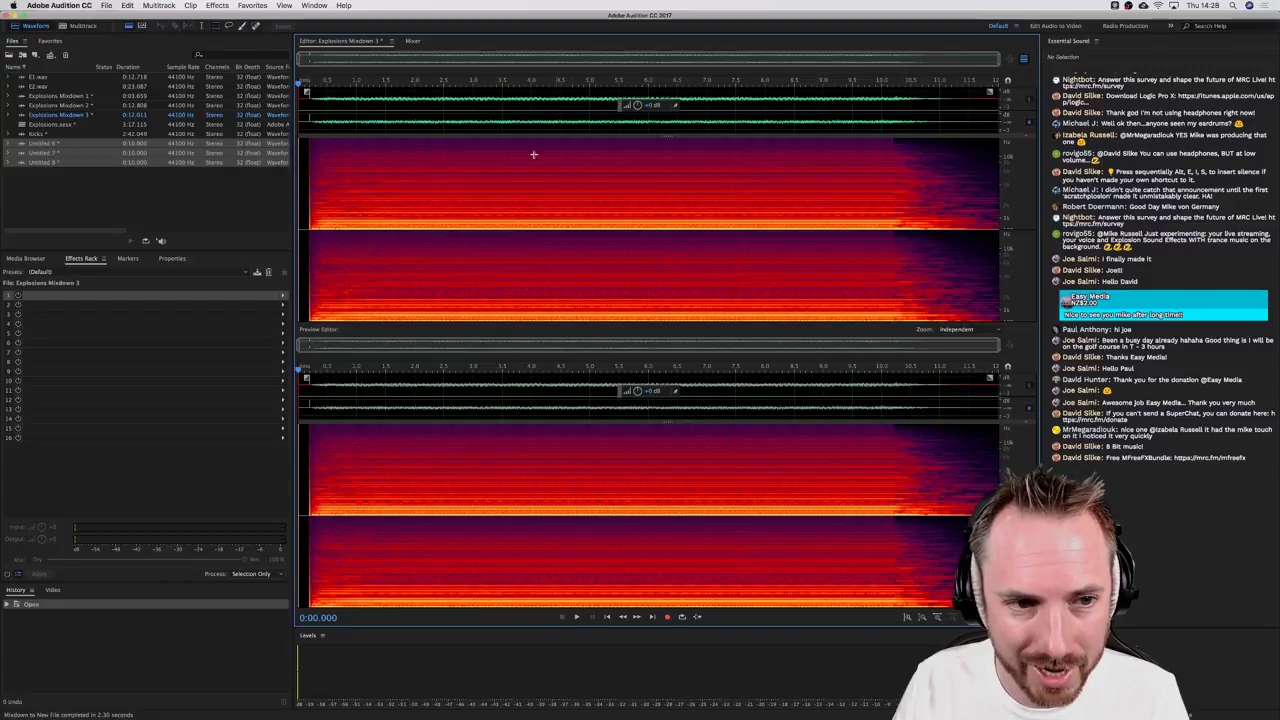
Step: Apply a Parametric Equalizer to the mixdown with a 24 dB/Oct low-pass at 18000 Hz and the high shelf at 706 Hz, -8.7 dB
left_click(215, 6)
mouse_move(257, 149)
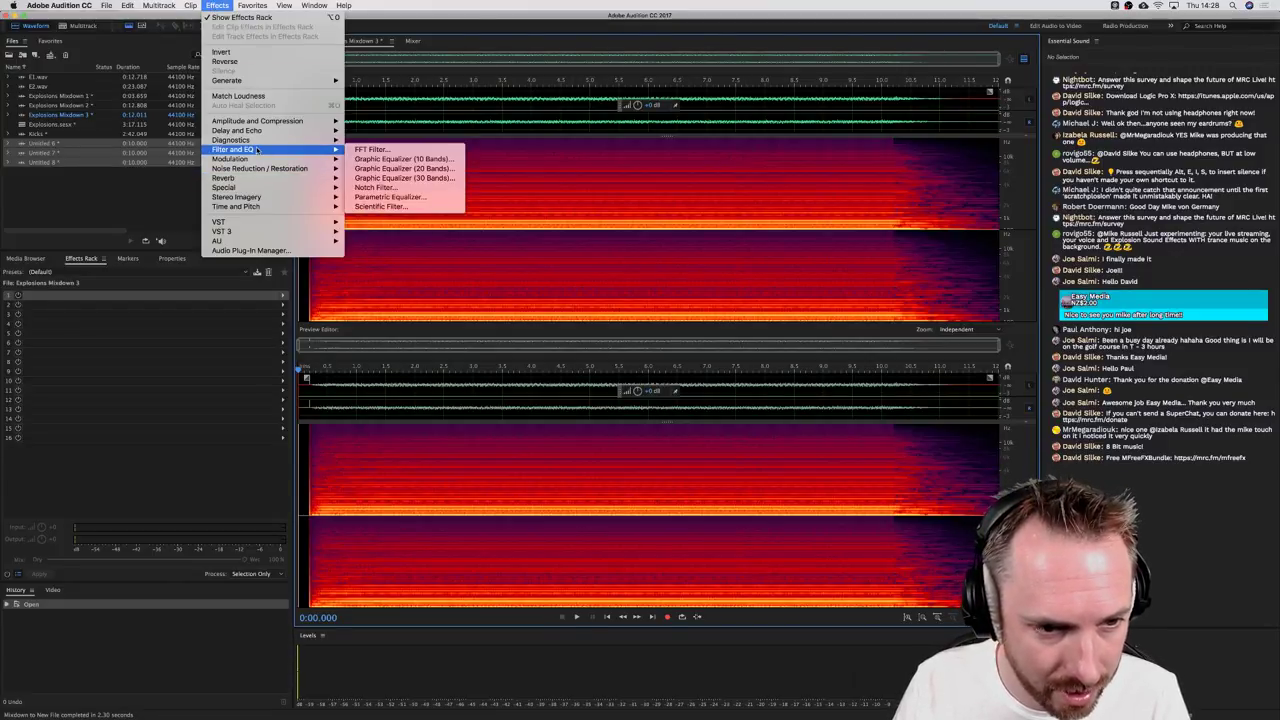
left_click(389, 197)
key("space")
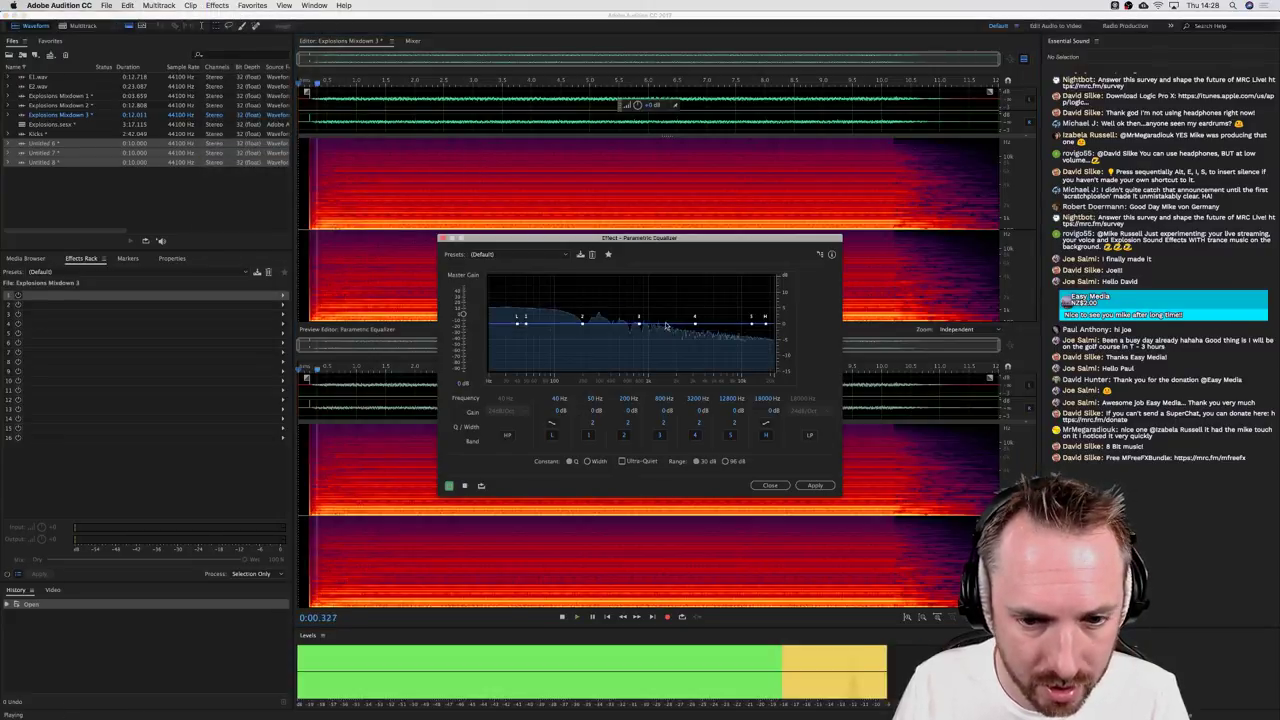
key("space")
left_click_drag(744, 327, 752, 338)
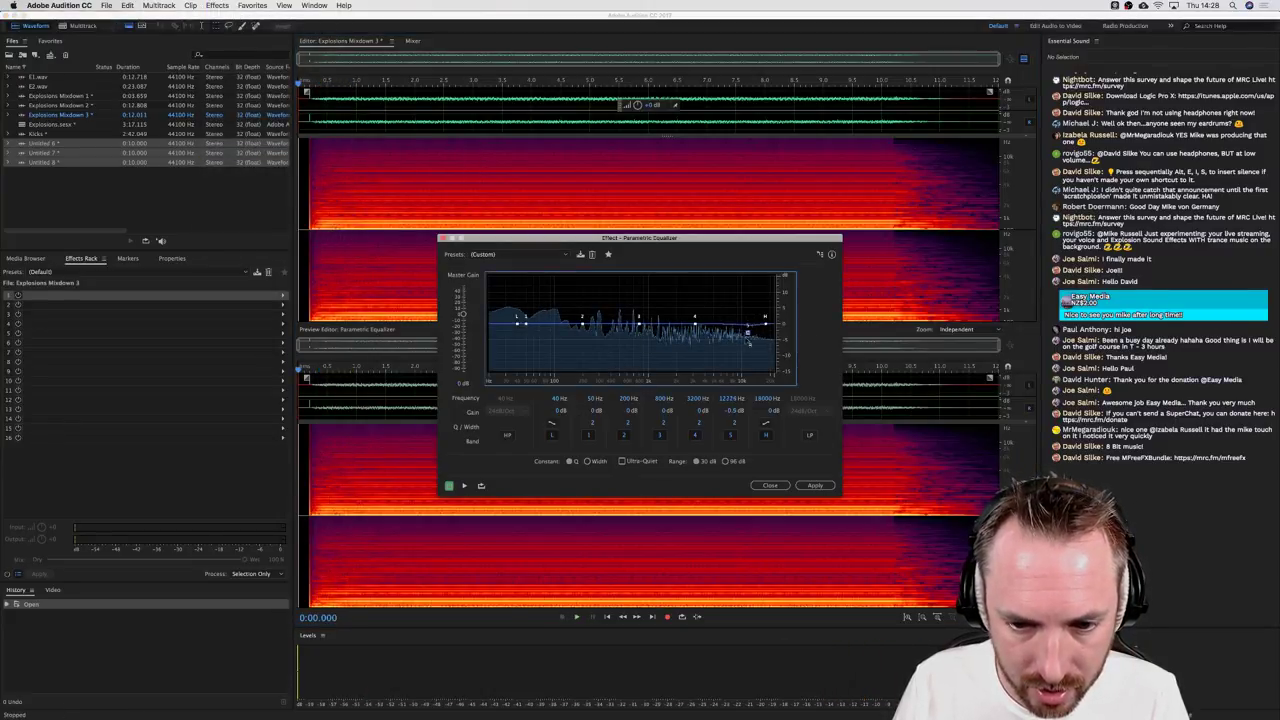
left_click(808, 433)
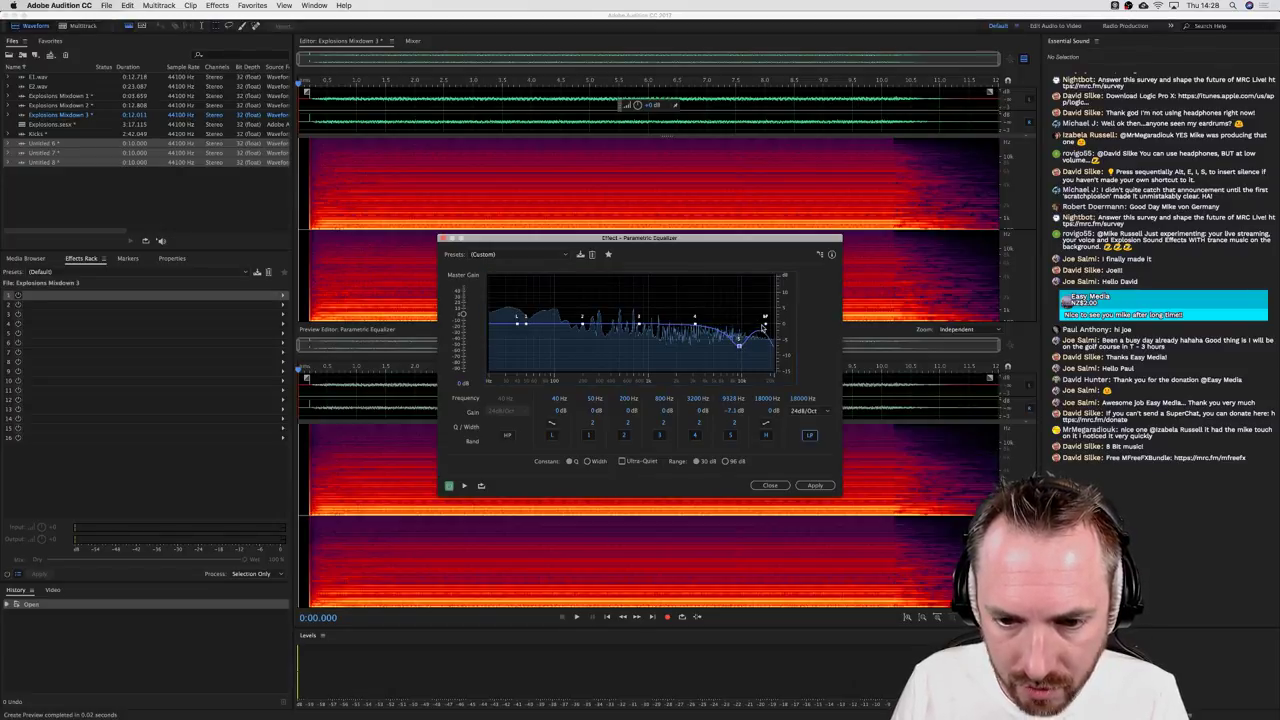
left_click_drag(765, 320, 634, 351)
left_click(731, 435)
key("space")
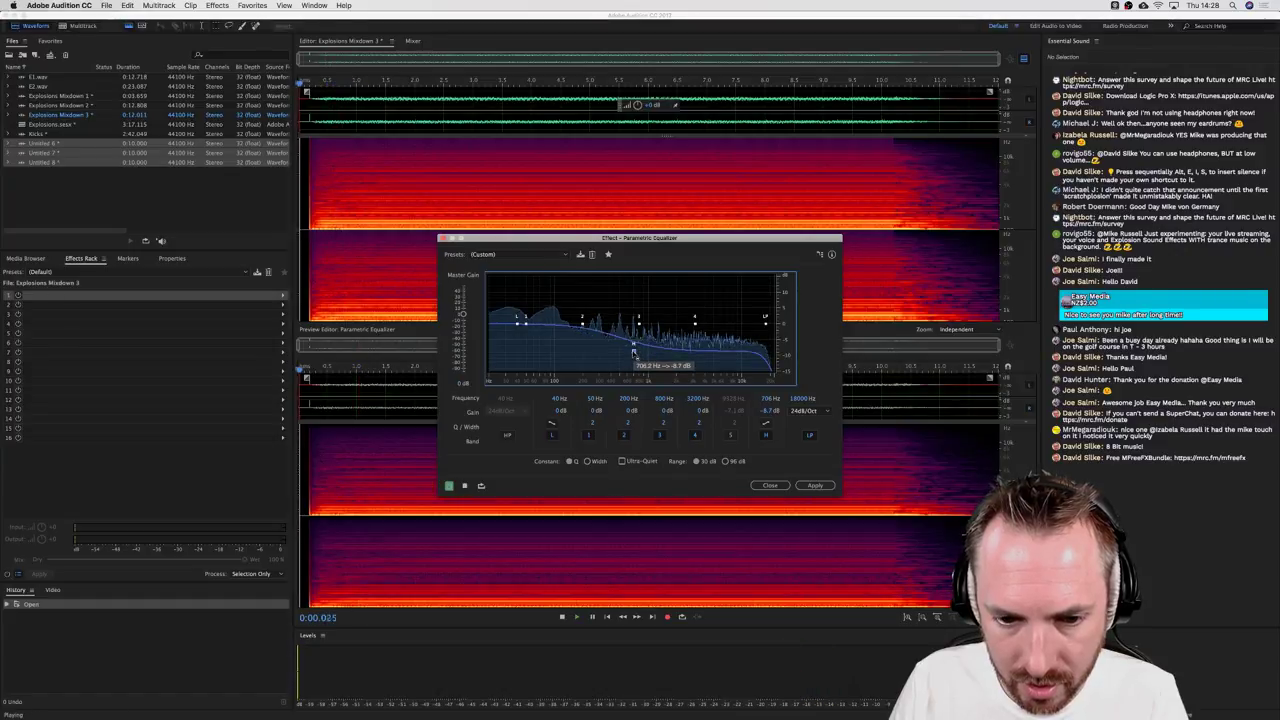
left_click(815, 485)
left_click_drag(329, 115, 339, 115)
left_click(128, 6)
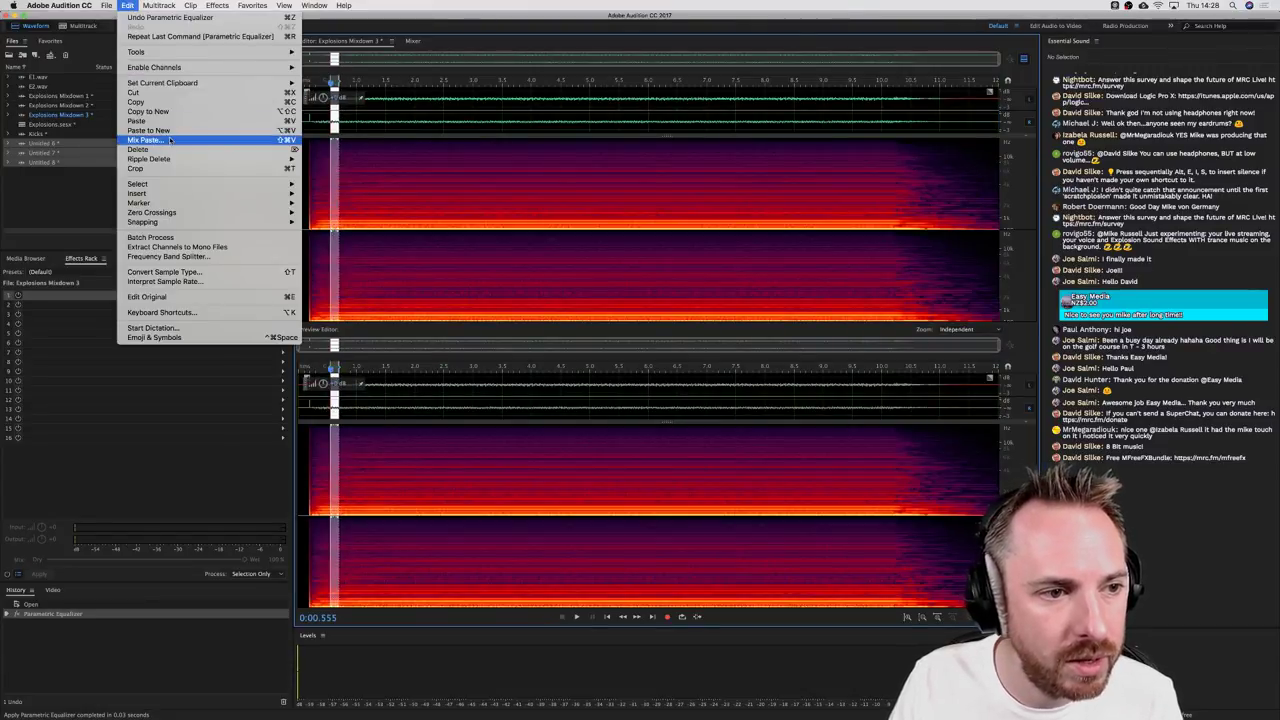
left_click(370, 116)
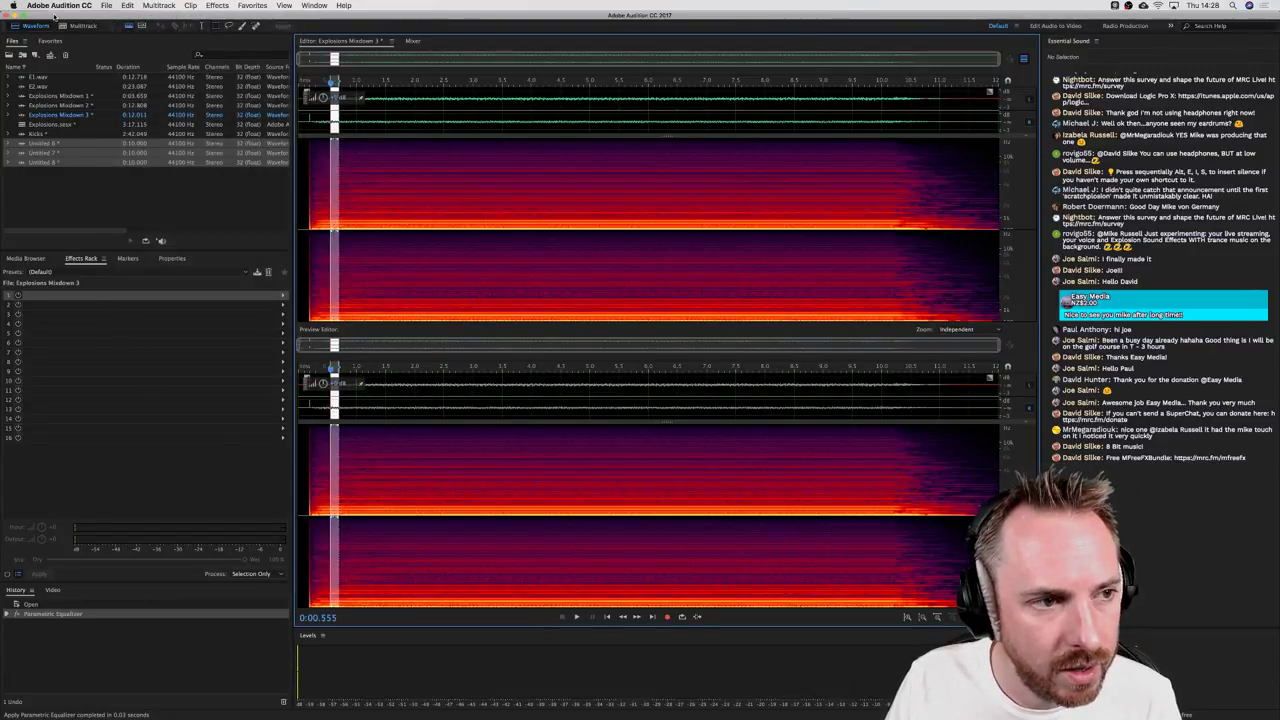
Step: Return to the multitrack session and place Explosions Mixdown 3 on Track 1 after the existing clips
left_click(83, 27)
left_click(50, 190)
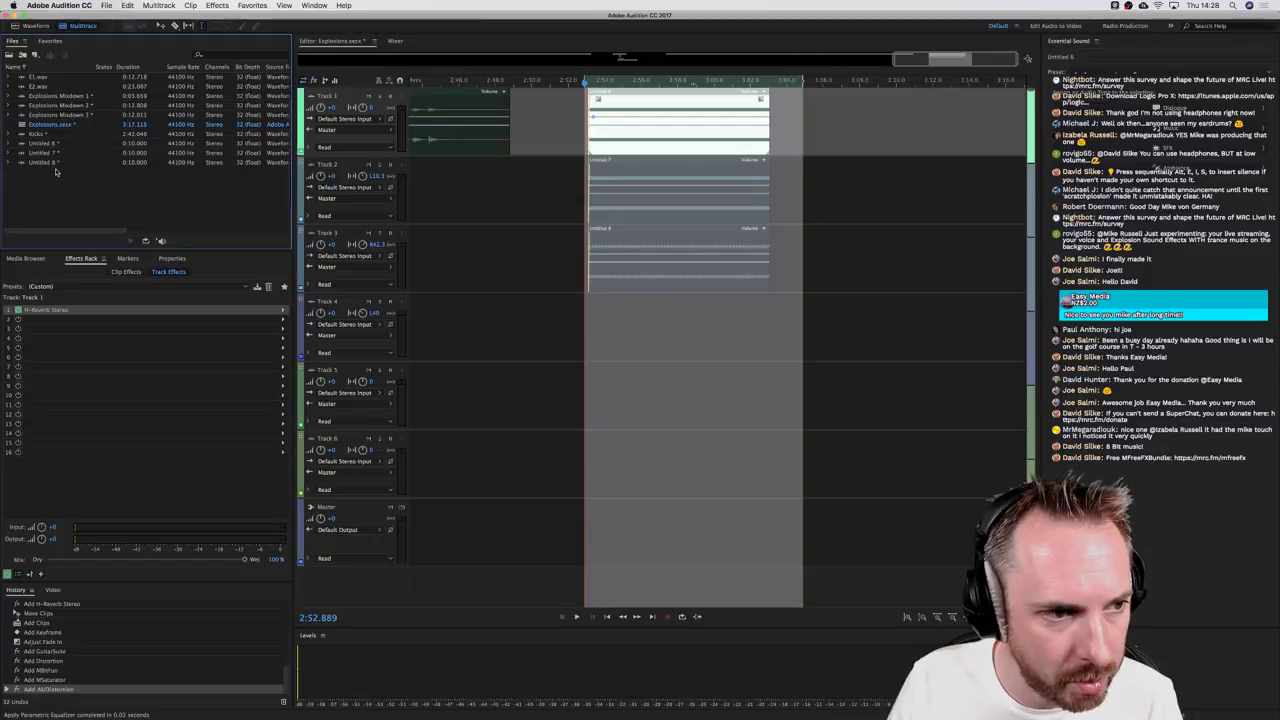
left_click_drag(45, 114, 1025, 145)
Step: Cut a series of short gaps out of the Mixdown 3 clip on Track 1 and preview the stutter
left_click(831, 144)
key("Delete")
key("Delete")
left_click(930, 166)
key("Delete")
left_click(808, 166)
key("space")
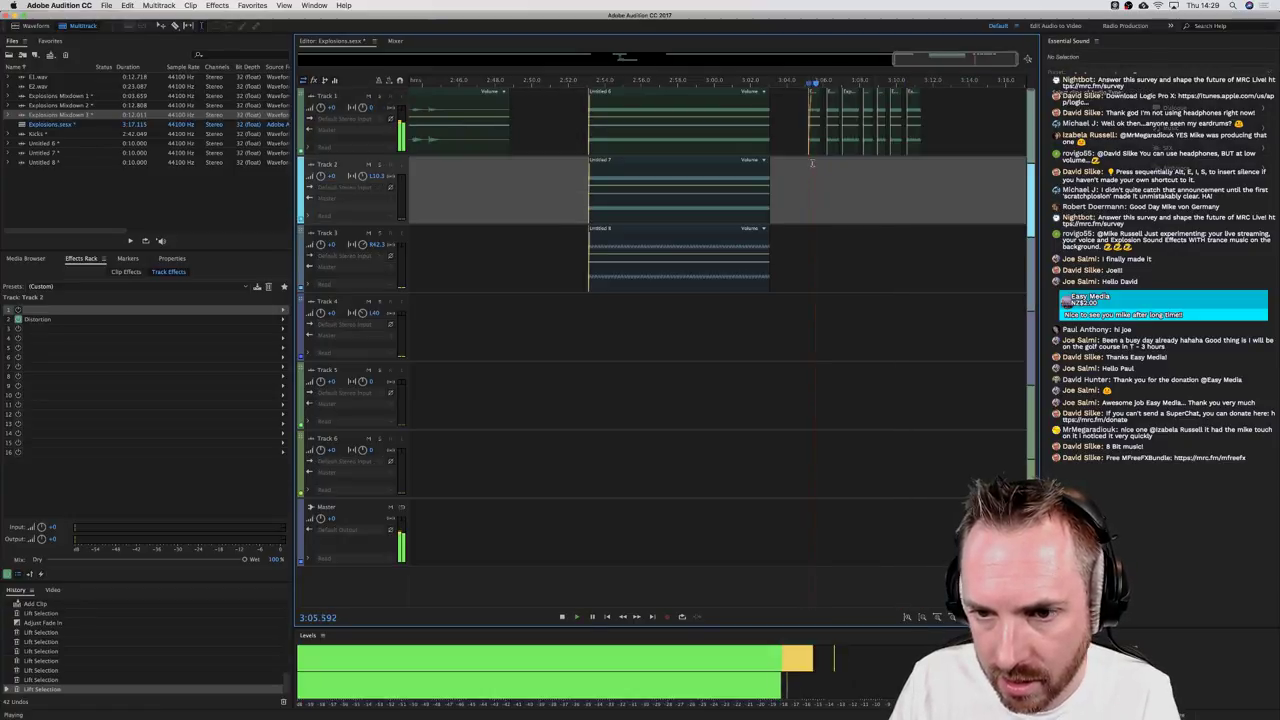
Step: Select all the chopped Mixdown 3 segments, move them from Track 1 down to Track 7, and preview them there
left_click_drag(814, 148, 935, 148)
key("space")
left_click_drag(814, 147, 814, 355)
left_click(813, 274)
key("space")
key("space")
left_click_drag(823, 340, 918, 555)
key("space")
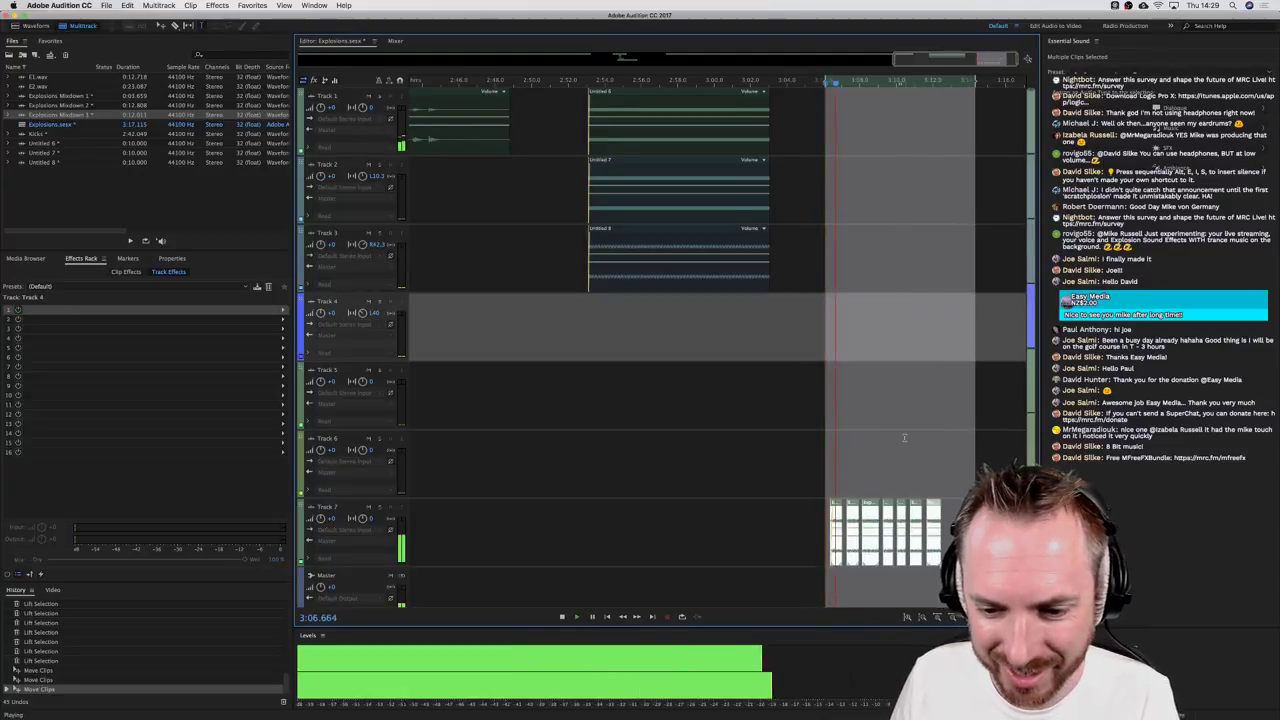
scroll(903, 437, "down", 1)
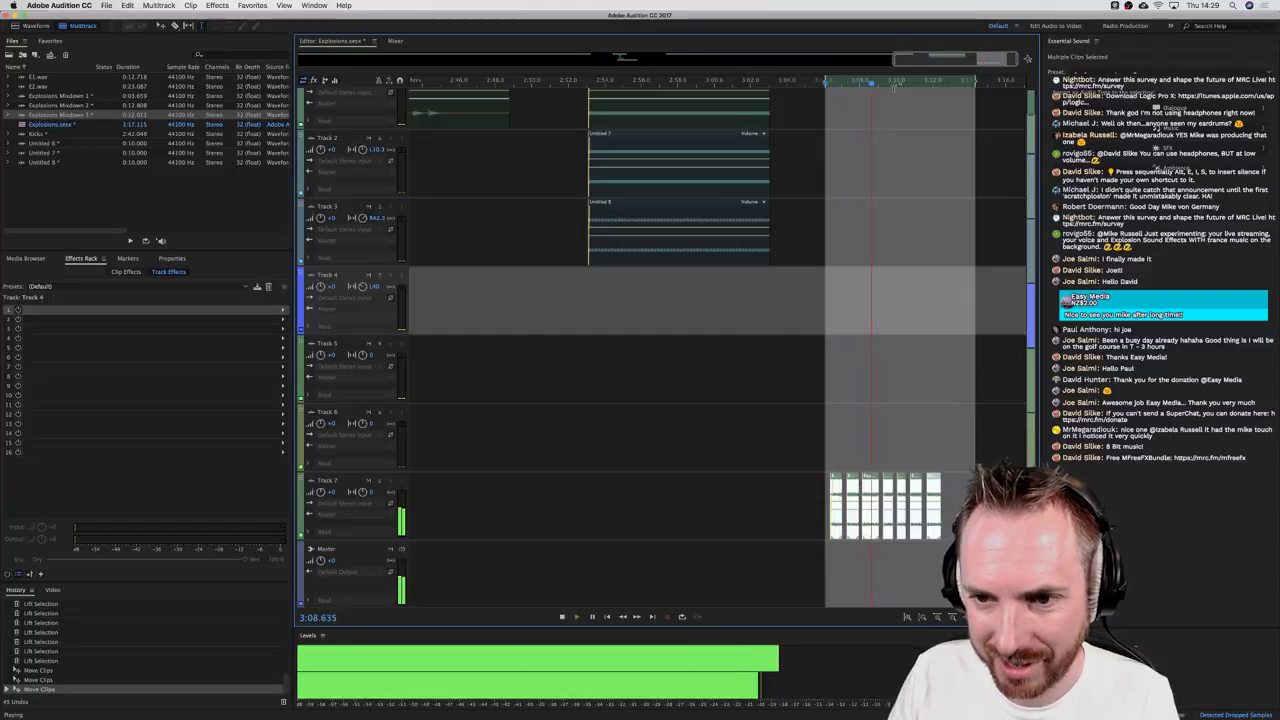
key("space")
Step: Delete every Track 7 segment after the first and extend the remaining clip's end to about 3:12
scroll(890, 77, "up", 5)
scroll(890, 77, "down", 2)
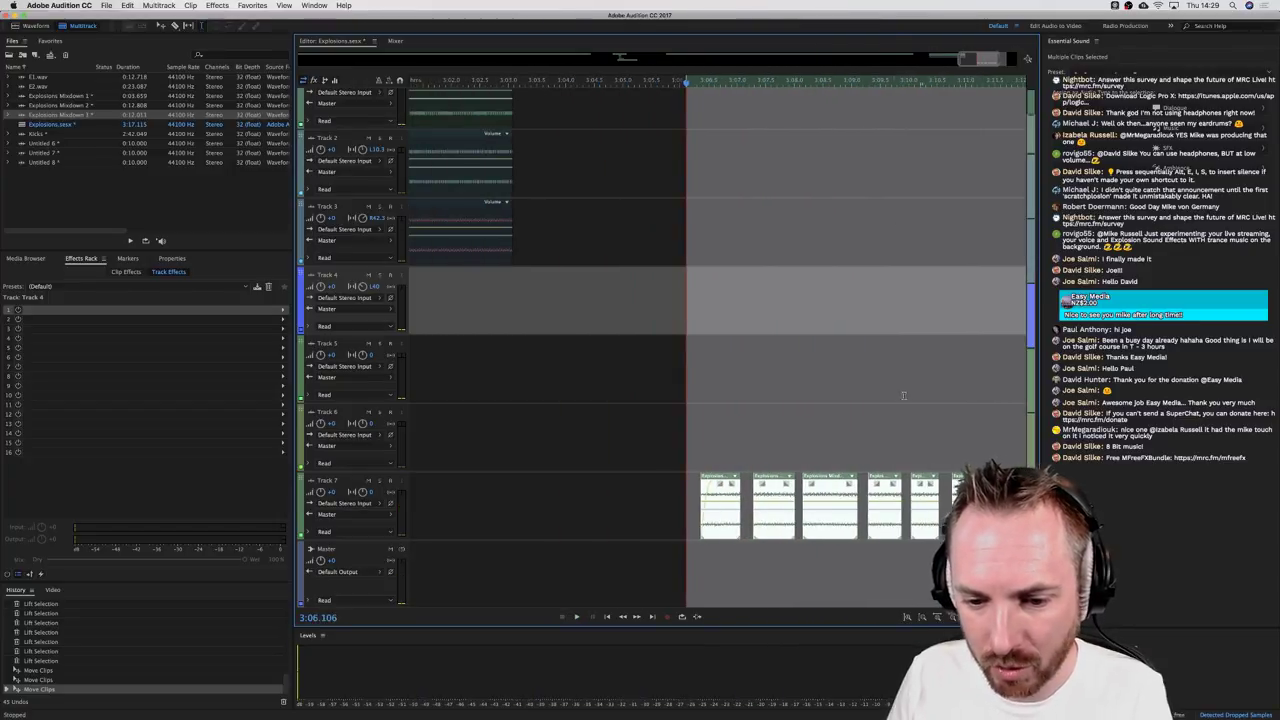
scroll(897, 394, "right", 3)
scroll(677, 447, "left", 3)
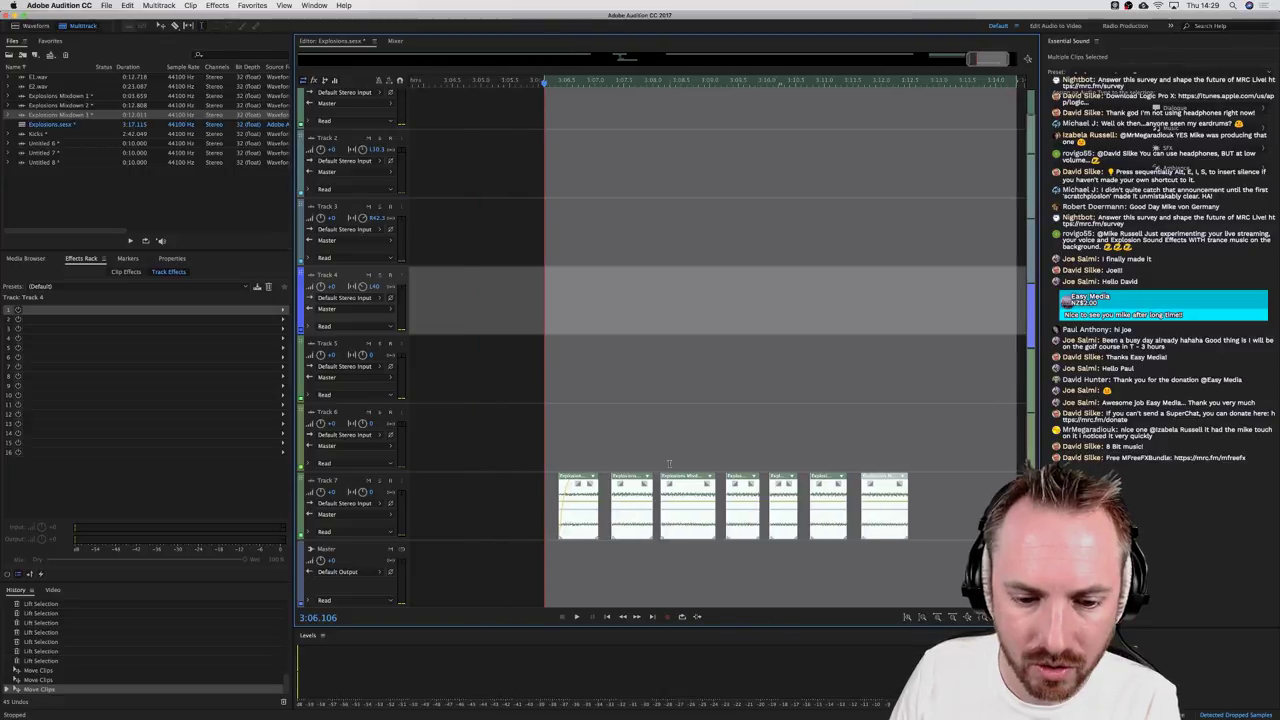
left_click(645, 506)
left_click_drag(605, 519, 975, 525)
key("Delete")
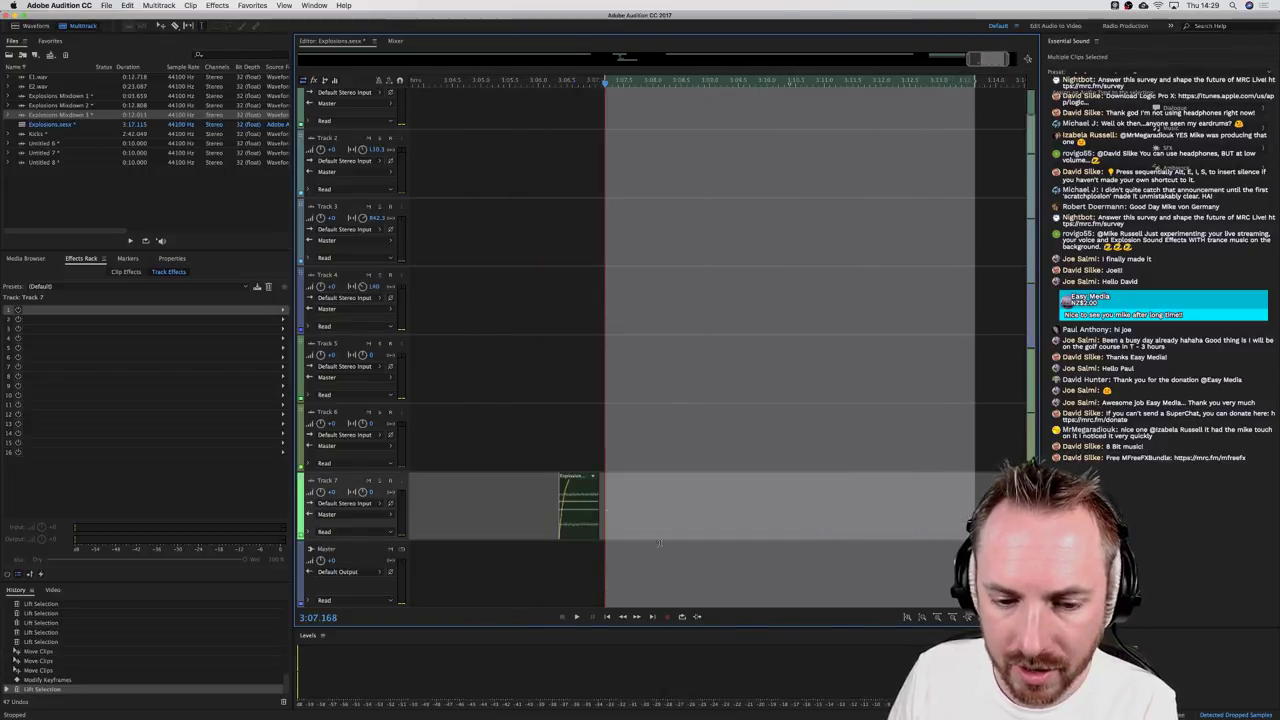
left_click_drag(601, 521, 902, 521)
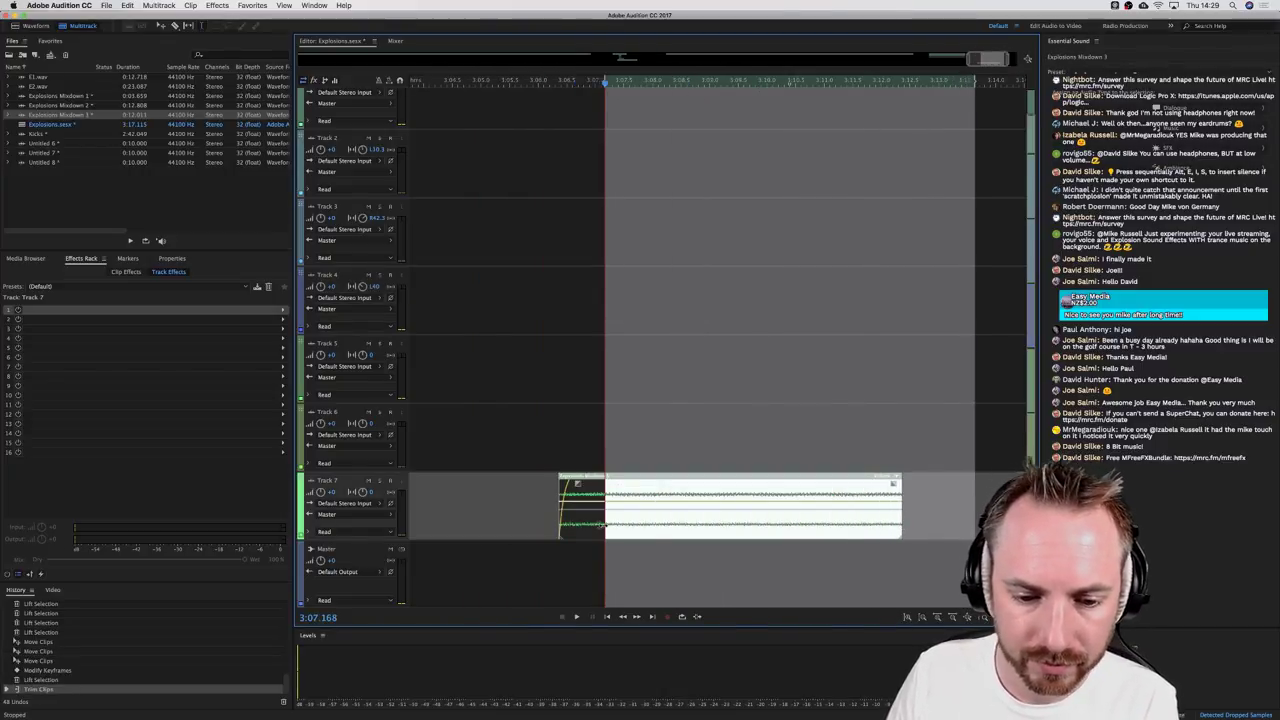
Step: Cut a series of narrow, closely spaced gaps out of the extended clip on Track 7
left_click(602, 520)
key("Delete")
left_click_drag(611, 524, 690, 520)
key("Delete")
key("Delete")
key("Delete")
key("Delete")
left_click(689, 520)
key("Delete")
key("Delete")
key("Delete")
Step: Preview the stuttered clip on Track 7, and remove its first segment and the long last segment
left_click(549, 504)
left_click(572, 516)
key("space")
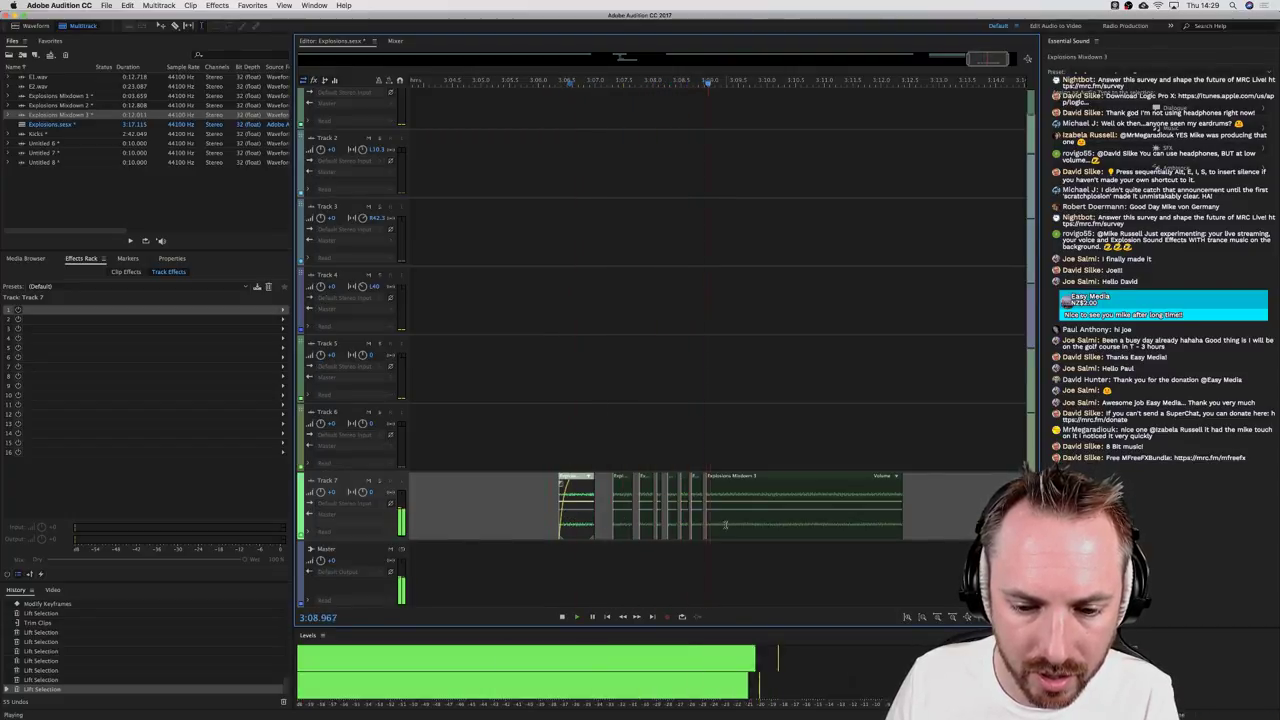
key("space")
key("Delete")
key("Delete")
Step: Select about 6.6 seconds from 3:07.150 over the Track 7 segments, mix down that time selection to a new file, and preview it
left_click_drag(603, 505, 746, 490)
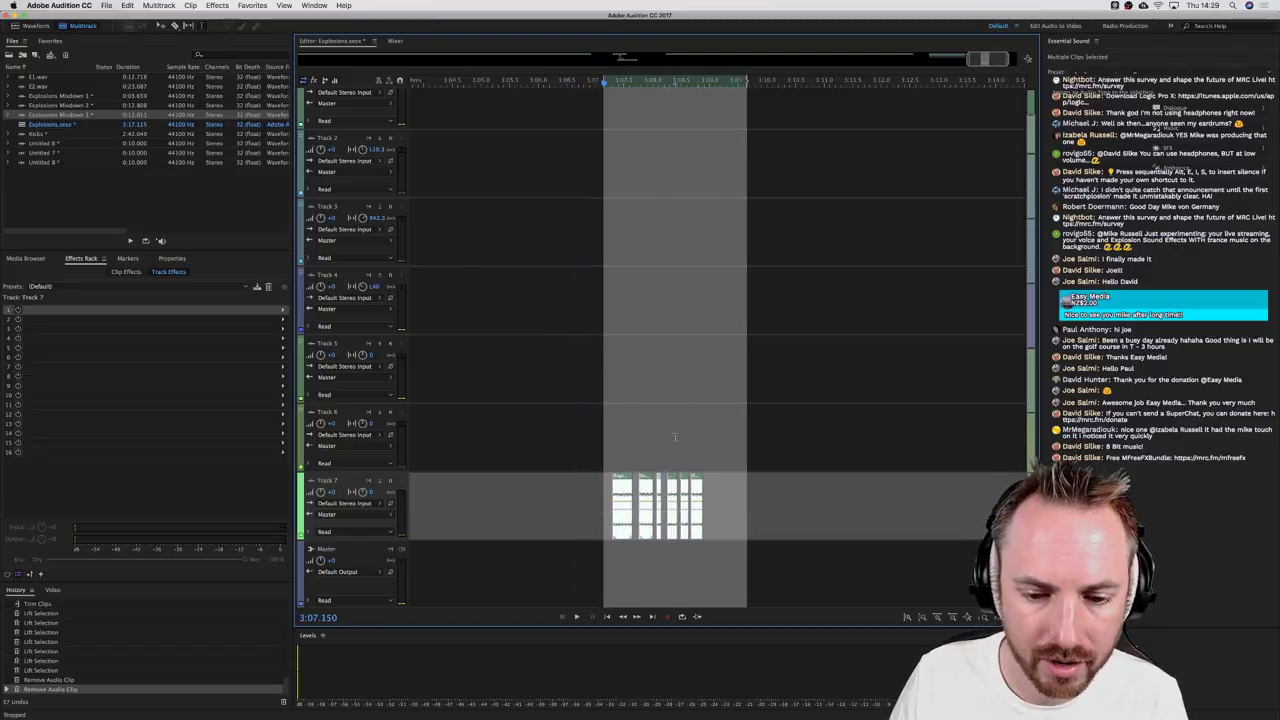
left_click_drag(978, 499, 981, 497)
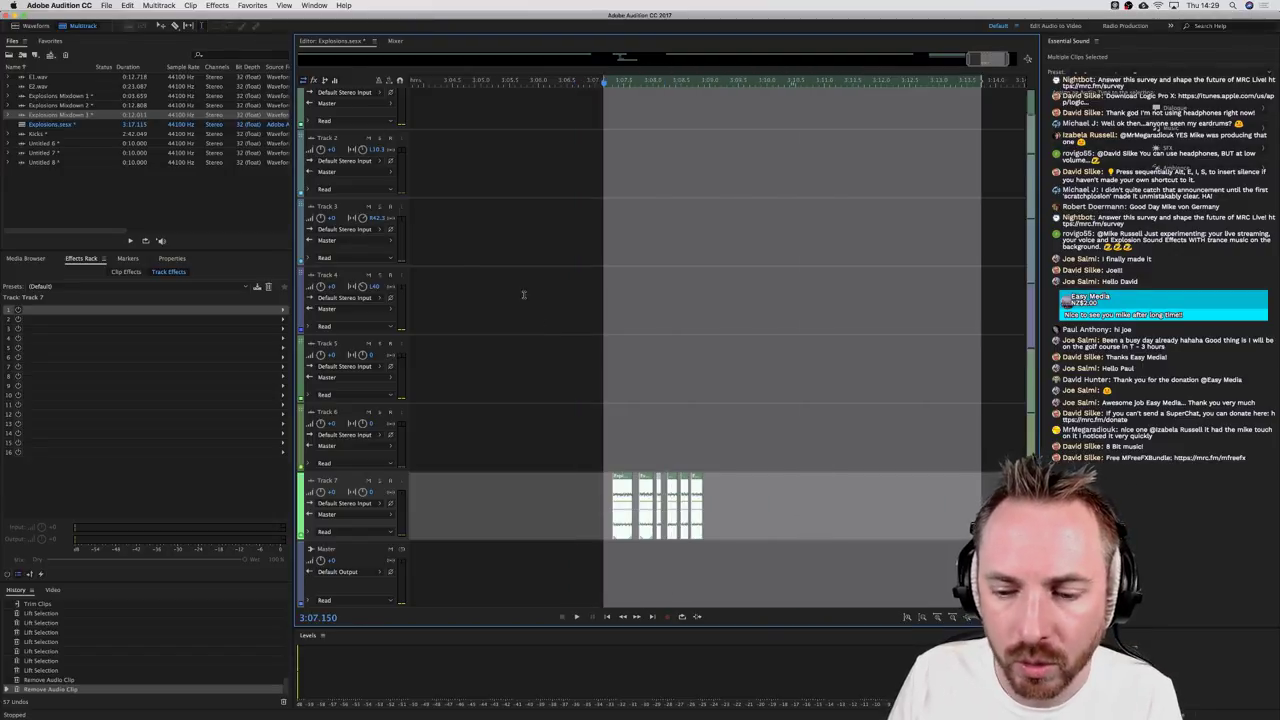
left_click(207, 9)
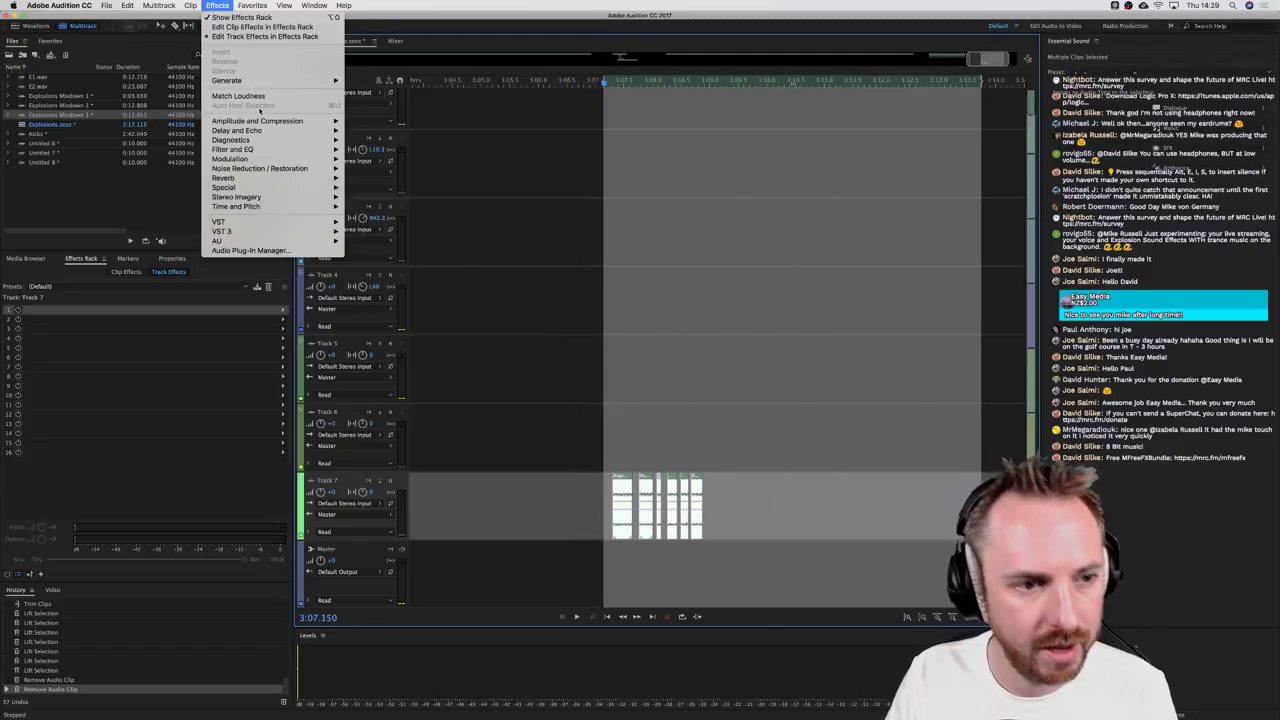
mouse_move(189, 63)
left_click(305, 48)
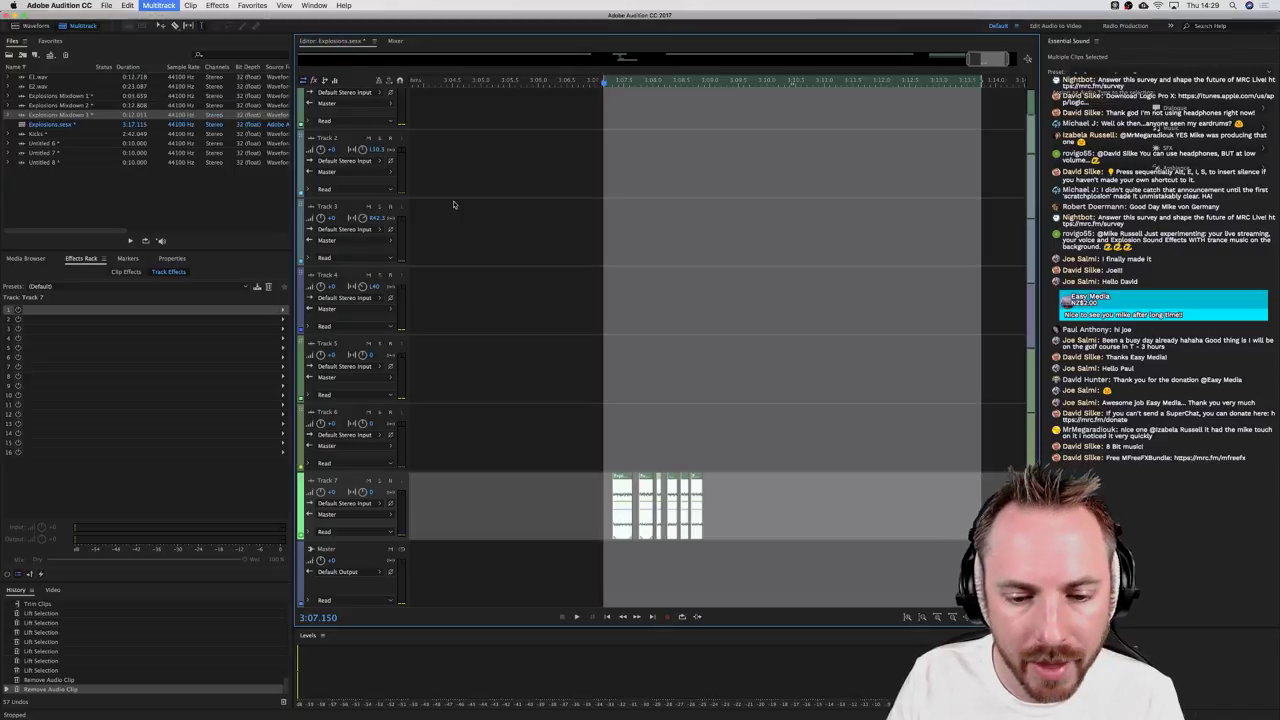
key("space")
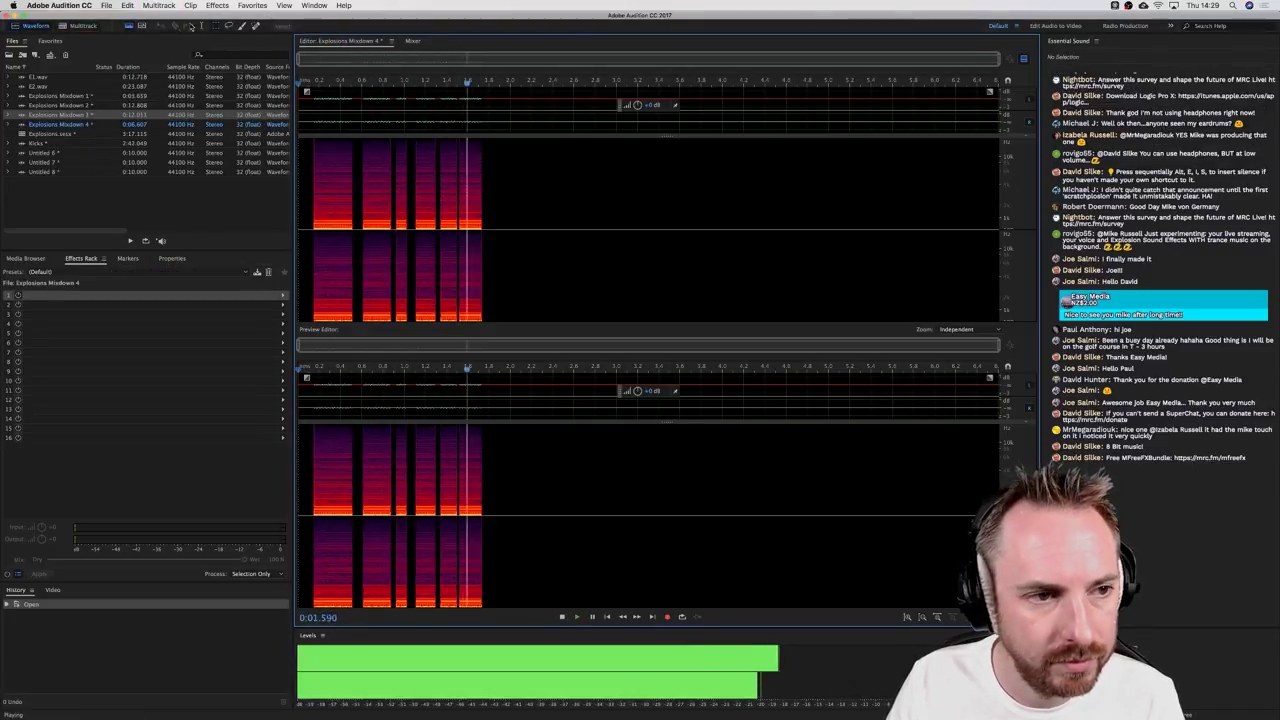
key("space")
Step: Apply the Distortion effect with the Maximum Pain preset to the stuttered mixdown
left_click(217, 5)
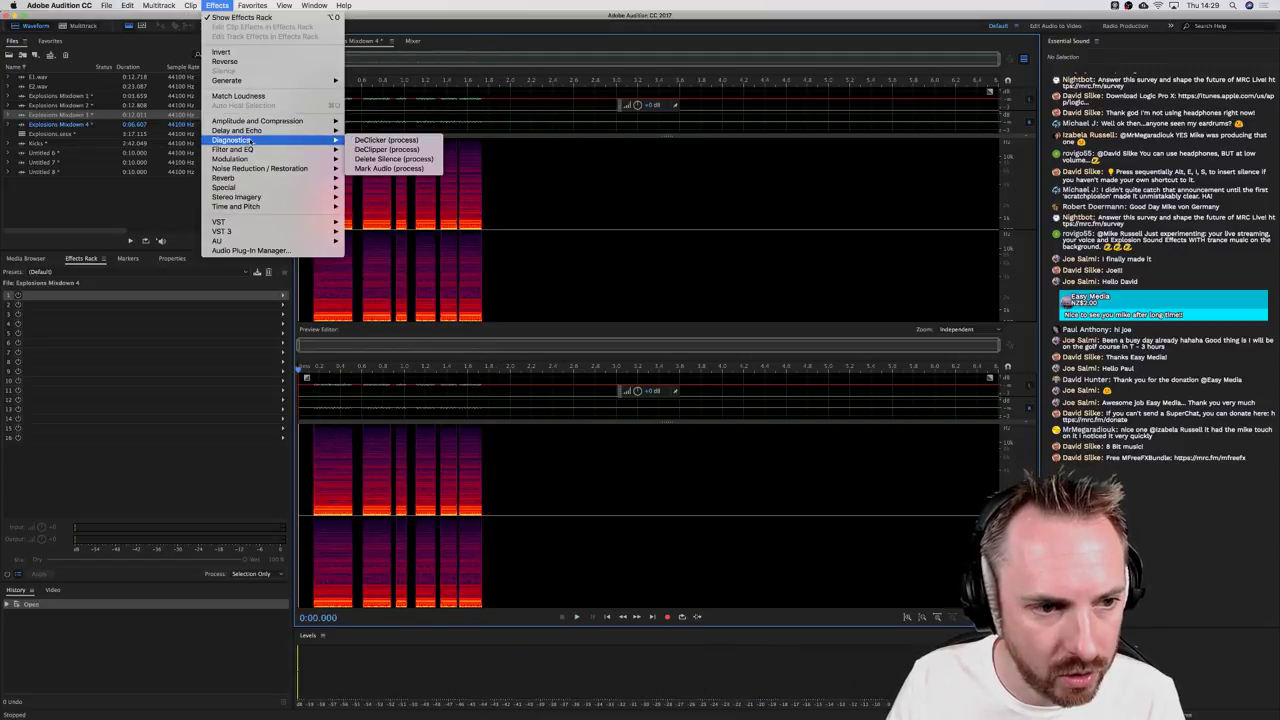
mouse_move(290, 187)
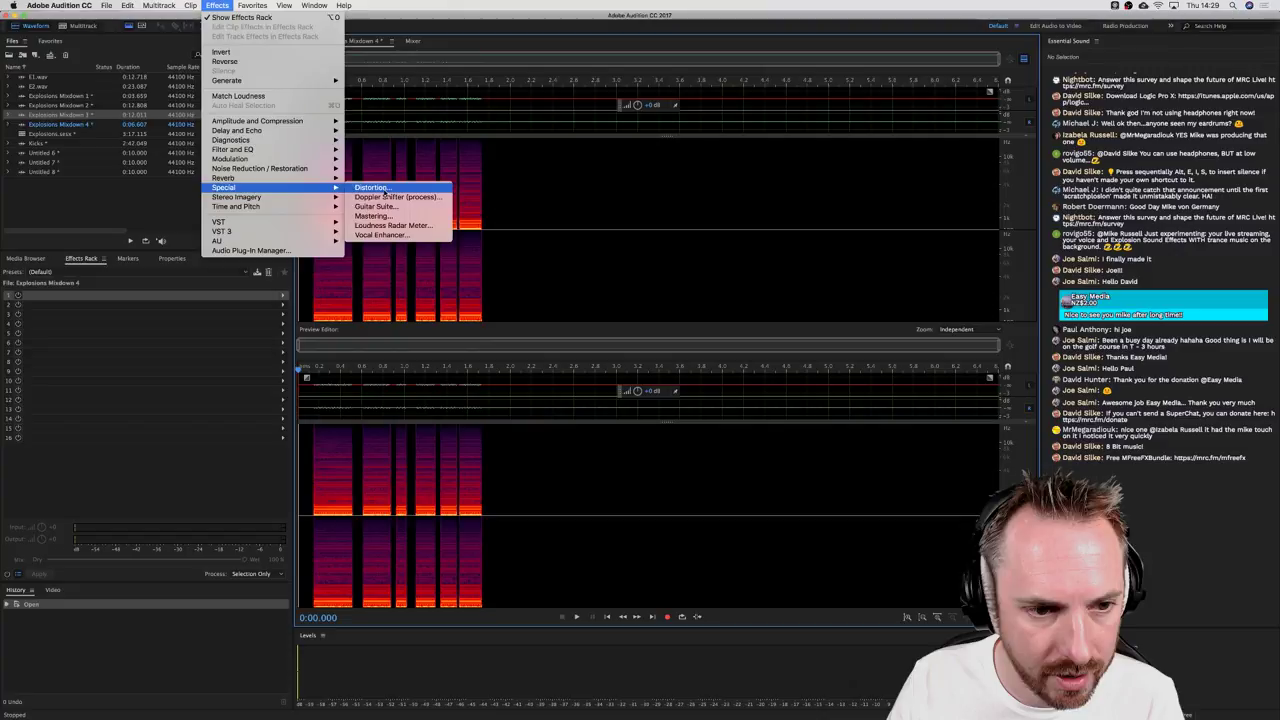
left_click(385, 191)
left_click(540, 256)
left_click(529, 306)
key("space")
key("space")
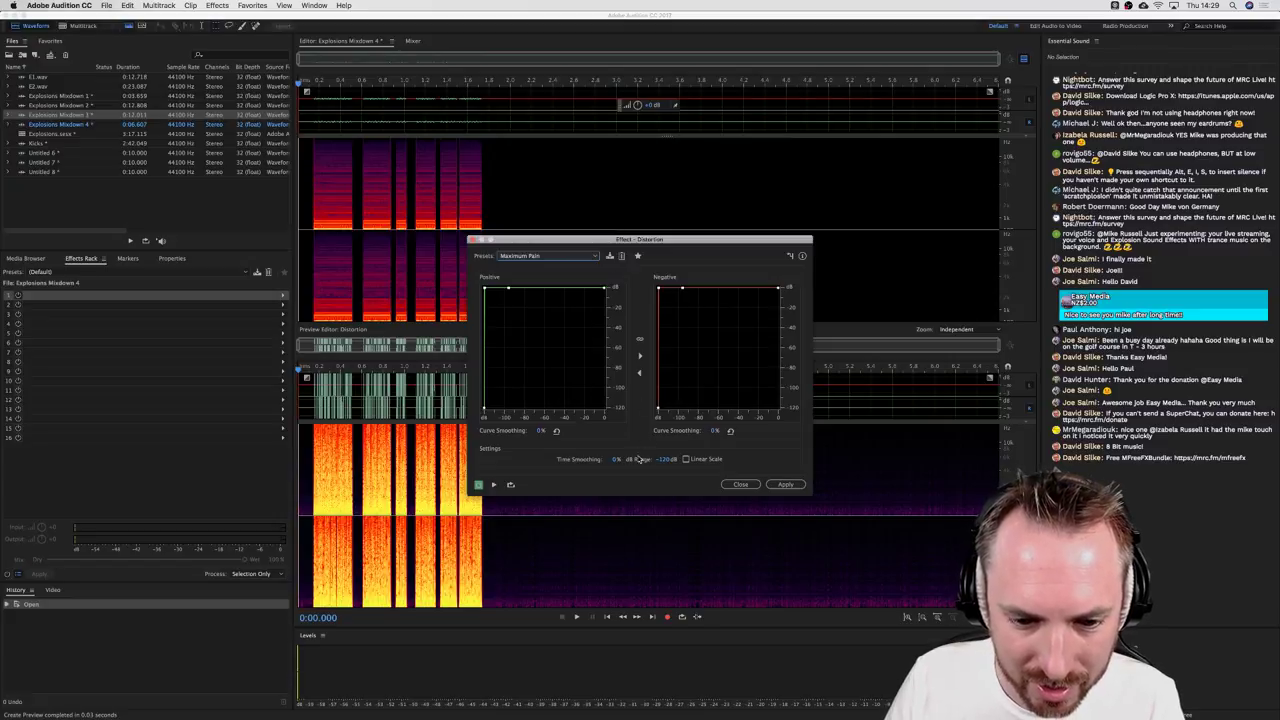
left_click_drag(615, 243, 688, 186)
left_click(858, 428)
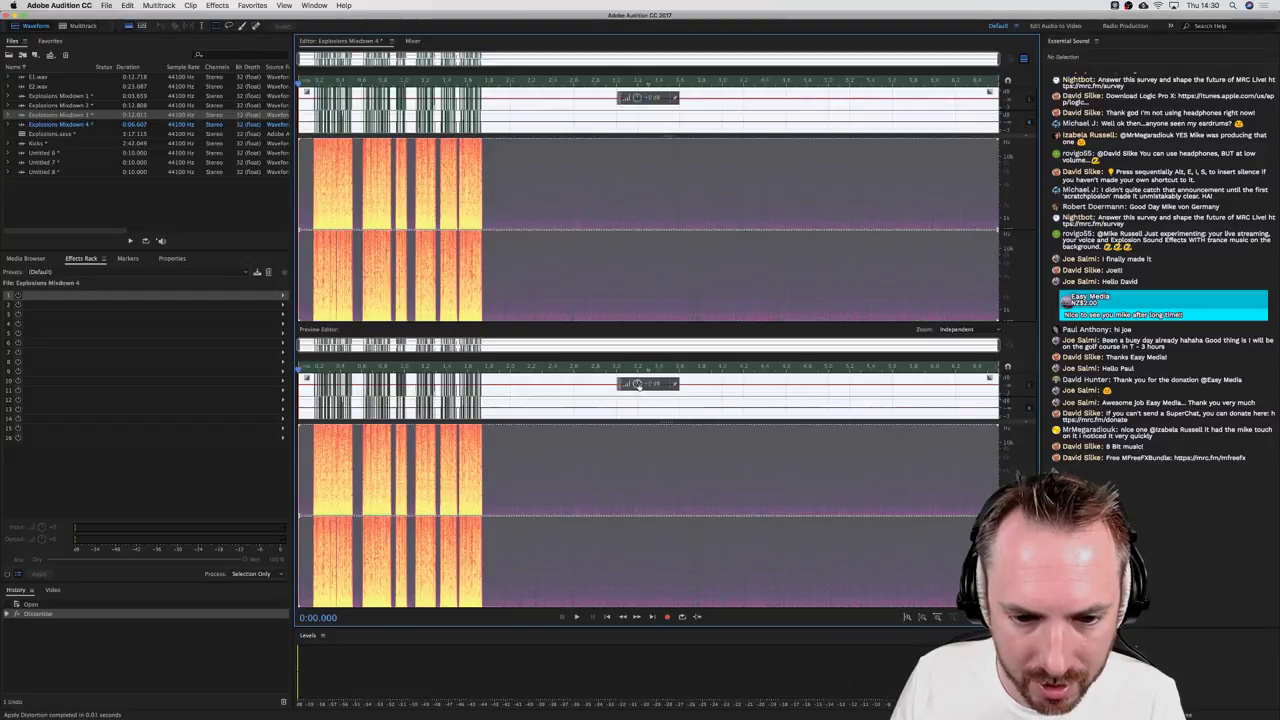
Step: Adjust the gain of the whole distorted file and preview the result
left_click_drag(637, 385, 640, 390)
key("space")
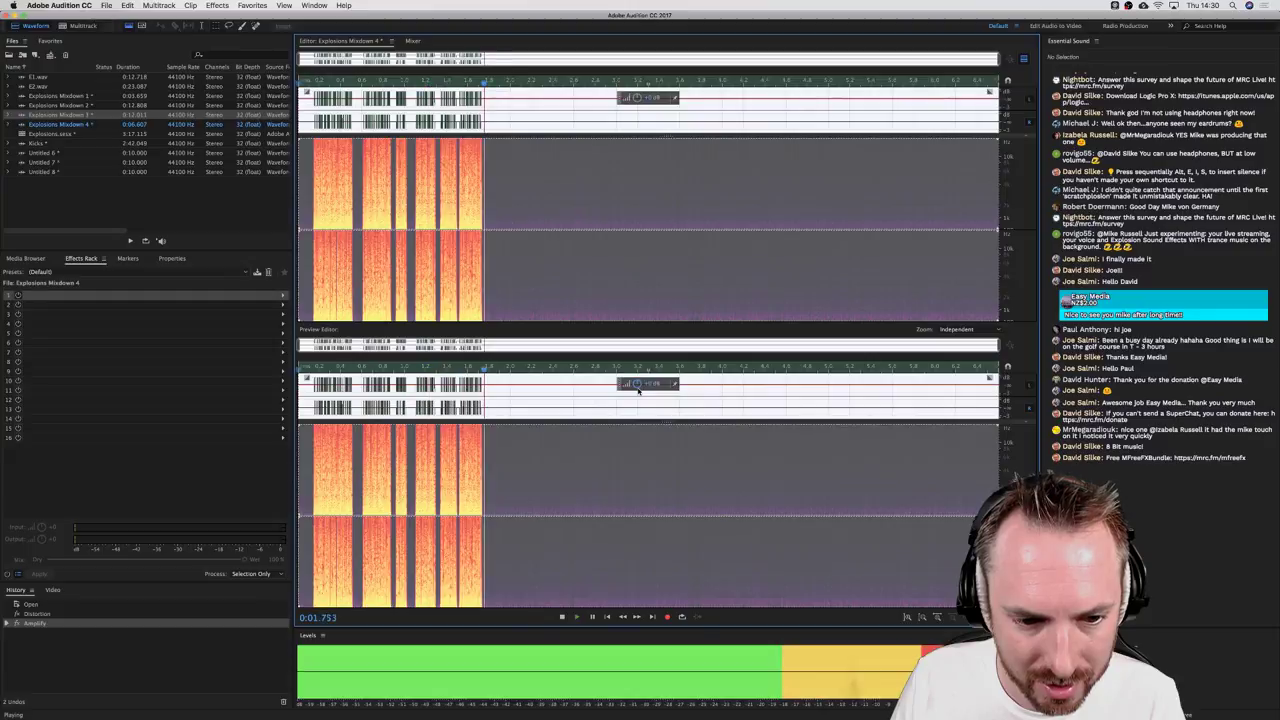
key("space")
Step: Preview the Waves H-Reverb Stereo effect with its default settings on the whole file and apply it
left_click(217, 5)
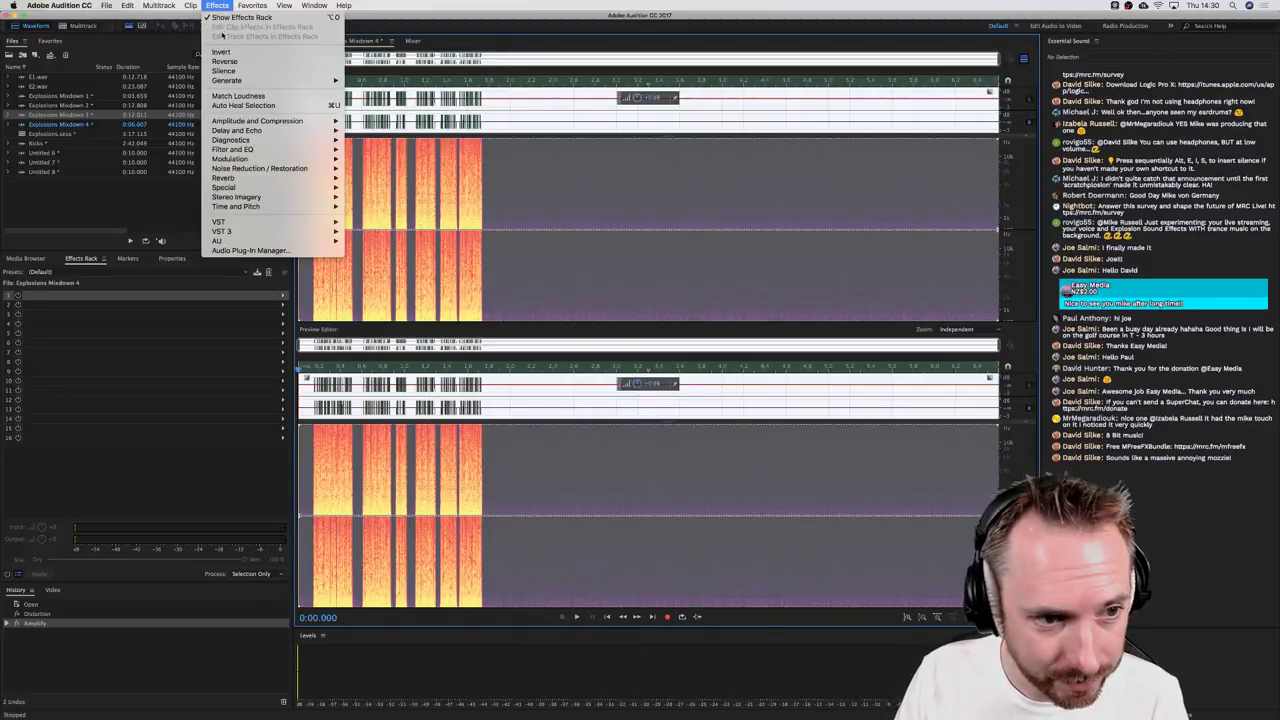
mouse_move(302, 178)
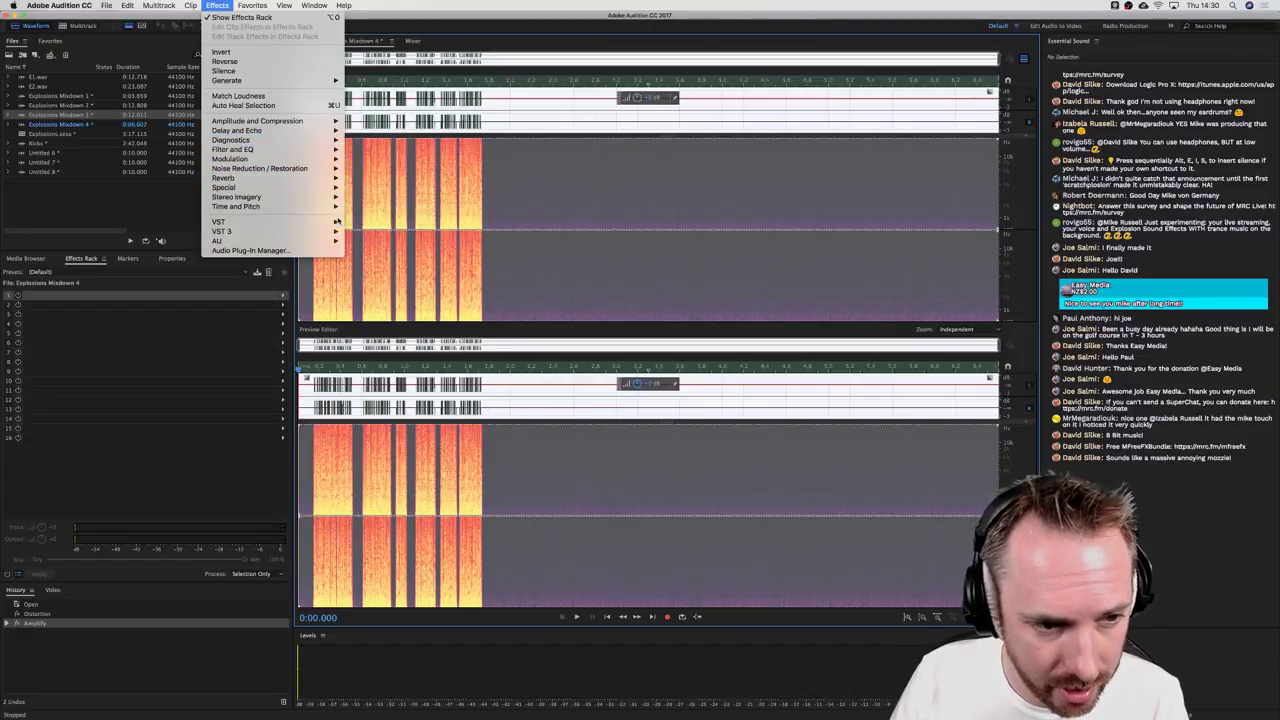
mouse_move(320, 241)
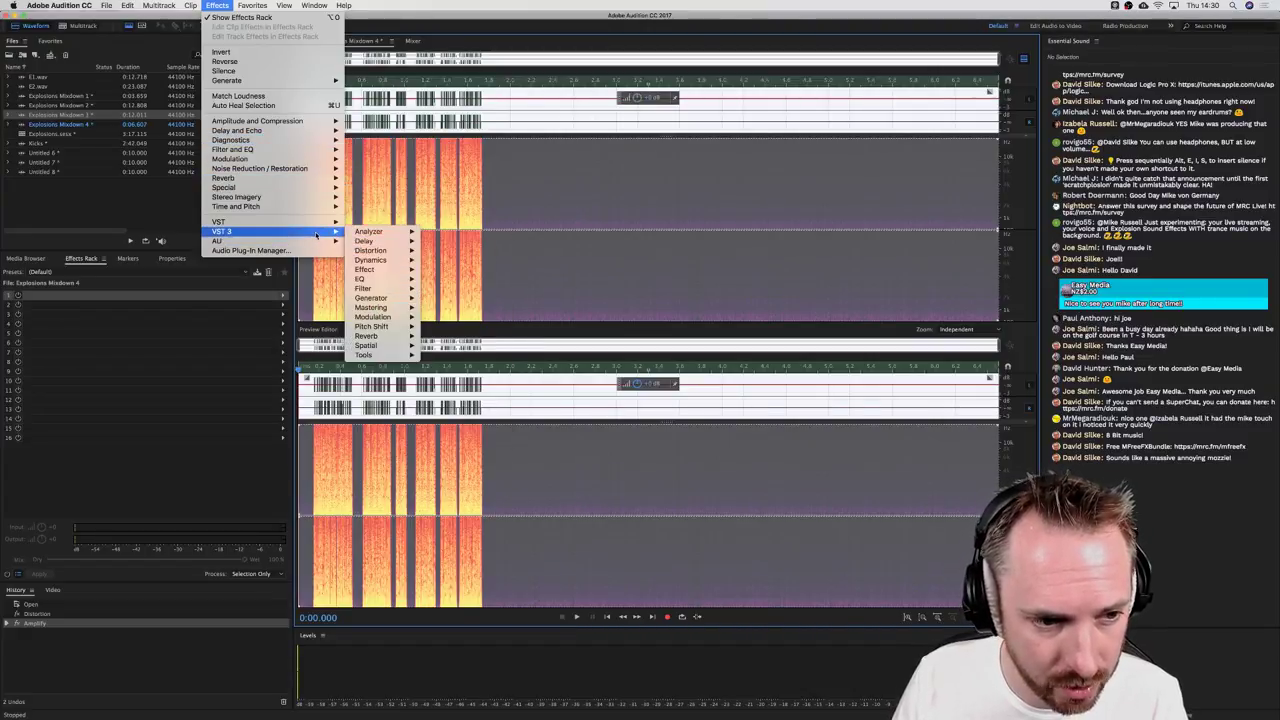
mouse_move(380, 336)
mouse_move(455, 343)
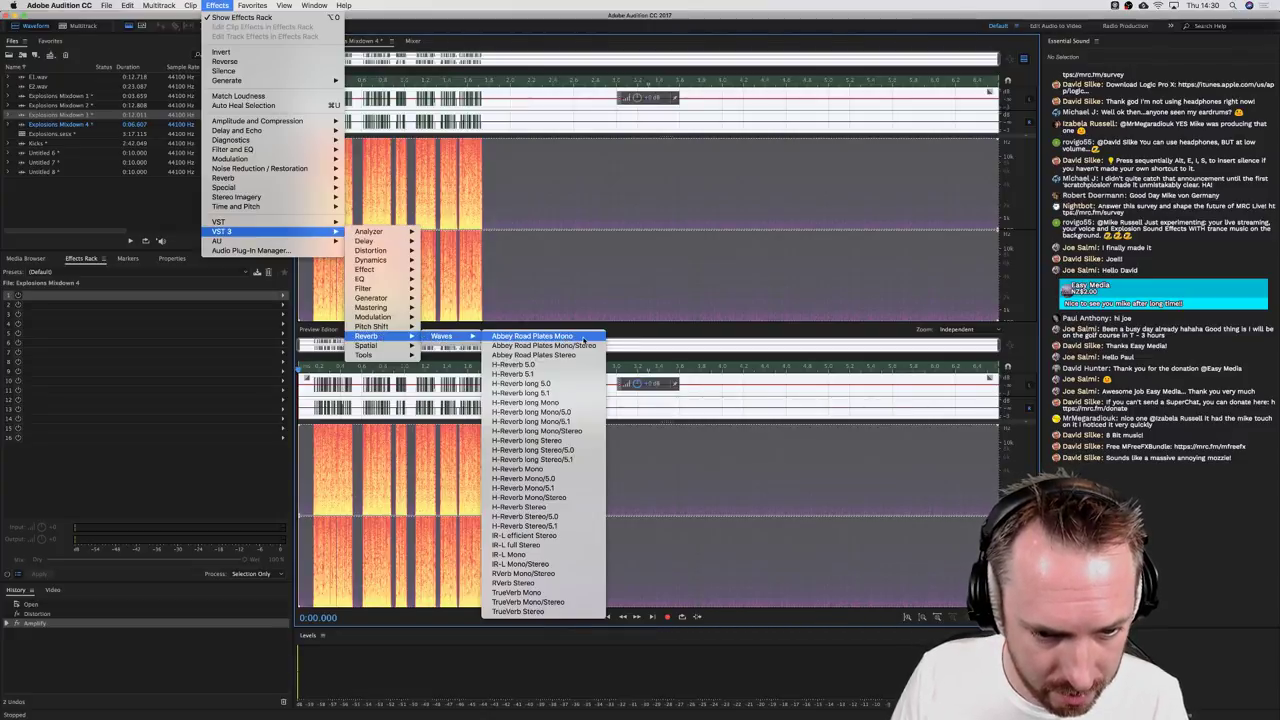
left_click(569, 508)
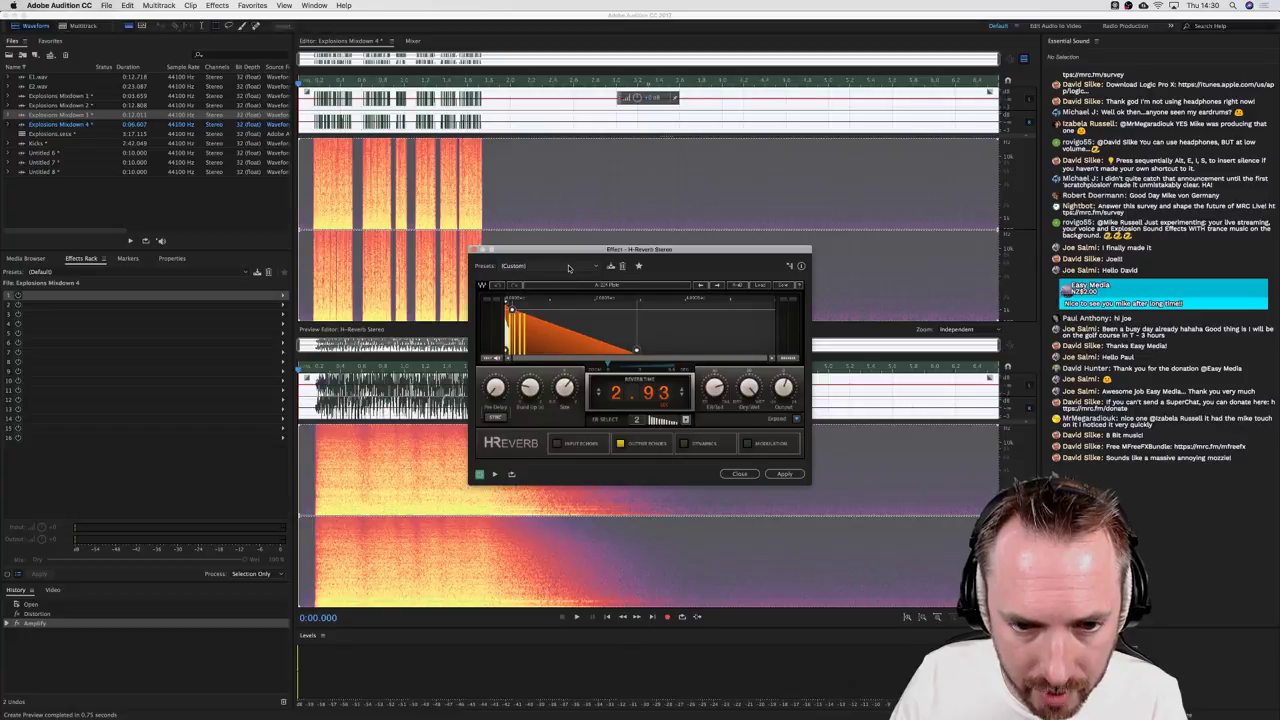
left_click(569, 267)
left_click(587, 262)
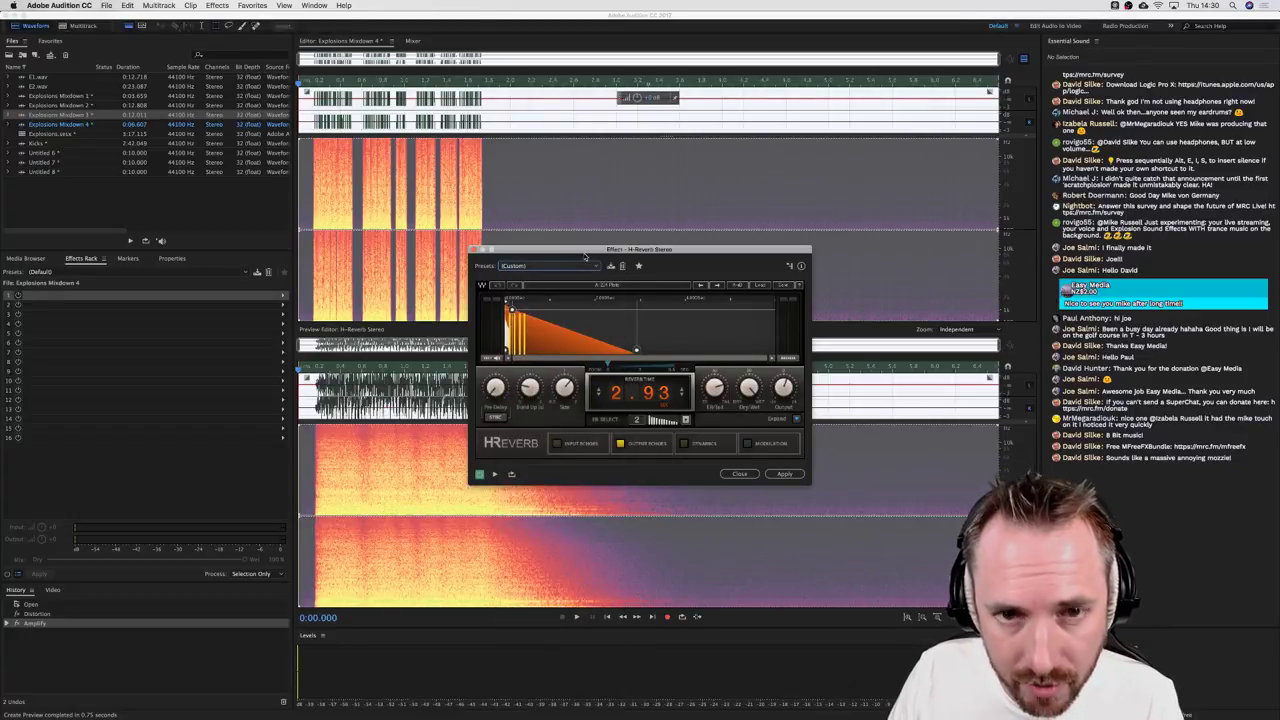
left_click(492, 44)
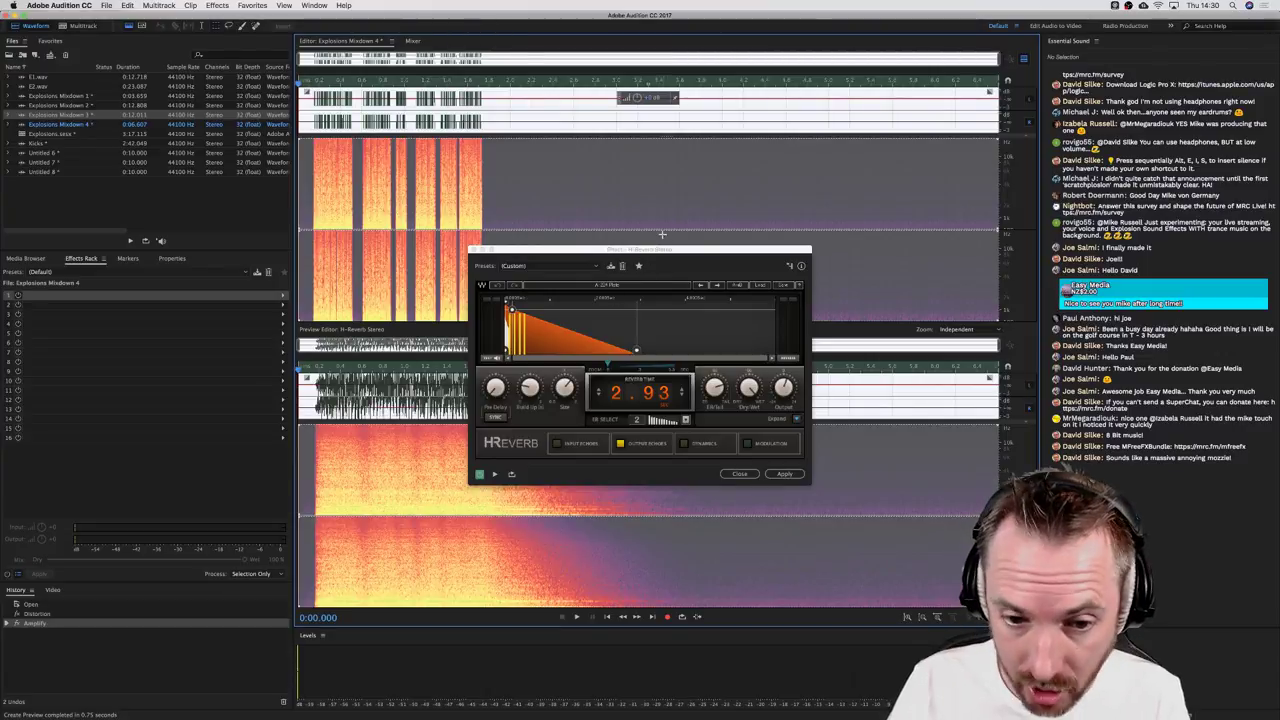
key("space")
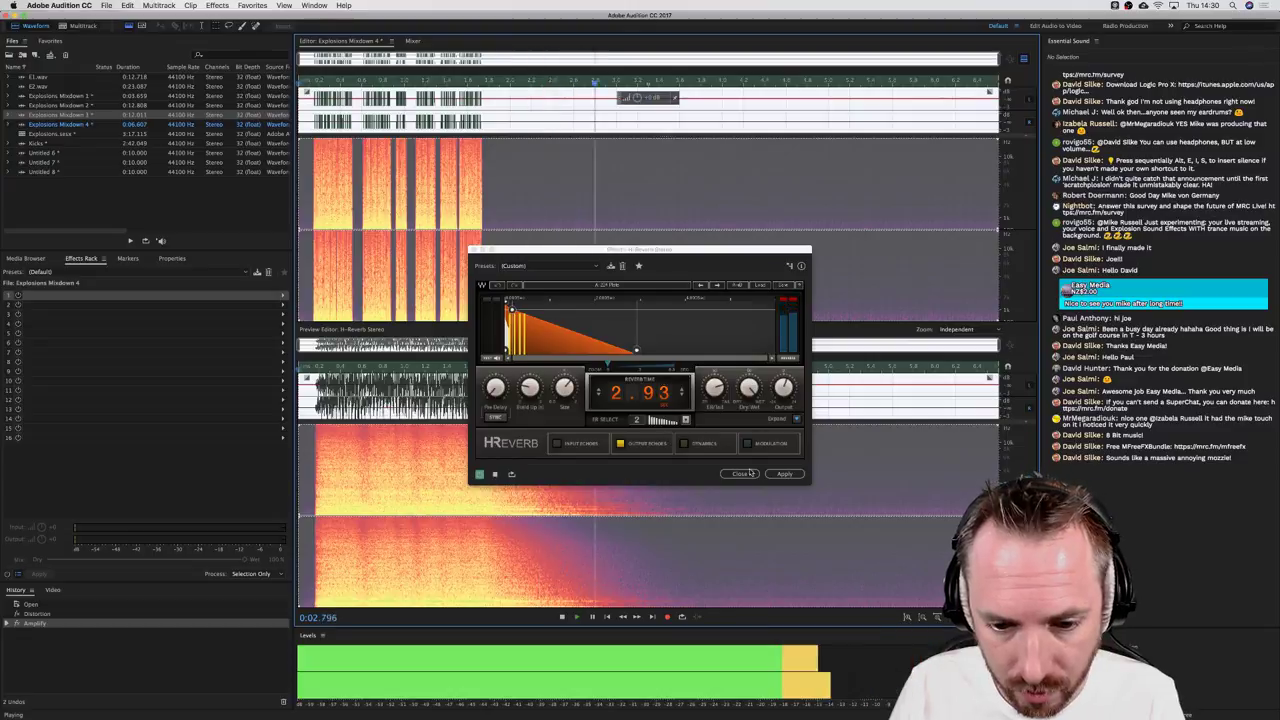
key("space")
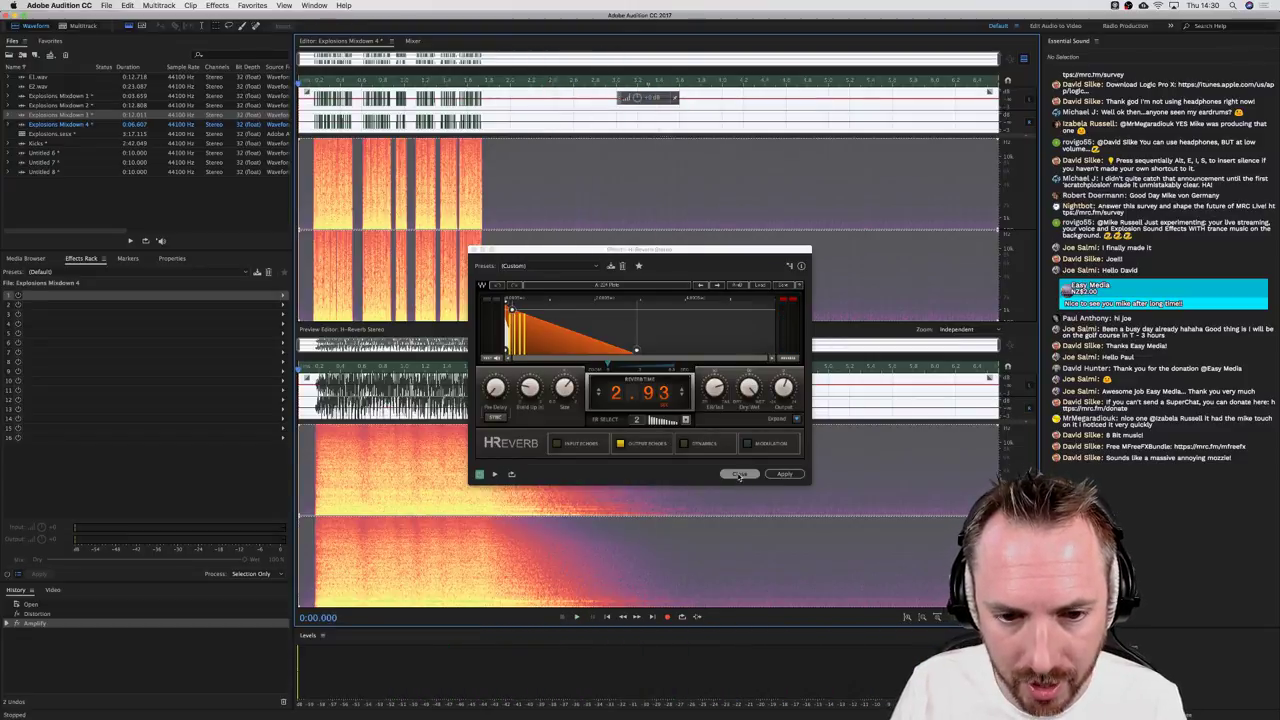
left_click(784, 474)
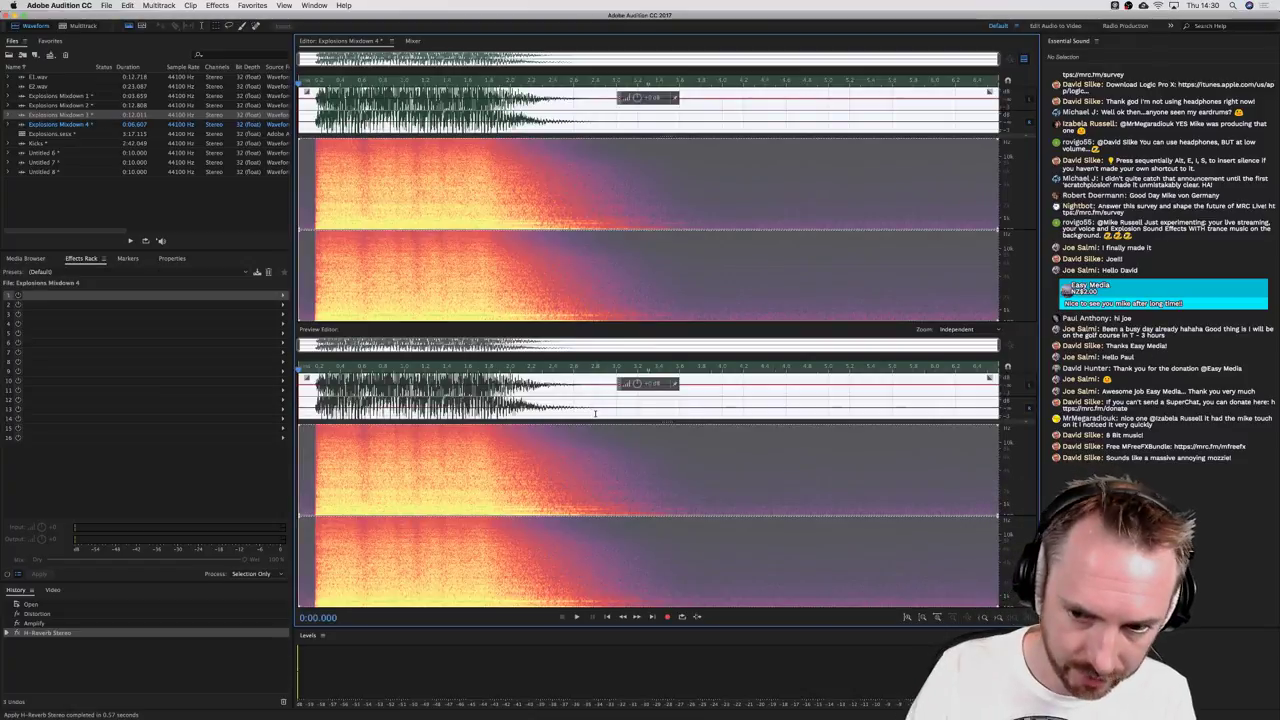
Step: Fade out the end of the reverberated sound and delete the short silence at its start
left_click_drag(988, 95, 670, 252)
key("Delete")
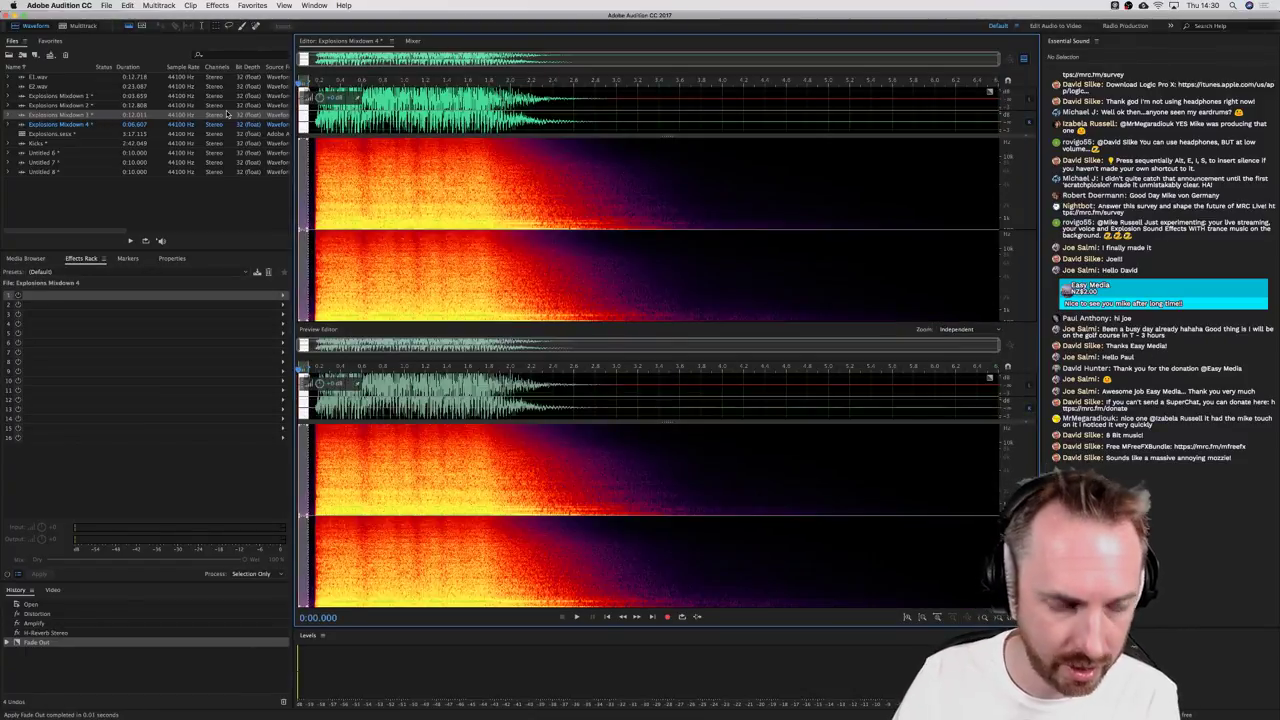
Step: Save the finished explosion as a new file named E3.wav
key("super+shift+s")
type("E3")
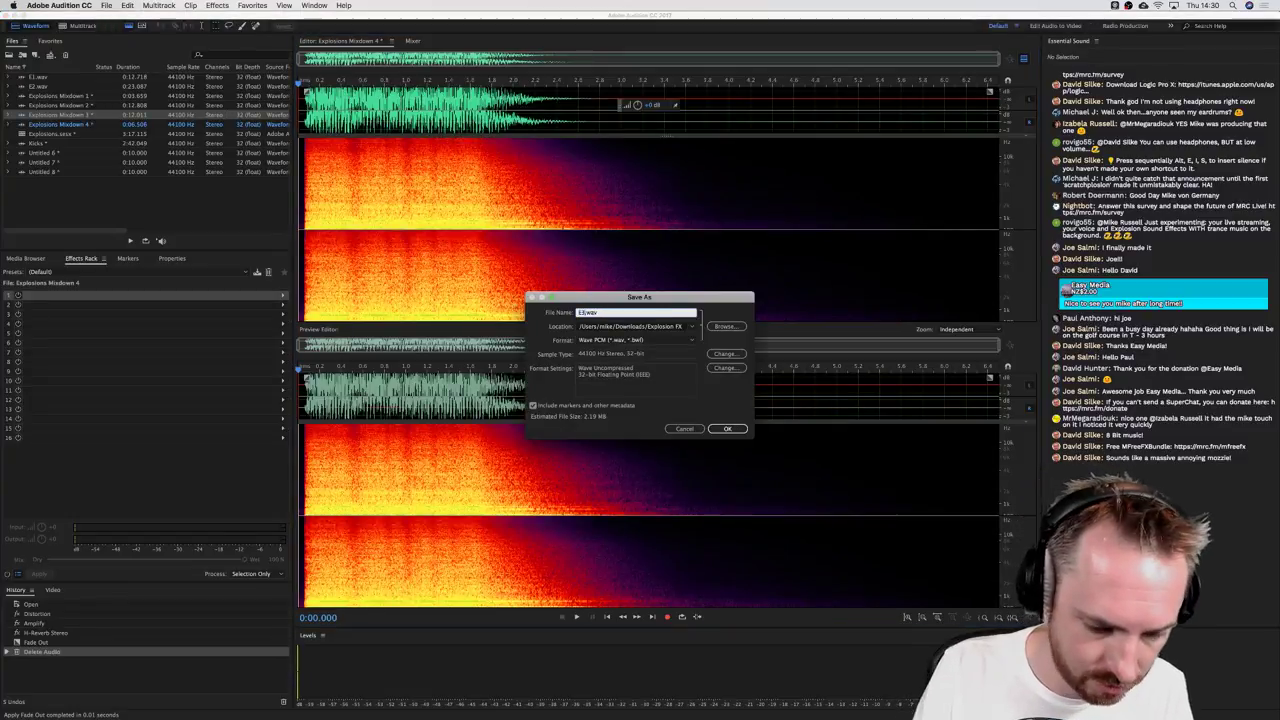
key("Return")
Step: Undo the silence deletion, the fade-out and the H-Reverb on the sound
key("super+z")
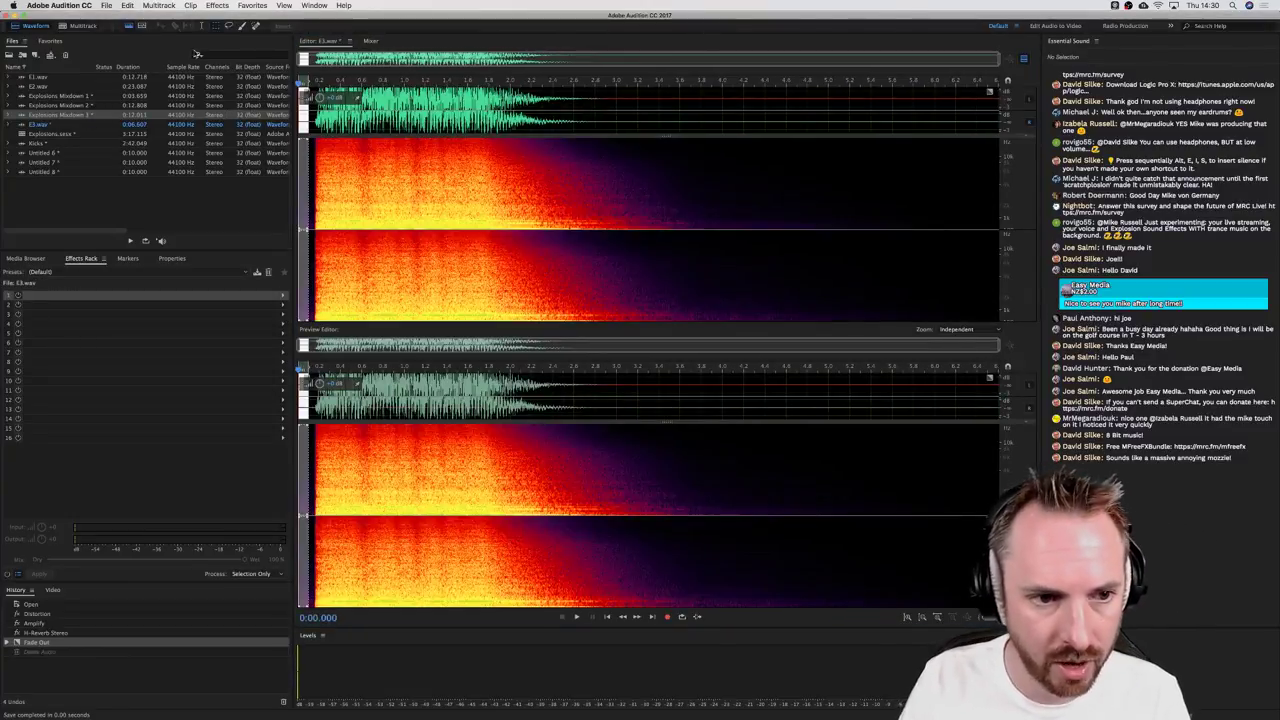
key("space")
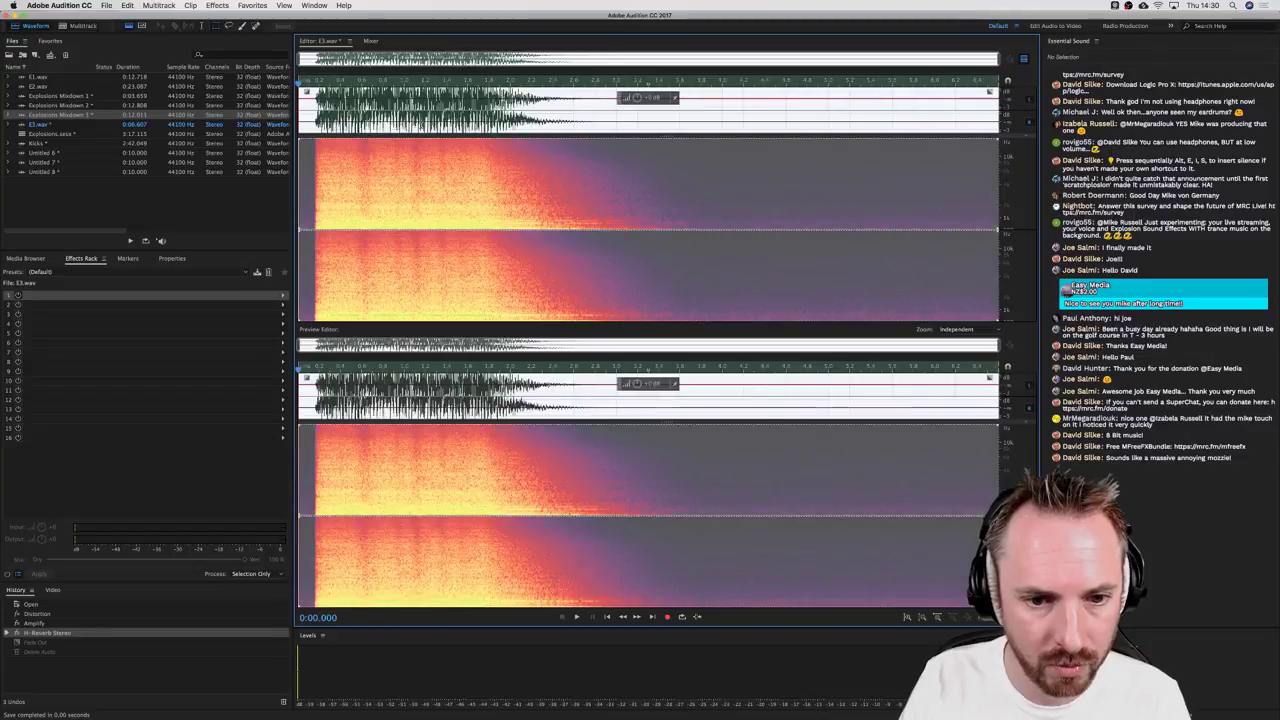
key("super+z")
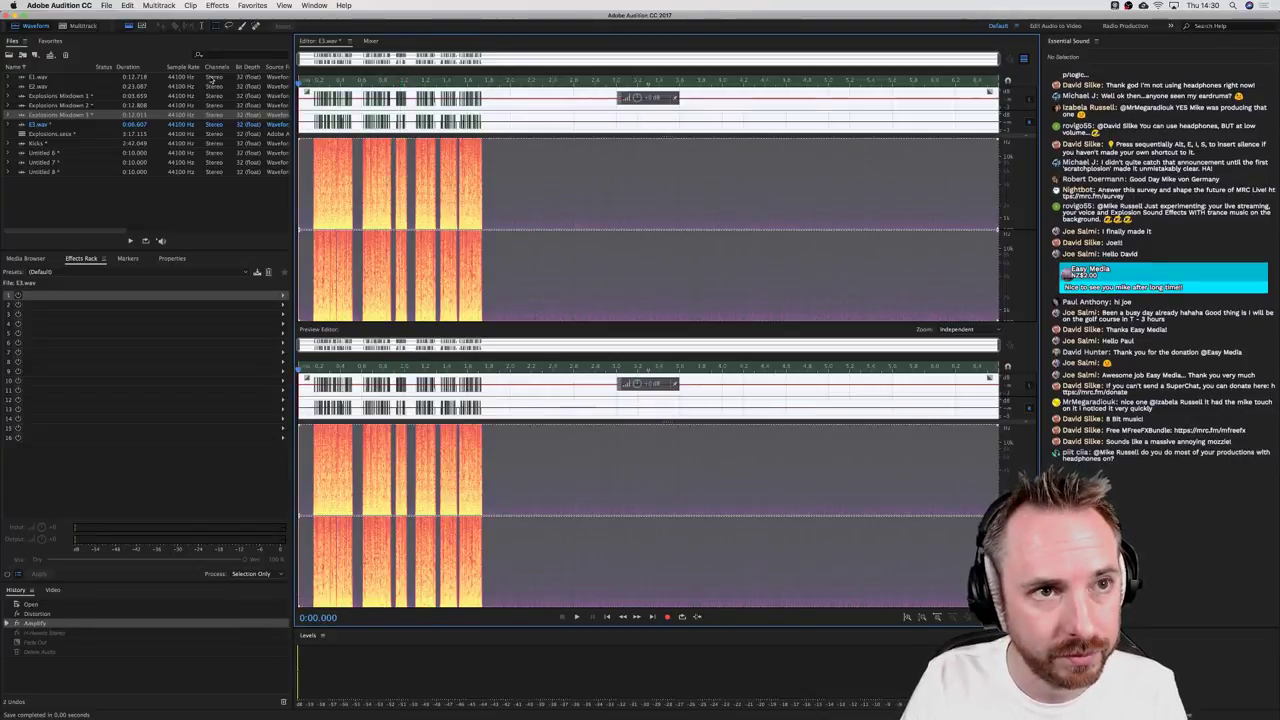
Step: Open the Waves RVerb Stereo effect for the dry distorted stutters and preview its default preset
left_click(217, 6)
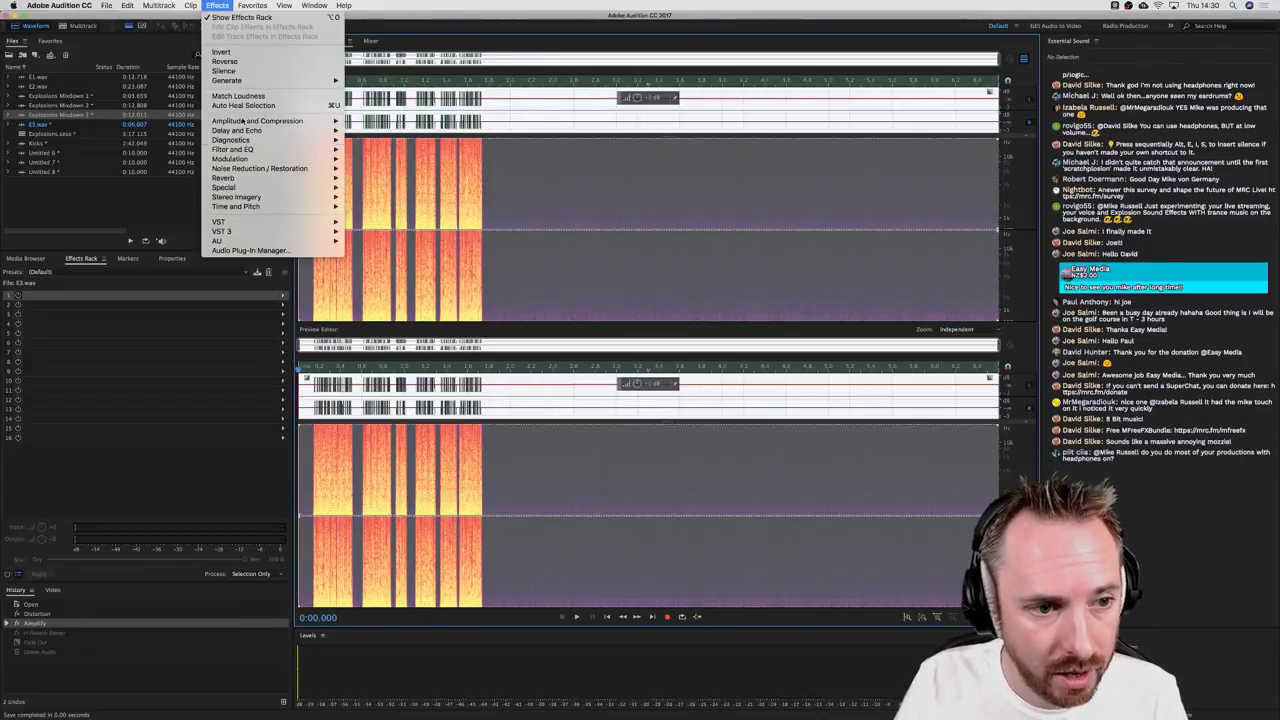
mouse_move(320, 231)
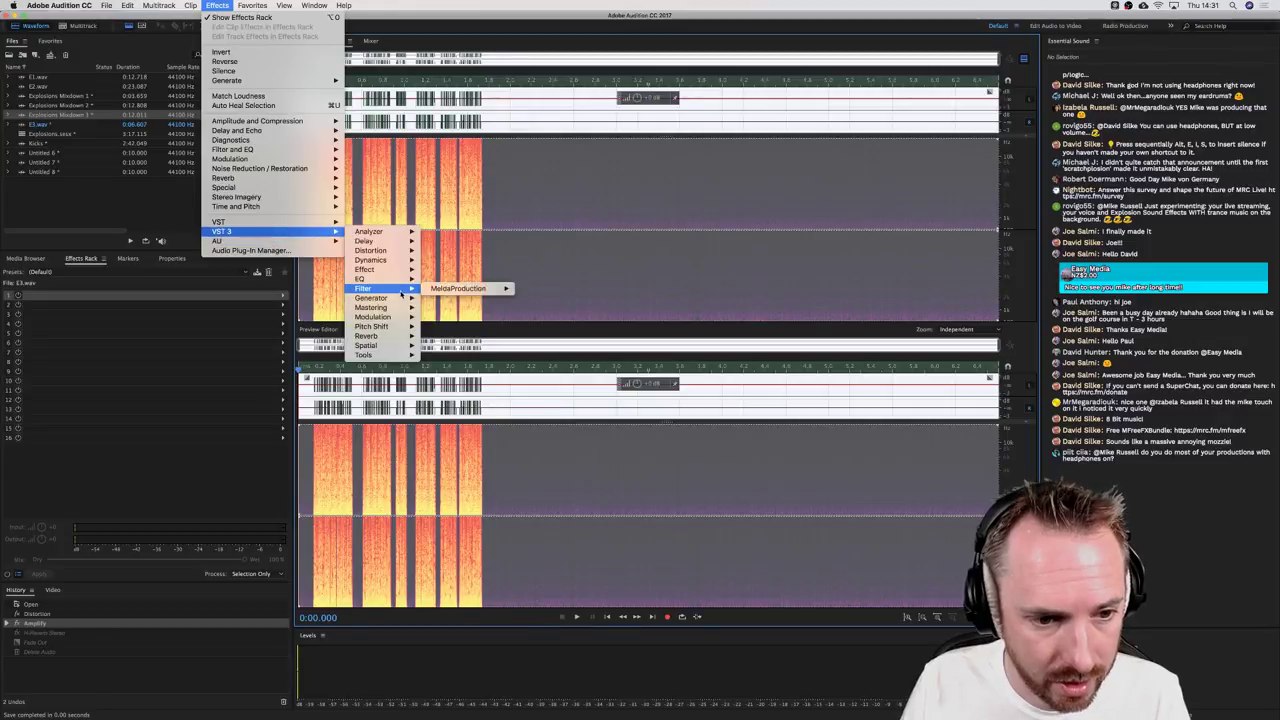
mouse_move(380, 336)
mouse_move(453, 339)
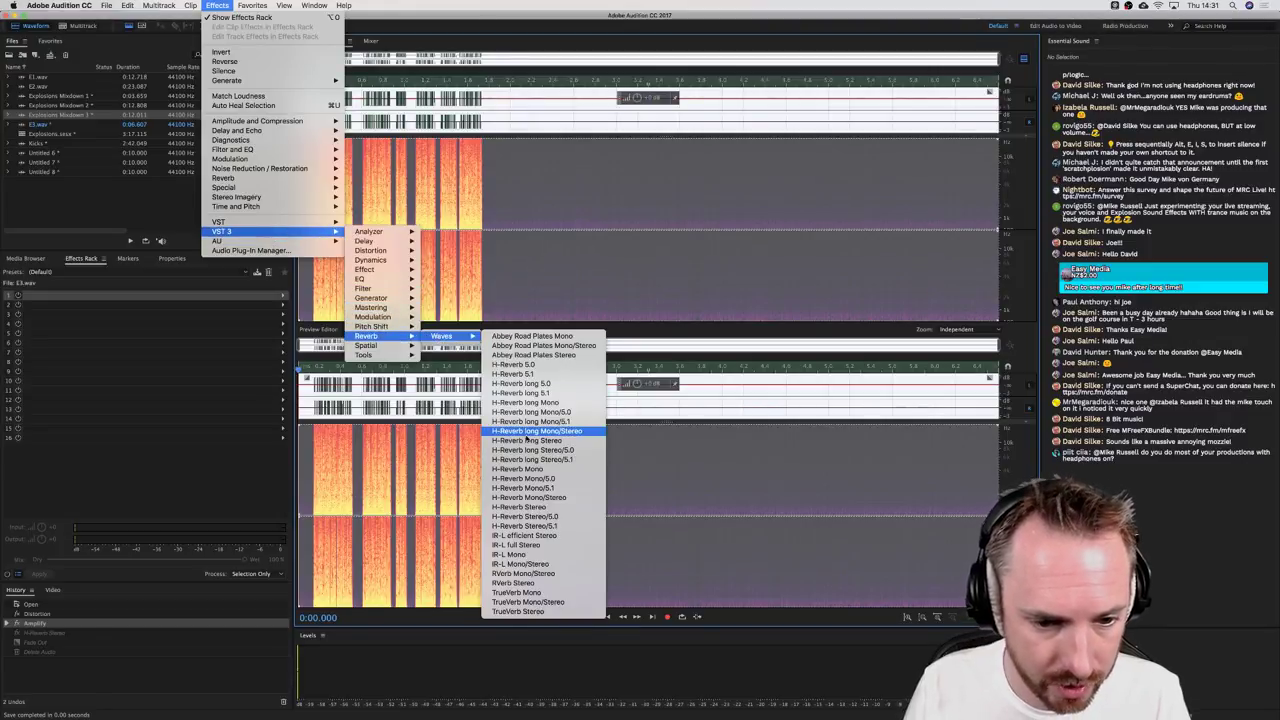
left_click(515, 583)
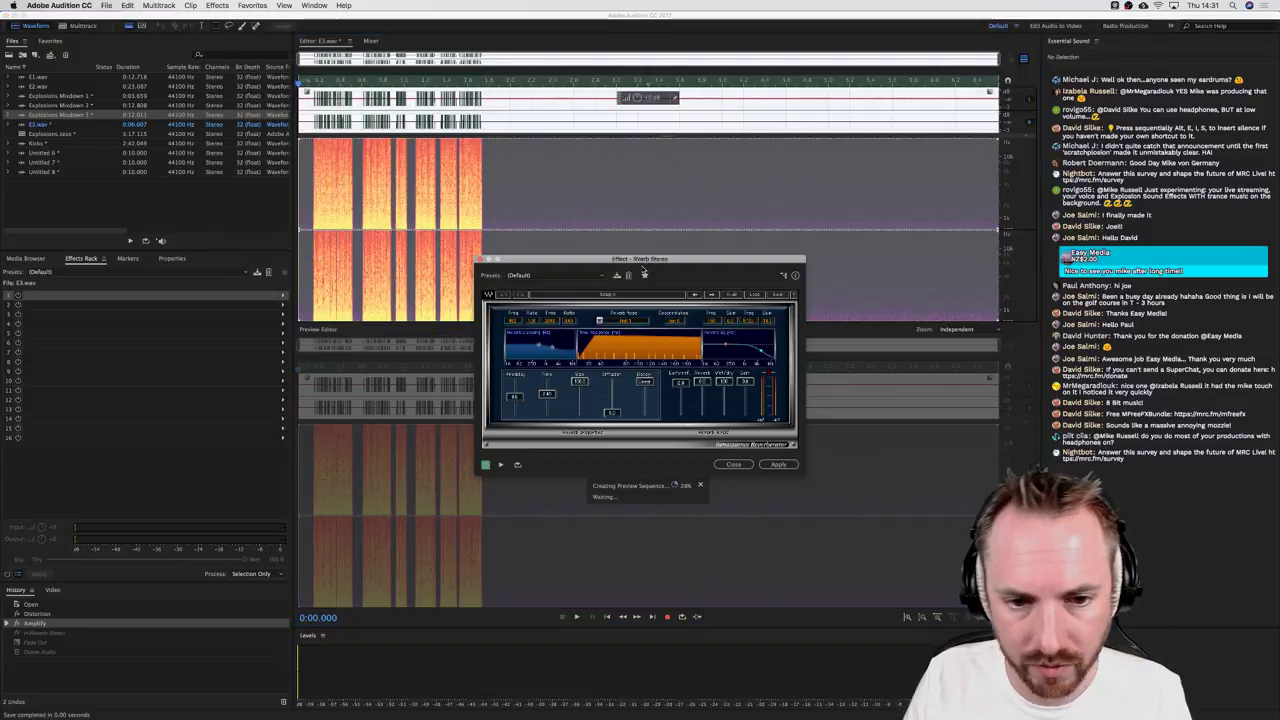
key("space")
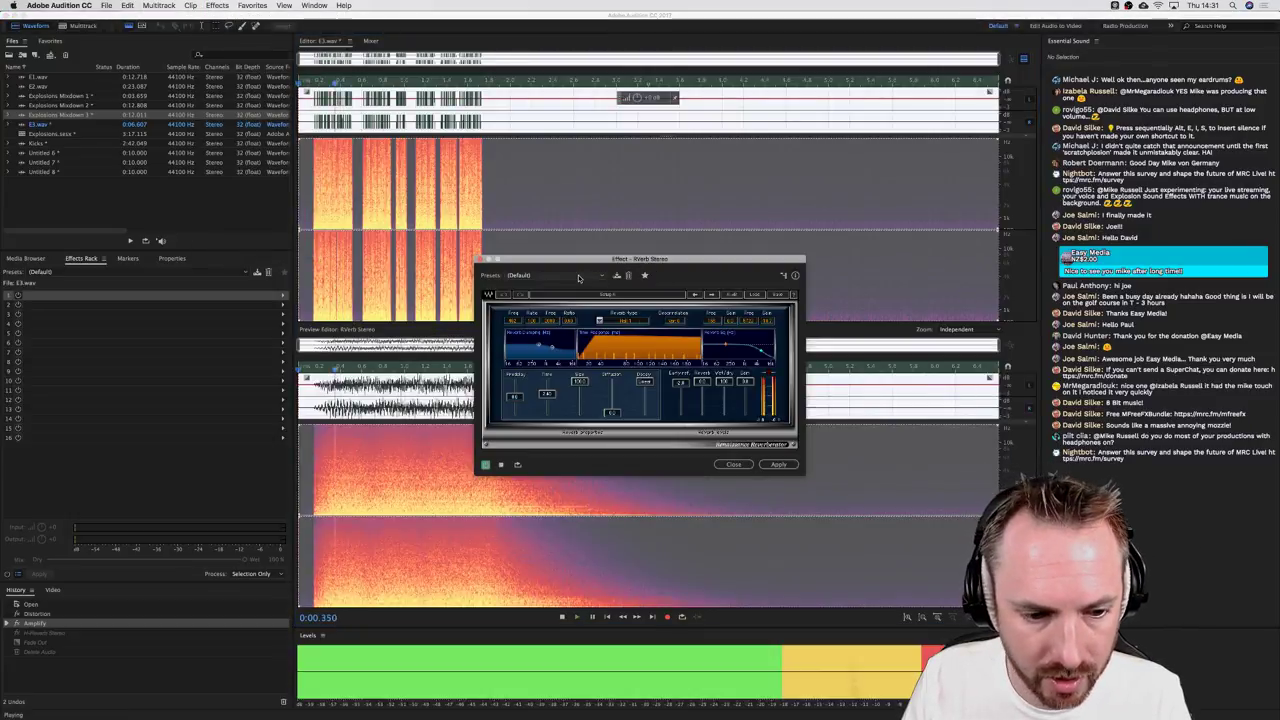
key("space")
key("space")
left_click(458, 113)
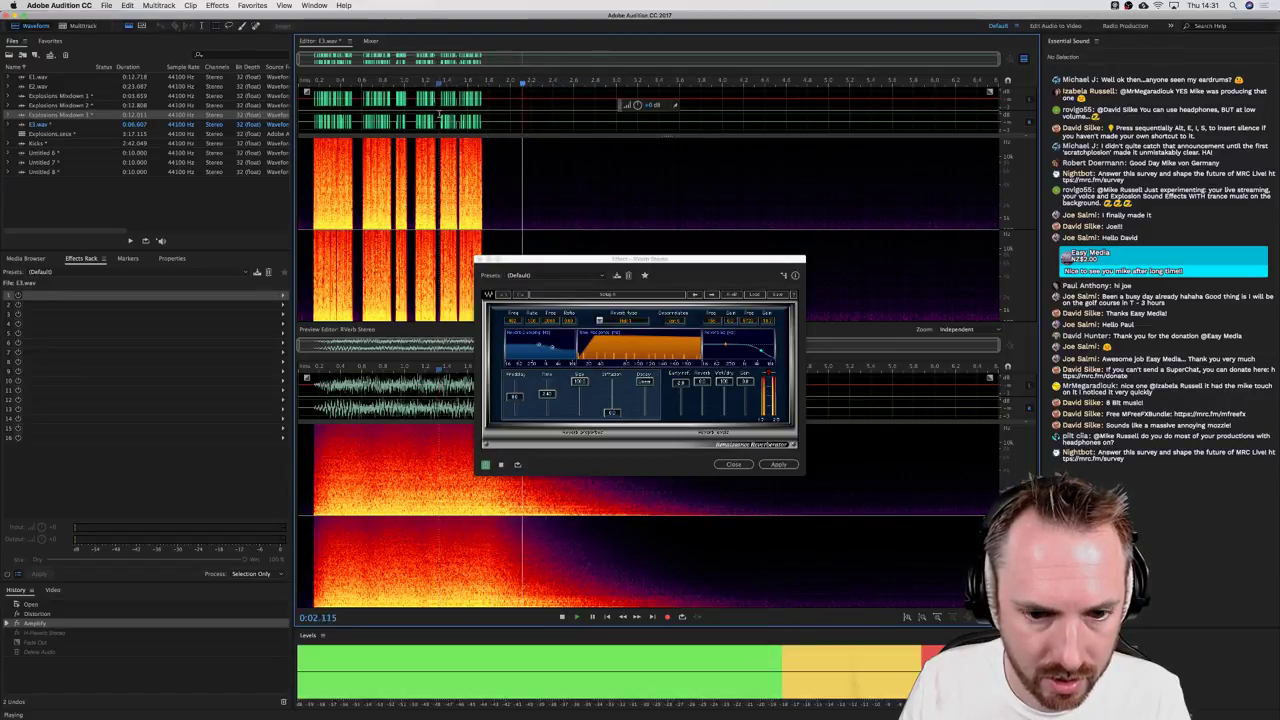
key("space")
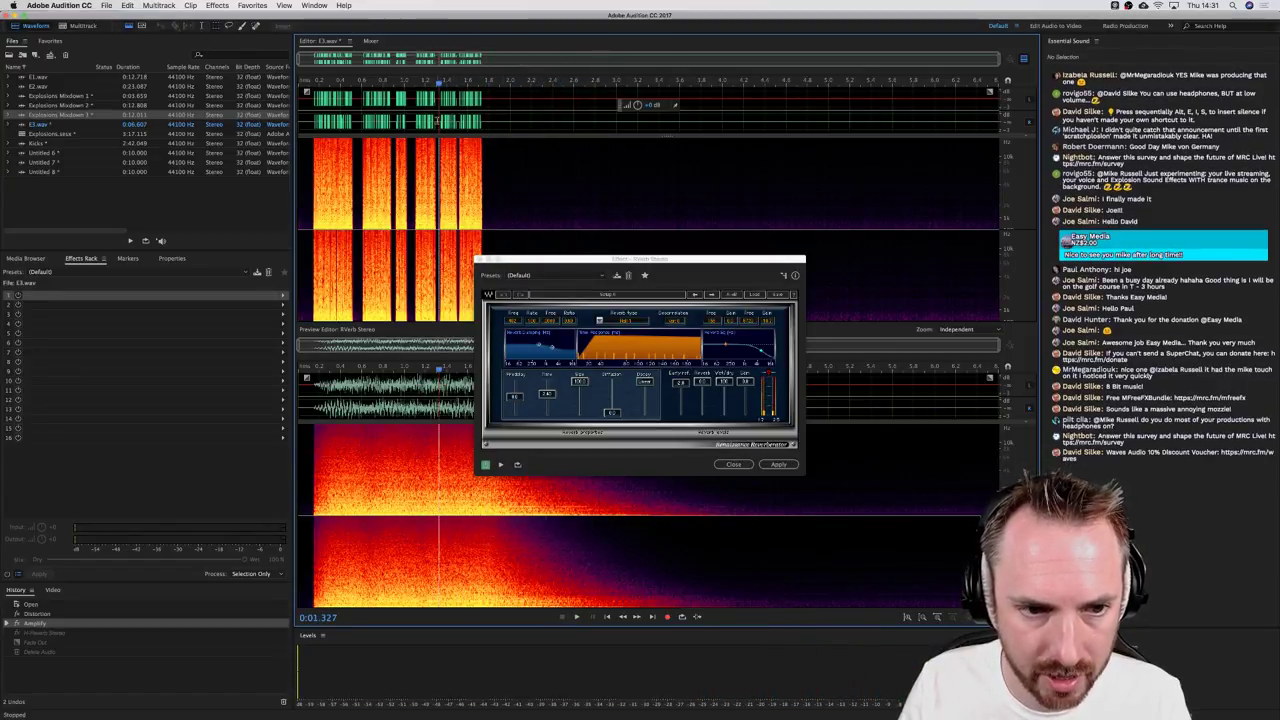
Step: Select the audio from 0:01.314 to the end and audition the 10000 seat cavern and Abyss reverb presets on it
left_click_drag(437, 122, 1011, 135)
left_click_drag(608, 120, 1000, 120)
left_click(540, 275)
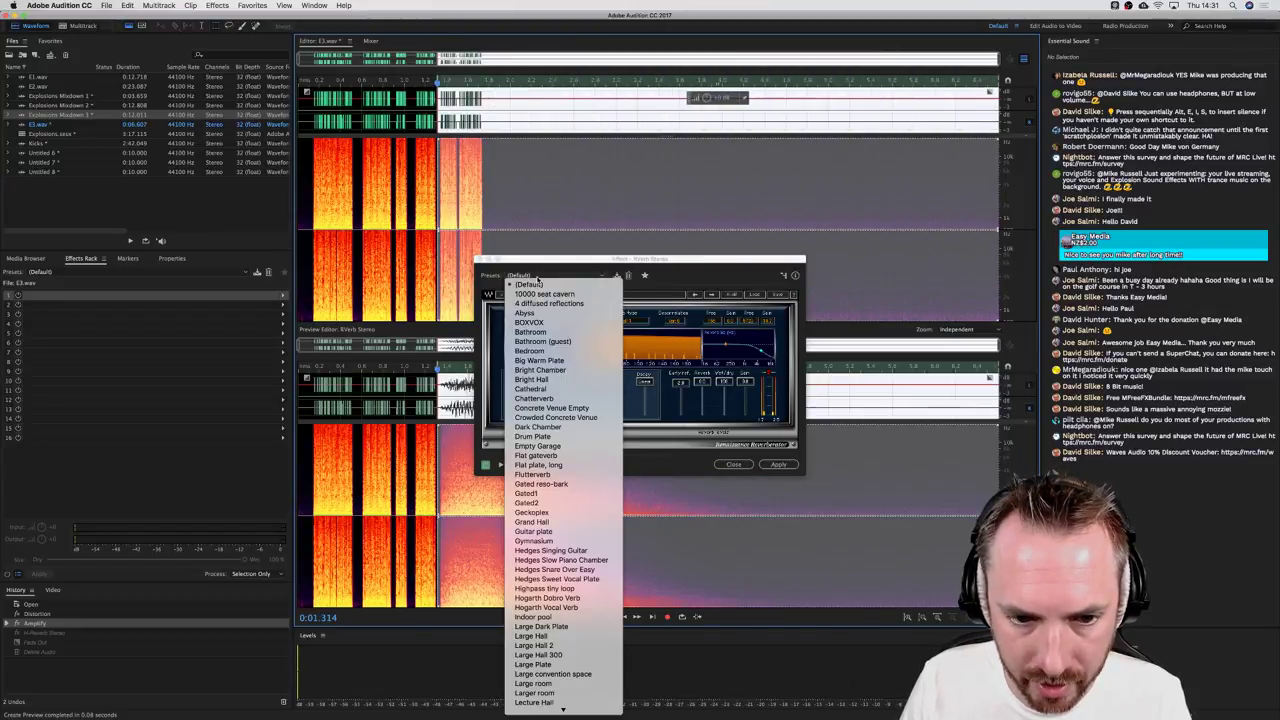
left_click(540, 294)
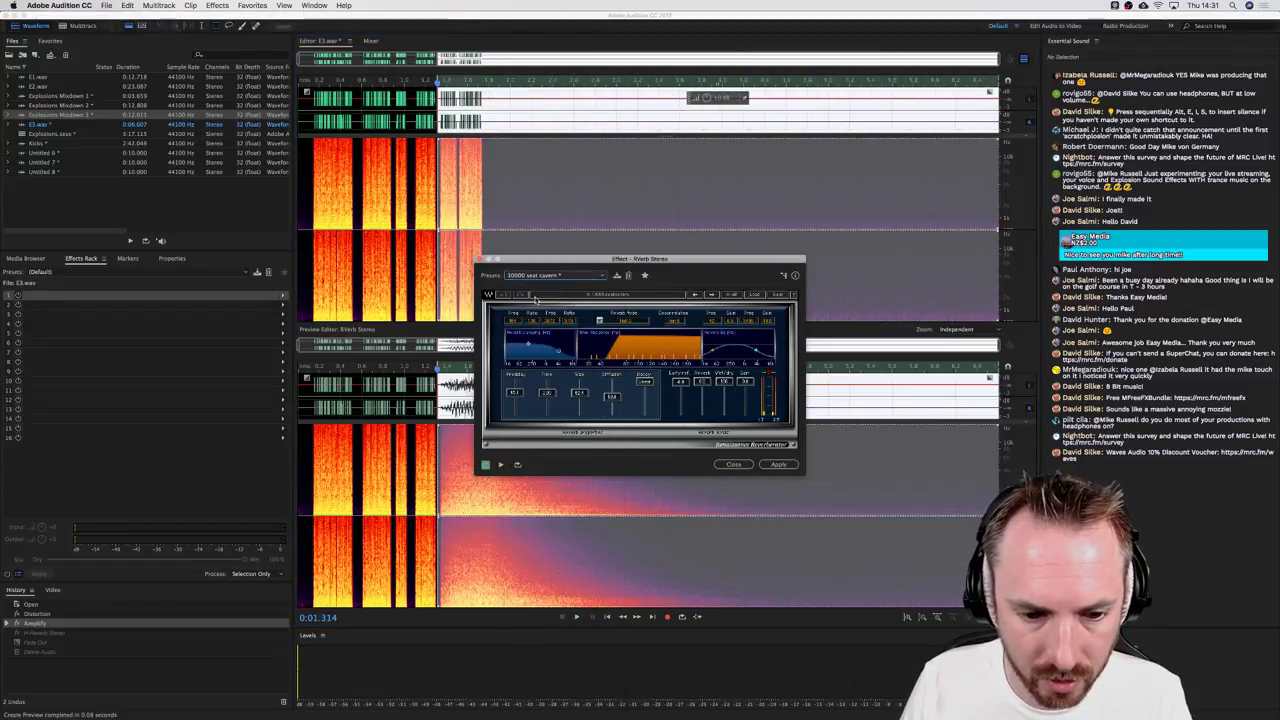
key("space")
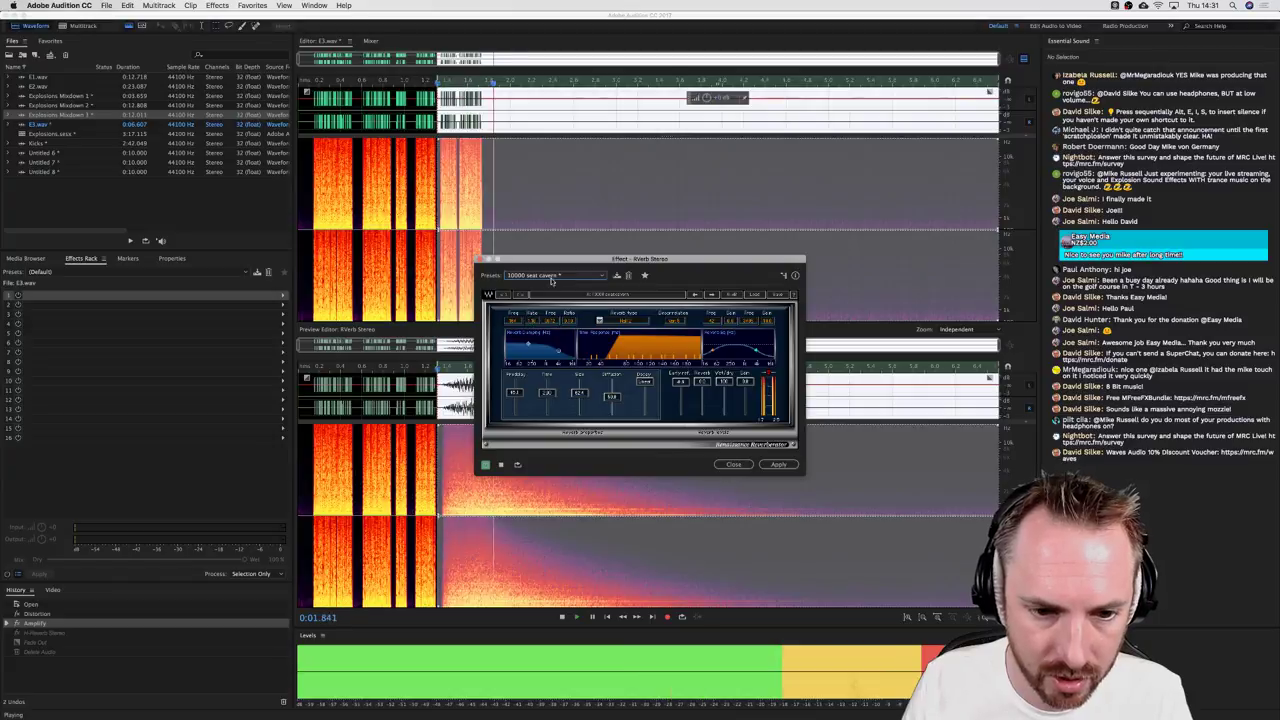
left_click(550, 277)
left_click(540, 316)
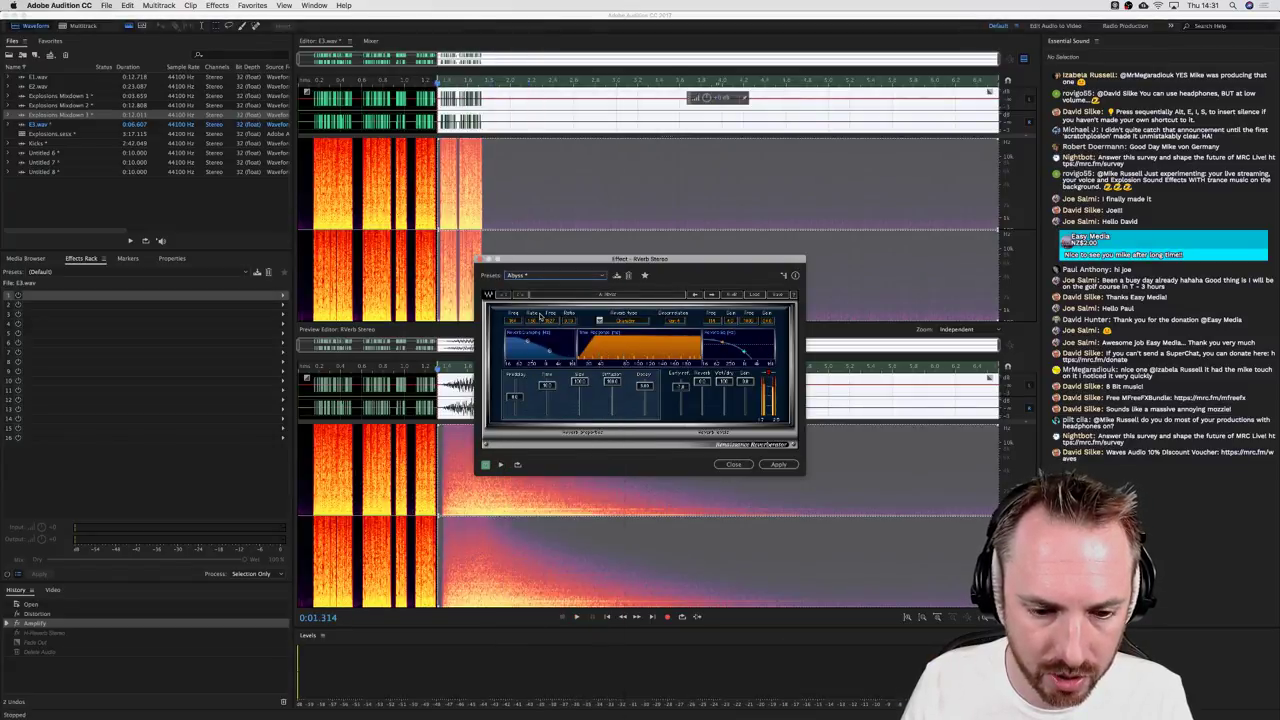
key("space")
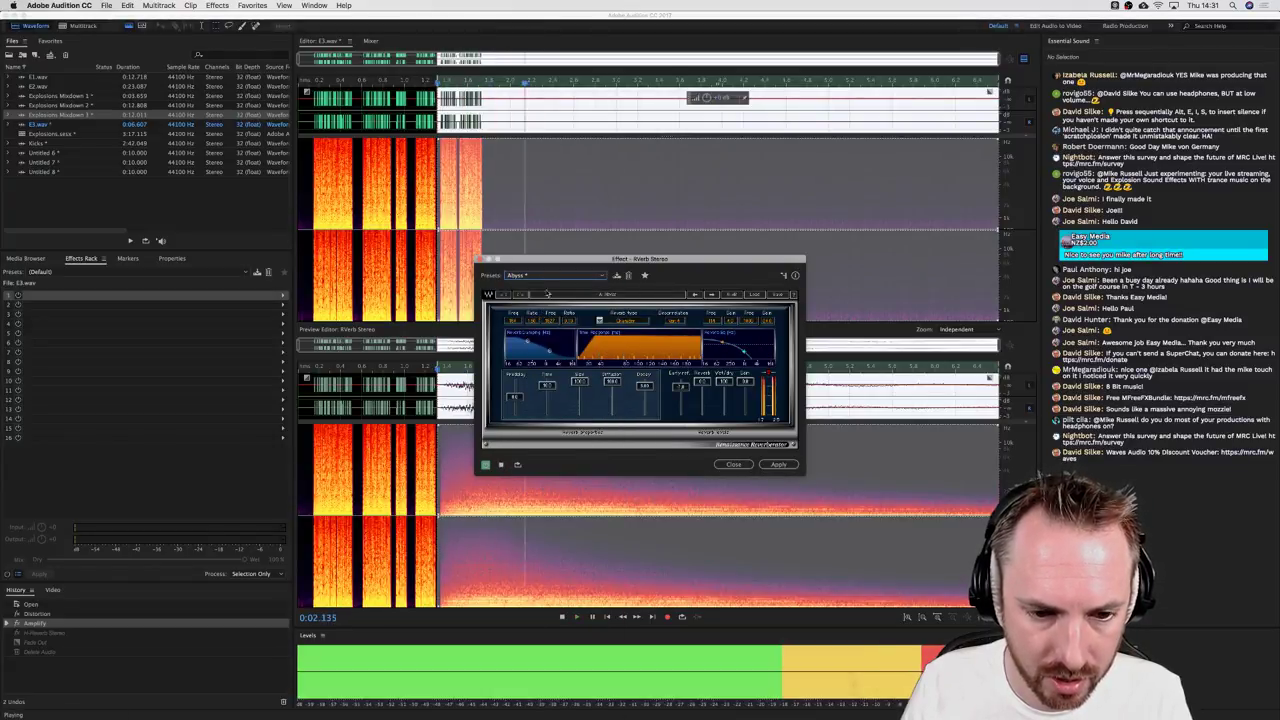
Step: Choose the Chatterverb preset, preview it and apply RVerb Stereo to the selected ending
left_click(545, 276)
left_click(546, 399)
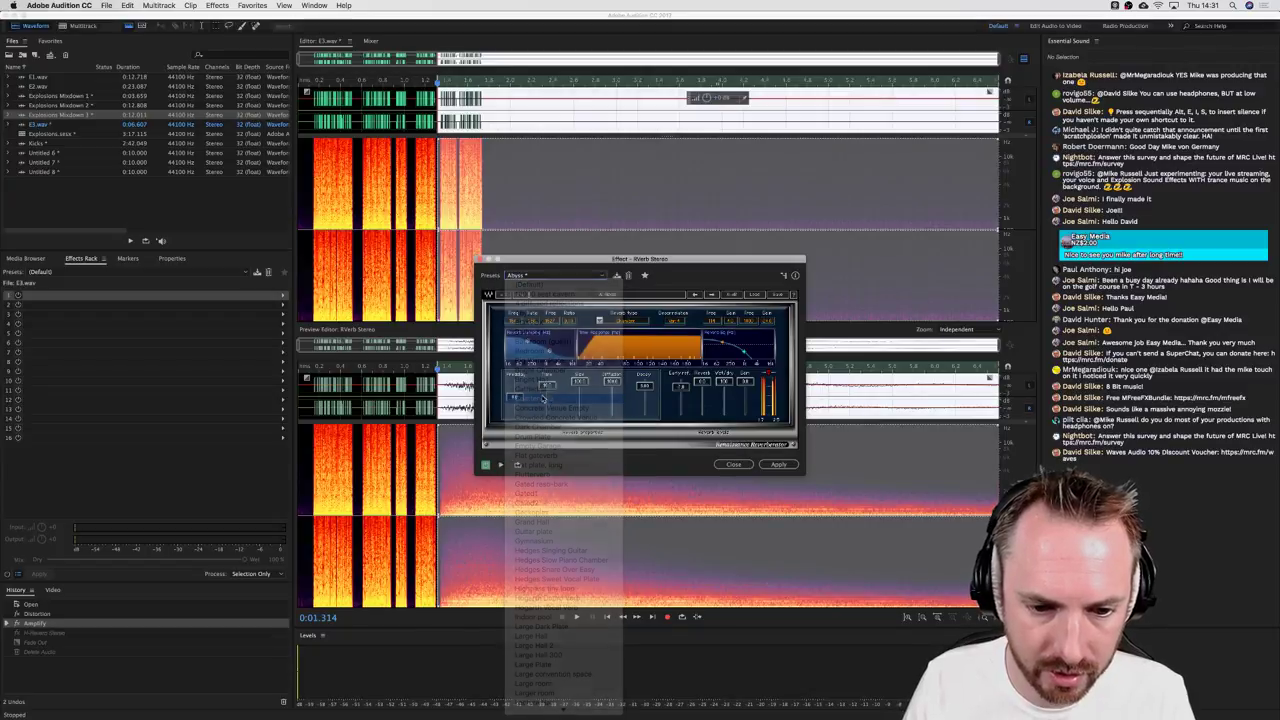
key("space")
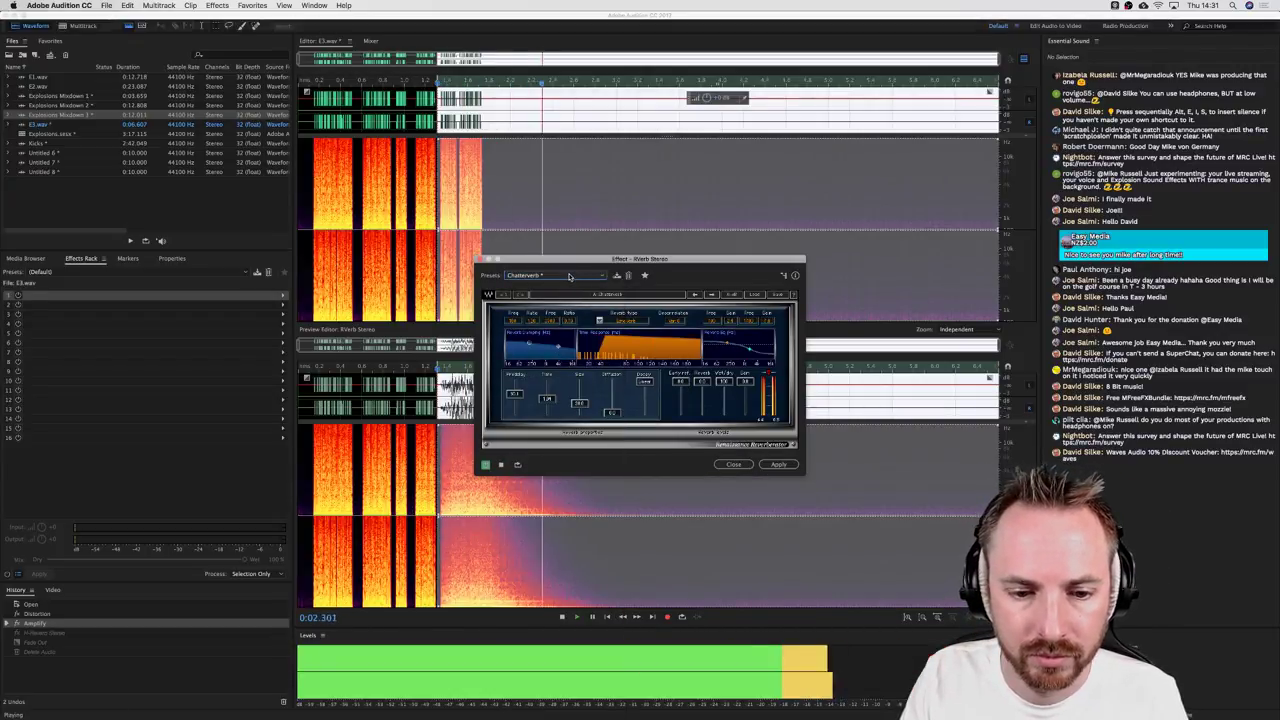
key("space")
left_click(762, 466)
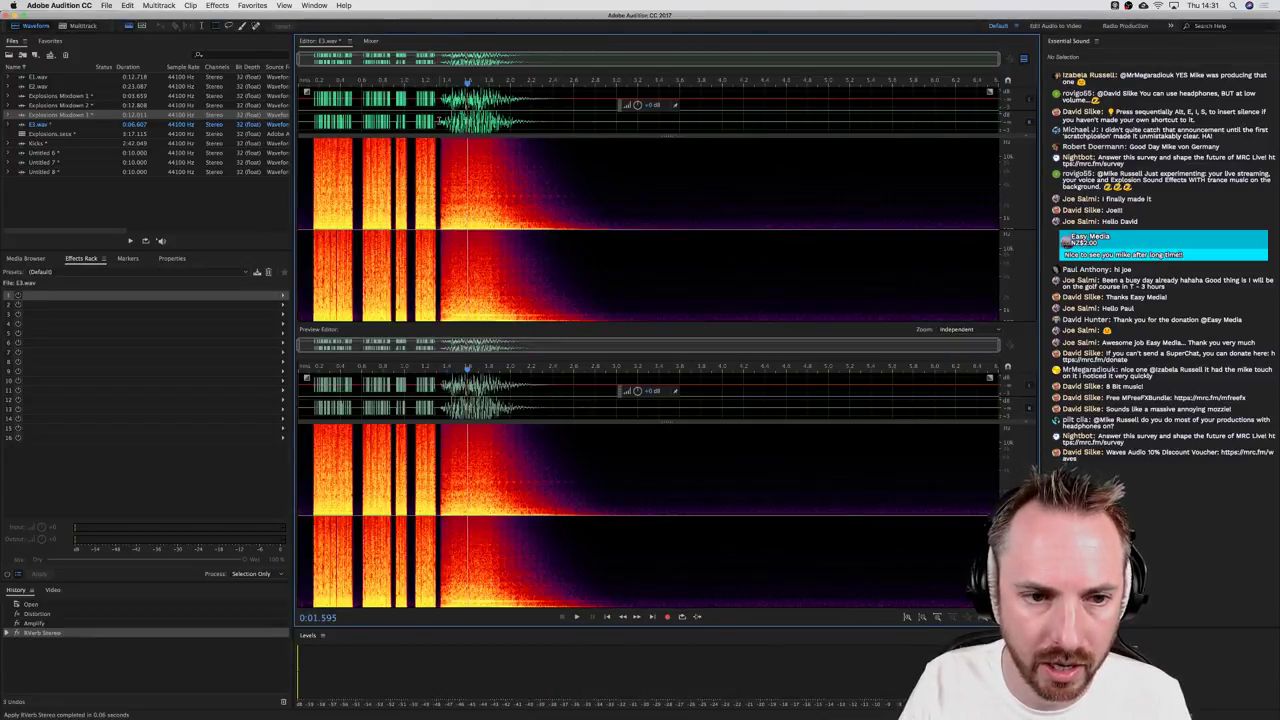
Step: Select the Chatterverb tail from about 0:01.3 to 0:04.6 and save the selection as E4.wav
left_click_drag(440, 110, 681, 128)
key("super+alt+s")
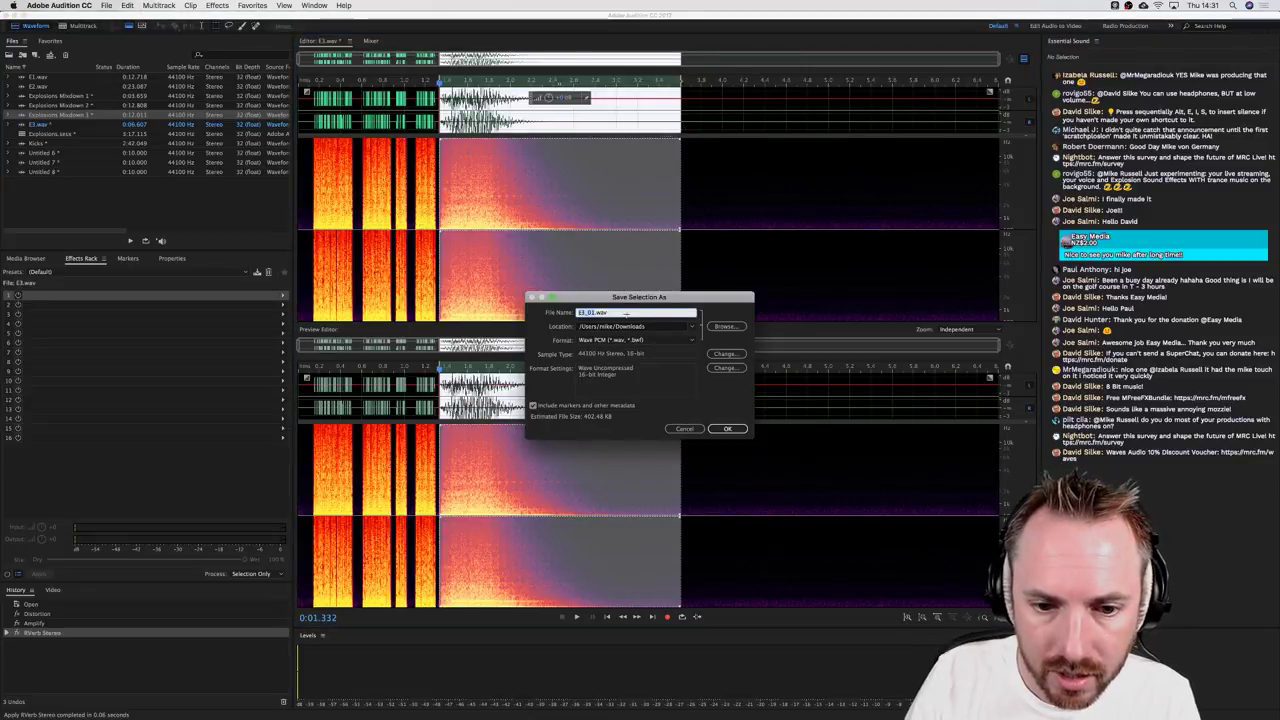
key("Return")
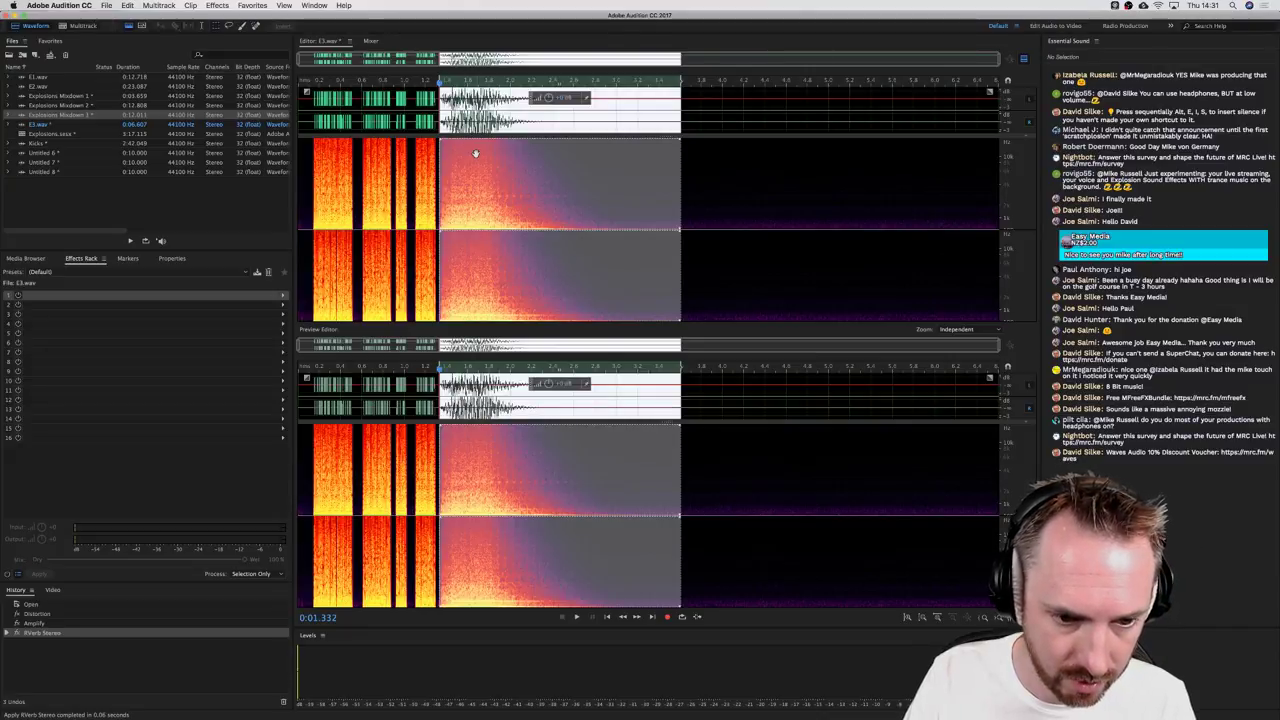
key("super+alt+s")
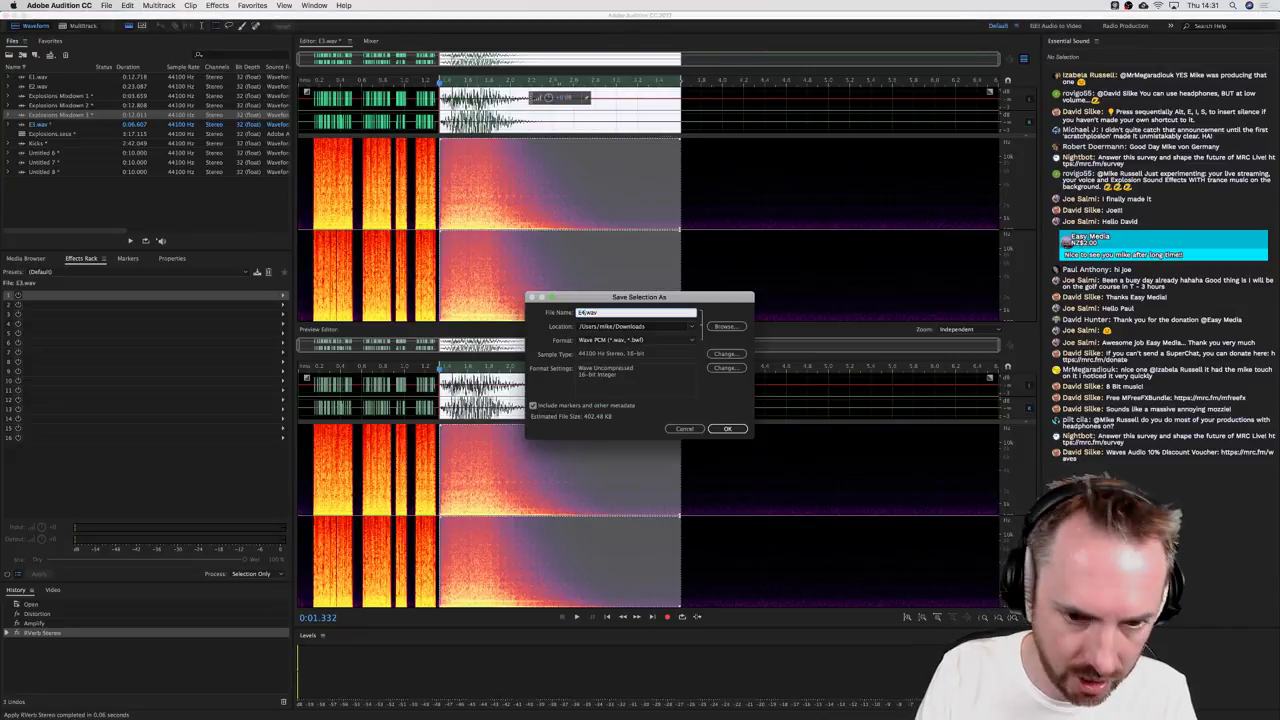
key("Return")
Step: Undo the Chatterverb reverb, then reopen RVerb Stereo and preview the Gated reso-bark preset on the selected ending
key("super+z")
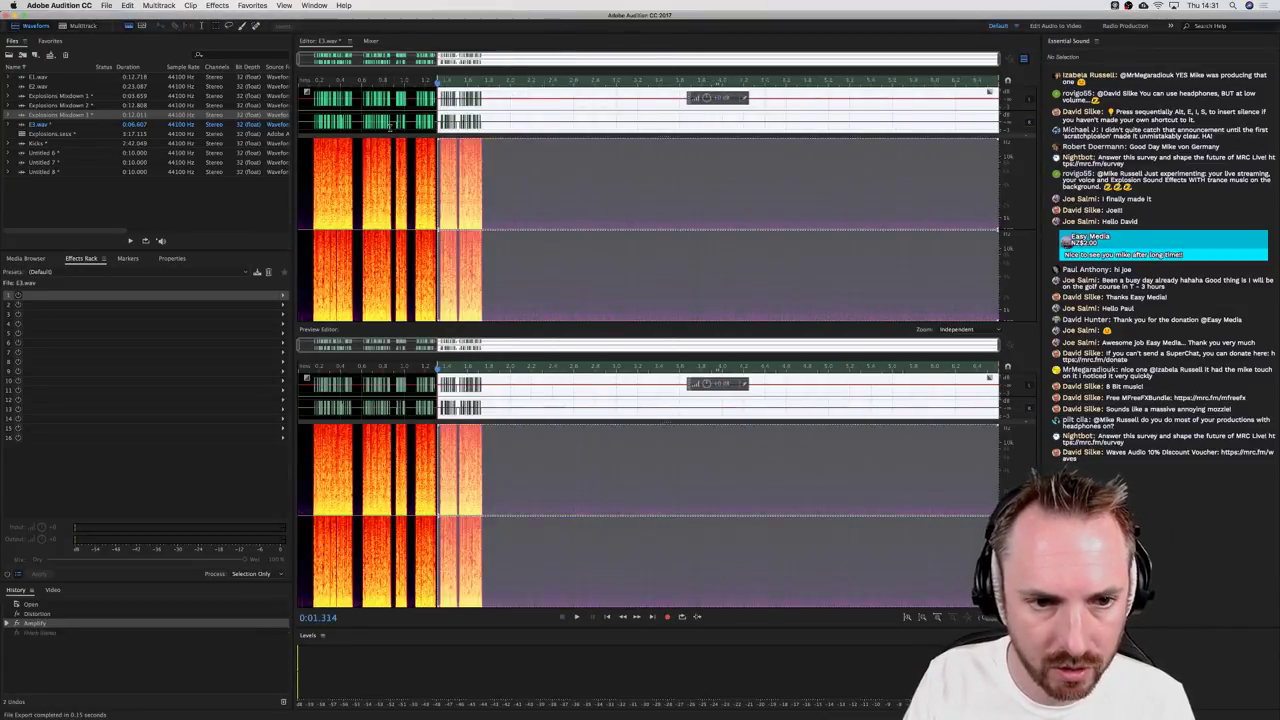
left_click(217, 5)
mouse_move(280, 233)
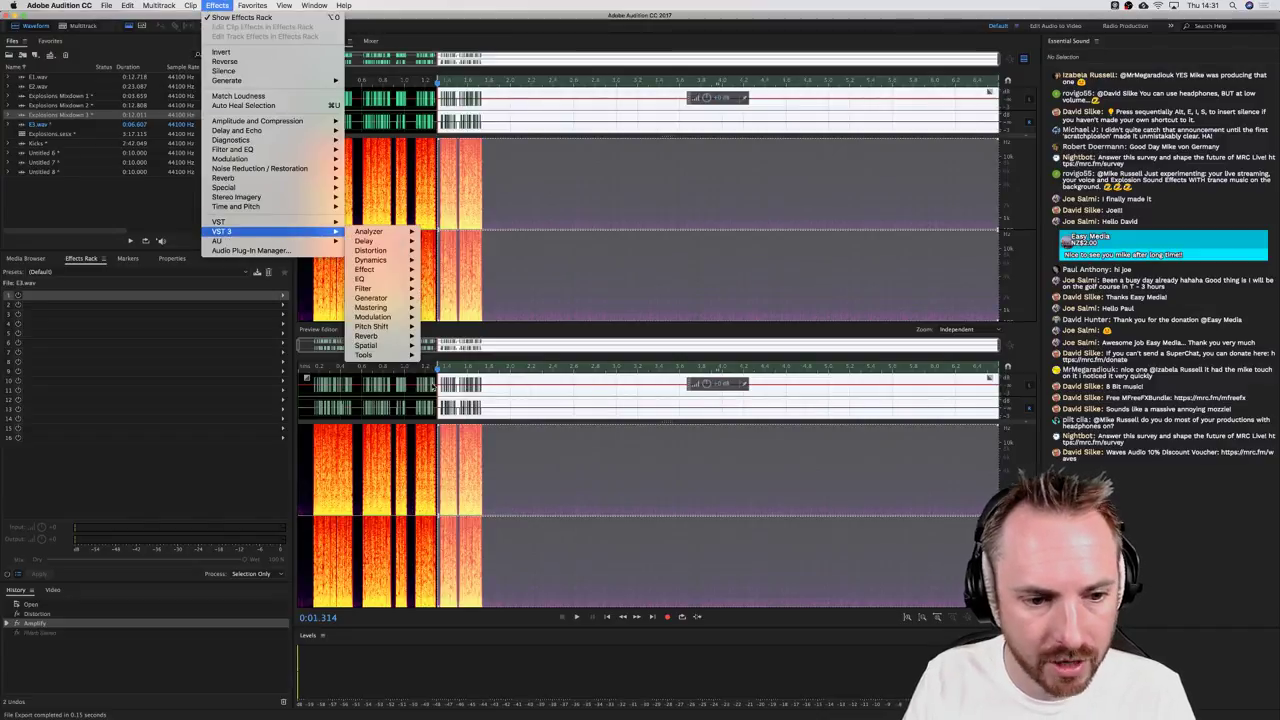
mouse_move(370, 336)
mouse_move(445, 336)
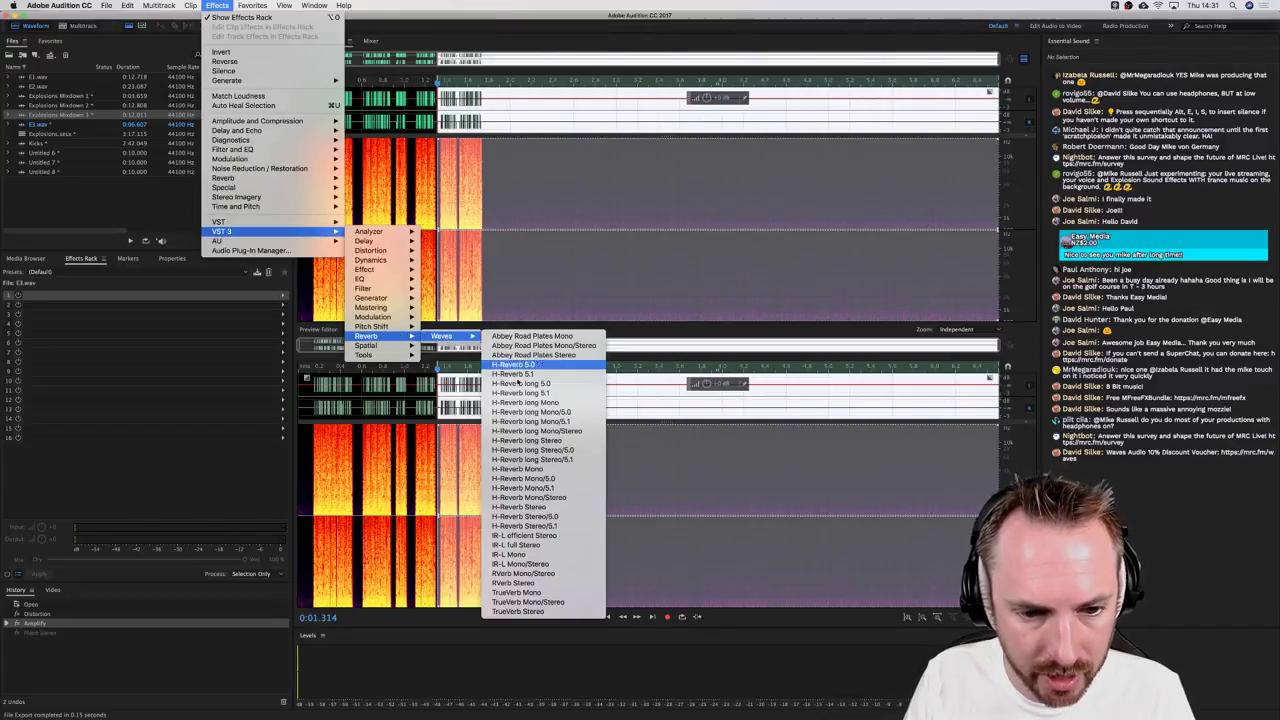
left_click(513, 583)
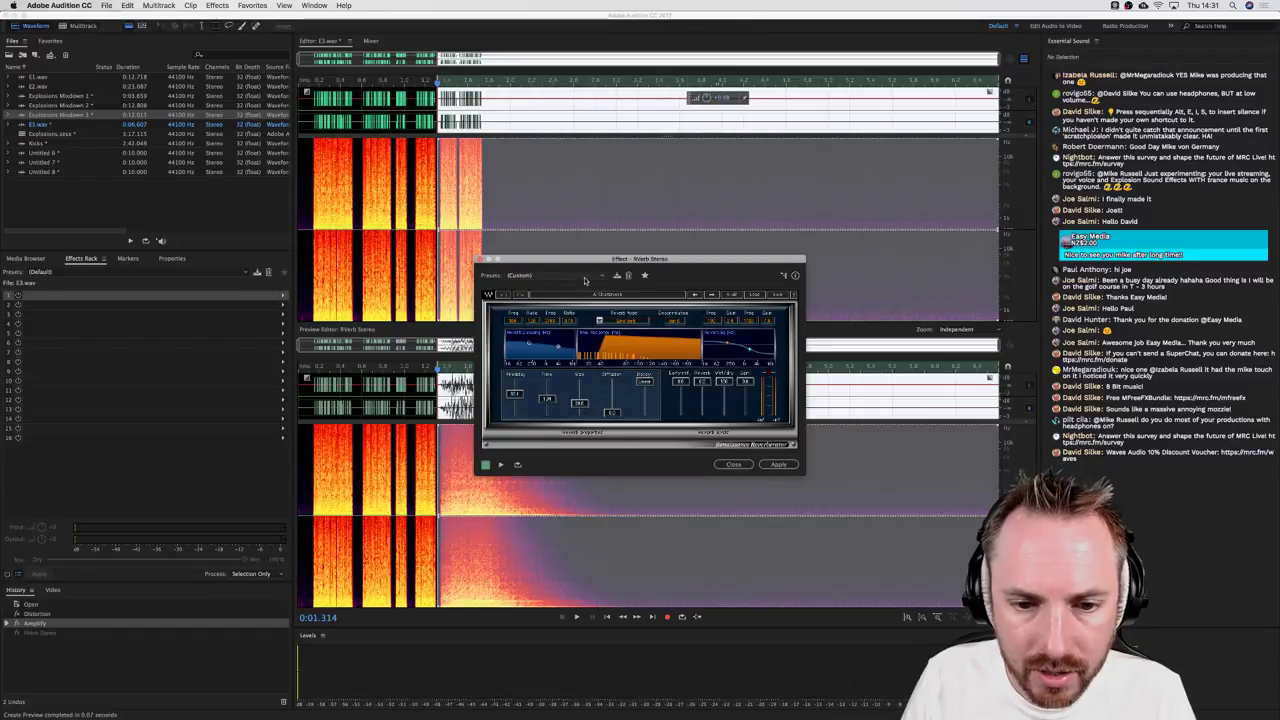
left_click(588, 279)
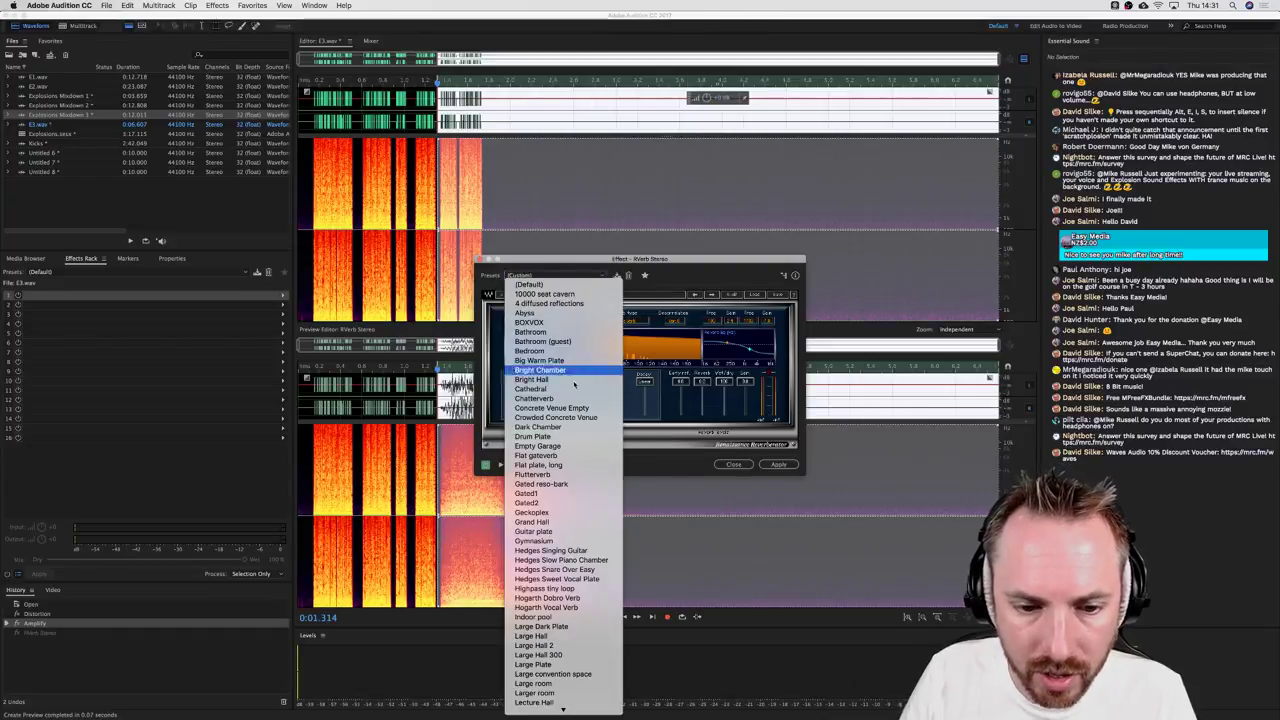
left_click(541, 484)
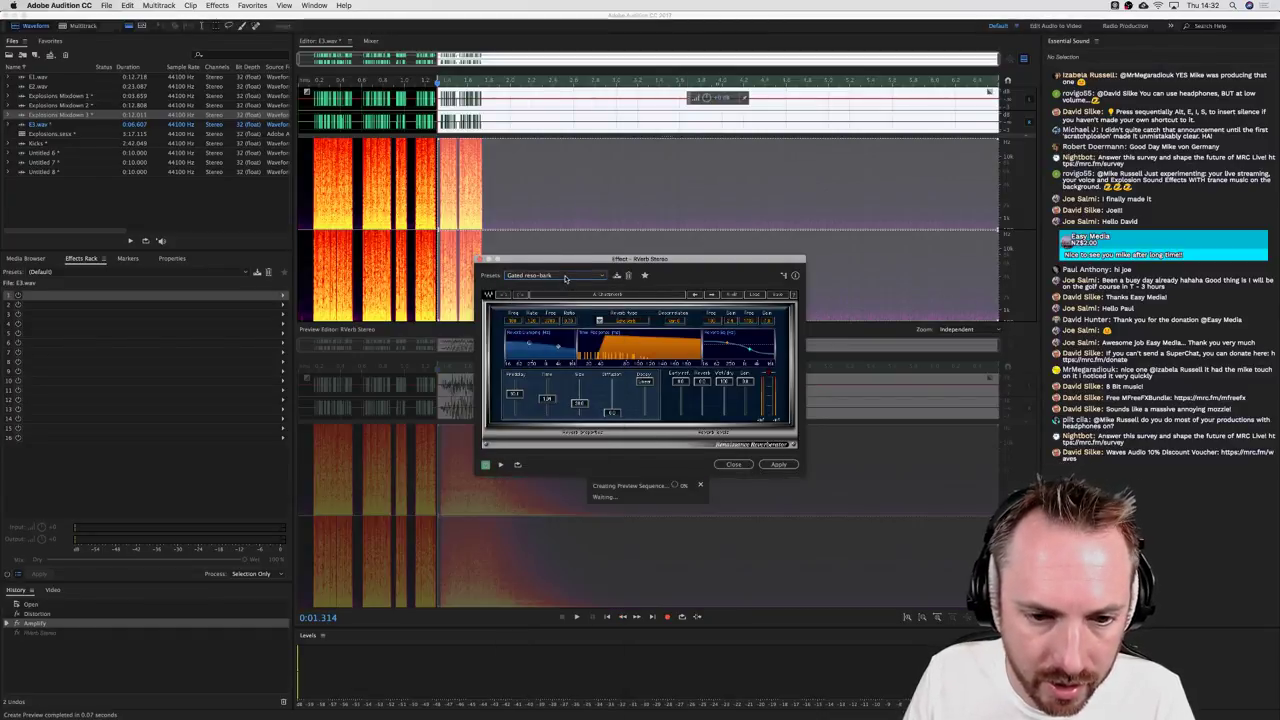
key("space")
Step: Apply RVerb Stereo with the Gymnasium preset to the selected ending and save the selection as a separate file
left_click(565, 279)
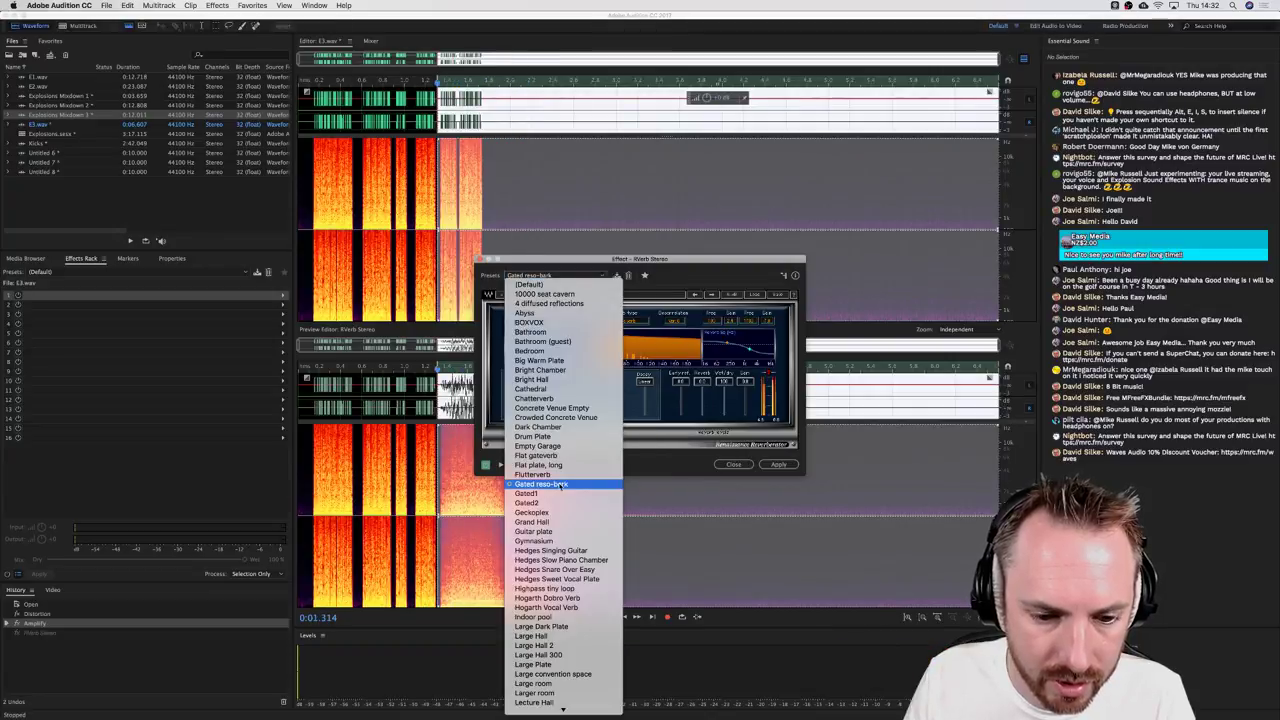
left_click(588, 532)
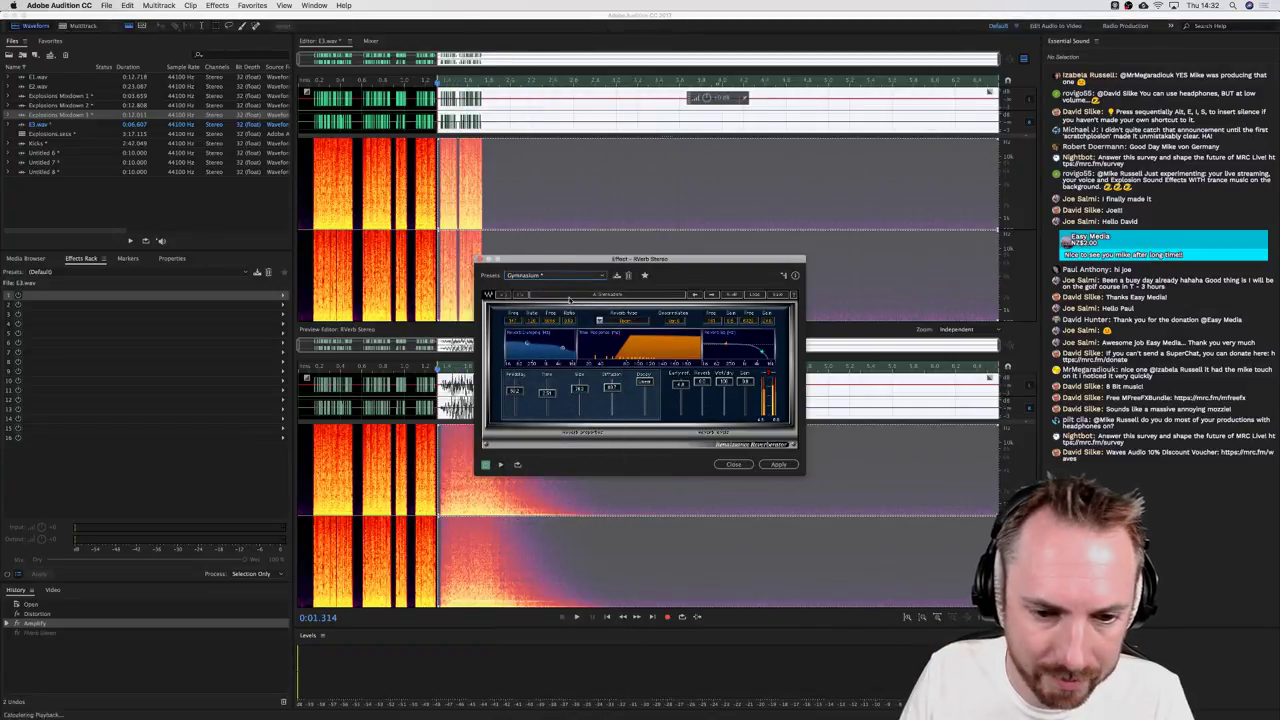
key("space")
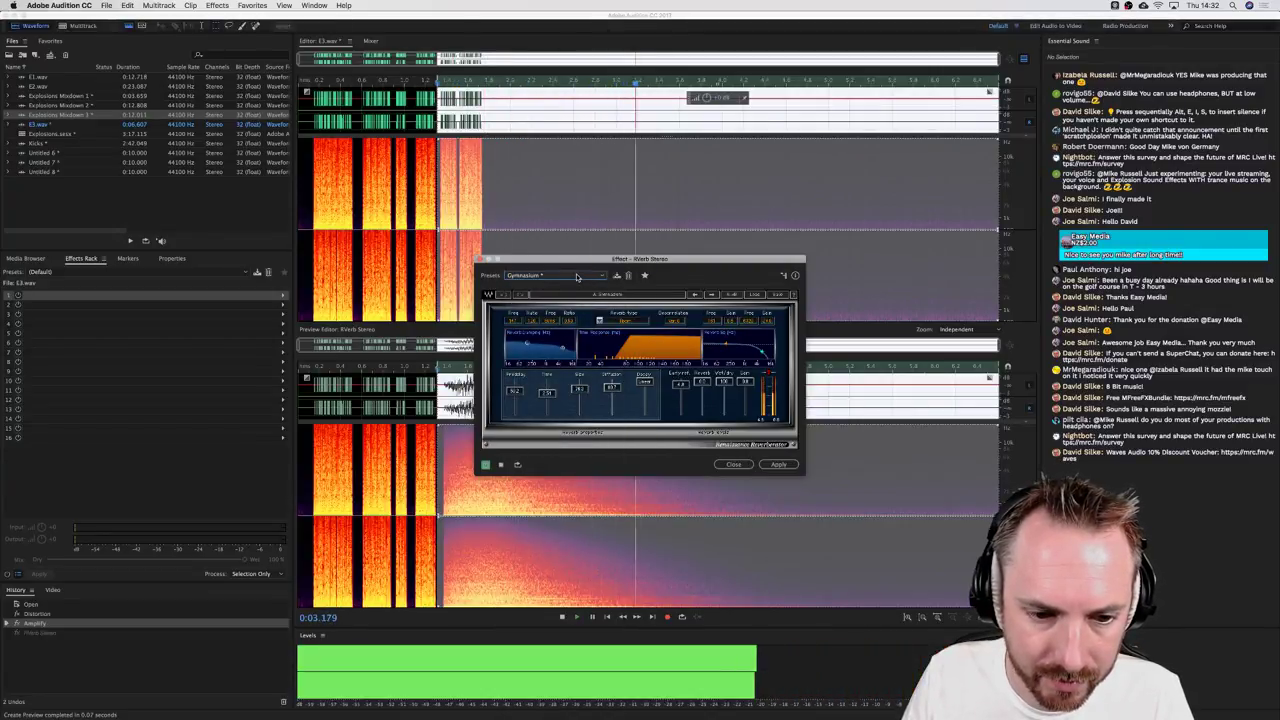
left_click(776, 466)
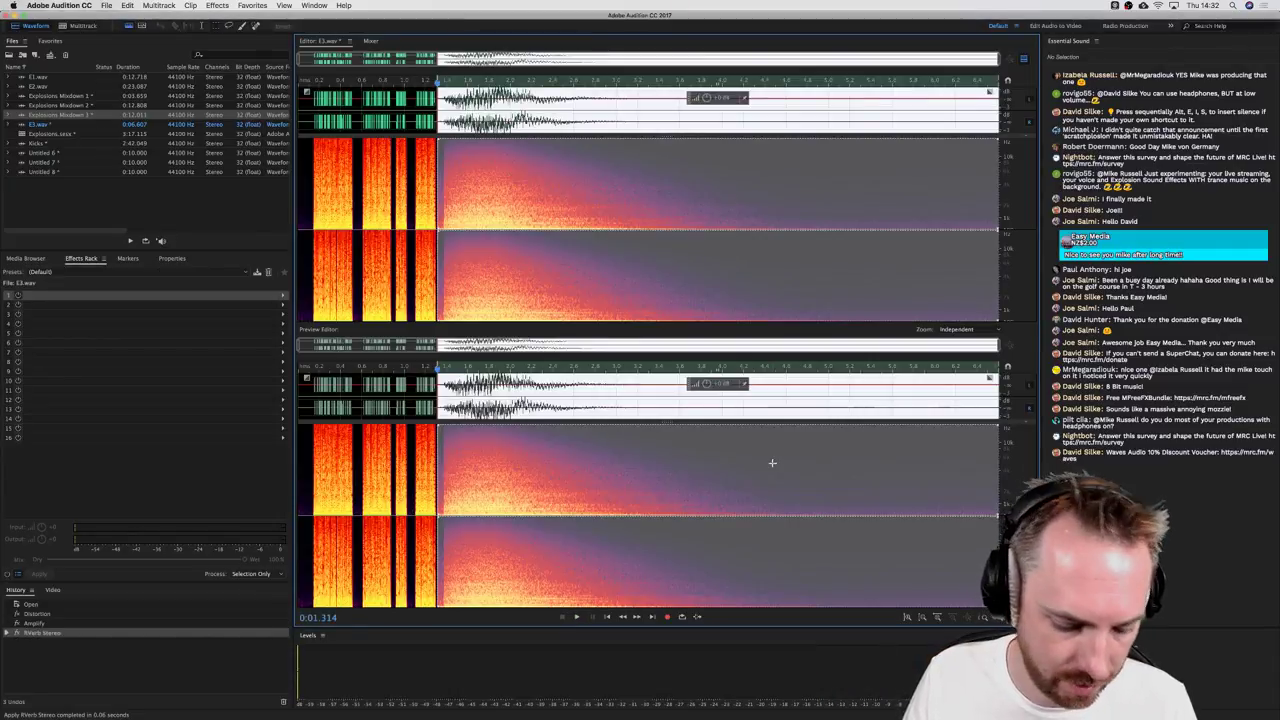
key("super+alt+s")
key("Return")
Step: Add E3.wav to the Explosions multitrack session on Track 6 at about 3:10 and play its explosion from 3:11.303
left_click(78, 26)
left_click(69, 176)
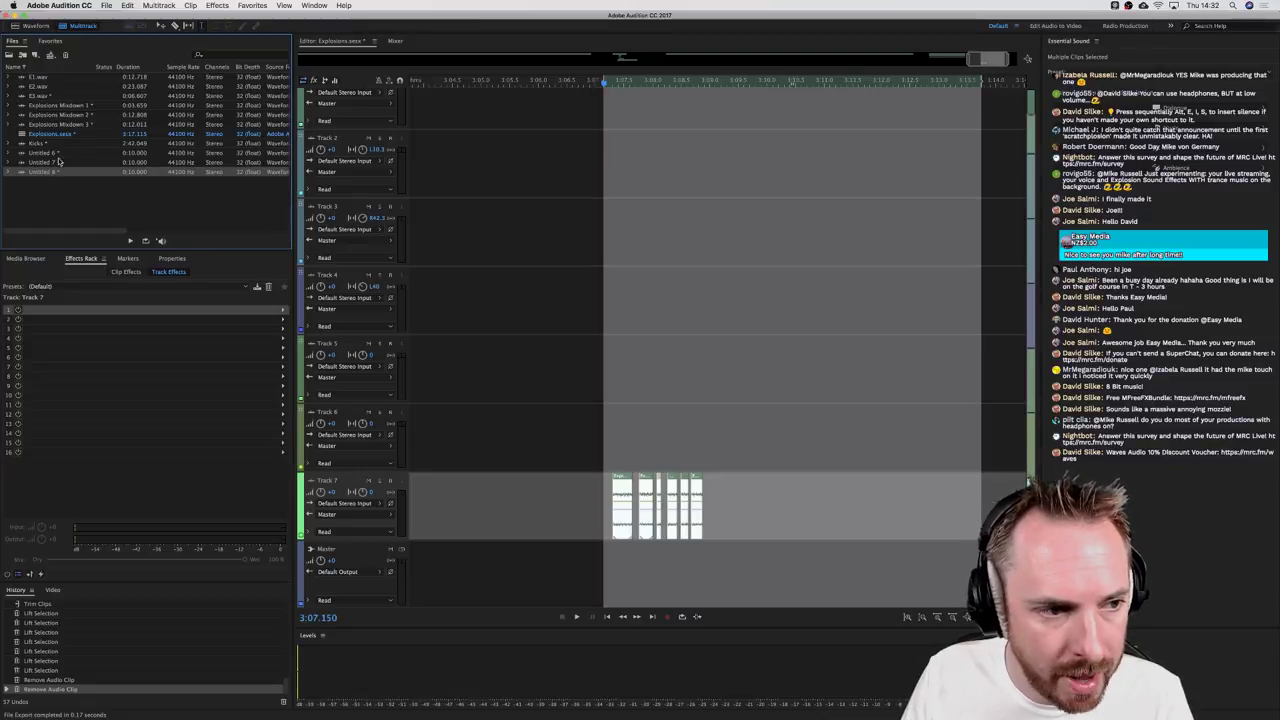
left_click_drag(67, 126, 64, 176)
left_click_drag(44, 97, 553, 398)
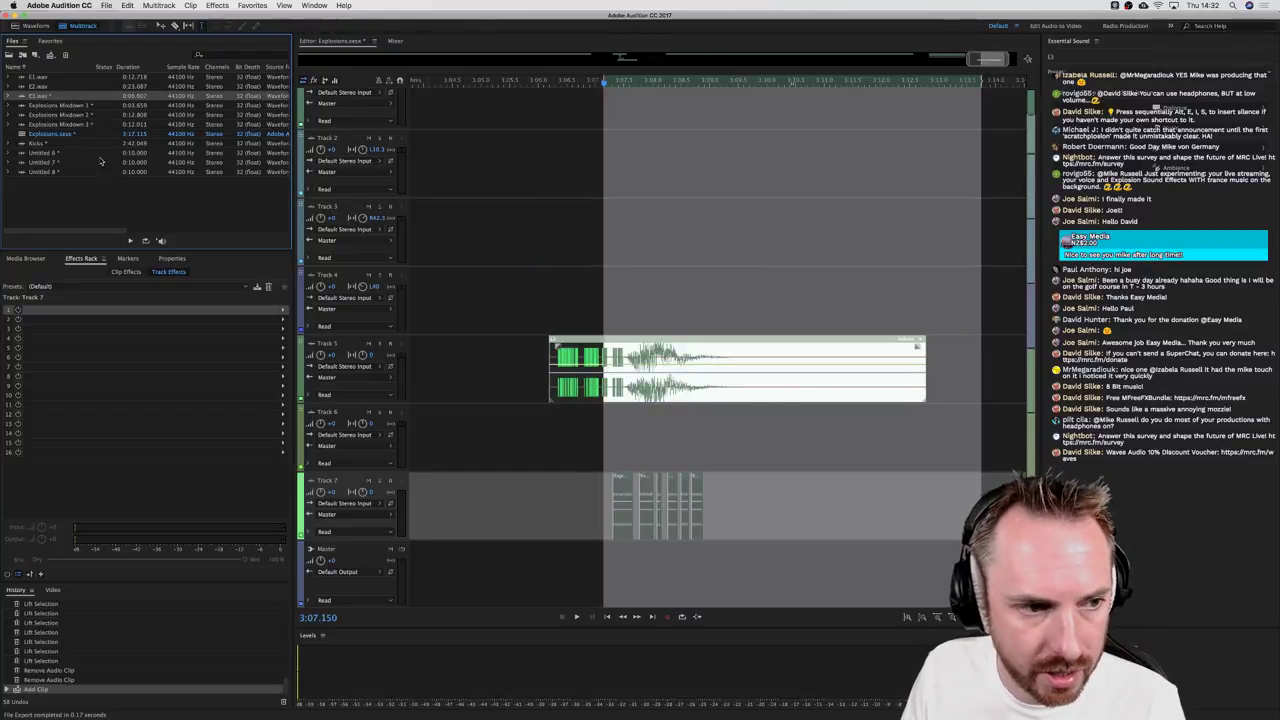
left_click_drag(660, 388, 848, 437)
left_click(842, 455)
key("space")
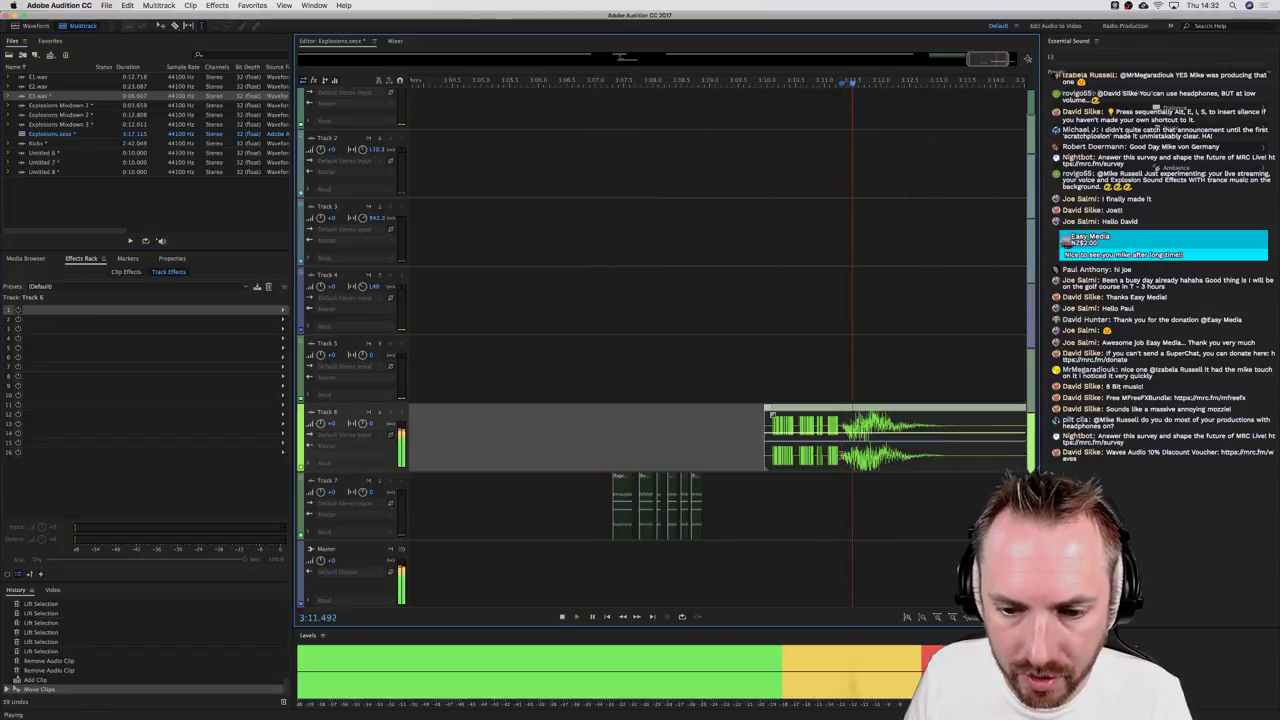
key("space")
Step: Open the generated tone files Untitled 6, Untitled 7 and Untitled 8 one after another and listen to each
left_click(48, 153)
double_click(47, 153)
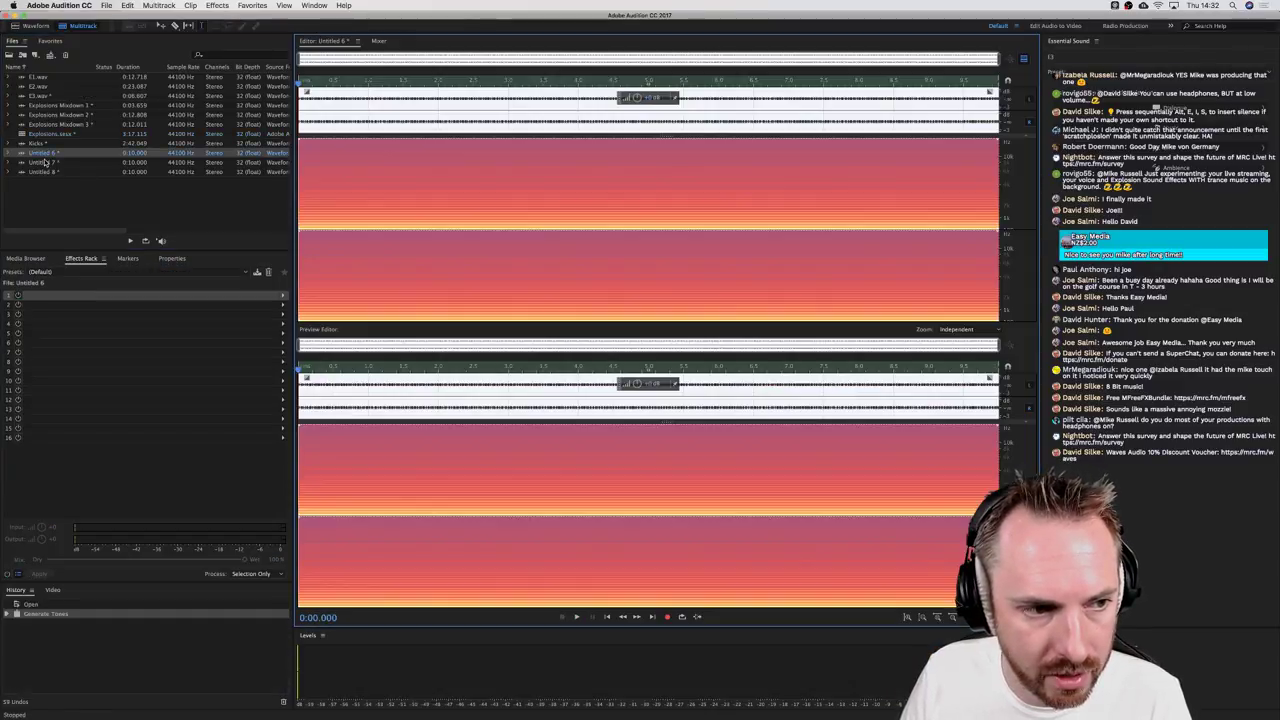
key("space")
double_click(42, 163)
key("space")
key("space")
double_click(43, 173)
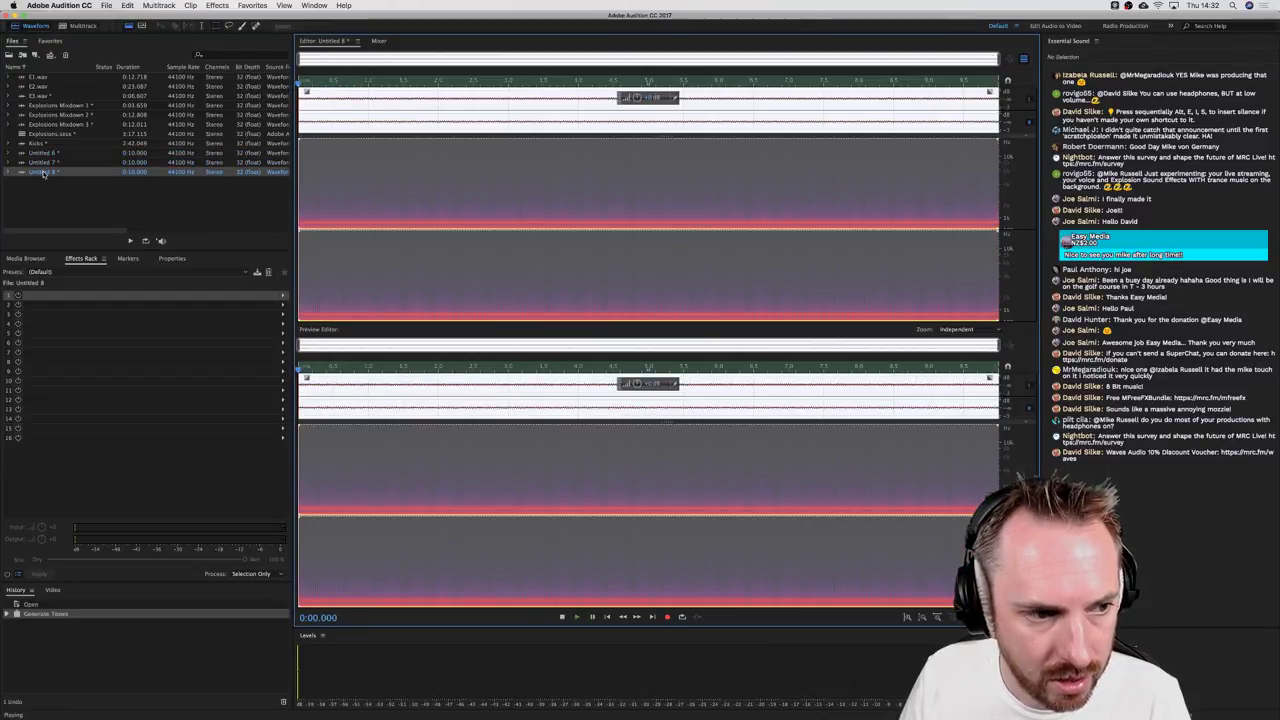
key("space")
key("space")
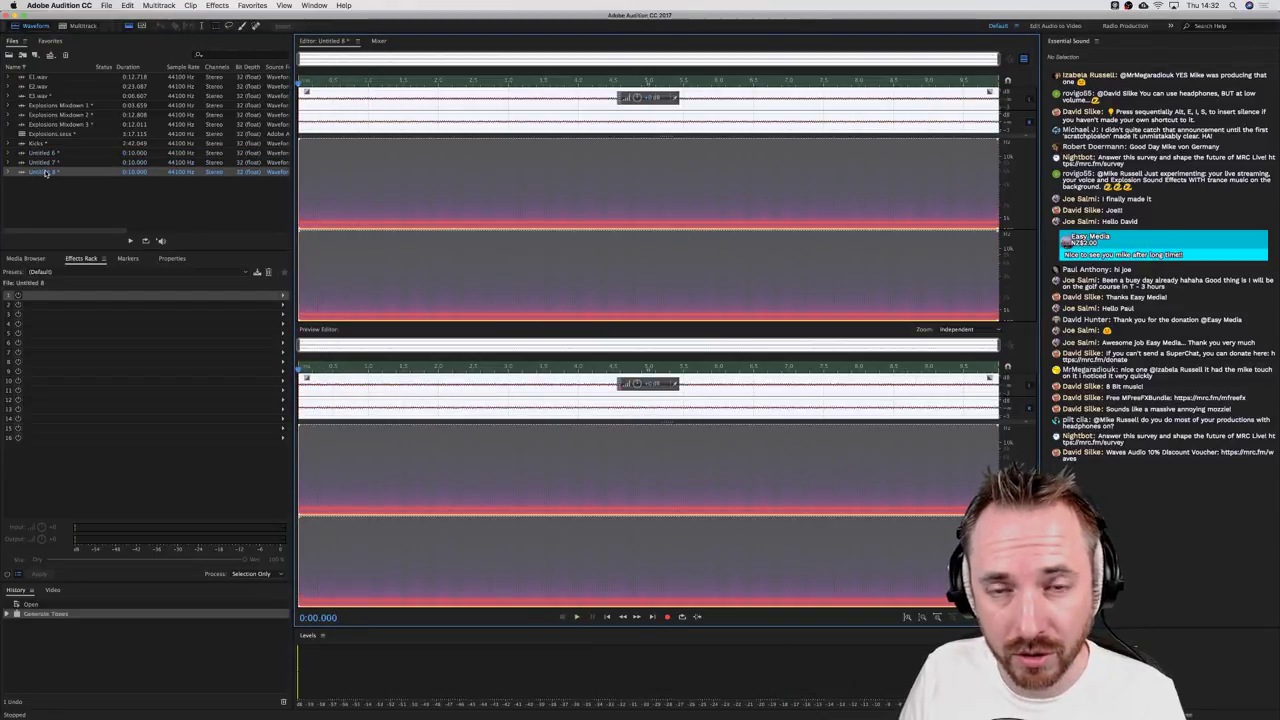
Step: Return to the Explosions multitrack session and play the explosion on Track 6 from 3:11.303
left_click(76, 25)
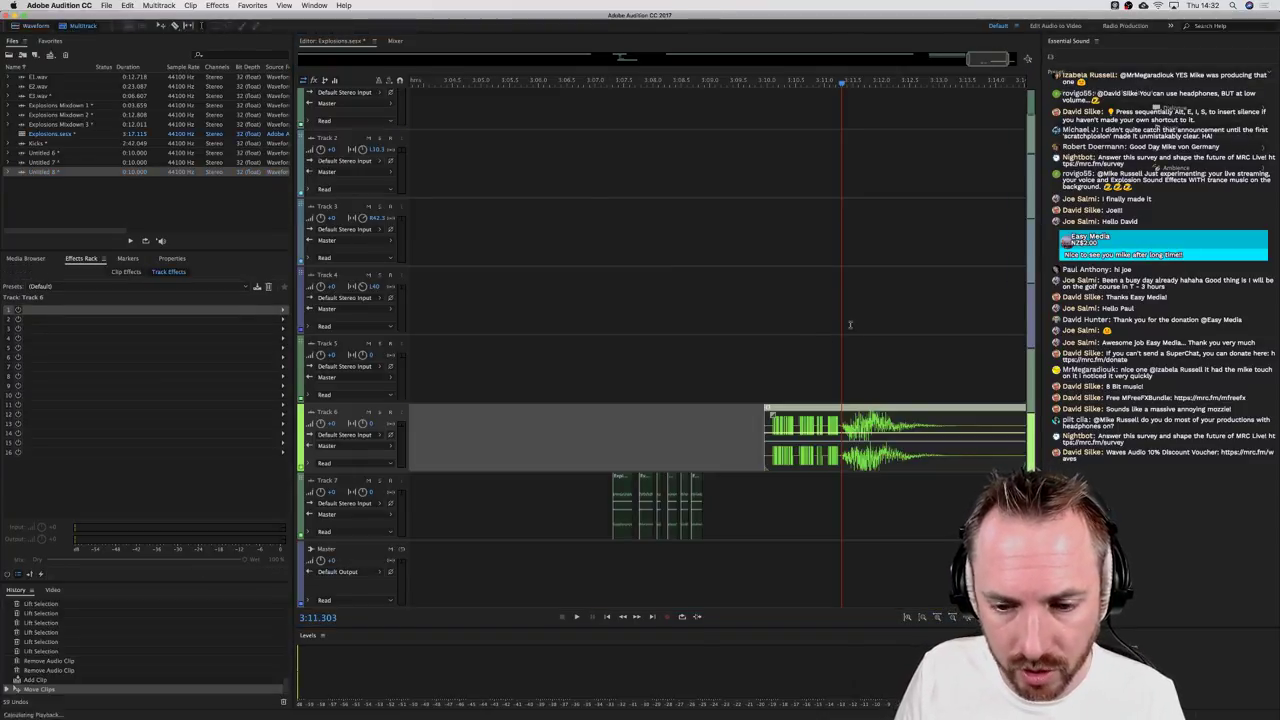
key("space")
key("space")
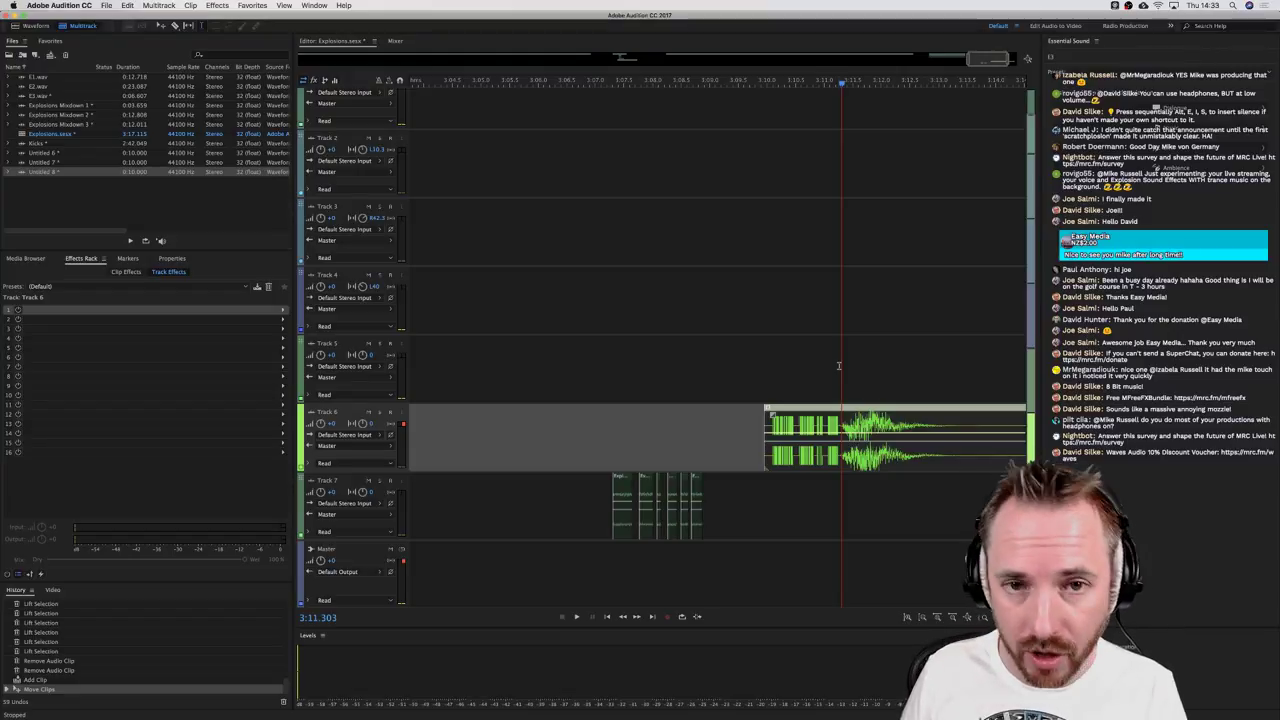
Step: Create a new empty audio file in the waveform editor and open Generate Tones for it
left_click(38, 26)
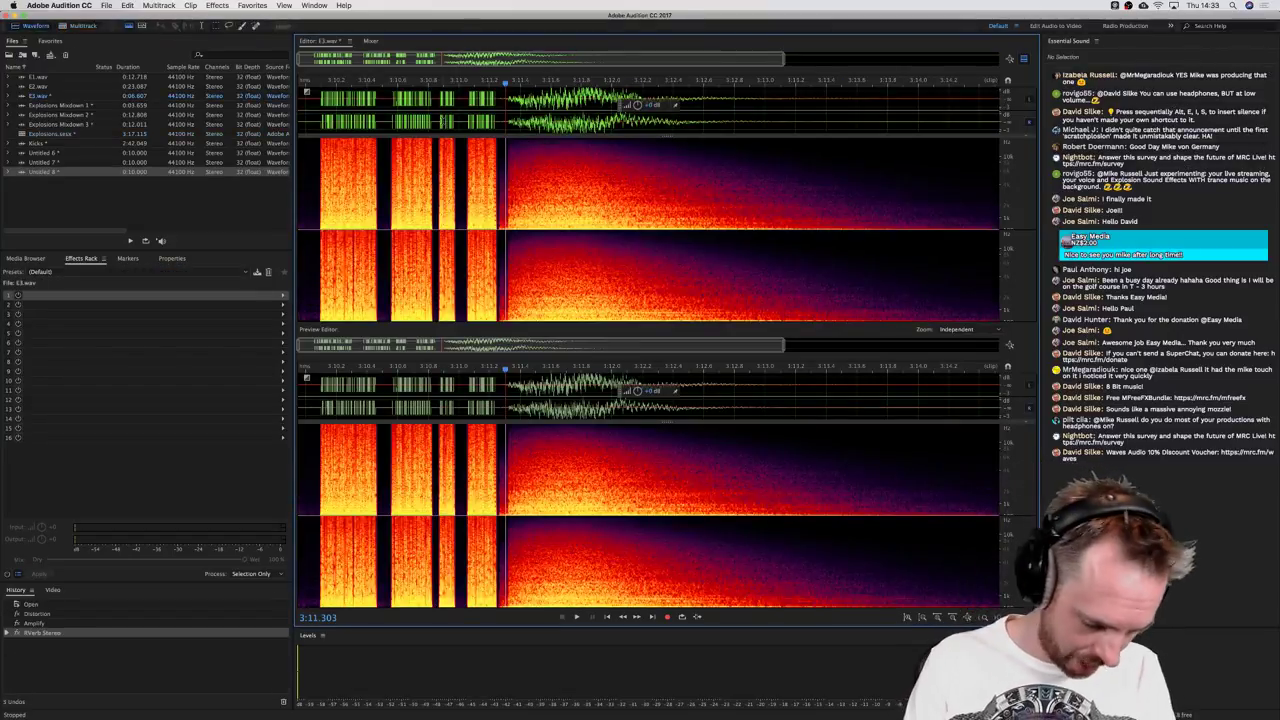
key("super+shift+n")
key("Return")
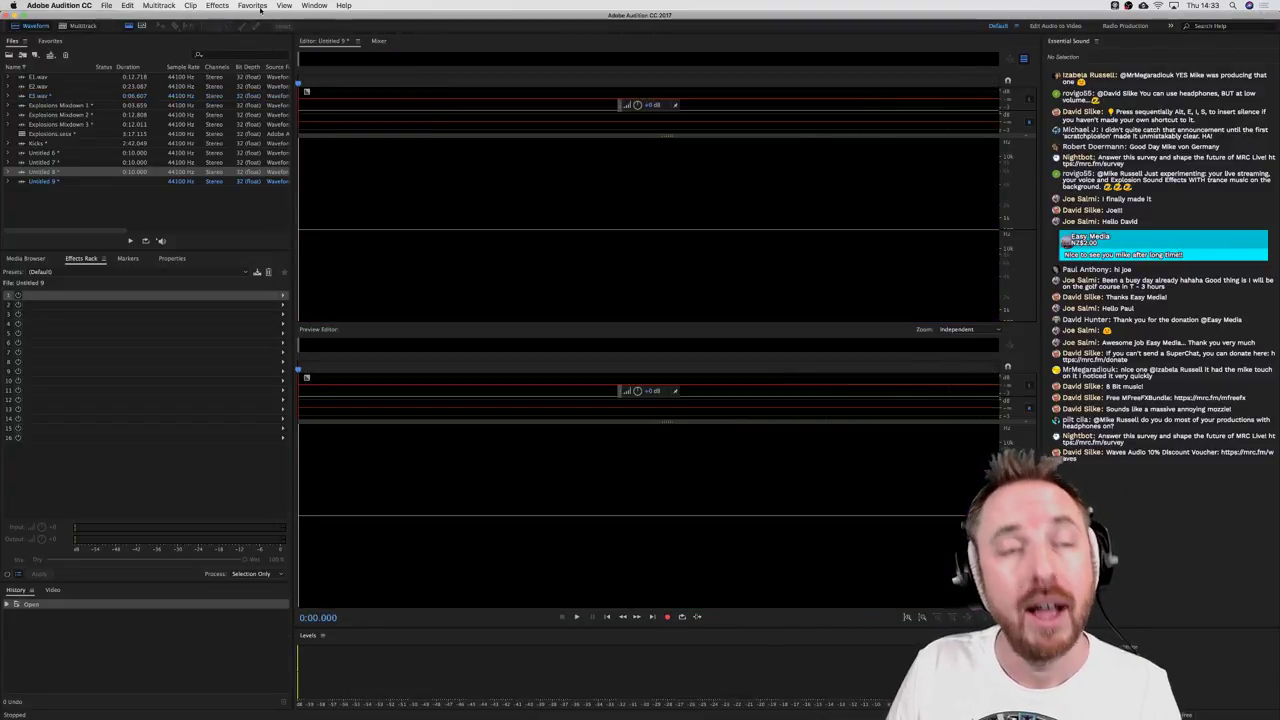
left_click(217, 5)
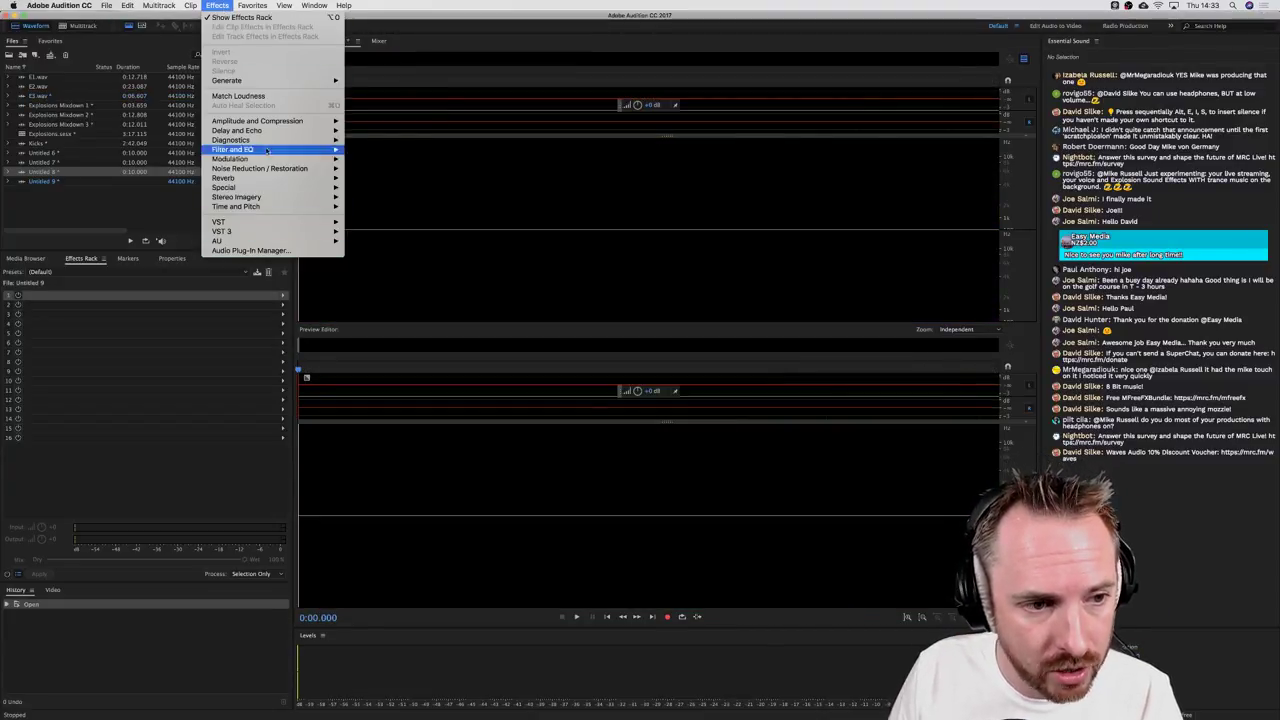
mouse_move(264, 82)
left_click(370, 98)
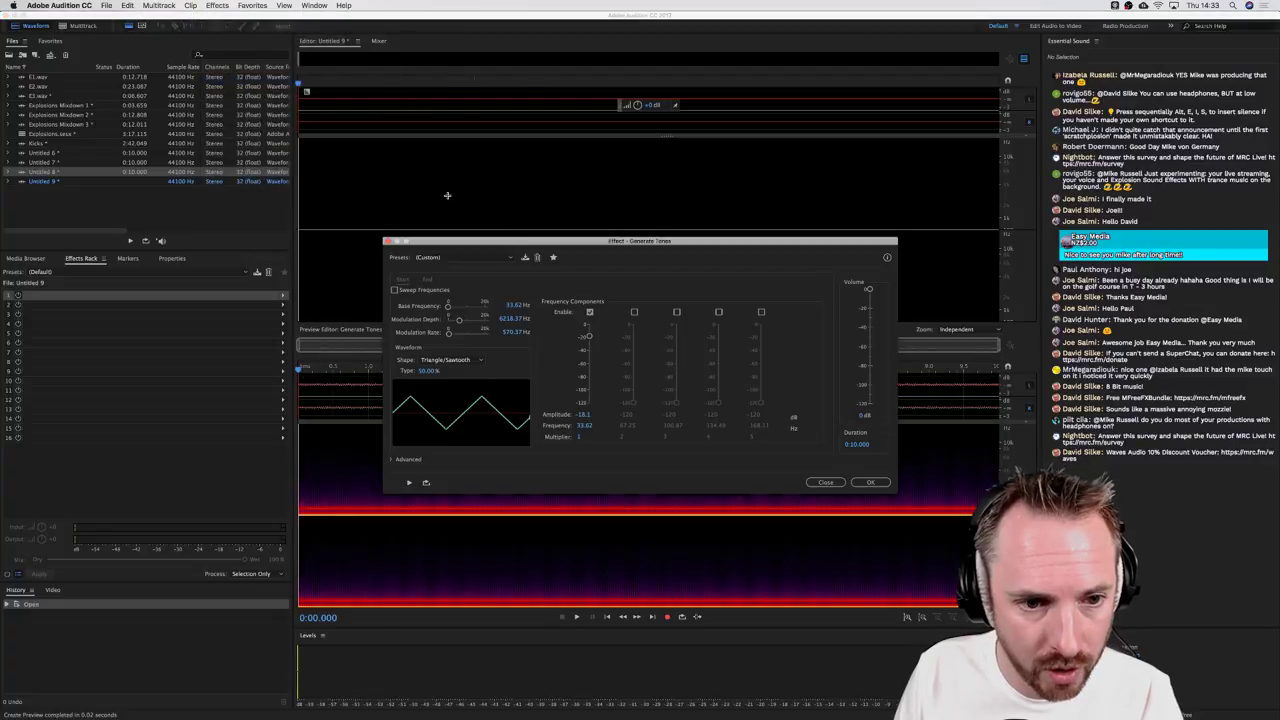
Step: Set the tone's base frequency to 54 Hz and its waveform shape to Square, and preview it
left_click_drag(507, 306, 519, 298)
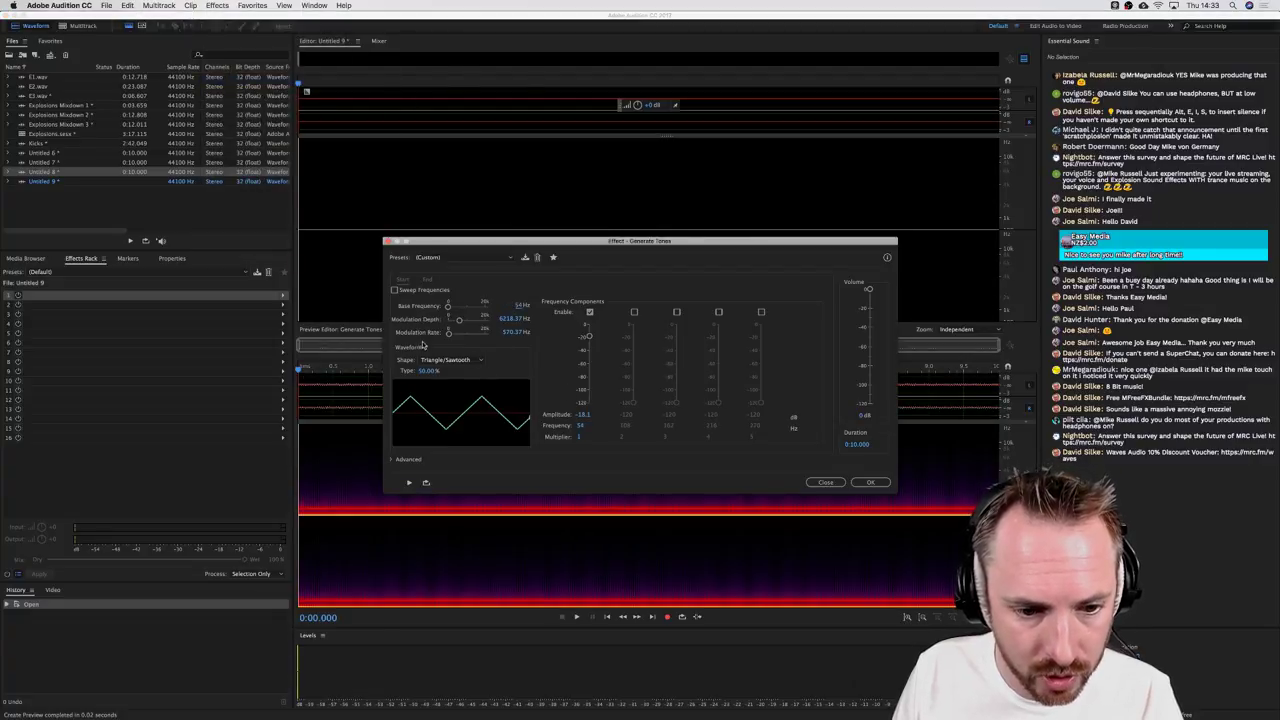
left_click(450, 359)
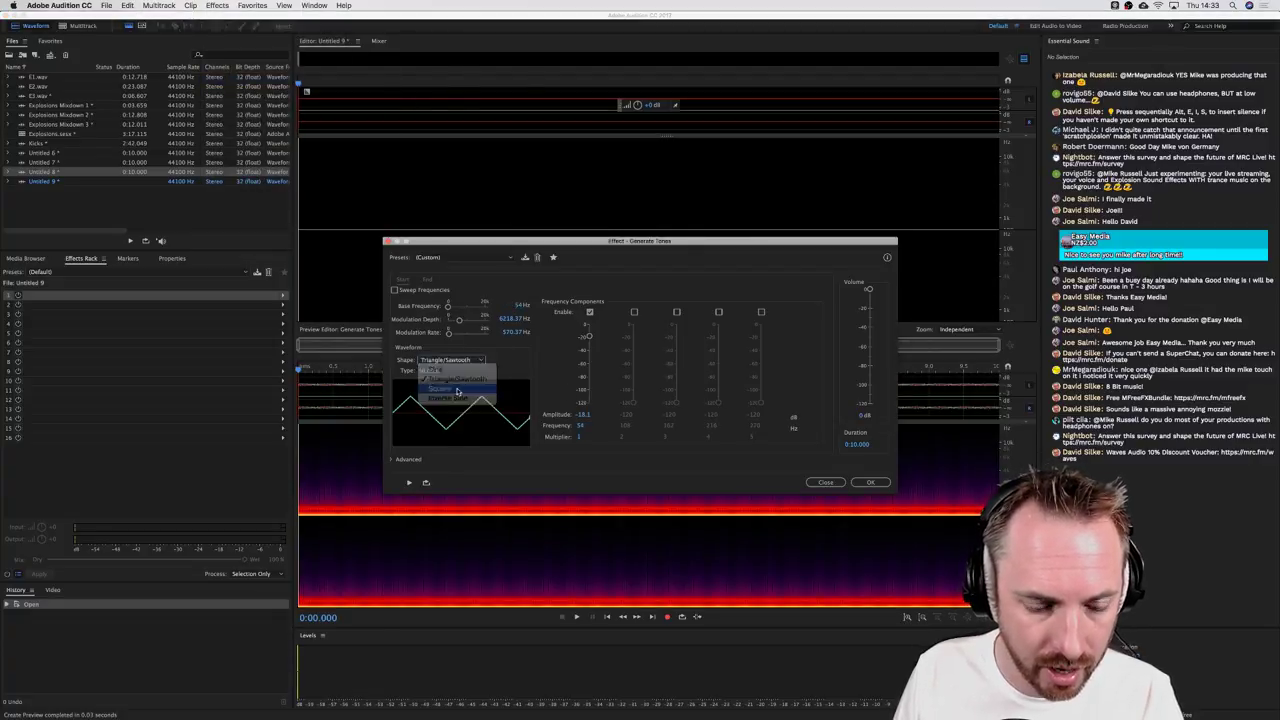
left_click(456, 389)
key("space")
key("space")
Step: Preview the square wave with its type at 91%, then set the type to 82%
mouse_move(429, 371)
left_mouse_down()
mouse_move(436, 334)
mouse_move(428, 376)
left_mouse_up()
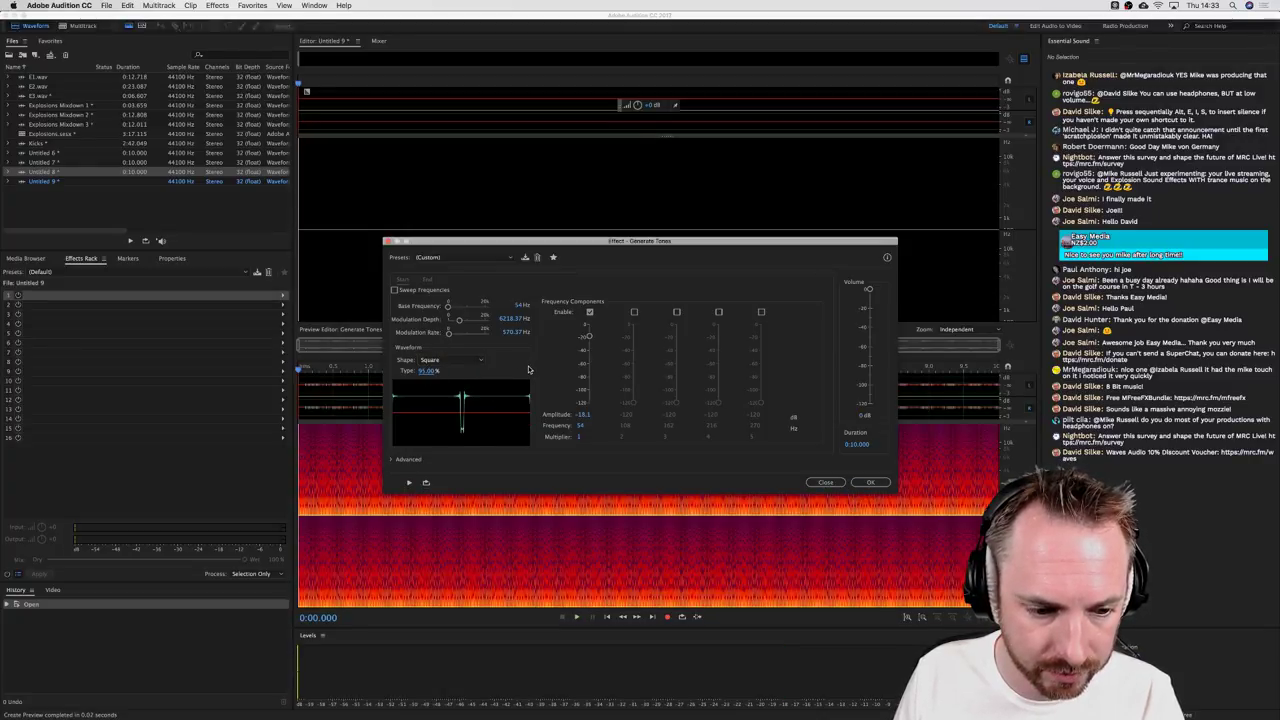
key("space")
key("space")
left_click_drag(424, 376, 420, 378)
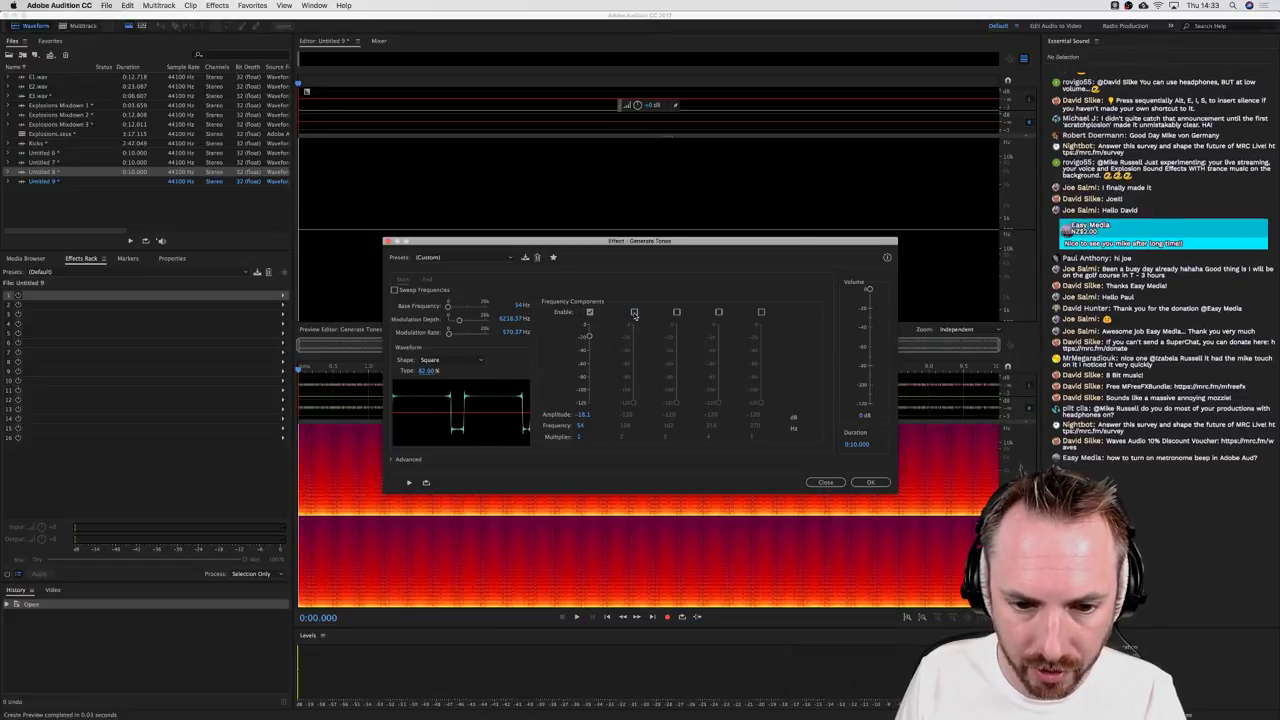
Step: Enable the second, third, fourth and fifth frequency components and preview the tone
left_click(718, 312)
left_click(761, 312)
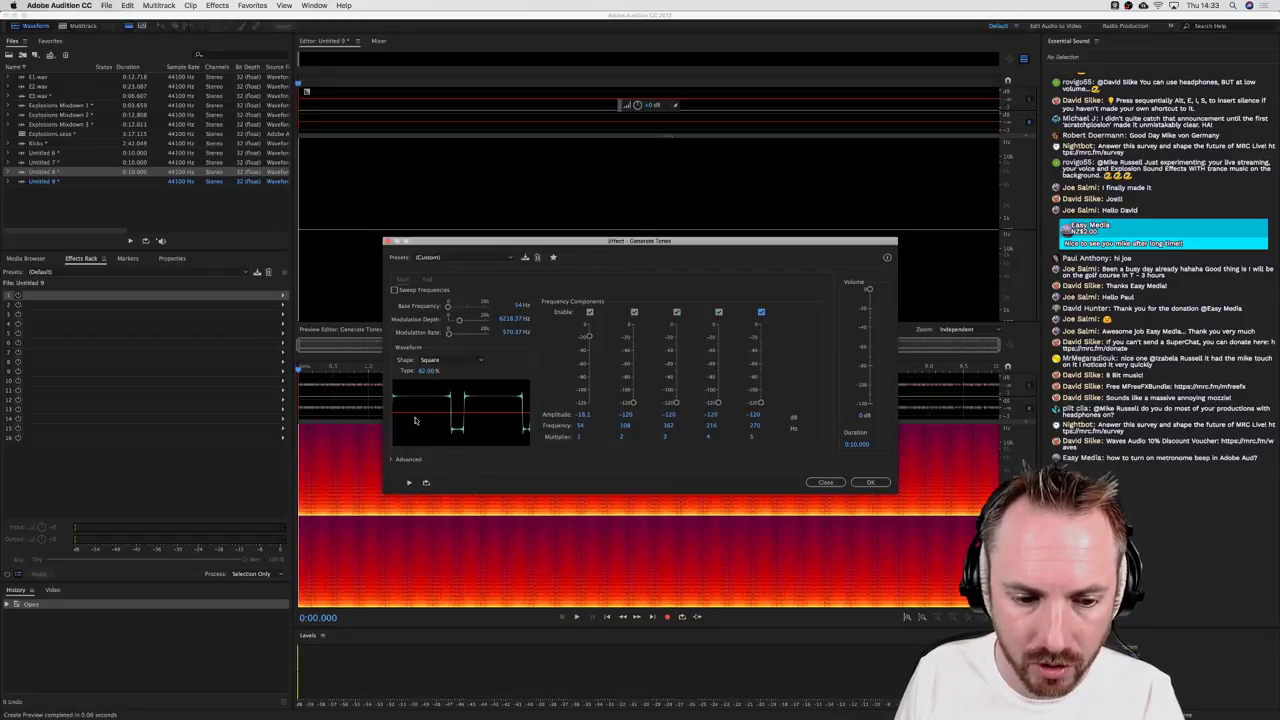
key("space")
key("space")
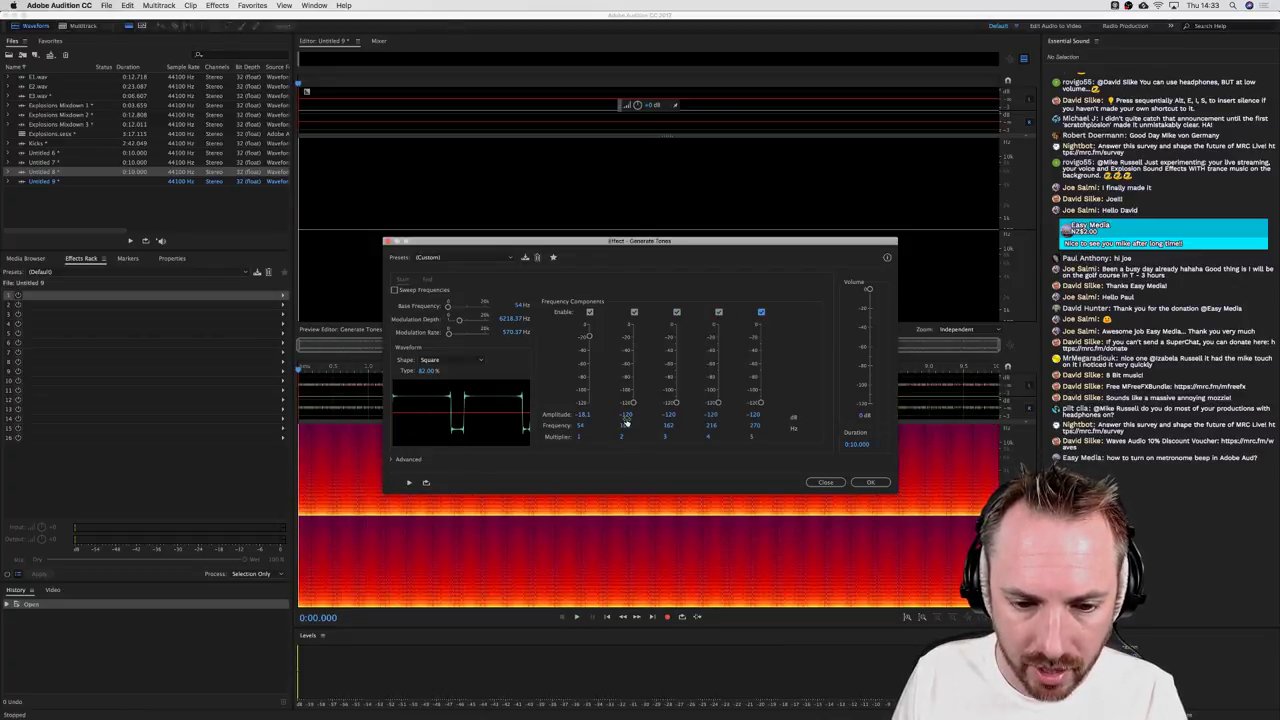
Step: Set the multipliers of the second to fifth frequency components to 4.5, 4.2, 5.2 and 8.8, and preview the tone
left_click(623, 437)
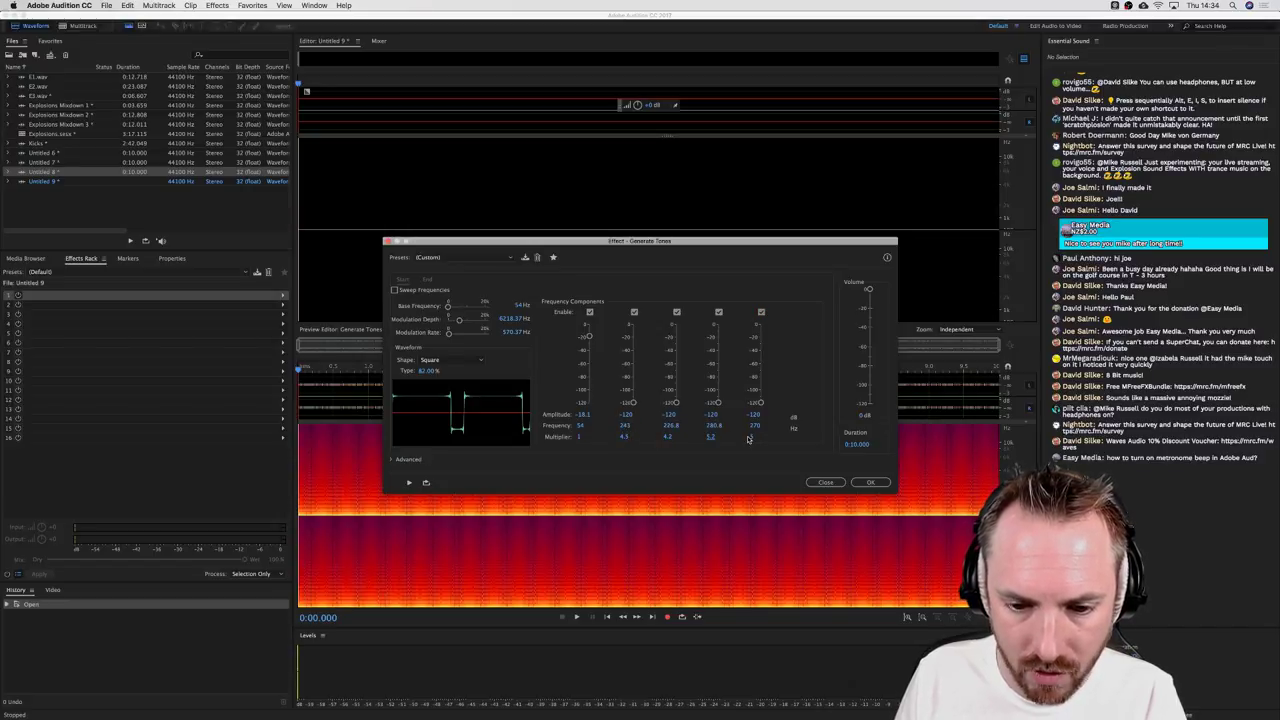
key("space")
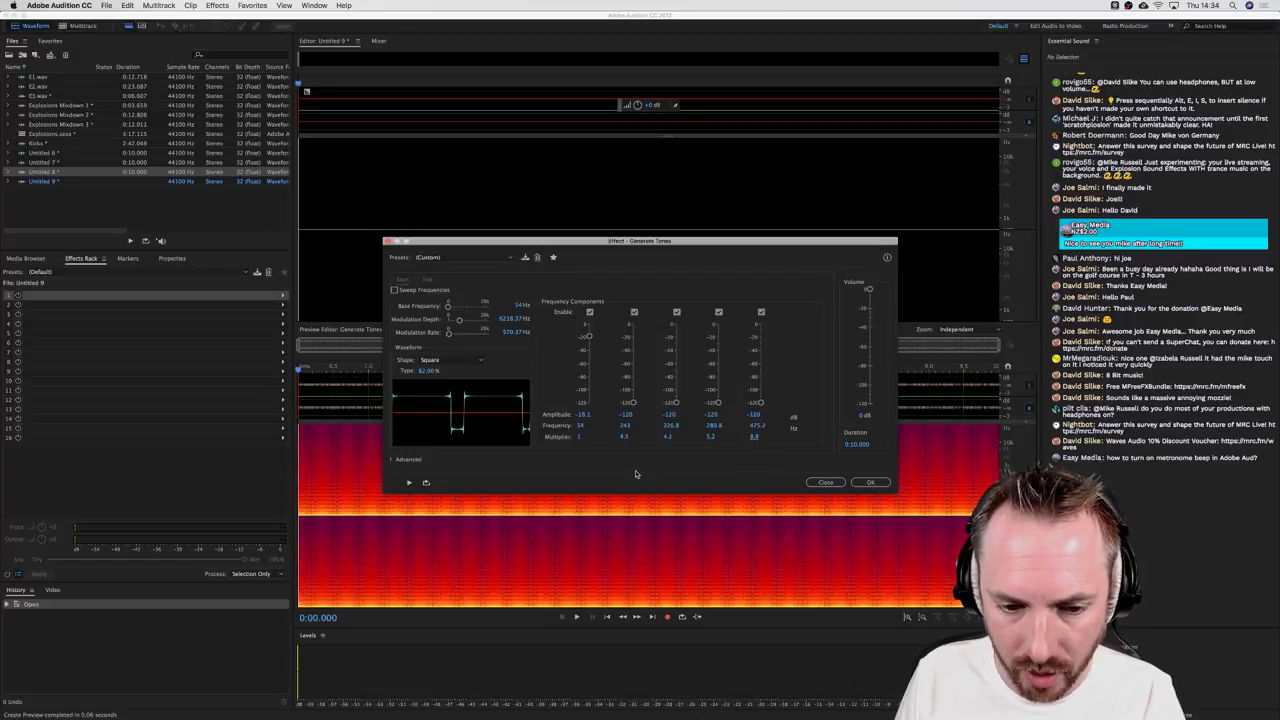
key("space")
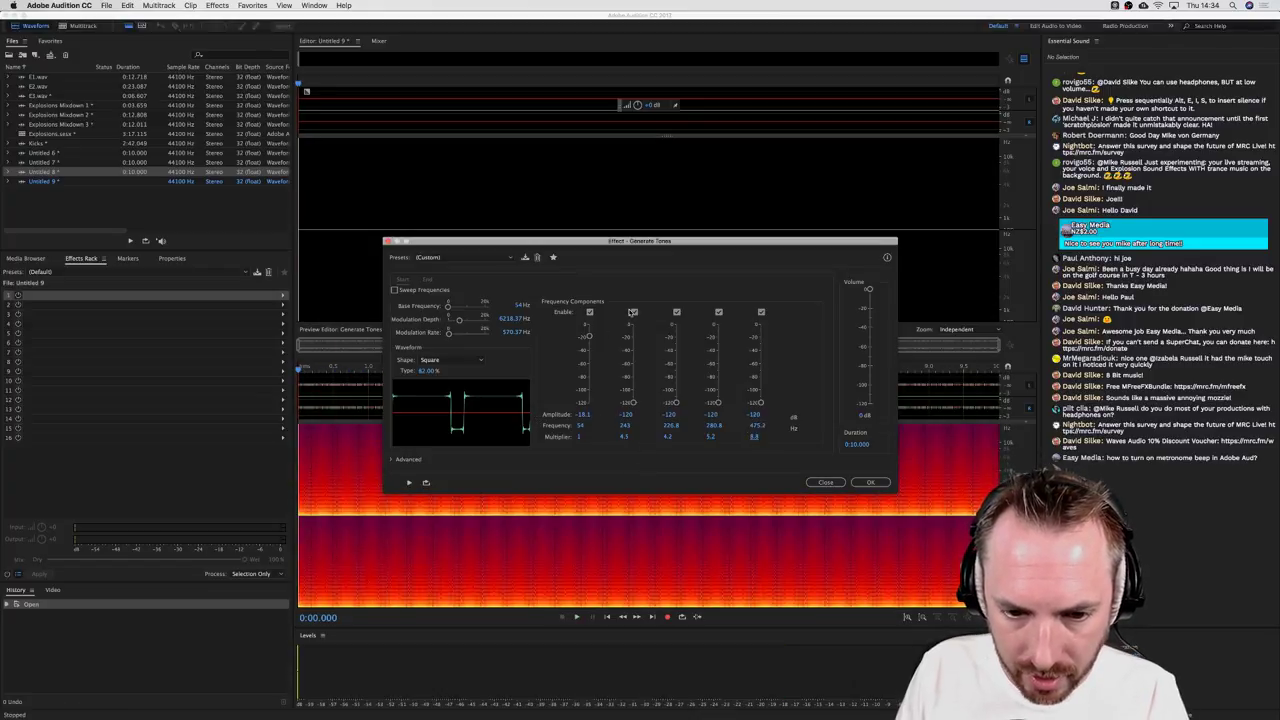
Step: Raise the second, third and fourth component amplitudes to about -17, -24 and -16 dB and the fifth to -46 dB, previewing the tone
left_click_drag(634, 404, 718, 365)
key("space")
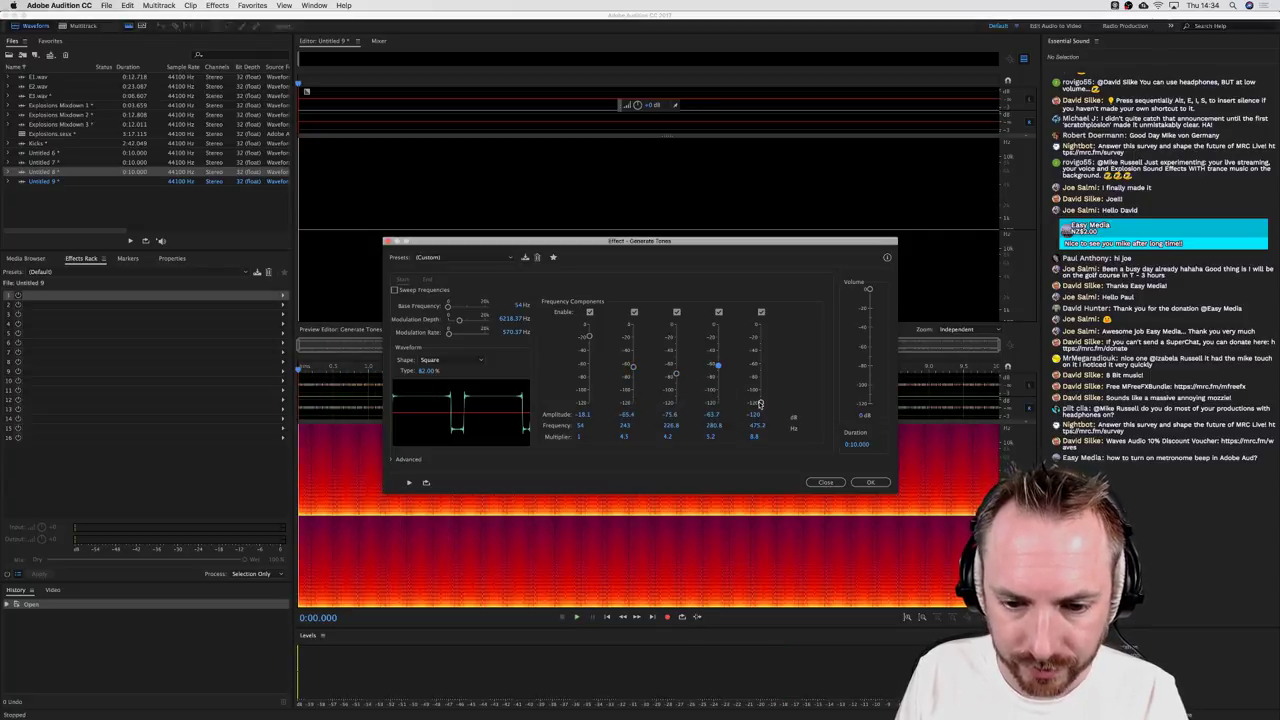
left_click_drag(760, 403, 760, 354)
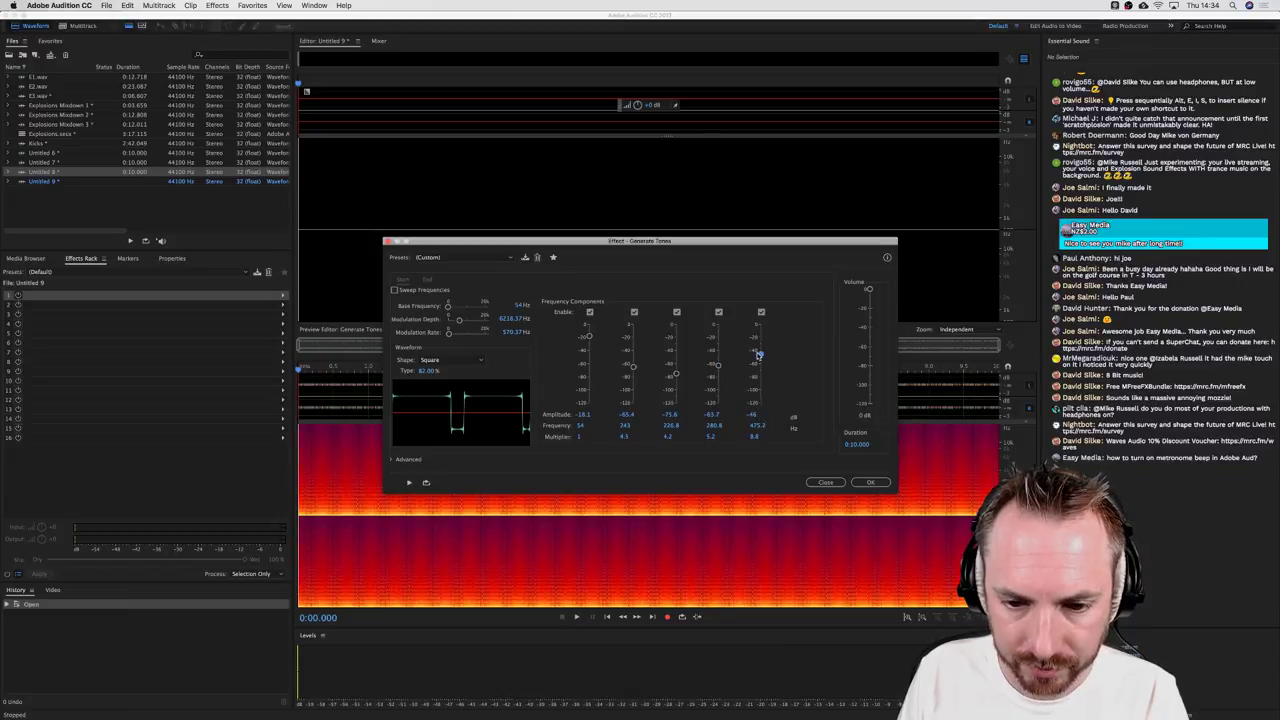
left_click_drag(632, 368, 633, 336)
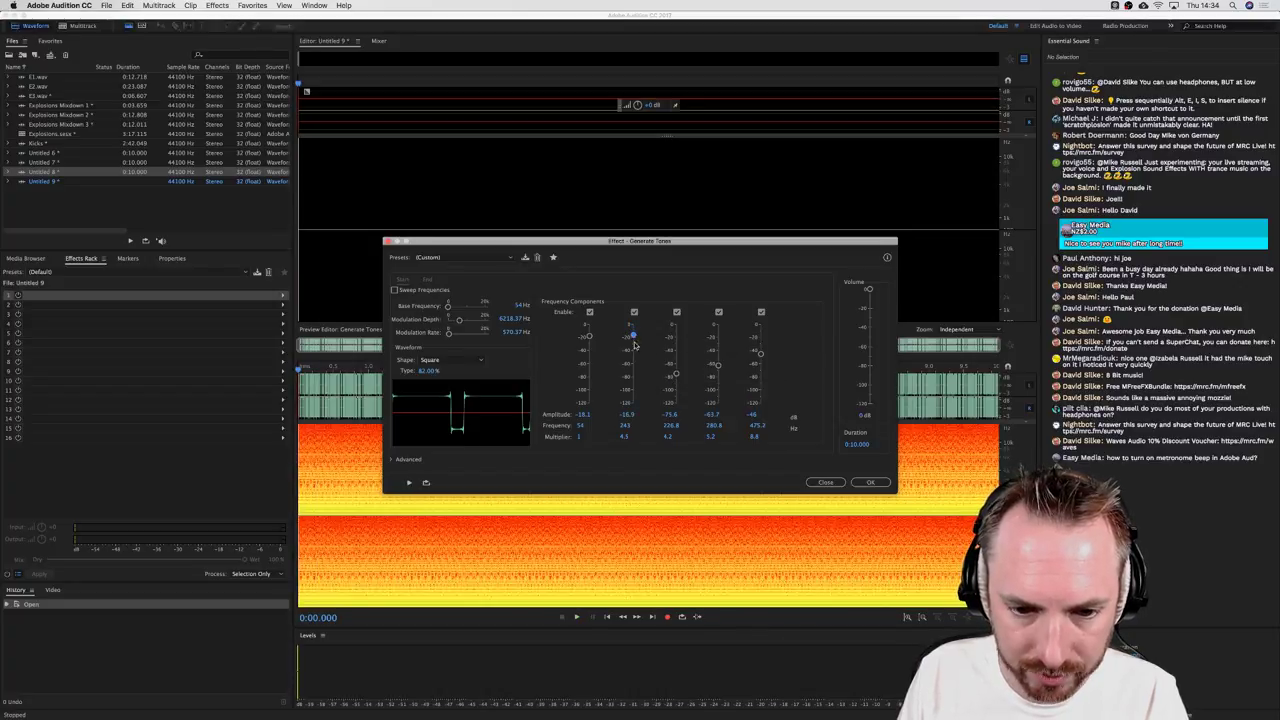
left_click_drag(677, 376, 718, 334)
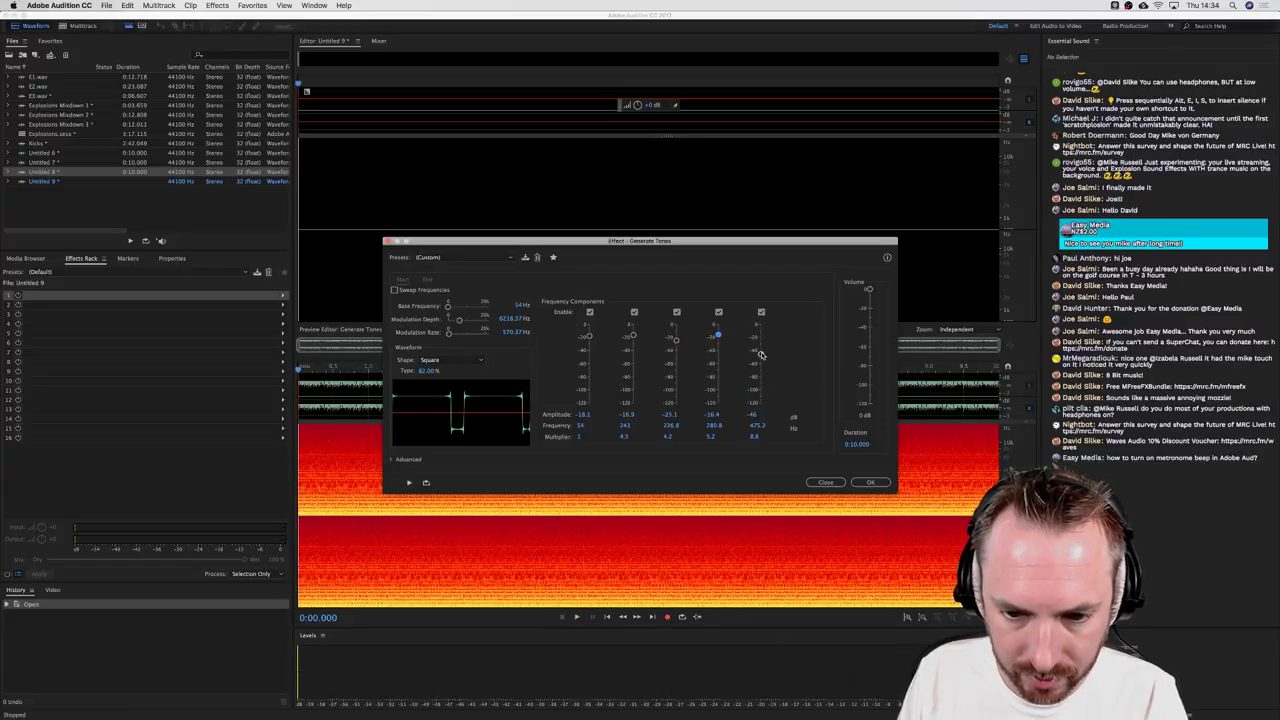
key("space")
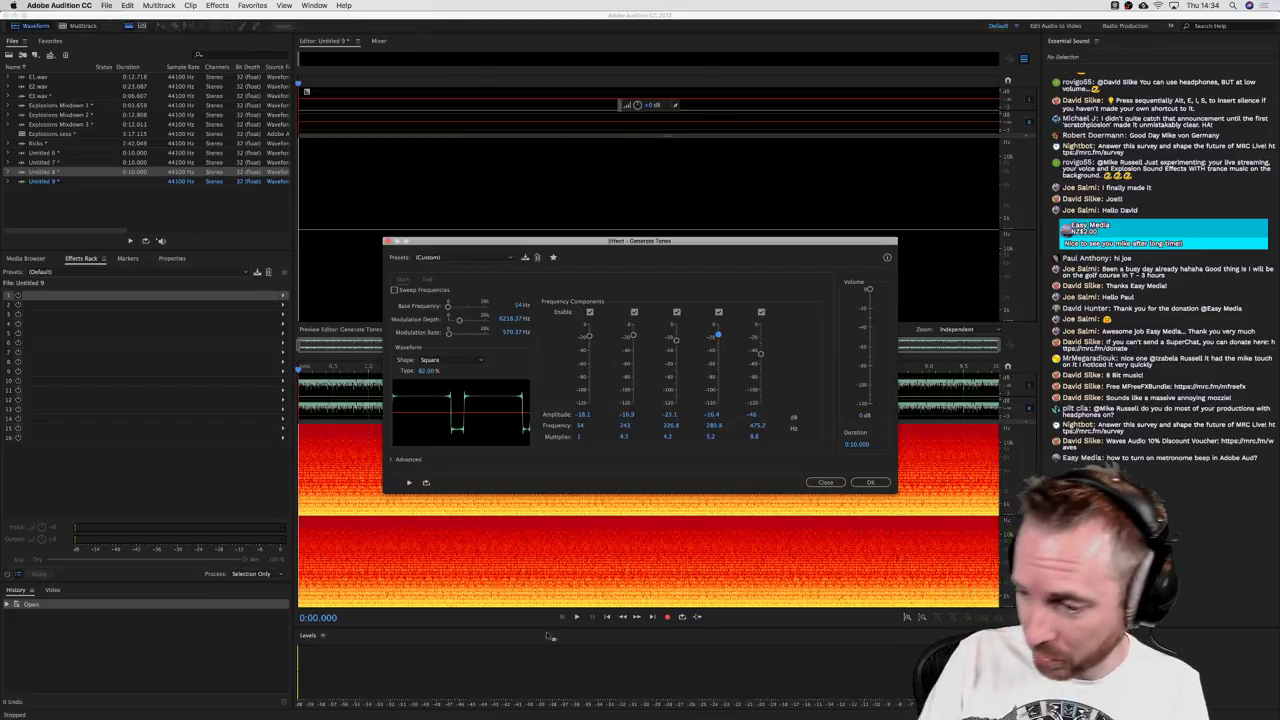
mouse_move(492, 700)
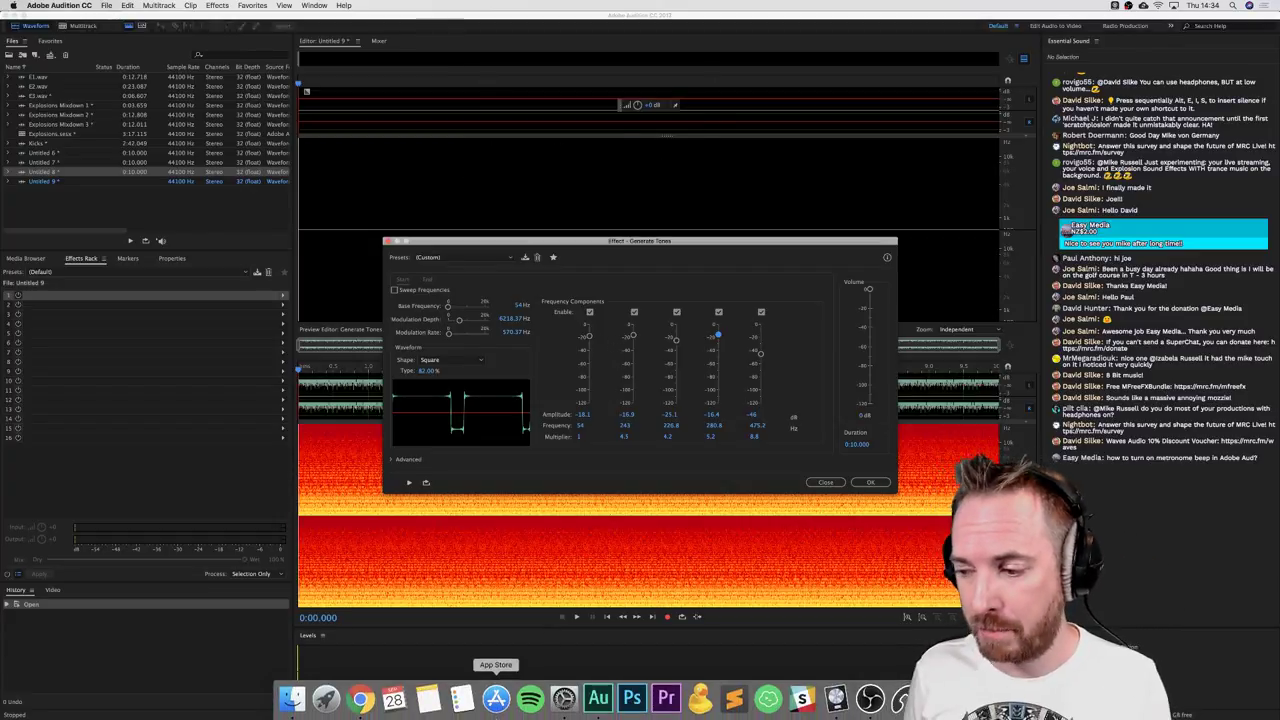
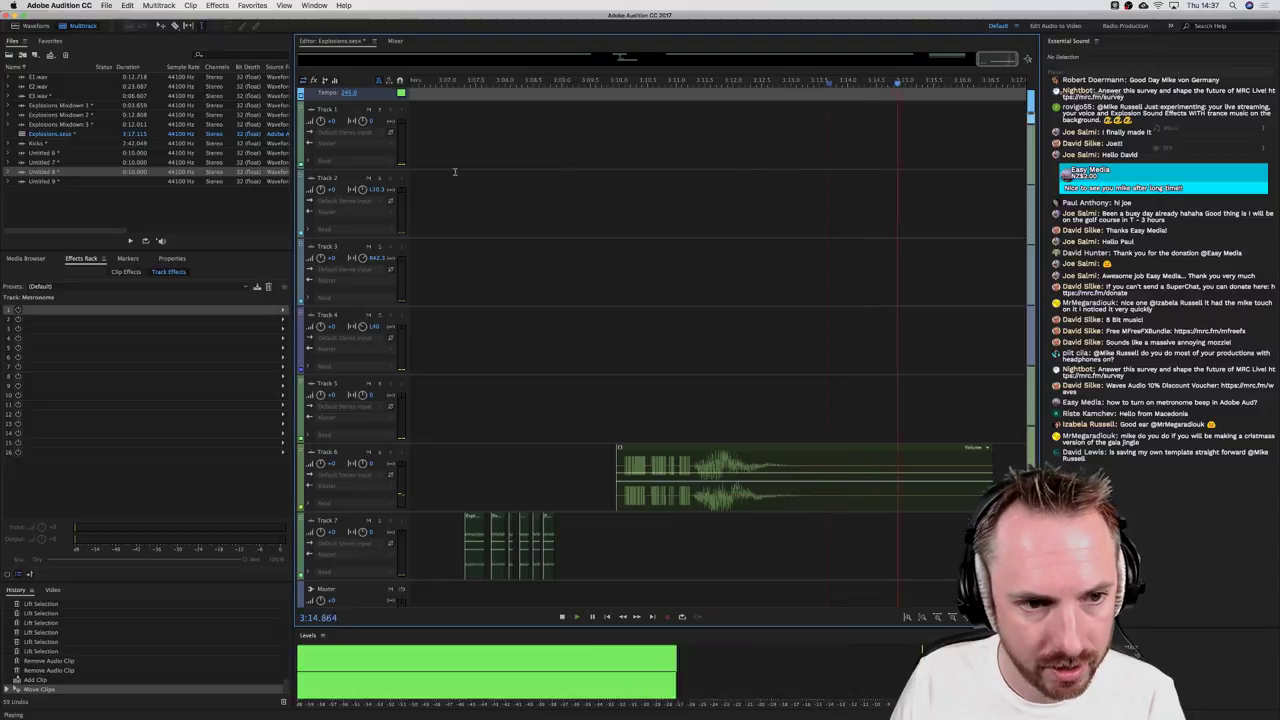
Step: Stop playback and add an Echo effect with default settings to the metronome track
key("space")
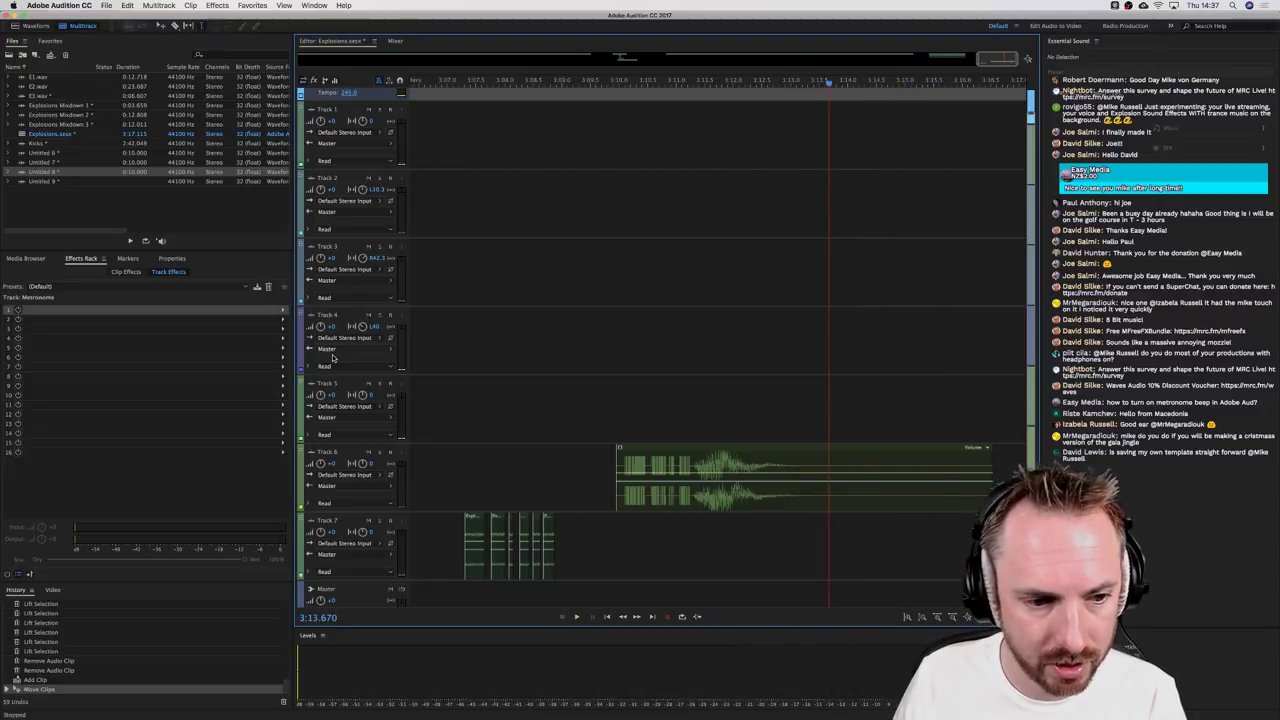
left_click(284, 310)
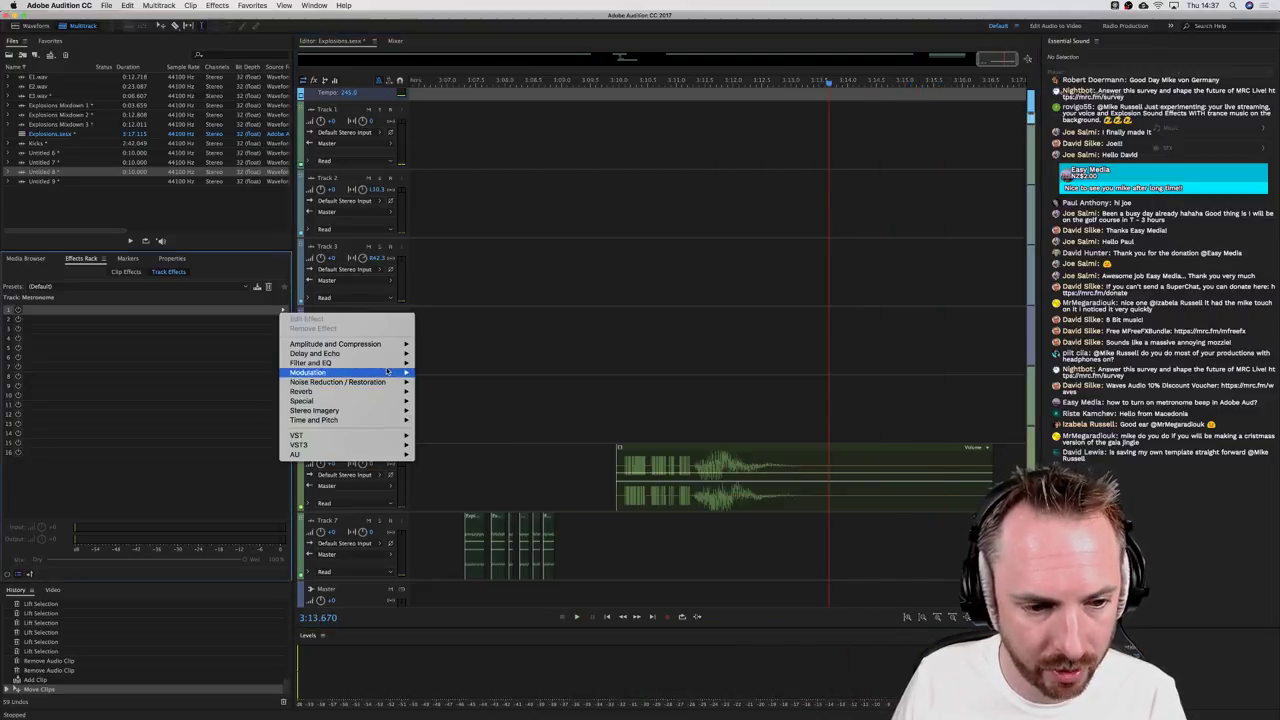
mouse_move(385, 356)
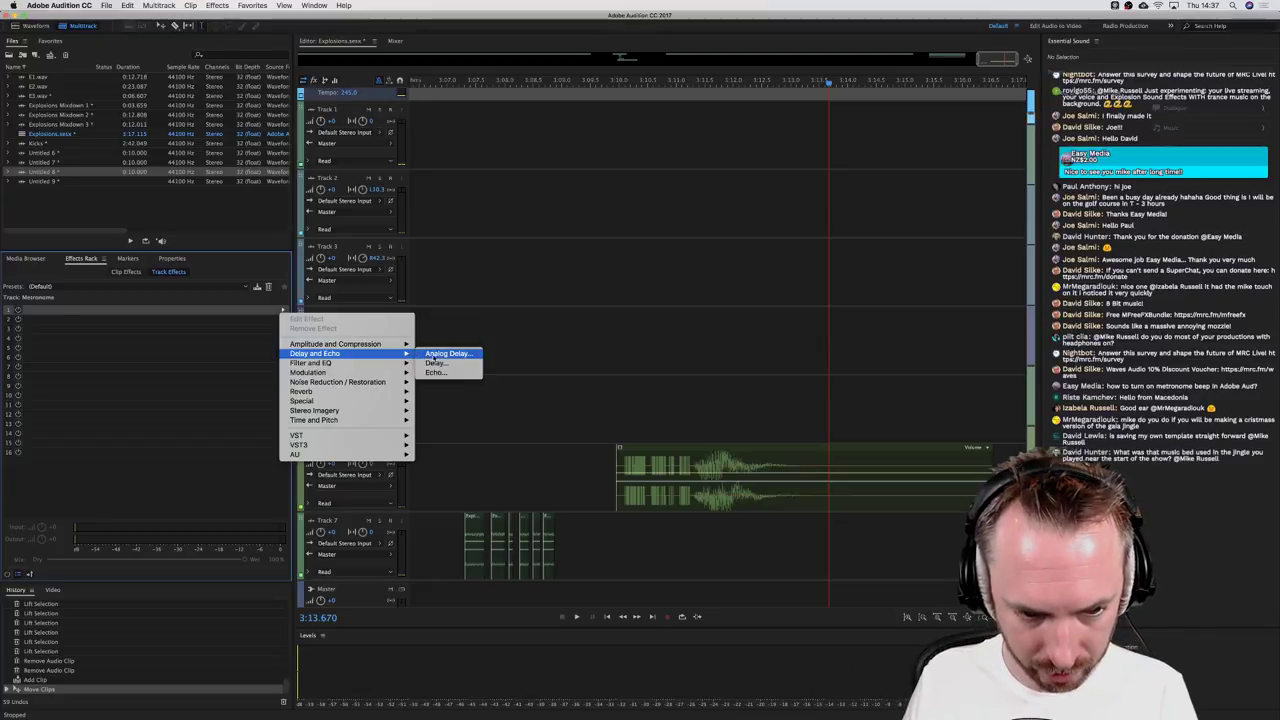
left_click(434, 372)
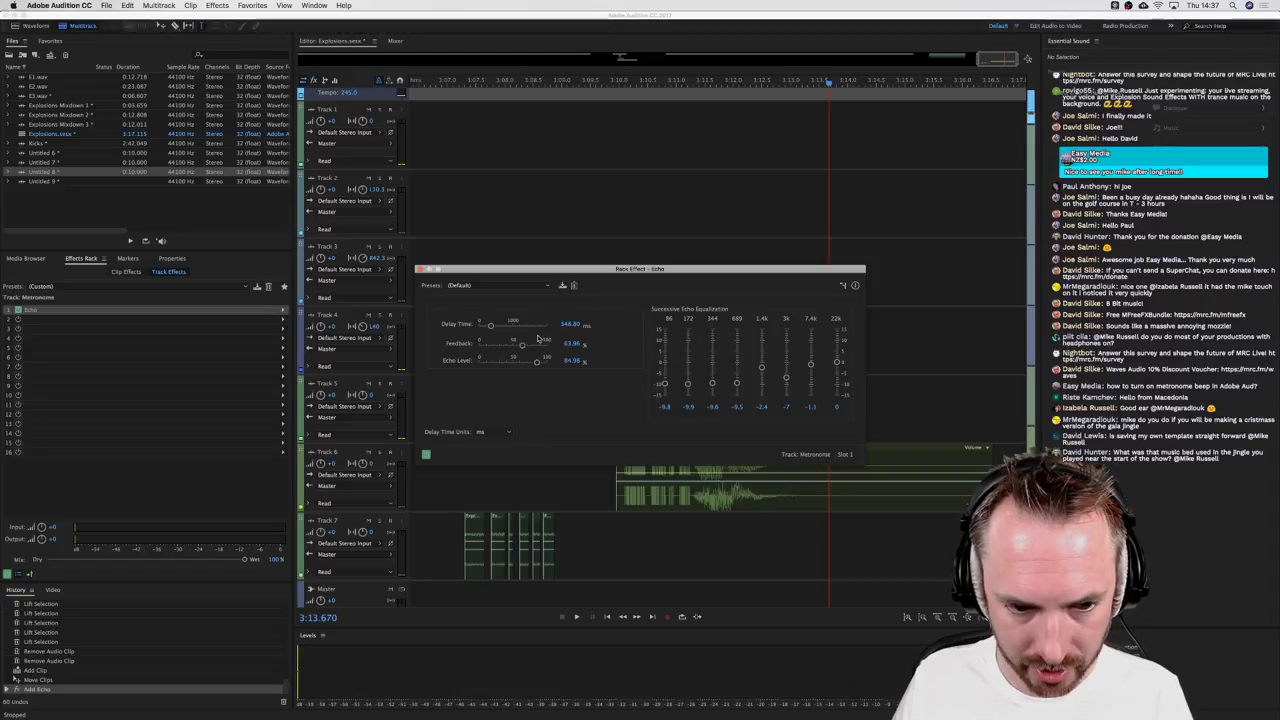
left_click_drag(473, 268, 493, 441)
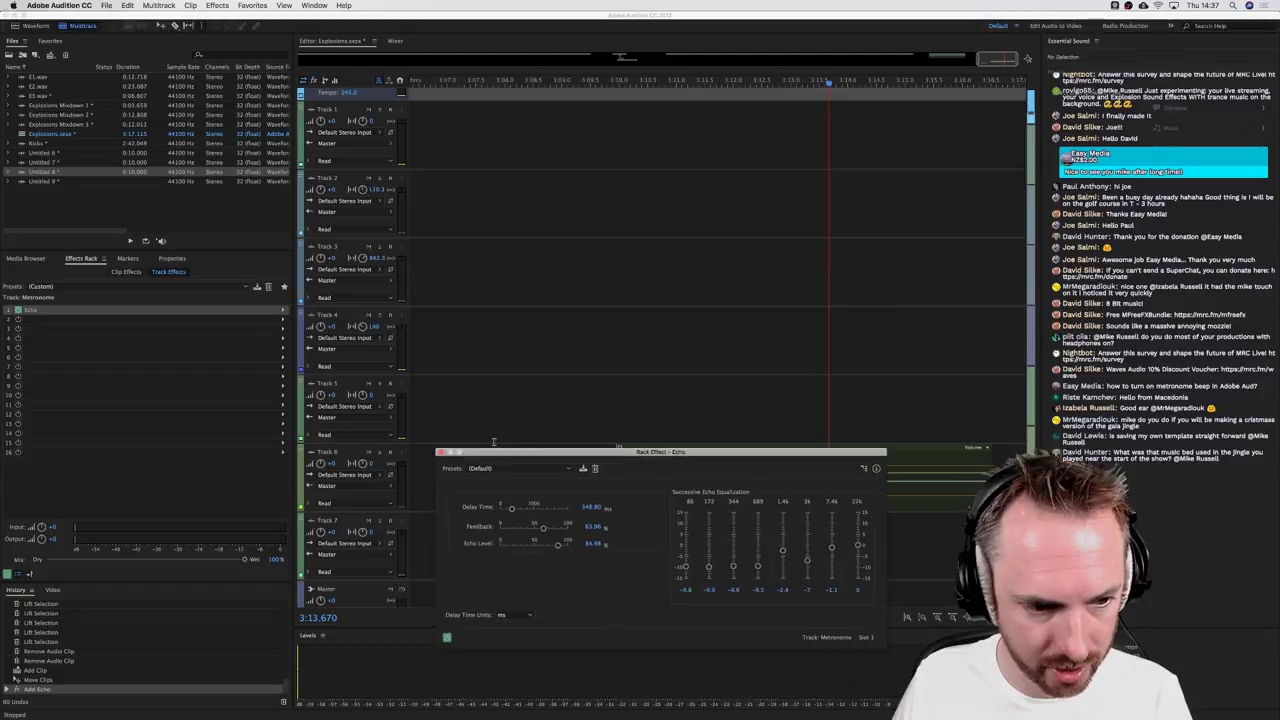
left_click(440, 452)
Step: Add an Echo effect to Track 5 and set its delay time units to beats
left_click(345, 405)
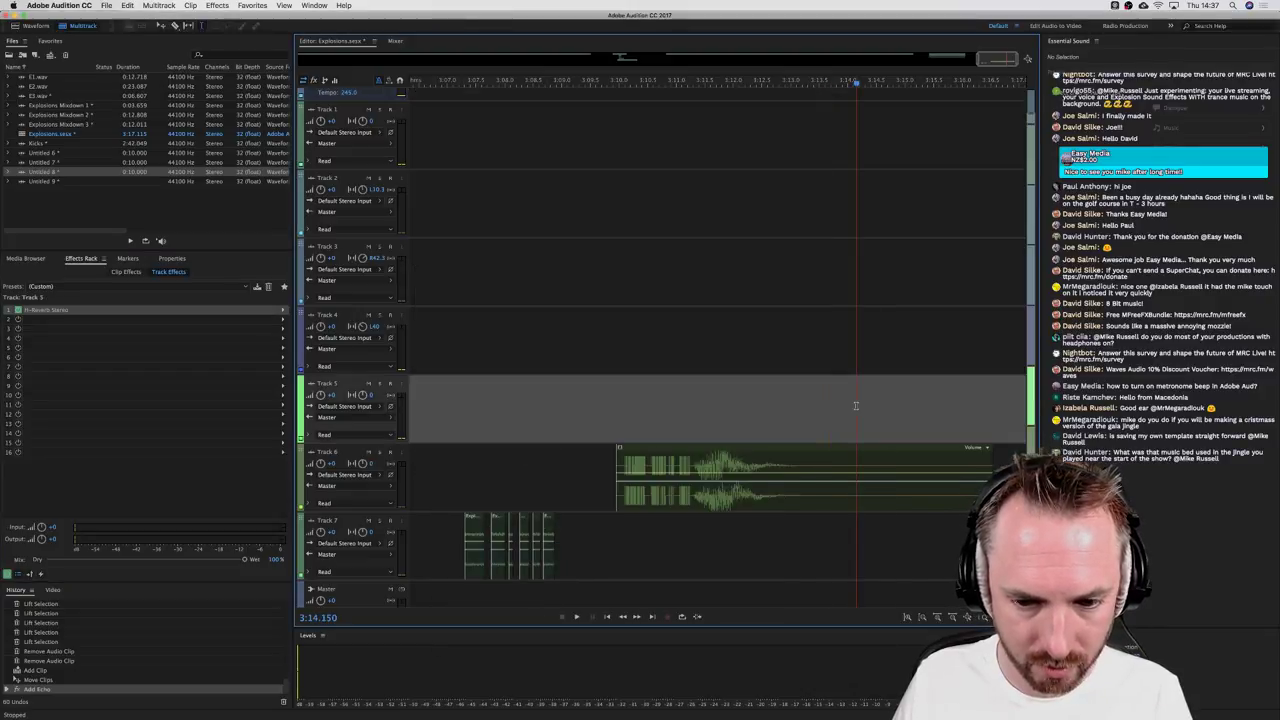
left_click(283, 319)
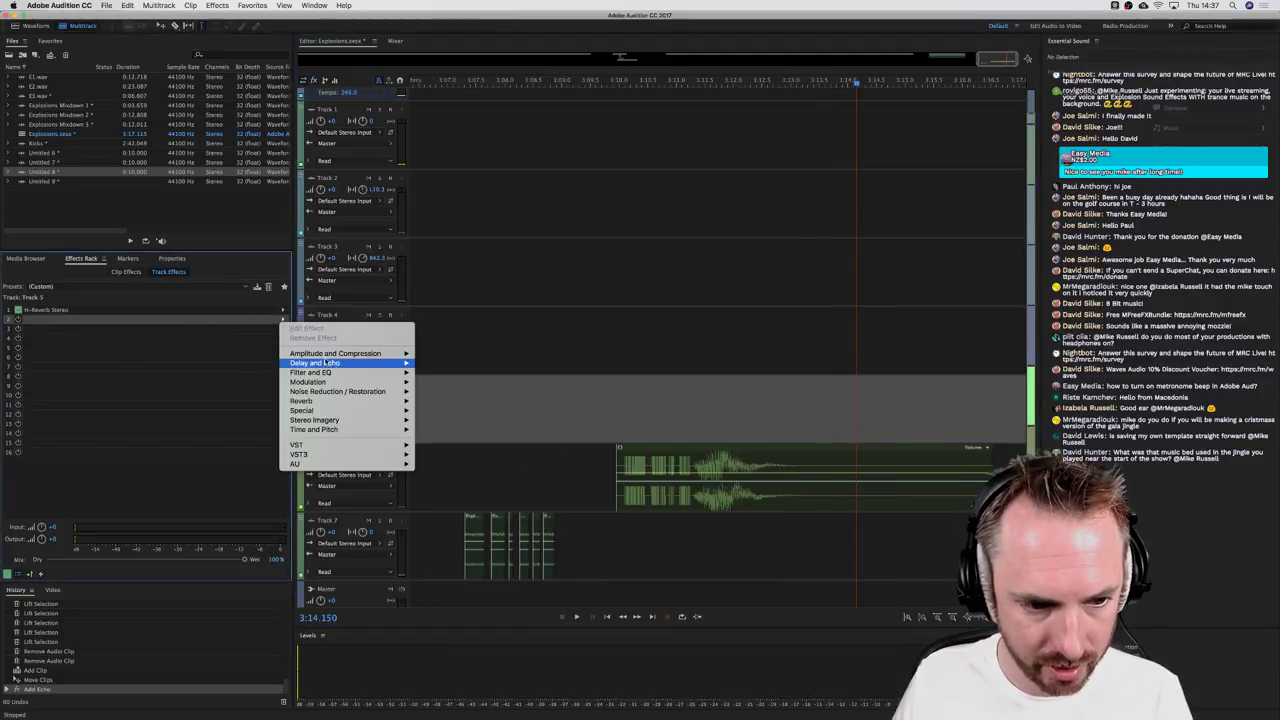
mouse_move(353, 367)
left_click(437, 382)
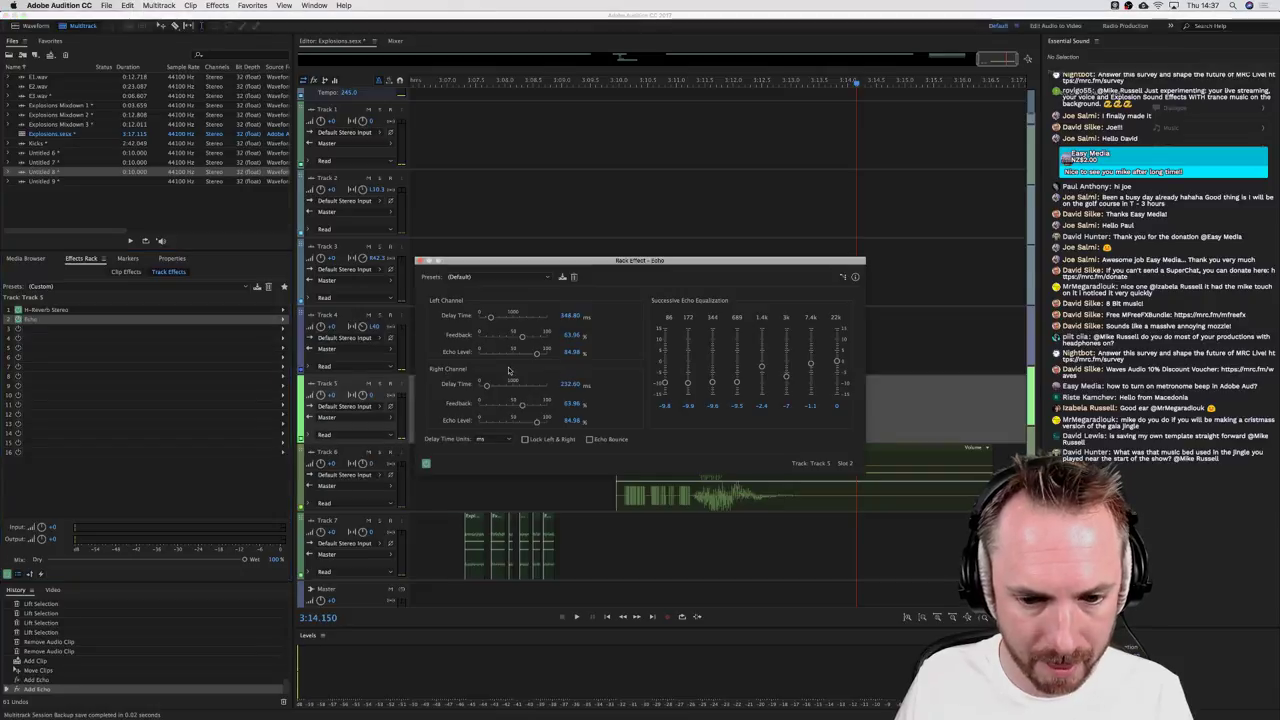
left_click(490, 439)
left_click(490, 451)
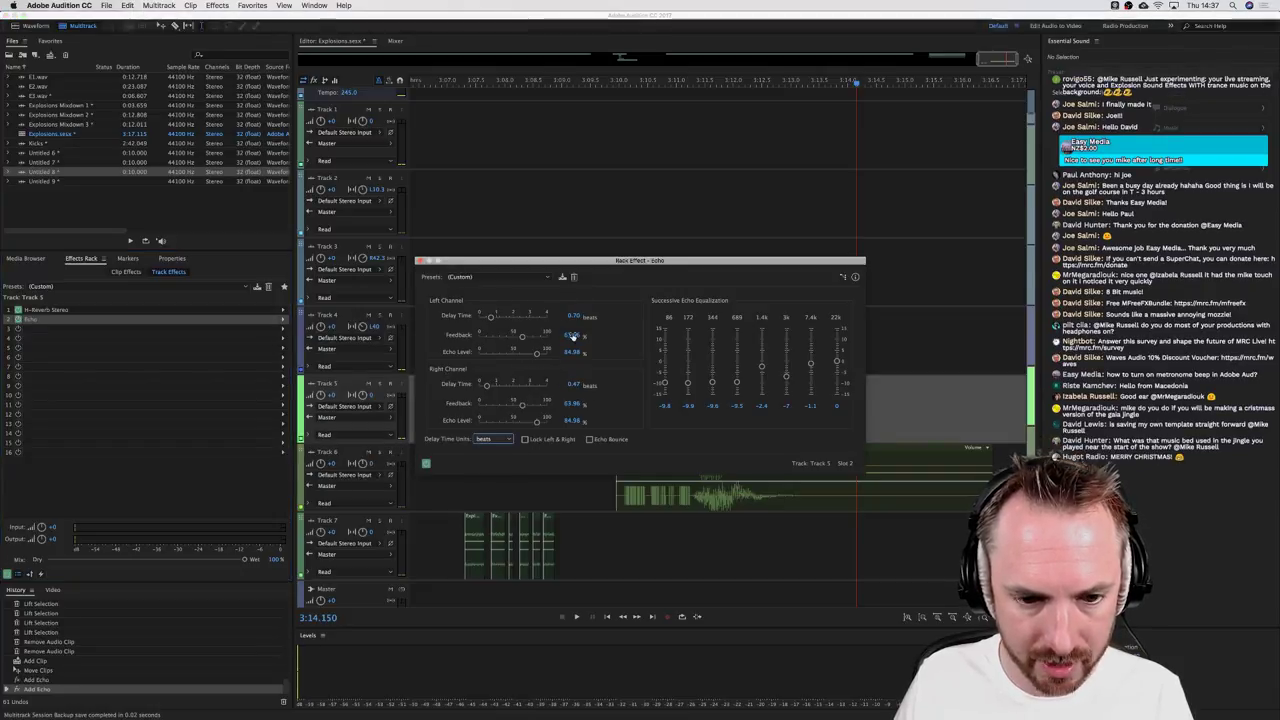
Step: Set the echo delay time to 1 beat for the left channel and 0.5 beats for the right channel
left_click(574, 317)
key("F1")
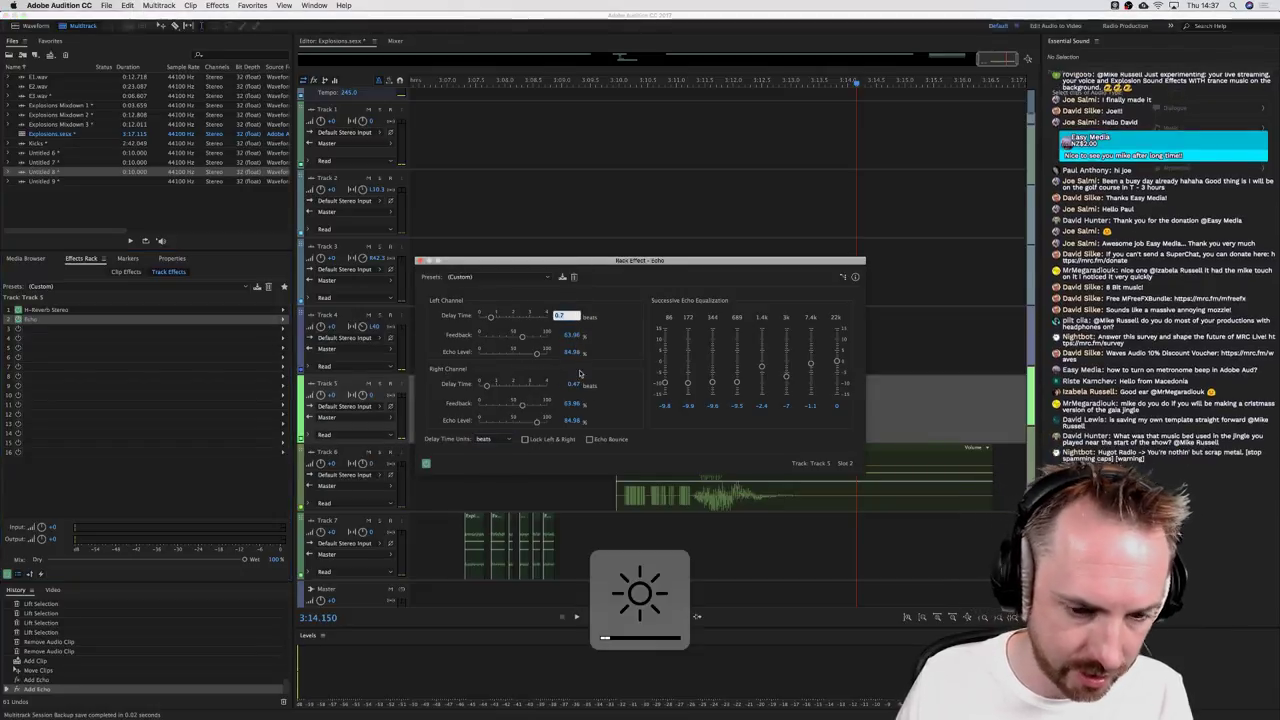
type("1")
left_click(574, 386)
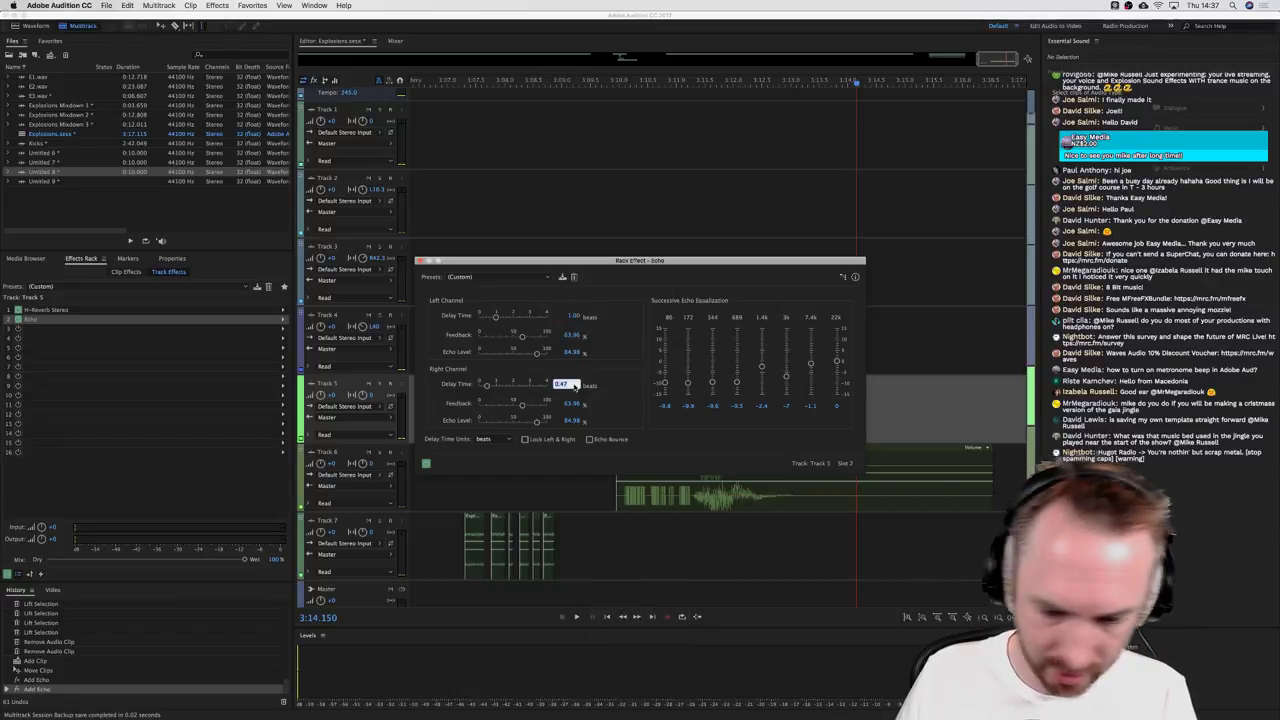
type(".5")
key("Return")
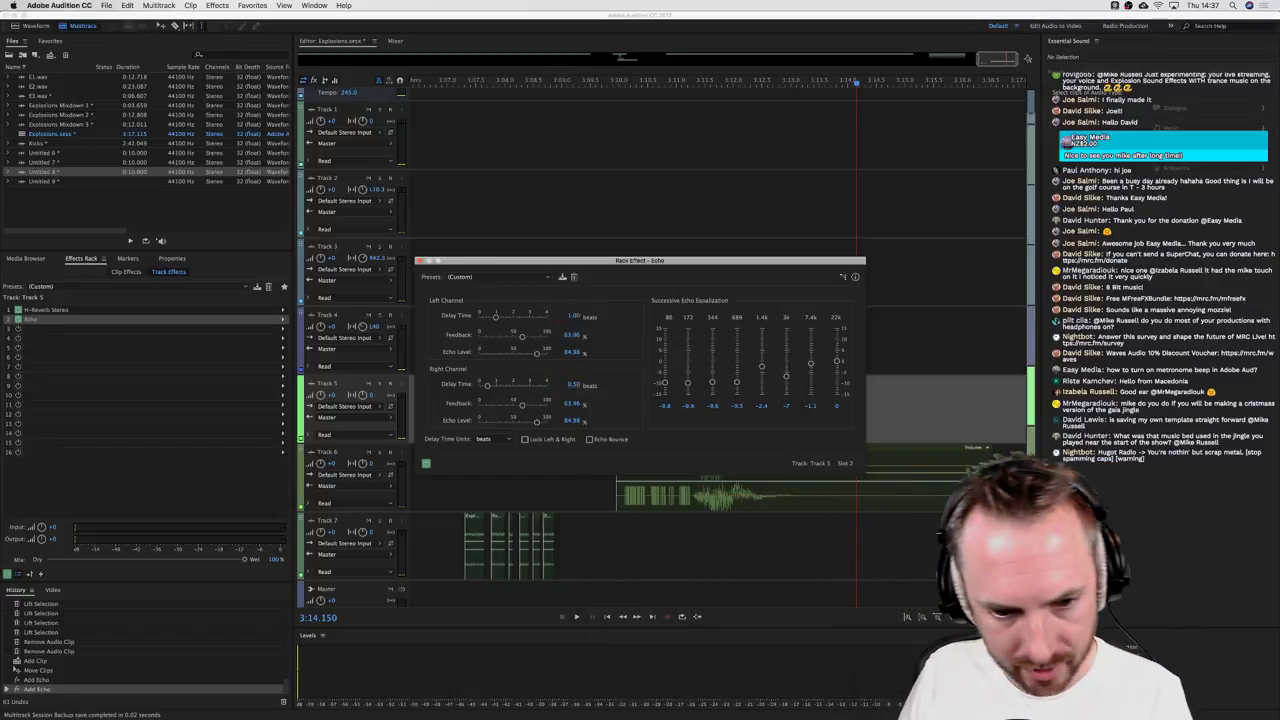
Step: Preview the session playback, then switch the echo's delay time units to milliseconds and close the effect
key("space")
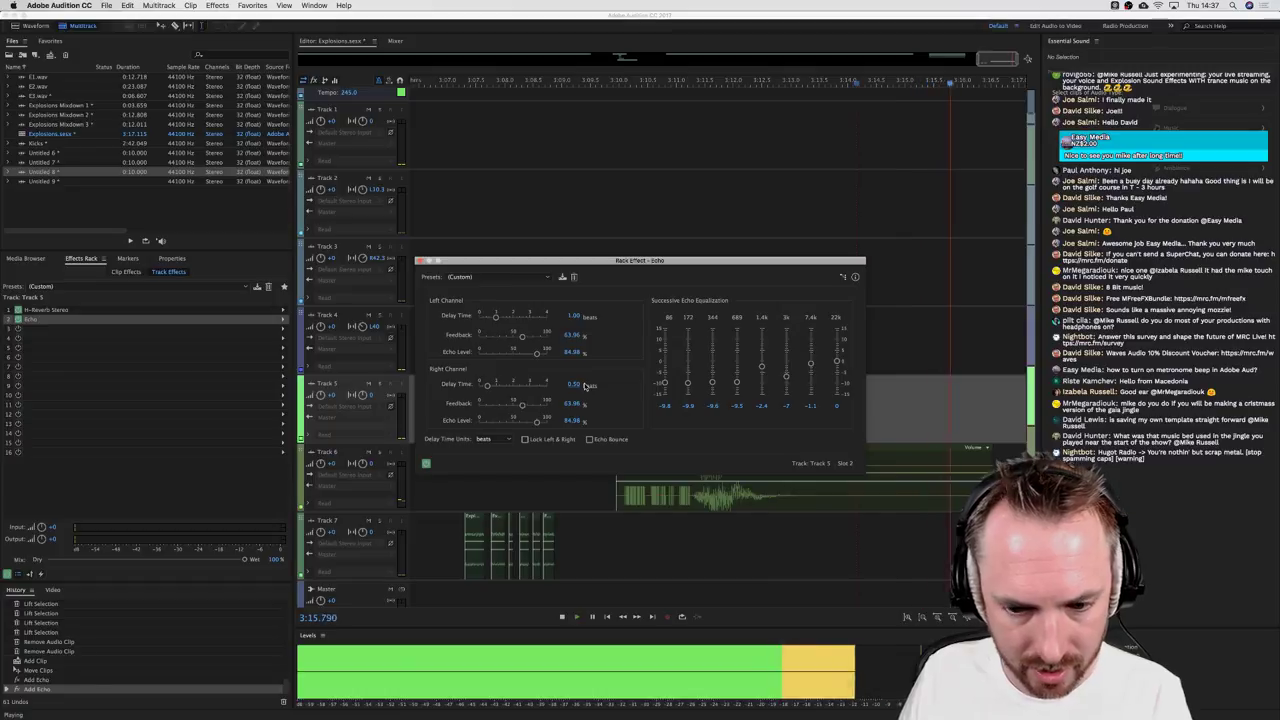
key("space")
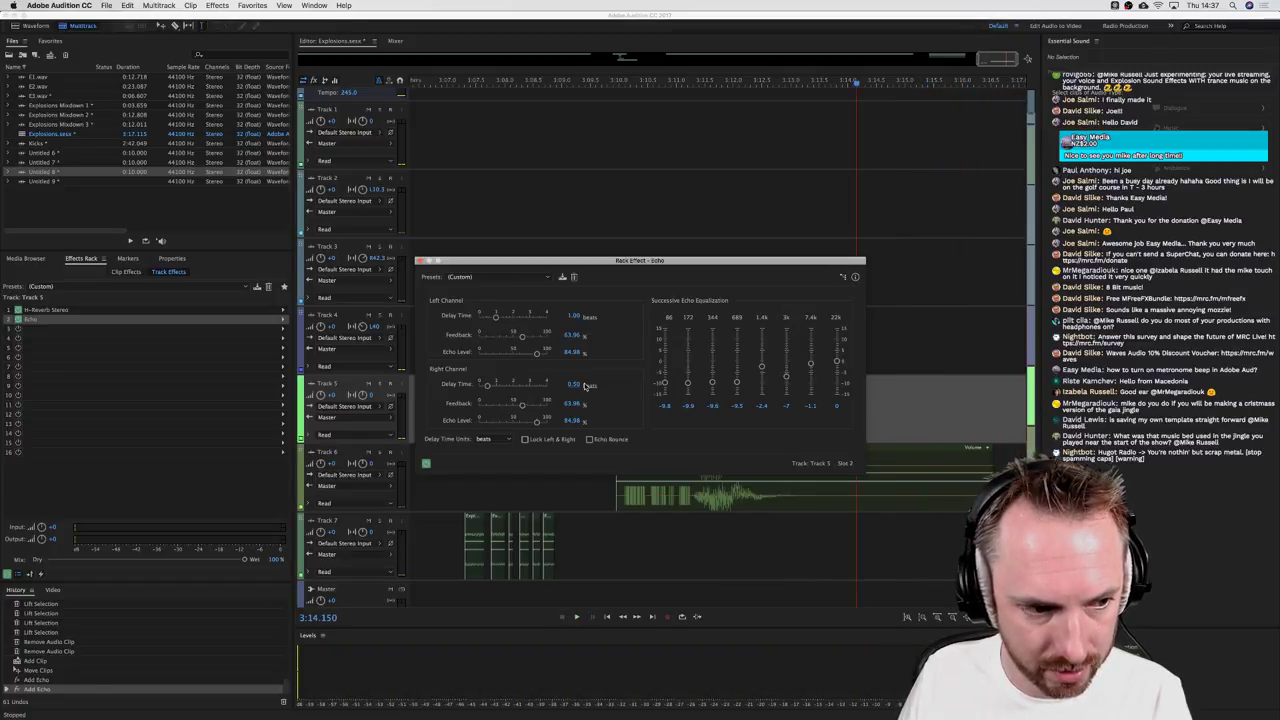
key("space")
key("space")
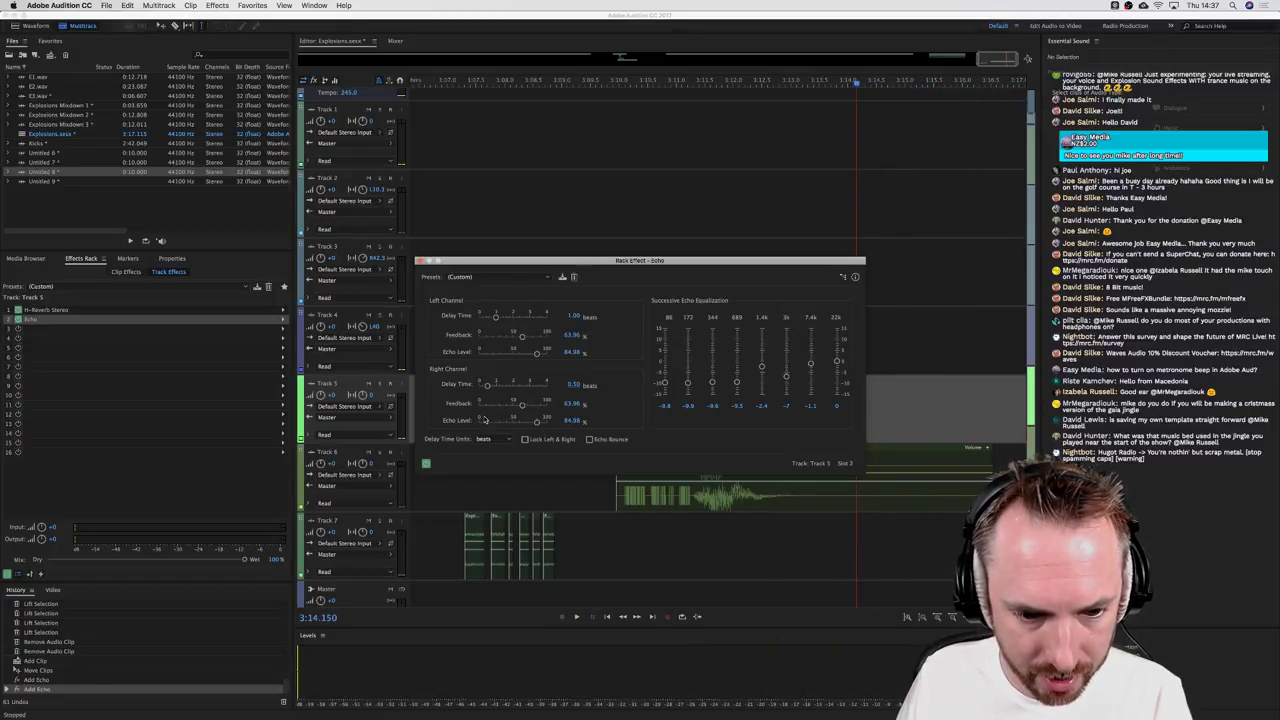
left_click(494, 439)
left_click(490, 450)
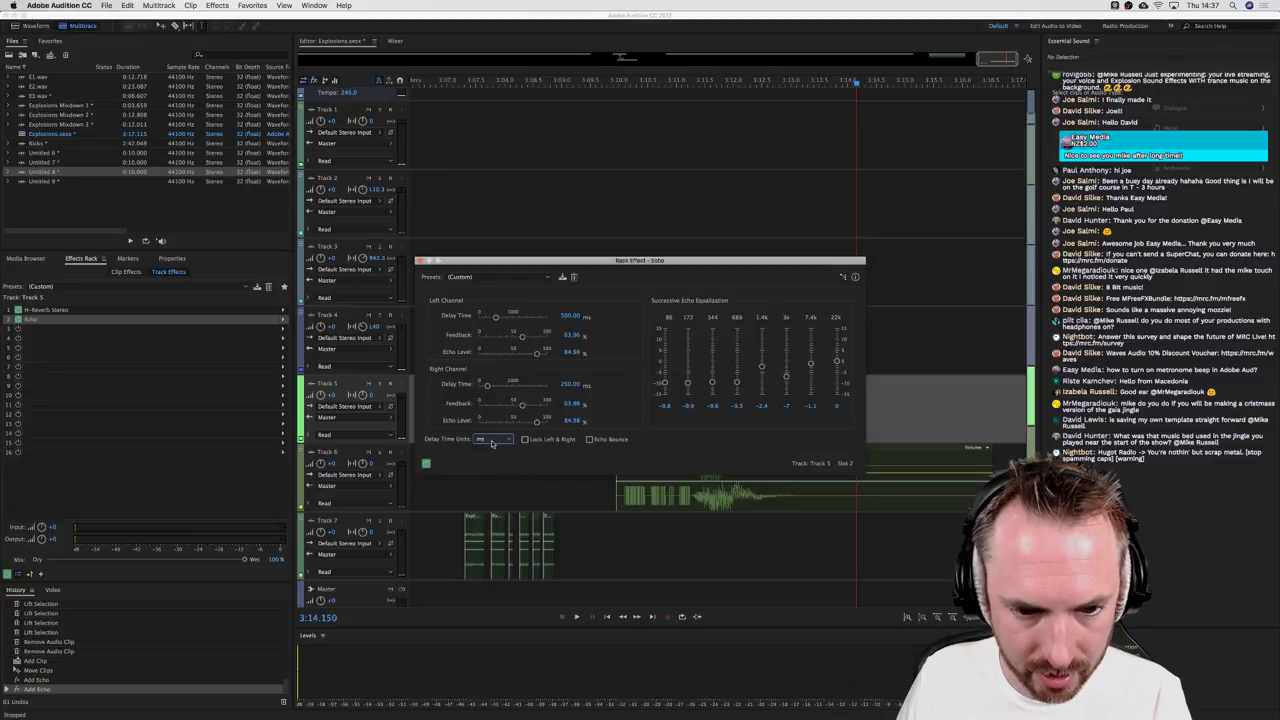
left_click(421, 261)
Step: Turn off the session's metronome, leaving the tempo as it is
left_click(346, 92)
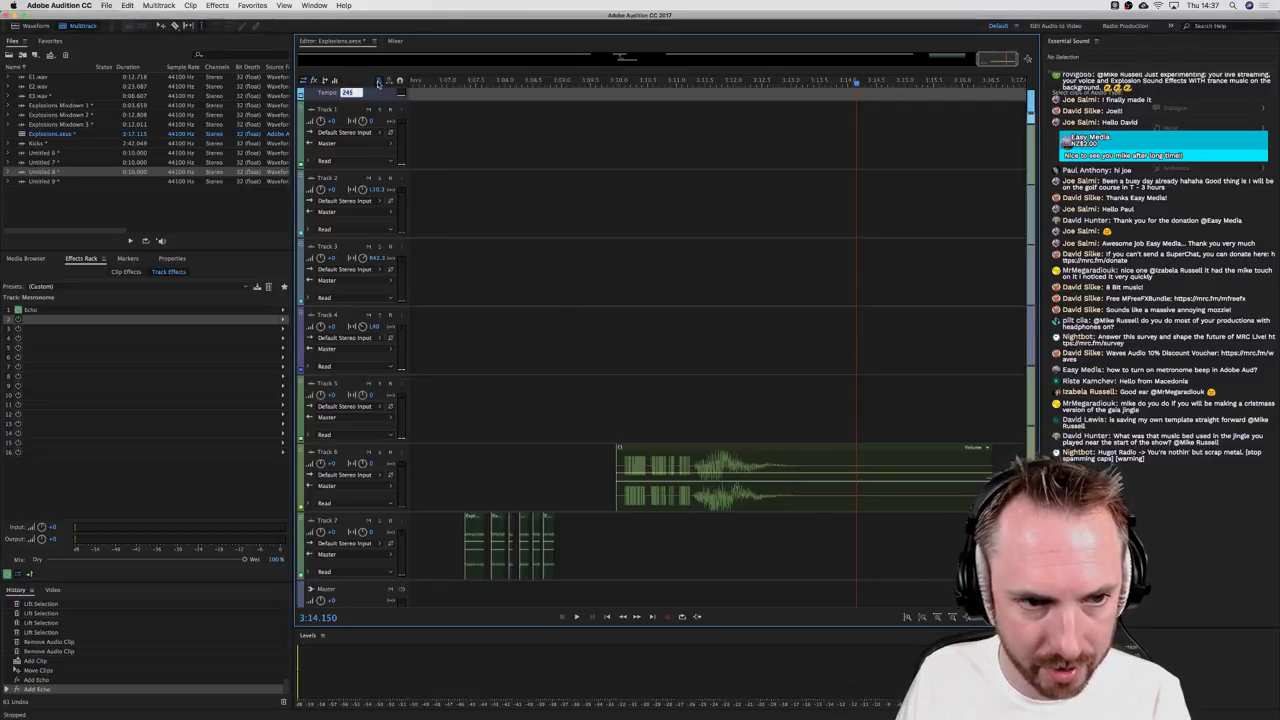
left_click(378, 83)
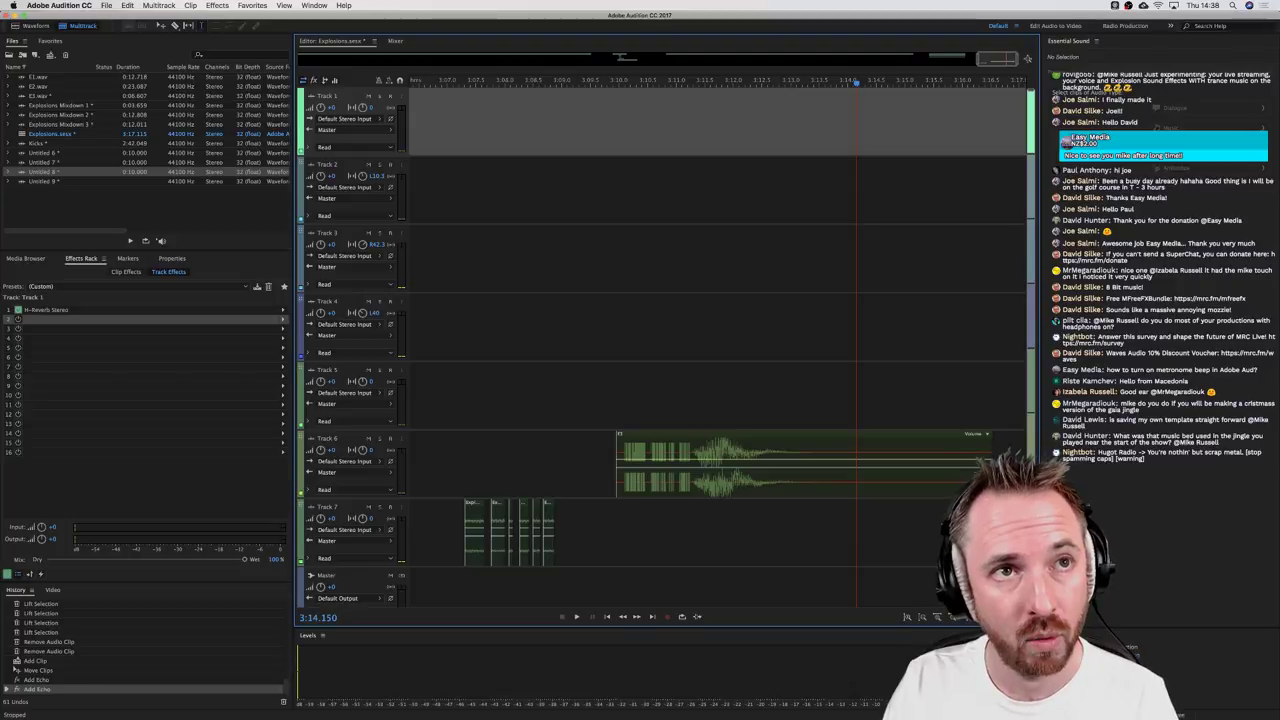
key("super+Tab")
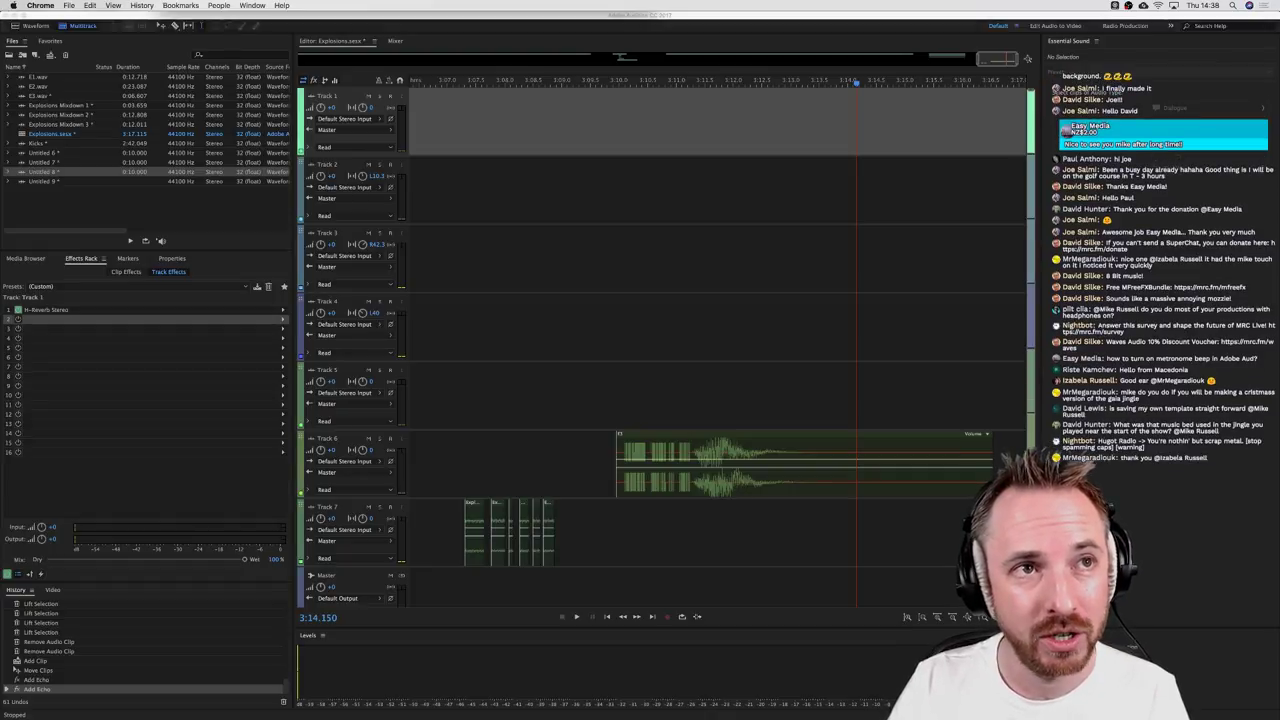
left_click(704, 304)
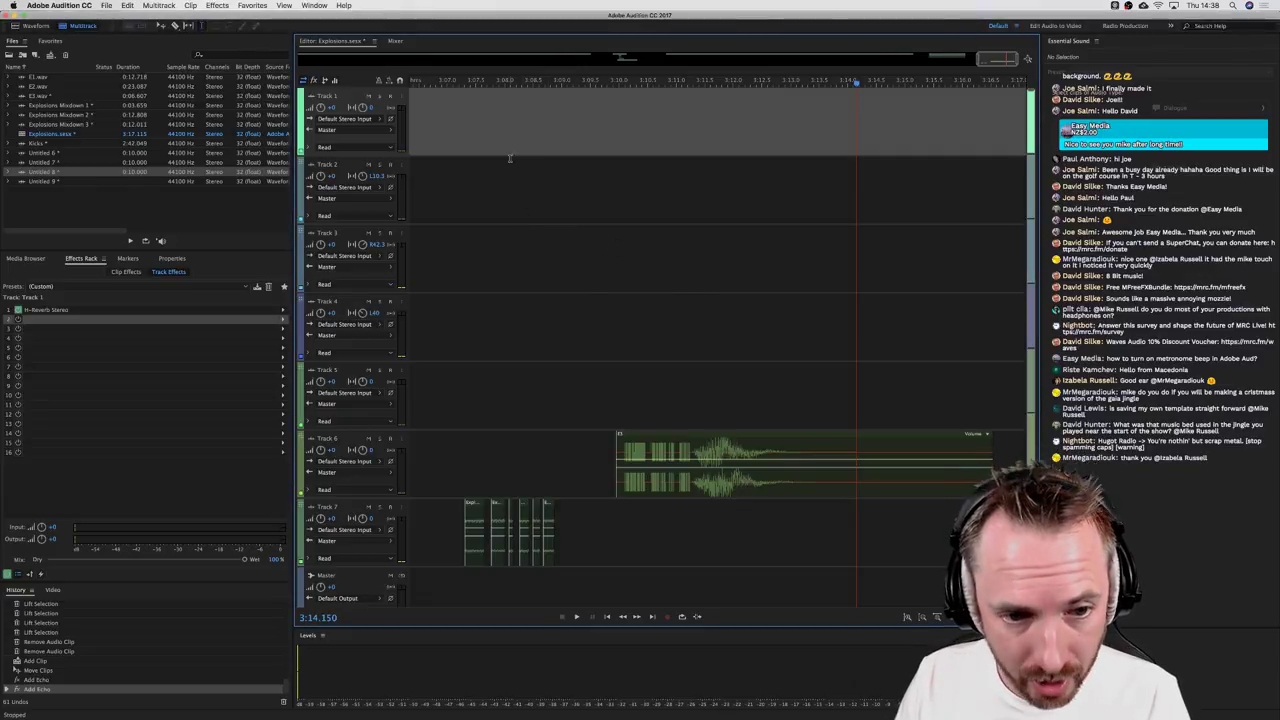
Step: Export the multitrack session as a template named Explosions, including markers and other metadata
left_click(648, 320)
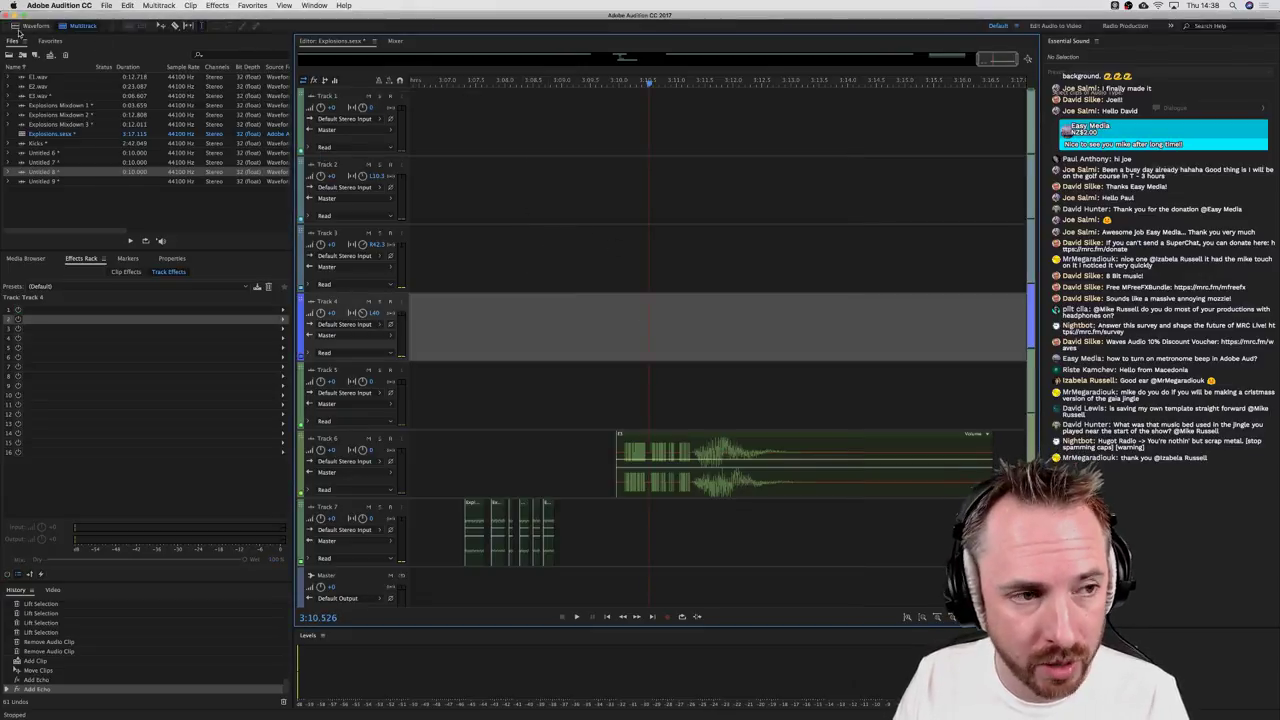
left_click(106, 5)
mouse_move(190, 184)
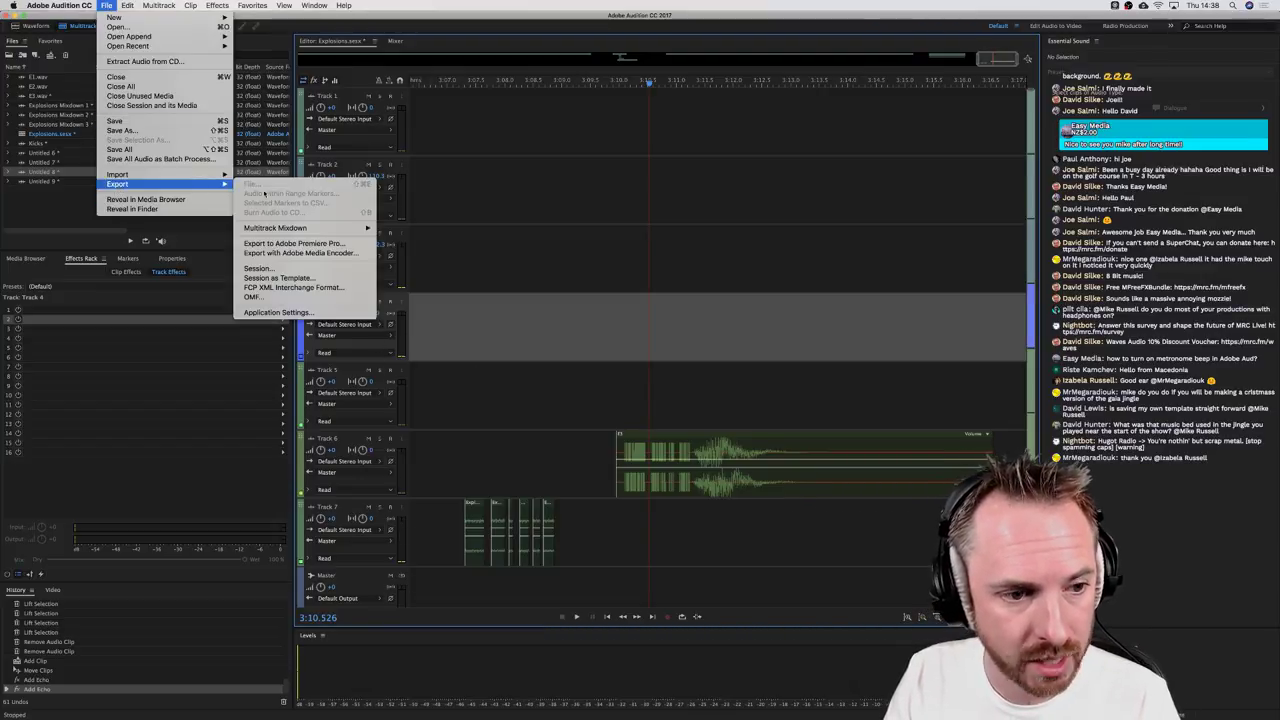
left_click(279, 280)
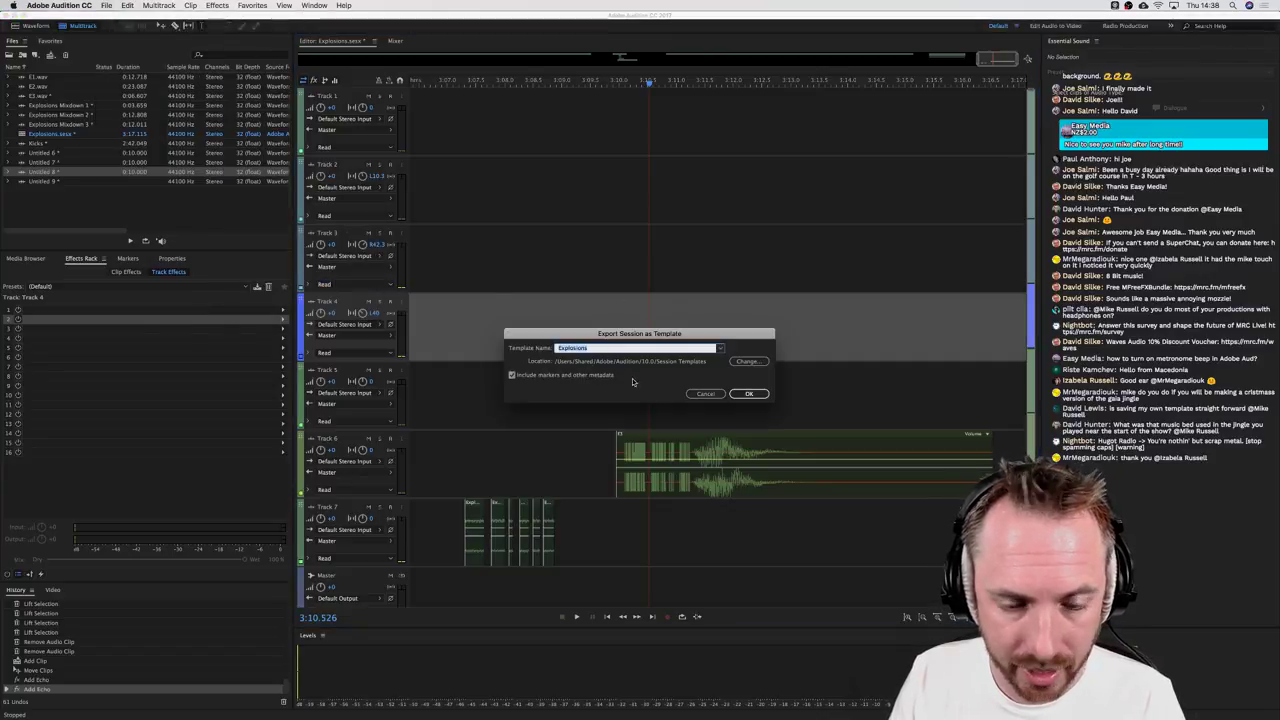
left_click(744, 395)
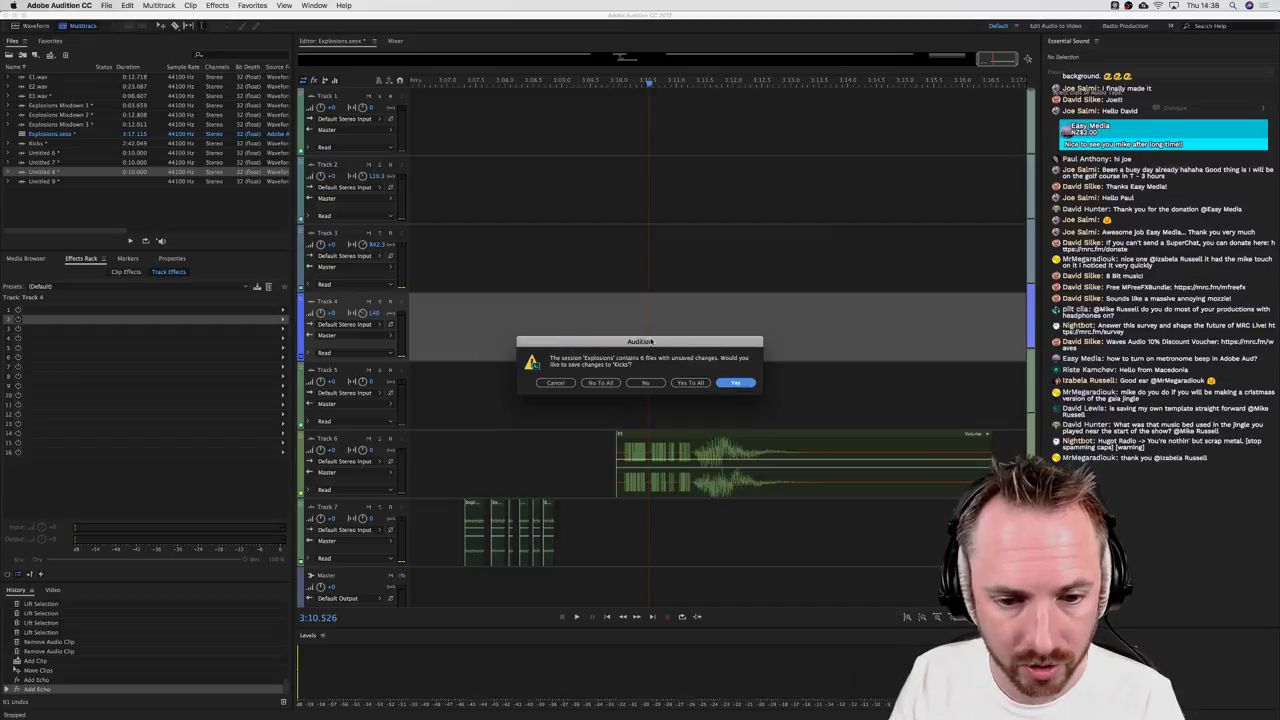
Step: Save the changed Kicks file as Kicks.wav in the Downloads folder, in 32-bit Wave PCM format
left_click(737, 384)
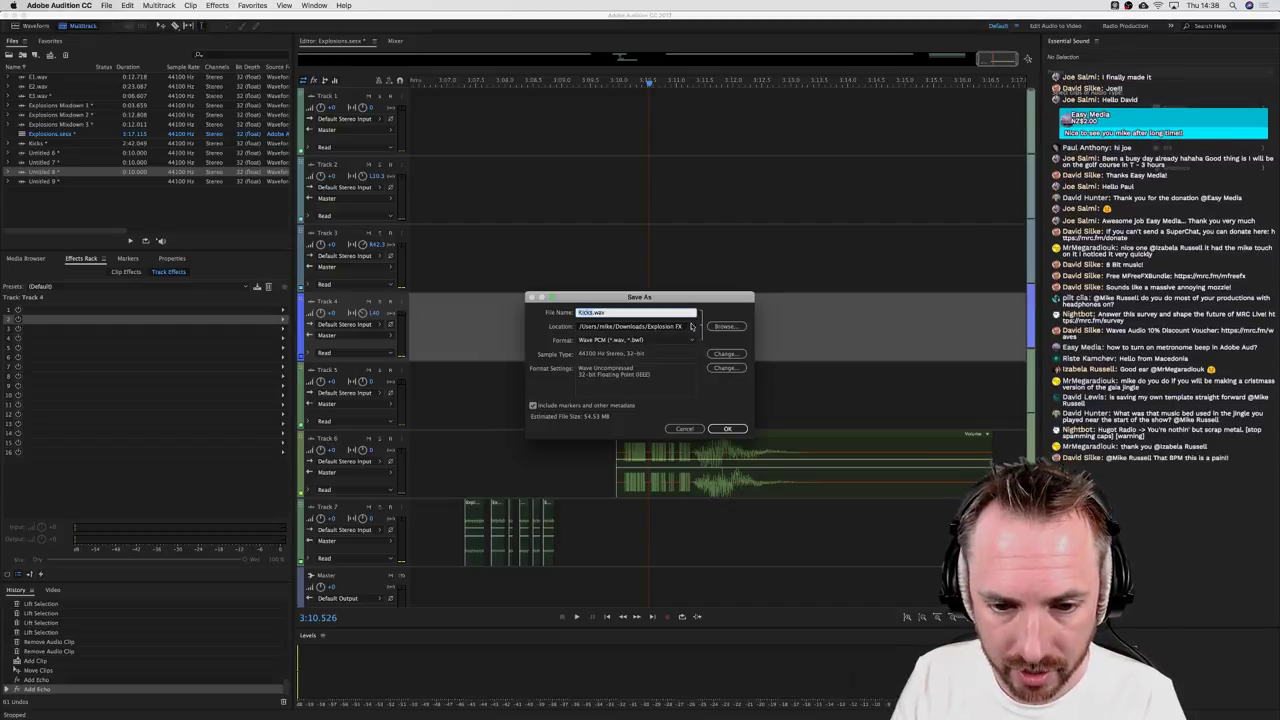
left_click(662, 327)
left_click_drag(651, 326, 686, 326)
key("BackSpace")
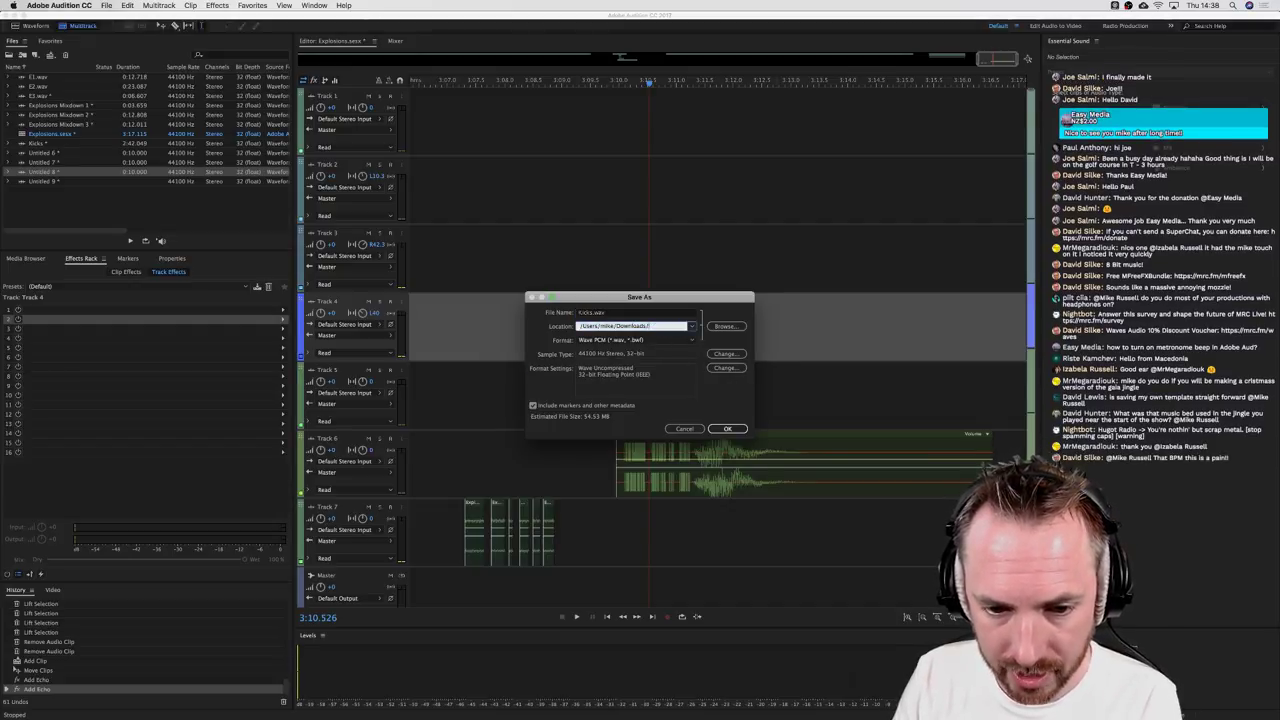
left_click(725, 428)
Step: Save the session's remaining unsaved audio files, including Untitled 6, 7 and 8, as WAV files in the Downloads folder
left_click(730, 382)
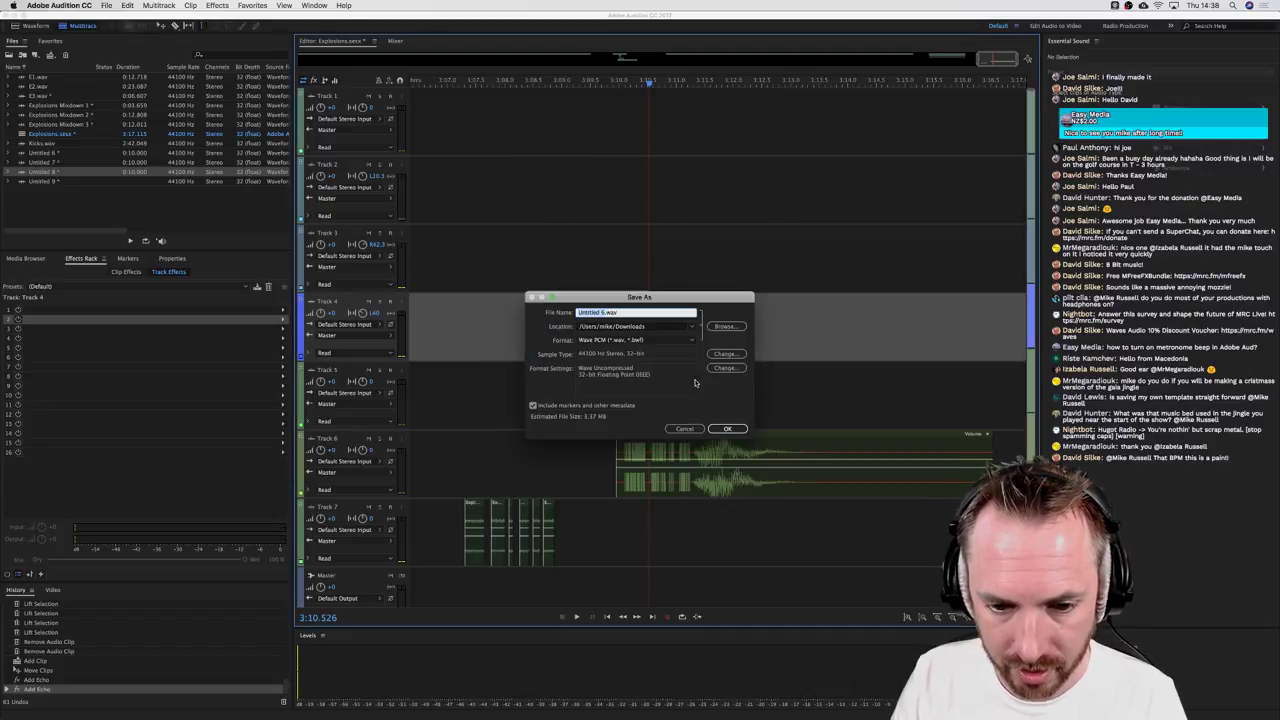
left_click(720, 430)
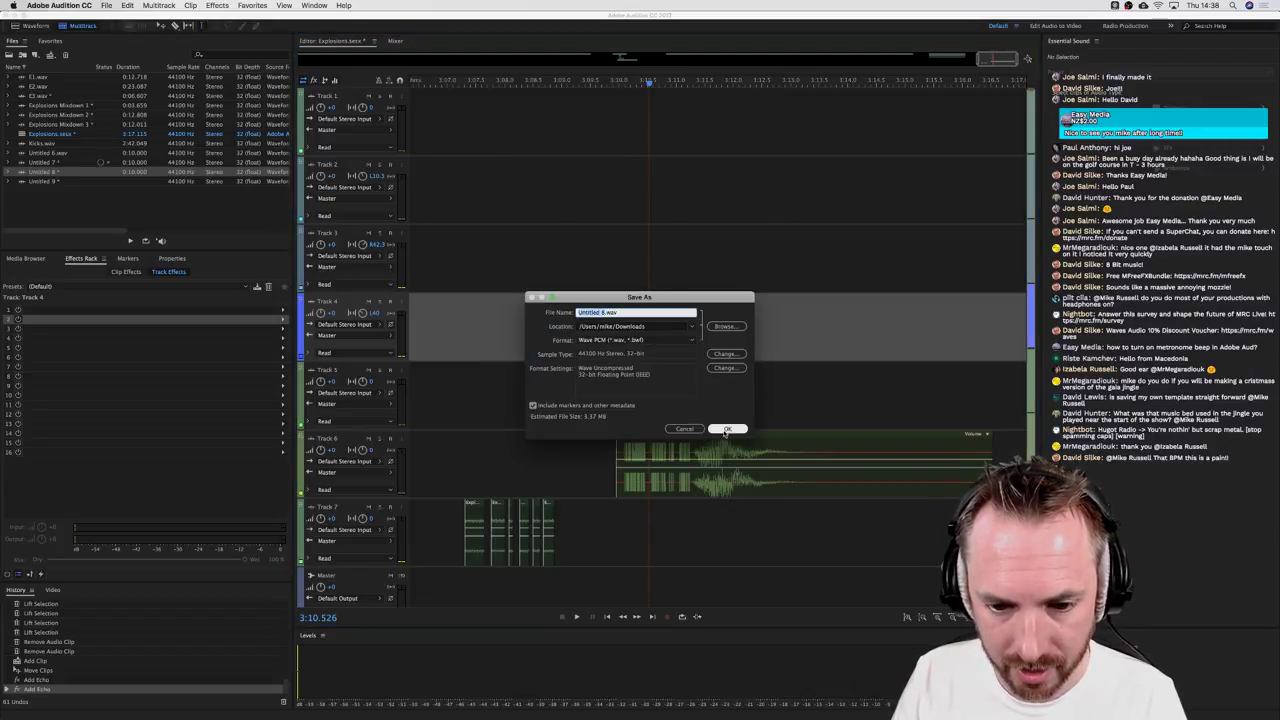
left_click(725, 431)
left_click(726, 430)
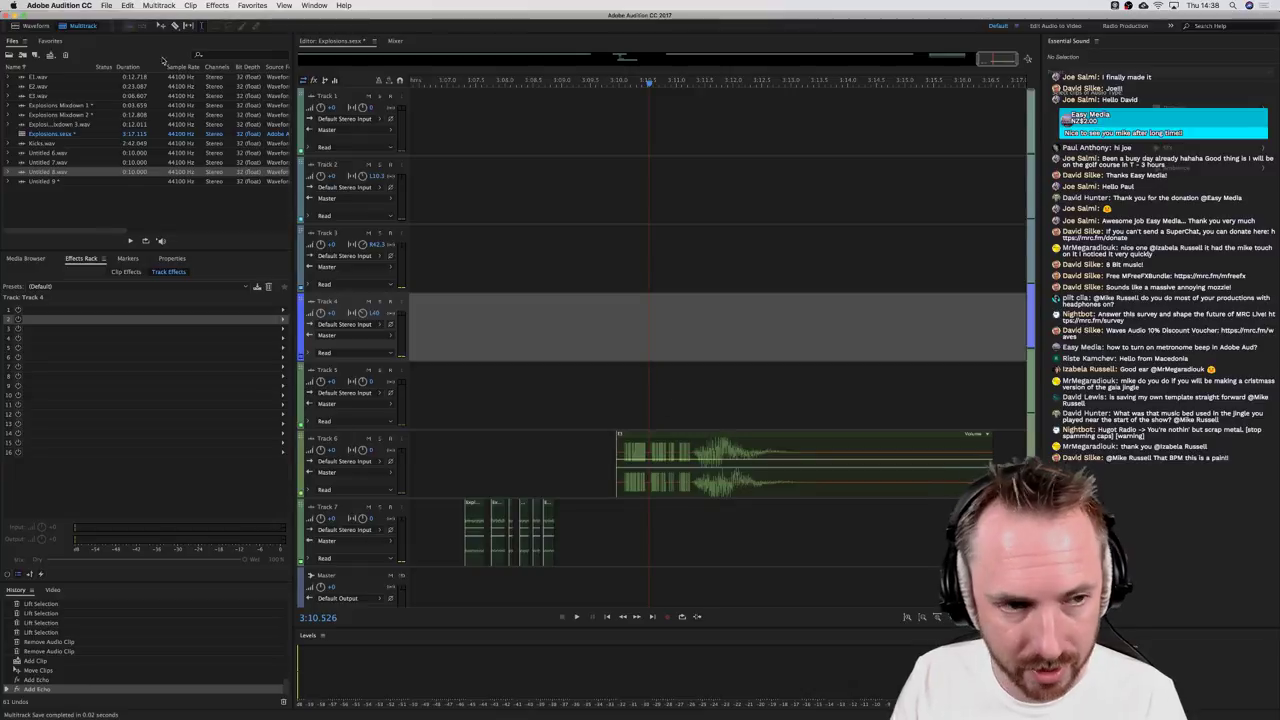
Step: Start a new multitrack session to examine the list of available session templates, then cancel it
left_click(42, 26)
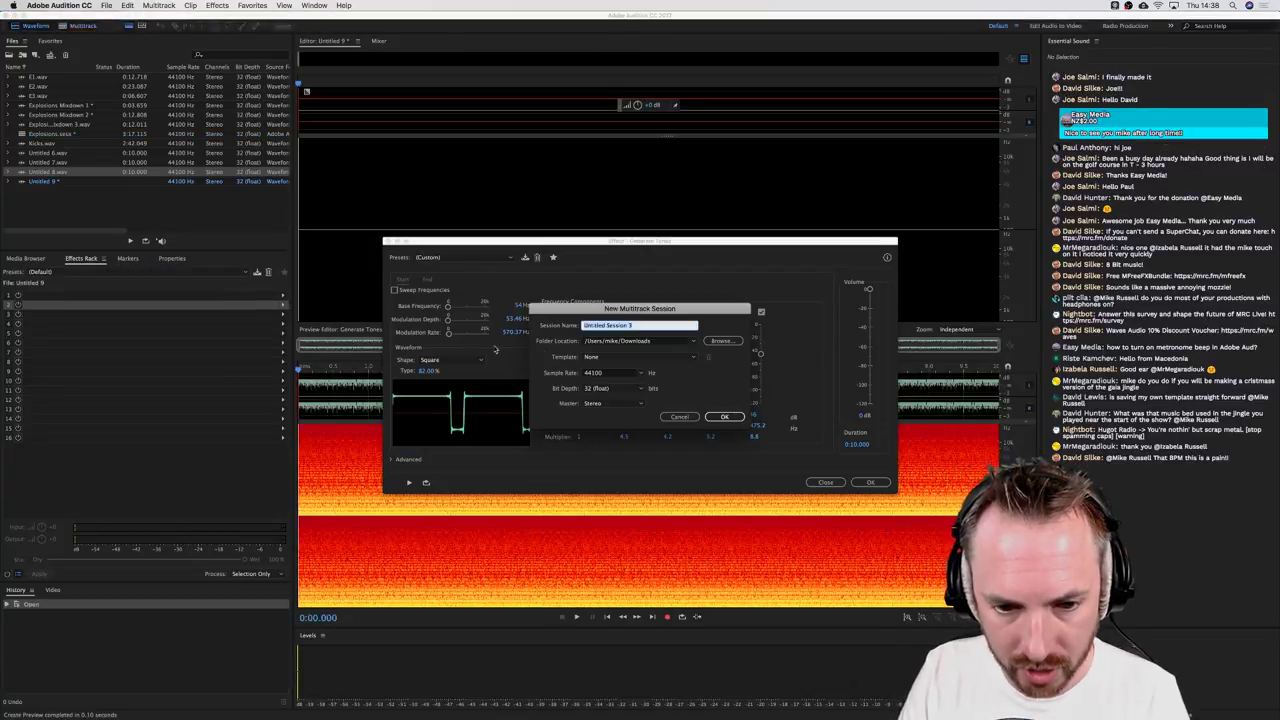
left_click(610, 357)
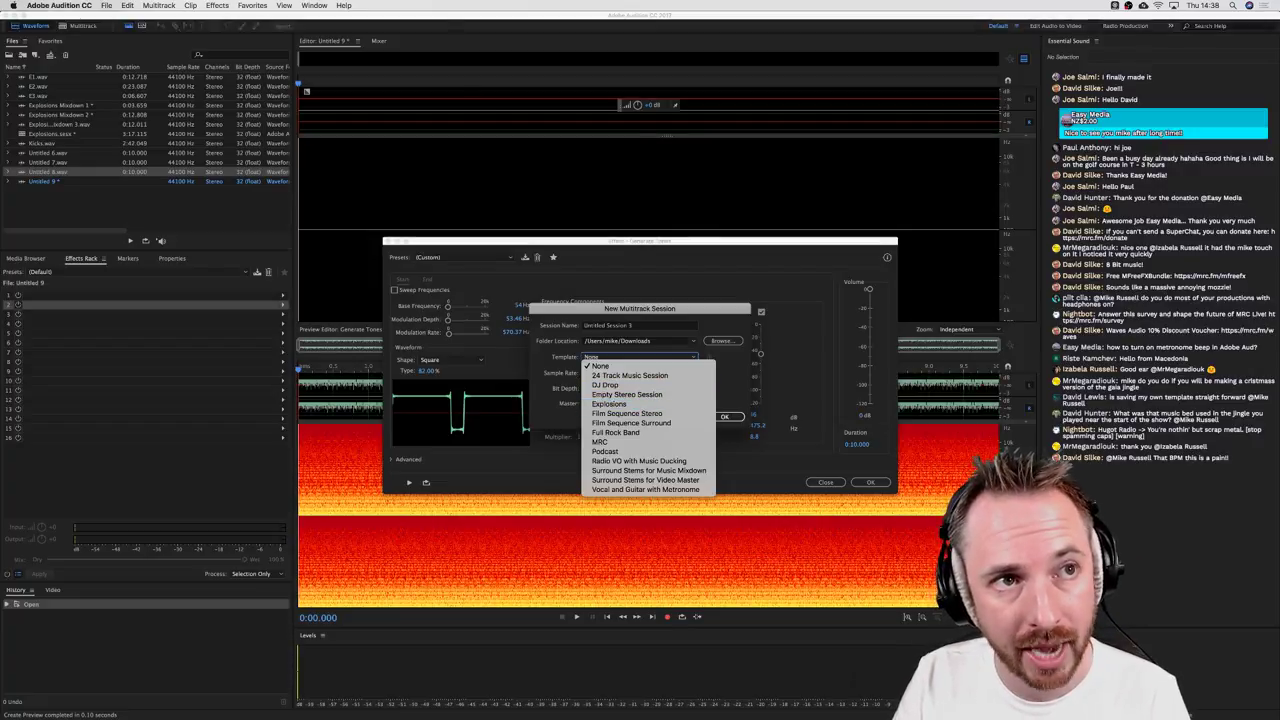
key("super+Tab")
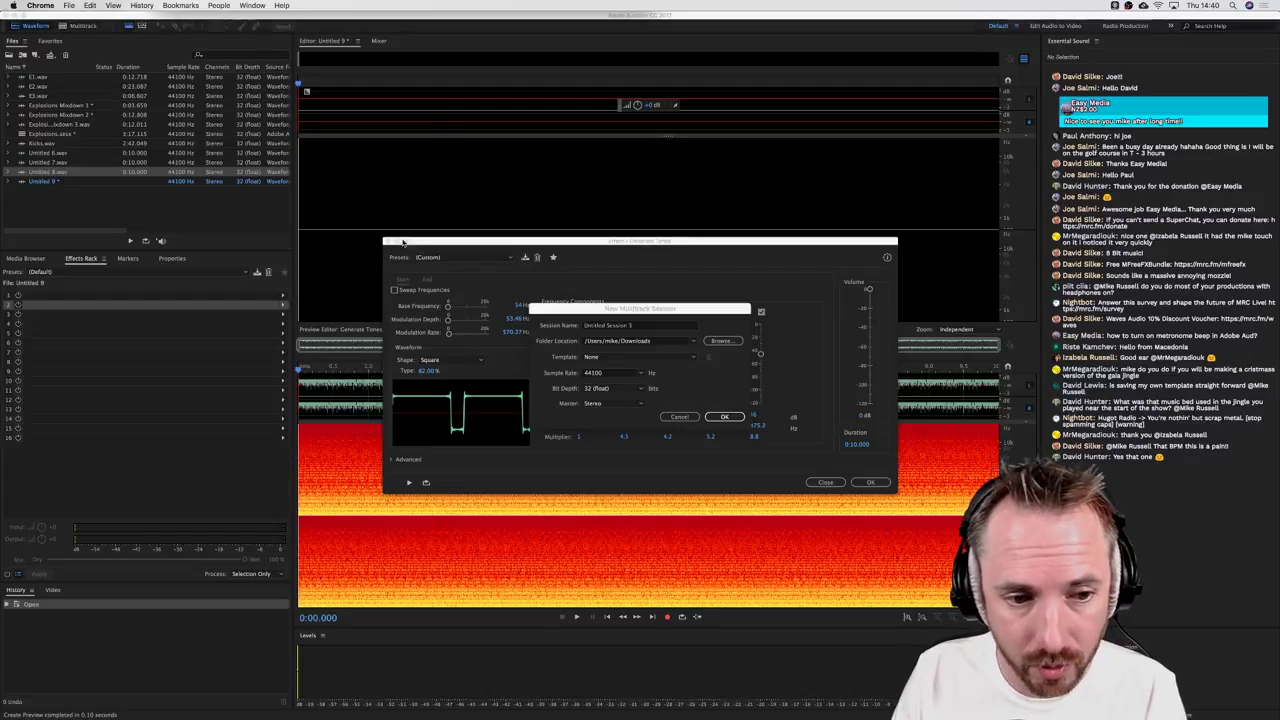
left_click(688, 426)
left_click(680, 418)
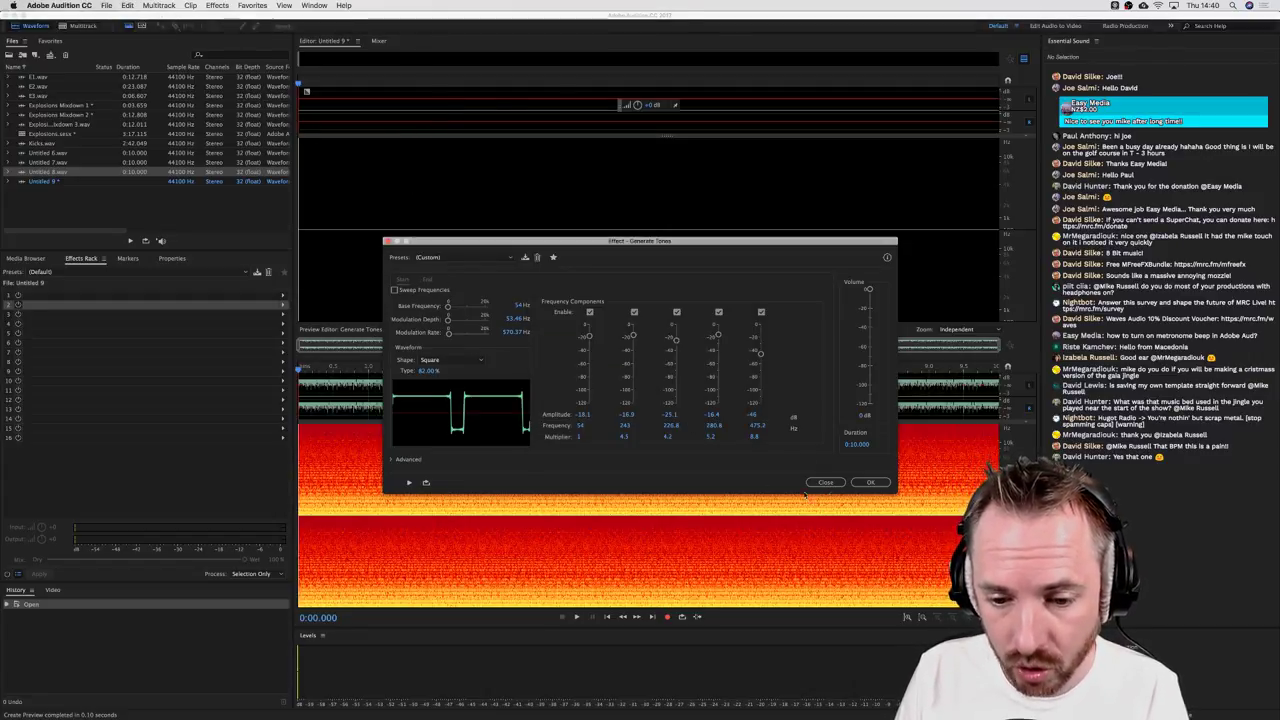
Step: Close the Generate Tones effect without applying it and return to the Explosions multitrack session
left_click(825, 482)
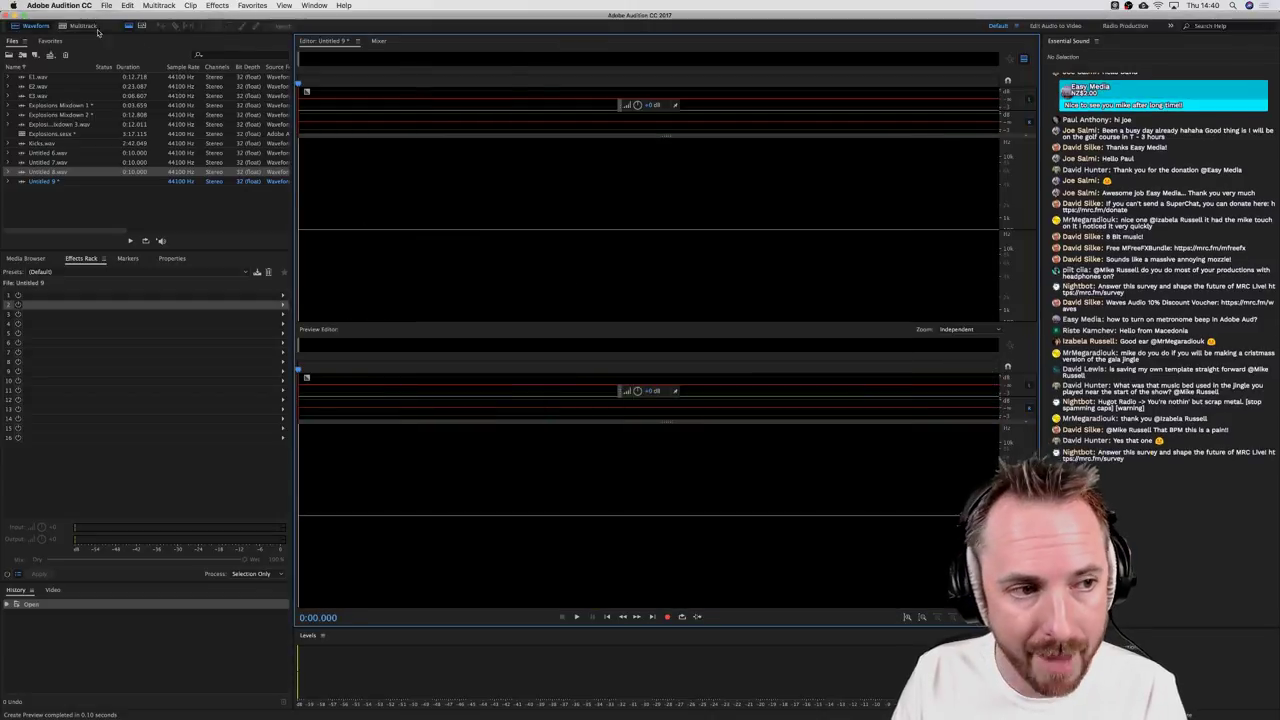
left_click(82, 25)
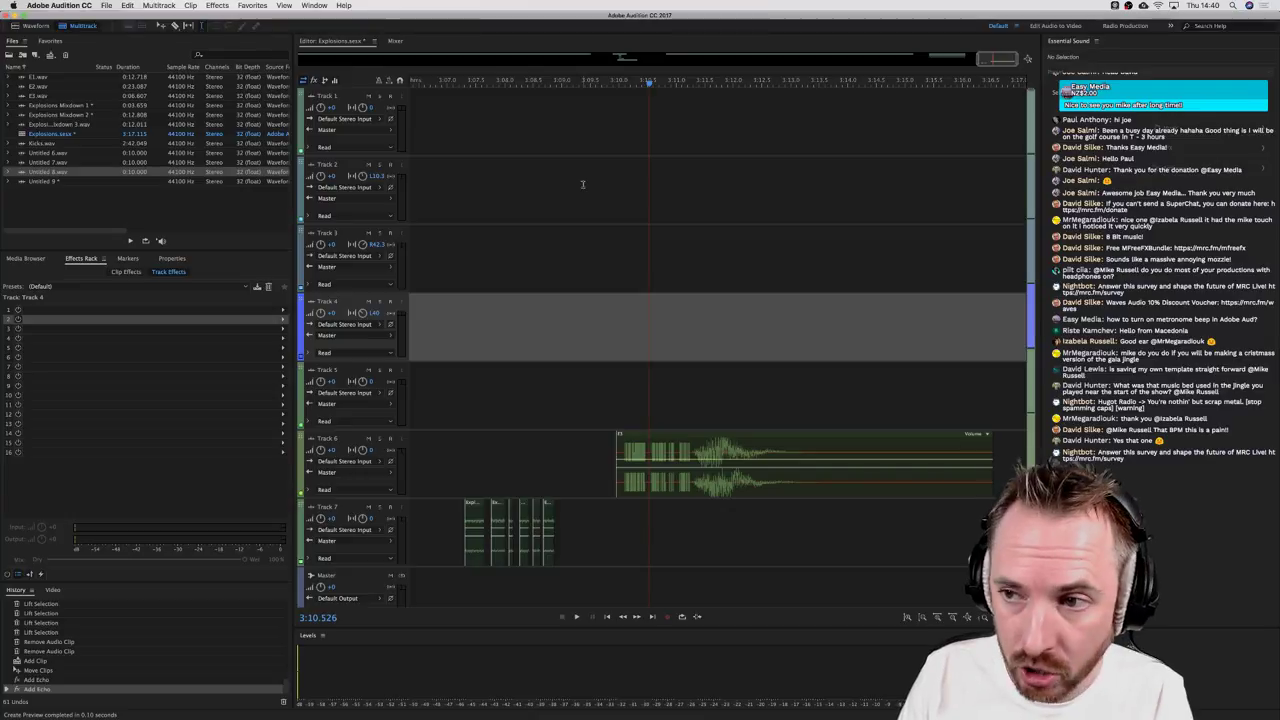
Step: Switch to Chrome, examine the questions on the MRC Live survey page, and select its web address
left_click(352, 698)
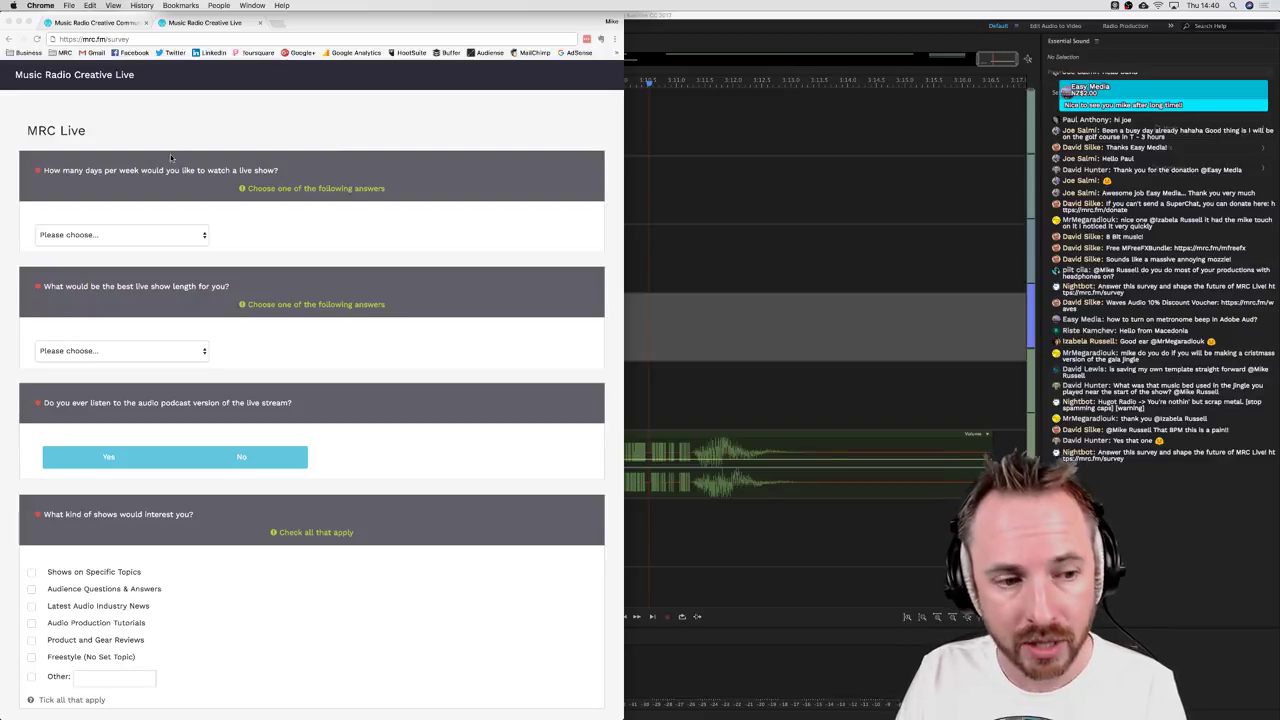
scroll(214, 205, "down", 10)
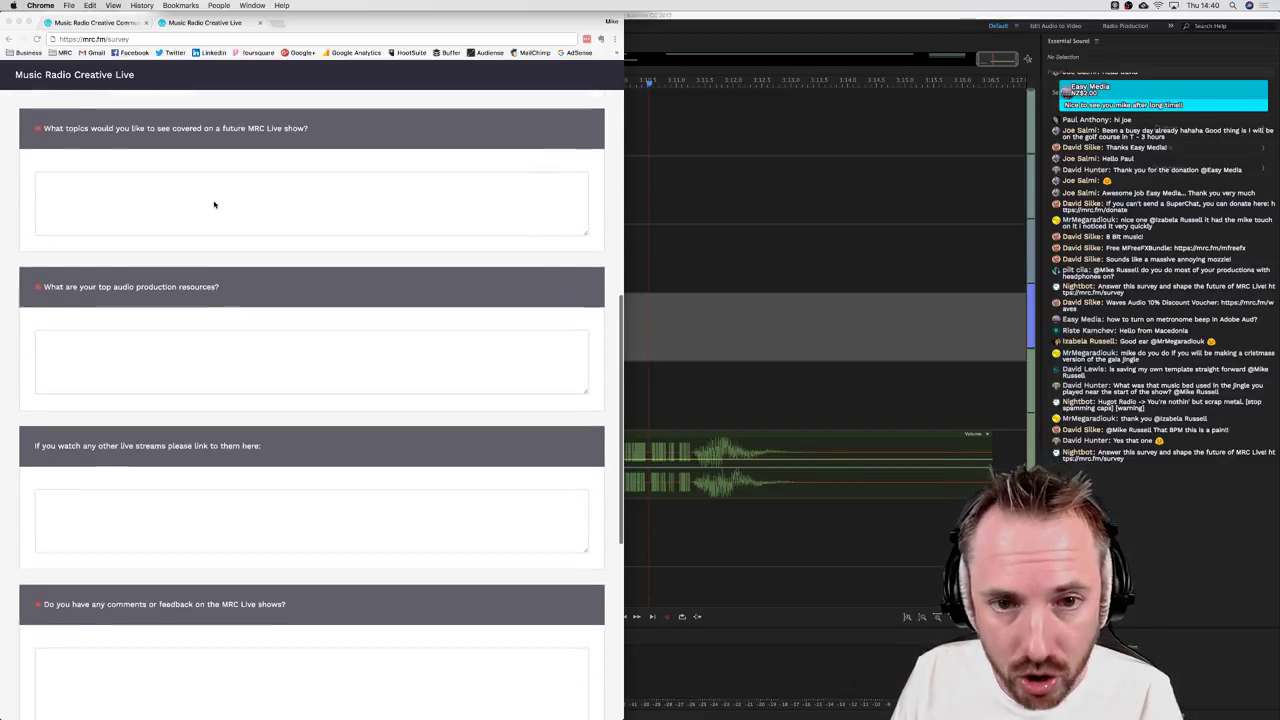
scroll(214, 205, "down", 5)
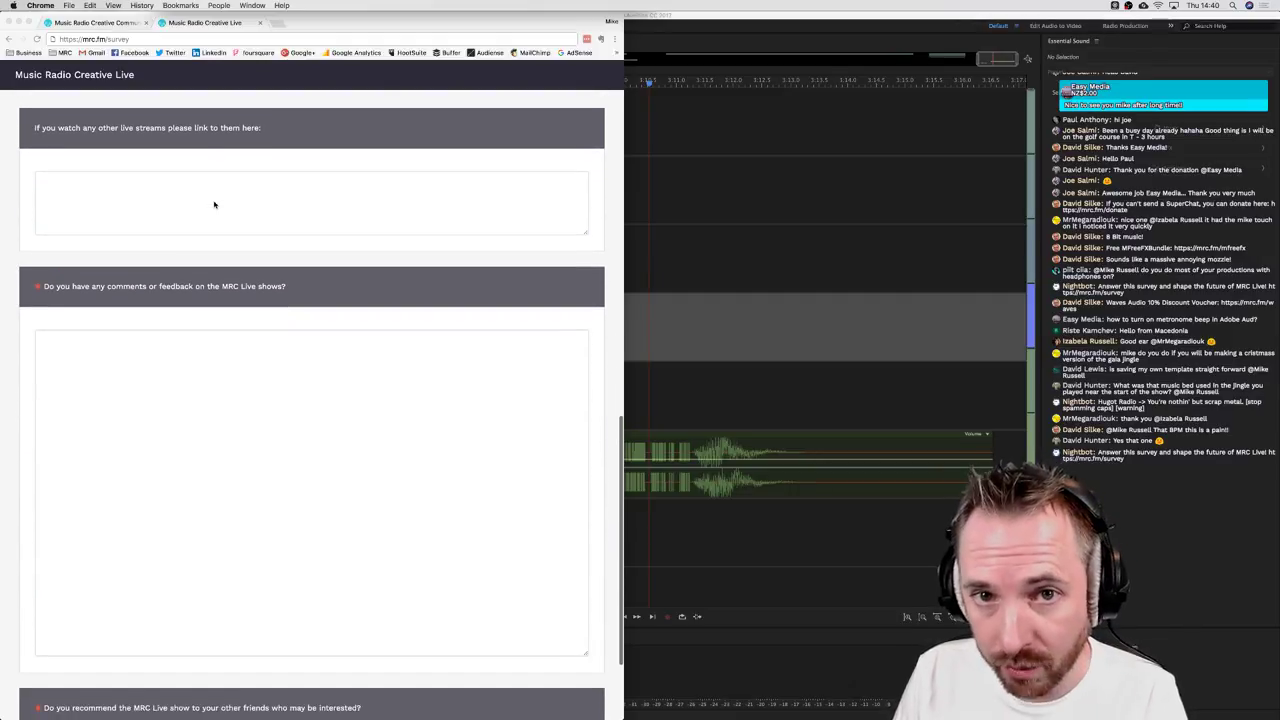
scroll(214, 205, "up", 15)
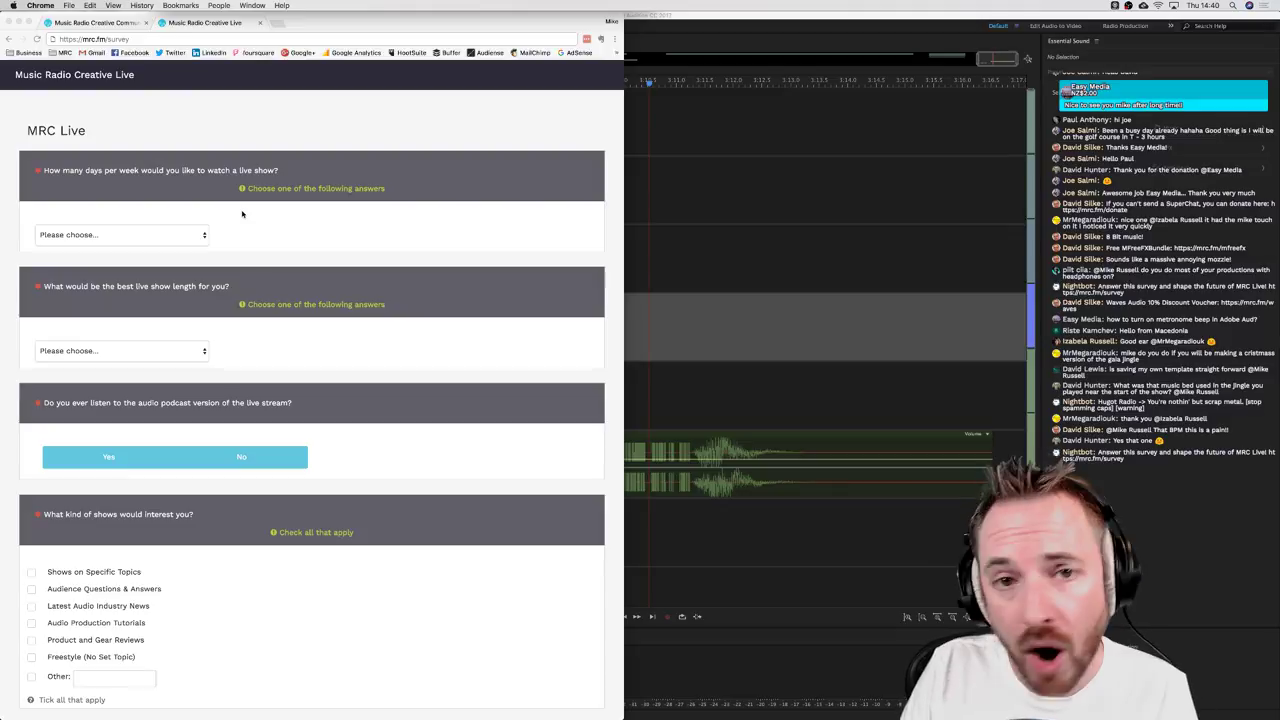
scroll(242, 213, "down", 4)
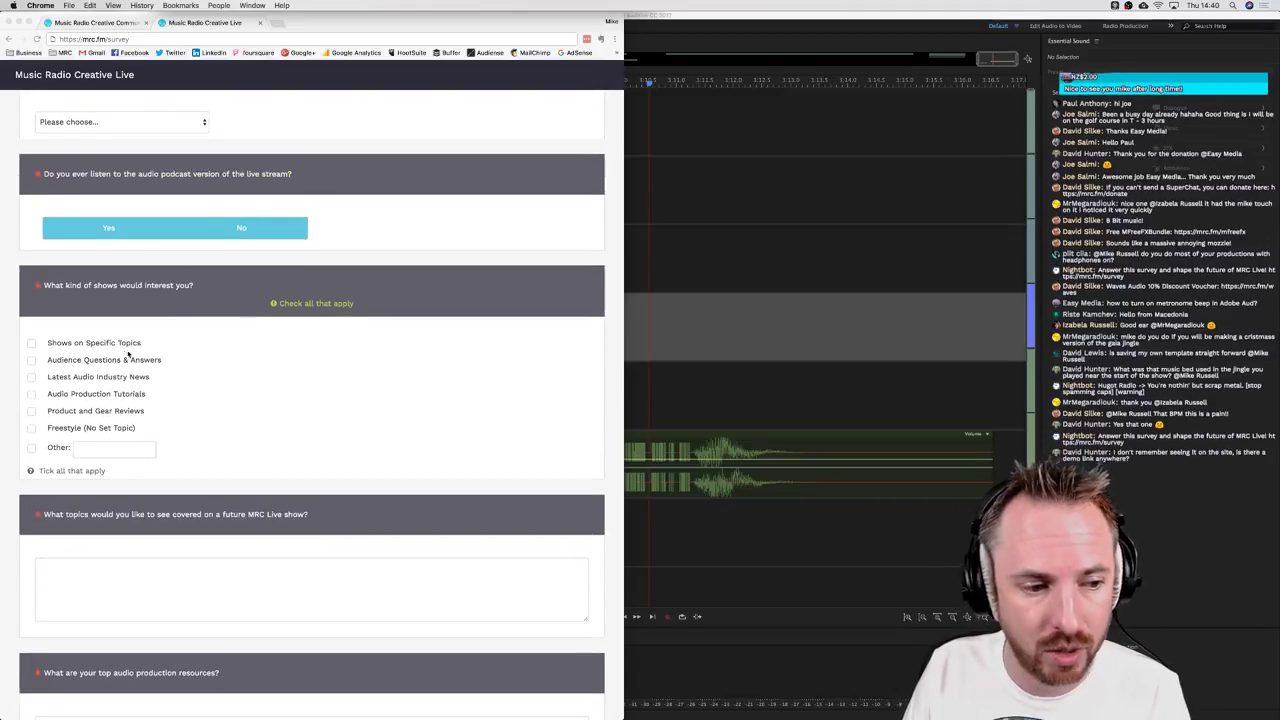
scroll(327, 399, "down", 2)
scroll(327, 399, "up", 8)
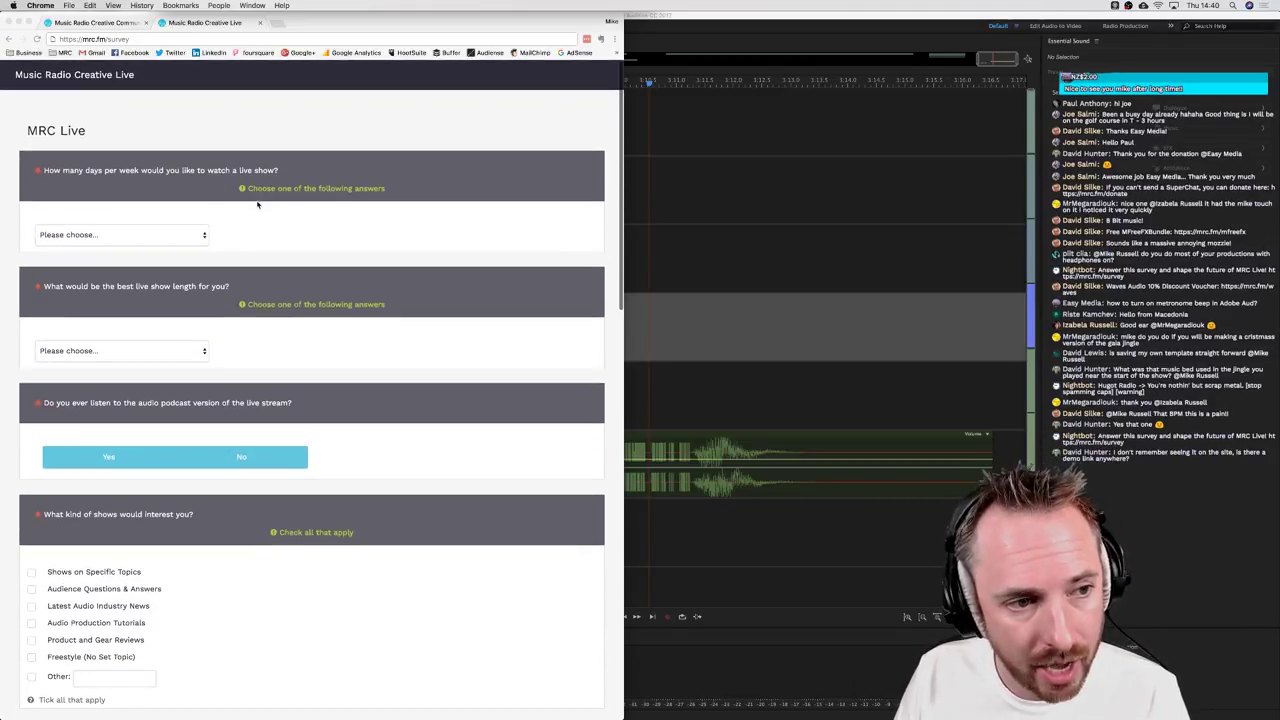
scroll(256, 204, "down", 20)
scroll(477, 517, "up", 20)
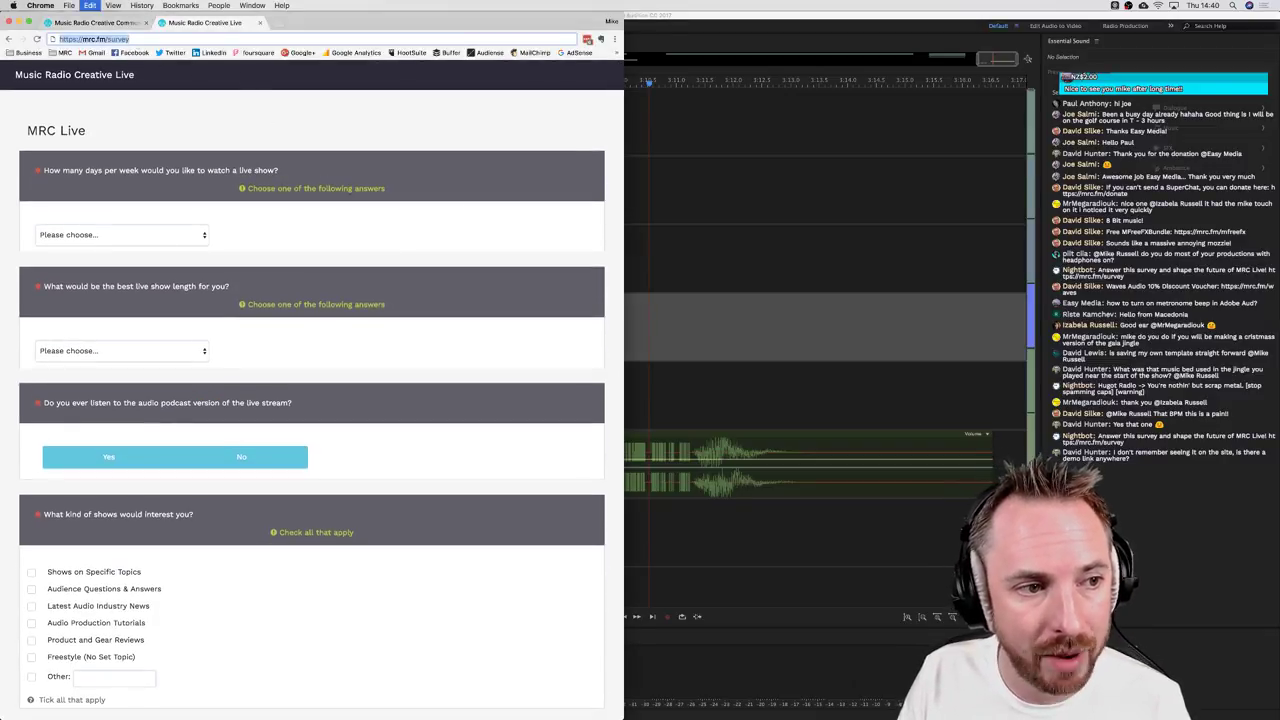
left_click(136, 40)
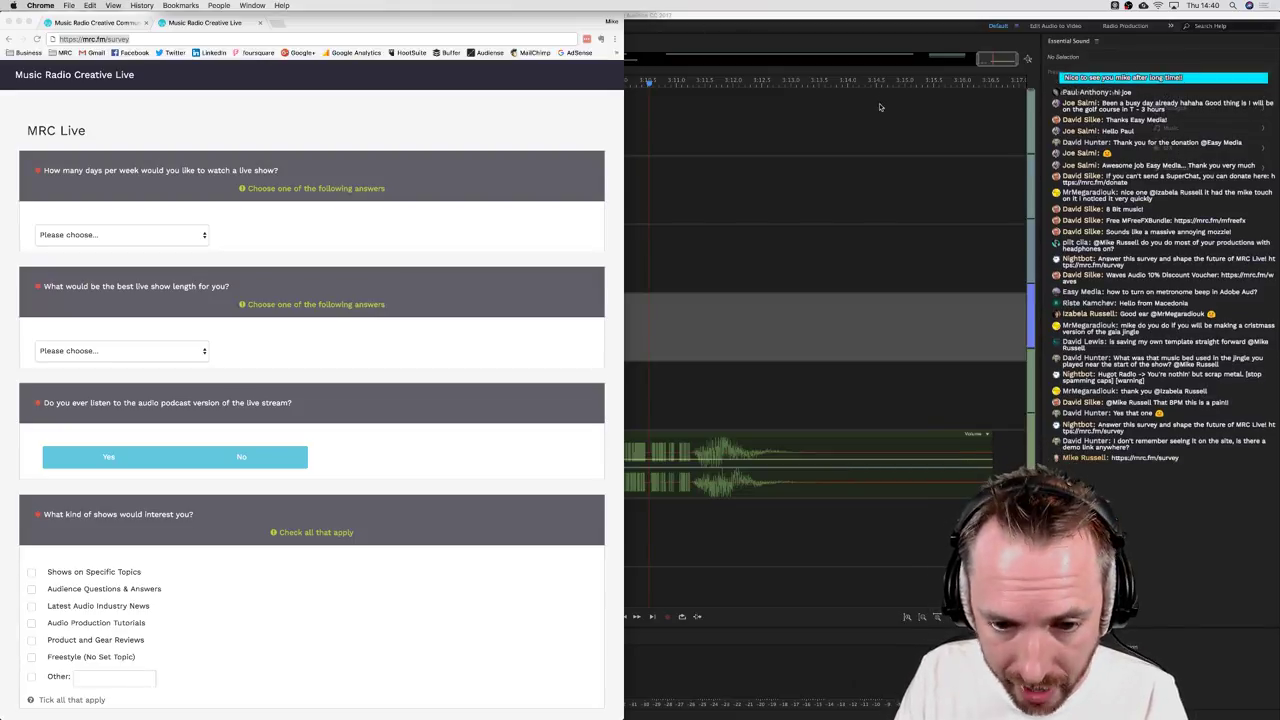
Step: Return to the Explosions session and add two glass-drop-shatter sounds, glass-hit-shatter and thunder-clap on Tracks 1 to 4 after the existing clips
left_click(816, 205)
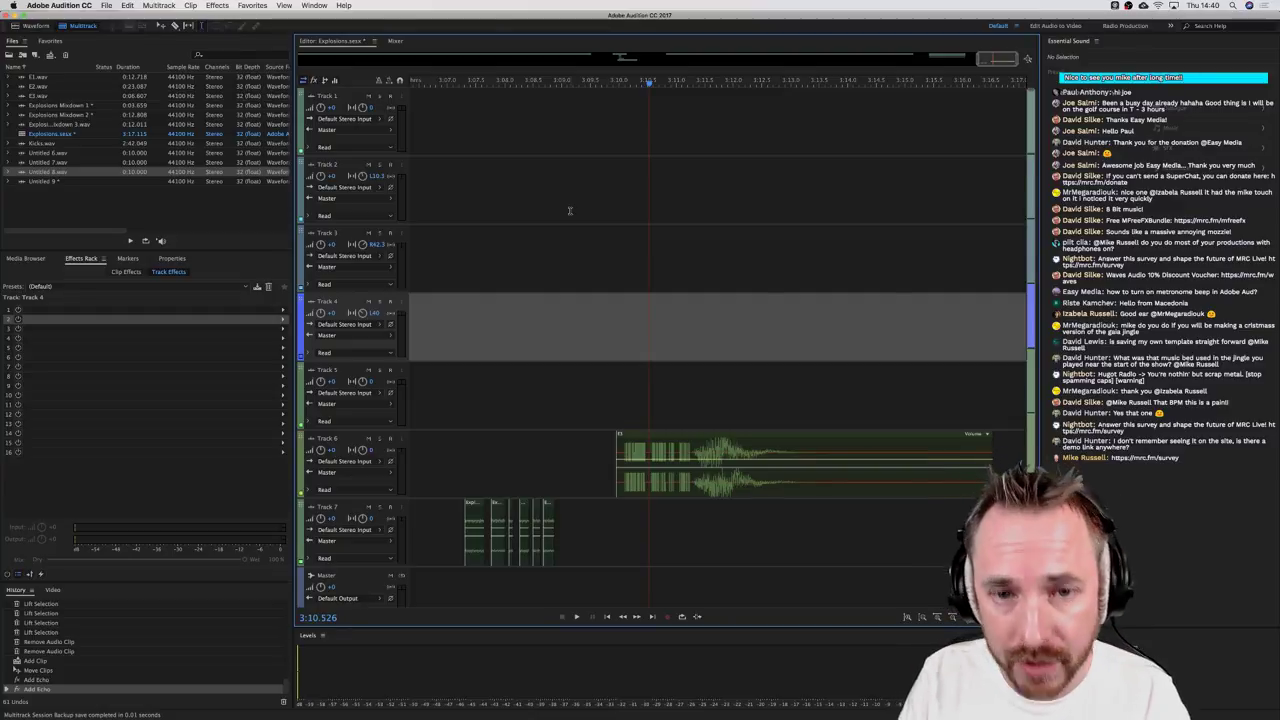
left_click(916, 245)
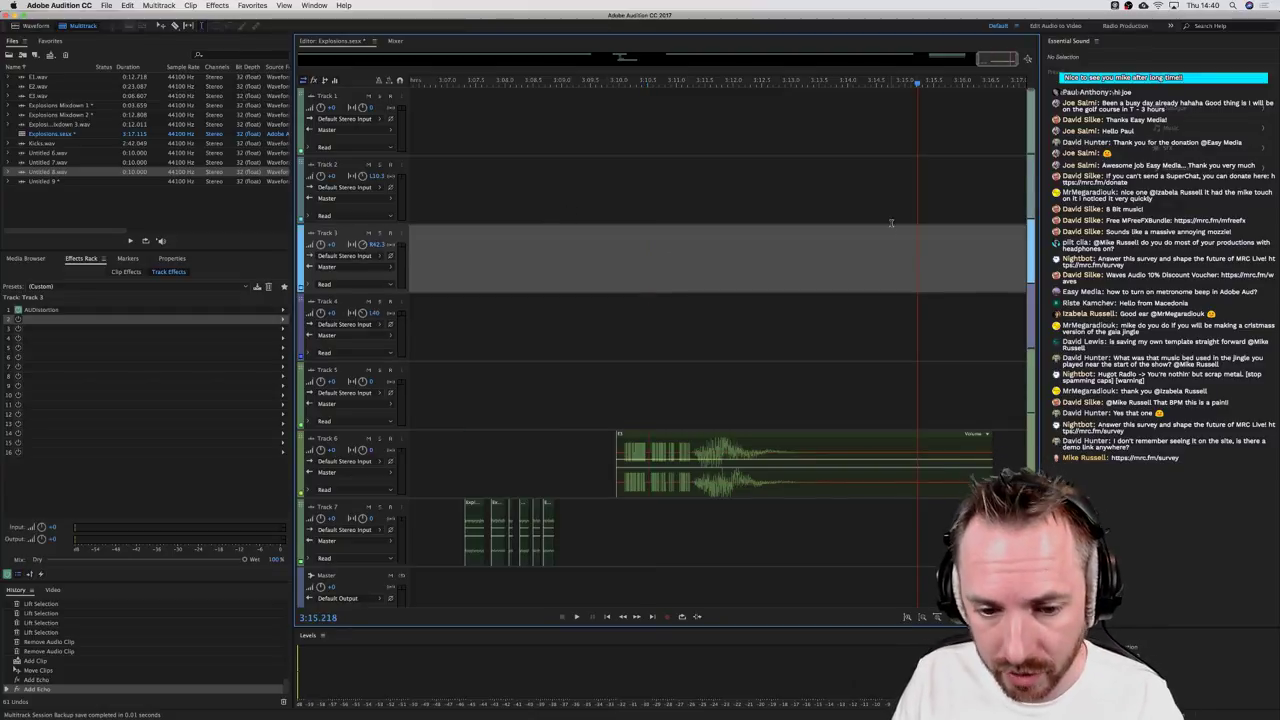
scroll(809, 84, "down", 10)
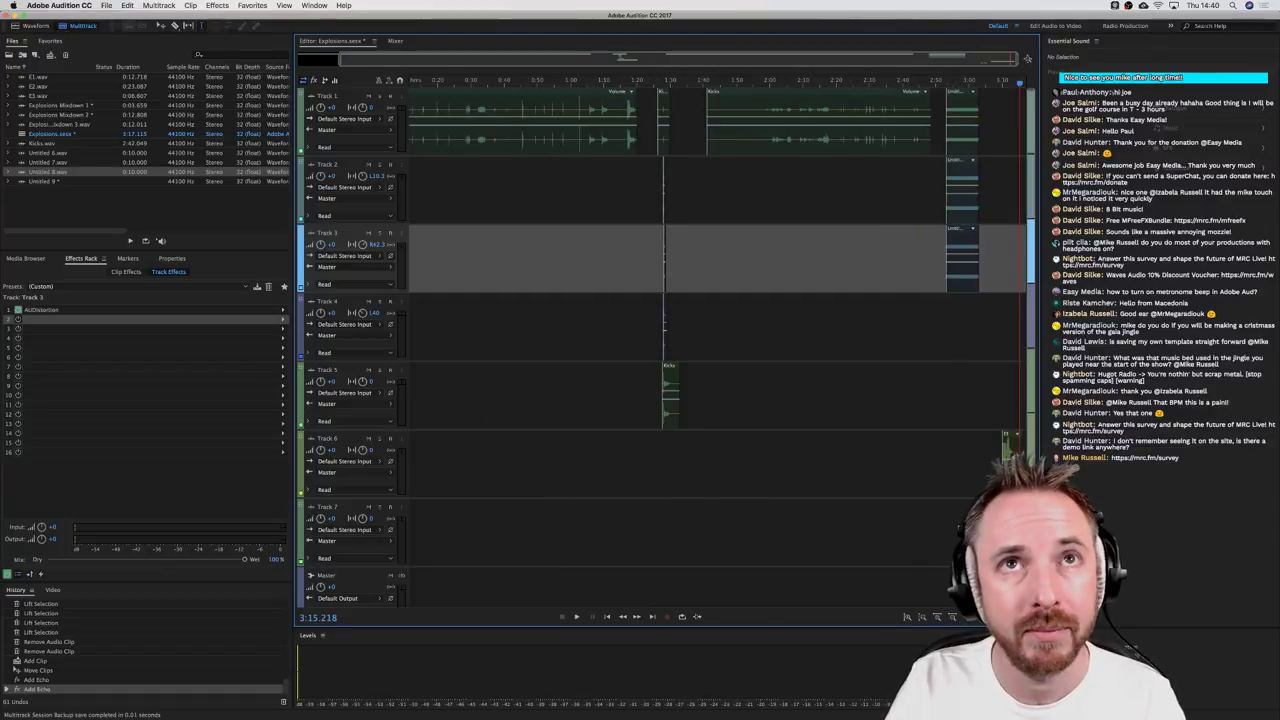
key("super+Tab")
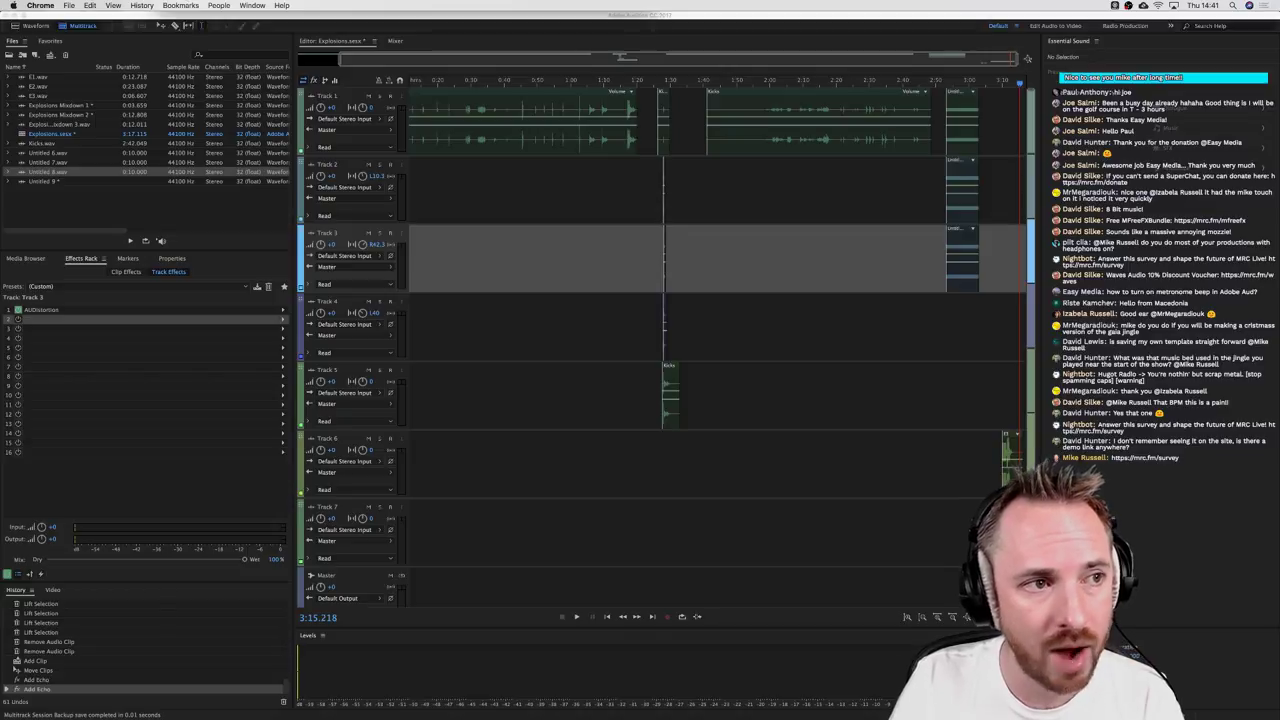
left_click_drag(788, 44, 1010, 145)
scroll(1014, 145, "right", 2)
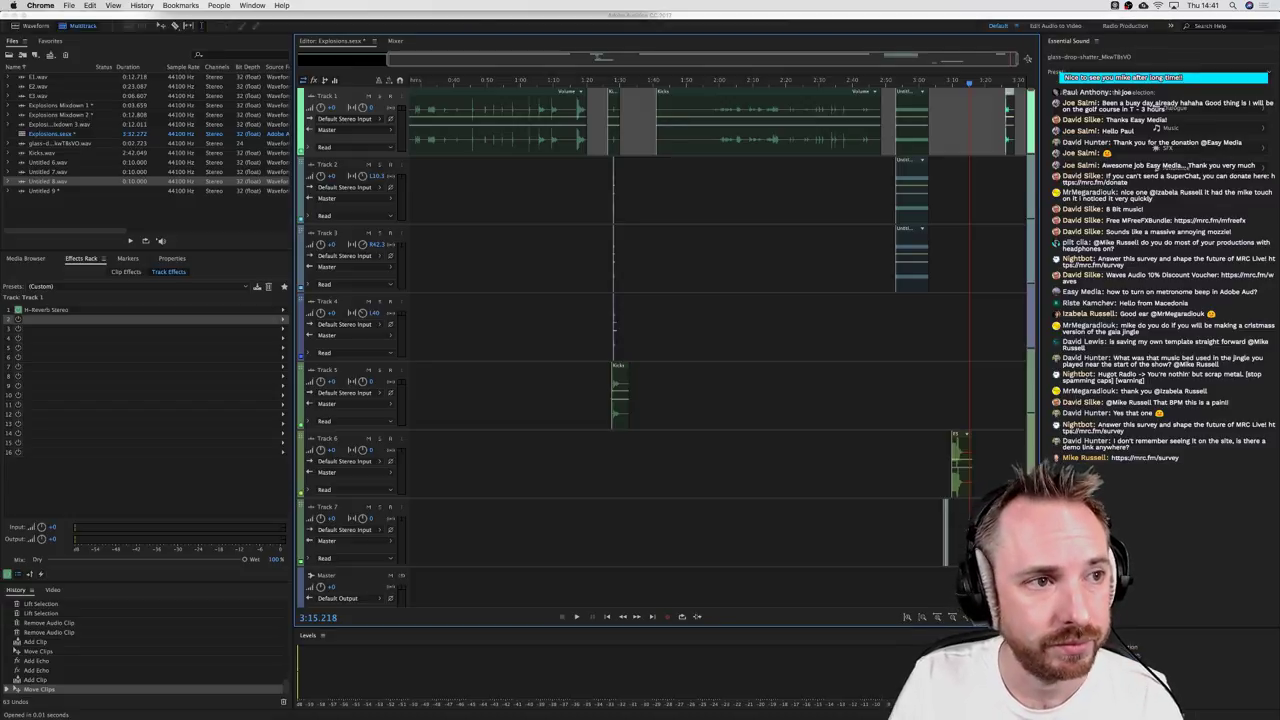
left_click_drag(636, 84, 1005, 185)
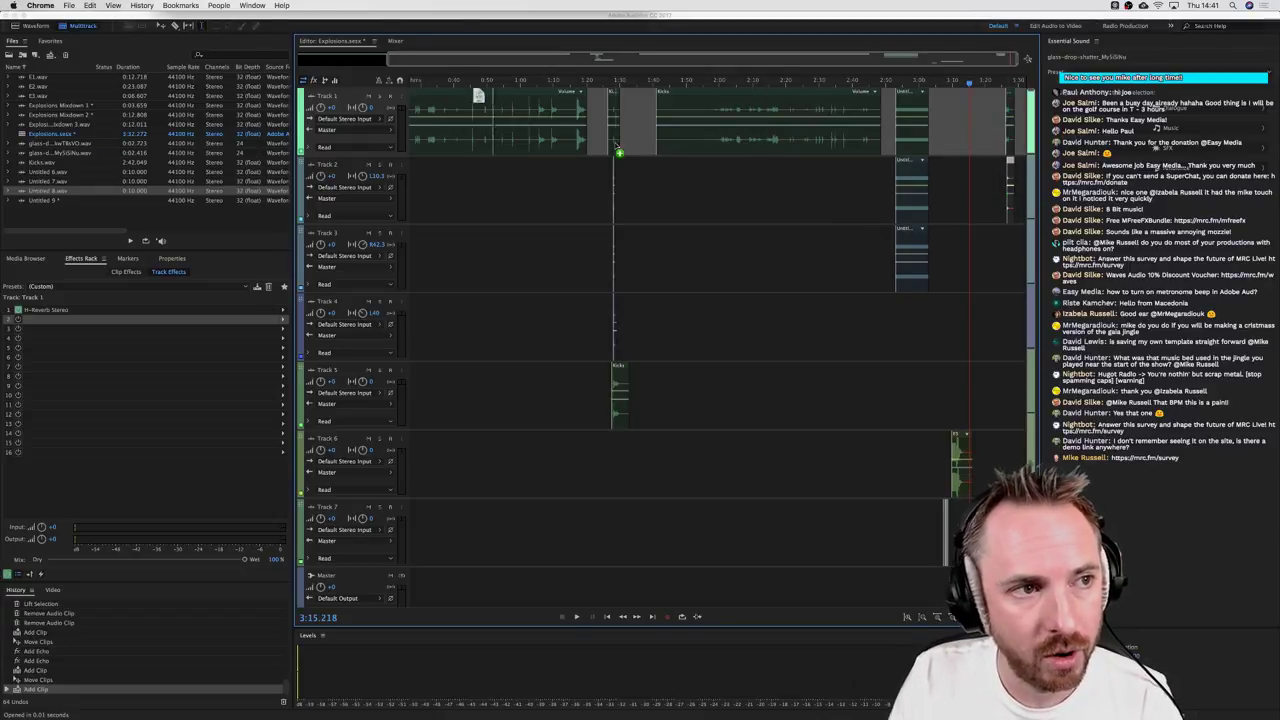
left_click_drag(477, 94, 993, 236)
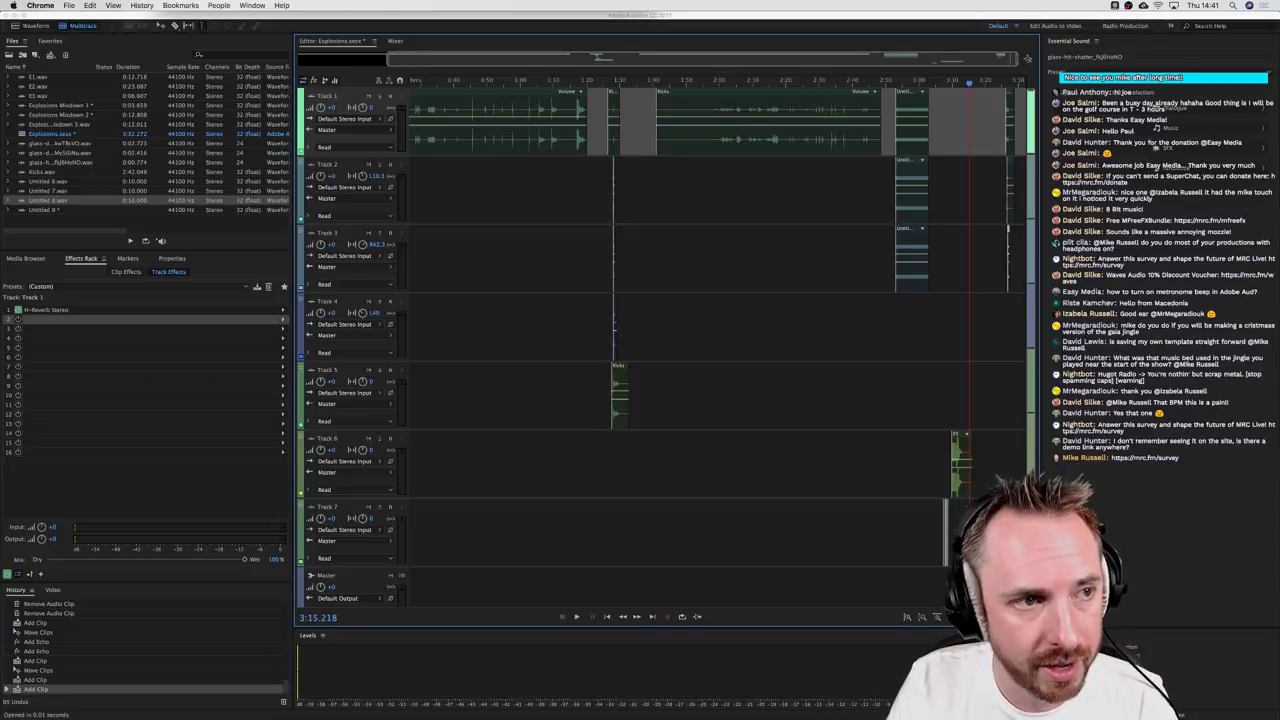
left_click_drag(615, 56, 999, 334)
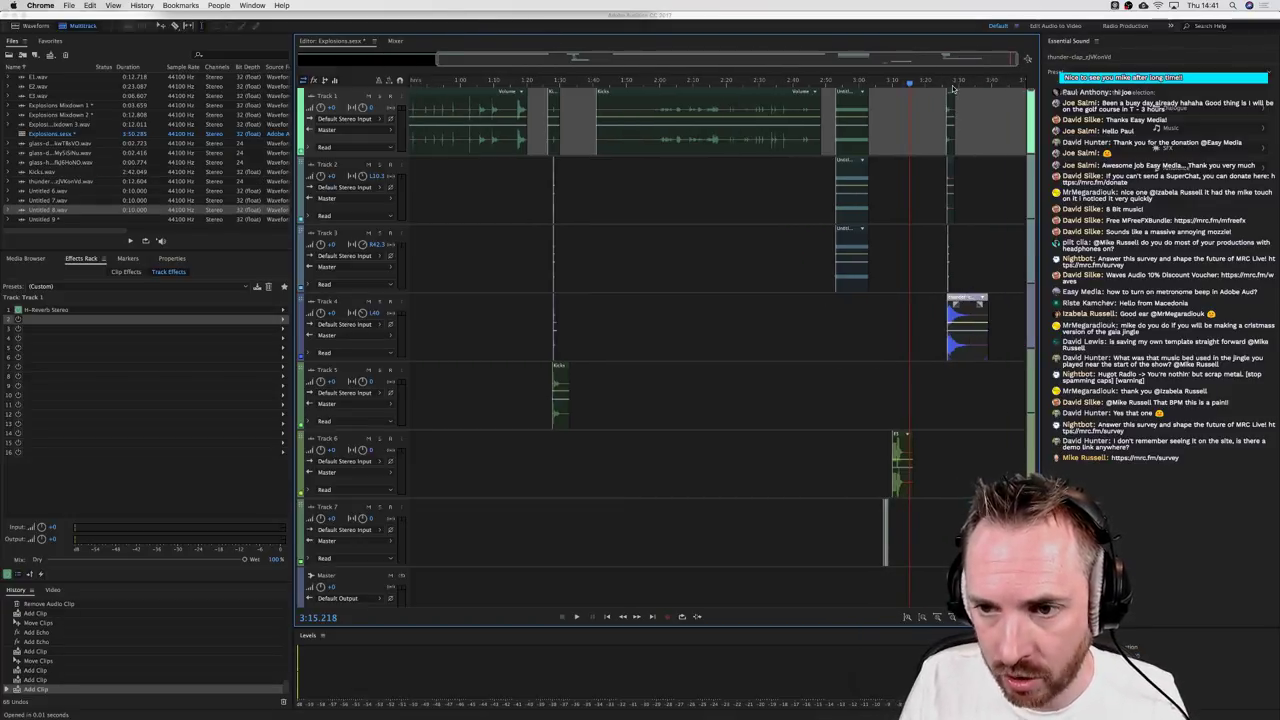
Step: Place the playhead just before the new clips and add explosion-heavy, slappy-explosion and underwater-explosion to Tracks 5, 6 and 7 beneath them
scroll(953, 88, "up", 5)
scroll(940, 86, "right", 3)
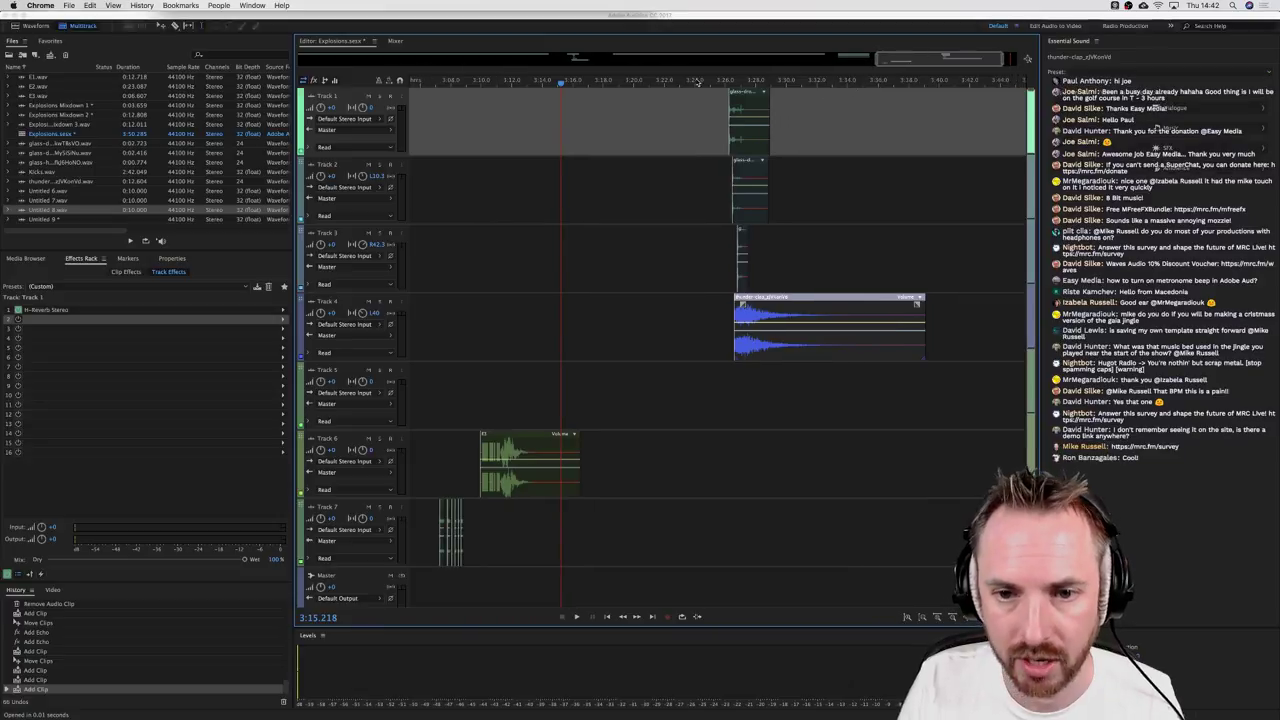
left_click(699, 83)
left_click(720, 83)
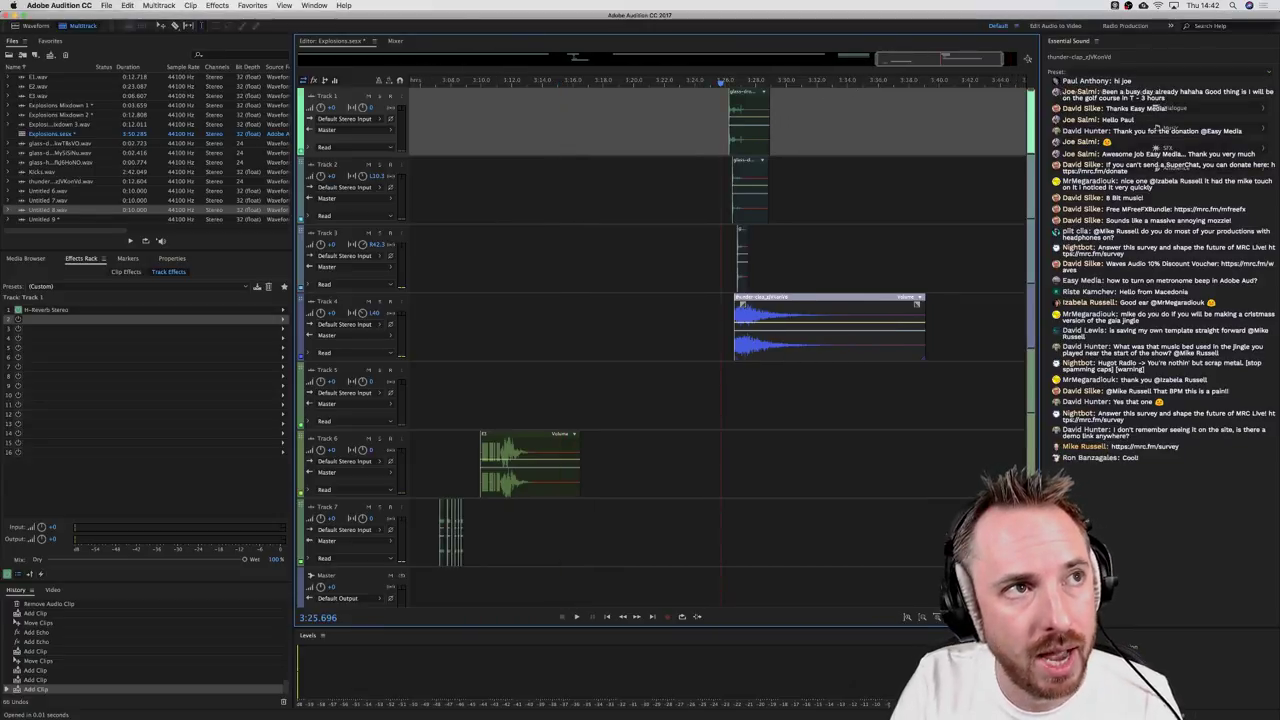
key("super+Tab")
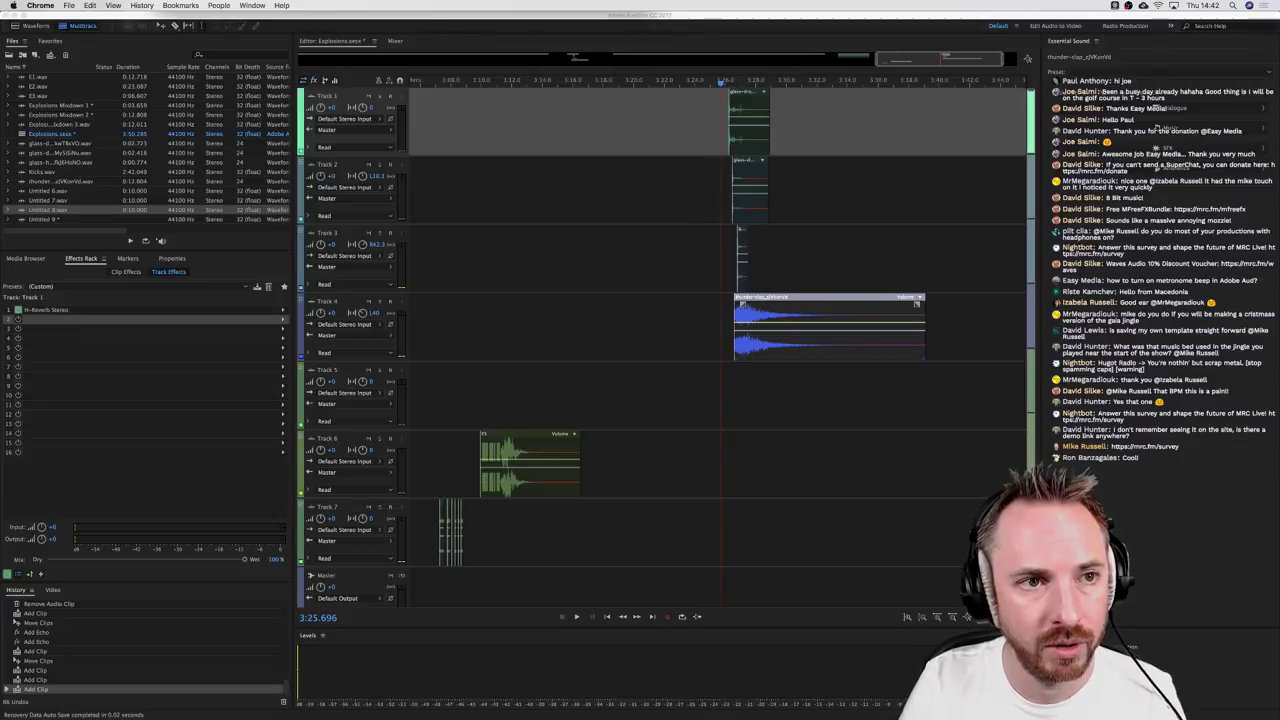
left_click_drag(428, 14, 724, 375)
left_click_drag(428, 14, 735, 440)
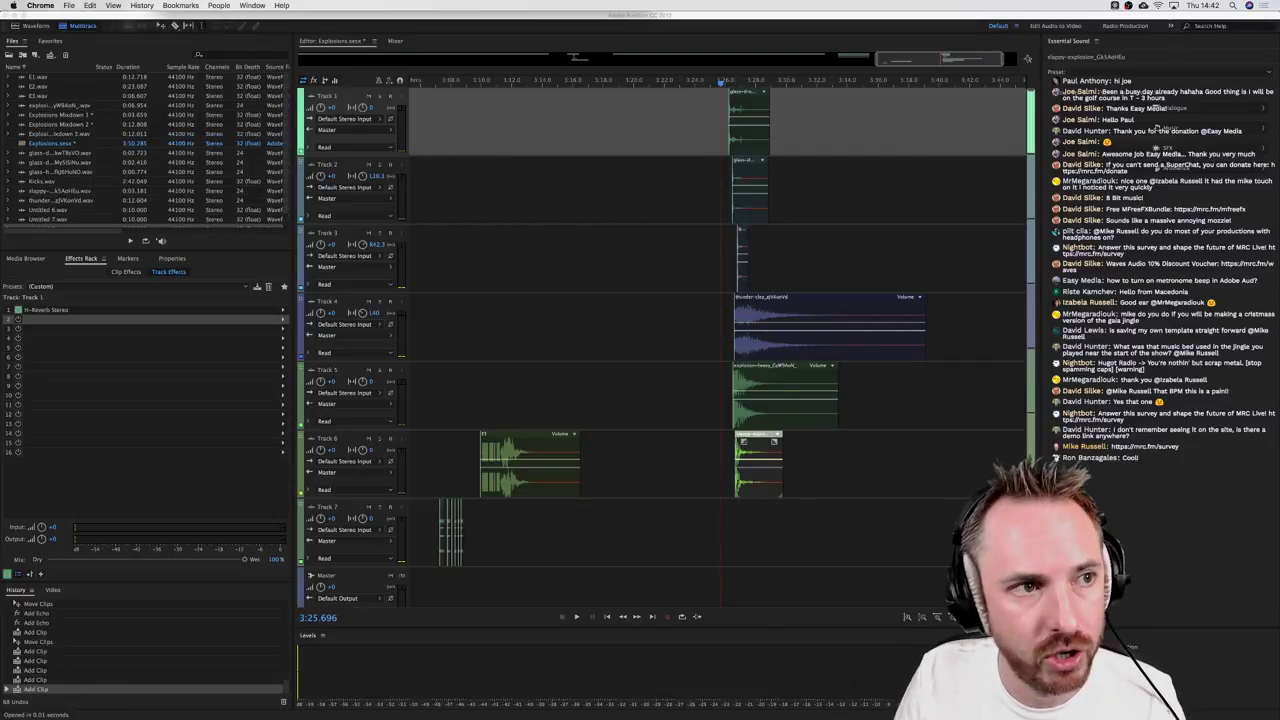
left_click_drag(306, 50, 738, 505)
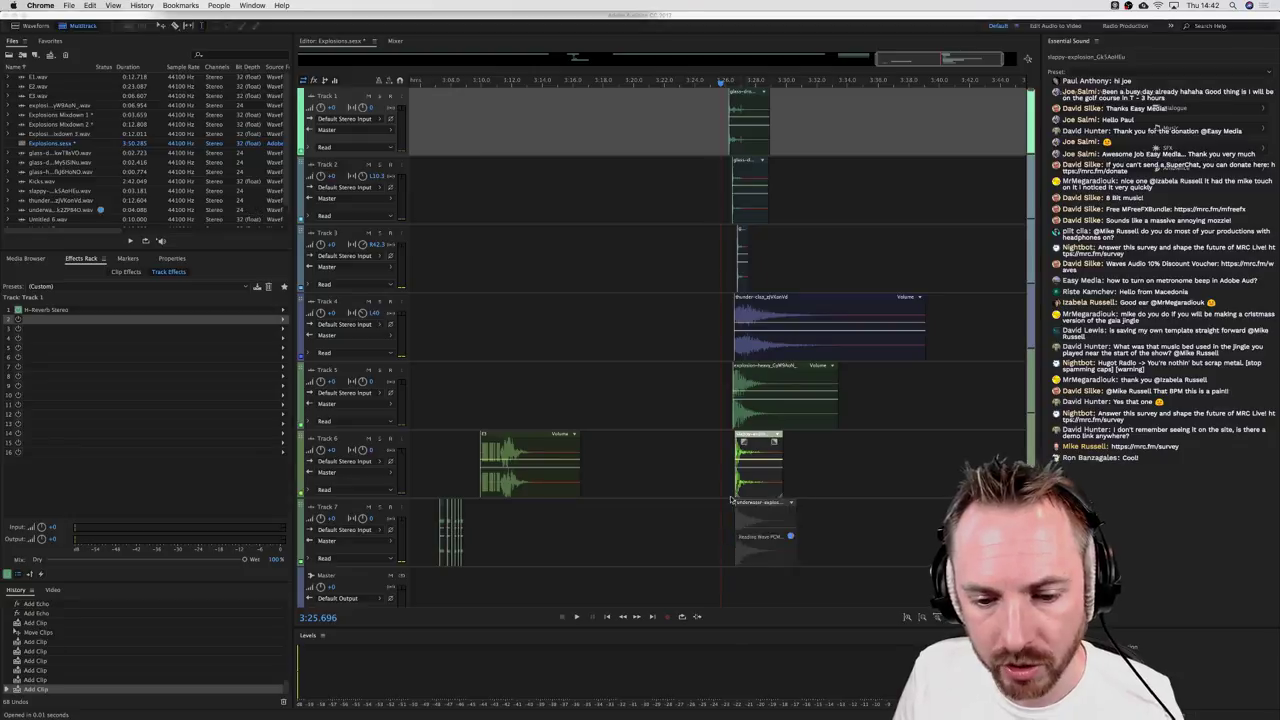
Step: Change the track colors to yellow for Track 7, pink for Track 6 and blue for Track 5
left_click(694, 540)
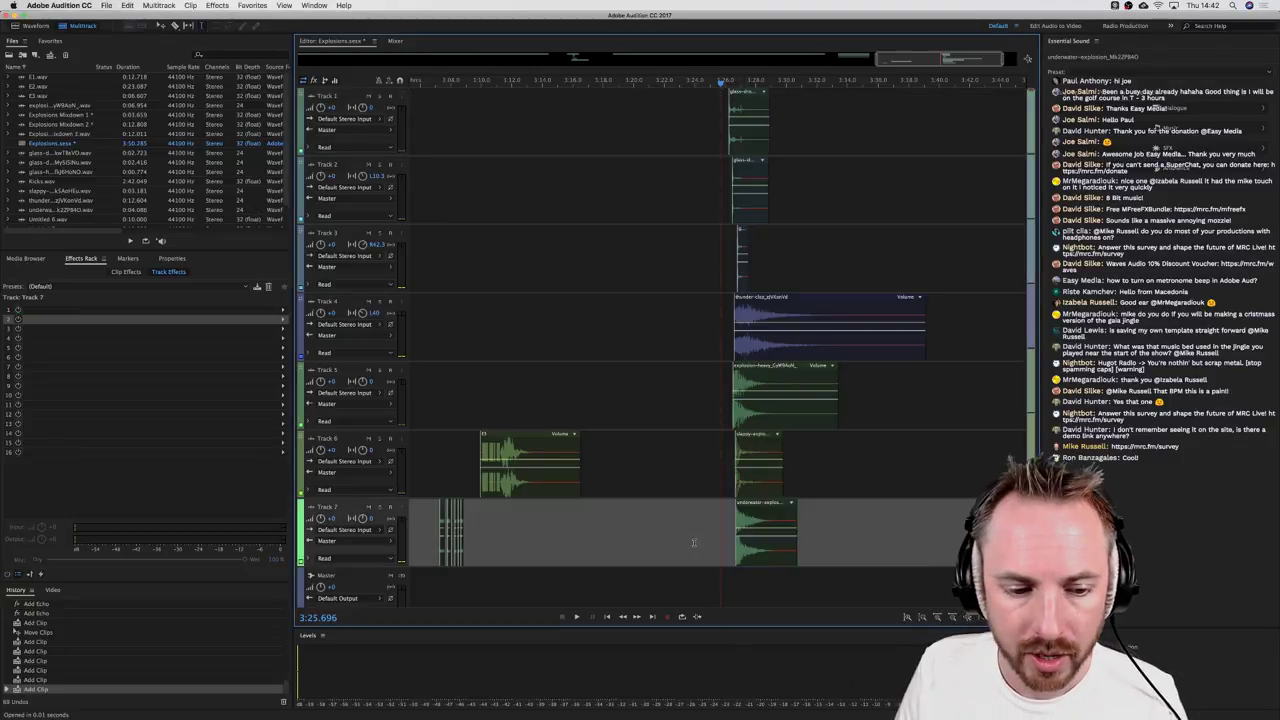
left_click(298, 563)
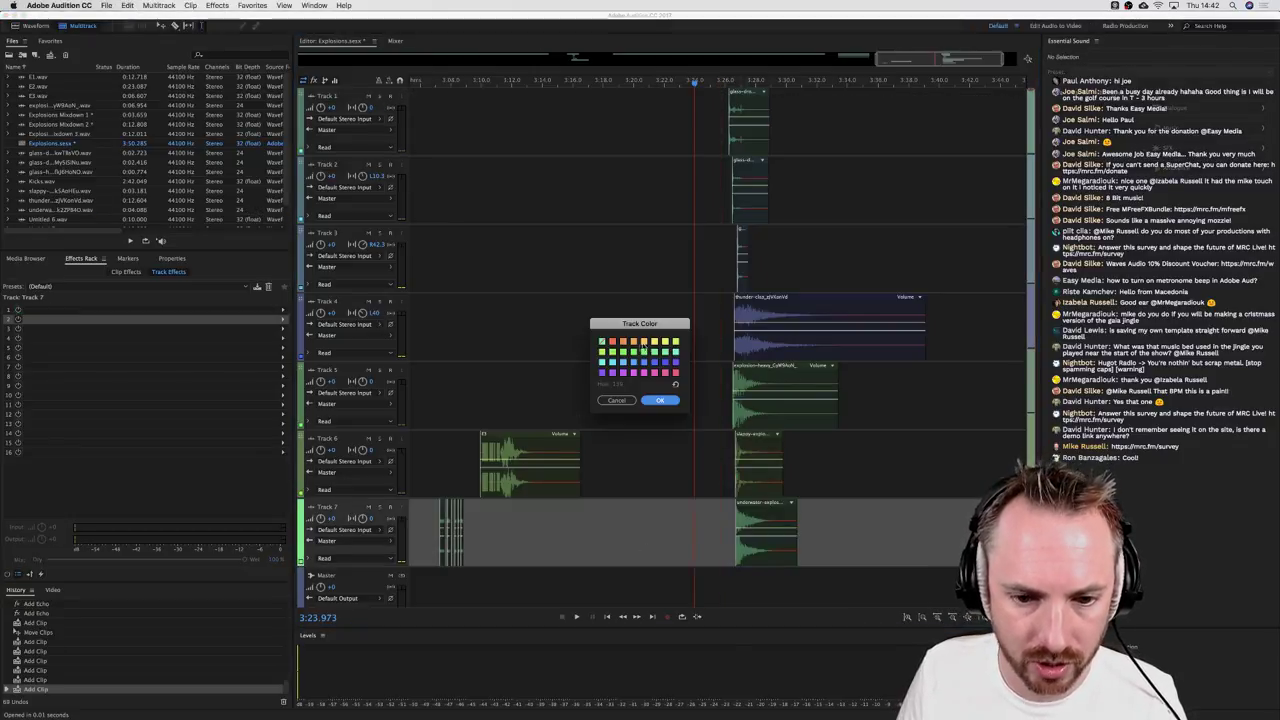
left_click(653, 342)
left_click(660, 400)
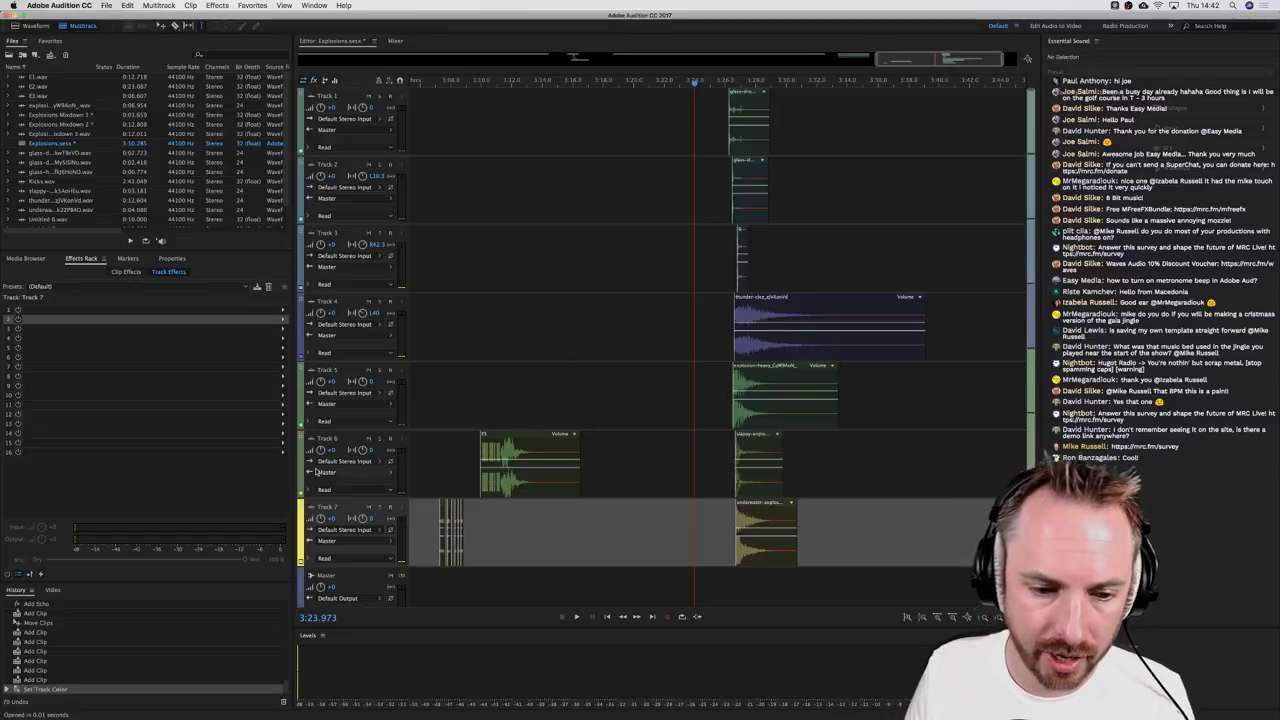
left_click(298, 490)
left_click(666, 372)
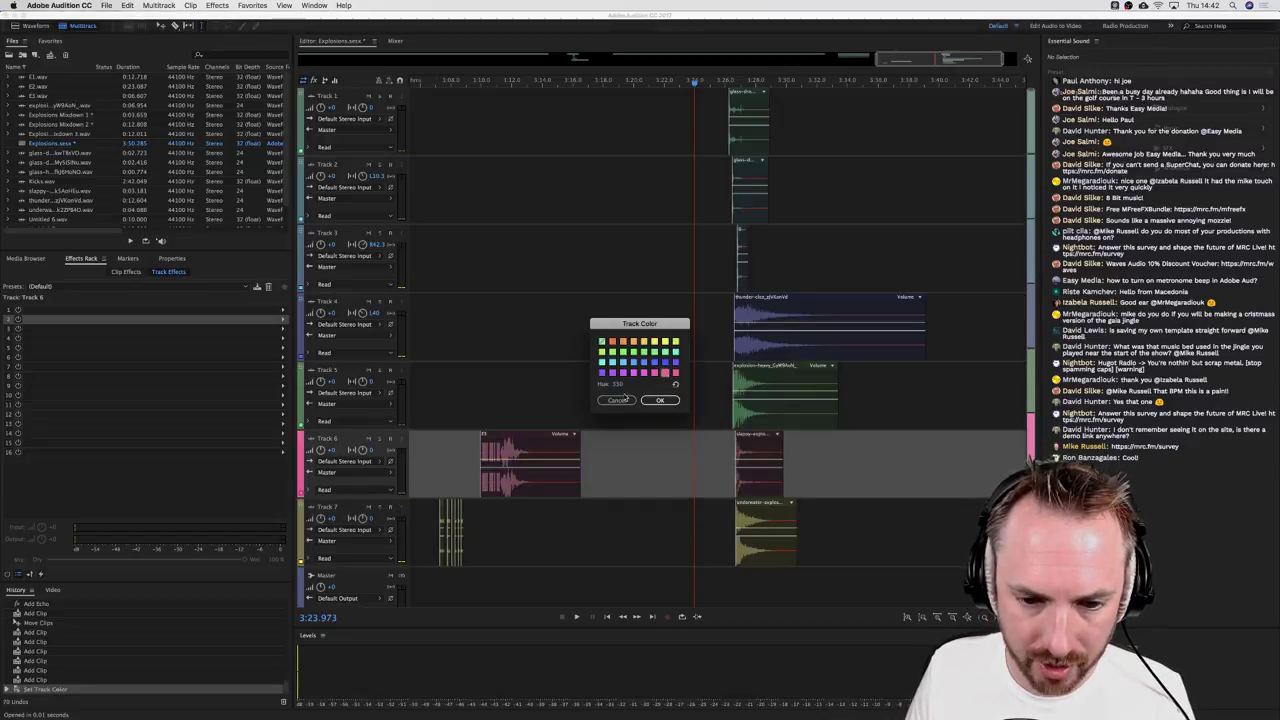
key("Return")
left_click(300, 425)
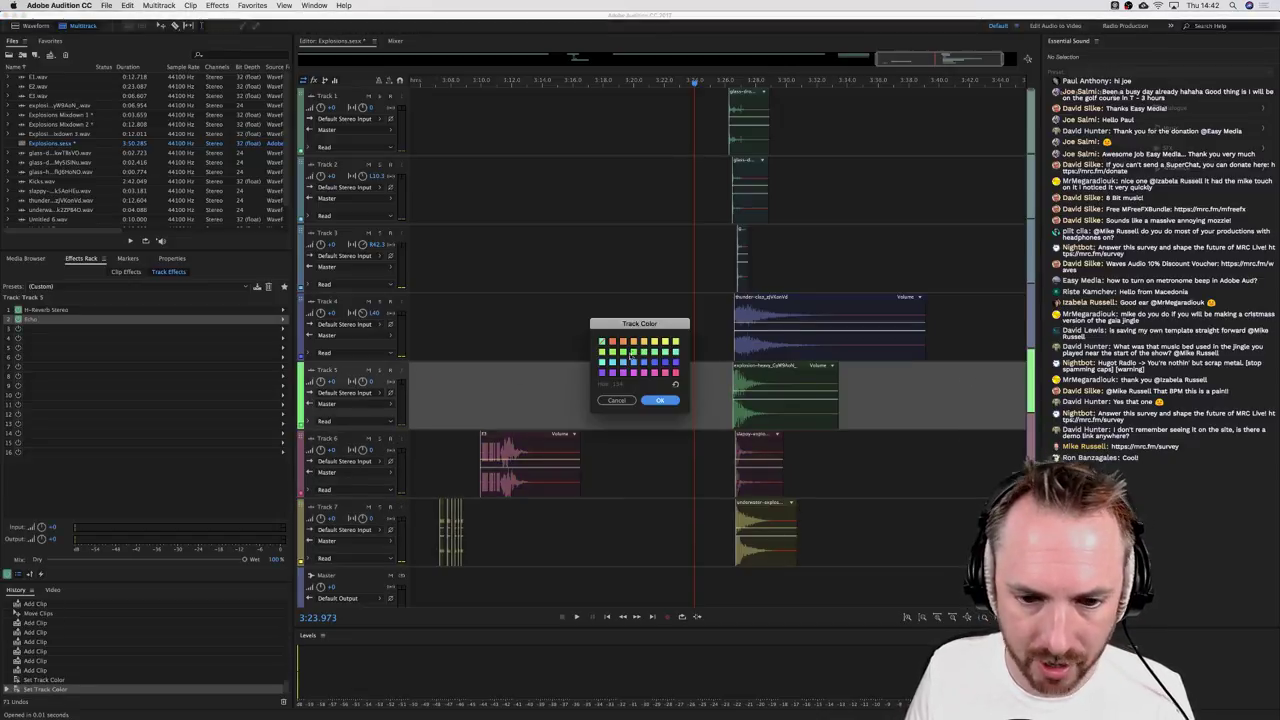
left_click(656, 361)
left_click(660, 400)
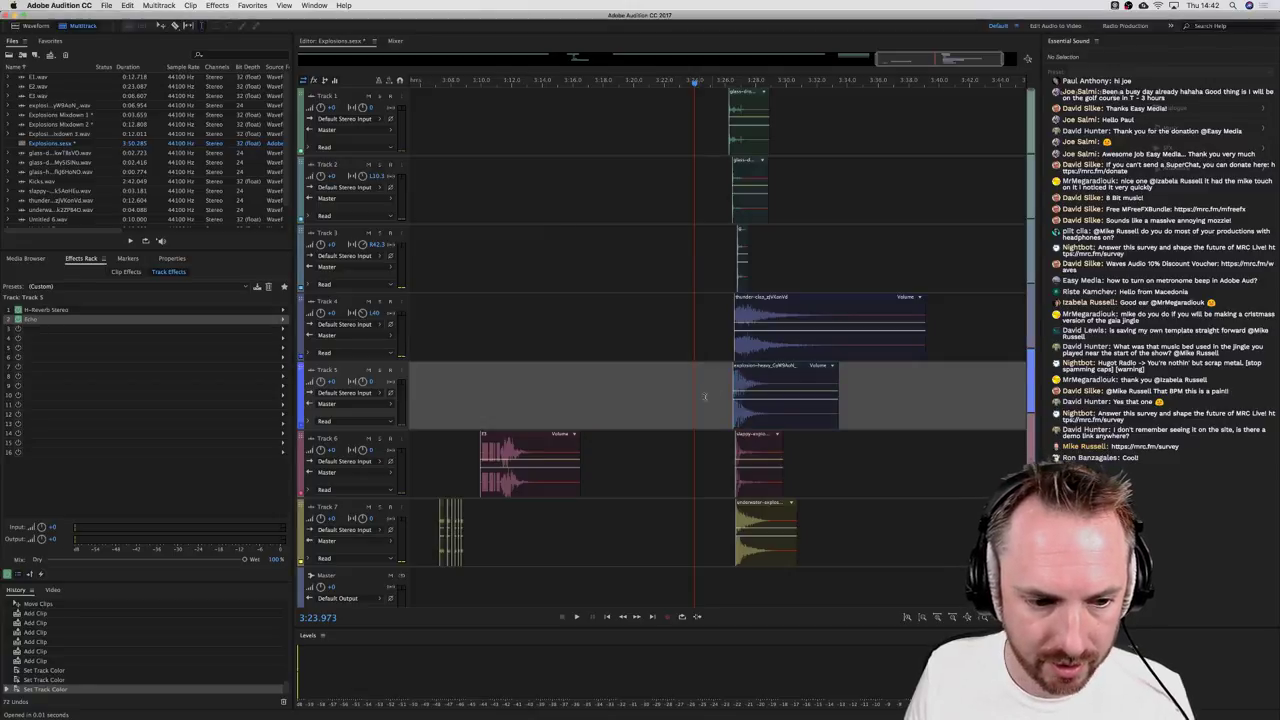
Step: Select all clips and play the newly layered sounds from 3:26.132
left_click(729, 323)
key("super+a")
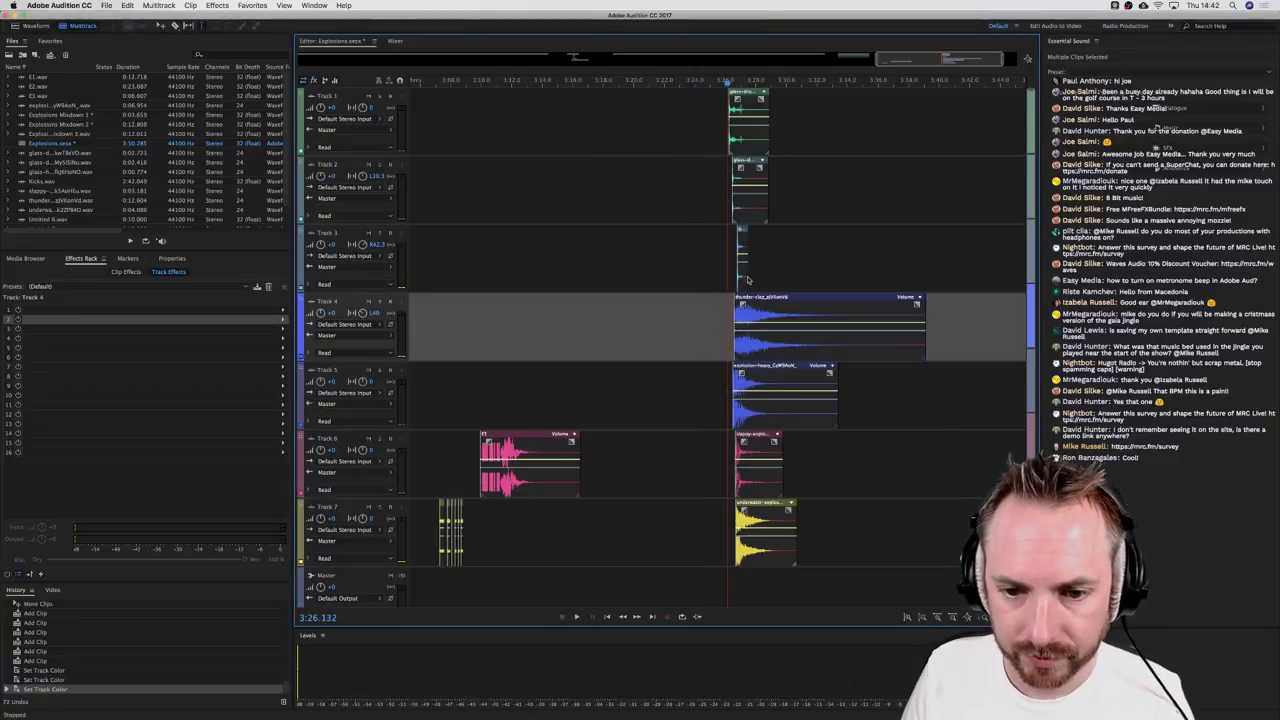
key("space")
key("space")
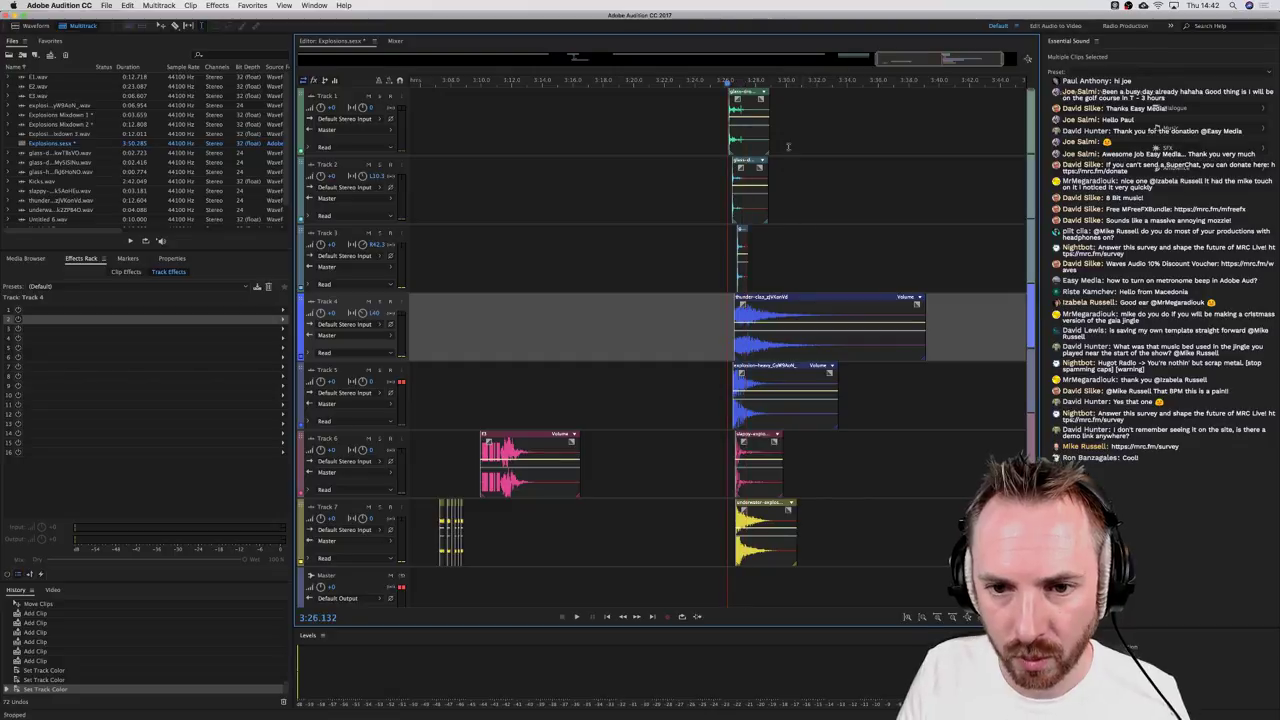
Step: Align the starts of the three glass shatter clips on Tracks 1, 2 and 3
scroll(755, 82, "up", 3)
left_click_drag(714, 92, 761, 136)
left_click(707, 180)
scroll(716, 84, "up", 1)
scroll(716, 84, "up", 3)
left_click_drag(800, 269, 752, 270)
Step: Move the thunder-clap and the three explosion clips on Tracks 4 to 7 so their starts line up with the glass clips
left_click(731, 325)
left_click_drag(731, 325, 718, 325)
left_click(733, 388)
left_click_drag(735, 388, 740, 388)
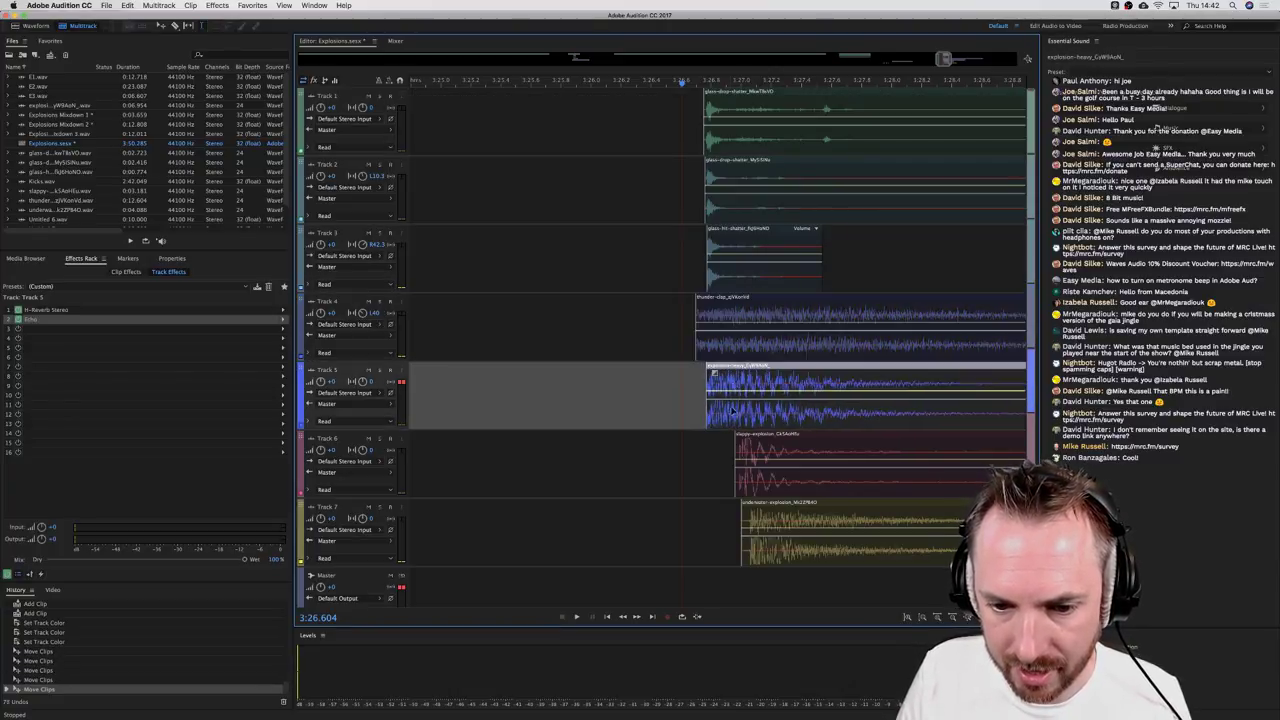
left_click_drag(752, 455, 723, 457)
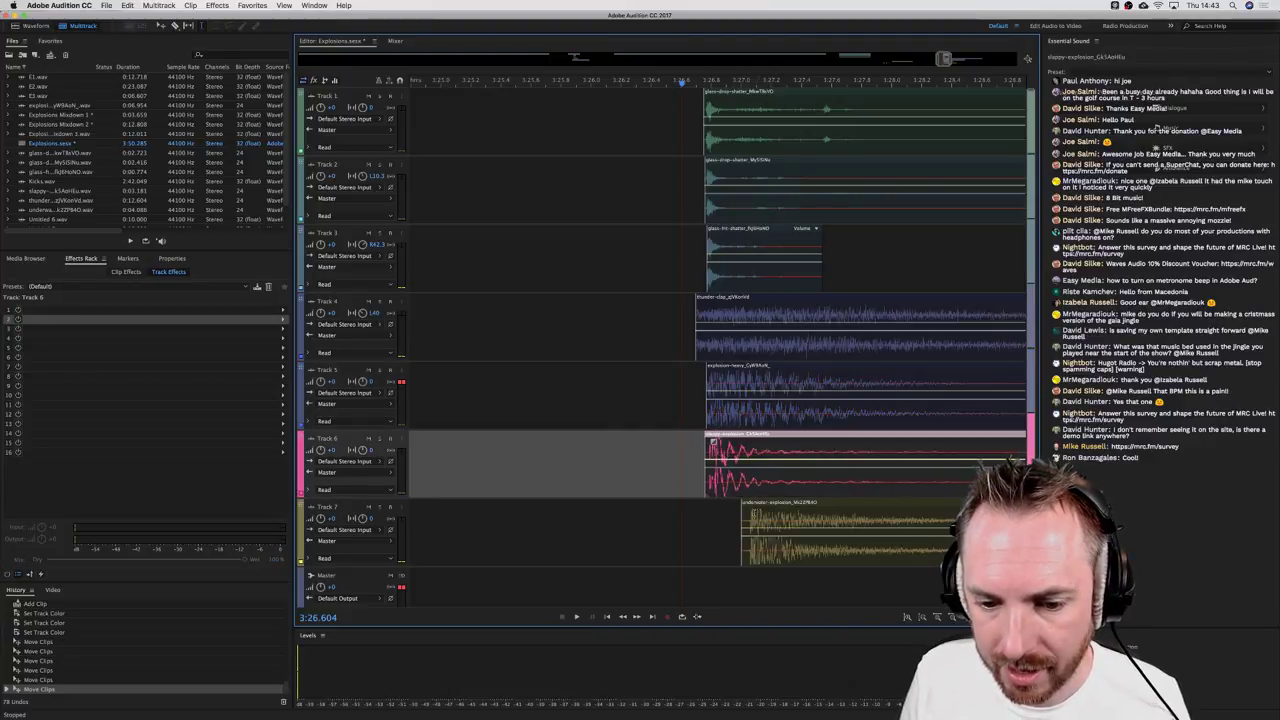
left_click_drag(752, 512, 707, 524)
Step: Play the aligned glass, thunder and explosion layers together
key("space")
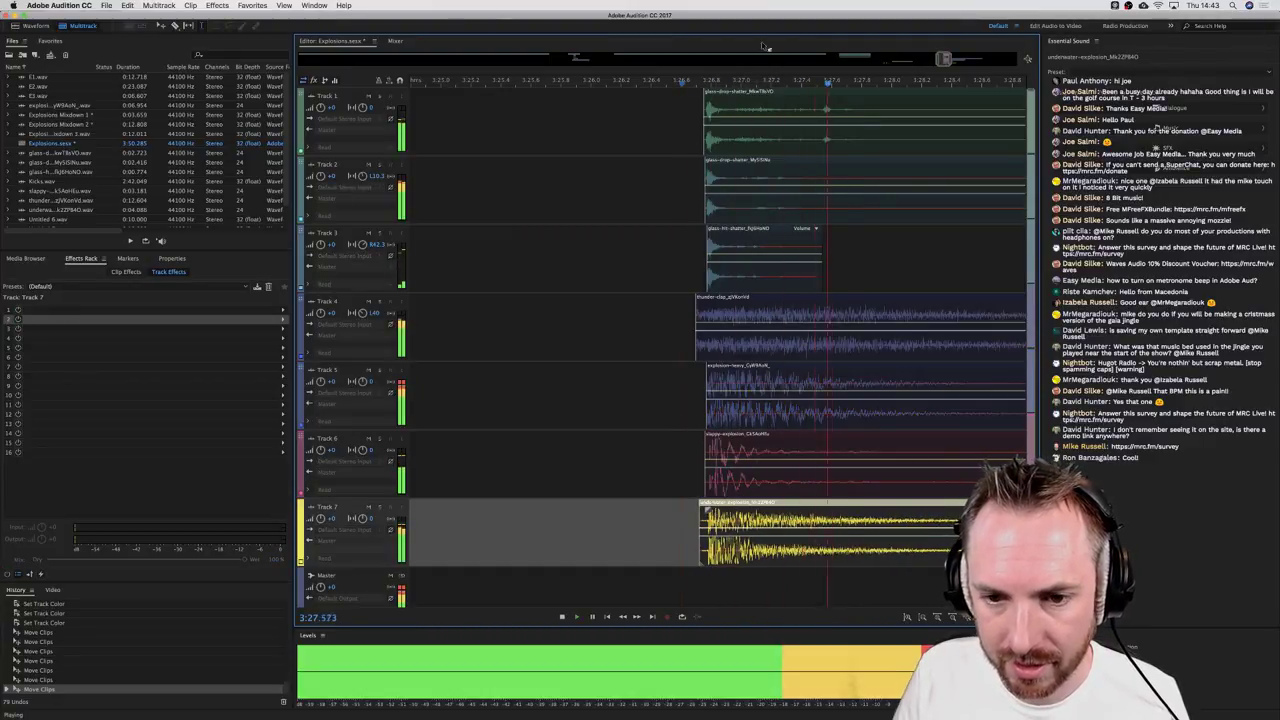
key("space")
scroll(751, 83, "down", 5)
scroll(751, 83, "right", 1)
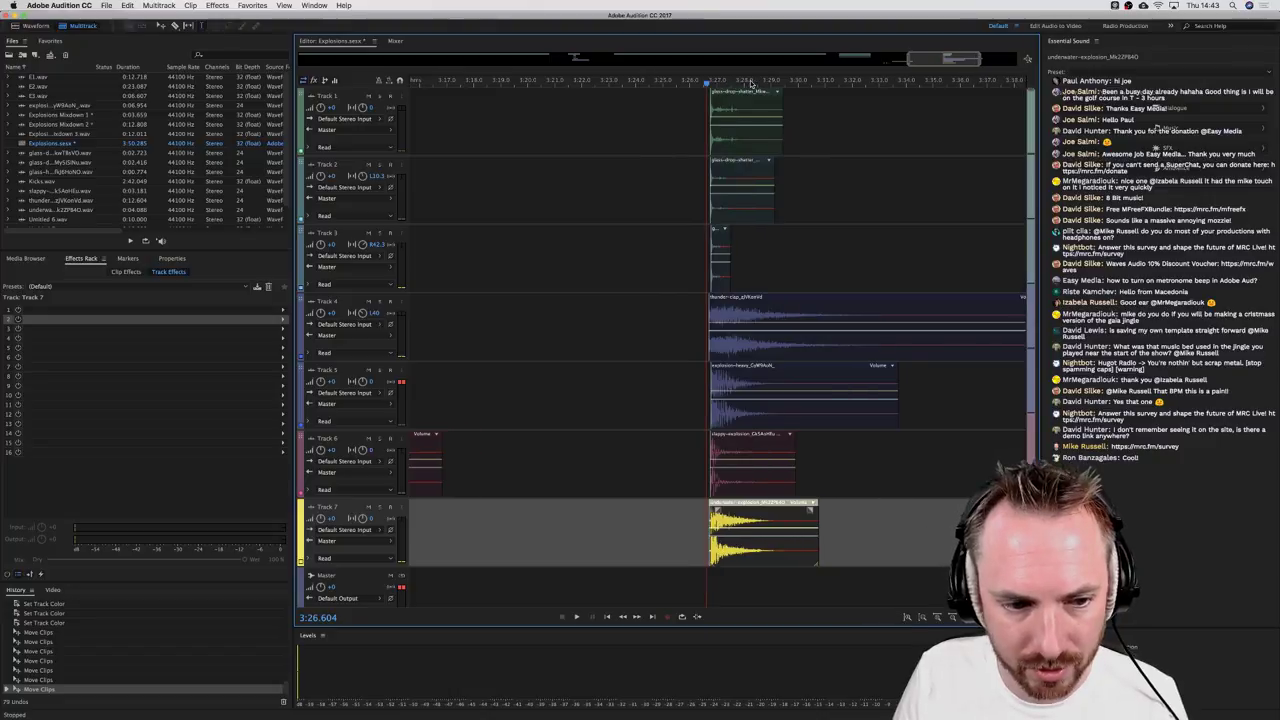
Step: Place the playhead at 3:26.402, just before the layered clips, and bypass the Distortion effect on Track 2
left_click(704, 126)
left_click(701, 180)
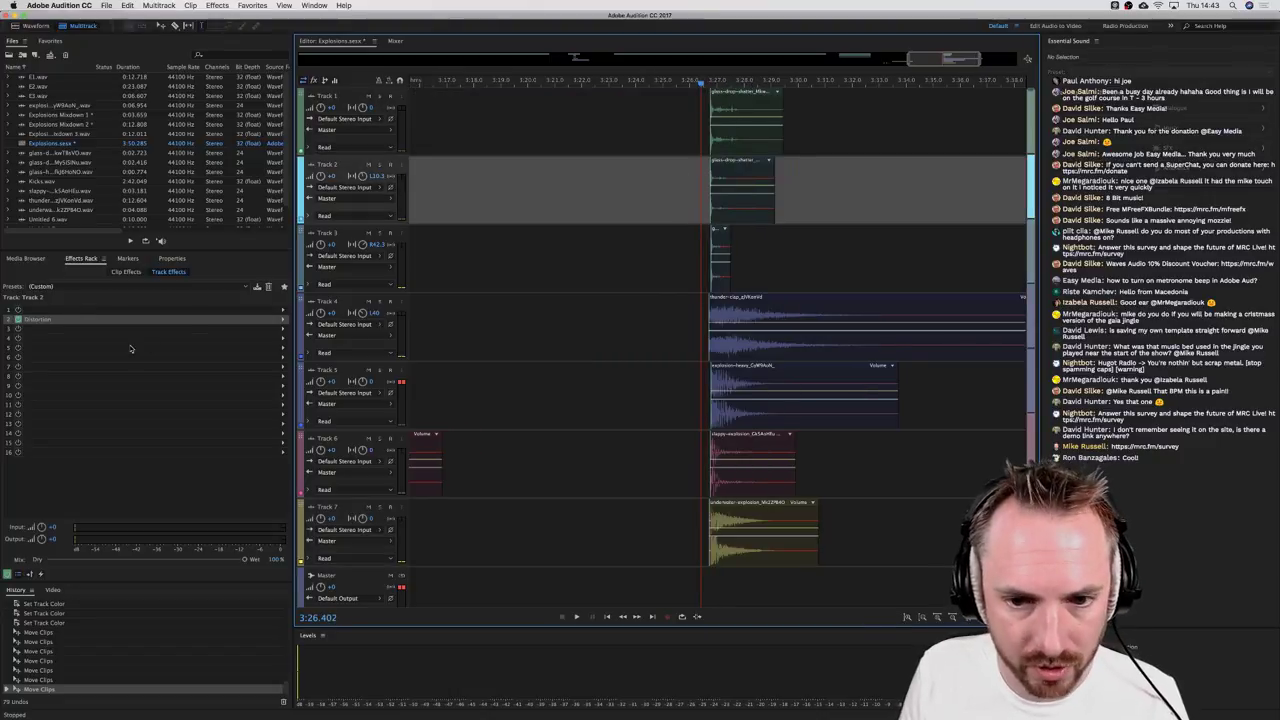
left_click(24, 325)
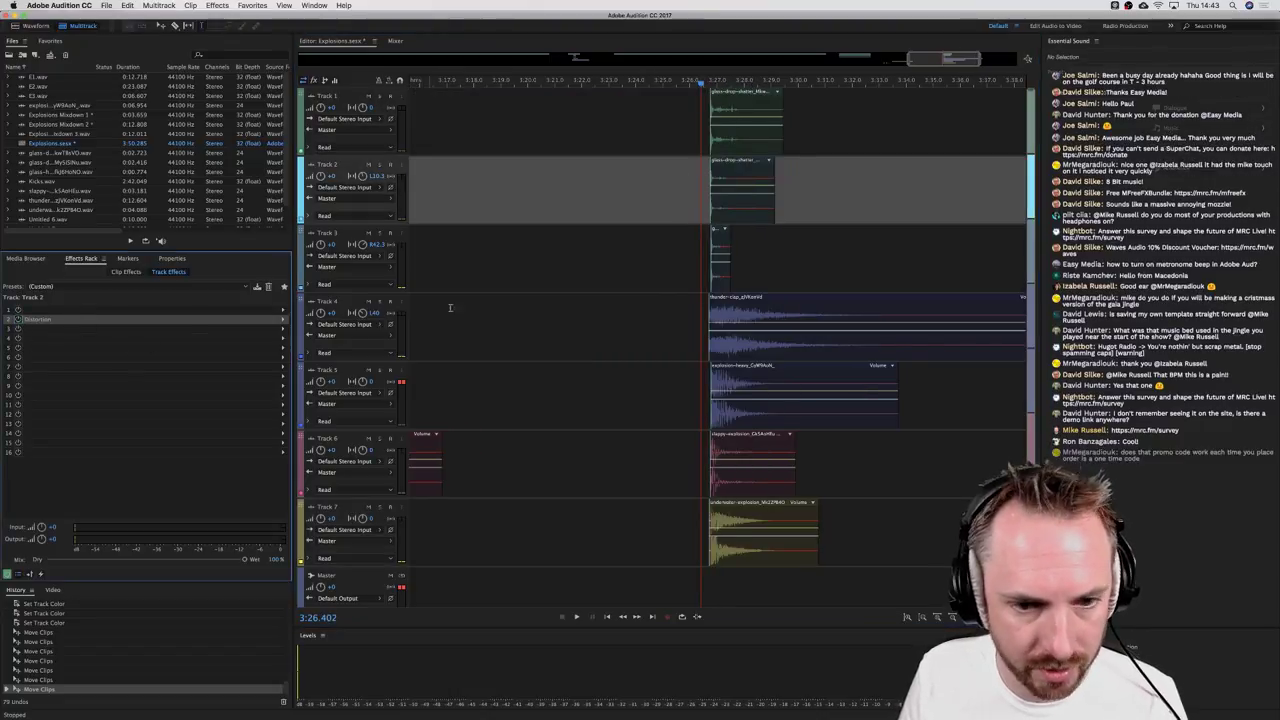
Step: Play the layered glass, thunder and explosion clips repeatedly from just before their start
left_click(651, 264)
key("space")
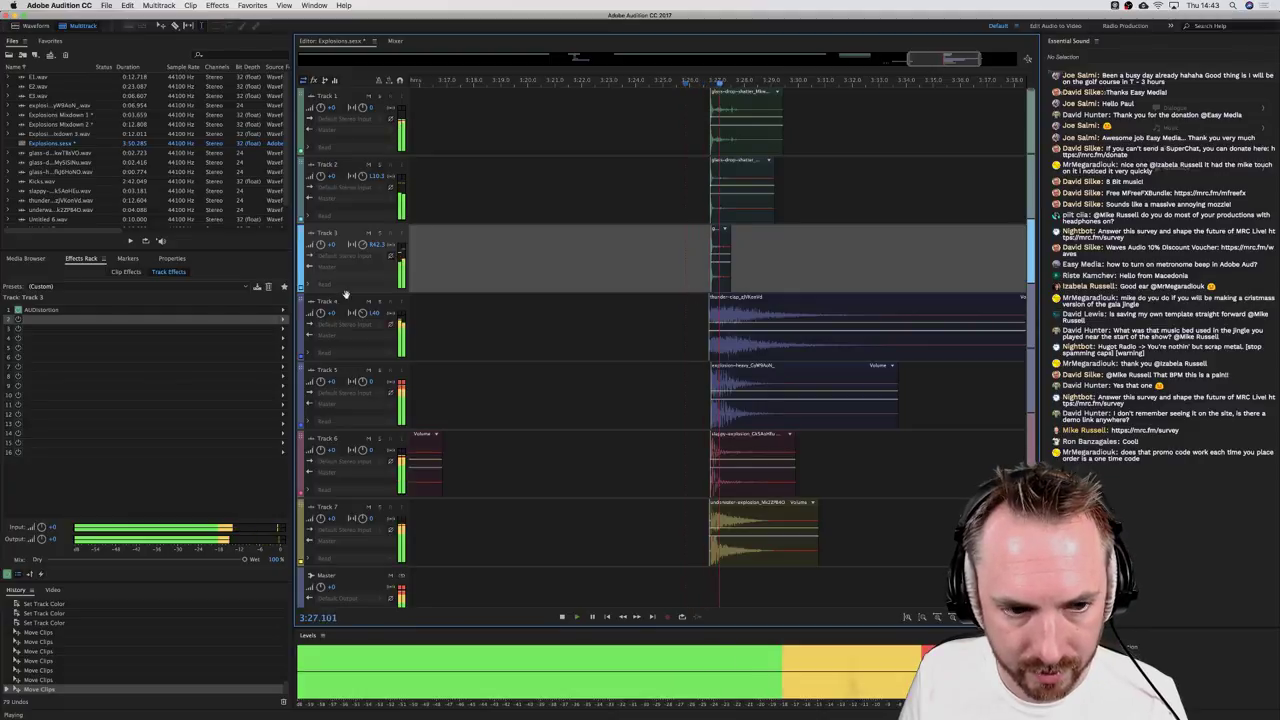
key("space")
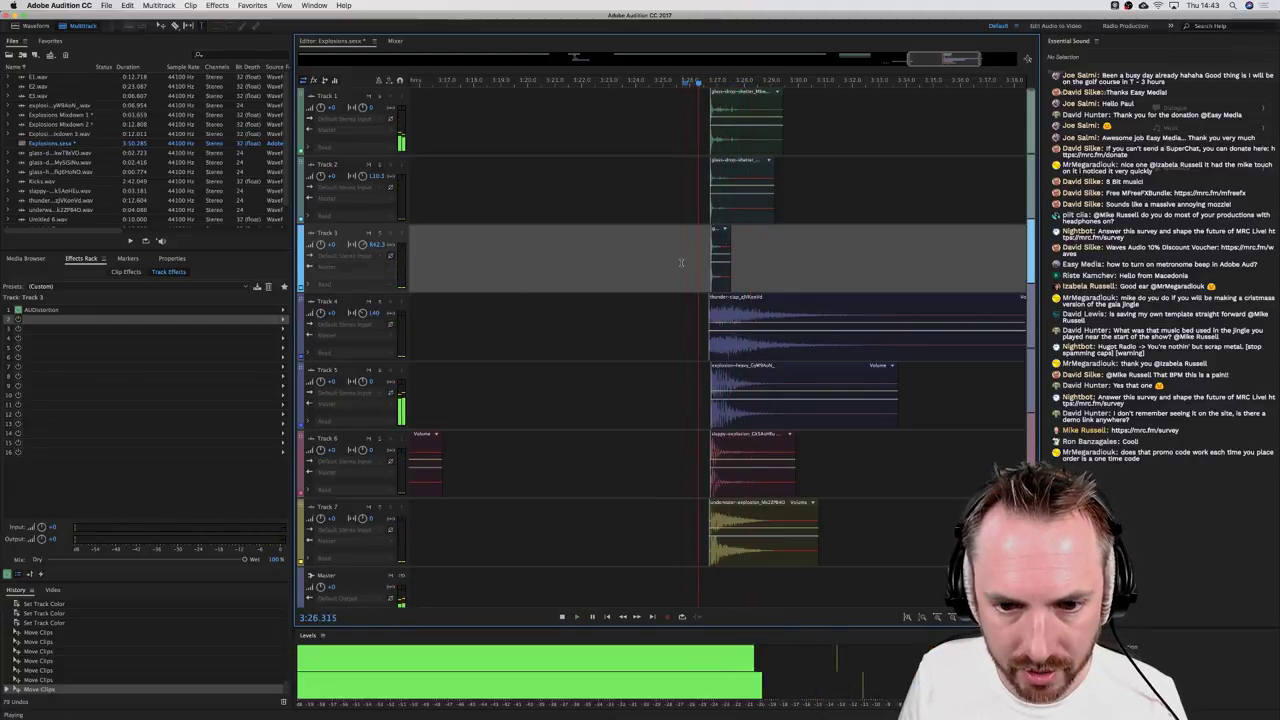
key("space")
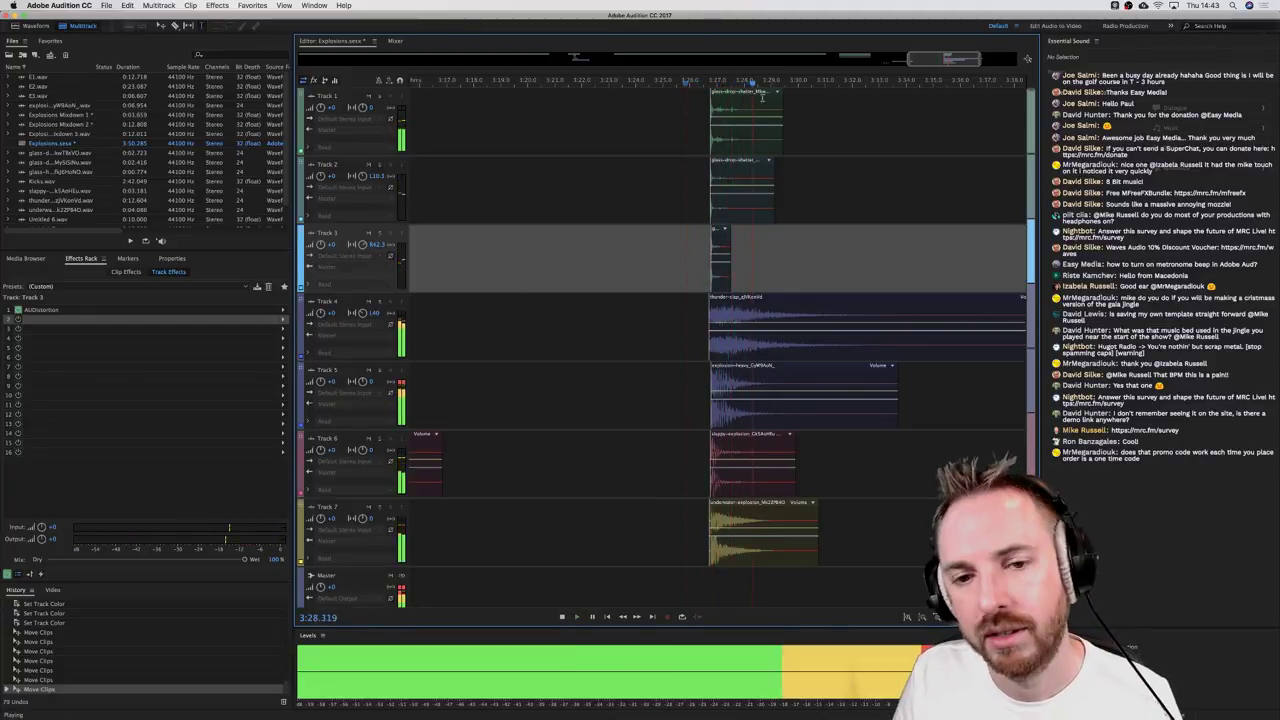
key("space")
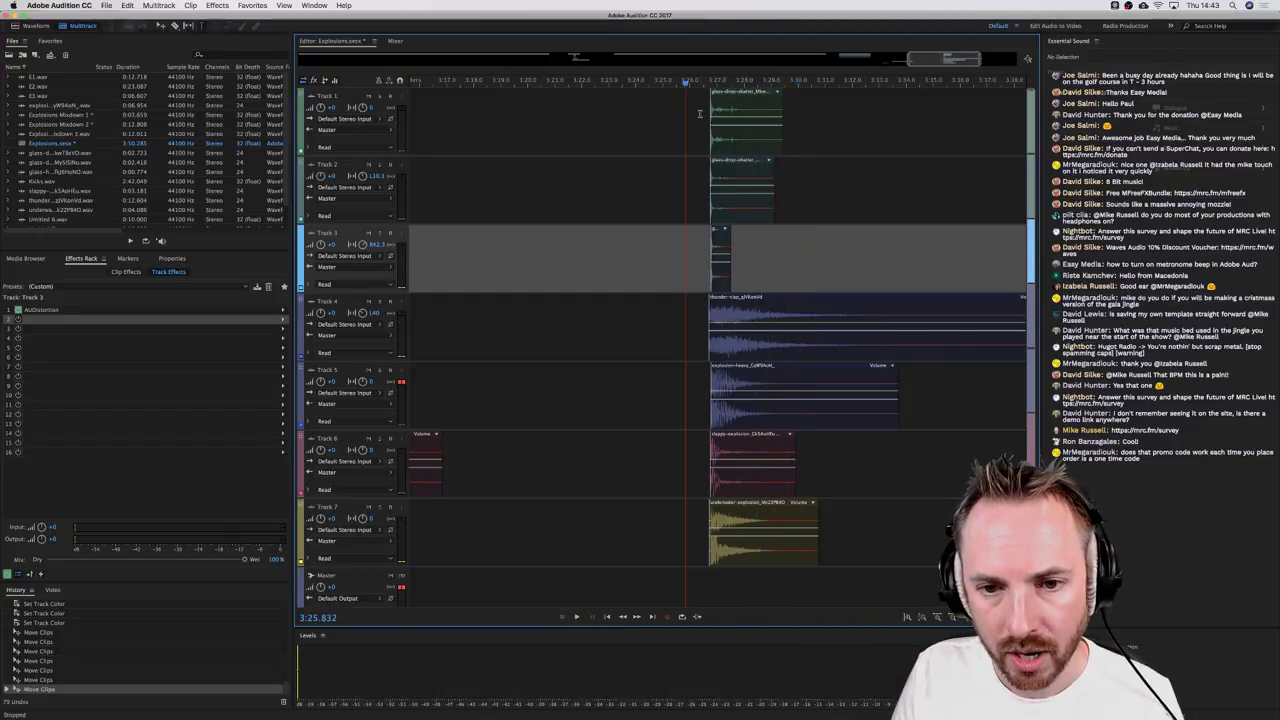
left_click_drag(700, 113, 993, 155)
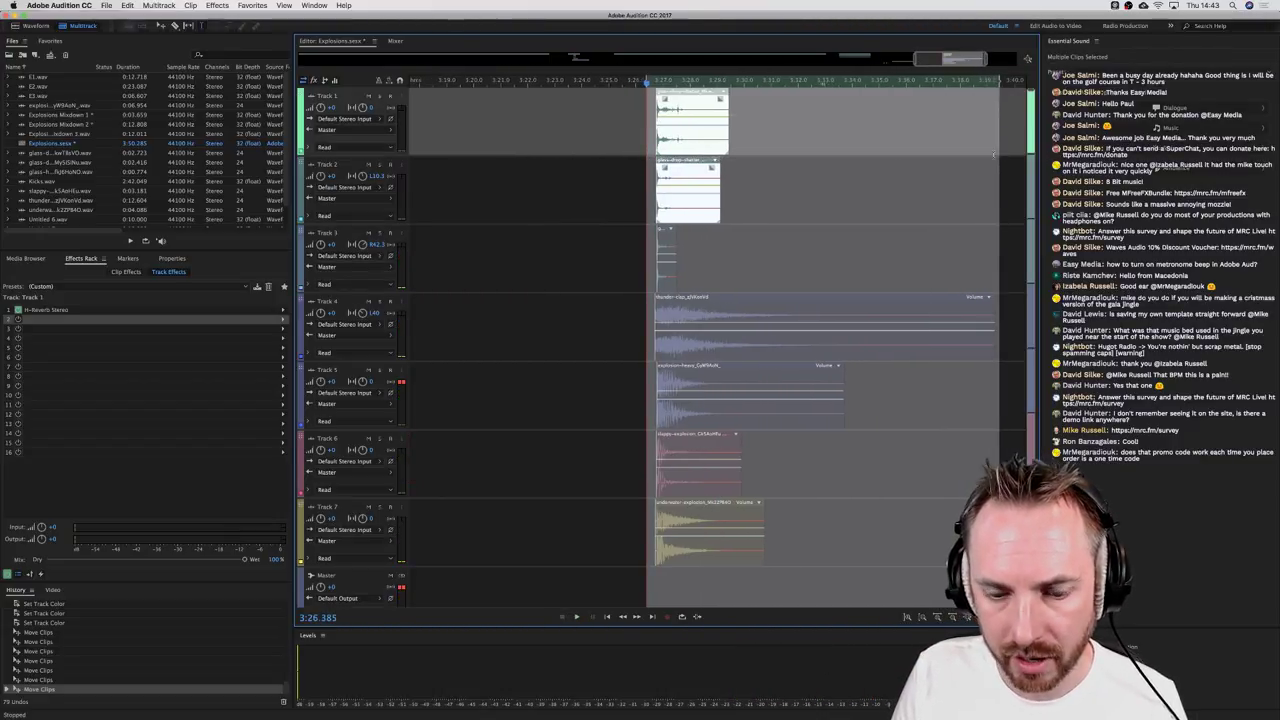
left_click(652, 200)
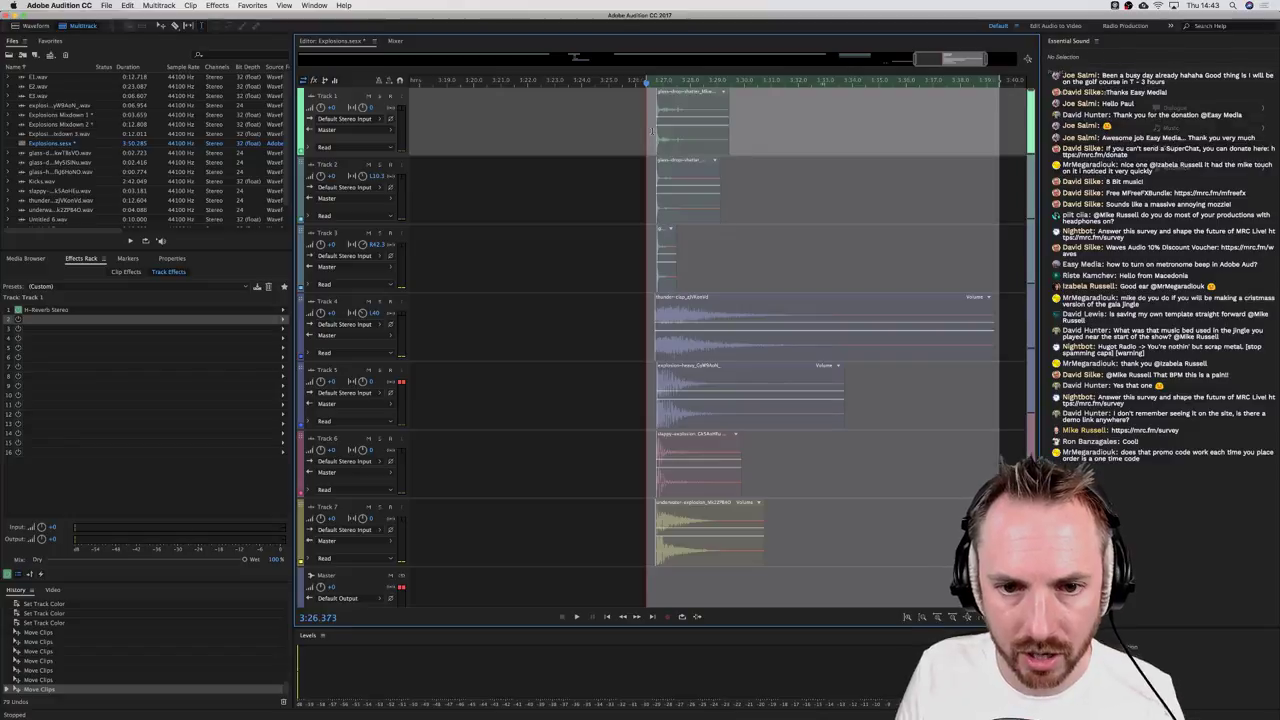
left_click(39, 262)
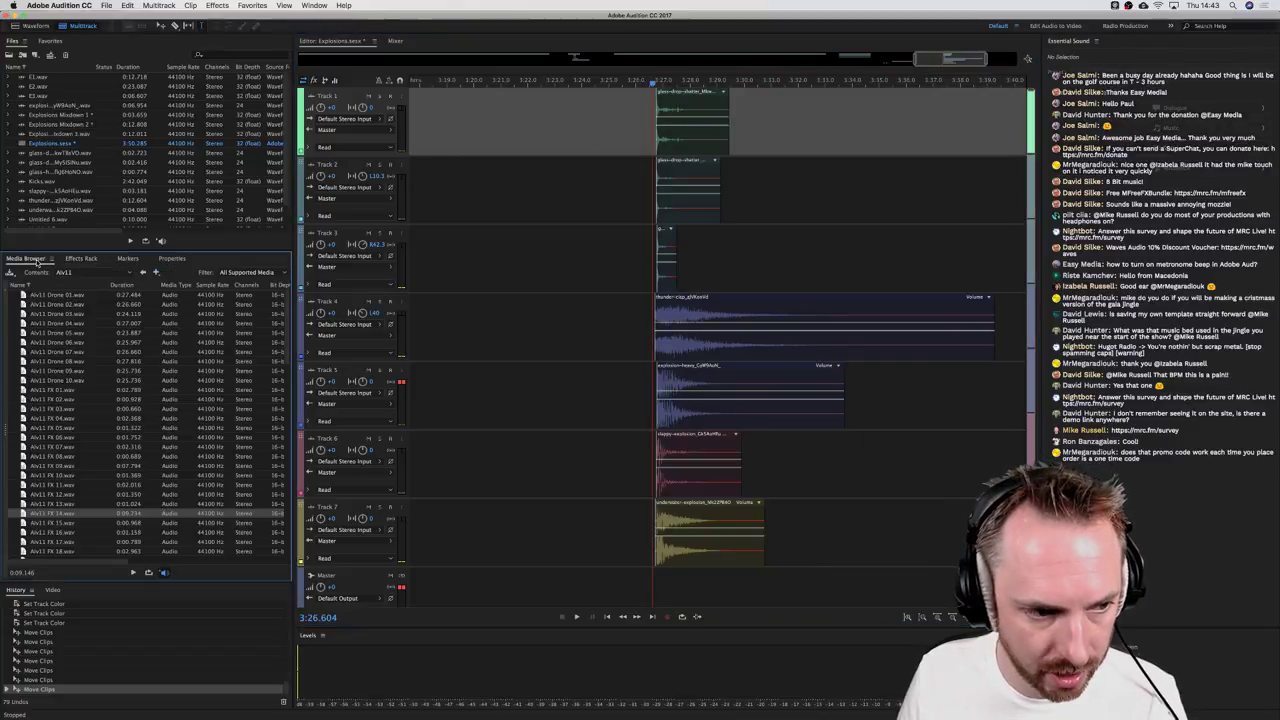
left_click(86, 262)
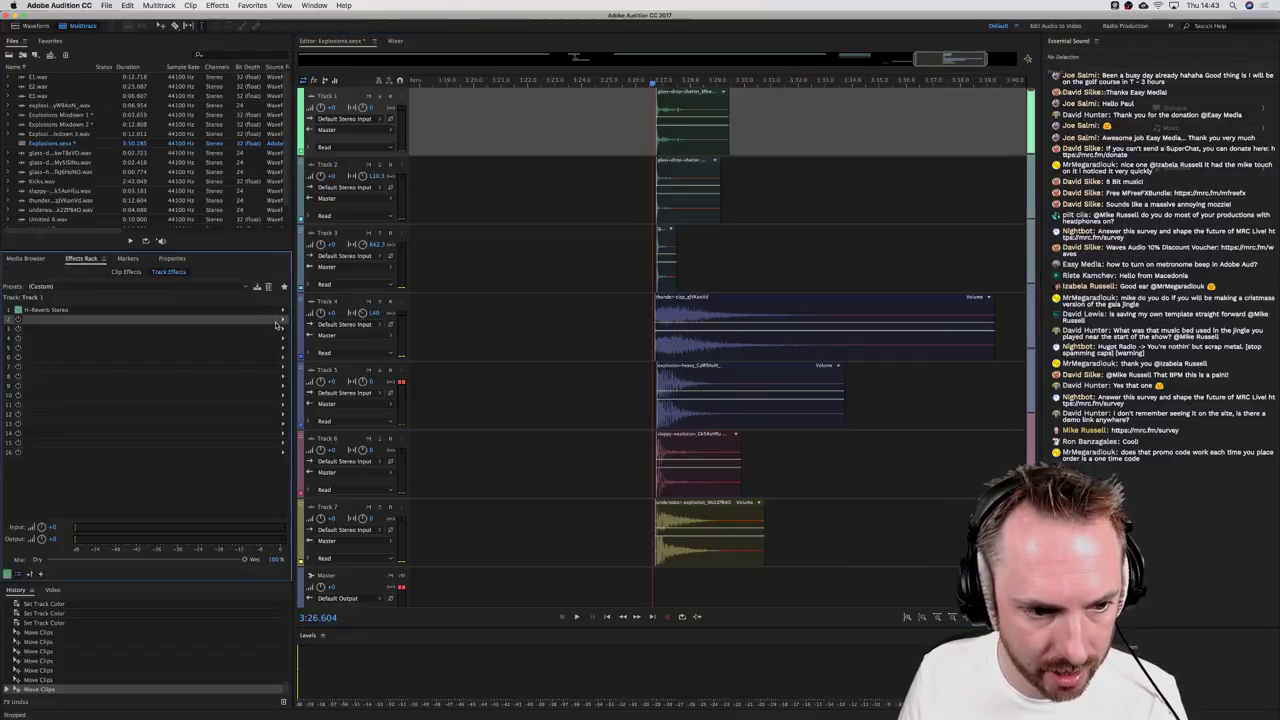
left_click(284, 320)
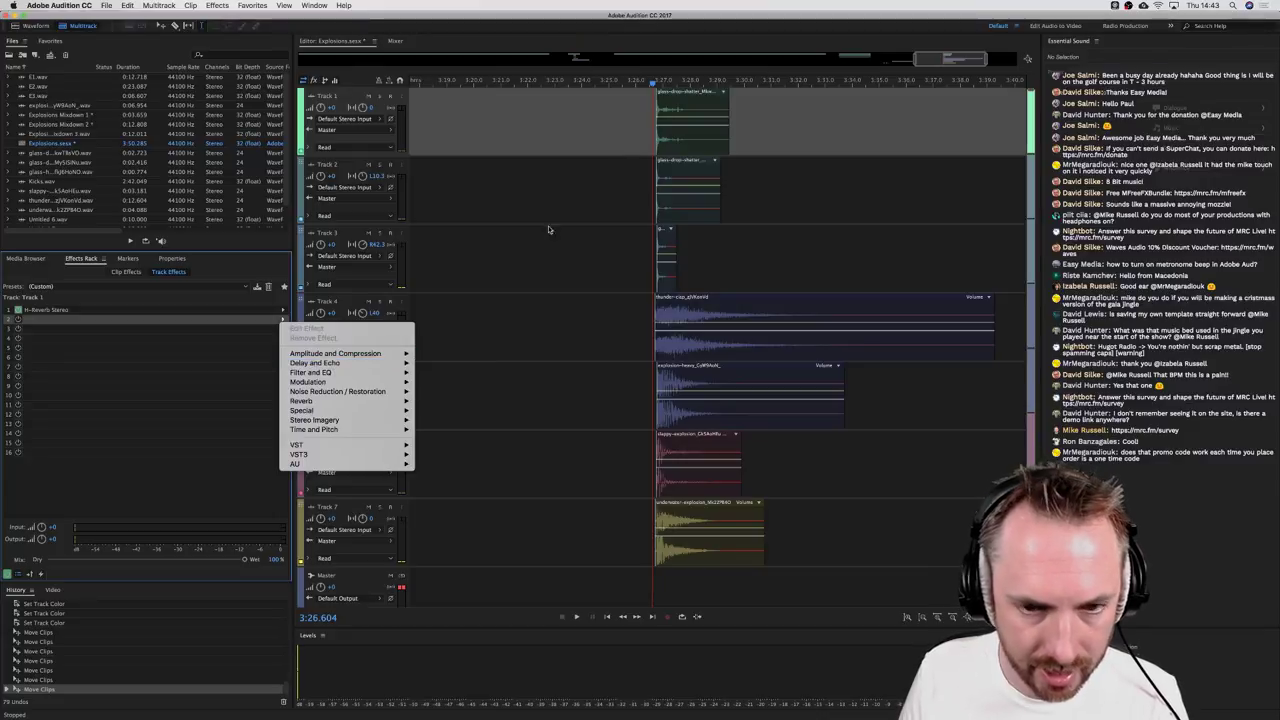
left_click(650, 127)
Step: Solo the thunder-clap track, Track 4, and show the Frequency Analysis display docked alongside the Files list
left_click(650, 333)
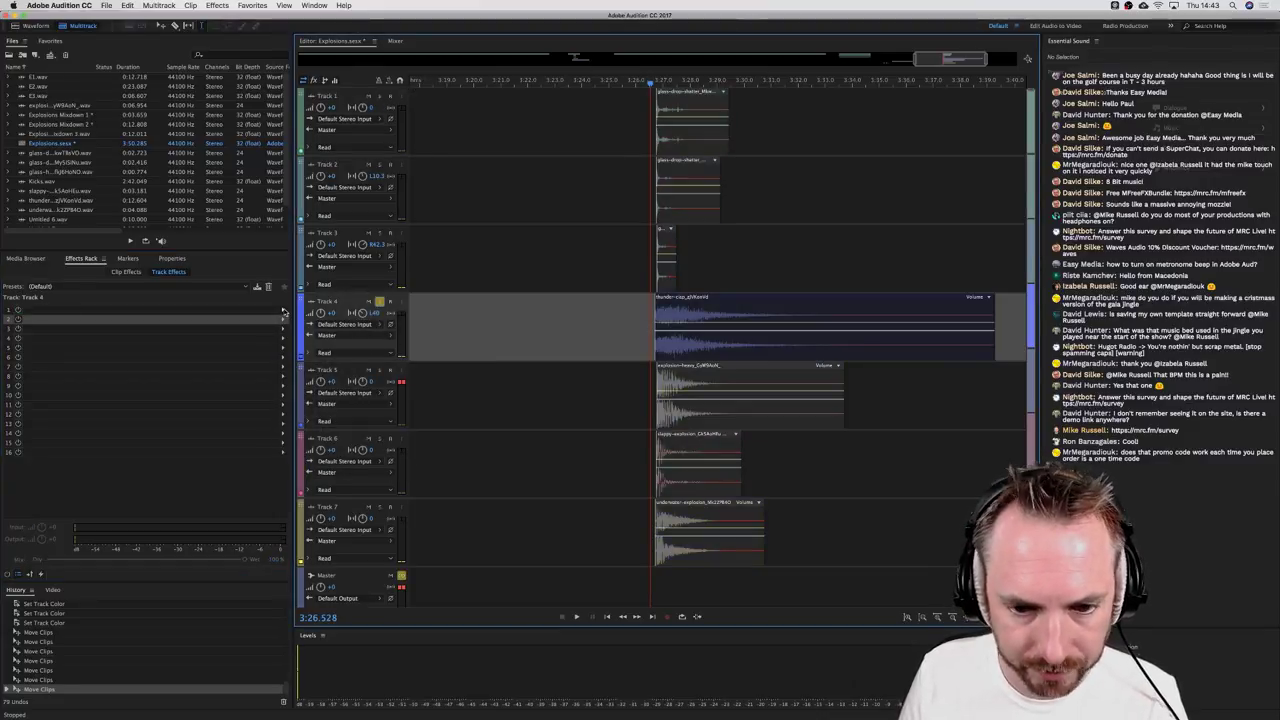
left_click(313, 6)
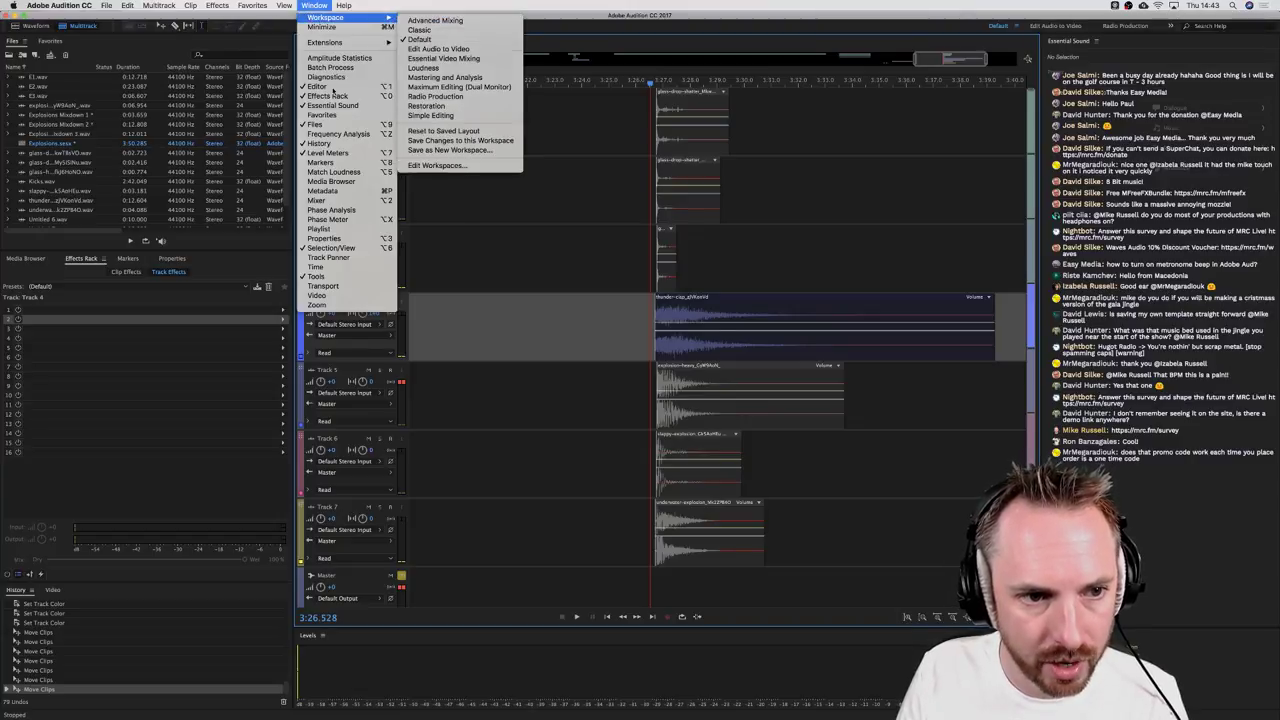
left_click(338, 133)
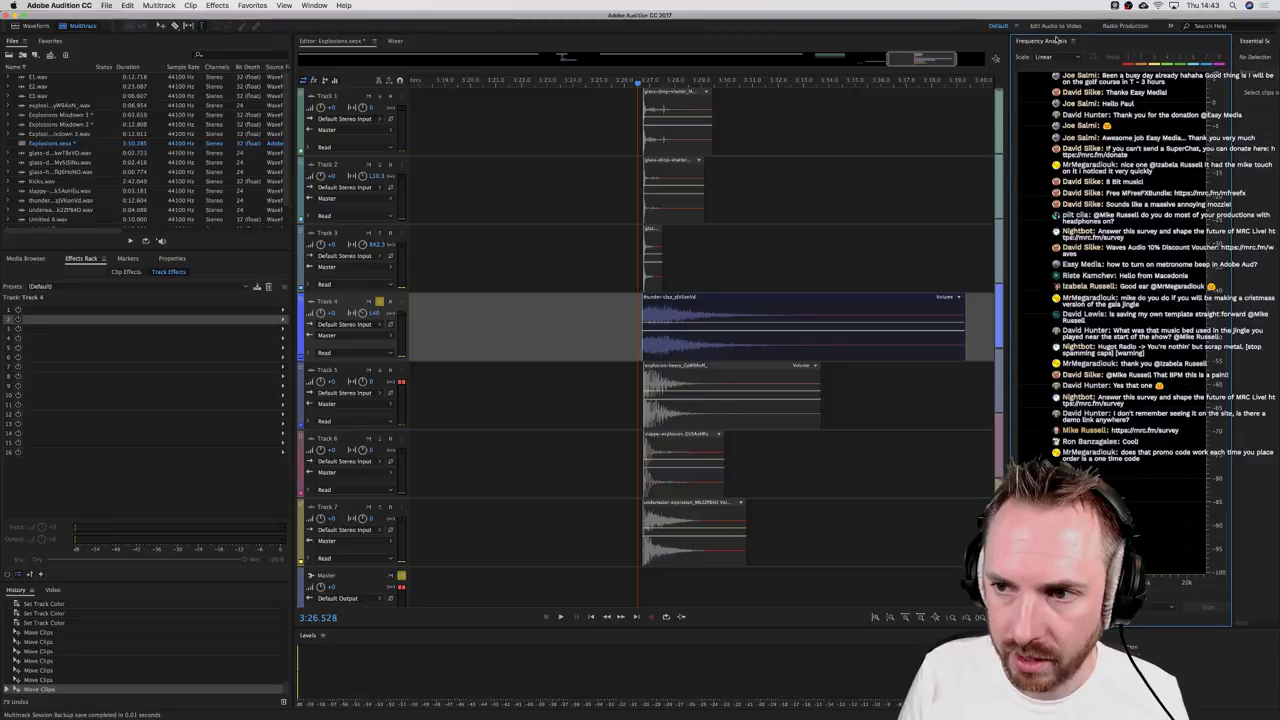
left_click_drag(1056, 41, 105, 45)
left_click(1259, 137)
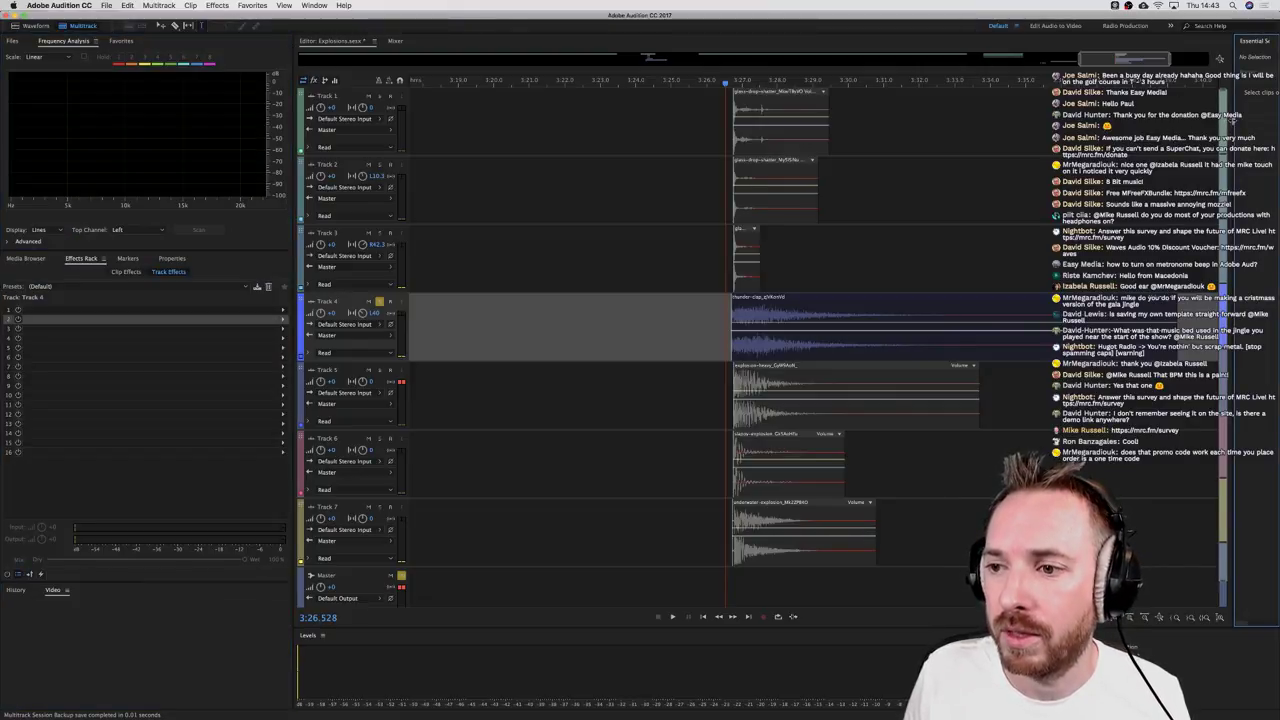
left_click_drag(1236, 137, 1030, 104)
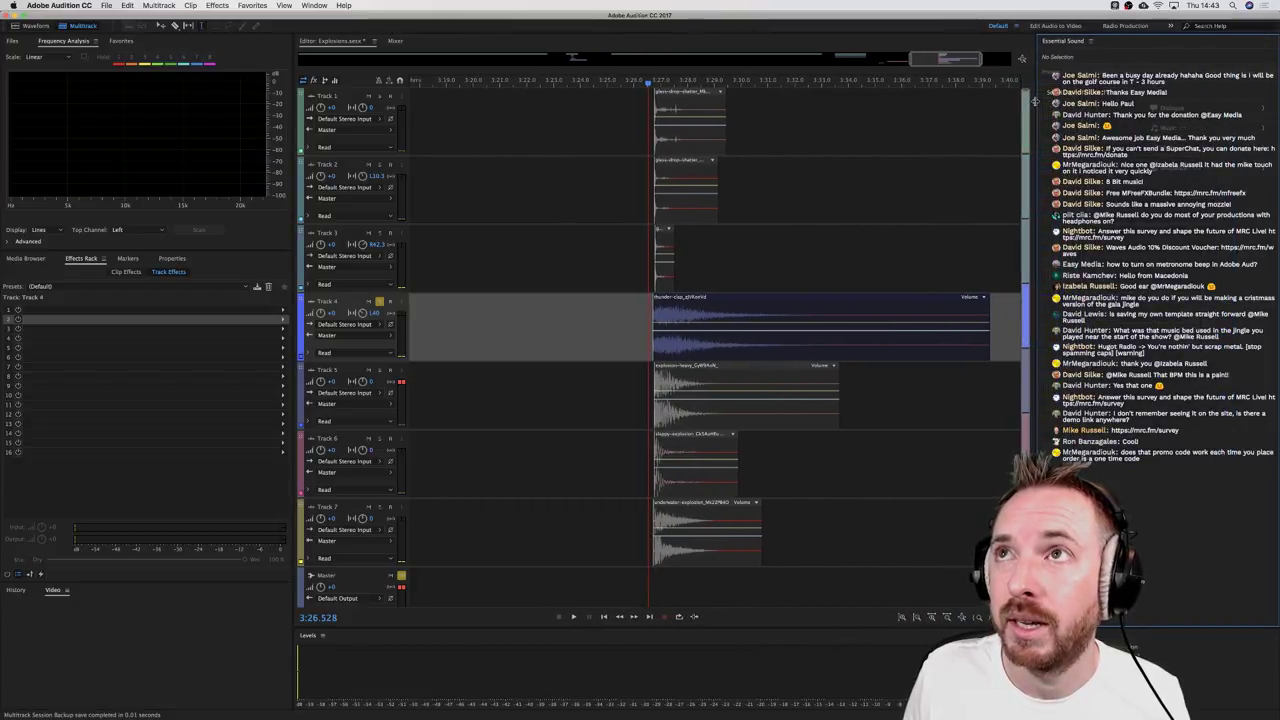
left_click(249, 139)
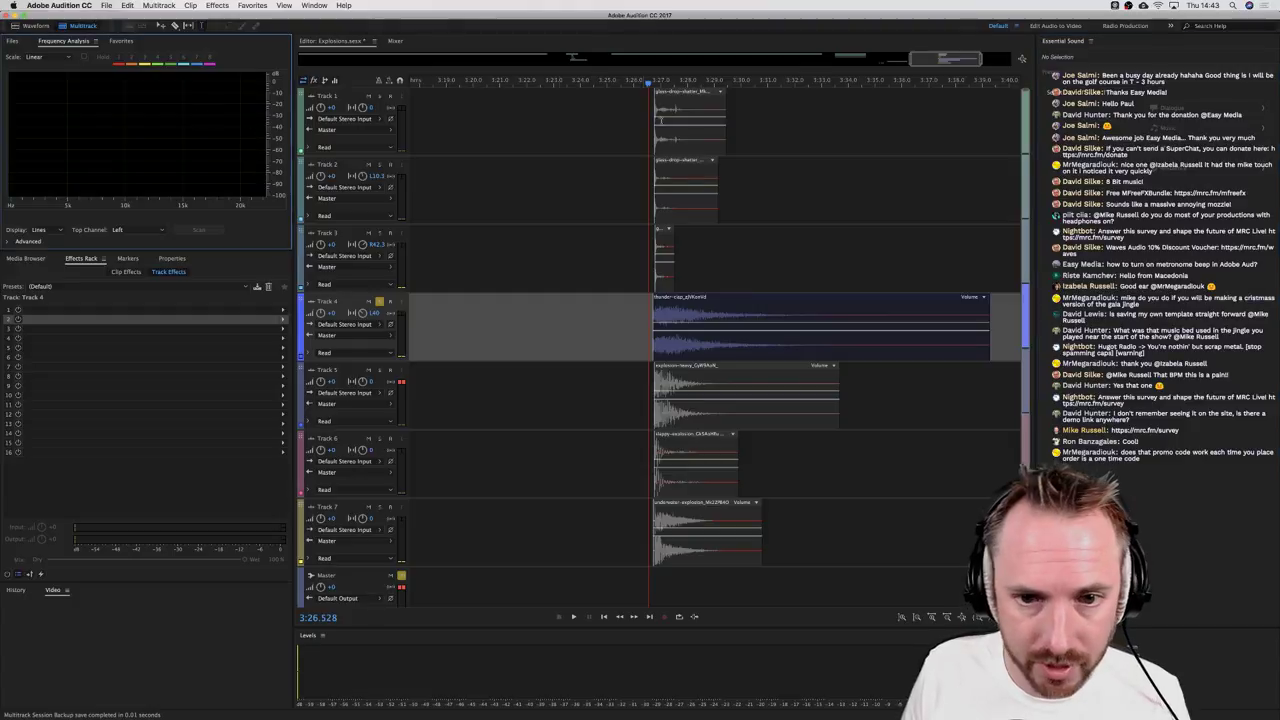
Step: Play the soloed thunder clap on Track 4 and examine its frequency spectrum
left_click(657, 311)
key("space")
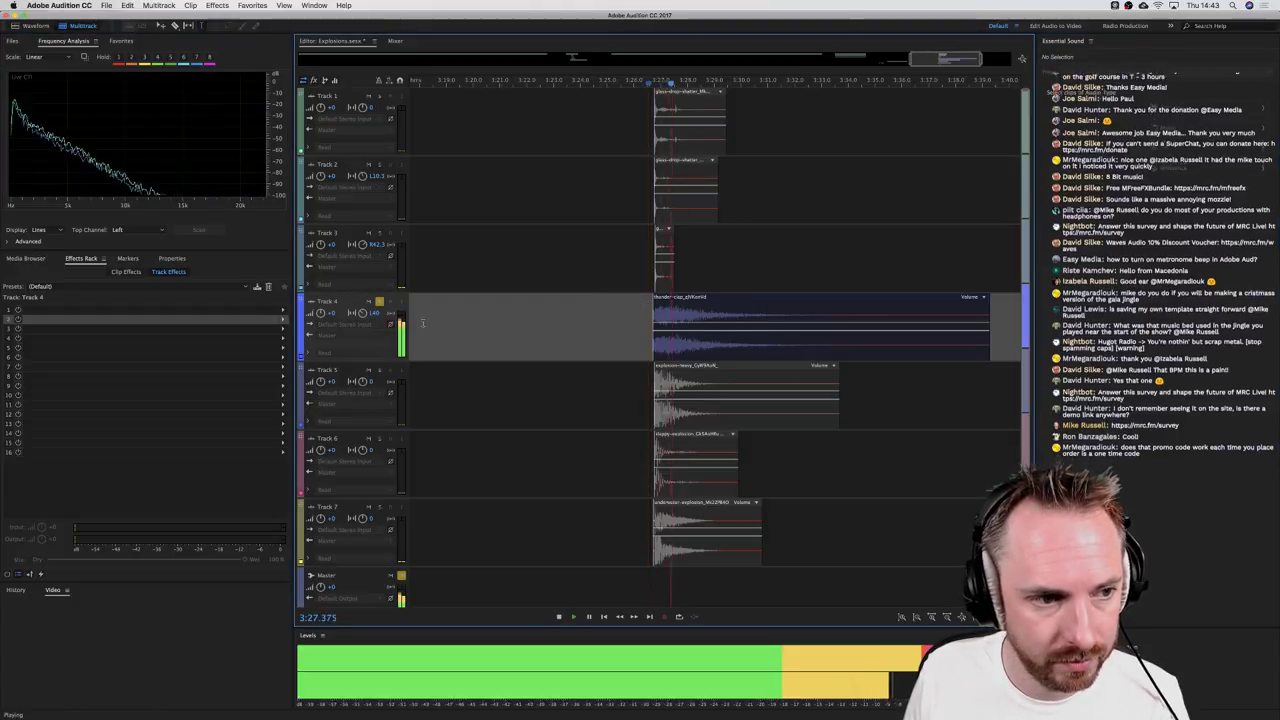
key("space")
Step: Add a Parametric Equalizer to Track 4 and reset it to the Default preset
left_click(283, 310)
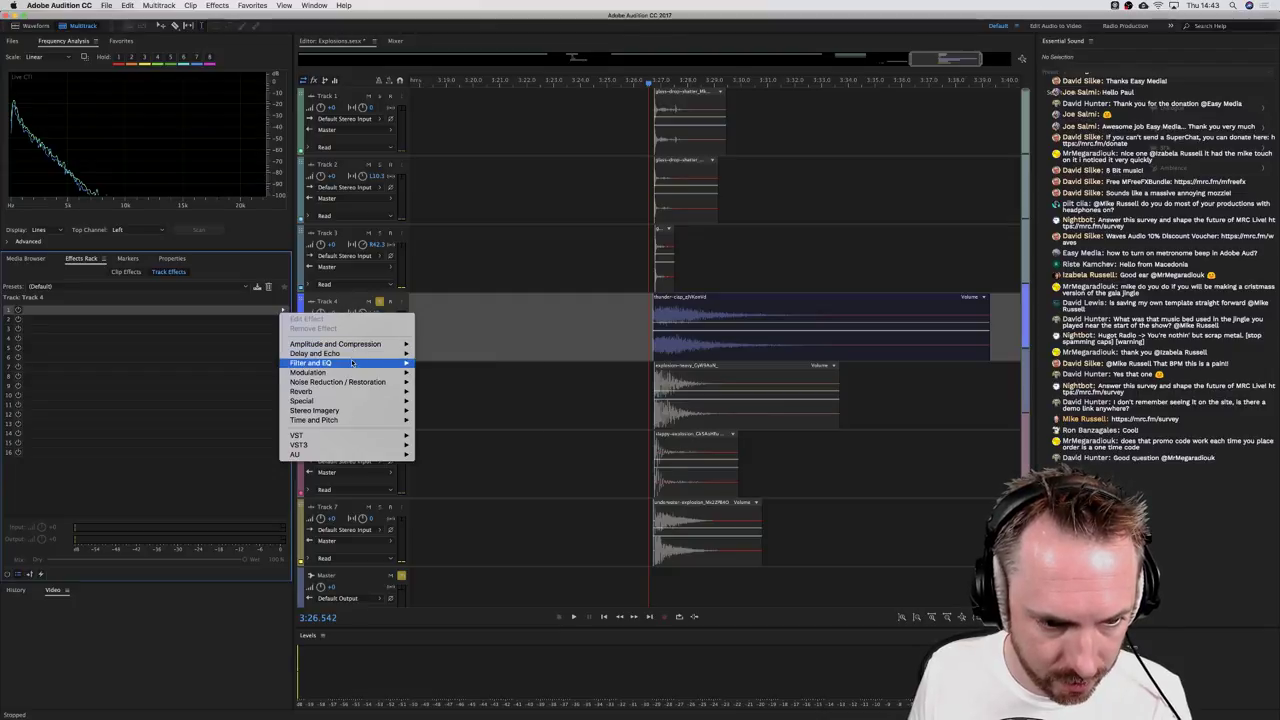
mouse_move(396, 363)
left_click(458, 410)
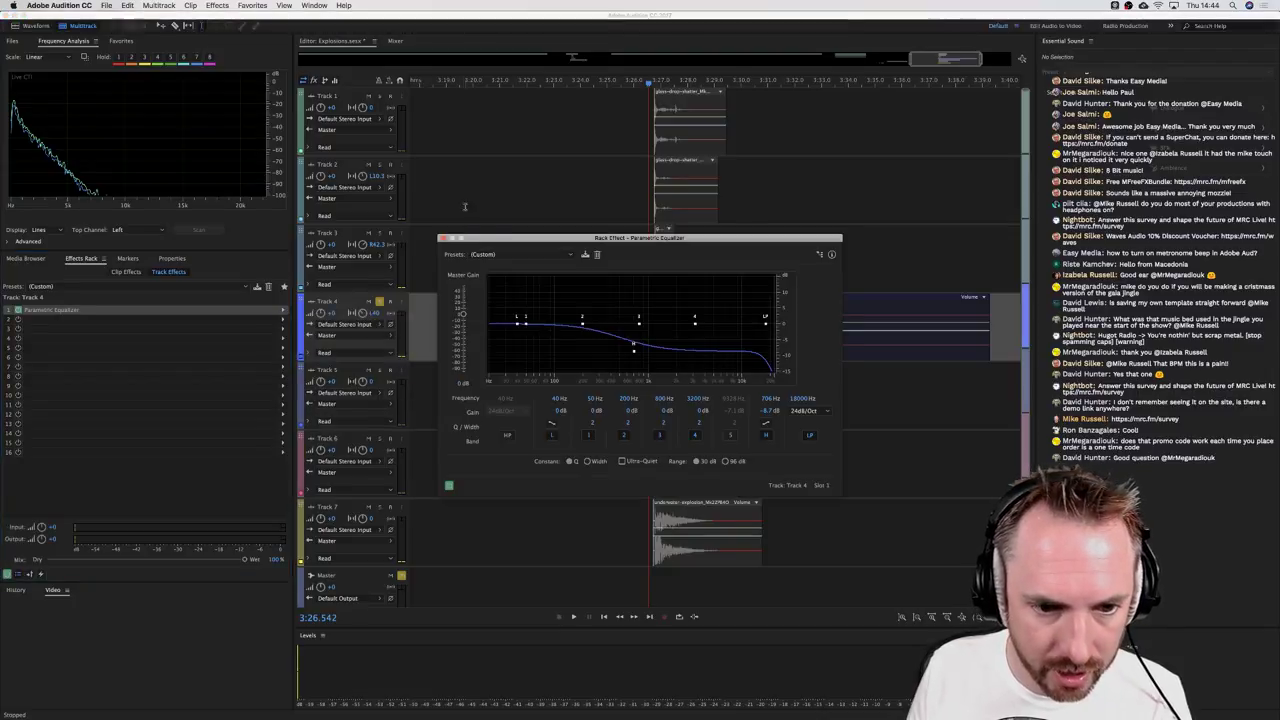
left_click(538, 256)
left_click(535, 264)
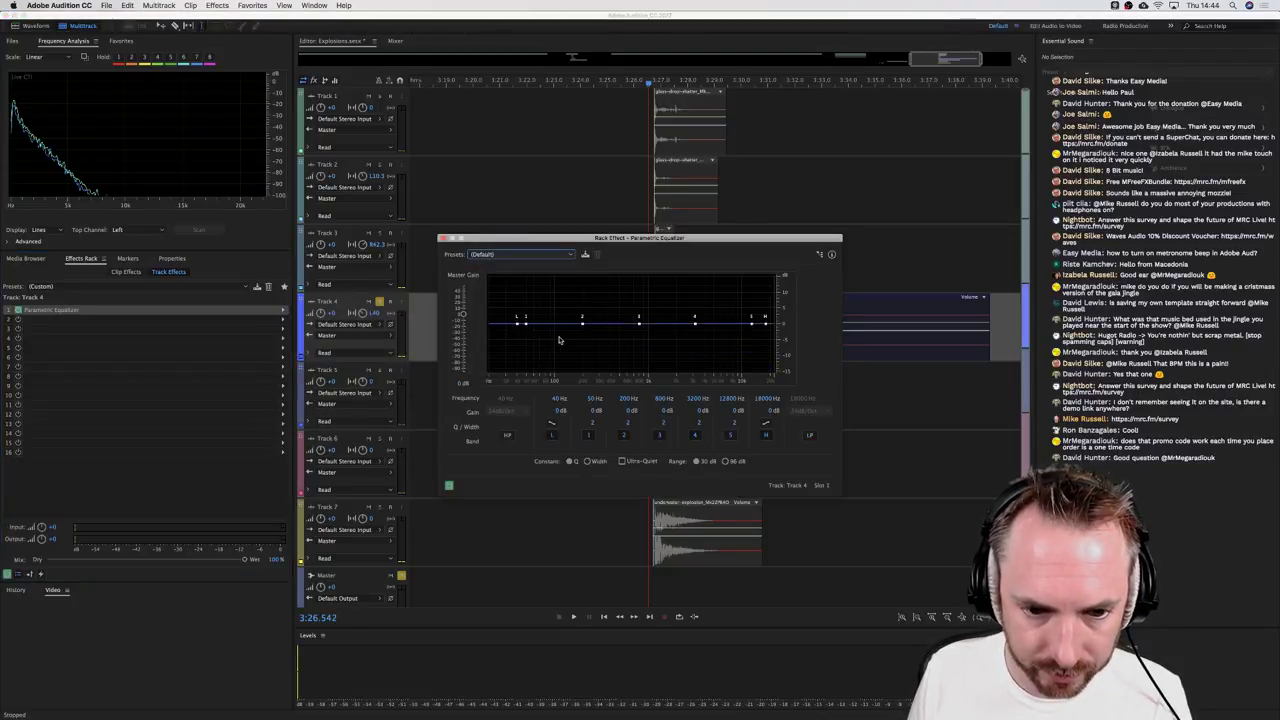
Step: Boost the equalizer's band 2 by about 6 dB at 146 Hz, audition the thunder, and unsolo Track 4
left_click_drag(586, 328, 571, 305)
key("space")
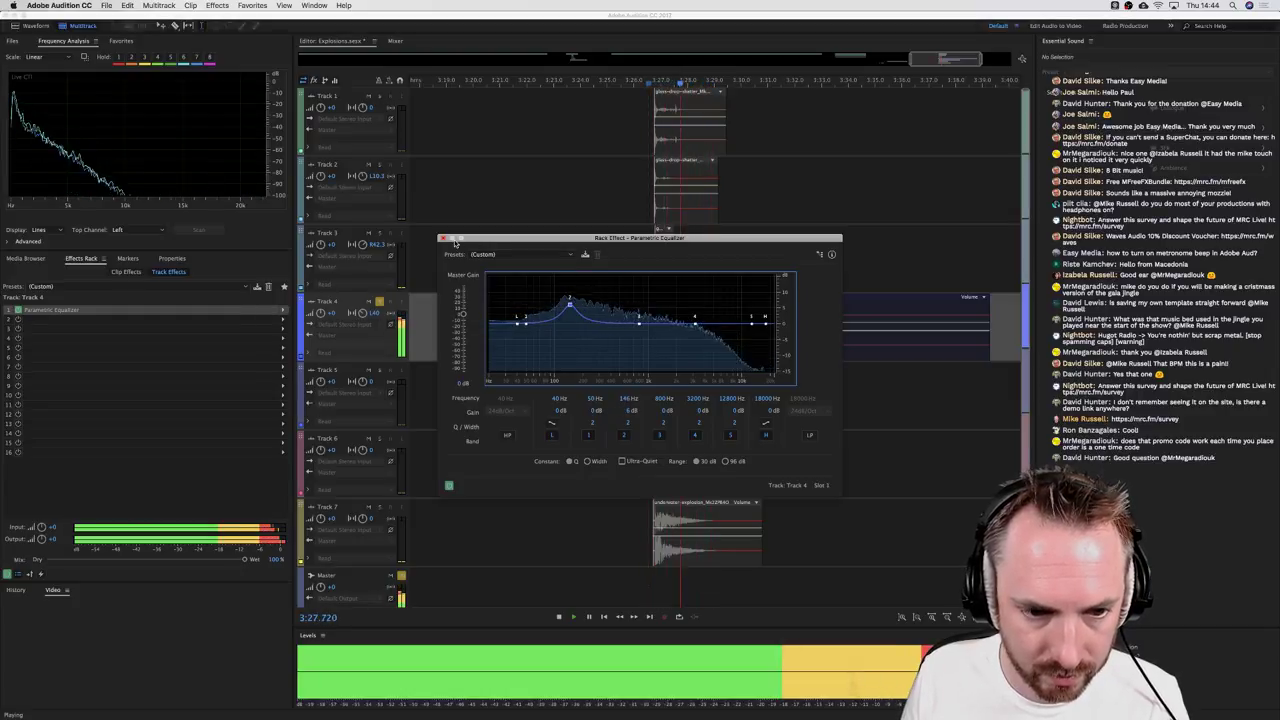
left_click(443, 240)
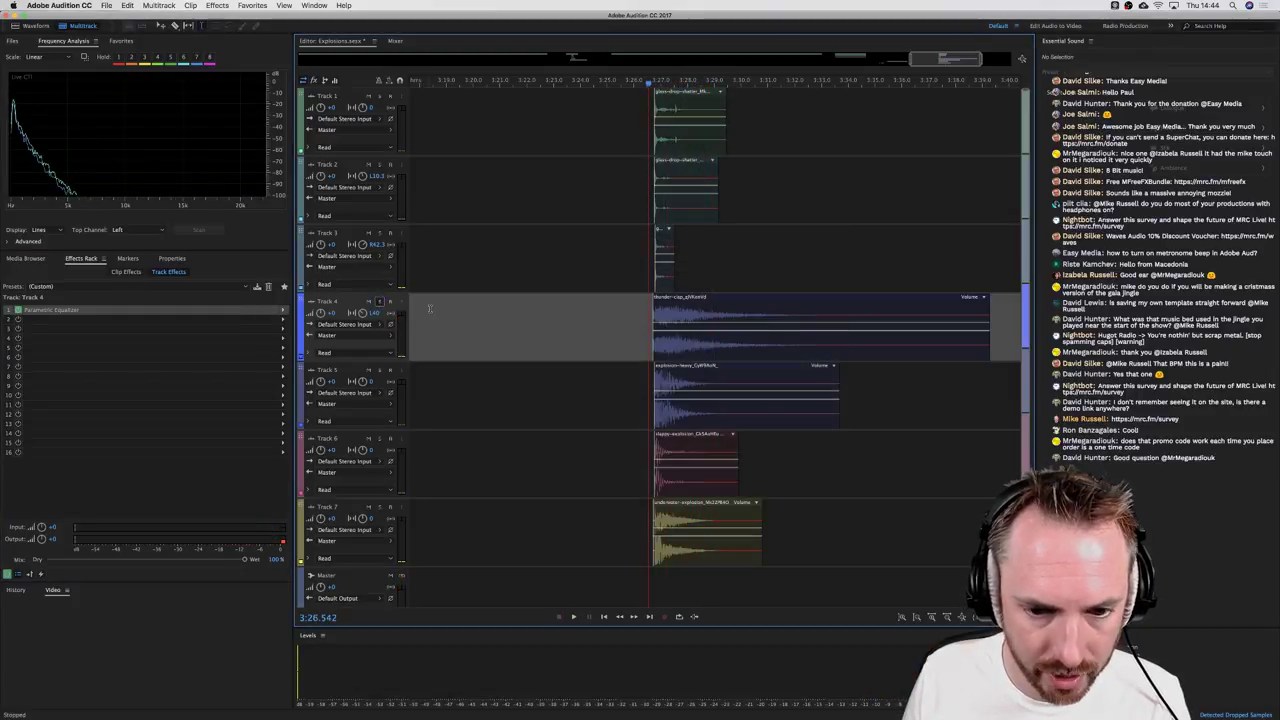
Step: Play the mix from 3:26.477 and audition the heavy explosion on Track 5 in solo
left_click(644, 404)
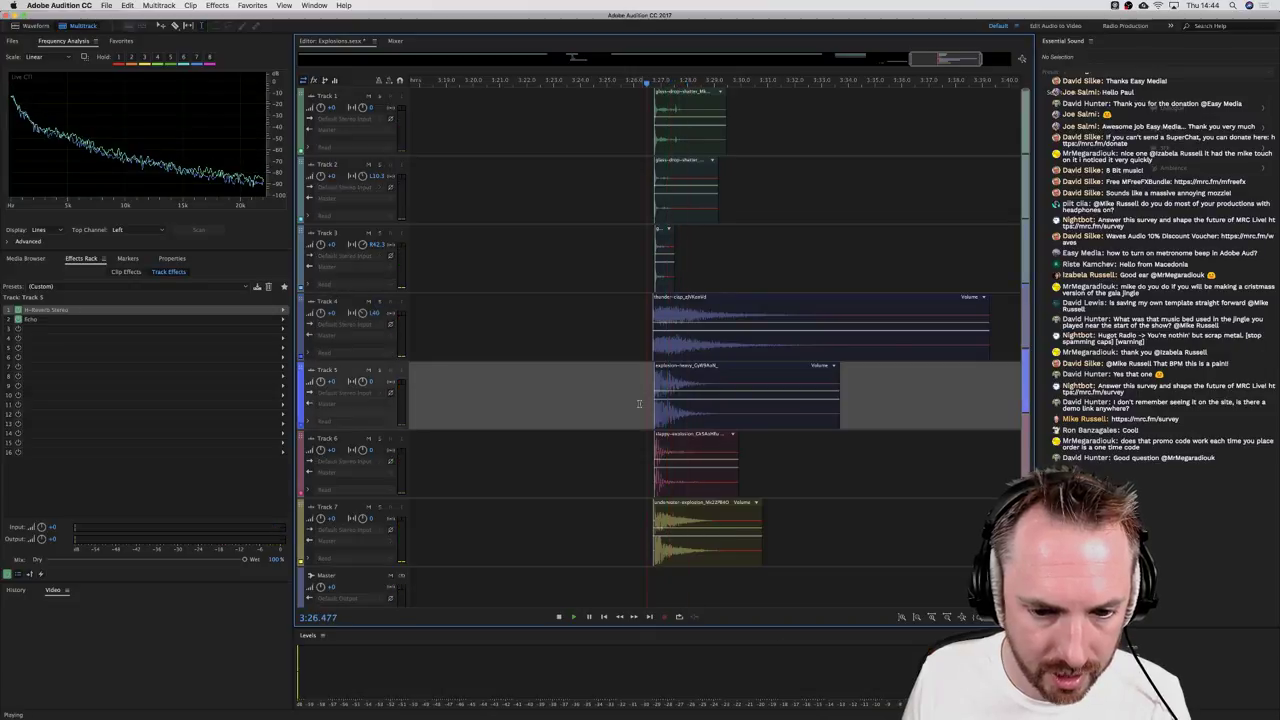
key("space")
left_click(379, 371)
key("space")
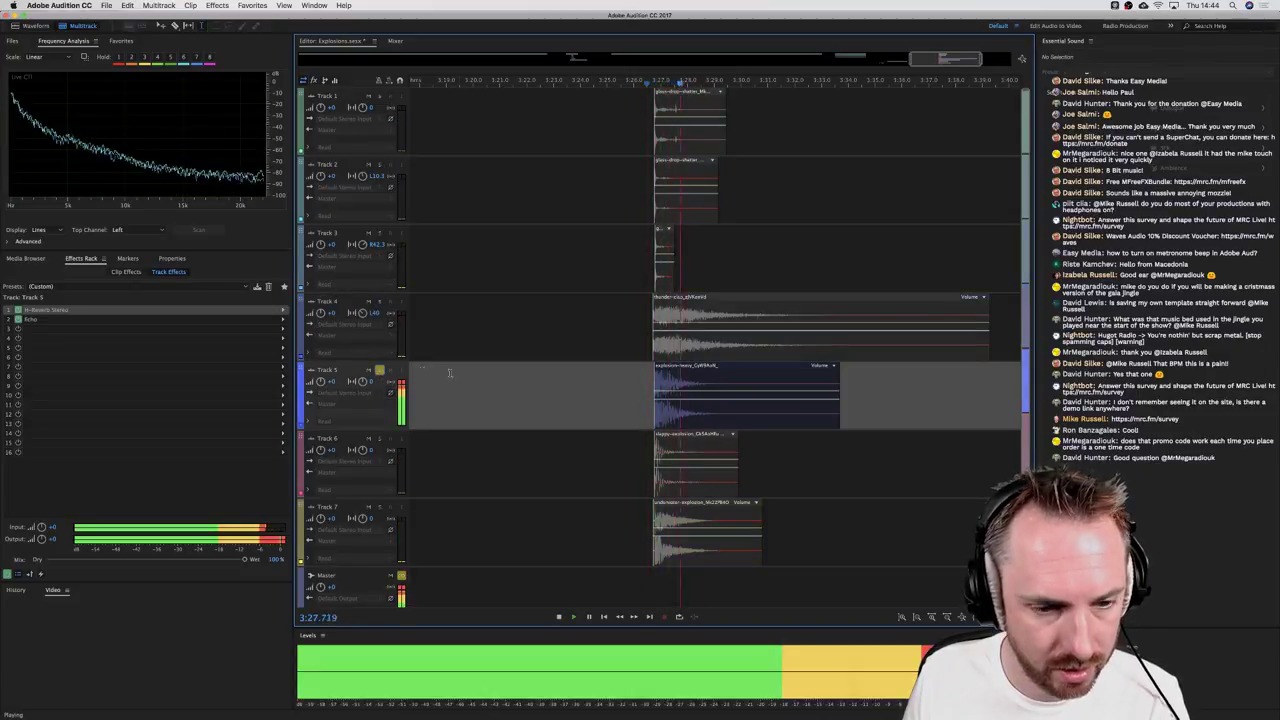
key("space")
left_click(379, 371)
Step: Solo Track 6 and play its explosion clip on its own
left_click(380, 440)
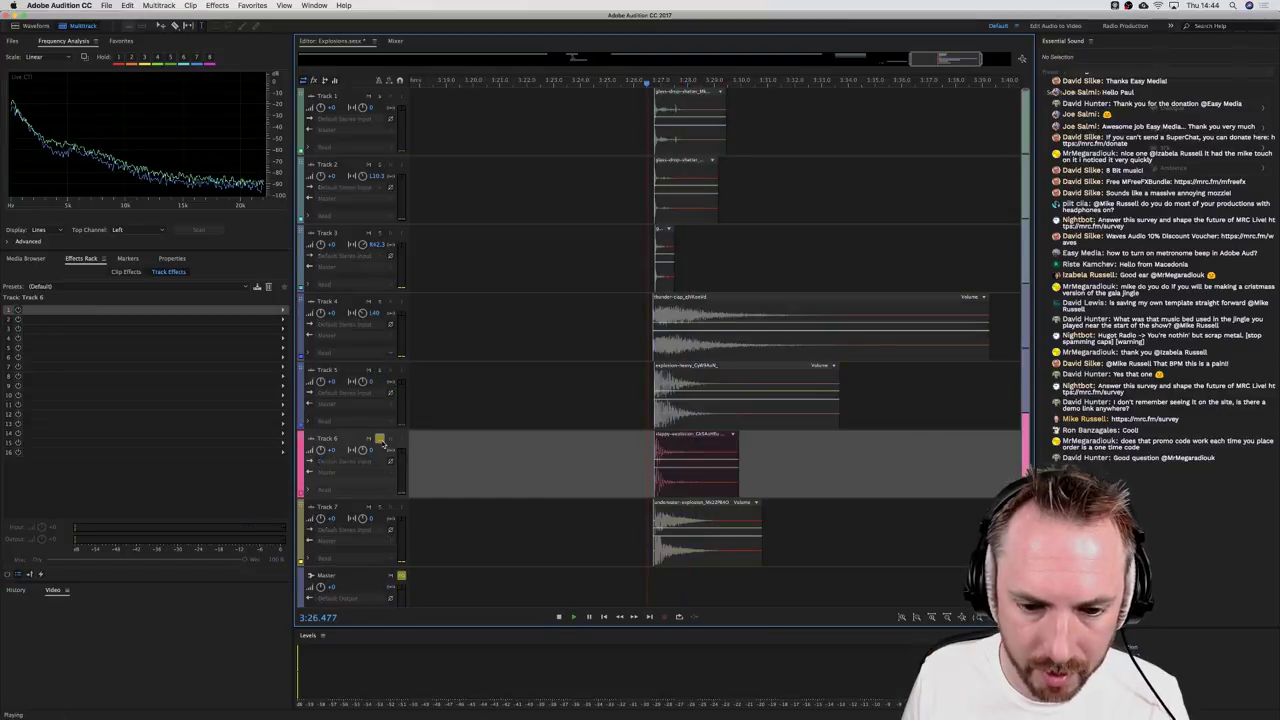
key("space")
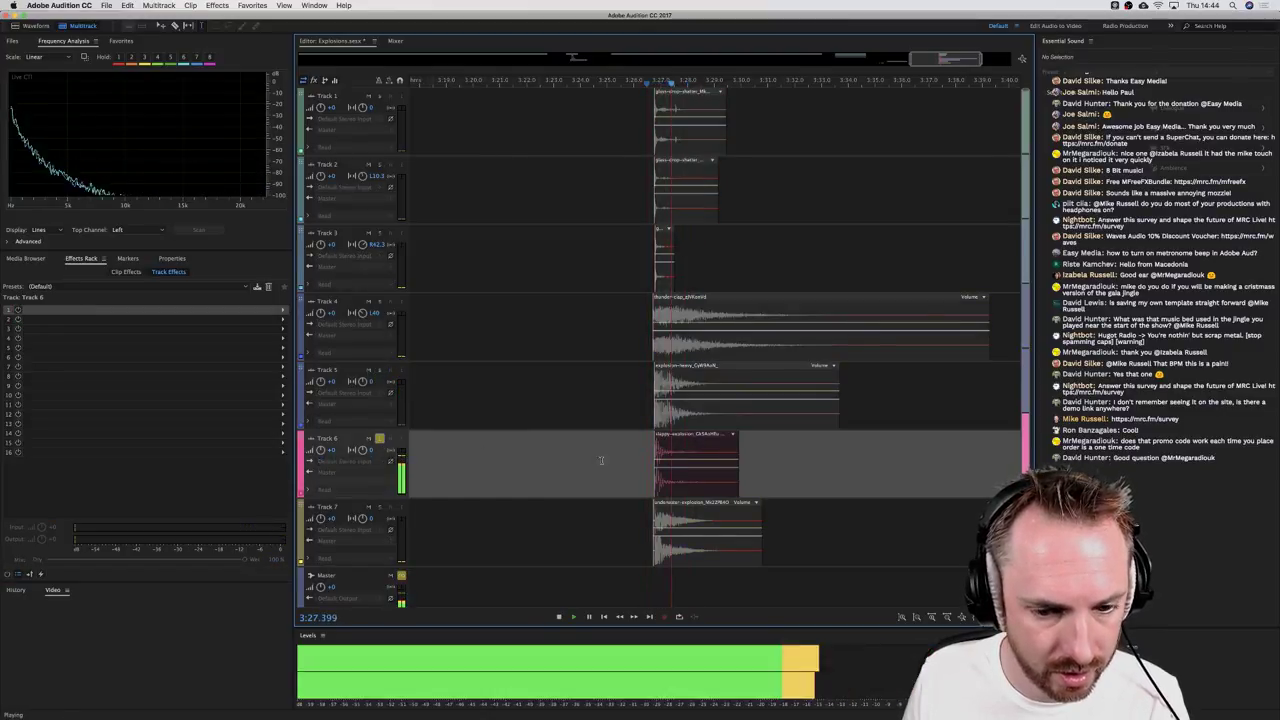
key("space")
Step: Add a Distortion effect to Track 6 and pull down both upper points of its positive curve, auditioning the result
left_click(283, 318)
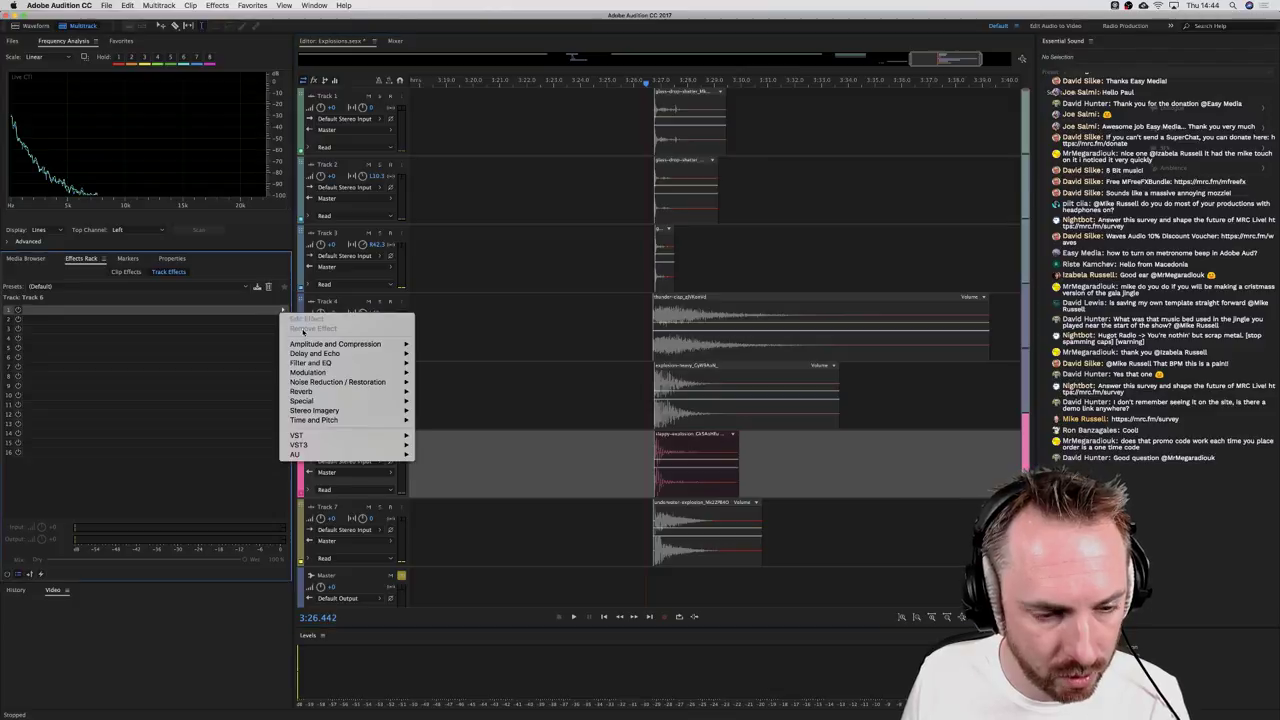
mouse_move(383, 402)
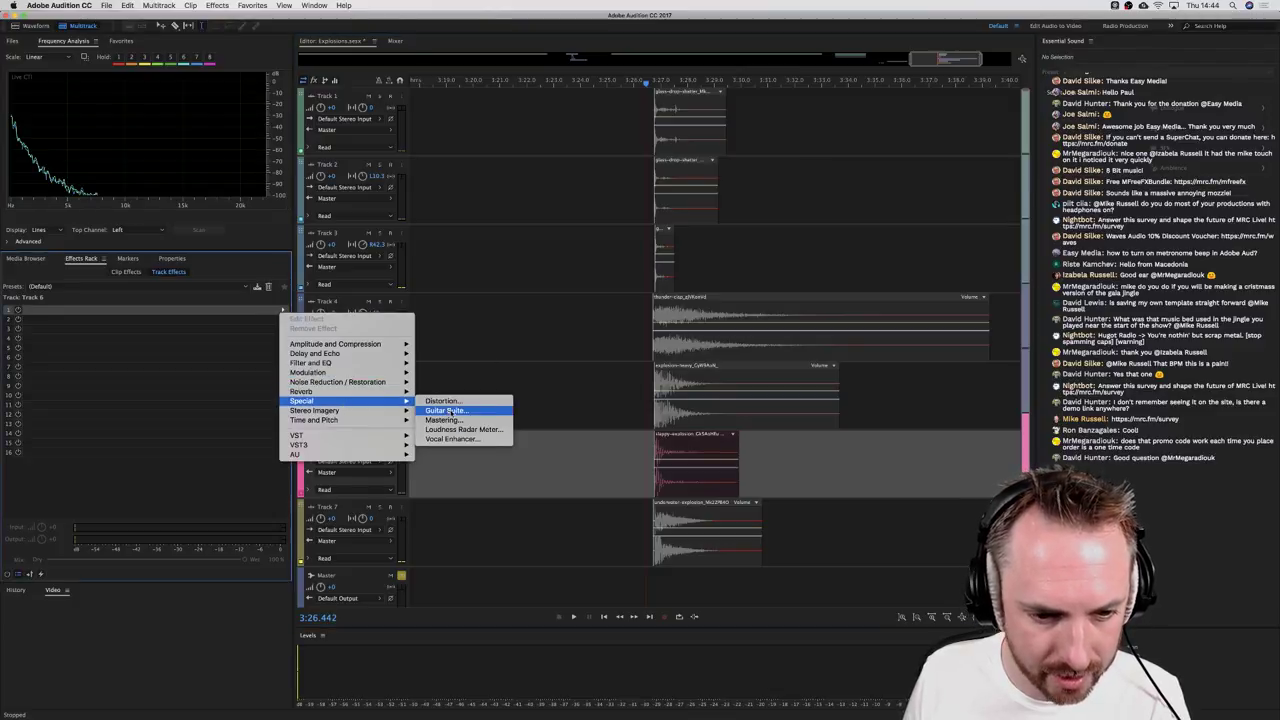
left_click(443, 401)
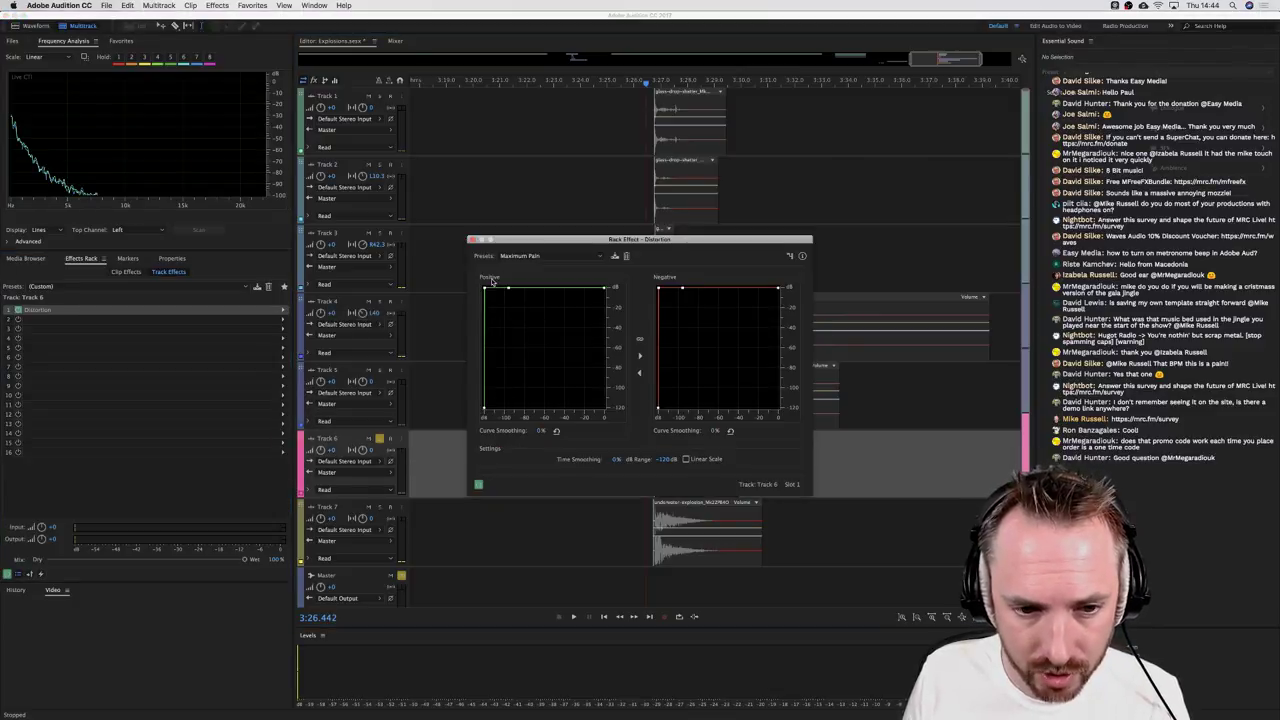
left_click_drag(488, 292, 513, 396)
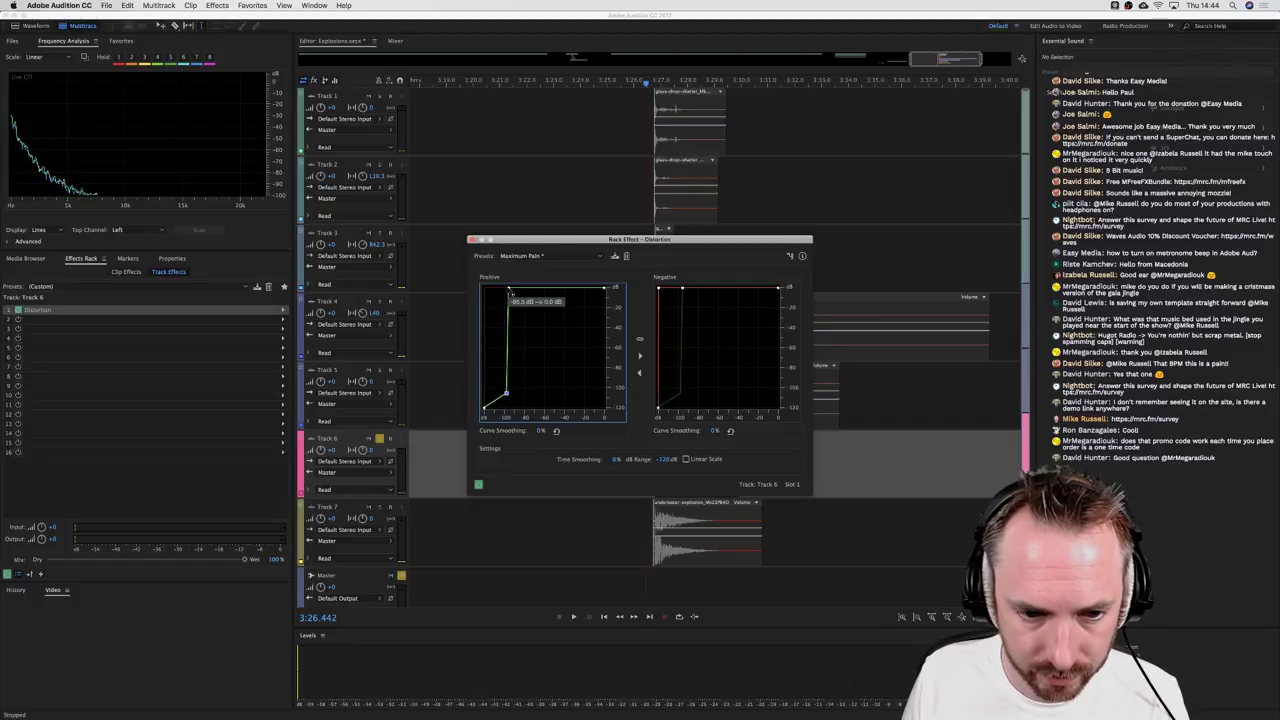
left_click_drag(509, 291, 552, 329)
key("space")
Step: Lower the negative distortion curve's points to about -103 → -56 dB and -50 → -22 dB while auditioning Track 6
key("space")
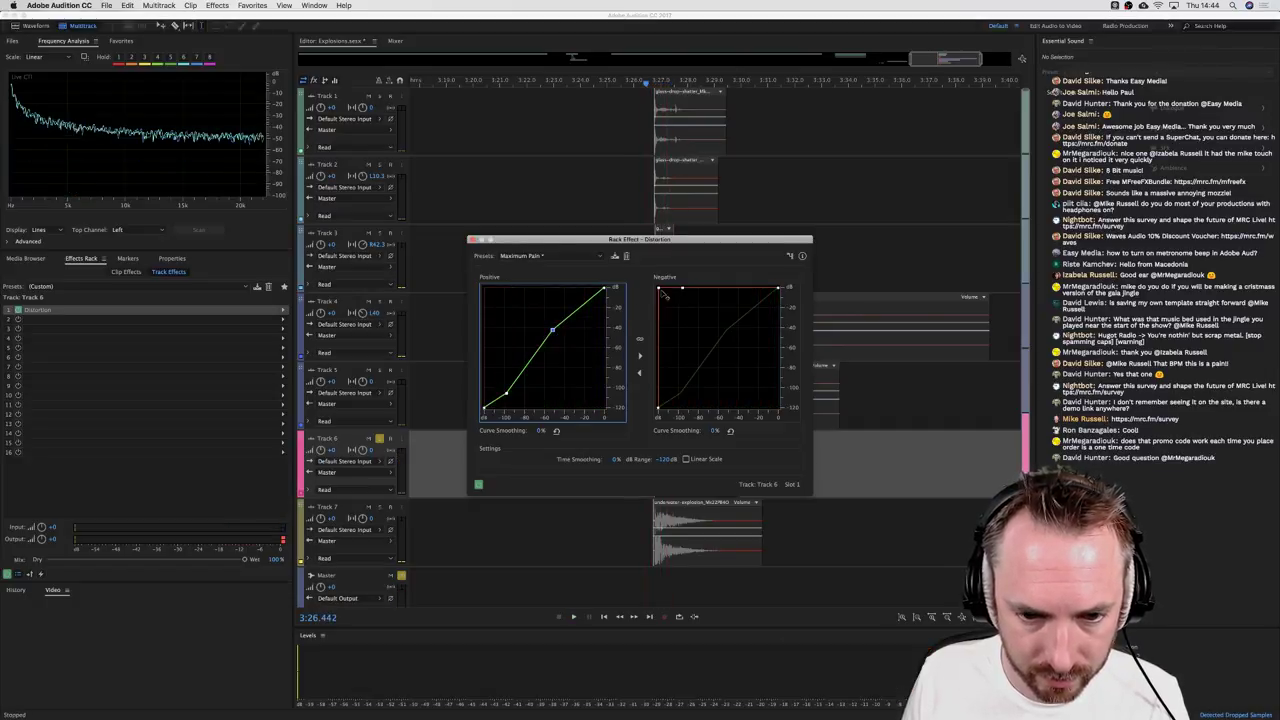
left_click(660, 290)
key("space")
left_click_drag(682, 288, 726, 308)
key("space")
key("space")
key("space")
key("space")
mouse_move(730, 312)
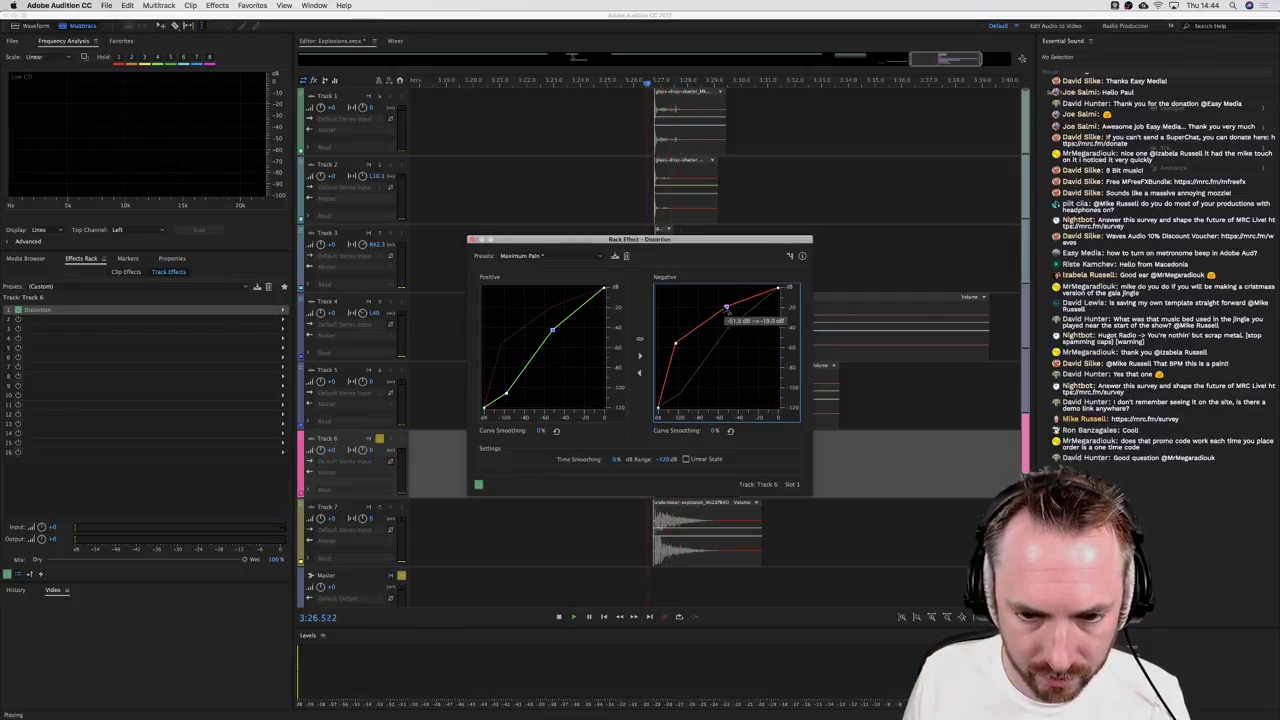
key("space")
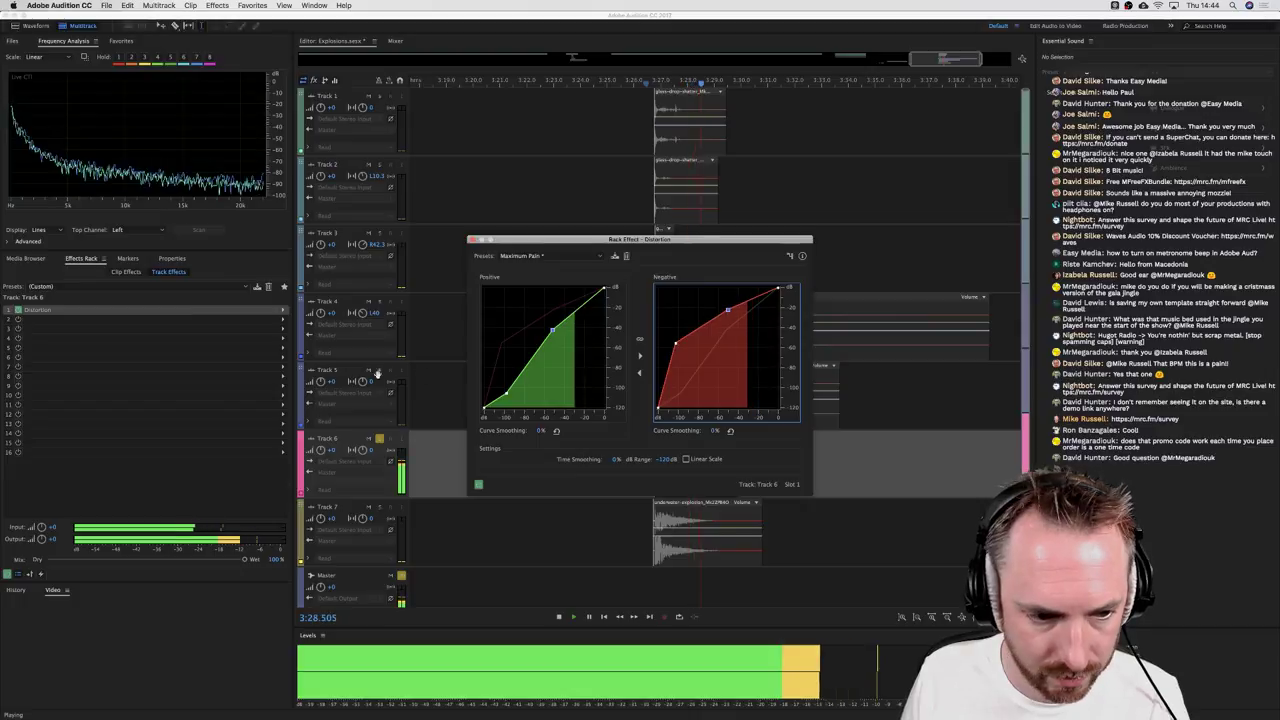
key("space")
Step: Unsolo Track 6 and play all the layers together with the distorted explosion
left_click(383, 445)
key("space")
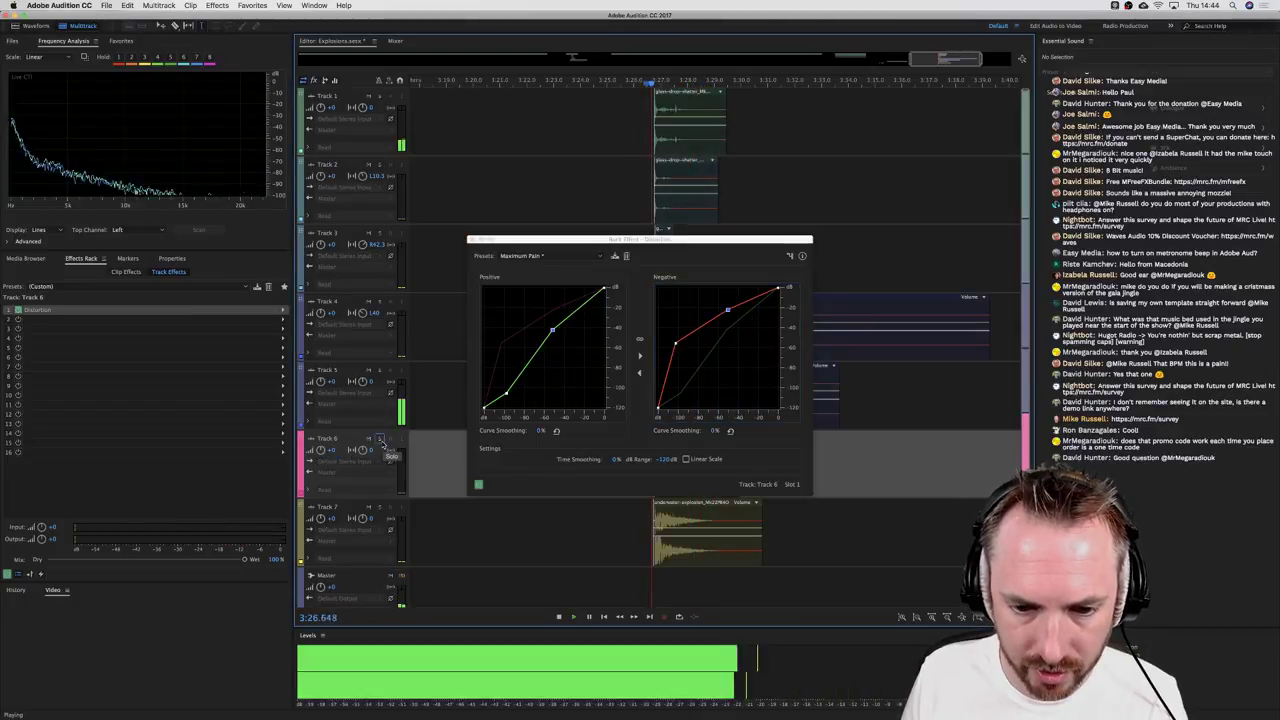
key("space")
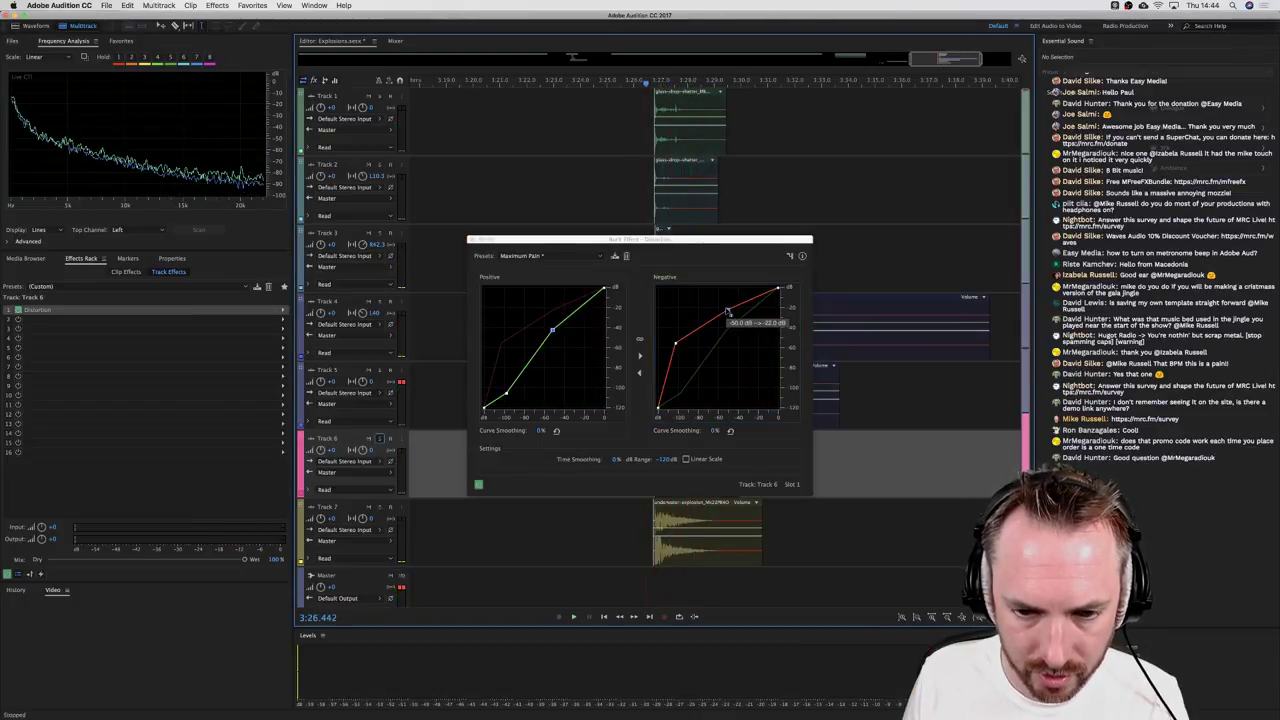
Step: Raise the negative distortion curve's higher-level bend point slightly and audition it within the full mix
key("space")
left_click_drag(728, 310, 716, 300)
key("space")
Step: Raise the lower bend point and slightly lower the upper one on Track 6's negative distortion curve, auditioning the mix
key("space")
key("space")
key("space")
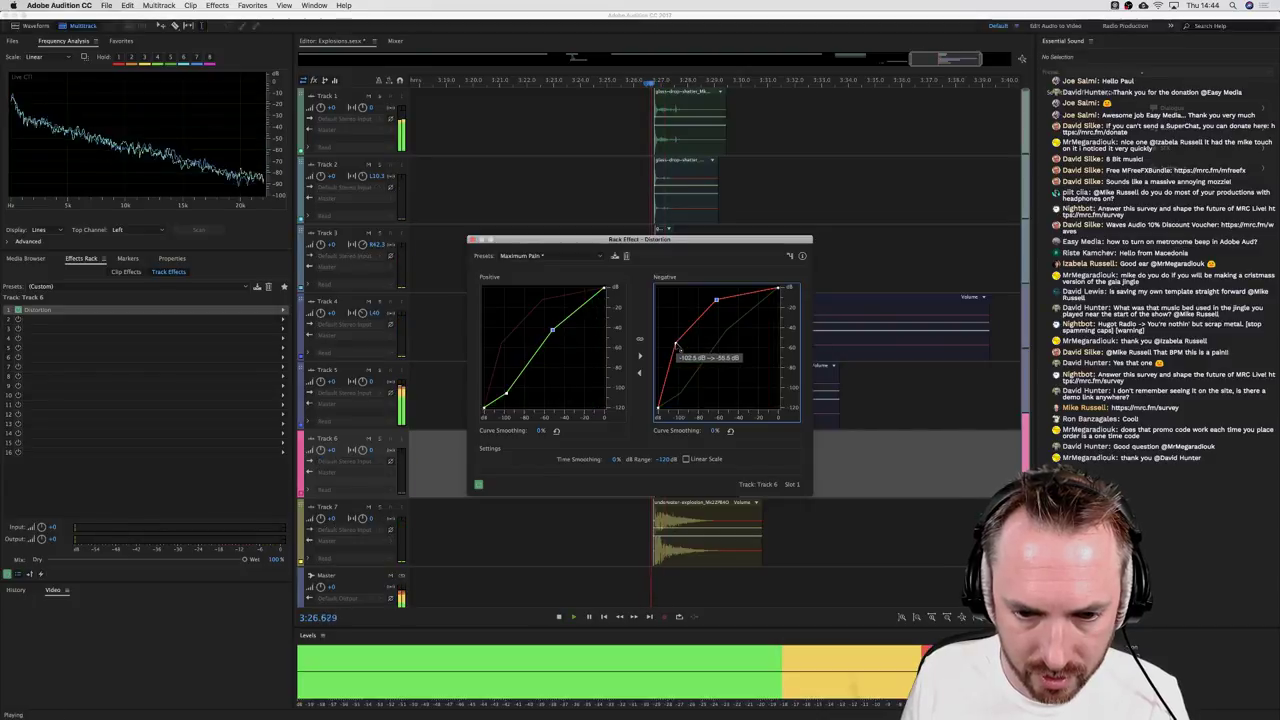
left_click_drag(676, 344, 672, 340)
left_click_drag(717, 300, 719, 308)
key("space")
key("space")
Step: Raise the middle point of the positive distortion curve to an output of about -27 dB, audition it and close the effect
left_click_drag(553, 334, 546, 316)
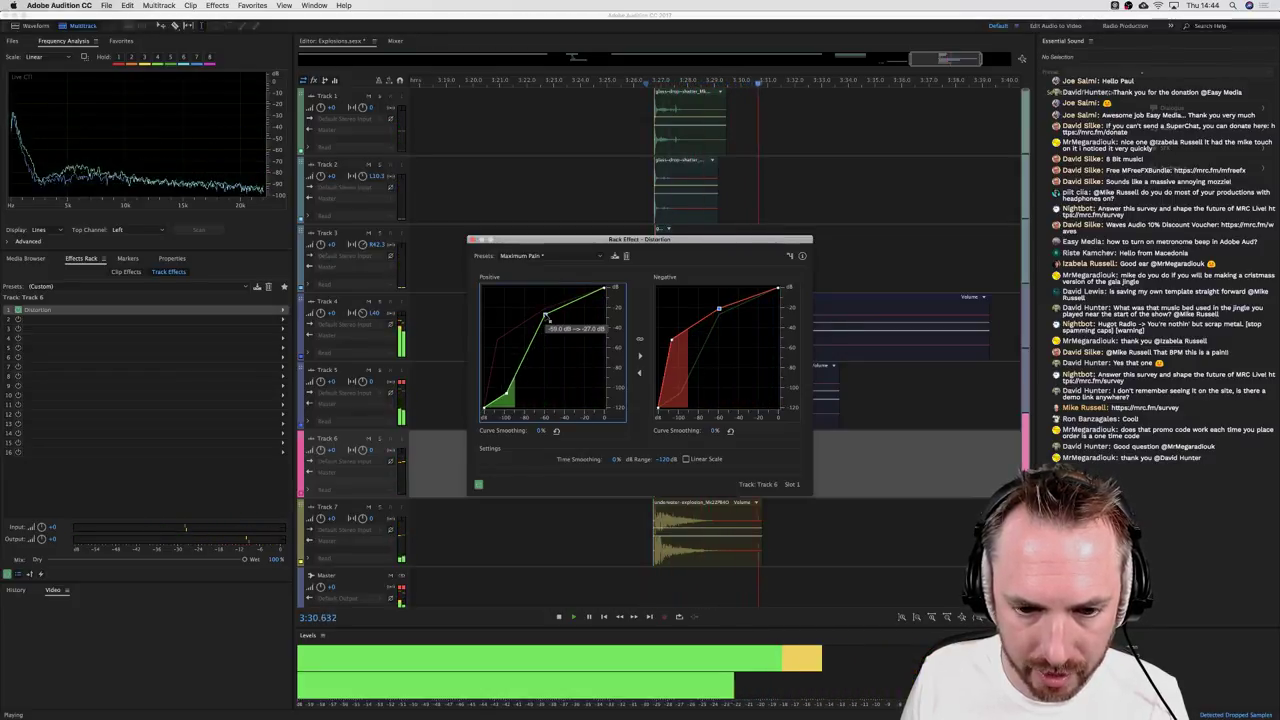
key("space")
key("space")
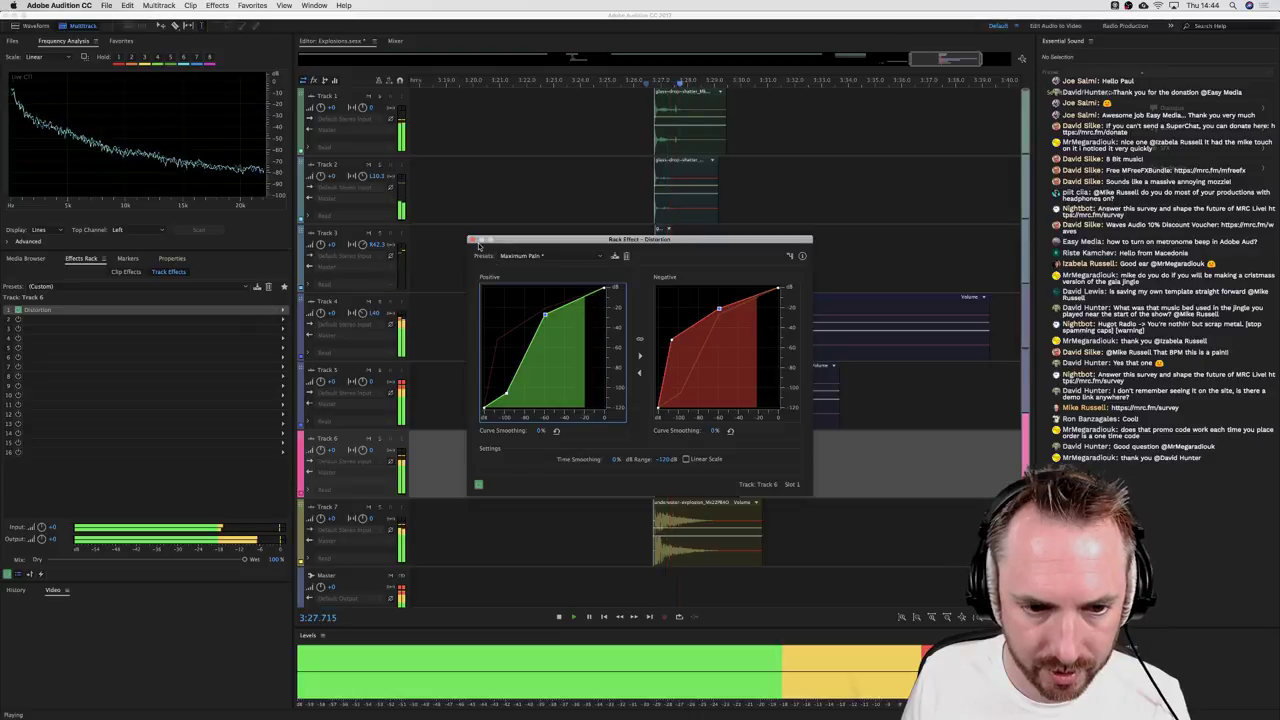
left_click(471, 242)
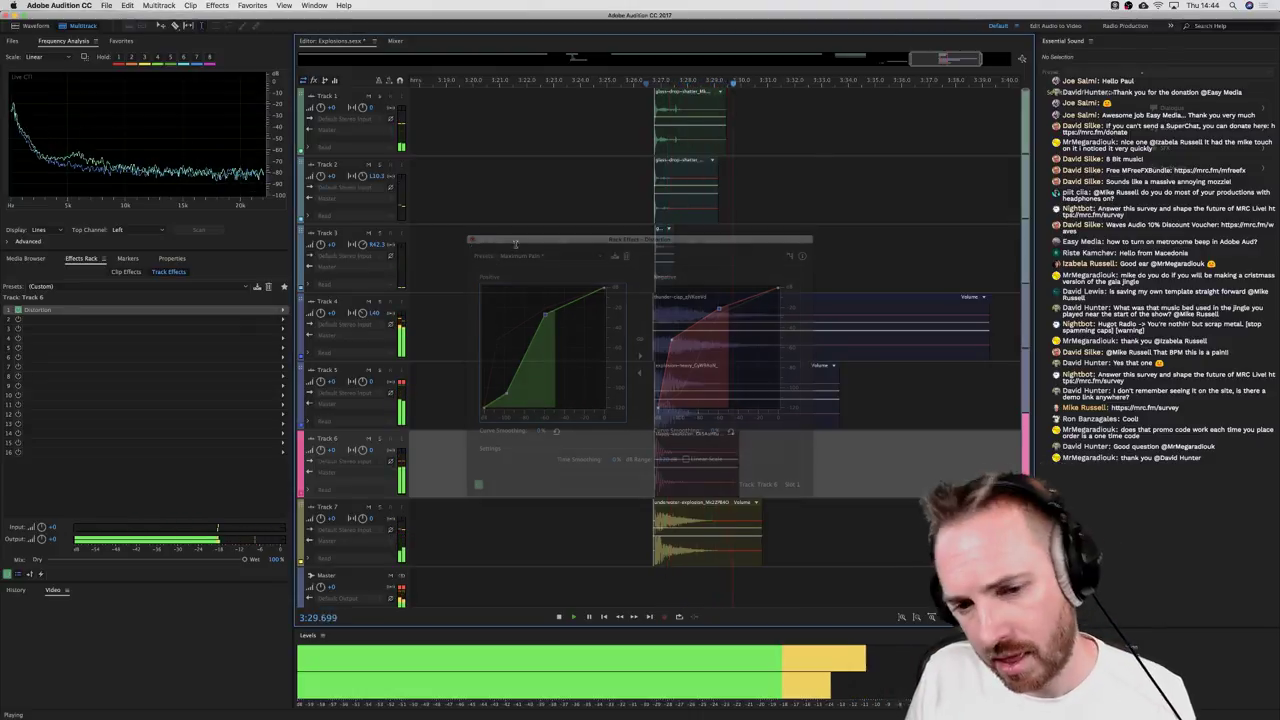
key("space")
Step: Select the time range covering the layered explosion and mix that selection down to a new file
left_click_drag(637, 250, 1032, 252)
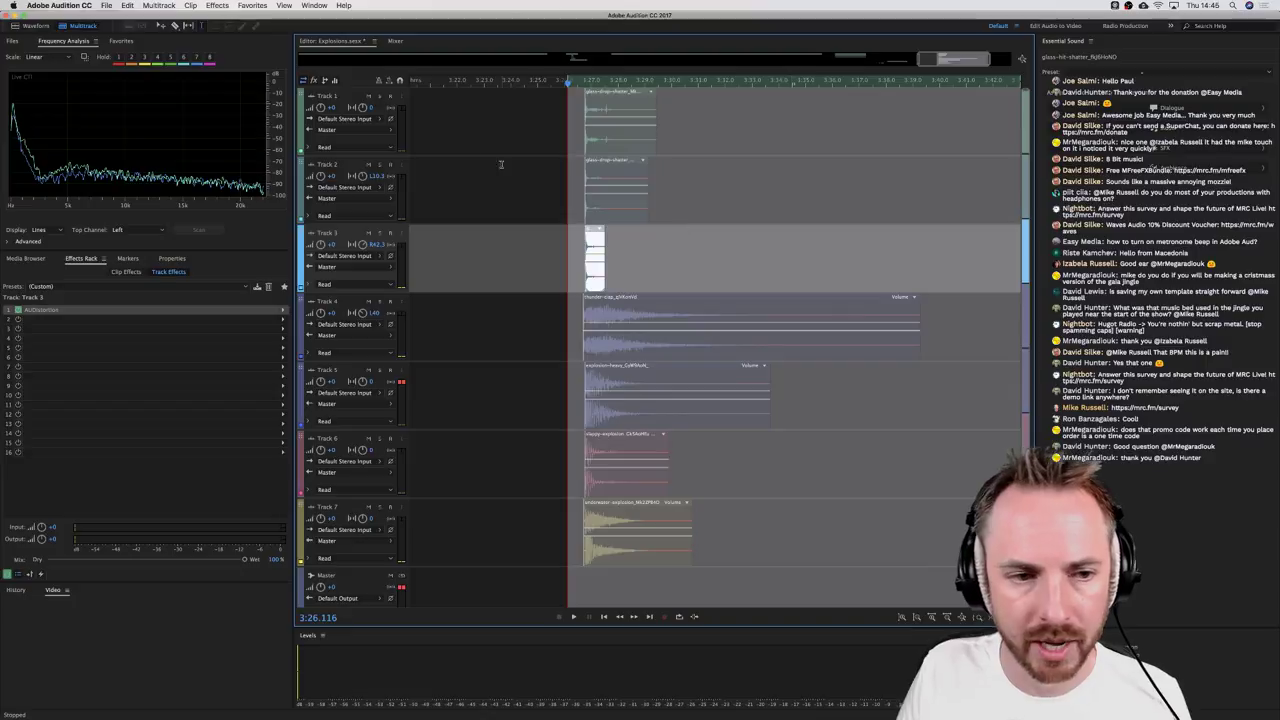
left_click(215, 6)
mouse_move(158, 6)
mouse_move(250, 48)
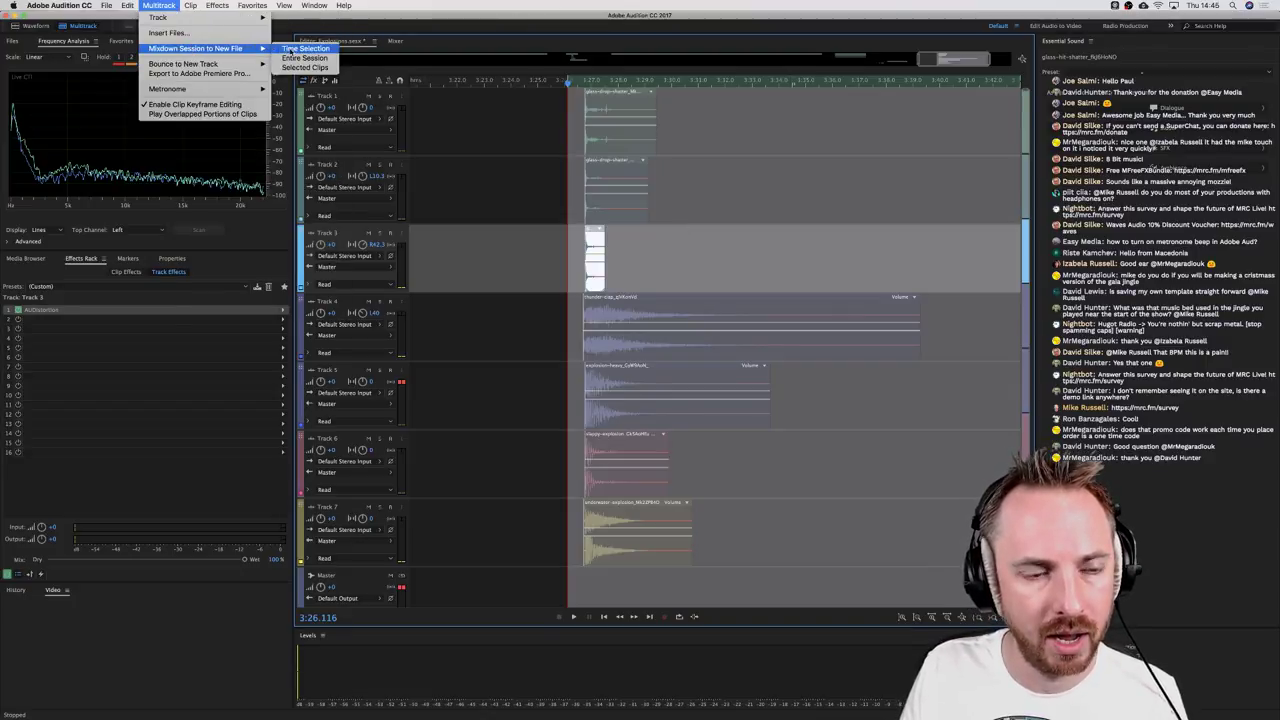
left_click(300, 49)
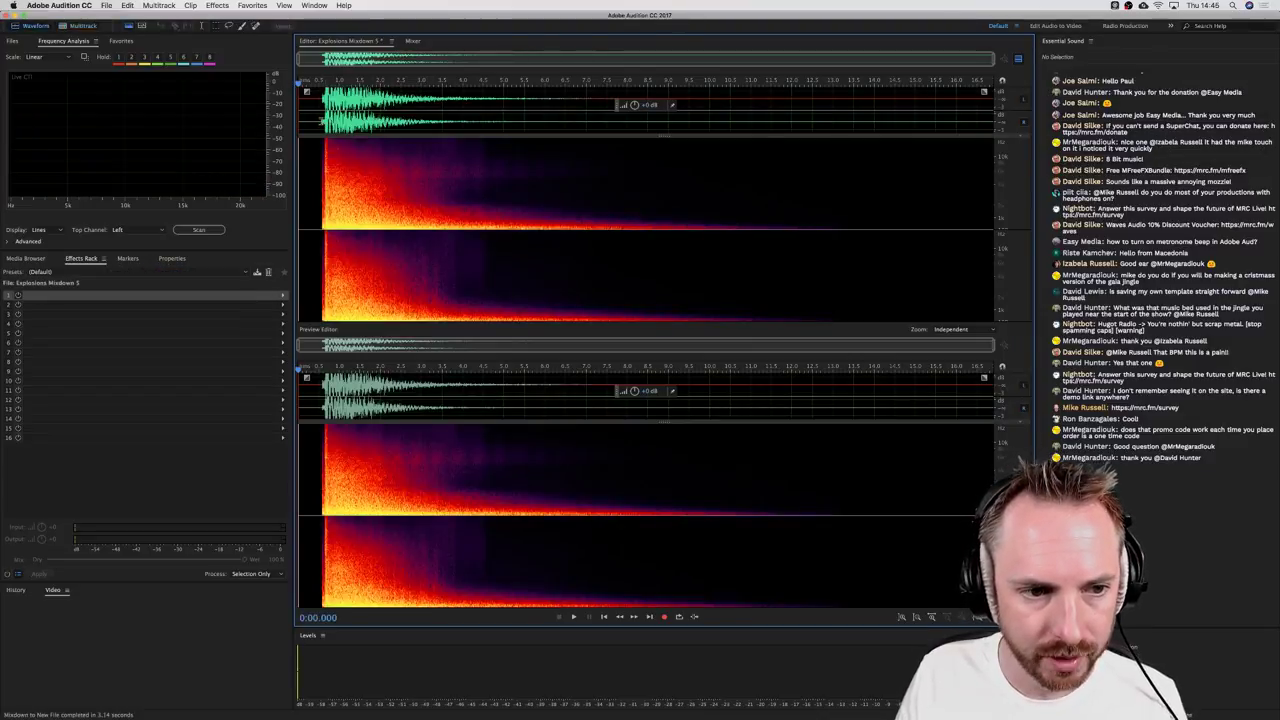
Step: Apply Studio Reverb to the mixdown with the dry output level lowered to 38.4%, auditioning it before applying
left_click_drag(322, 140, 922, 140)
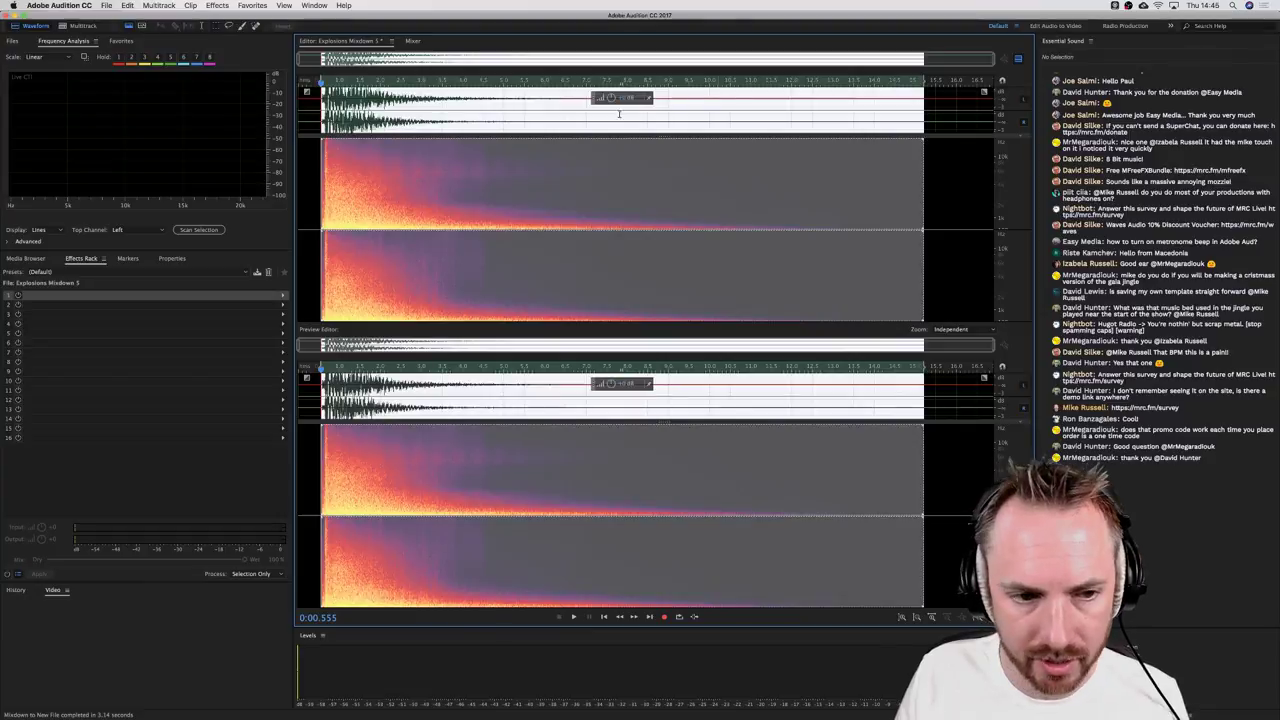
left_click(217, 5)
mouse_move(243, 179)
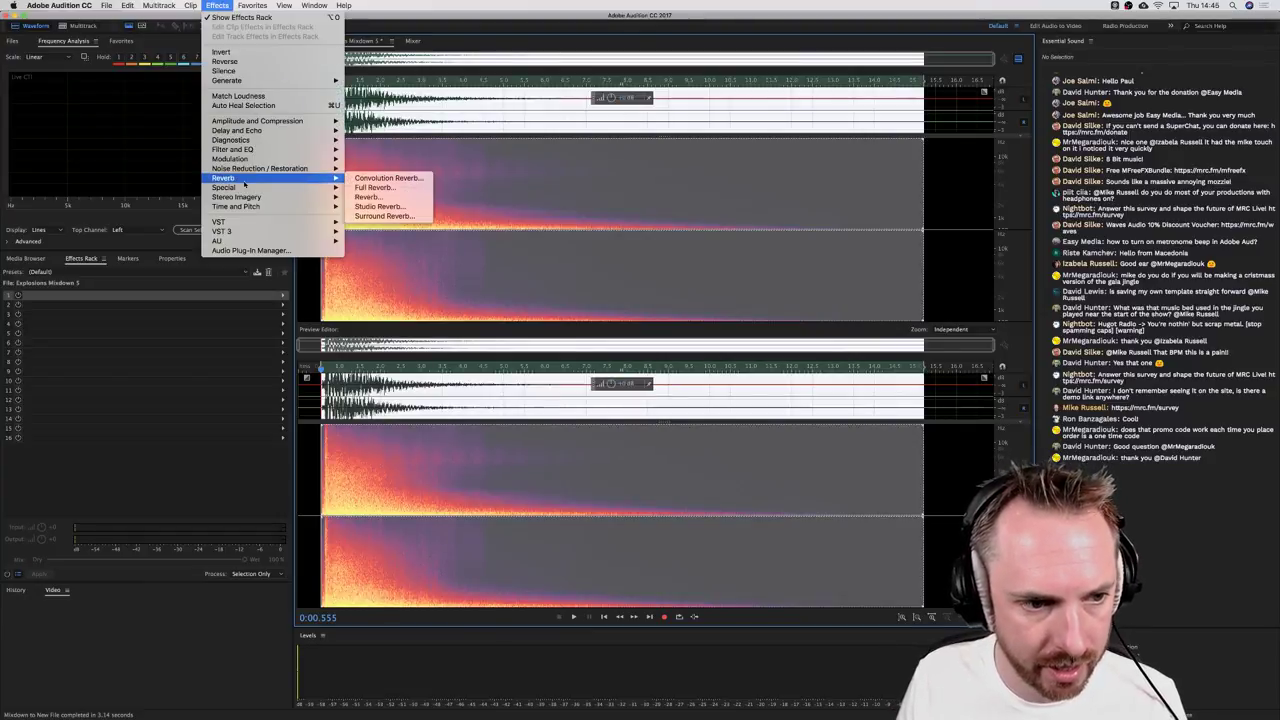
left_click(424, 210)
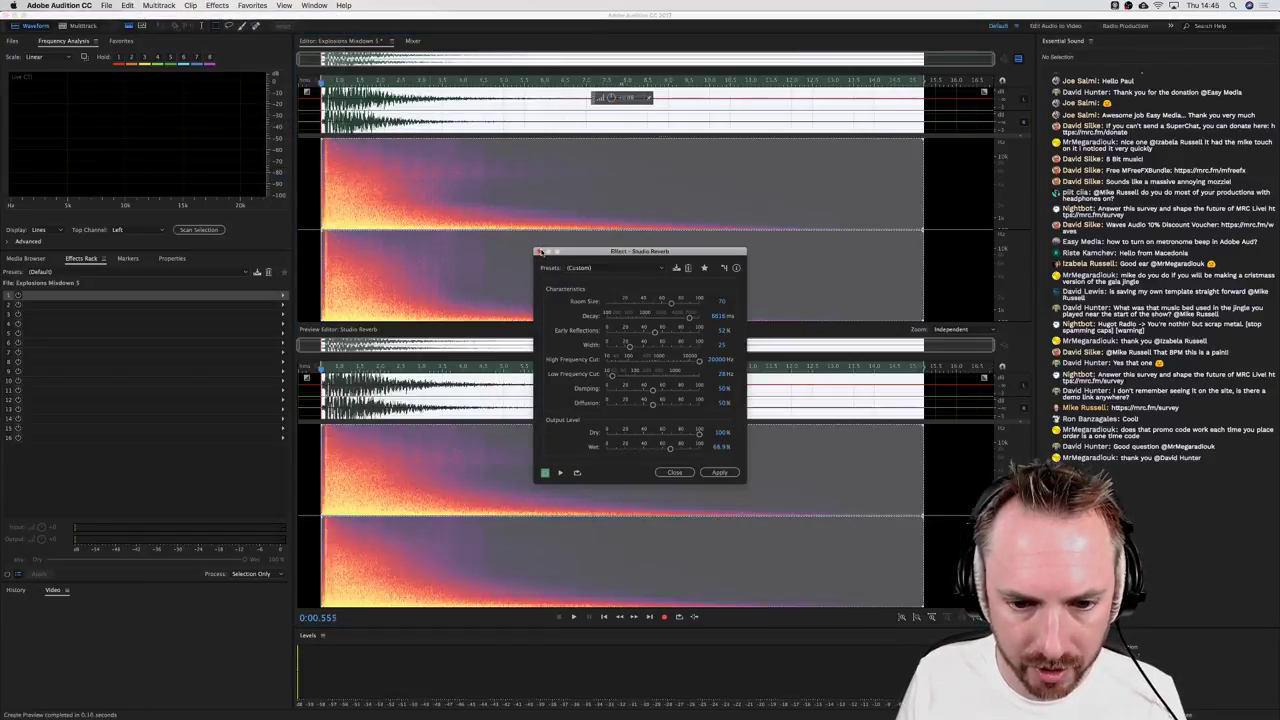
key("space")
left_click_drag(699, 432, 607, 437)
key("space")
key("space")
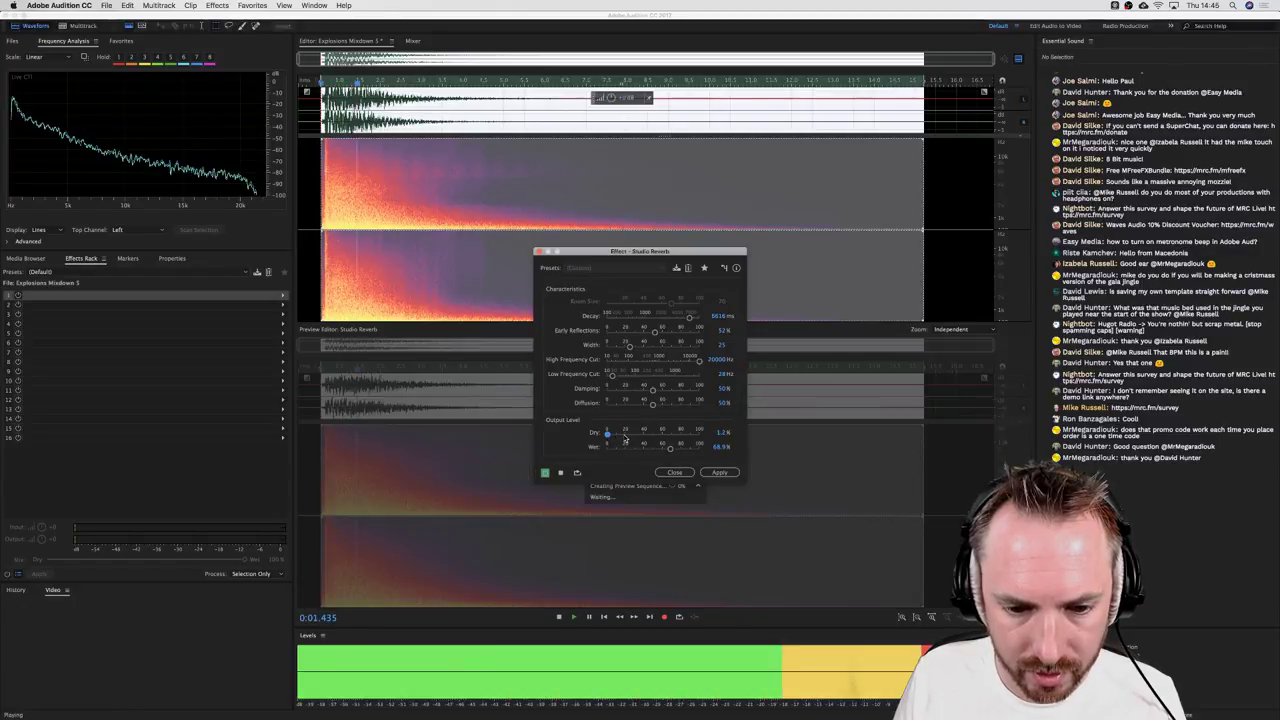
left_click_drag(607, 437, 642, 437)
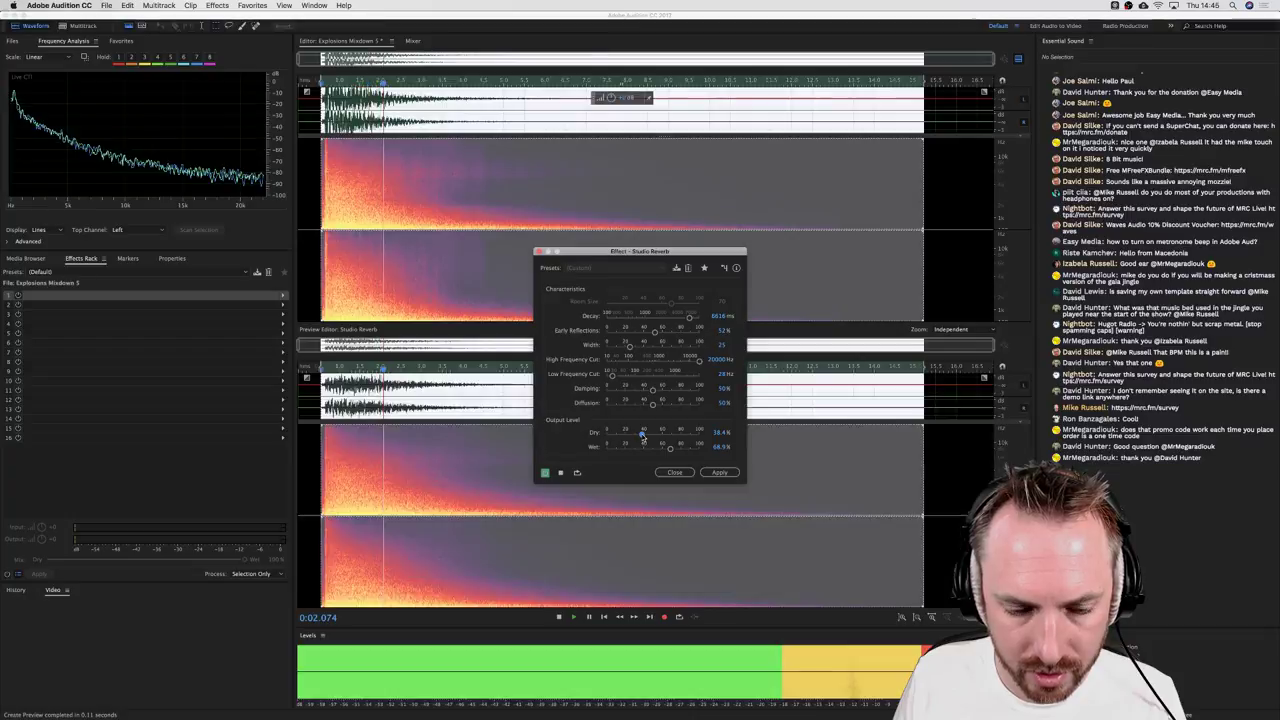
left_click(724, 473)
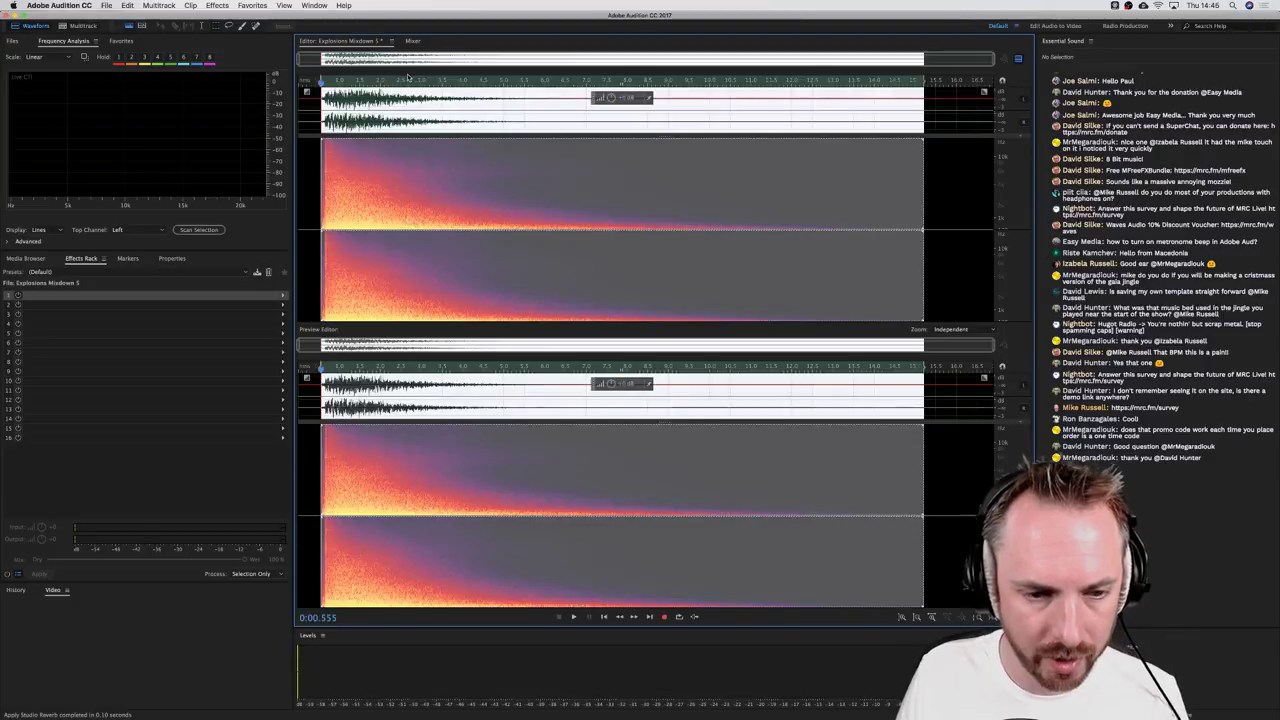
Step: Play the reverberated mixdown and save it as E6.wav in Wave PCM format in the Downloads folder
key("space")
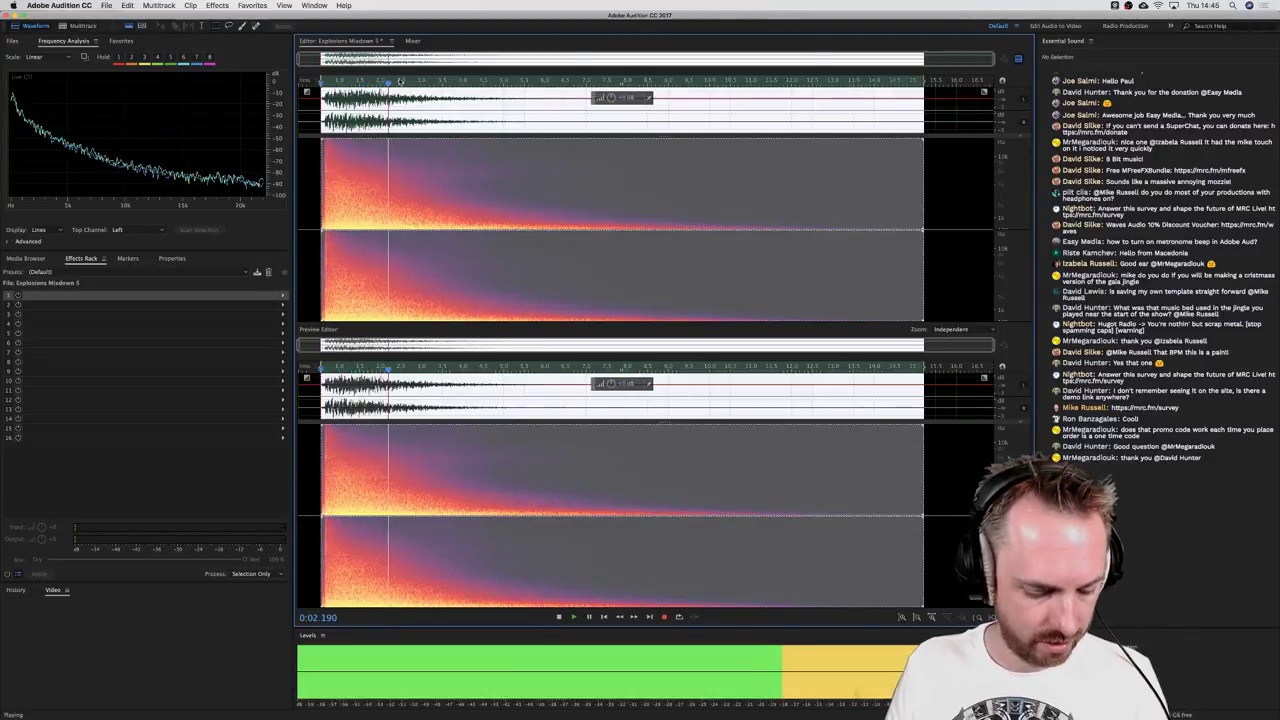
key("space")
key("super+shift+s")
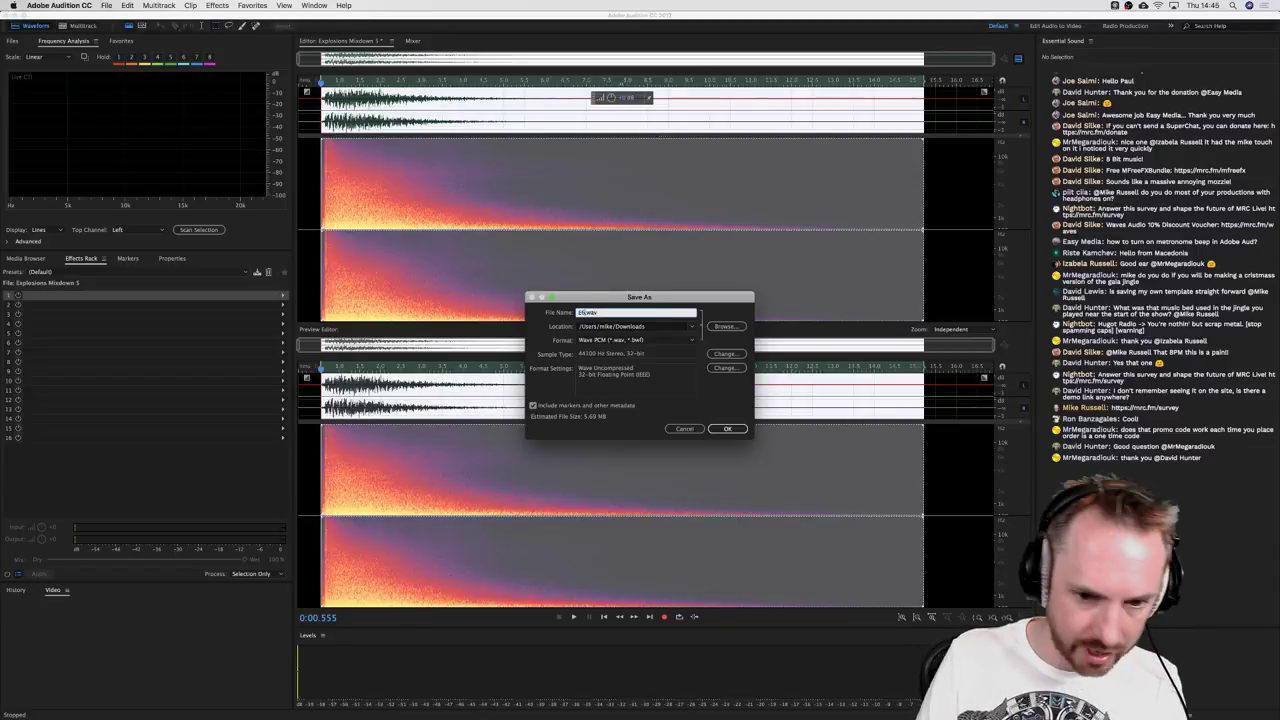
key("Return")
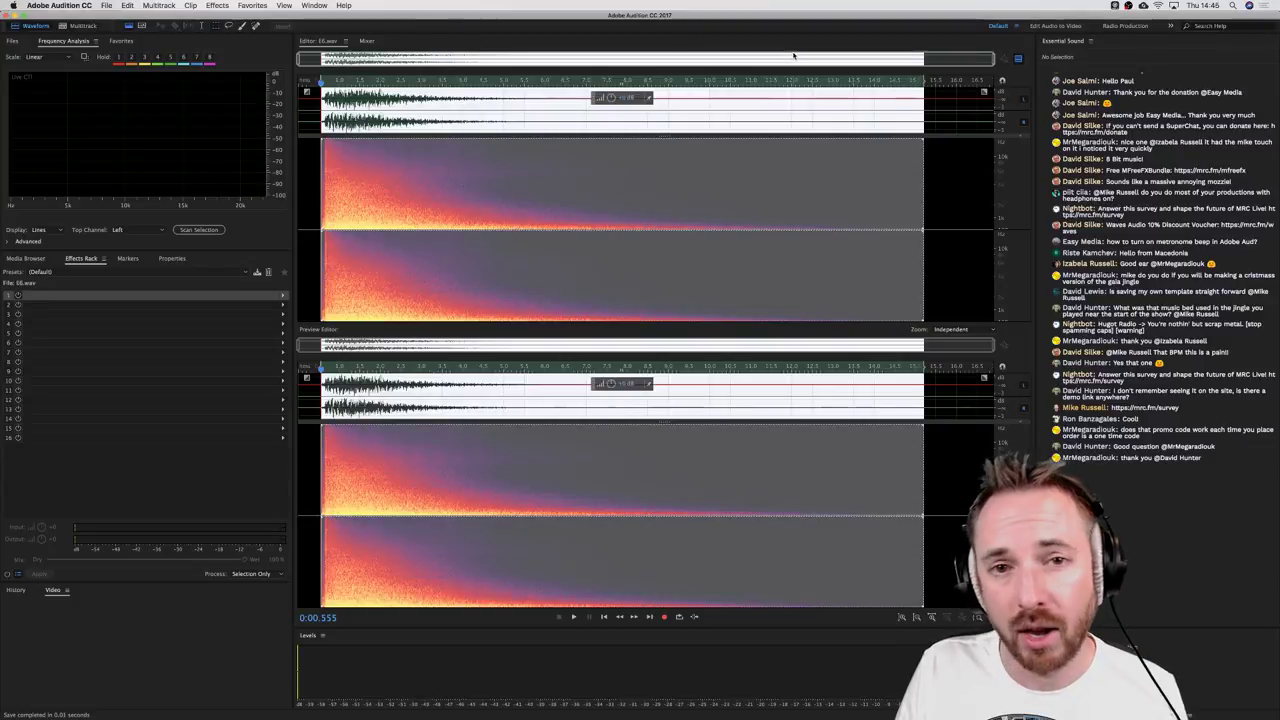
key("super+Tab")
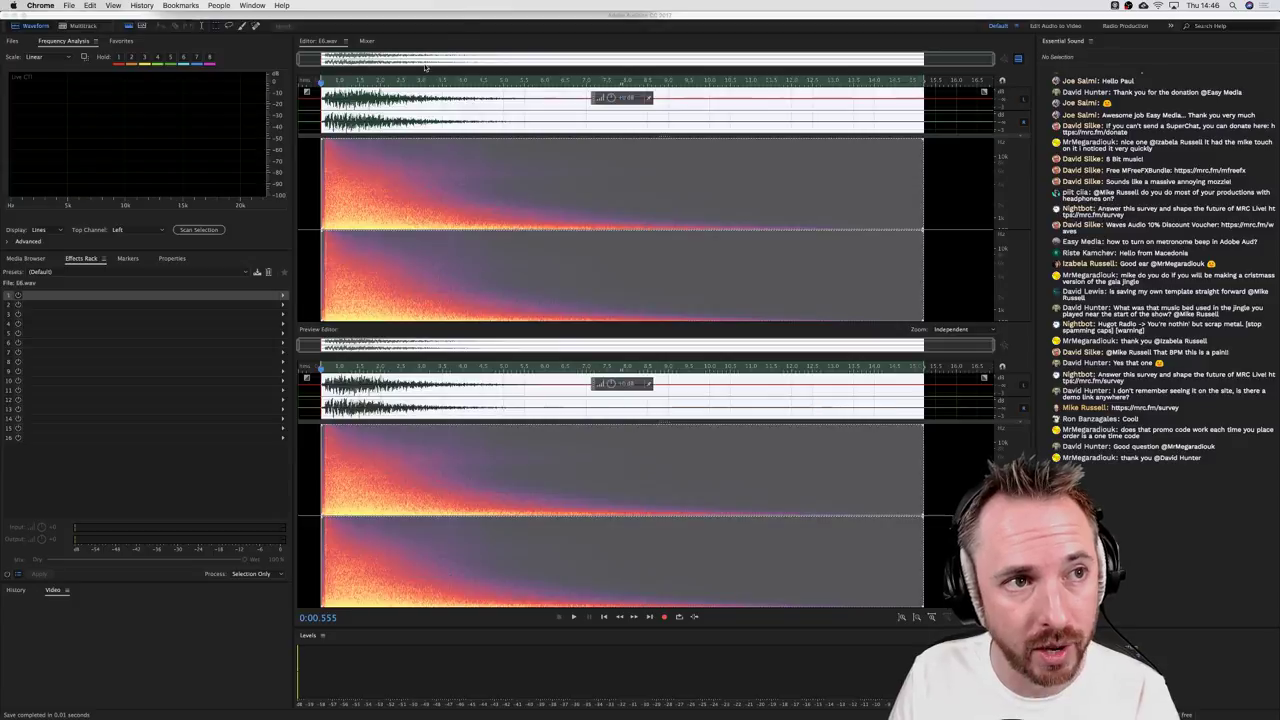
left_click(450, 27)
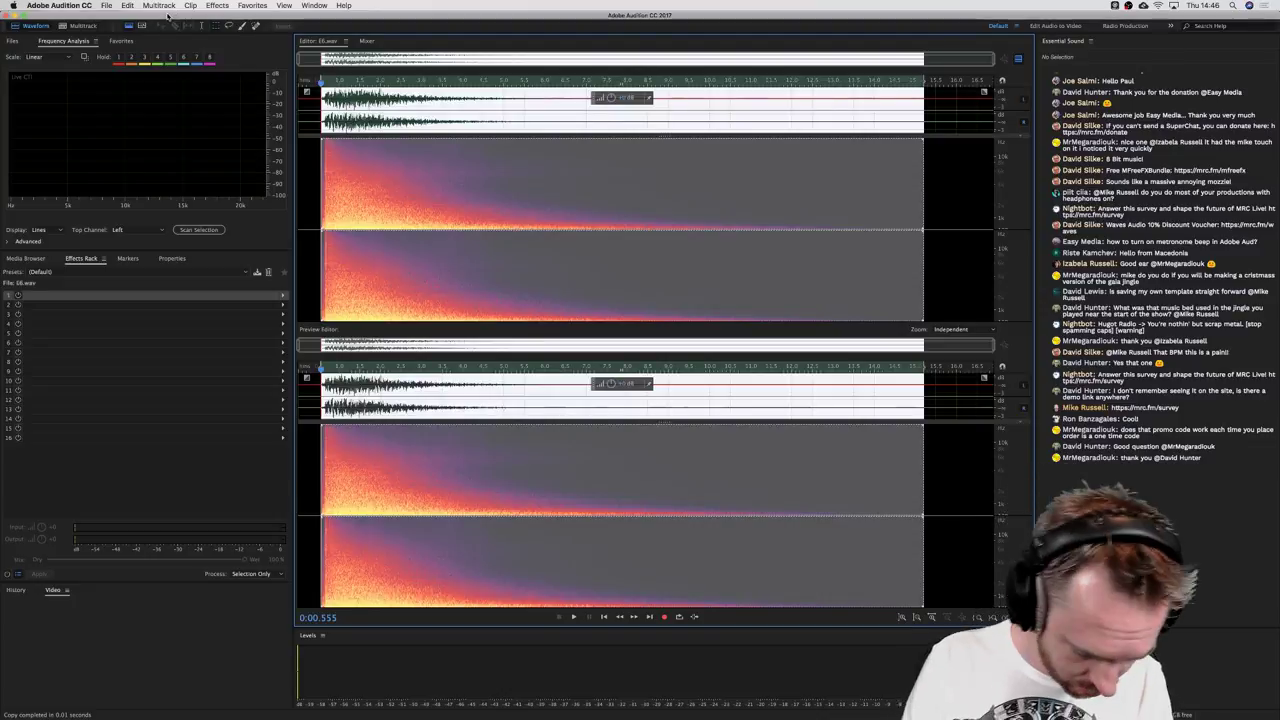
Step: Paste the copied explosion into a new 44100 Hz stereo, 32-bit float audio file
key("super+shift+n")
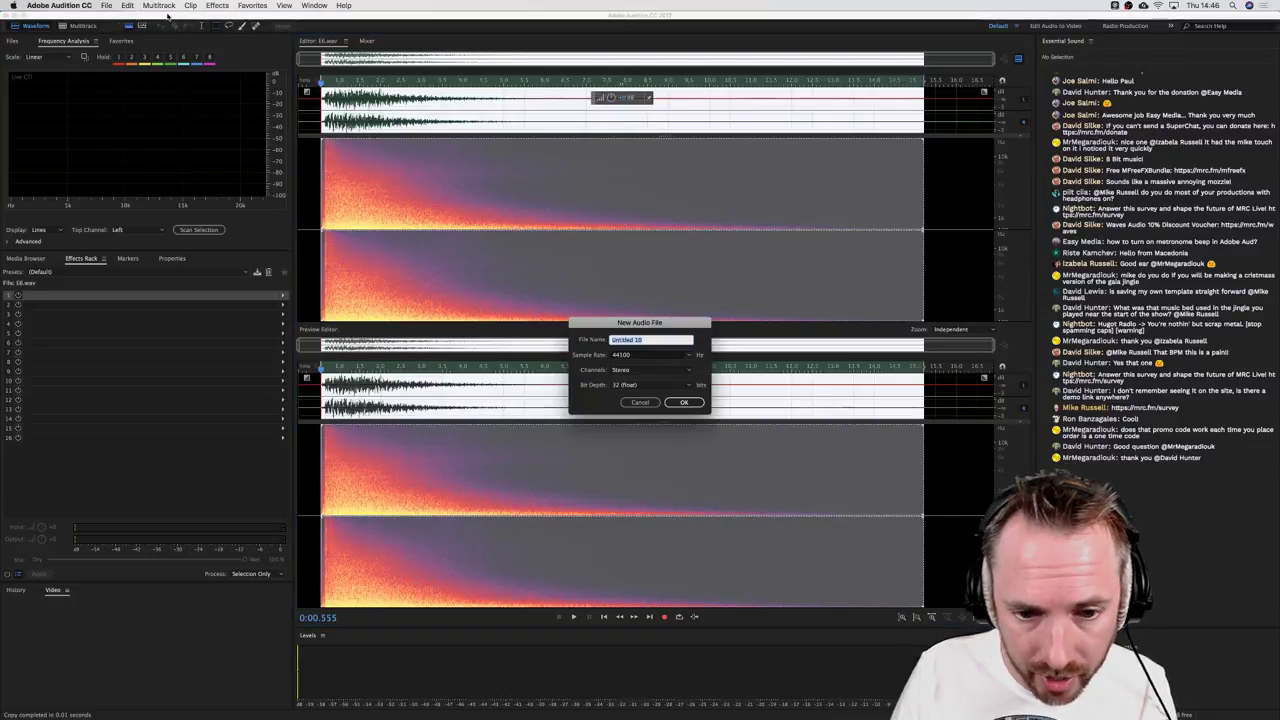
key("Return")
key("super+v")
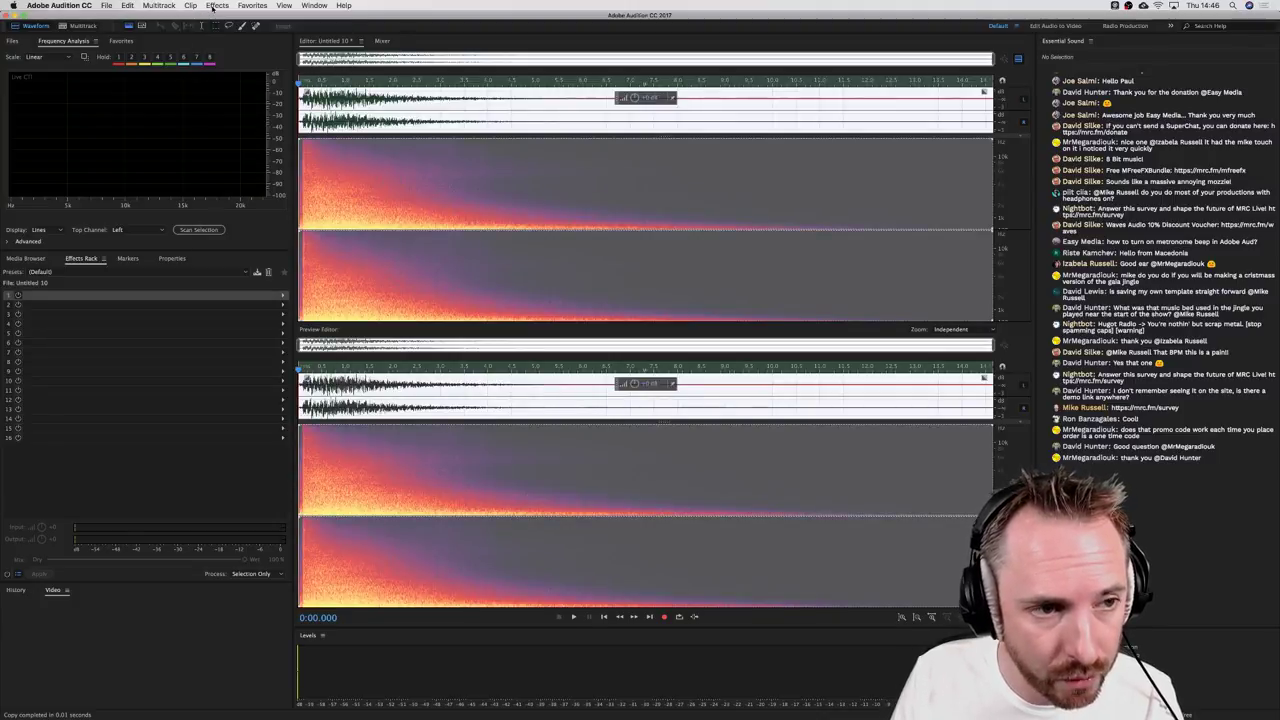
Step: Reverse the pasted explosion and play its rising end section
left_click(216, 6)
left_click(228, 60)
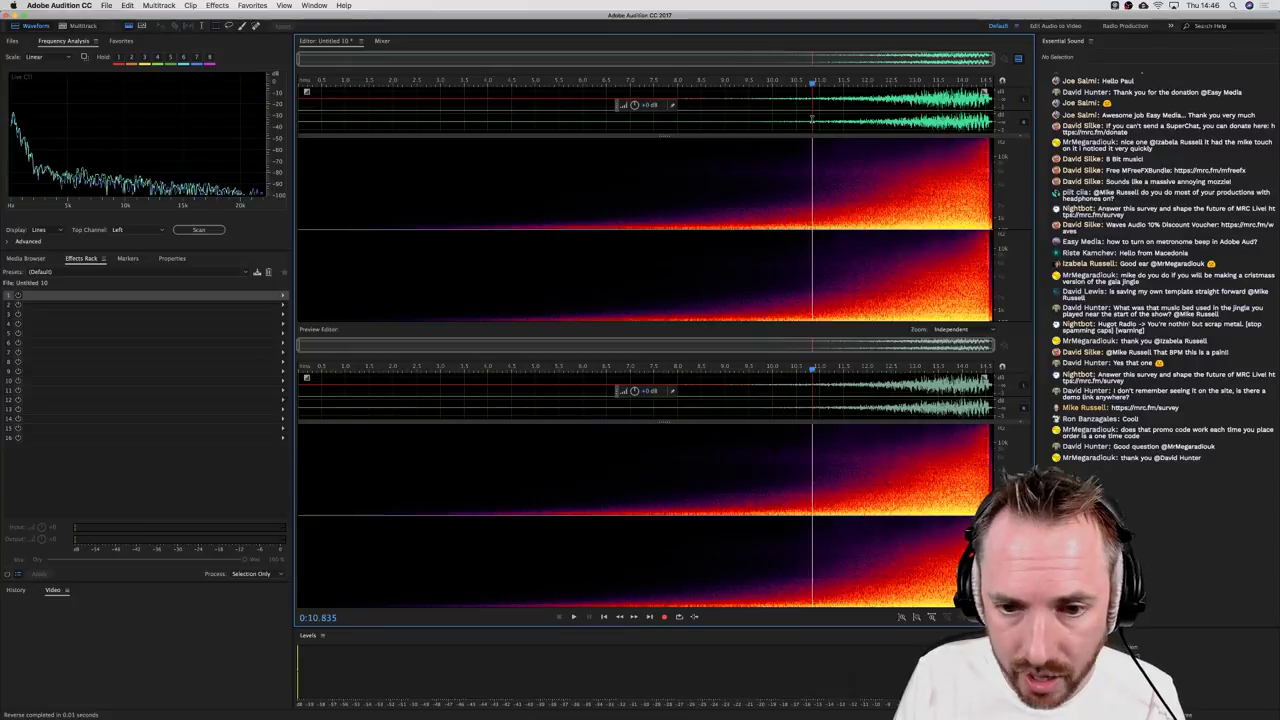
key("space")
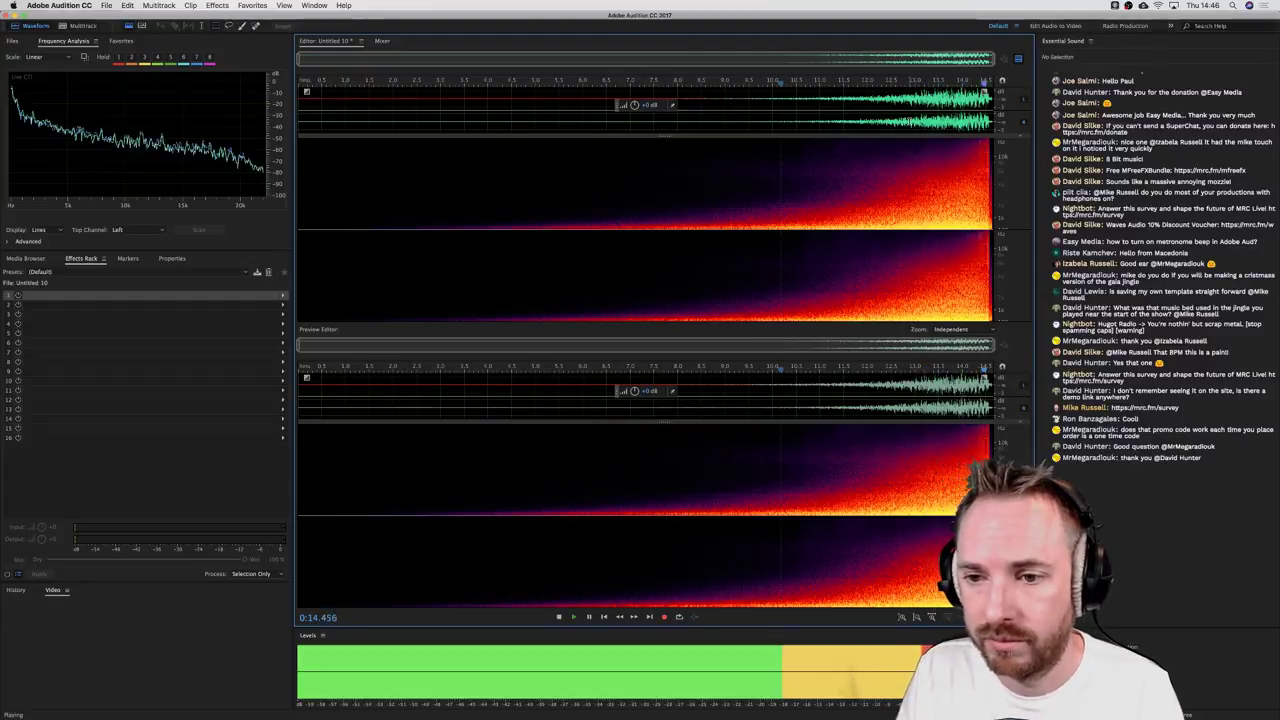
key("space")
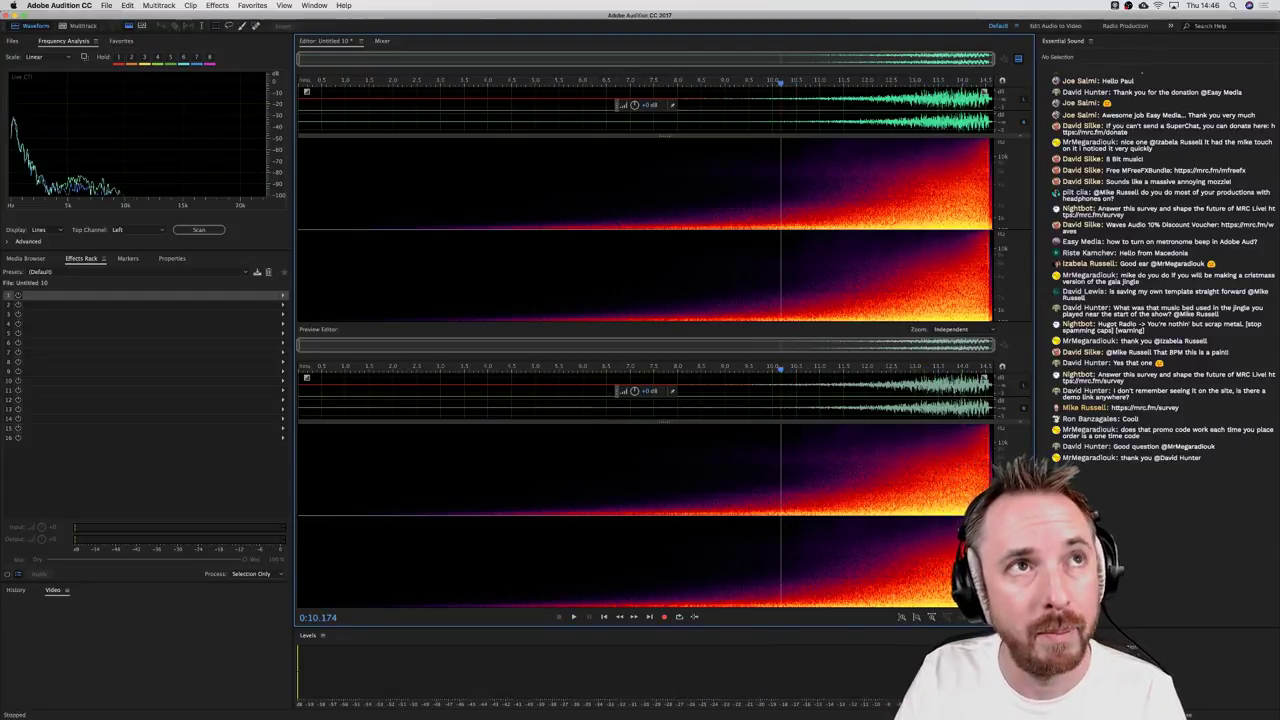
key("super+Tab")
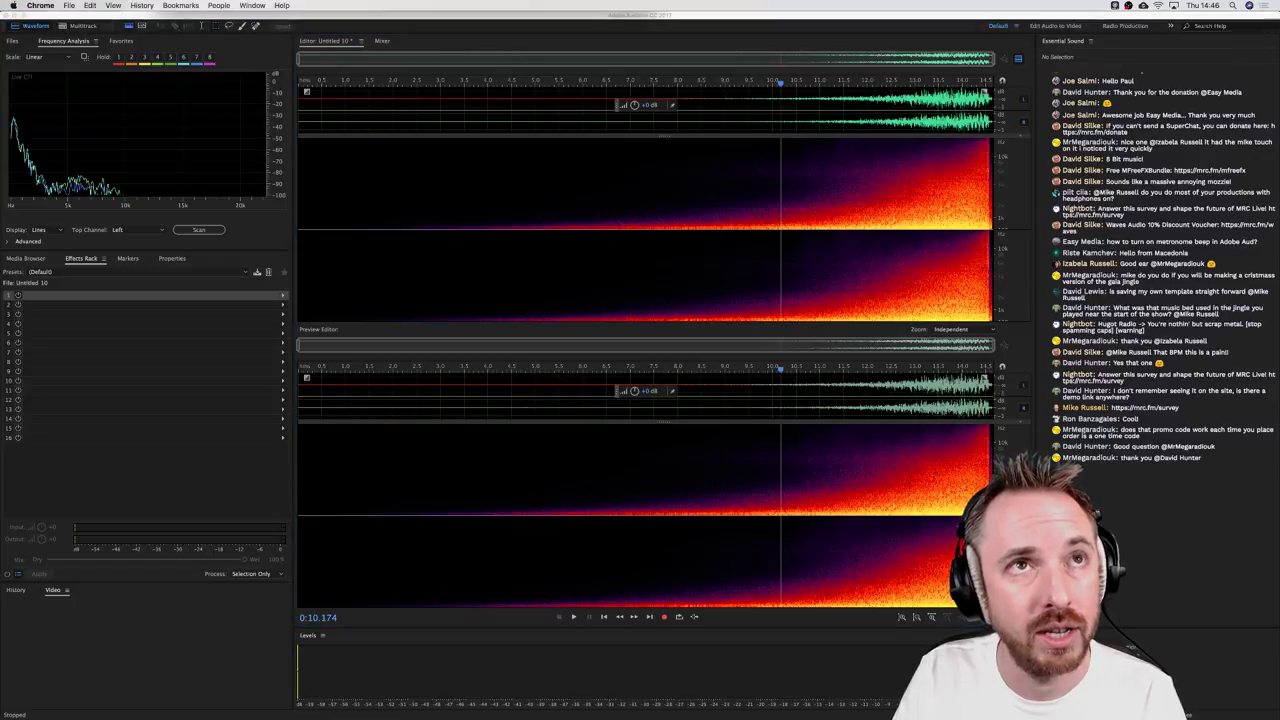
key("super+Tab")
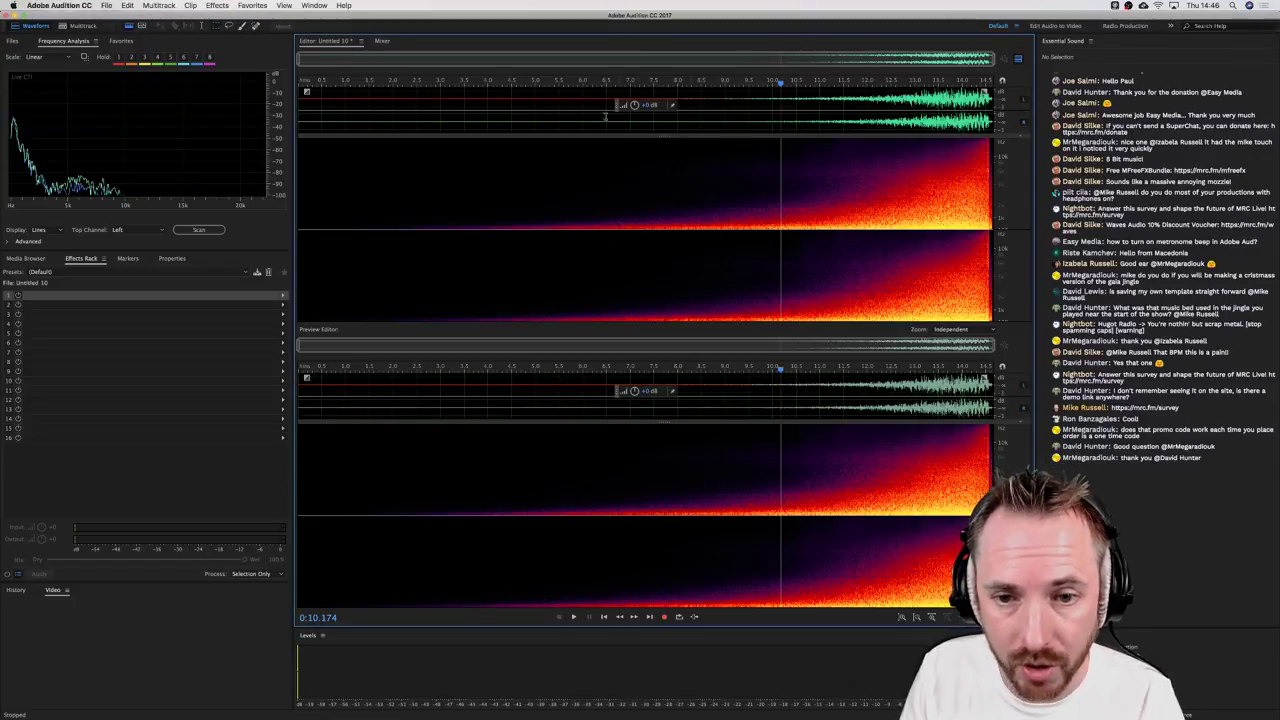
Step: Return to the multitrack session and place the reversed explosion on Track 4 after the thunder-clap clip
left_click(79, 27)
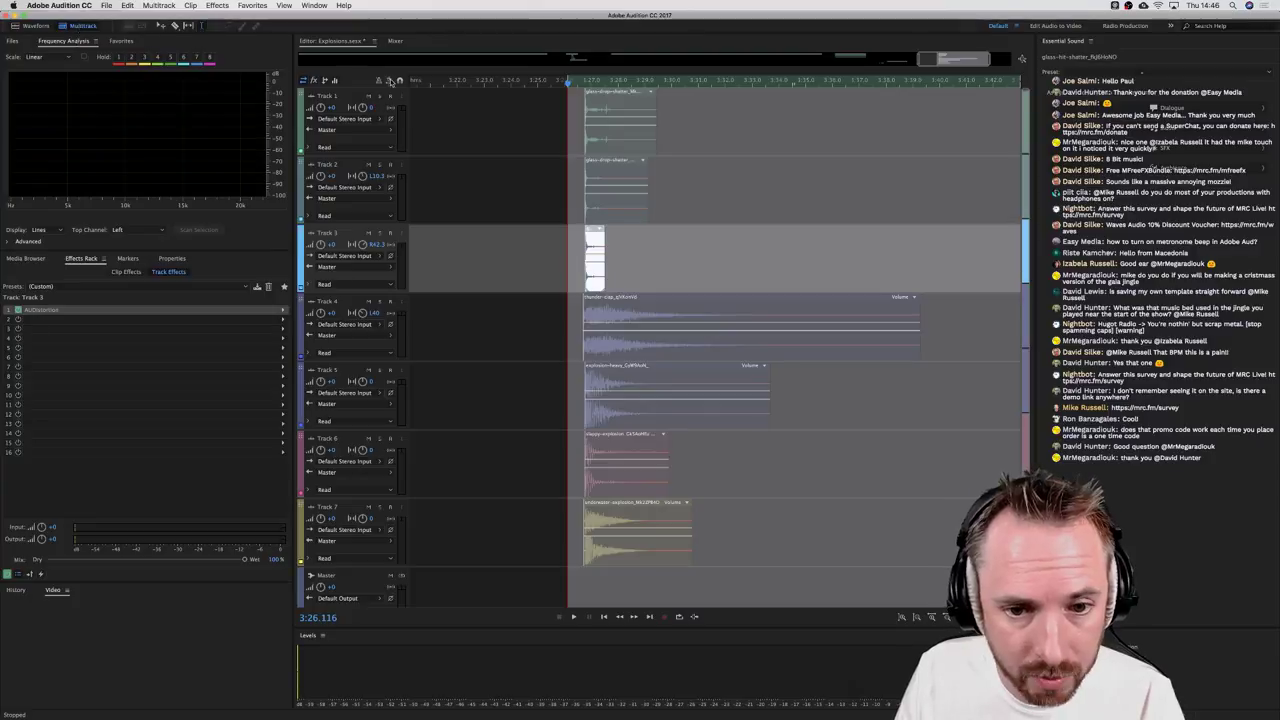
scroll(626, 82, "down", 4)
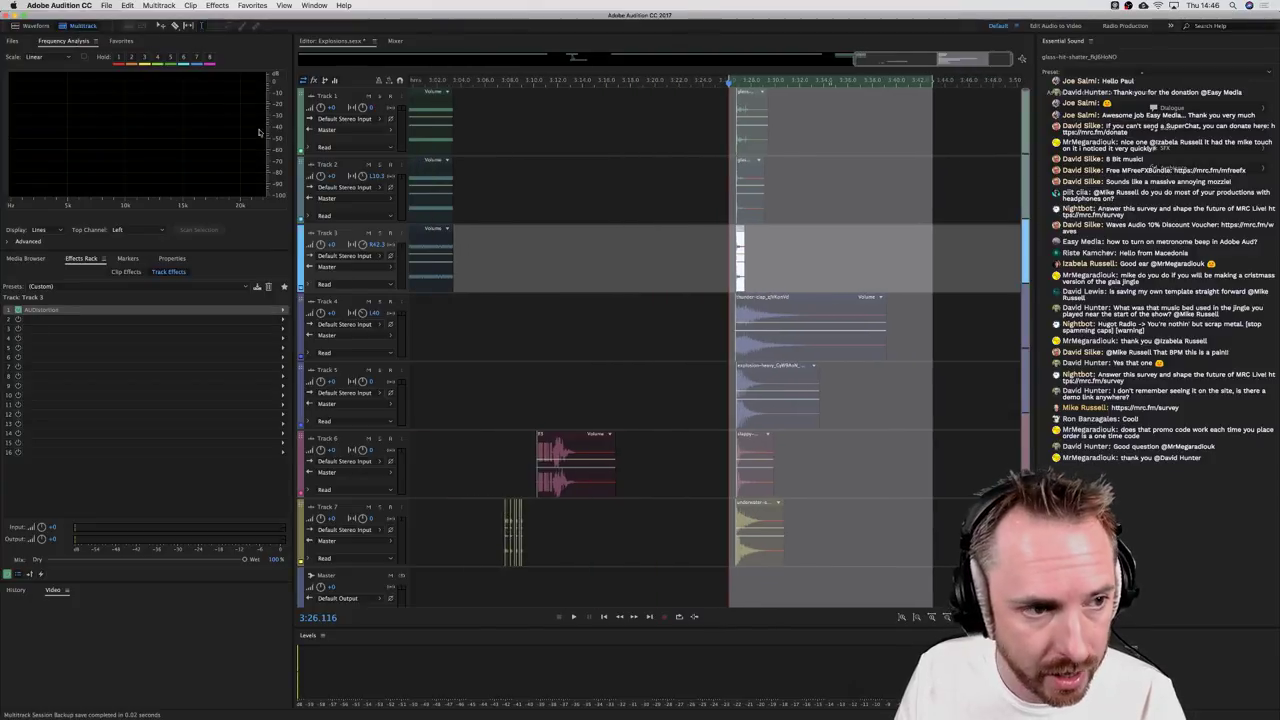
left_click(16, 39)
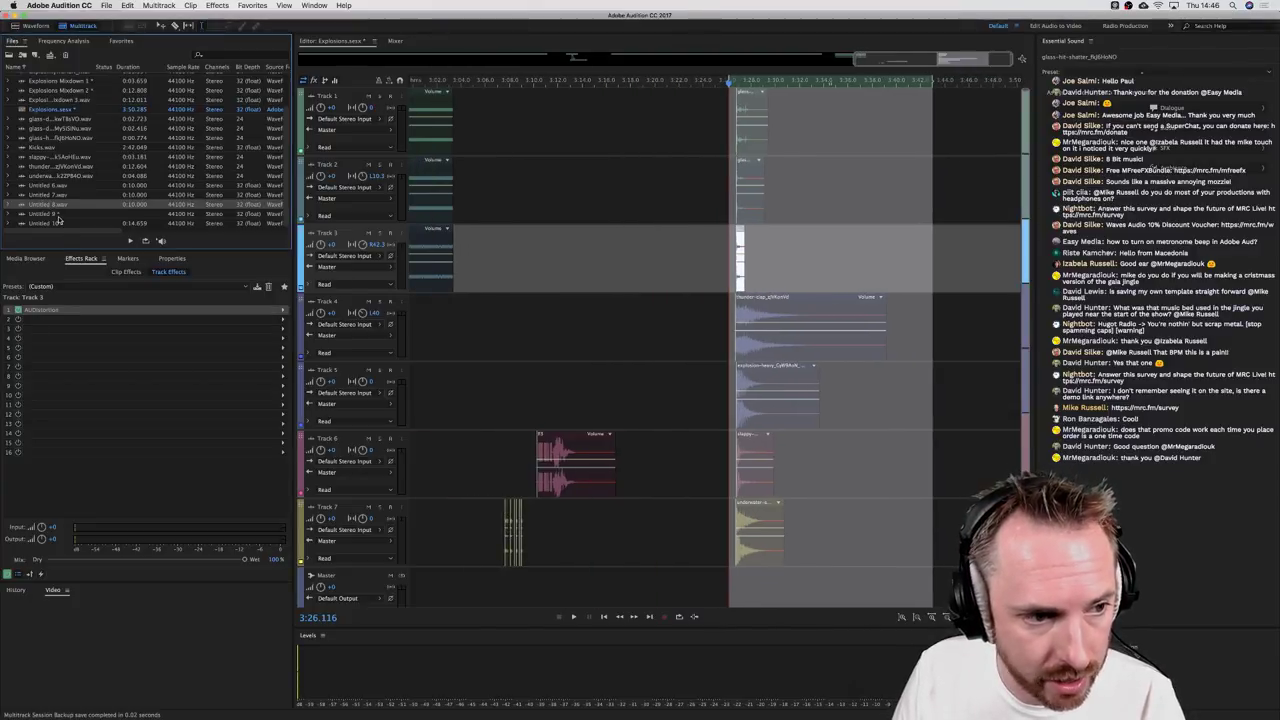
left_click_drag(59, 224, 903, 326)
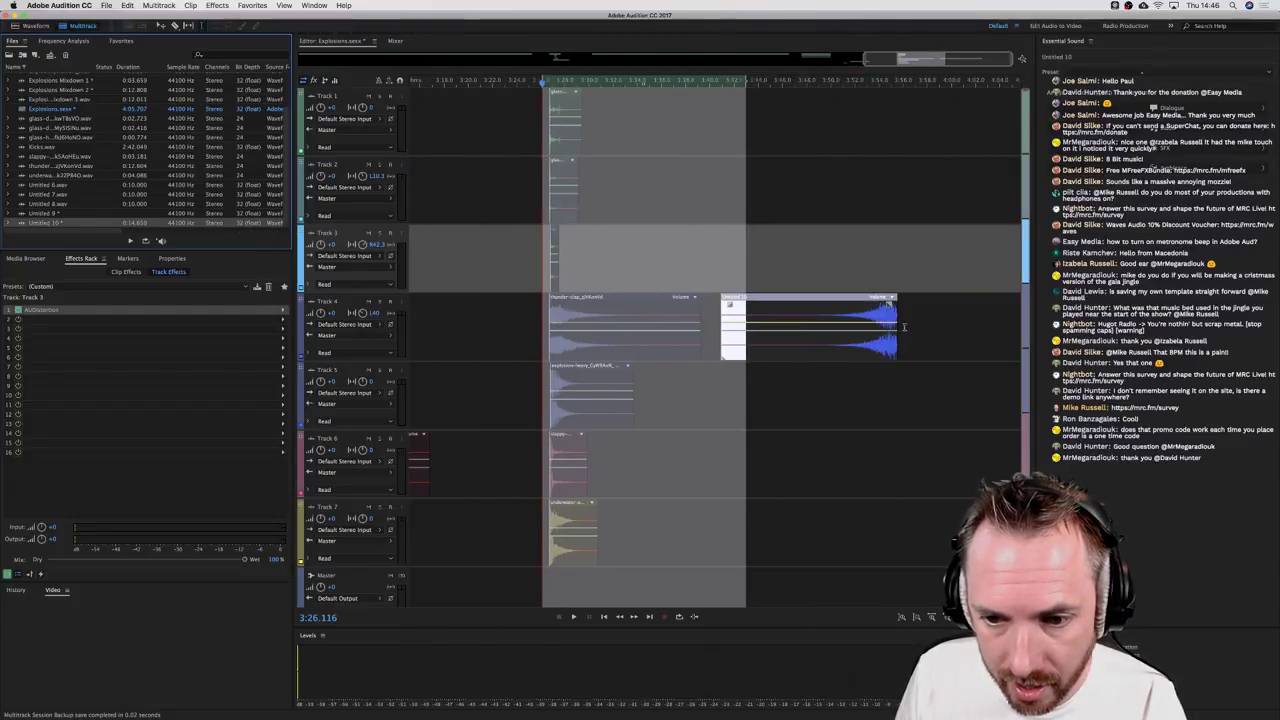
Step: Place E6.wav on Track 4 at the end of the reversed explosion so the two clips slightly overlap
left_click(868, 270)
scroll(70, 135, "up", 2)
left_click_drag(45, 105, 900, 341)
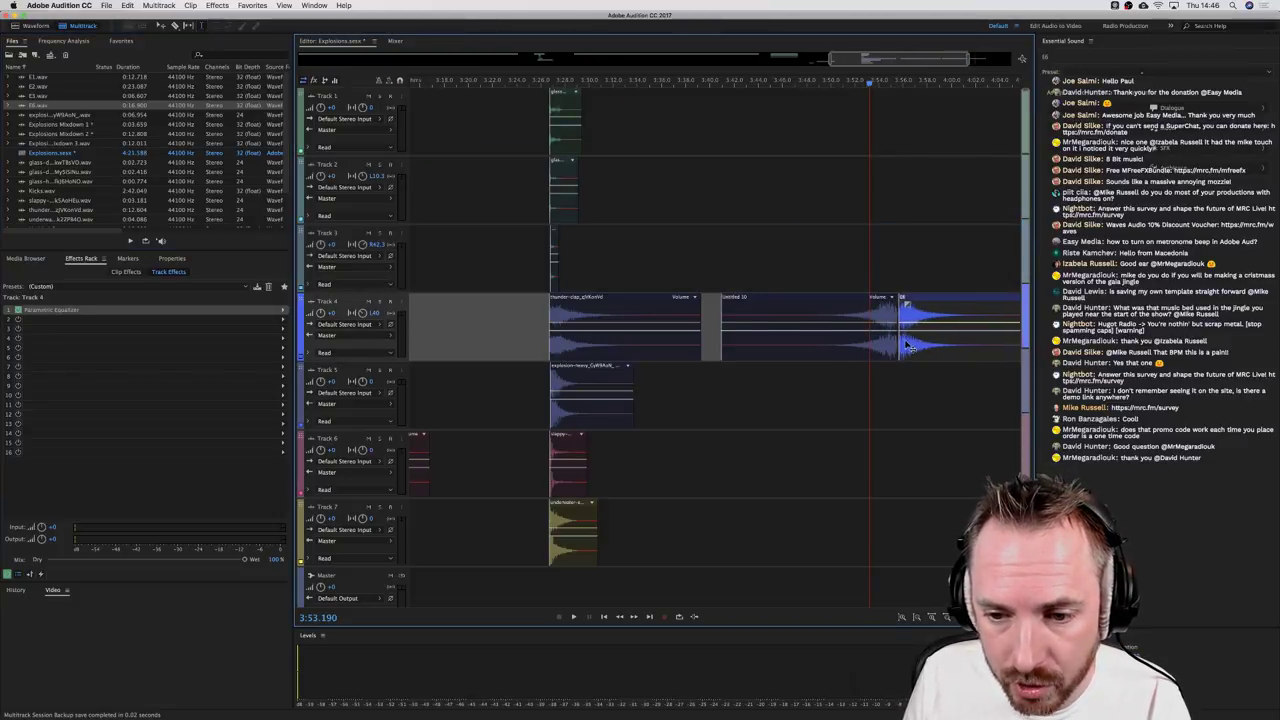
Step: Play the transition from the reversed explosion into the forward explosion on Track 4
key("space")
scroll(897, 80, "up", 5)
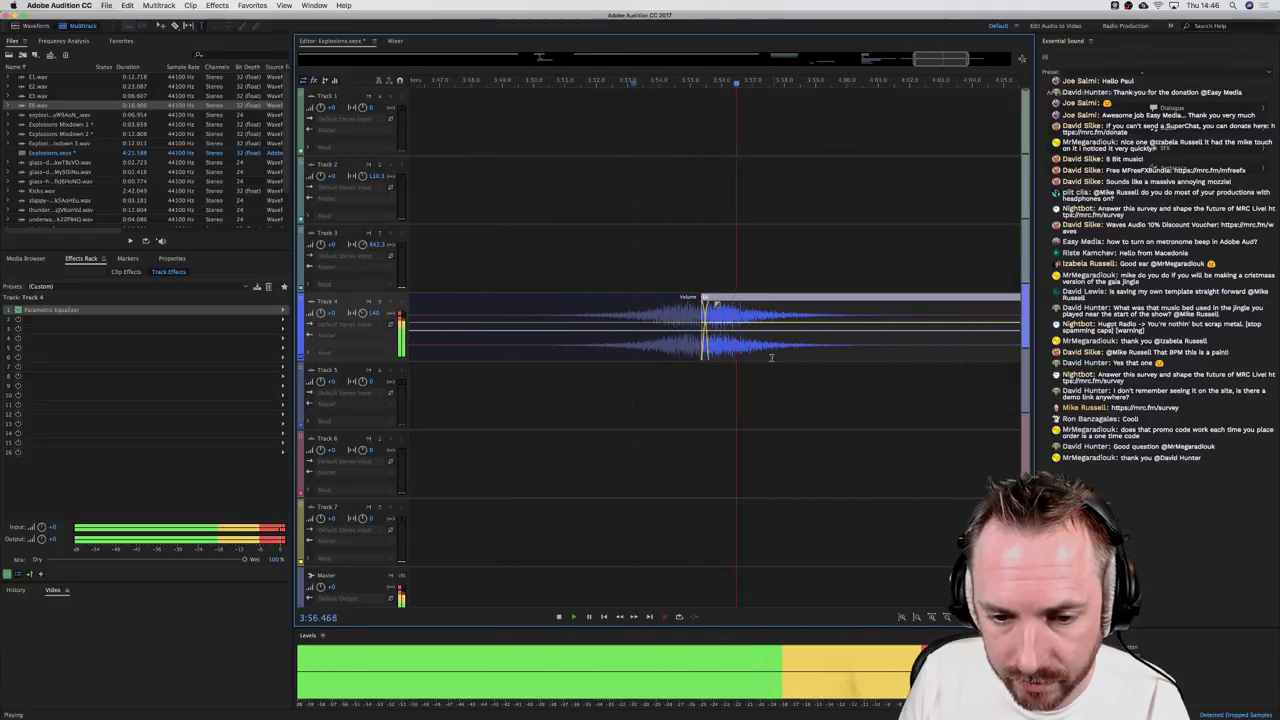
key("space")
key("space")
scroll(715, 84, "down", 5)
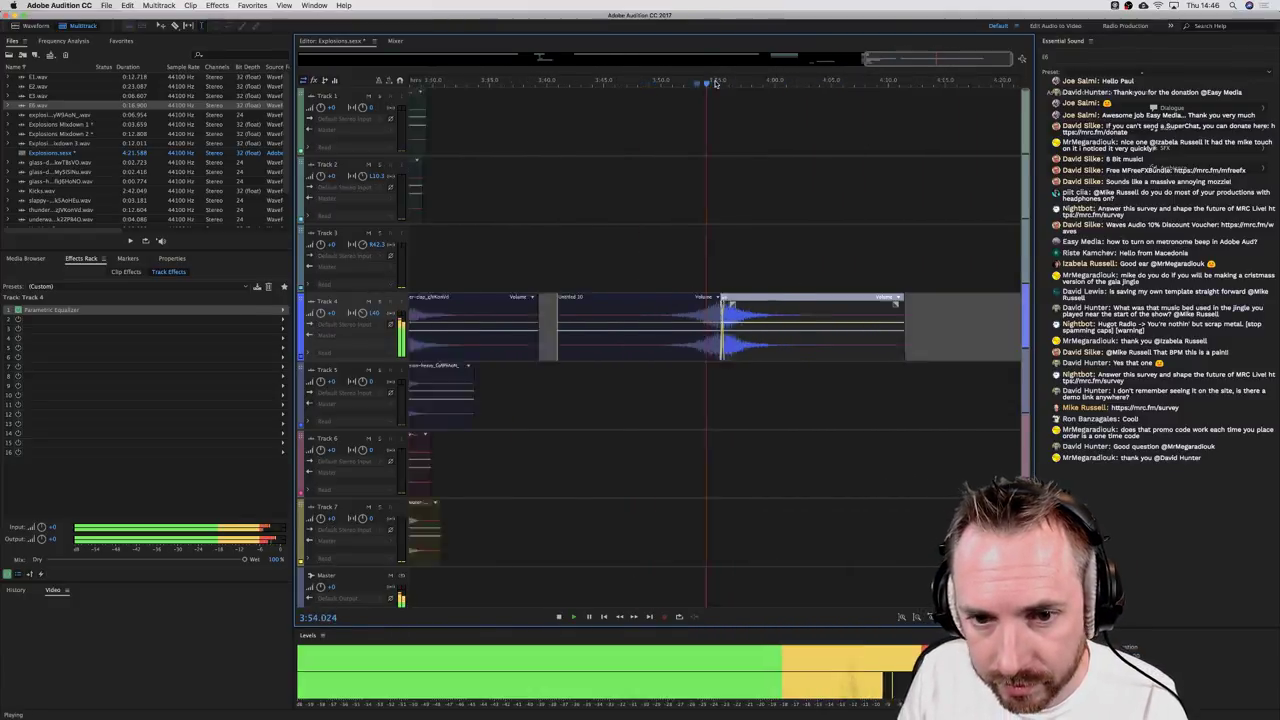
scroll(715, 84, "down", 3)
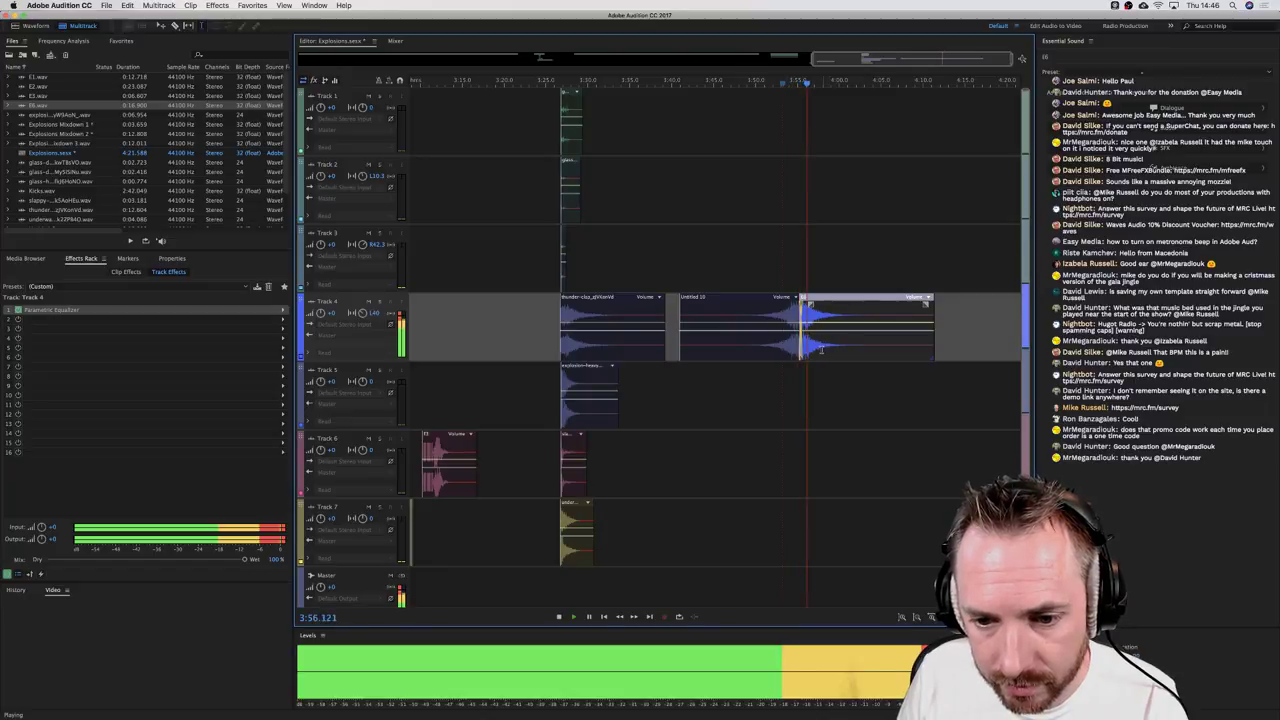
key("space")
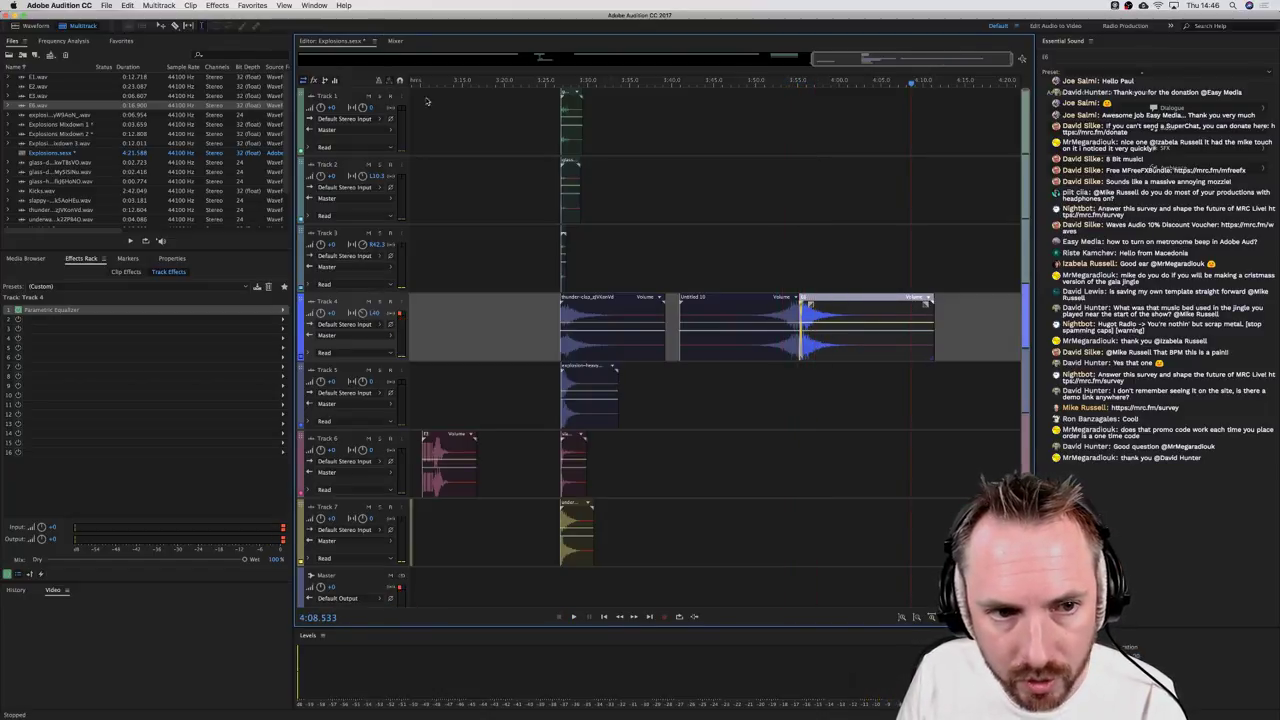
Step: Time-stretch the forward explosion clip on Track 4 to about 41% and set the playhead just before it
left_click_drag(936, 308, 869, 311)
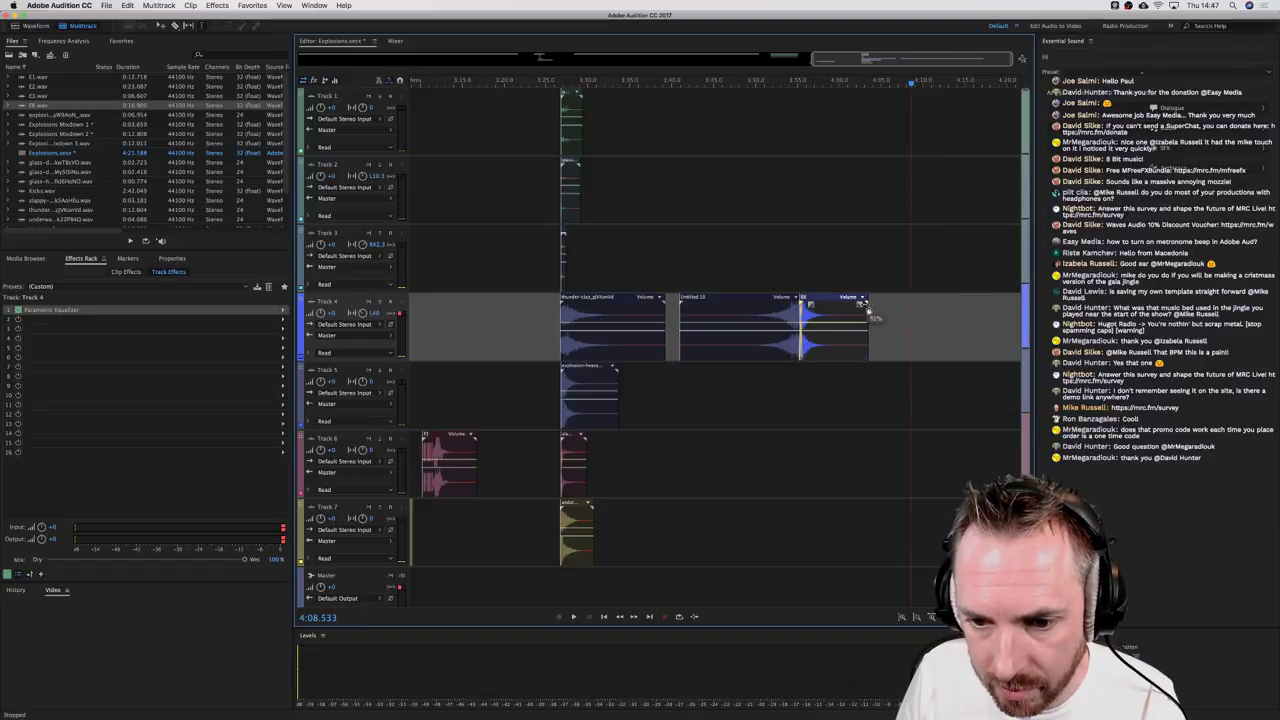
left_click(790, 370)
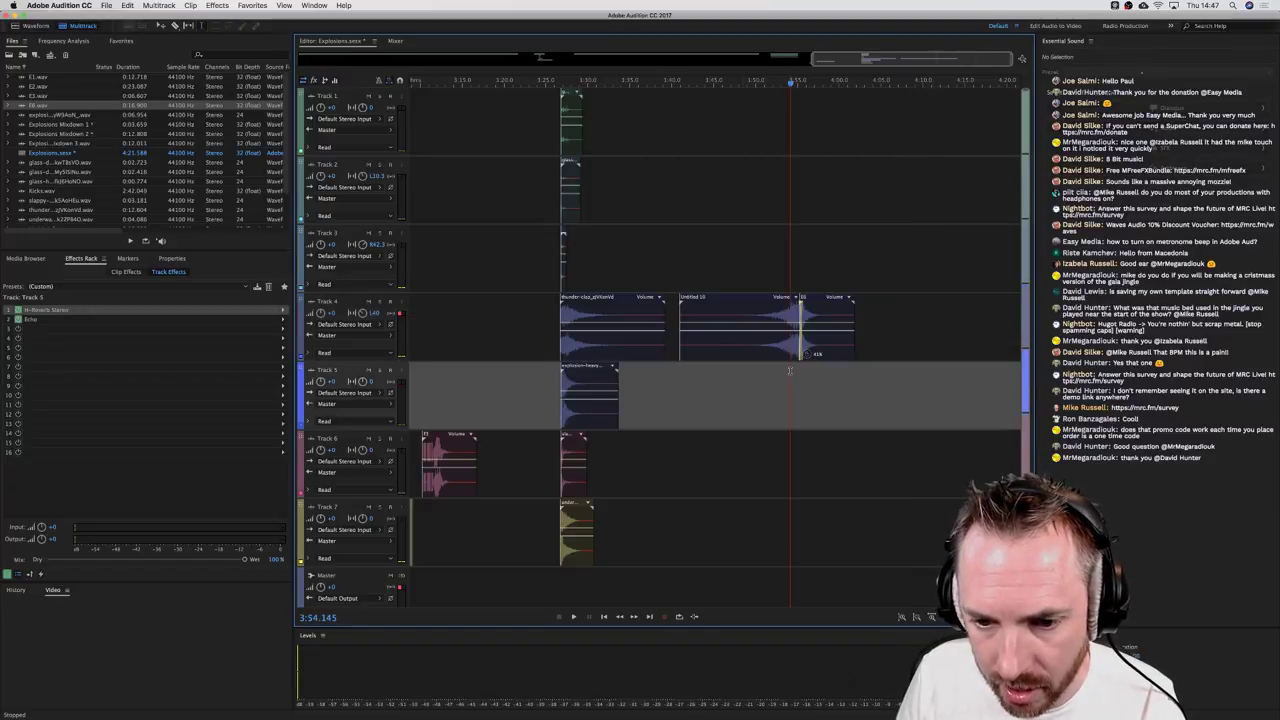
Step: Shorten the time-stretched forward explosion clip on Track 4 slightly further and play the transition into it
key("space")
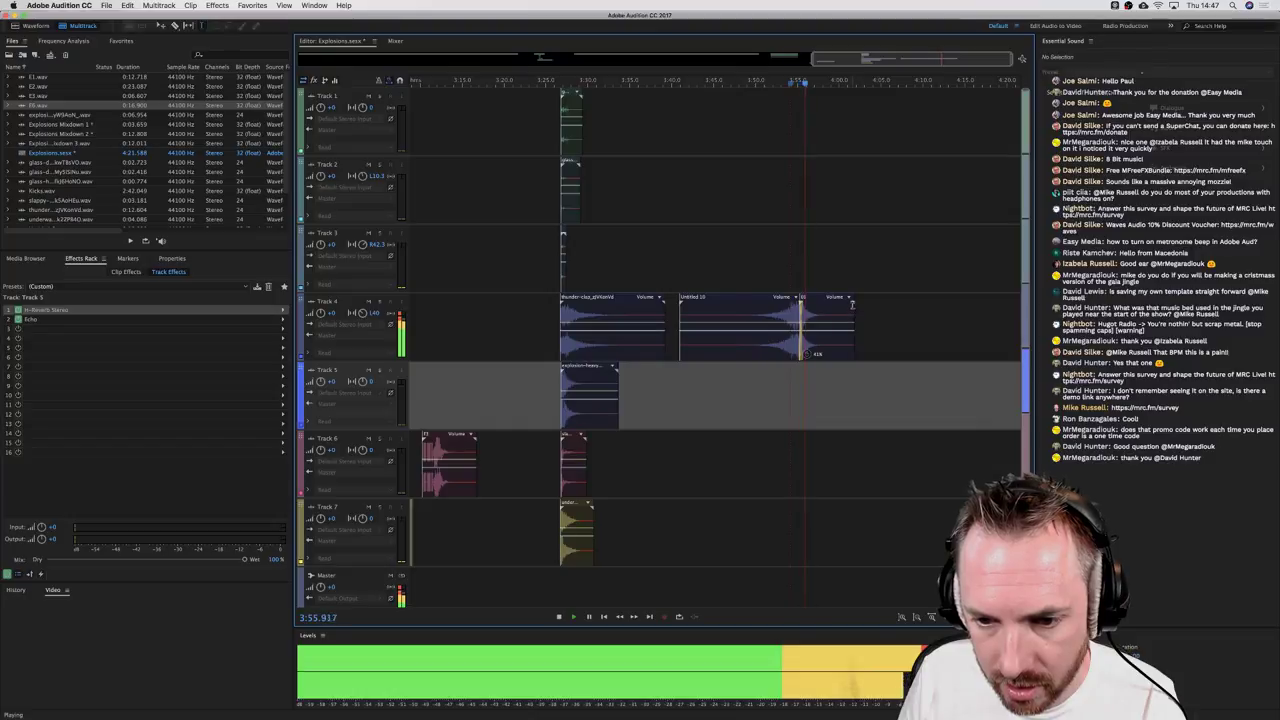
left_click_drag(853, 305, 847, 308)
left_click(762, 366)
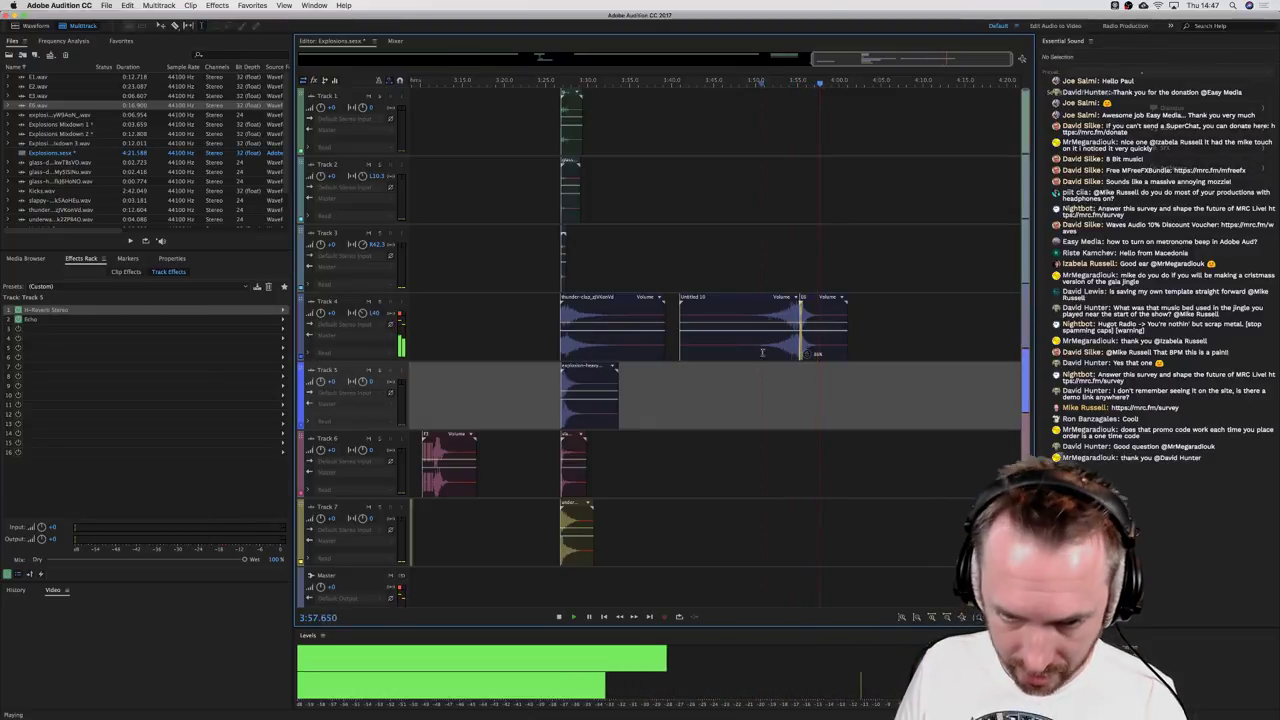
key("space")
Step: Try a copy of the Track 6 explosion clip on Track 5 at the Track 4 transition, play it, and delete it
scroll(612, 434, "left", 3)
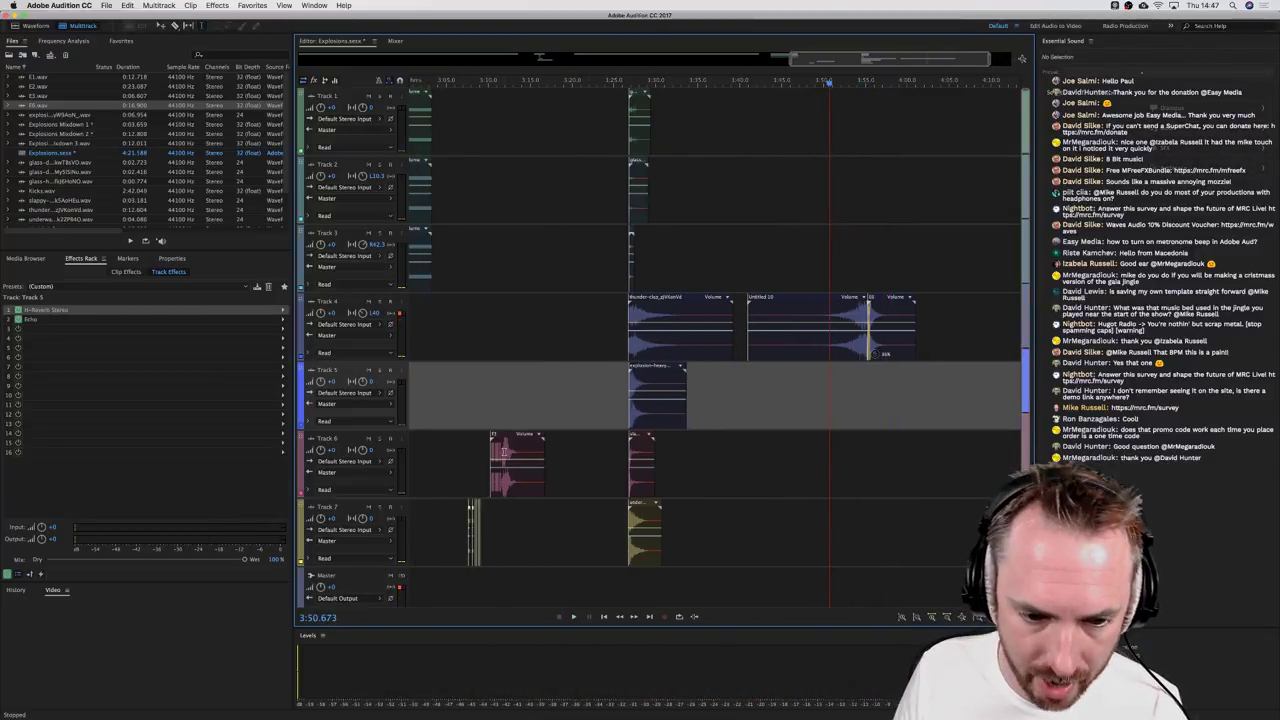
left_click_drag(502, 455, 558, 455)
left_click(866, 378)
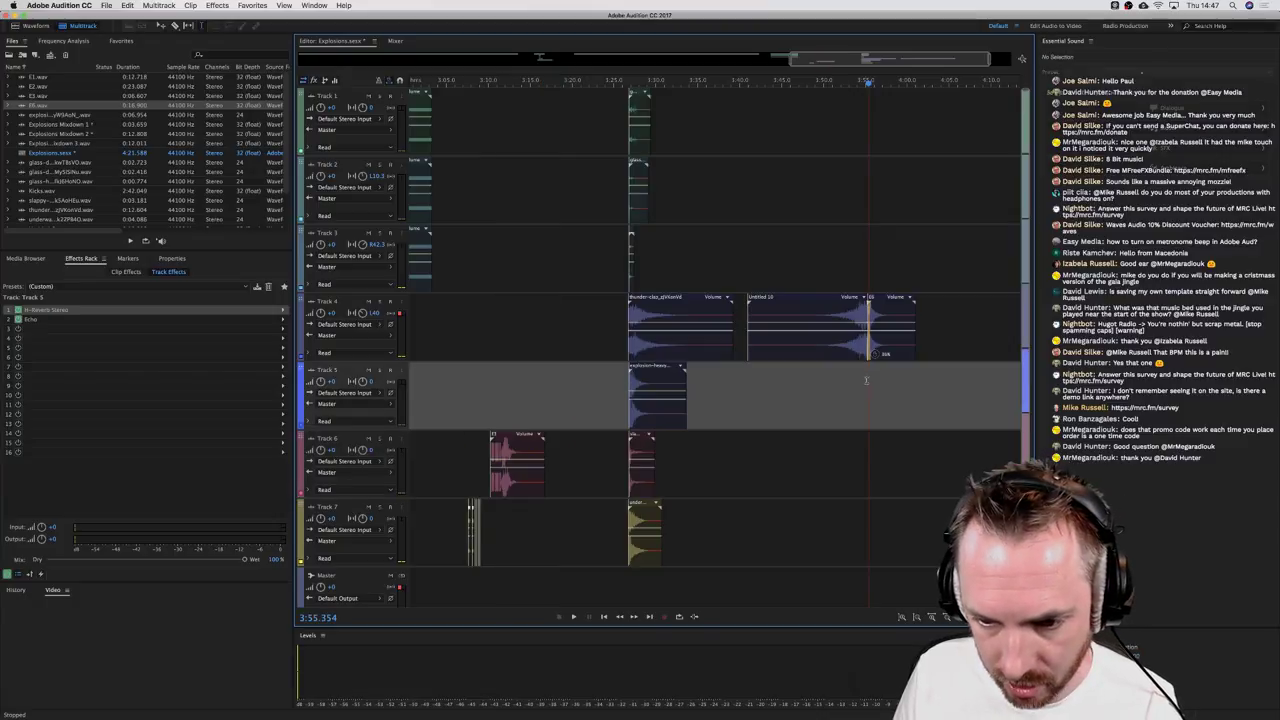
key("cmd+v")
scroll(866, 83, "up", 5)
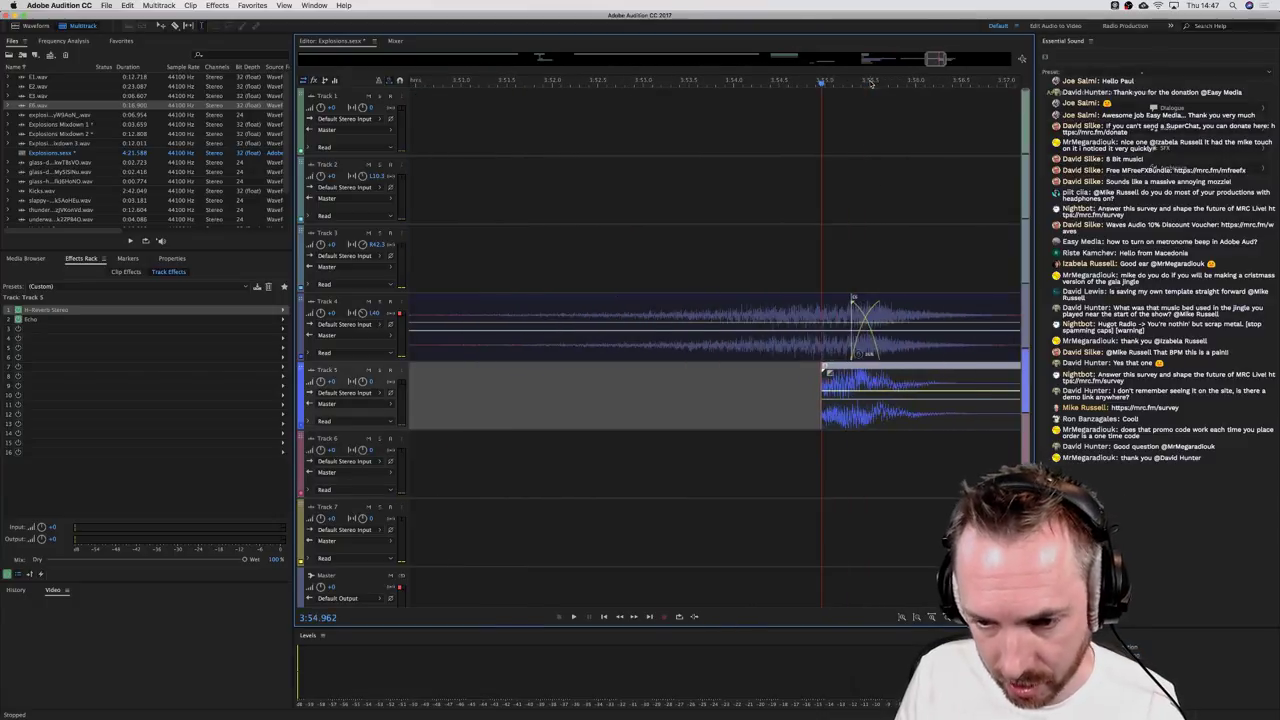
mouse_move(840, 384)
left_mouse_down()
mouse_move(861, 384)
mouse_move(829, 380)
left_mouse_up()
key("space")
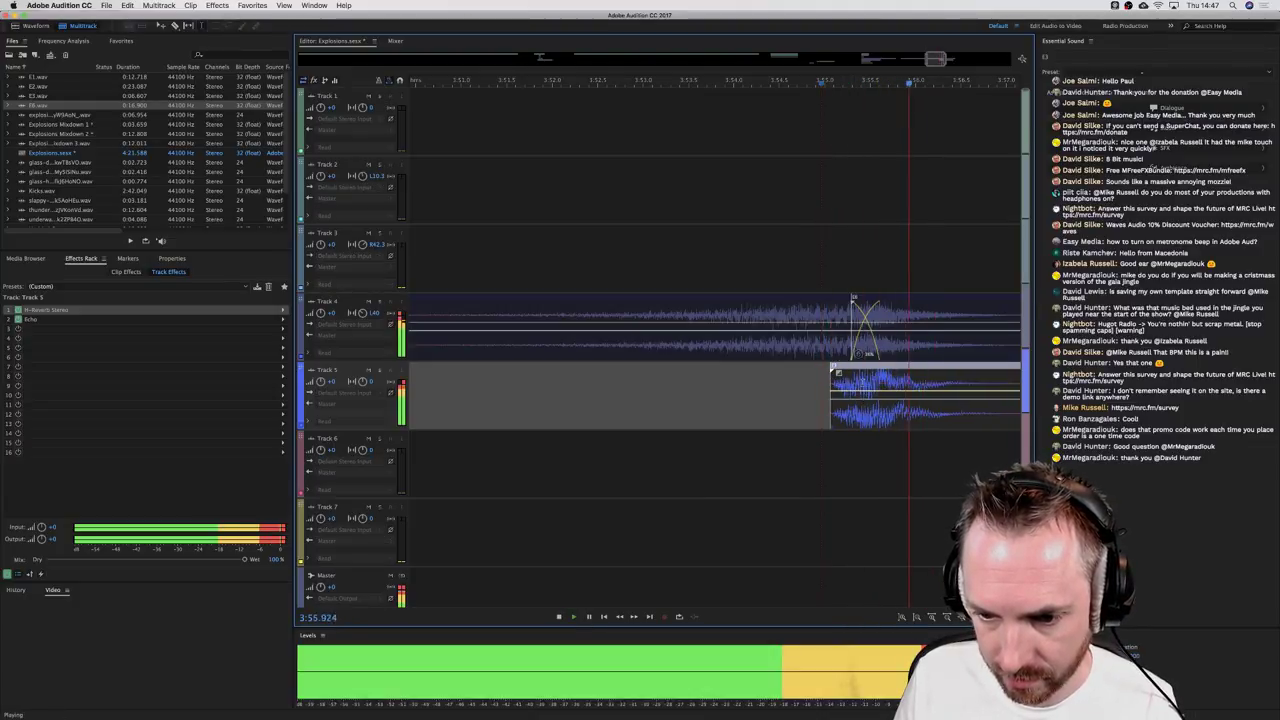
key("space")
key("Delete")
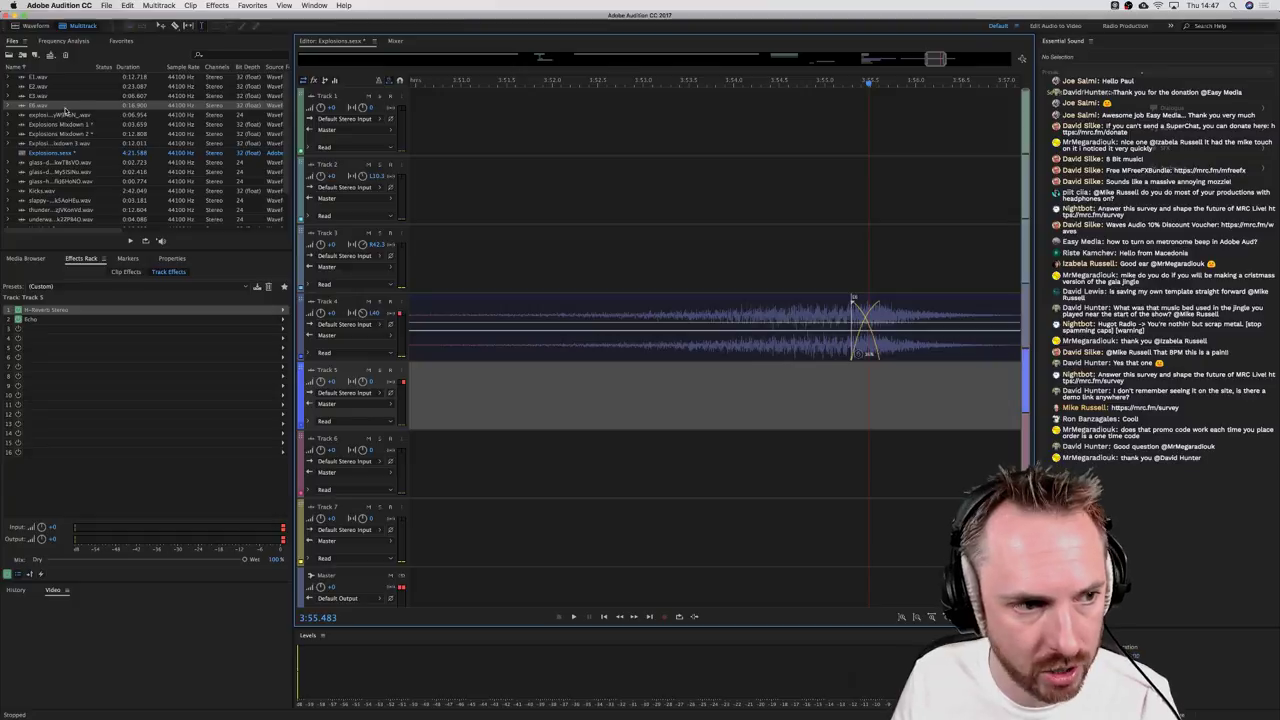
Step: Place E2.wav on Track 5 just before the Track 4 crossfade and play the layered transition
left_click_drag(40, 86, 821, 408)
left_click(756, 180)
key("space")
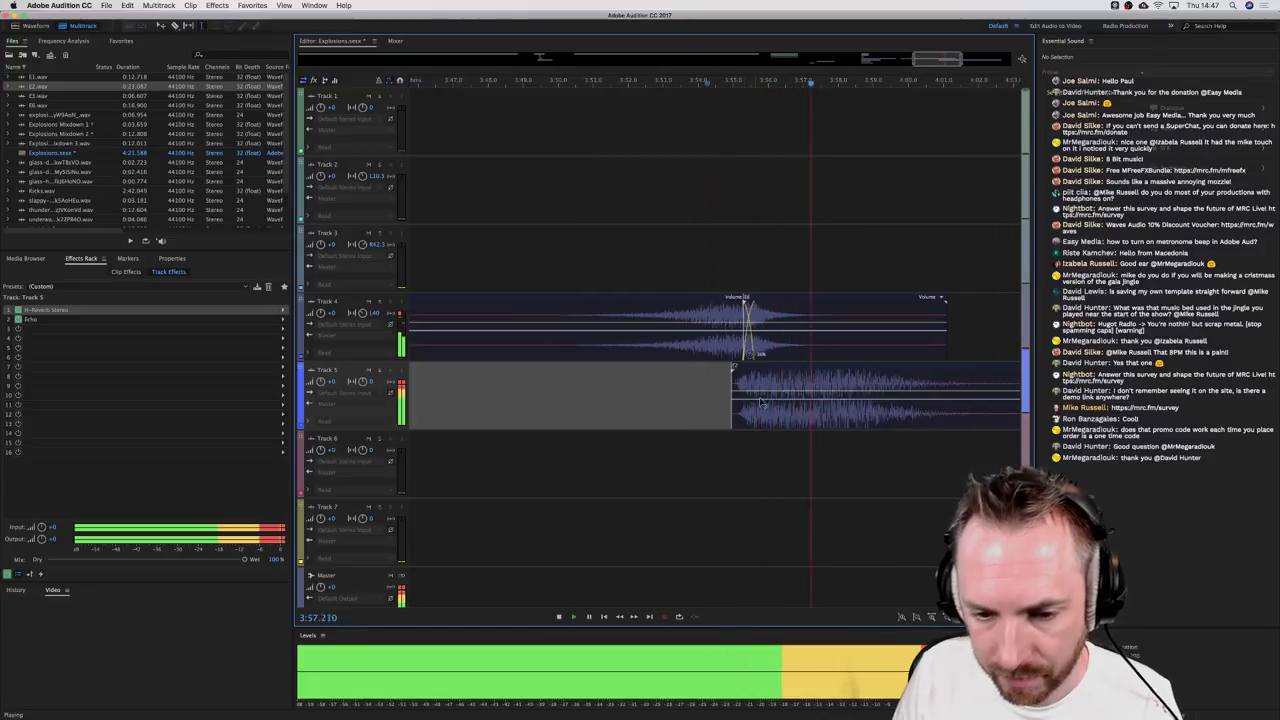
key("space")
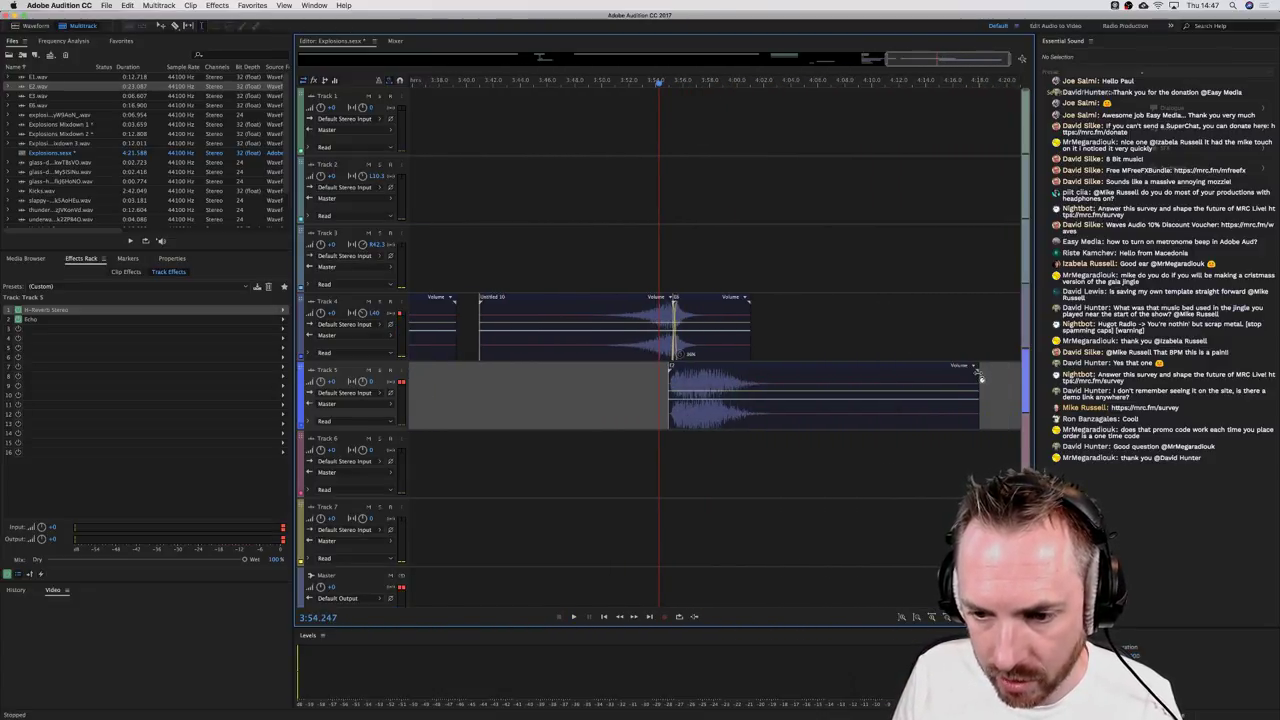
Step: Time-stretch the E2.wav clip on Track 5 to end shortly after the Track 4 explosion, and lower its volume during playback
left_click_drag(978, 368, 788, 365)
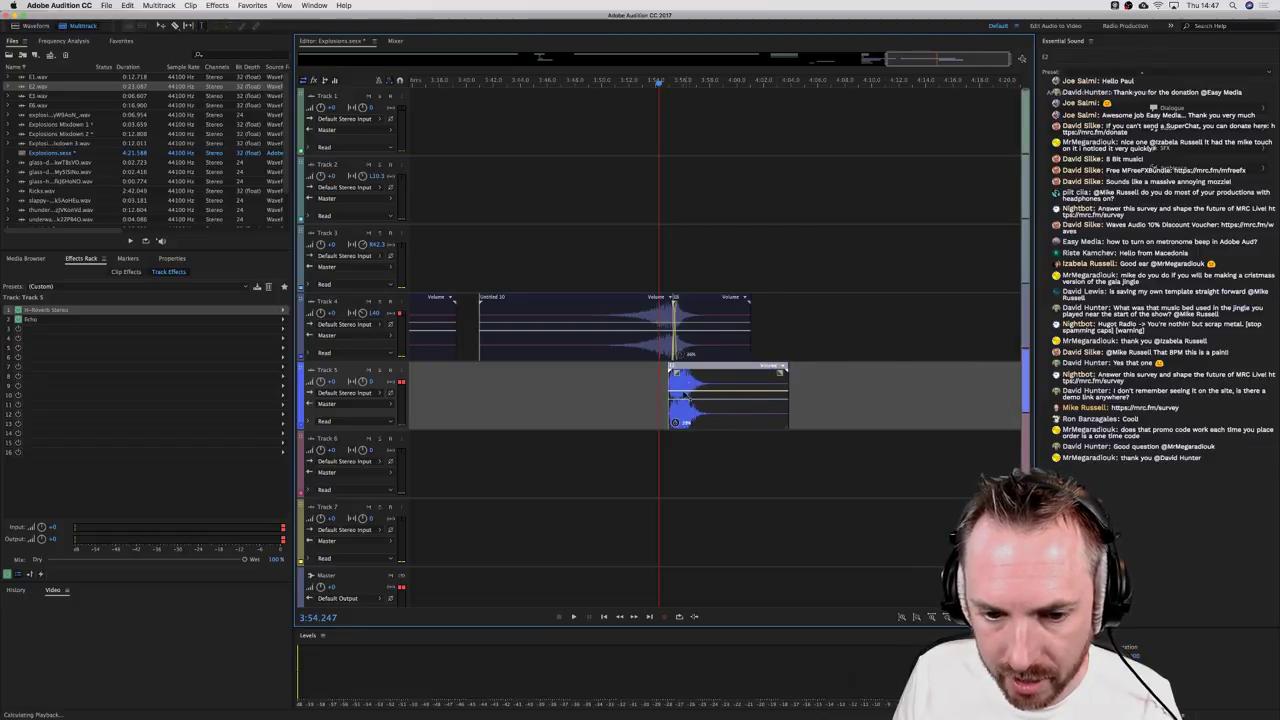
key("space")
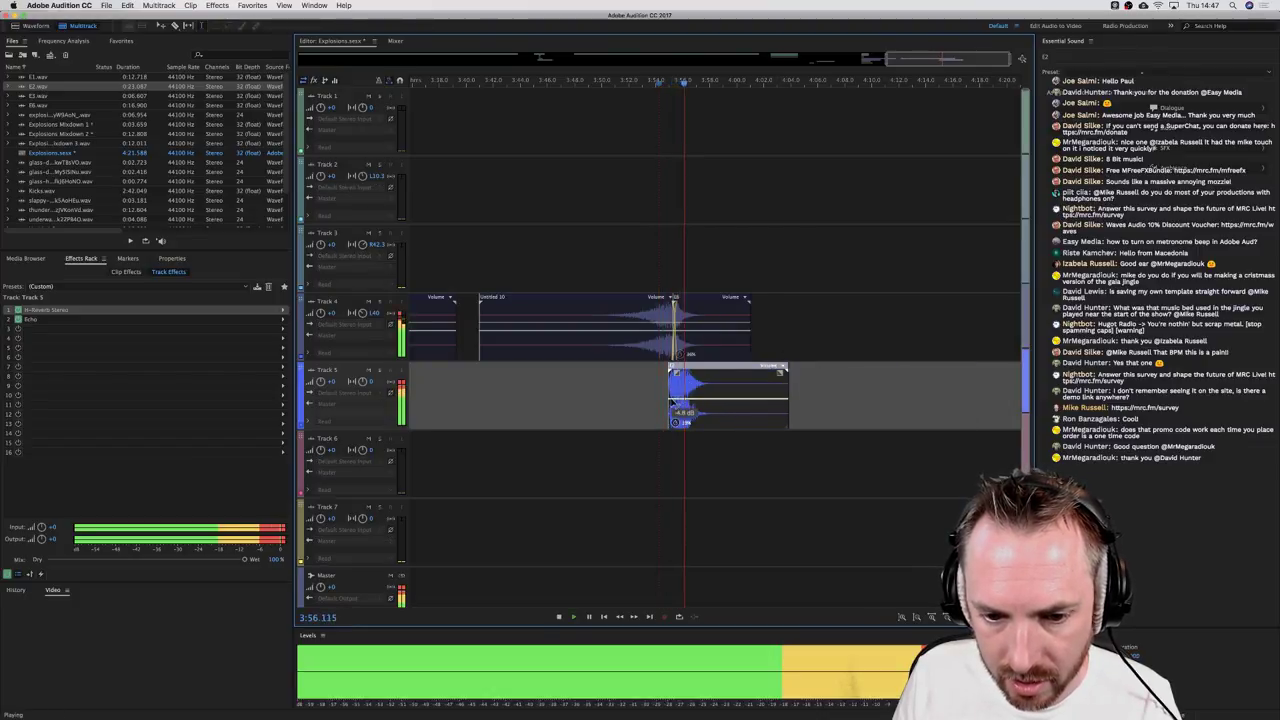
key("space")
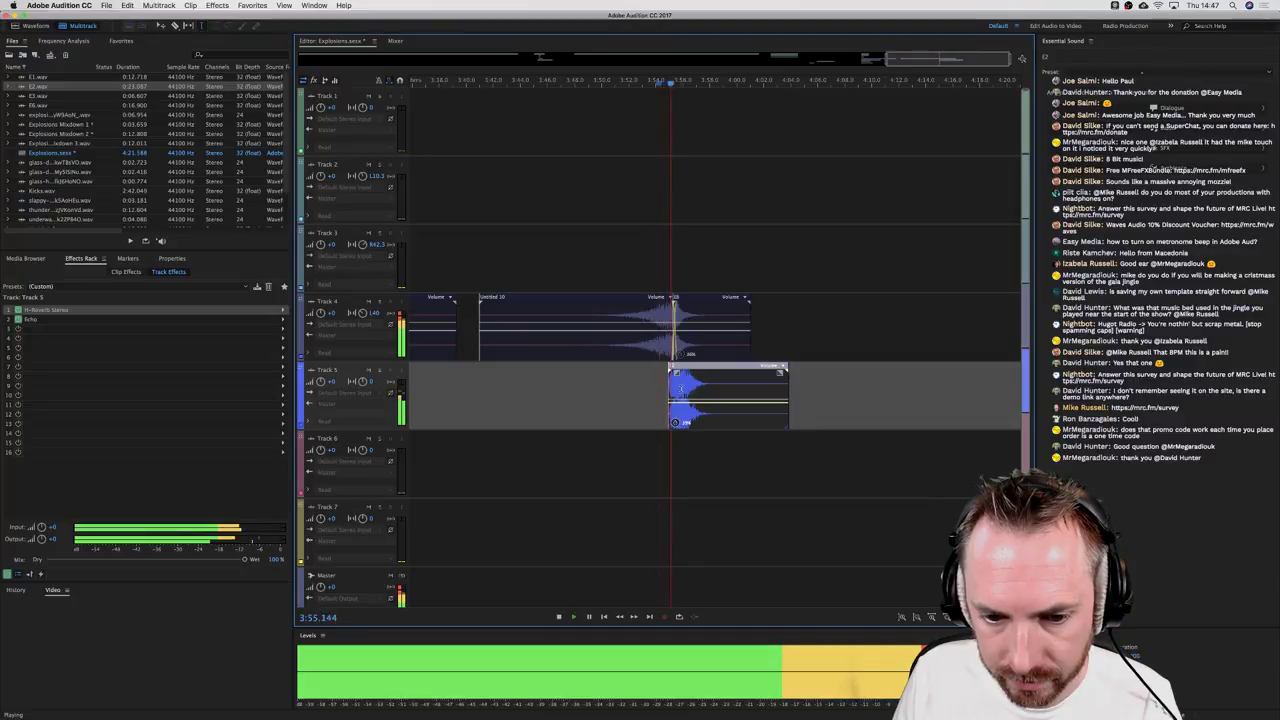
key("space")
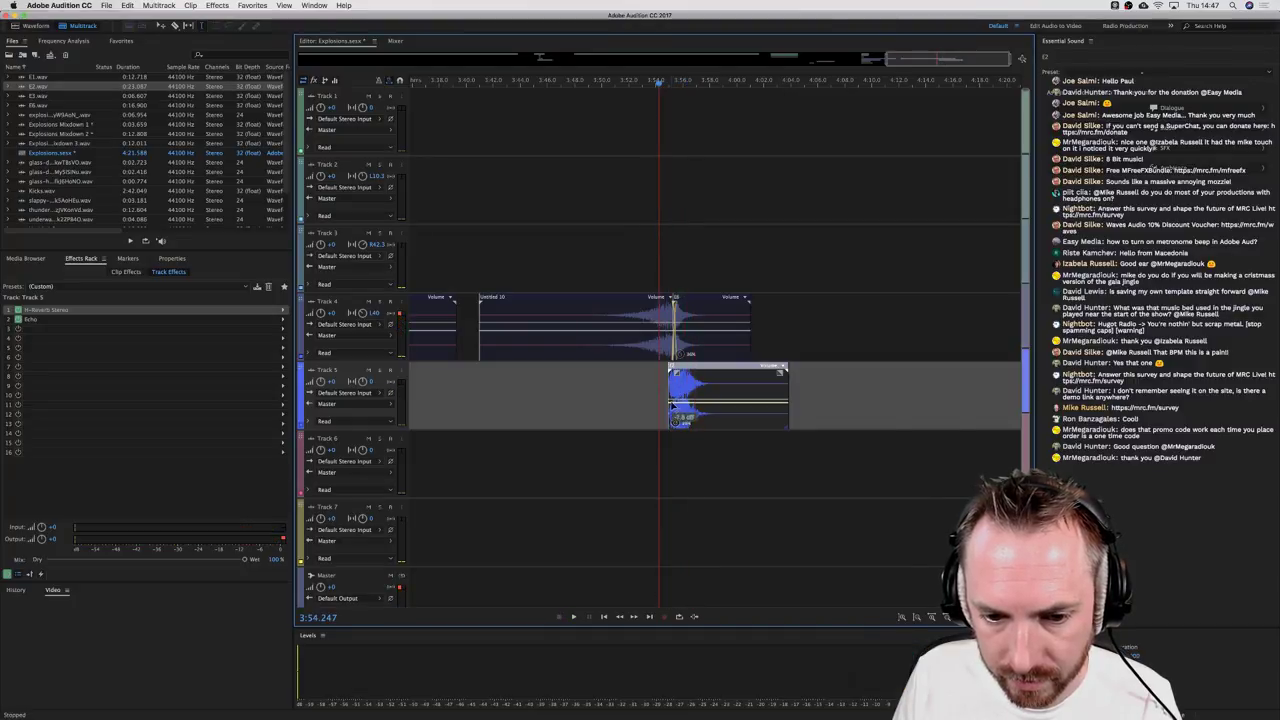
key("space")
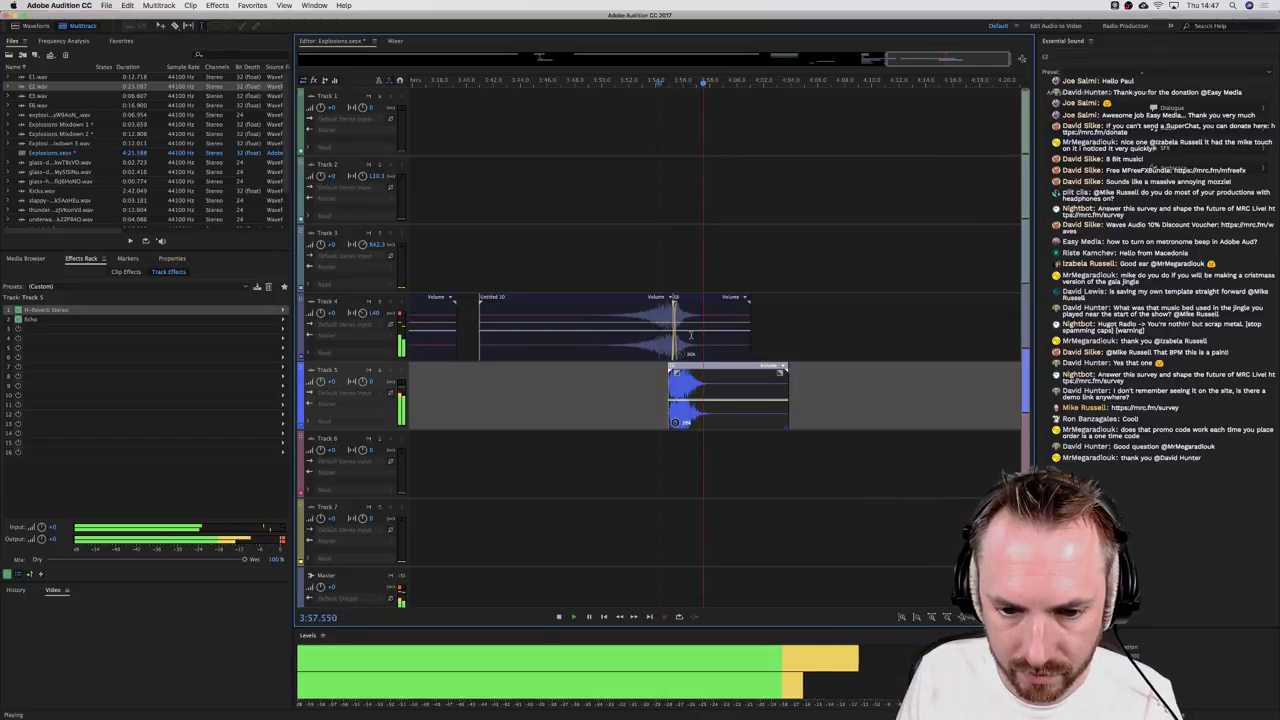
key("space")
Step: Select the time range covering the reversed and forward explosions from about 3:43 and mix it down to a new file
left_click_drag(507, 307, 808, 320)
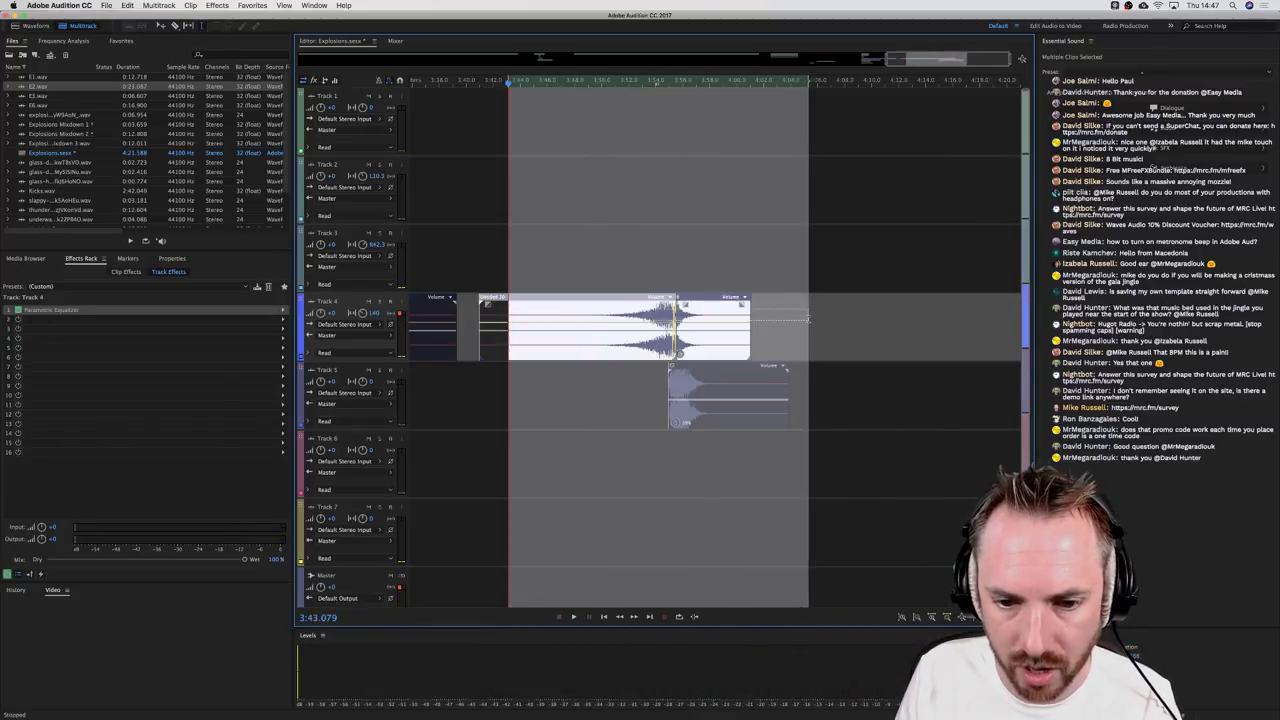
left_click(175, 7)
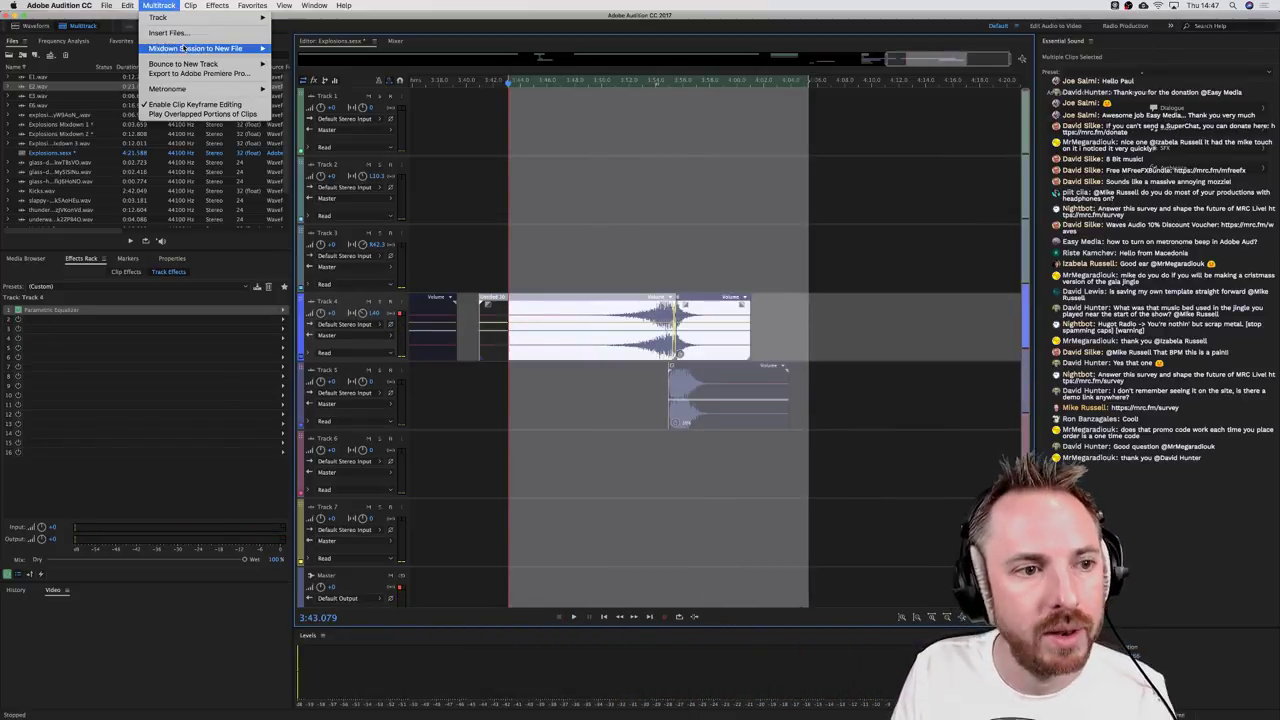
mouse_move(230, 48)
left_click(305, 48)
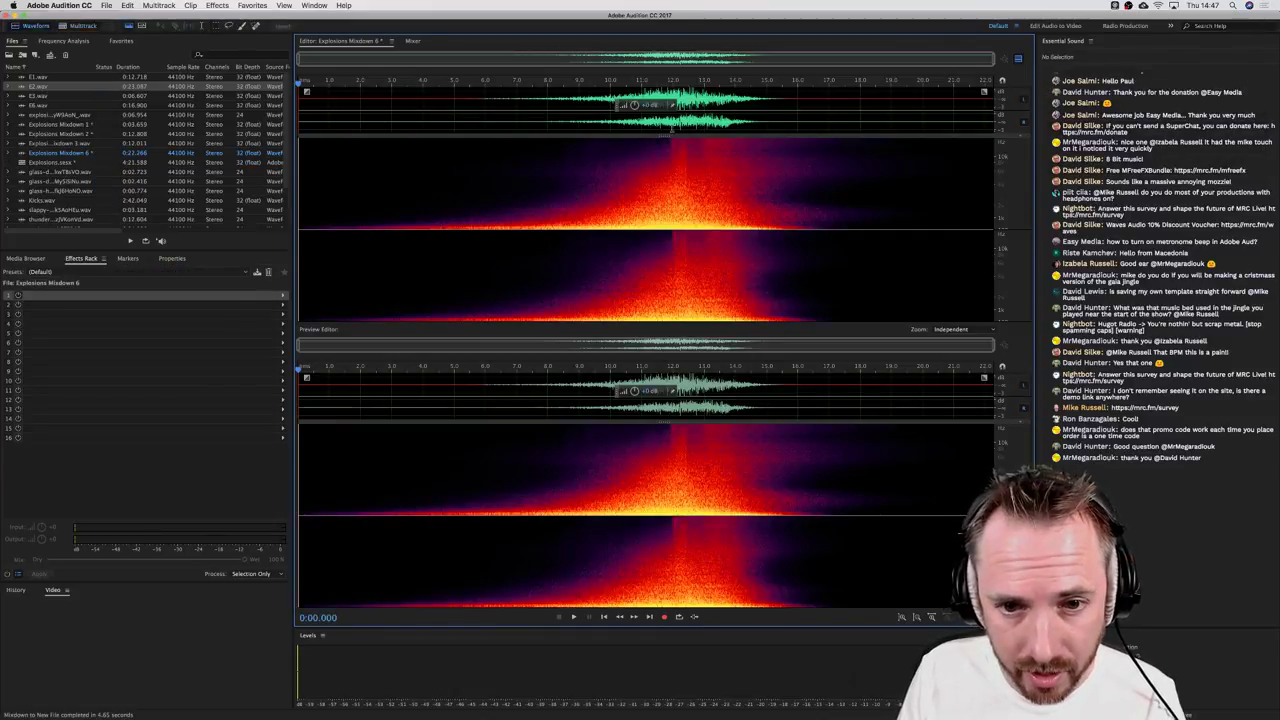
Step: Apply the Mastering effect to the mixdown with a Tube exciter at 47% and the Loudness Maximizer at 14%
left_click(218, 5)
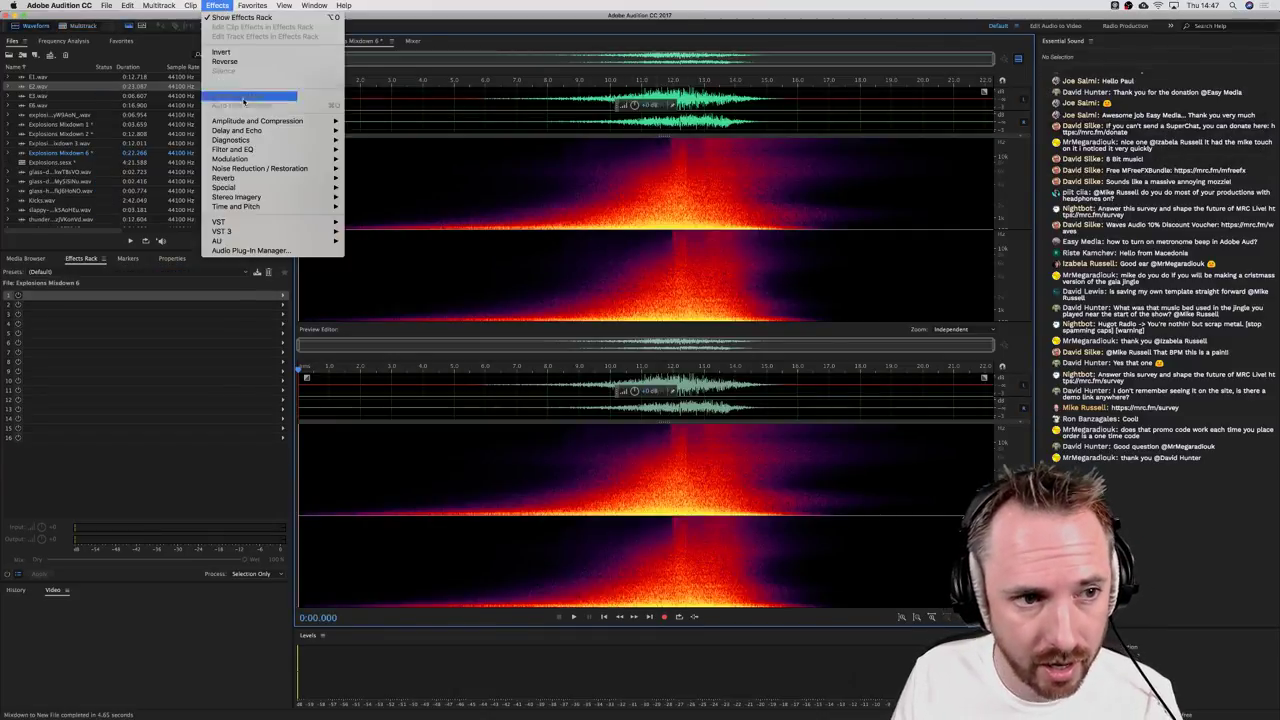
mouse_move(262, 190)
left_click(390, 216)
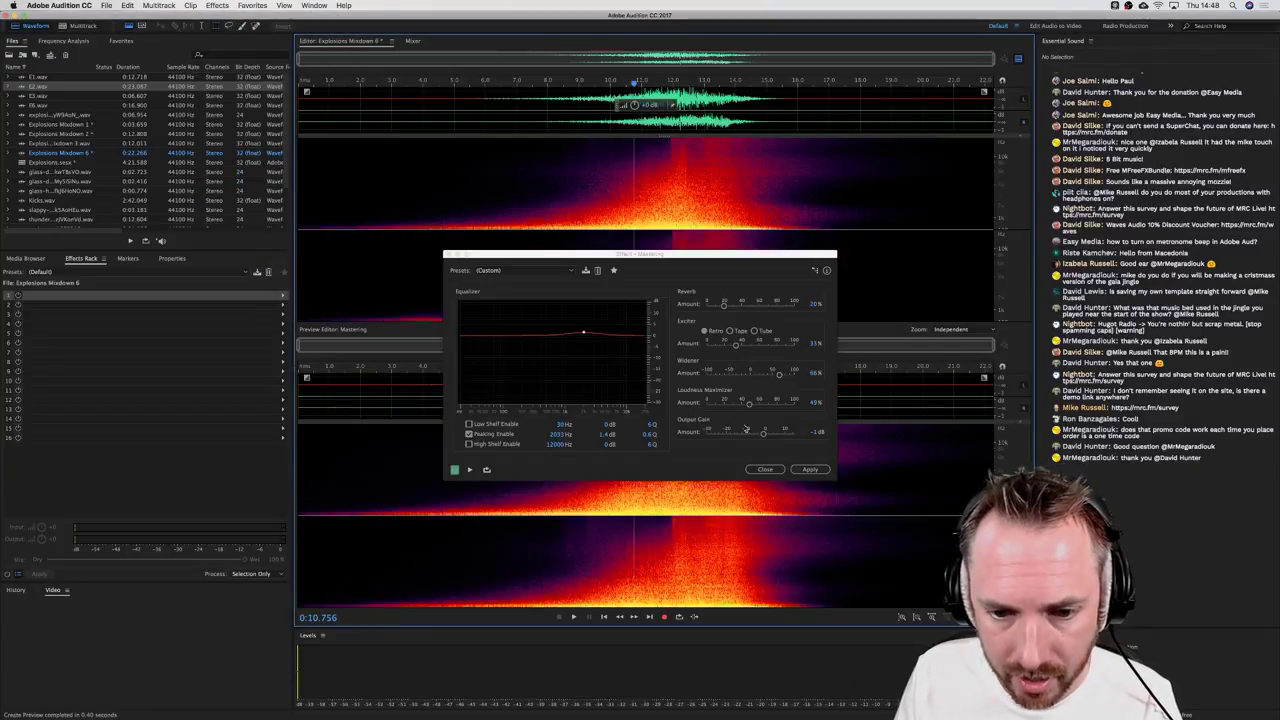
left_click_drag(748, 402, 723, 403)
key("space")
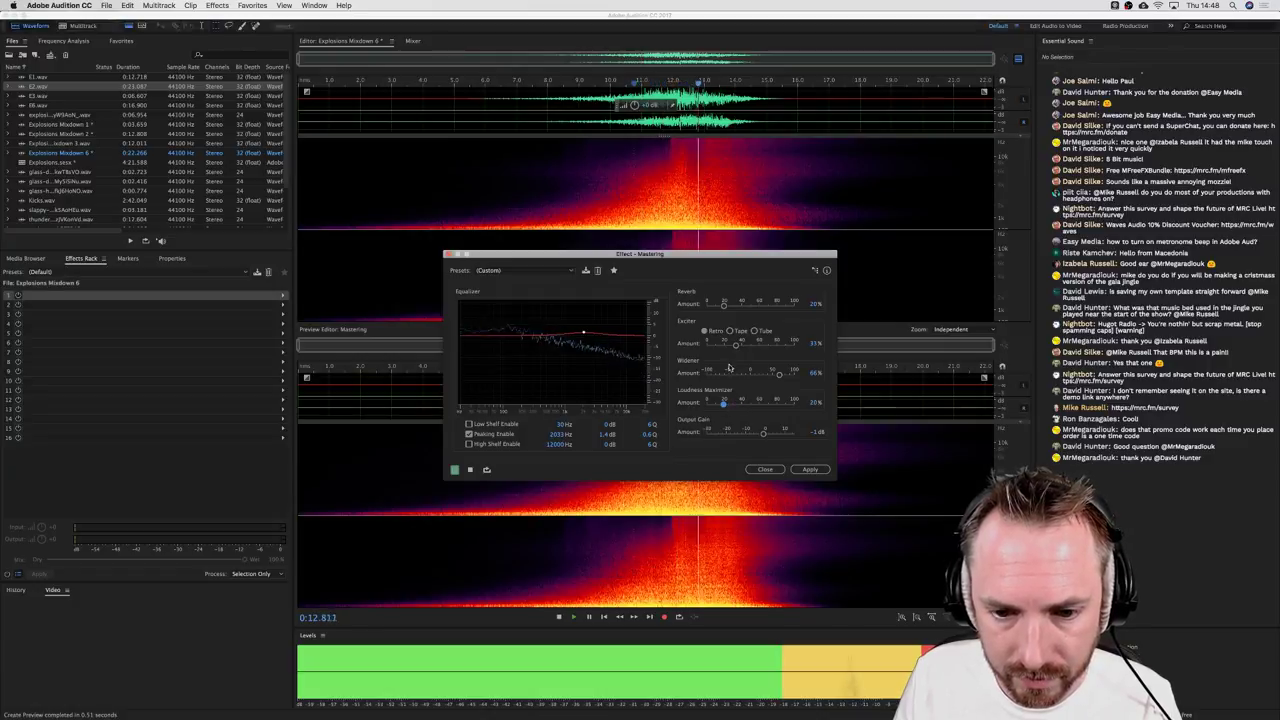
left_click_drag(736, 344, 747, 344)
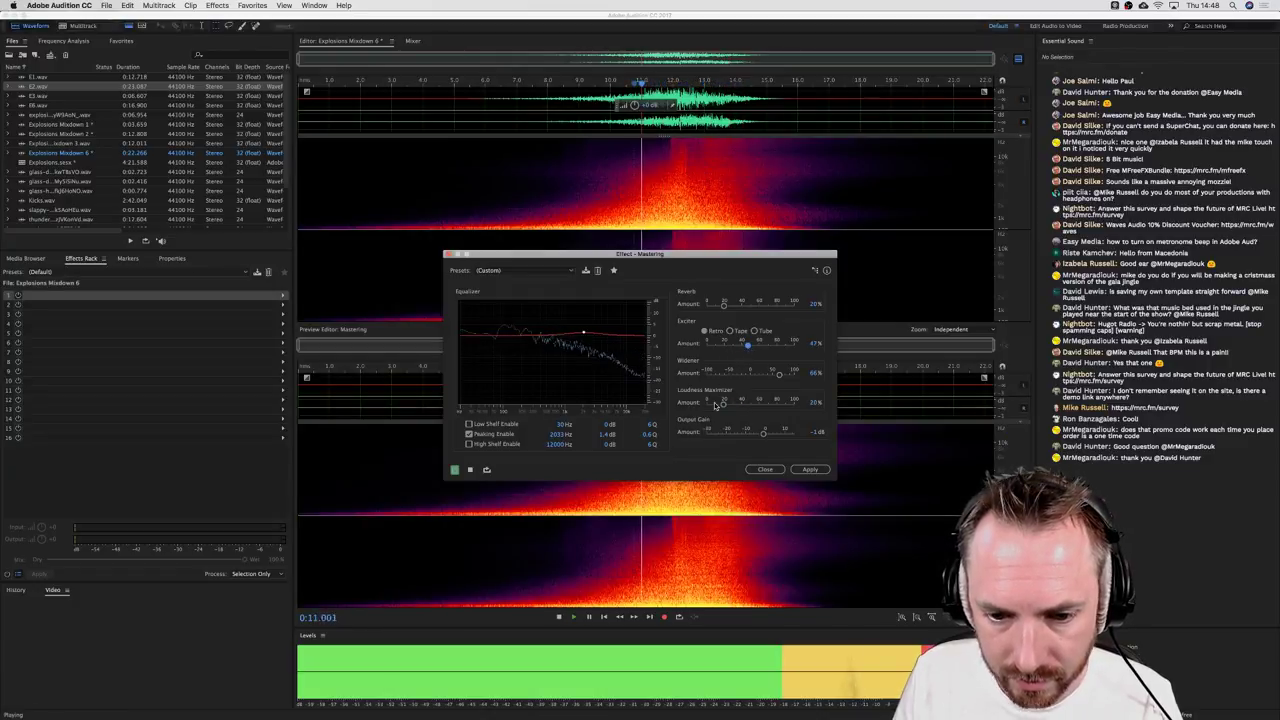
left_click_drag(723, 403, 718, 405)
left_click(755, 331)
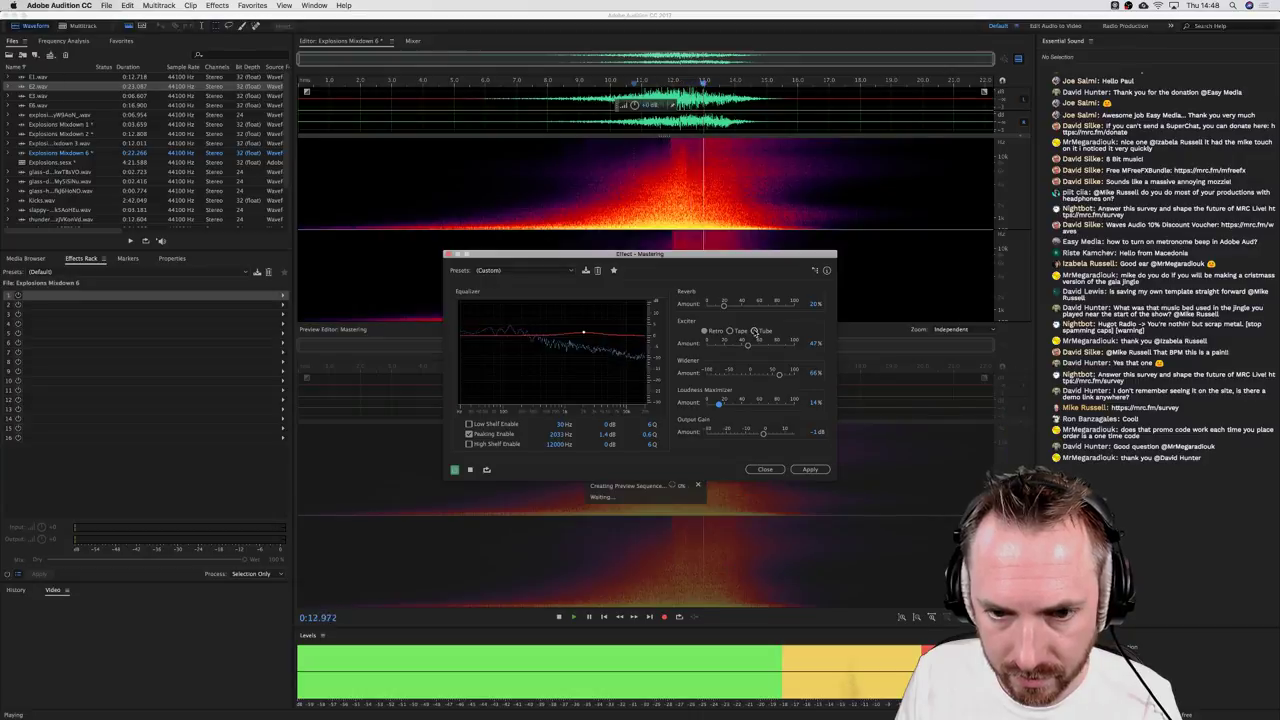
left_click(810, 470)
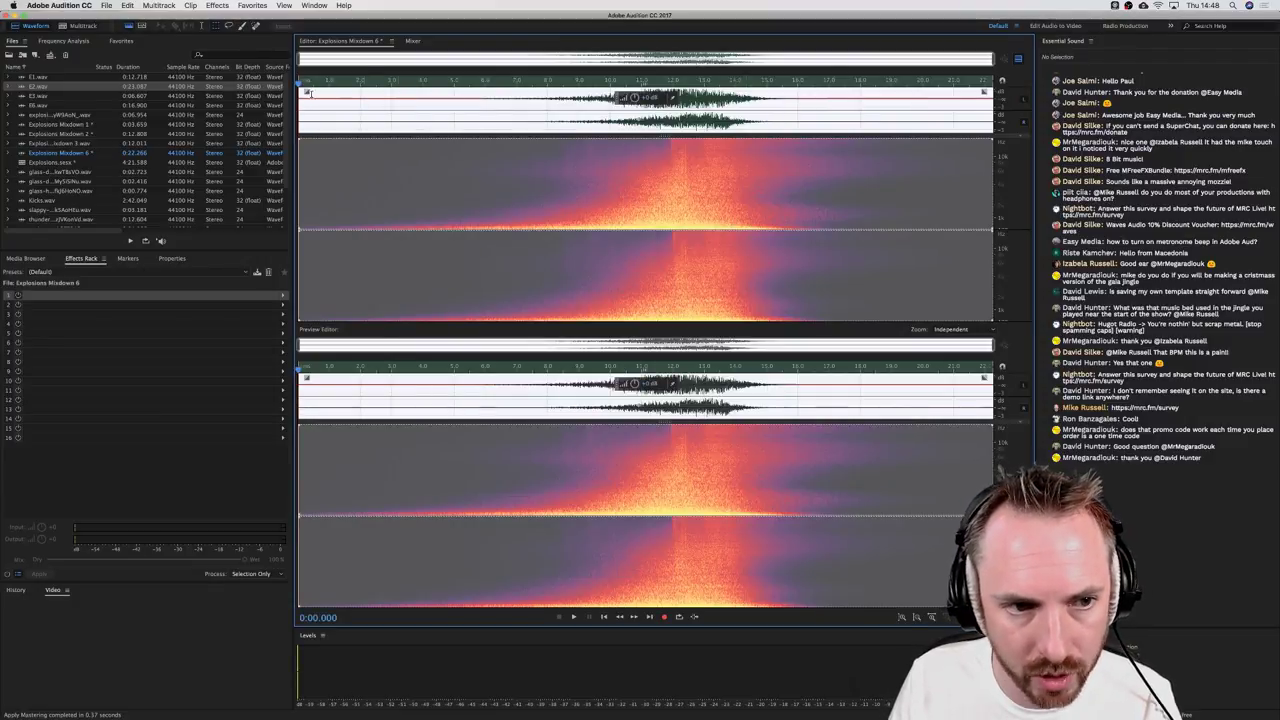
Step: Fade the mixdown in and out, trim about 2 seconds off its end, and play the peak
mouse_move(307, 93)
left_mouse_down()
mouse_move(470, 108)
mouse_move(436, 98)
left_mouse_up()
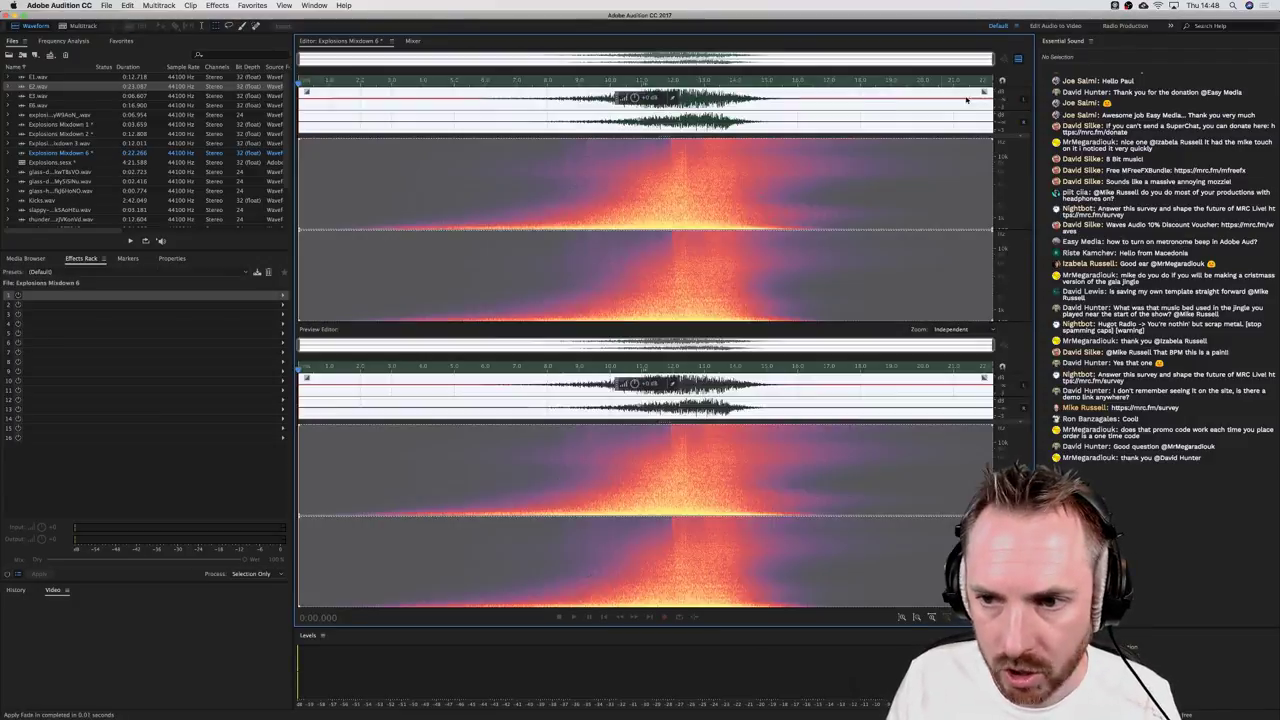
left_click_drag(981, 93, 864, 94)
double_click(772, 111)
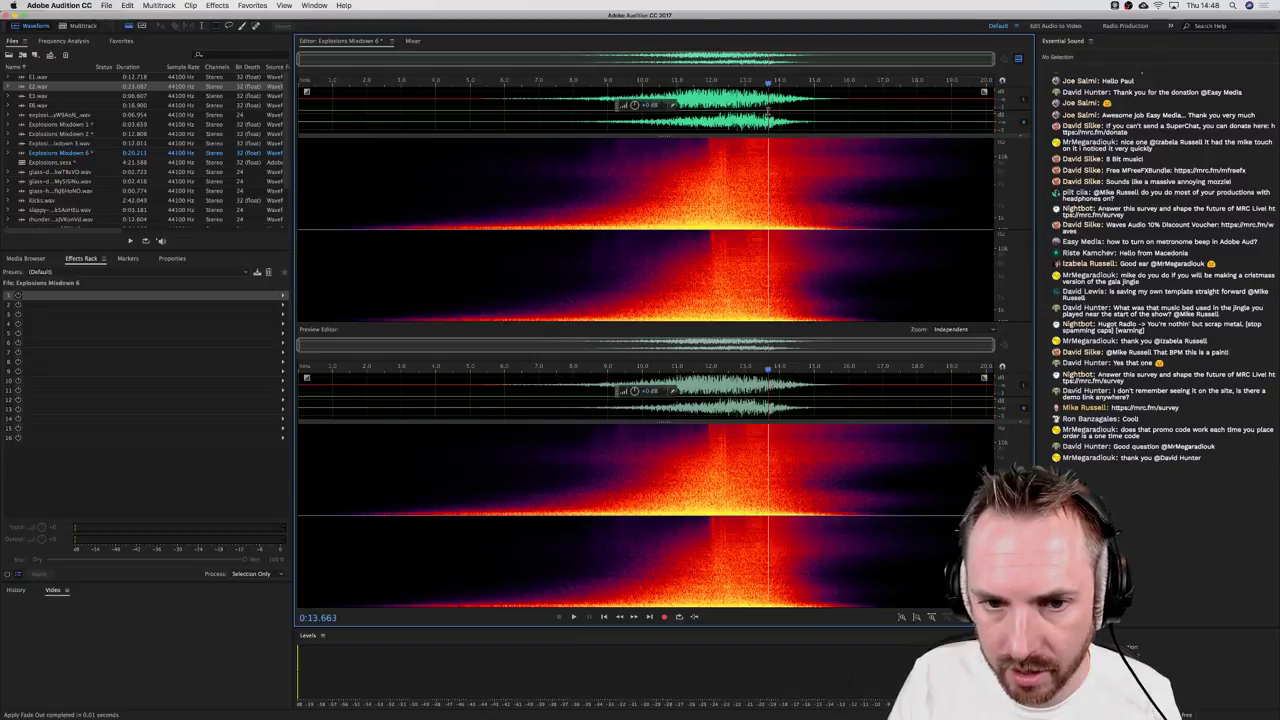
left_click(636, 111)
key("space")
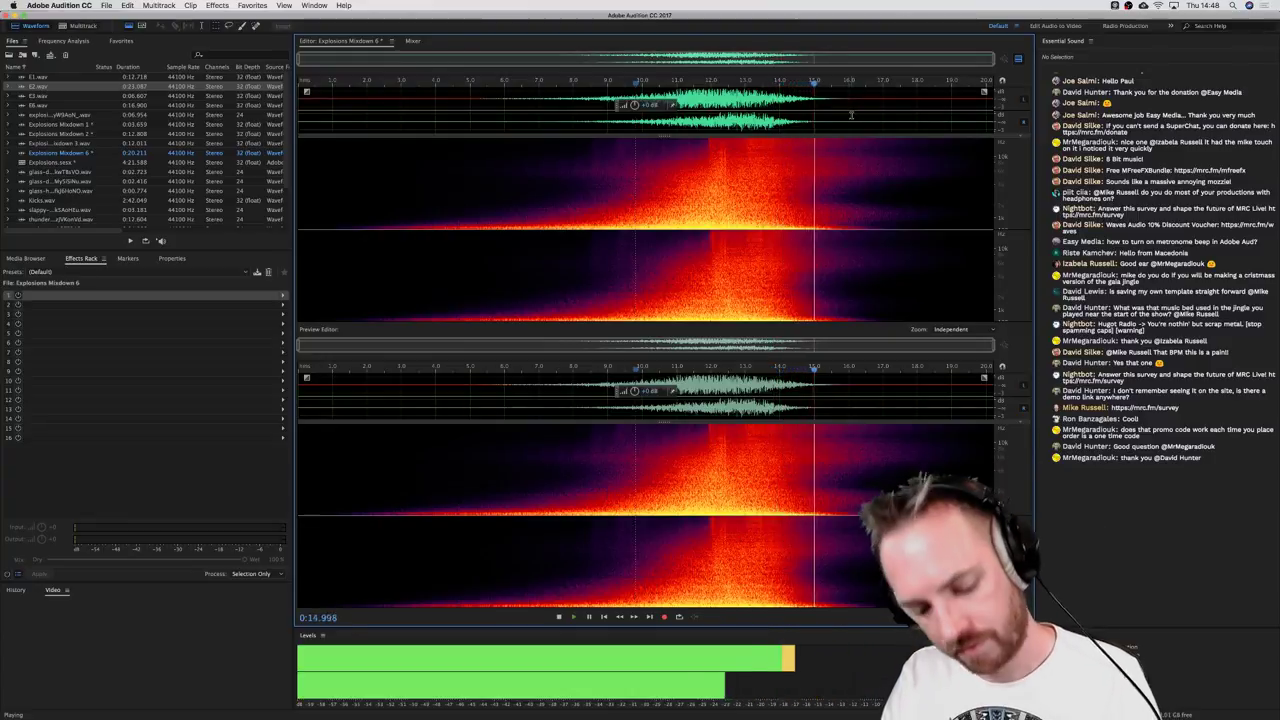
key("space")
Step: Save the mixdown as RISER1.wav in Wave PCM format in the Downloads folder
key("super+shift+s")
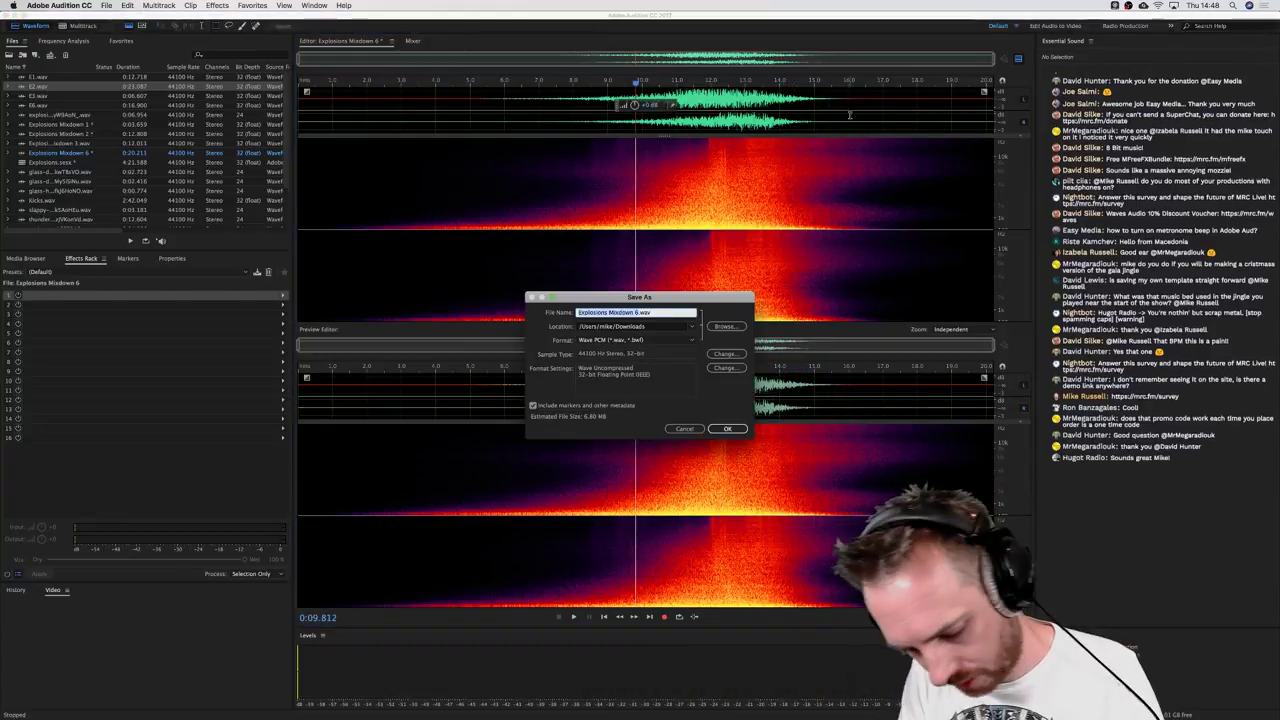
type("RISER1")
key("Return")
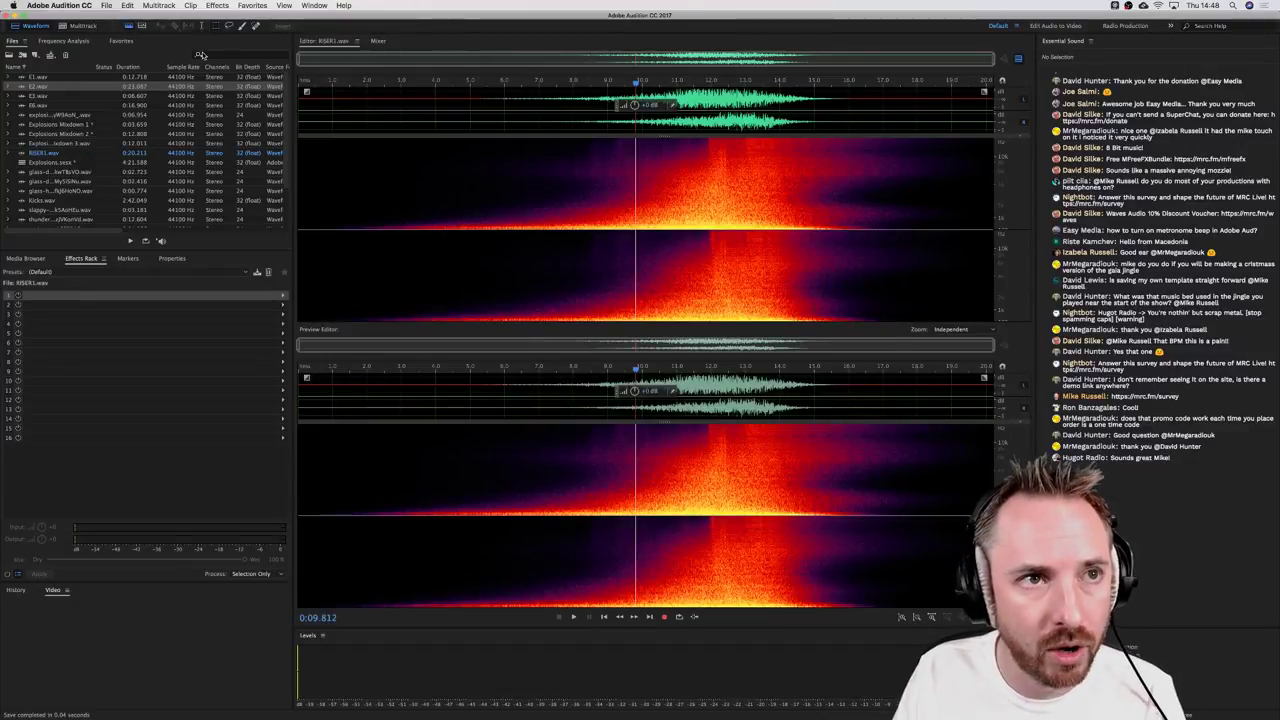
Step: Open E3.wav and E1.wav in the waveform editor for review and play the start of E1.wav
left_click(84, 25)
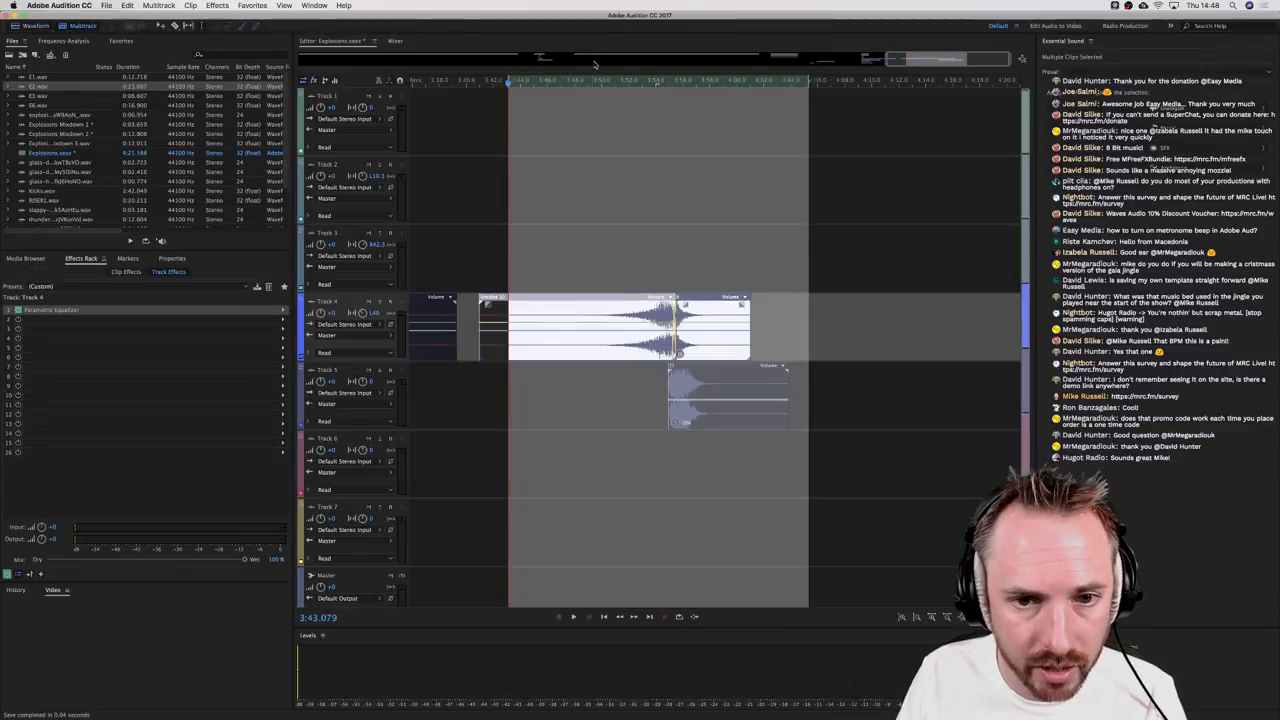
left_click(37, 96)
double_click(37, 96)
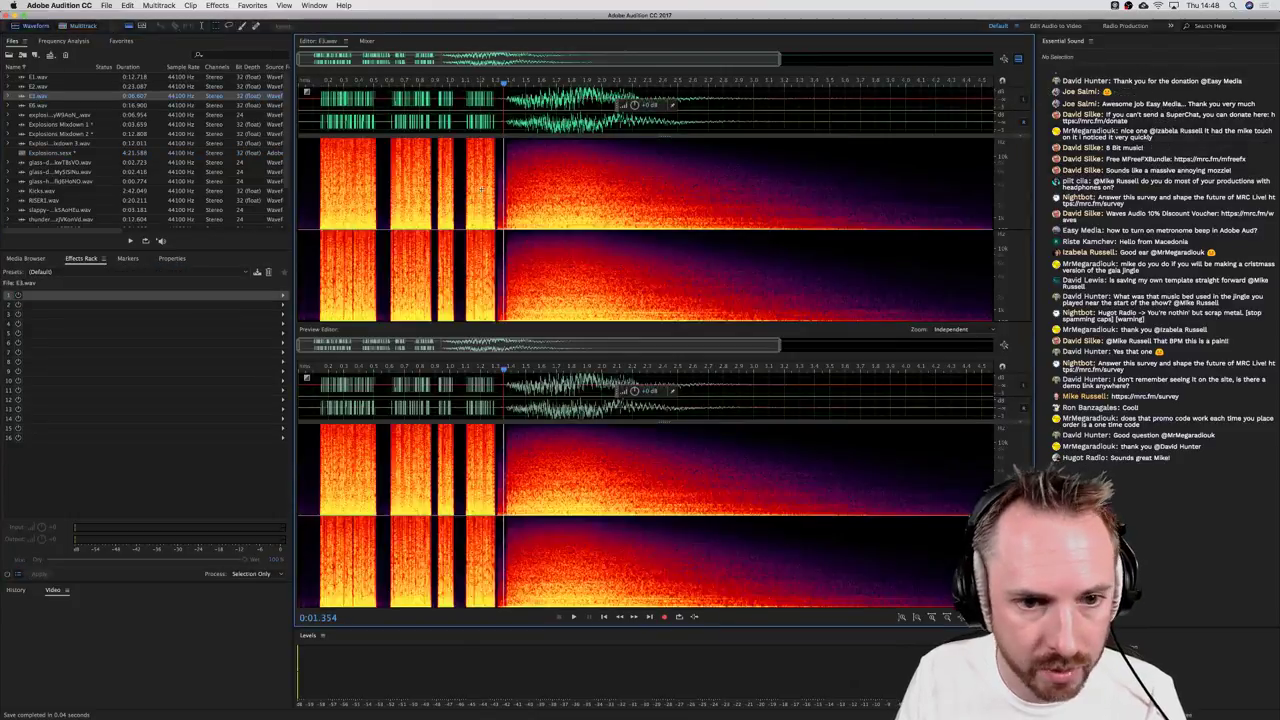
double_click(31, 78)
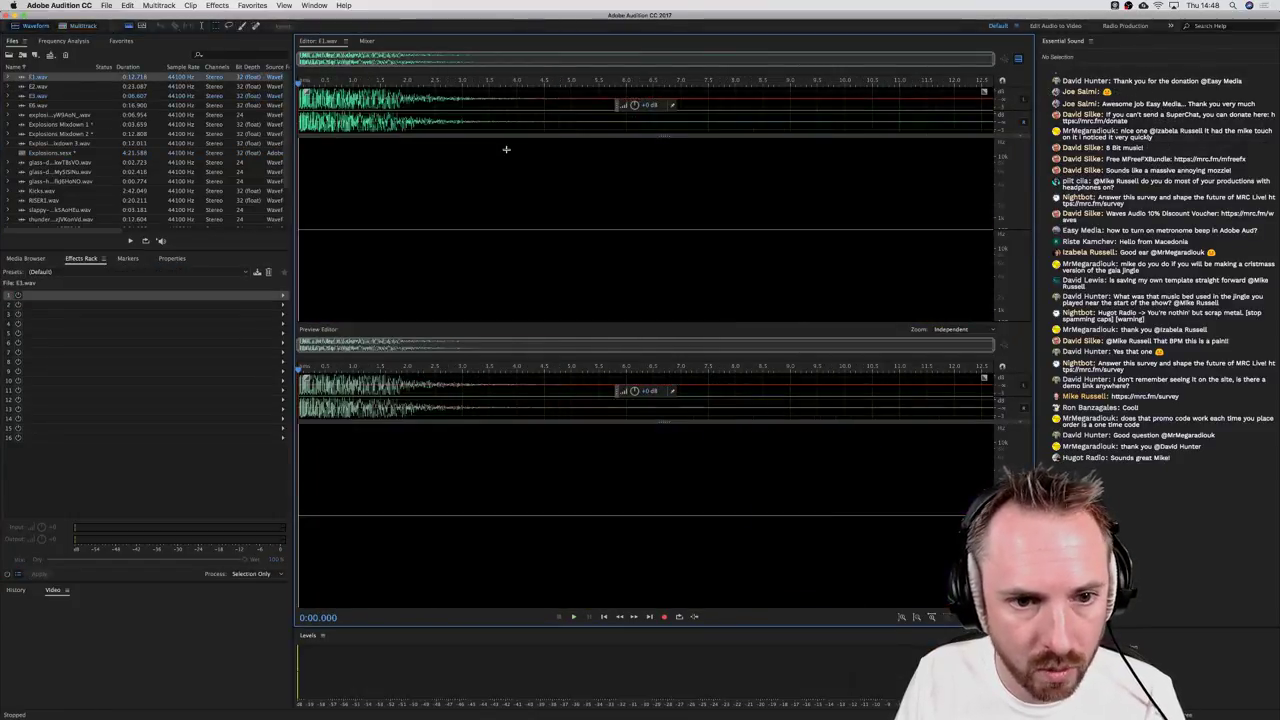
key("space")
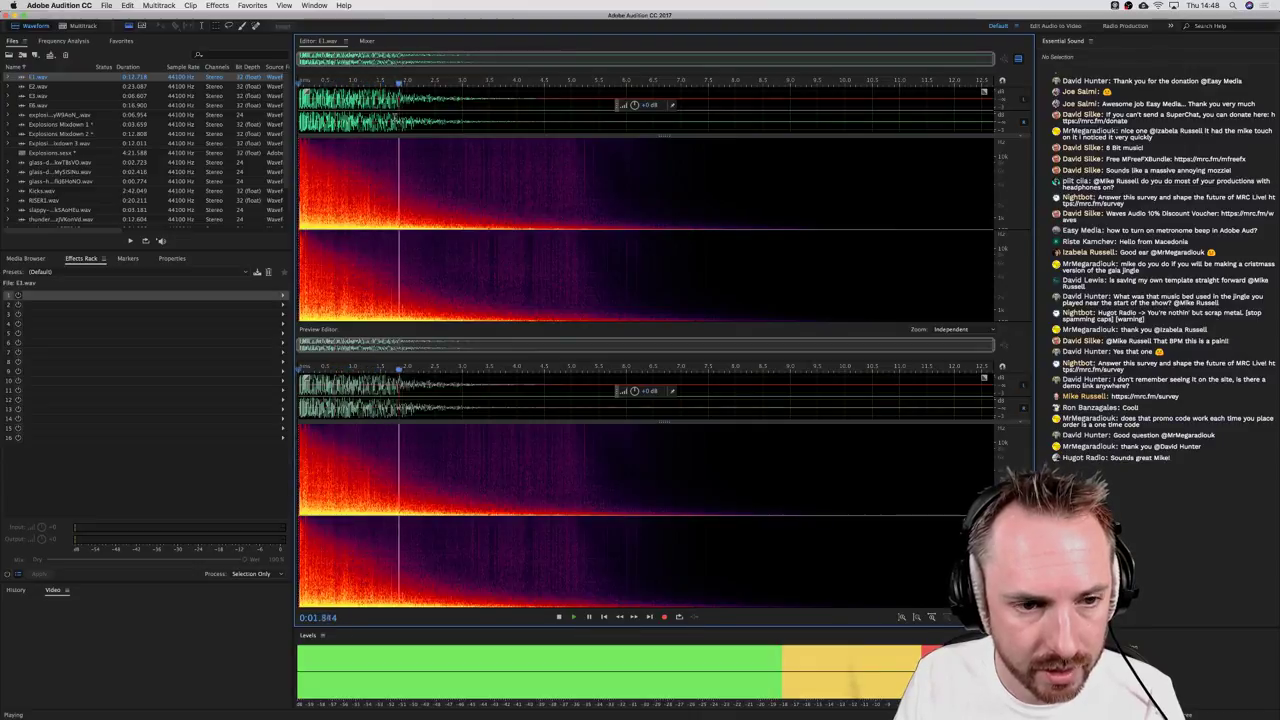
key("space")
Step: Return to the multitrack session and set the playhead at about 0:53 in the first Kicks clip on Track 1
left_click(83, 26)
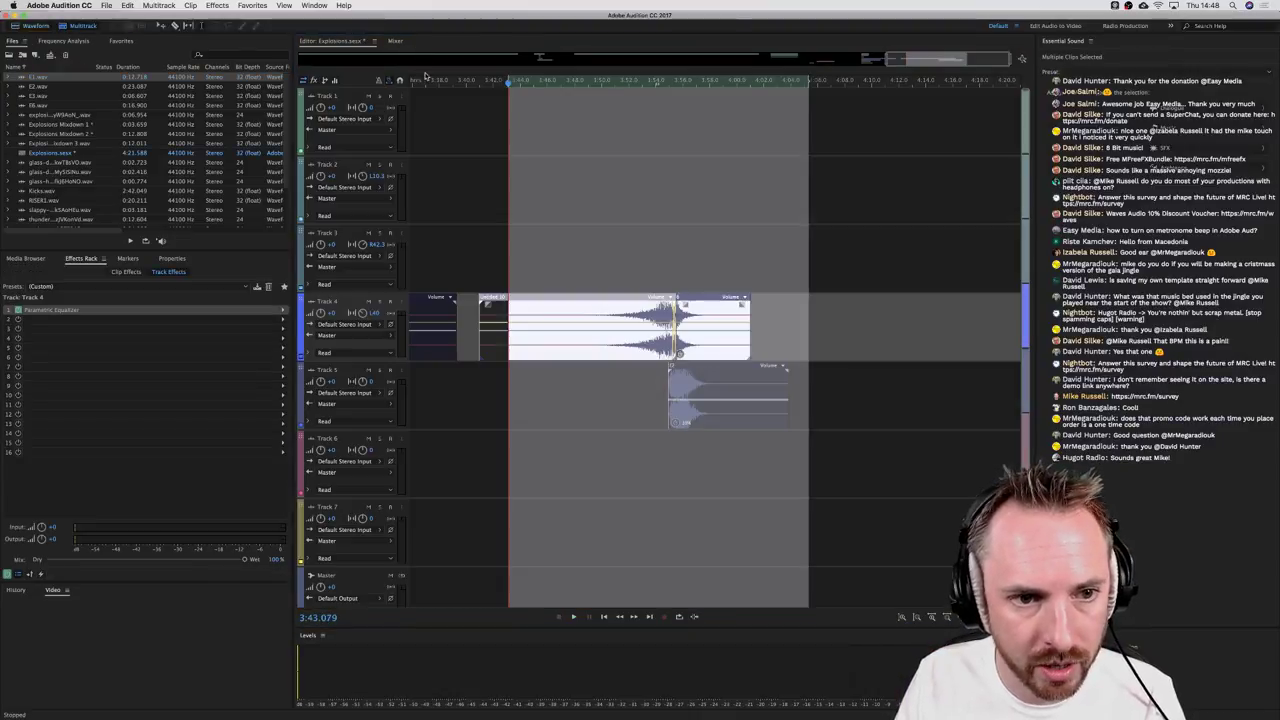
scroll(434, 76, "down", 6)
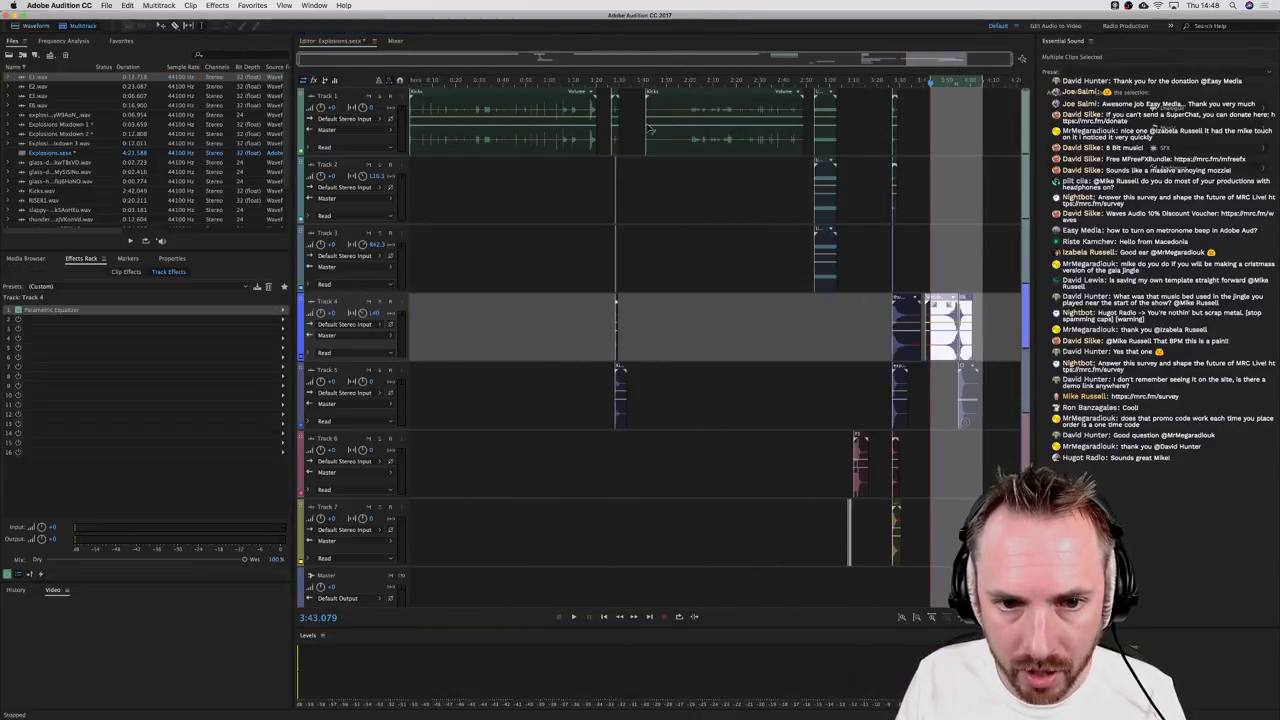
left_click(533, 137)
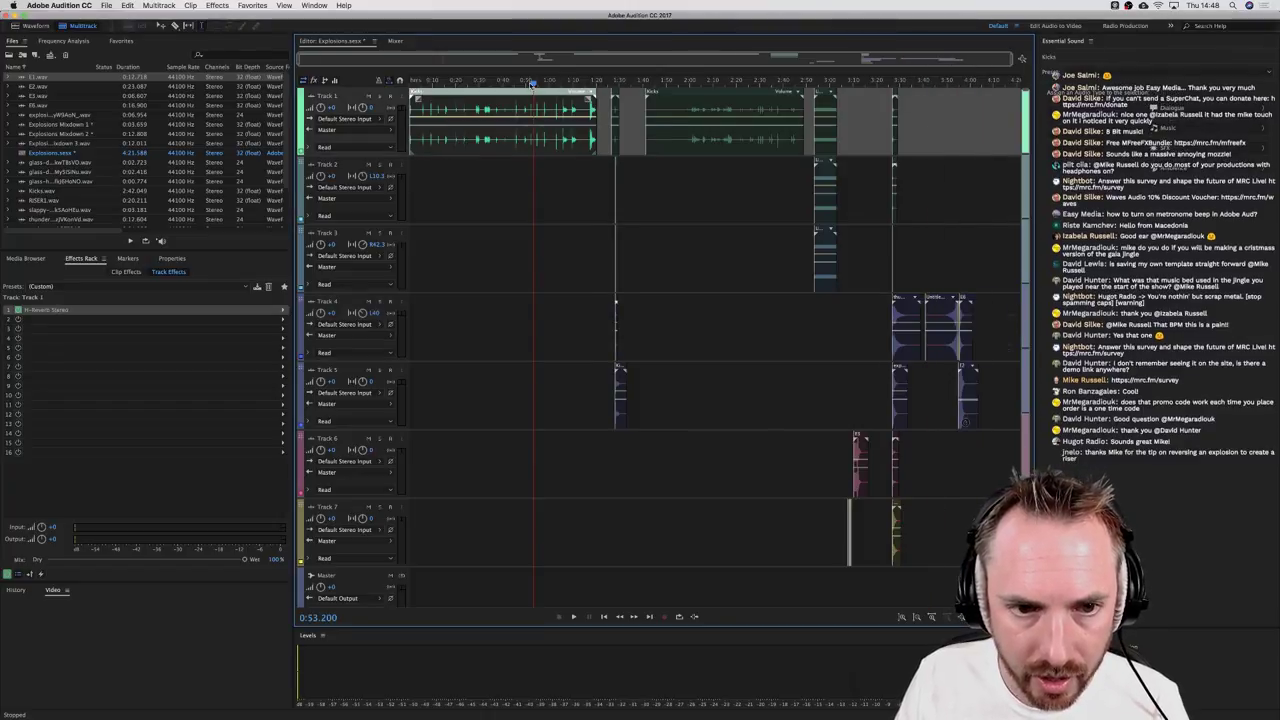
Step: Delete the quiet sections between the kick hits from about 0:54 to 1:02 in the Track 1 Kicks clip to isolate them
scroll(531, 86, "up", 5)
left_click_drag(591, 136, 736, 138)
key("Delete")
key("Delete")
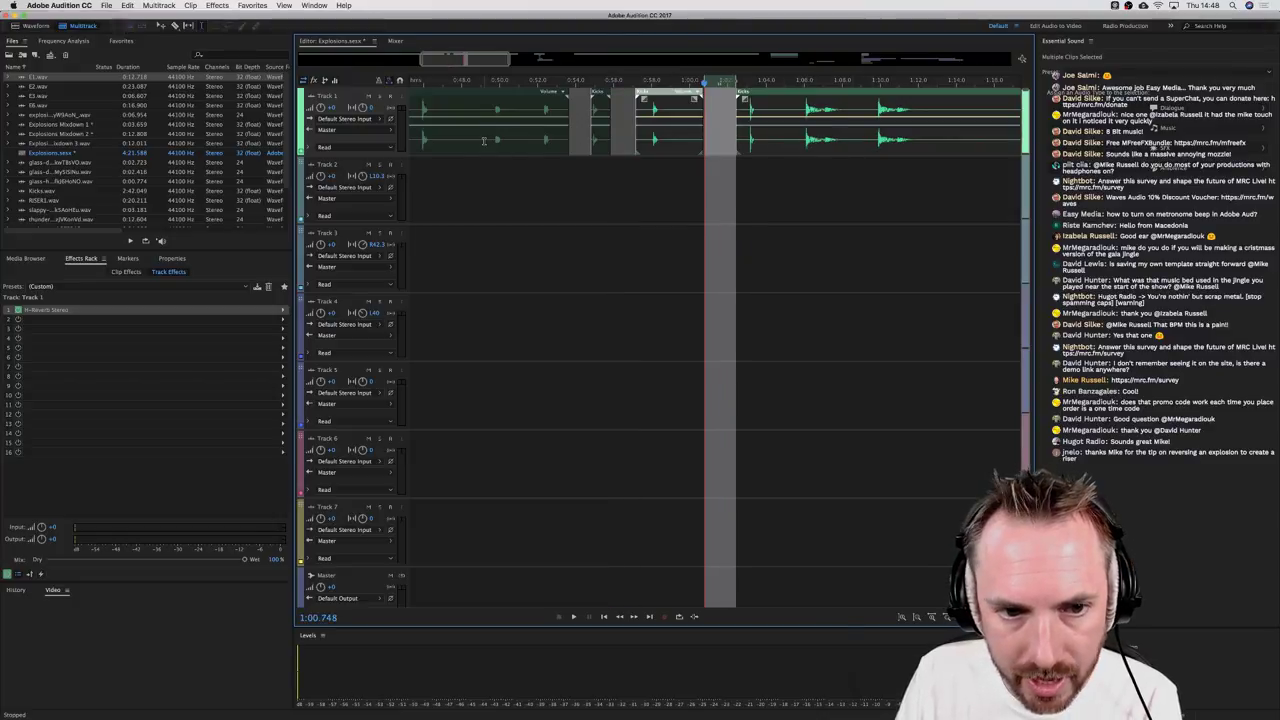
Step: Isolate the kick hit at about 0:50 on Track 1 and move the next hit beneath it on Track 2
left_click_drag(488, 141, 507, 189)
key("Delete")
key("Delete")
left_click(547, 177)
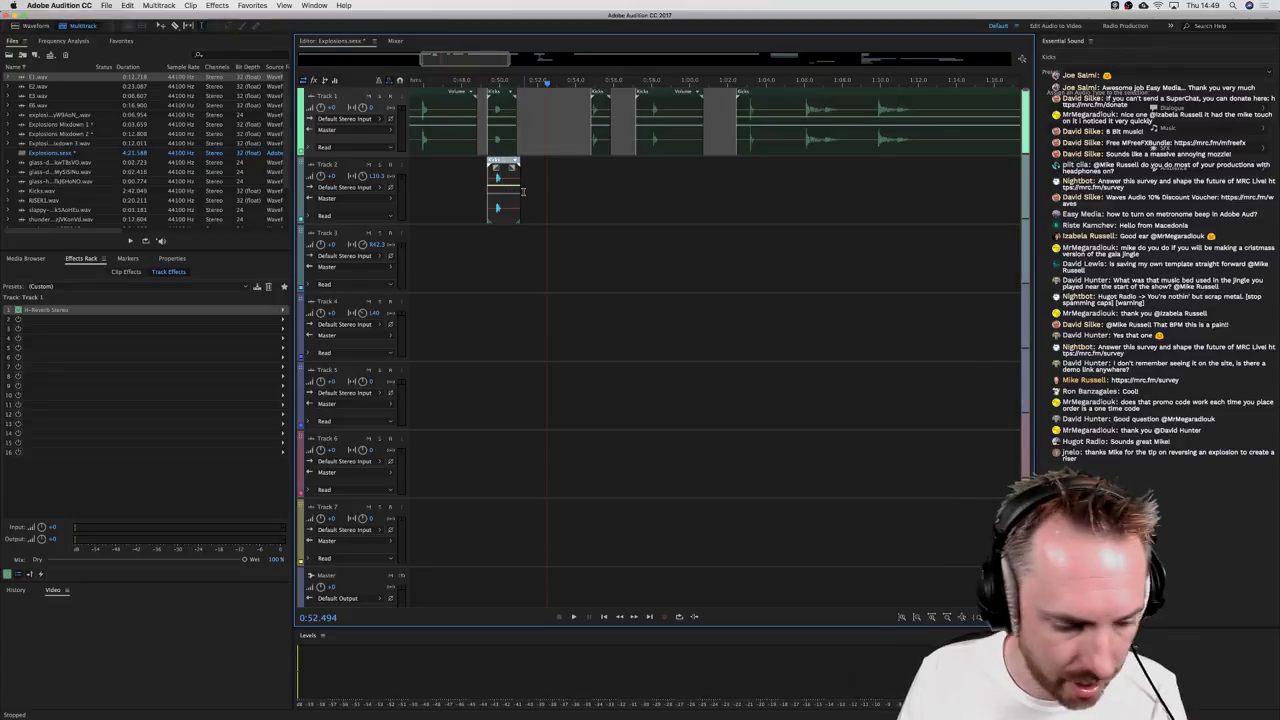
key("super+Tab")
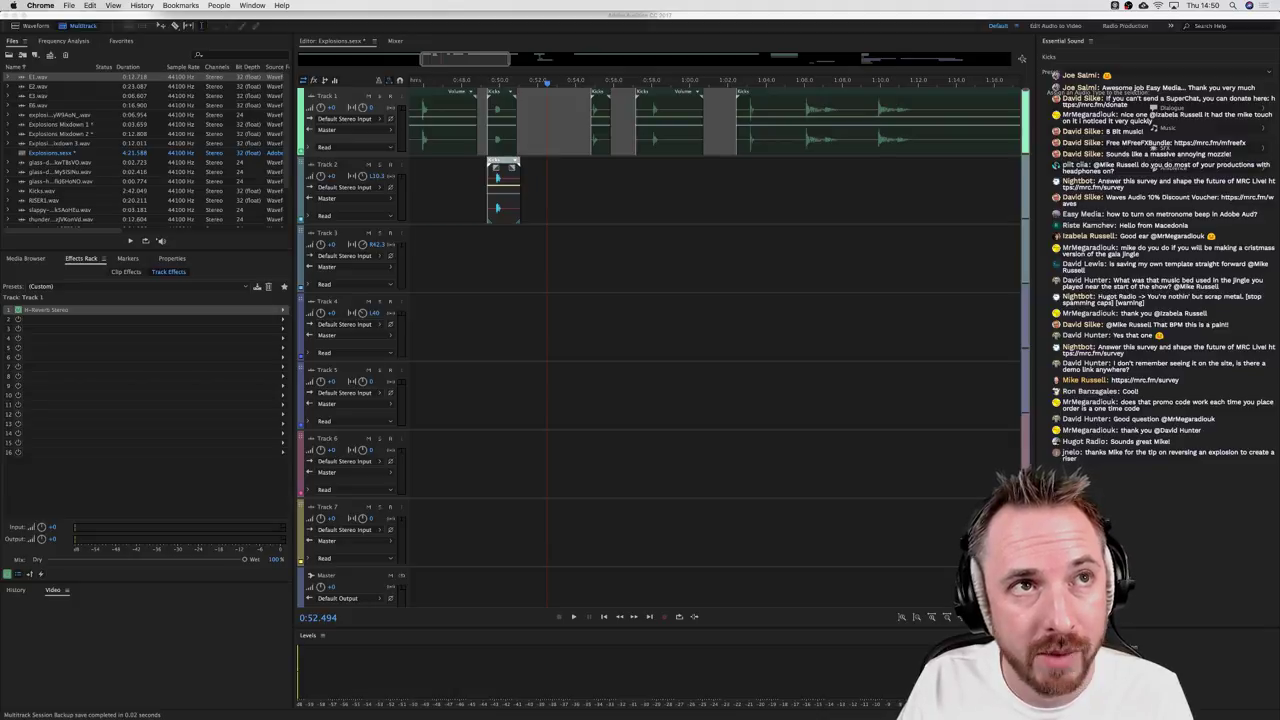
left_click(629, 182)
Step: Move the next three kick hits from Track 1 onto Tracks 3, 4 and 5, stacked at about 0:50
left_click_drag(606, 142, 509, 258)
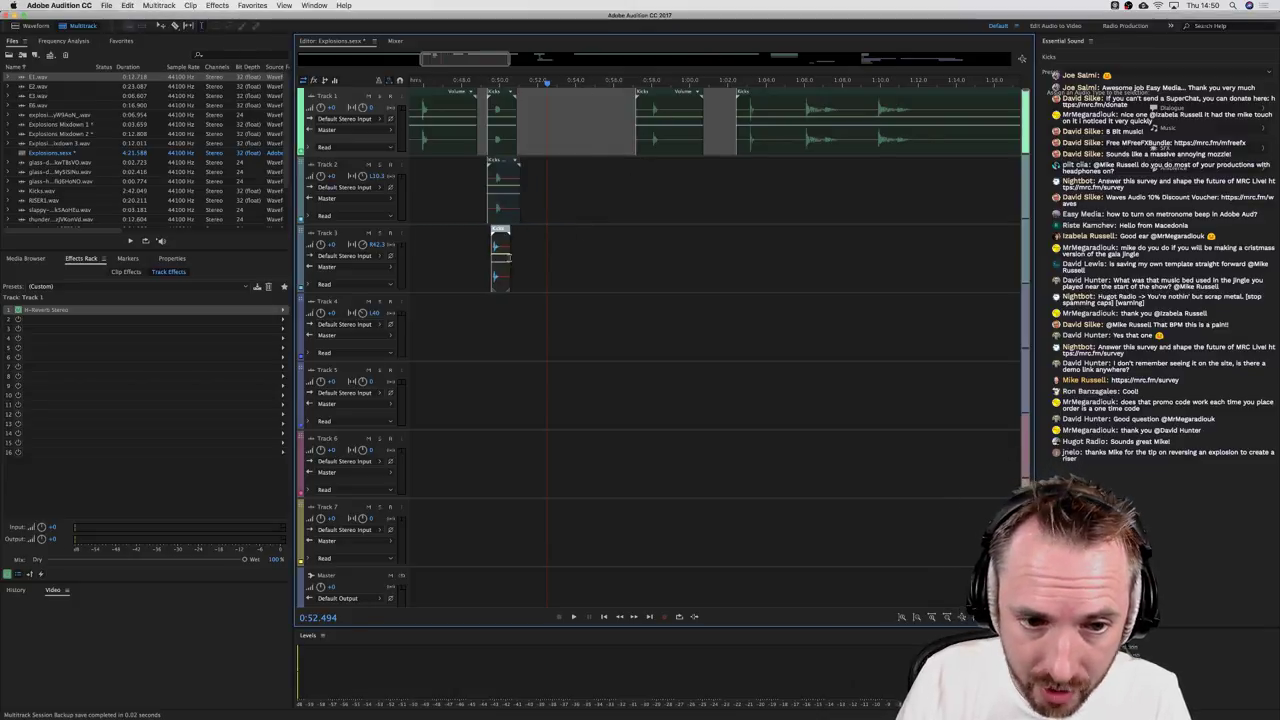
left_click_drag(671, 137, 513, 341)
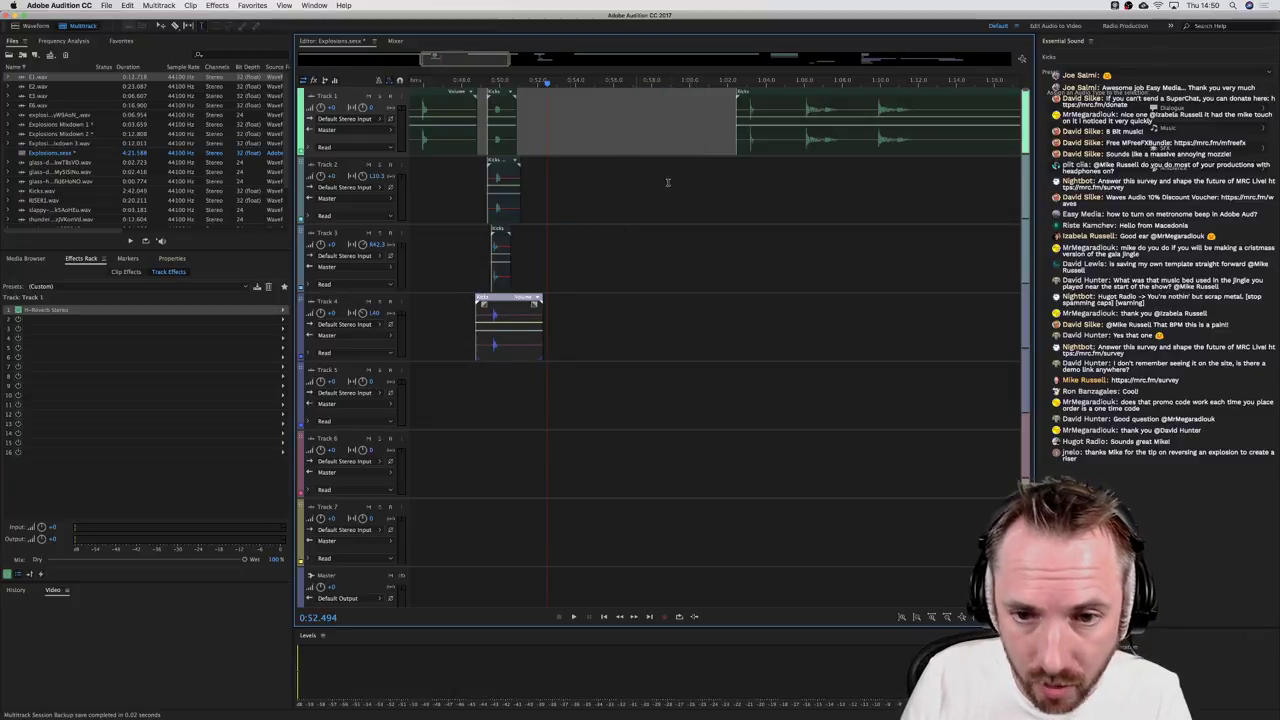
left_click_drag(766, 141, 494, 422)
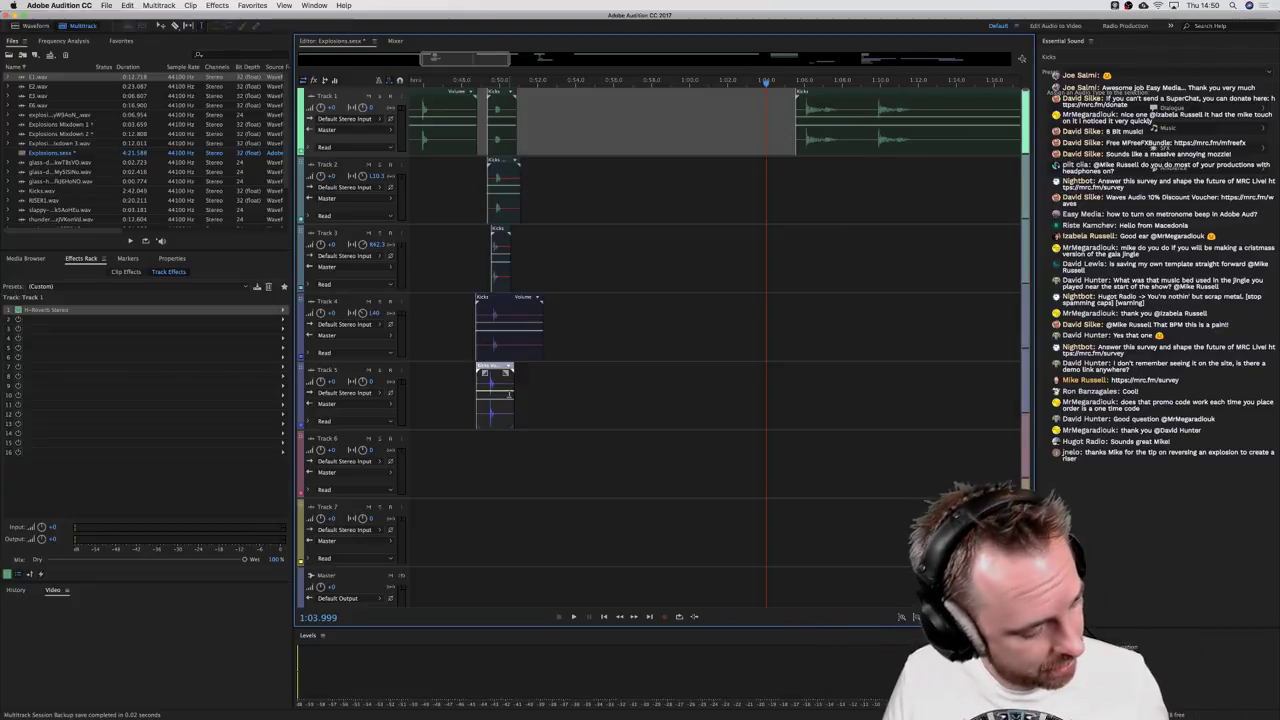
Step: Align the kick transients on Tracks 2 to 5 with the Track 1 kick at about 0:49.8, fine-tuning the Track 3 clip
left_click(489, 130)
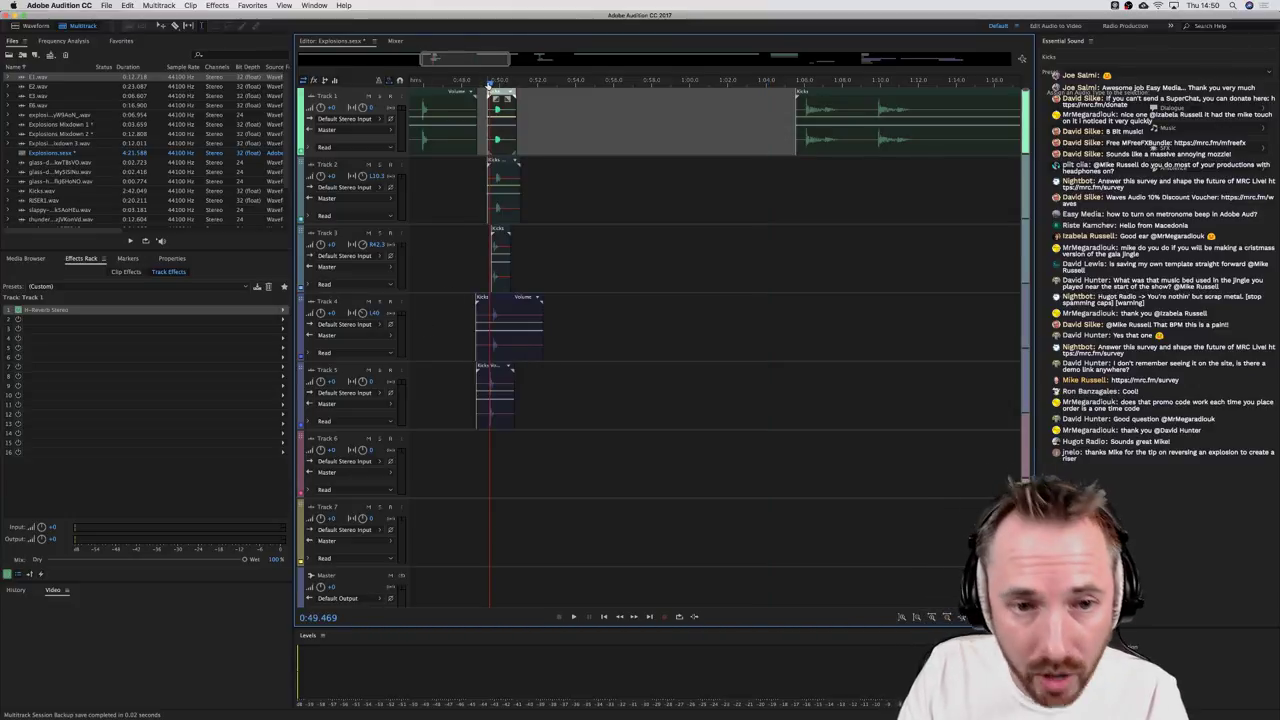
scroll(489, 84, "up", 5)
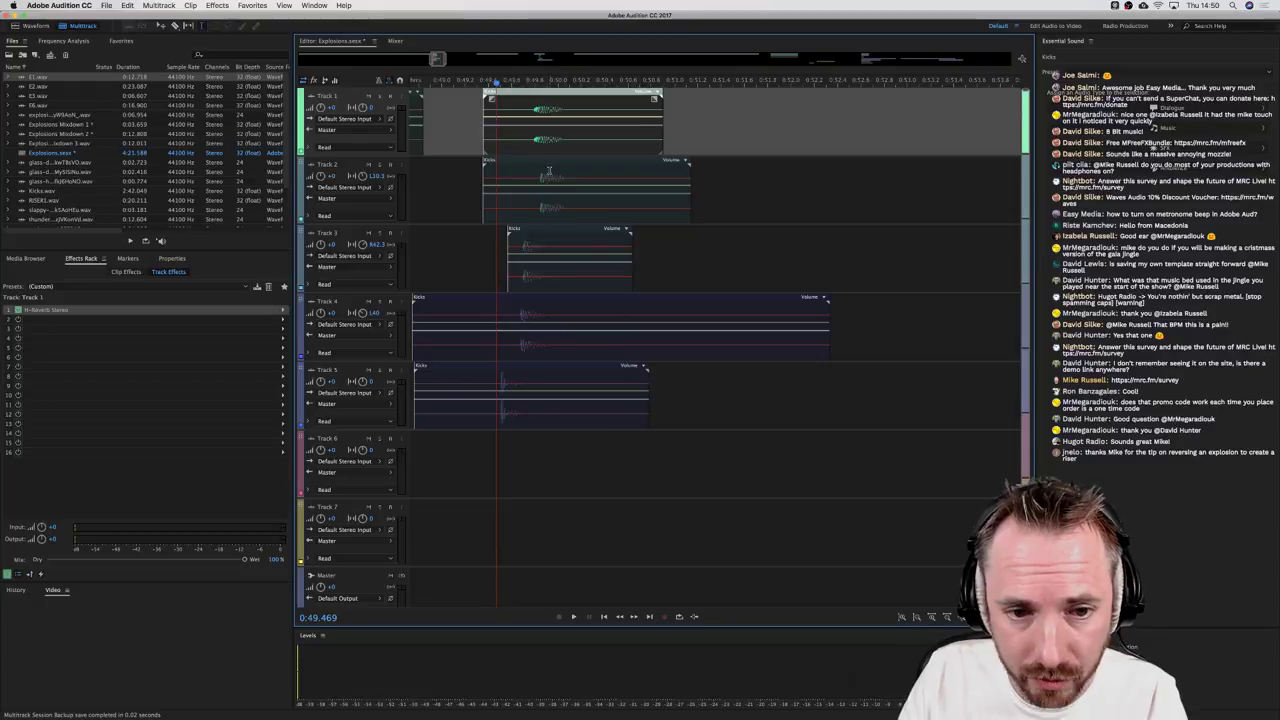
left_click_drag(548, 171, 543, 180)
left_click_drag(538, 248, 555, 251)
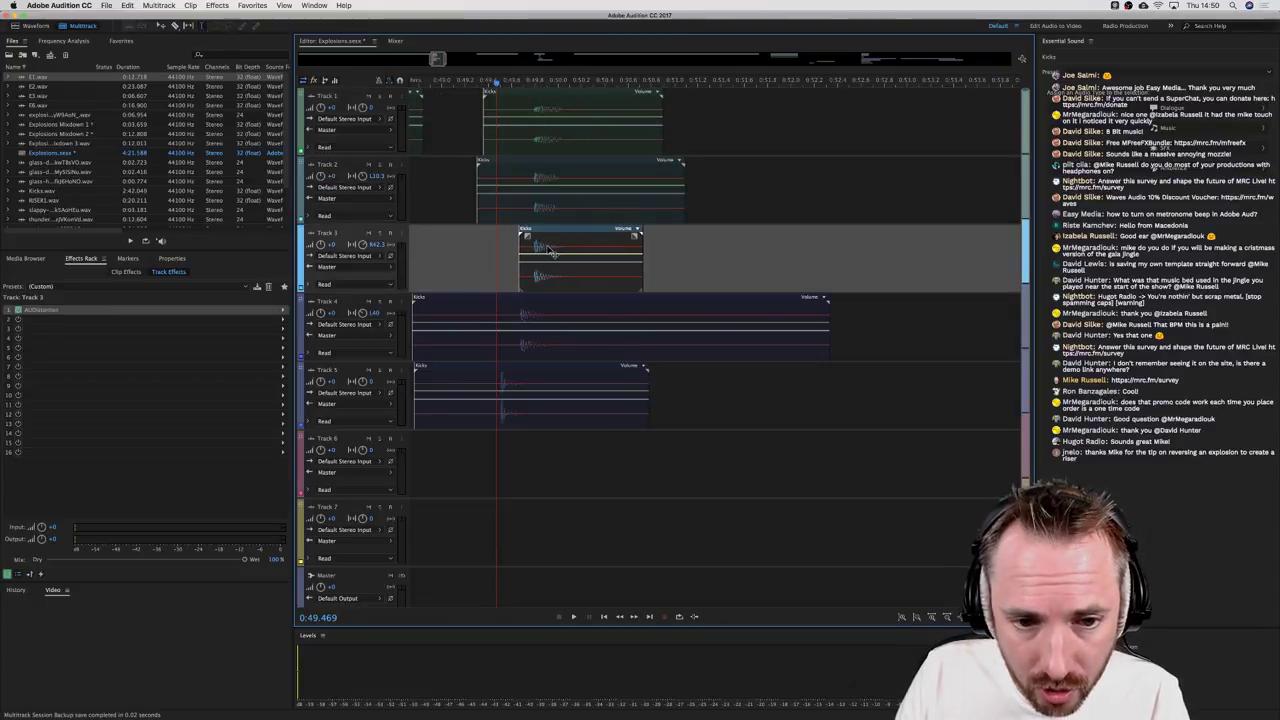
left_click_drag(518, 326, 533, 317)
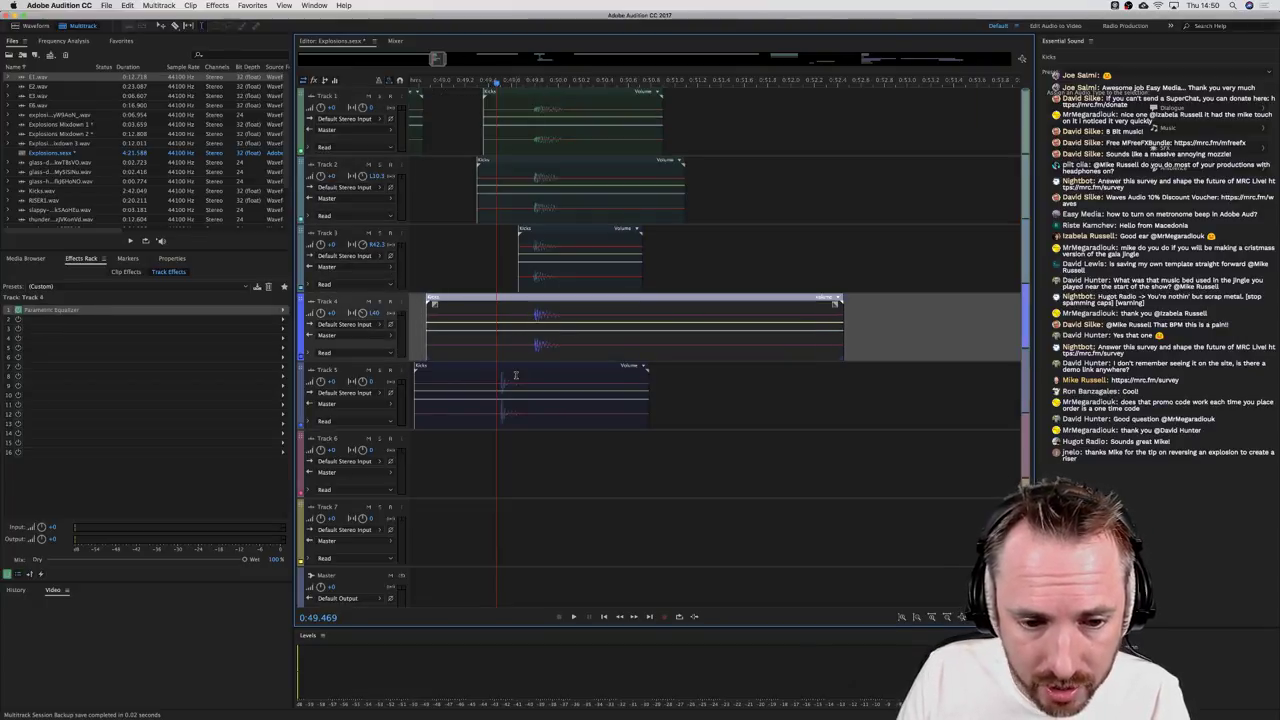
left_click_drag(516, 375, 549, 384)
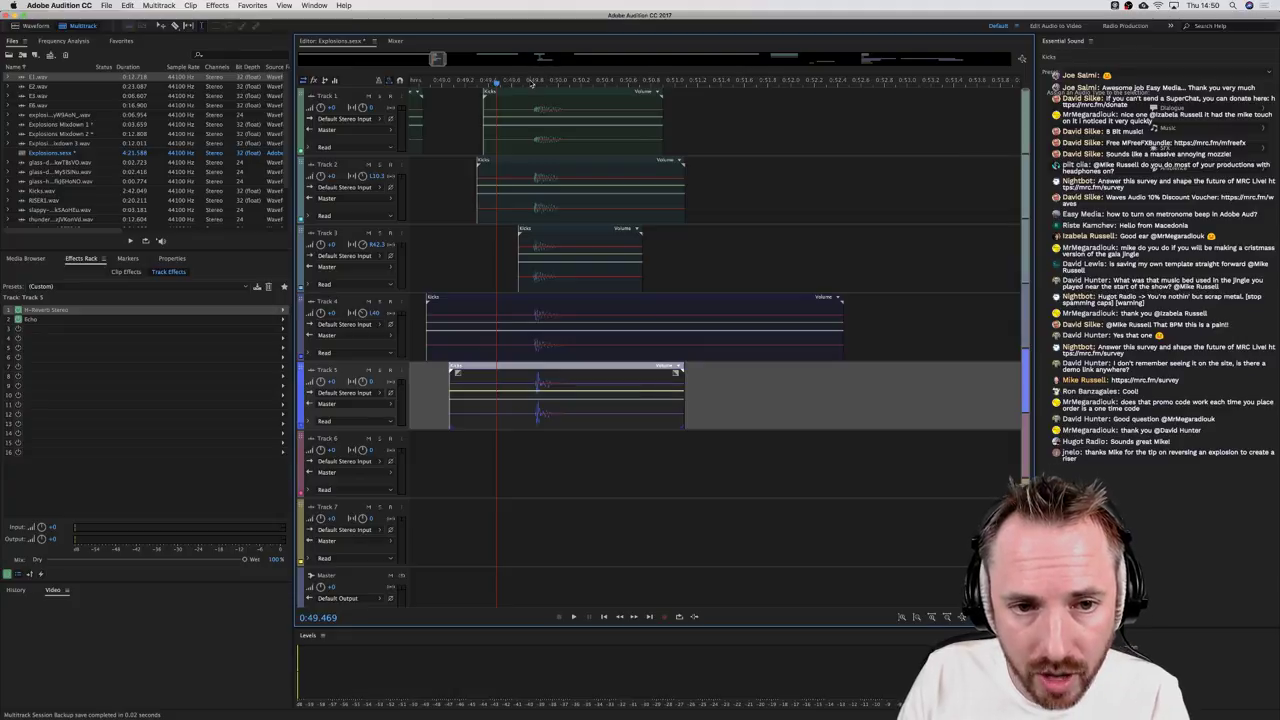
scroll(533, 85, "up", 5)
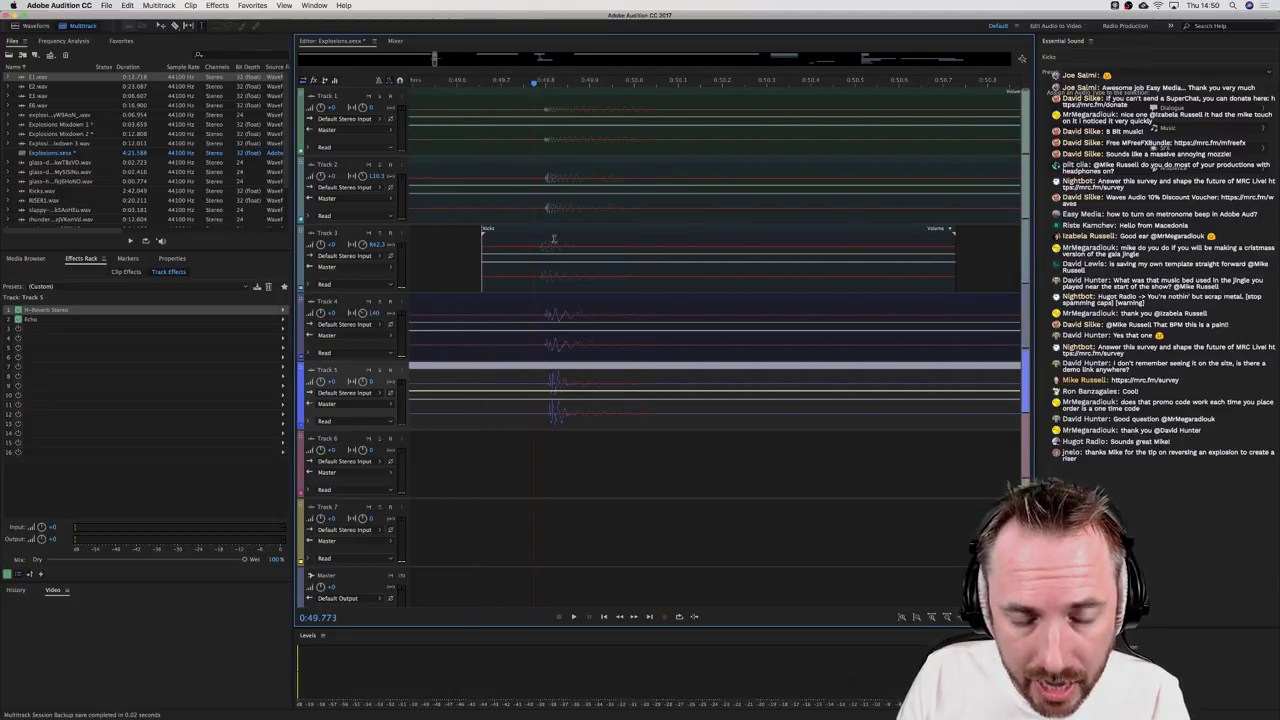
left_click_drag(553, 238, 557, 240)
scroll(539, 90, "up", 5)
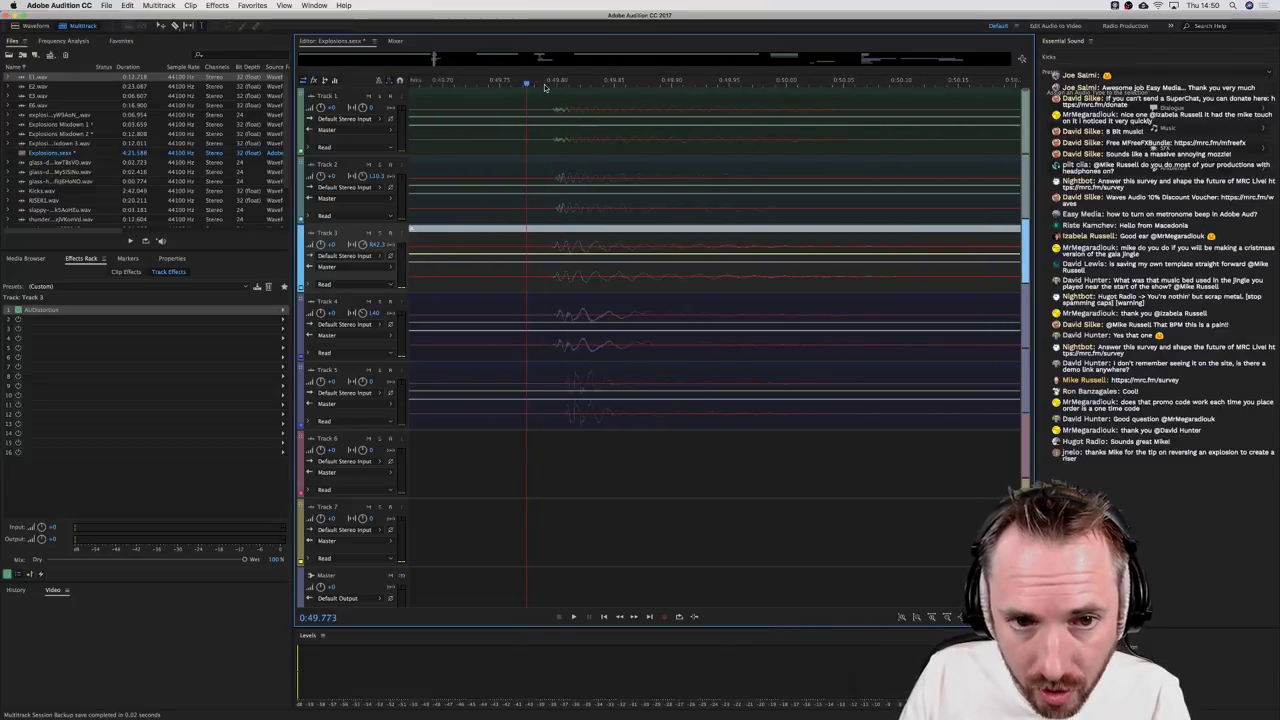
Step: Play the five stacked kicks from 0:49.773 to check how they sound together
scroll(545, 88, "down", 3)
key("space")
key("space")
scroll(546, 88, "down", 6)
key("space")
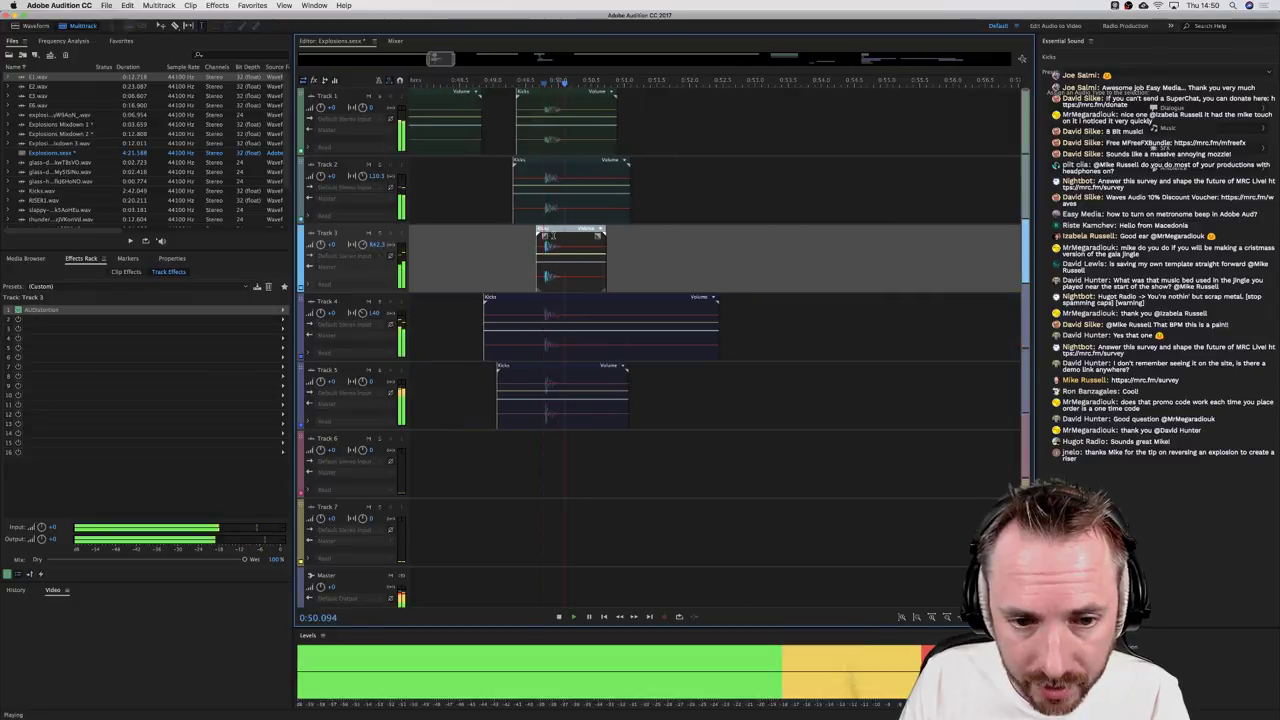
key("space")
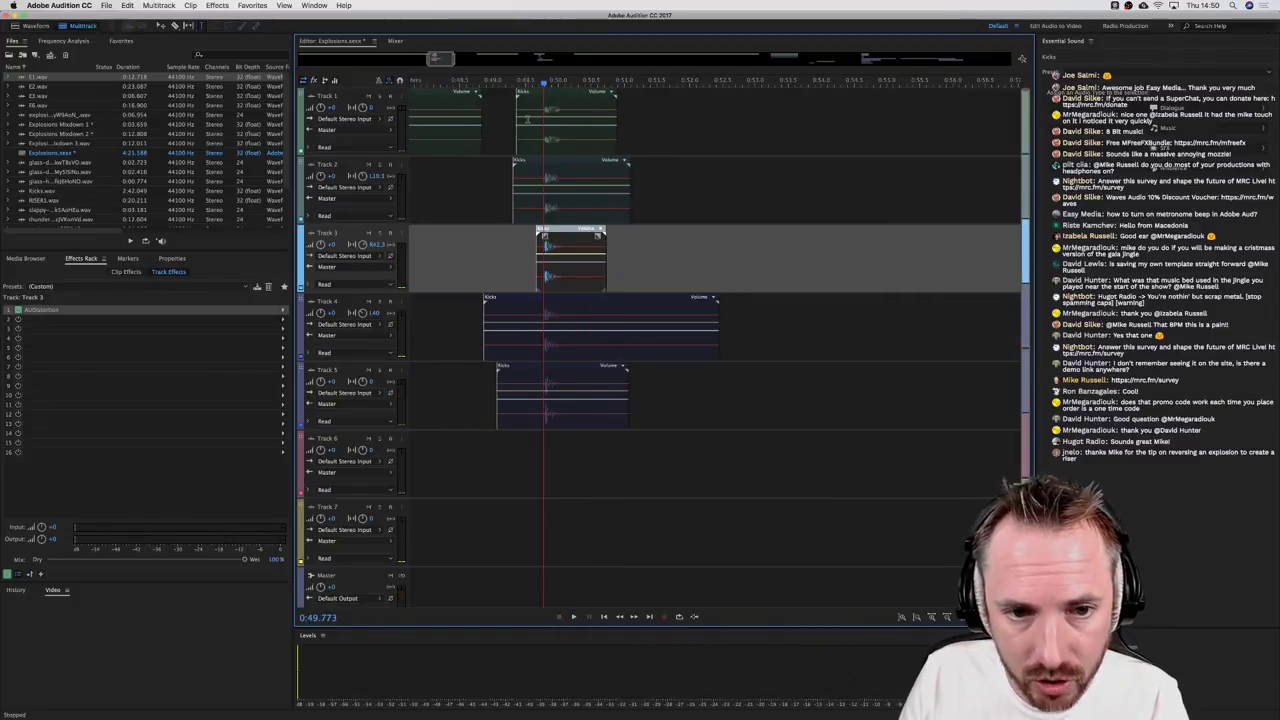
Step: Select about 7 seconds from 0:49.577 across the stacked kicks and mix down the time selection to a new file
left_click(527, 118)
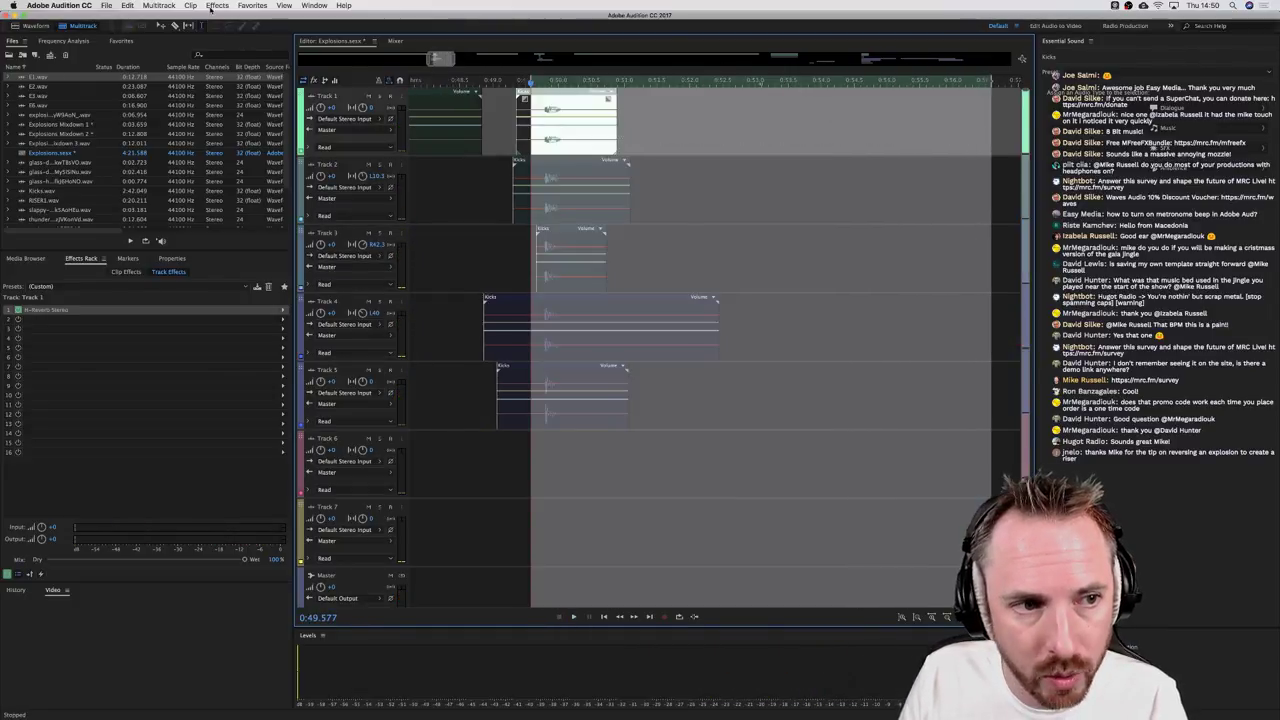
left_click(211, 8)
mouse_move(168, 9)
mouse_move(203, 49)
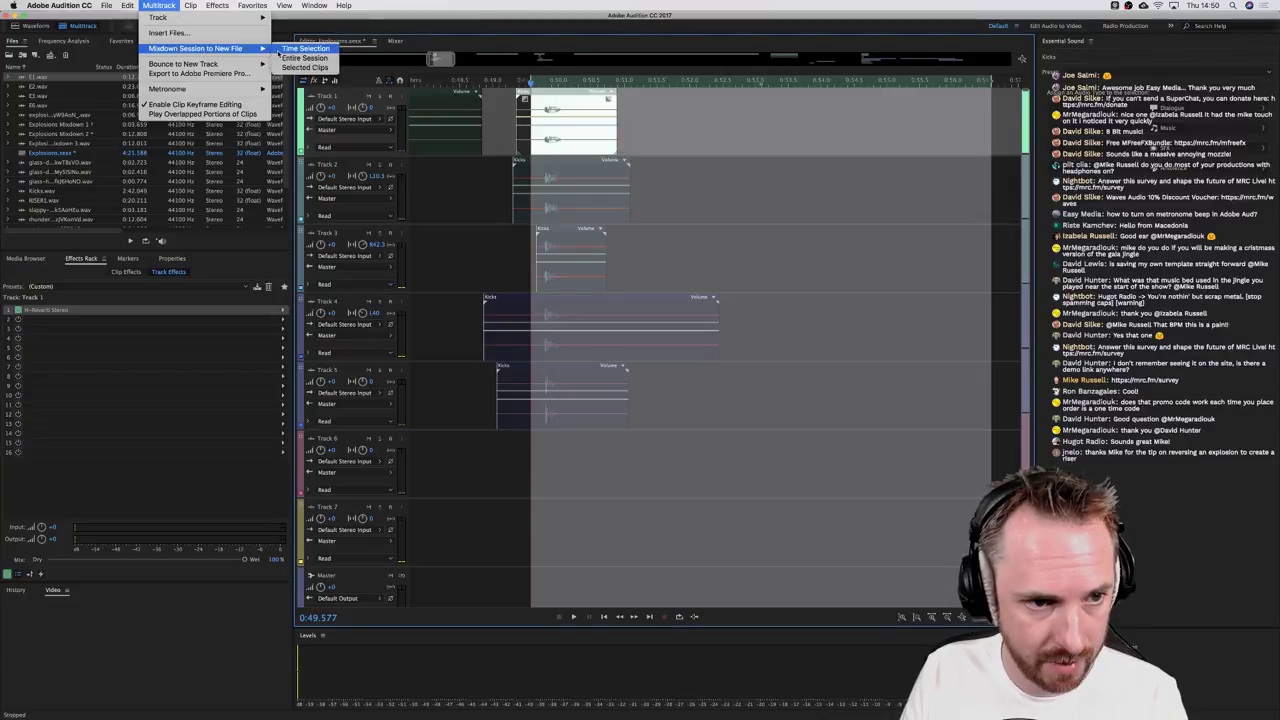
left_click(300, 50)
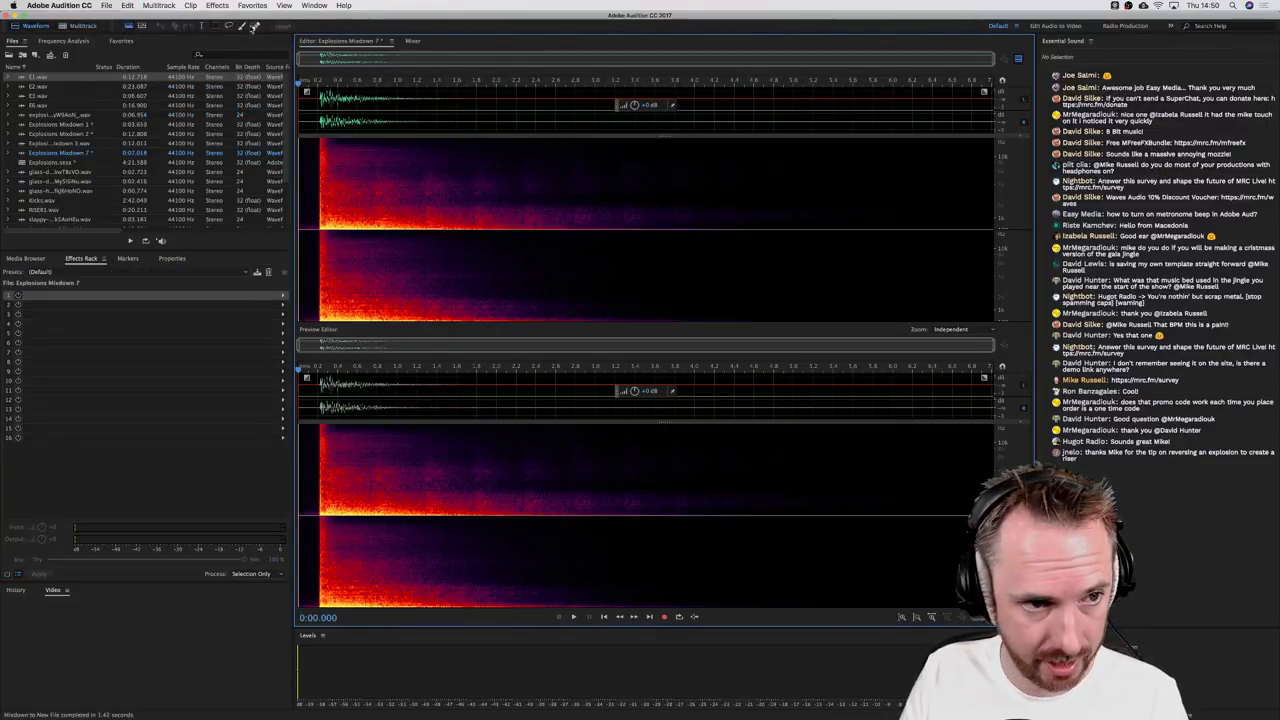
Step: Try the Distortion effect on the kick mixdown with the Infinite Distortion and Tape Drive presets, and close it without applying
left_click(213, 8)
mouse_move(290, 187)
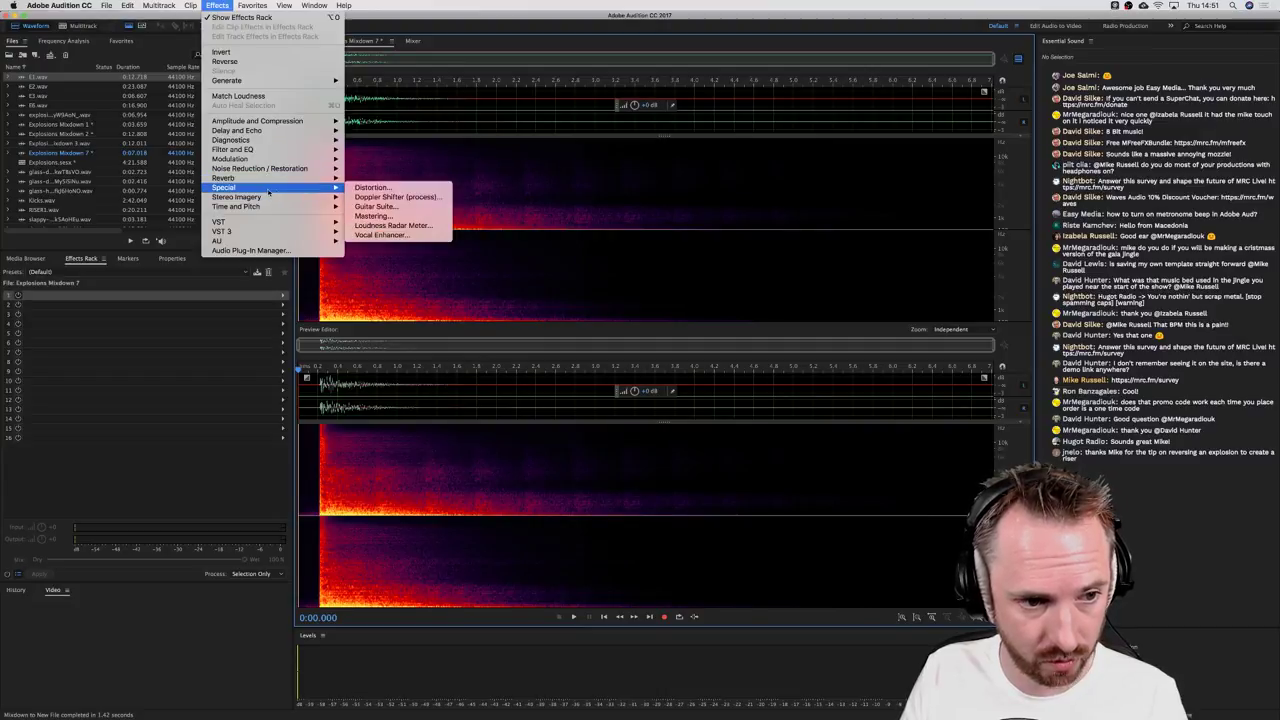
left_click(372, 187)
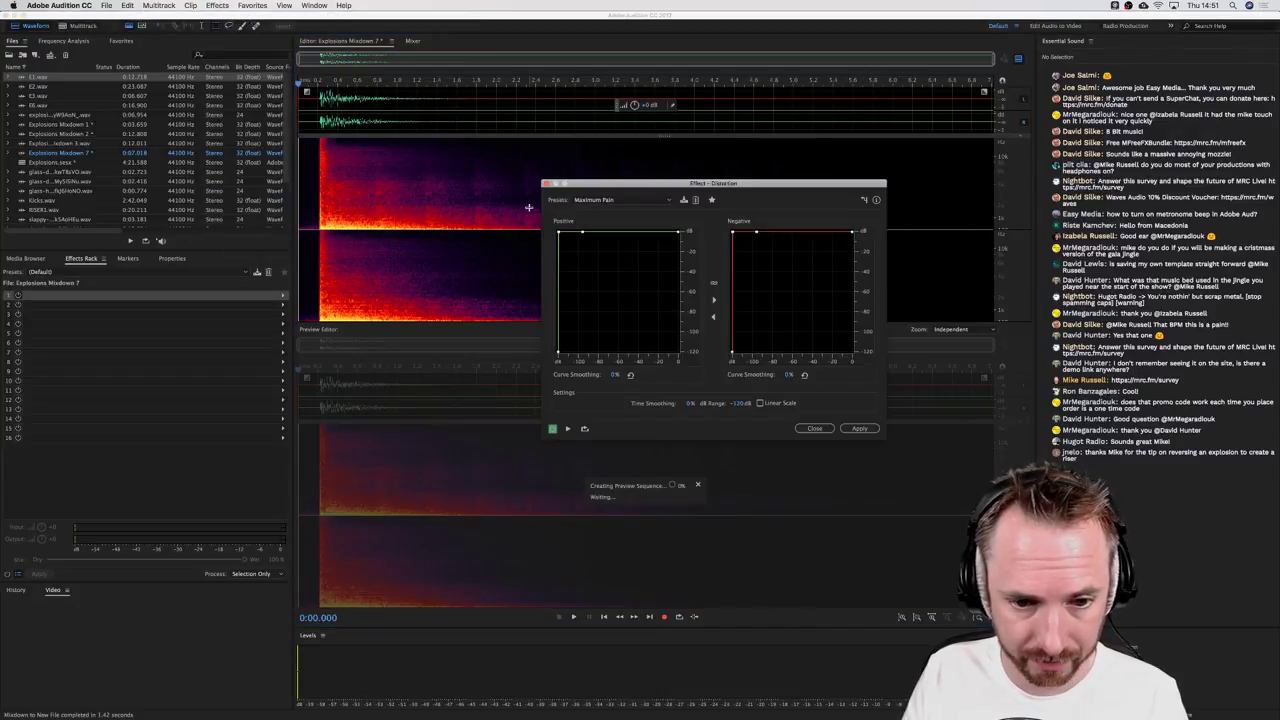
key("space")
left_click(592, 200)
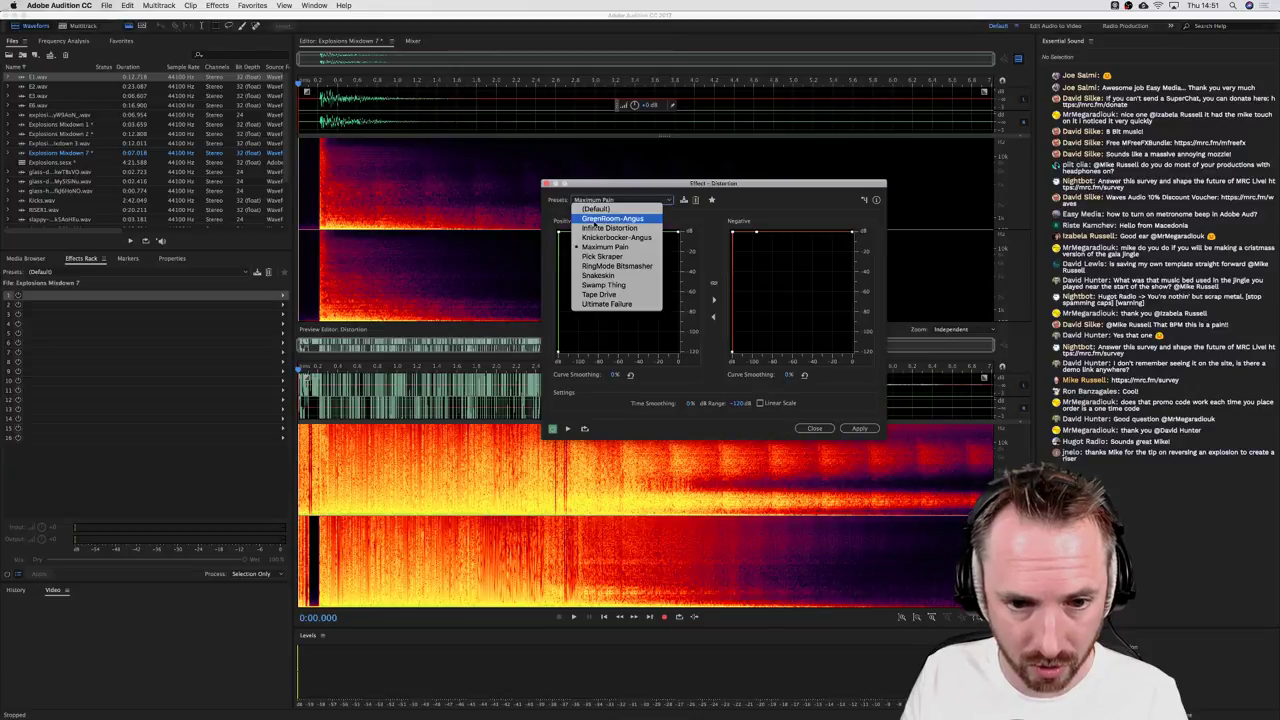
left_click(595, 229)
key("space")
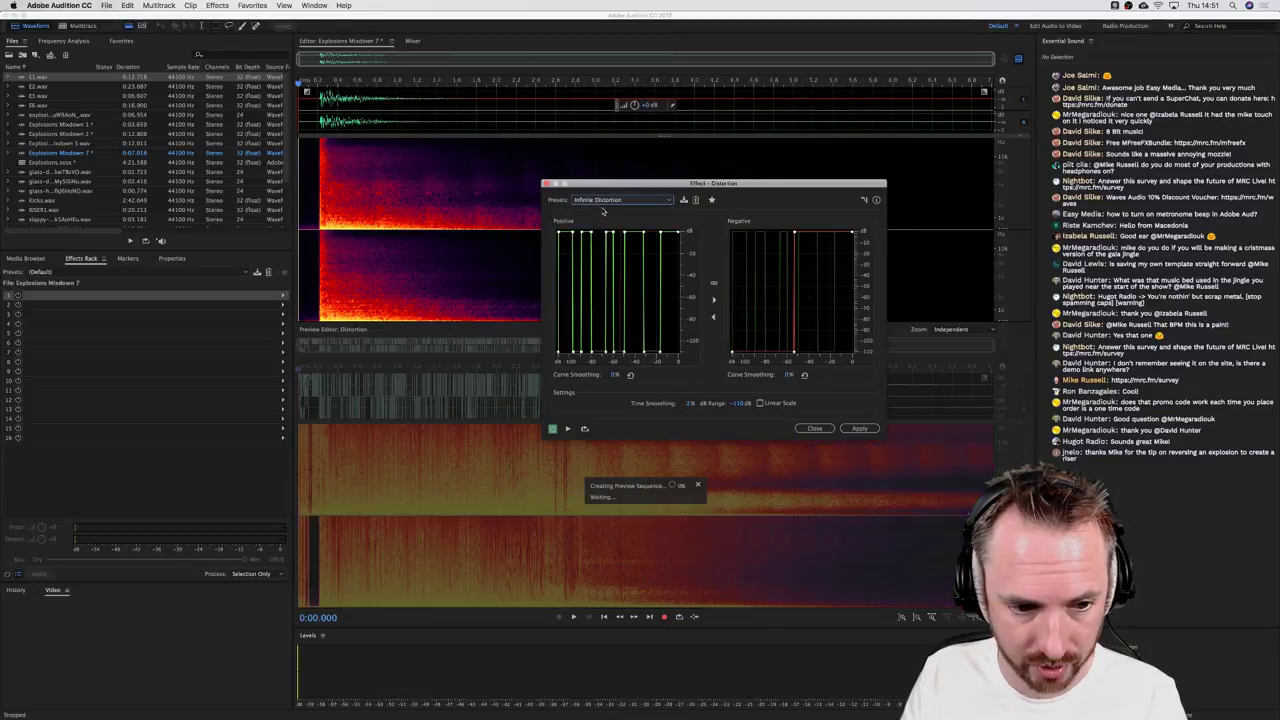
left_click(615, 200)
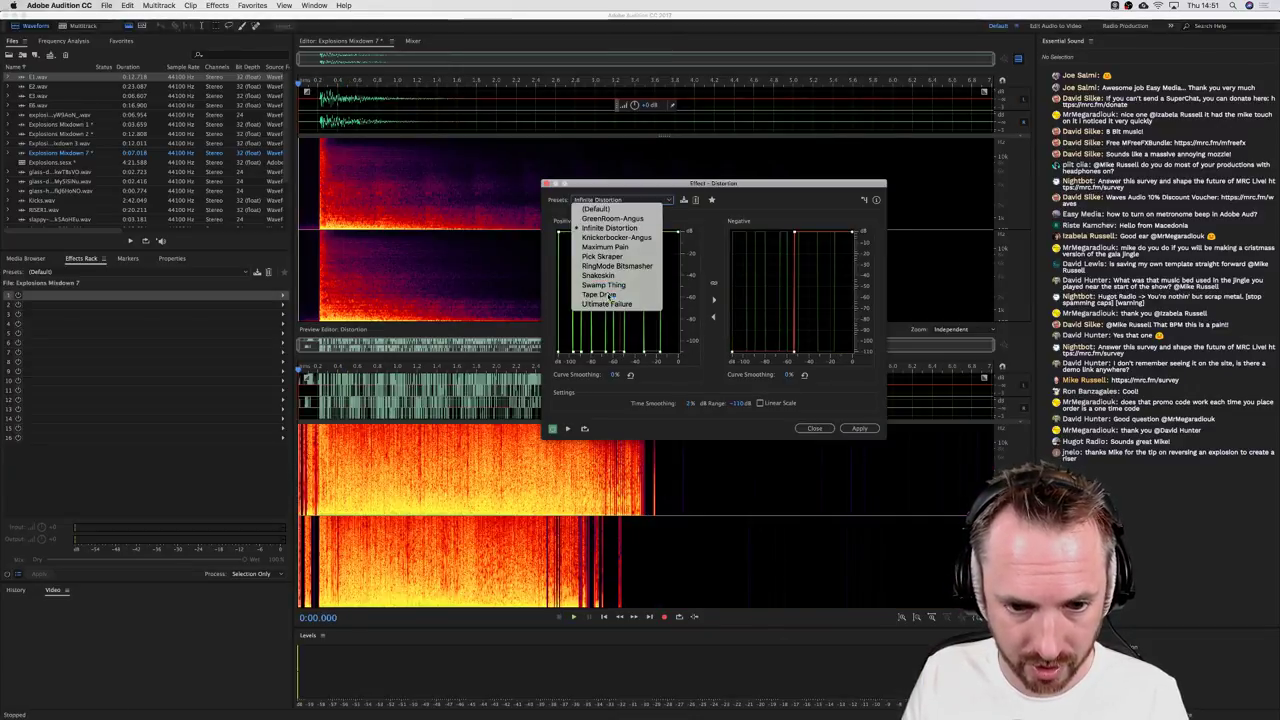
left_click(603, 294)
key("space")
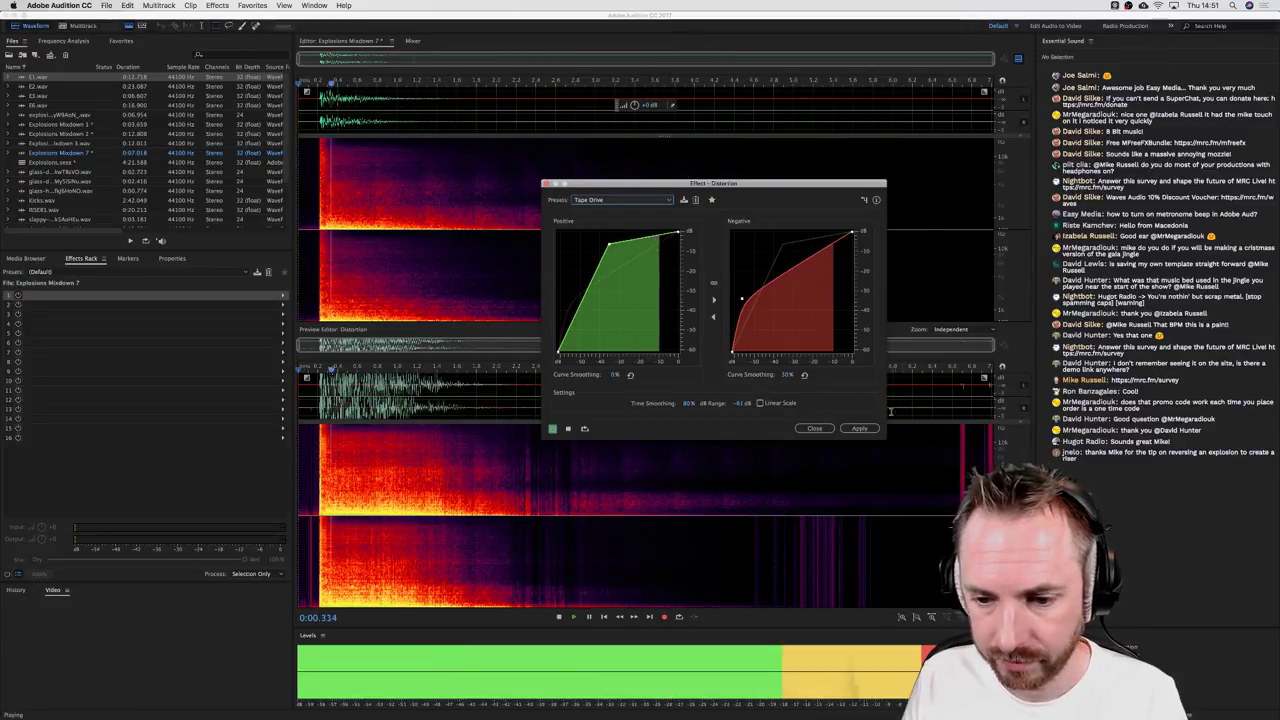
left_click(820, 428)
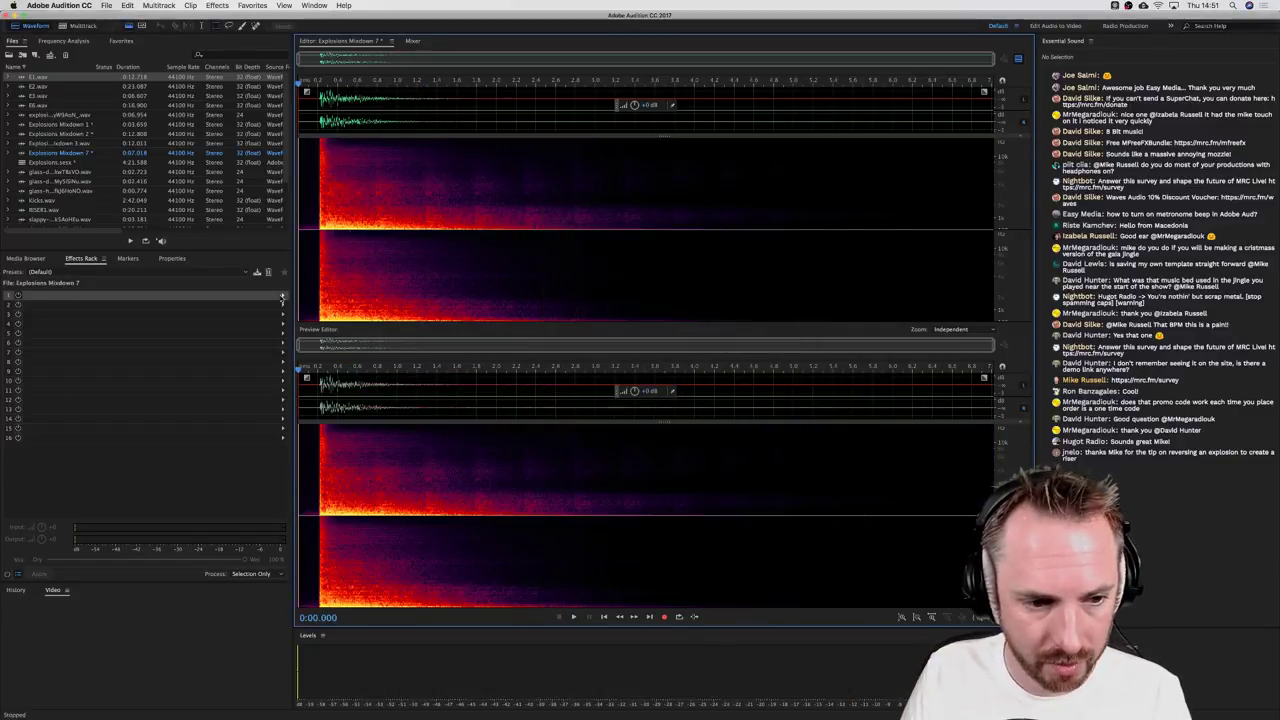
Step: Add the Waves H-Delay Stereo effect to the first rack slot of the mixdown and play the result
left_click(284, 298)
mouse_move(360, 440)
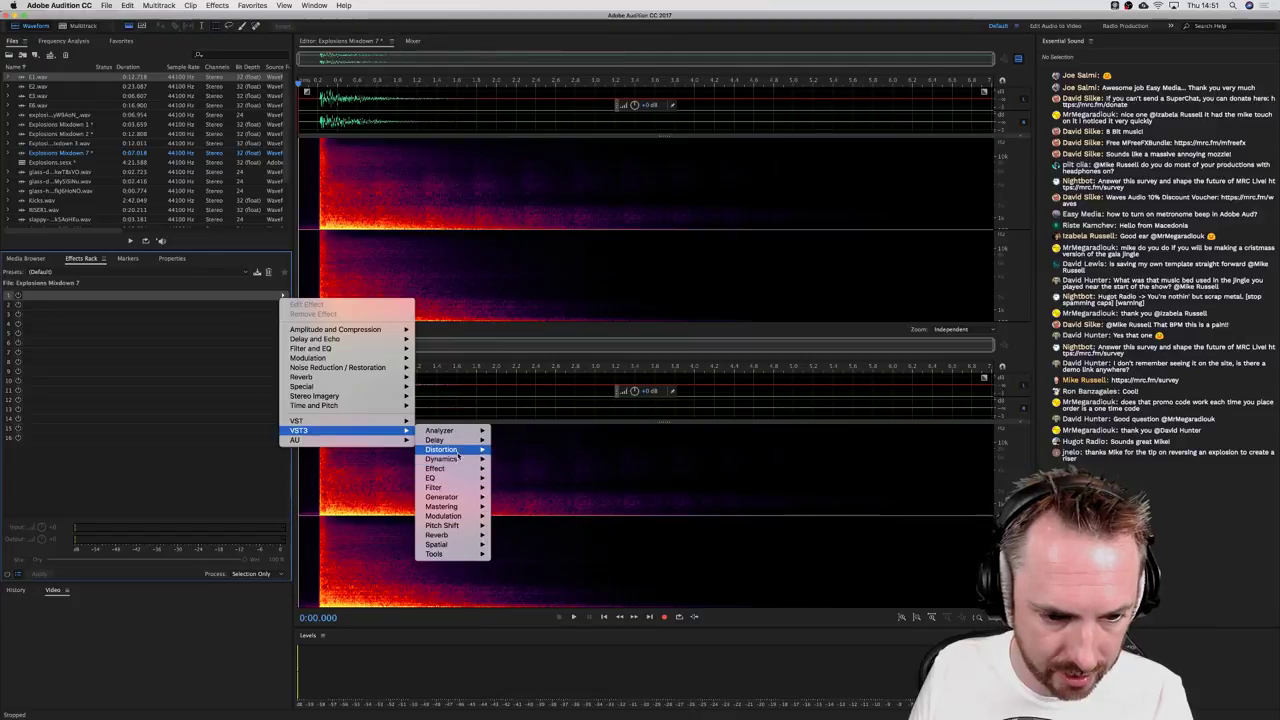
mouse_move(513, 441)
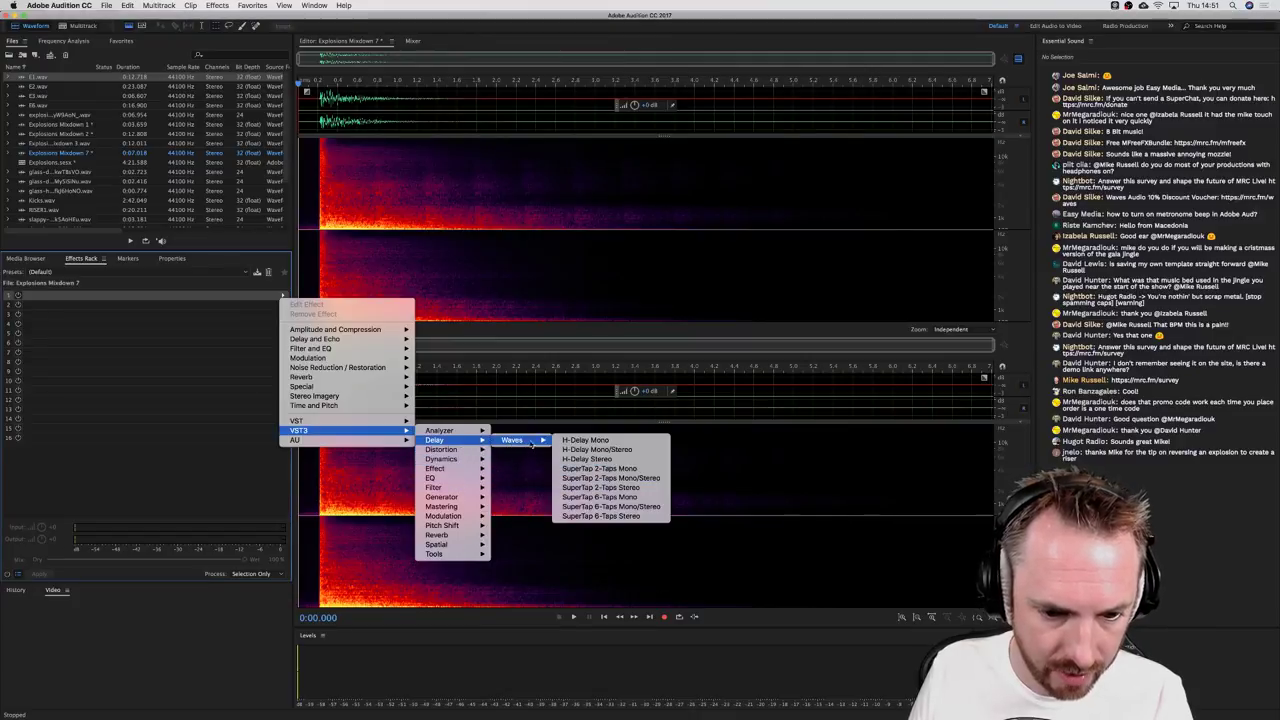
left_click(590, 459)
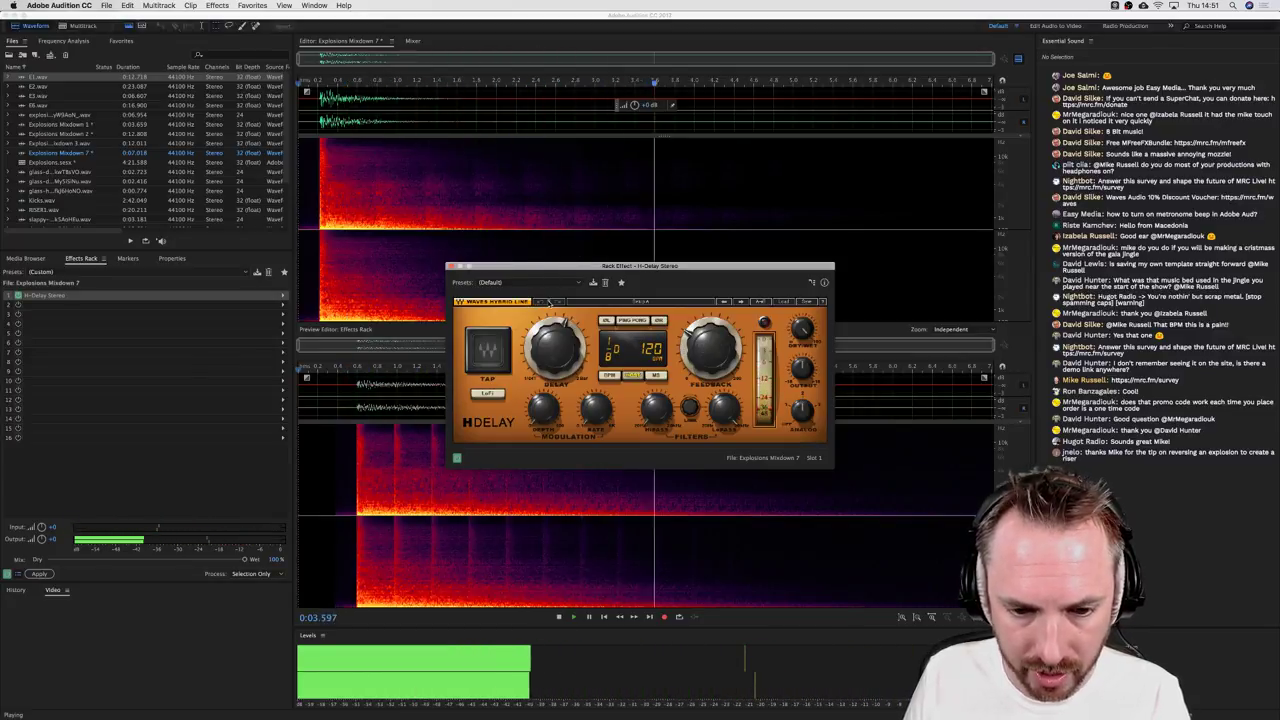
key("space")
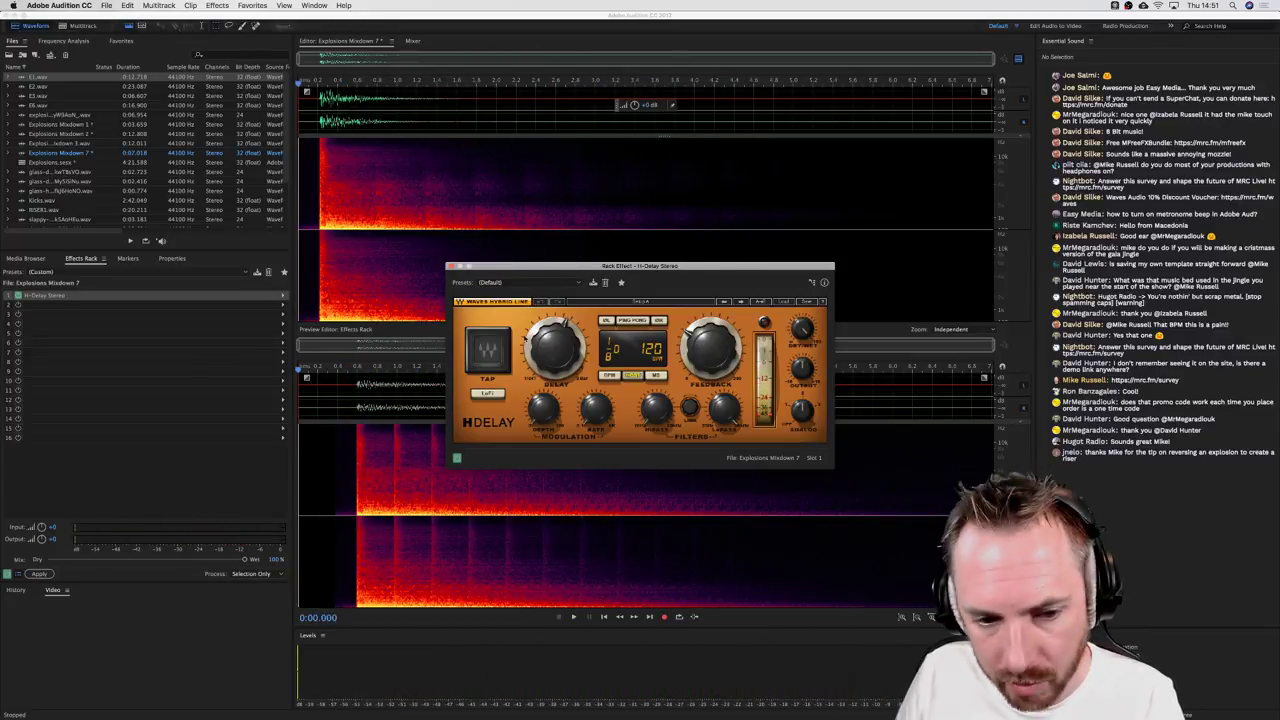
Step: Add the Distortion effect to the second rack slot, after the H-Delay Stereo
left_click(284, 306)
mouse_move(370, 396)
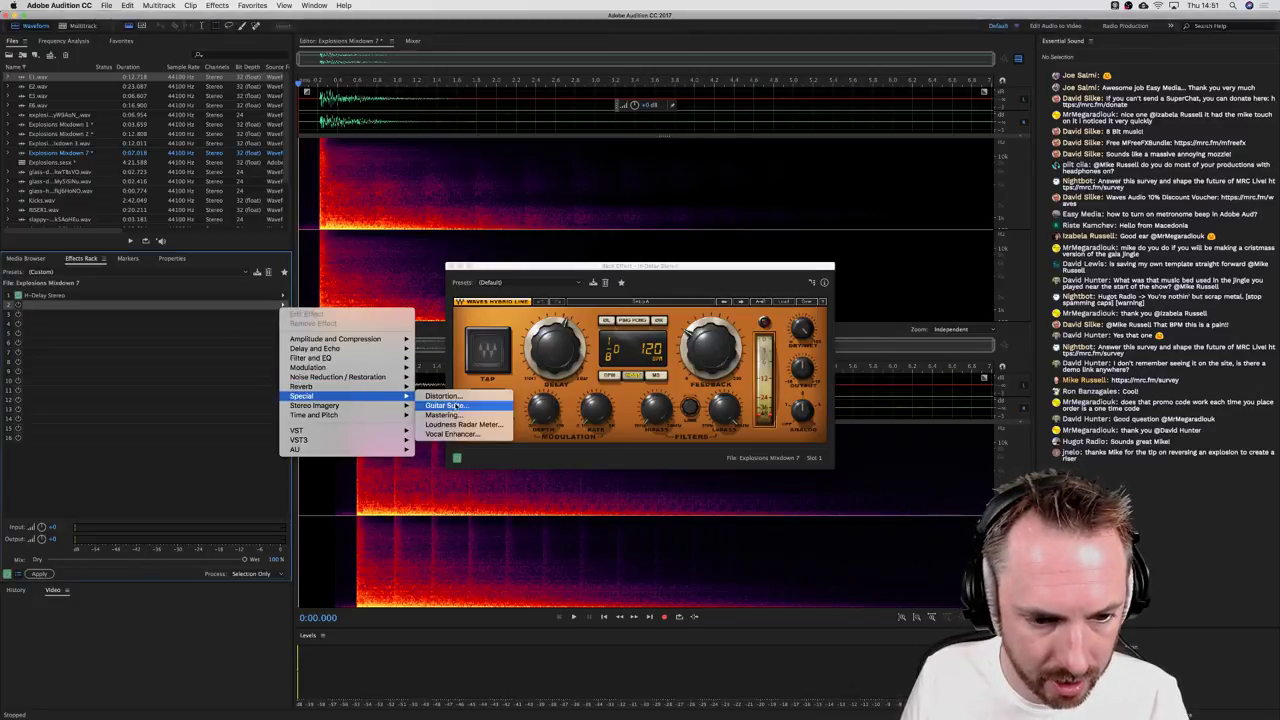
left_click(443, 396)
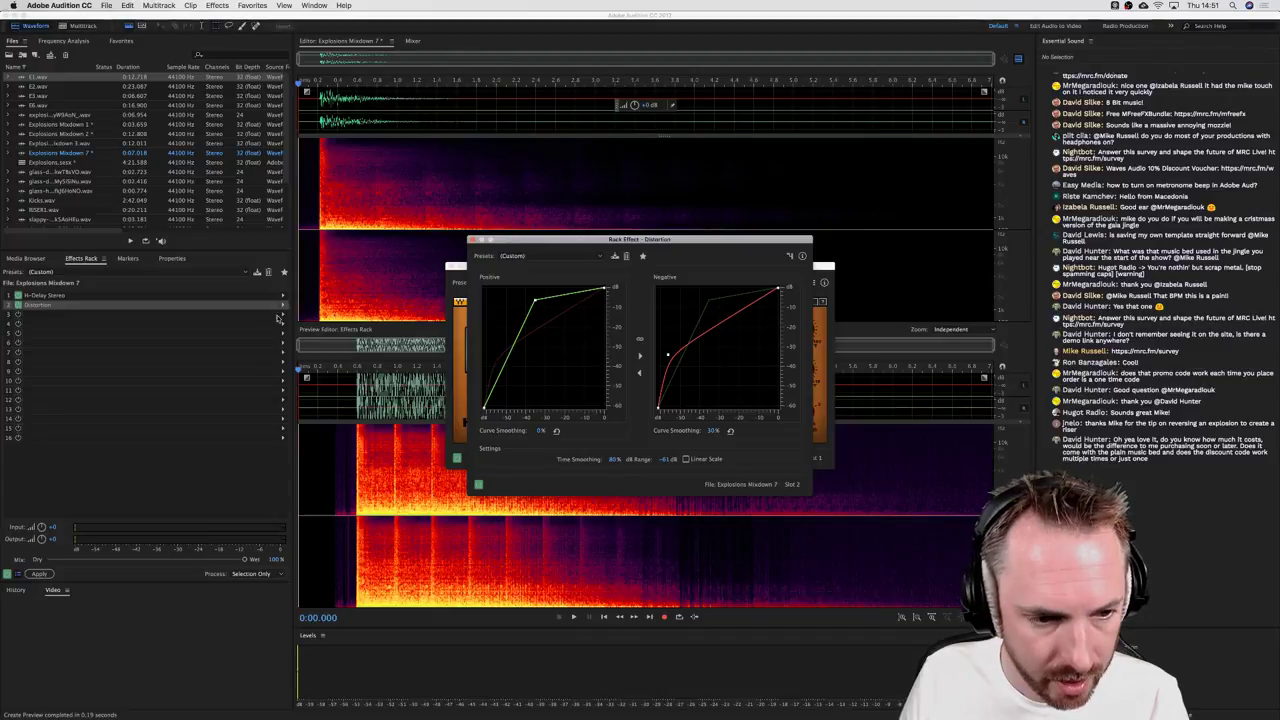
left_click(284, 306)
mouse_move(390, 440)
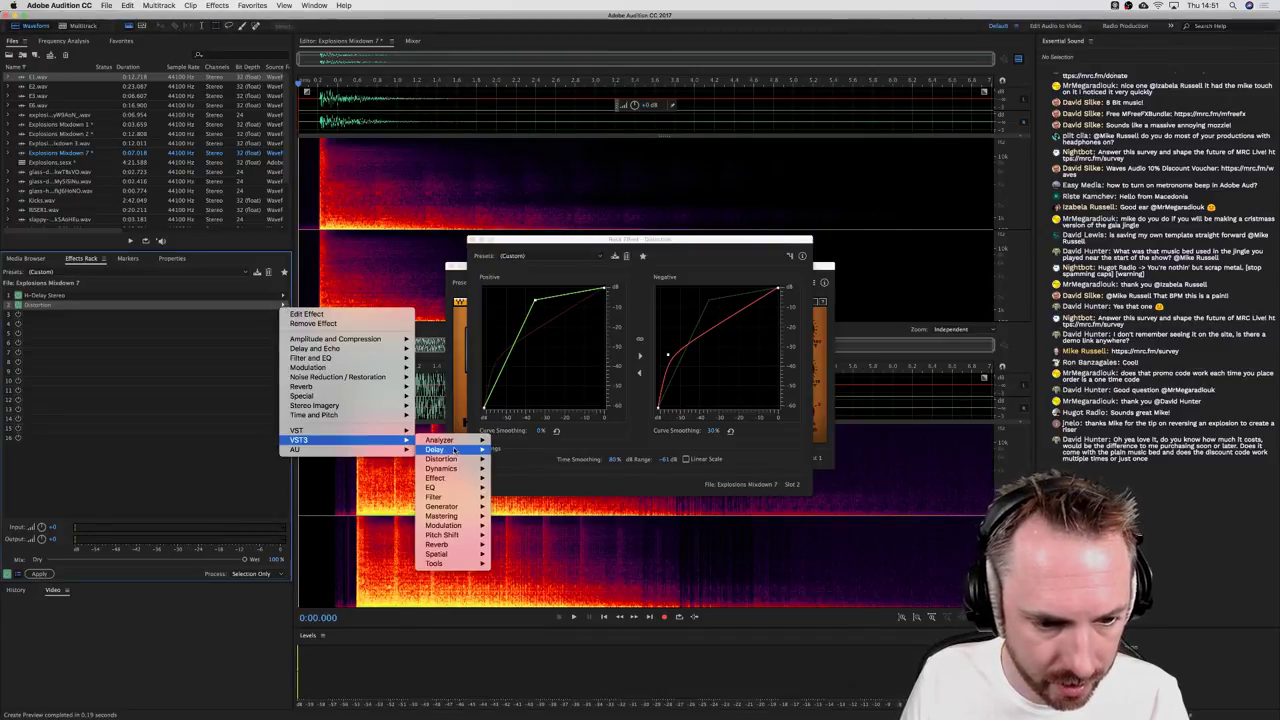
mouse_move(457, 459)
mouse_move(519, 460)
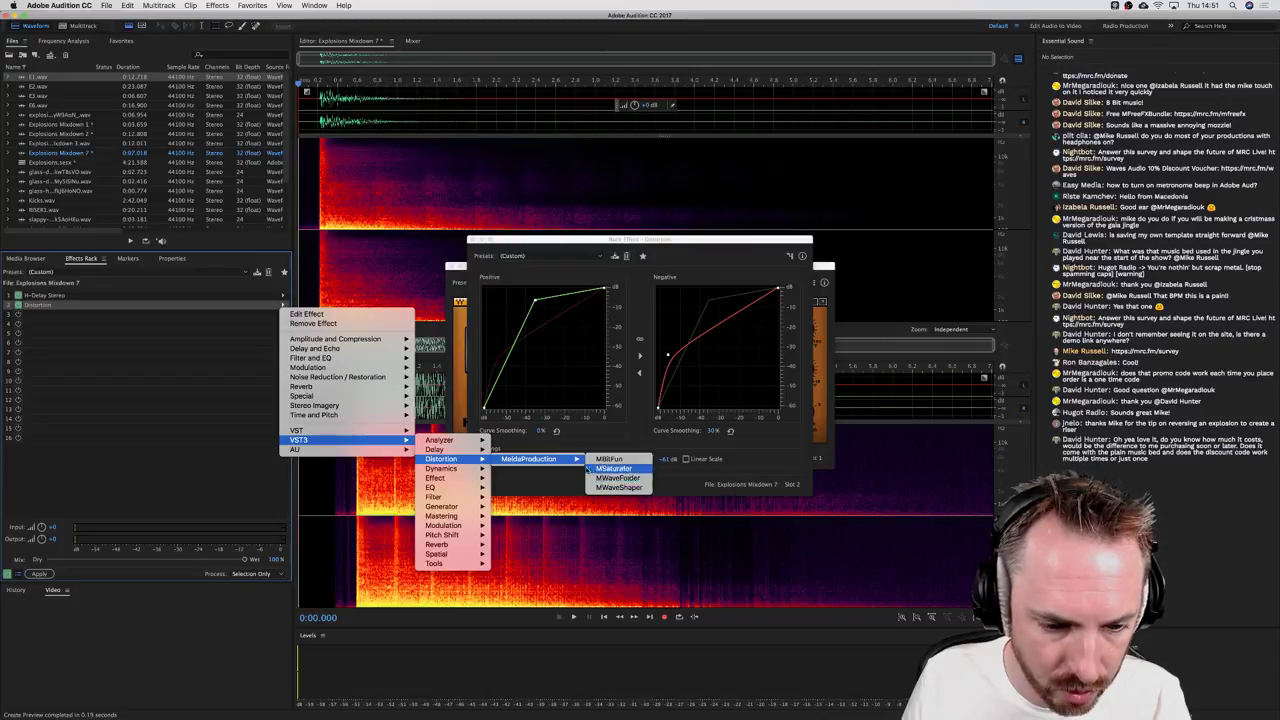
mouse_move(461, 508)
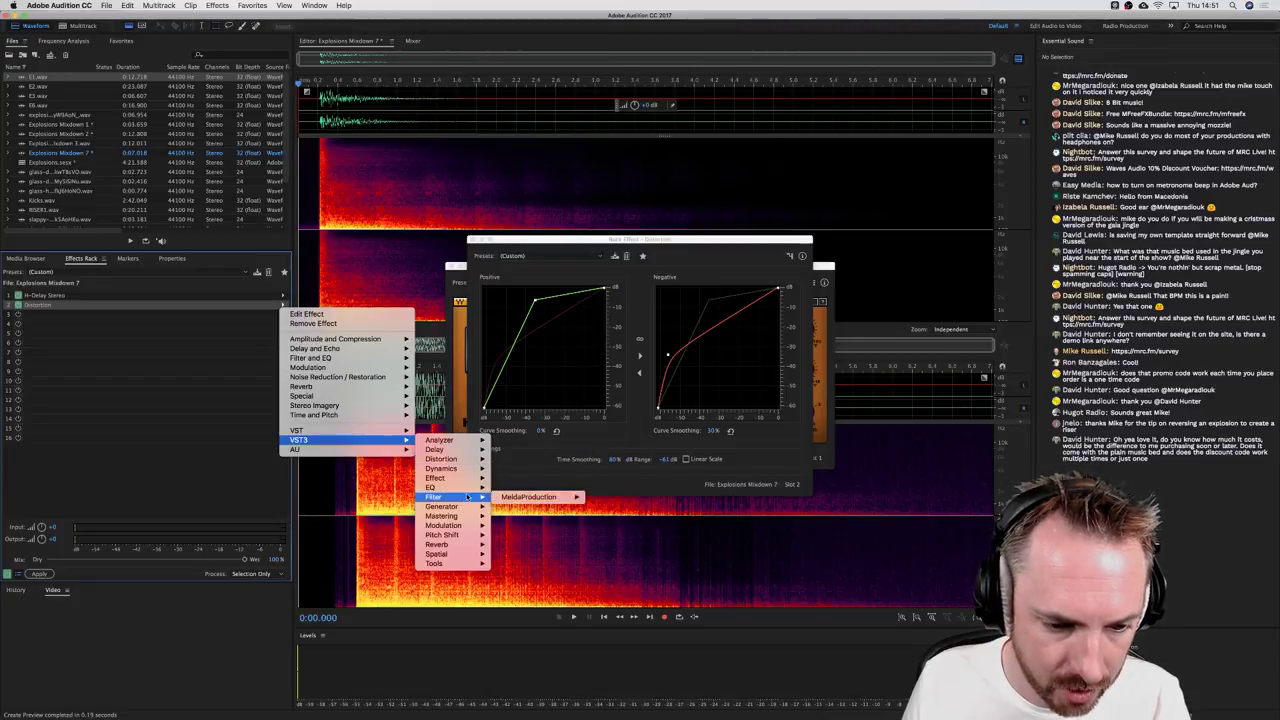
left_click(508, 245)
Step: Move the Distortion effect down to the fourth rack slot and play the mixdown with both effects
left_click_drag(28, 305, 55, 330)
key("space")
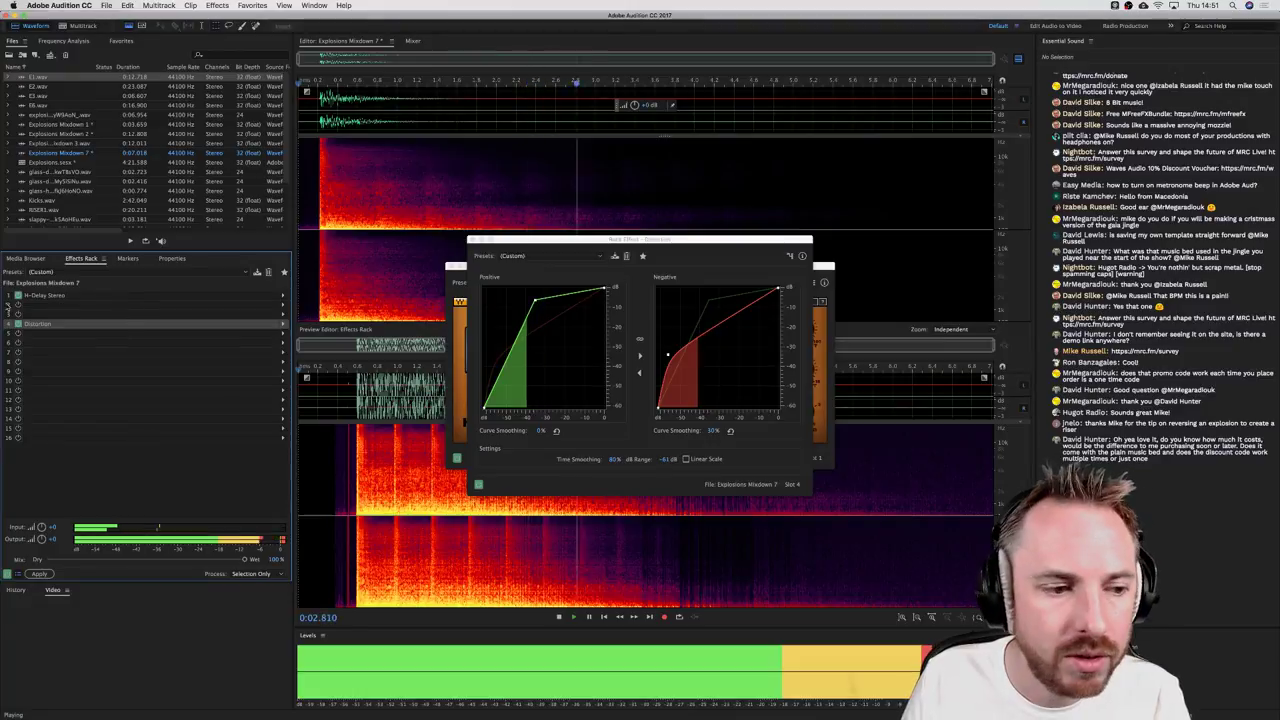
Step: Move the Distortion window aside and adjust the H-Delay's low-pass filter, playing the mixdown after each change
left_click(602, 241)
key("space")
left_click_drag(602, 241, 887, 241)
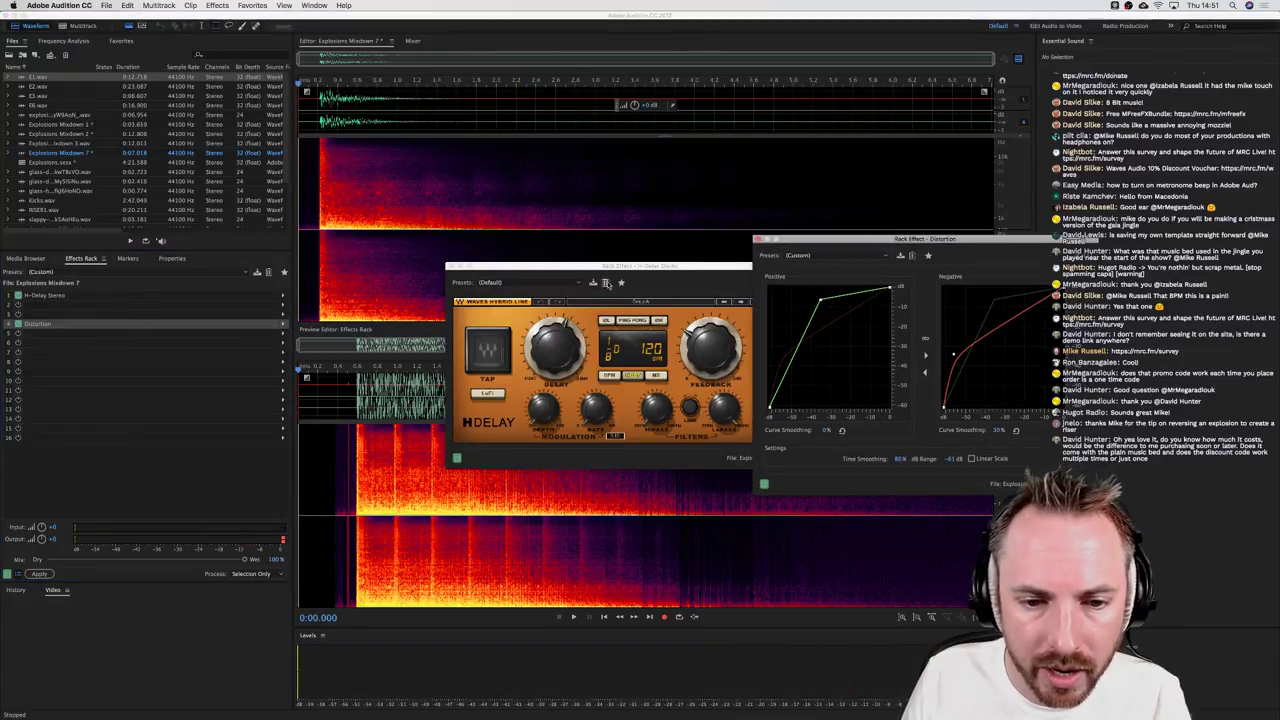
left_click(597, 271)
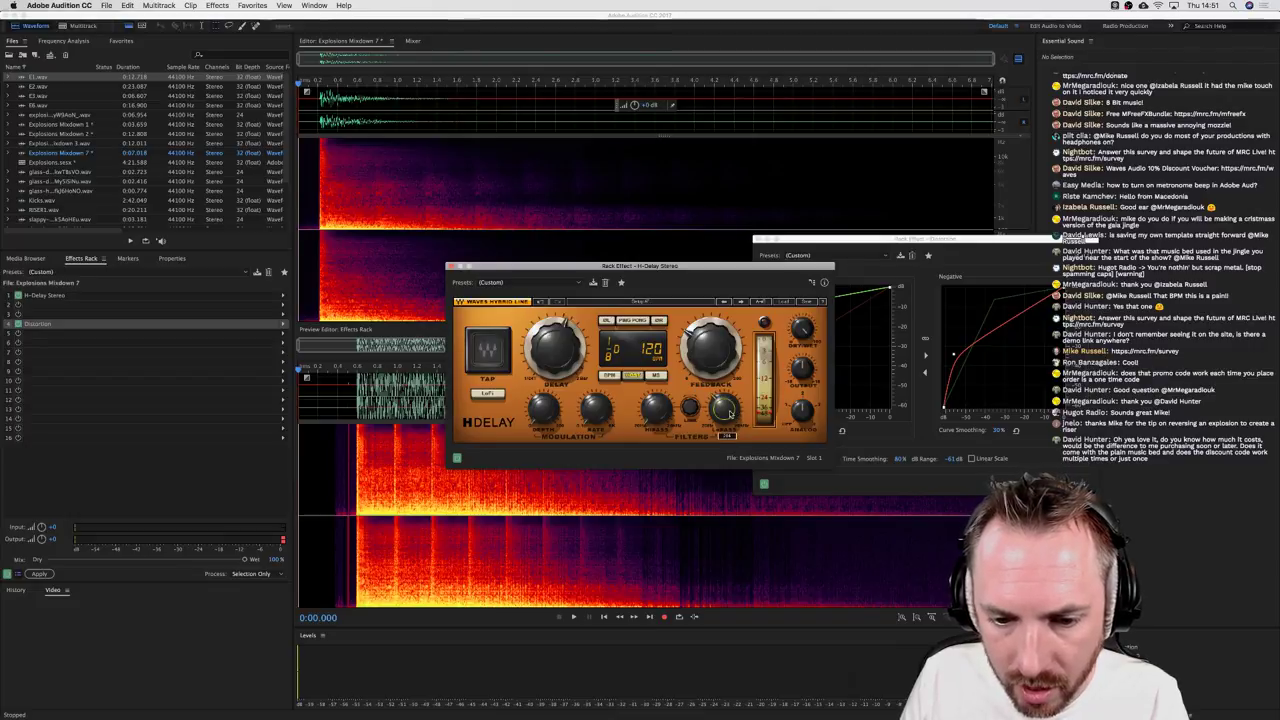
key("space")
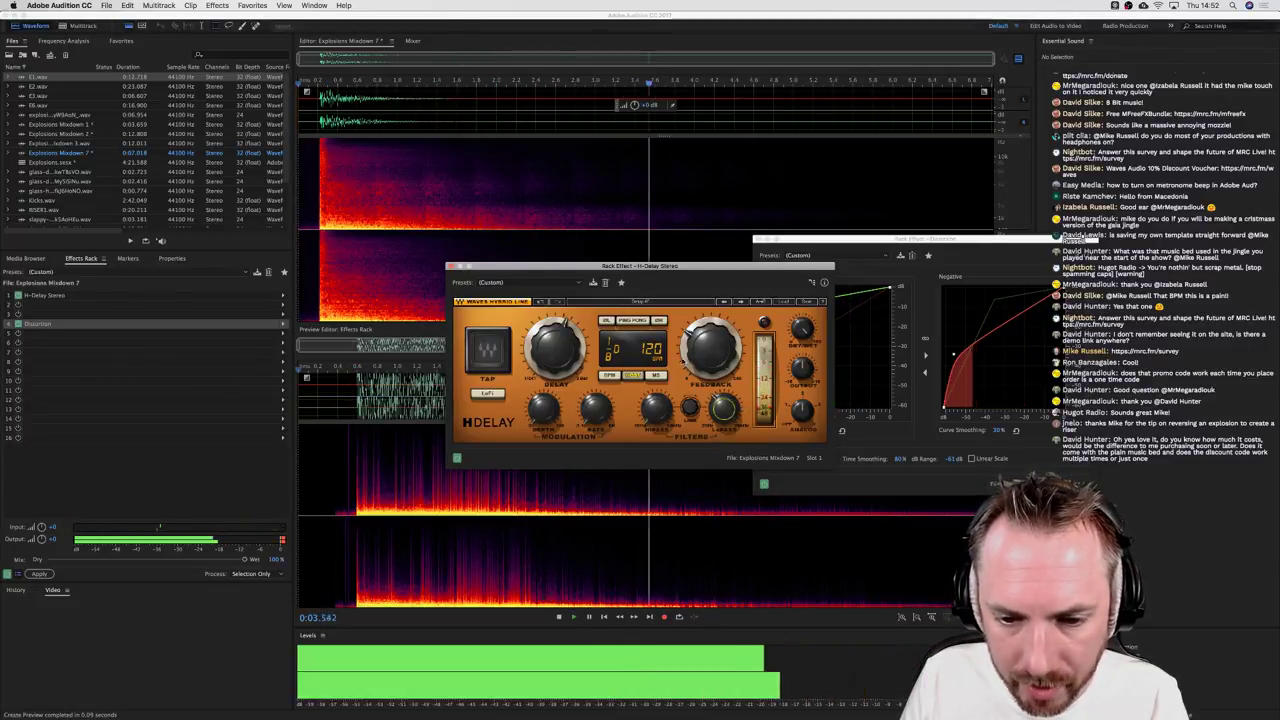
key("space")
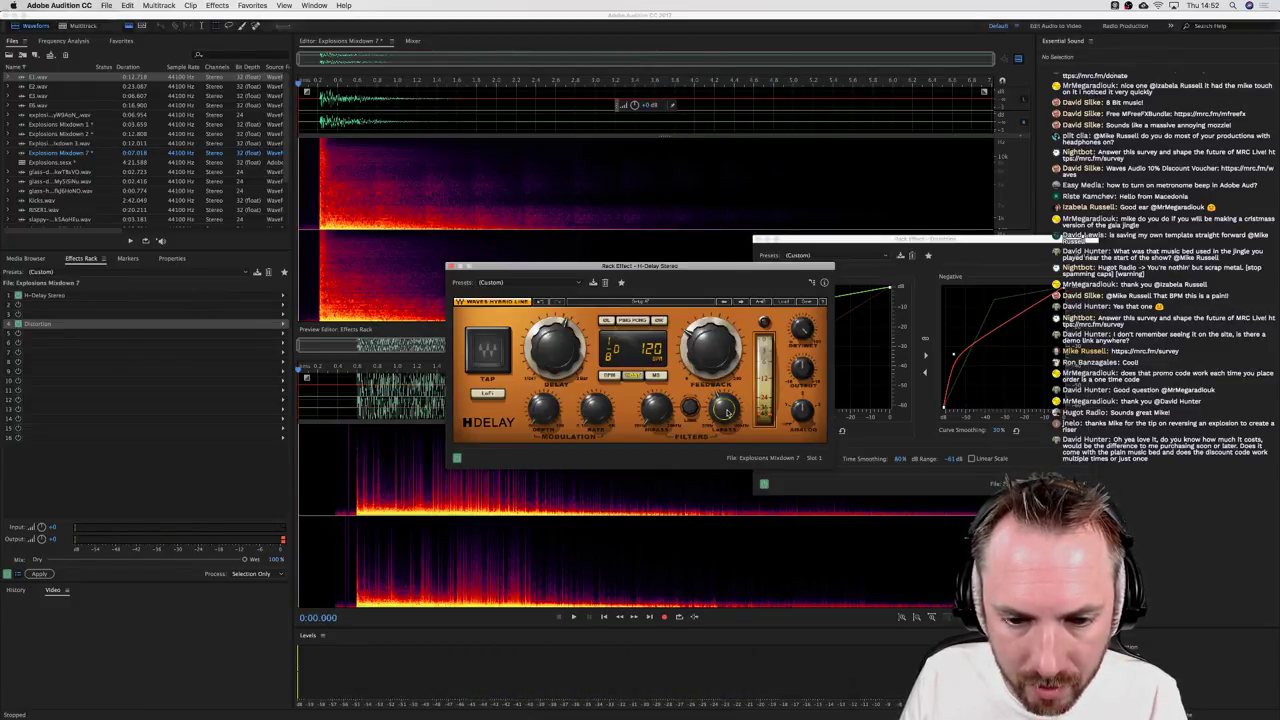
key("space")
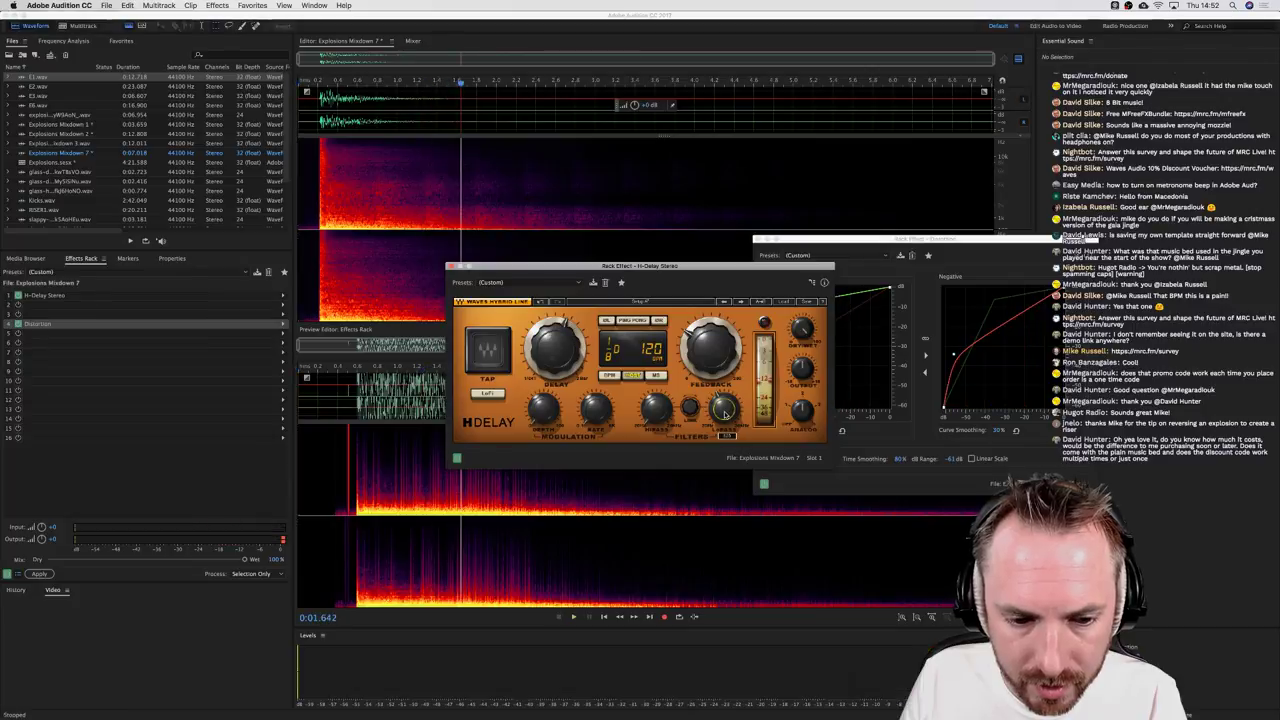
key("space")
key("space")
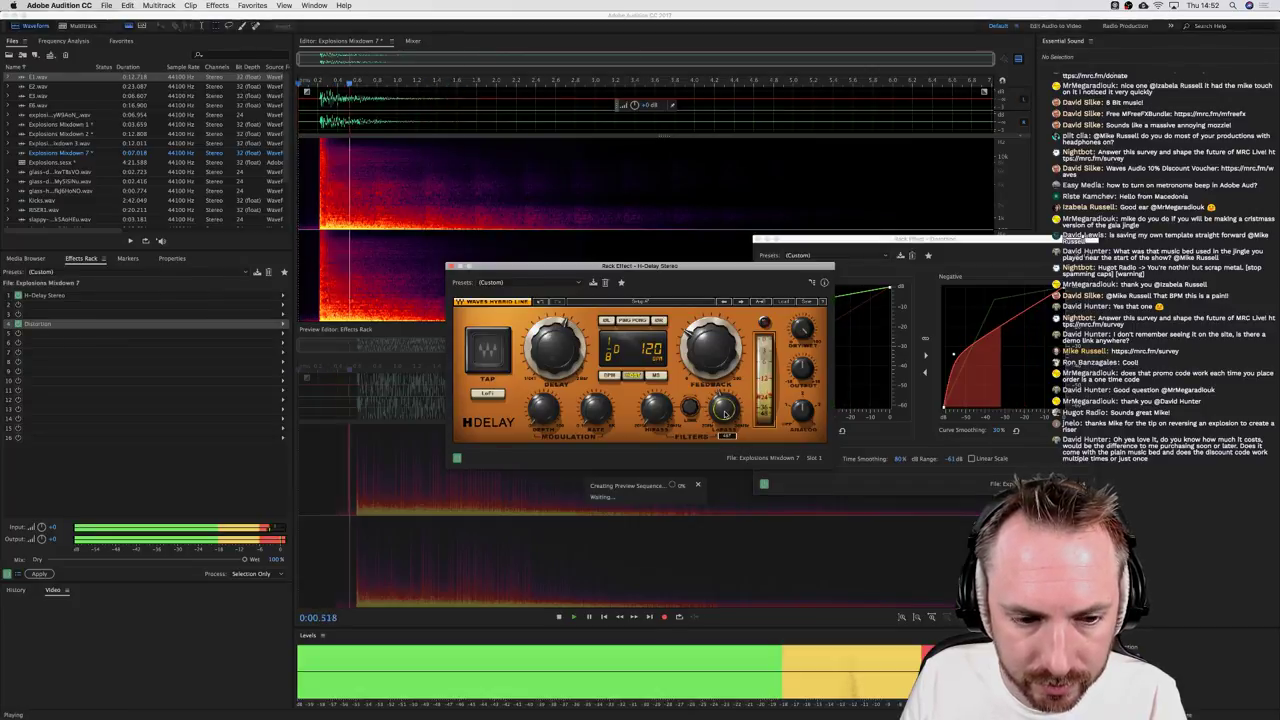
key("space")
key("space")
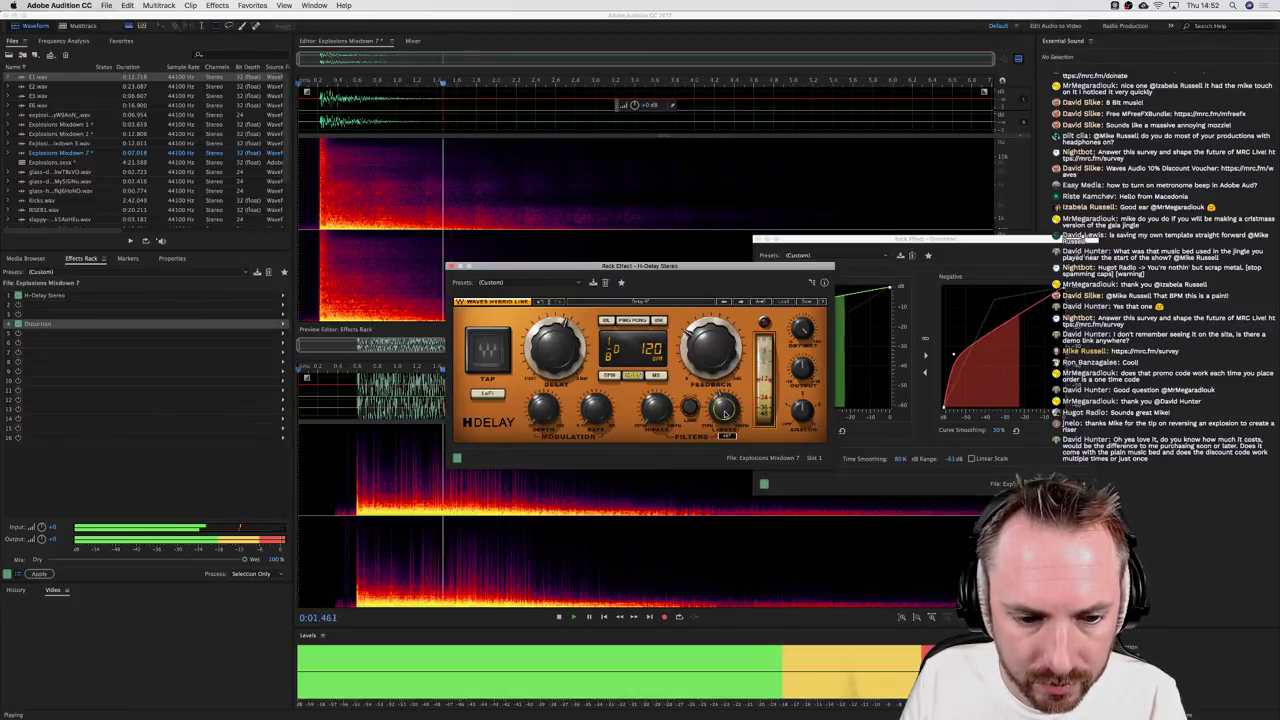
key("space")
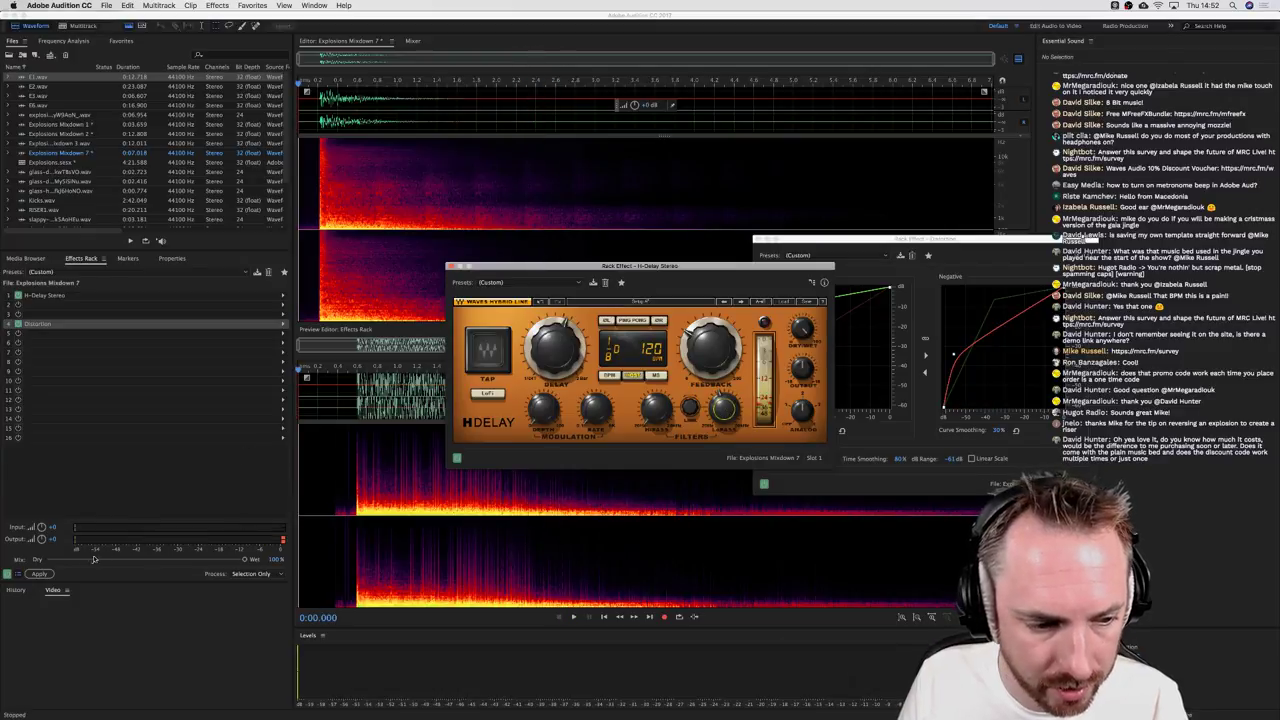
Step: Apply the effects rack to the mixdown and play the processed result
left_click(38, 573)
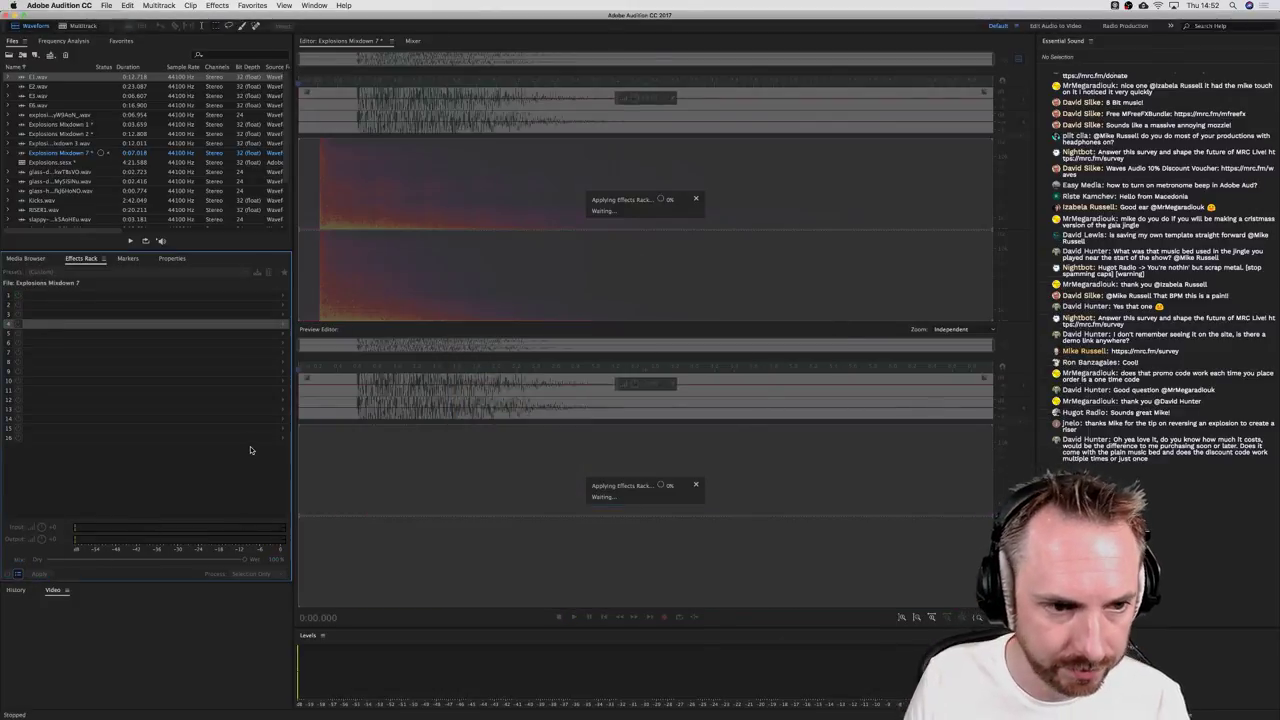
key("space")
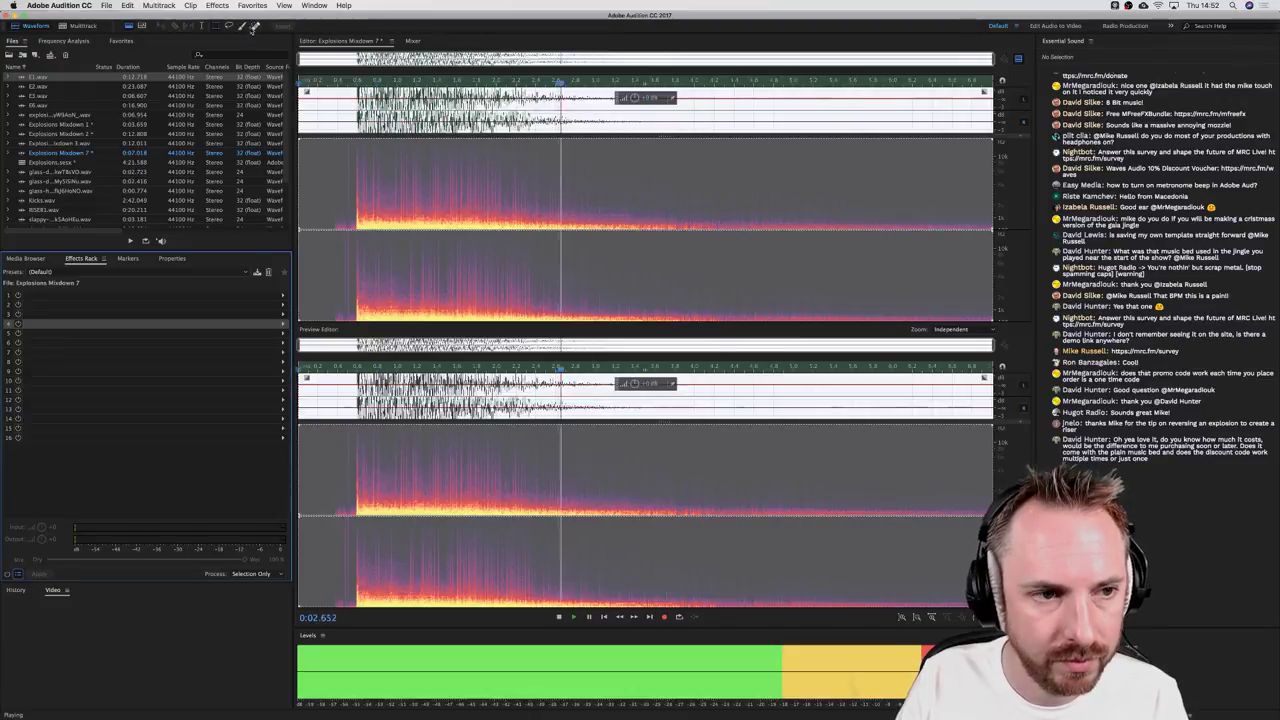
key("space")
Step: Try the Mastering effect with the exciter at 3% and loudness maximizer at 41%, and close it without applying
left_click(217, 5)
mouse_move(242, 187)
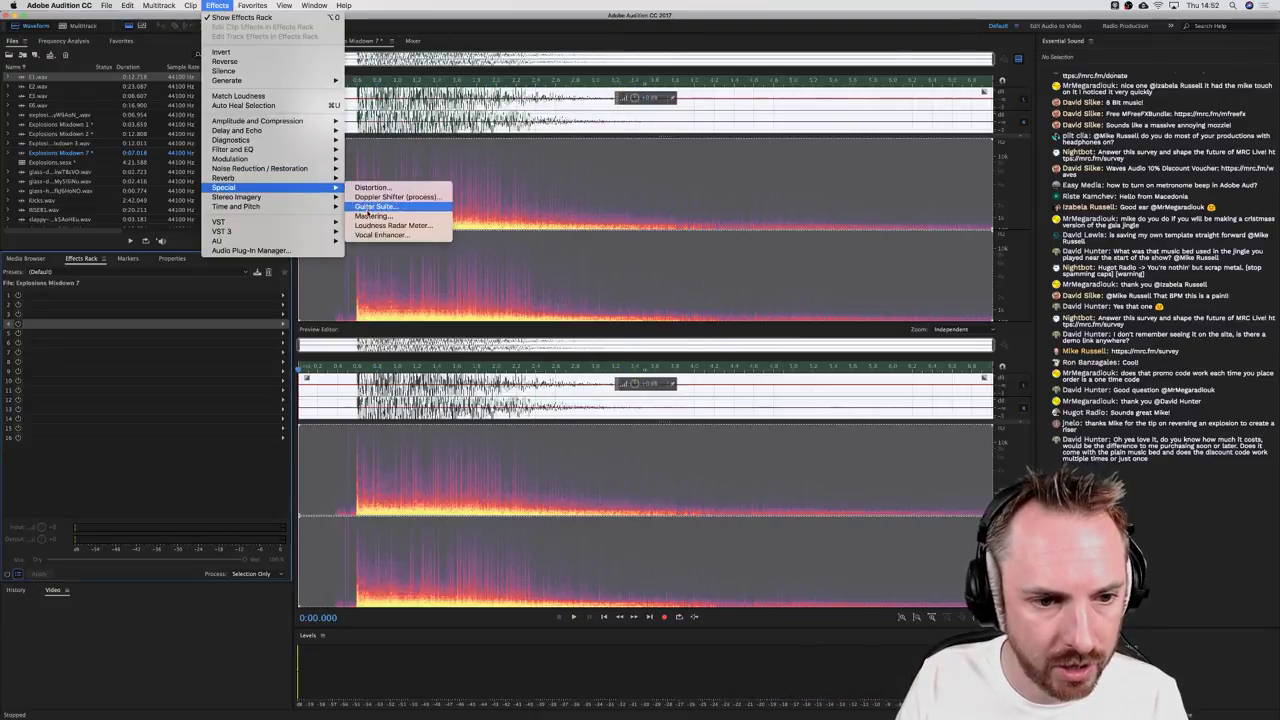
left_click(385, 205)
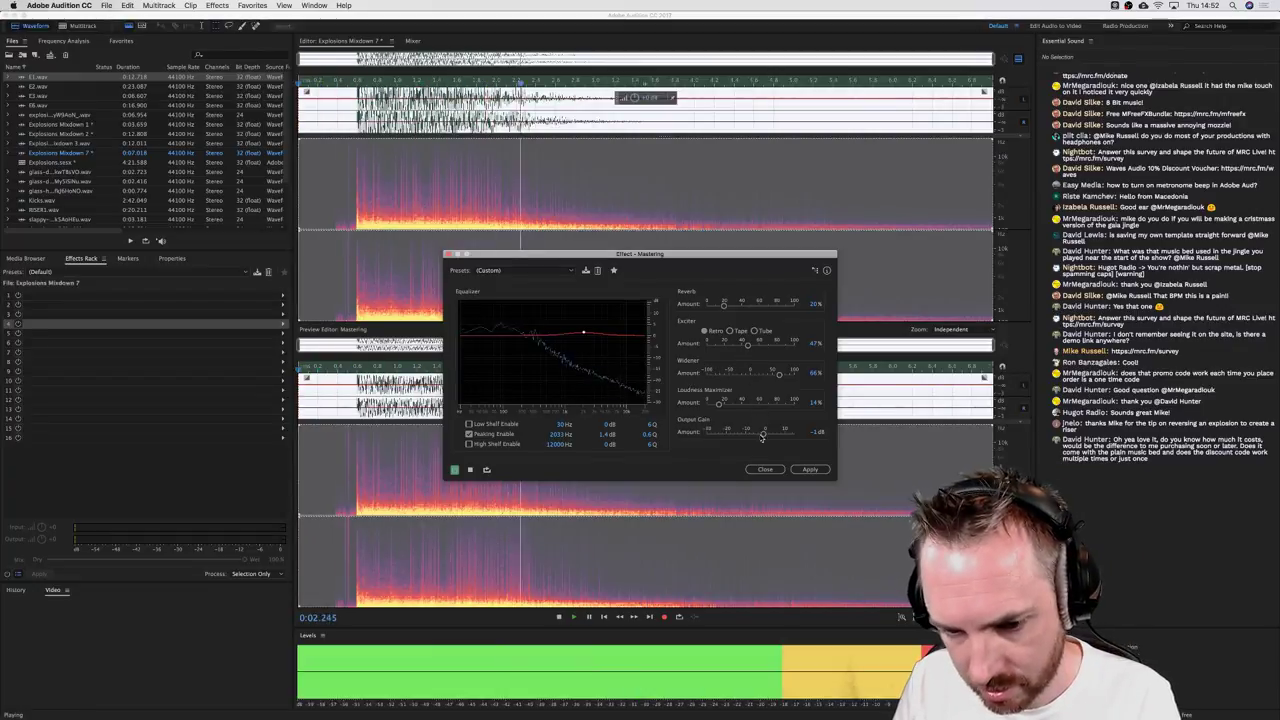
key("space")
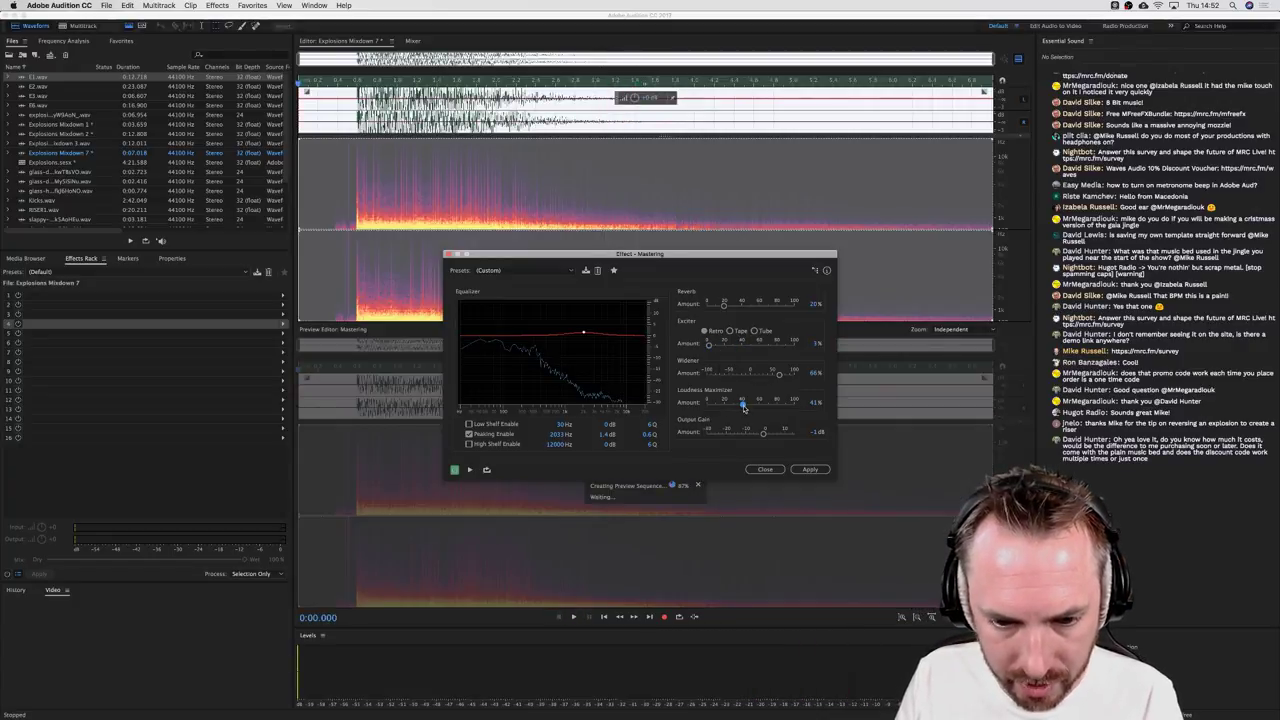
key("space")
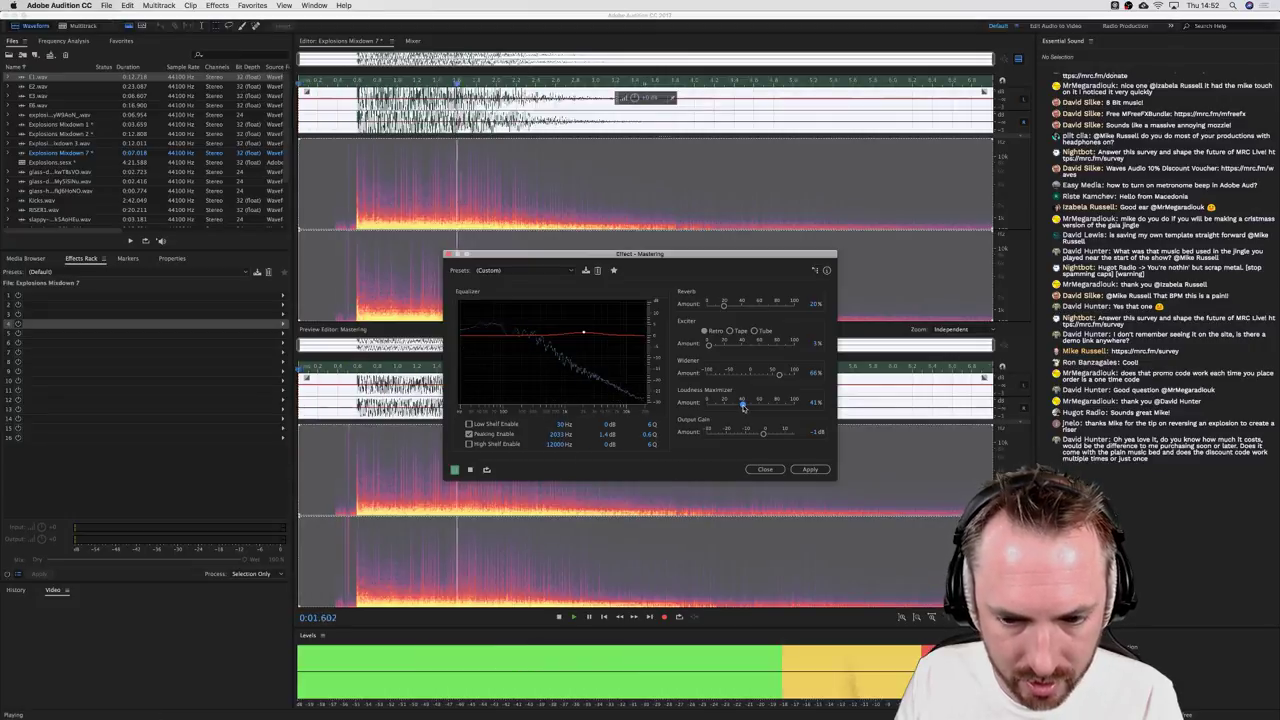
left_click(765, 469)
Step: Lower the volume of the whole mixdown in two passes, playing the result each time
key("space")
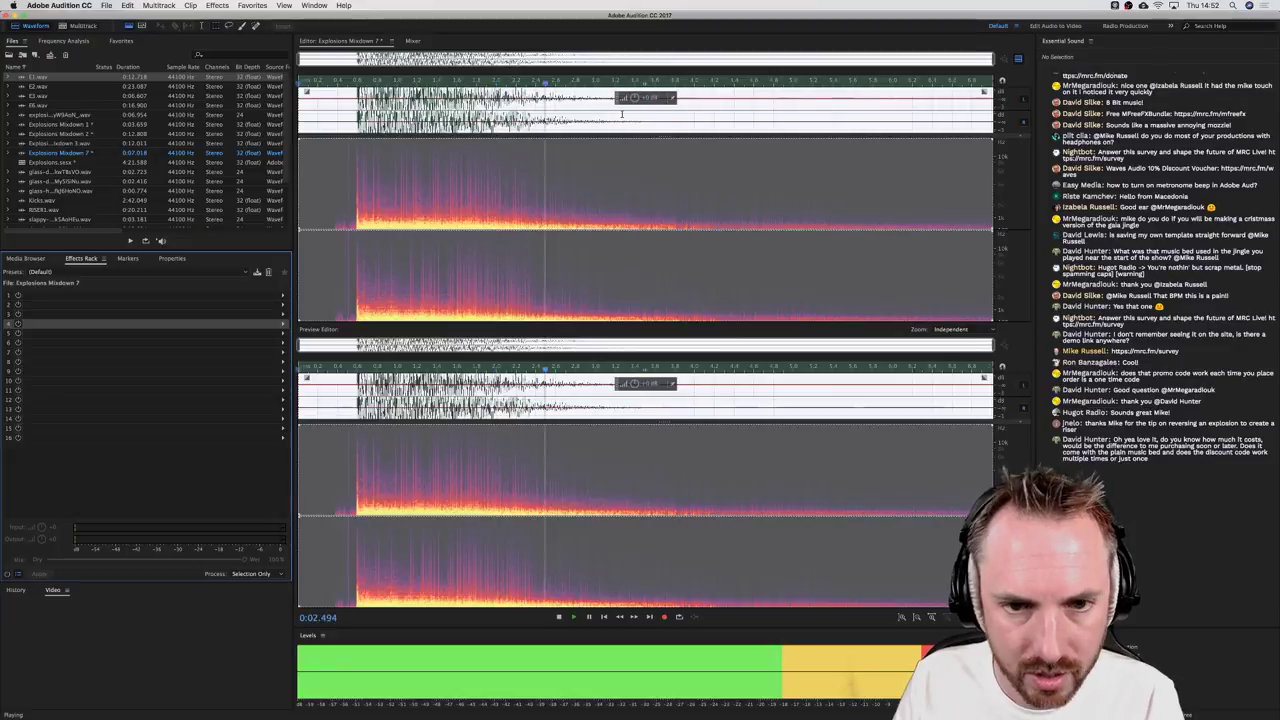
key("space")
left_click_drag(633, 101, 633, 105)
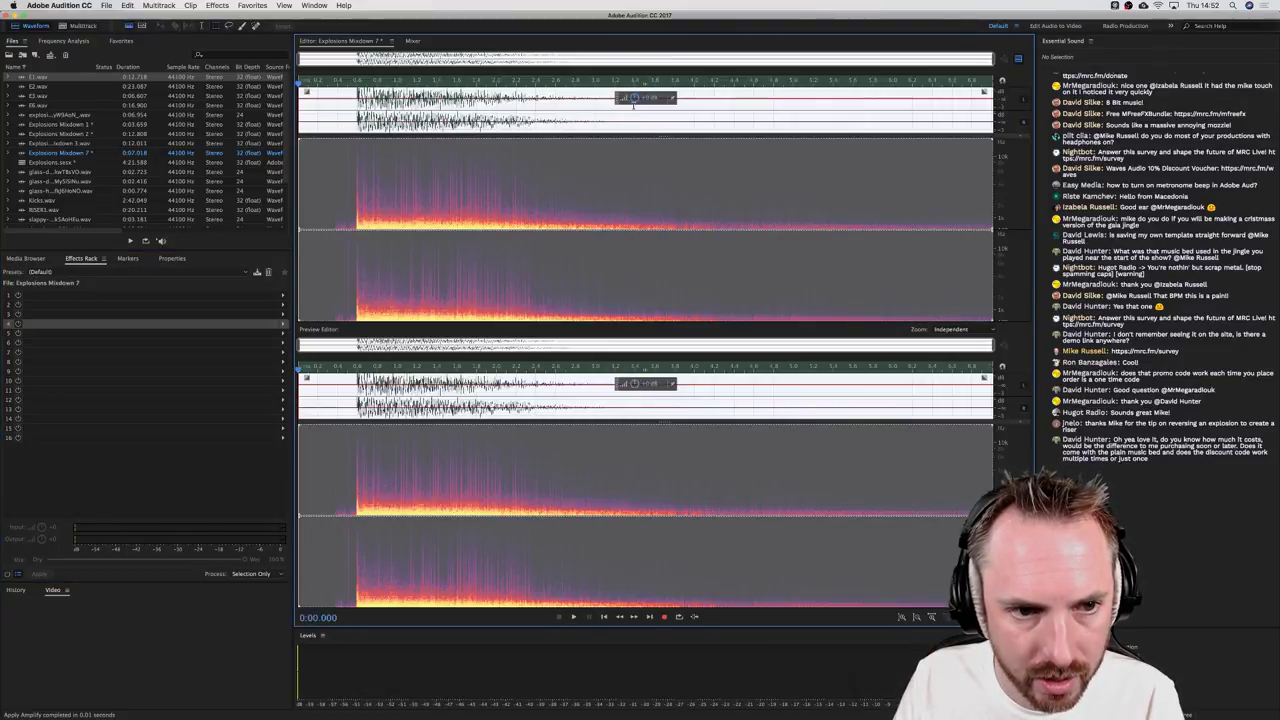
key("space")
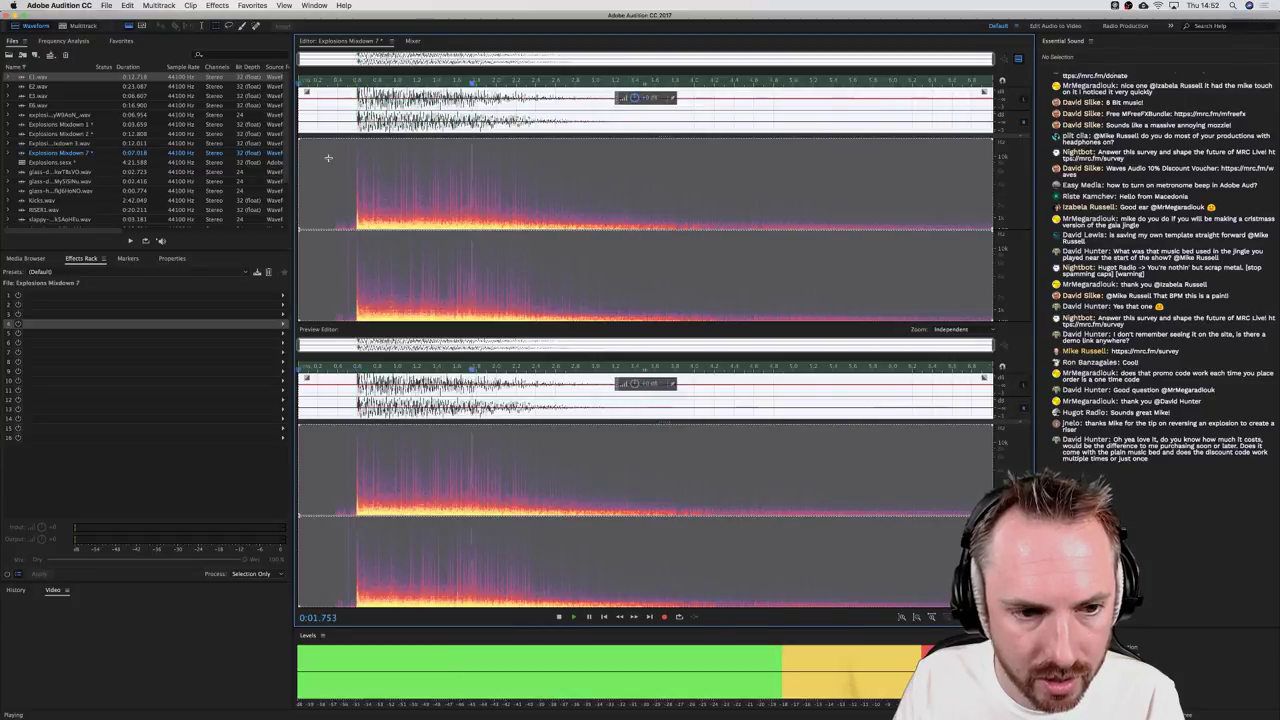
left_click_drag(633, 99, 634, 105)
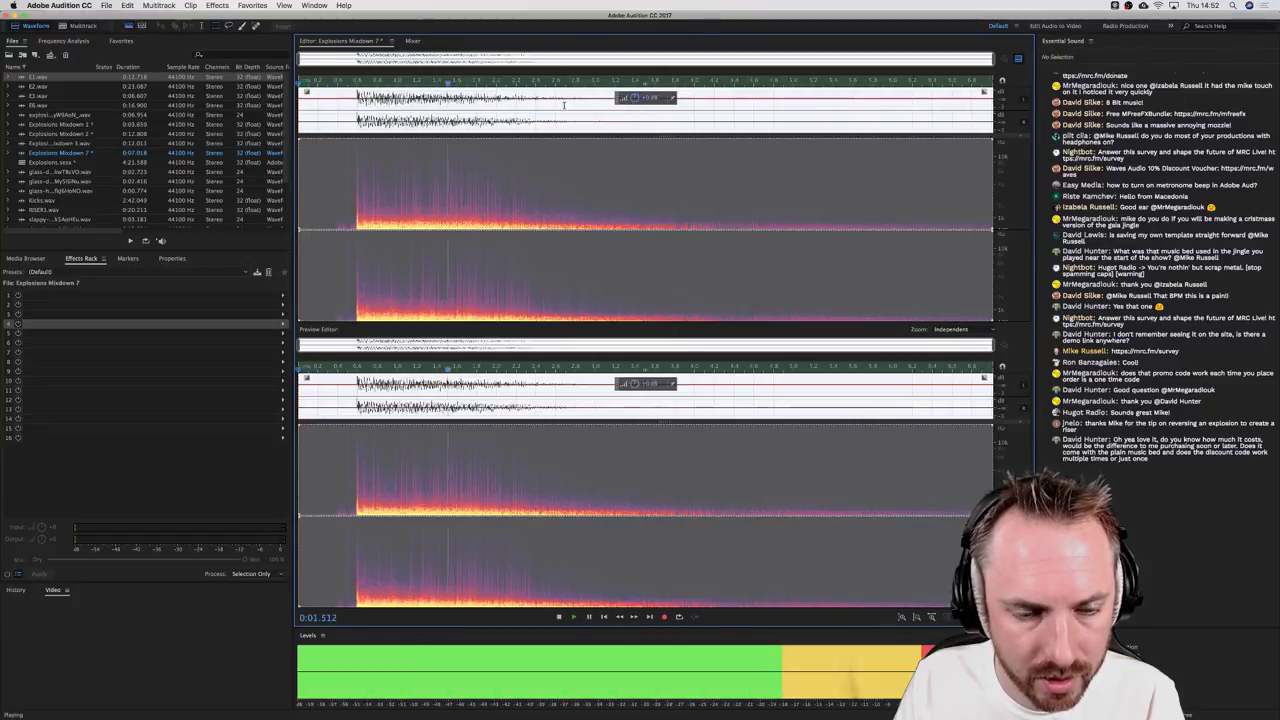
key("space")
Step: Delete the quiet lead-in before the hit and fade out roughly the second half of the mixdown
left_click_drag(356, 120, 298, 120)
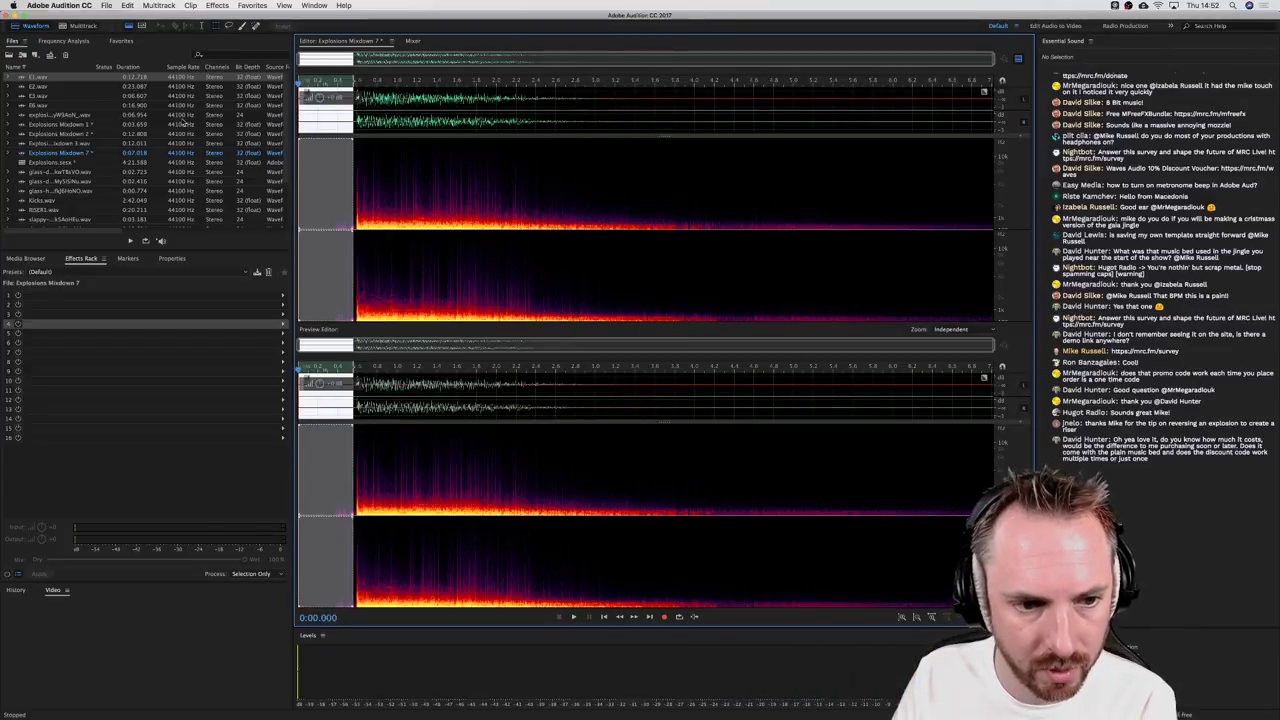
key("Delete")
left_click_drag(981, 90, 614, 110)
Step: Select the whole waveform and save it as a new WAV file named E&
key("super+a")
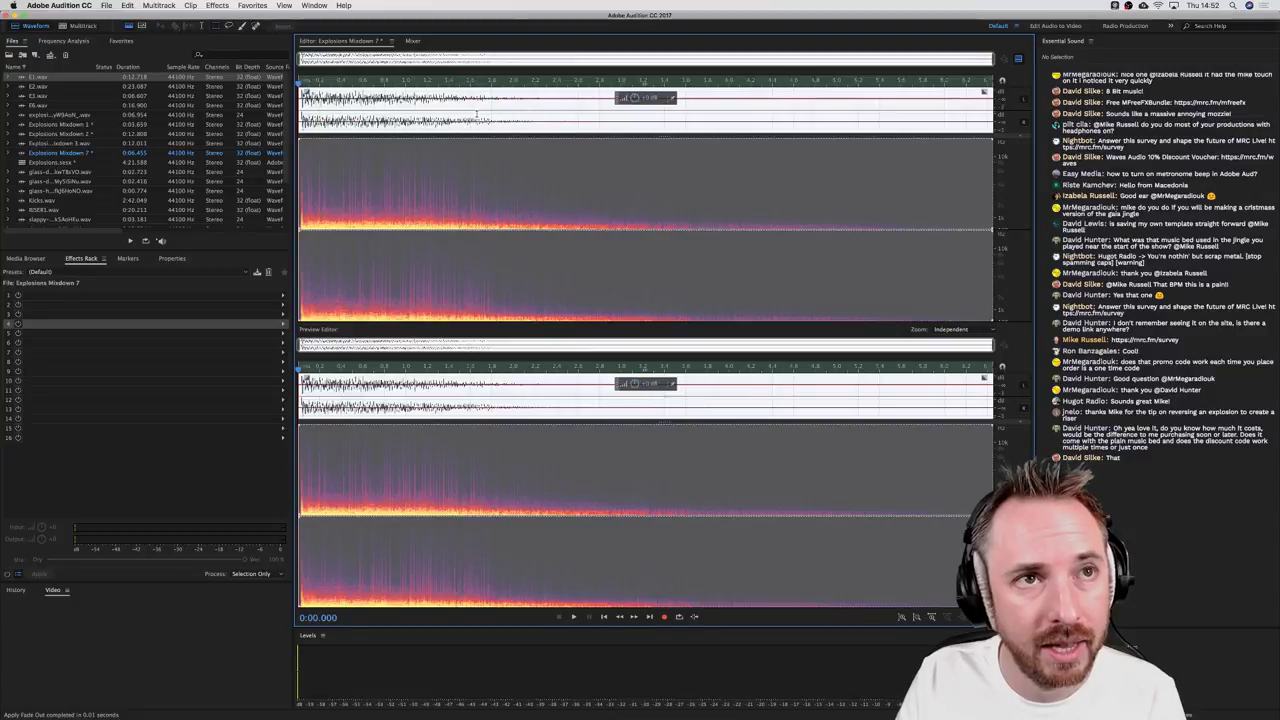
key("ctrl+shift+s")
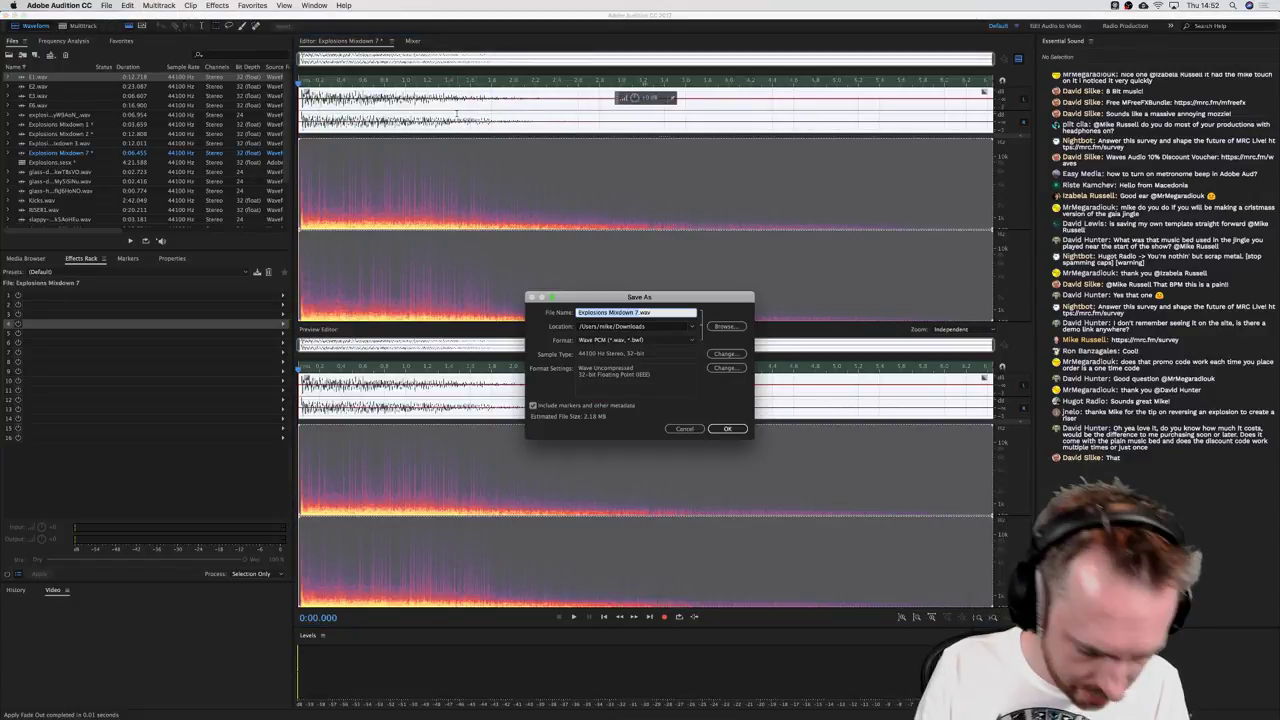
type("E6")
key("Return")
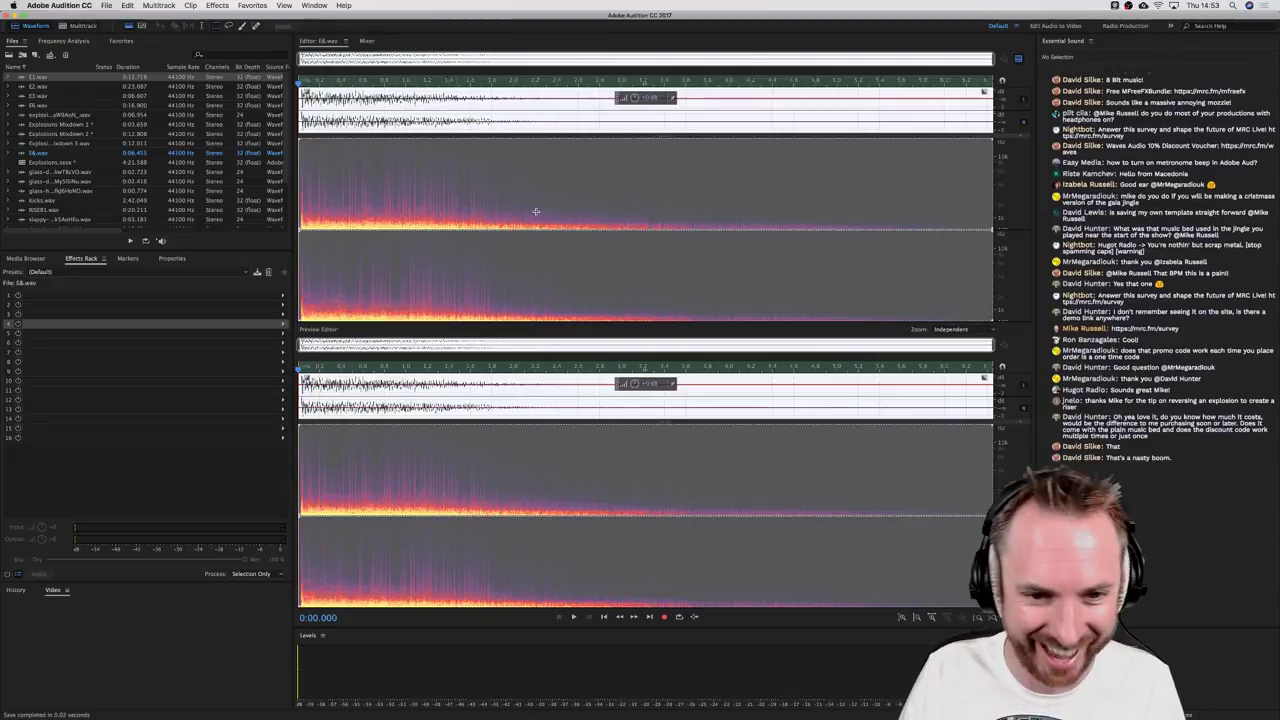
Step: Undo the edits back to before the effects rack was applied, and play the sound with the restored rack
key("super+z")
key("super+z")
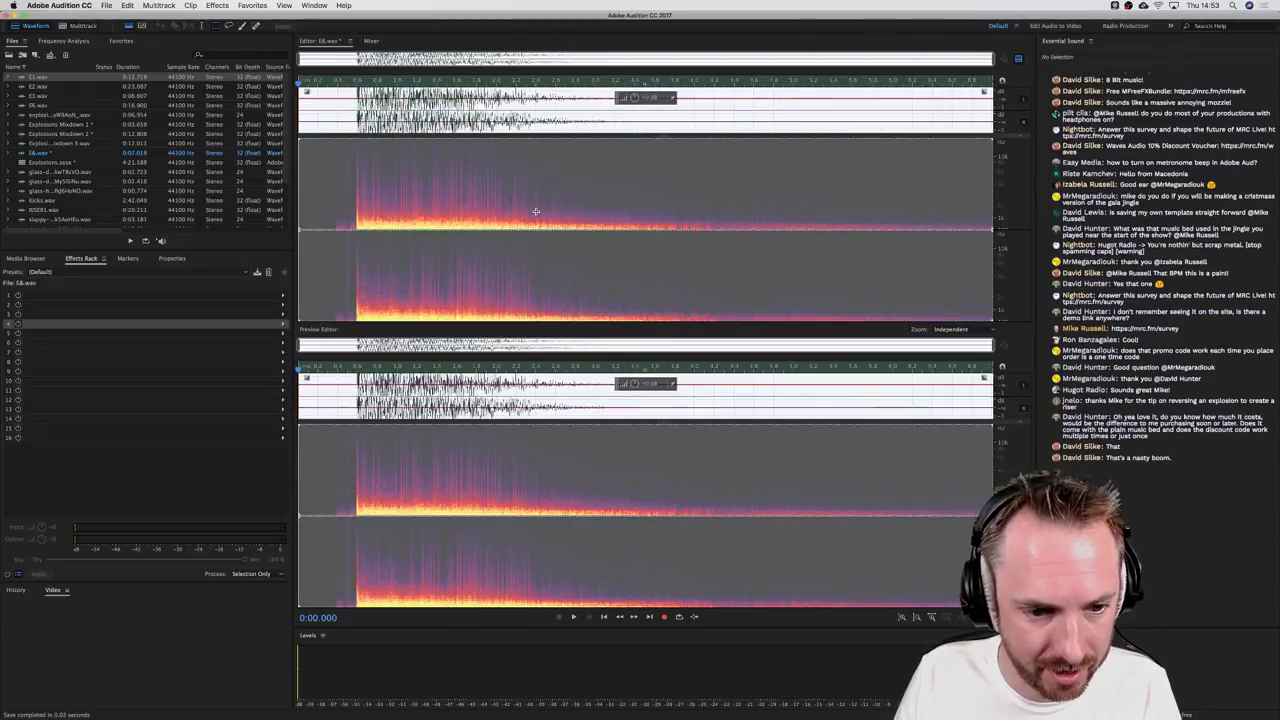
key("super+z")
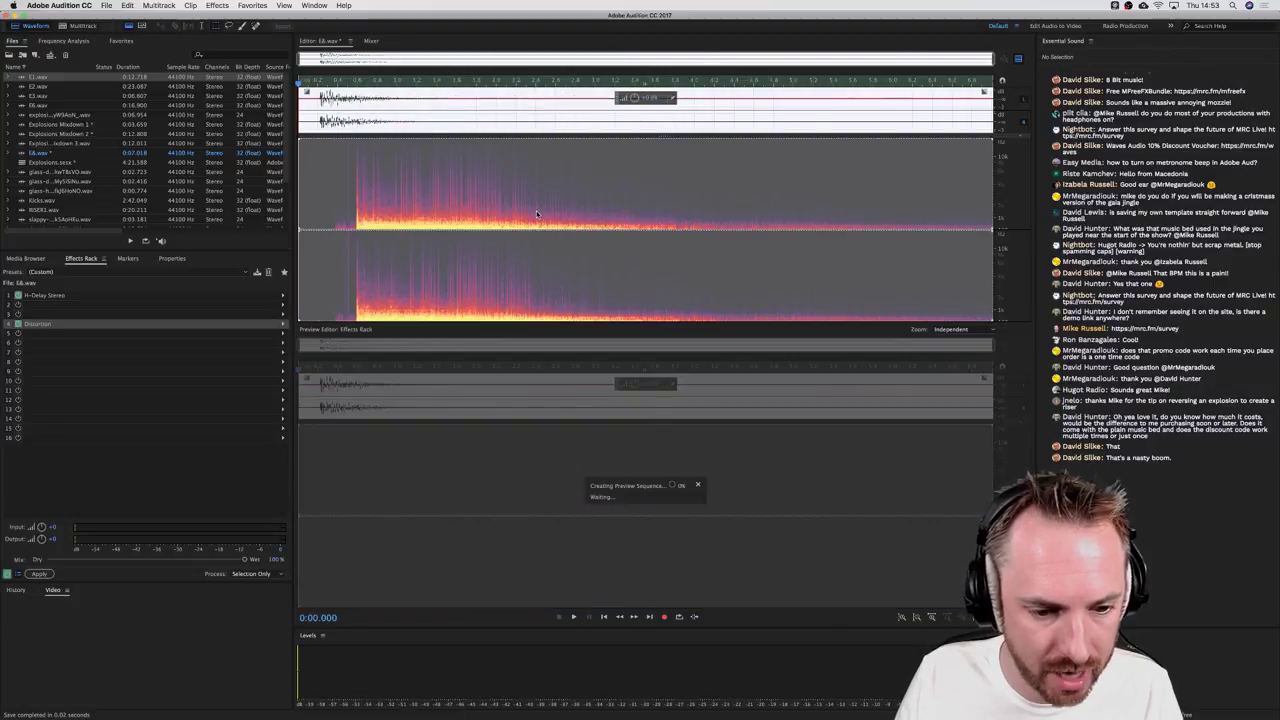
key("space")
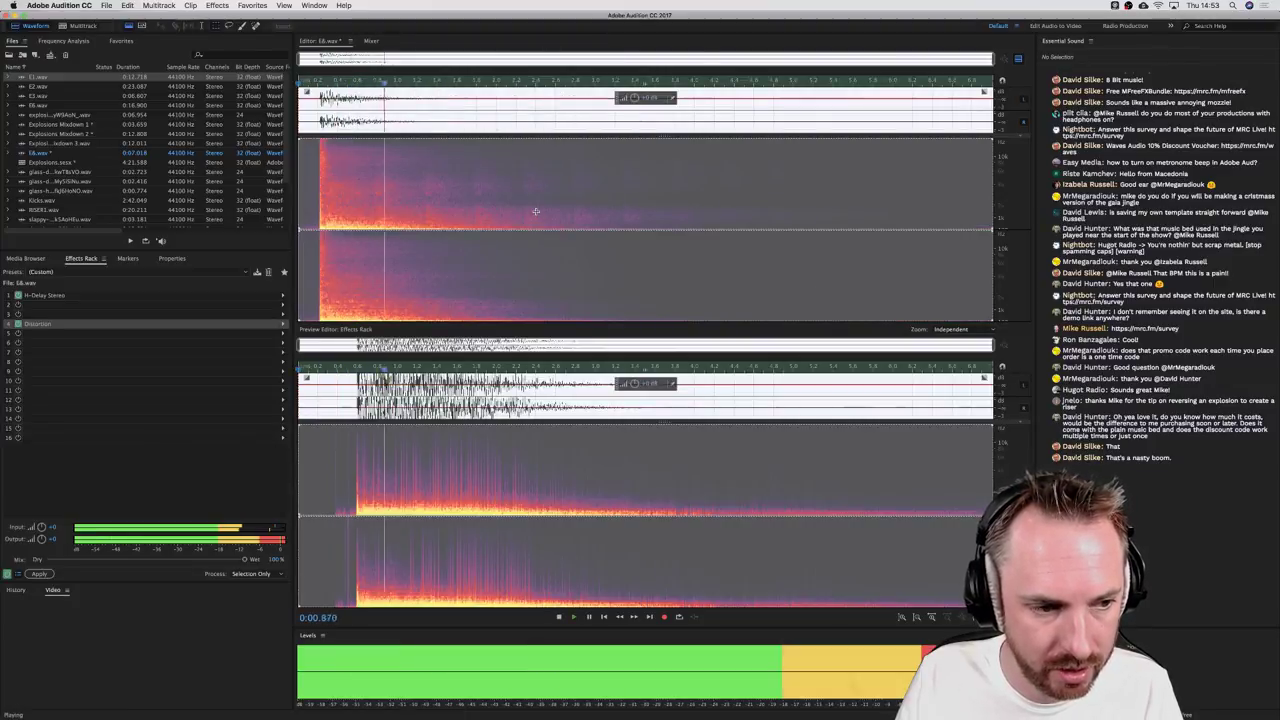
key("space")
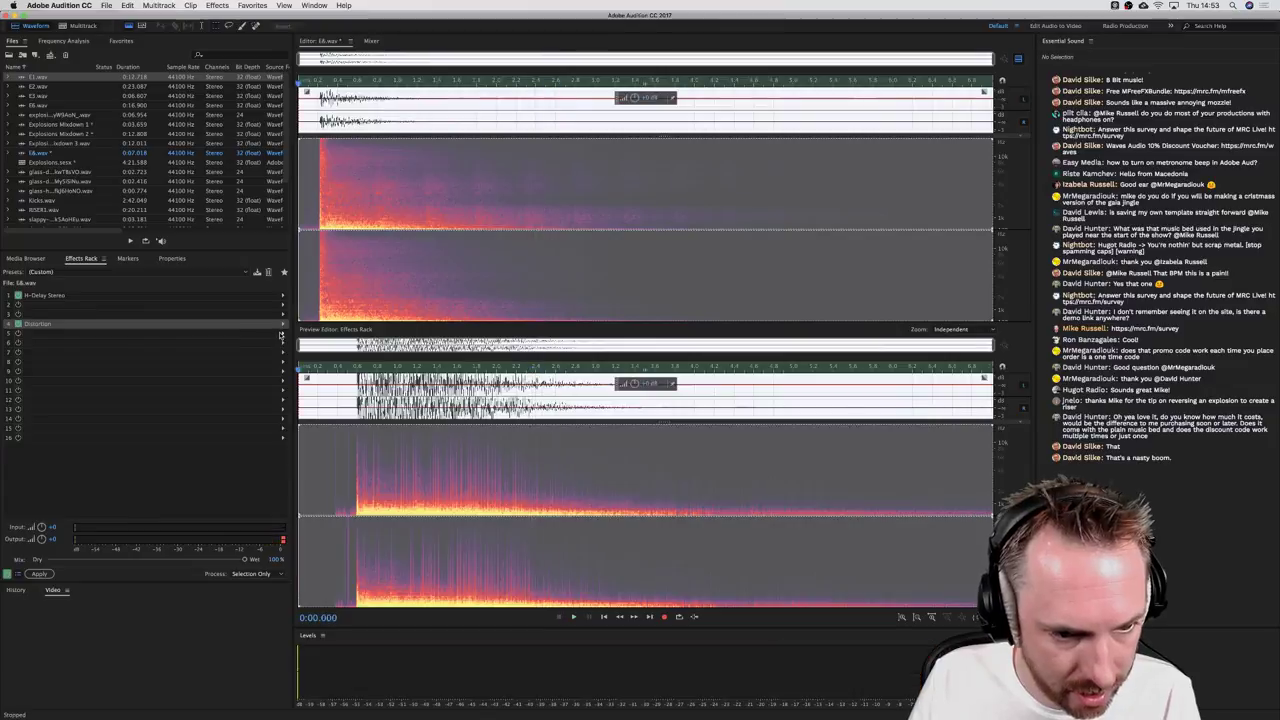
Step: Add the Phaser modulation effect to the fifth rack slot and play the result with its default preset
left_click(283, 333)
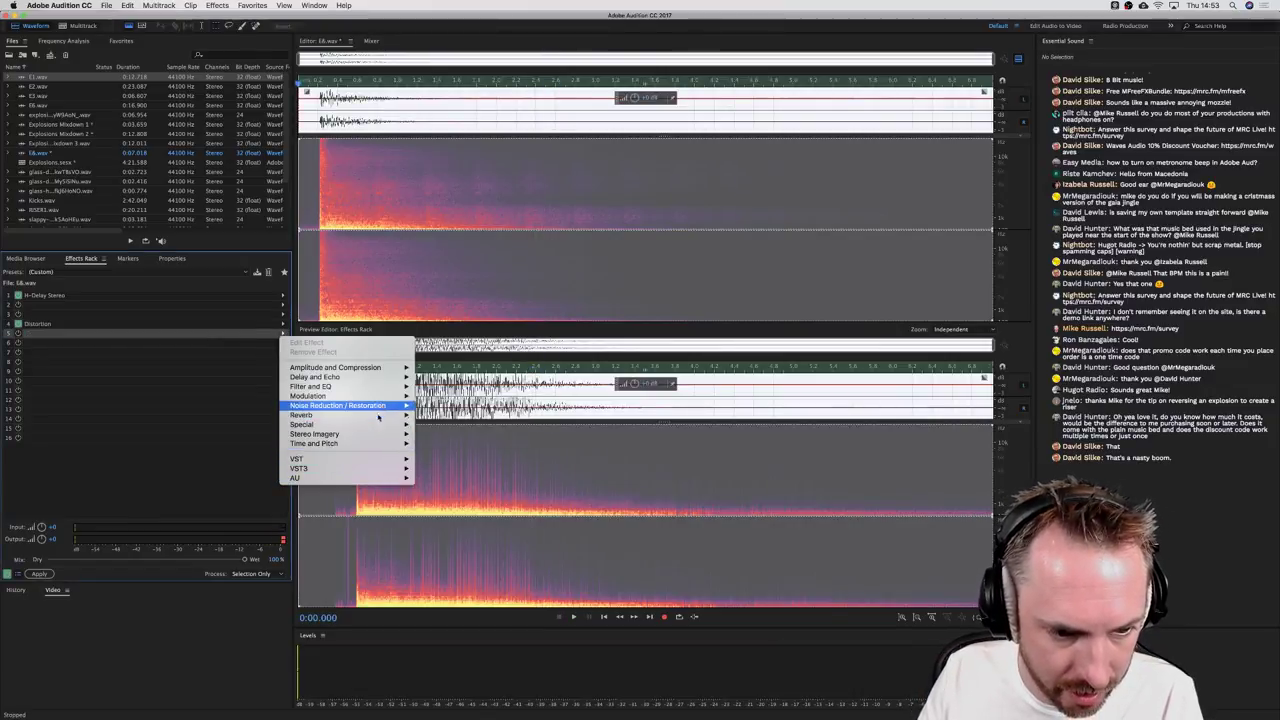
mouse_move(377, 426)
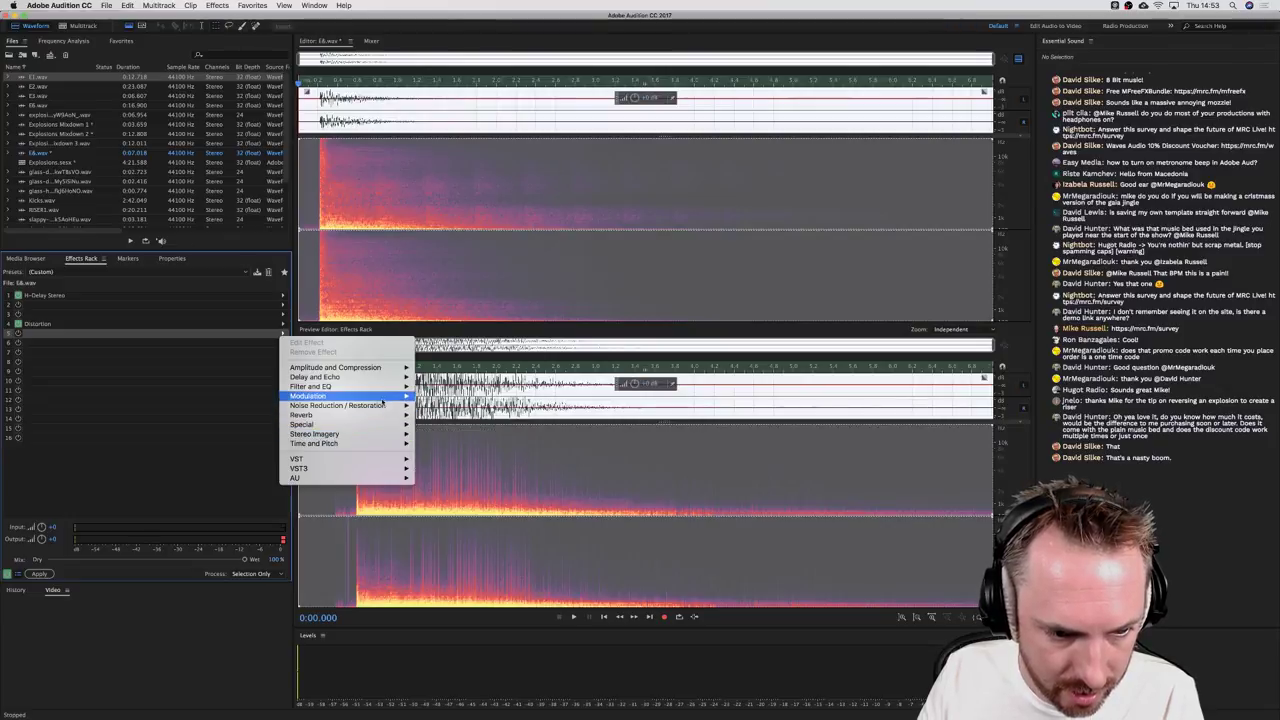
mouse_move(385, 397)
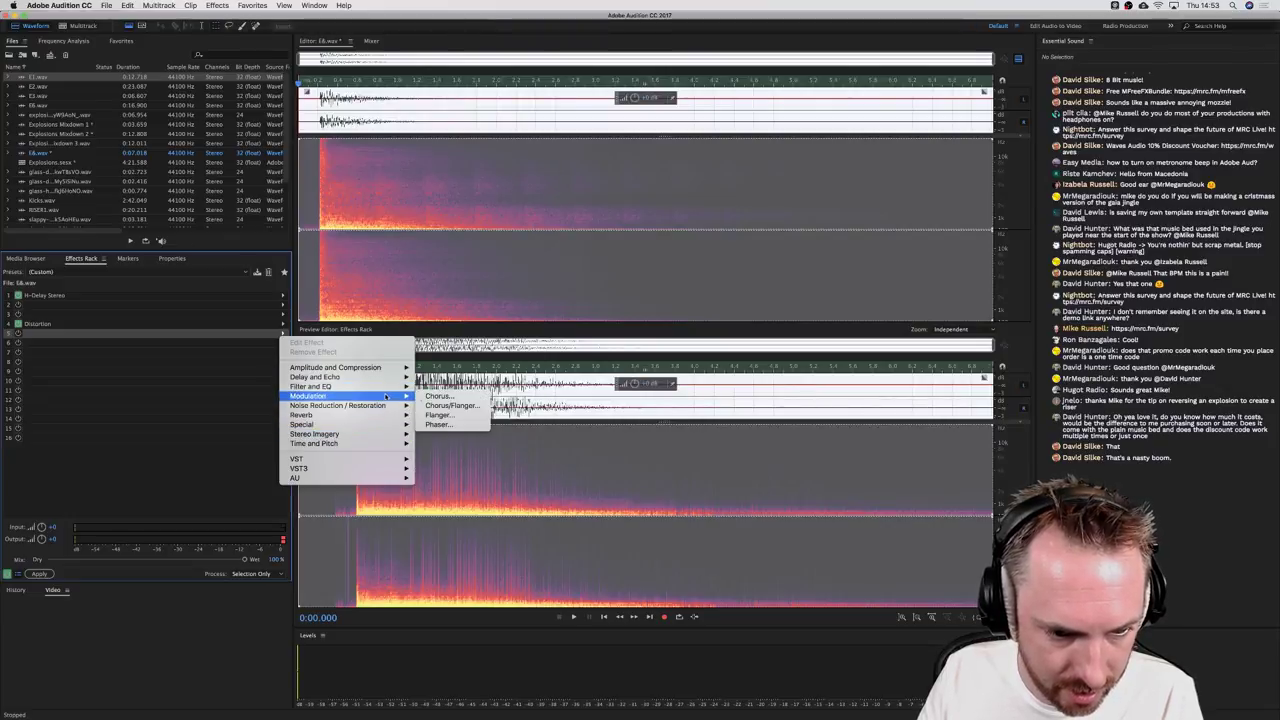
left_click(440, 425)
key("space")
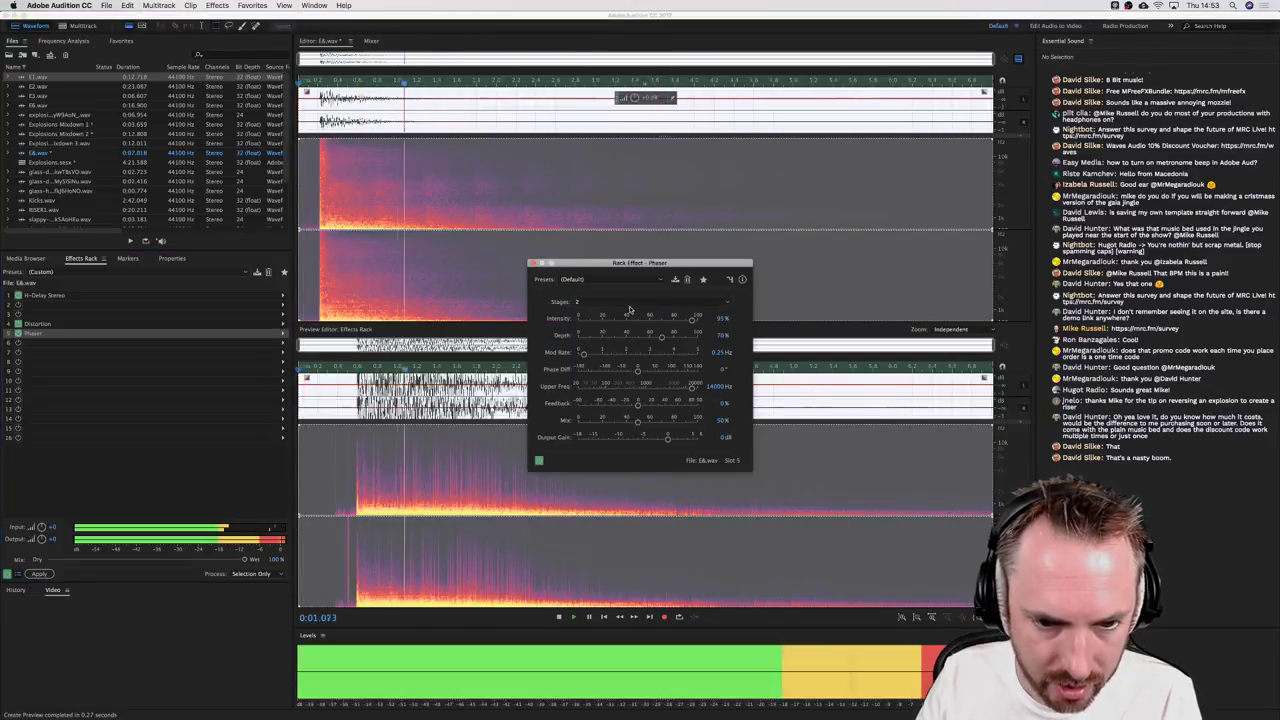
key("space")
Step: Try the Phaser's Zed Lepplin preset, switch it to MegaPlexzor and play the sound
left_click(580, 279)
left_click(590, 450)
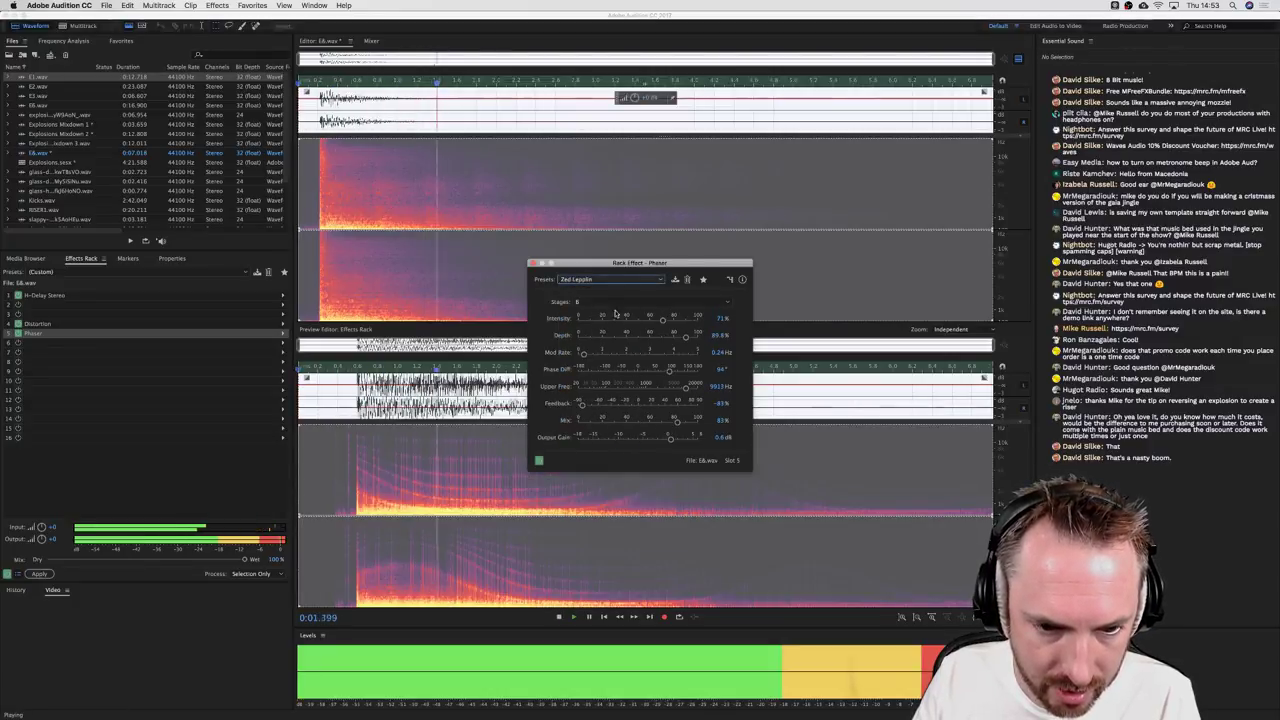
left_click(609, 280)
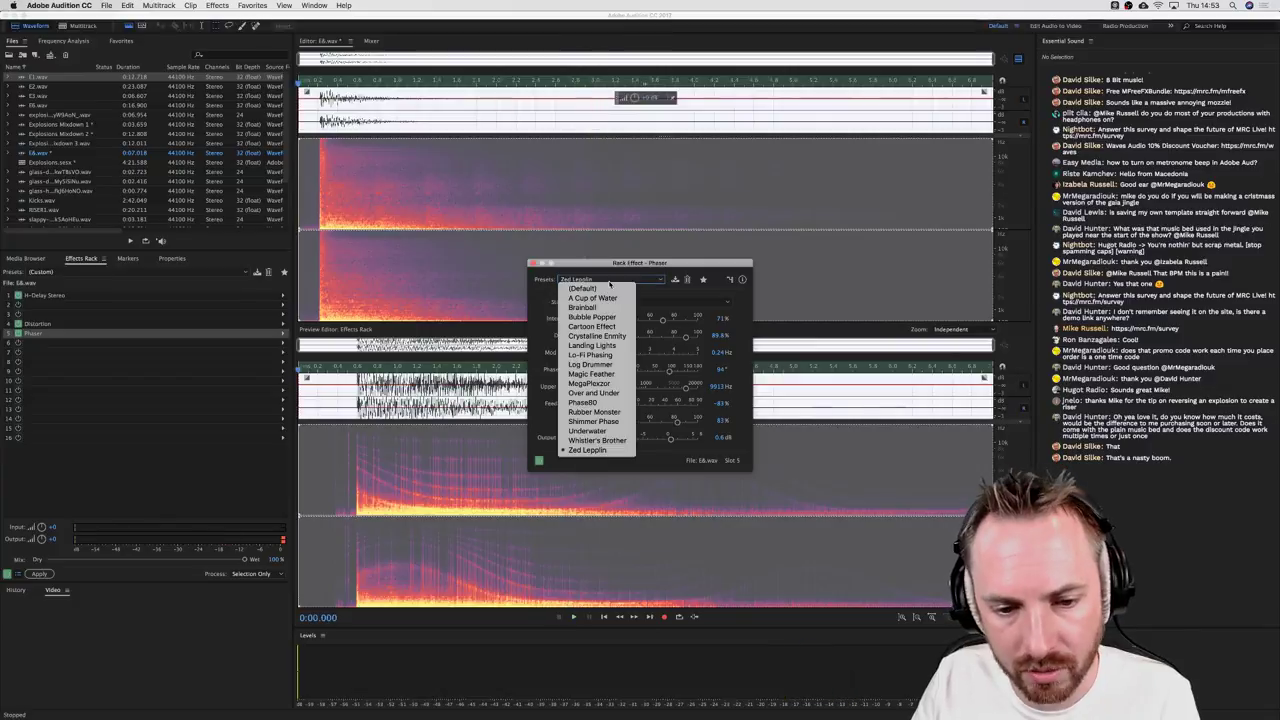
left_click(606, 384)
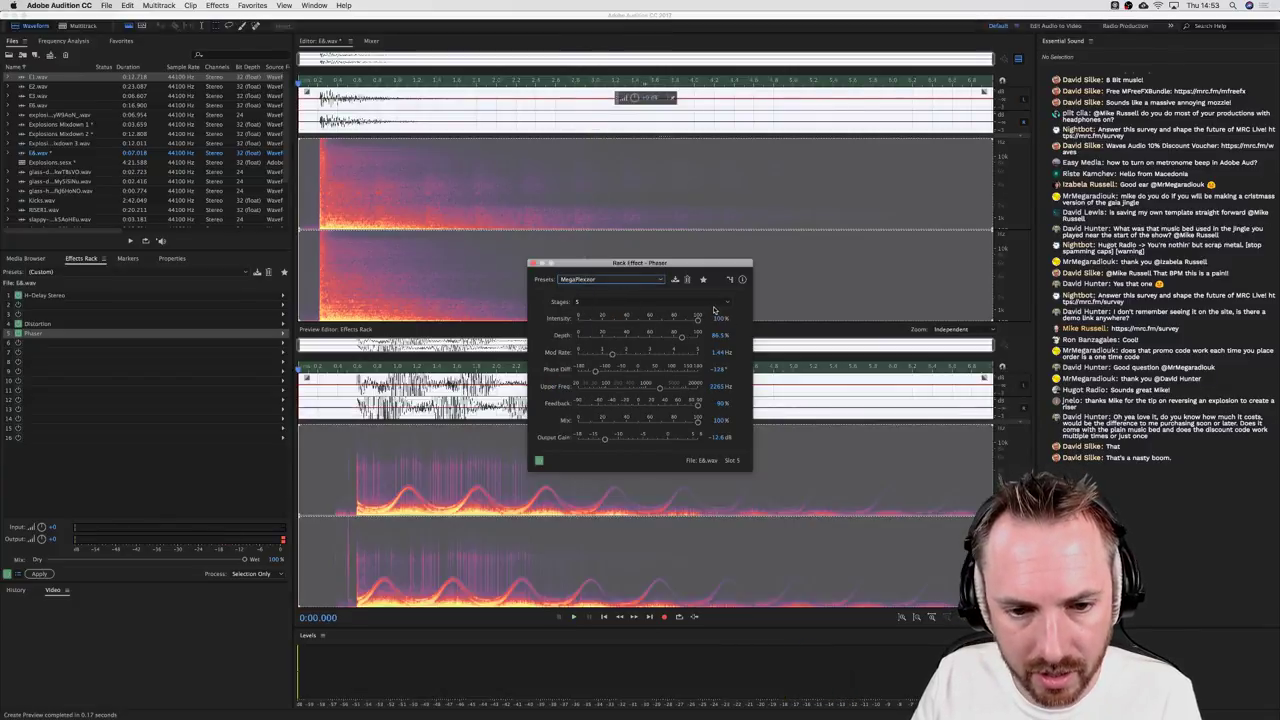
key("space")
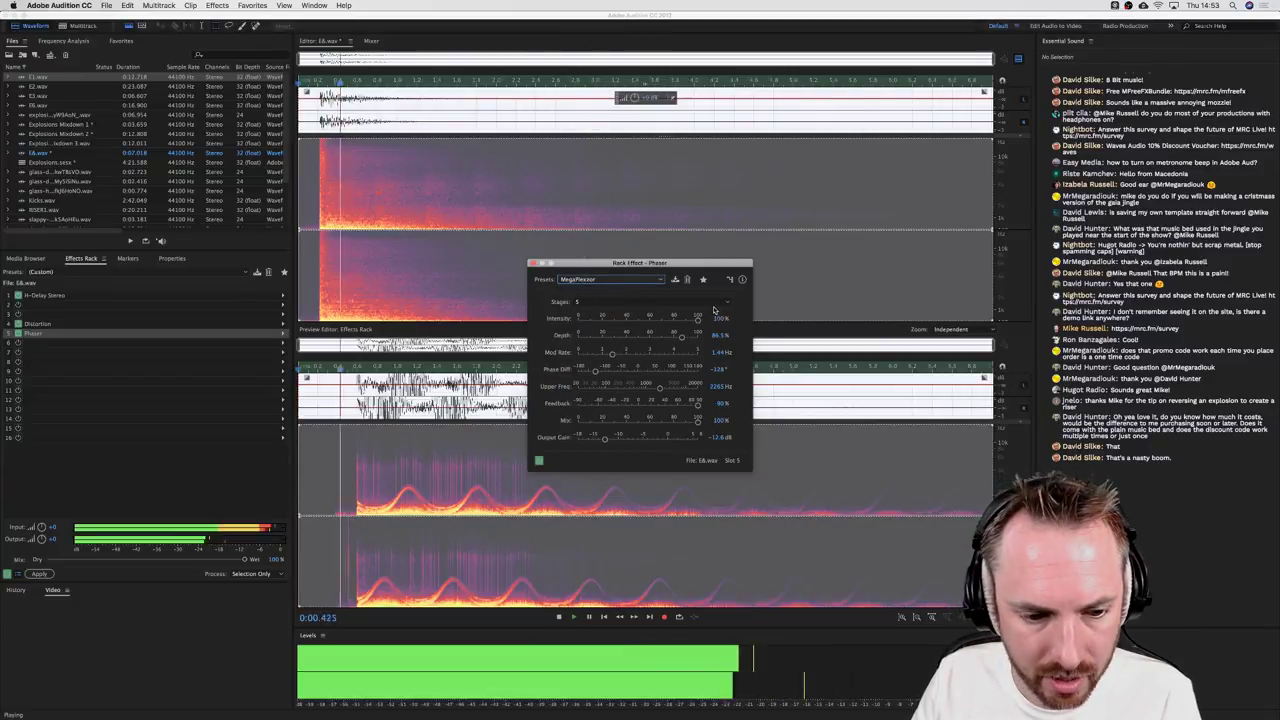
Step: Set the Phaser to the Log Drummer preset, play the sound and apply the effects rack to the file
left_click(641, 280)
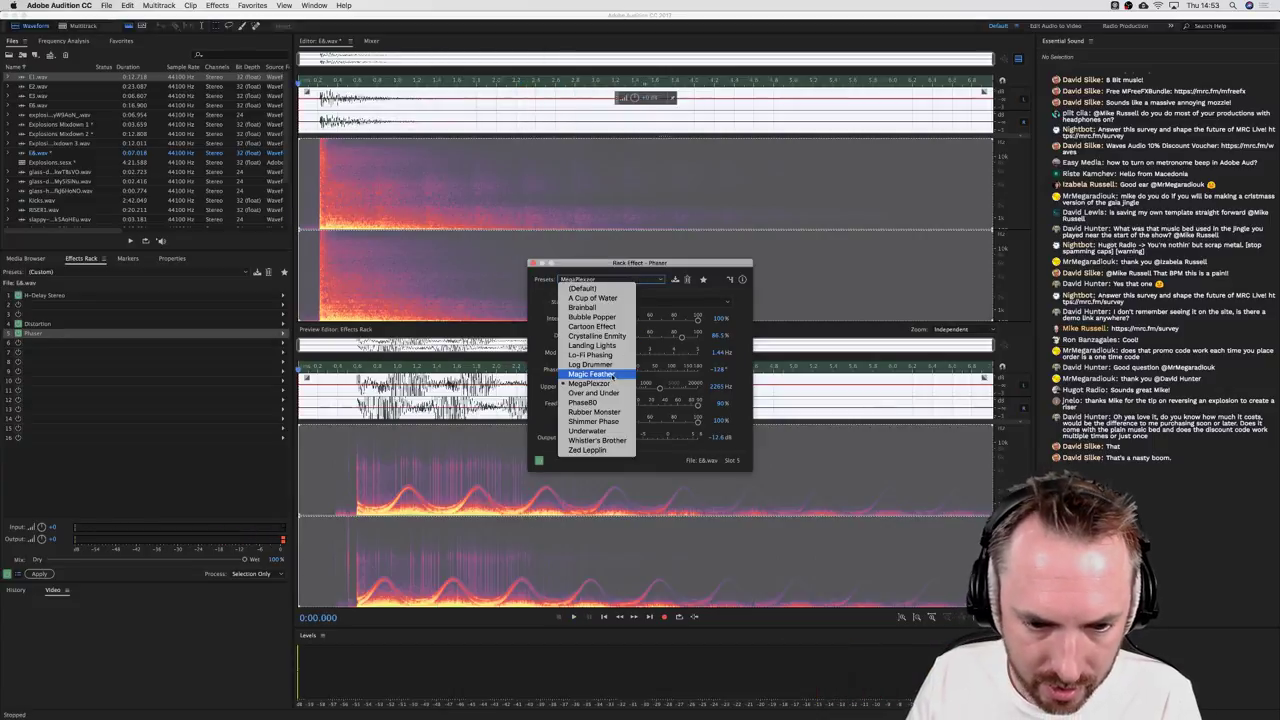
left_click(606, 365)
key("space")
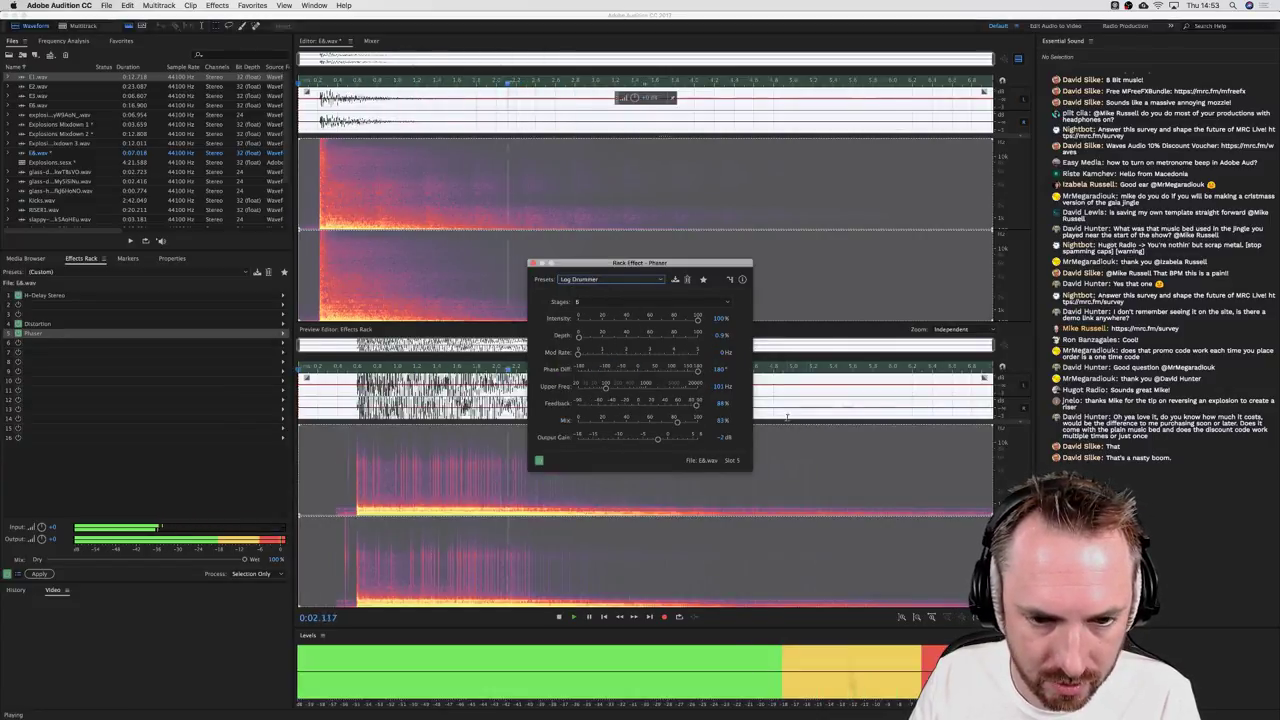
key("space")
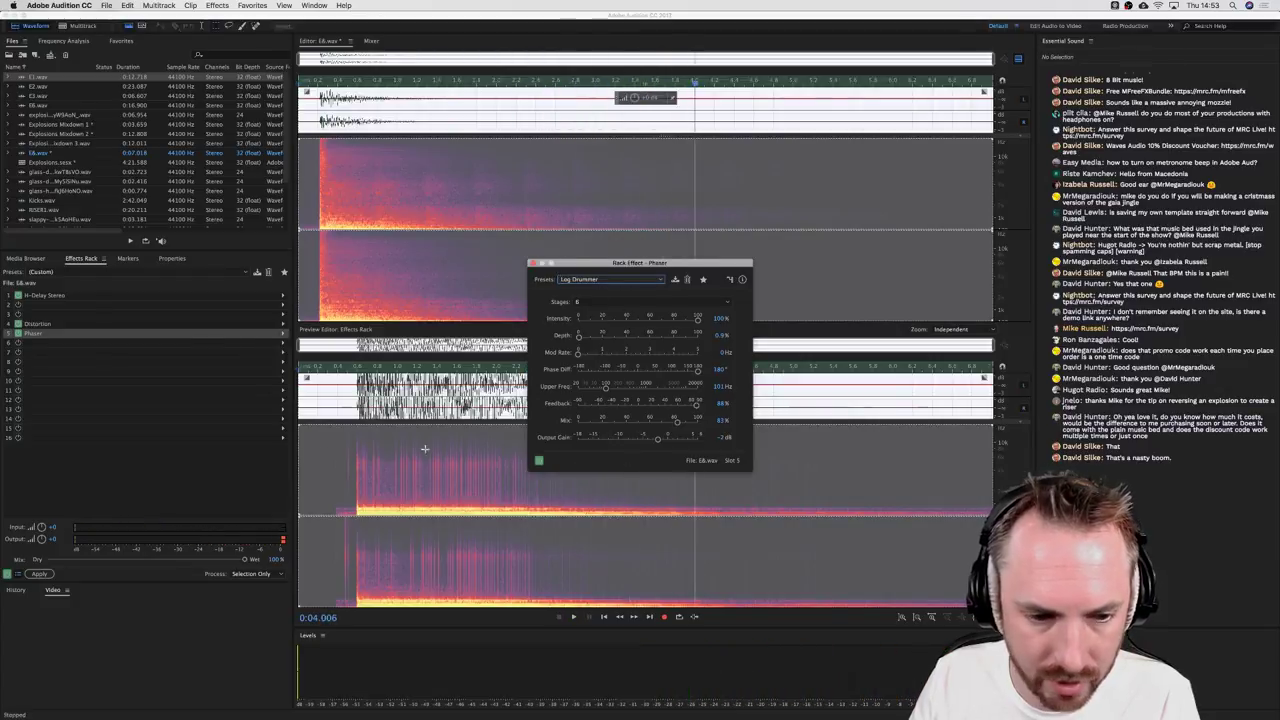
left_click(38, 574)
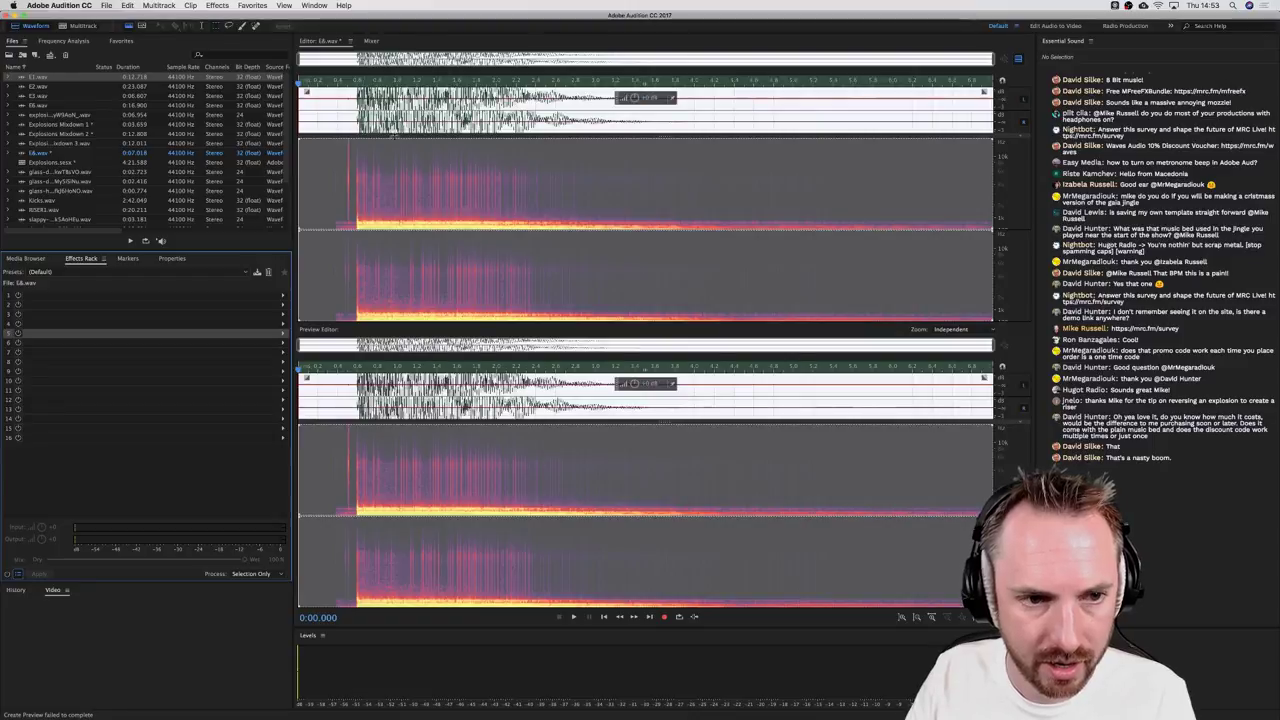
Step: Play the processed sound, lower the gain of the whole waveform and play it again
key("space")
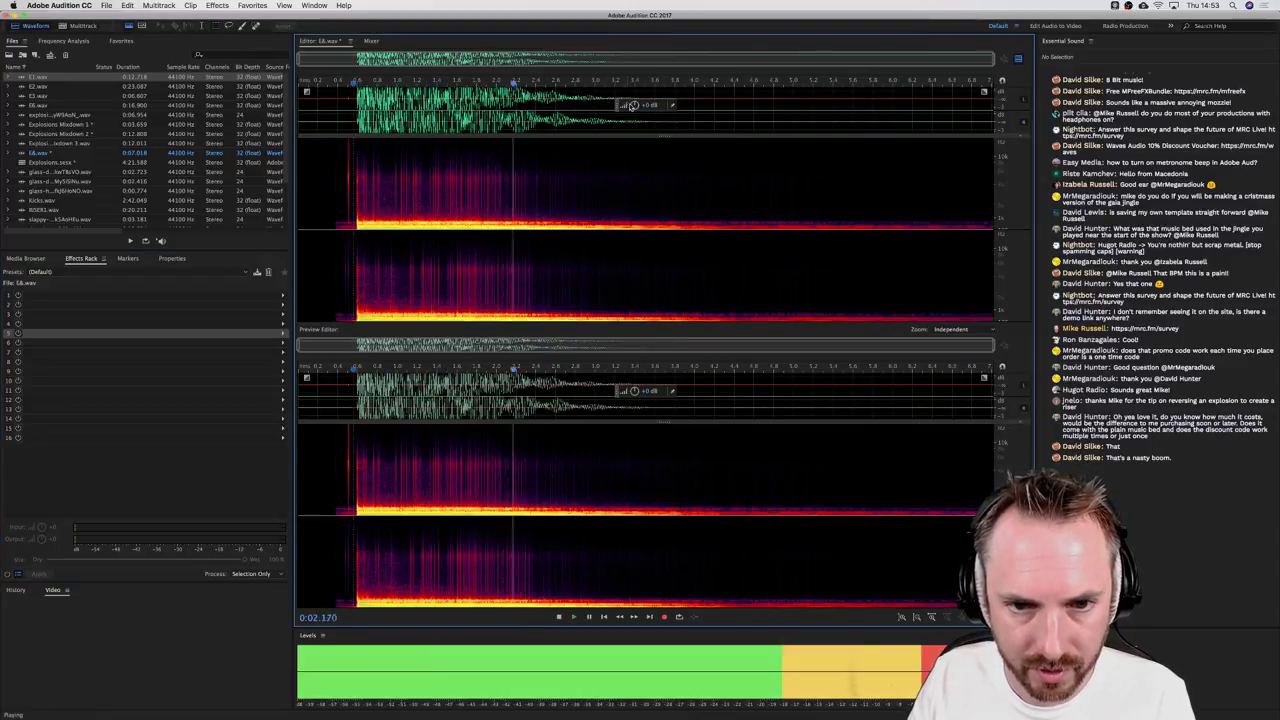
left_click_drag(633, 105, 633, 110)
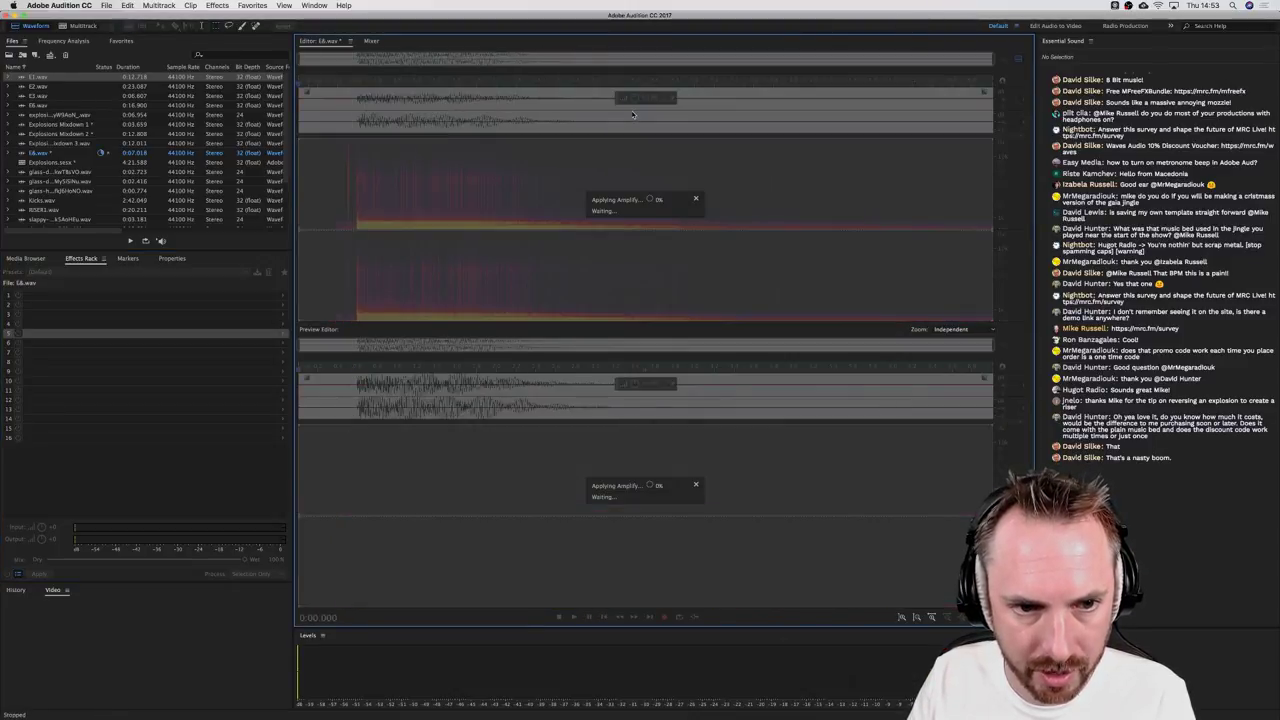
key("space")
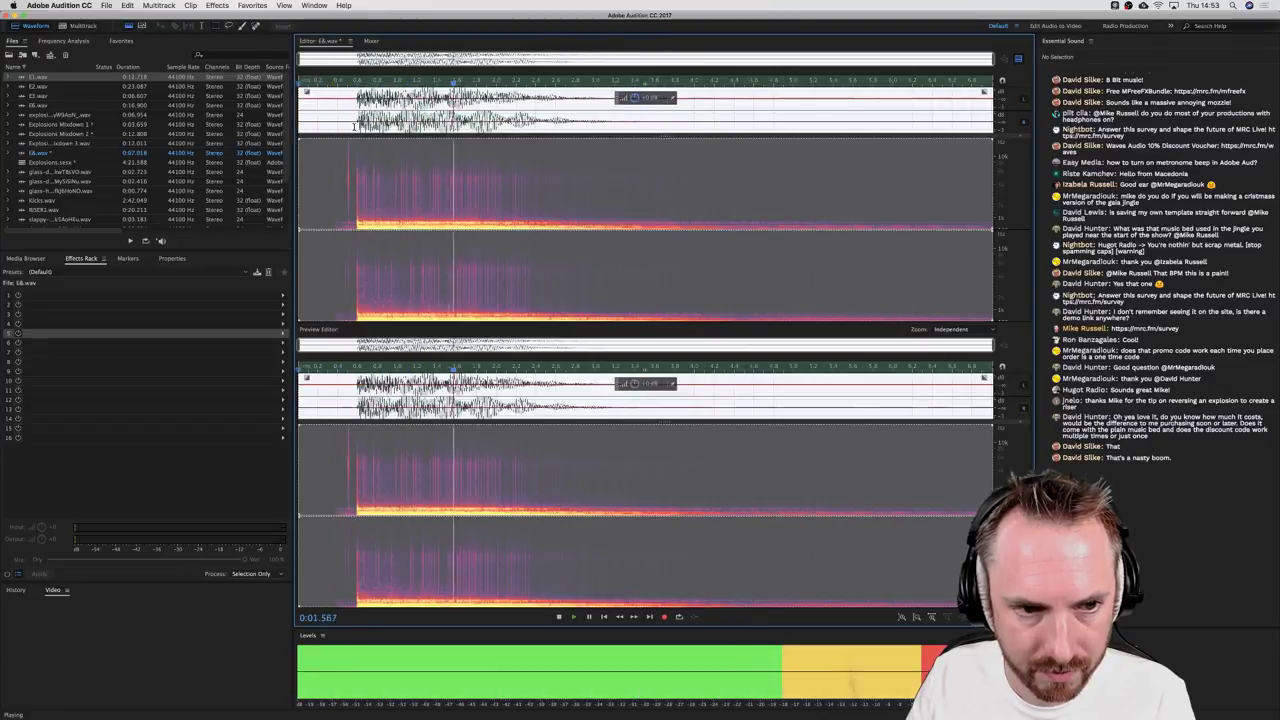
Step: Delete the quiet lead-in before the hit and save the sound as a new file
key("super+shift+s")
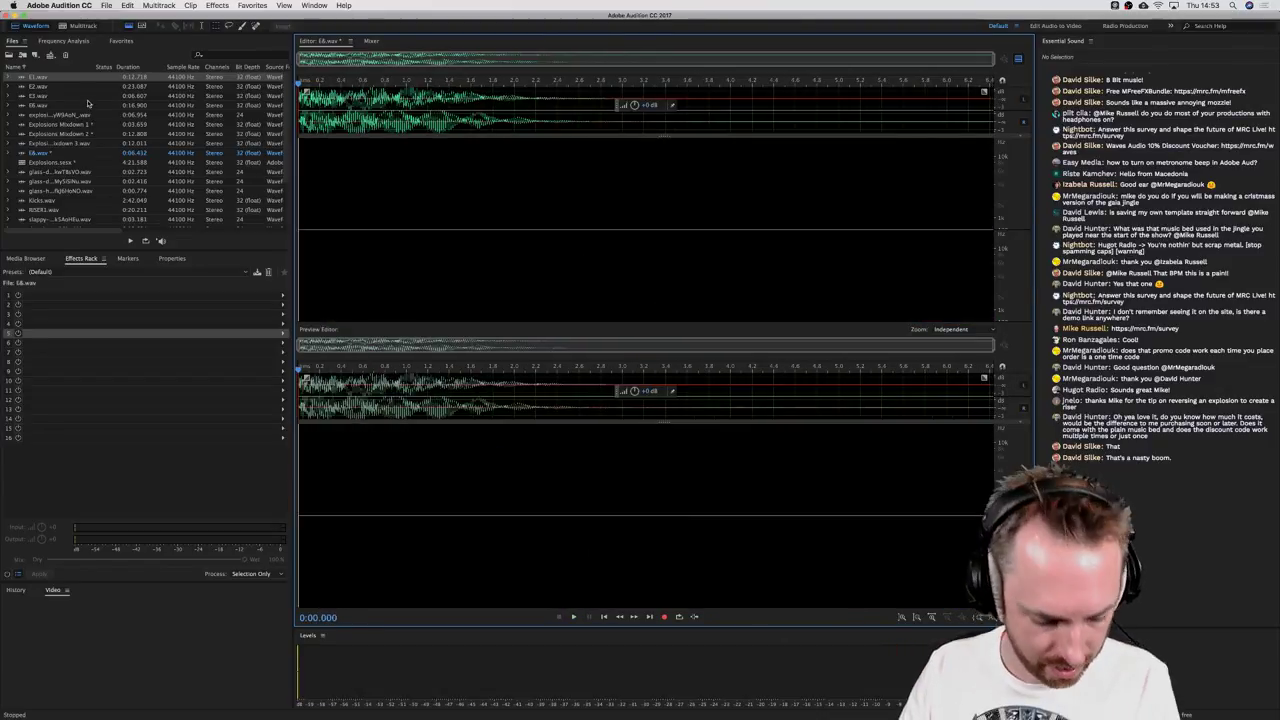
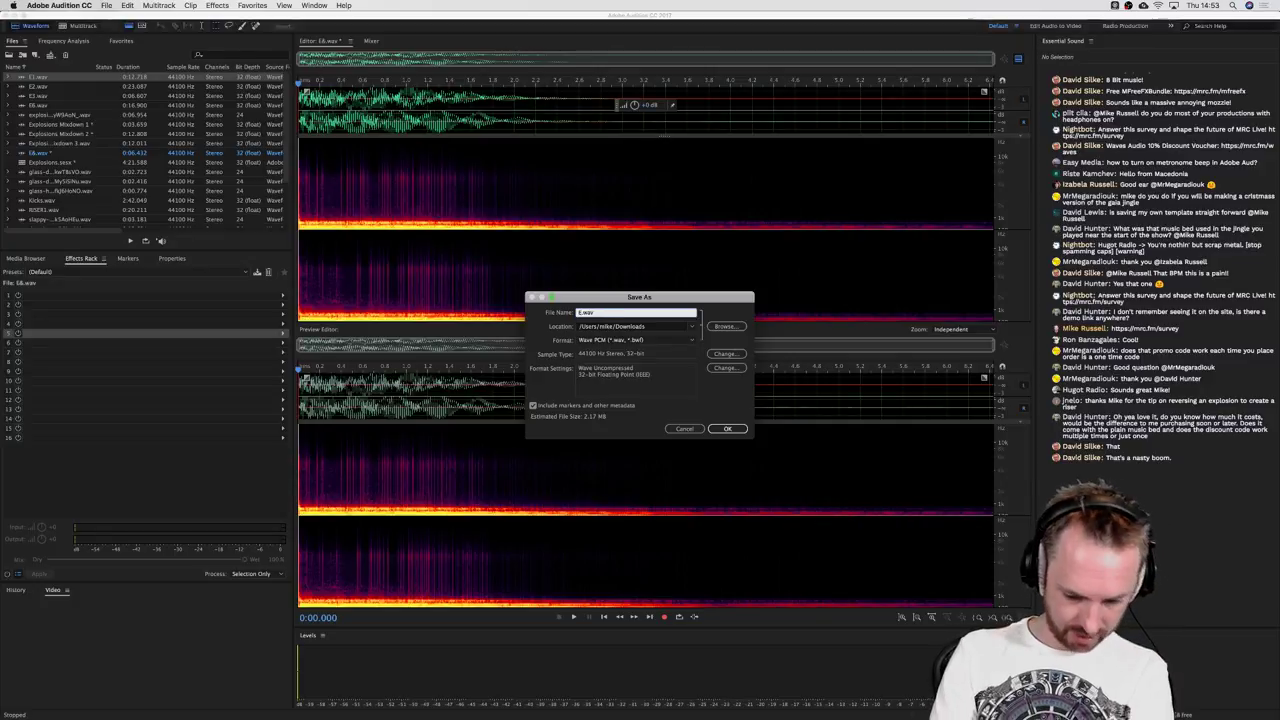
Step: Save the sound as E8.wav, then reverse the whole waveform and play part of it
key("Return")
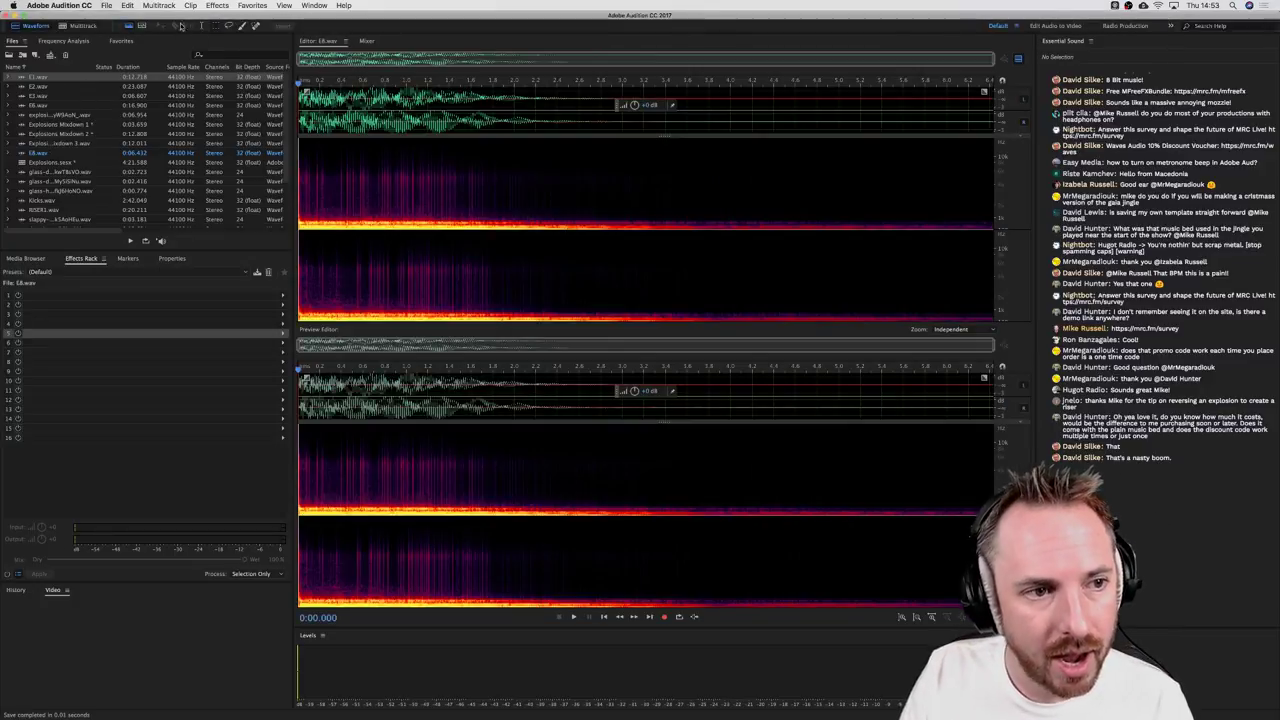
left_click(218, 6)
left_click(228, 62)
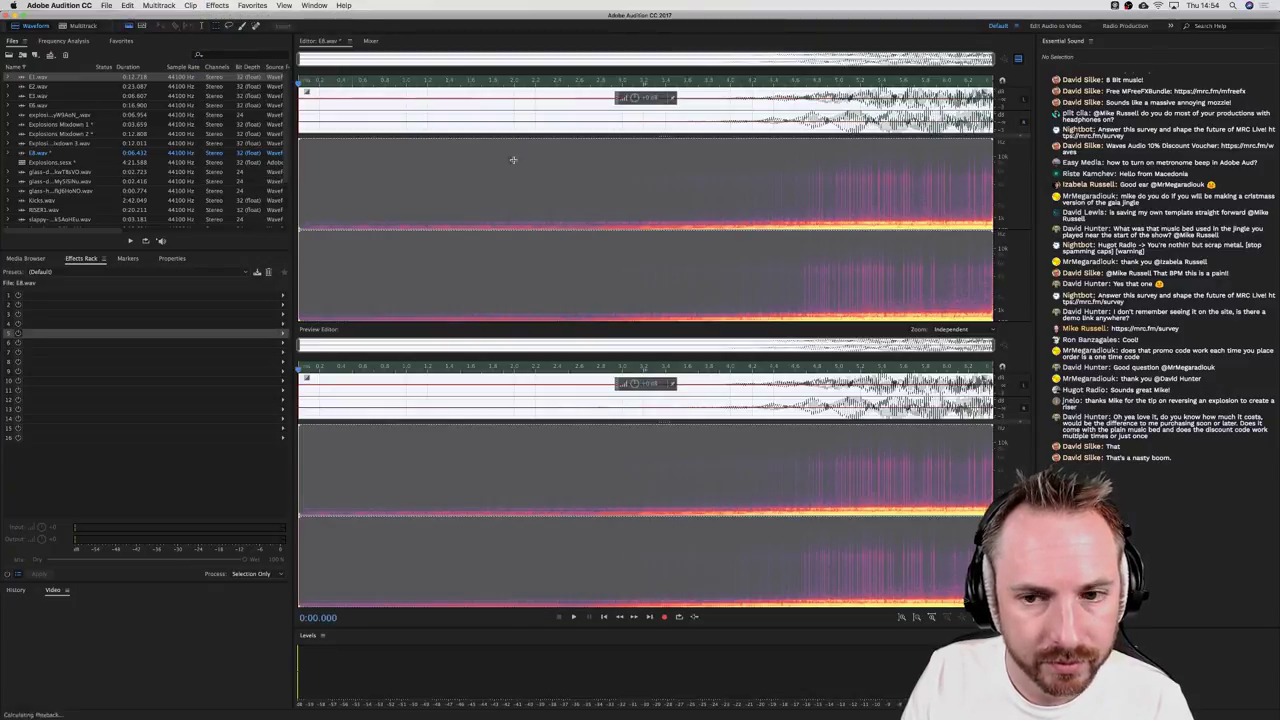
key("space")
left_click(766, 128)
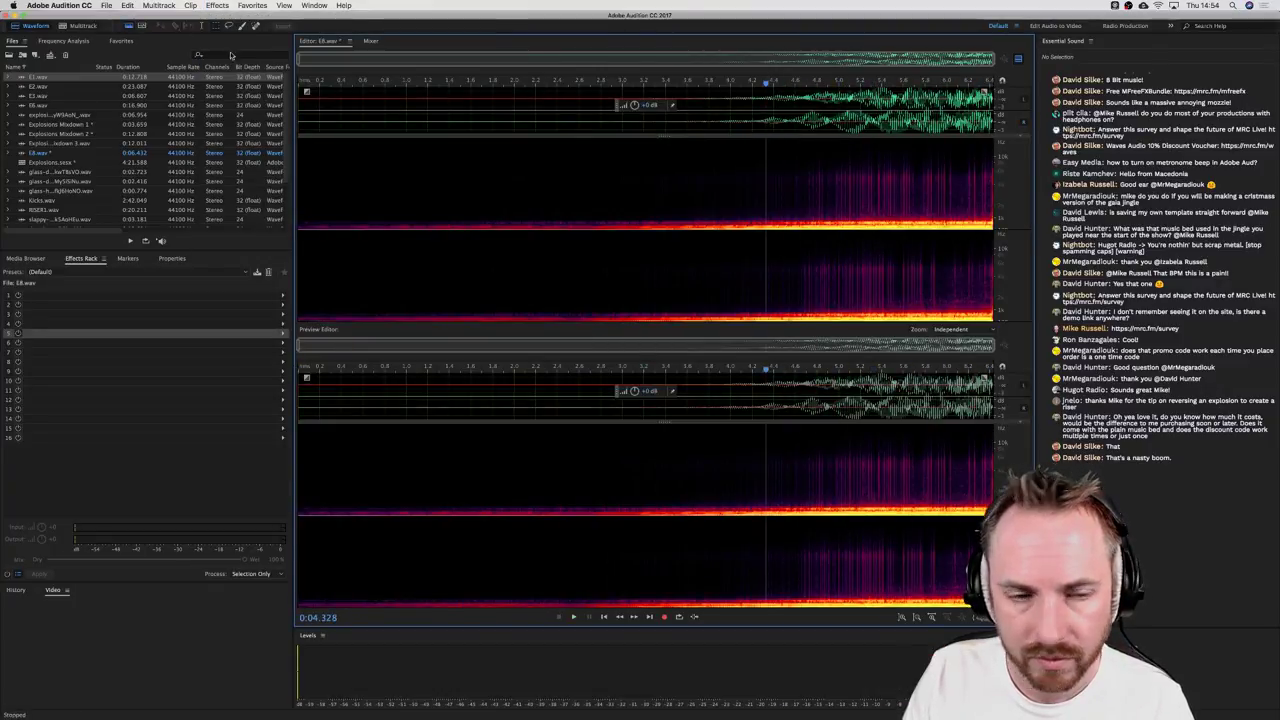
Step: Place E8.wav on Track 3 of the Explosions session, ending at the start of the Track 4 explosion clip near 3:55
left_click(75, 26)
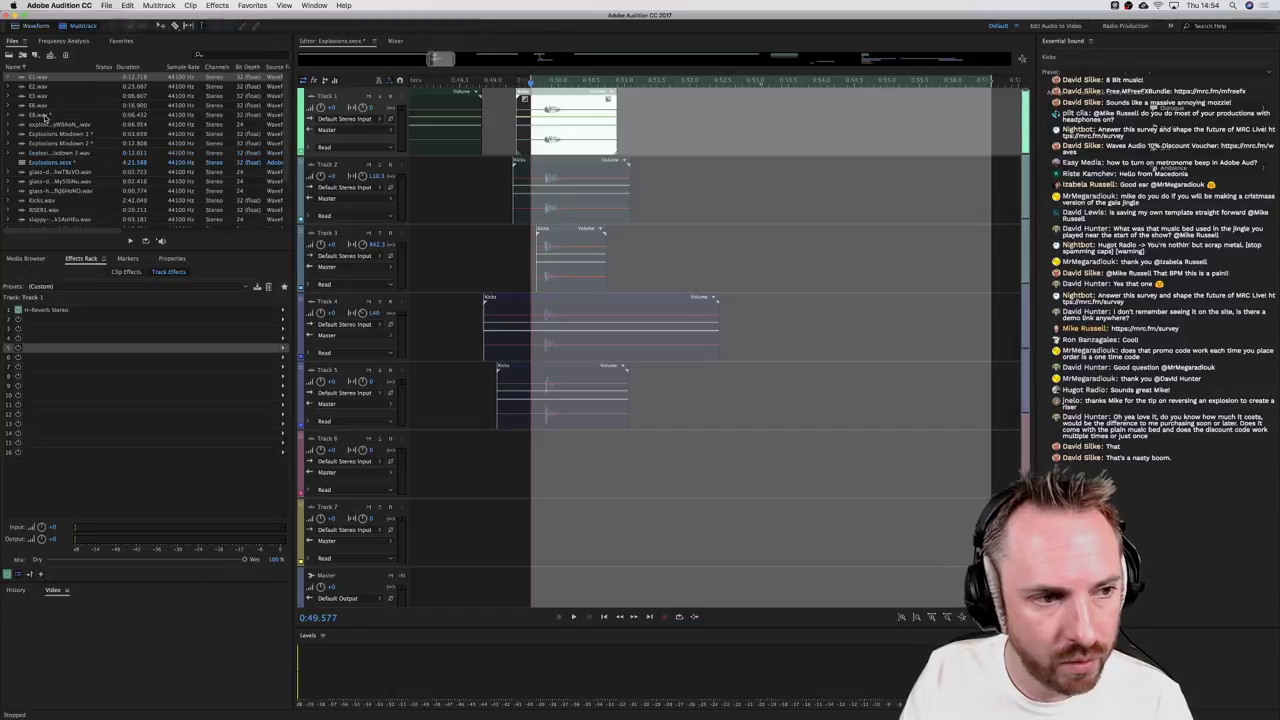
left_click_drag(44, 118, 708, 257)
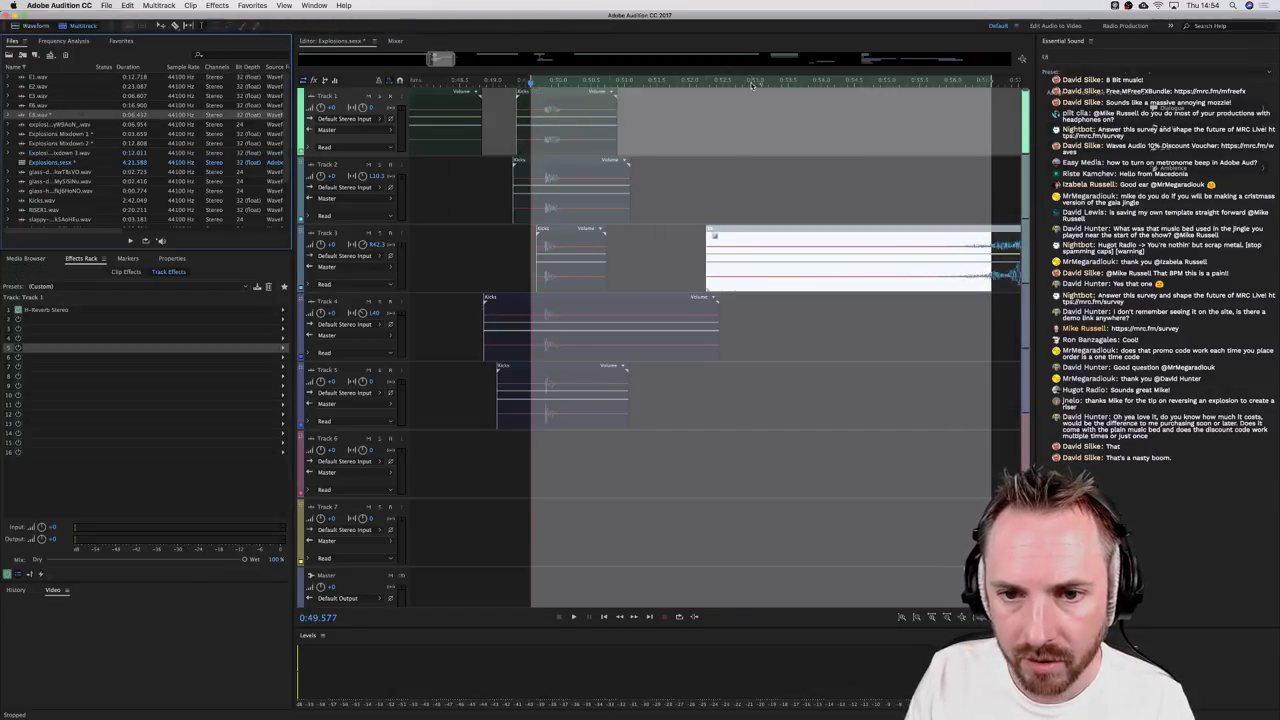
scroll(752, 85, "down", 5)
scroll(752, 85, "right", 2)
left_click(702, 279)
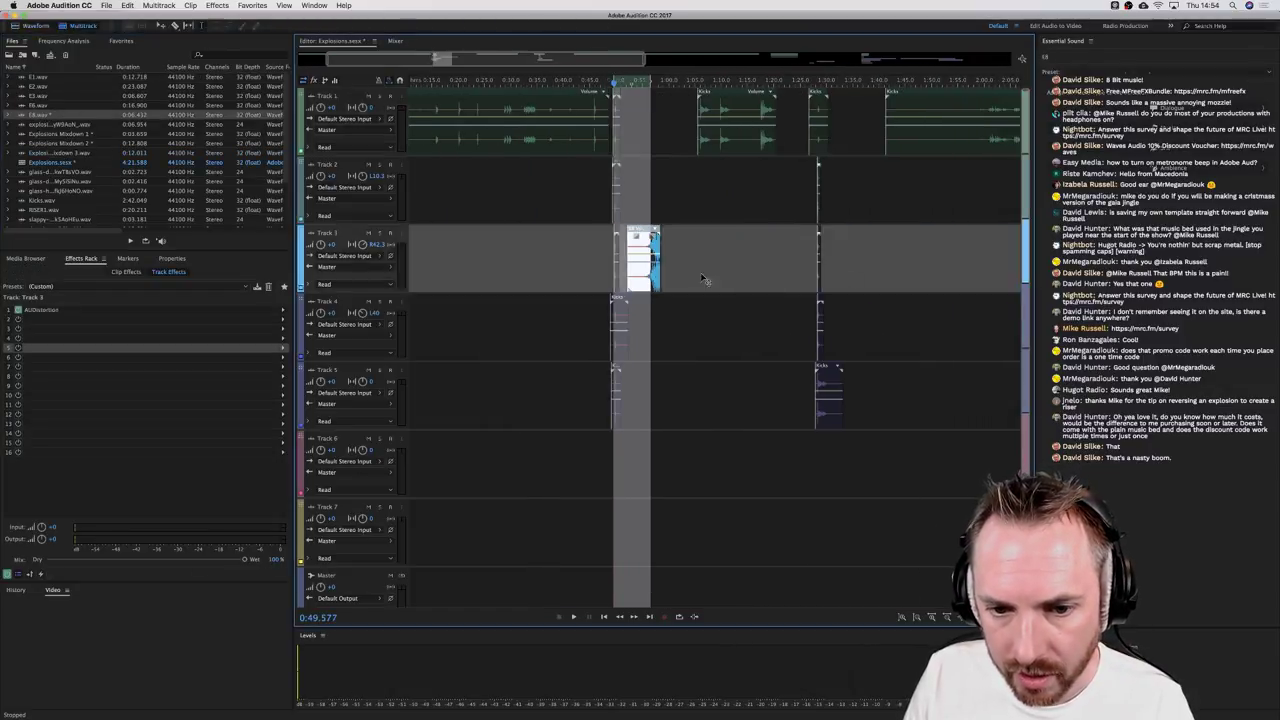
mouse_move(649, 270)
left_mouse_down()
mouse_move(1016, 270)
mouse_move(625, 270)
left_mouse_up()
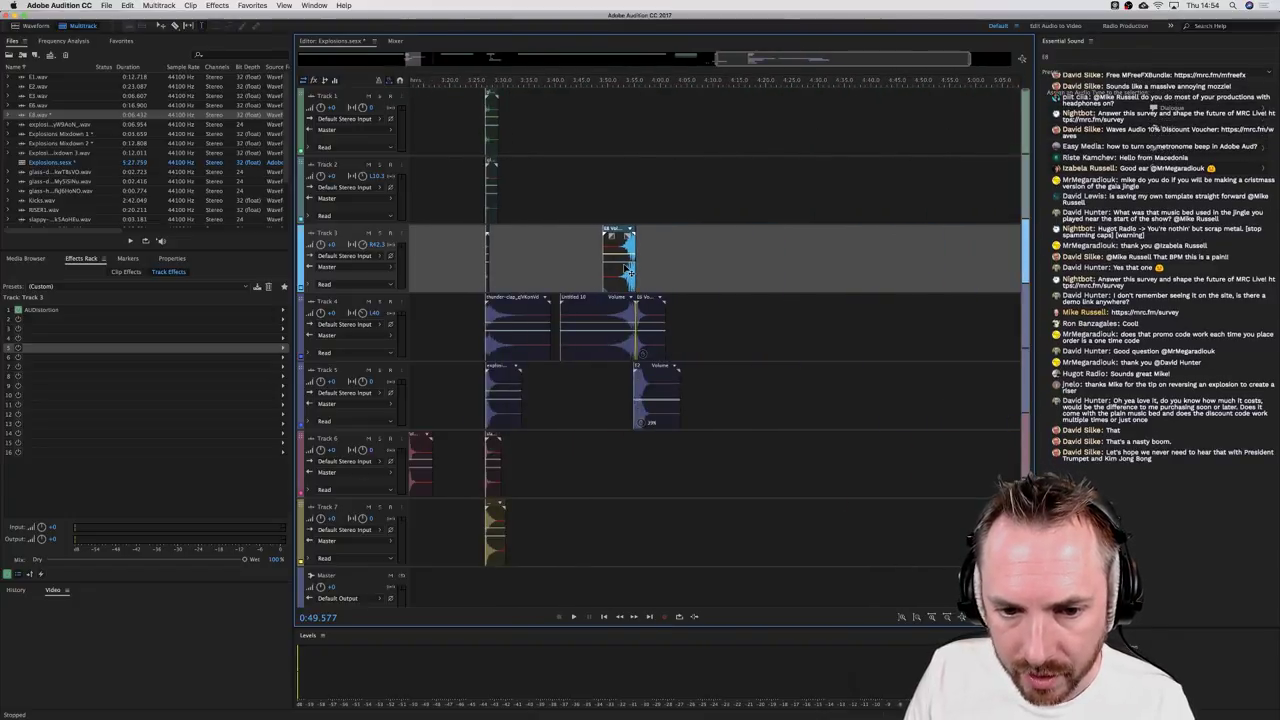
Step: Move the reversed E8 clip onto Track 4 so it crossfades briefly into the explosion clip, and play the join
key("space")
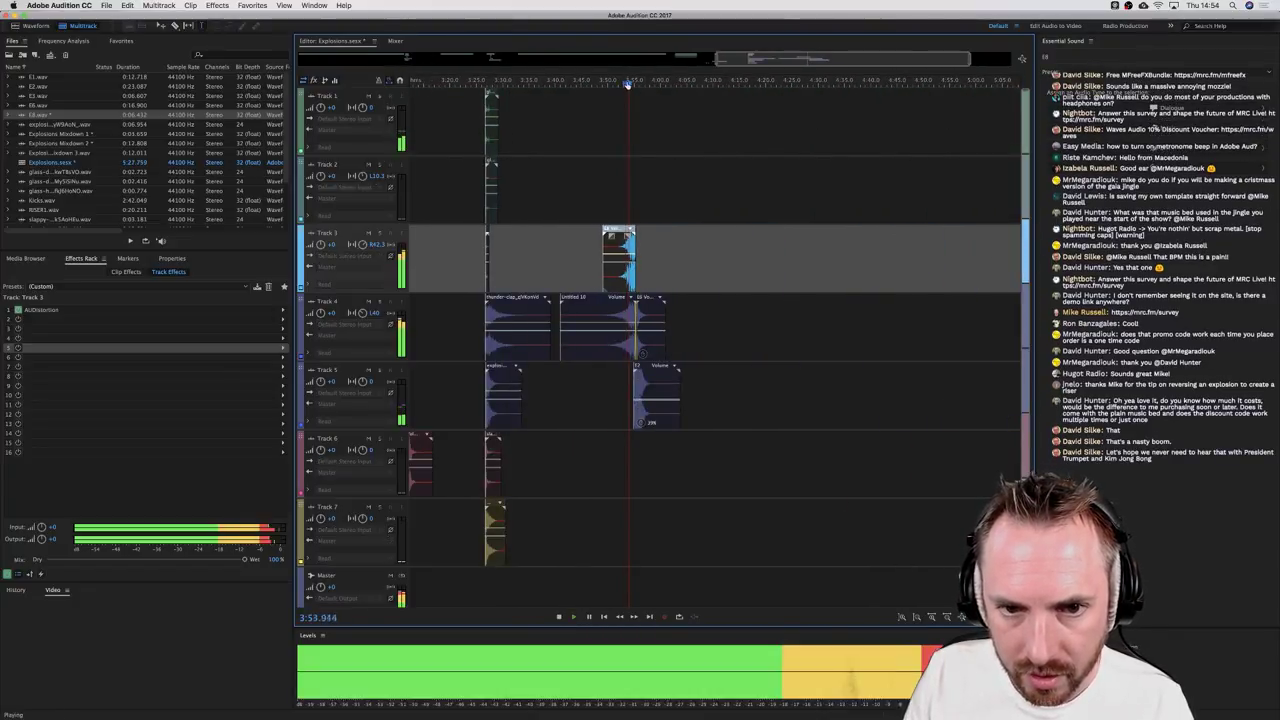
scroll(628, 85, "up", 5)
key("space")
left_click(663, 318)
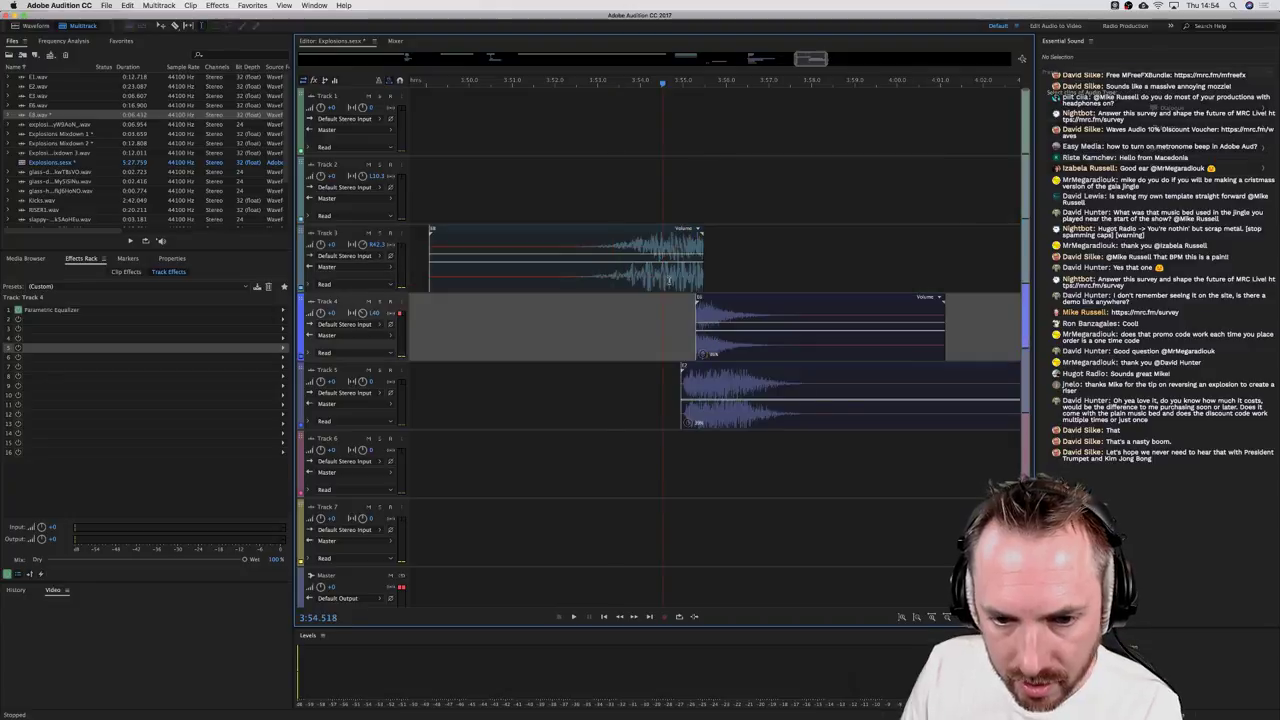
left_click_drag(669, 281, 664, 328)
key("space")
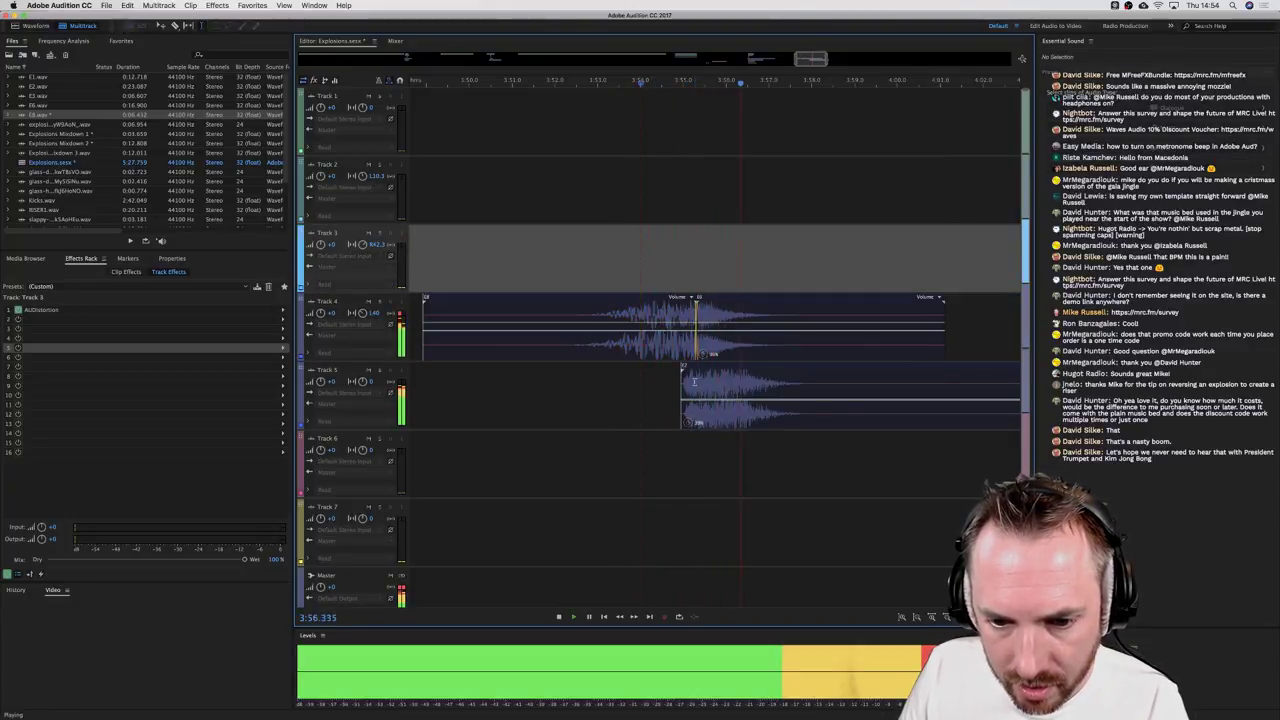
Step: Delete the explosion clip on Track 5 below the join and play the build-up into the hit
left_click(694, 381)
key("Delete")
key("space")
key("space")
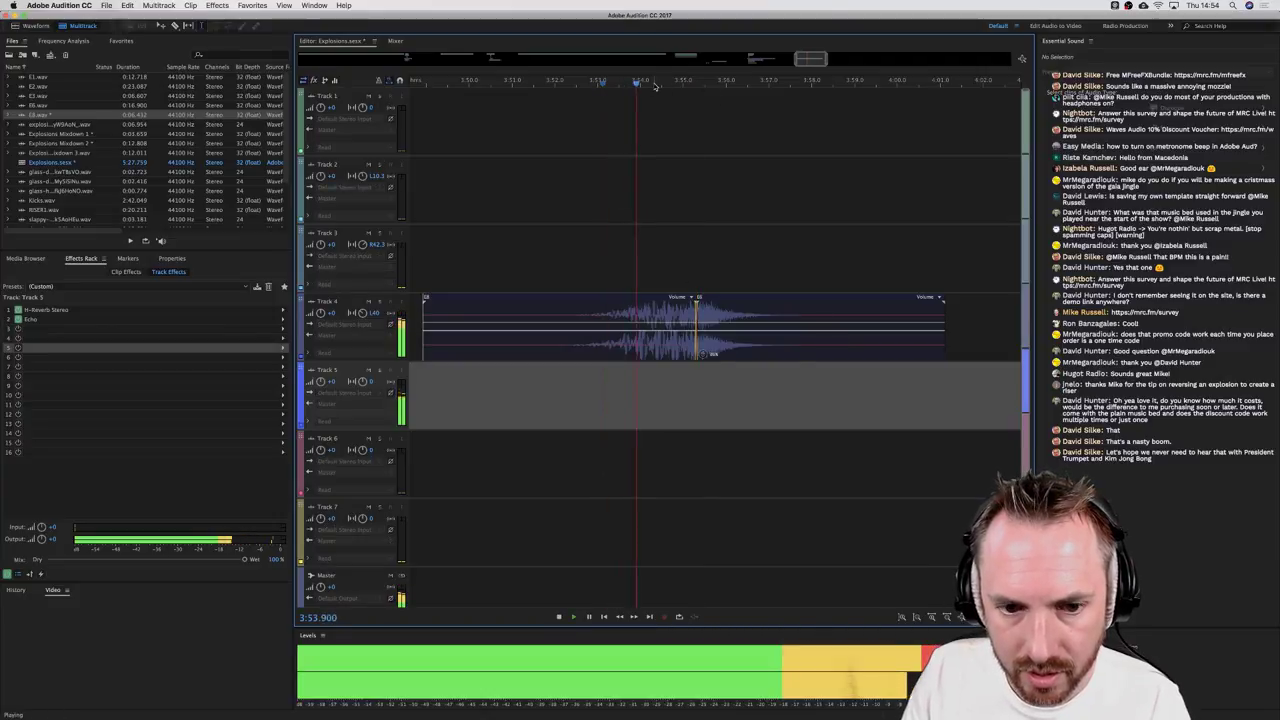
scroll(655, 84, "down", 3)
scroll(527, 137, "down", 5)
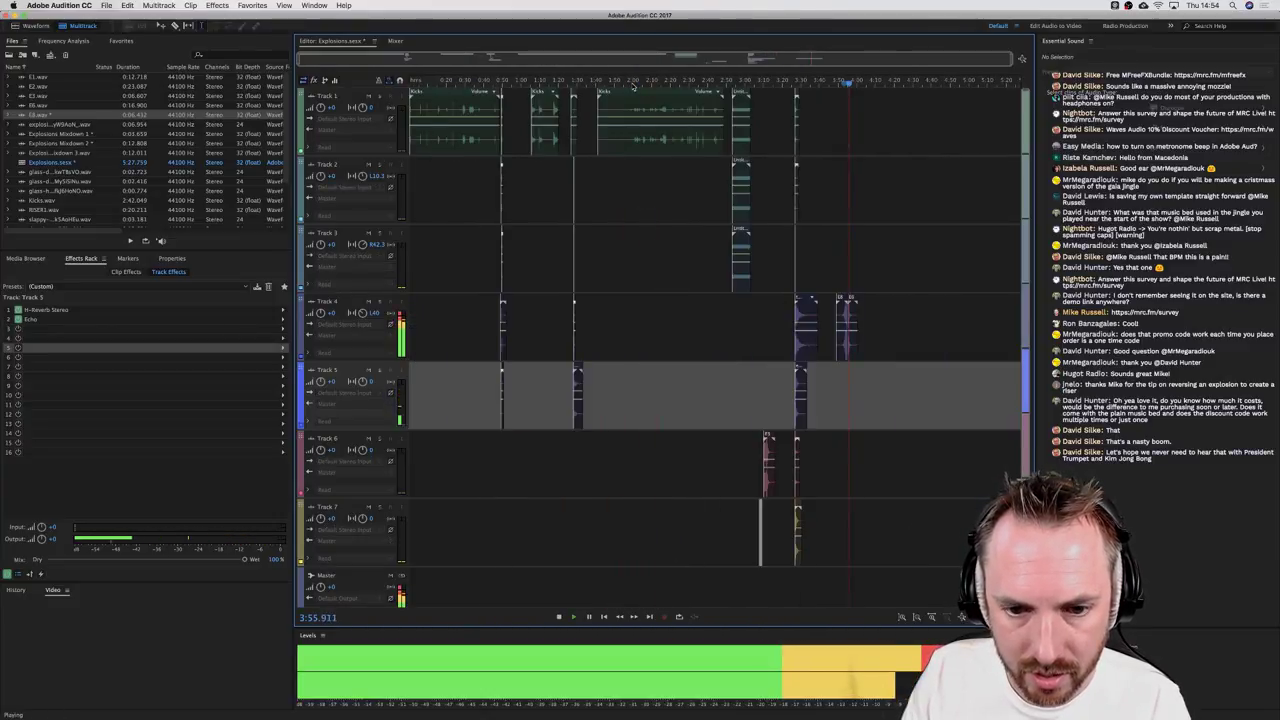
key("space")
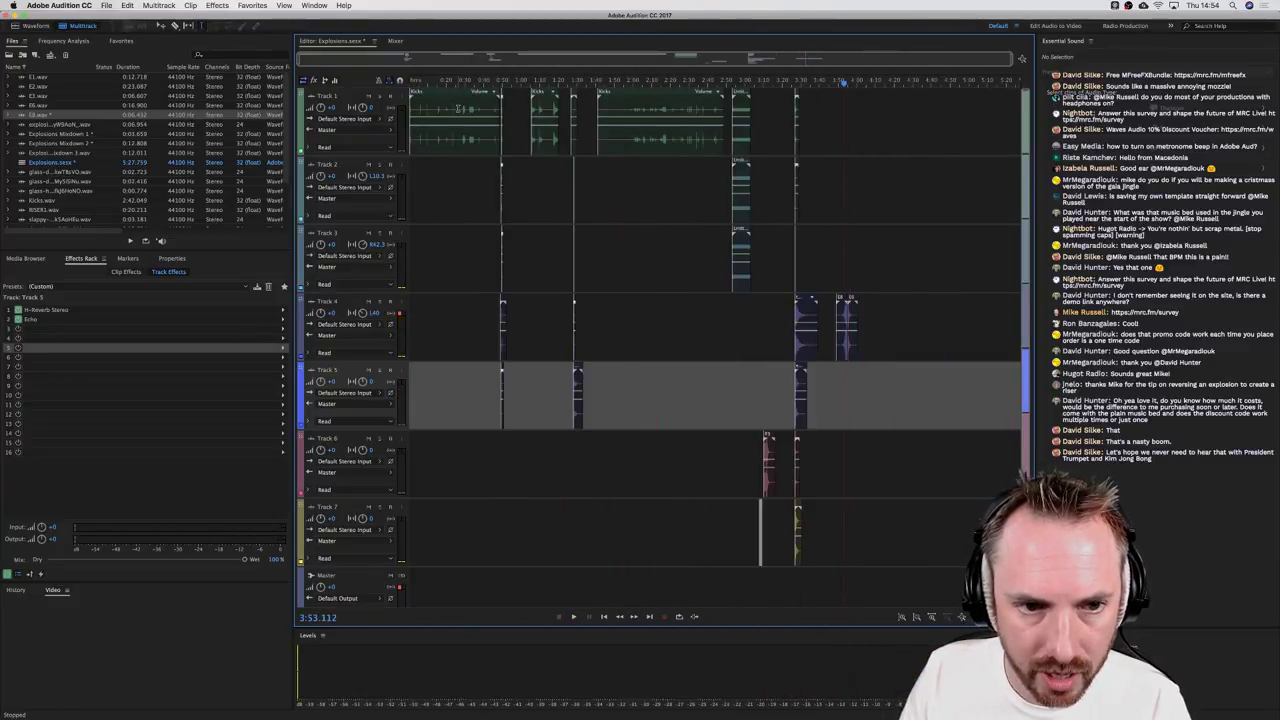
Step: Split the first Kicks clip on Track 1 and move its first part to Track 5, just after the explosion hit
left_click(458, 108)
key("Delete")
left_click(452, 175)
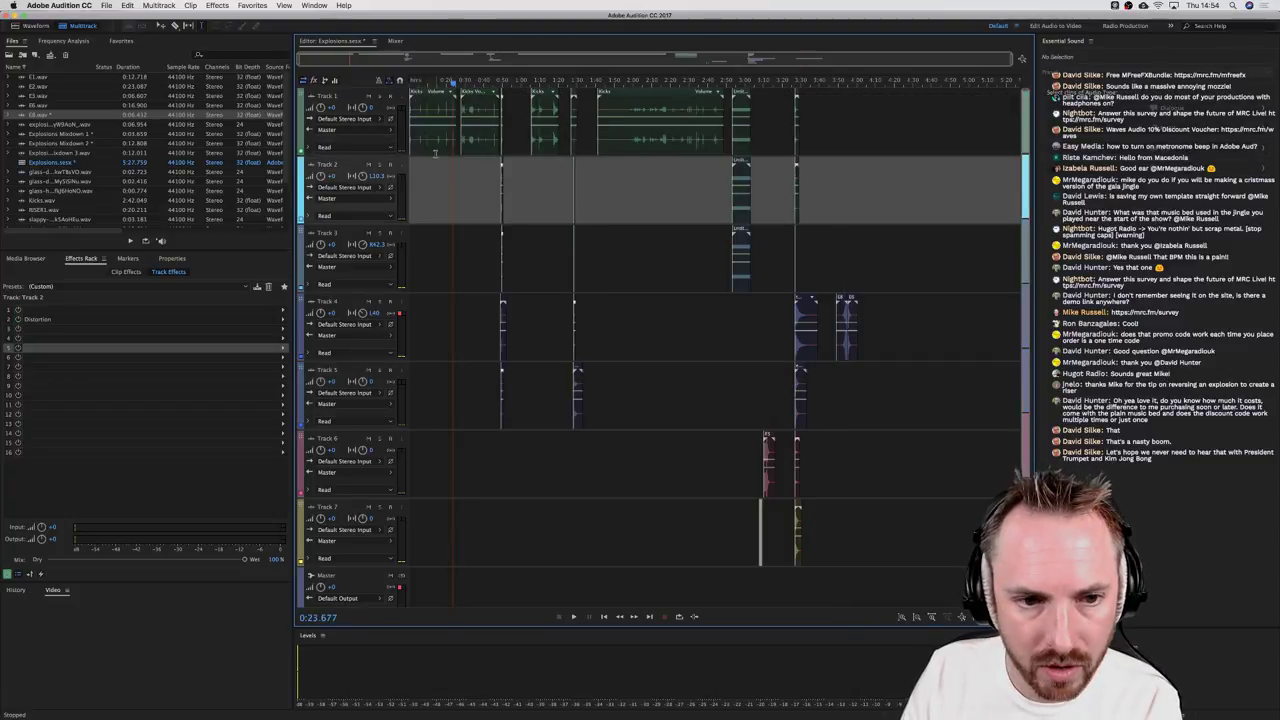
left_click_drag(436, 142, 881, 391)
left_click(845, 267)
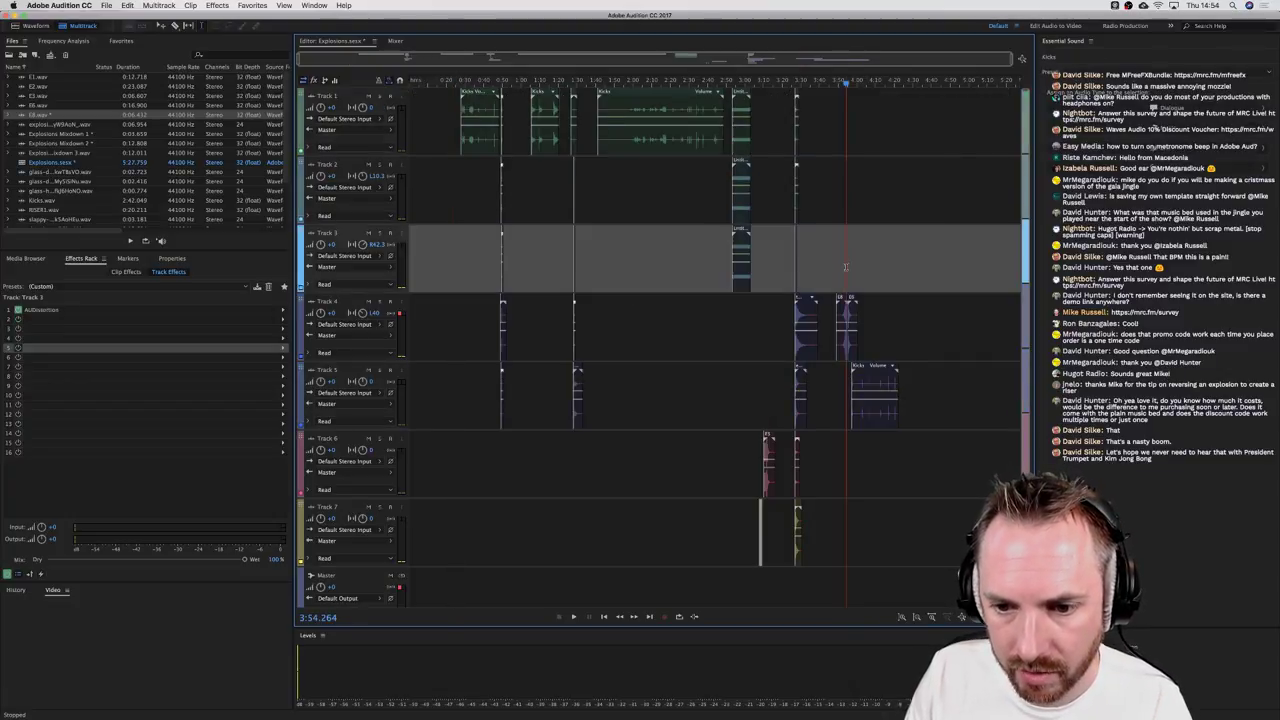
Step: Slide the Kicks clip on Track 5 earlier to bring its first kick close to the Track 4 crossfade at about 3:55.3
scroll(844, 84, "up", 8)
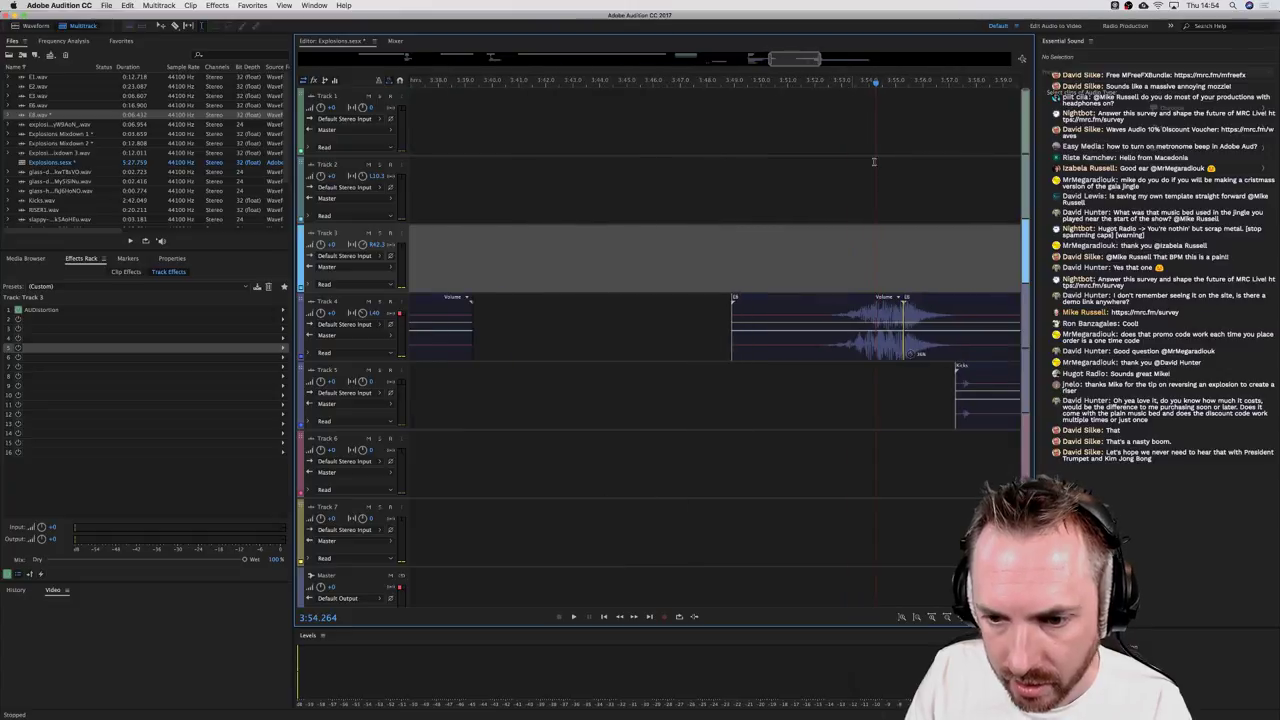
scroll(933, 375, "right", 3)
left_click_drag(903, 381, 868, 386)
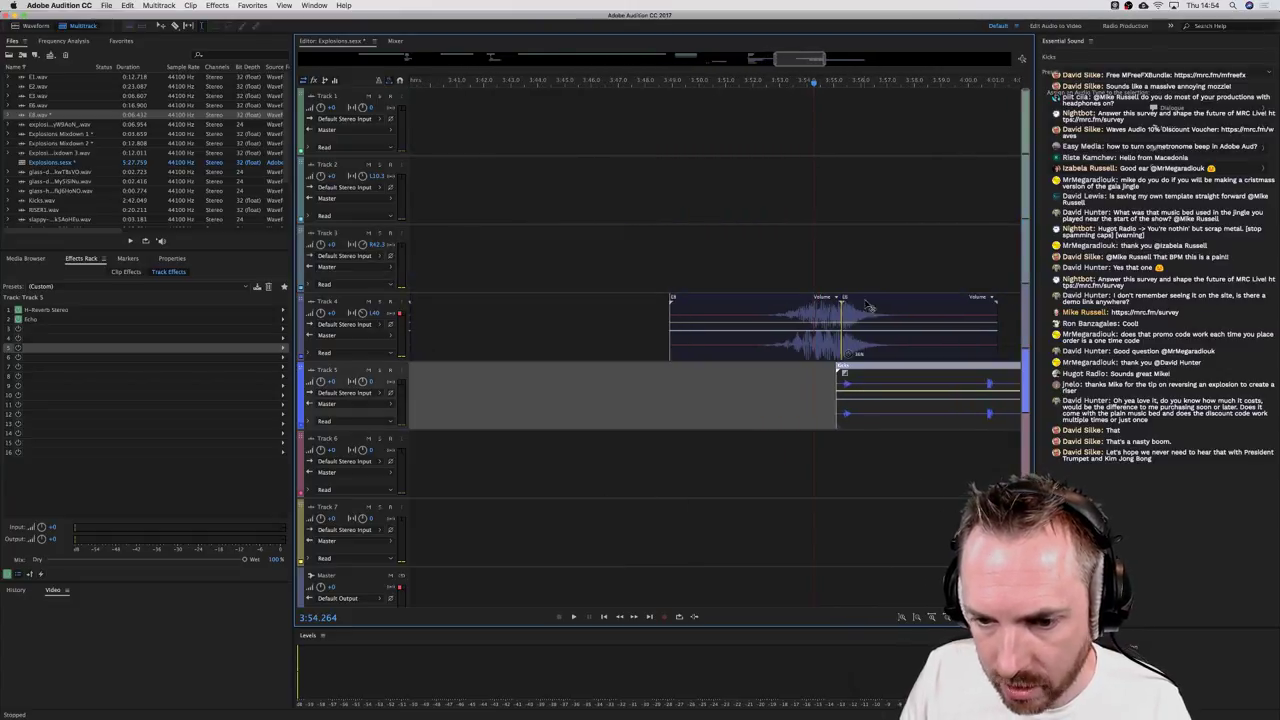
key("equal")
key("equal")
key("equal")
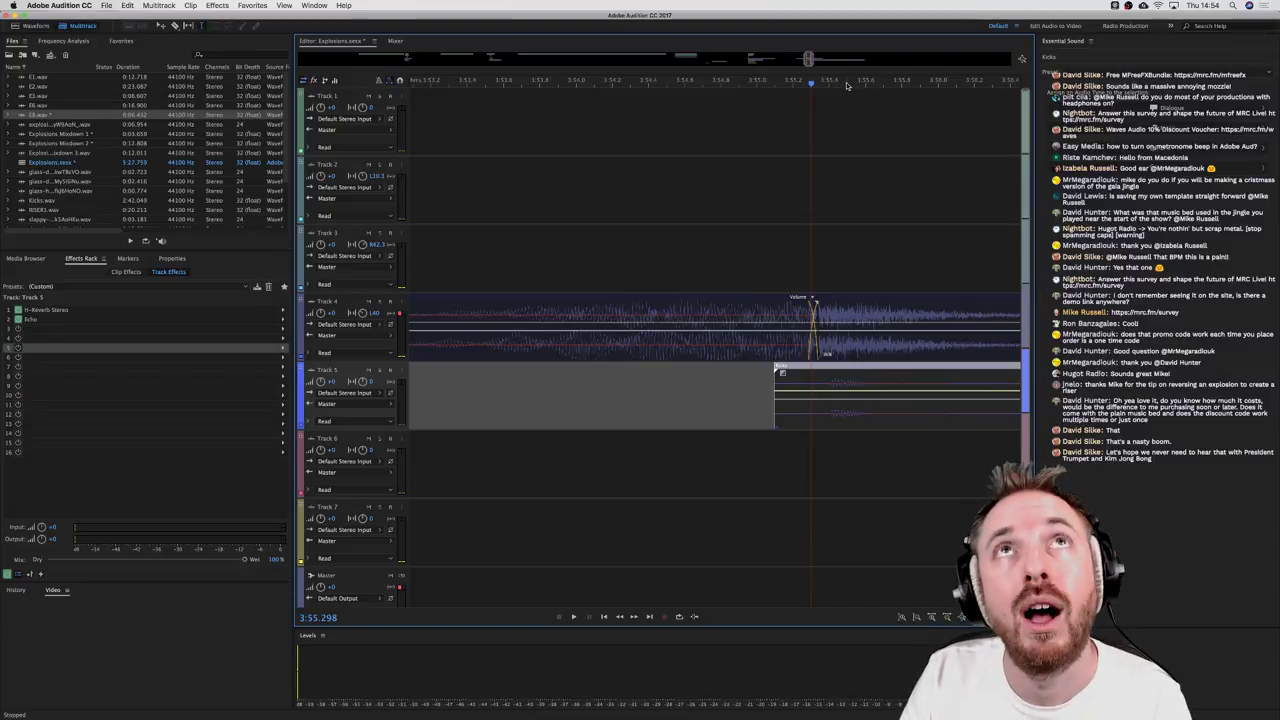
scroll(846, 85, "up", 2)
left_click_drag(830, 381, 798, 384)
Step: Cut the Track 5 Kicks clip after its first kick and stack the following kicks on Tracks 6 and 7 under the hit
scroll(791, 83, "down", 5)
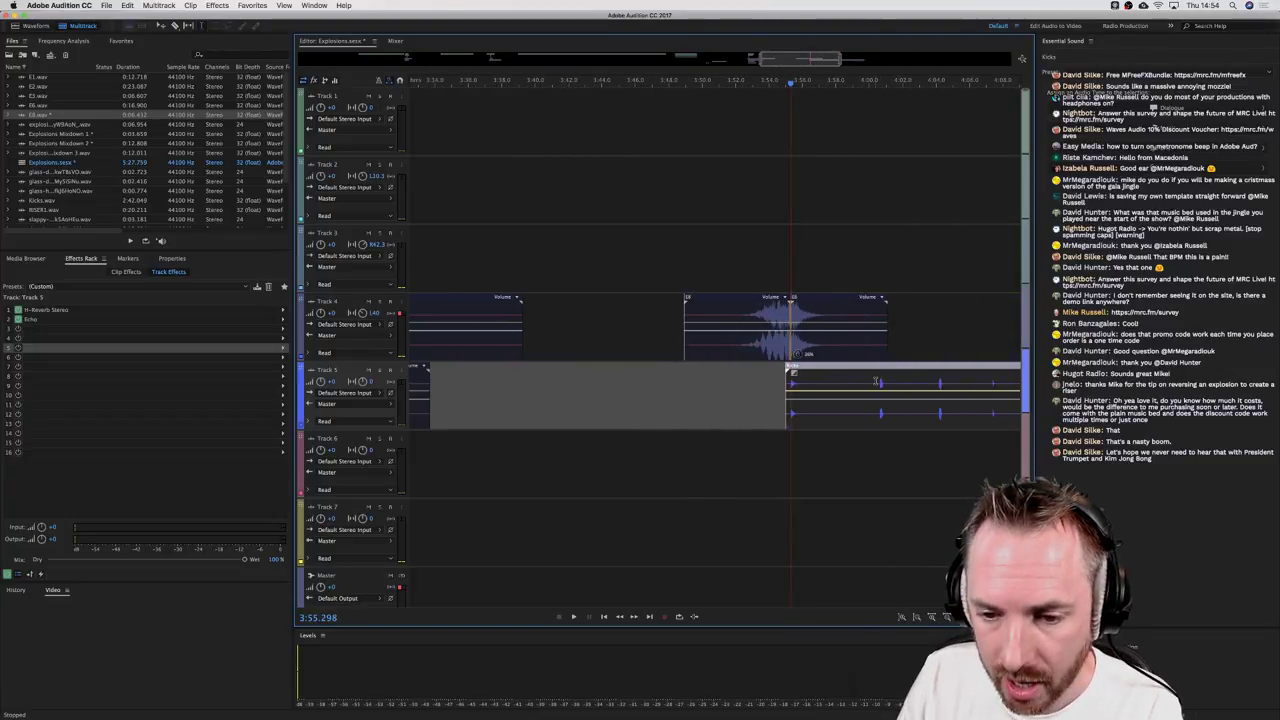
left_click_drag(878, 383, 812, 400)
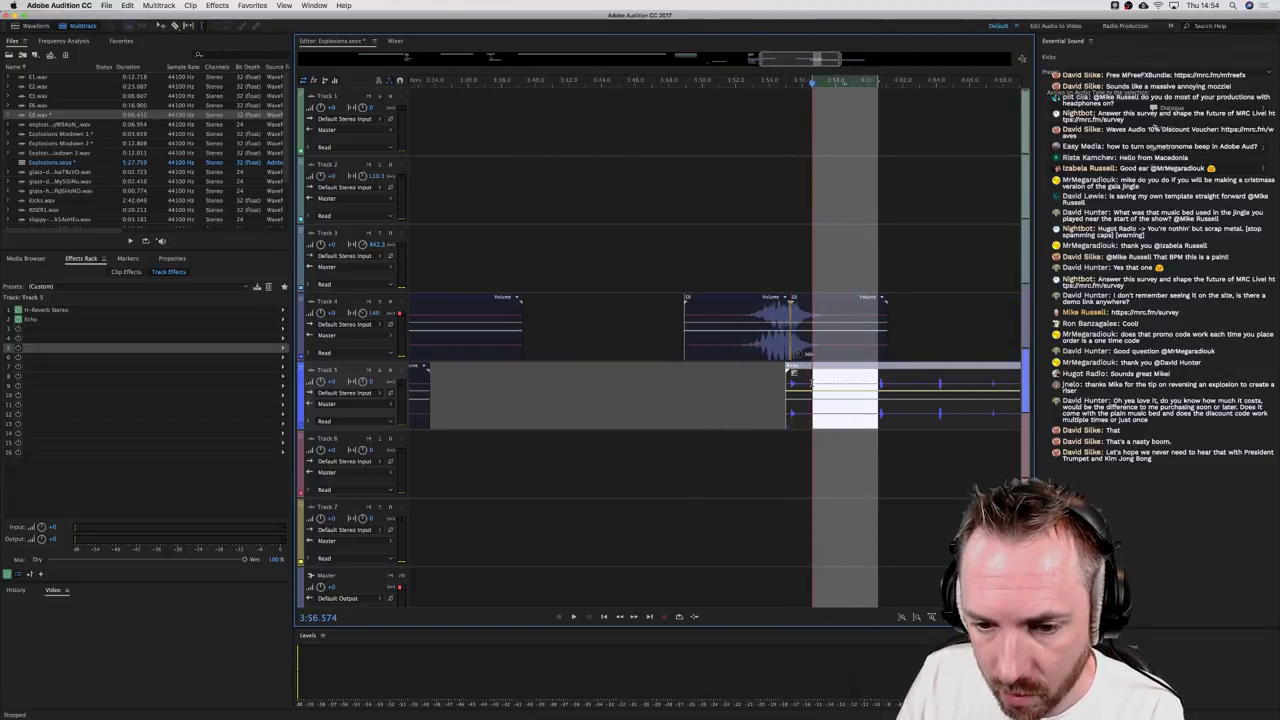
key("ctrl+k")
left_click(846, 441)
left_click_drag(906, 367, 802, 522)
key("Delete")
left_click(865, 506)
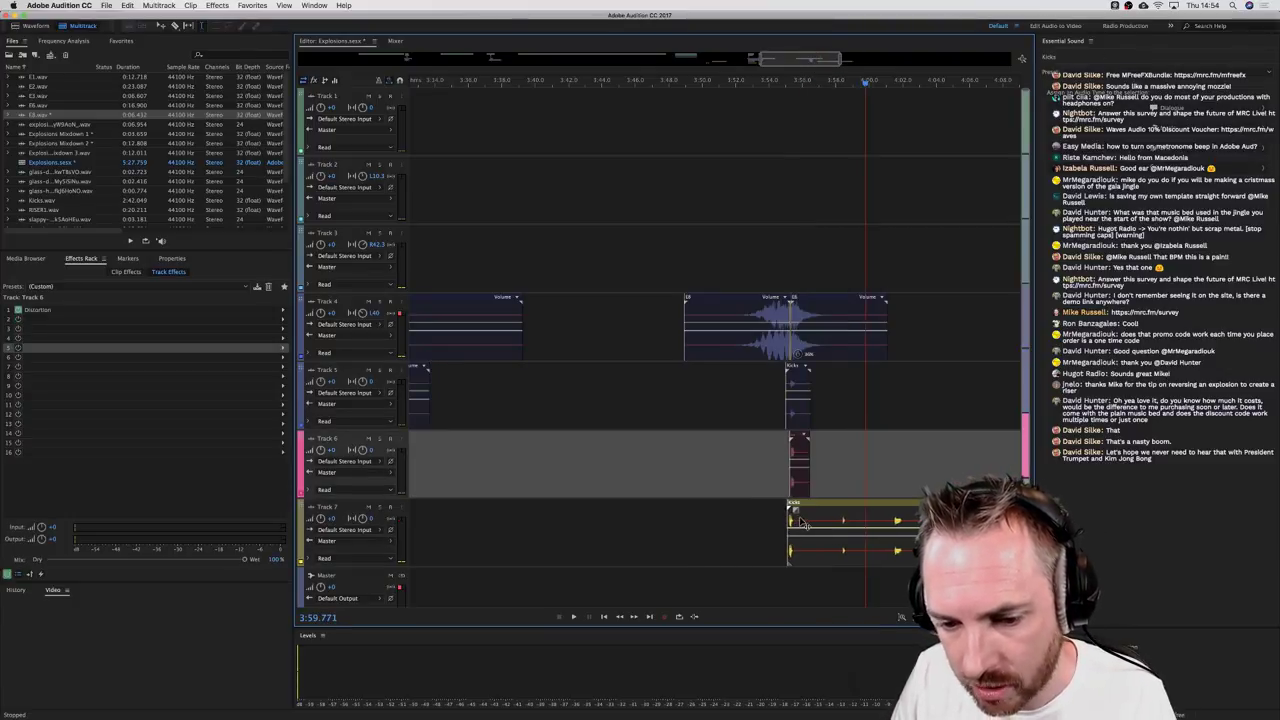
left_click(795, 470)
Step: Nudge the Kicks clips on Tracks 5, 6 and 7 so their first kicks line up with the explosion hit
left_click(787, 182)
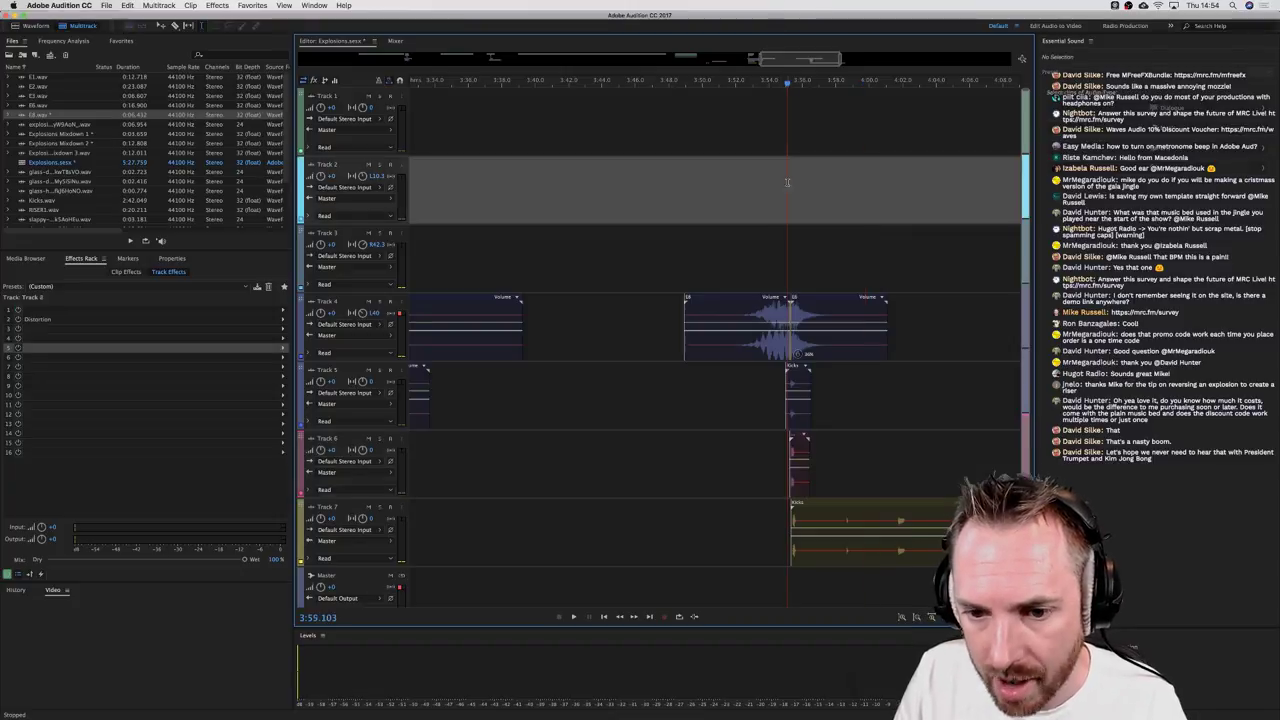
scroll(795, 80, "up", 5)
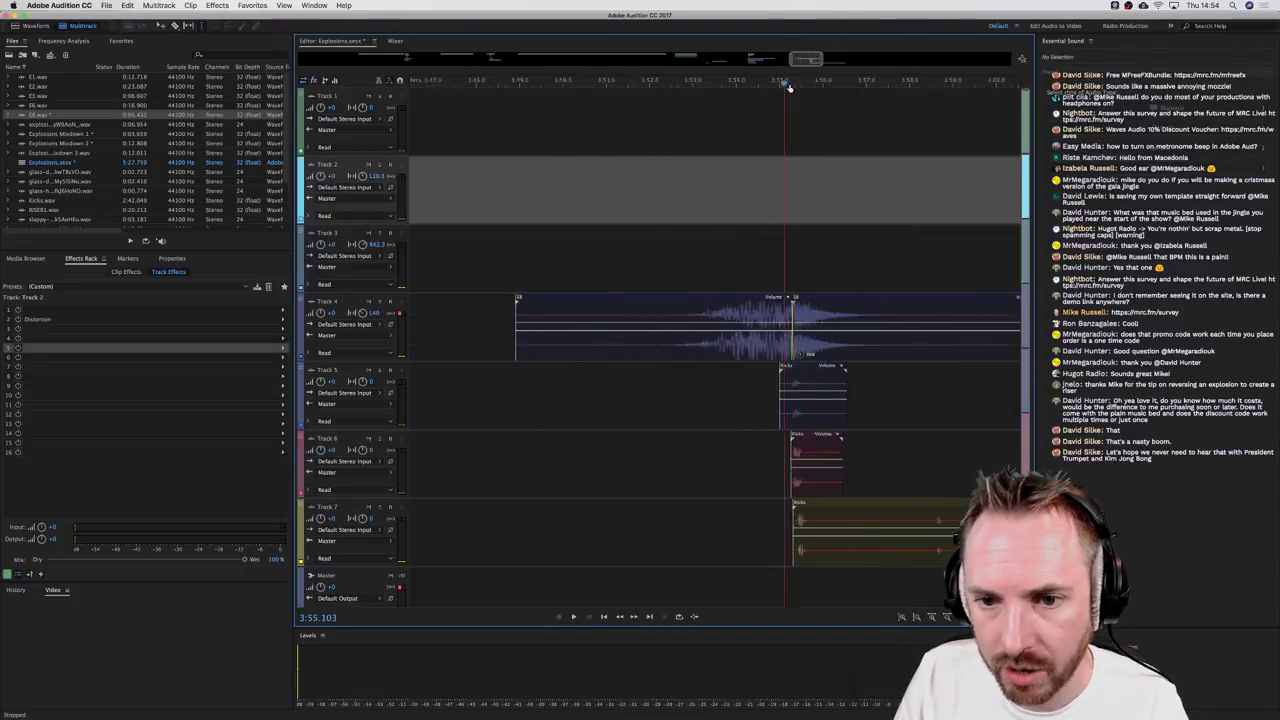
left_click(828, 417)
left_click(824, 354)
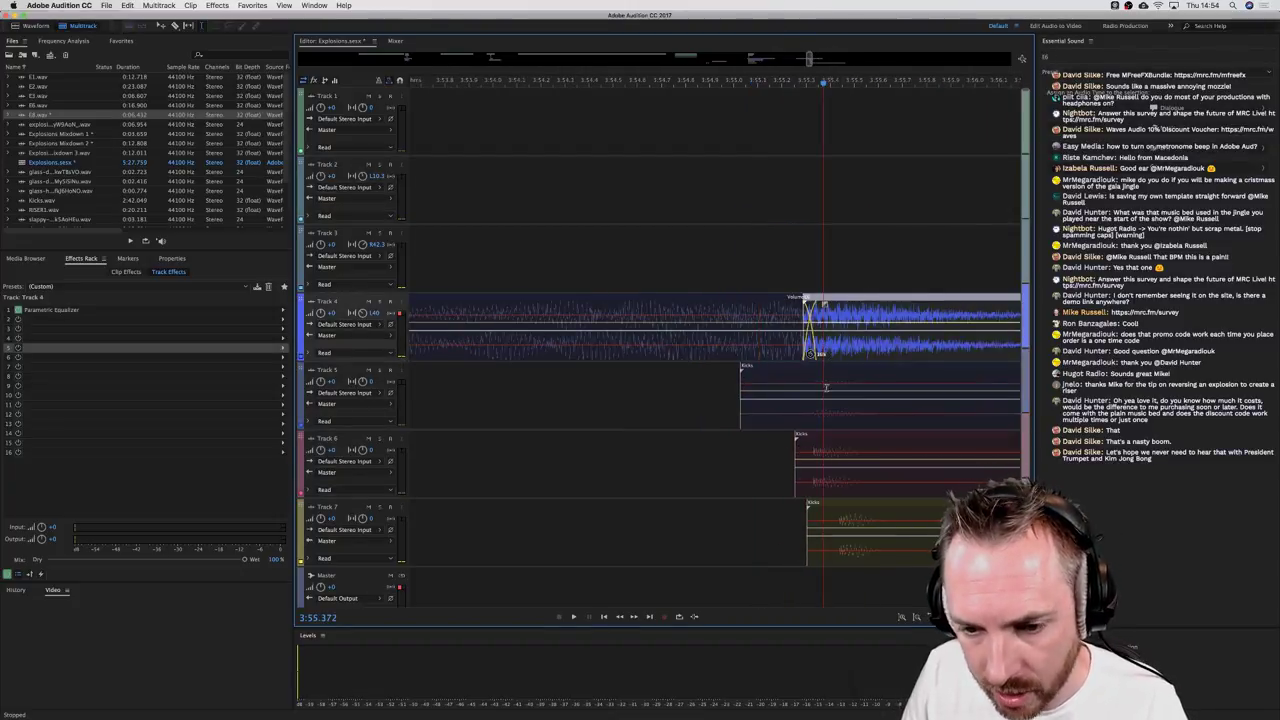
left_click_drag(829, 389, 825, 390)
left_click(829, 452)
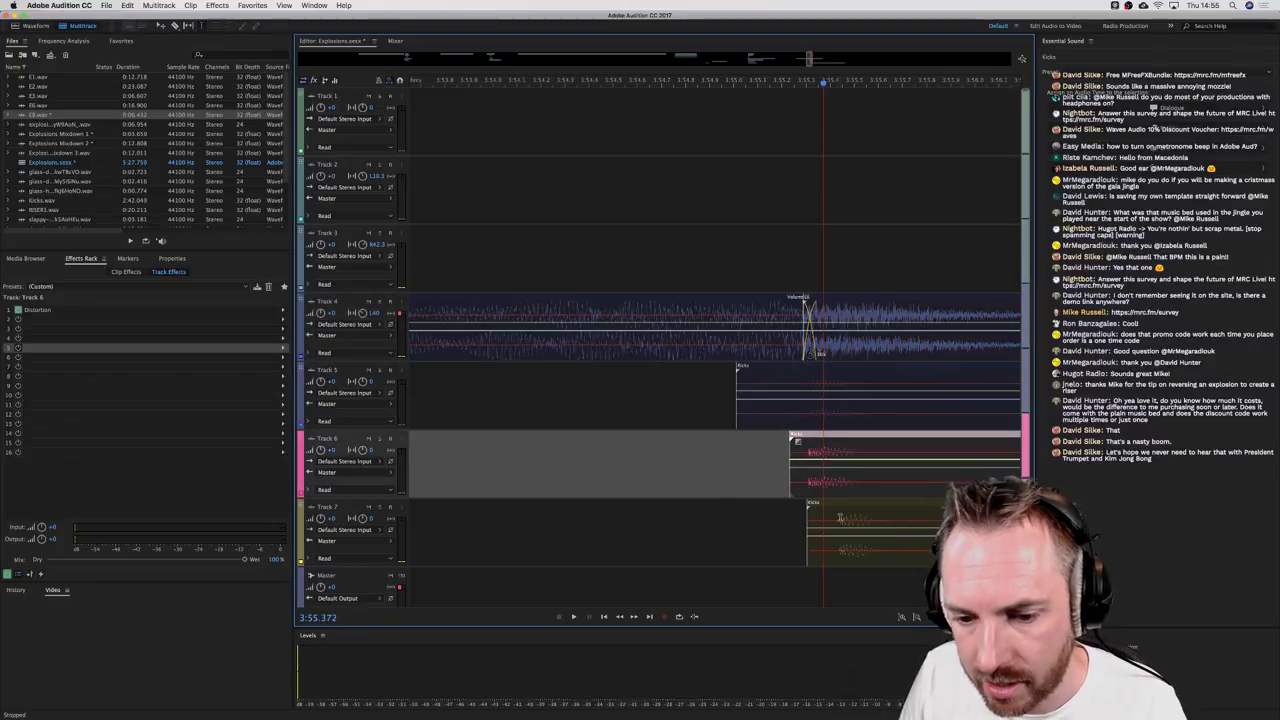
left_click_drag(840, 518, 815, 528)
Step: Delete the gap after the first kick on Track 7 and move the remaining Kicks clip to Track 8 under the hit
scroll(817, 515, "down", 1)
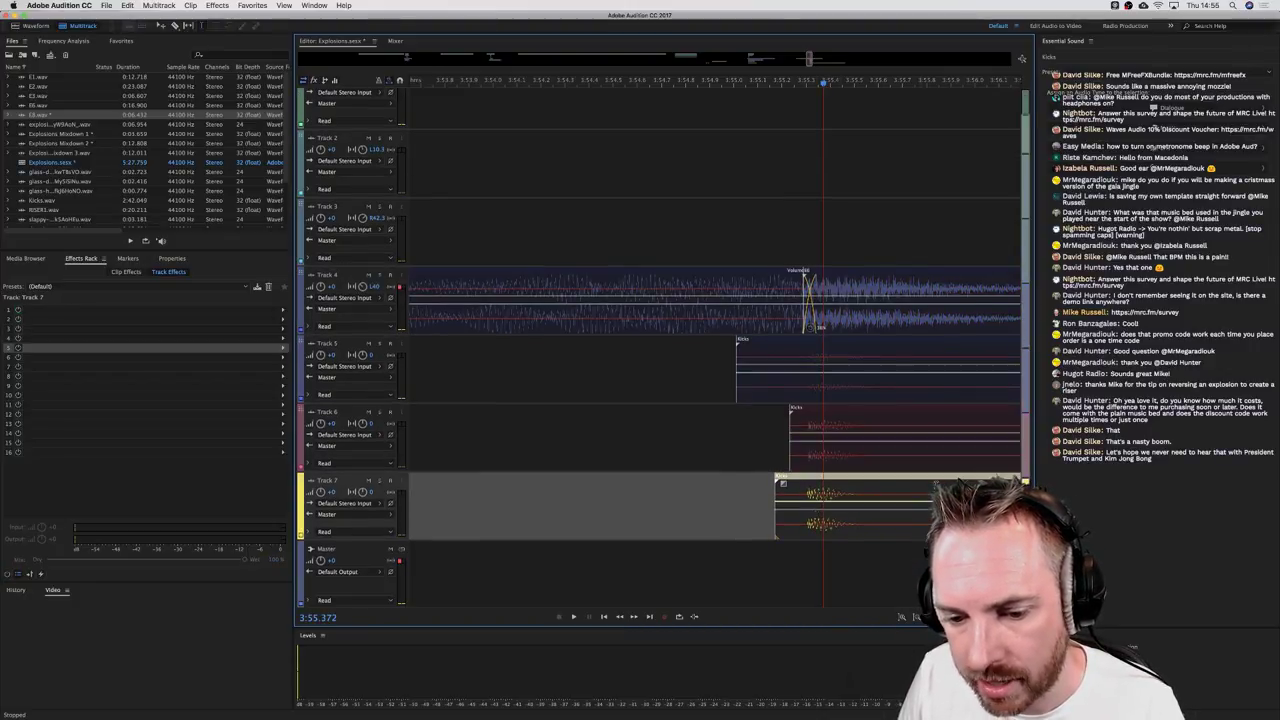
scroll(817, 515, "right", 4)
scroll(873, 78, "right", 1)
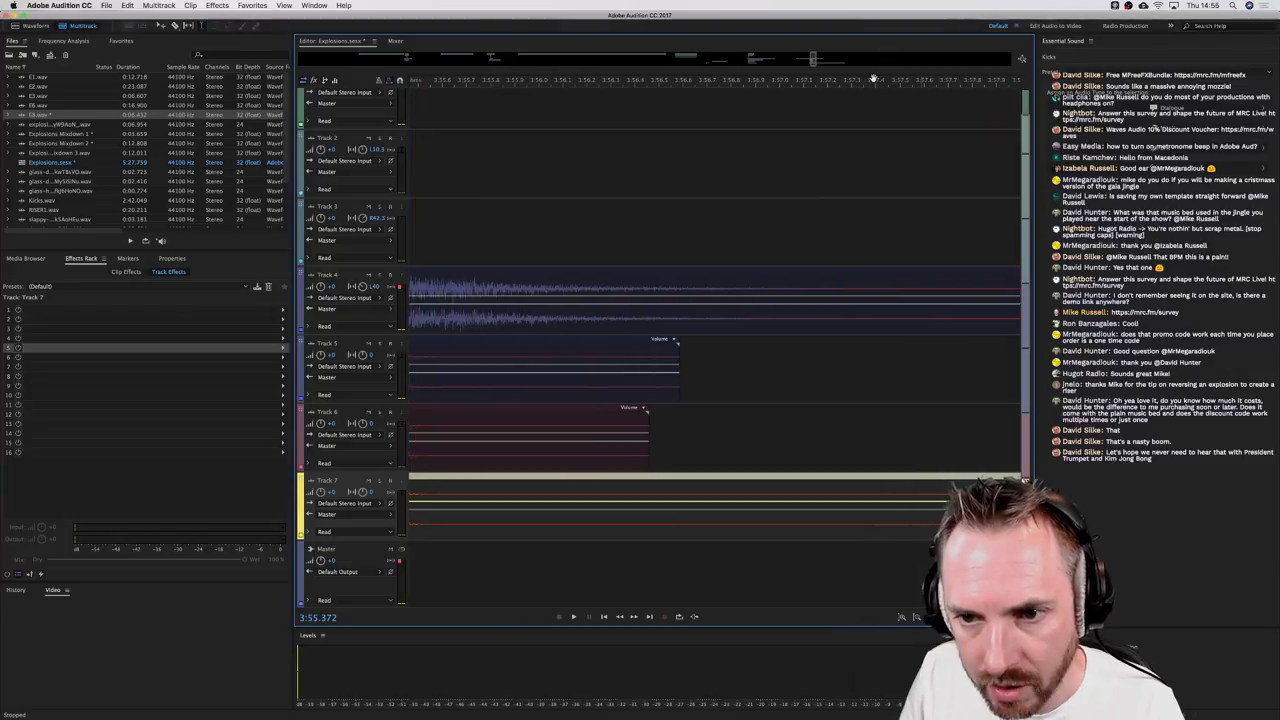
scroll(873, 78, "down", 5)
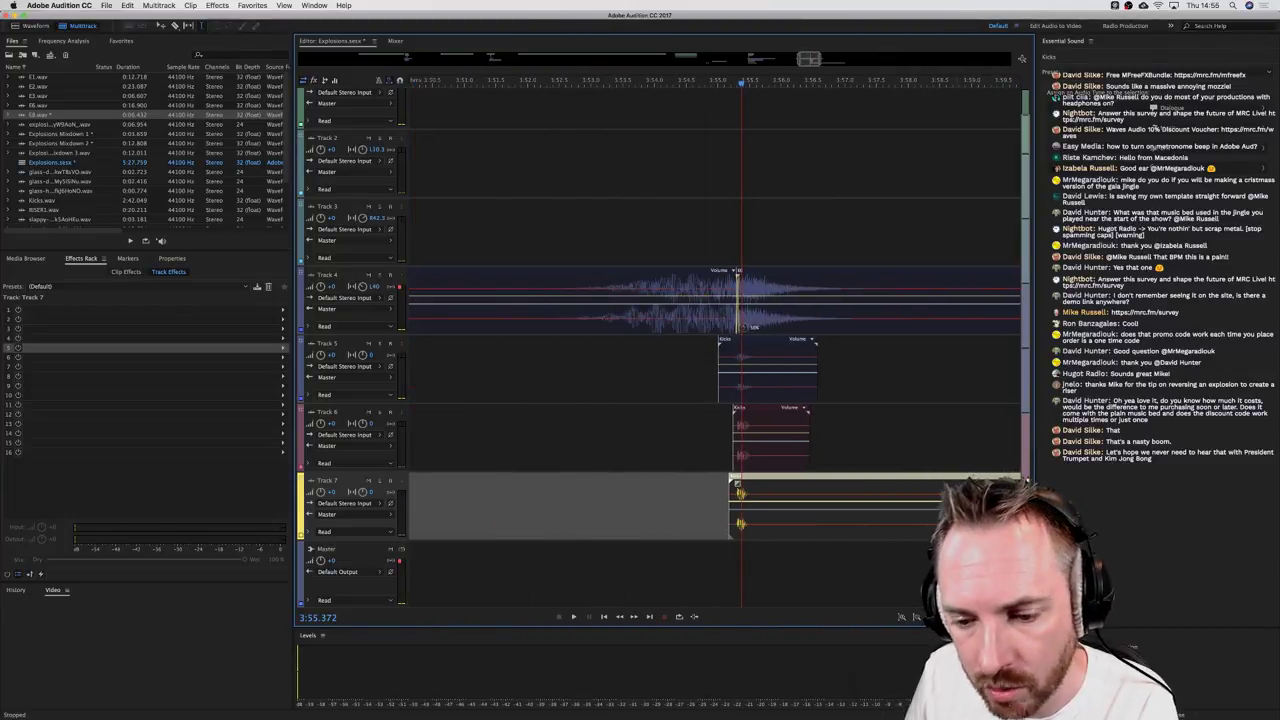
left_click_drag(941, 494, 767, 500)
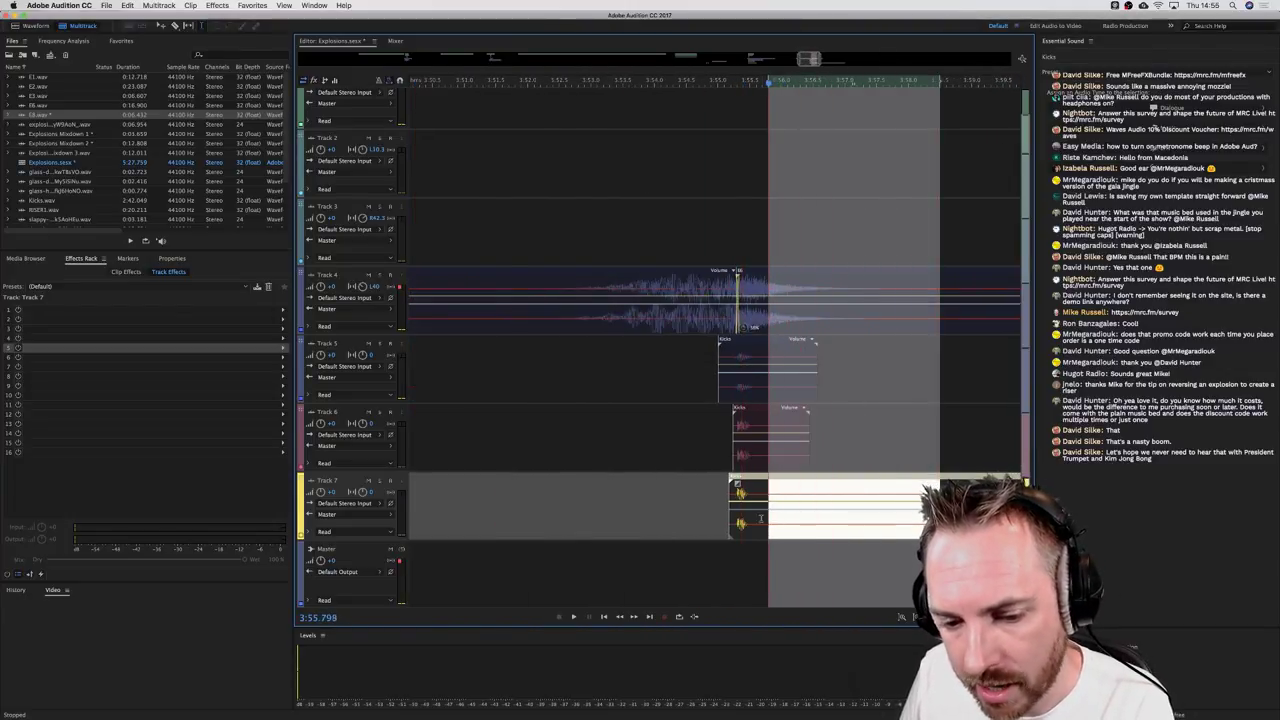
key("Delete")
left_click(814, 550)
left_click_drag(941, 508, 740, 559)
Step: Play the riser and stacked kicks from about 3:54
left_click(655, 523)
key("space")
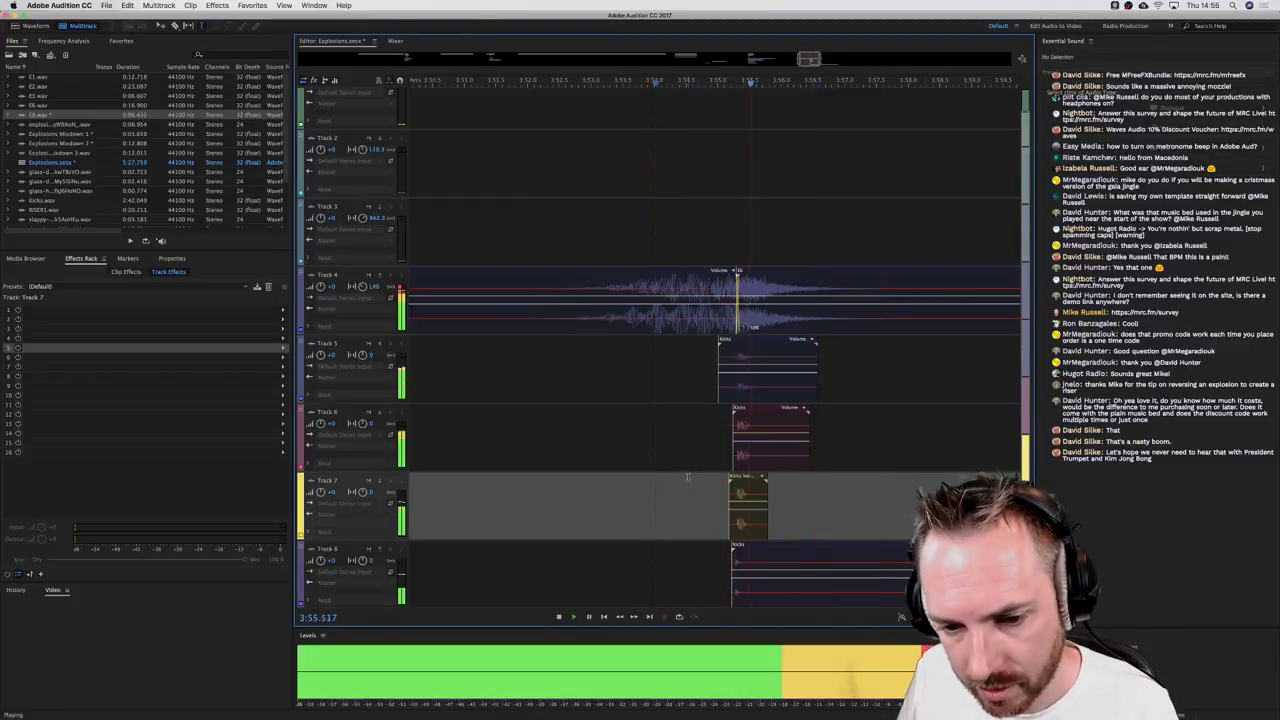
key("space")
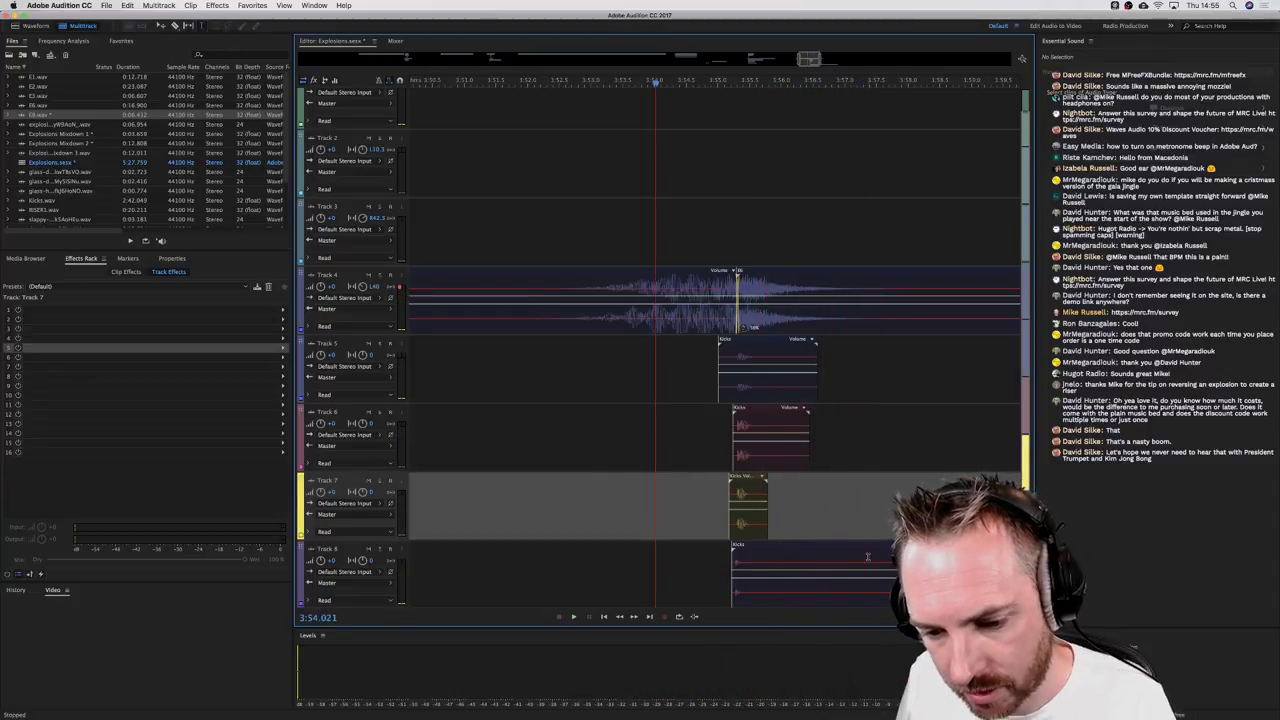
Step: Trim the Track 8 Kicks clip after its first kick and move the remaining kicks to Track 9 under the hit
mouse_move(869, 557)
left_mouse_down()
mouse_move(944, 557)
mouse_move(859, 557)
left_mouse_up()
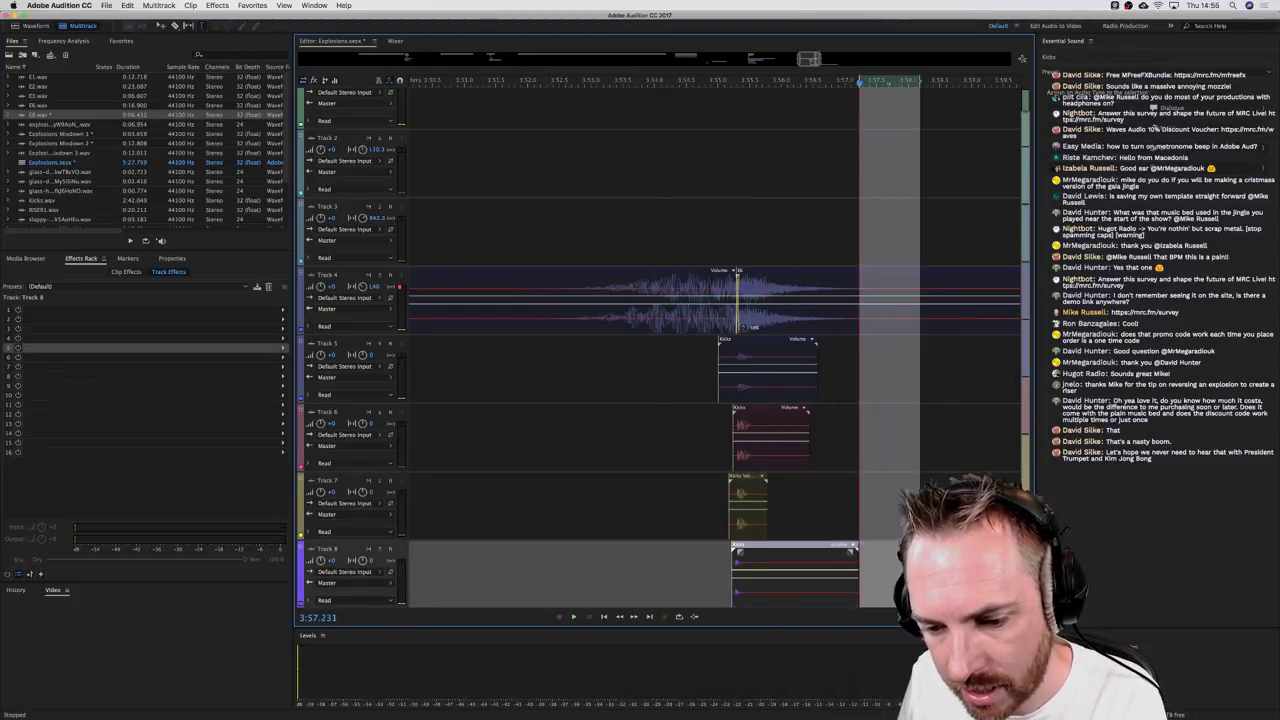
key("Delete")
left_click(906, 505)
scroll(714, 350, "down", 3)
left_click_drag(930, 482, 742, 556)
Step: Play the layered hit with the added Track 9 kick, then replay it from about 3:54
left_click(714, 552)
key("space")
key("space")
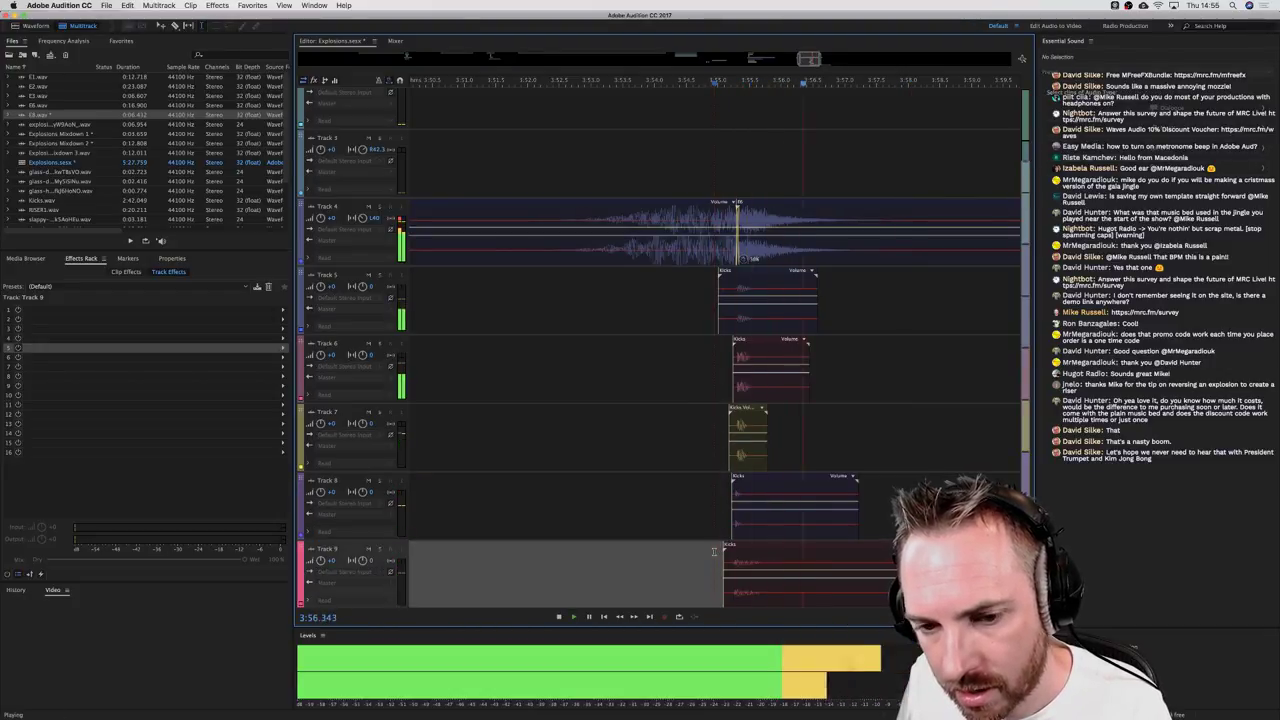
key("space")
left_click(748, 224)
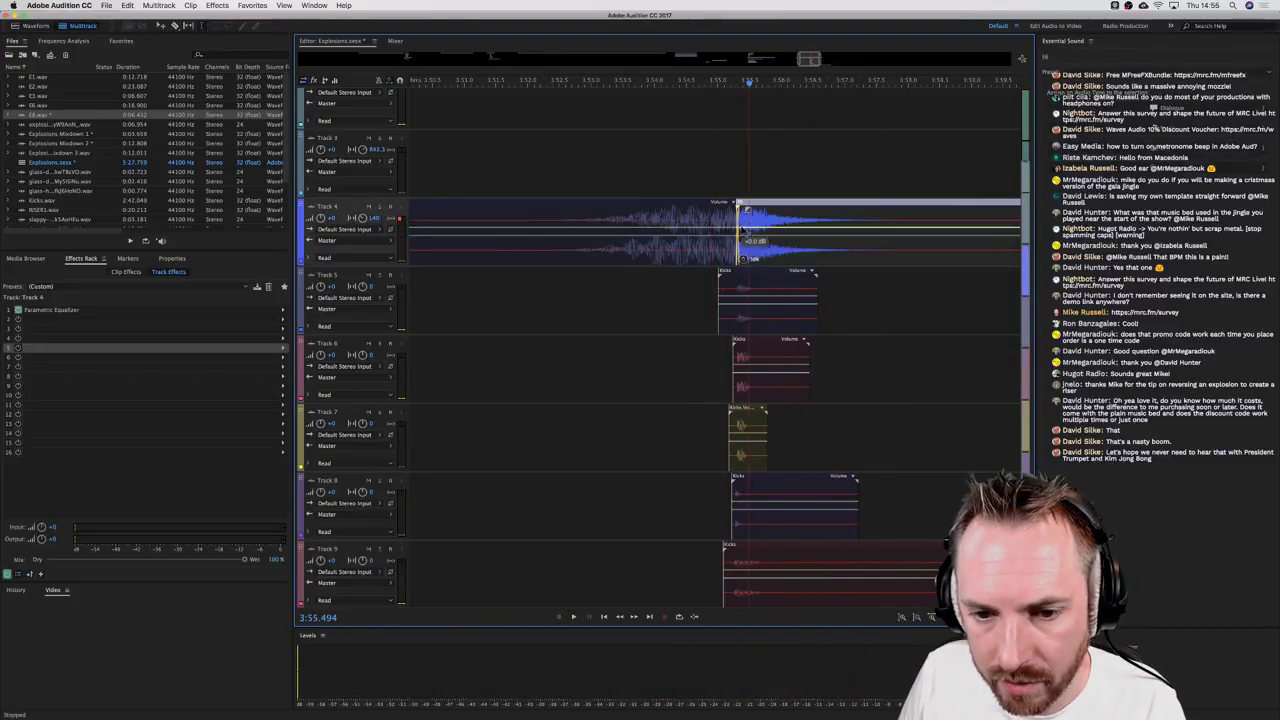
left_click(650, 113)
key("space")
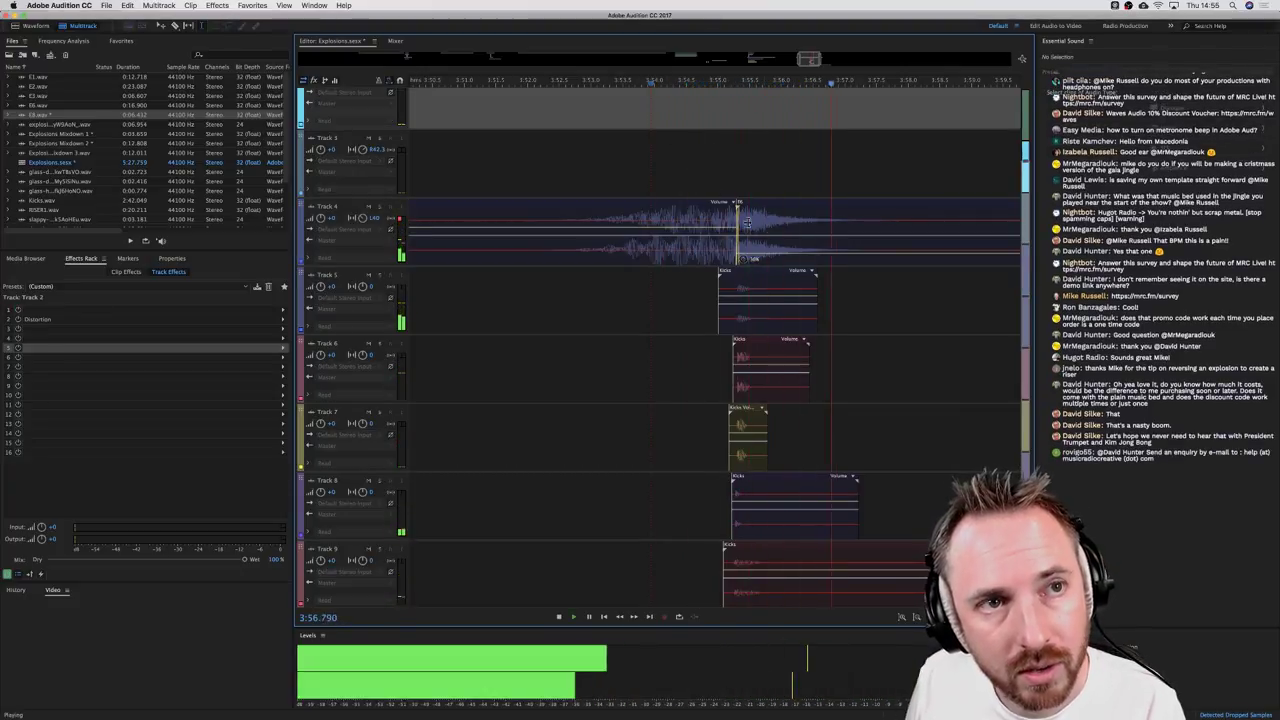
Step: Replay the riser with all the stacked kicks from just before the hit
key("space")
left_click(748, 258)
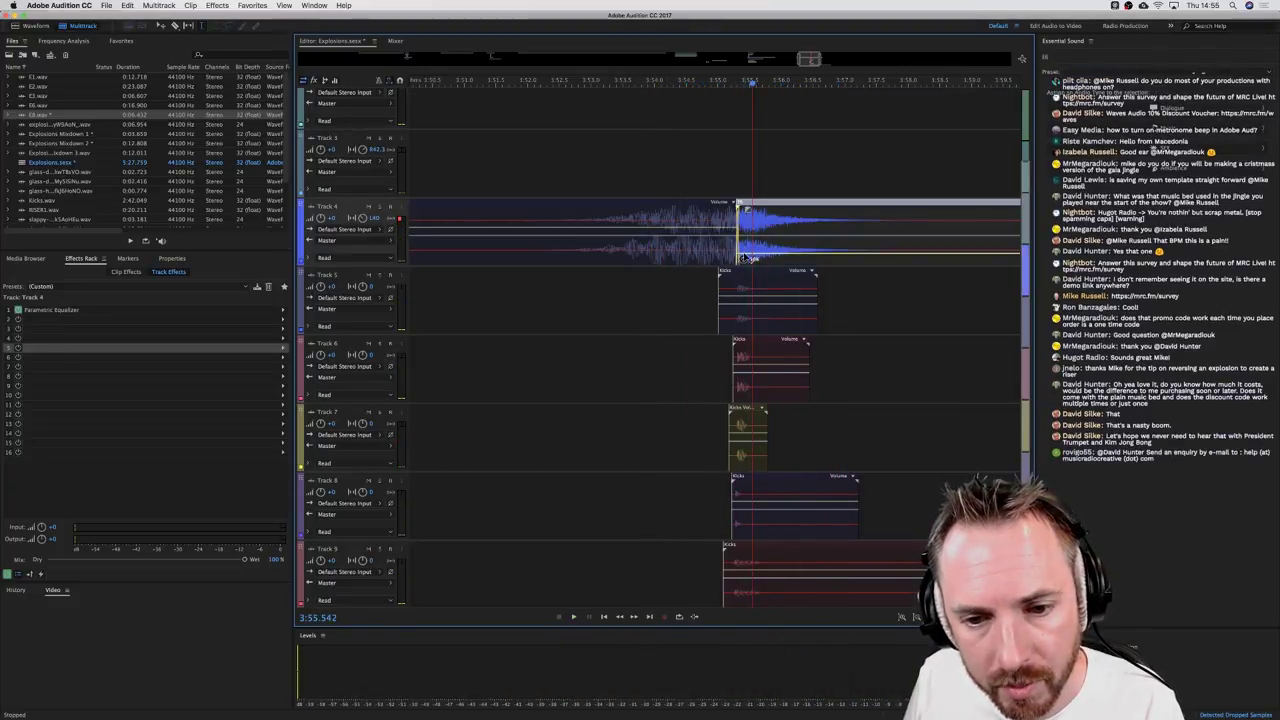
left_click(672, 281)
key("space")
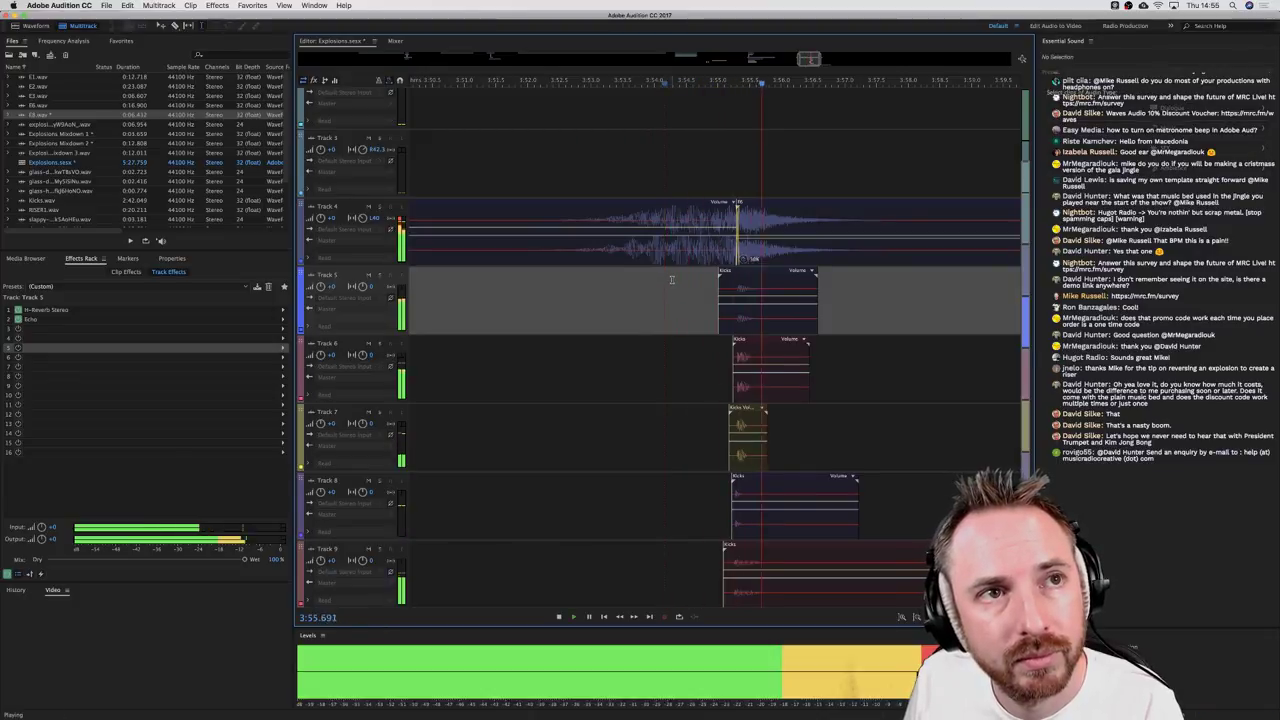
scroll(757, 78, "down", 5)
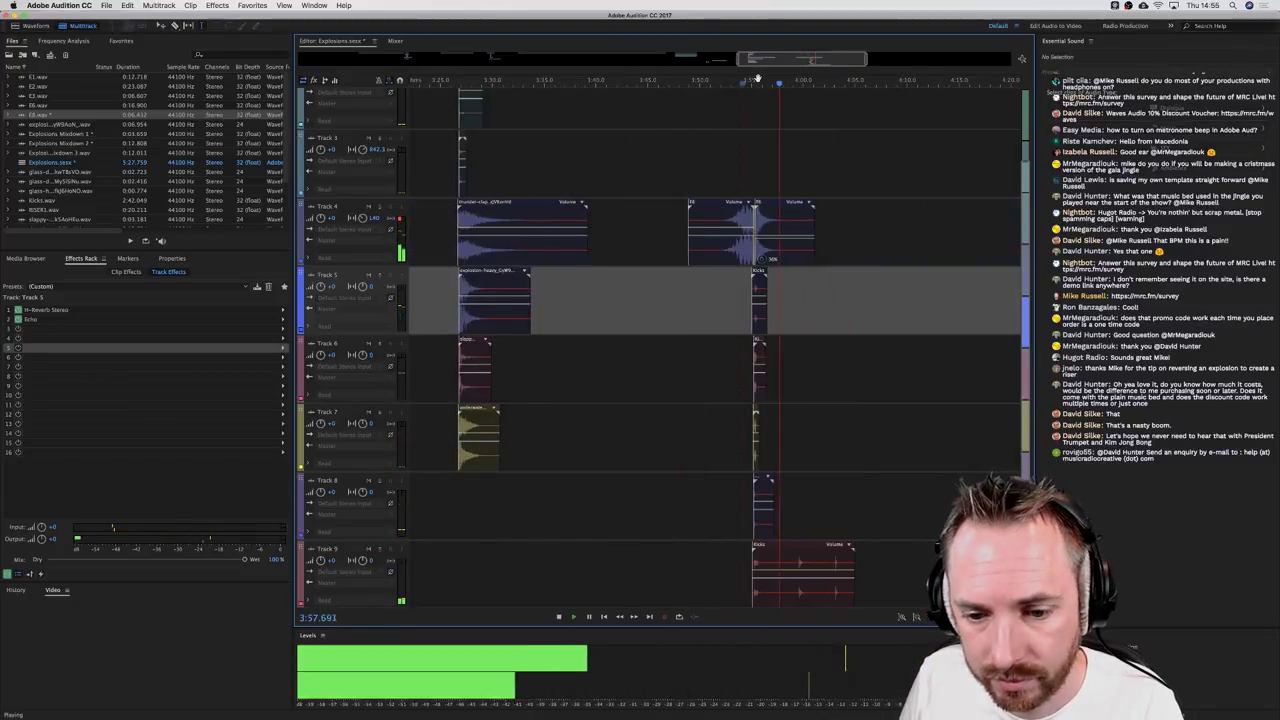
key("space")
Step: Select about 9.7 seconds from 3:49.6 around the riser and kick hit and mix down that time selection to a new file
left_click_drag(720, 183, 818, 186)
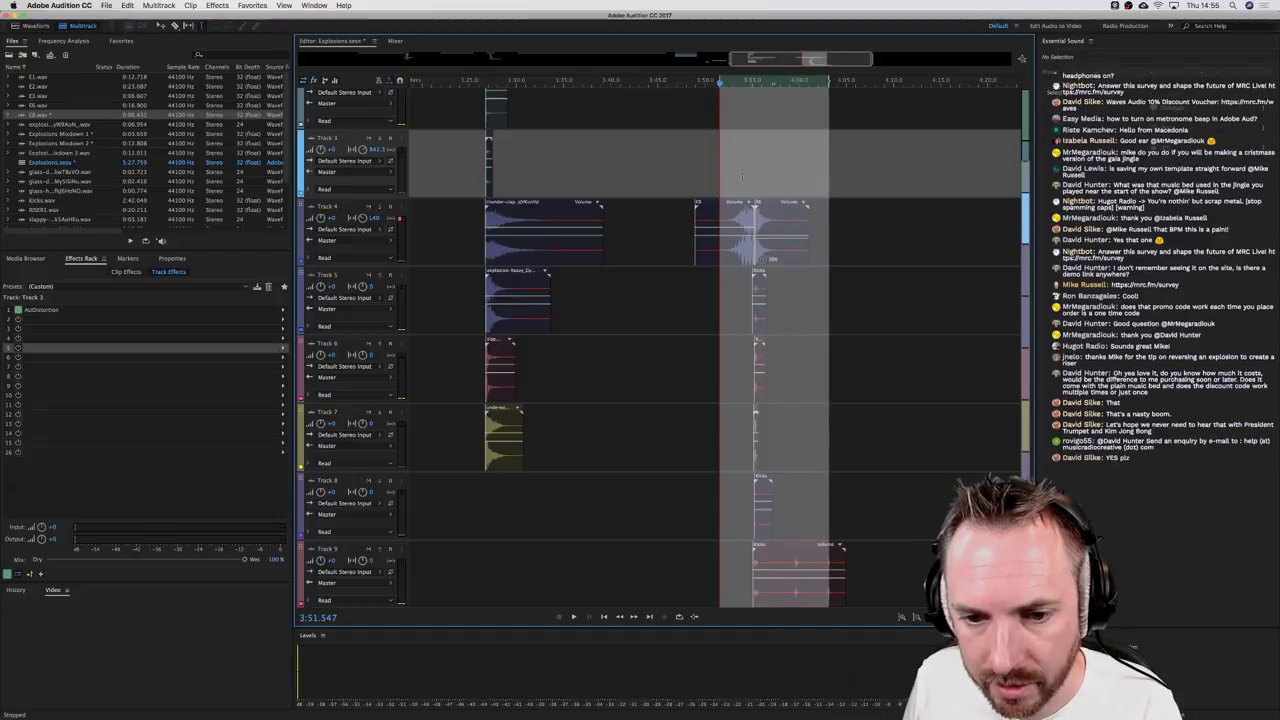
left_click_drag(703, 177, 791, 173)
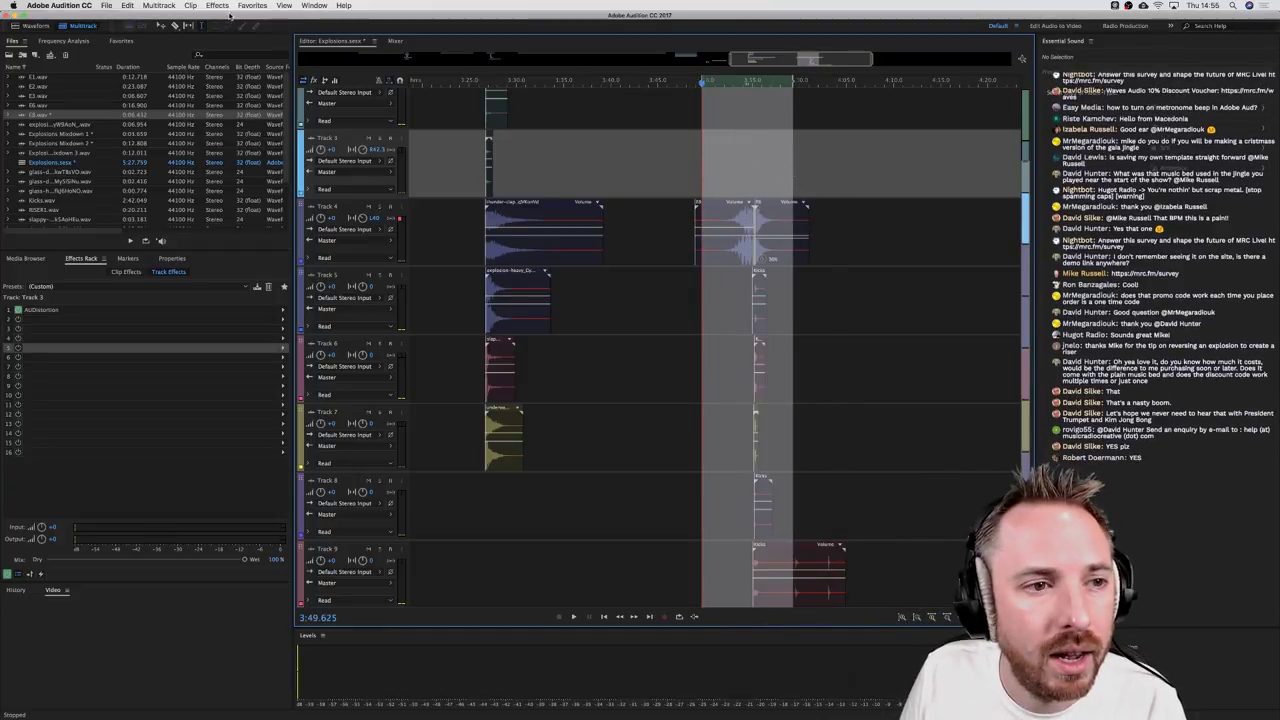
left_click(190, 5)
mouse_move(233, 48)
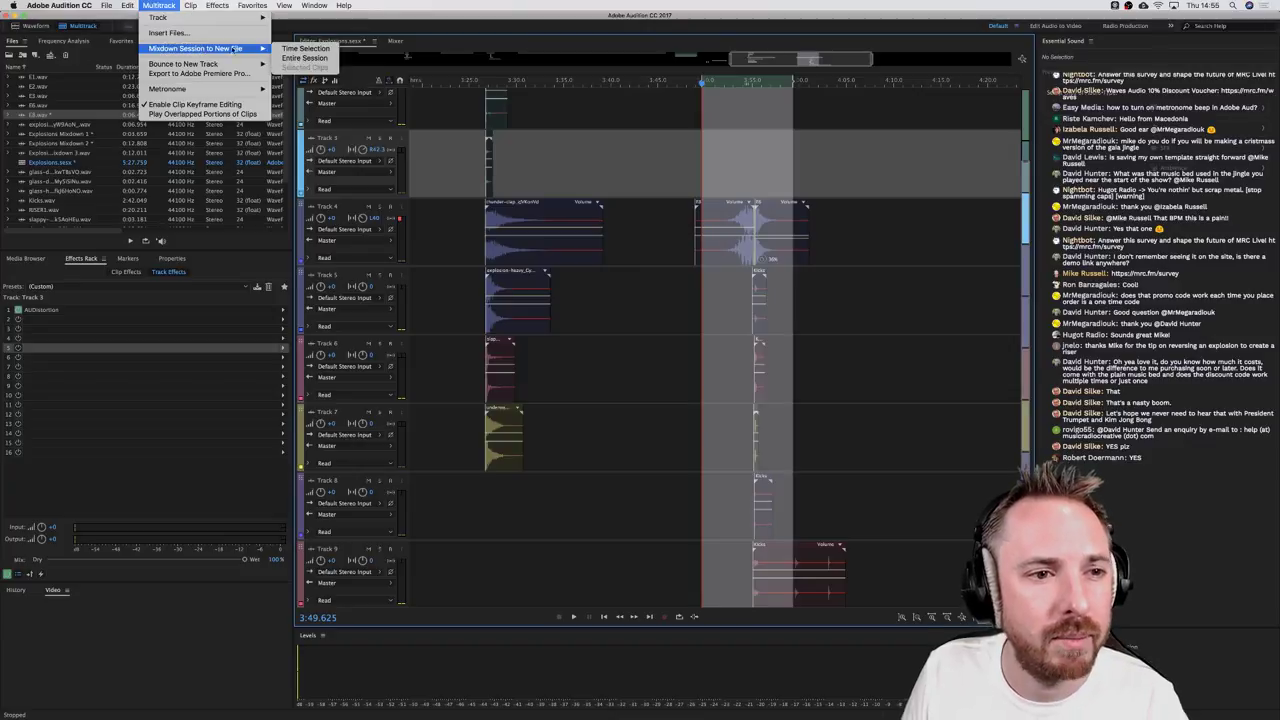
left_click(290, 48)
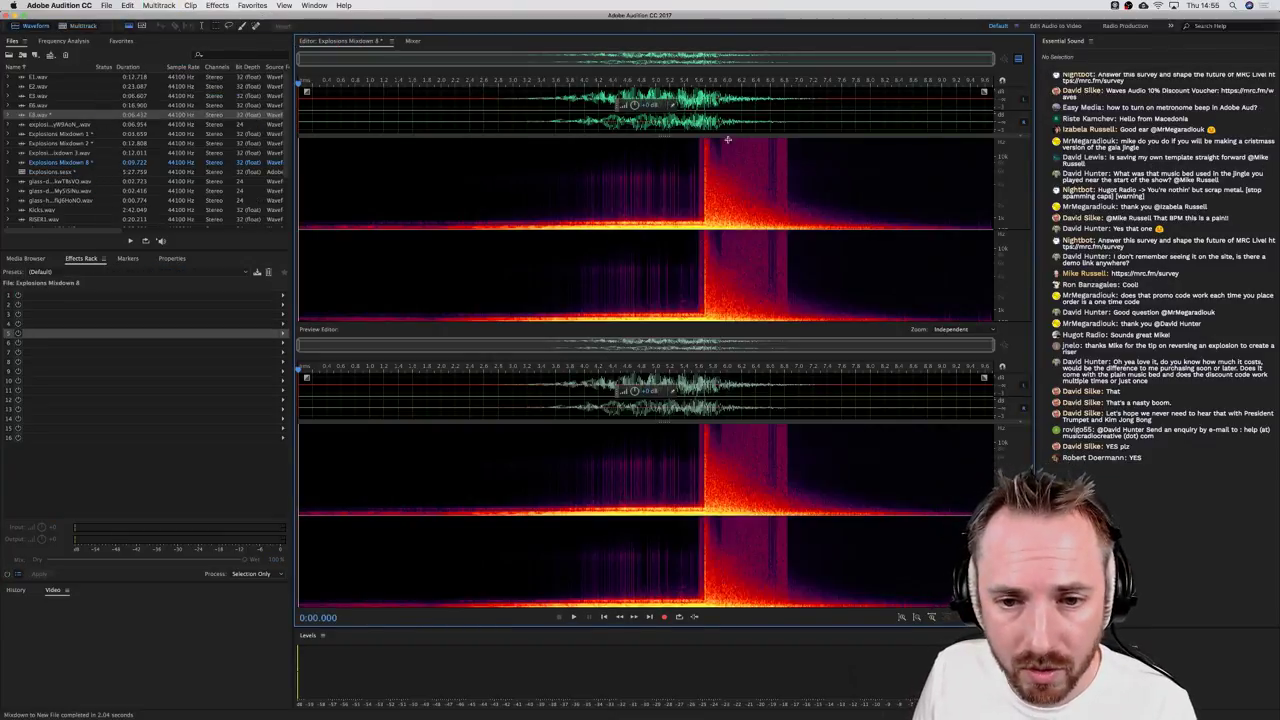
Step: Save the whole mixdown as RISER2.wav in Wave PCM format in the Downloads folder
key("super+a")
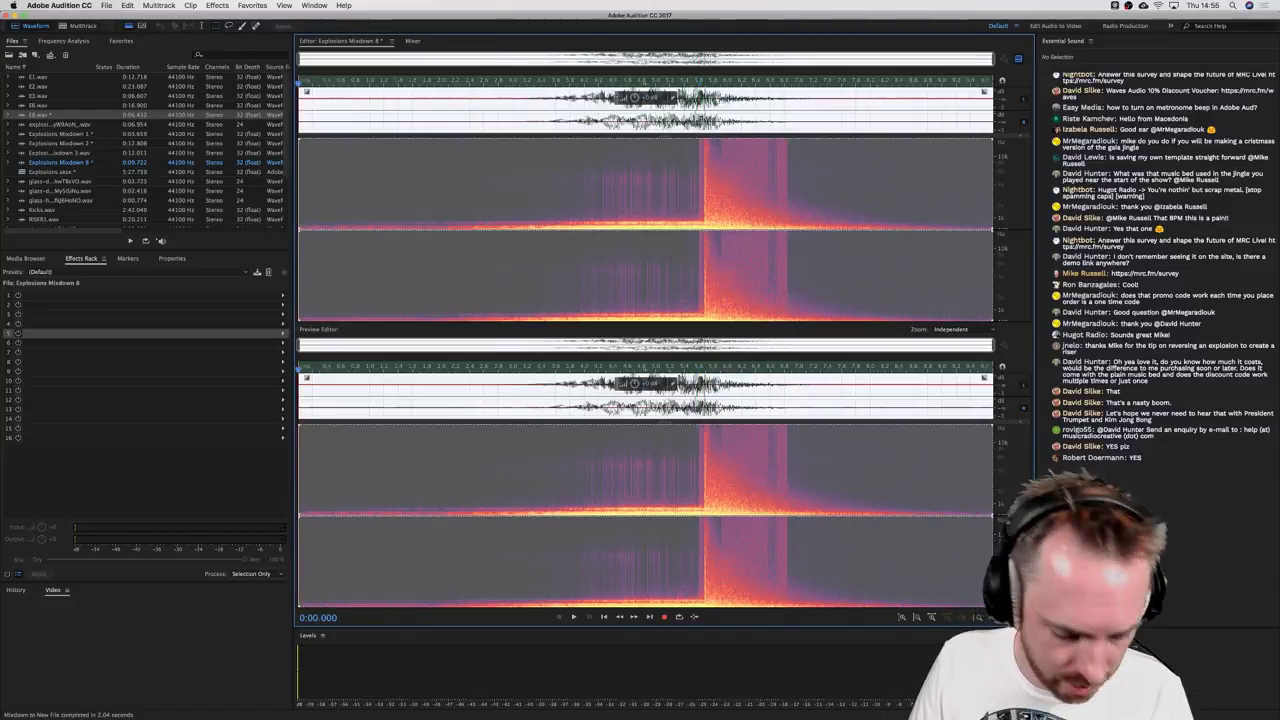
key("super+shift+s")
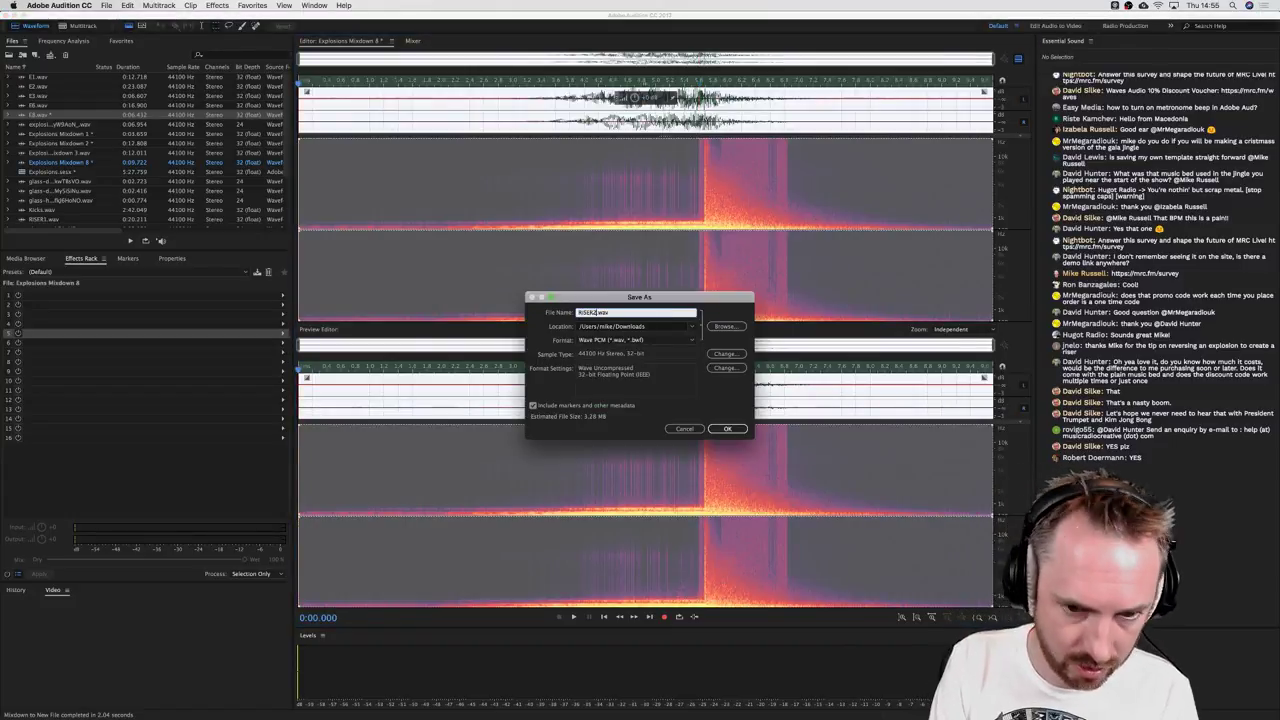
key("Return")
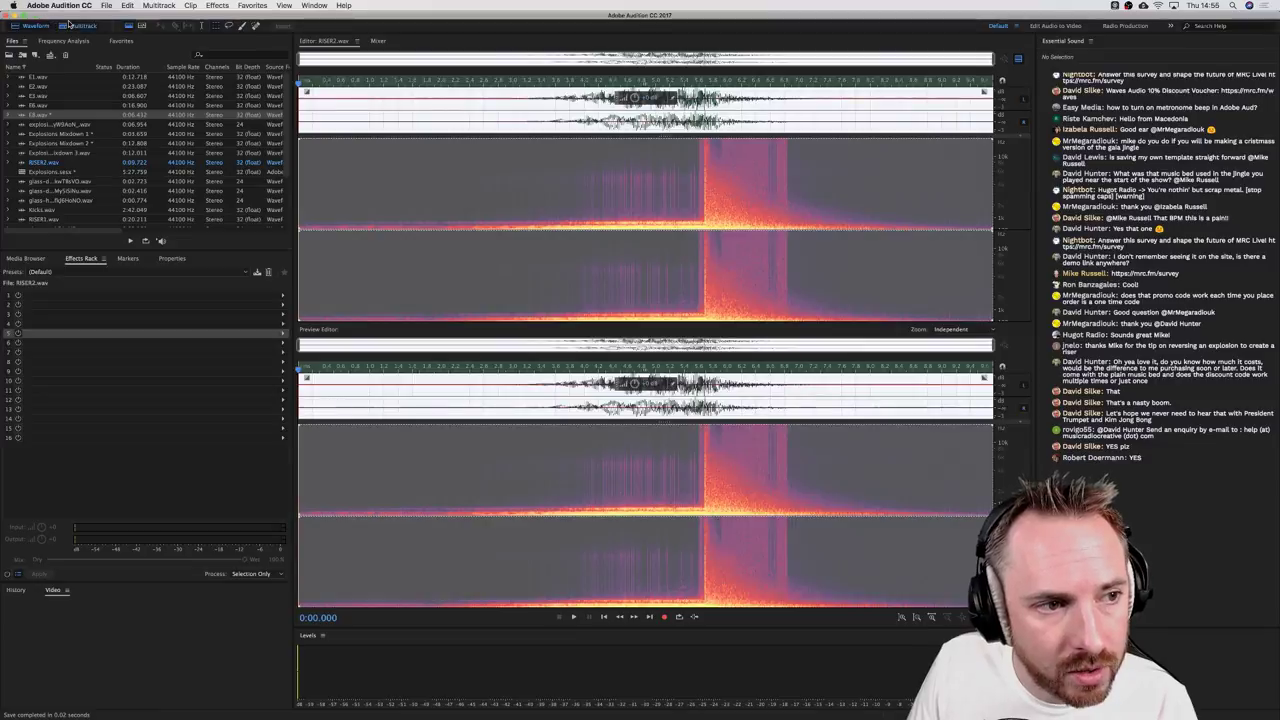
Step: Return to the Explosions multitrack session and mute Track 4 with the riser
left_click(68, 24)
scroll(790, 332, "down", 2)
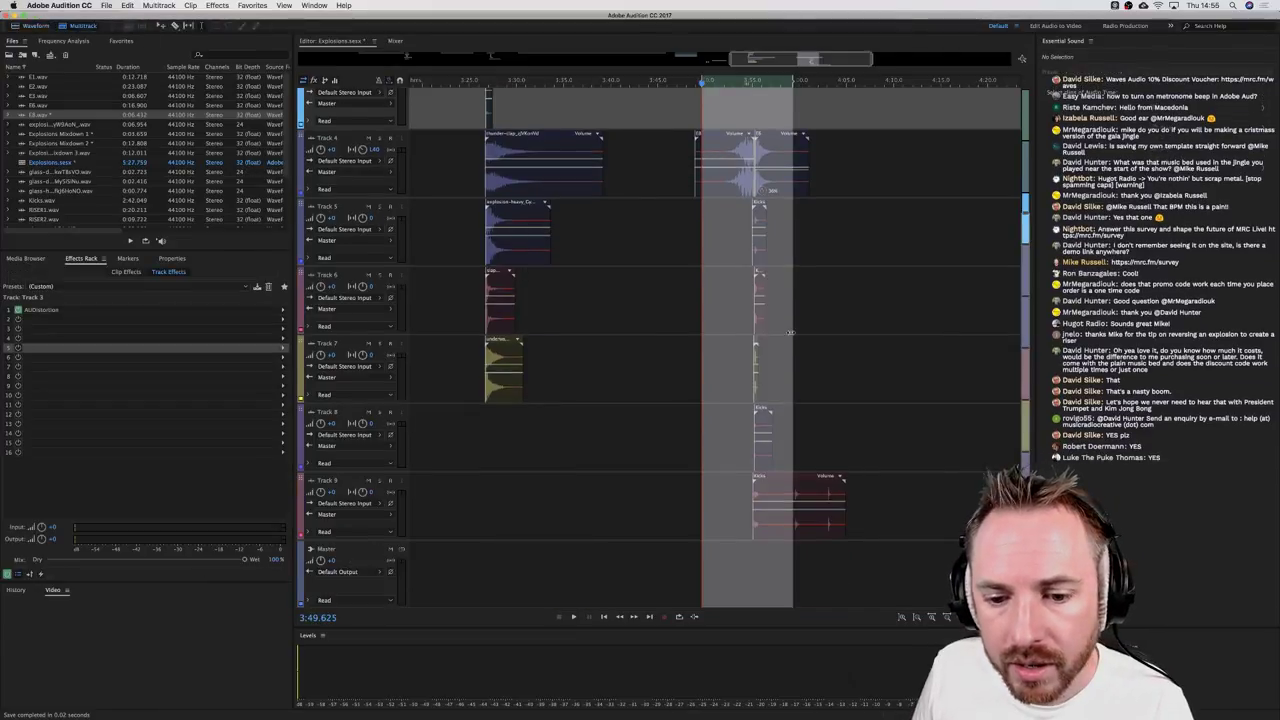
left_click(703, 217)
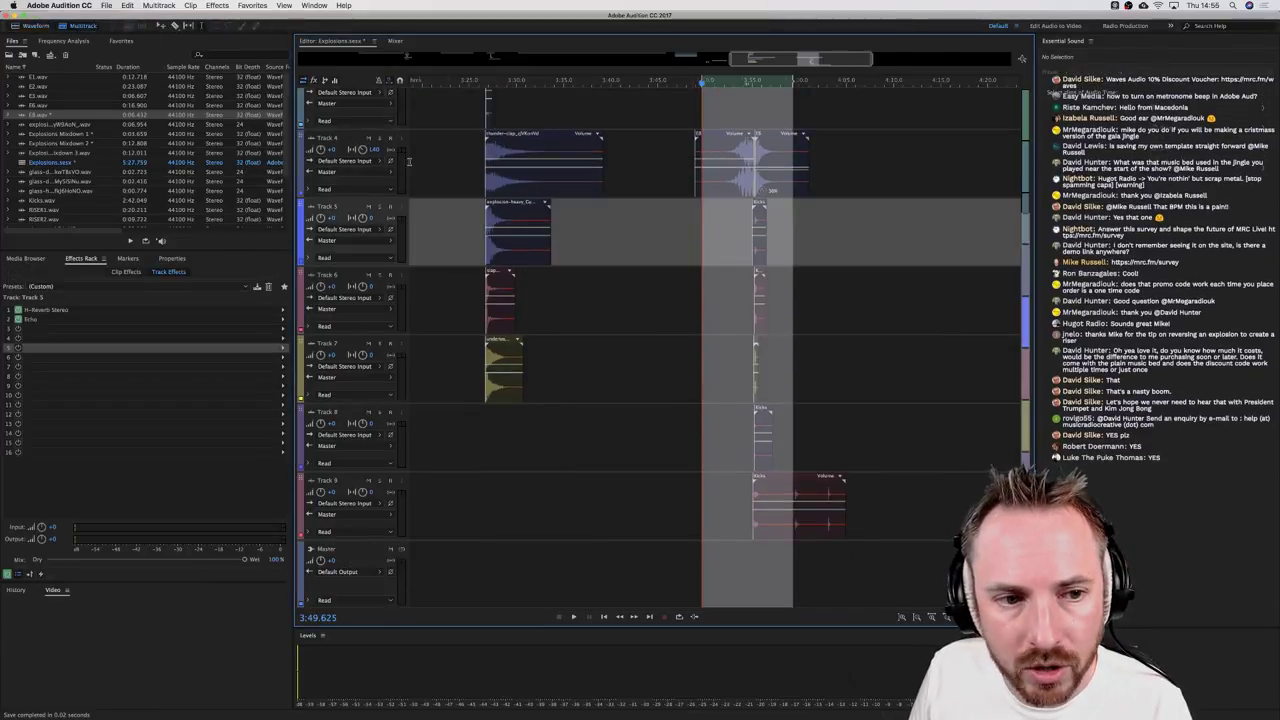
left_click(381, 141)
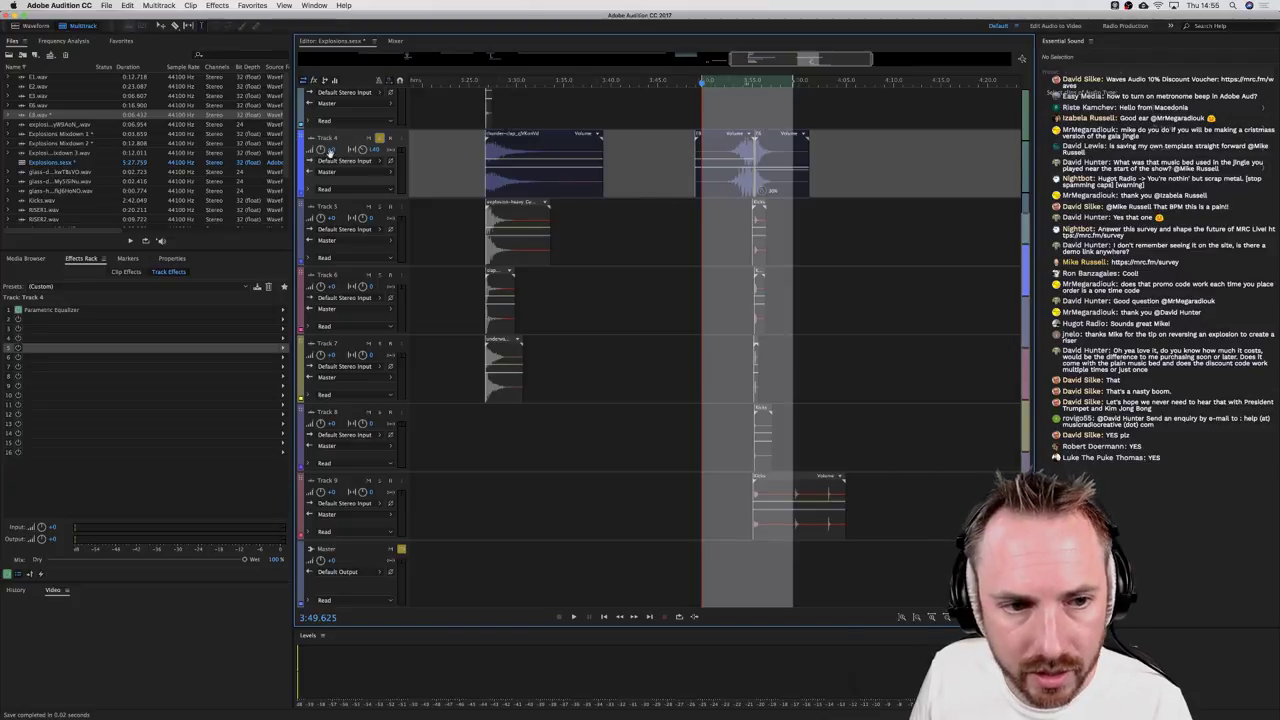
Step: Play the stacked kicks on their own from about 3:54.6
left_click(747, 227)
key("space")
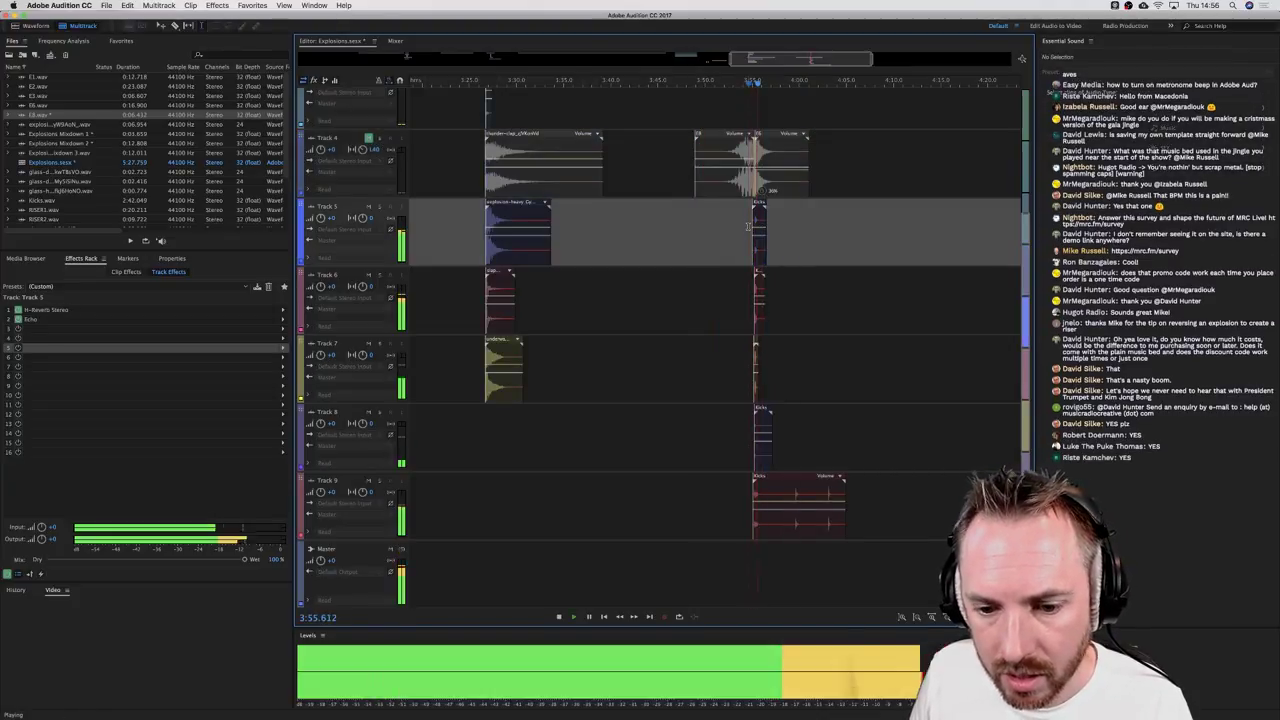
left_click_drag(747, 227, 789, 200)
key("space")
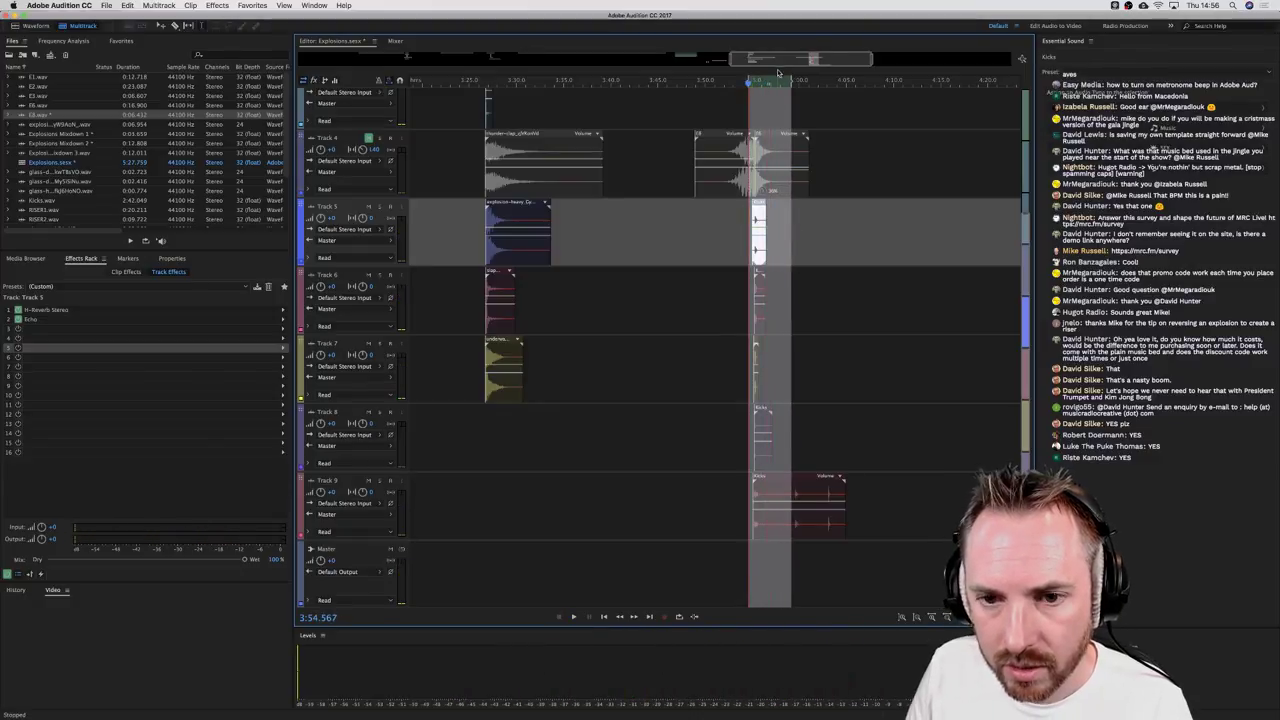
Step: Add curved fade-outs right after the hit to the Kicks clips on Tracks 5, 6, 7 and 8
scroll(778, 75, "up", 10)
left_click(691, 256)
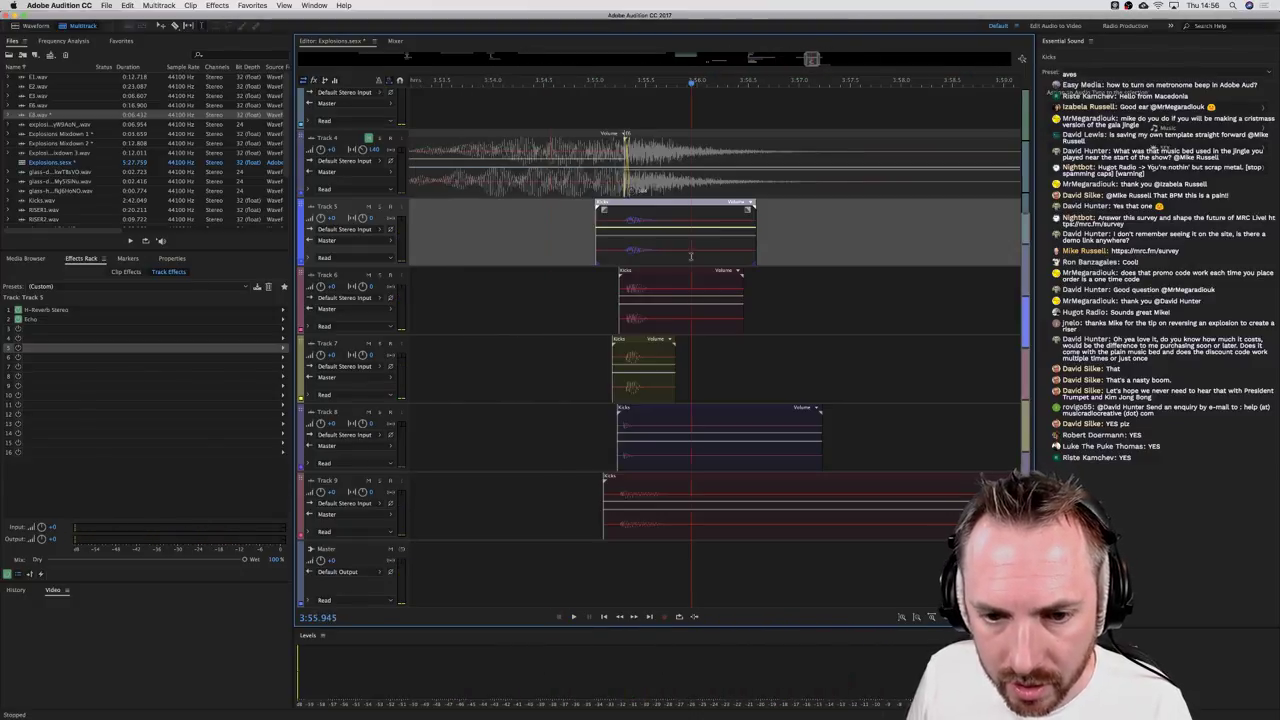
left_click_drag(745, 210, 652, 208)
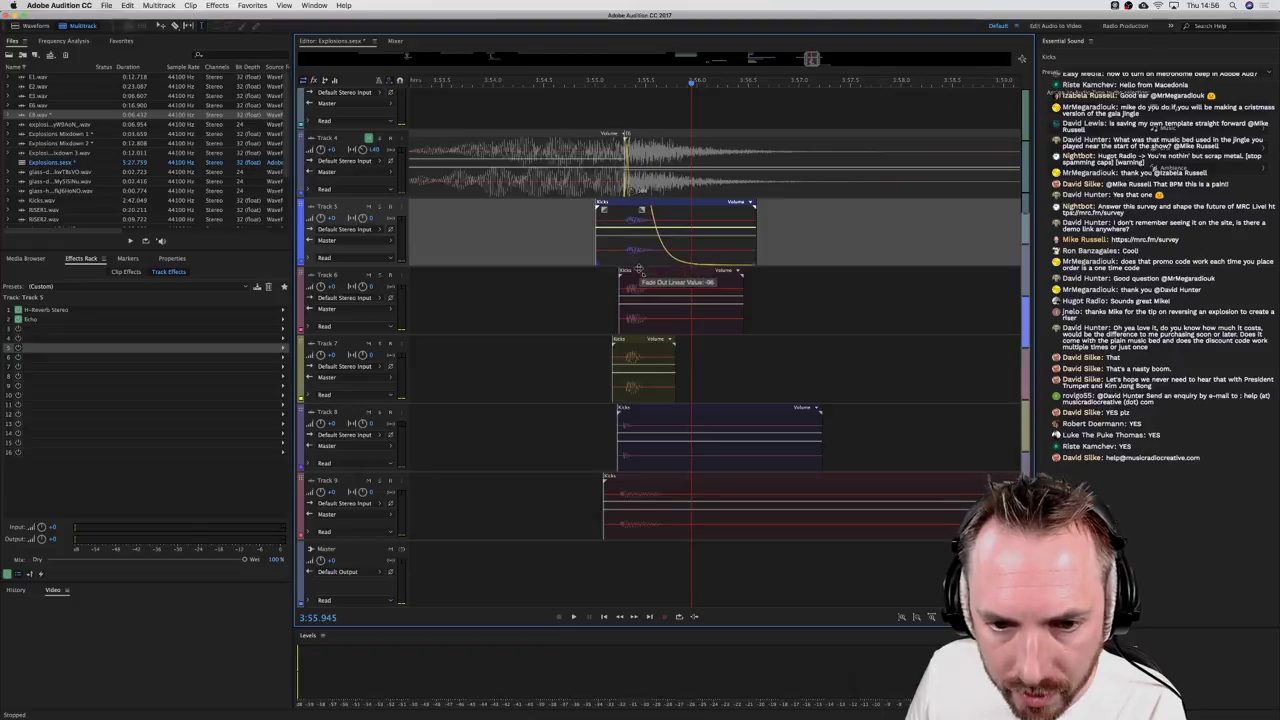
left_click(697, 283)
left_click_drag(735, 278, 656, 274)
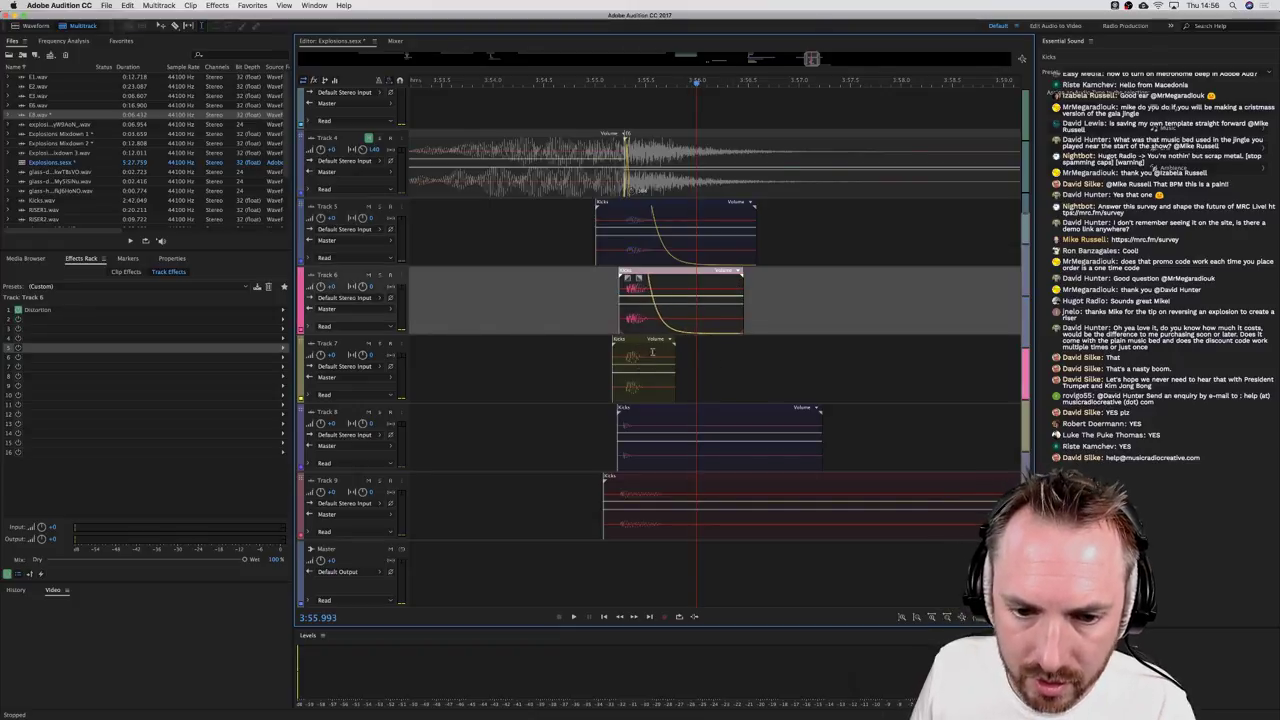
left_click_drag(671, 341, 646, 400)
key("space")
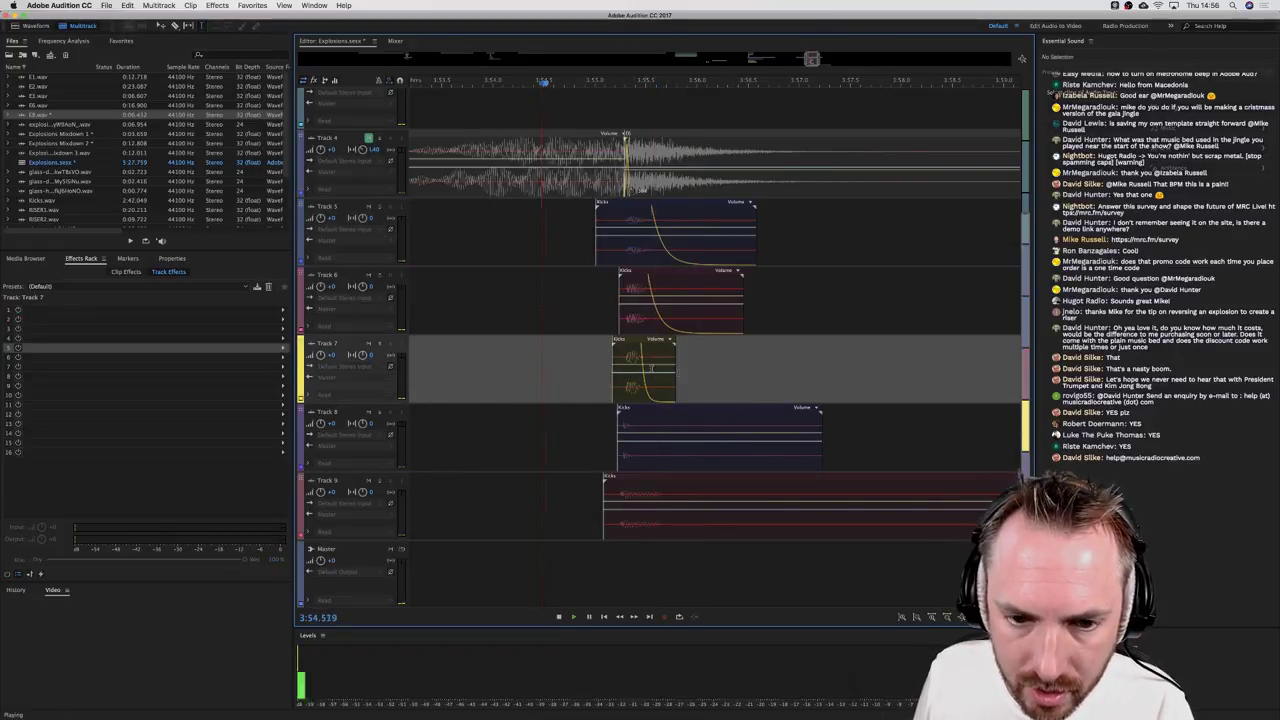
left_click(779, 416)
left_click_drag(818, 409, 651, 472)
key("space")
Step: Select about 4 seconds from 3:54.98 over the stacked kicks and mix down that time selection to a new file
left_click(593, 278)
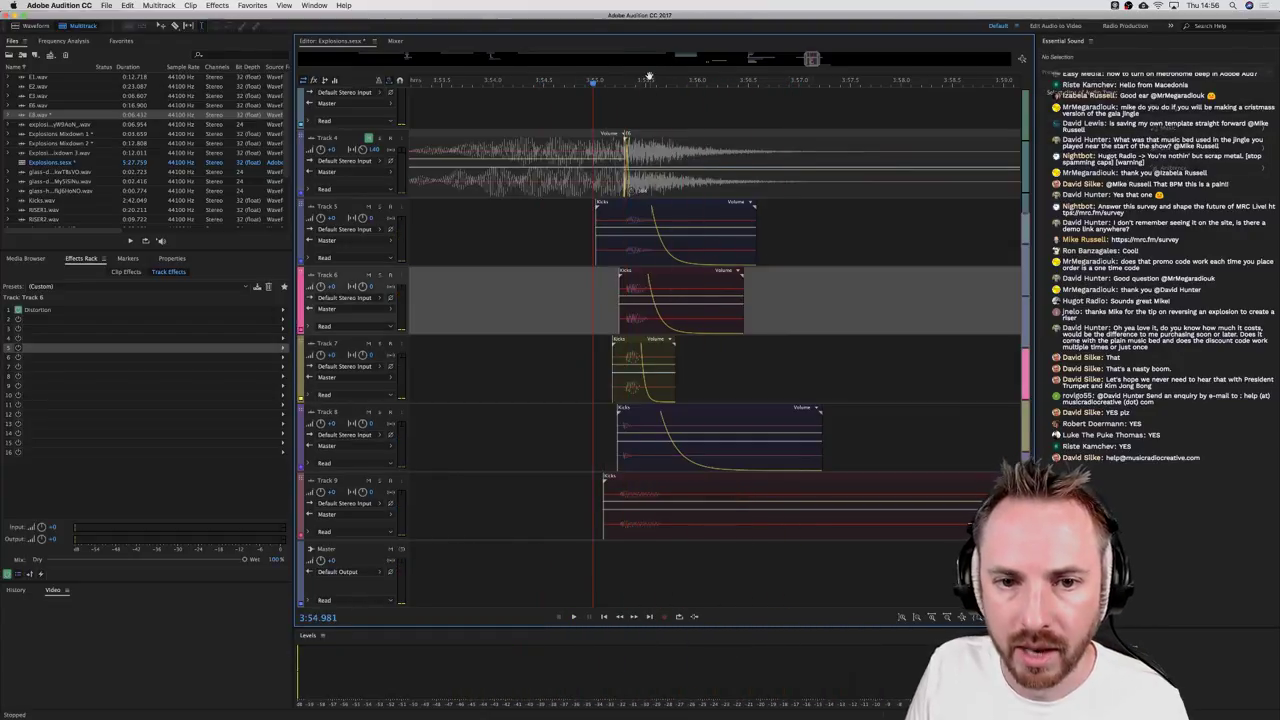
scroll(648, 77, "down", 5)
left_click_drag(647, 235, 668, 235)
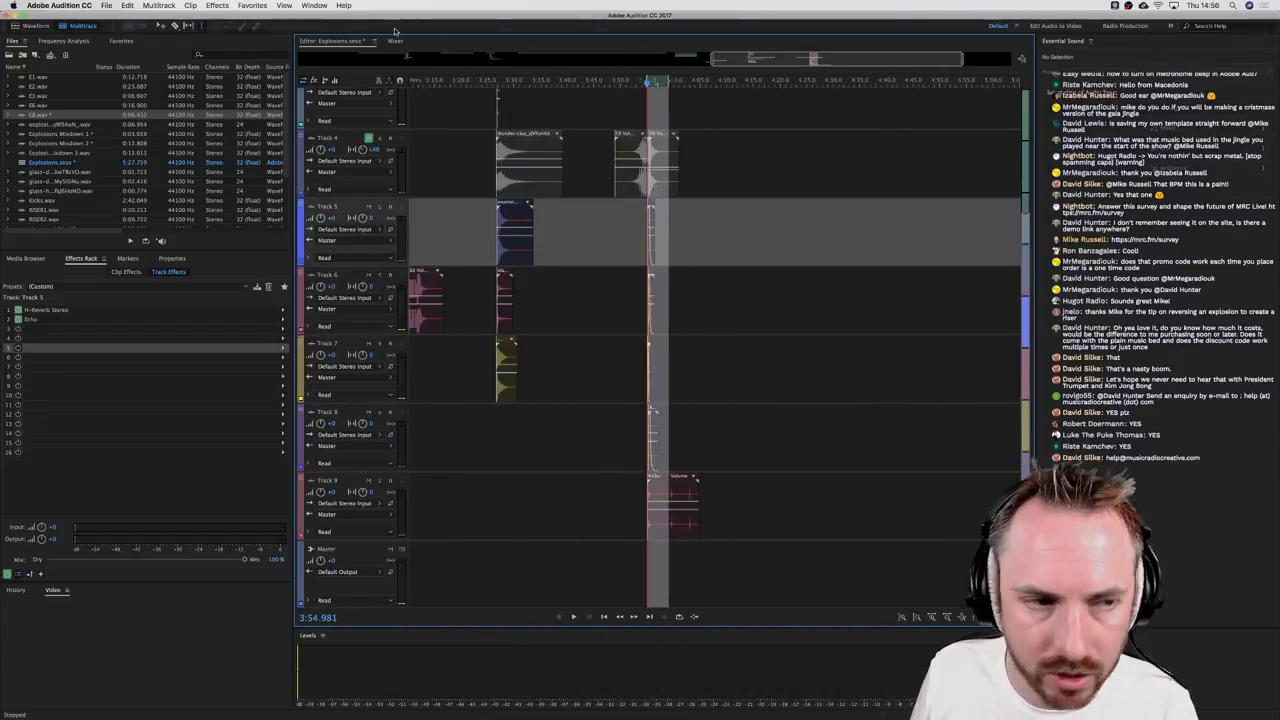
left_click(217, 5)
mouse_move(158, 5)
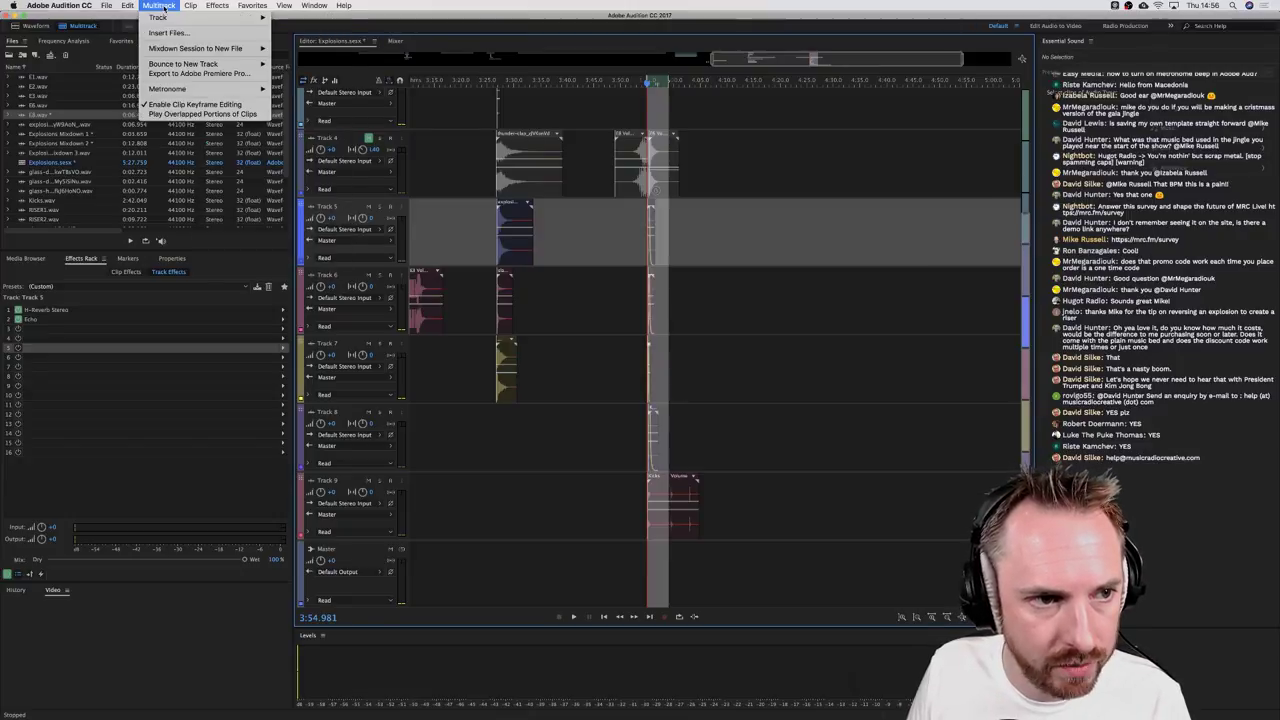
left_click(295, 48)
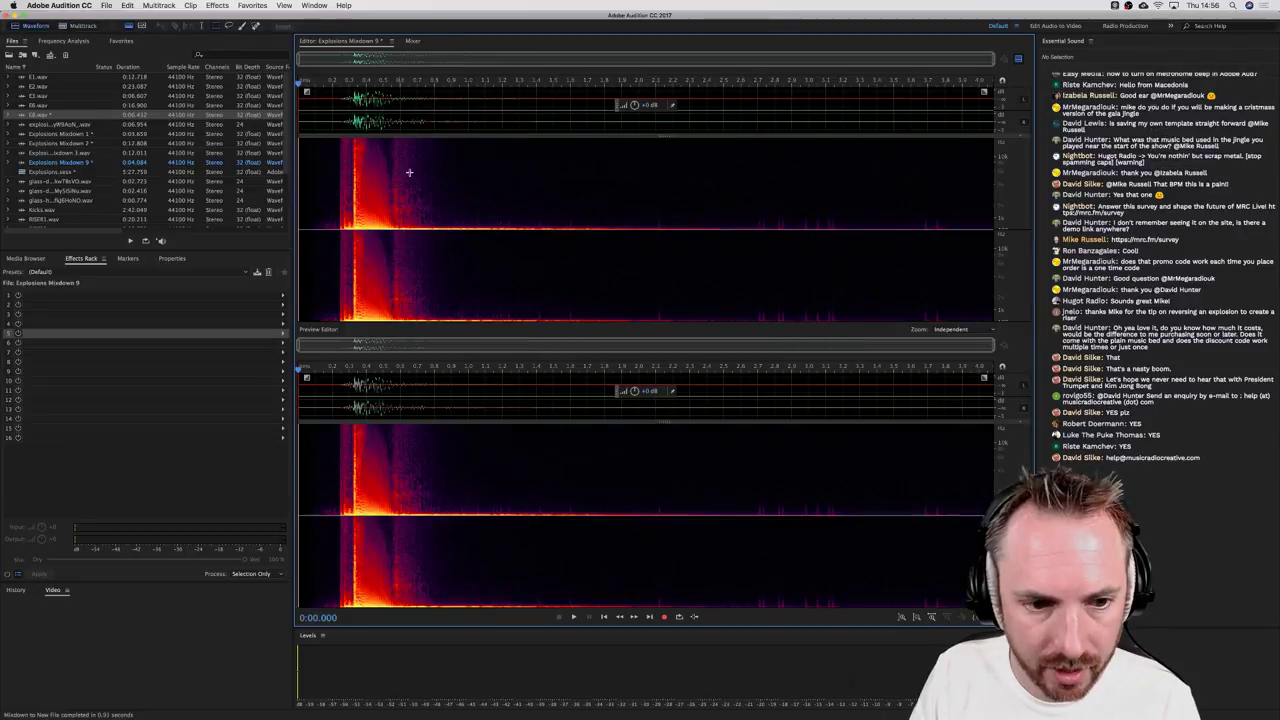
Step: Play the new kick mixdown from just before the hit
left_click(340, 113)
key("space")
key("space")
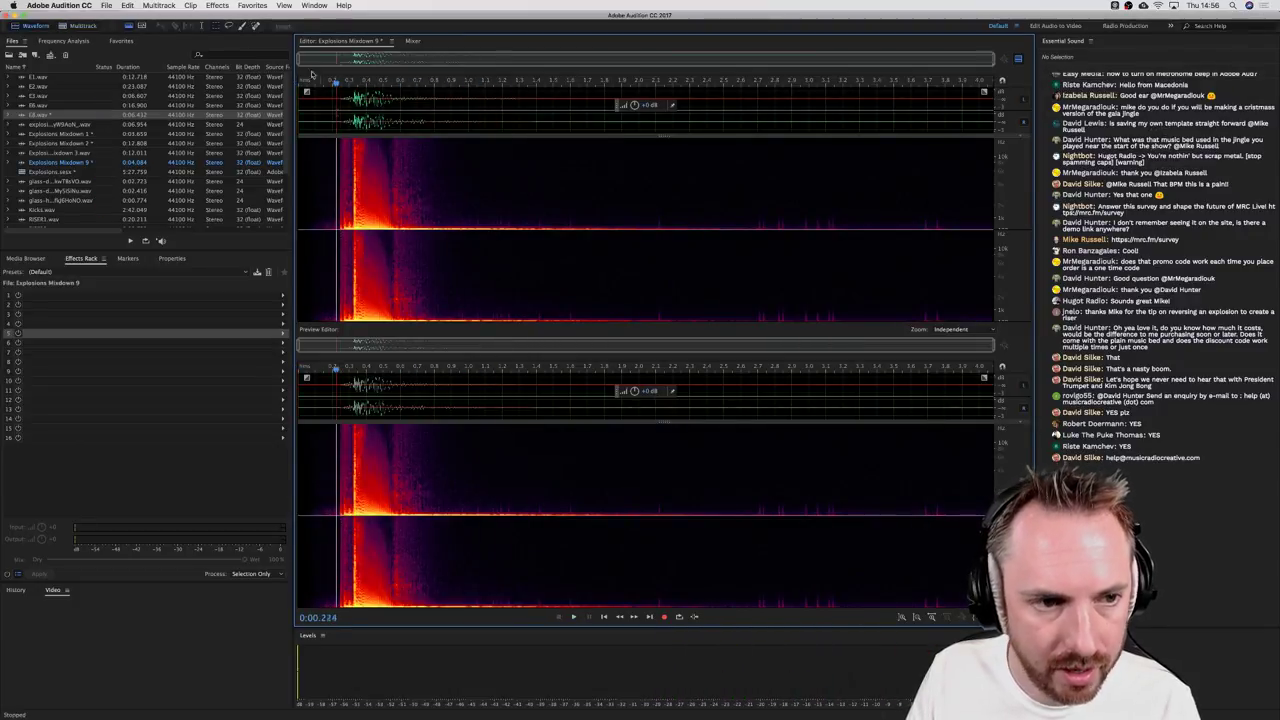
left_click(231, 6)
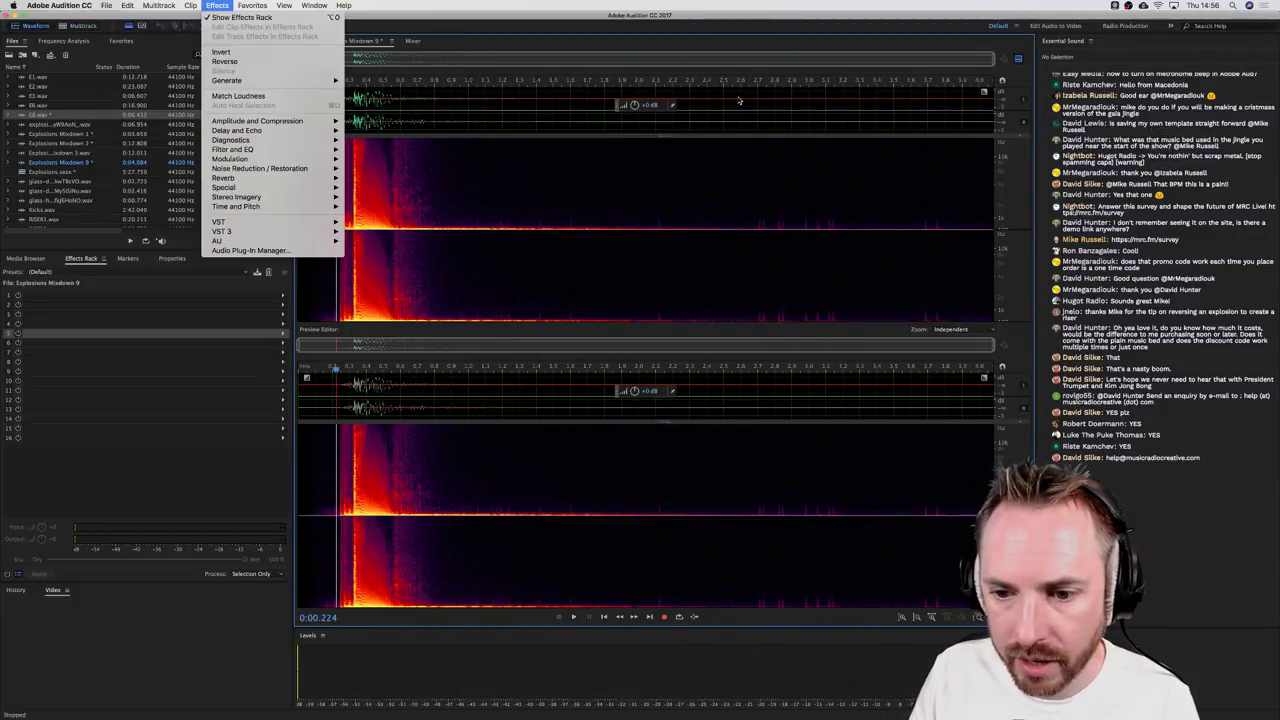
left_click(688, 104)
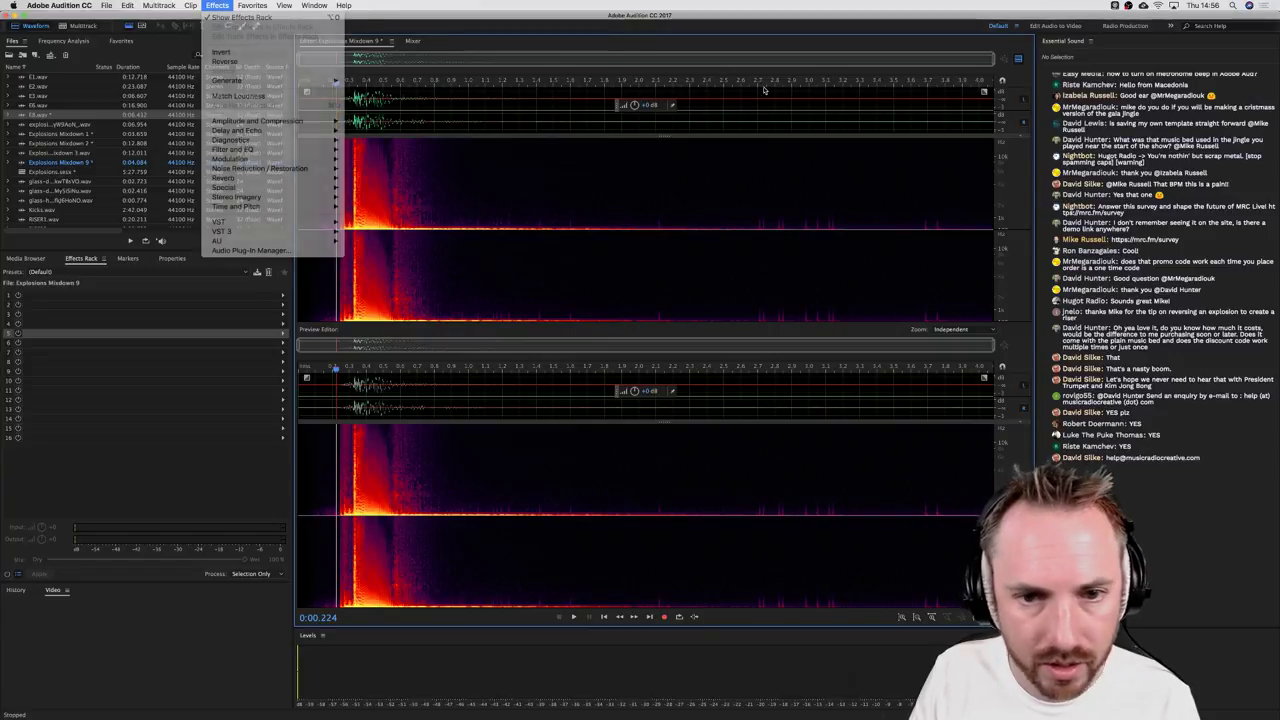
Step: Replace the tail of the kick mixdown from about 2.8 seconds to the end with 10 seconds of silence
left_click_drag(775, 107, 994, 107)
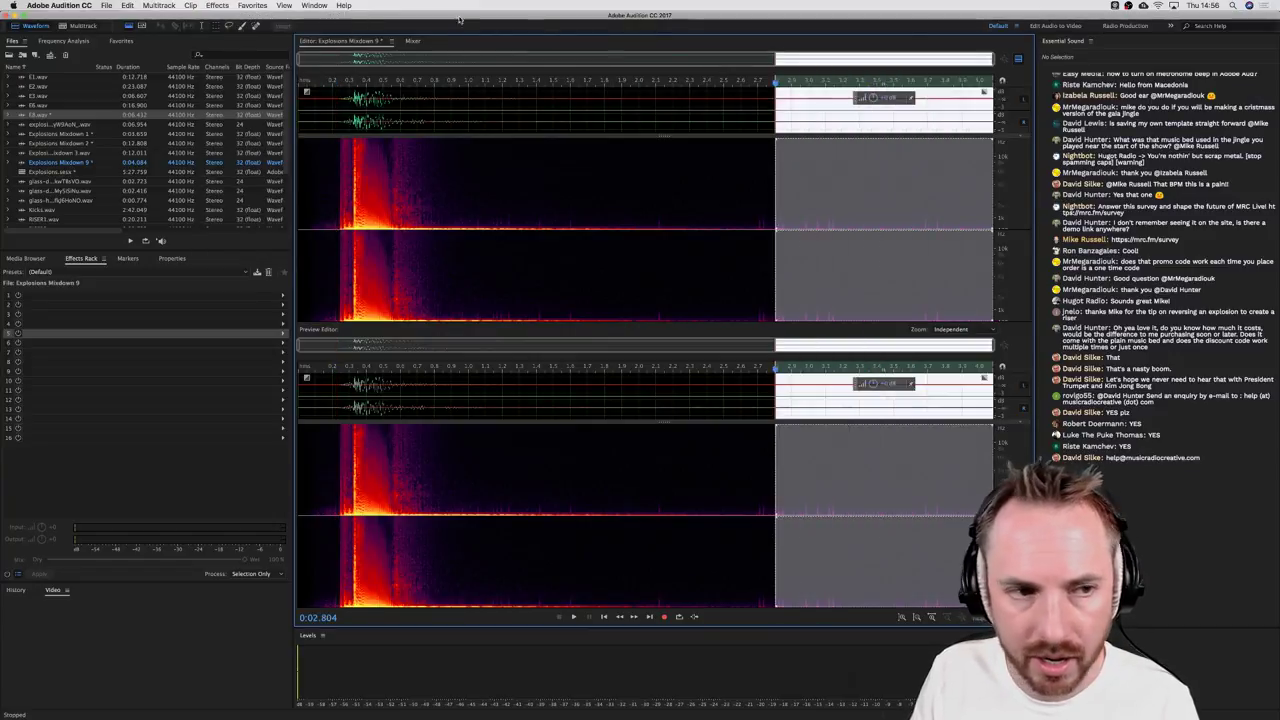
left_click(162, 6)
mouse_move(128, 6)
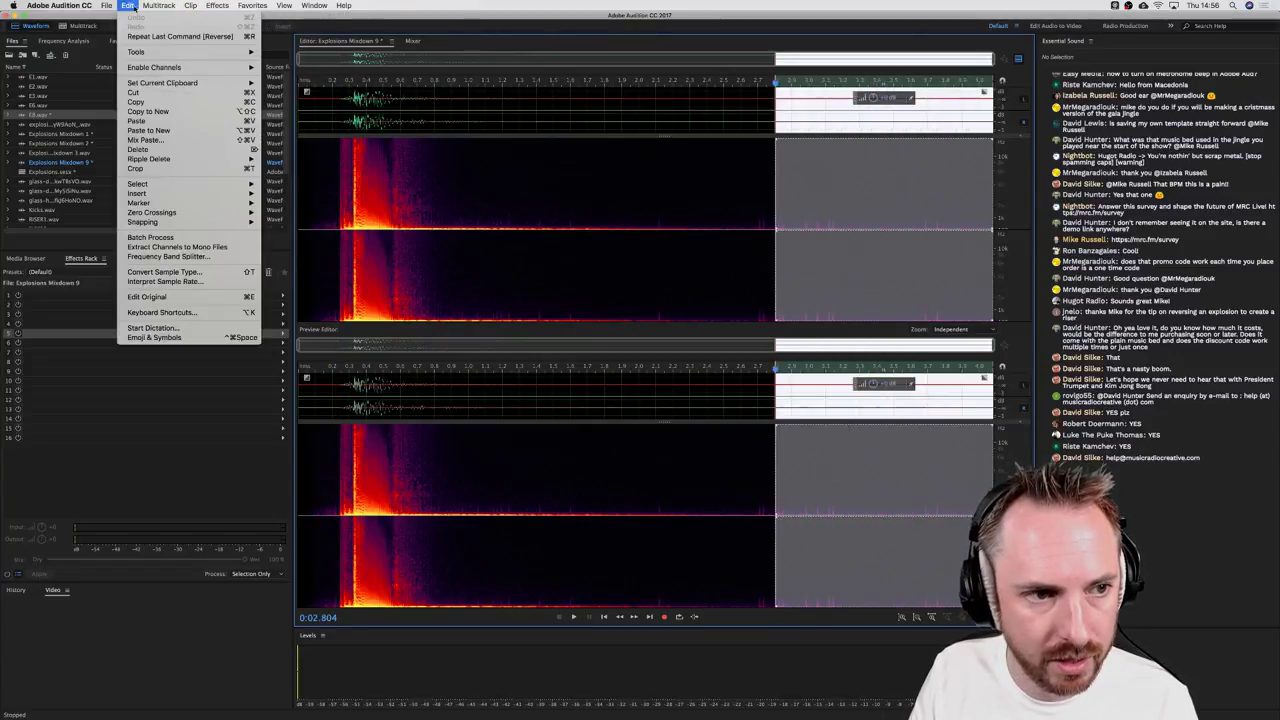
mouse_move(200, 193)
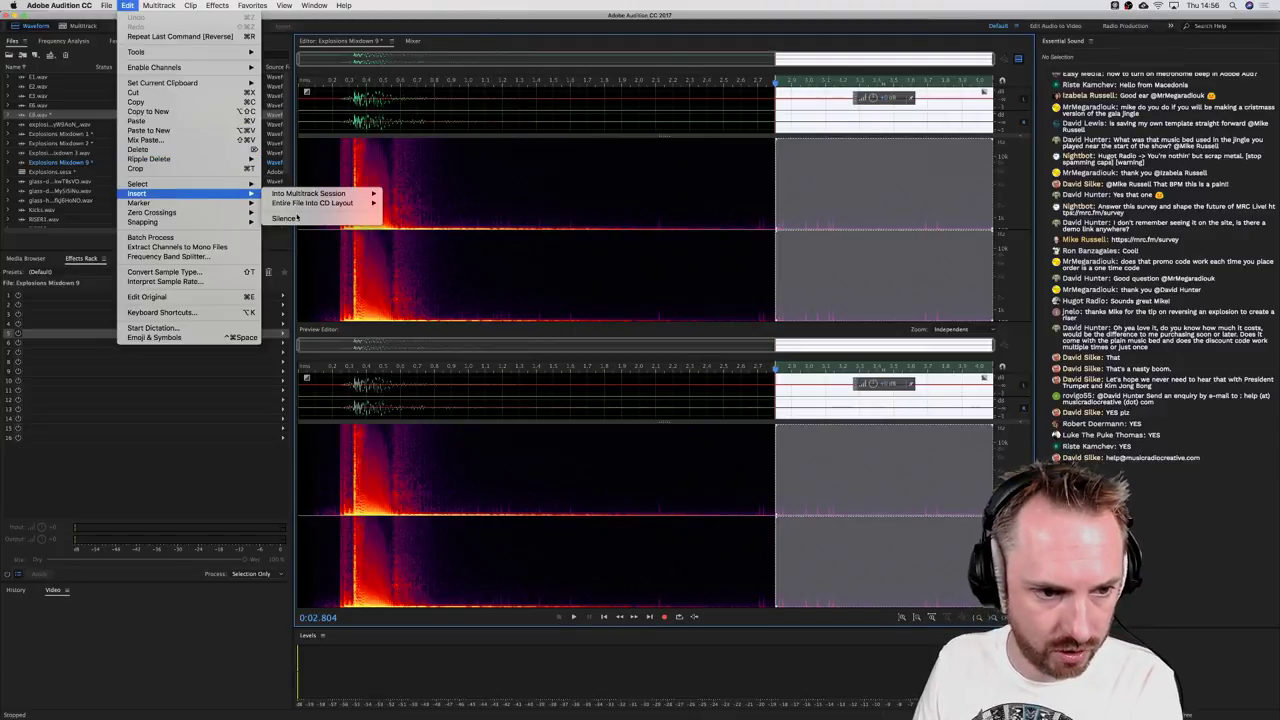
left_click(285, 218)
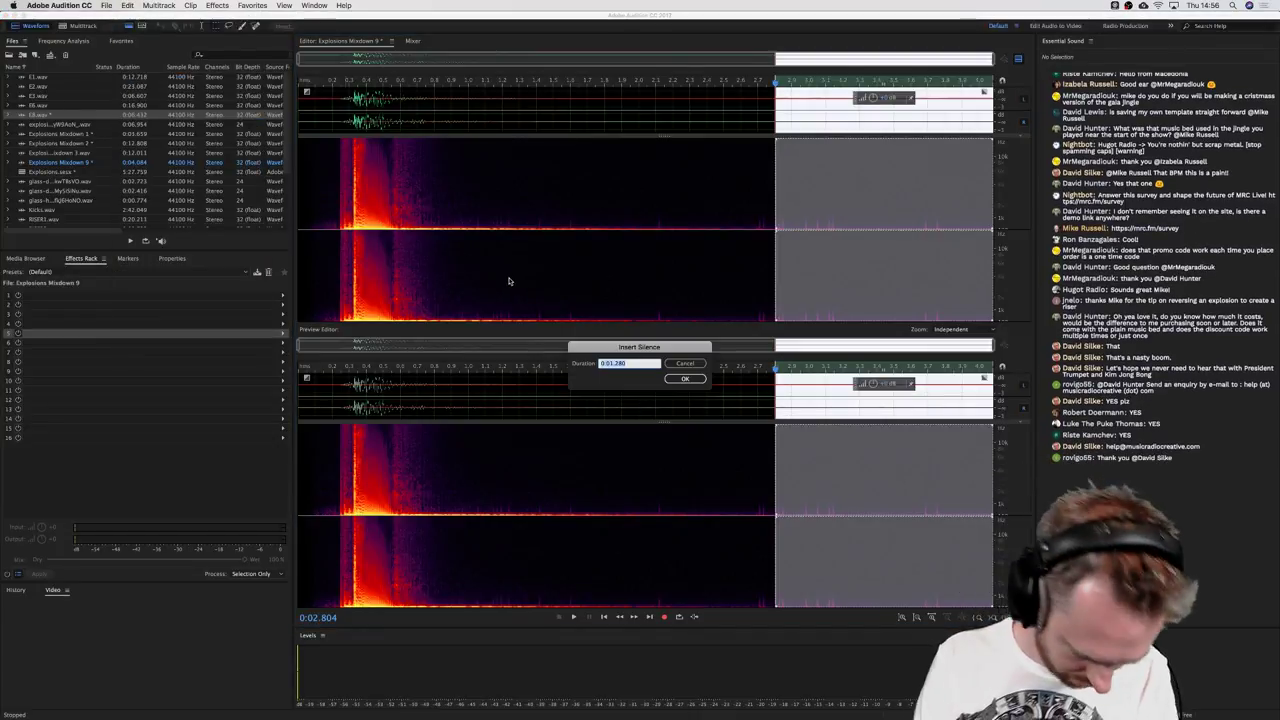
type("10")
key("Return")
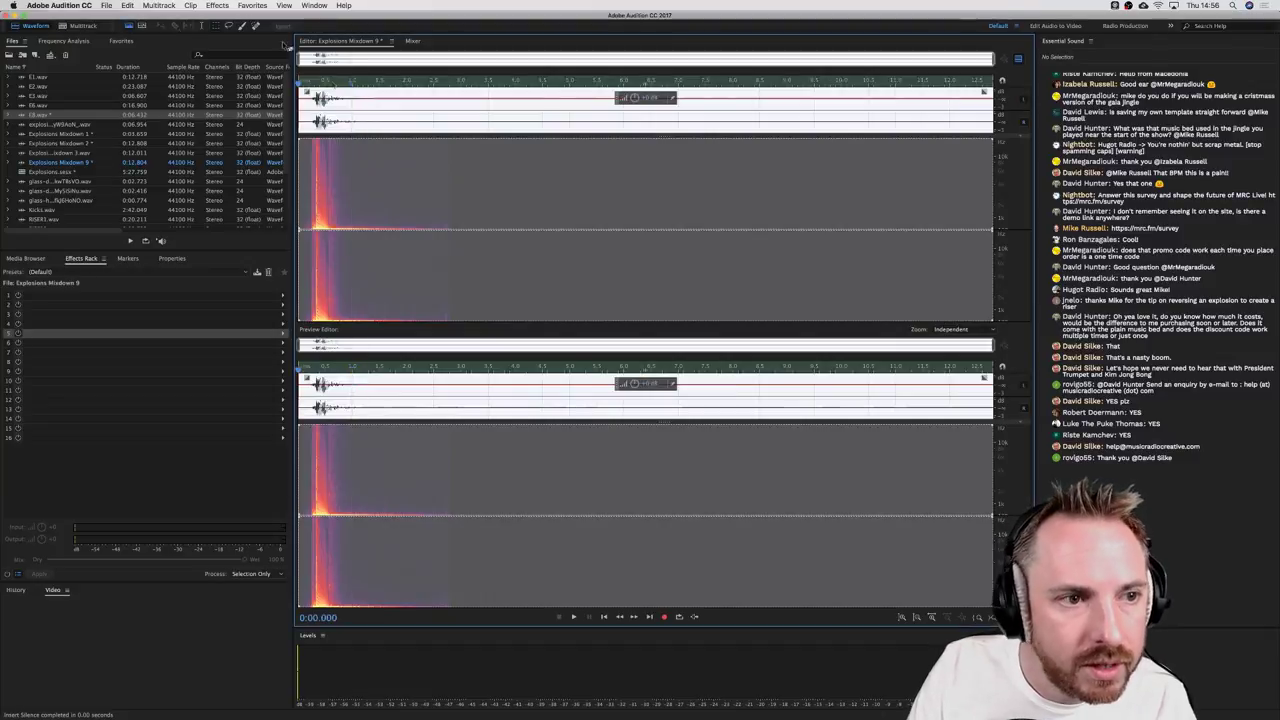
Step: Apply the Waves H-Reverb Stereo effect with the Timbale Dub Hit preset to the whole kick mixdown
left_click(217, 5)
mouse_move(250, 177)
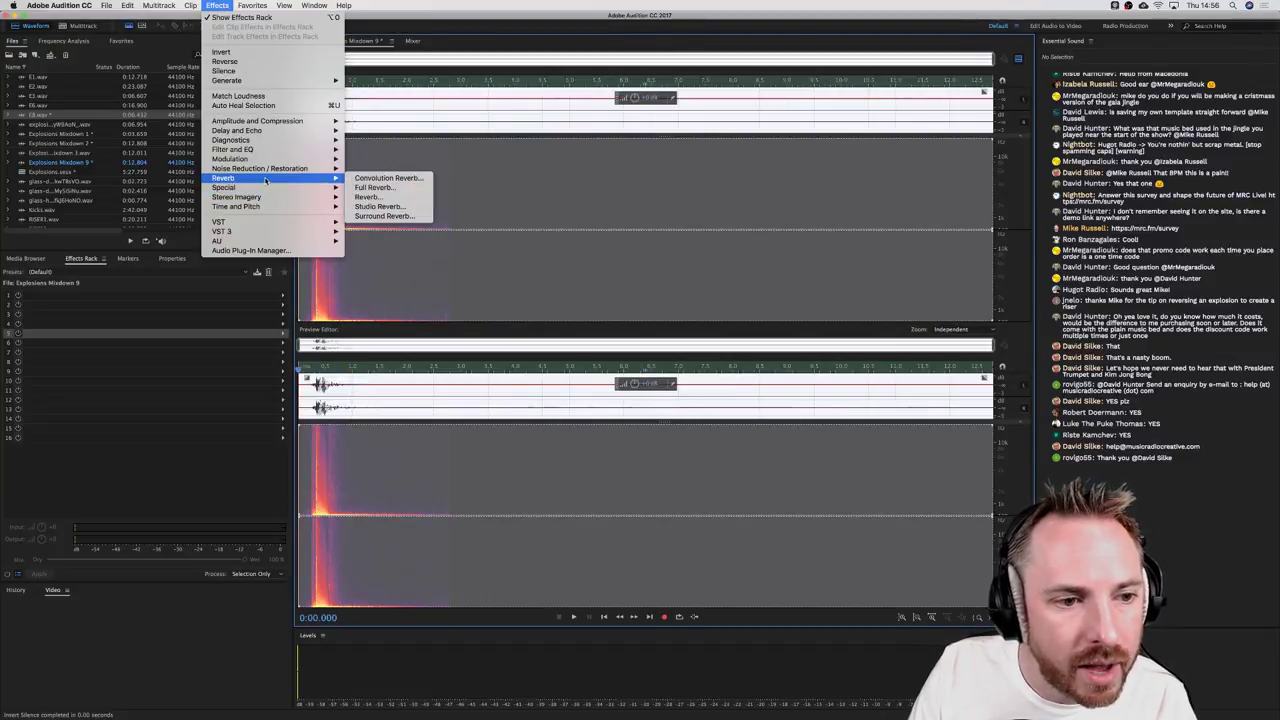
mouse_move(310, 231)
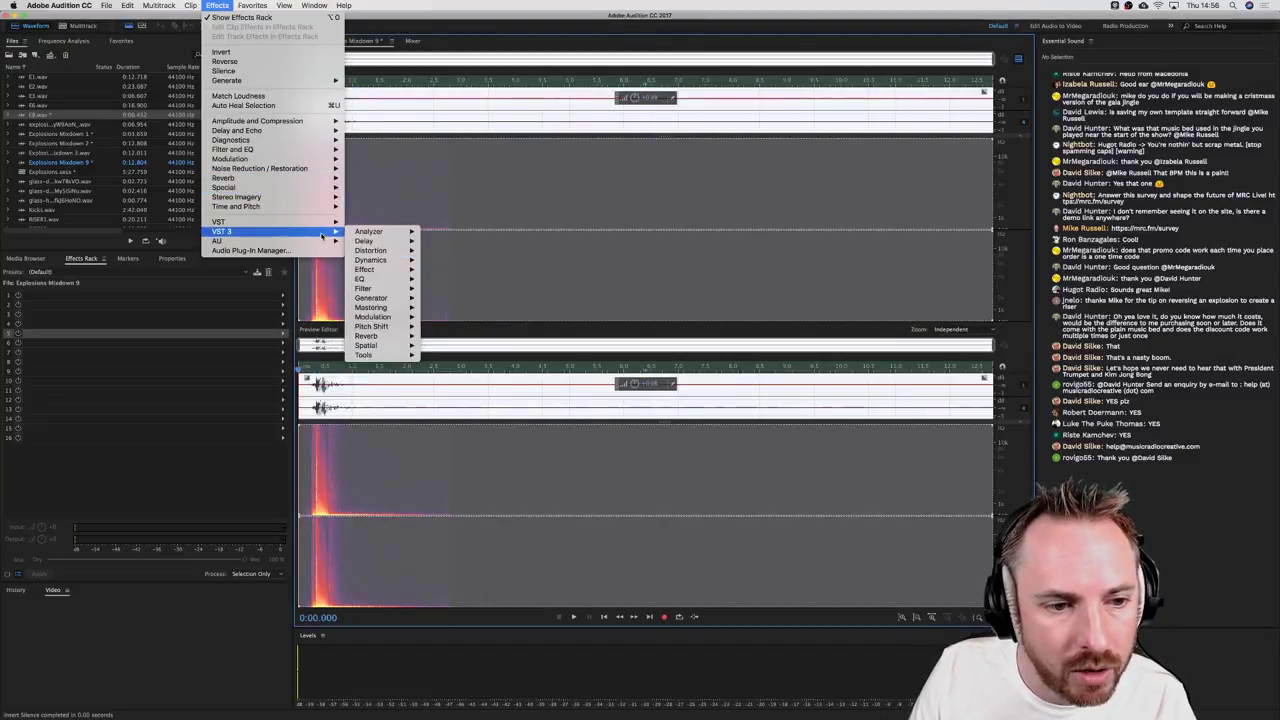
mouse_move(394, 337)
mouse_move(442, 337)
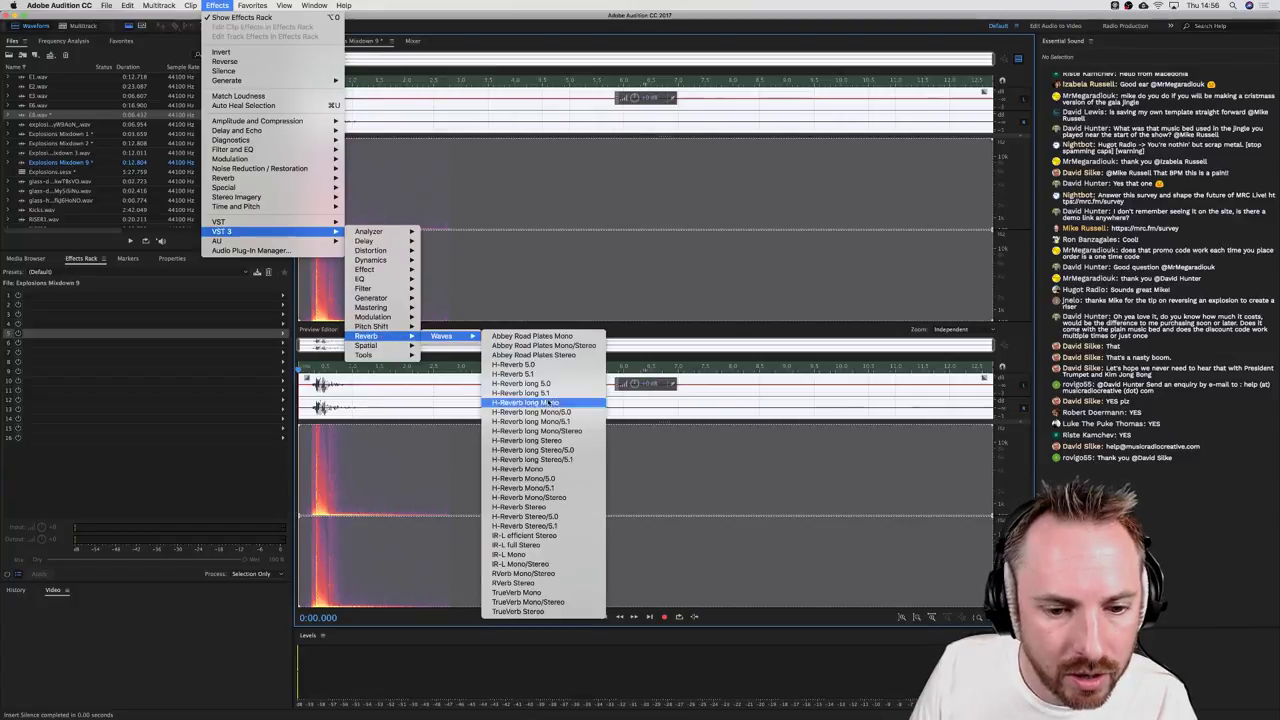
left_click(550, 507)
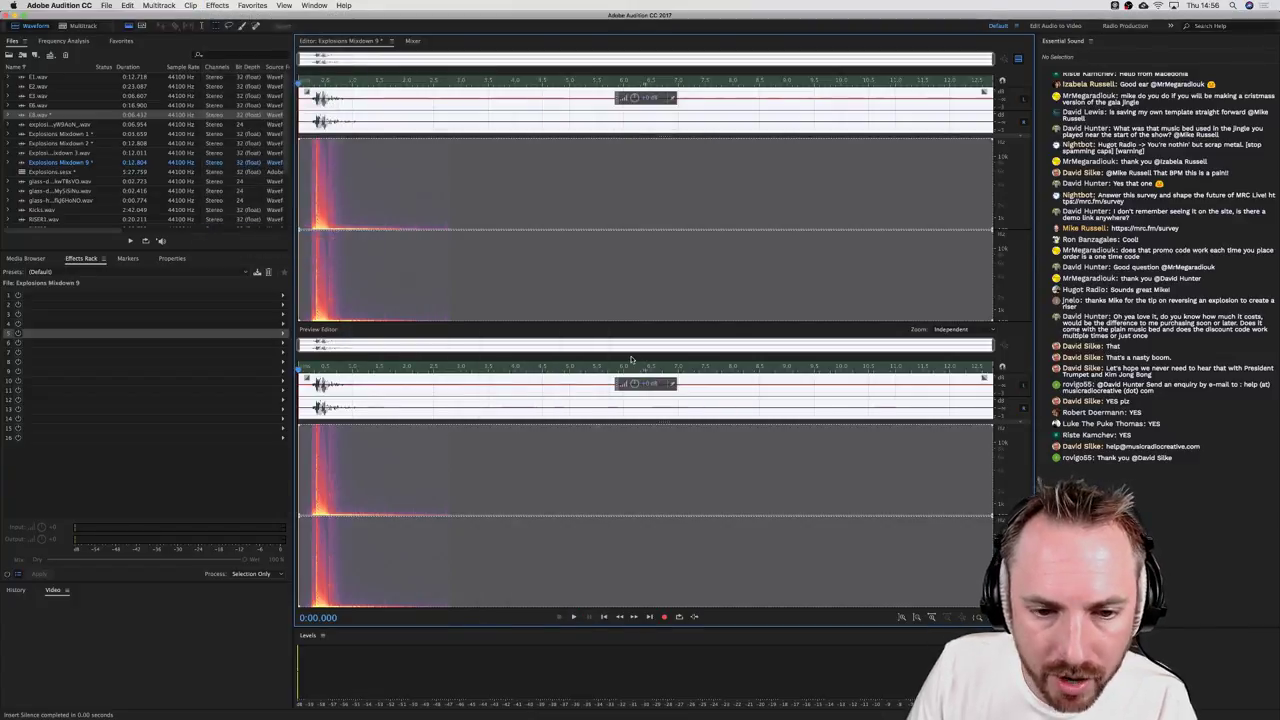
left_click(531, 268)
scroll(554, 535, "down", 15)
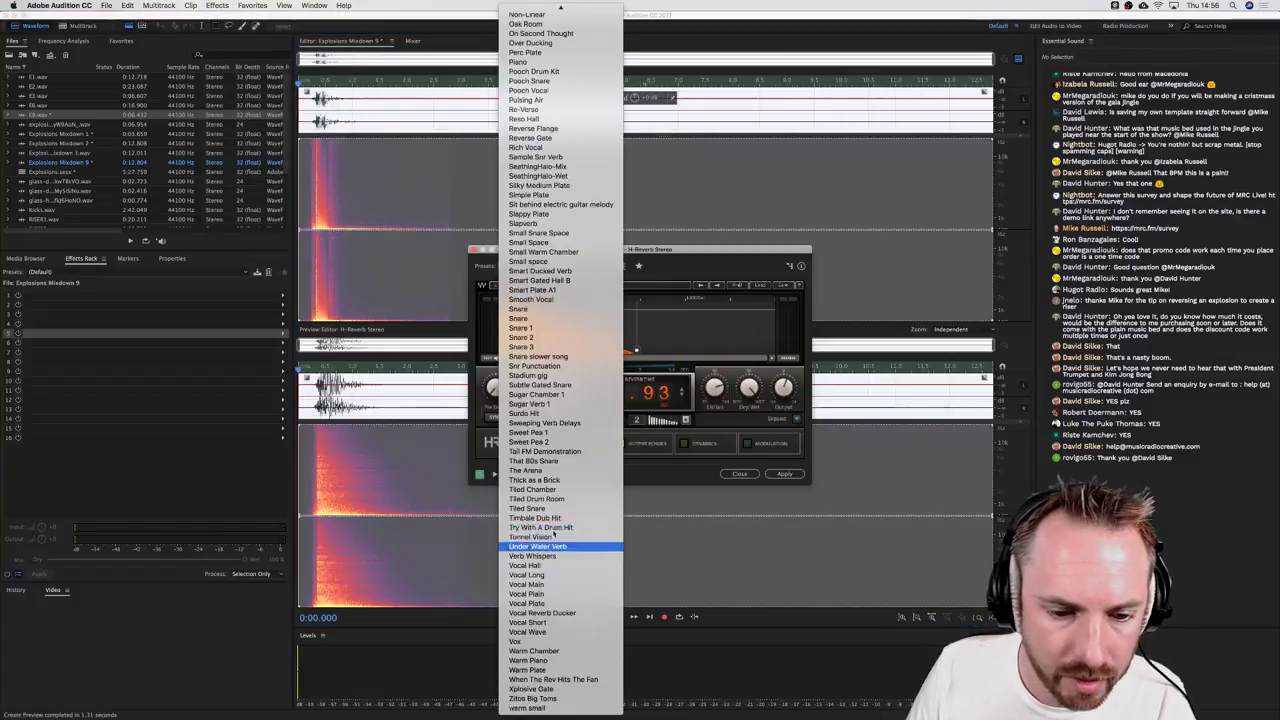
left_click(553, 518)
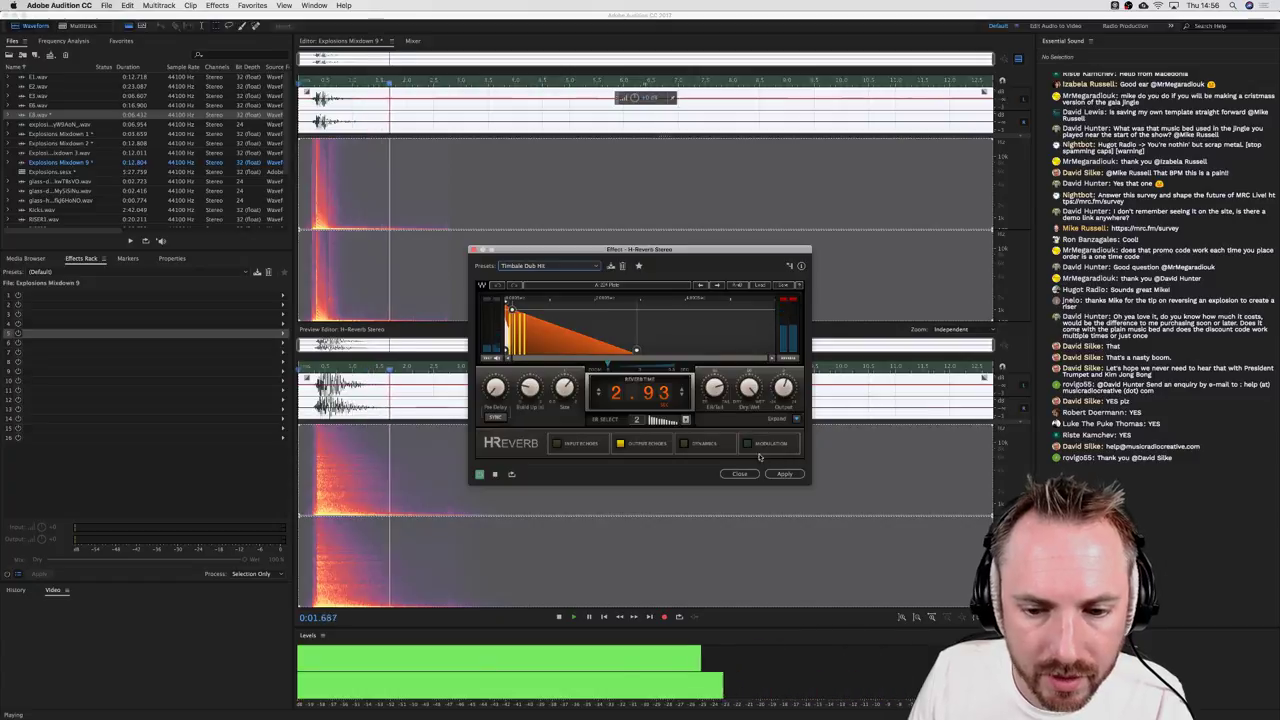
left_click(785, 473)
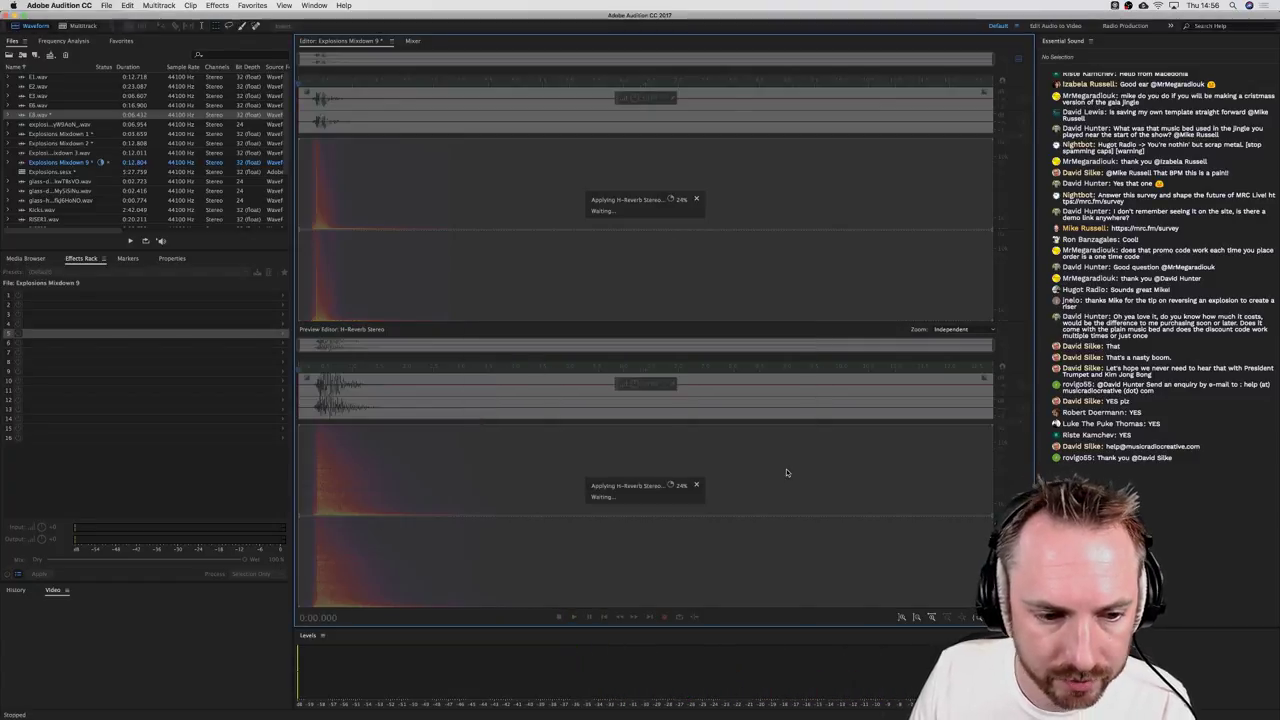
Step: Save the reverbed kick mixdown as E9.wav in the Downloads folder and briefly play it back
key("super+shift+s")
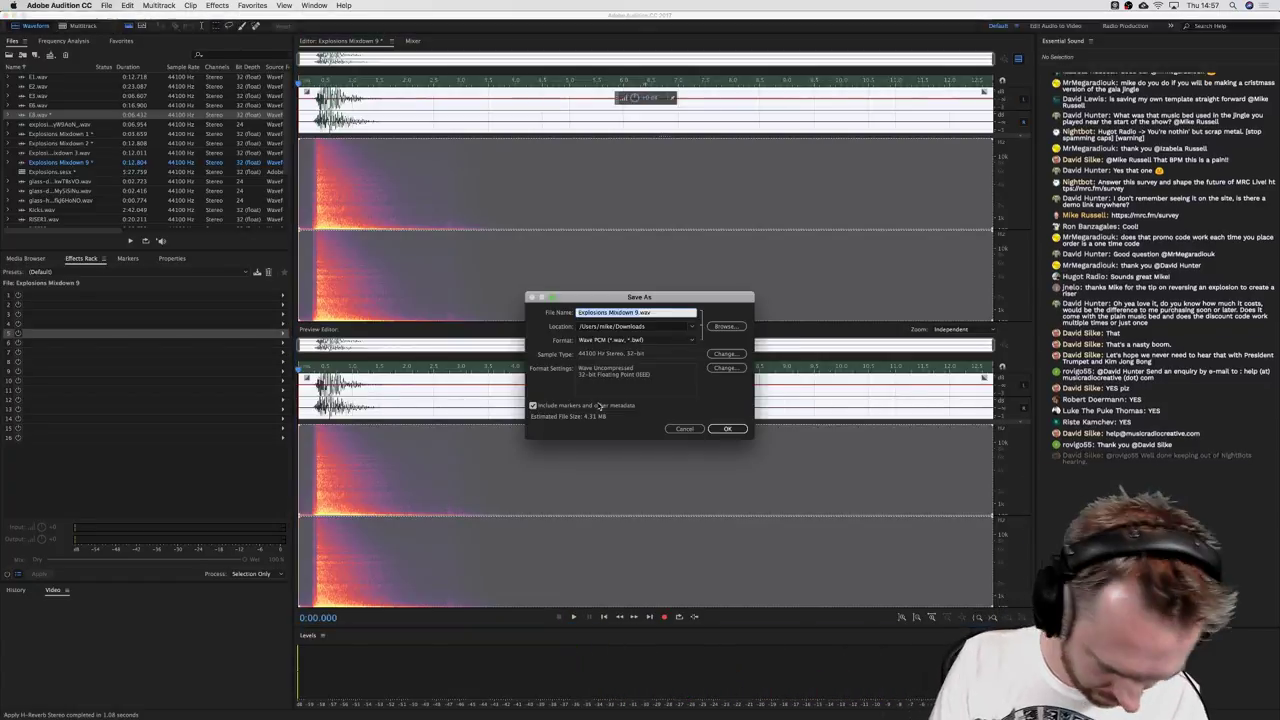
type("9")
key("Return")
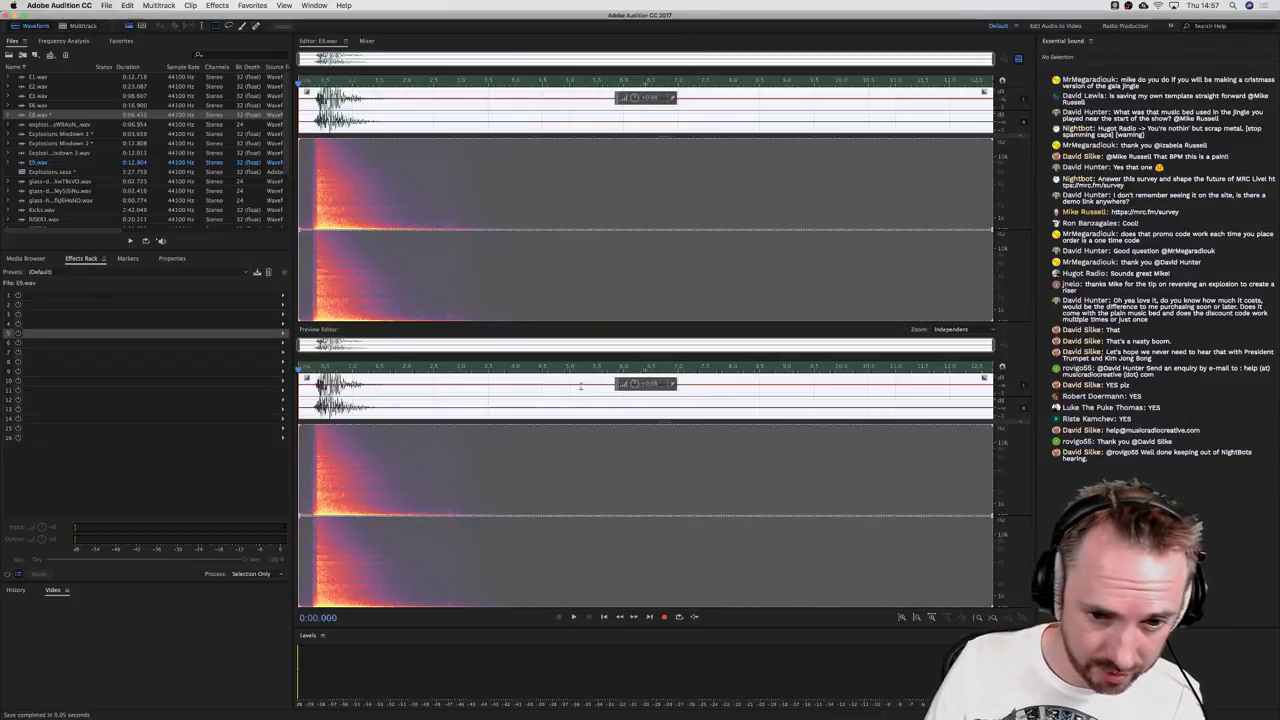
key("space")
key("space")
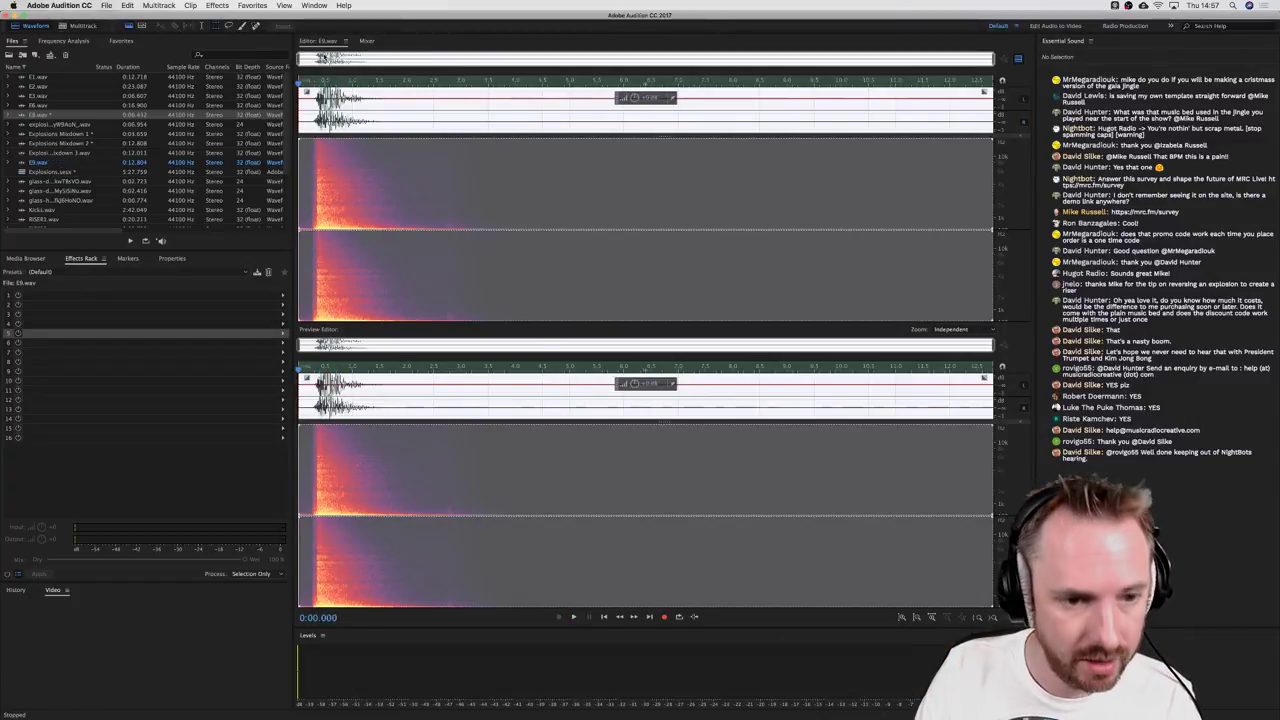
Step: Undo the H-Reverb, then audition and apply the Waves TrueVerb Stereo effect with the Milleniumverb preset to the whole kick
key("super+z")
left_click(217, 5)
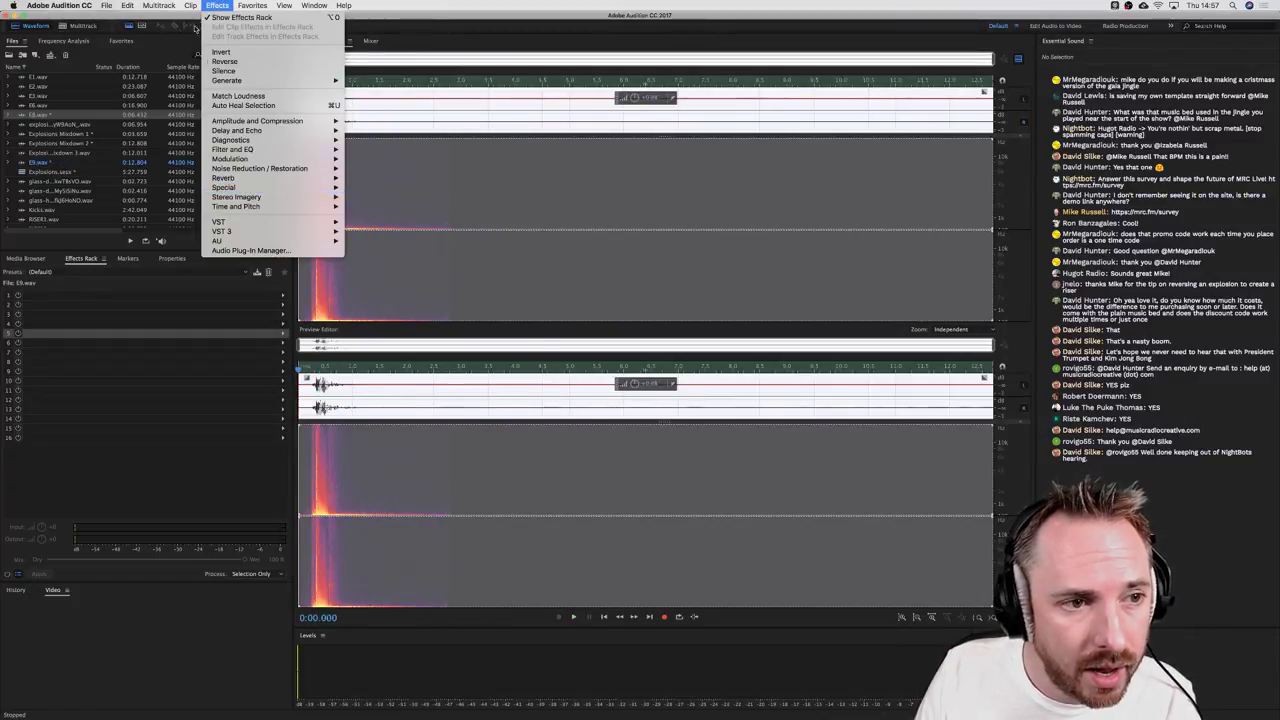
mouse_move(265, 244)
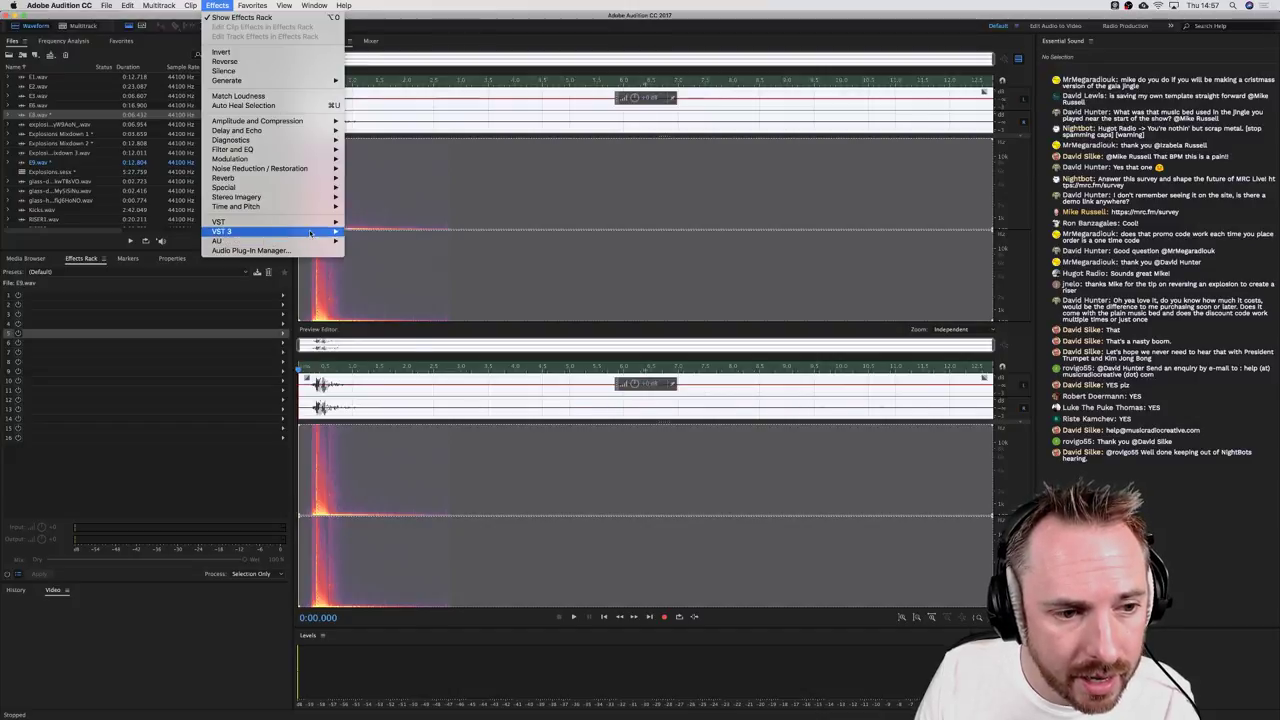
mouse_move(318, 231)
mouse_move(400, 337)
mouse_move(447, 337)
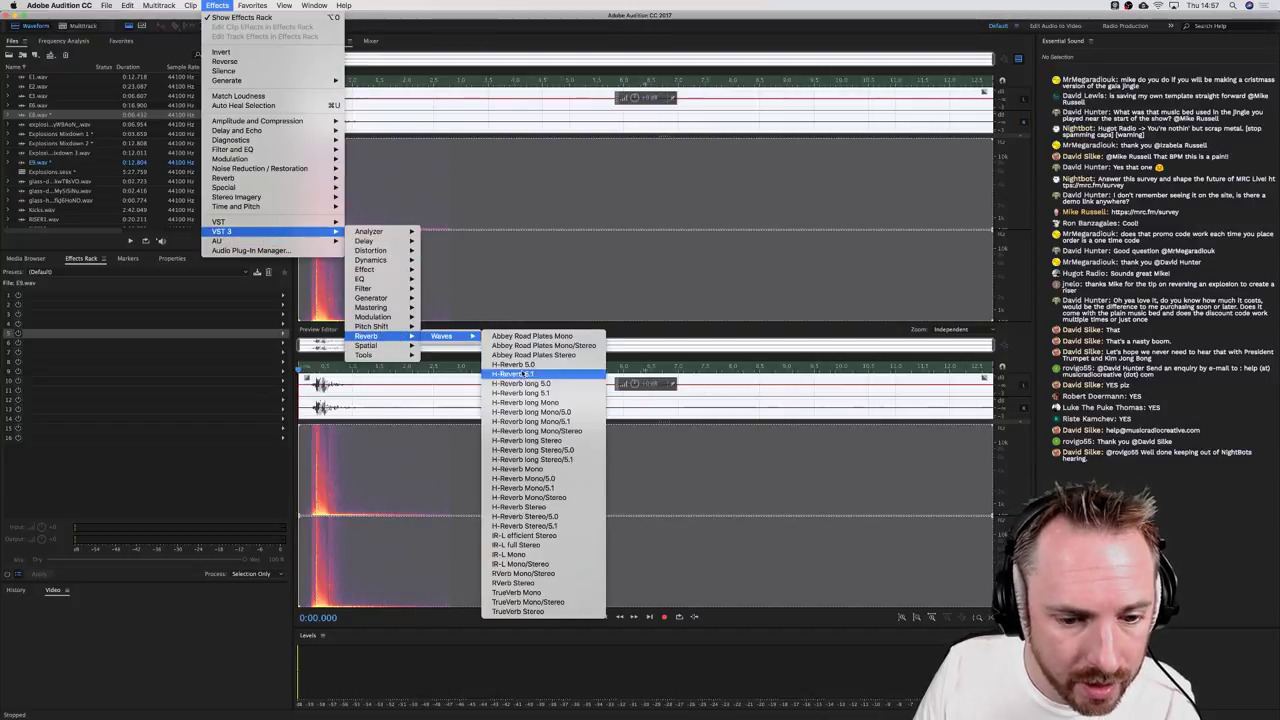
left_click(543, 613)
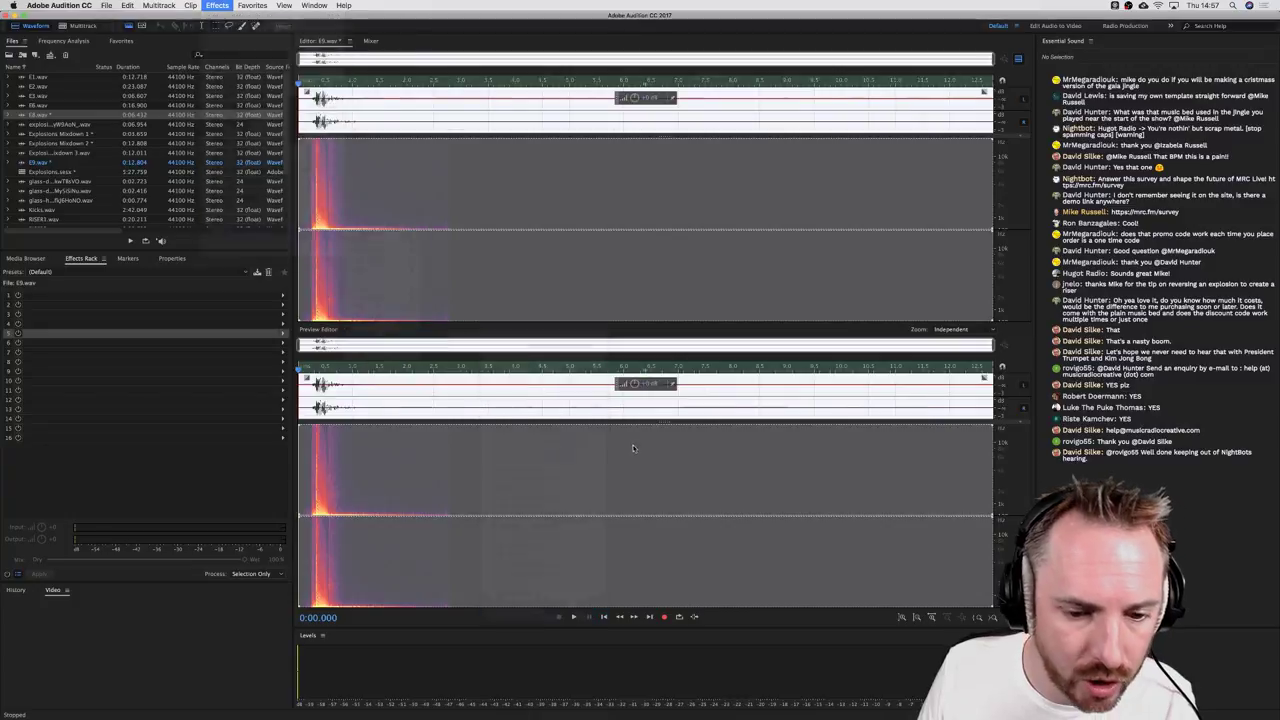
key("space")
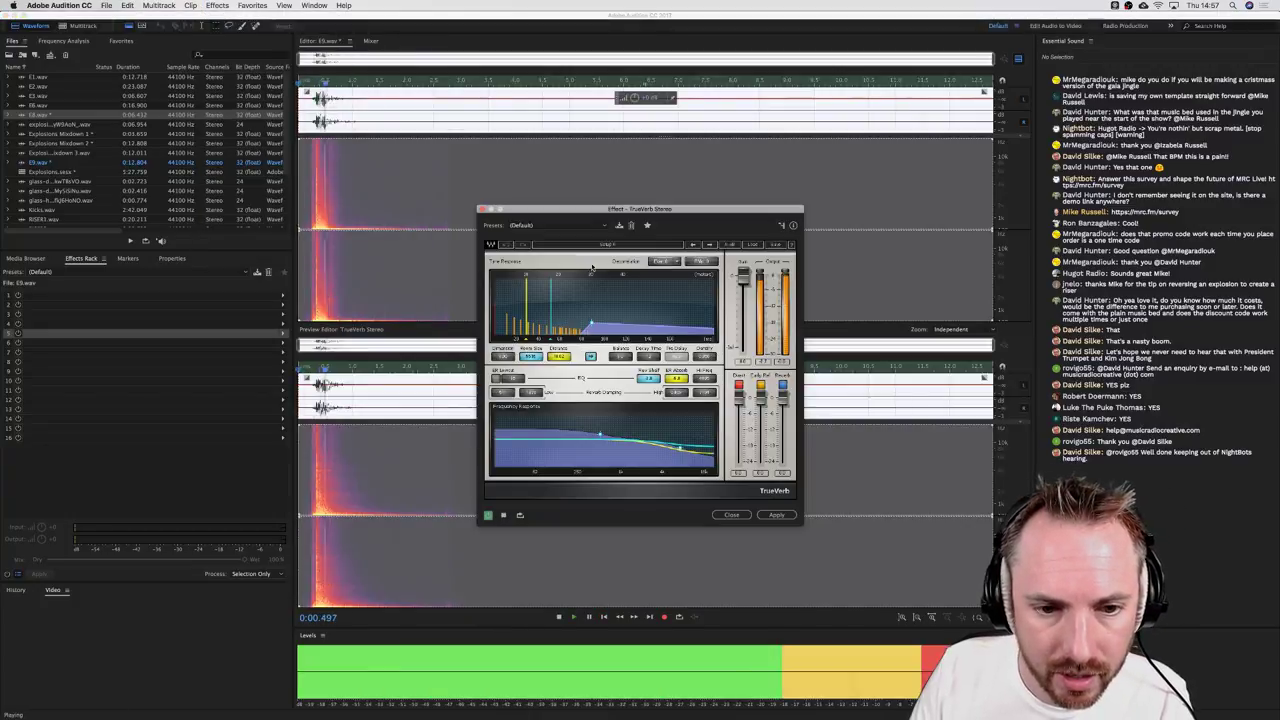
left_click(558, 225)
left_click(553, 330)
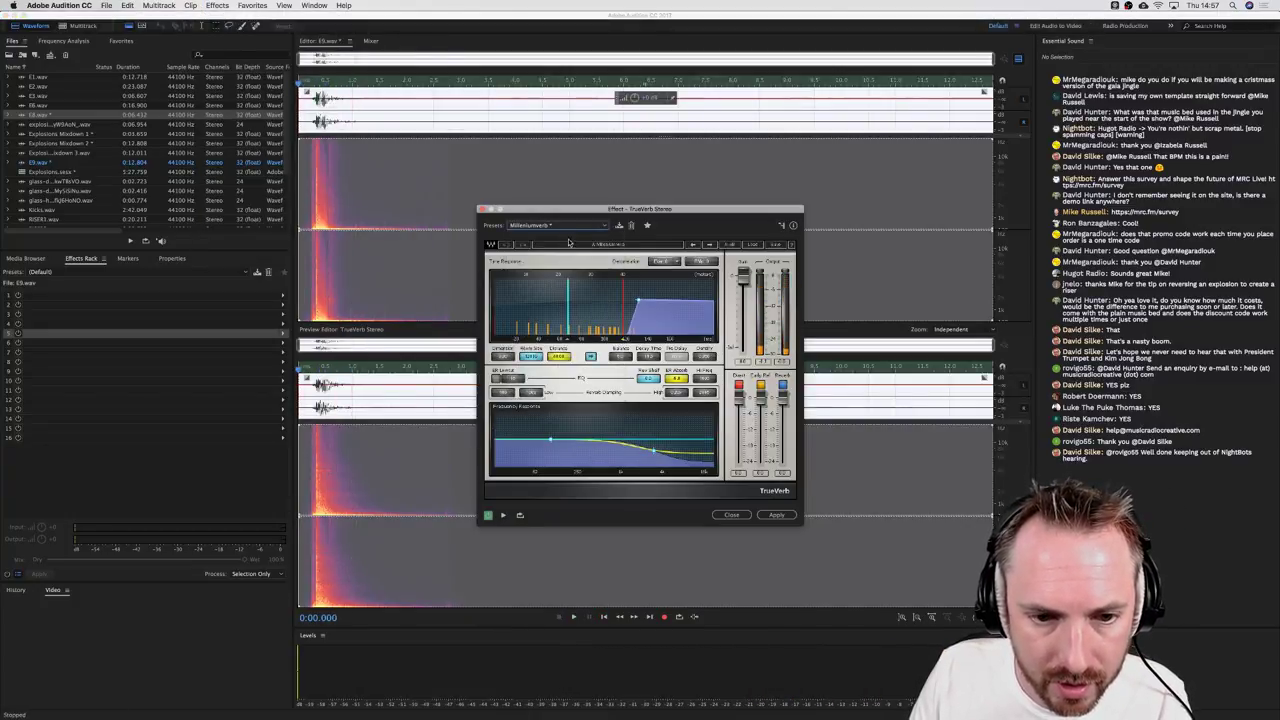
key("space")
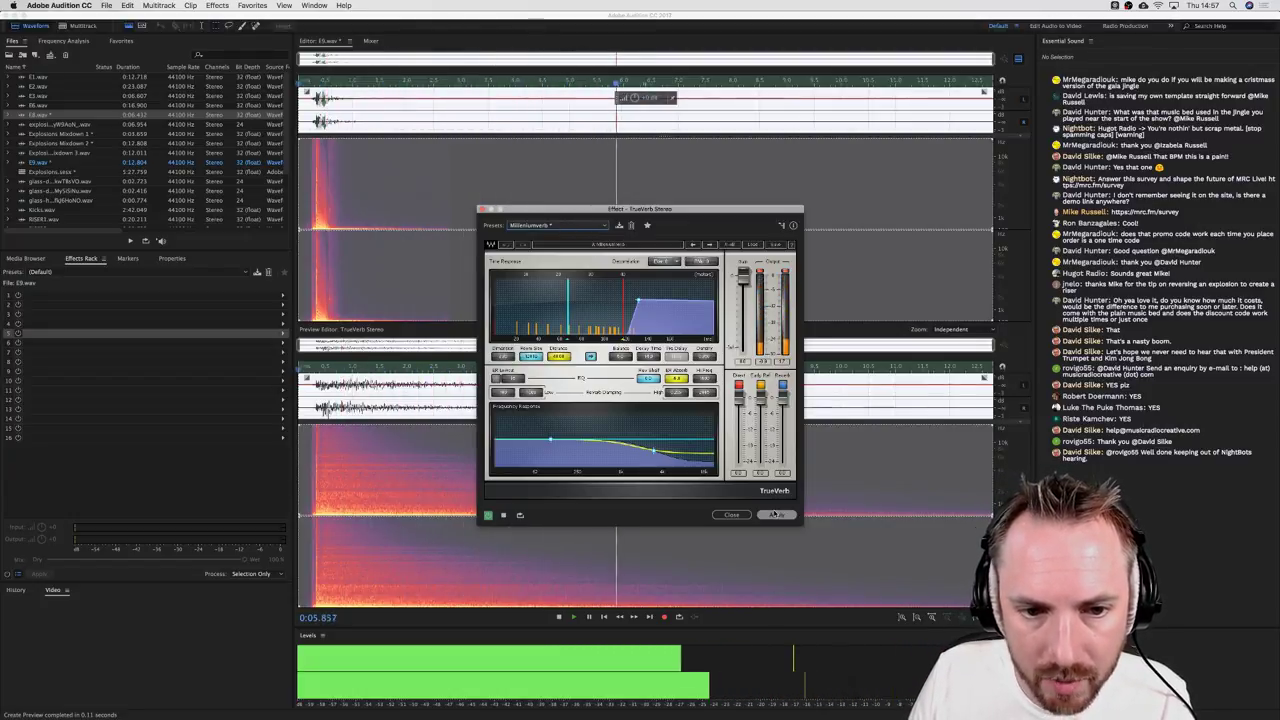
left_click(773, 514)
Step: Play the start of the TrueVerb version of the kick and bring up its save-as settings
key("space")
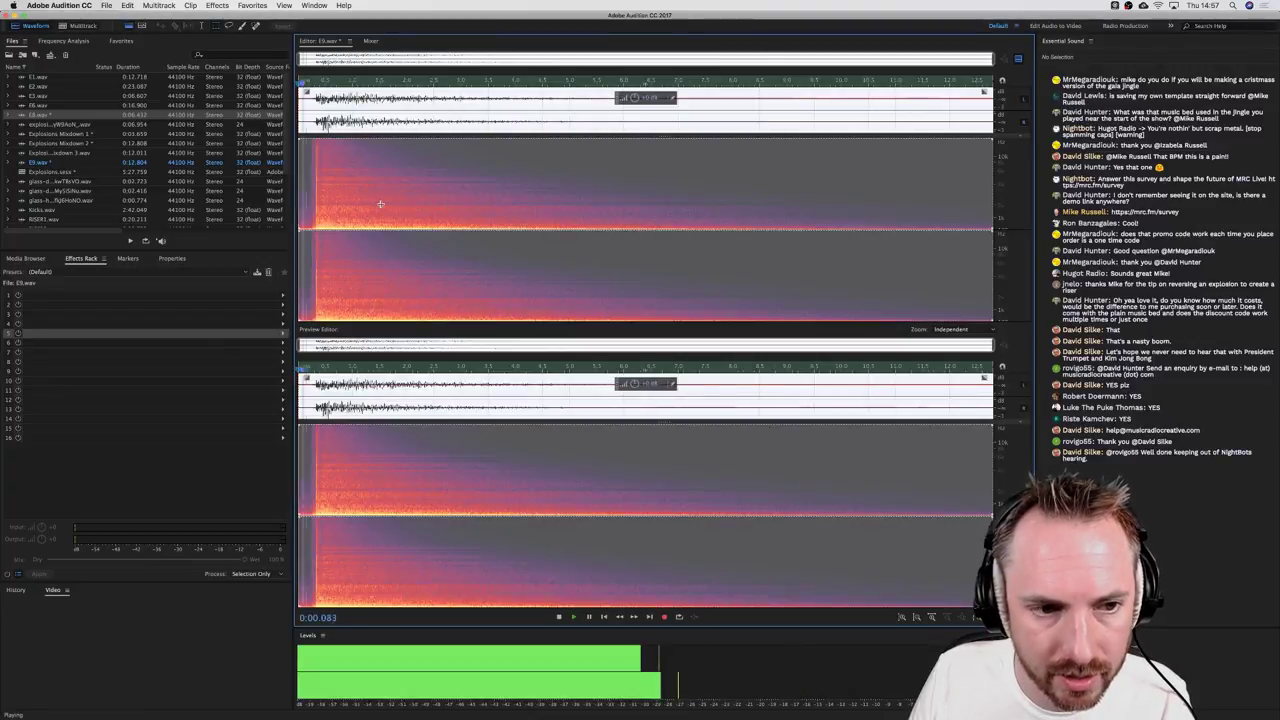
key("space")
key("super+shift+s")
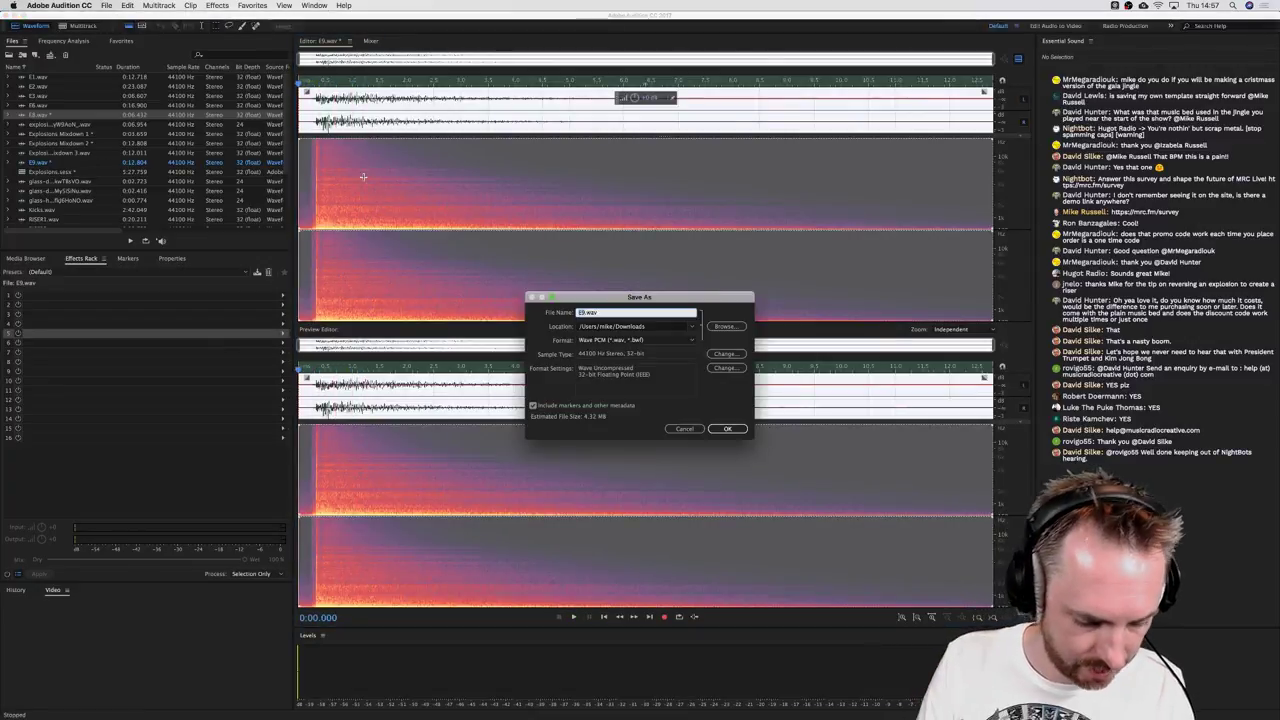
key("Return")
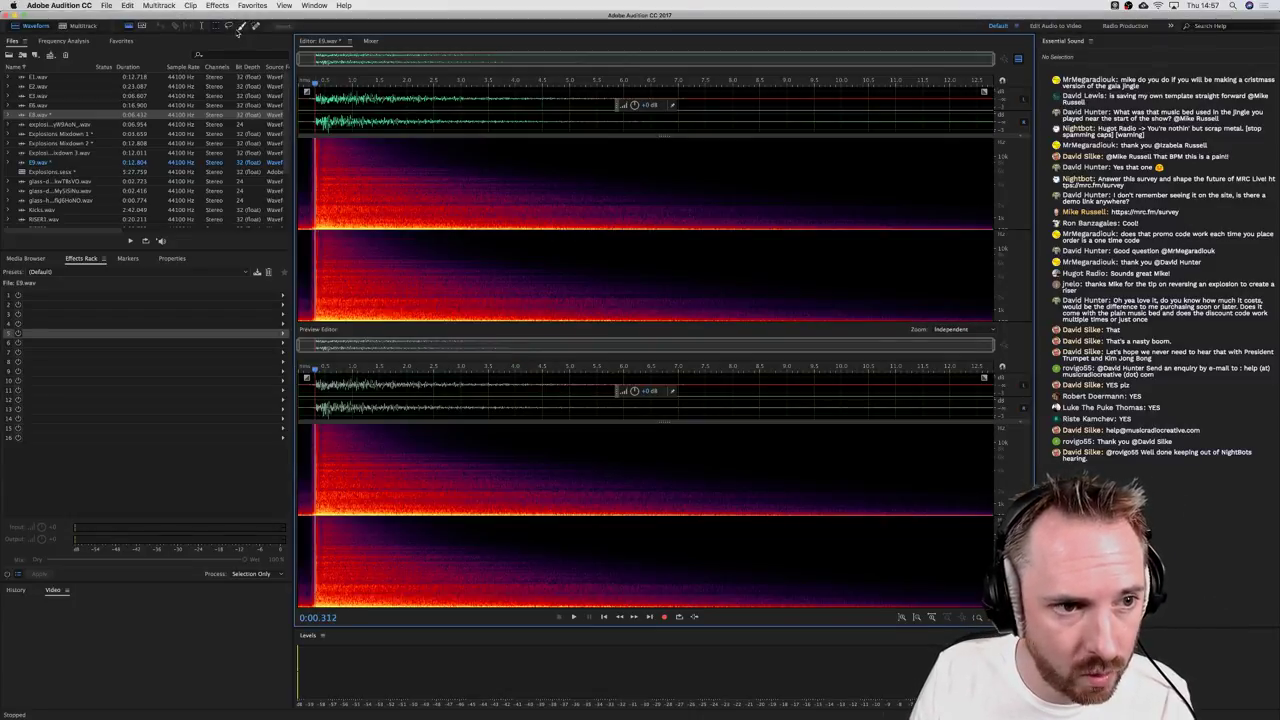
left_click(217, 5)
mouse_move(258, 206)
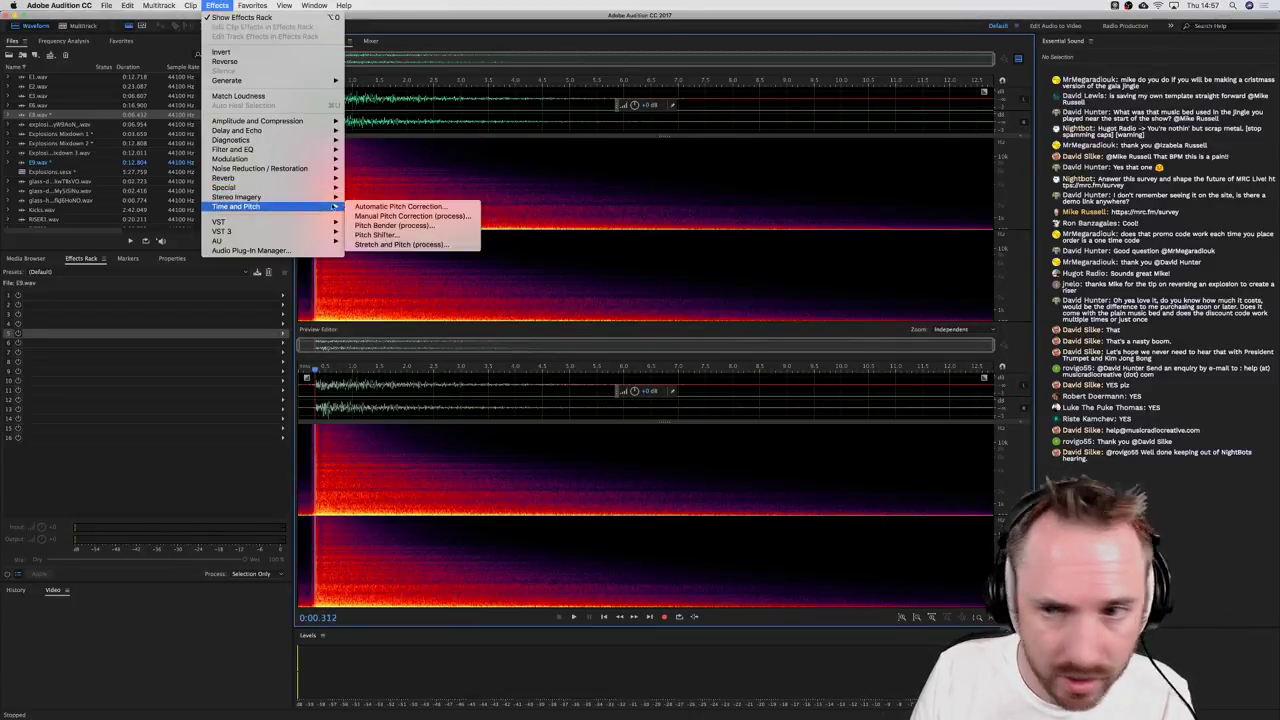
left_click(388, 236)
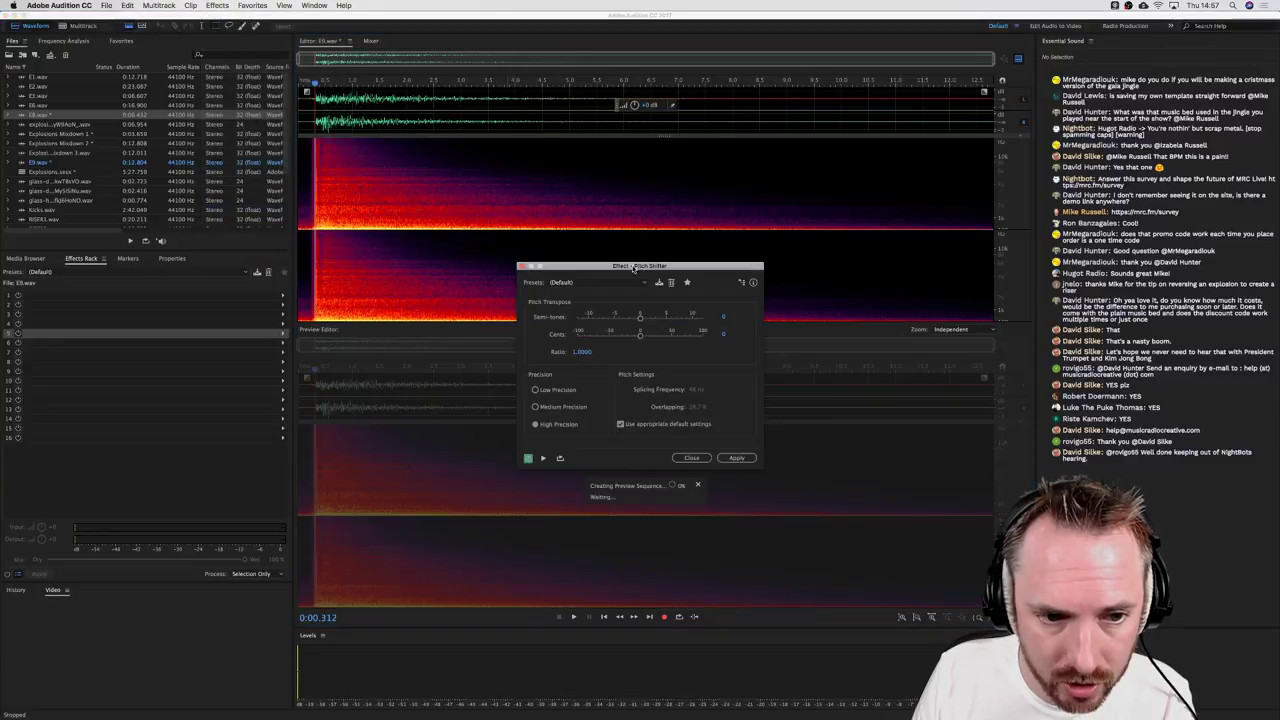
key("Escape")
Step: Lower the pitch of the whole reverbed kick by 5 semitones with the Pitch Shifter effect, auditioning the change
left_click(217, 5)
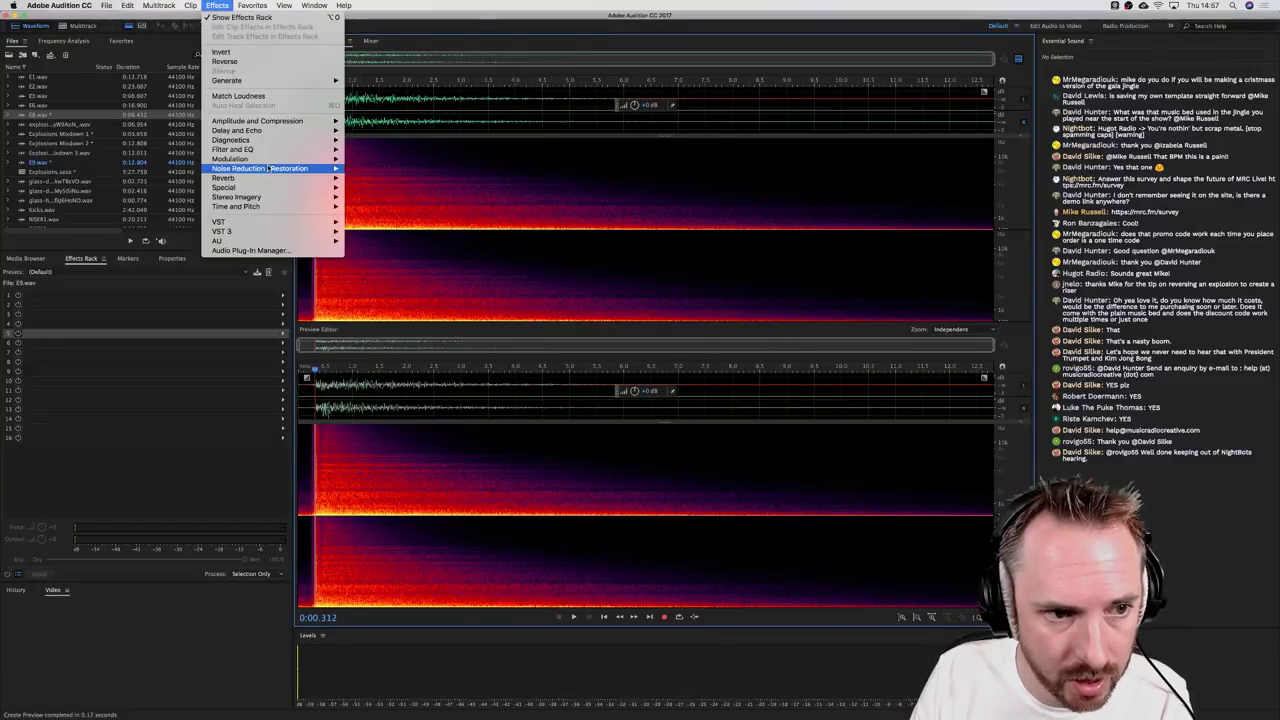
mouse_move(262, 206)
left_click(375, 235)
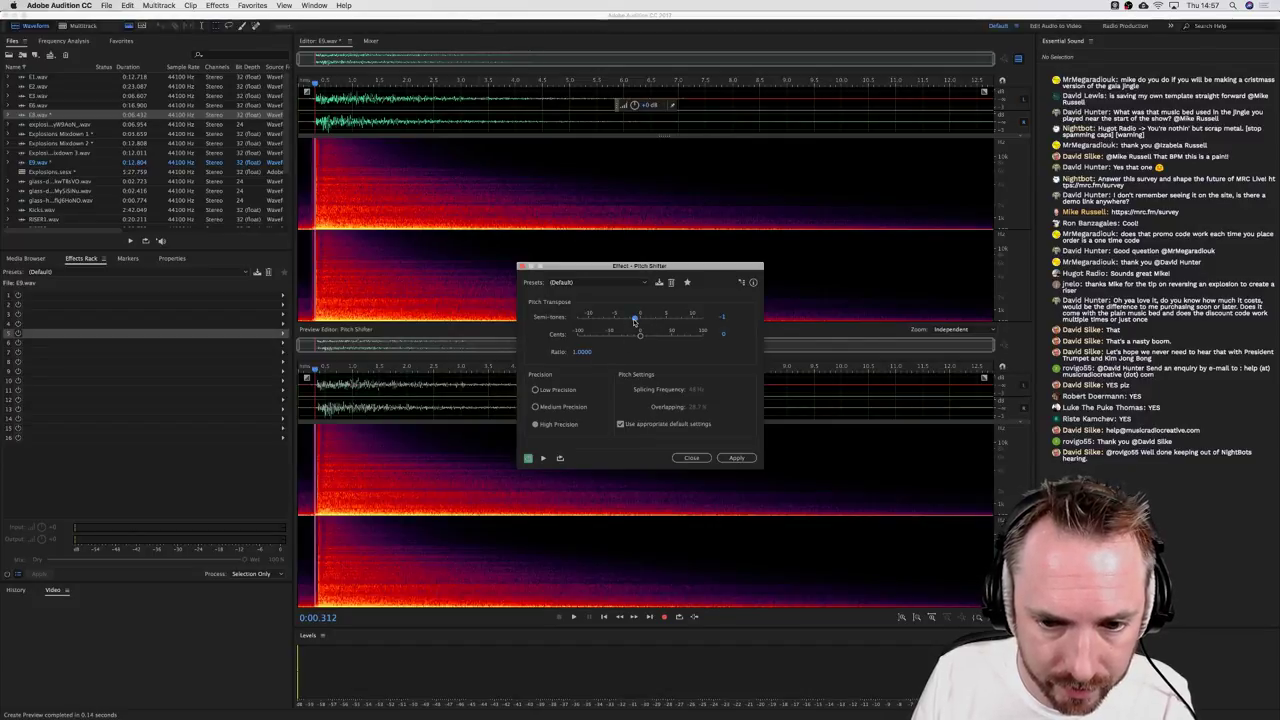
left_click_drag(633, 320, 629, 320)
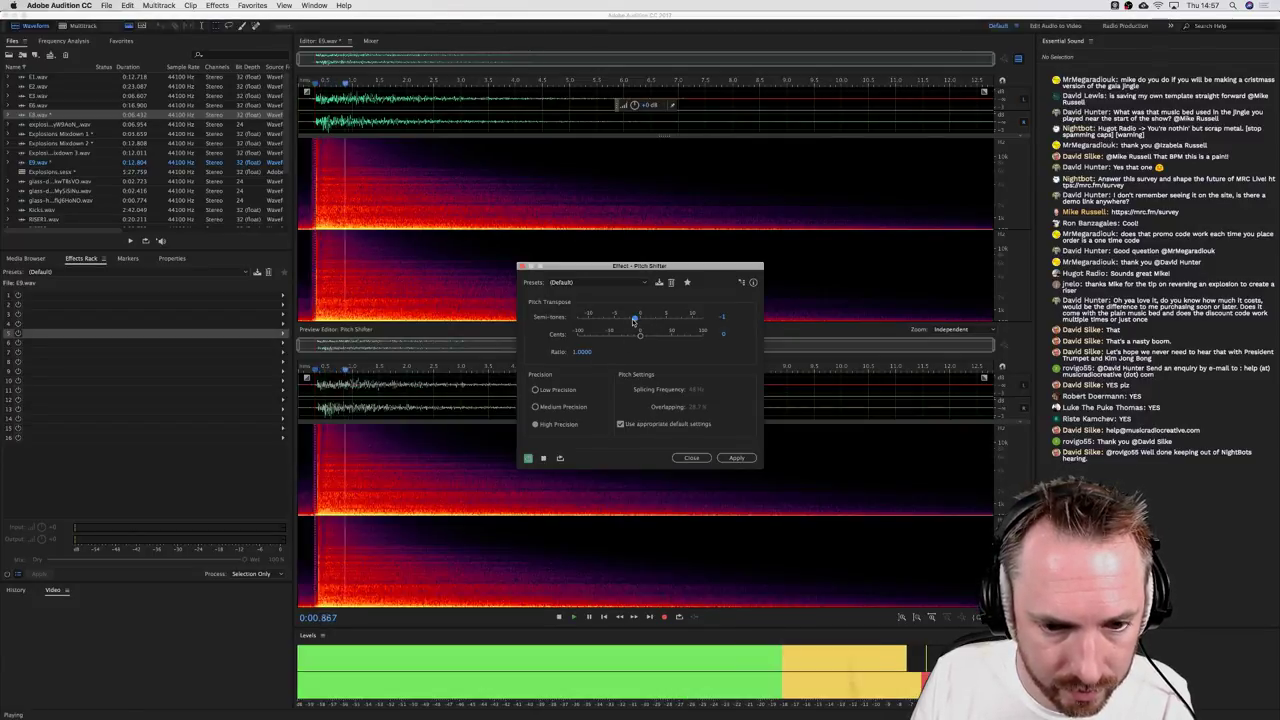
left_click_drag(629, 320, 614, 320)
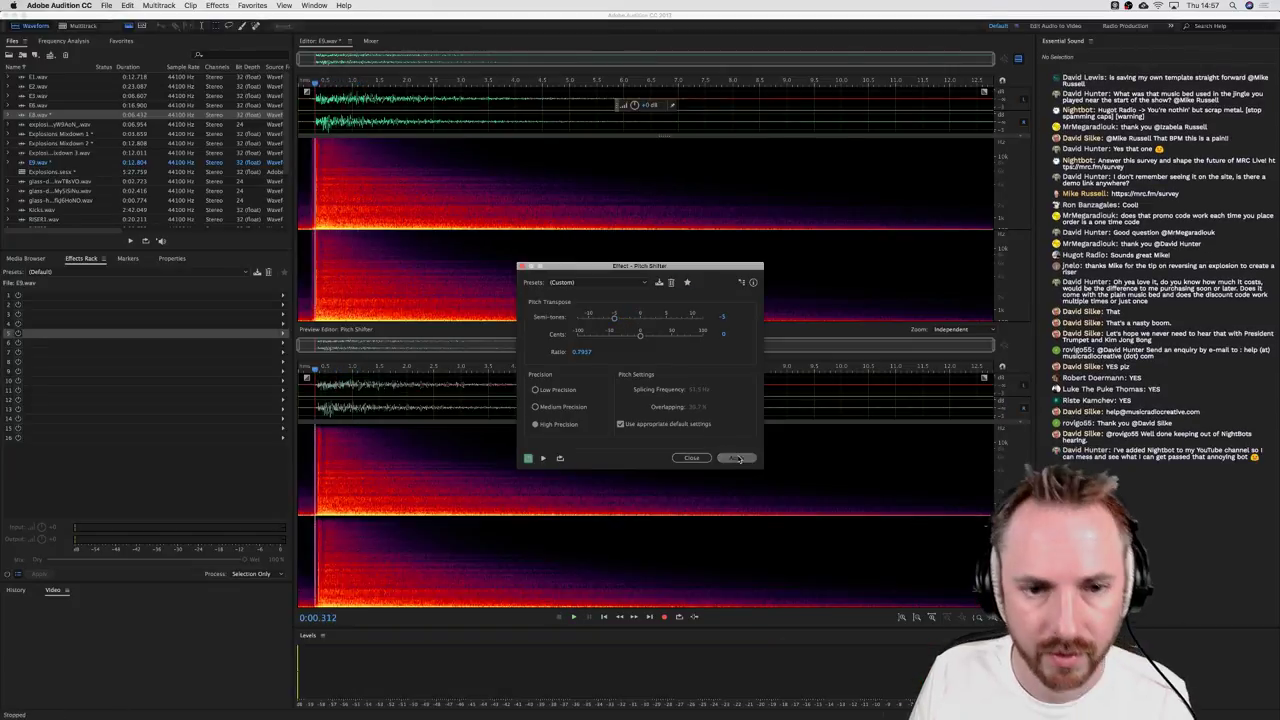
key("Return")
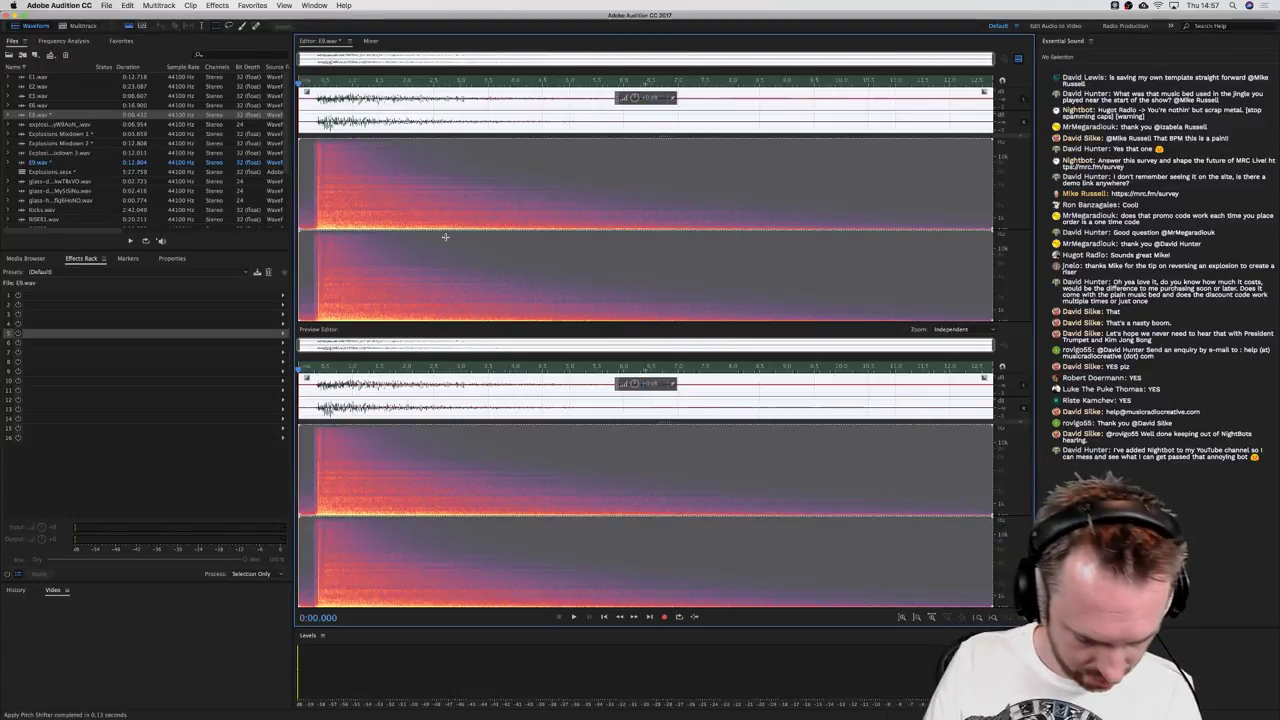
Step: Save the pitched-down kick as E10.wav and delete its tail from about 3.9 seconds to the end
key("super+shift+s")
type("E10")
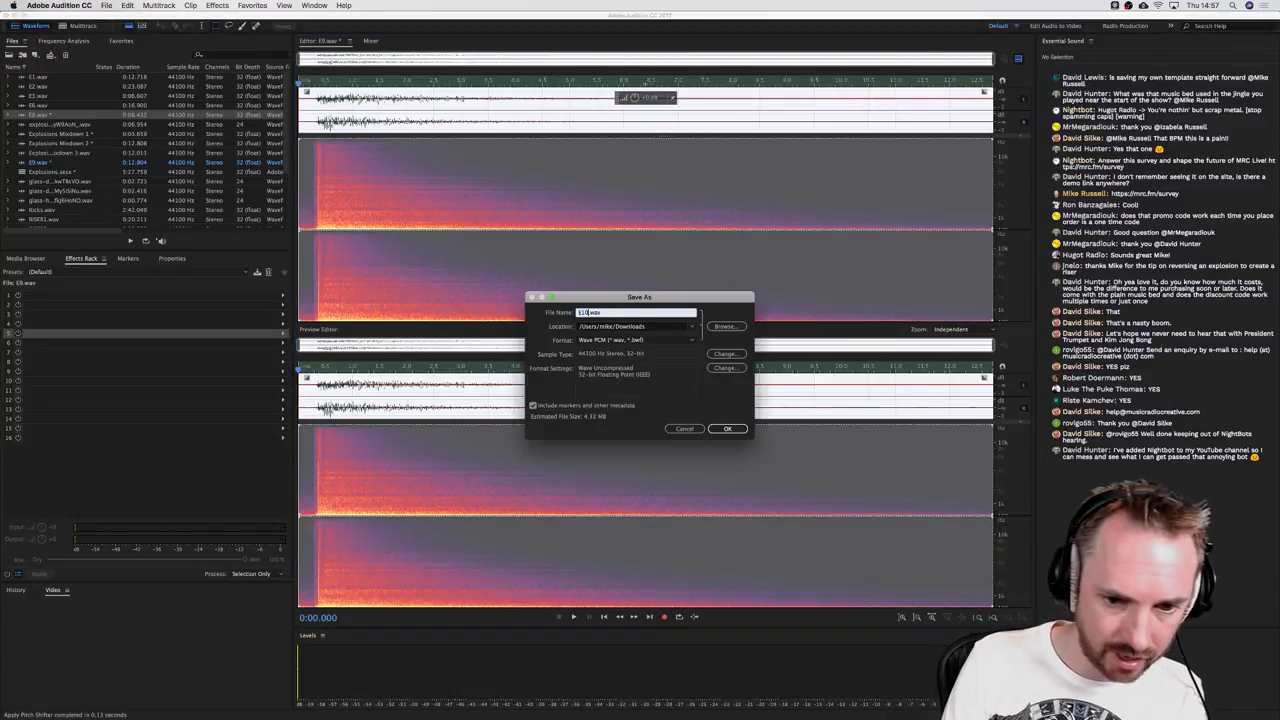
key("Return")
left_click_drag(511, 112, 994, 103)
key("Delete")
Step: Apply the Distortion effect with the Swamp Thing preset to the trimmed kick and play the start of it
left_click(217, 5)
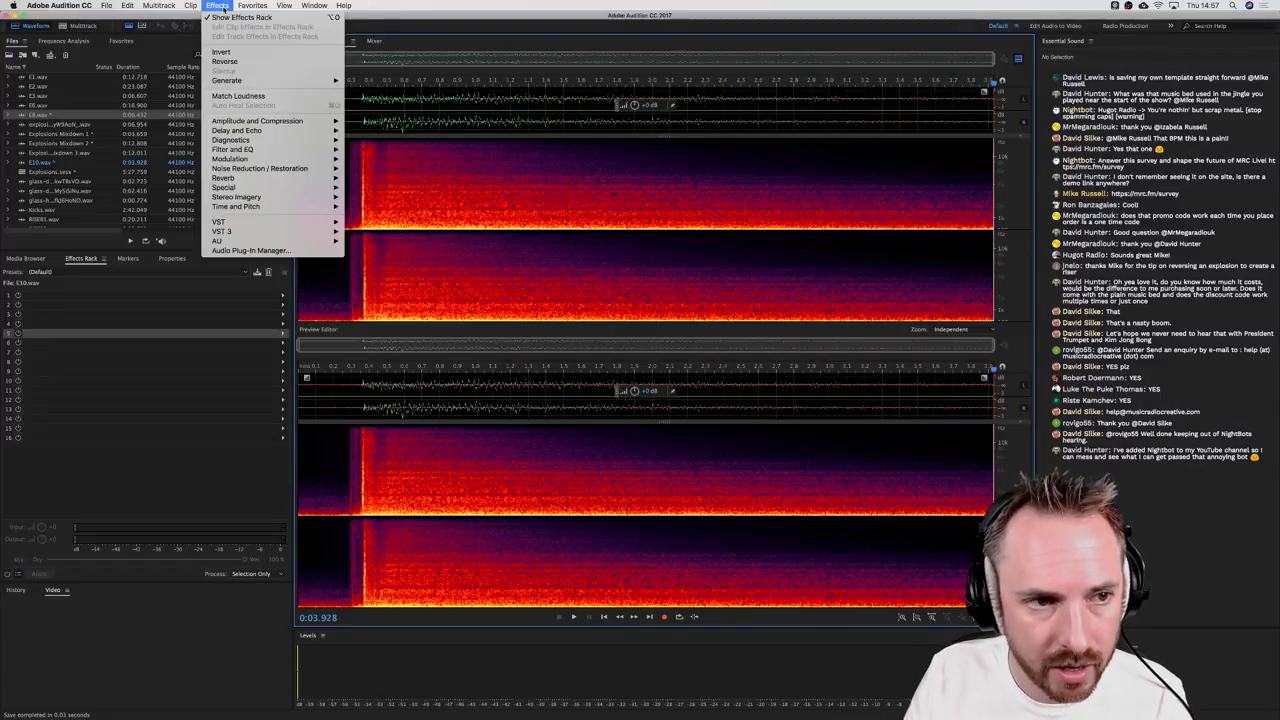
mouse_move(265, 188)
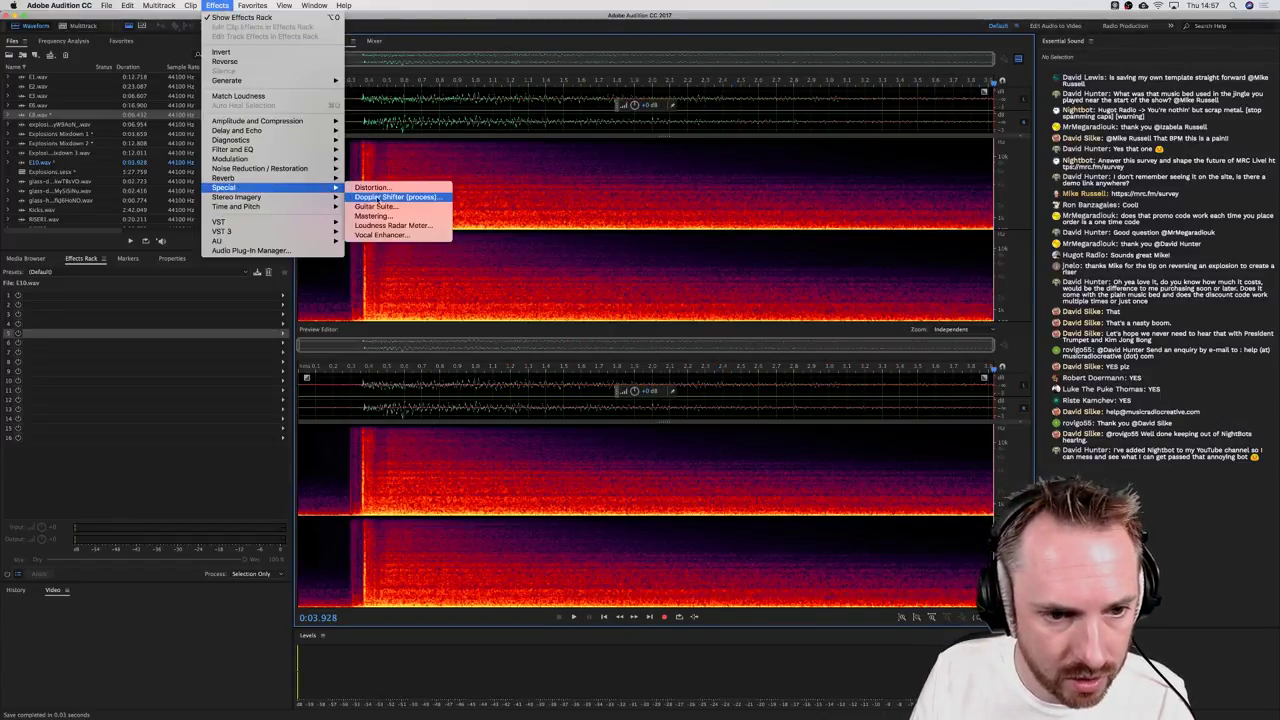
left_click(372, 187)
left_click(592, 203)
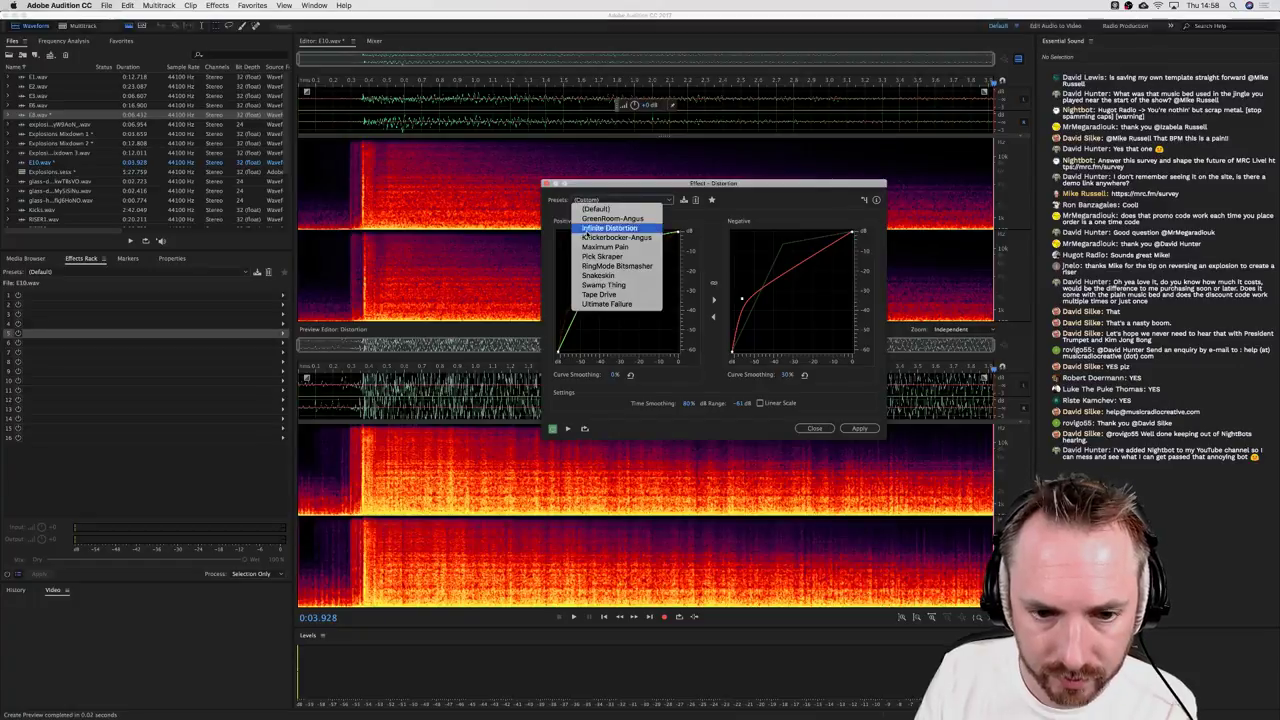
left_click(610, 292)
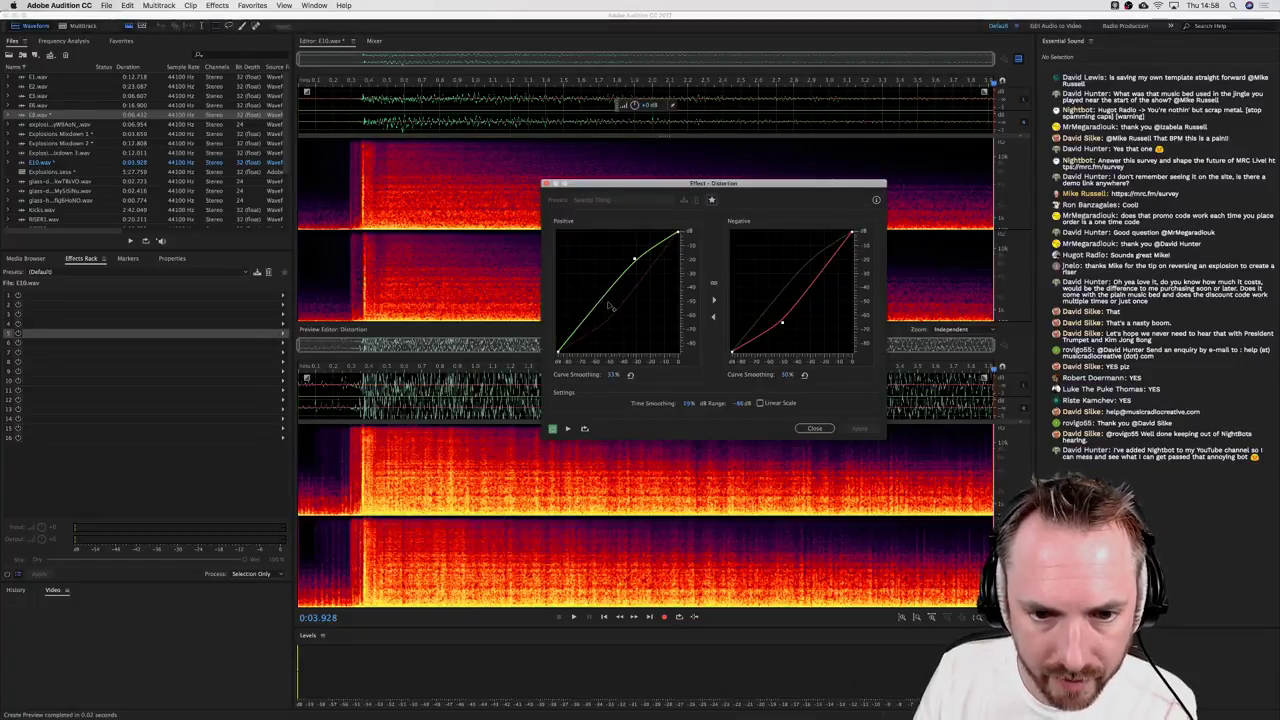
key("Return")
key("space")
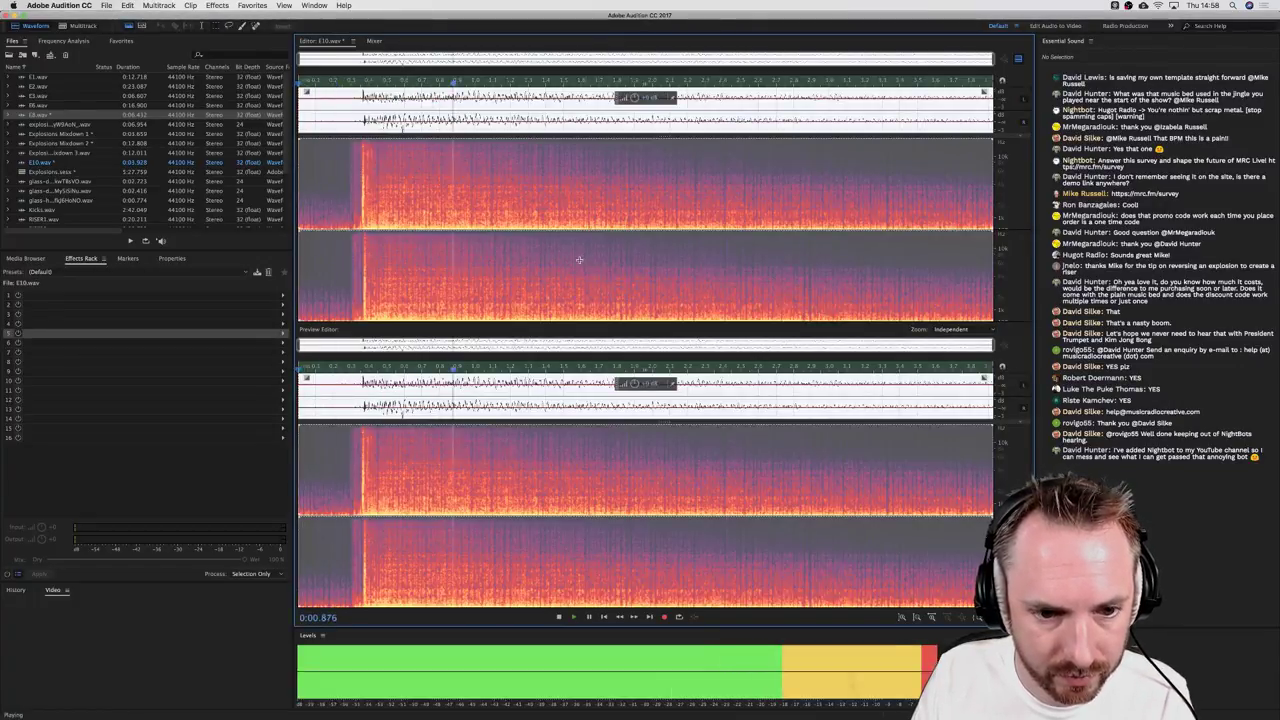
key("space")
Step: Undo the distortion on the E10 kick and apply the Pitch Bender effect with the Turntable Losing Power preset, auditioning the result
key("super+z")
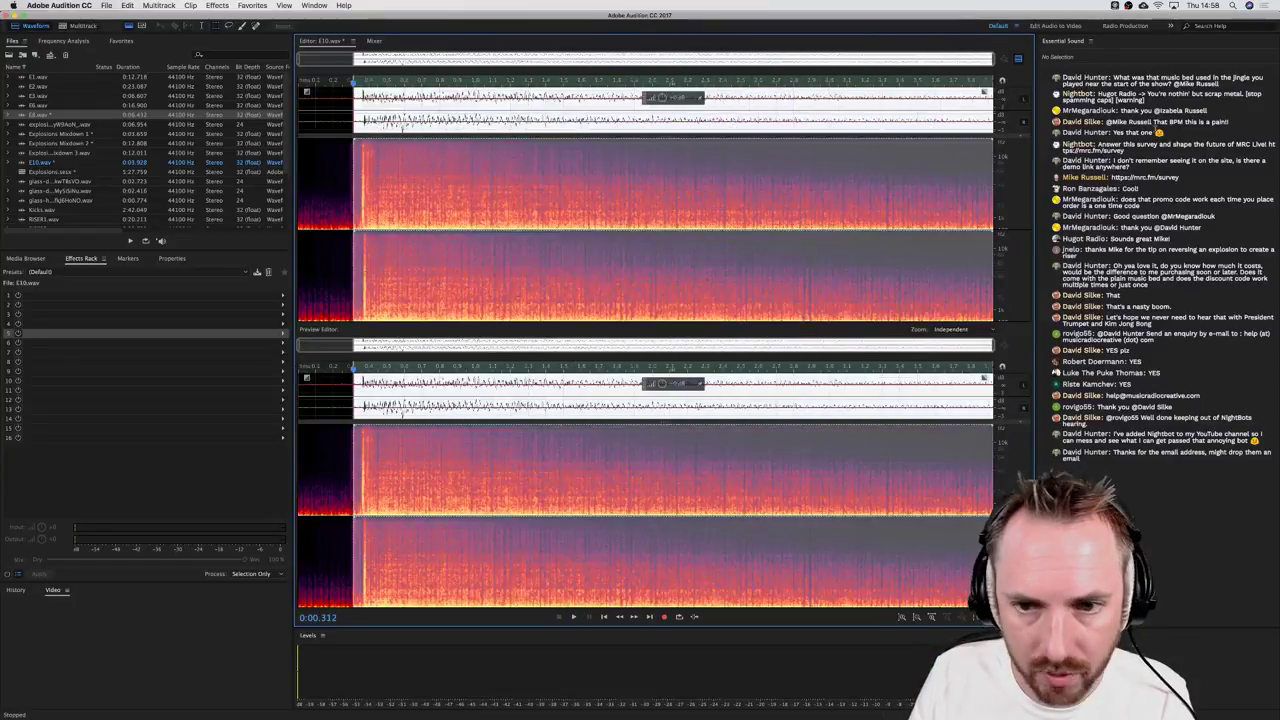
left_click(222, 8)
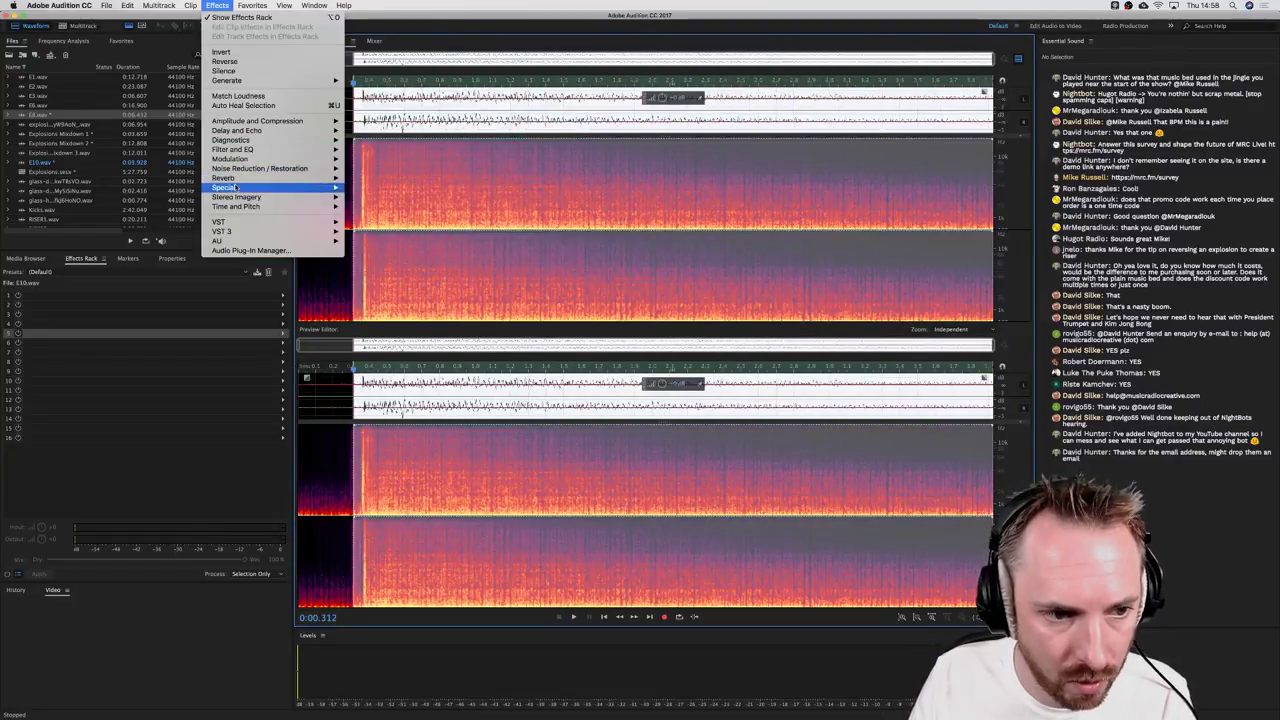
mouse_move(236, 199)
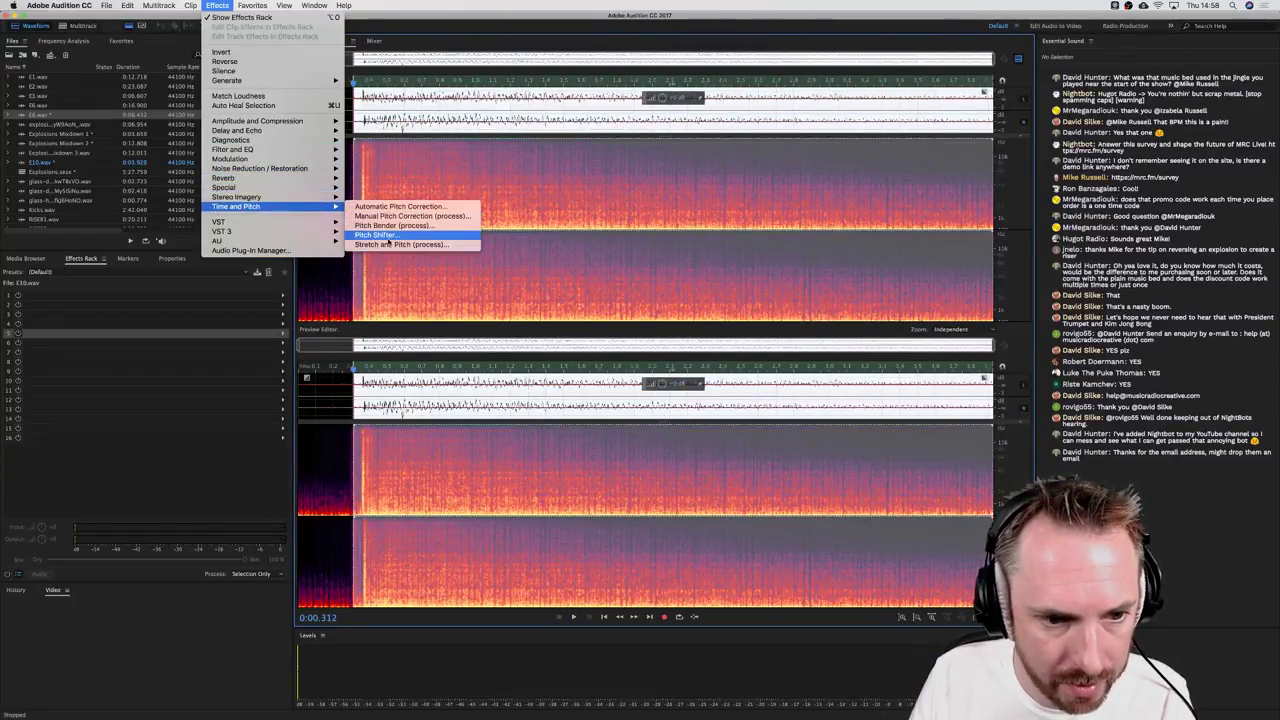
left_click(385, 226)
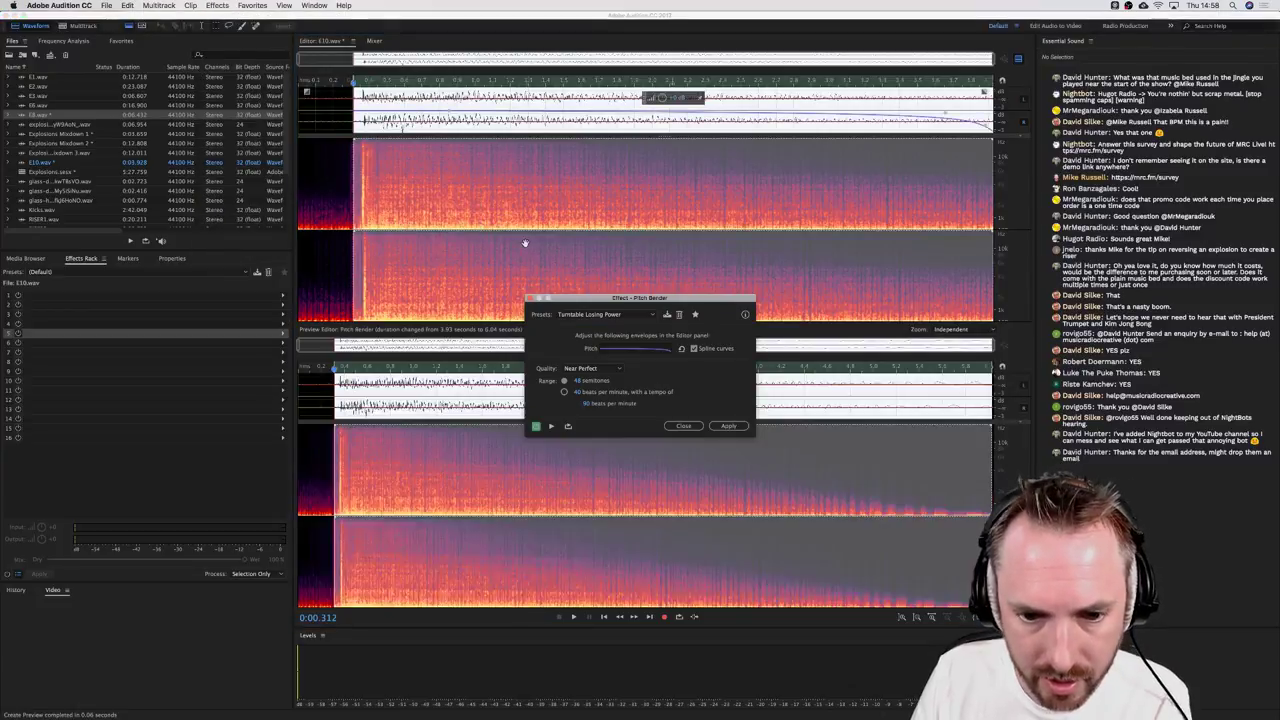
key("Return")
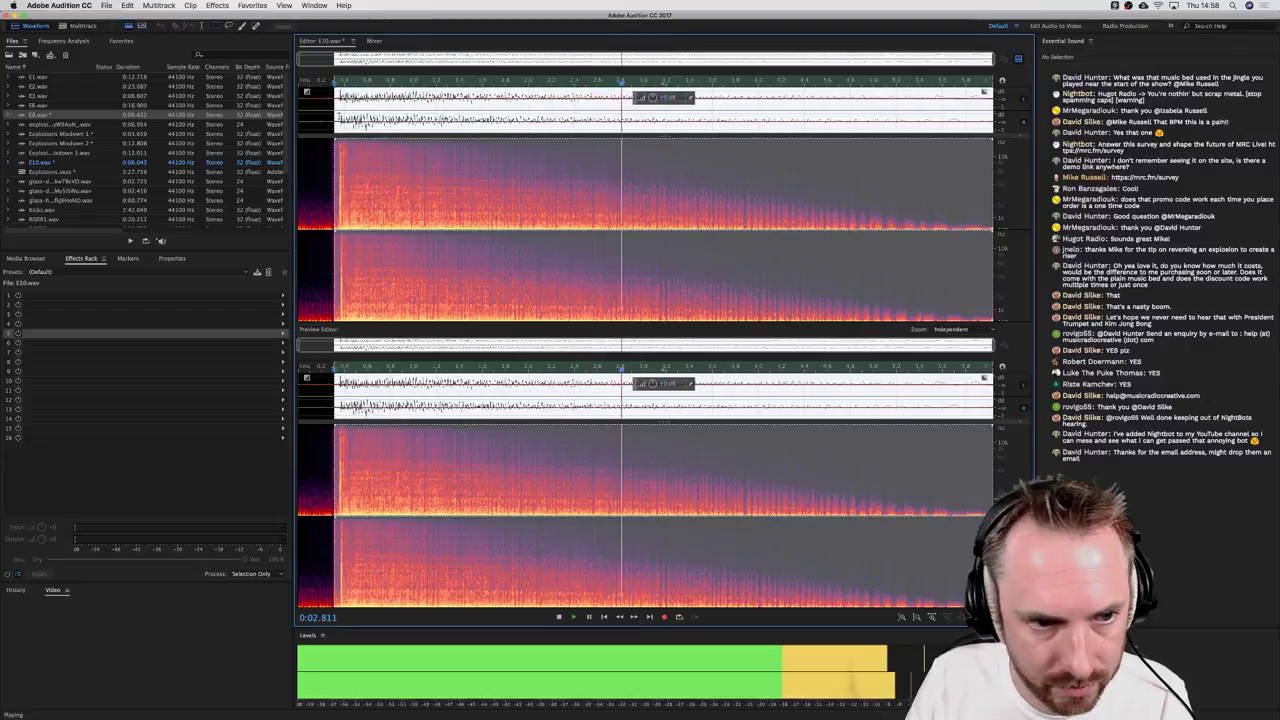
Step: Delete the near-silent lead-in of about 0.3 seconds before the pitch-bent kick and save the file as E11.wav
left_click(326, 116)
left_click_drag(333, 116, 177, 130)
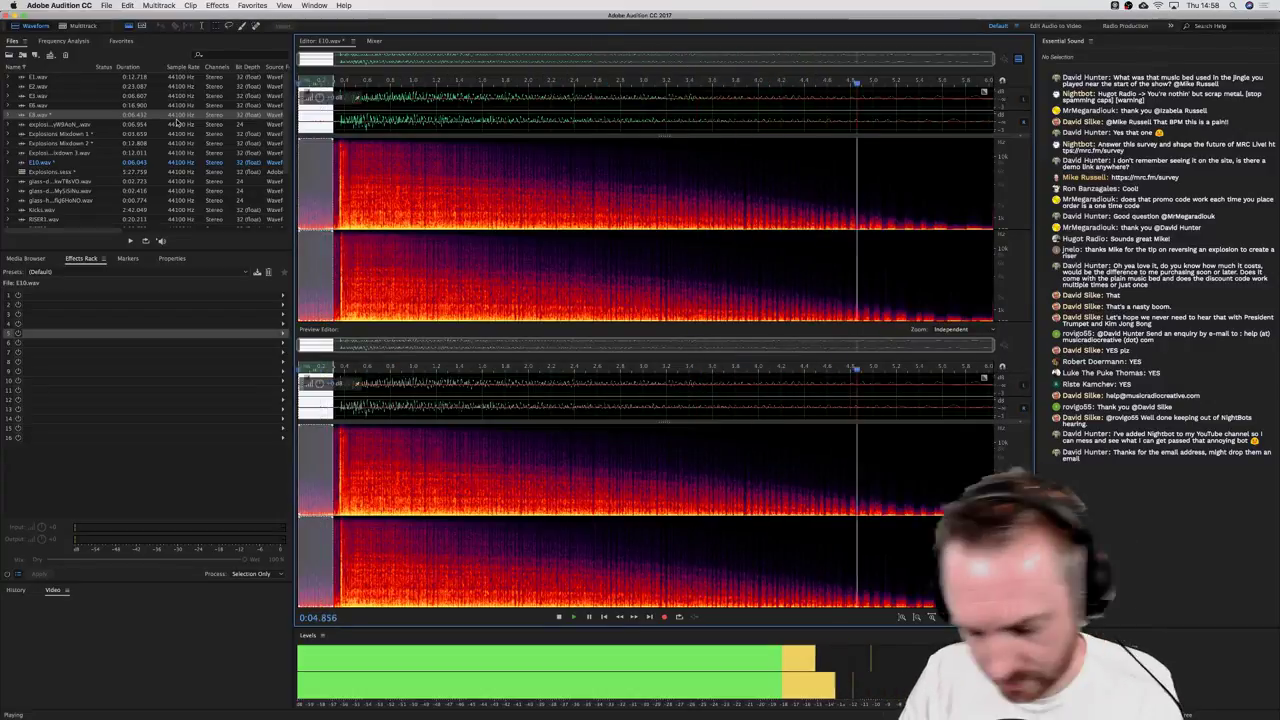
key("space")
key("Delete")
key("ctrl+shift+s")
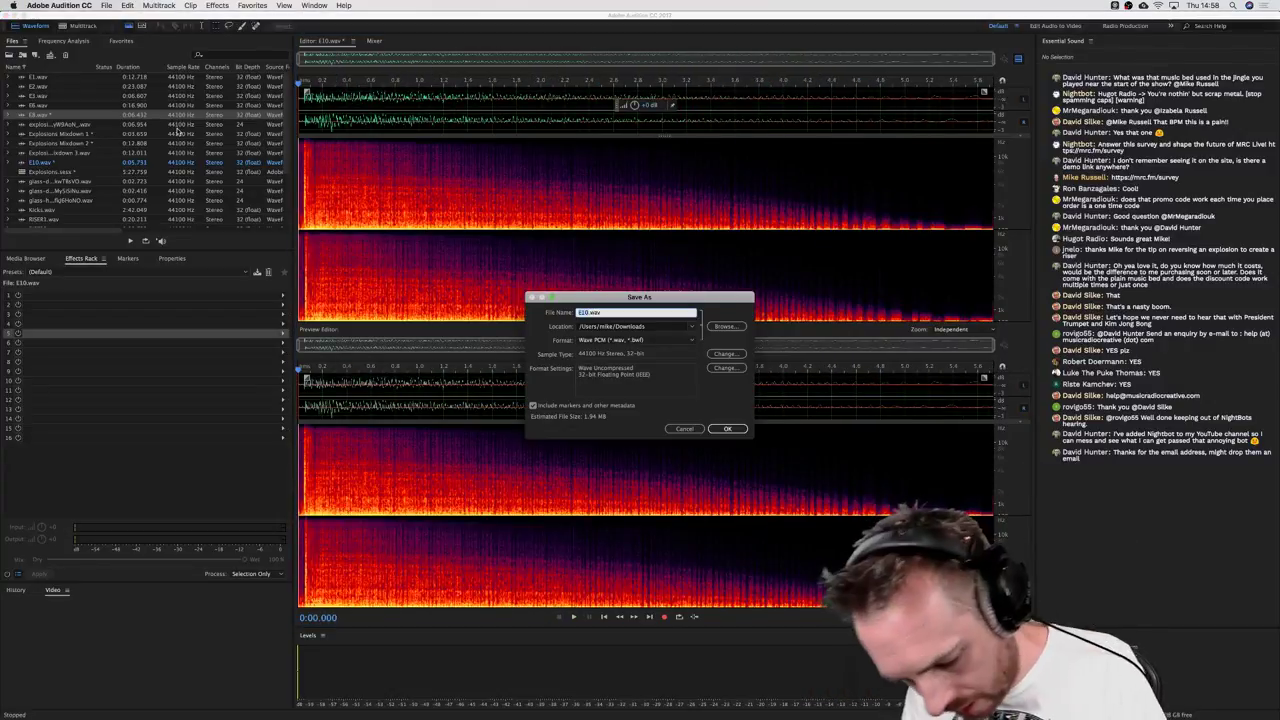
key("Return")
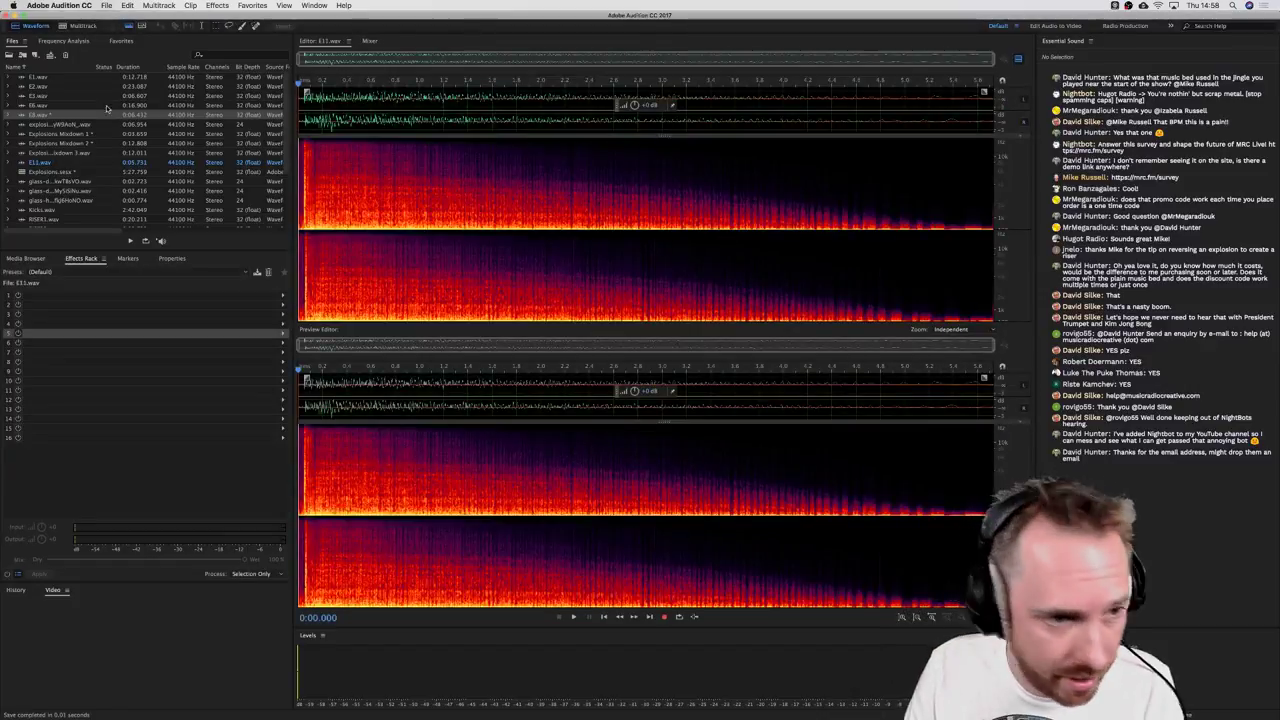
Step: Open E2.wav, play its start and cut about 3 seconds out of the explosion
left_click(38, 88)
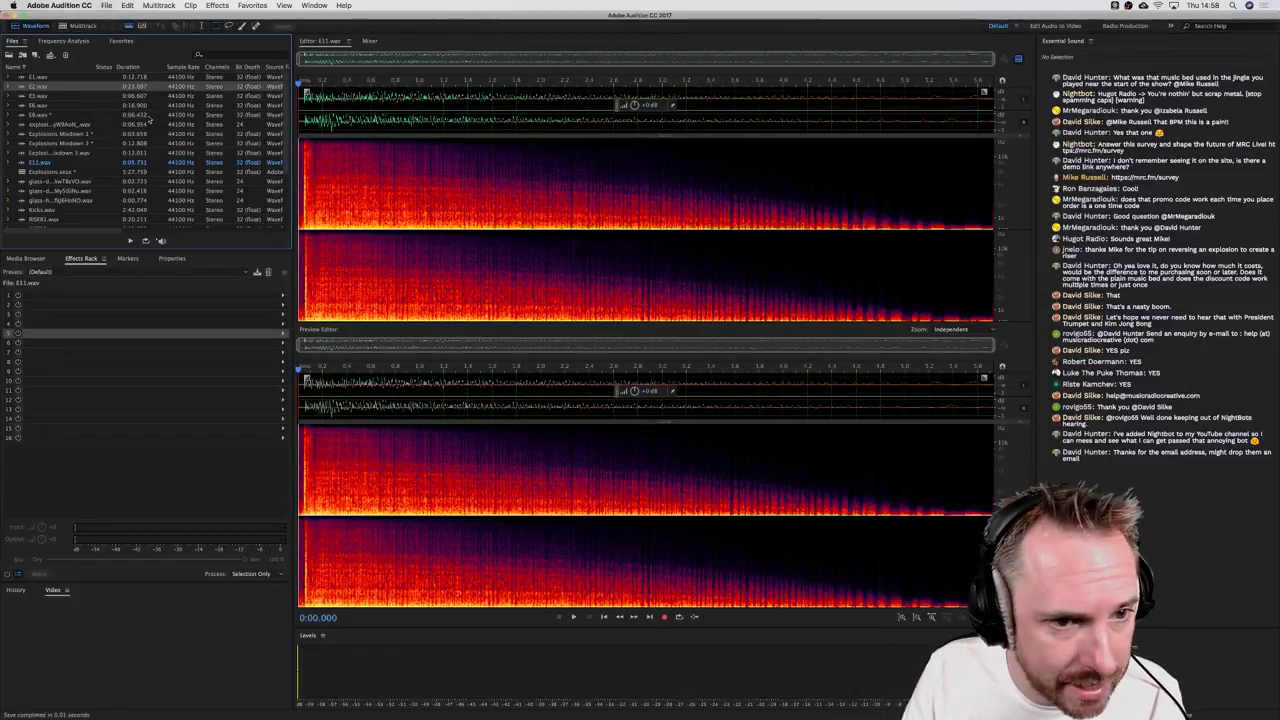
key("space")
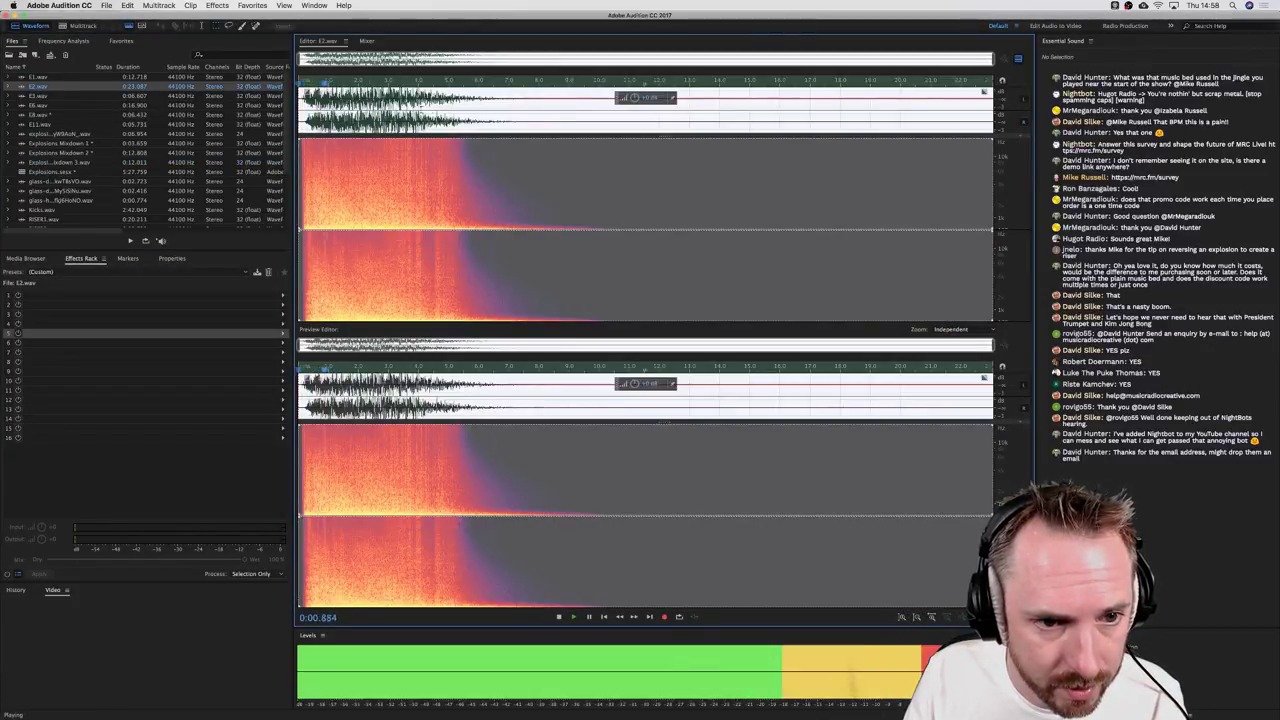
key("space")
left_click(513, 109)
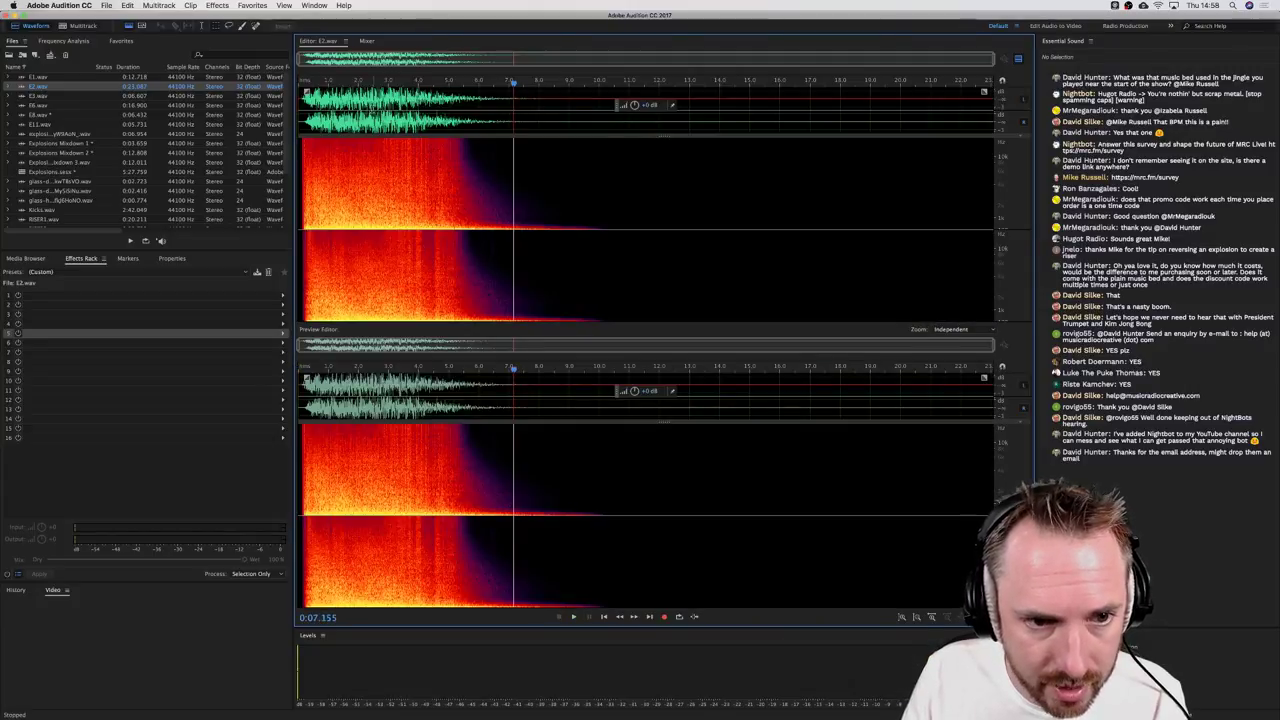
left_click_drag(329, 110, 234, 111)
key("Delete")
Step: Bring up Pitch Bender with the Turntable Losing Power preset on the shortened explosion and reshape its envelope to dip at about 2.4 seconds
key("shift+Home")
left_click(217, 5)
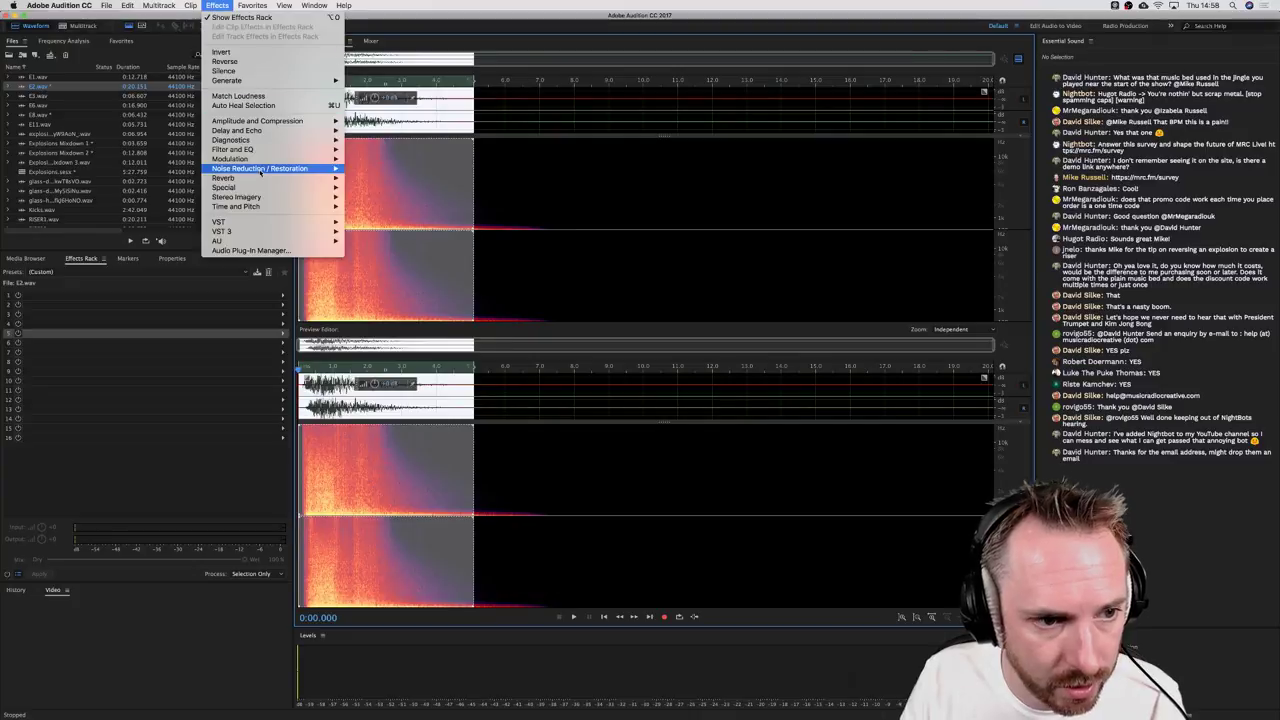
mouse_move(256, 189)
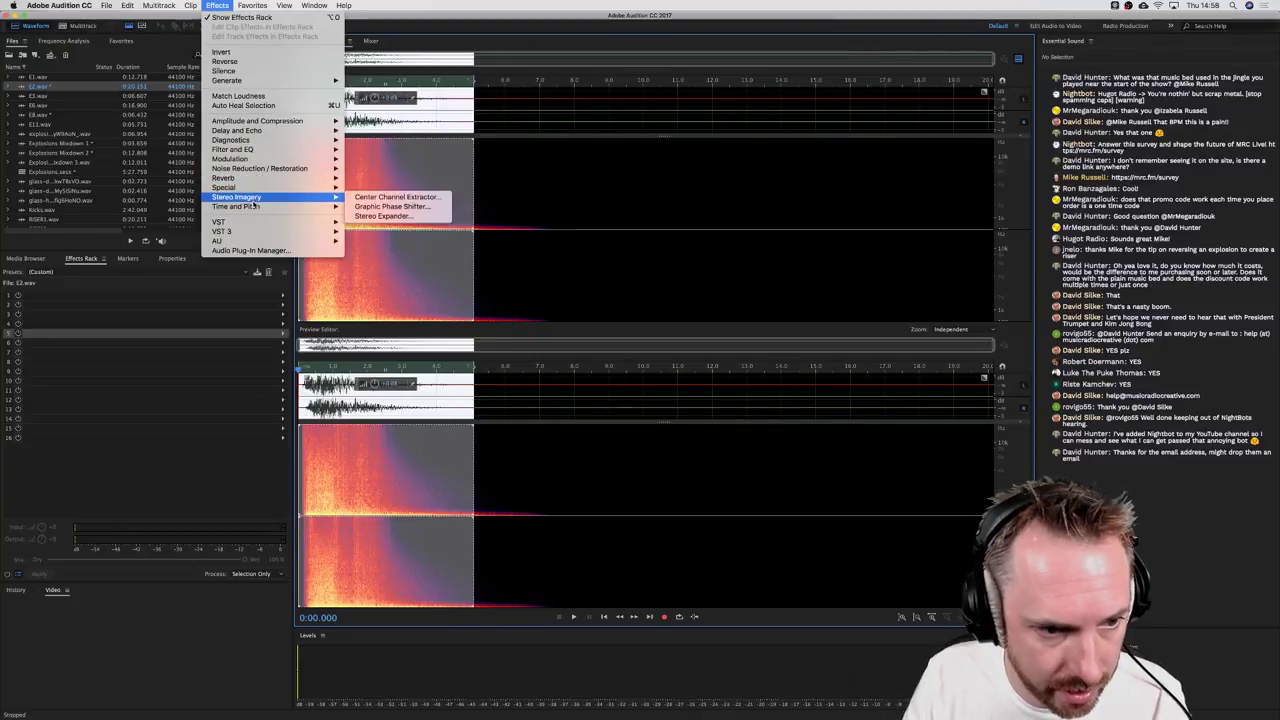
mouse_move(290, 206)
left_click(393, 225)
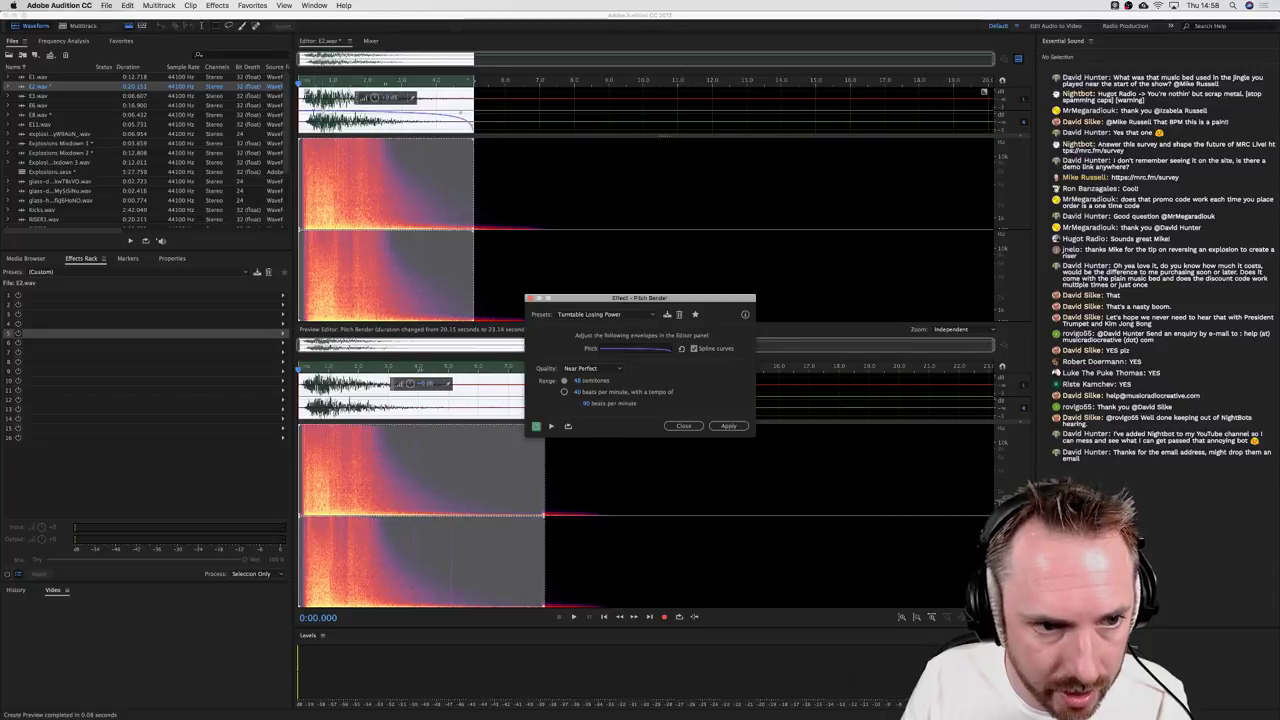
left_click(314, 115)
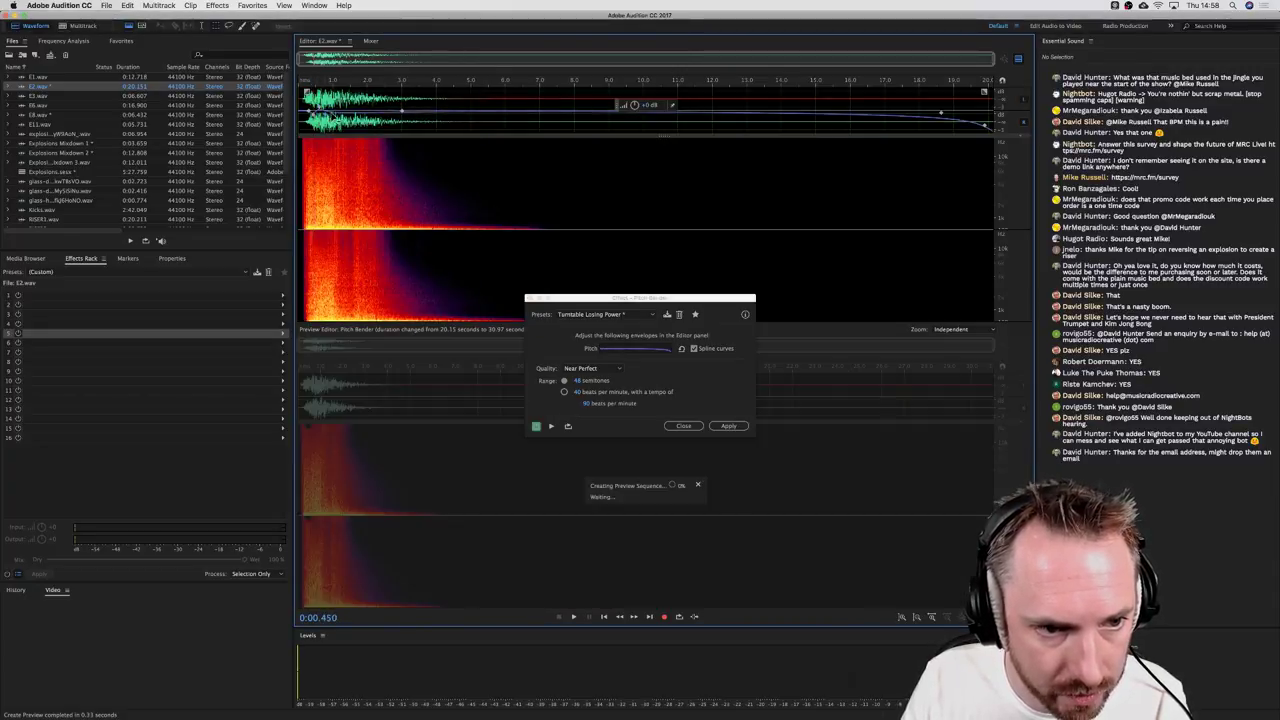
left_click_drag(328, 116, 403, 119)
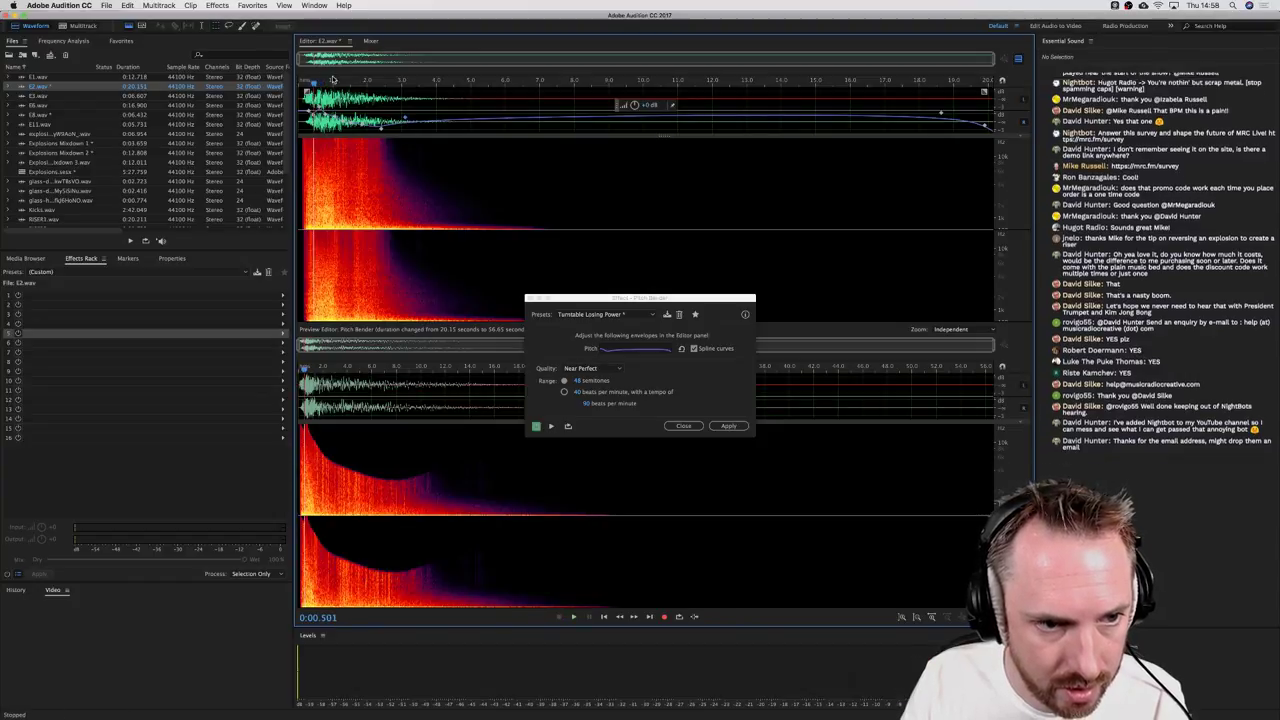
Step: Preview and apply the custom pitch bend, and save the result as E12.wav in the Explosion FX folder
key("space")
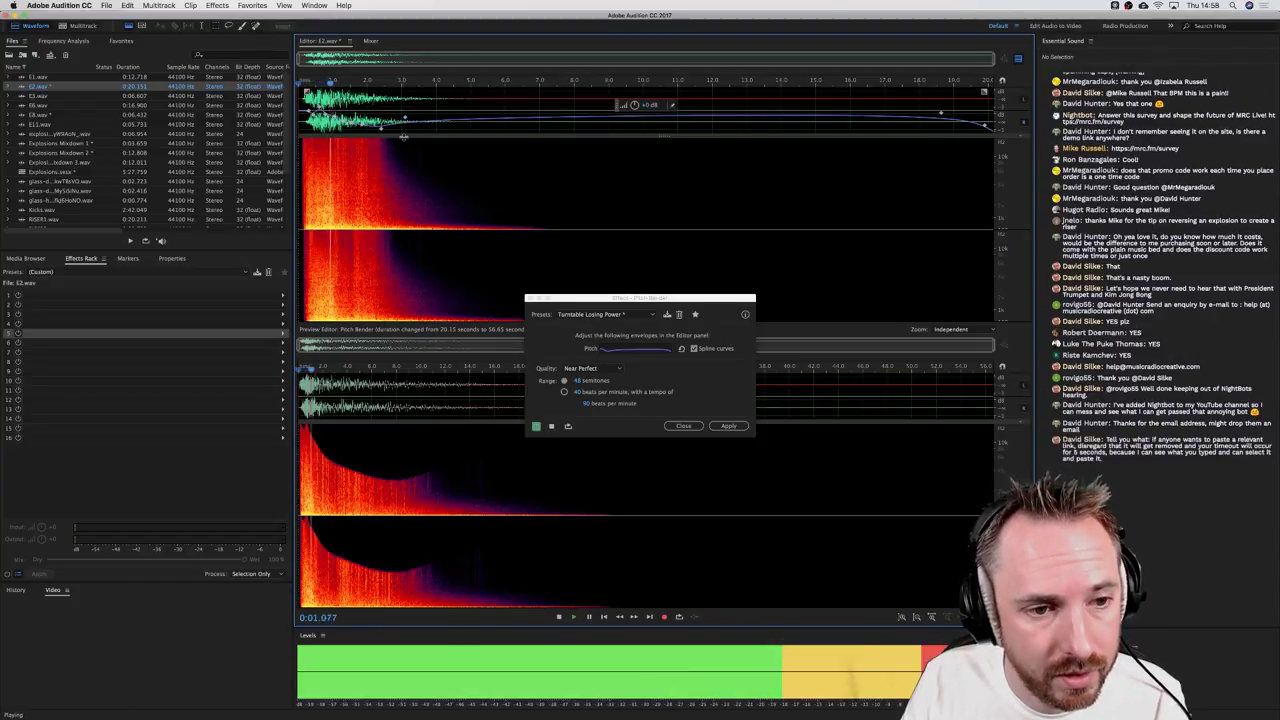
left_click(729, 426)
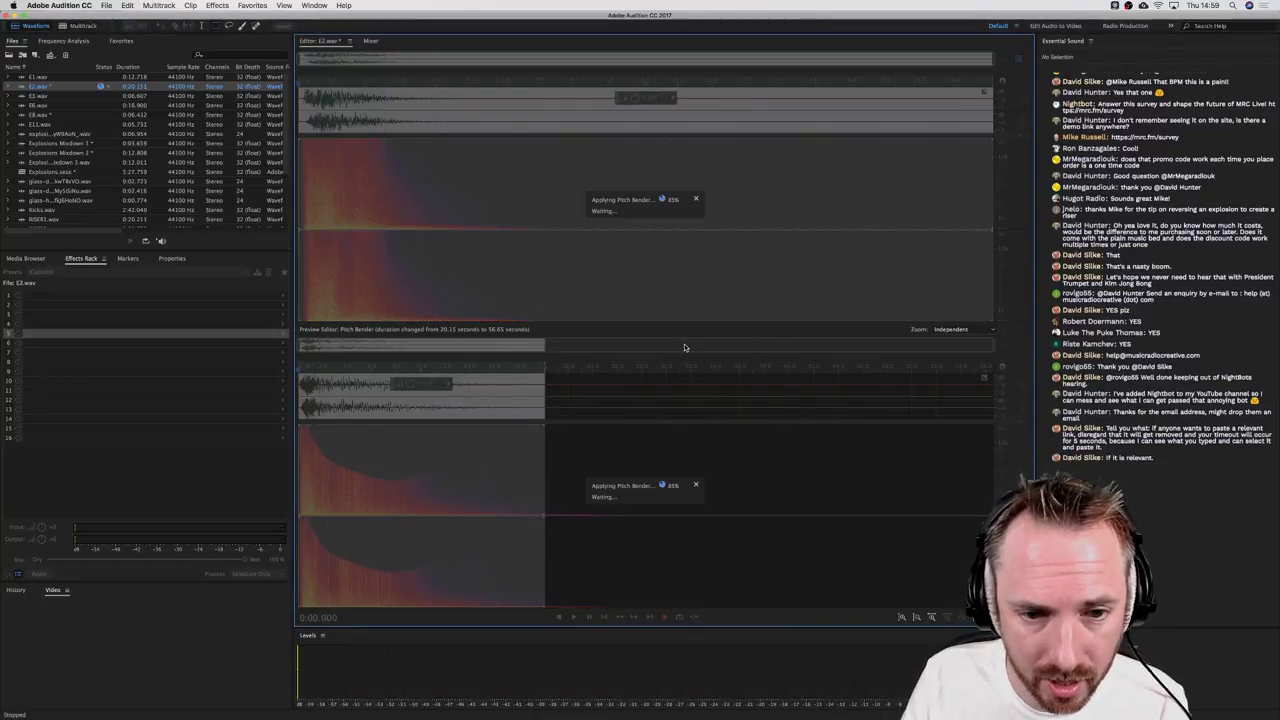
key("super+shift+s")
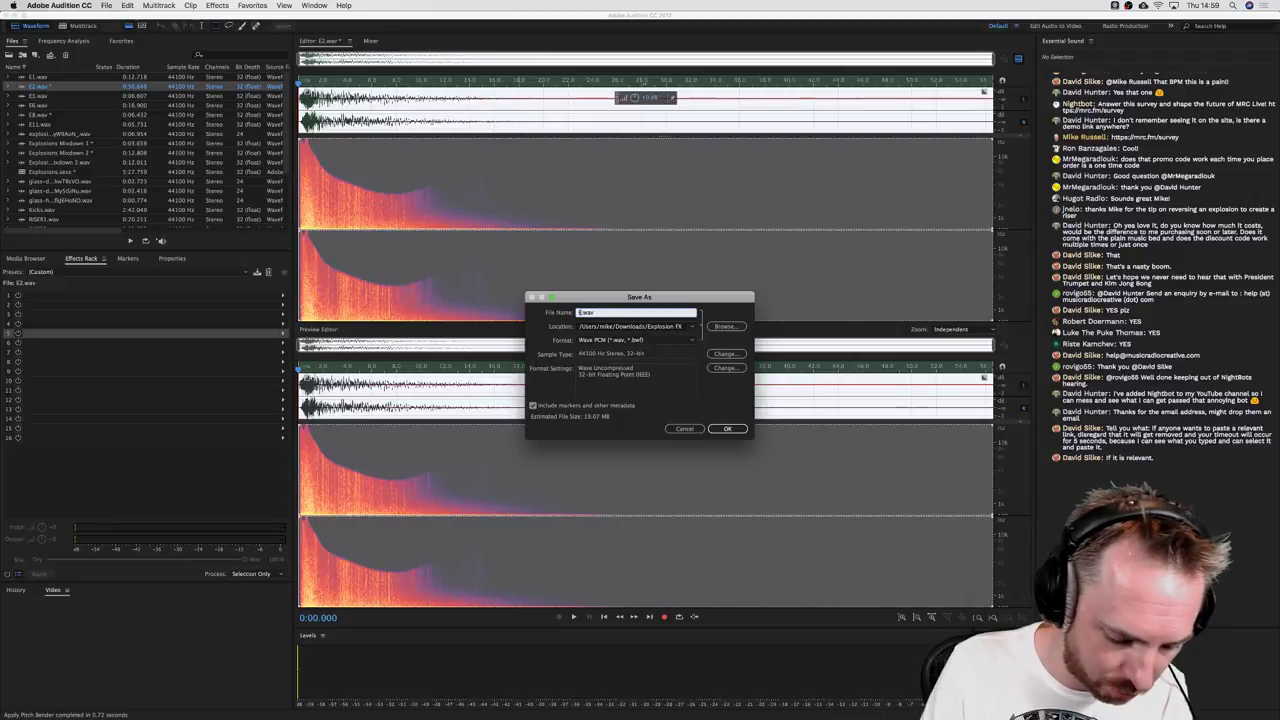
key("Return")
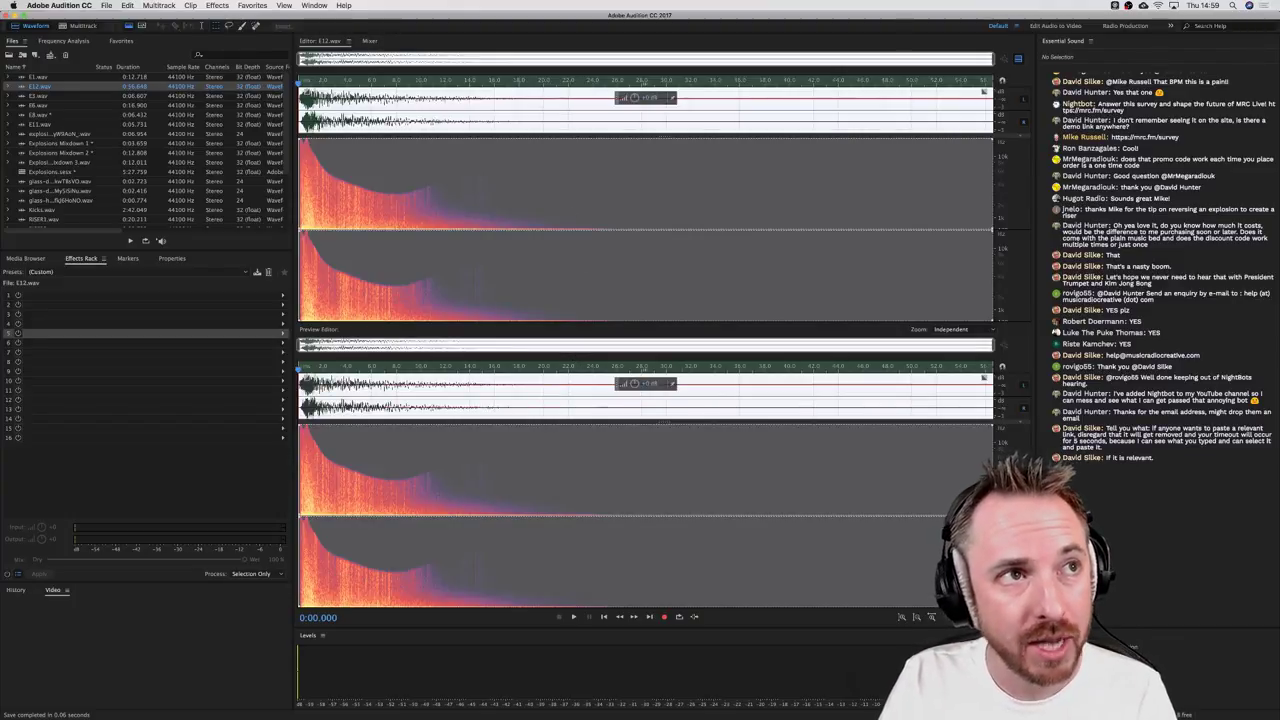
key("super+Tab")
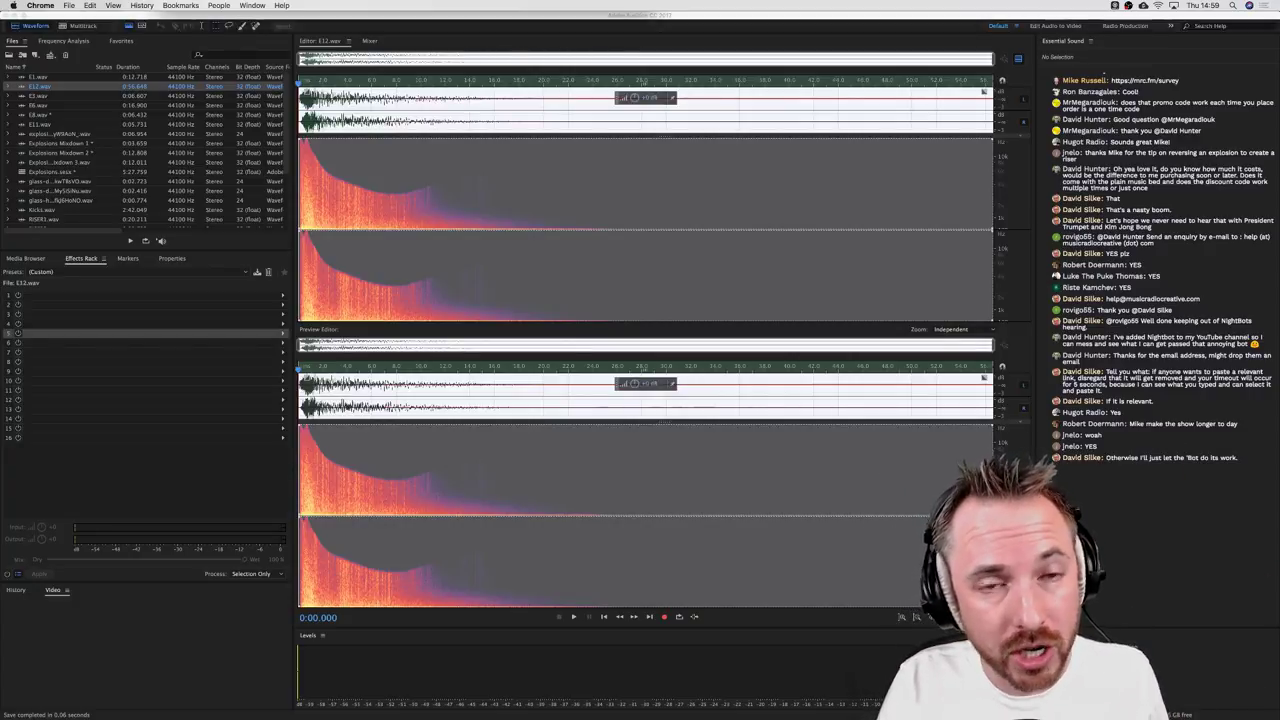
key("super+Tab")
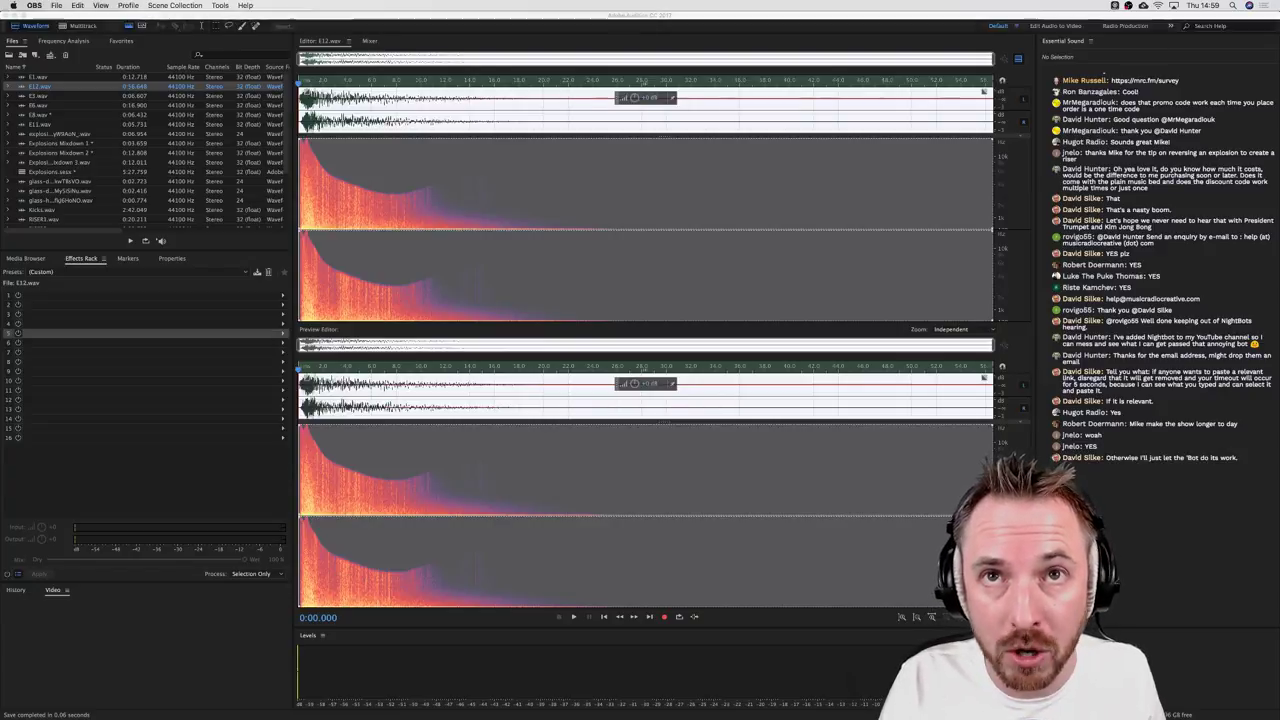